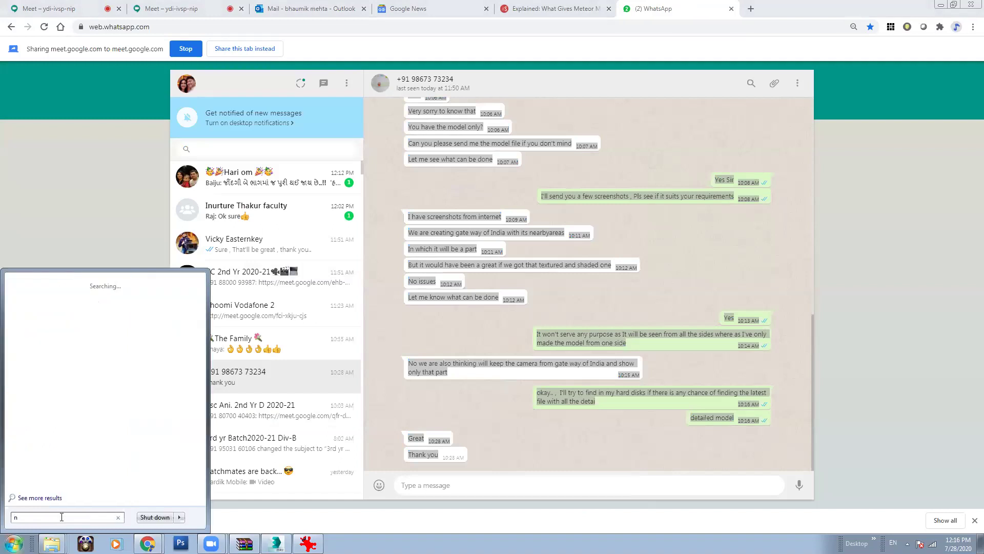
type("o")
key("Return")
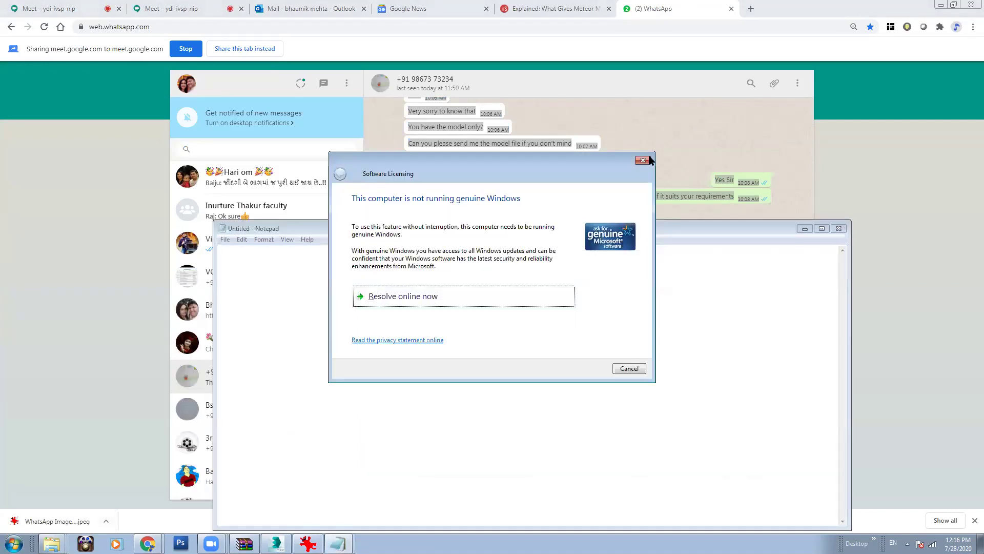
left_click(629, 367)
key("ctrl+v")
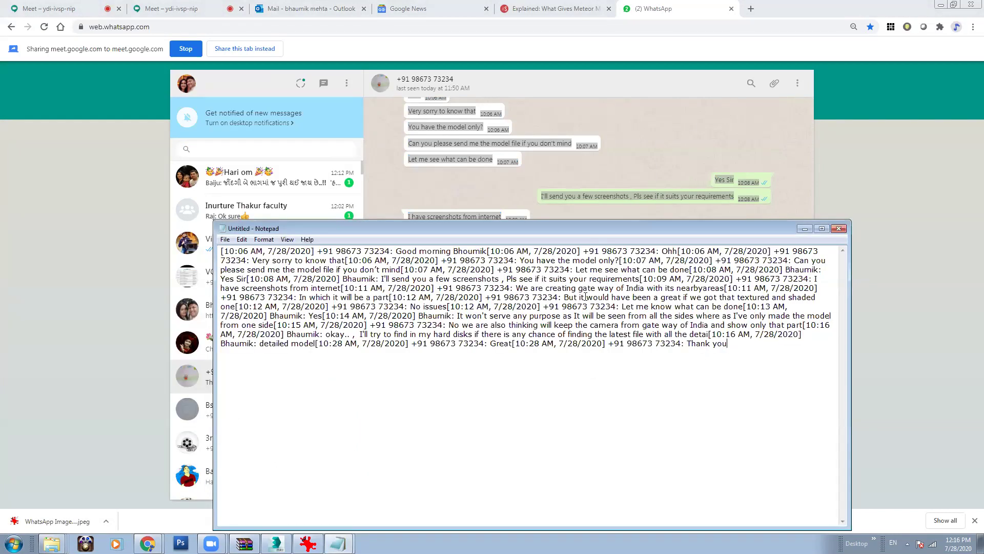
left_click_drag(759, 345, 218, 250)
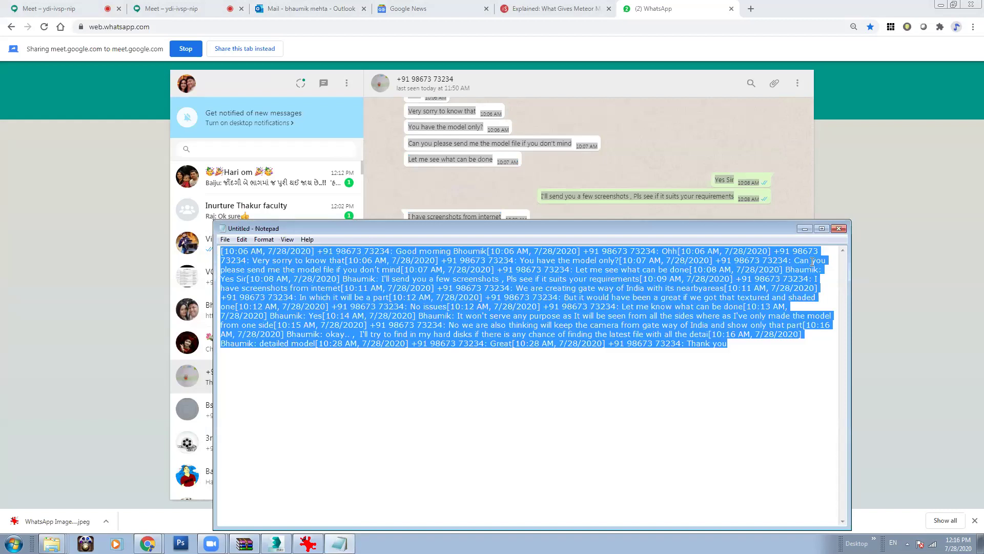
key("ctrl+x")
left_click(805, 229)
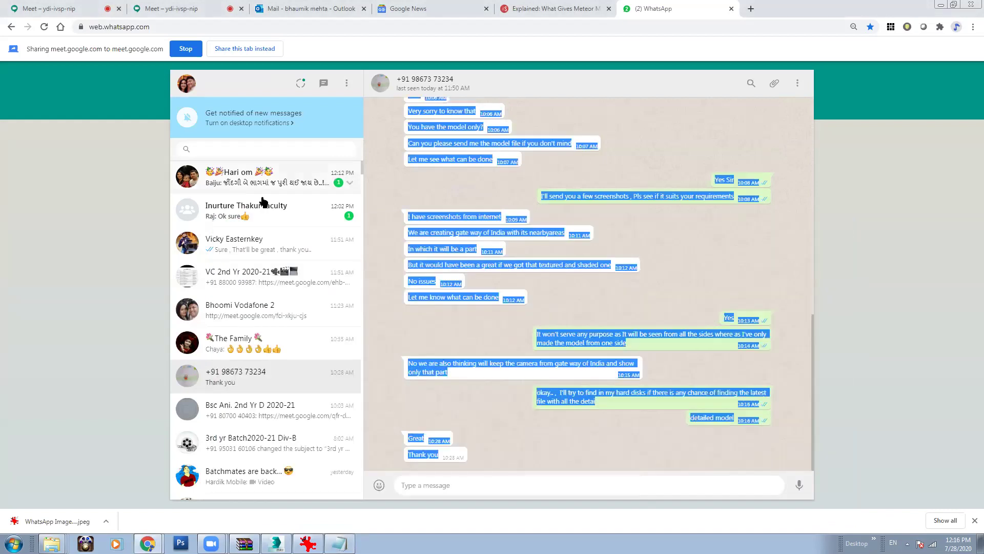
Step: Capture today's chat messages in the open WhatsApp conversation with the Snipping Tool, starting from the good-morning message
left_click(653, 268)
scroll(450, 205, "up", 1)
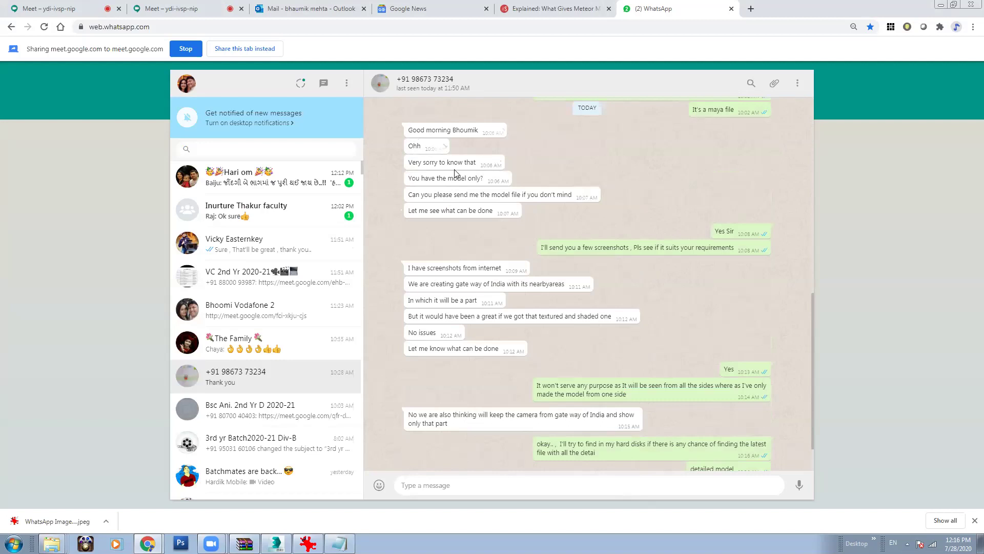
left_click(14, 544)
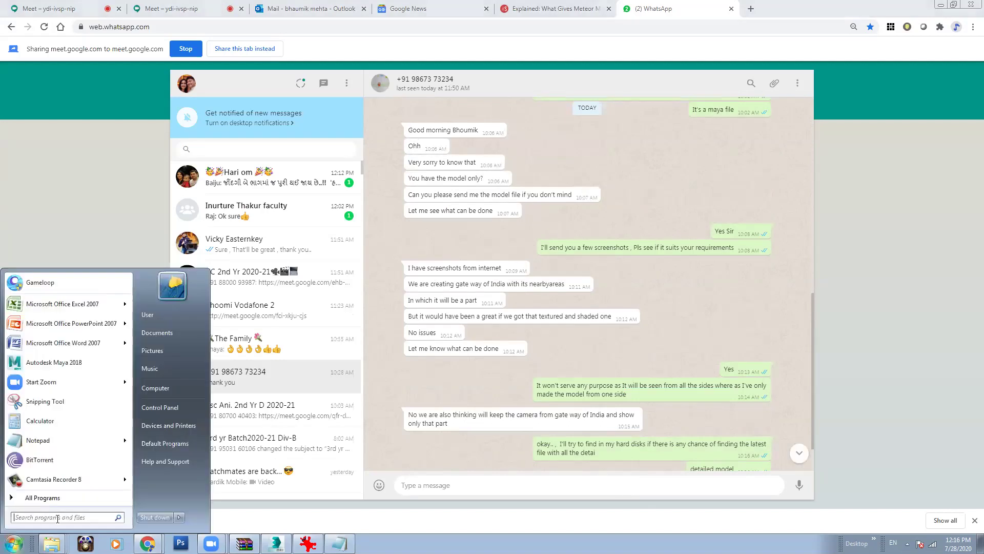
type("snipp")
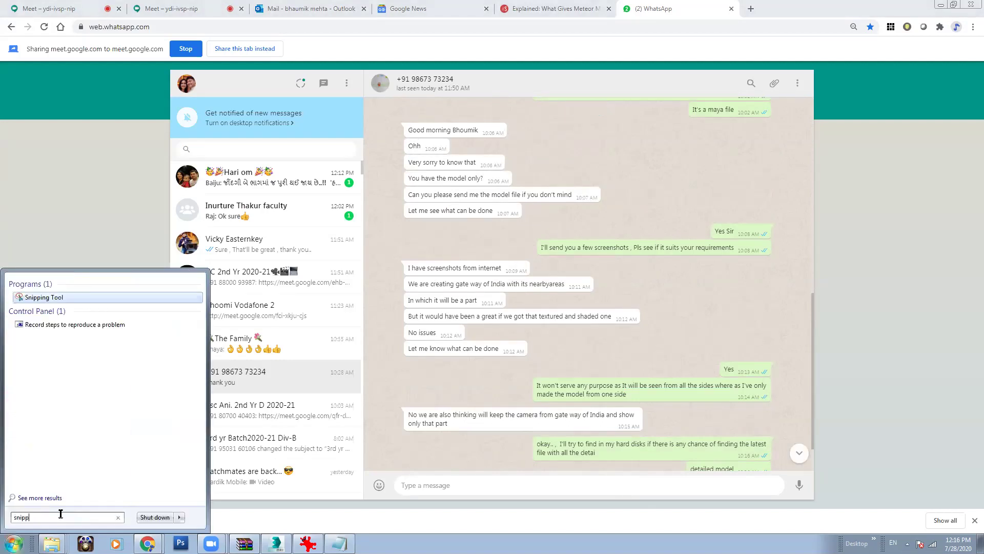
left_click(43, 297)
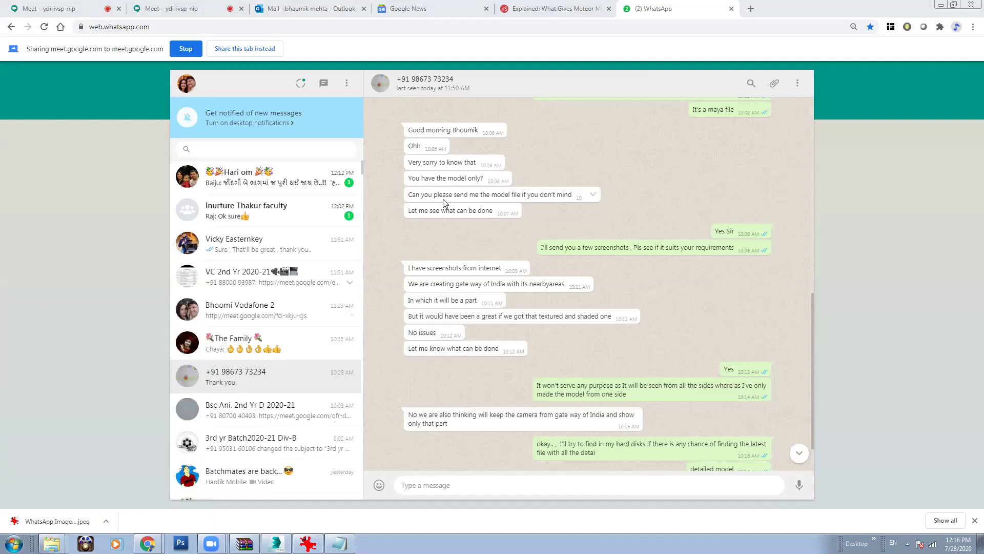
left_click_drag(375, 119, 789, 451)
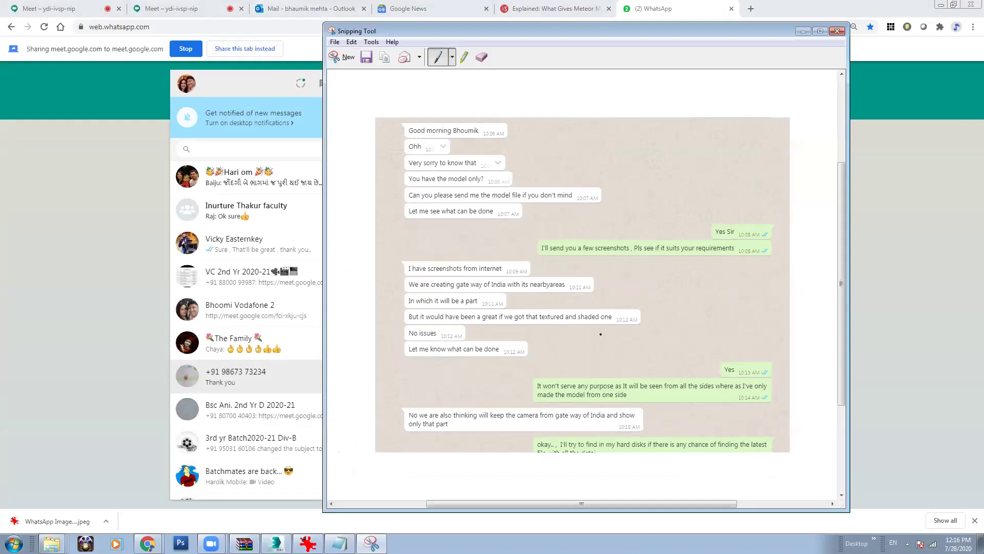
Step: Save the snip to the Desktop as a JPEG file named 4212 and minimize the Snipping Tool
left_click(334, 42)
left_click(349, 64)
type("4212")
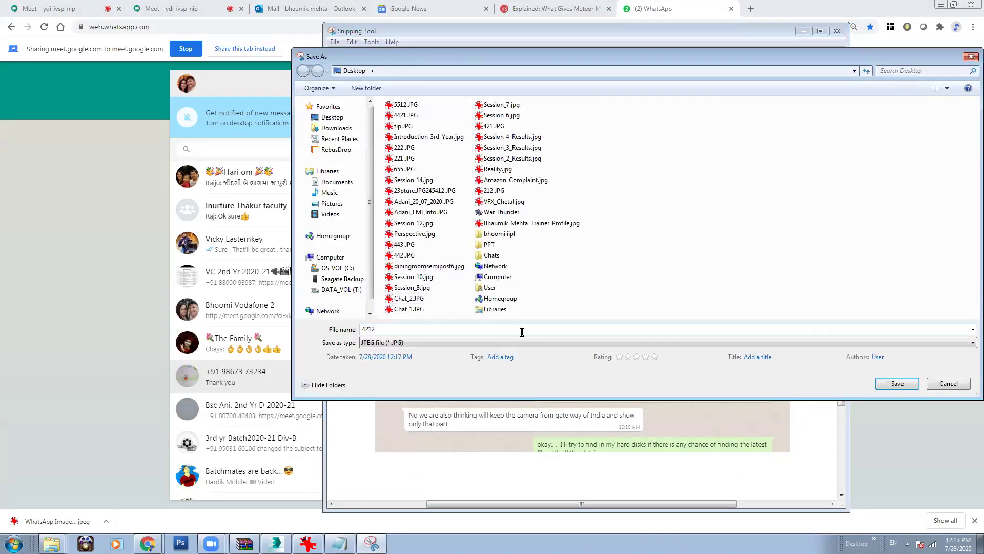
left_click(897, 384)
left_click(803, 31)
Step: Minimize the open windows, open 4212.JPG from the desktop to read the captured chat, and minimize the image viewer
left_click(941, 5)
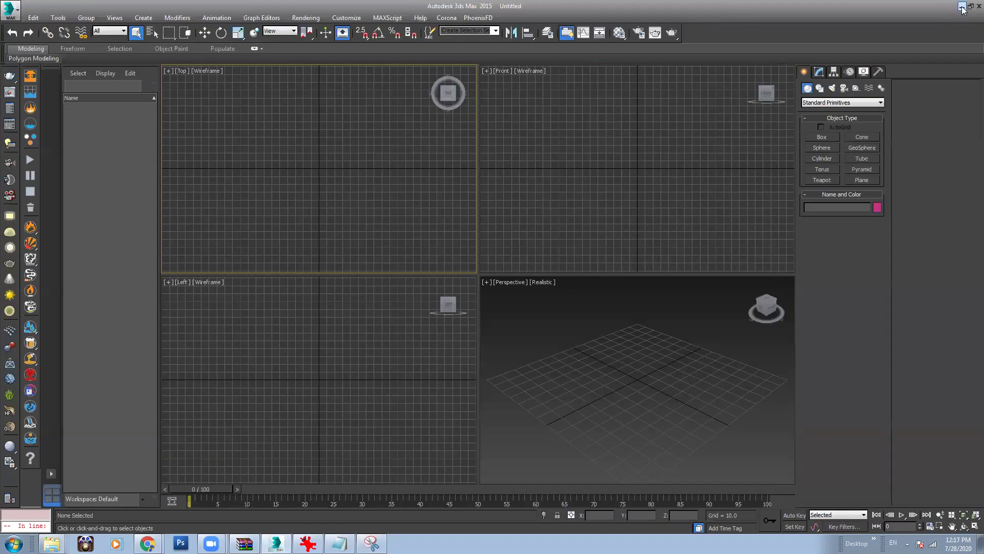
left_click(961, 7)
left_click(780, 84)
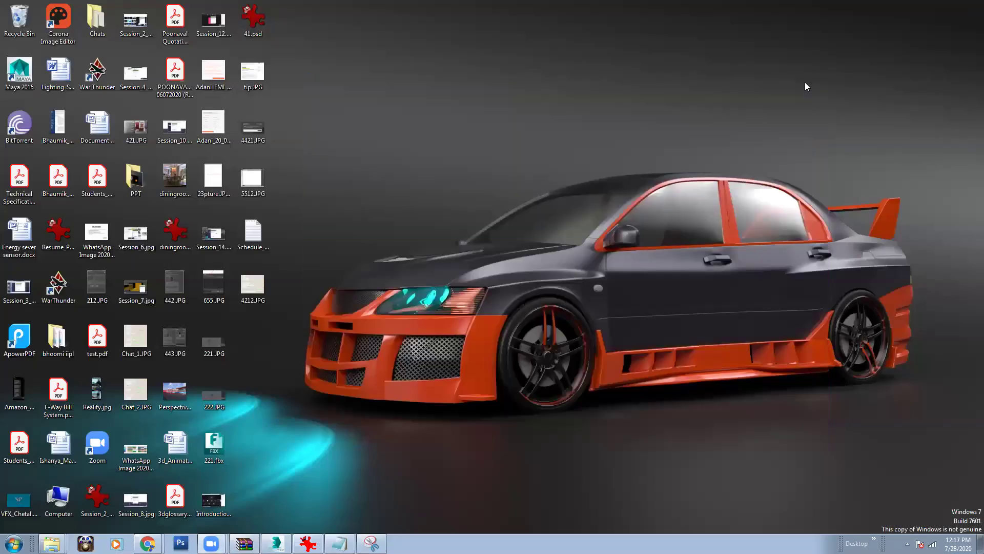
left_click(253, 128)
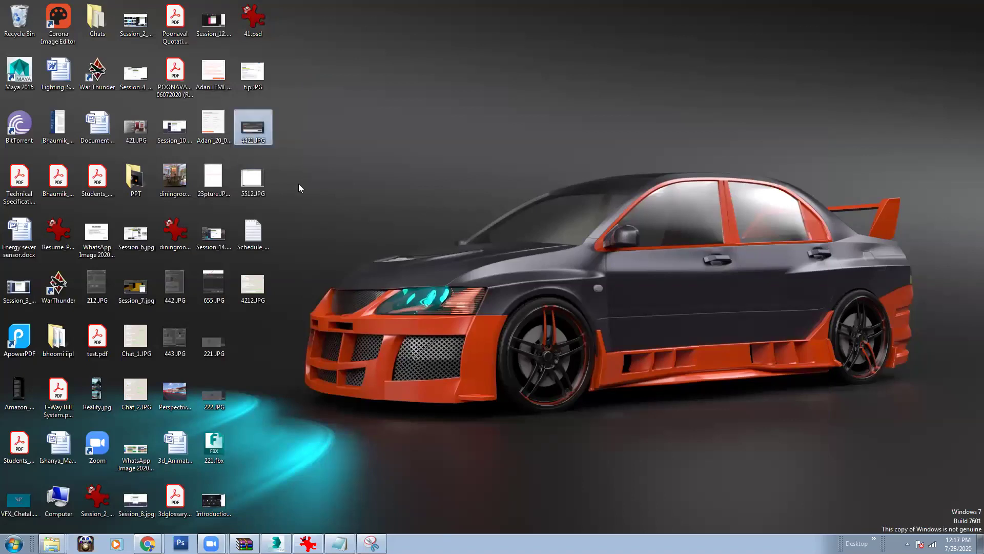
left_click(254, 303)
double_click(252, 284)
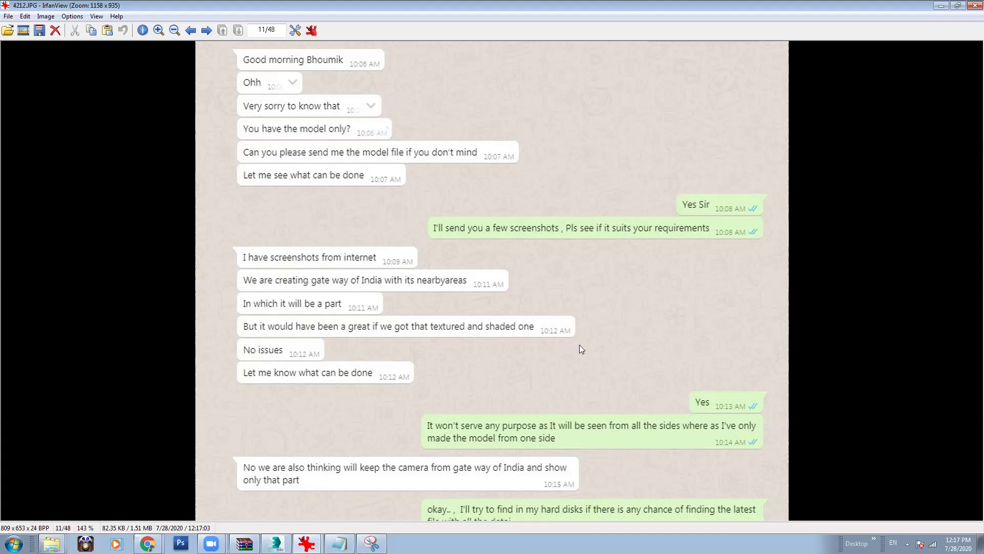
left_click(941, 5)
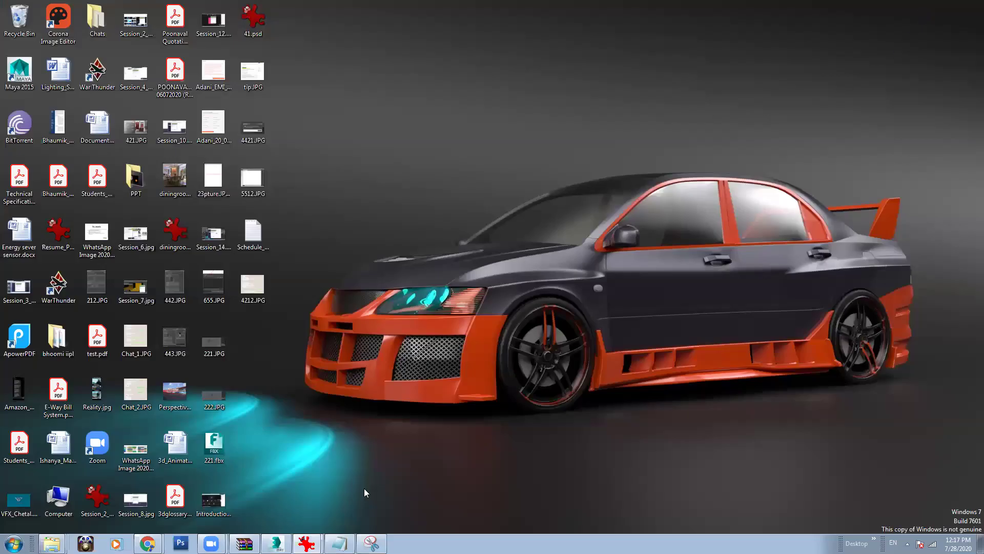
Step: Switch to Chrome and show the running Google Meet call with its chat
left_click(277, 542)
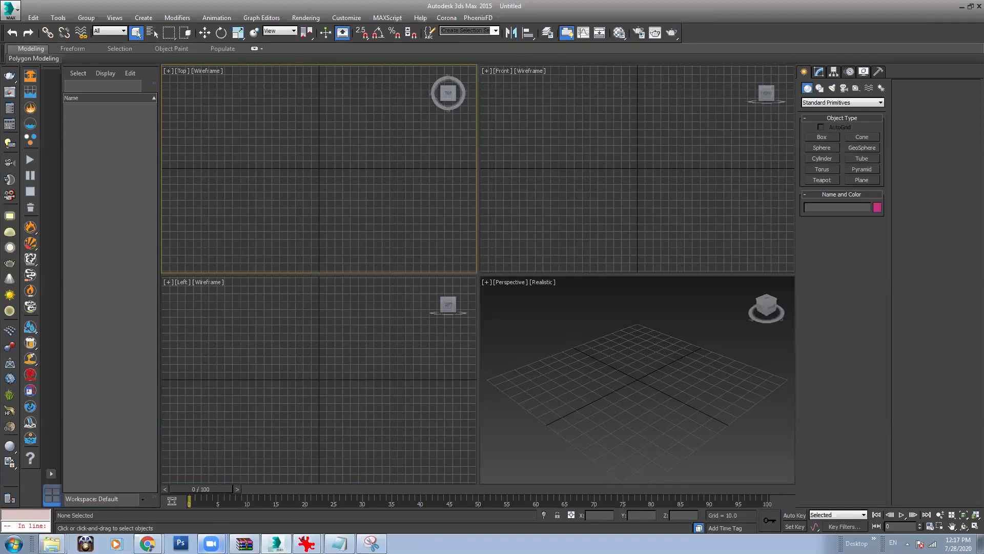
left_click(210, 542)
mouse_move(147, 542)
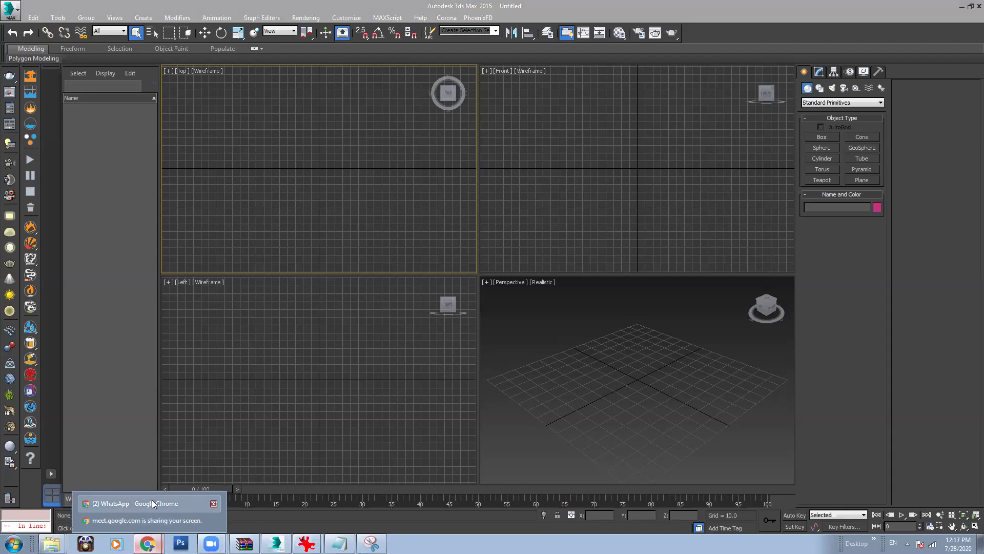
left_click(135, 504)
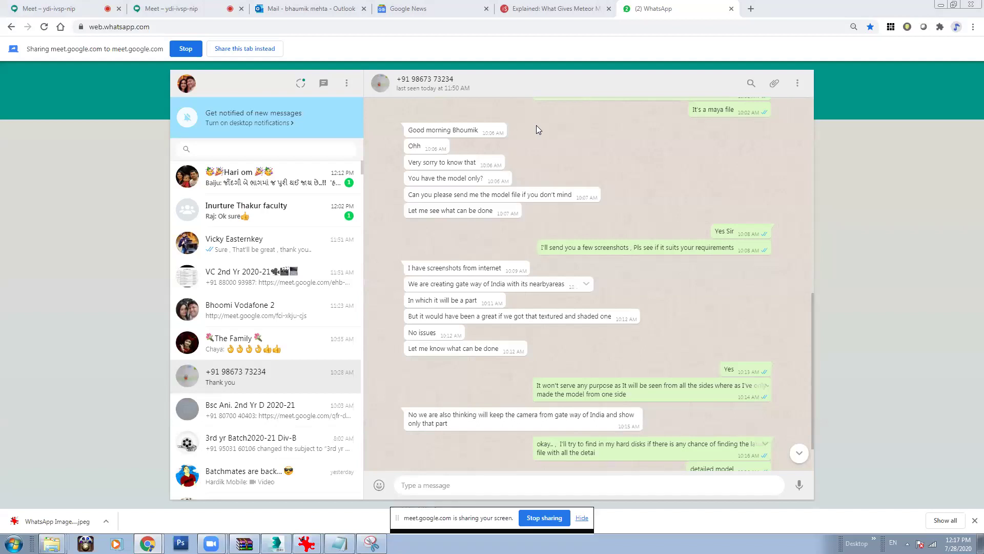
left_click(76, 8)
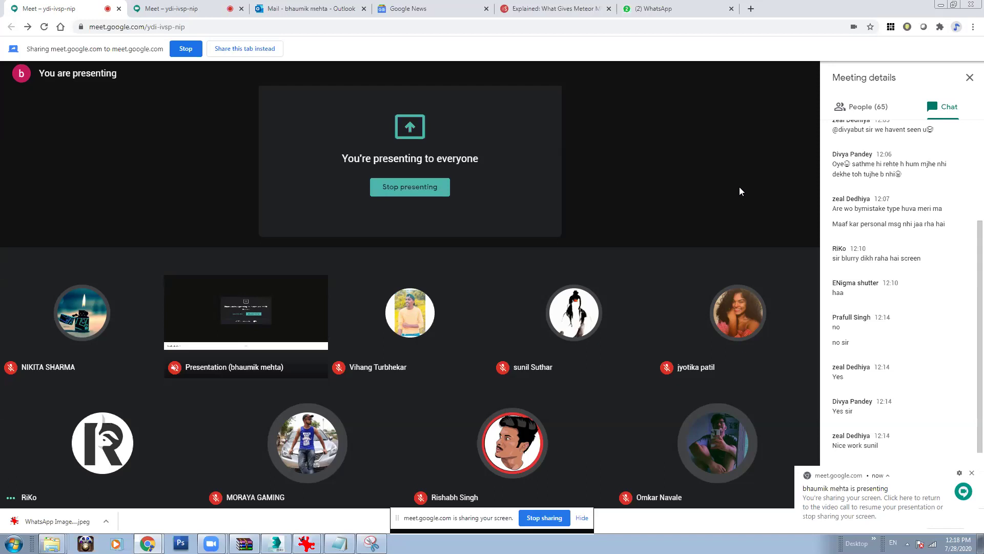
mouse_move(453, 336)
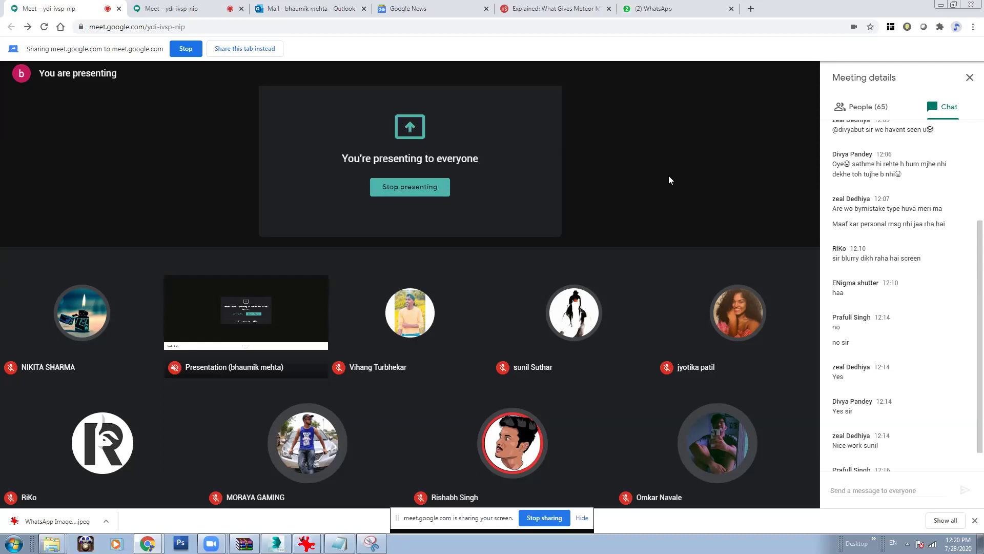
Step: Switch back to 3ds Max and dismiss the Google Meet presenting notification
left_click(276, 543)
left_click(374, 394)
left_click(633, 406)
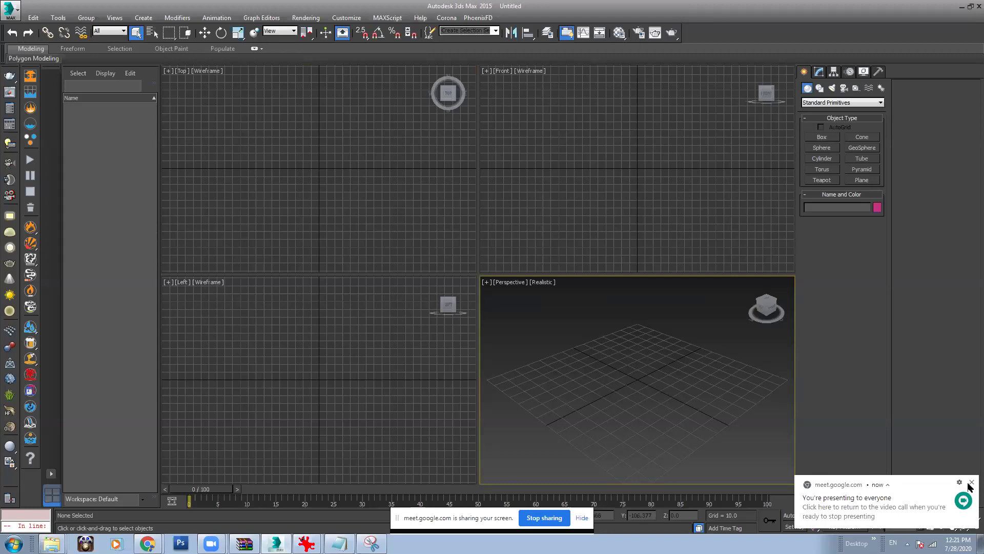
left_click(970, 483)
left_click(399, 344)
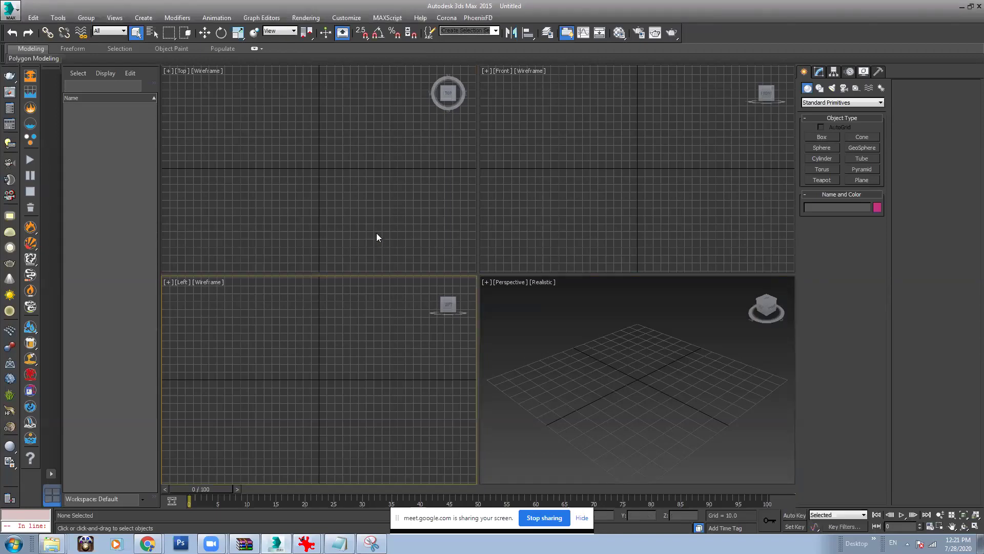
Step: In Windows Explorer, open the Muthoot_V02_3_08_01_2014_V04 folder inside the Work folder on DATA_VOL (T:)
right_click(51, 543)
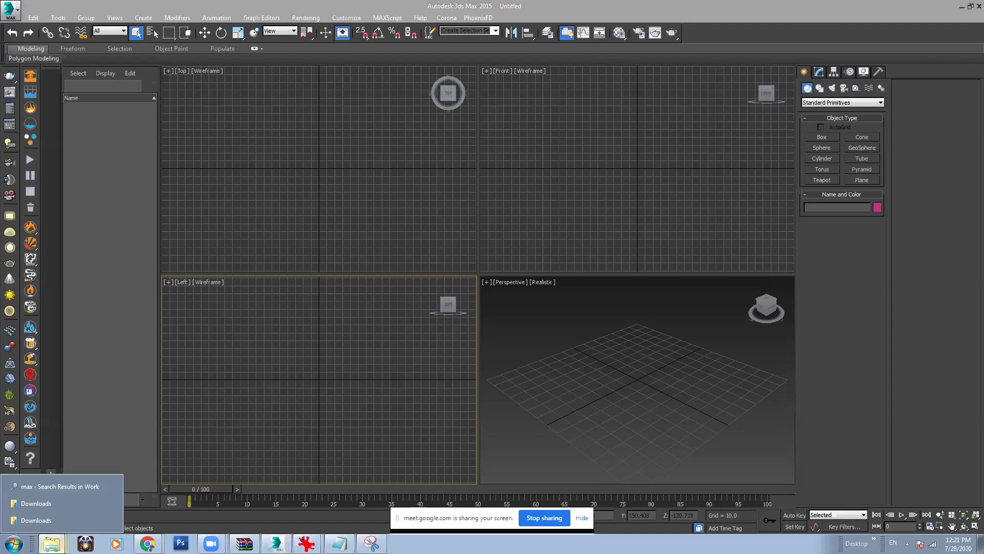
left_click(76, 487)
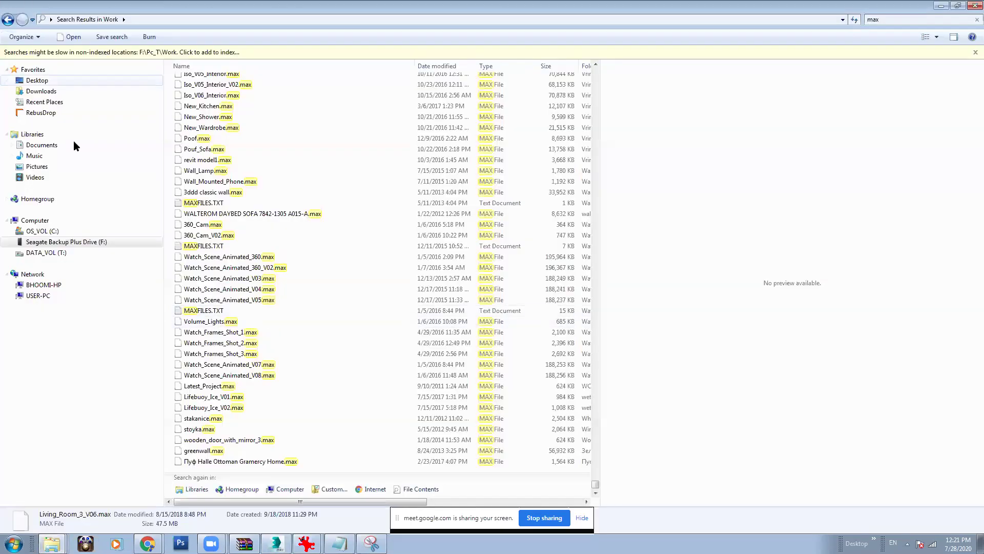
left_click(81, 252)
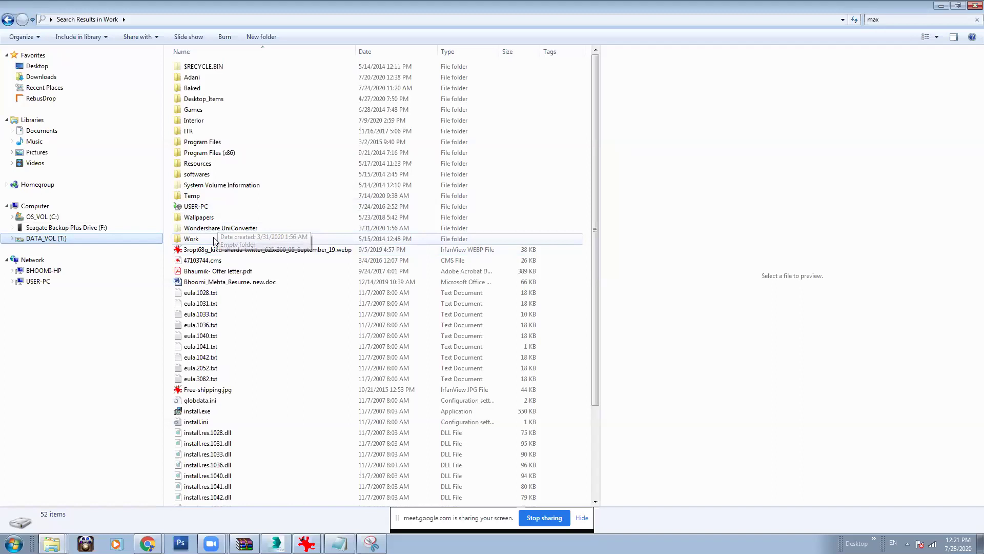
left_click(596, 323)
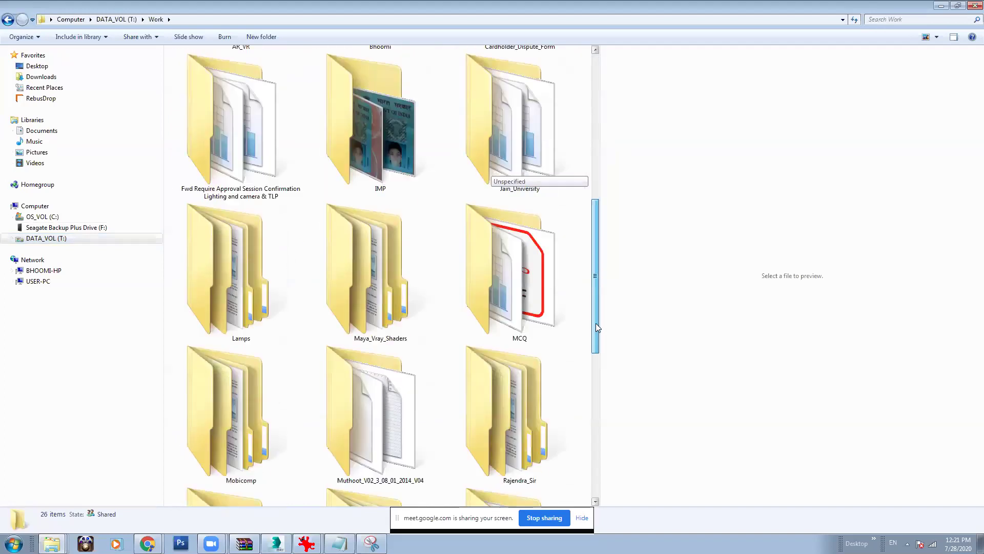
left_click_drag(598, 295, 597, 192)
left_click(404, 229)
key("m")
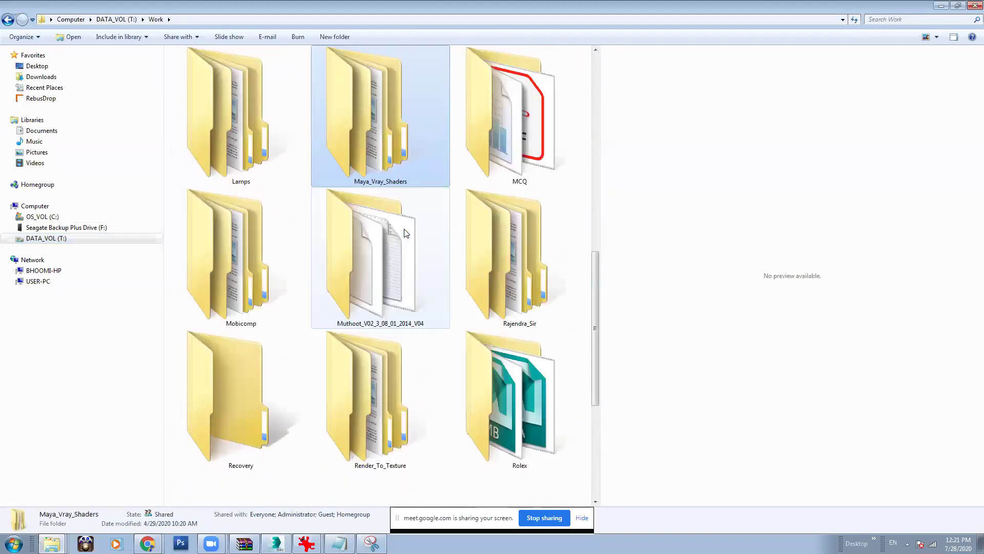
double_click(371, 251)
Step: Copy the path of the folder that contains the Muthoot scene file
left_click(223, 97)
left_click(234, 121)
left_click(294, 20)
right_click(298, 20)
left_click(324, 54)
Step: In 3ds Max, go to the copied folder path and open the scene Muthoot_V02_3_08_01_2014_V04.max
left_click(275, 543)
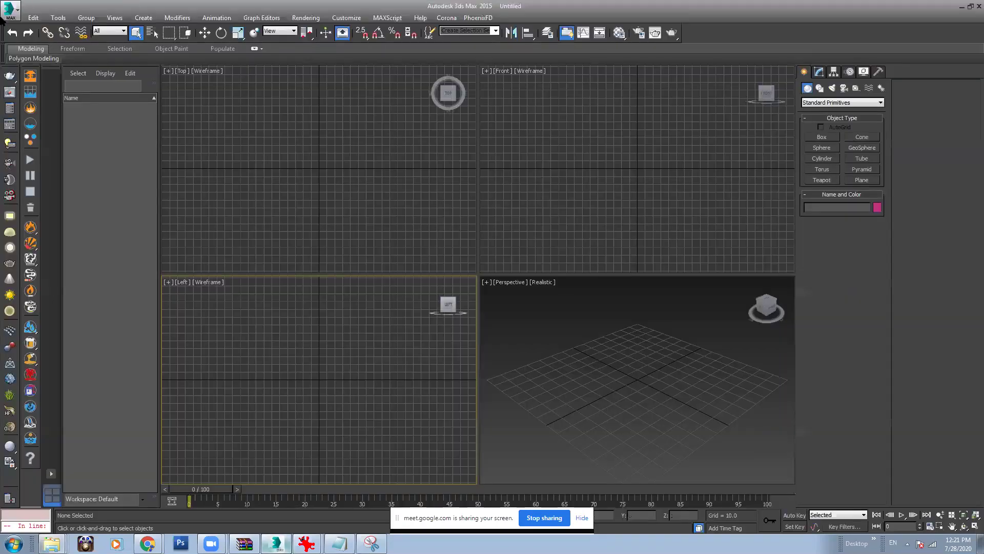
left_click(10, 9)
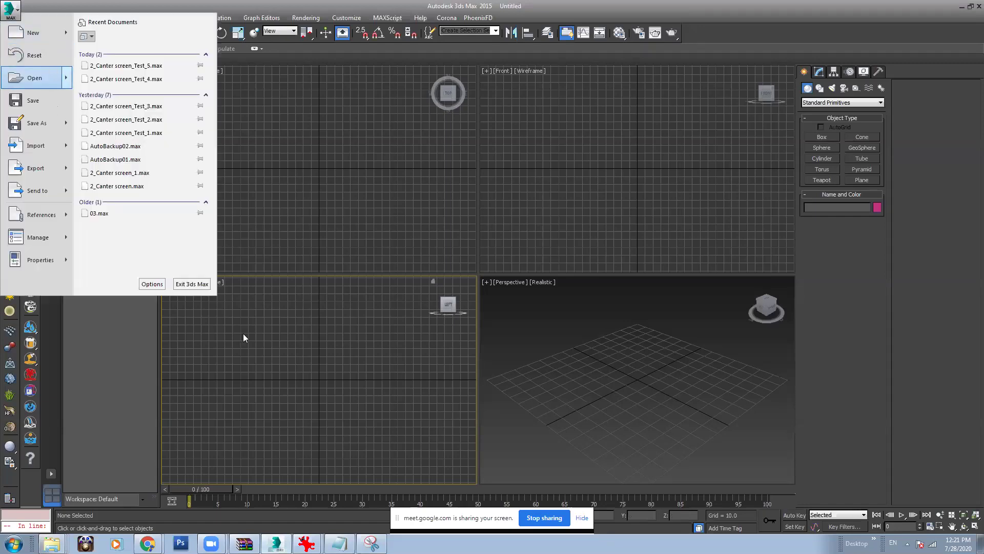
left_click(33, 80)
left_click(187, 477)
key("ctrl+v")
key("Return")
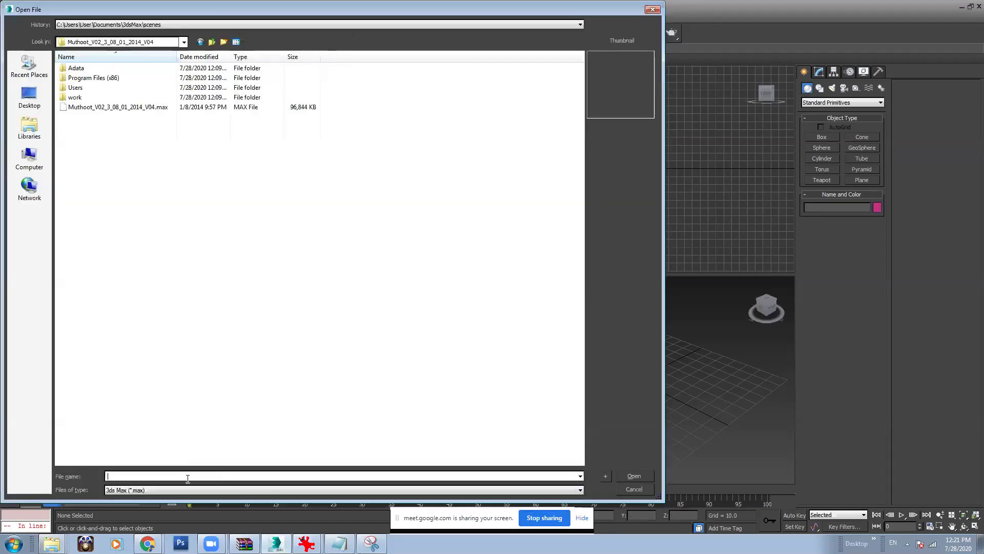
left_click(143, 108)
left_click(634, 476)
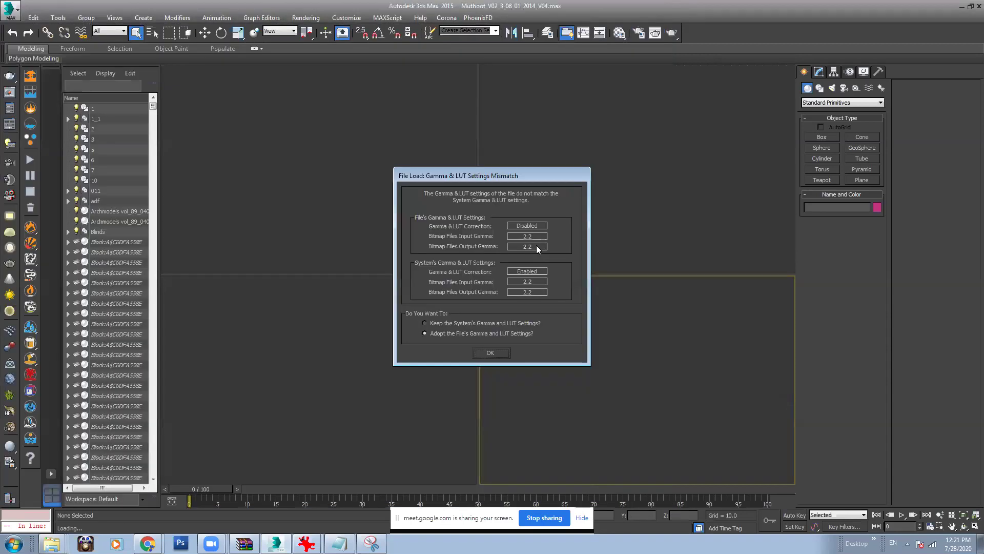
Step: Finish loading the scene by adopting the file's gamma and LUT settings and its unit scale, continuing despite missing external files
left_click(489, 353)
left_click(541, 360)
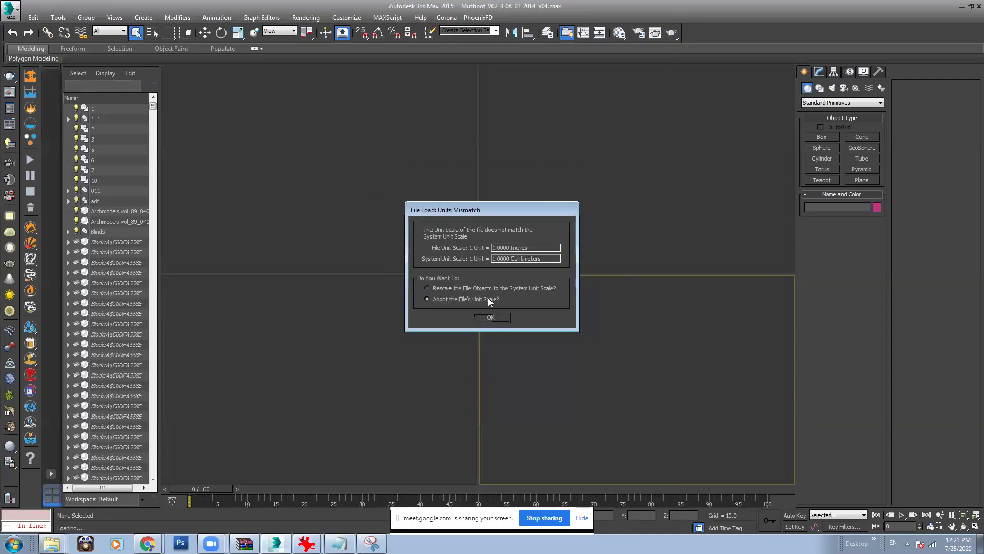
left_click(492, 317)
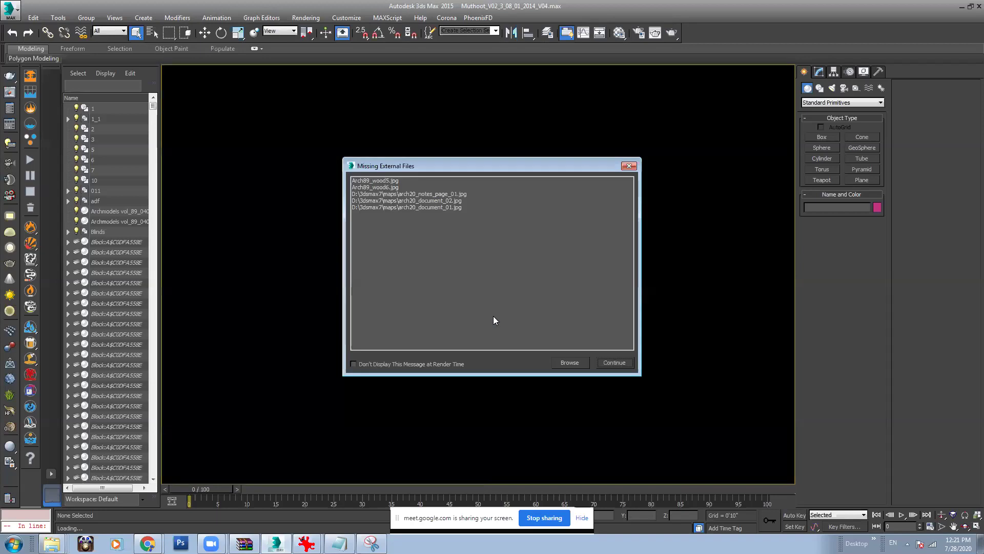
left_click(602, 363)
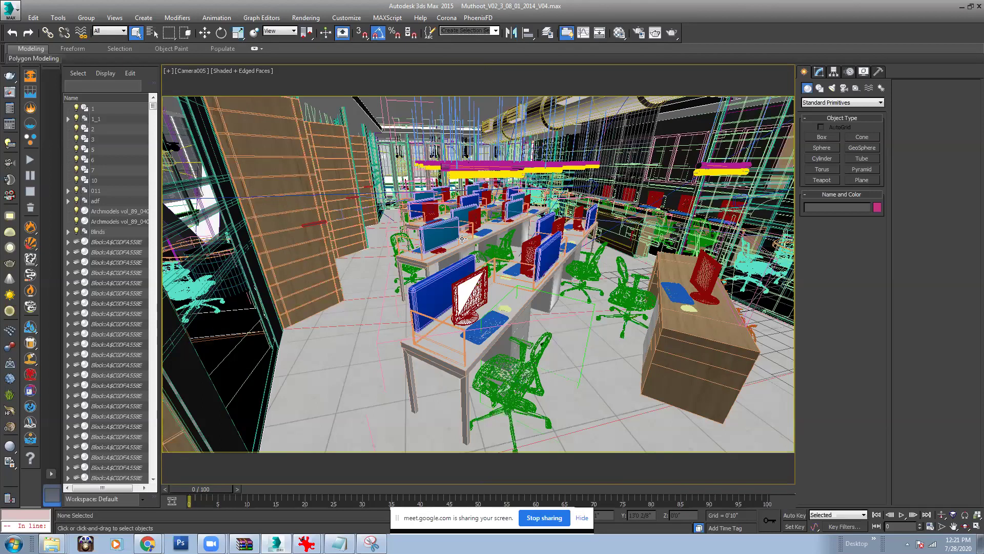
Step: Pick out the computer set on the front desk and the Line017 object, and switch the Camera005 viewport to Perspective
left_click(468, 303)
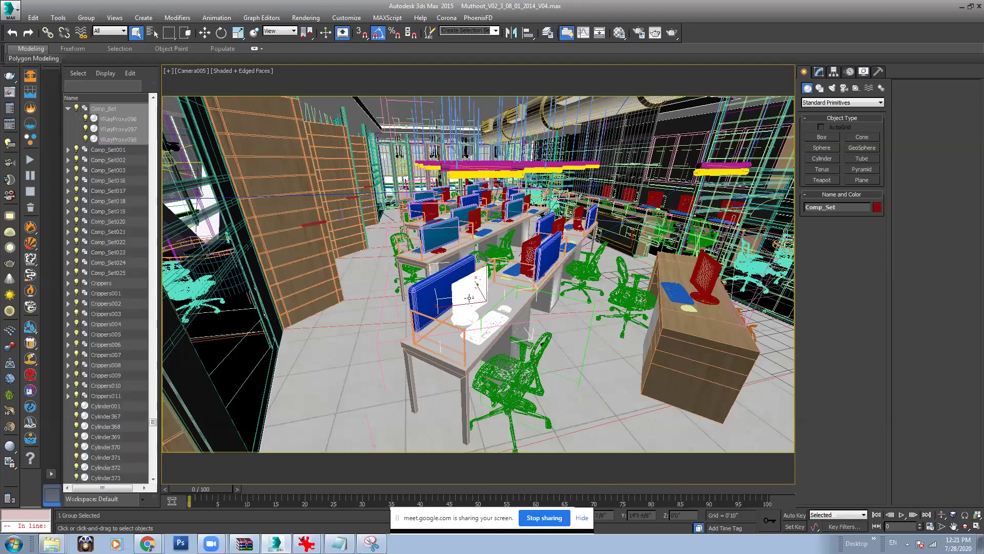
left_click(598, 350)
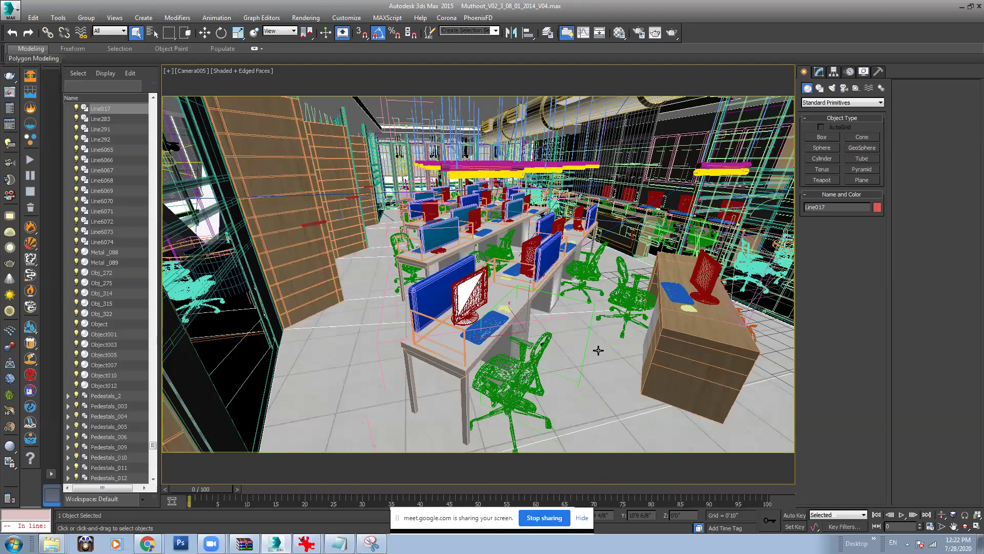
left_click(193, 71)
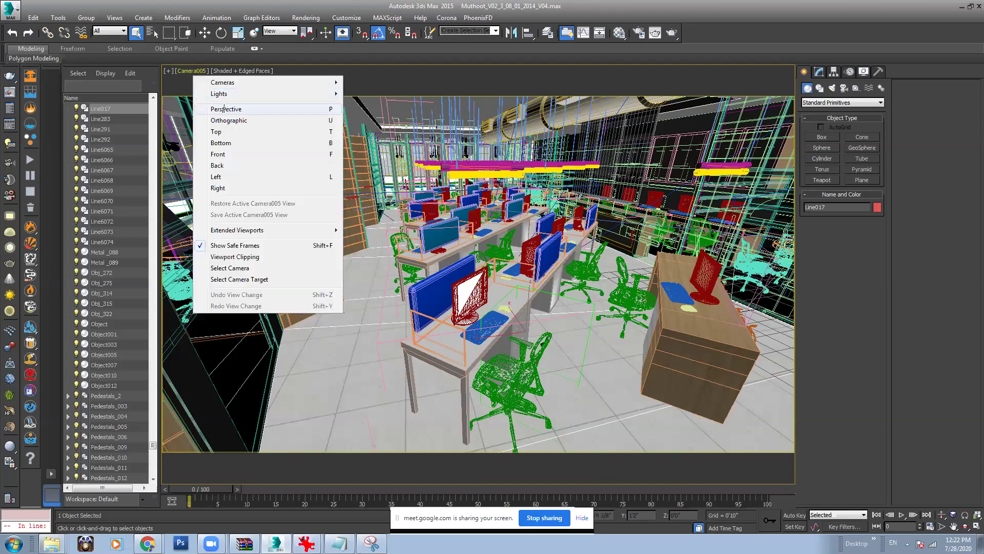
left_click(224, 109)
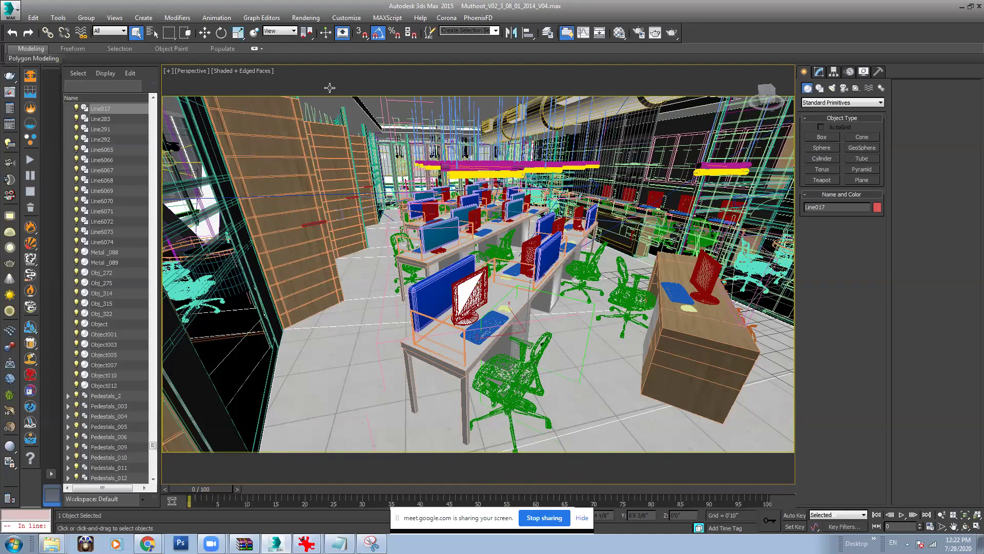
Step: View the whole office model from outside in wireframe display, and frame an office chair beside the desks
scroll(295, 132, "down", 3)
scroll(534, 282, "down", 4)
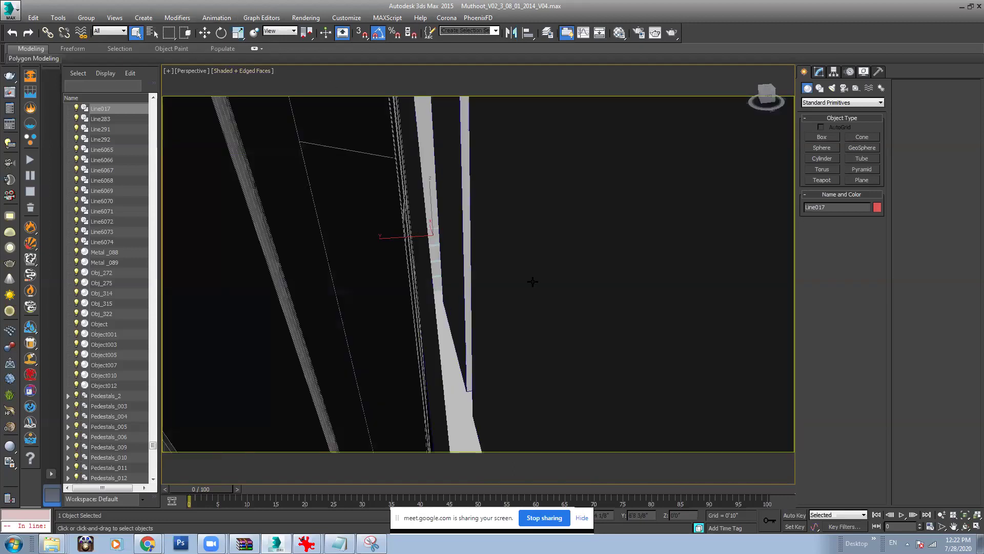
scroll(534, 281, "down", 8)
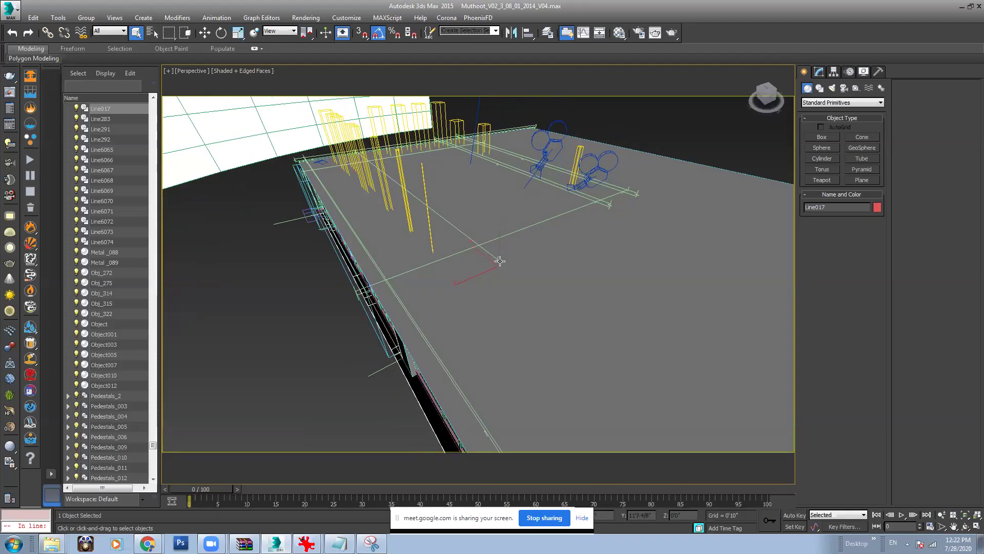
scroll(499, 261, "down", 1)
key("F3")
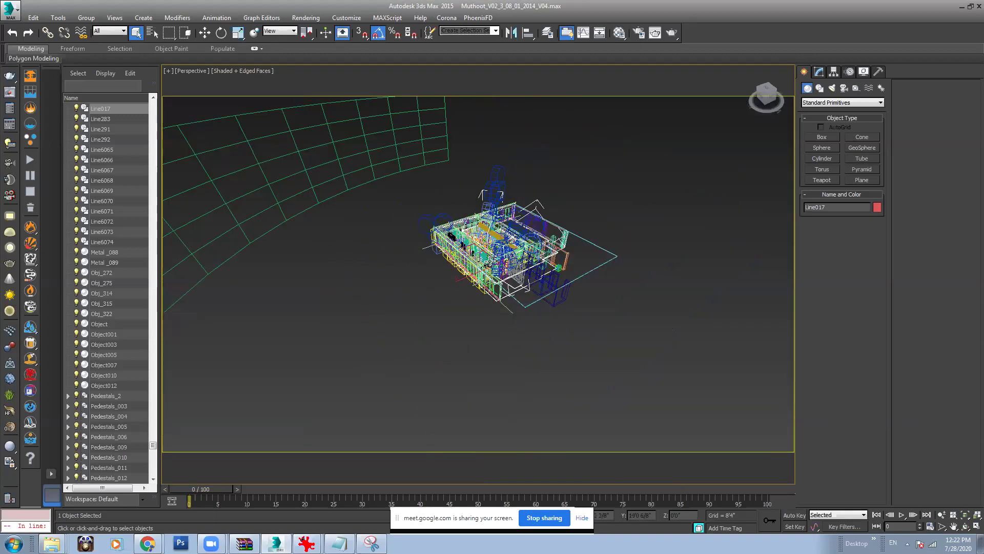
scroll(496, 246, "up", 5)
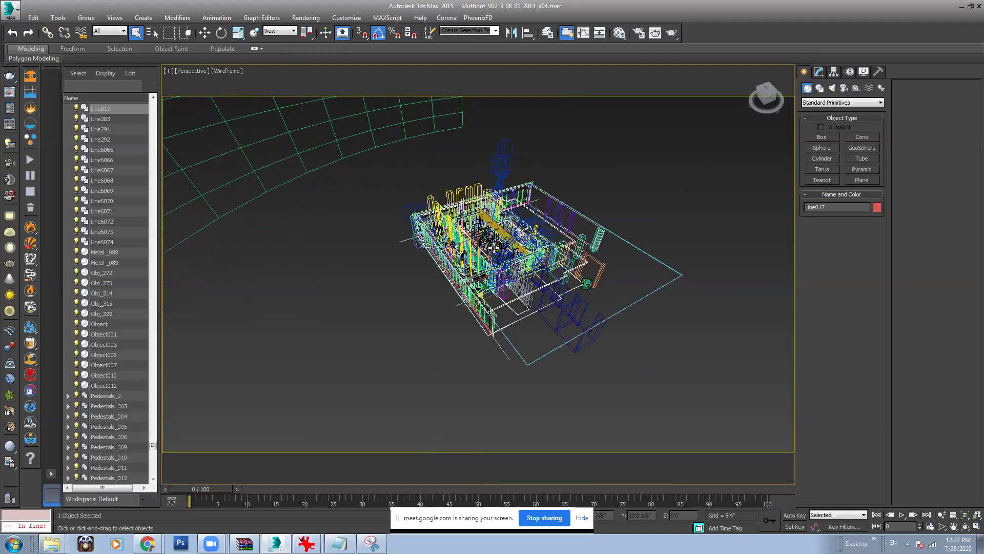
left_click(496, 246)
key("z")
scroll(573, 262, "down", 4)
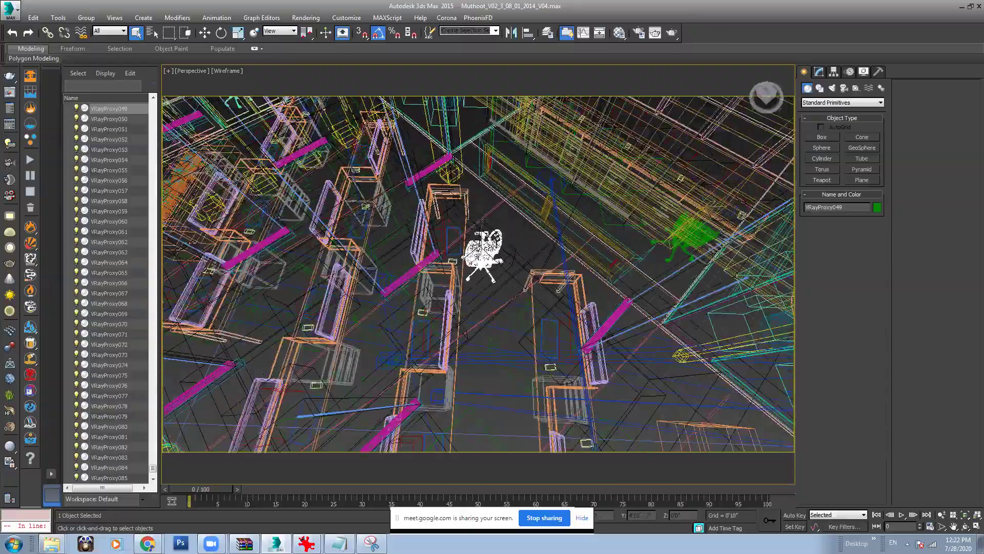
Step: Select the office chair VRayProxy079, frame it in the viewport and inspect it and its surroundings from several angles
middle_click_drag(572, 261, 379, 308, "alt")
left_click(391, 348)
key("z")
scroll(478, 287, "up", 3)
middle_click_drag(478, 287, 487, 285, "alt")
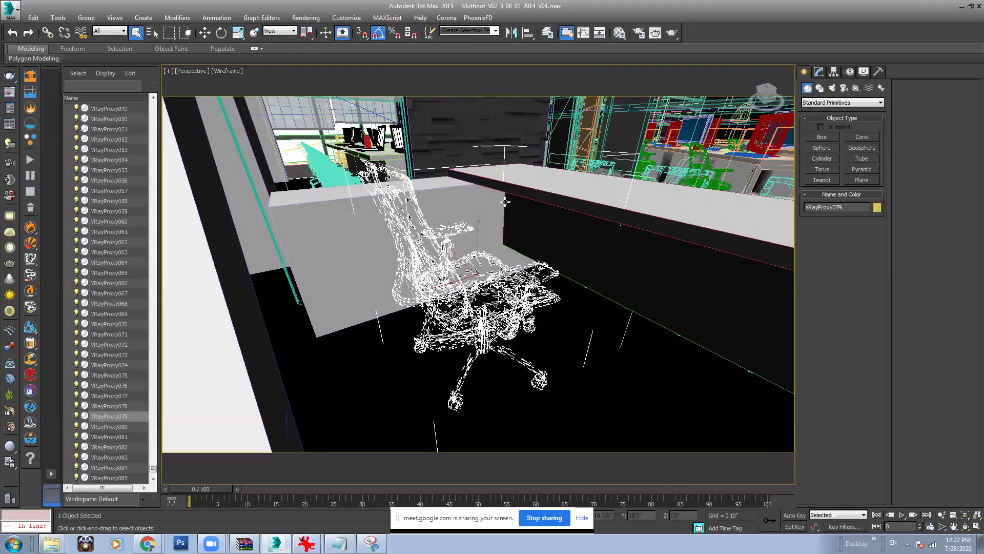
mouse_move(506, 207)
middle_mouse_down("alt")
mouse_move(464, 222)
mouse_move(525, 235)
mouse_move(580, 213)
mouse_move(448, 237)
mouse_move(304, 215)
mouse_move(472, 175)
mouse_move(497, 246)
mouse_move(426, 222)
mouse_move(510, 255)
mouse_move(528, 248)
mouse_move(504, 262)
mouse_move(478, 235)
middle_mouse_up("alt")
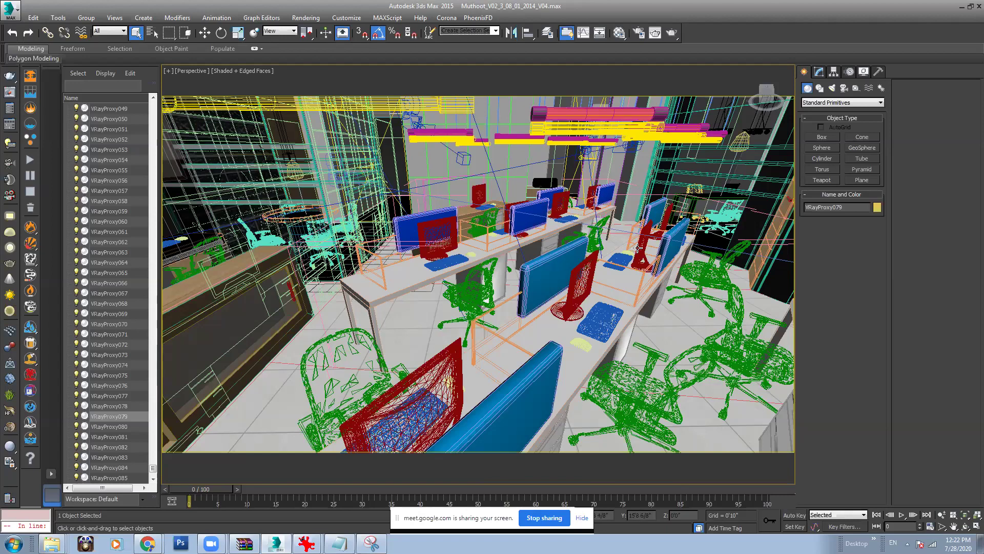
Step: Select the blue desk partition ChamferBox064, examine it up close and step back through the previous views
scroll(633, 251, "up", 4)
left_click(557, 230)
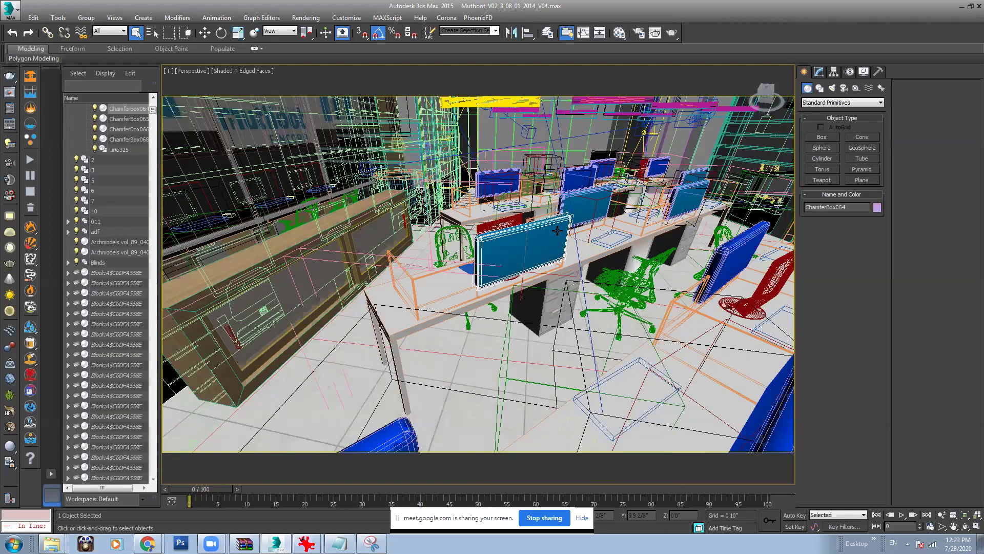
key("z")
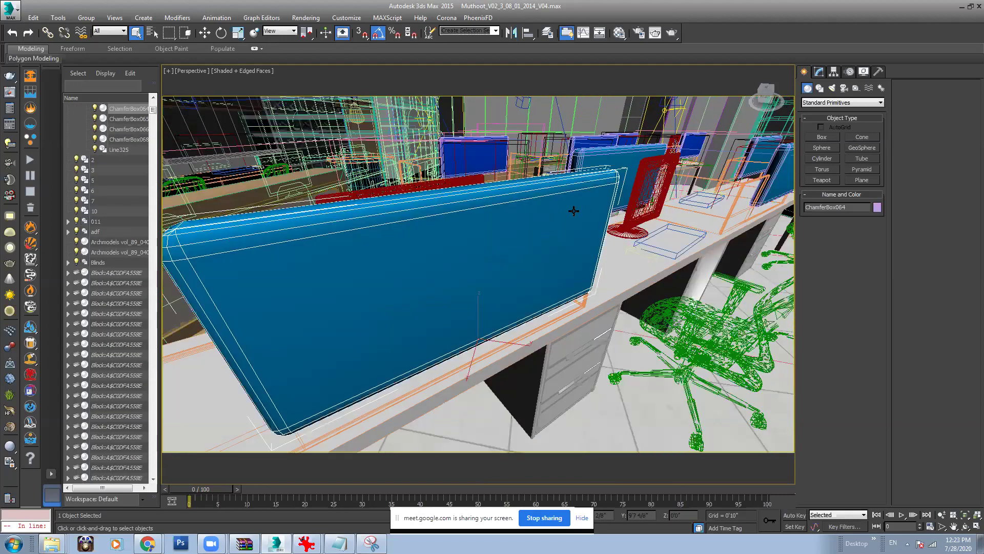
middle_click_drag(574, 210, 462, 226, "alt")
key("shift+z")
key("shift+z")
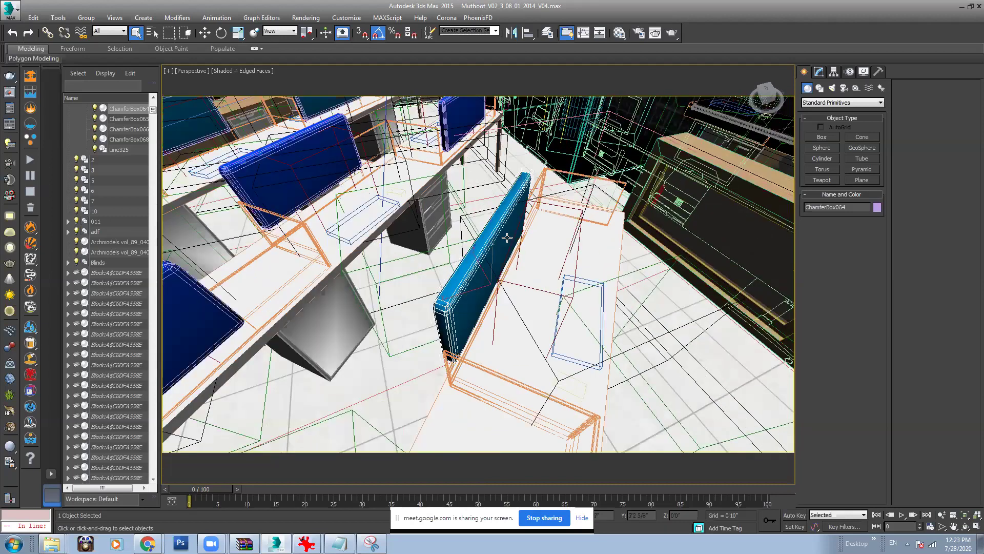
key("shift+z")
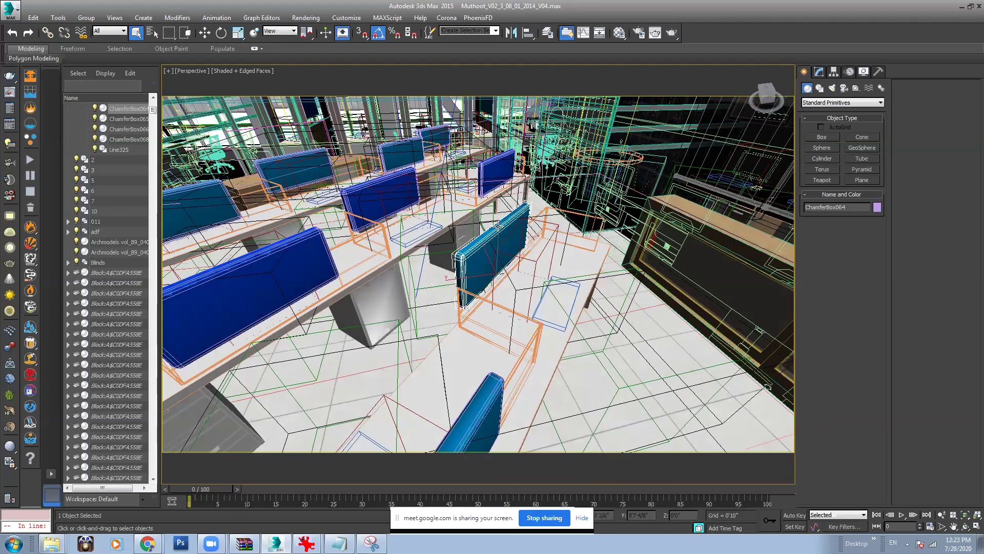
Step: Look over the rows of workstations and select VRayLight013 under the nearest hanging tube lamp
middle_click_drag(459, 200, 357, 206)
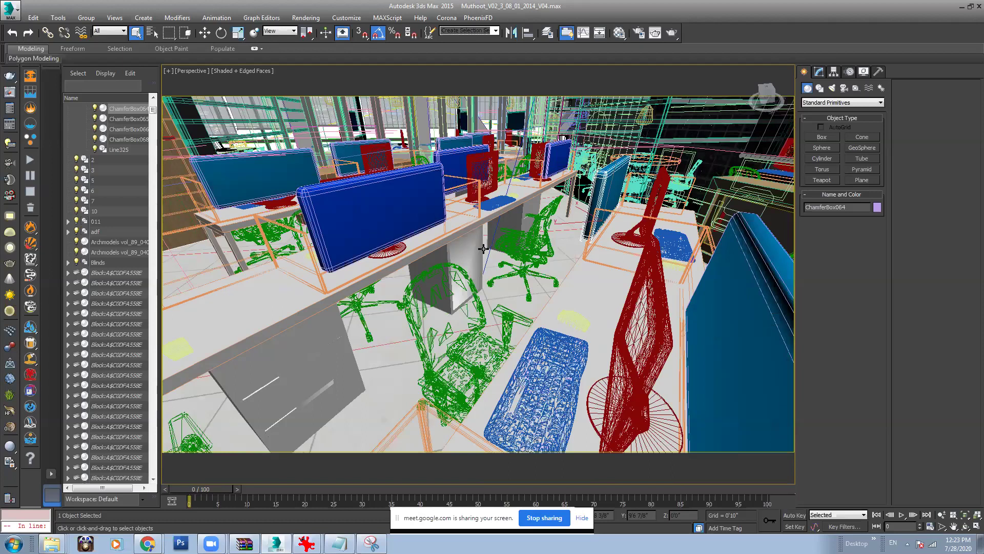
scroll(480, 244, "down", 3)
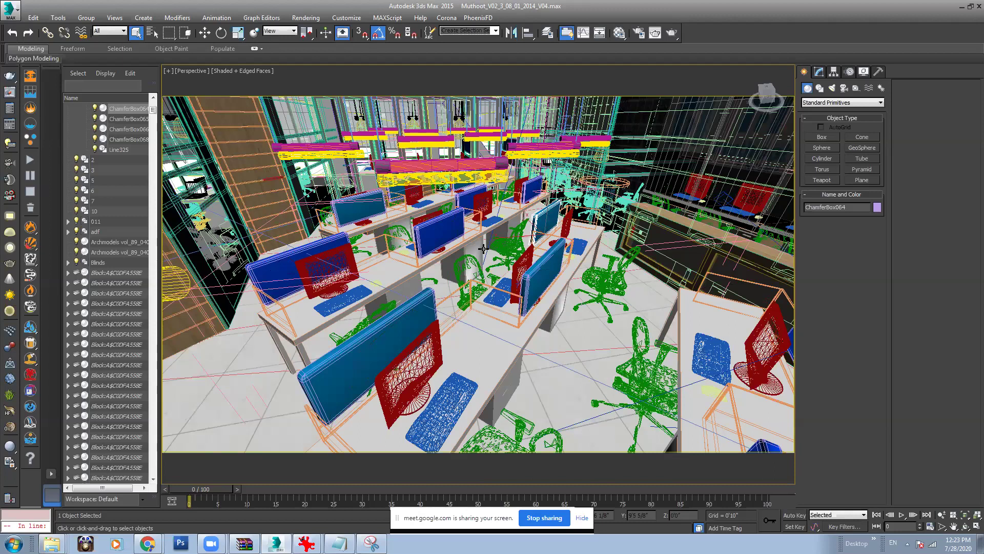
middle_click_drag(581, 290, 578, 286, "alt")
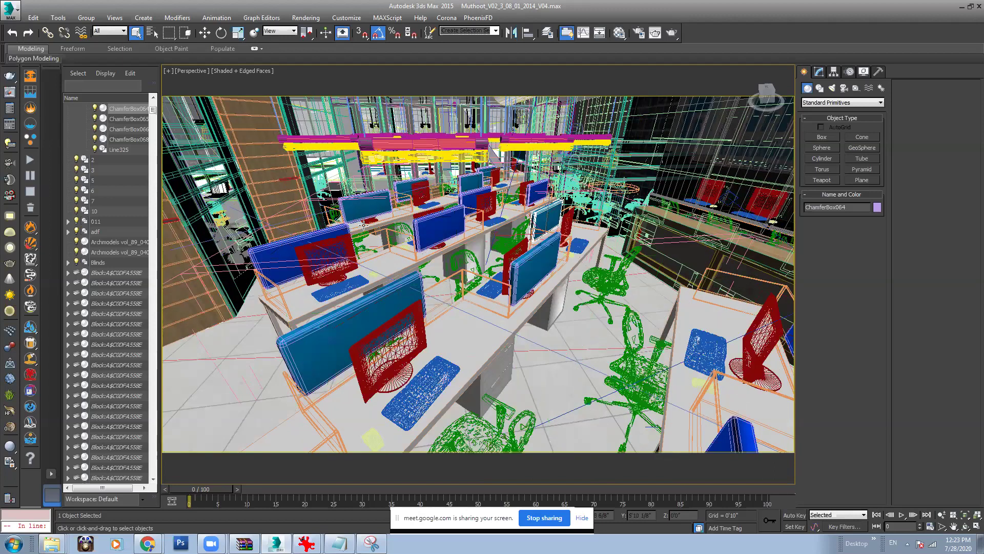
middle_click_drag(353, 223, 364, 225, "alt")
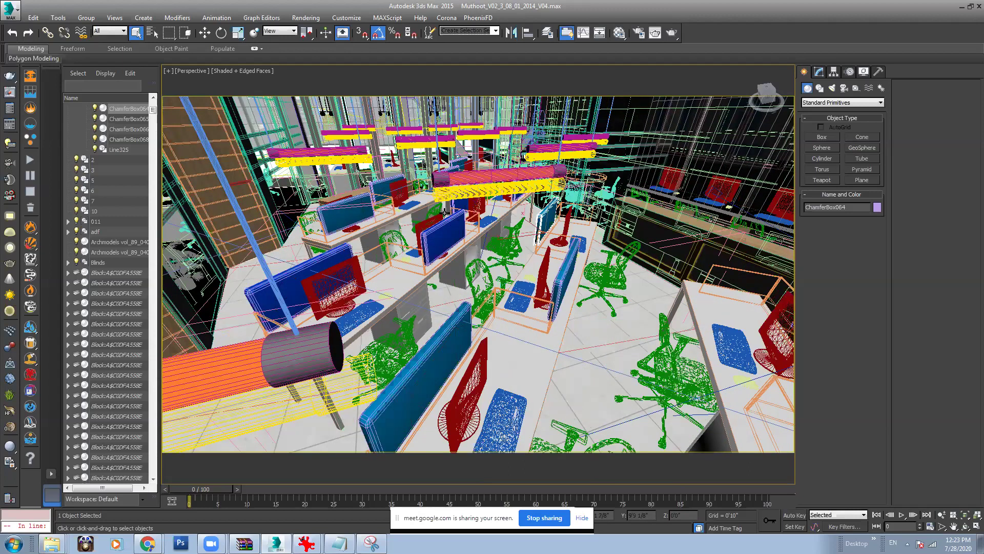
left_click(367, 372)
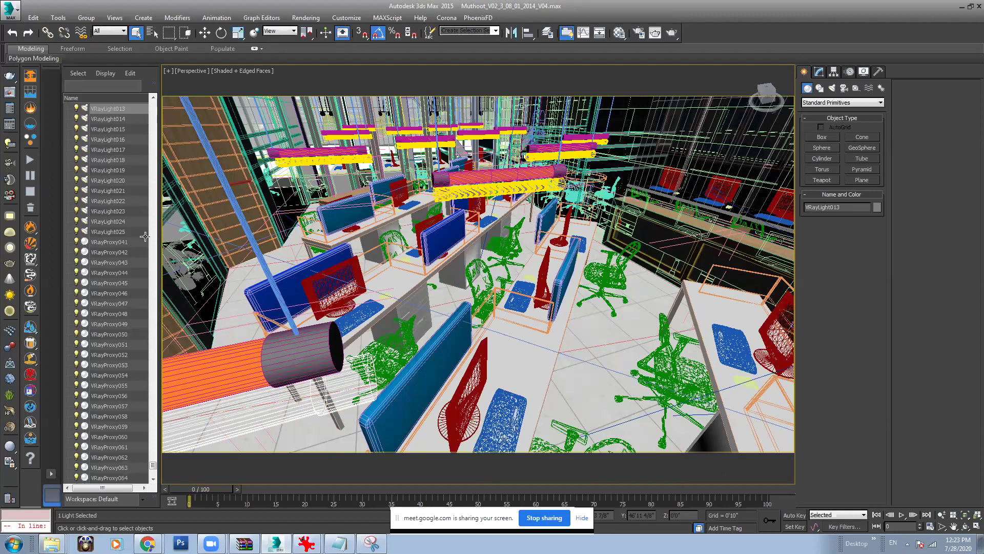
Step: Widen the scene object list to show full names and bring the photometric and VRay lights into view
scroll(155, 467, "up", 10)
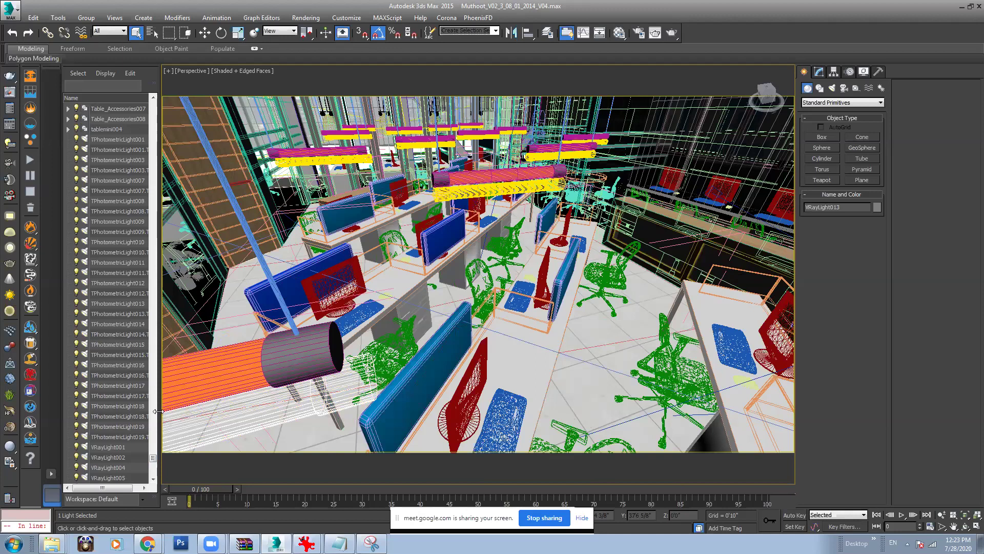
left_click_drag(161, 410, 236, 410)
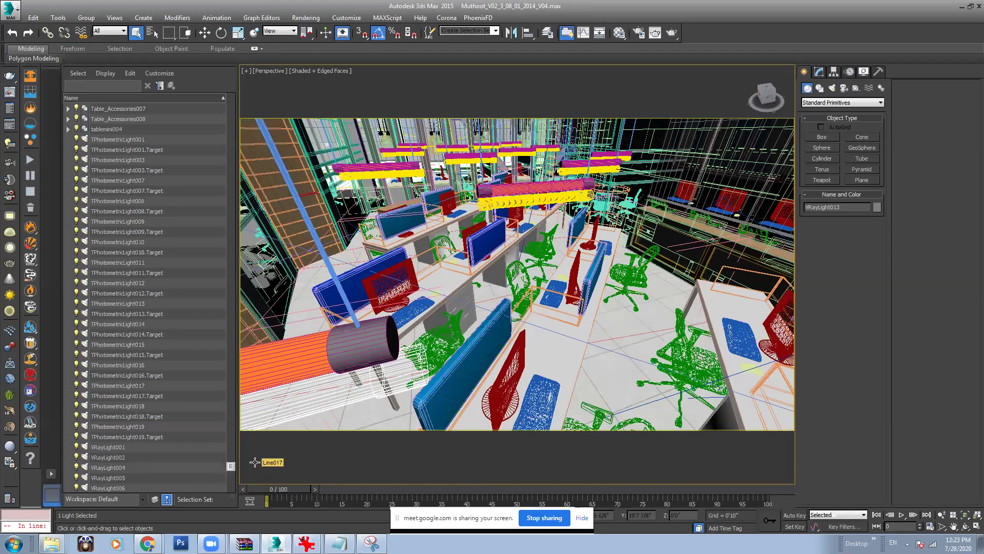
left_click_drag(231, 467, 230, 473)
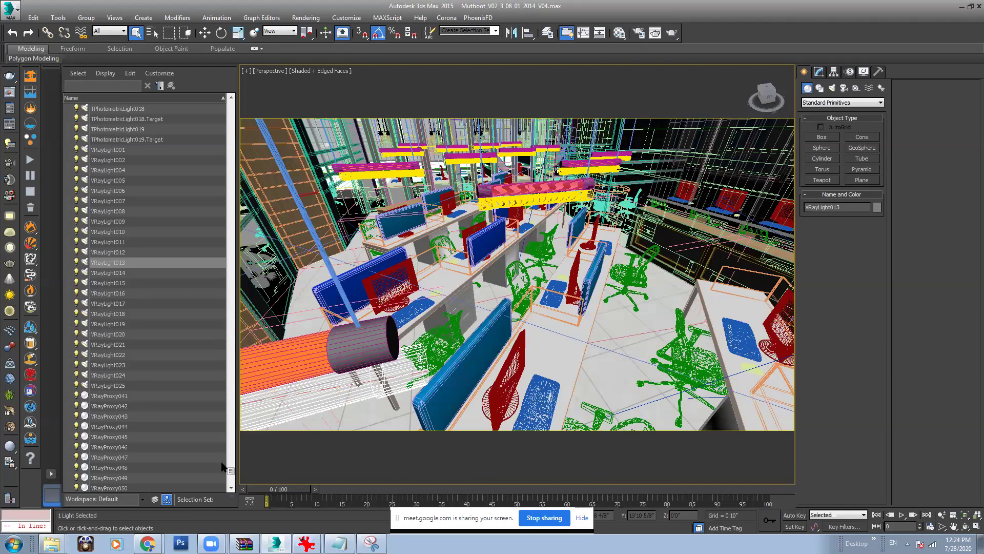
Step: Select every photometric light and target in the scene list, from TPhotometricLight001 to TPhotometricLight019.Target
left_click(139, 141)
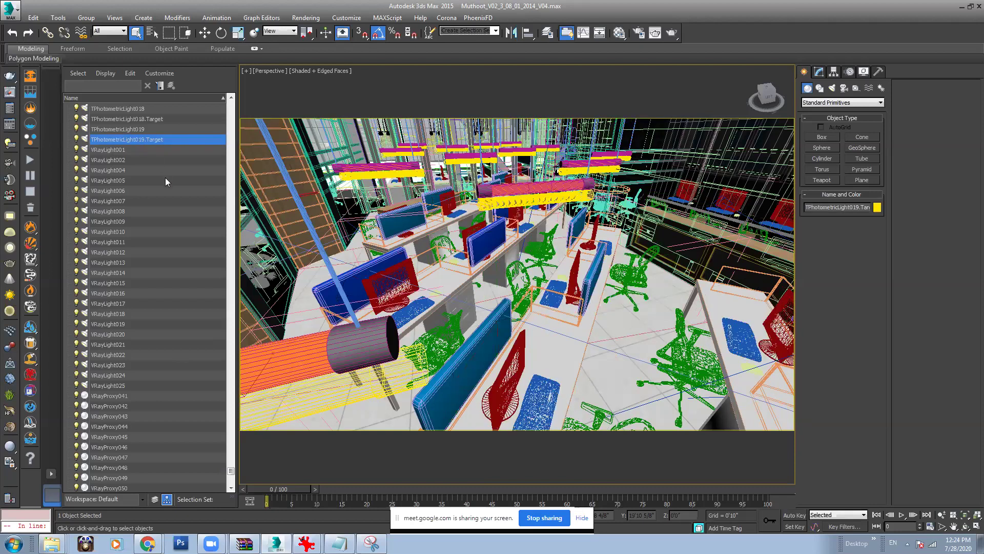
scroll(165, 178, "up", 5)
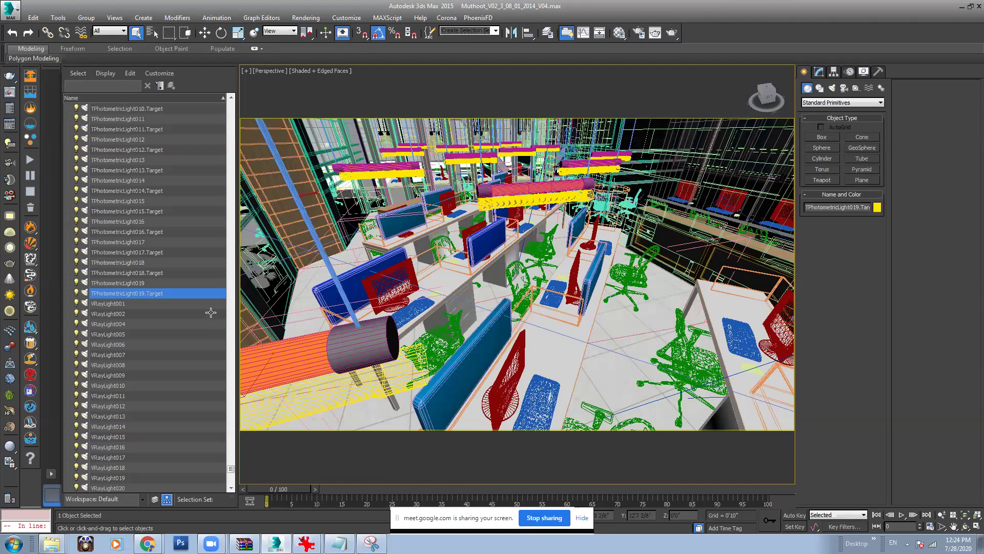
scroll(229, 467, "up", 12)
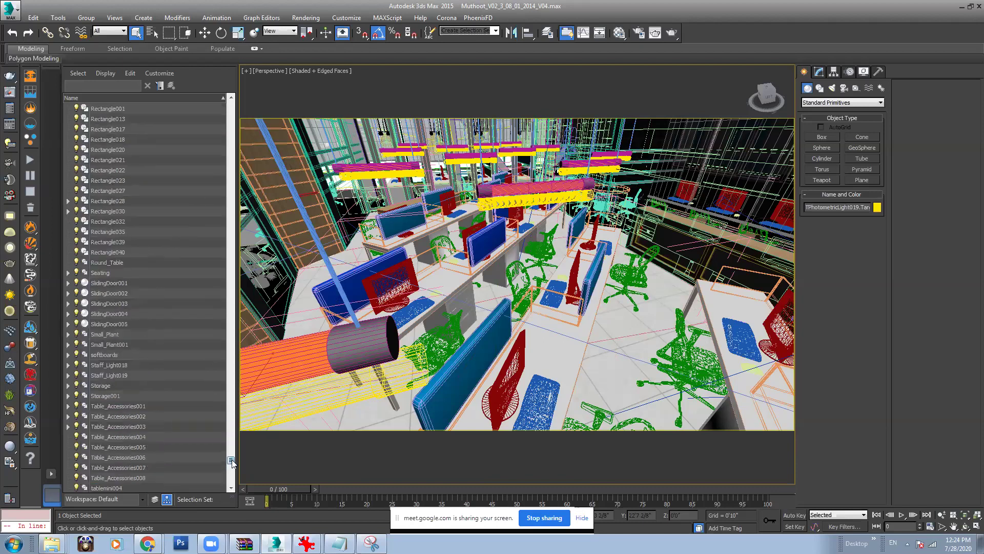
scroll(235, 467, "down", 8)
scroll(234, 467, "down", 1)
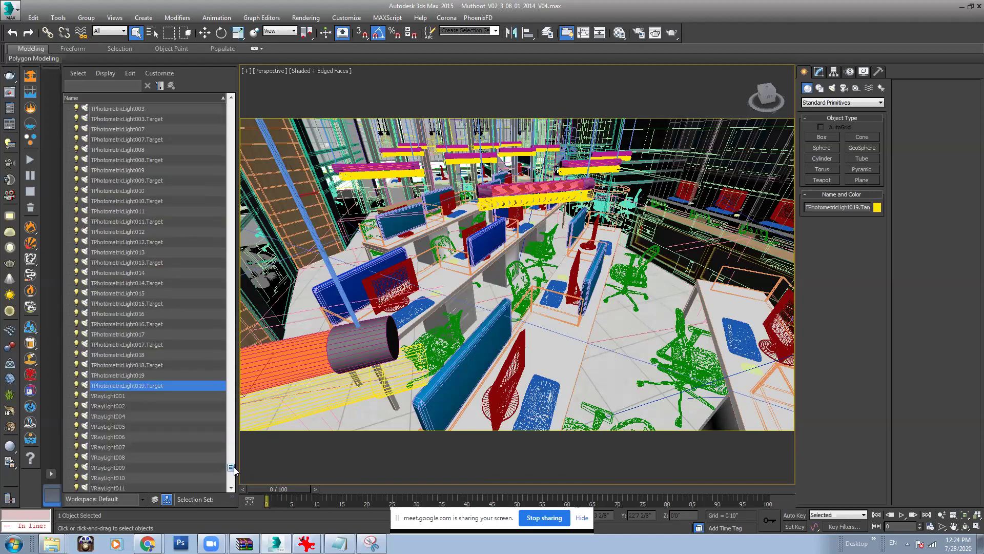
scroll(234, 469, "up", 2)
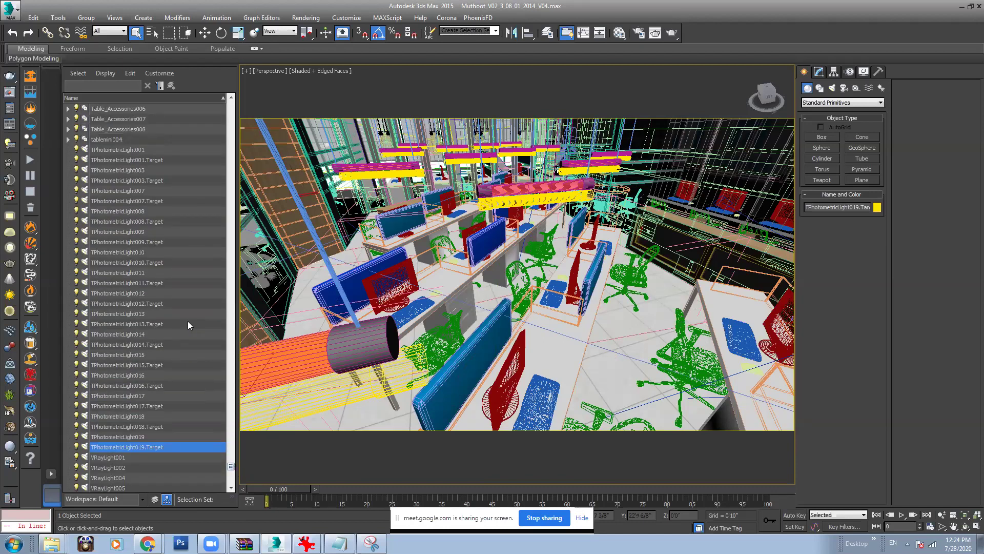
left_click(139, 150, "shift")
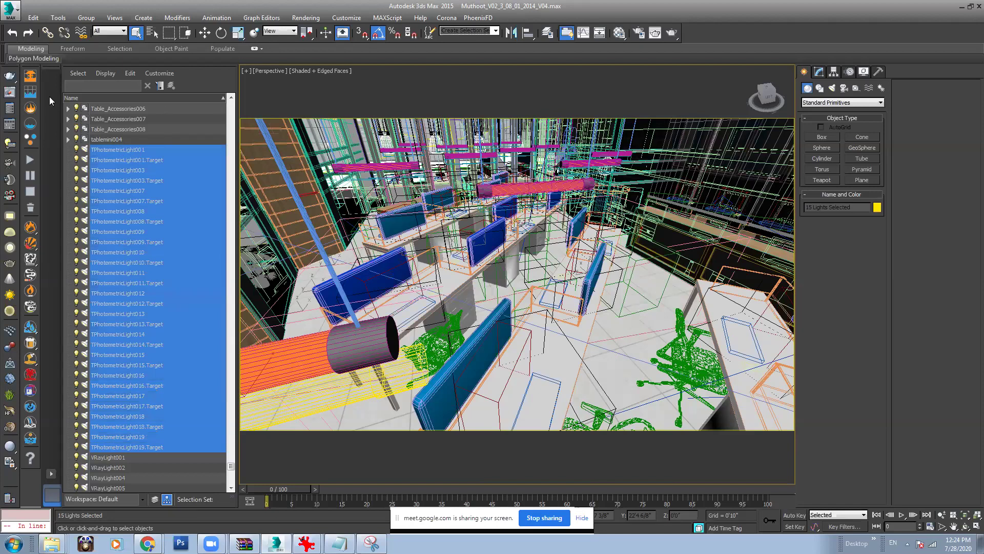
Step: In Select From Scene, highlight VRayLight008 and compare the lights-only list with the list that also includes geometry
left_click(152, 33)
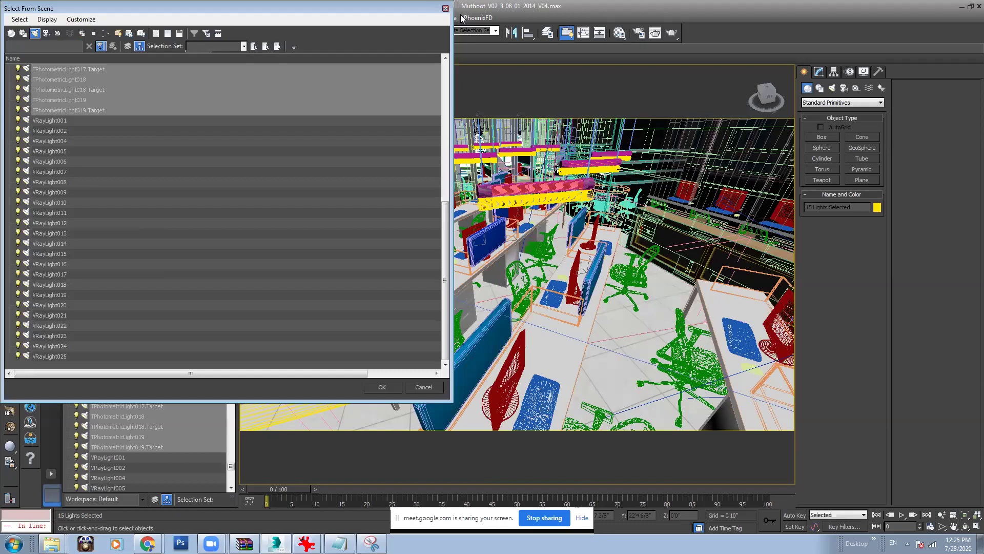
key("Escape")
key("h")
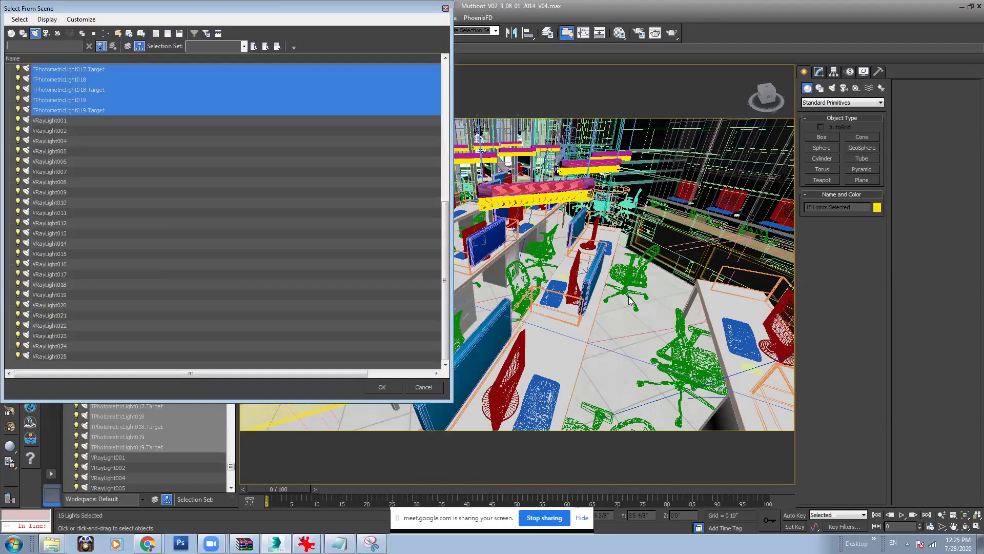
left_click(90, 182)
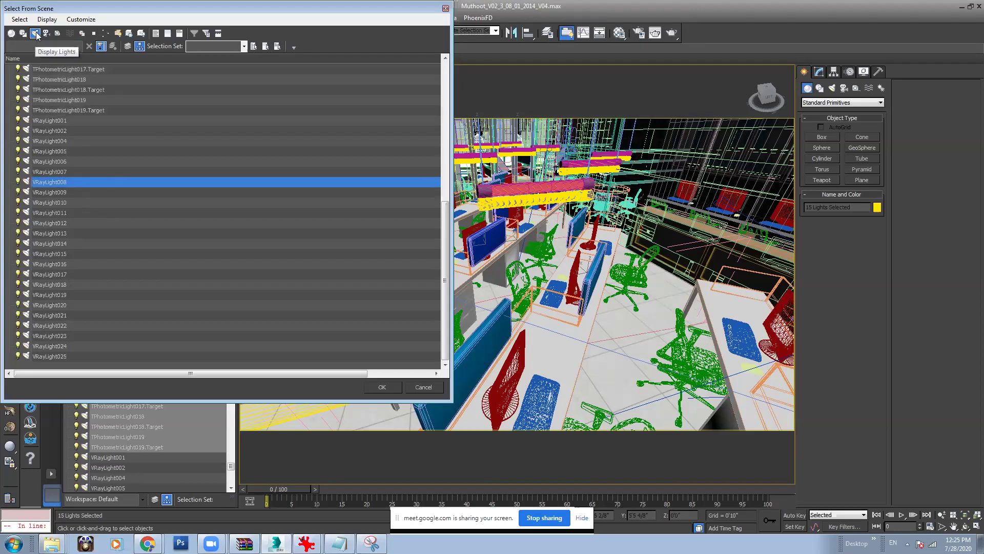
left_click(13, 33)
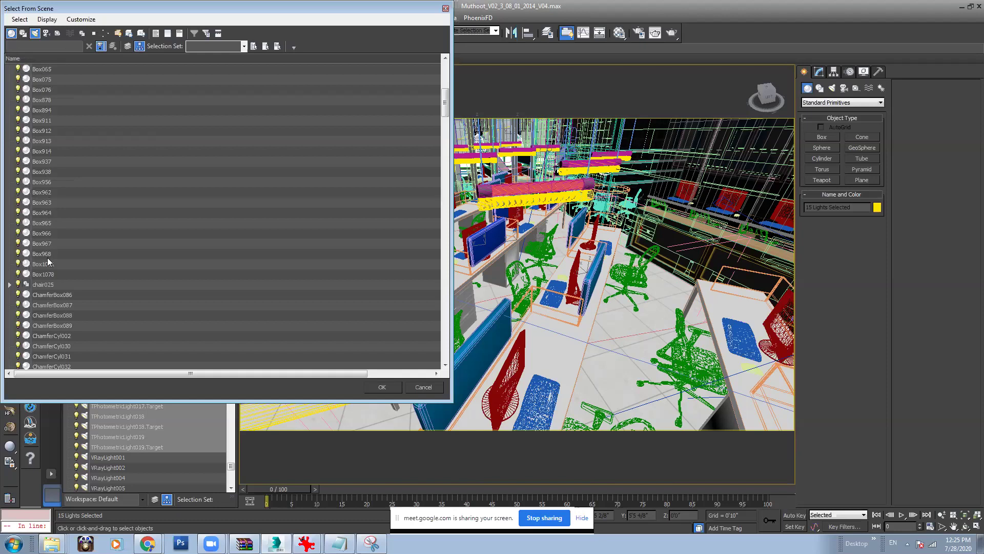
left_click(11, 33)
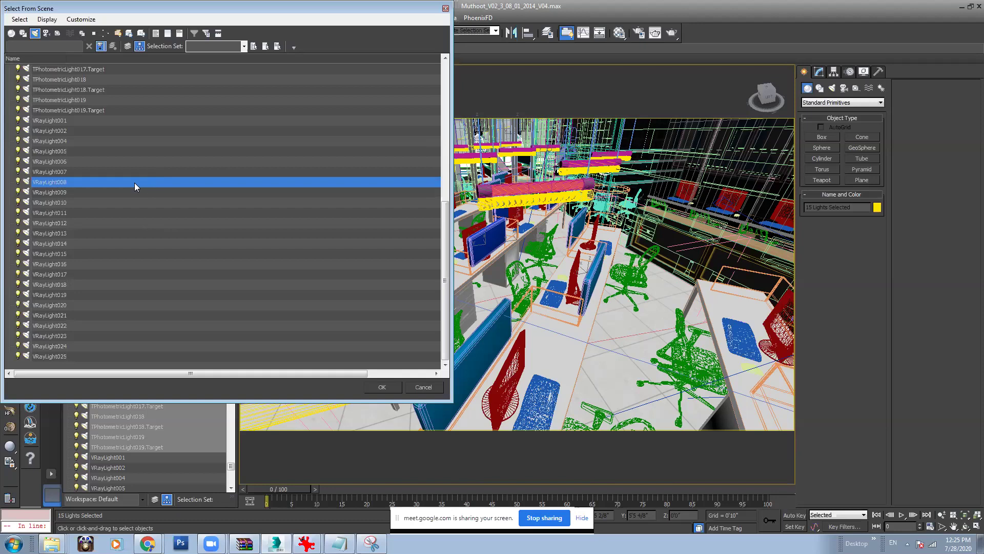
scroll(130, 174, "up", 2)
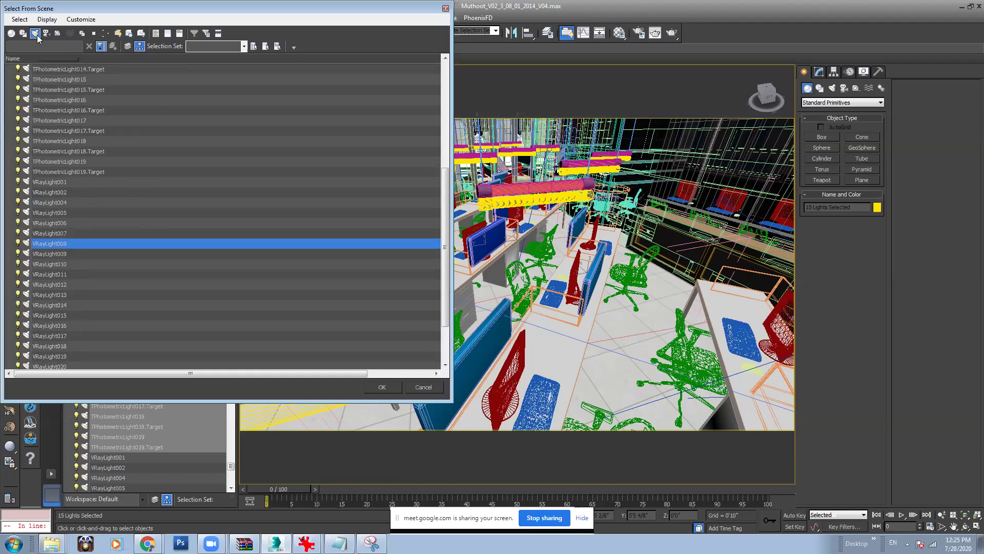
Step: Highlight every light in the lights-only Select From Scene list and confirm the selection
scroll(215, 302, "down", 2)
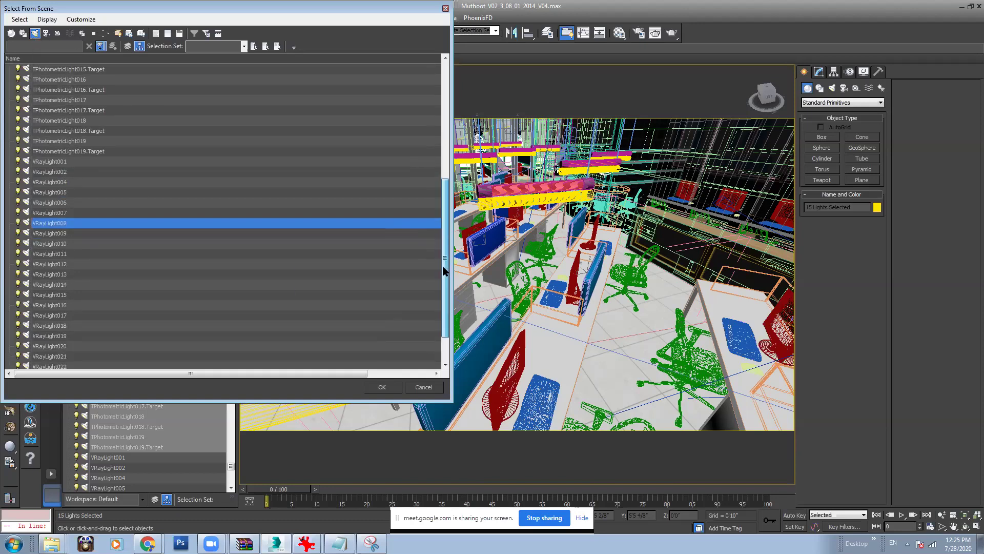
left_click(46, 357)
left_click_drag(444, 328, 458, 182)
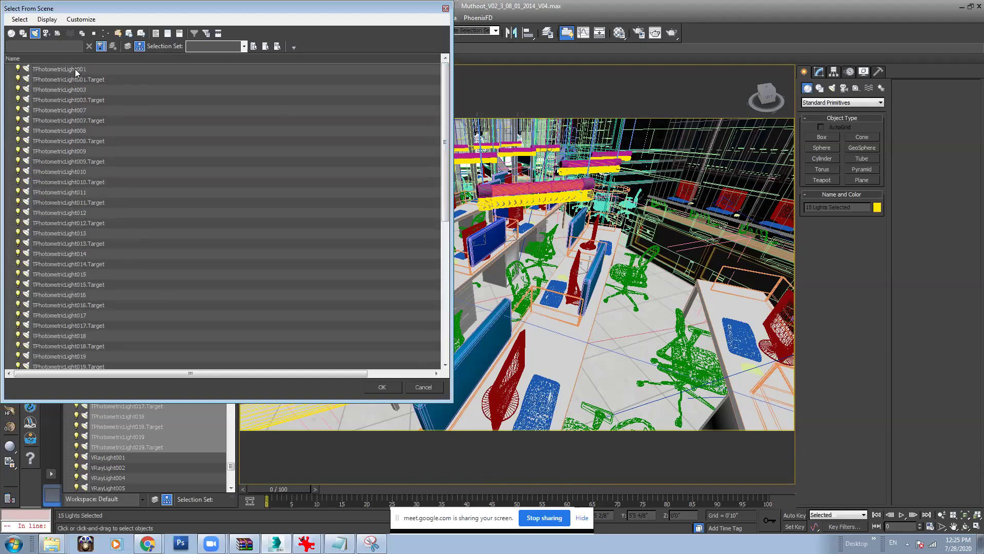
key("ctrl+a")
left_click(392, 387)
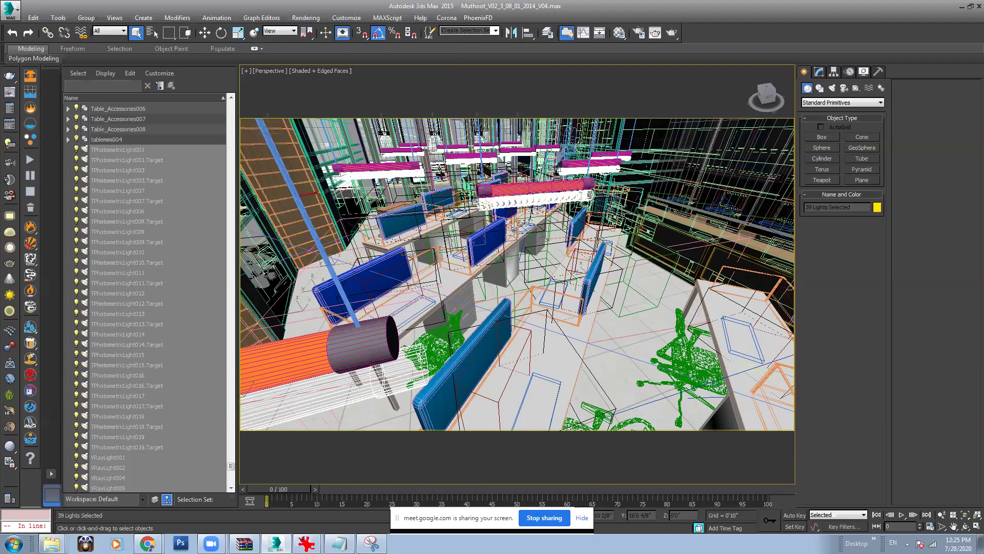
Step: Isolate the selected lights to examine their layout, end the isolation and clear the selection
middle_click_drag(604, 244, 596, 240, "alt")
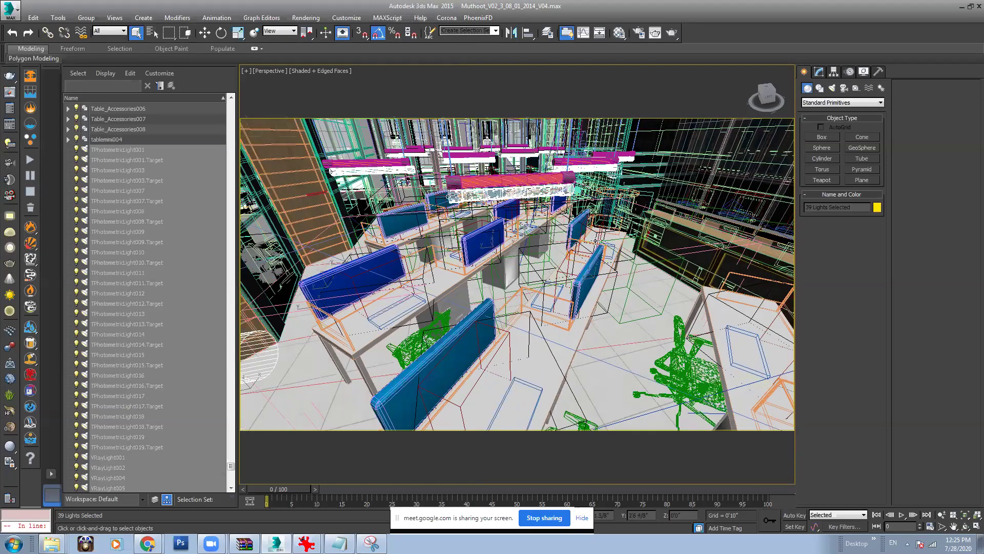
key("alt+q")
scroll(574, 268, "up", 2)
scroll(558, 263, "down", 5)
scroll(541, 256, "up", 3)
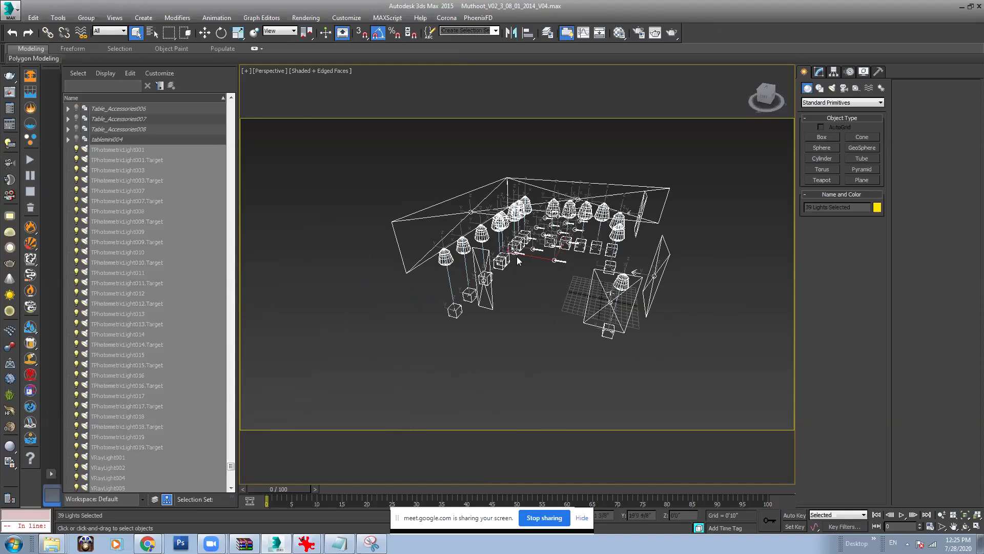
scroll(517, 259, "up", 4)
scroll(522, 240, "down", 2)
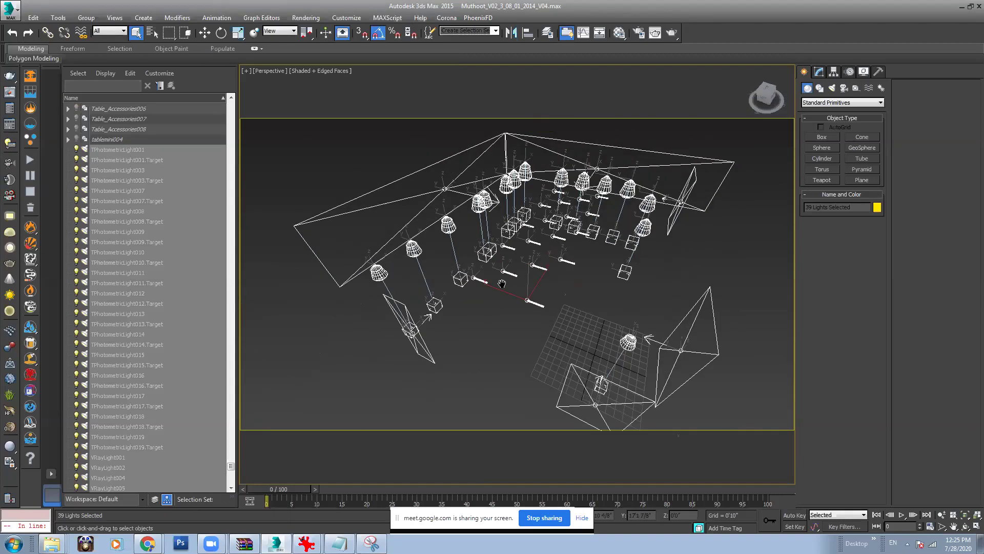
middle_click_drag(502, 284, 513, 268, "alt")
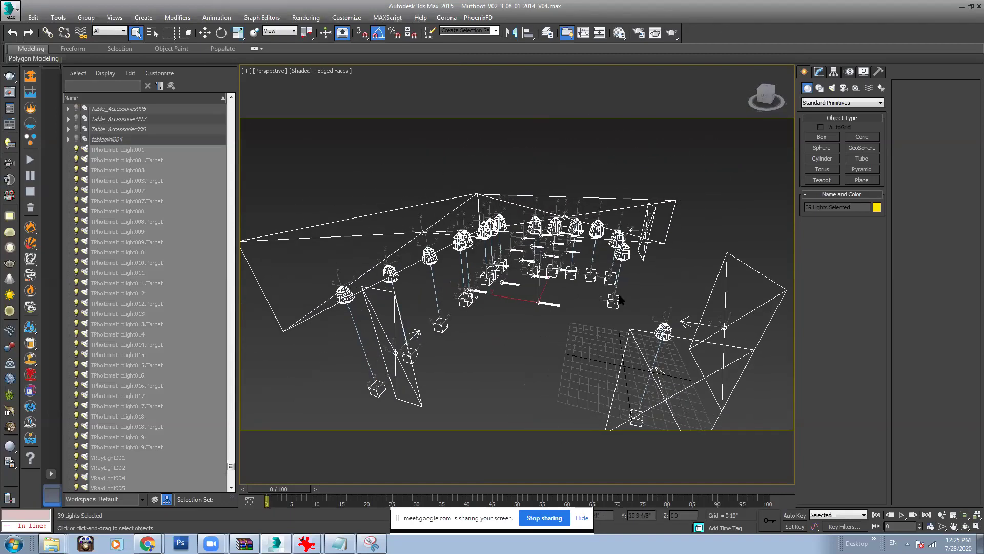
key("alt+q")
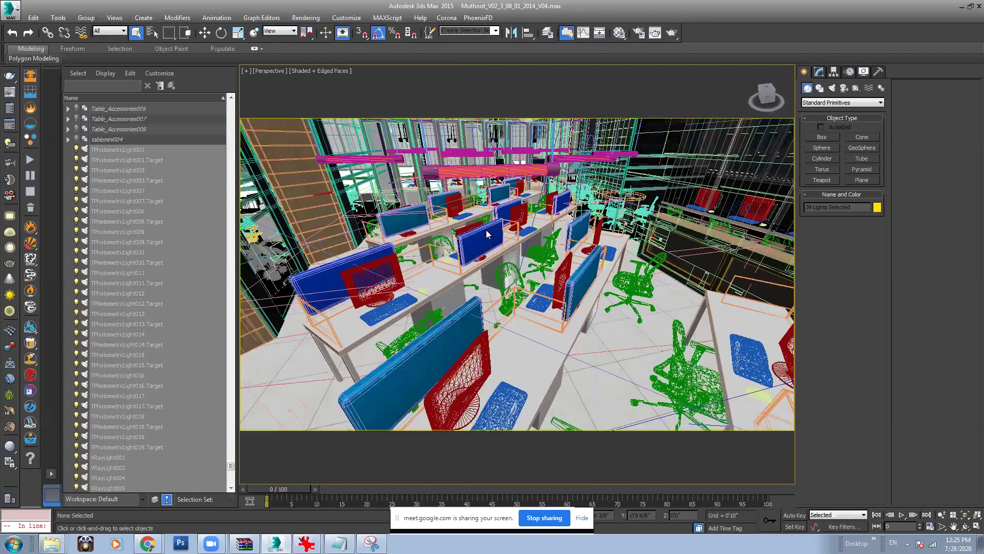
key("ctrl+d")
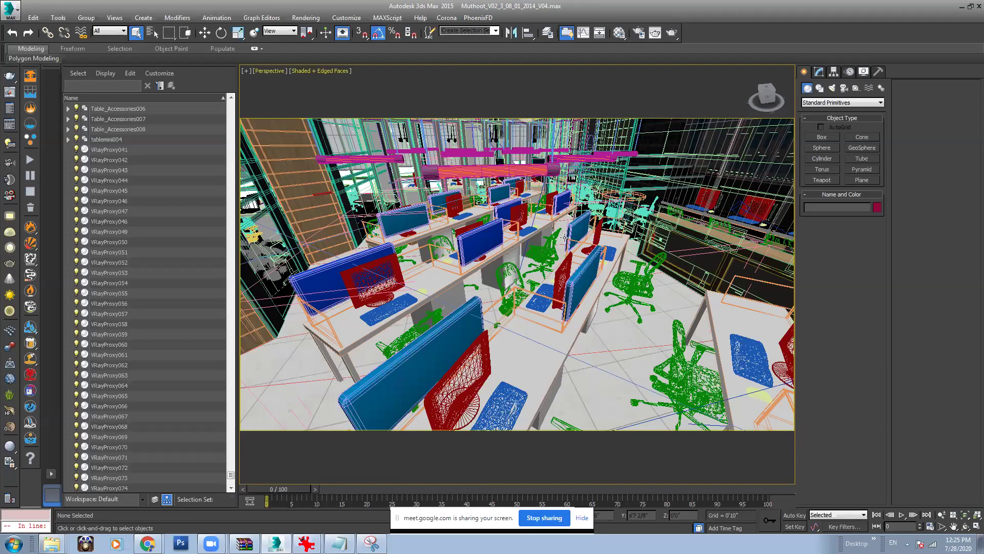
Step: Look through Camera001 and Camera002, and set the viewport to Camera005
left_click(281, 70)
mouse_move(315, 82)
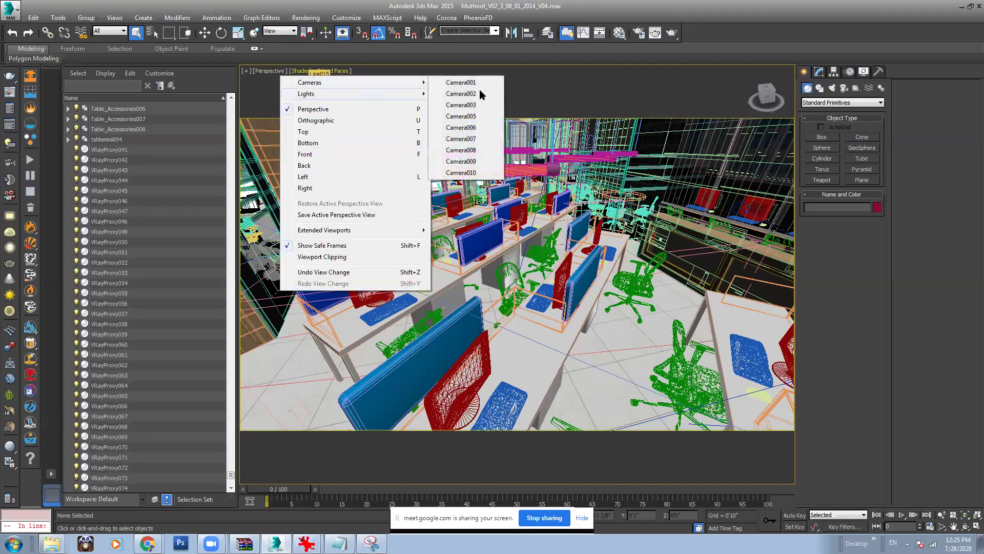
left_click(469, 83)
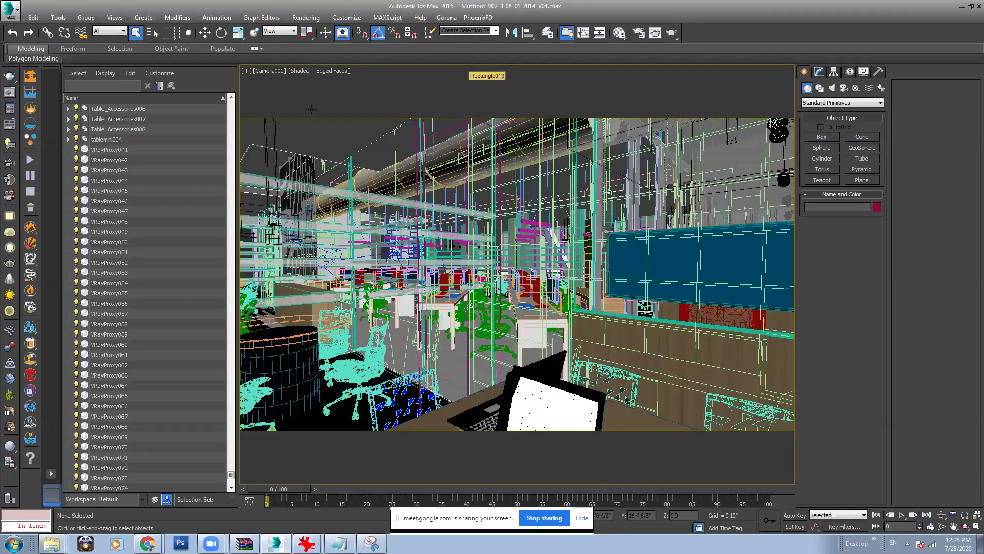
left_click(277, 73)
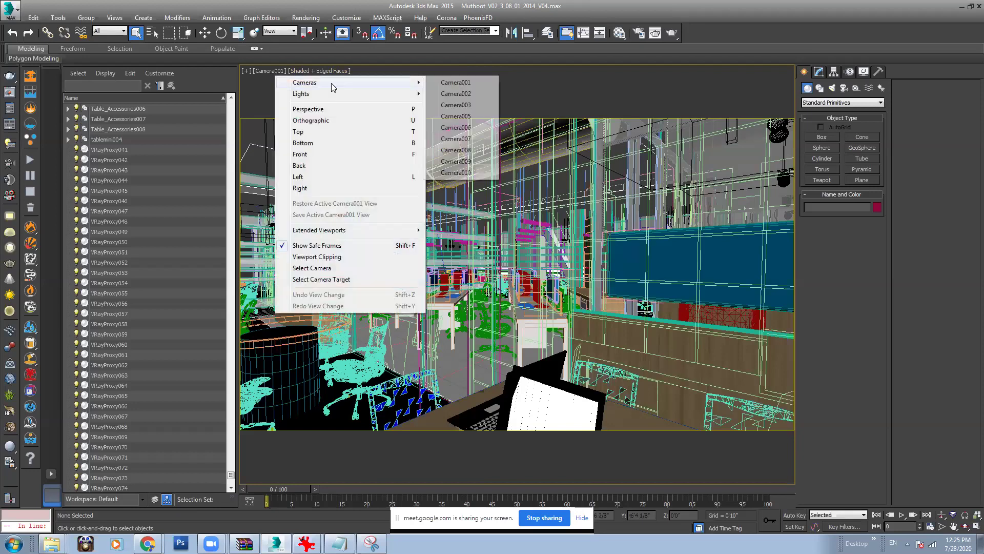
left_click(454, 93)
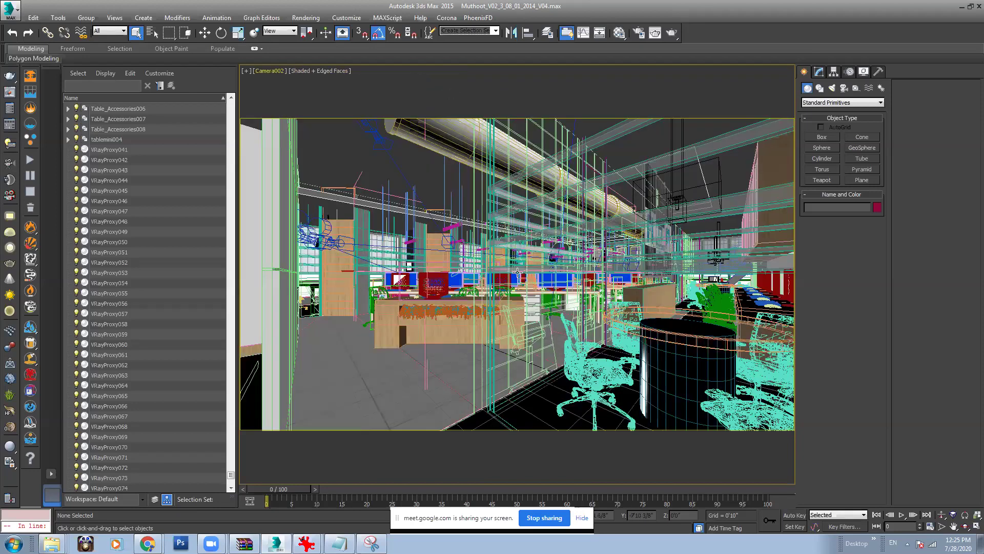
left_click(266, 71)
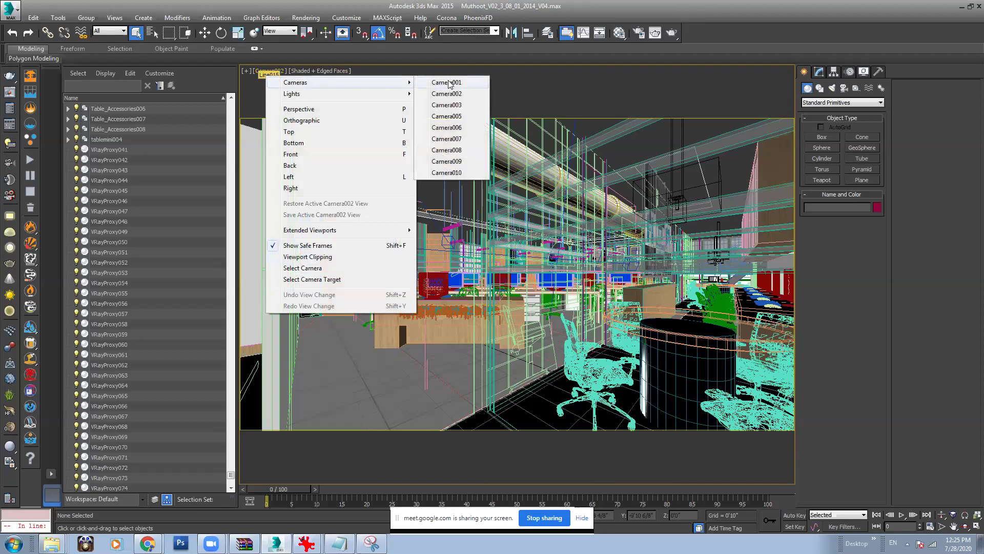
left_click(453, 116)
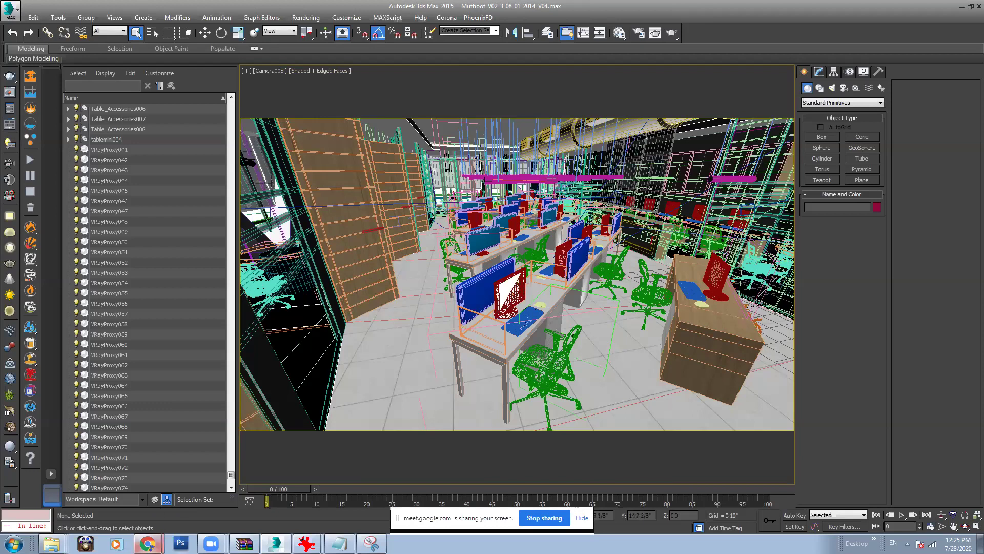
Step: Check the class chat in the Google Meet window in Chrome and return to the 3ds Max scene
mouse_move(147, 543)
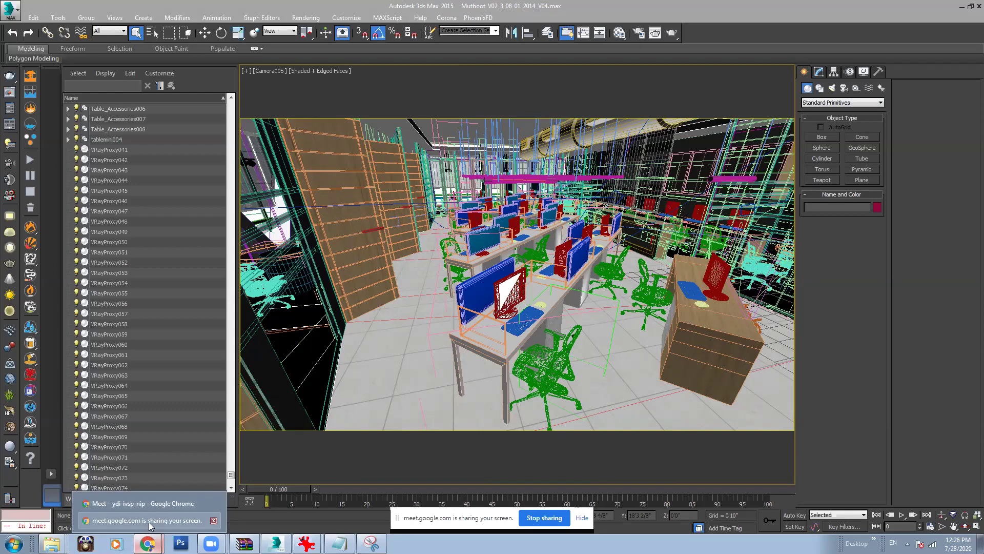
left_click(116, 543)
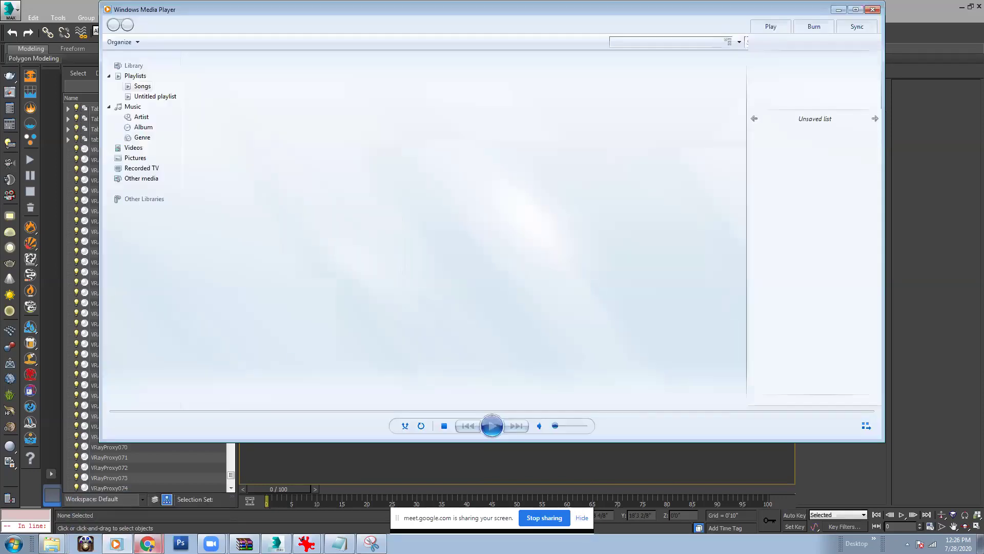
left_click(872, 10)
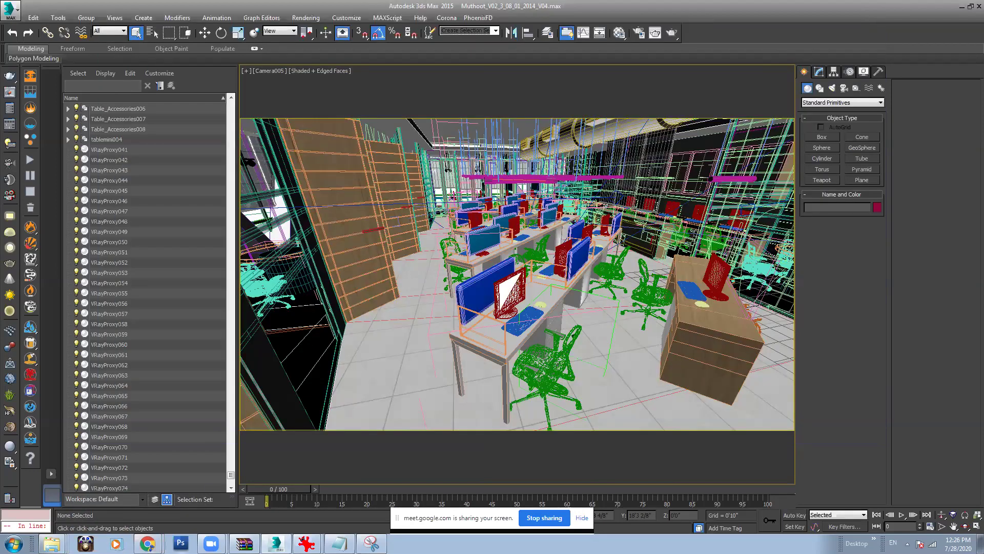
left_click(117, 505)
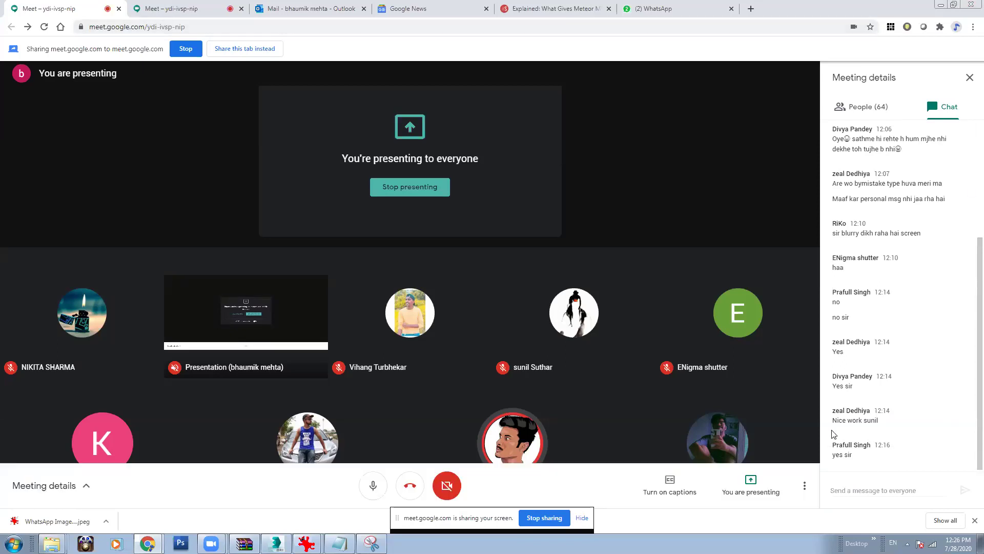
left_click(941, 5)
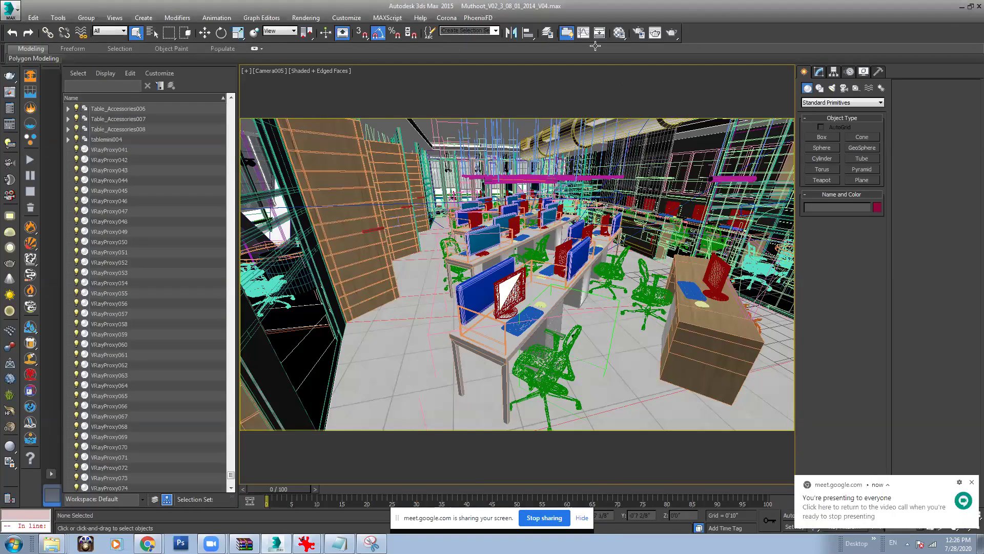
Step: Select the Comp_Set group on the nearest desk and collapse its entry in the scene list
left_click(639, 32)
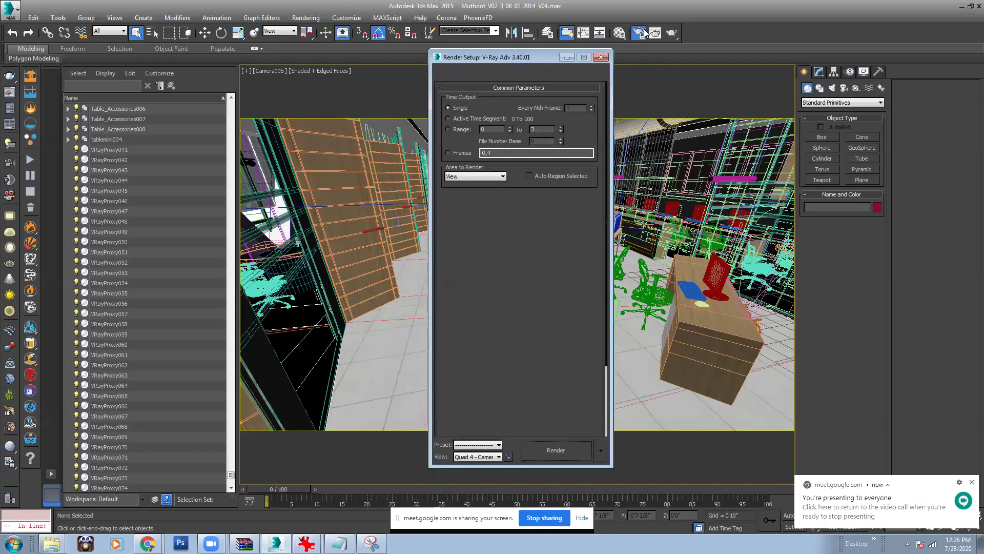
left_click(606, 53)
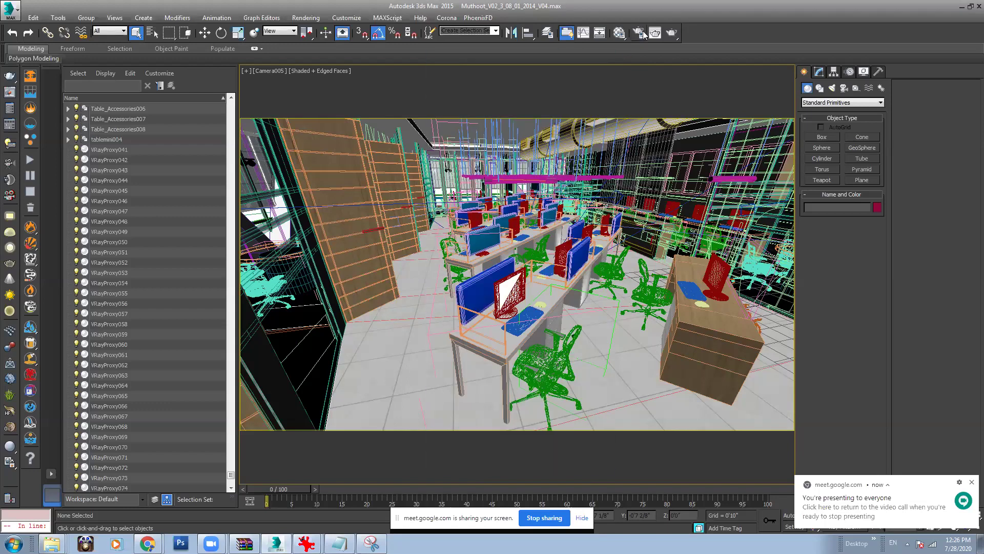
left_click(340, 221)
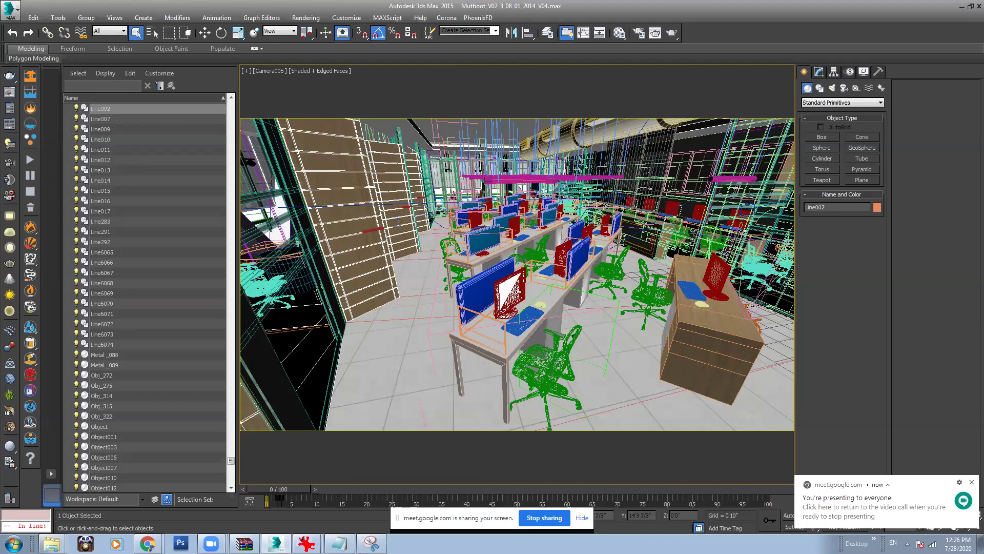
left_click(515, 290)
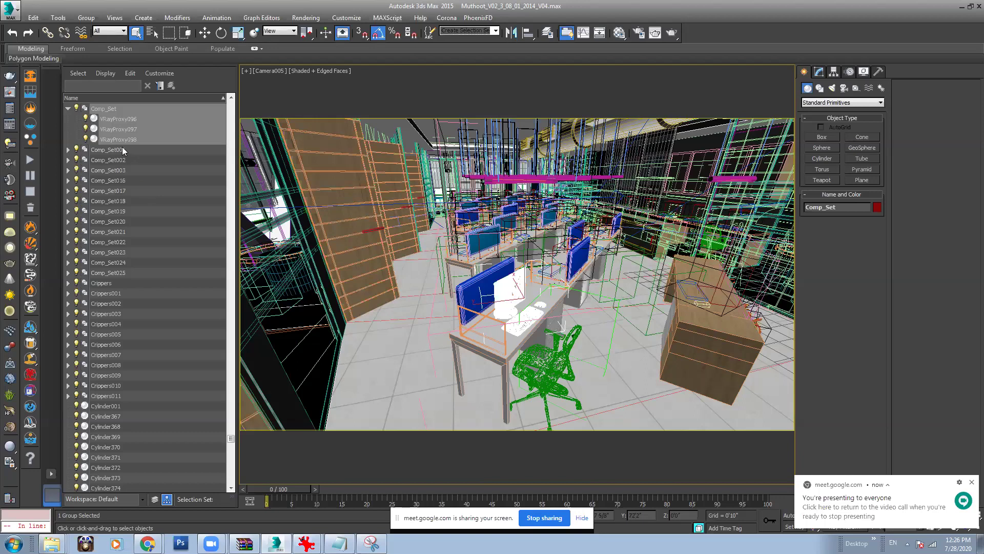
left_click(67, 109)
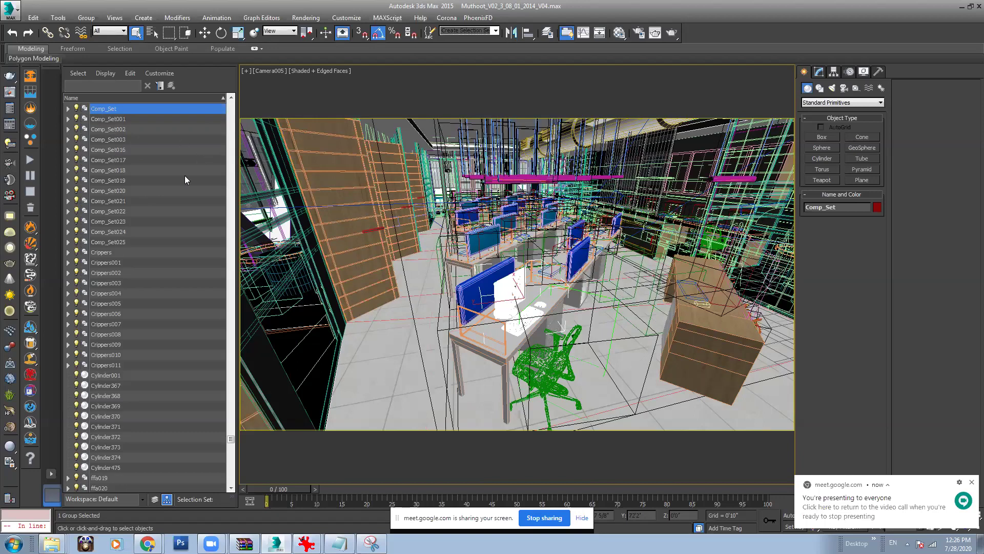
Step: Select all computer groups from Comp_Group to Comp_Set025 in the scene list and hide them
scroll(192, 182, "up", 4)
scroll(219, 248, "up", 3)
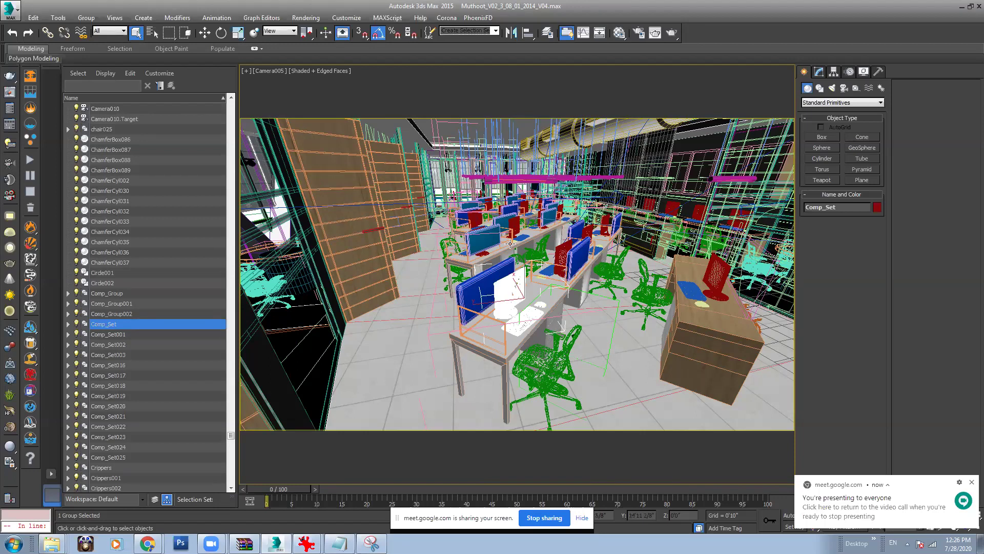
left_click(114, 294)
left_click(117, 458, "shift")
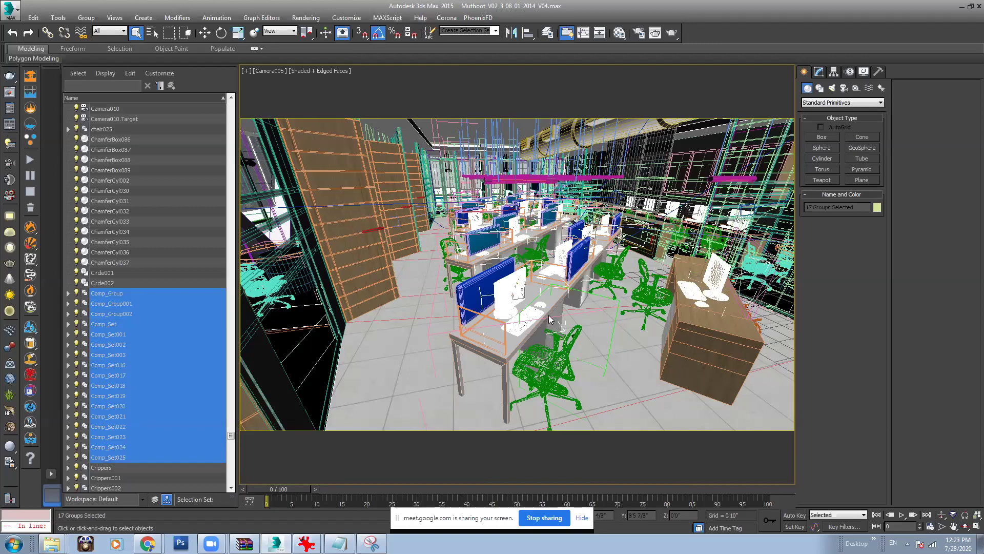
right_click(512, 287)
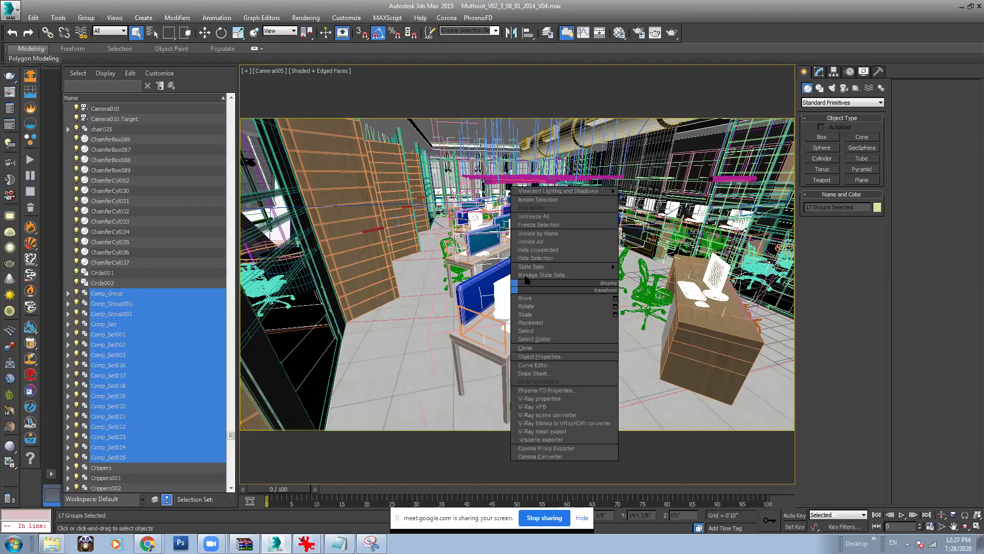
left_click(536, 259)
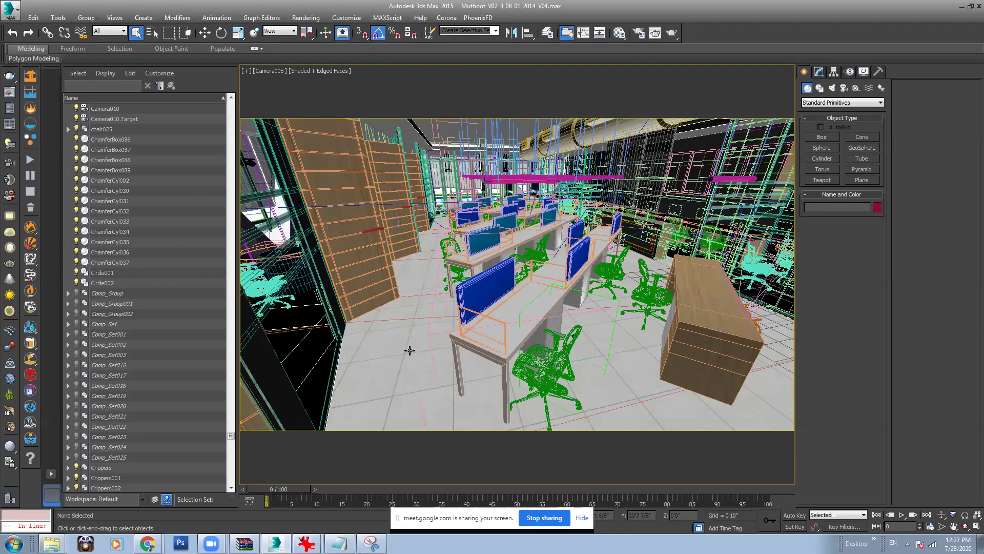
Step: Select the office chair VRayProxy042 at the nearest desk and look through the proxies around it in the scene list
left_click(552, 356)
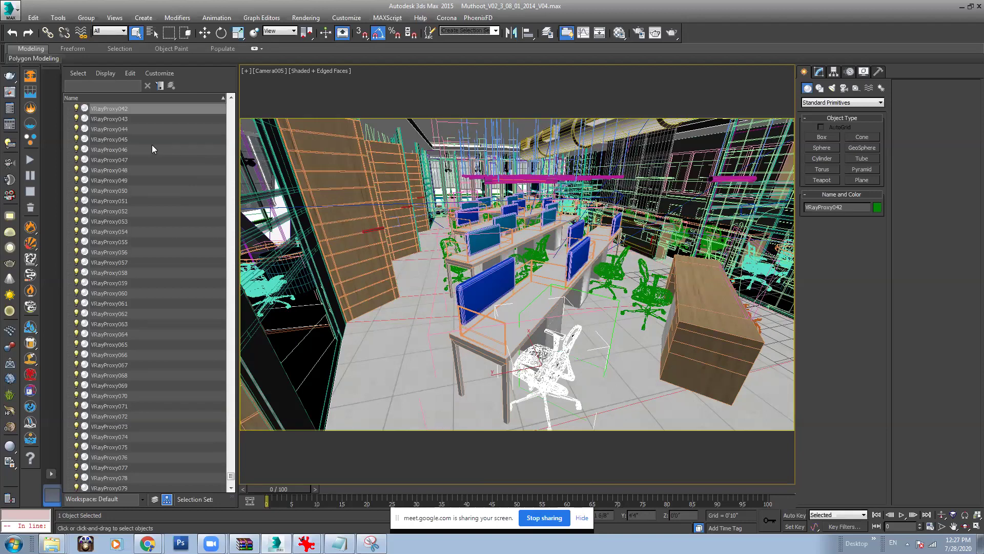
scroll(155, 147, "down", 2)
left_click_drag(229, 480, 229, 475)
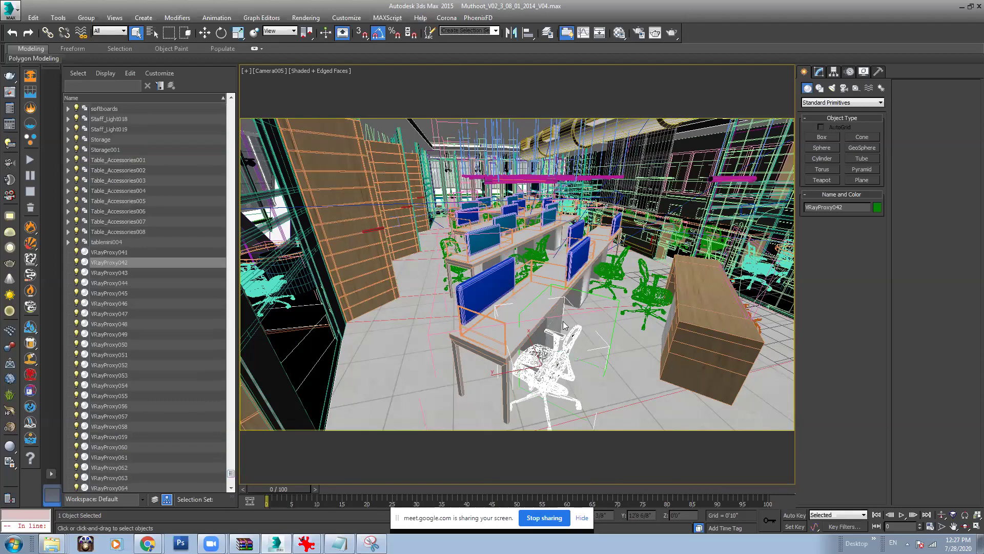
Step: Highlight Black_Chair.vrmesh in the chair proxy's mesh file path and set the proxy display to bounding box
left_click(819, 72)
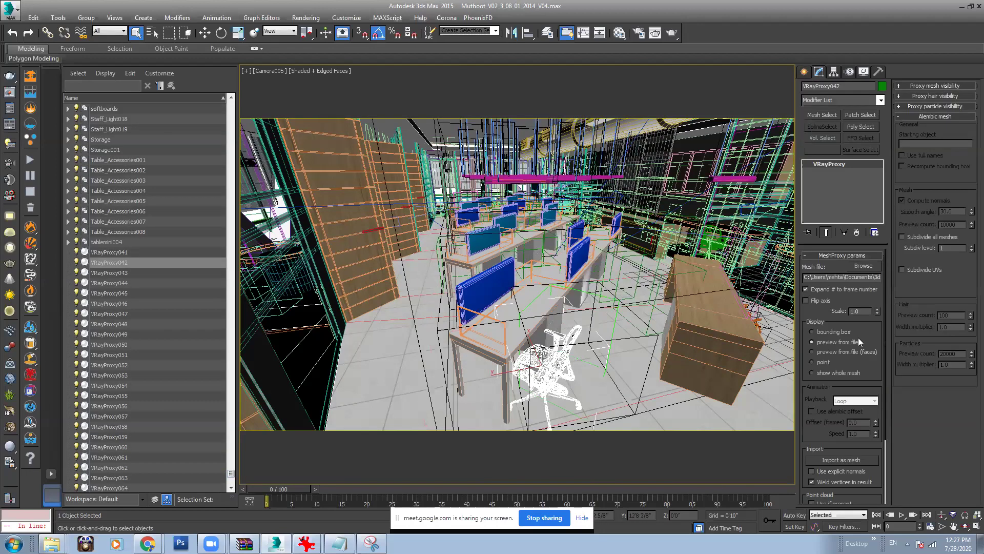
left_click(819, 277)
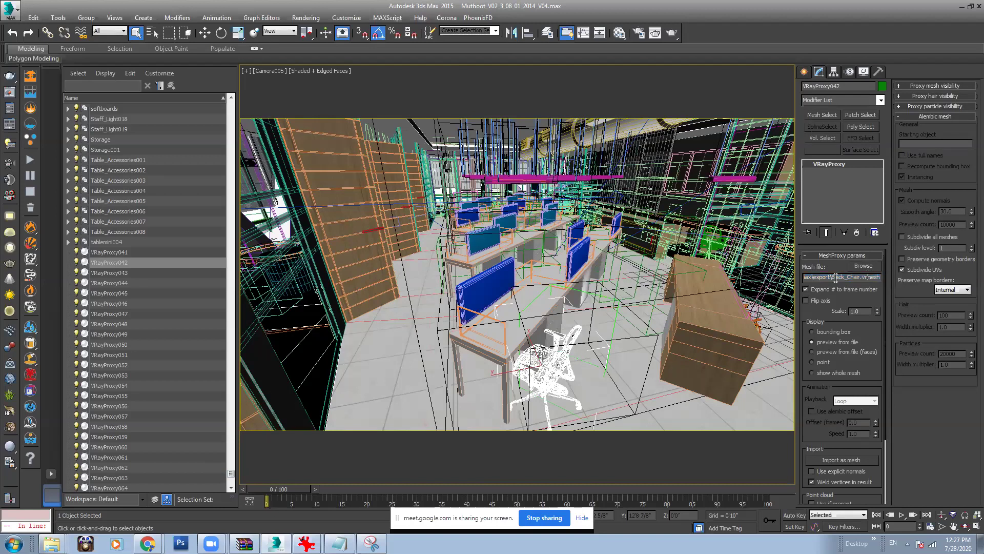
key("Return")
left_click_drag(831, 277, 882, 278)
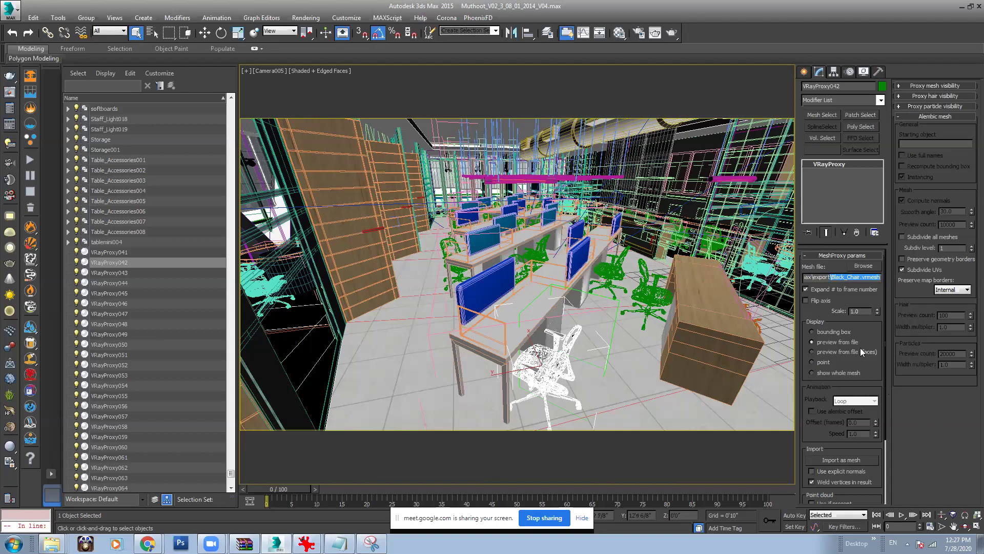
left_click(843, 333)
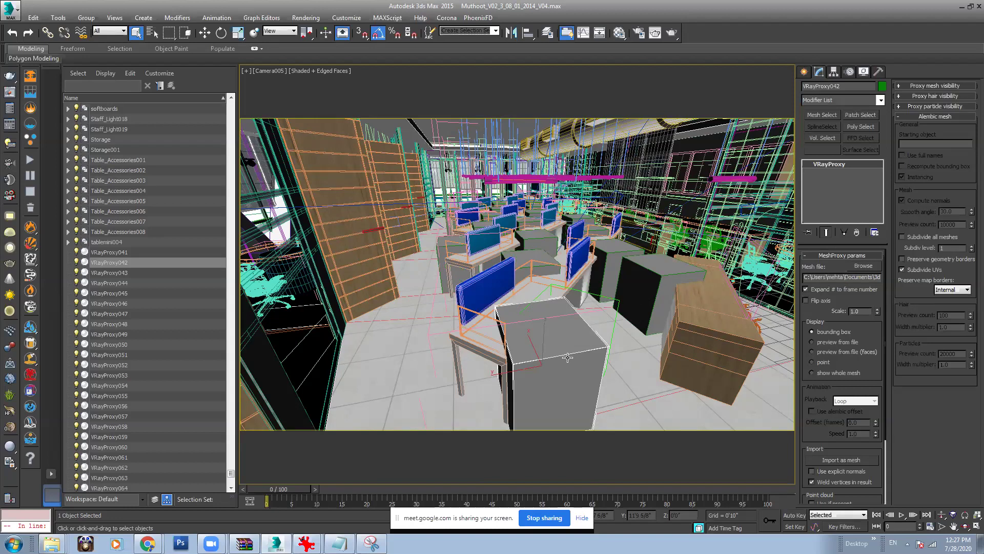
Step: Isolate the selected chair proxy and review the common output settings in Render Setup
key("alt+q")
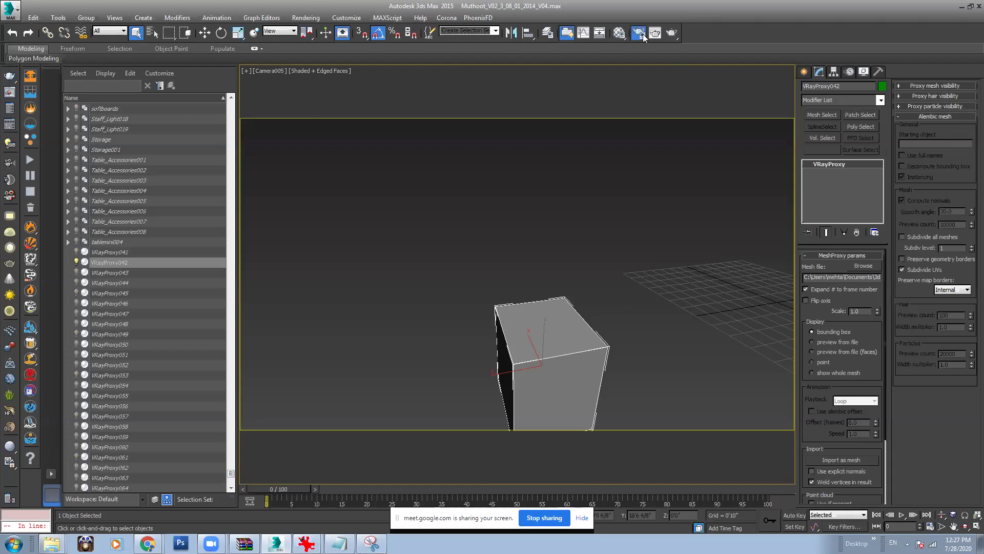
key("F10")
left_click(484, 71)
left_click_drag(517, 58, 408, 57)
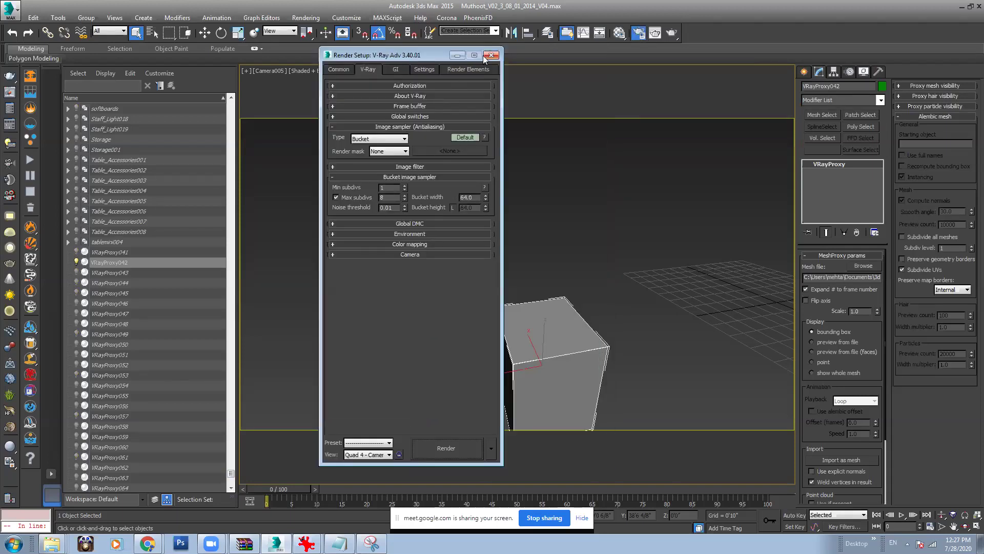
left_click(339, 69)
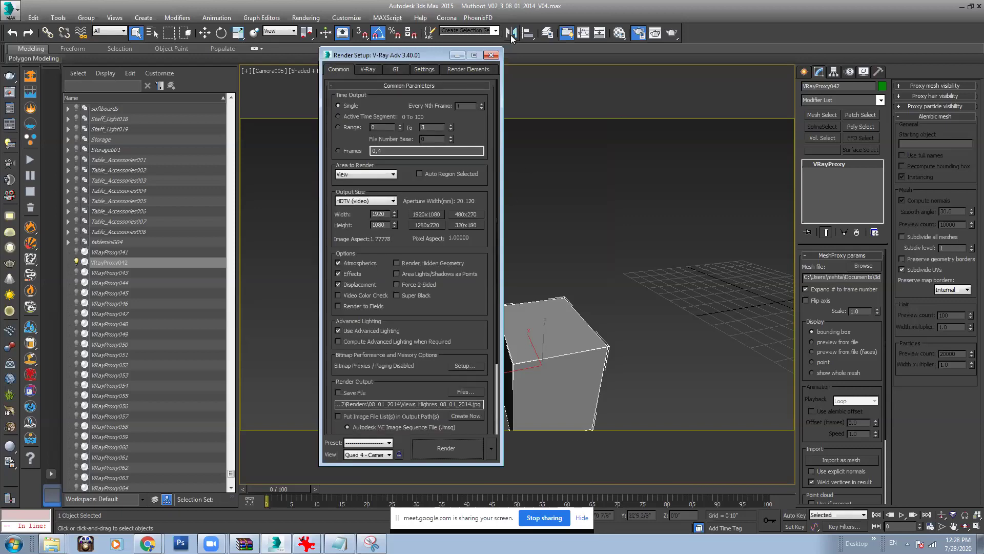
left_click(491, 55)
Step: Render the isolated chair from Camera005, enlarge the rendered image to 1:1 and move its window clear of the chair in the viewport
left_click(671, 33)
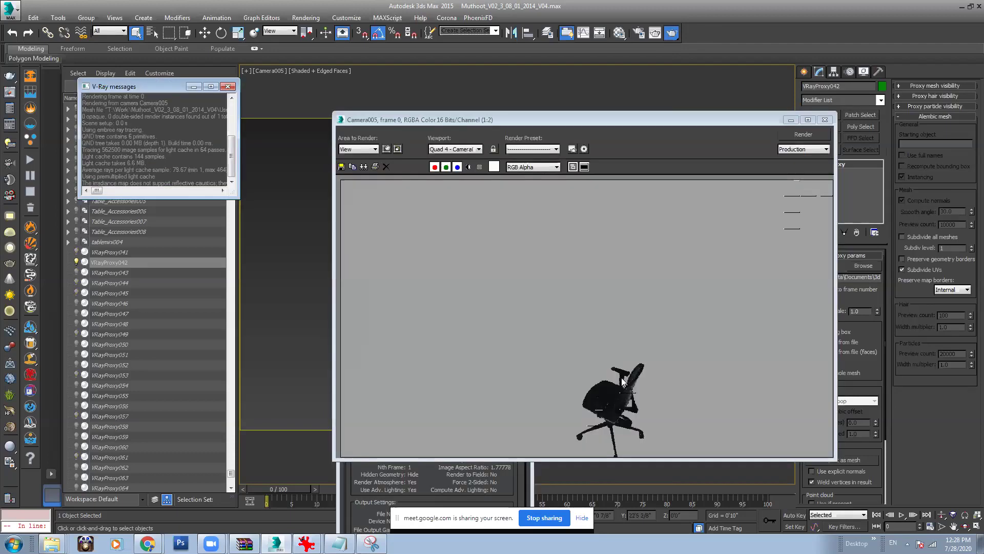
left_click(795, 133)
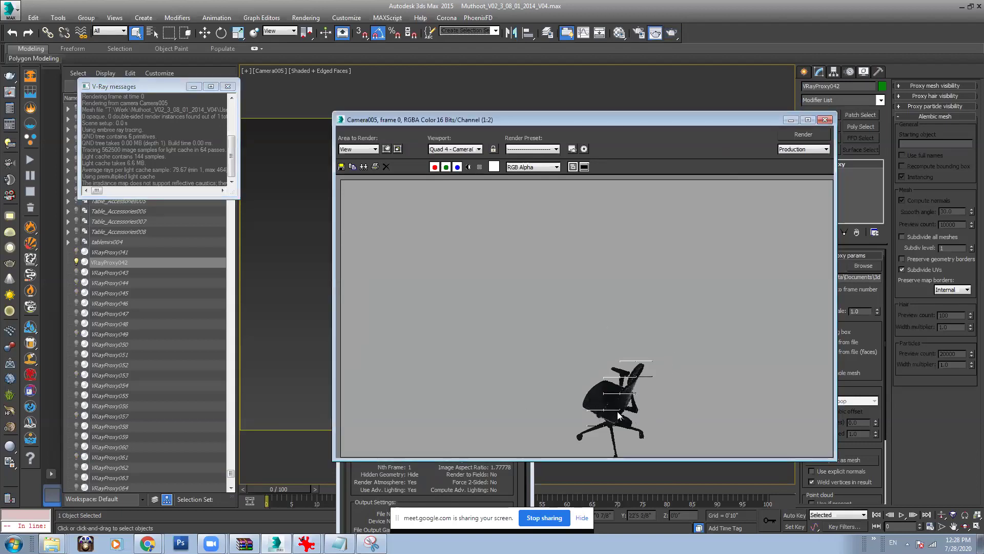
scroll(616, 389, "up", 2)
scroll(616, 389, "down", 2)
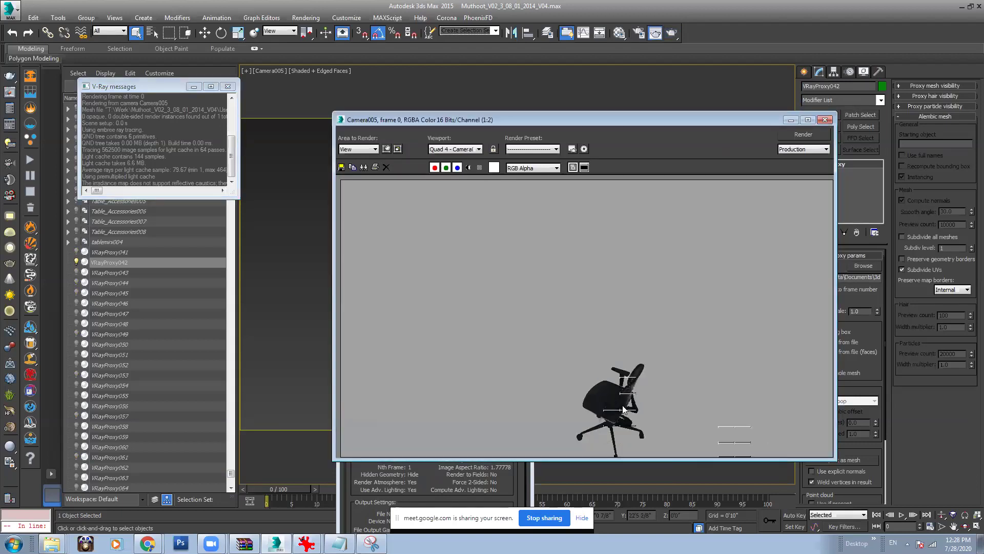
scroll(644, 361, "up", 2)
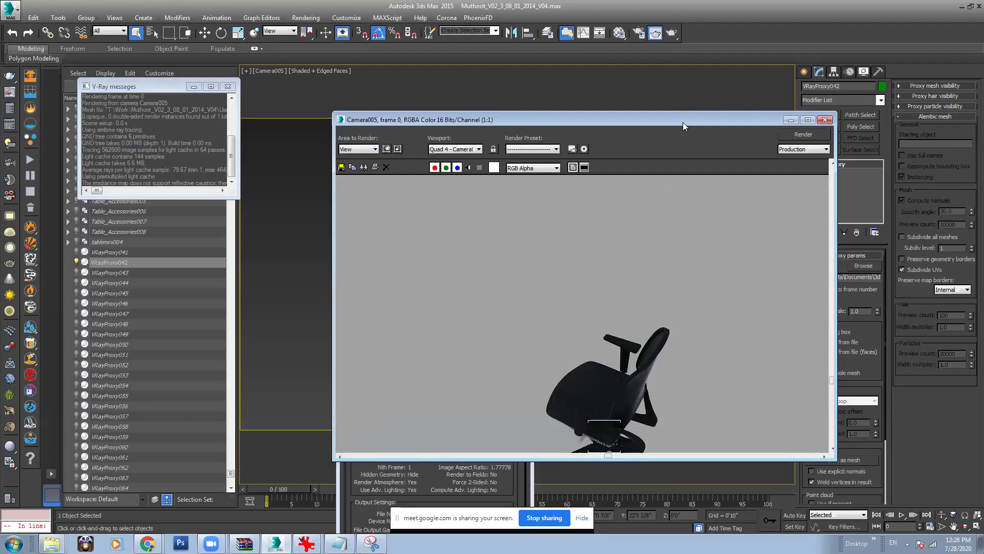
left_click_drag(675, 122, 296, 121)
Step: Switch the Camera005 viewport to Perspective, orbit around the chair's bounding box and reselect the proxy
left_click(586, 243)
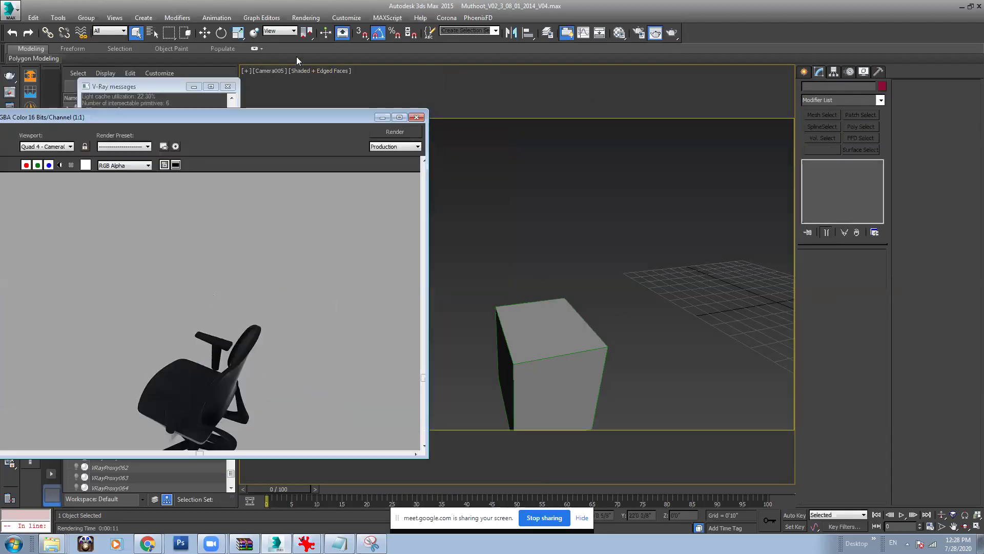
left_click(270, 71)
left_click(320, 110)
middle_click_drag(613, 258, 564, 279, "alt")
left_click(561, 281)
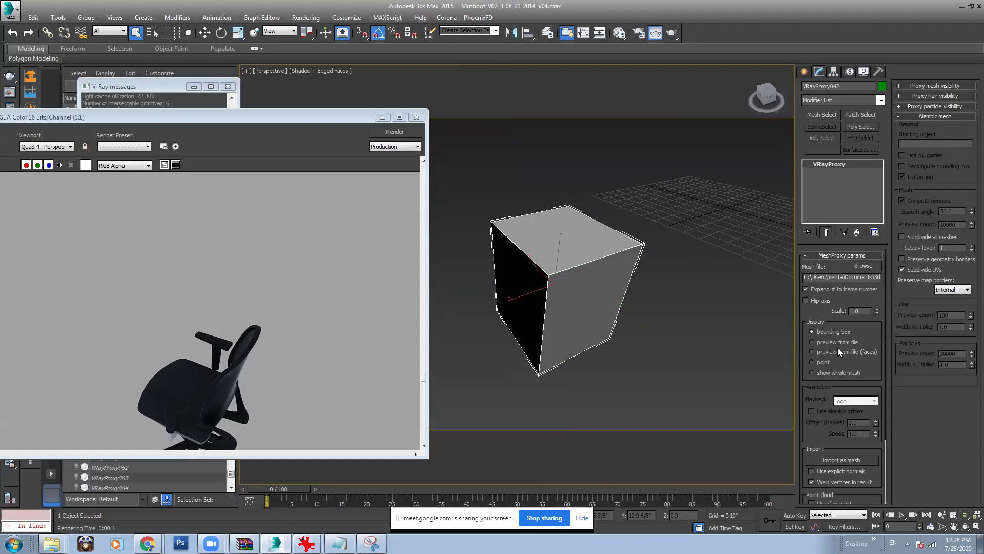
Step: Try the point display and the show whole mesh display on the chair proxy
left_click(826, 363)
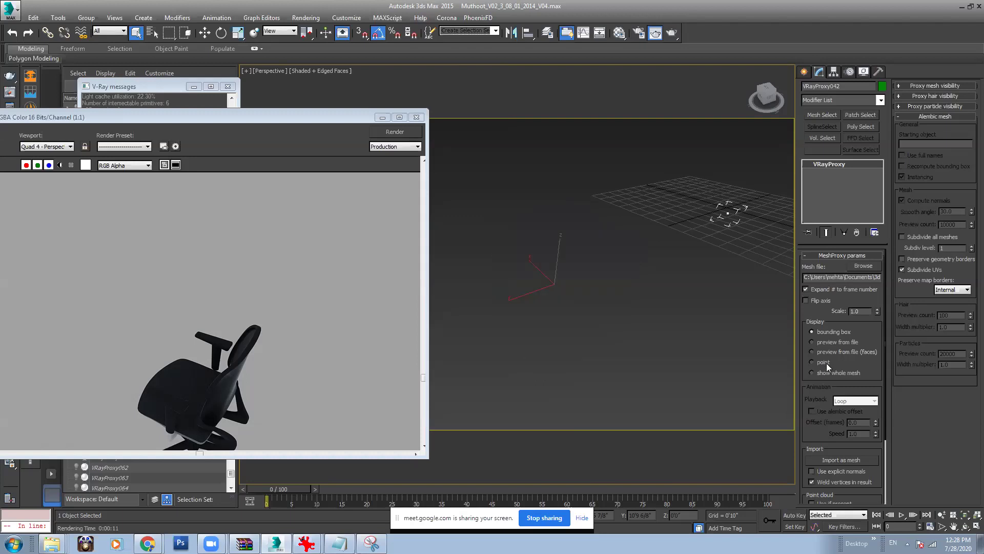
left_click(830, 373)
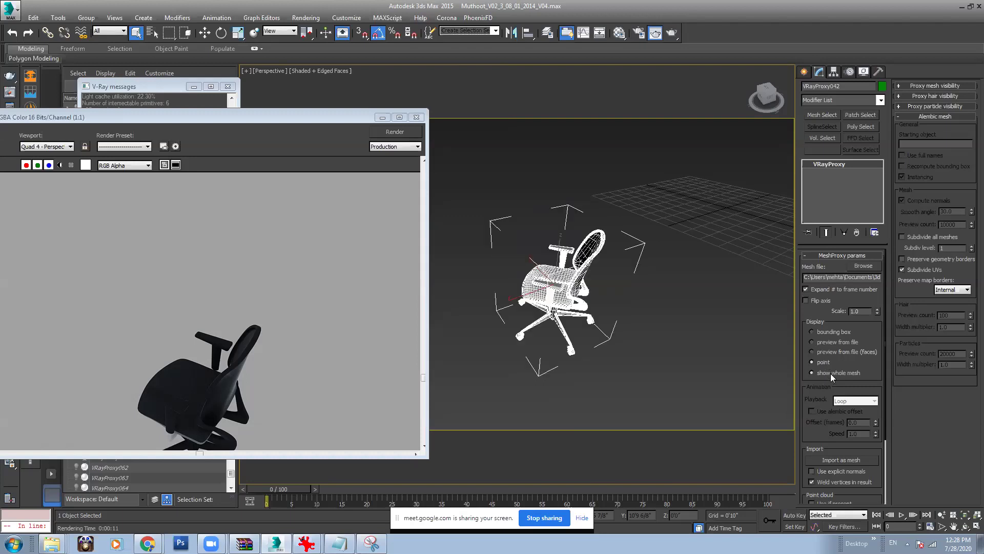
left_click(639, 257)
left_click(582, 298)
Step: Try the preview from file (faces) display on the chair proxy and inspect its faces up close
left_click(829, 351)
left_click(661, 298)
scroll(575, 271, "up", 6)
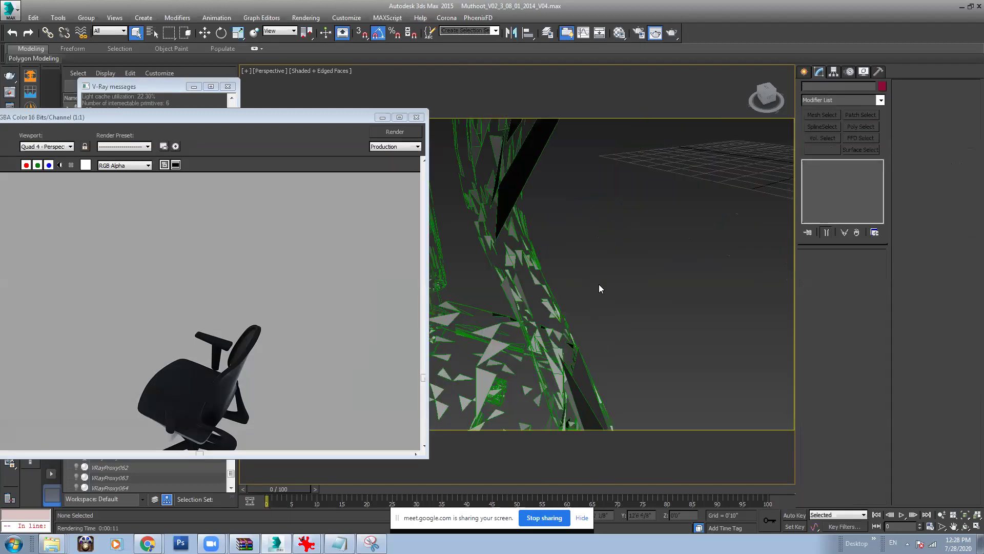
scroll(599, 279, "down", 4)
scroll(600, 269, "down", 3)
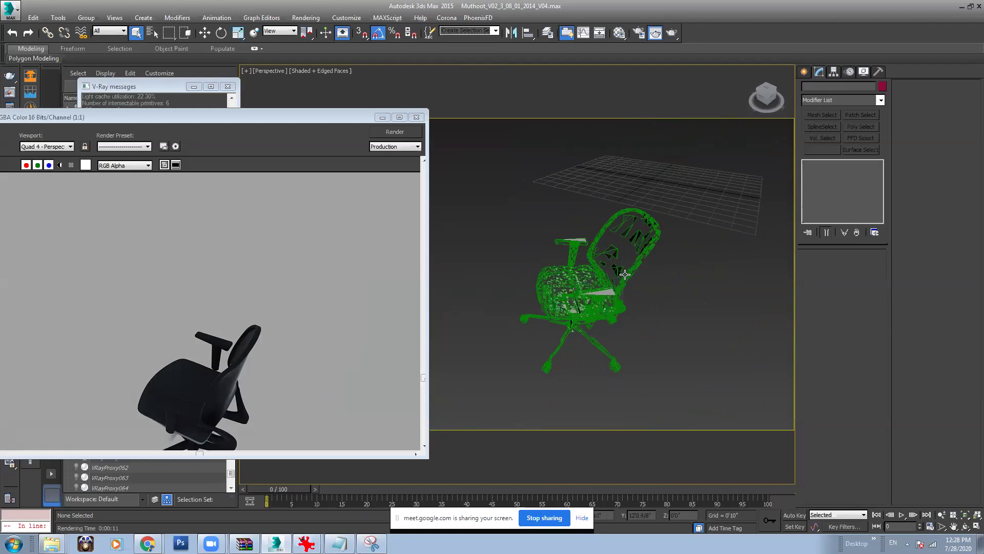
Step: Cycle the chair proxy's display through bounding box, preview from file (faces) and show whole mesh, viewing the mesh from several angles
left_click(623, 264)
left_click(837, 332)
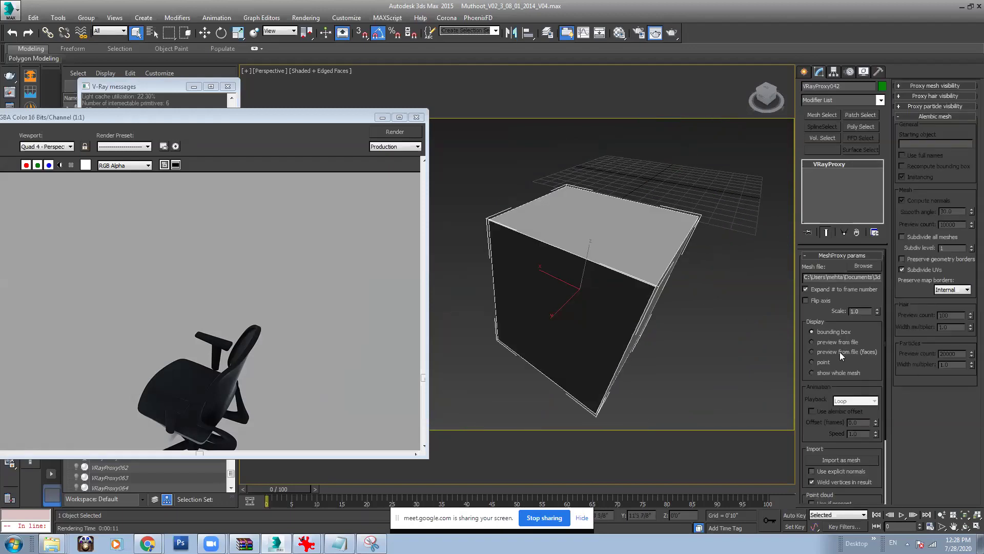
left_click(840, 351)
left_click(832, 373)
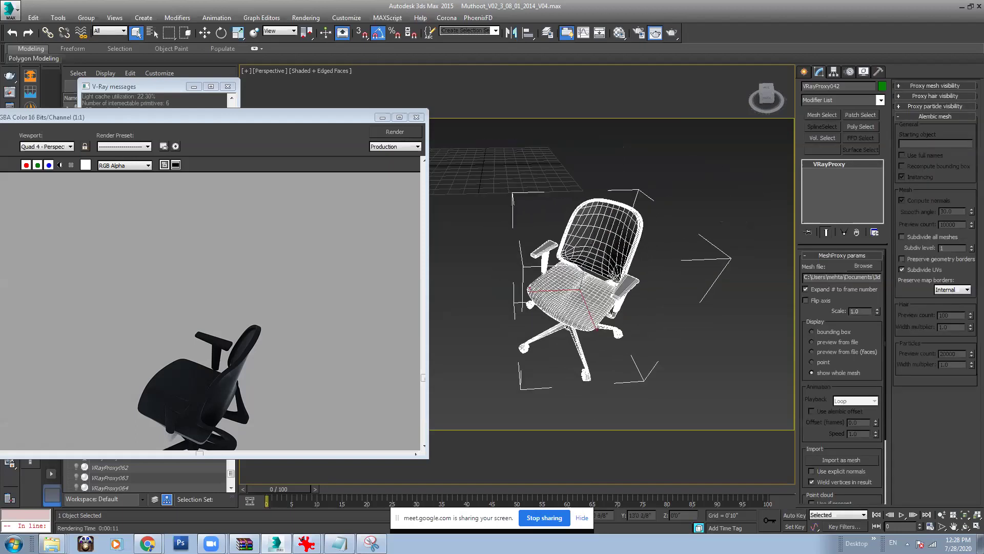
middle_click_drag(614, 275, 600, 269, "alt")
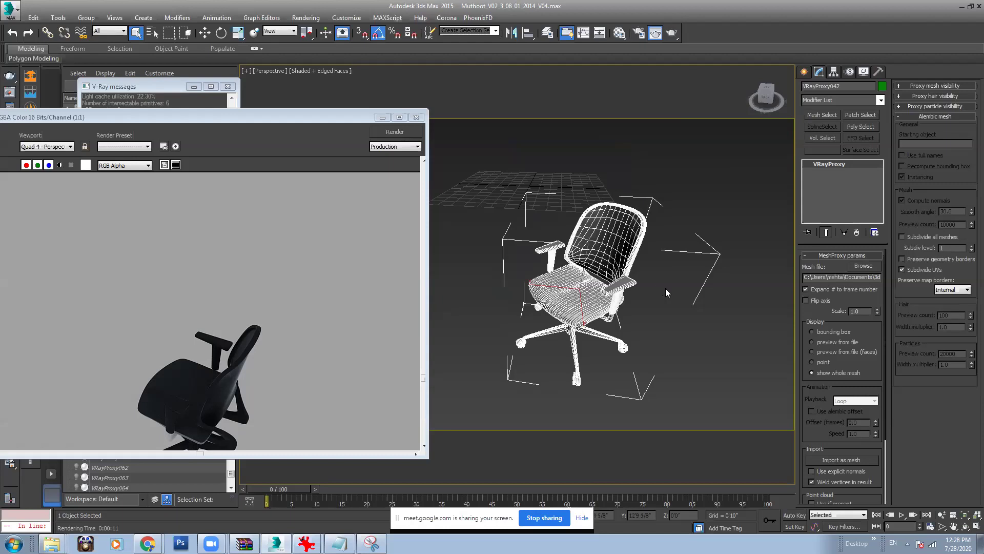
middle_click_drag(679, 291, 594, 287, "alt")
left_click(682, 328)
Step: Set the chair proxy's display to preview from file (faces) and render it from a front Perspective view
left_click(594, 287)
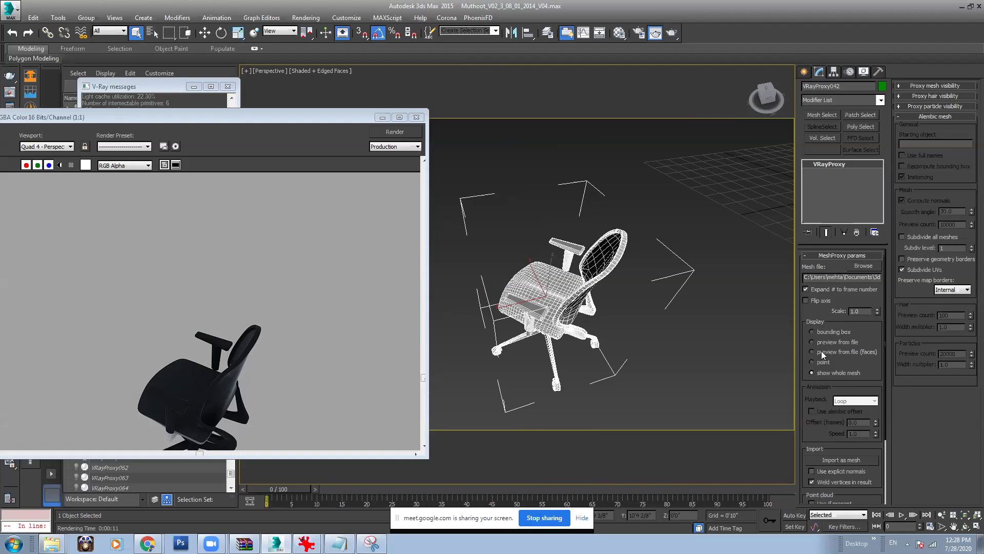
left_click(614, 280)
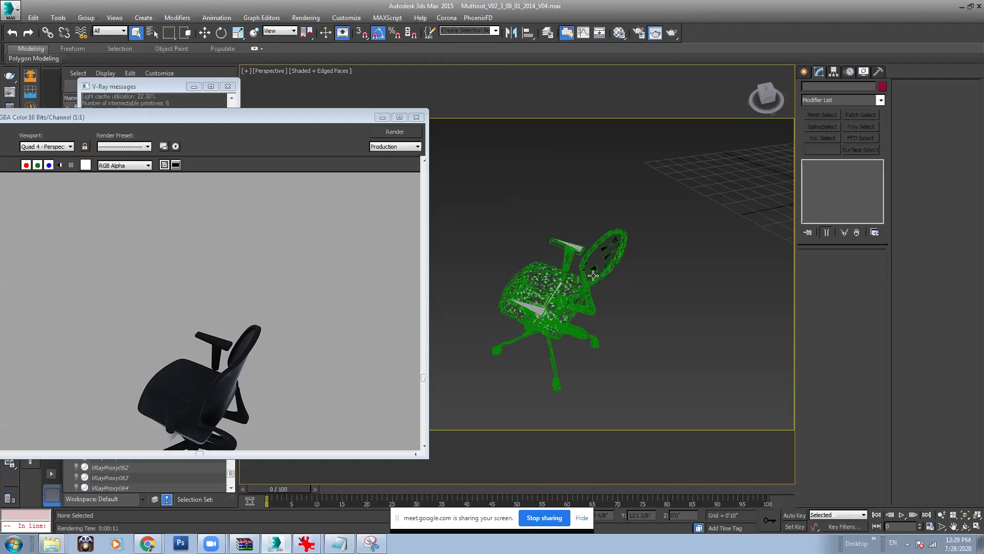
left_click(607, 280)
middle_click_drag(605, 285, 574, 262, "alt")
left_click(394, 132)
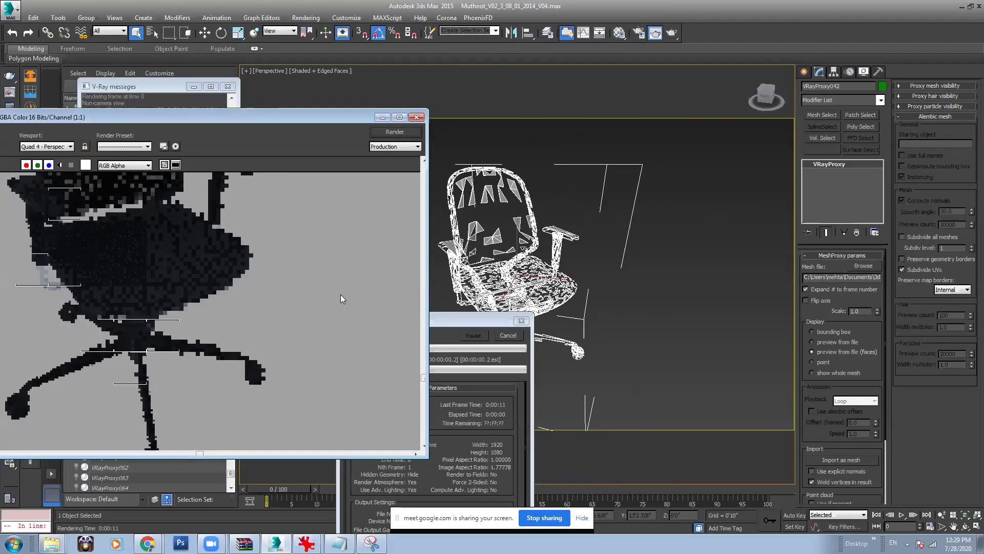
scroll(336, 291, "down", 1)
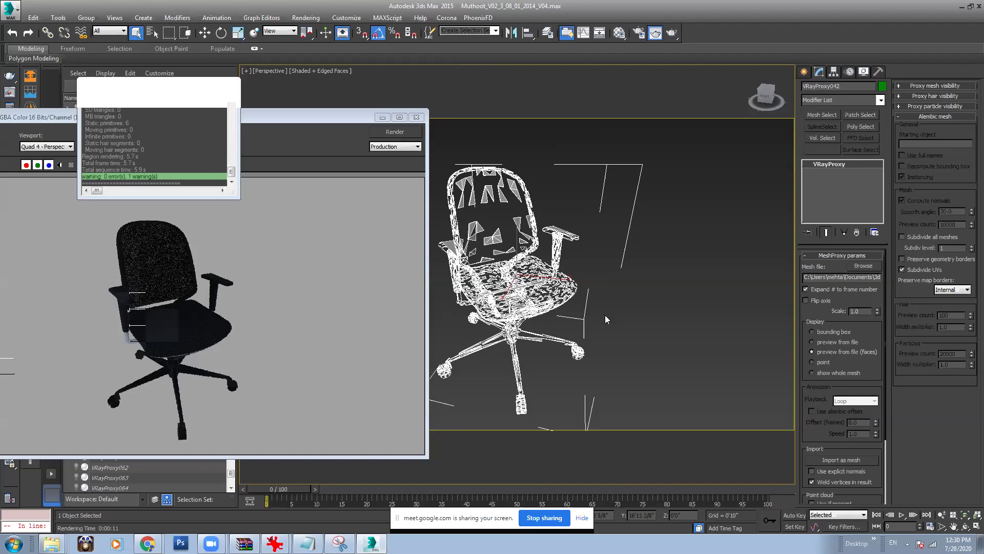
Step: Close the rendered image and exit isolation to bring back the whole office scene
left_click(415, 118)
middle_click_drag(598, 307, 405, 282, "alt")
scroll(560, 306, "down", 4)
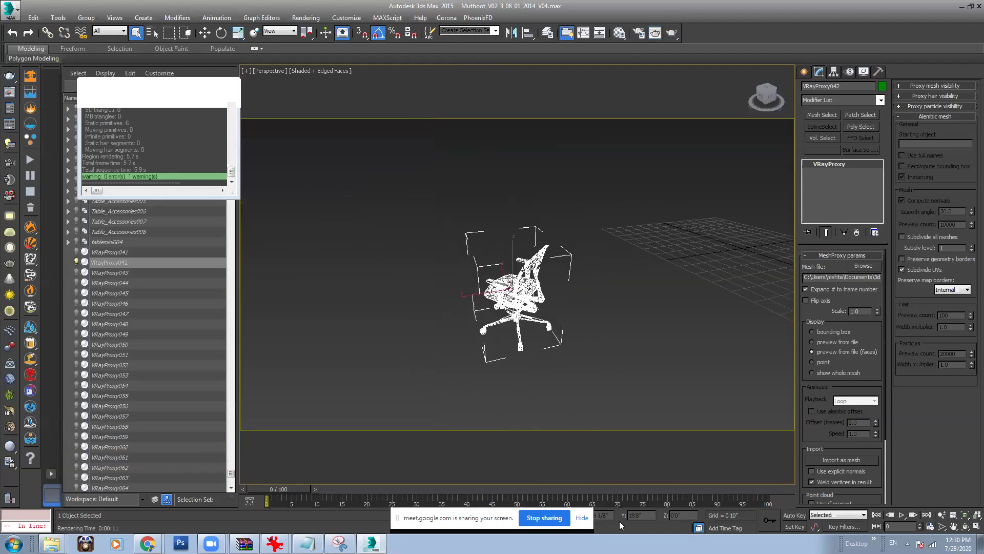
left_click(581, 519)
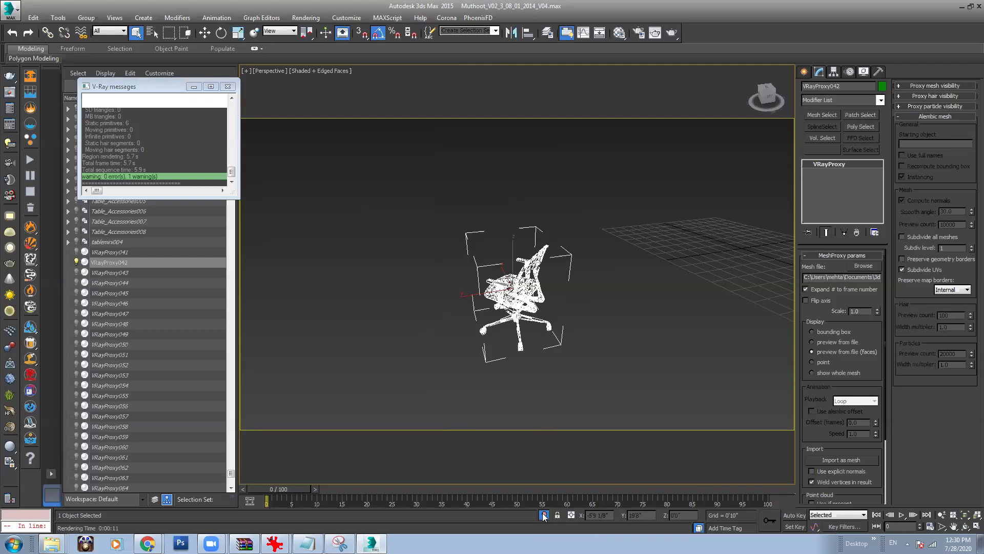
left_click(544, 516)
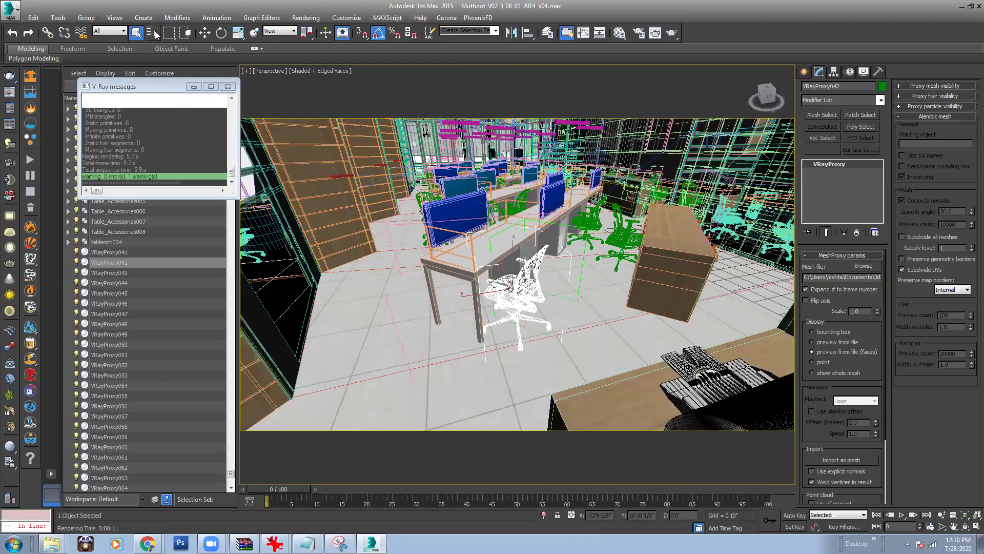
Step: Select all chair proxies from VRayProxy041 to VRayProxy095 by name with Select From Scene
left_click(152, 32)
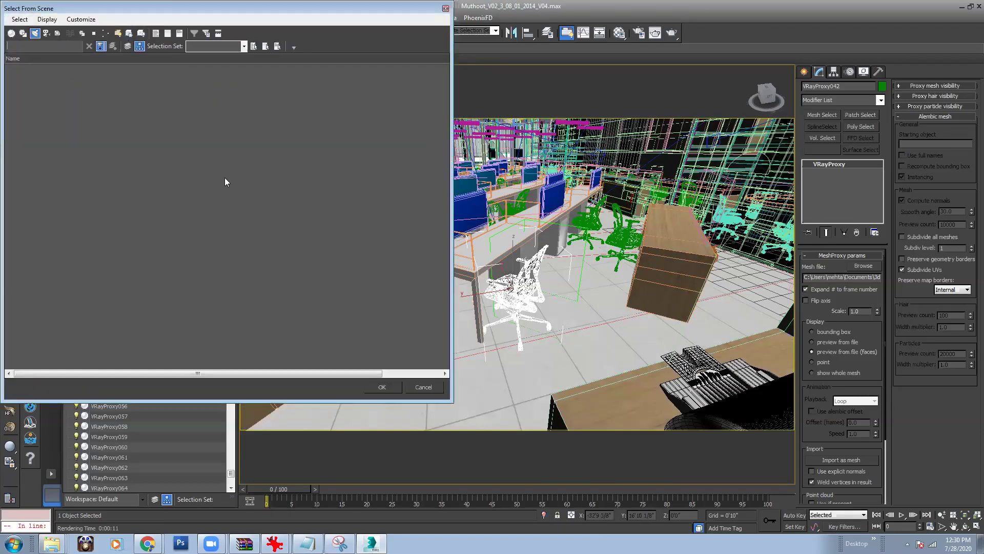
left_click(10, 33)
scroll(64, 108, "up", 14)
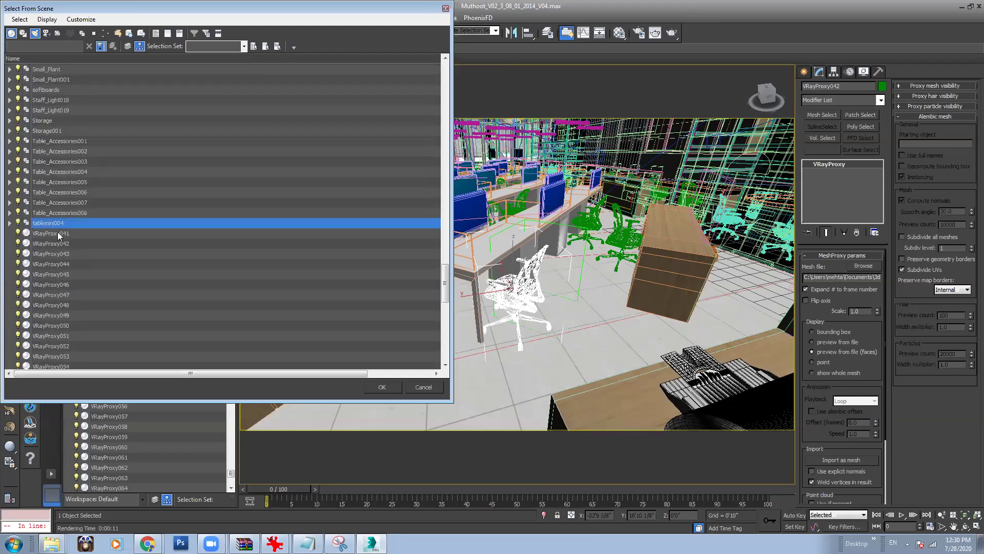
scroll(103, 272, "down", 9)
scroll(106, 275, "down", 5)
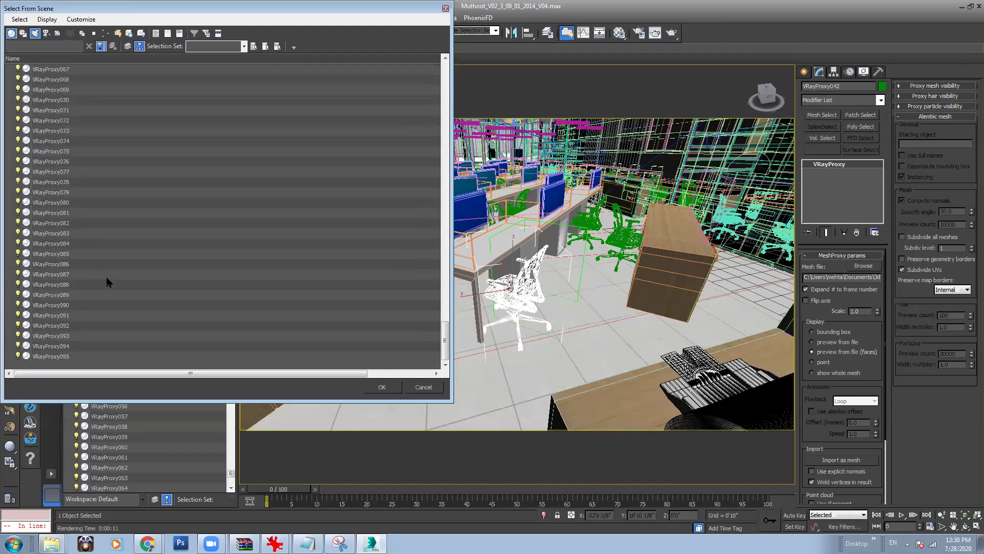
left_click(73, 354, "shift")
left_click(389, 385)
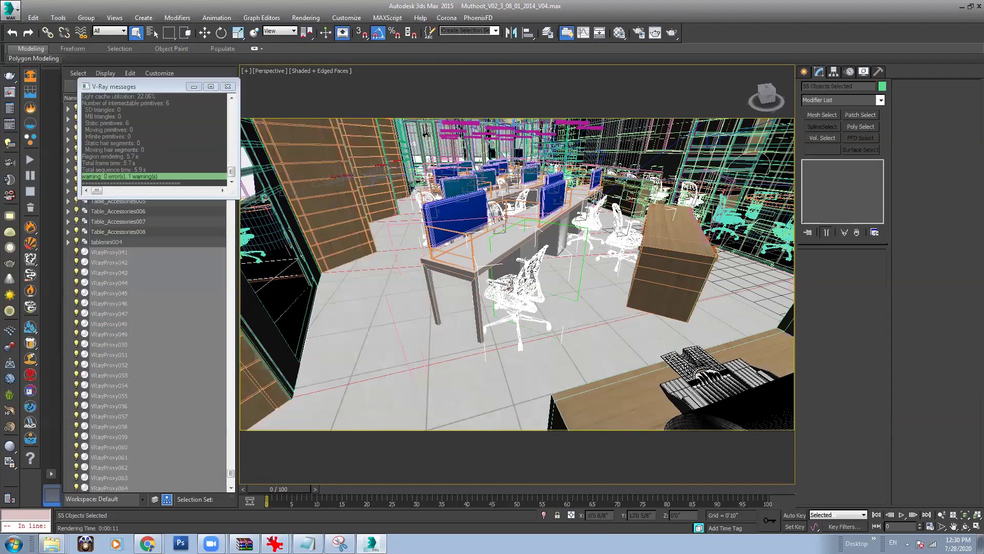
right_click(533, 268)
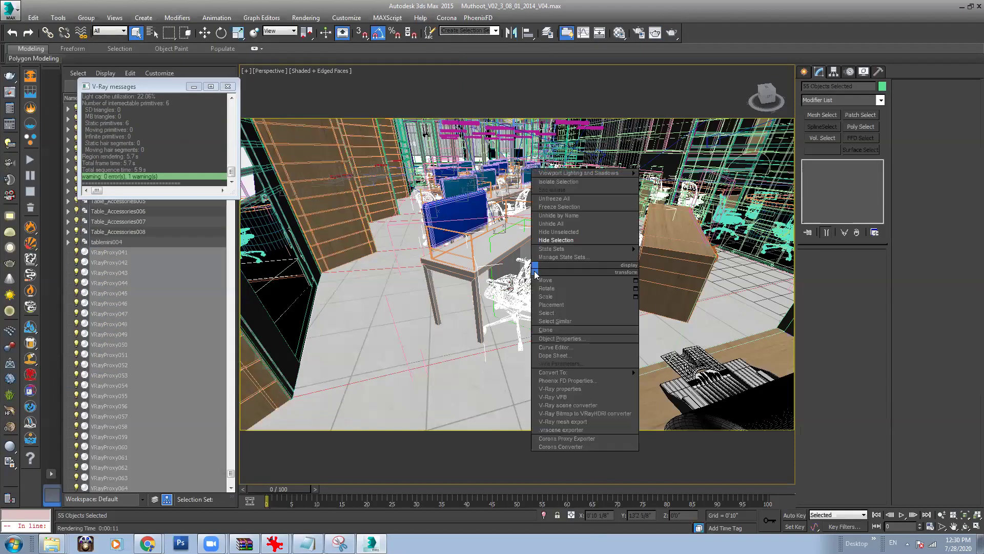
left_click(487, 74)
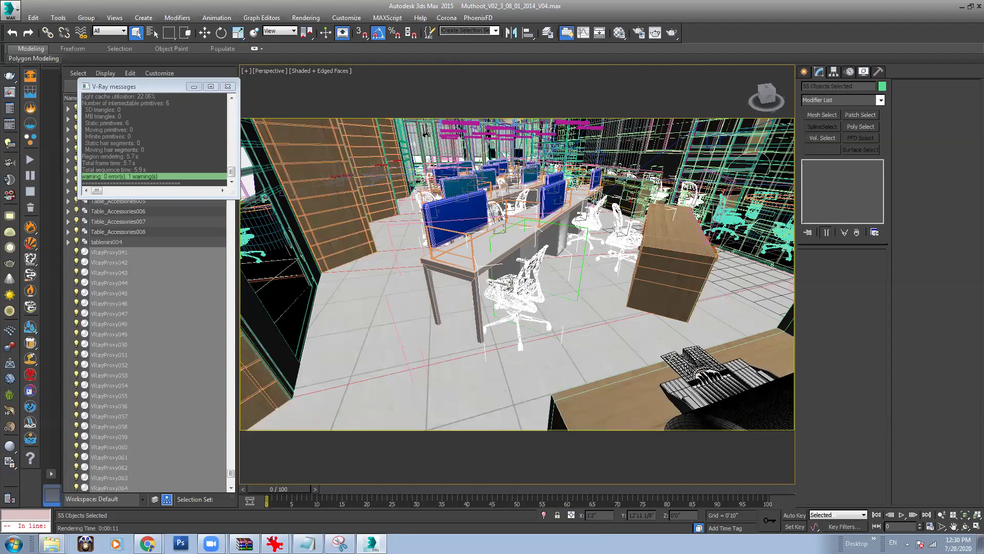
scroll(536, 240, "down", 3)
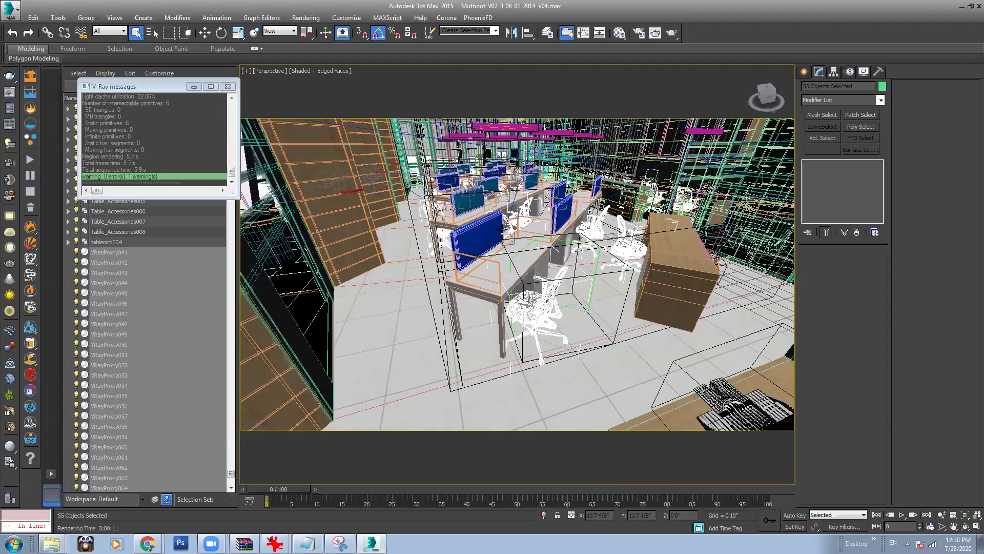
scroll(569, 222, "down", 5)
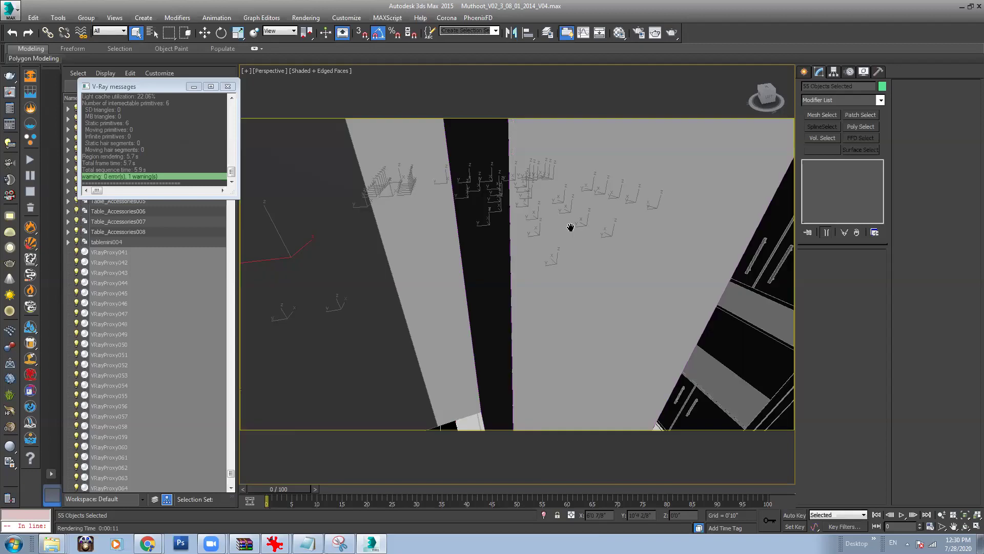
scroll(520, 214, "up", 5)
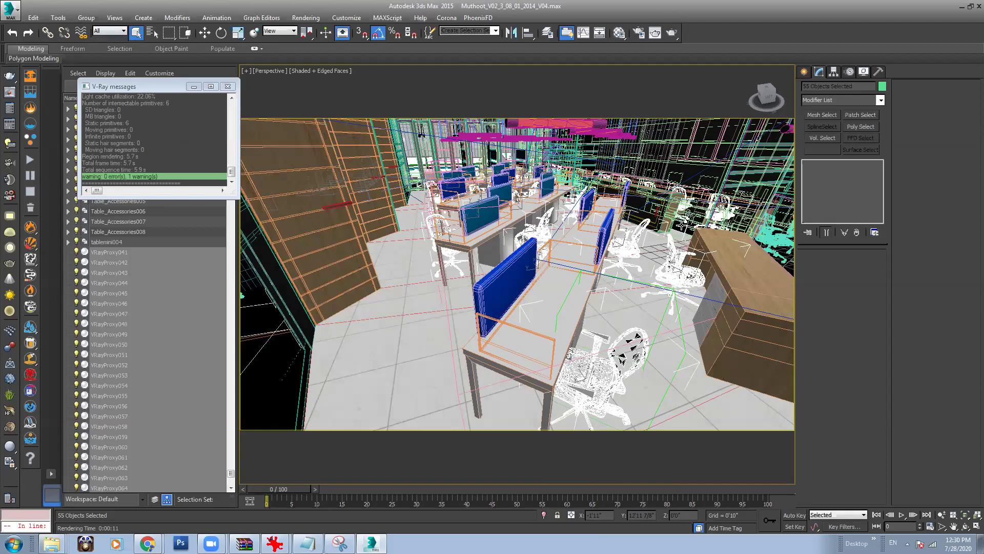
Step: Group the selected chair proxies under the name Employees_Chairs
left_click(86, 17)
left_click(92, 29)
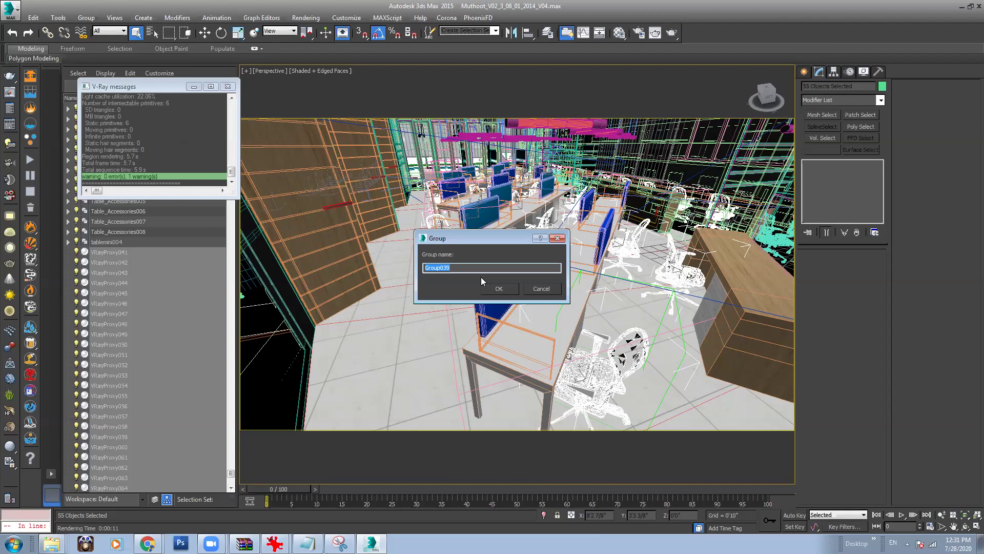
type("Lob")
key("BackSpace")
key("BackSpace")
key("BackSpace")
key("BackSpace")
key("BackSpace")
key("BackSpace")
key("BackSpace")
key("BackSpace")
key("BackSpace")
key("BackSpace")
key("BackSpace")
key("BackSpace")
key("BackSpace")
left_click(508, 291)
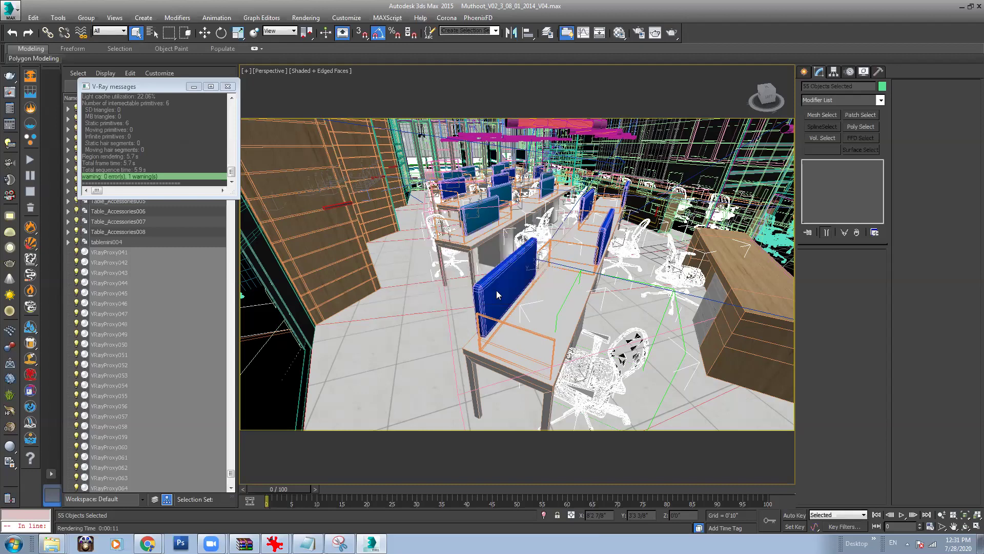
Step: Check the Google Meet class window in Chrome and return to the 3ds Max scene
mouse_move(147, 543)
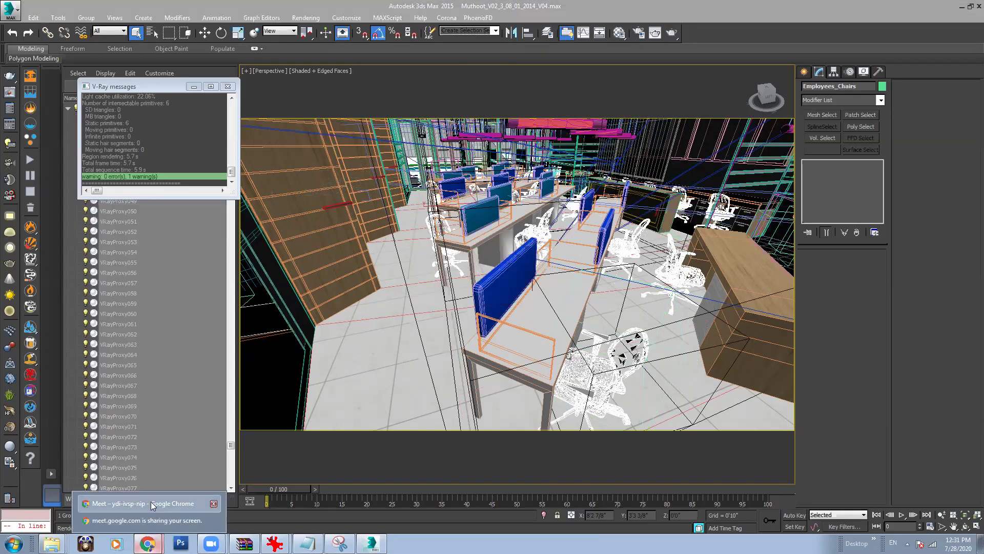
left_click(152, 504)
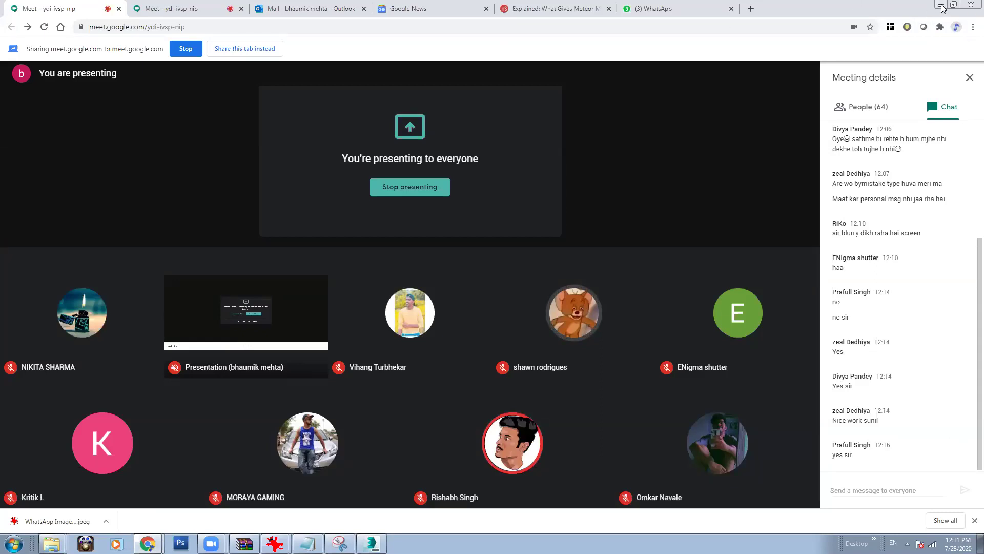
left_click(942, 6)
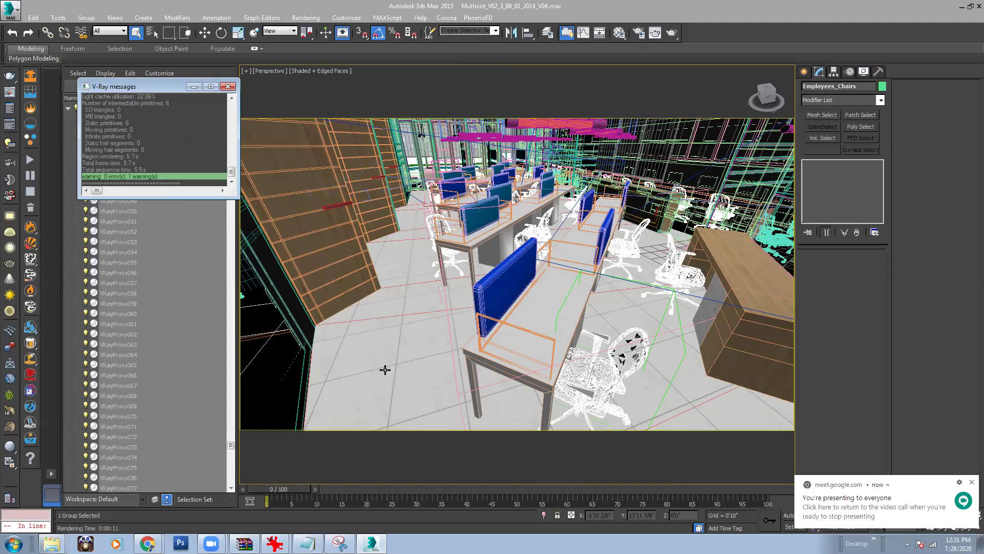
Step: Move the V-Ray messages window off the scene object list, and collapse and select the Employees_Chairs group
left_click(646, 364)
left_click(641, 362)
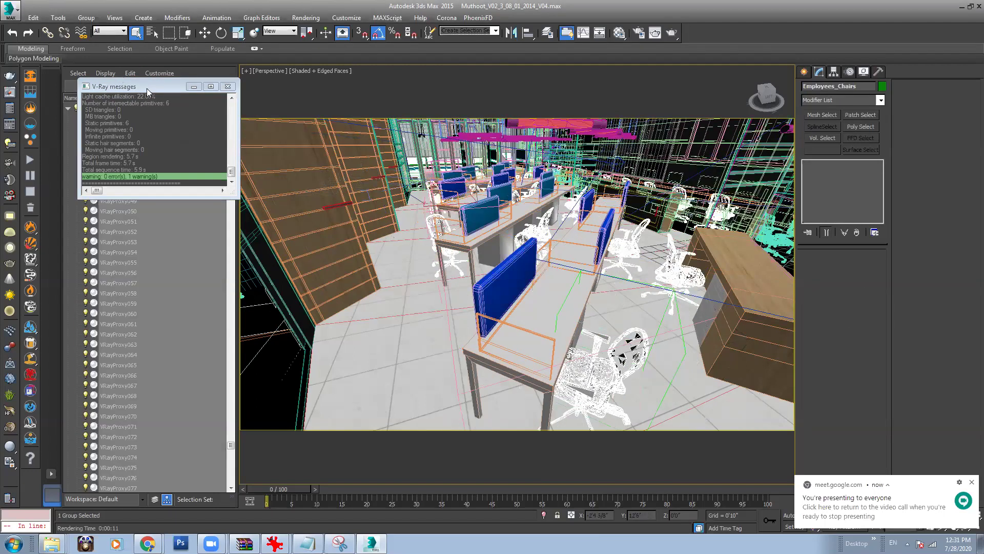
left_click(195, 184)
left_click_drag(193, 181, 298, 352)
left_click(68, 109)
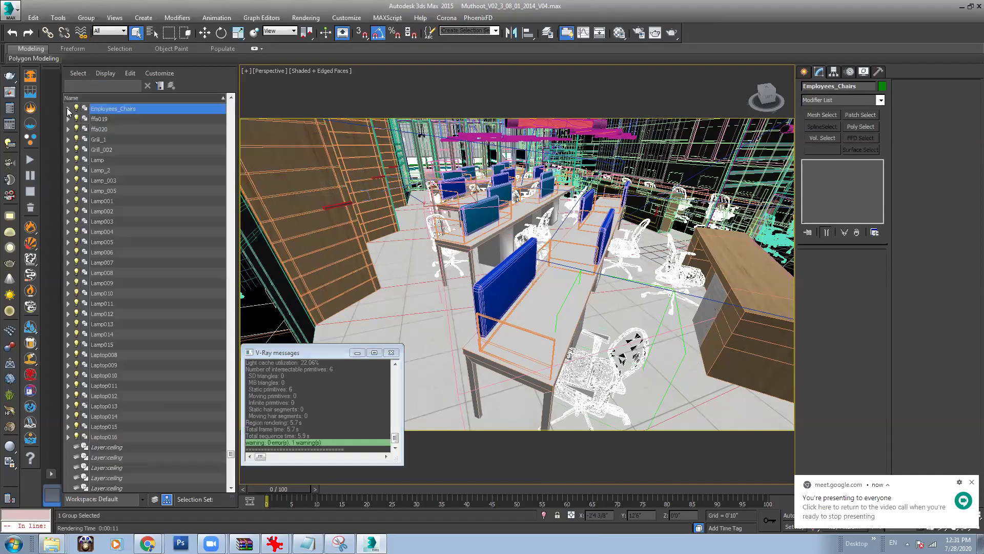
left_click(116, 118)
left_click(111, 109)
Step: Open the Employees_Chairs group and rotate the nearest desk chair to about -25 degrees around Z
left_click(86, 18)
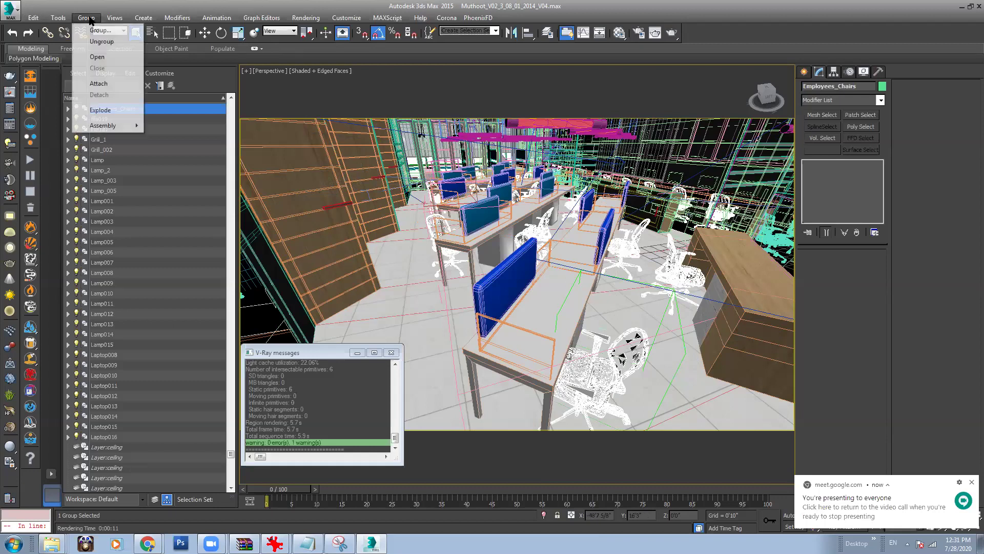
left_click(95, 104)
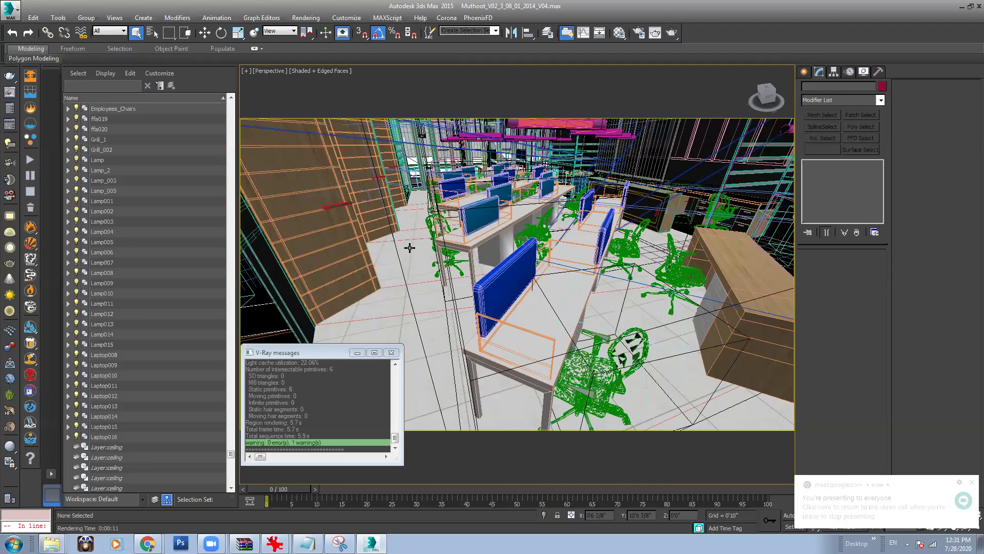
left_click(593, 368)
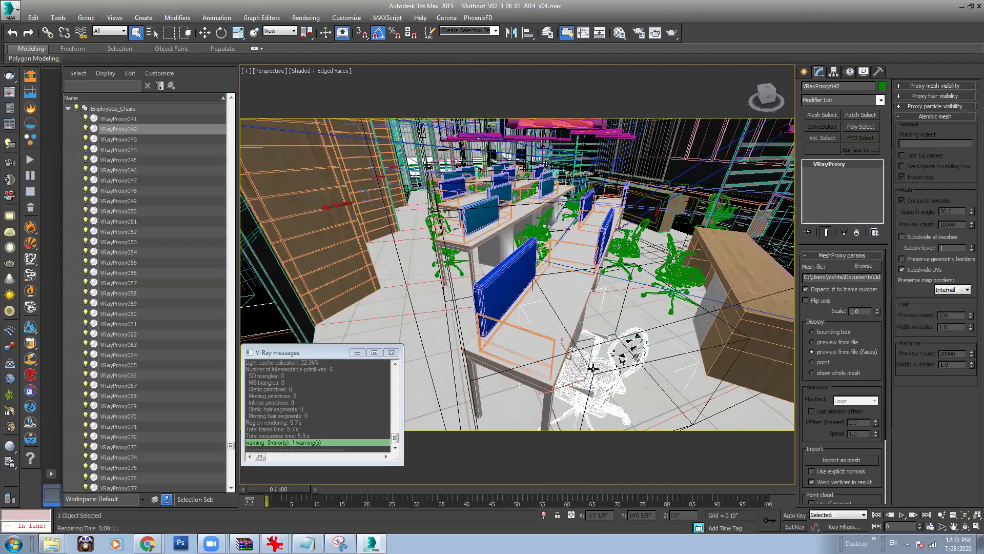
key("e")
mouse_move(569, 409)
left_mouse_down()
mouse_move(540, 403)
mouse_move(564, 407)
mouse_move(552, 399)
mouse_move(568, 396)
left_mouse_up()
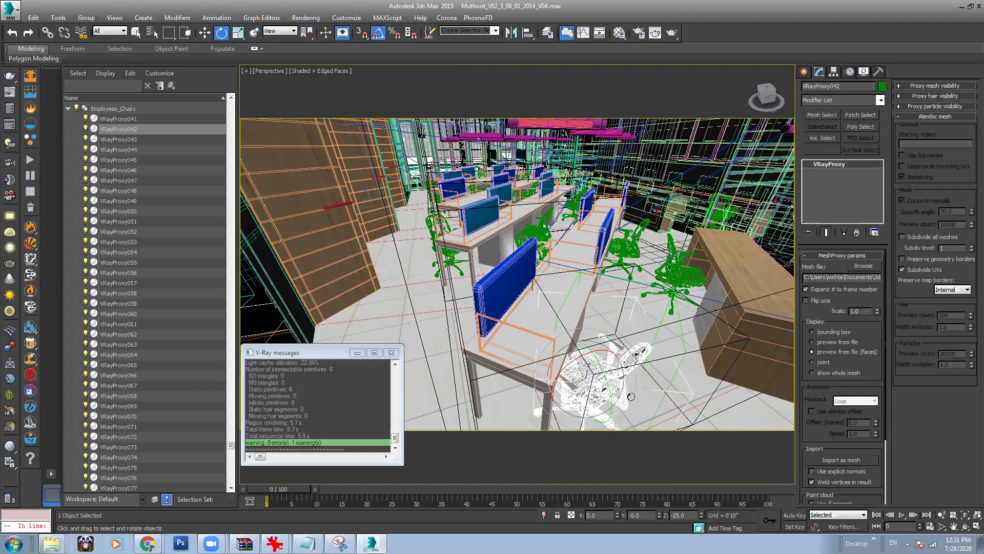
Step: Close the Employees_Chairs group and hide it in the scene
left_click(541, 216)
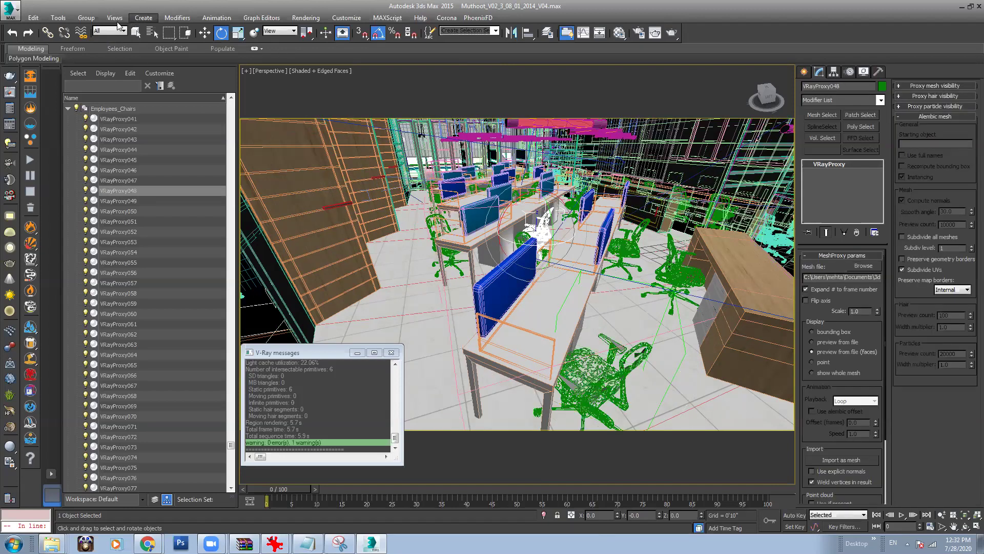
left_click(85, 18)
left_click(104, 65)
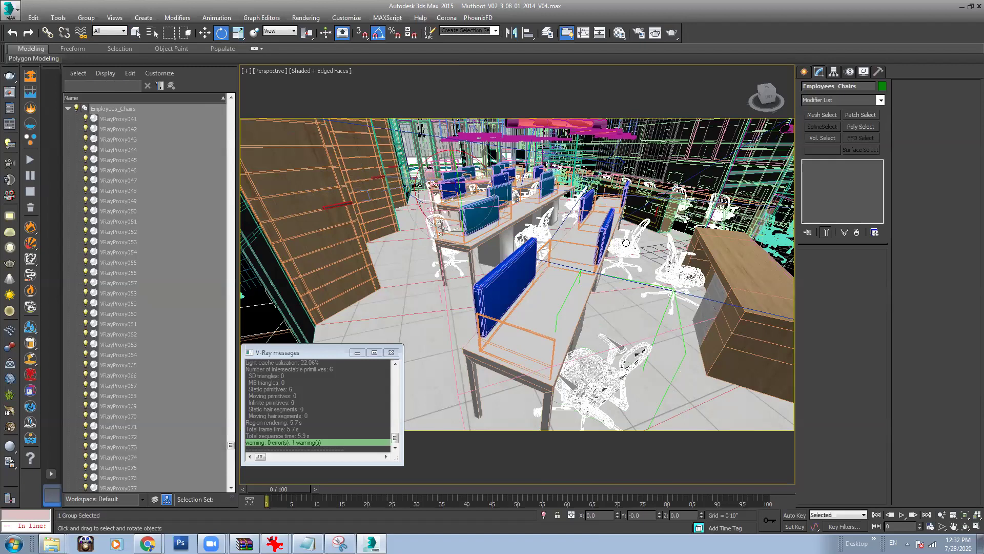
right_click(627, 240)
left_click(648, 211)
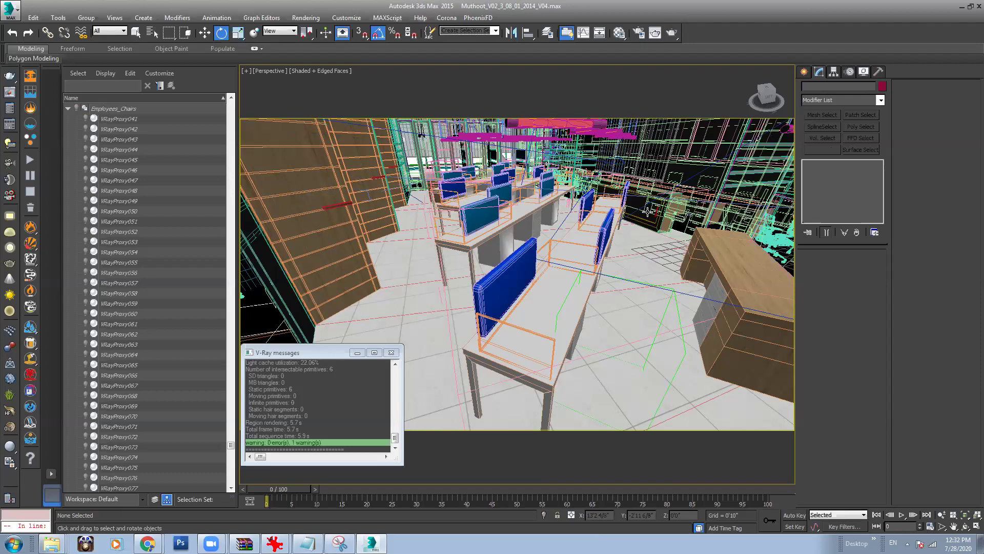
Step: Select a blue chair beside the round conference table and switch the Perspective view to wireframe
left_click(769, 237)
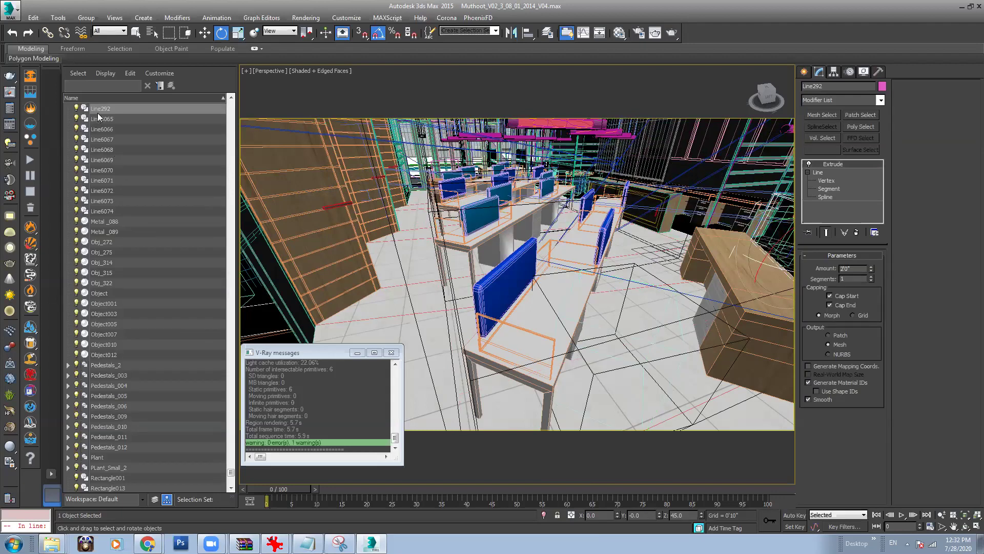
key("z")
scroll(438, 240, "down", 5)
left_click(488, 220)
left_click(488, 221)
left_click(491, 231)
middle_click_drag(490, 231, 548, 351, "alt")
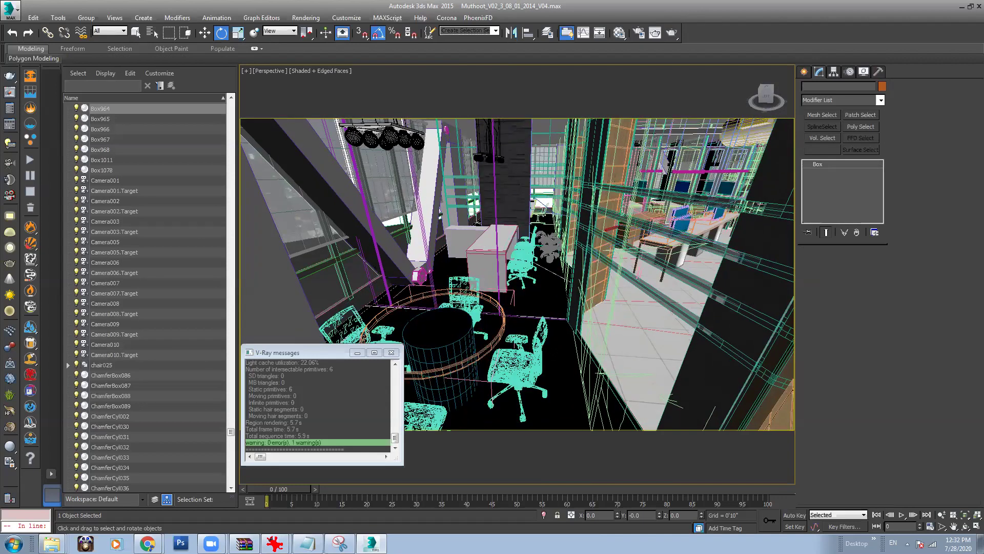
left_click(136, 32)
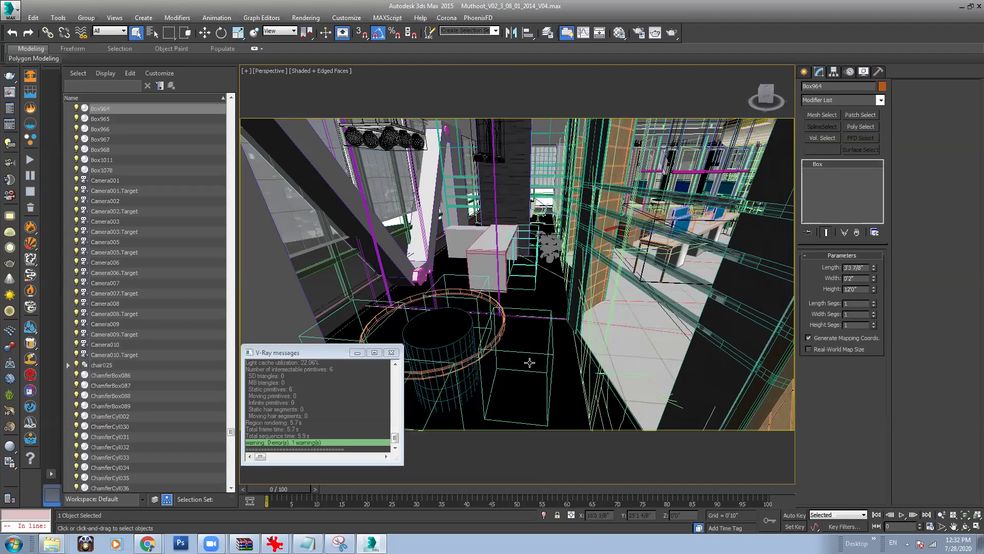
left_click(527, 361)
key("F3")
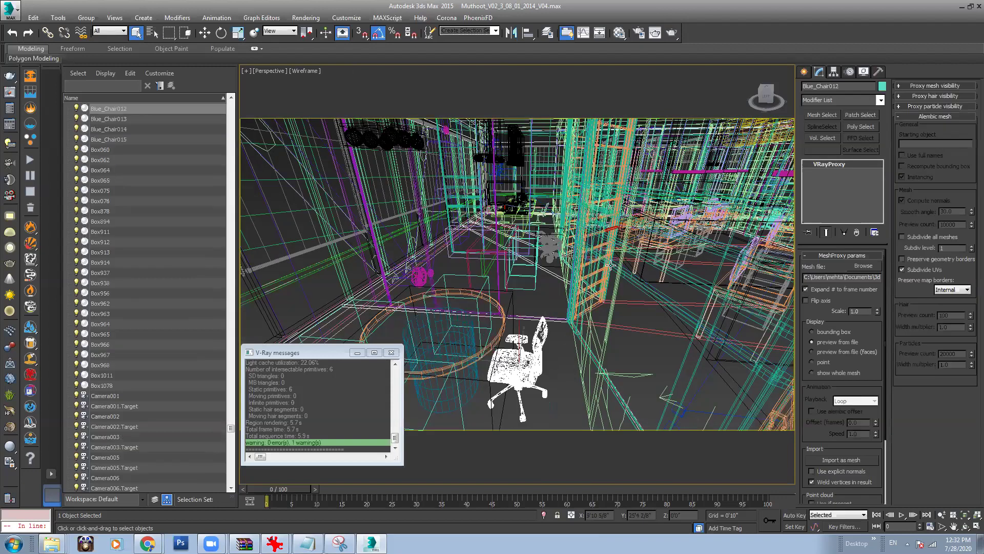
Step: Select the chair proxies Blue_Chair001 through Blue_Chair015 in the scene object list
left_click(130, 139)
scroll(137, 222, "up", 5)
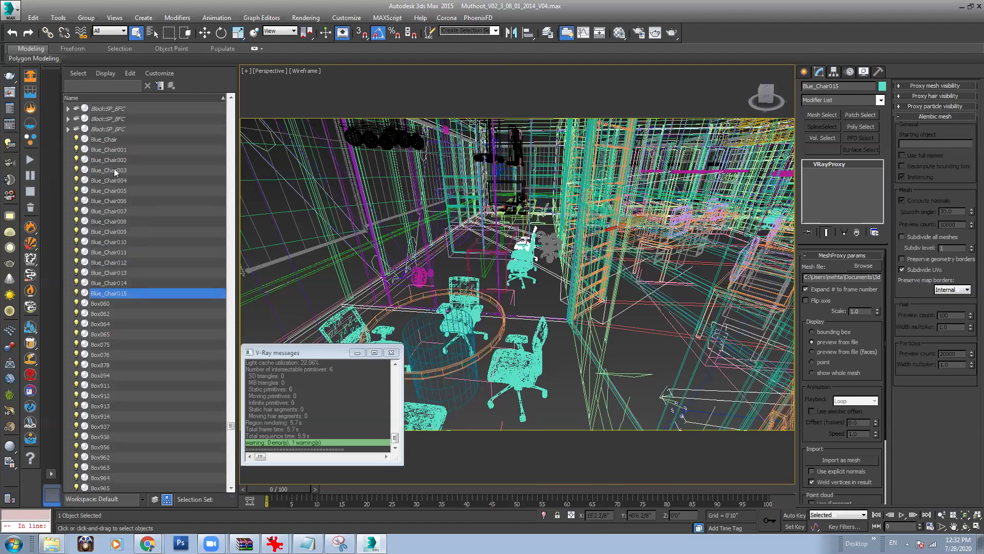
left_click(113, 151, "shift")
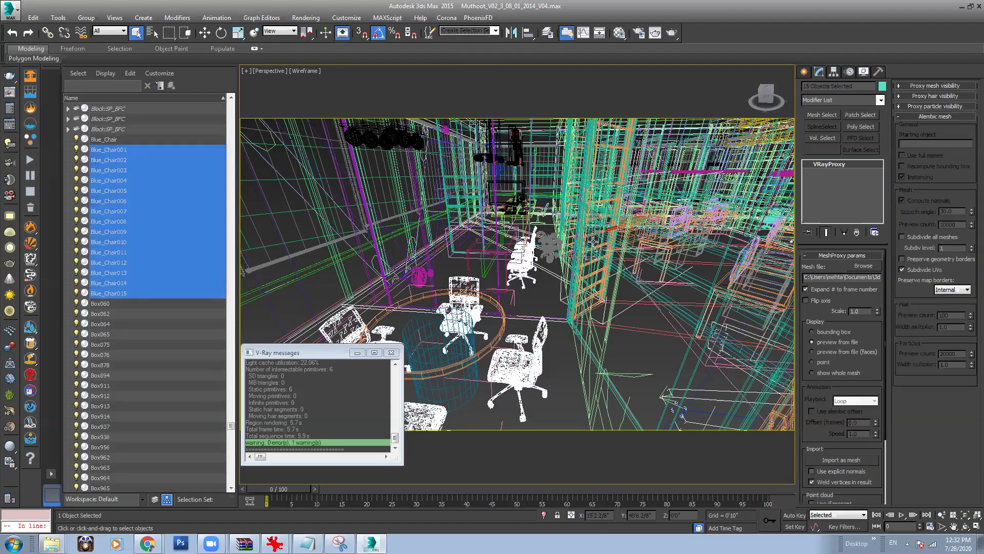
Step: Group the selected blue chairs under the name Conf_Room_Chairs
scroll(543, 243, "up", 5)
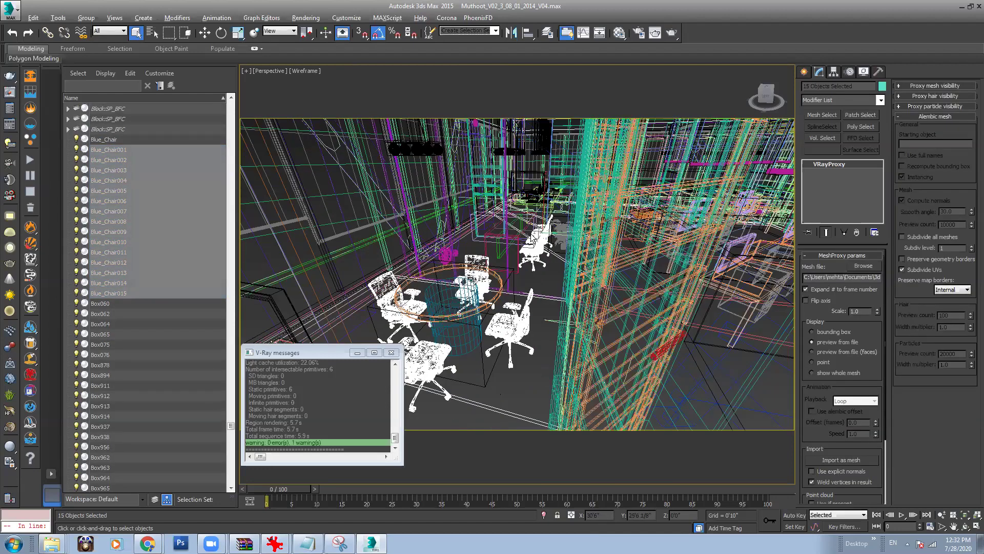
middle_click_drag(538, 243, 681, 262, "alt")
scroll(704, 259, "down", 6)
scroll(566, 247, "up", 3)
middle_click_drag(548, 223, 539, 292, "alt")
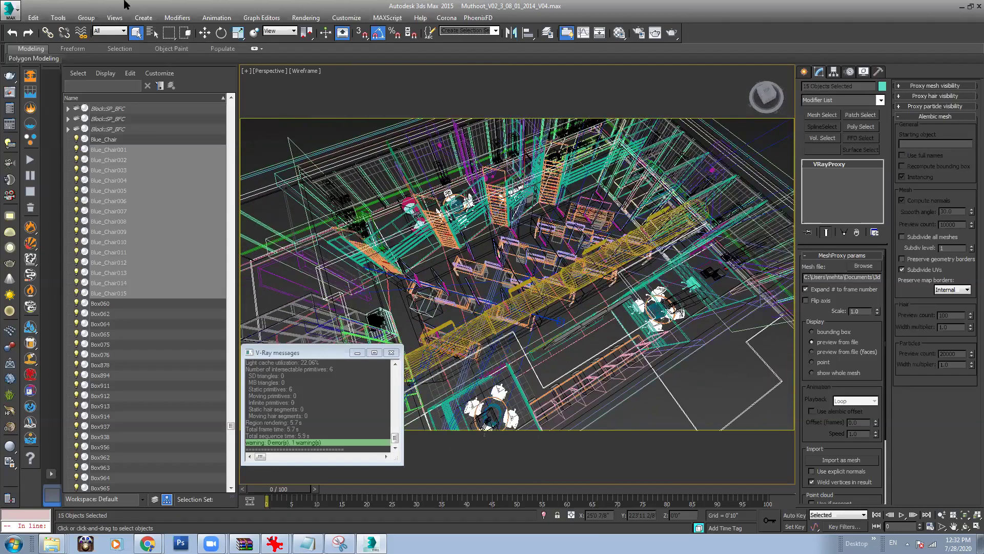
left_click(85, 18)
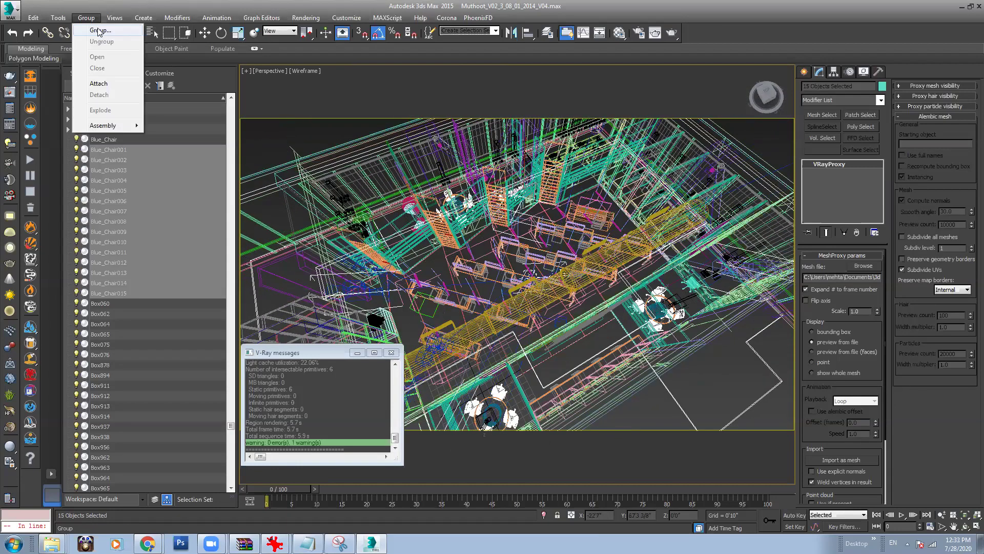
left_click(92, 29)
type("Conf_Room_Chairs")
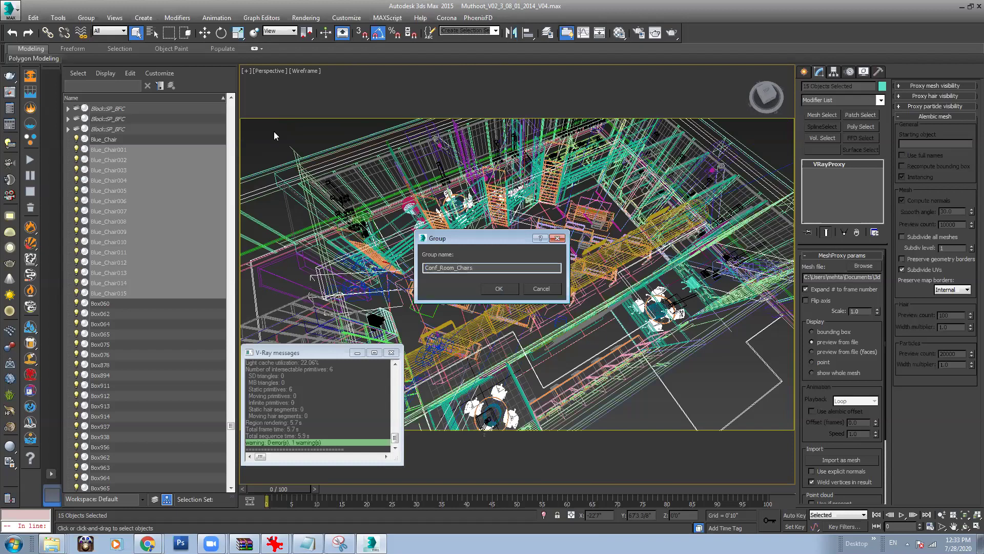
left_click(493, 289)
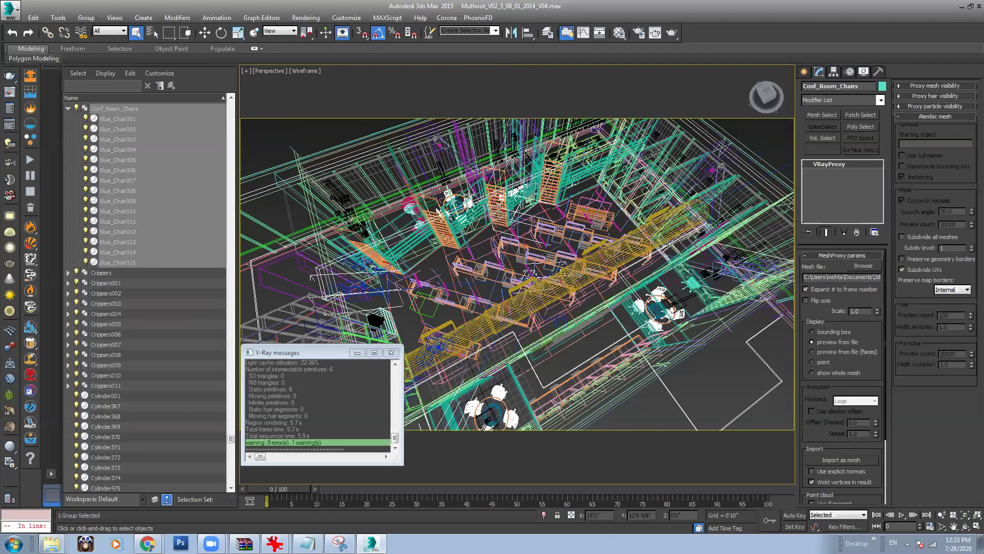
Step: Collapse the Conf_Room_Chairs group in the scene object list and hide it
left_click(118, 110)
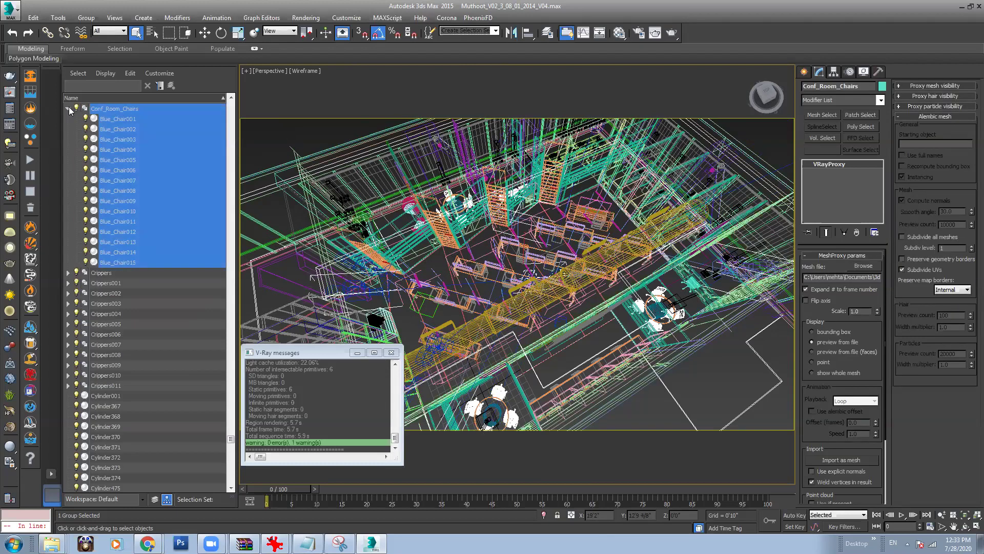
left_click(69, 107)
right_click(127, 113)
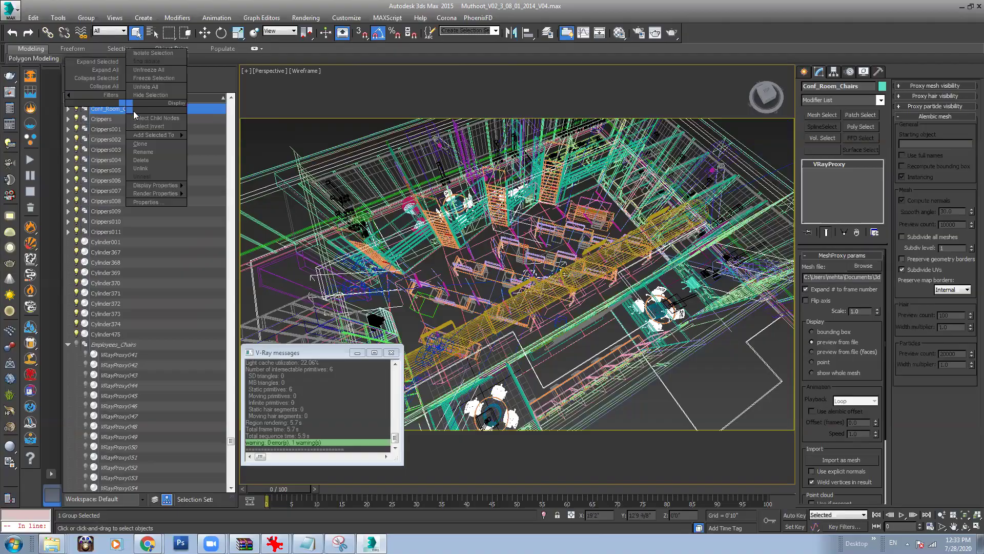
left_click(155, 95)
Step: Find the leftover blue chair outside the hidden groups and select it in the wireframe view
middle_click_drag(559, 298, 542, 340, "alt")
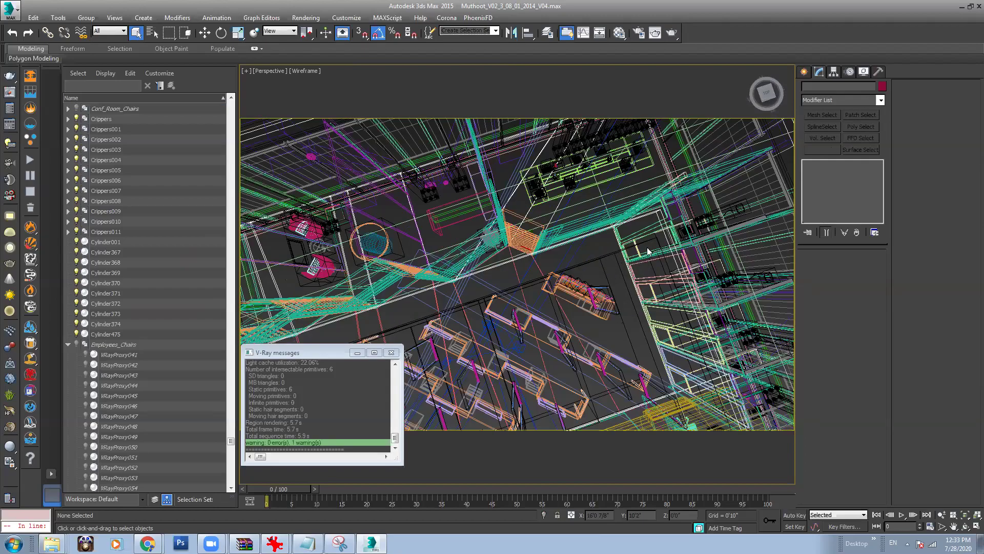
scroll(695, 330, "up", 3)
middle_click_drag(717, 354, 629, 305)
scroll(628, 304, "down", 3)
middle_click_drag(708, 287, 552, 330)
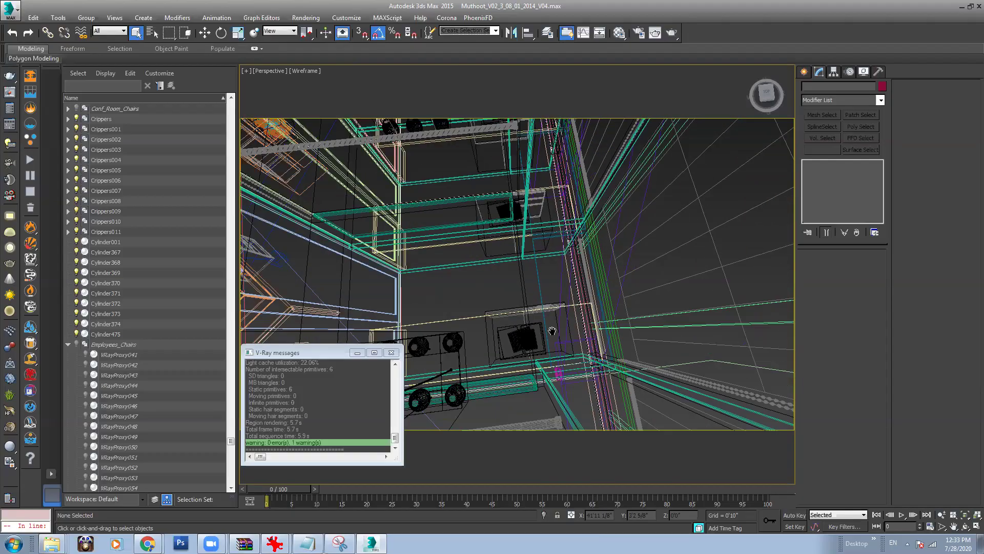
middle_click_drag(510, 266, 562, 287, "alt")
left_click(567, 293)
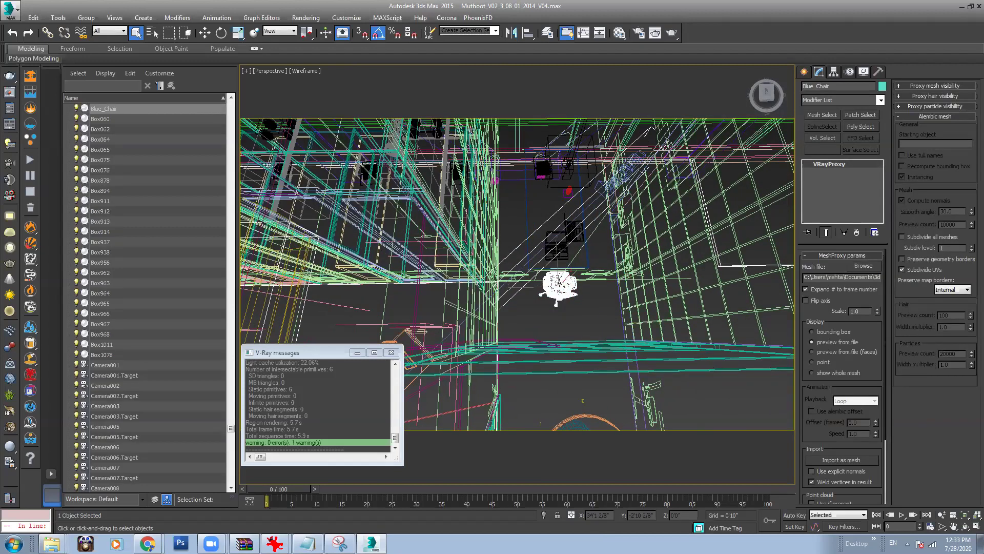
Step: Examine from above where the selected Blue_Chair stands in the office layout
scroll(132, 200, "up", 4)
scroll(180, 214, "down", 8)
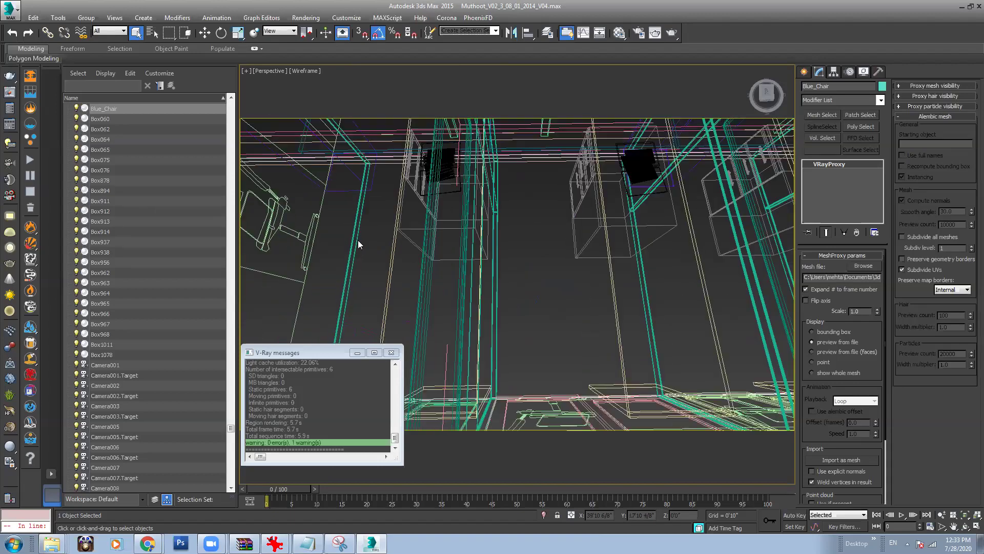
mouse_move(544, 287)
middle_mouse_down()
mouse_move(555, 277)
mouse_move(532, 286)
middle_mouse_up()
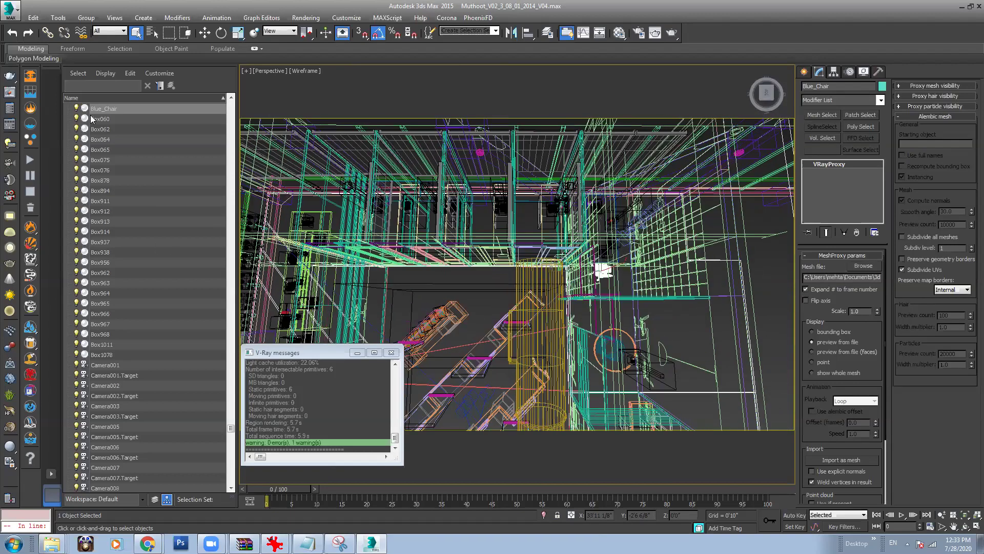
scroll(135, 154, "up", 4)
scroll(714, 347, "down", 6)
middle_click_drag(607, 267, 506, 205)
middle_click_drag(741, 315, 552, 248)
scroll(552, 249, "down", 2)
middle_click_drag(671, 274, 527, 259)
scroll(525, 258, "down", 1)
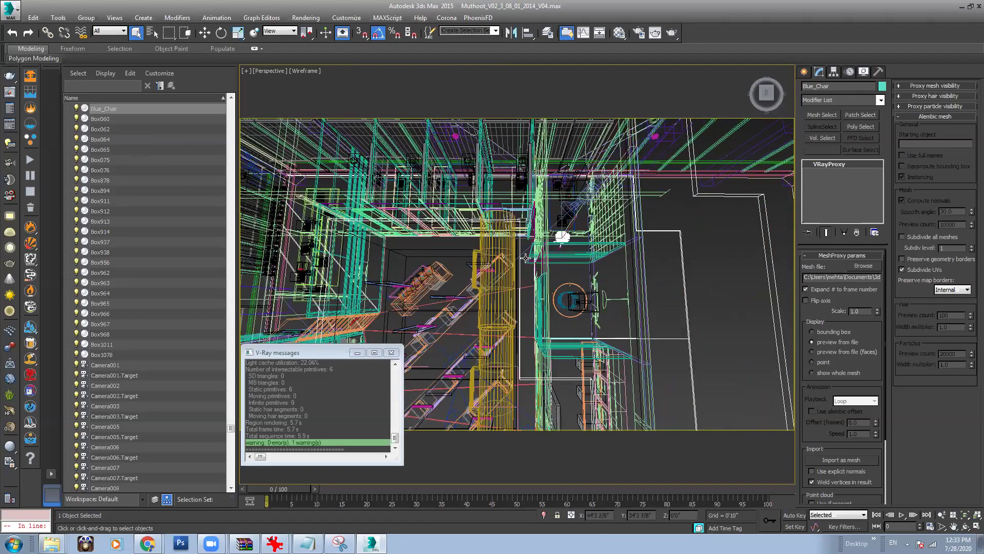
scroll(581, 228, "up", 3)
middle_click_drag(550, 204, 538, 172, "alt")
scroll(541, 267, "down", 5)
middle_click_drag(591, 235, 565, 270)
scroll(566, 275, "up", 6)
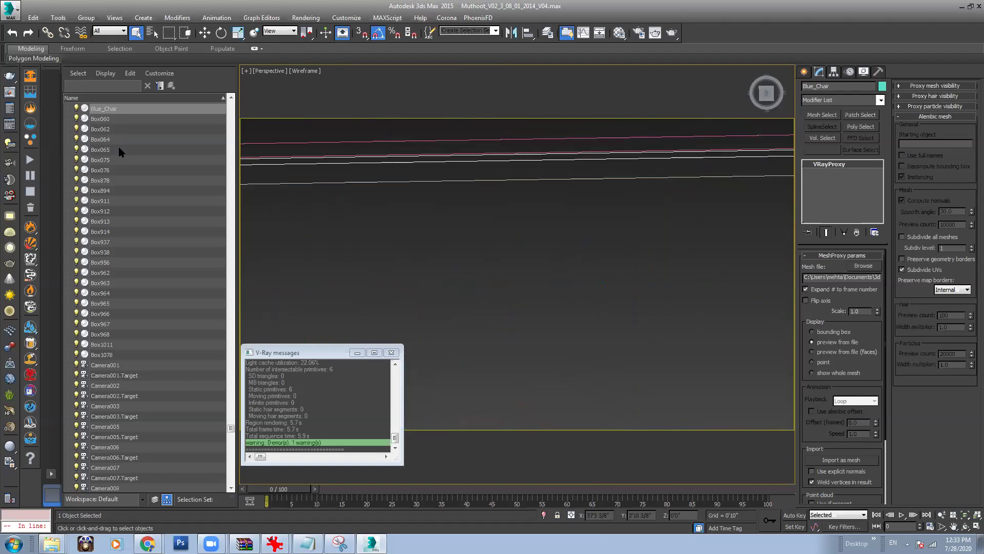
scroll(464, 227, "down", 6)
middle_click_drag(525, 209, 623, 228, "alt")
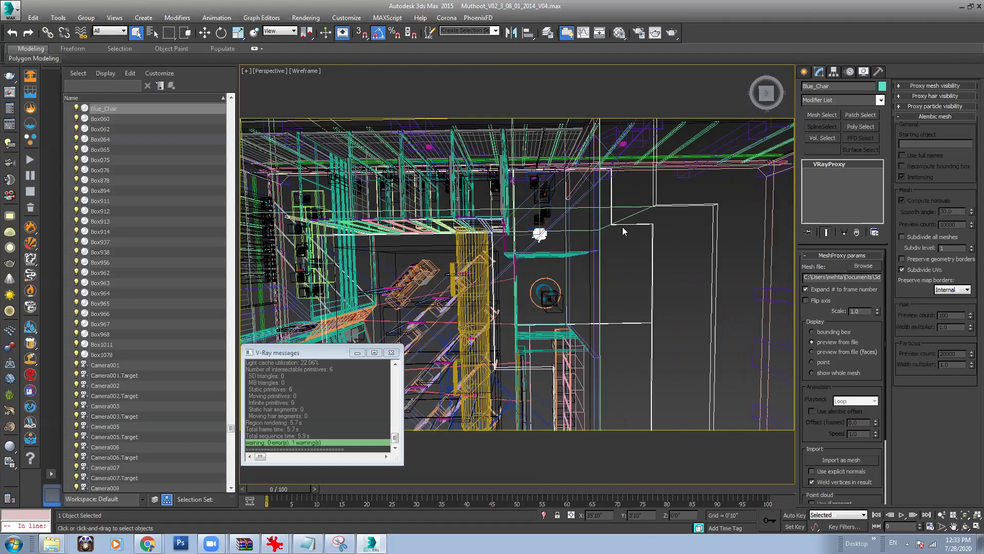
Step: Look for the hidden chair group in the unhide-by-name list, displaying only groups first and all object types after that
left_click(864, 72)
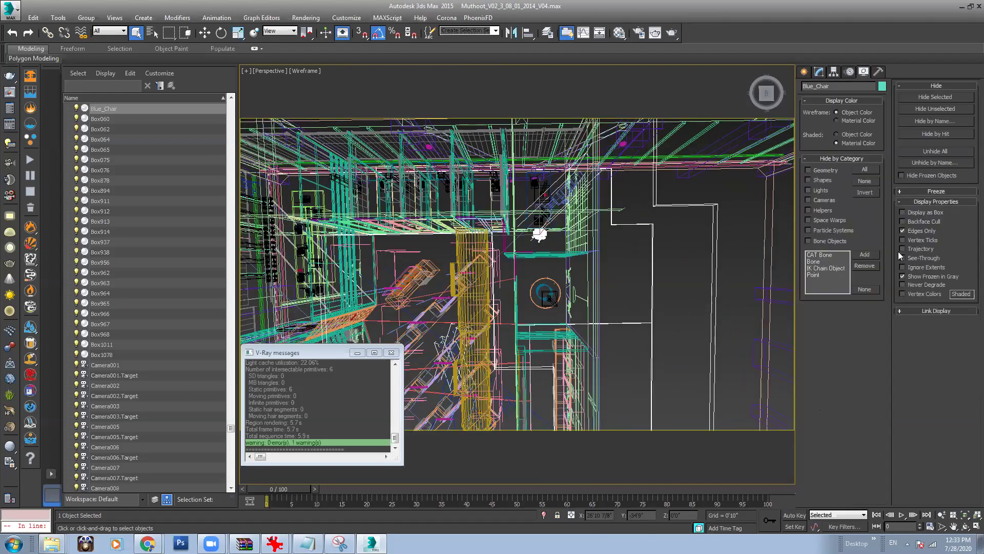
left_click(929, 162)
left_click_drag(445, 66, 442, 136)
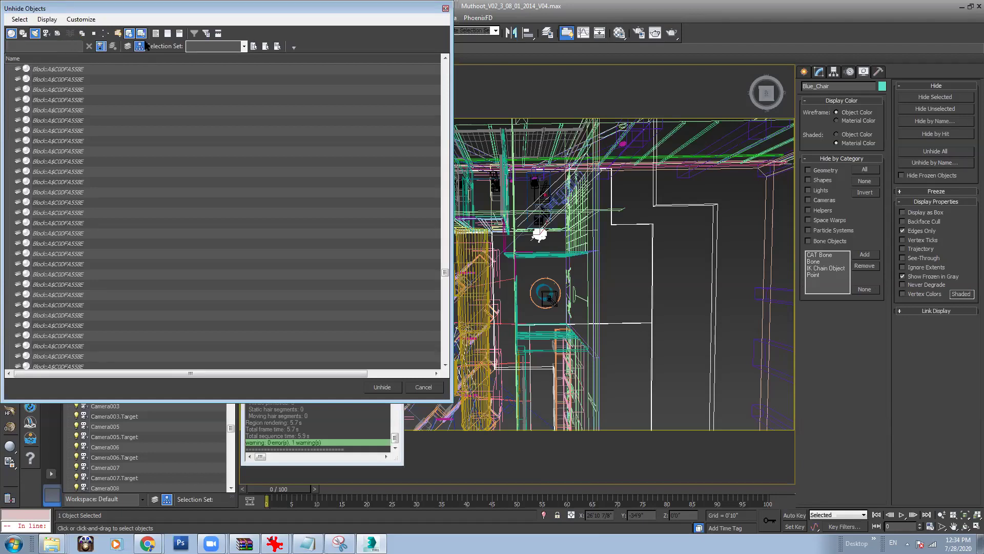
left_click(168, 34)
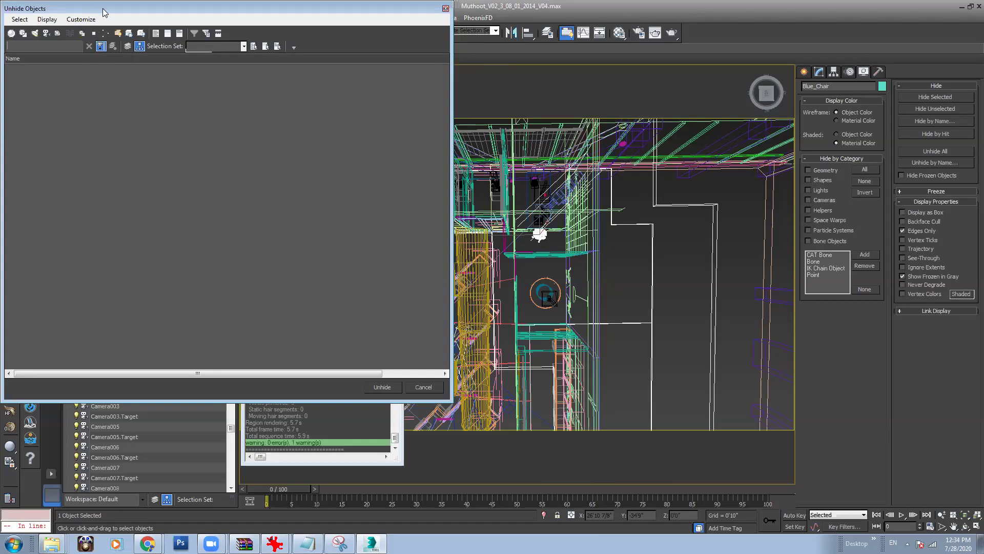
left_click_drag(101, 8, 185, 59)
left_click(164, 84)
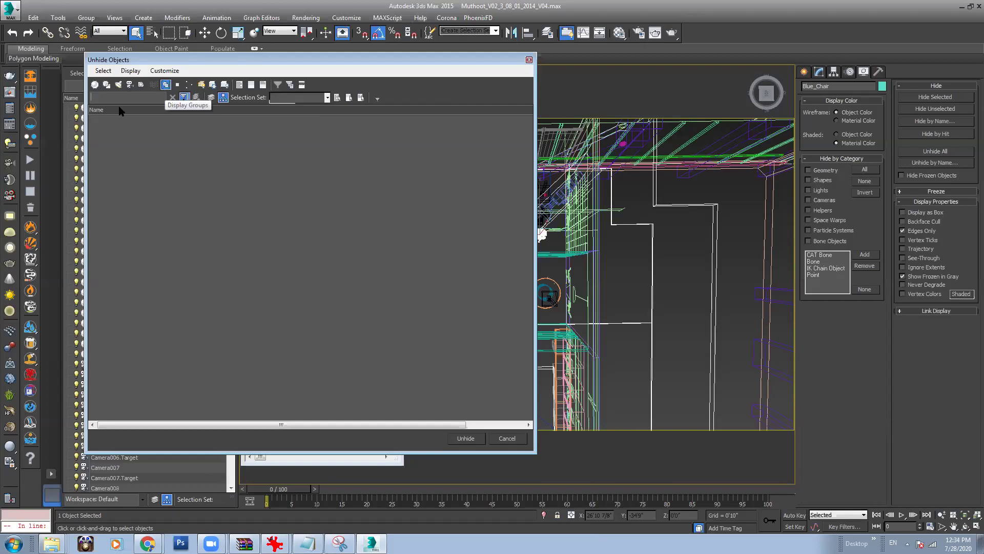
left_click(98, 86)
left_click(108, 86)
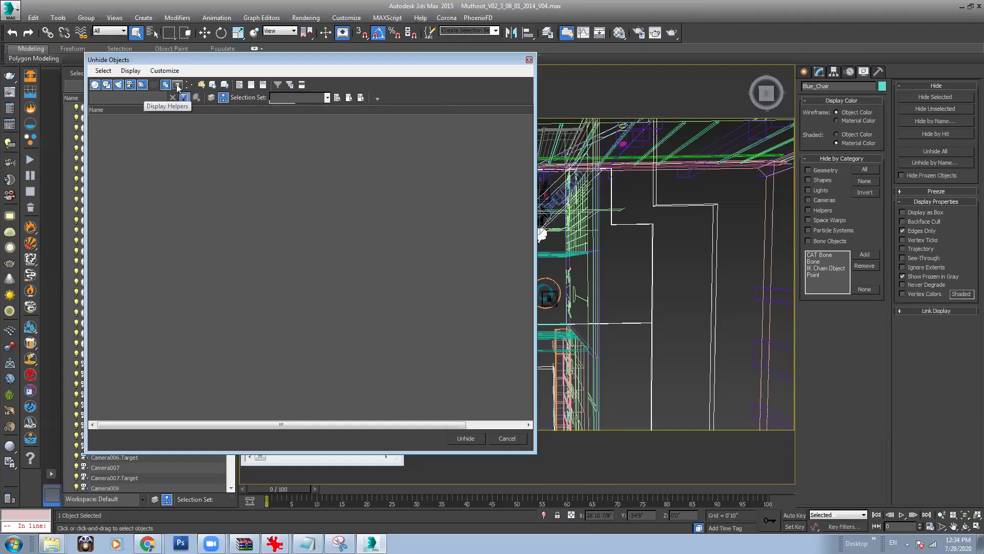
left_click(239, 85)
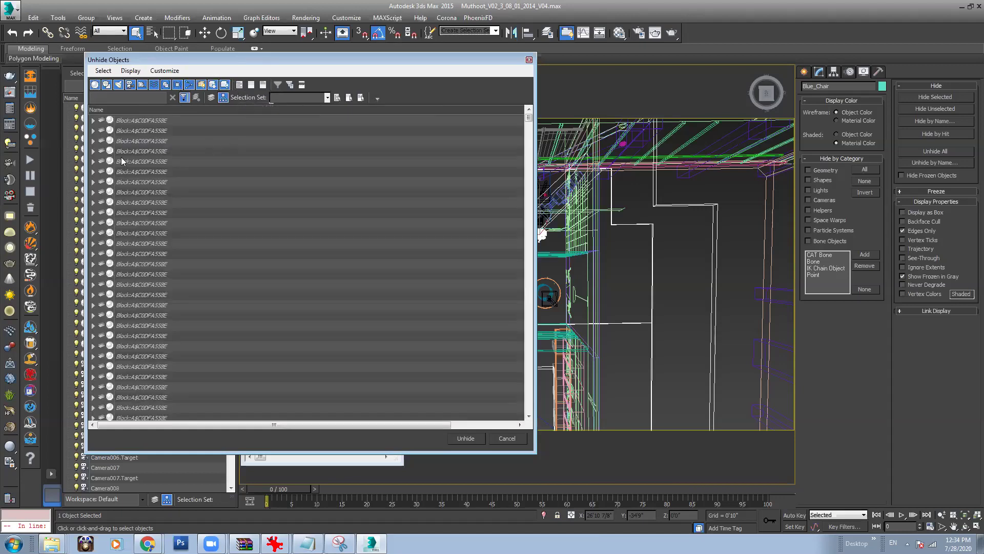
left_click_drag(528, 119, 522, 62)
left_click(528, 60)
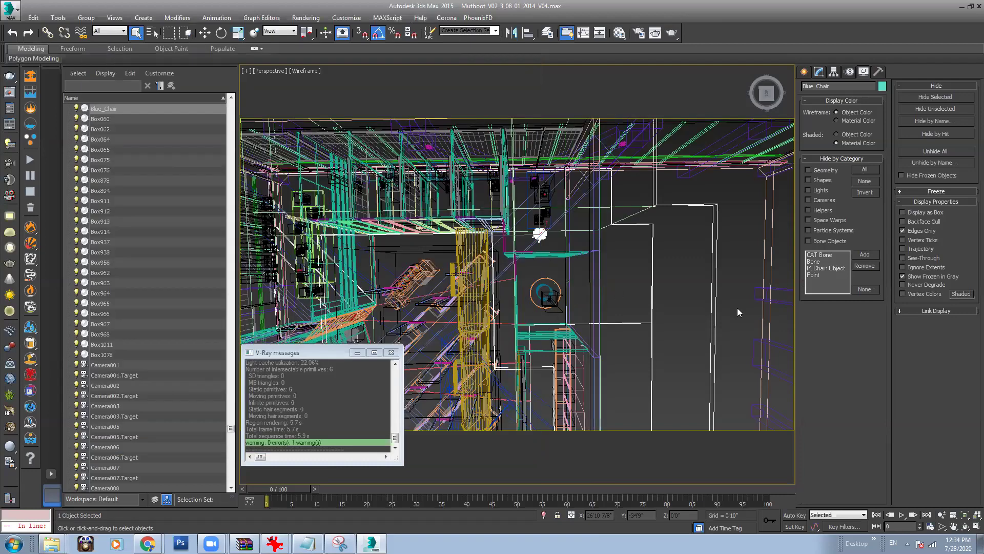
Step: Filter the scene object list for "conf" and select the hidden Conf_Room_Chairs group
left_click(698, 351)
middle_click_drag(698, 351, 700, 272, "alt")
middle_click_drag(240, 184, 244, 343, "alt")
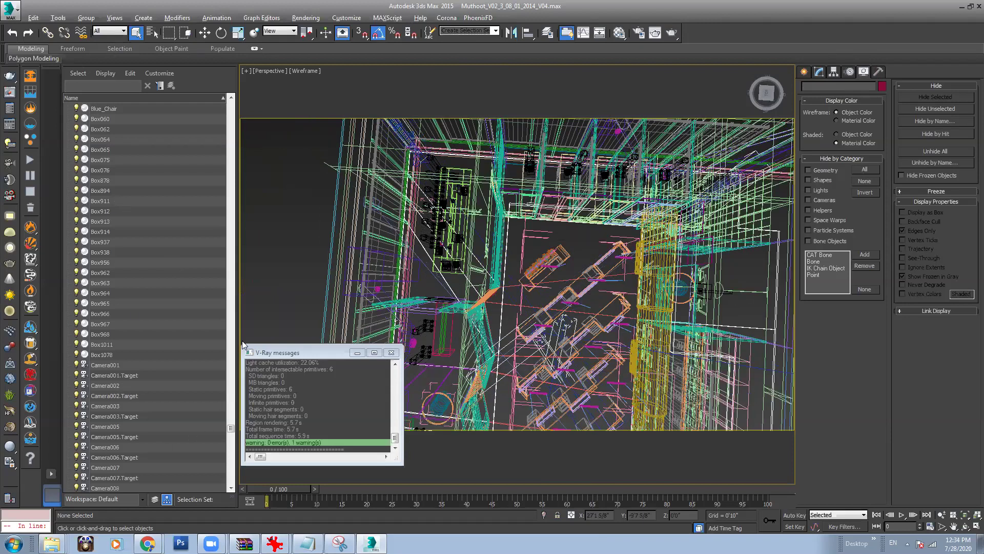
left_click_drag(231, 429, 231, 404)
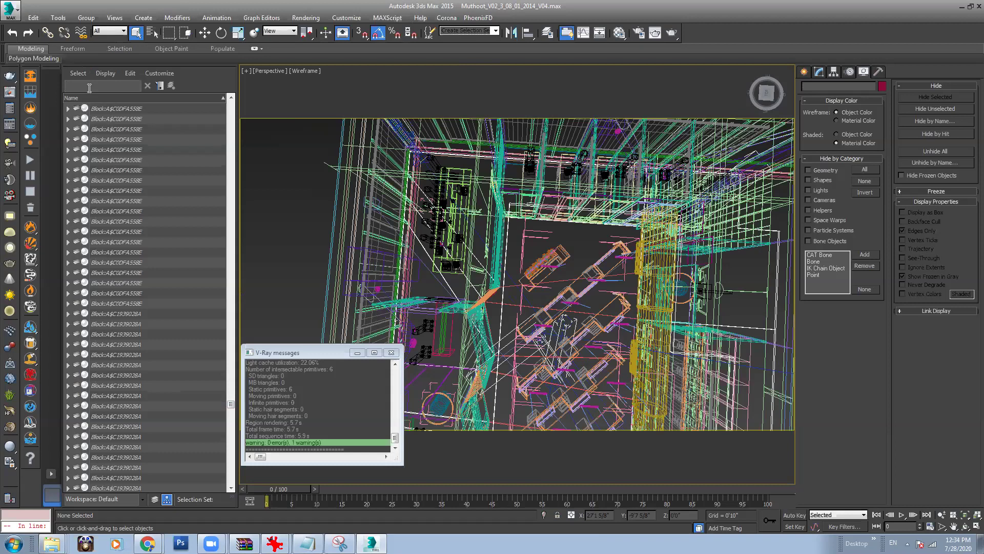
type("conf")
left_click(116, 110)
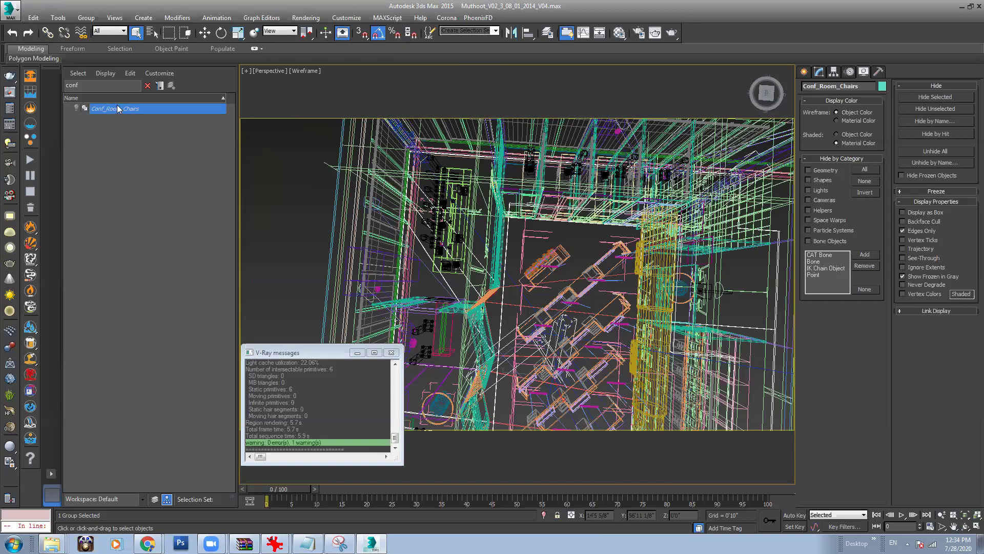
right_click(117, 105)
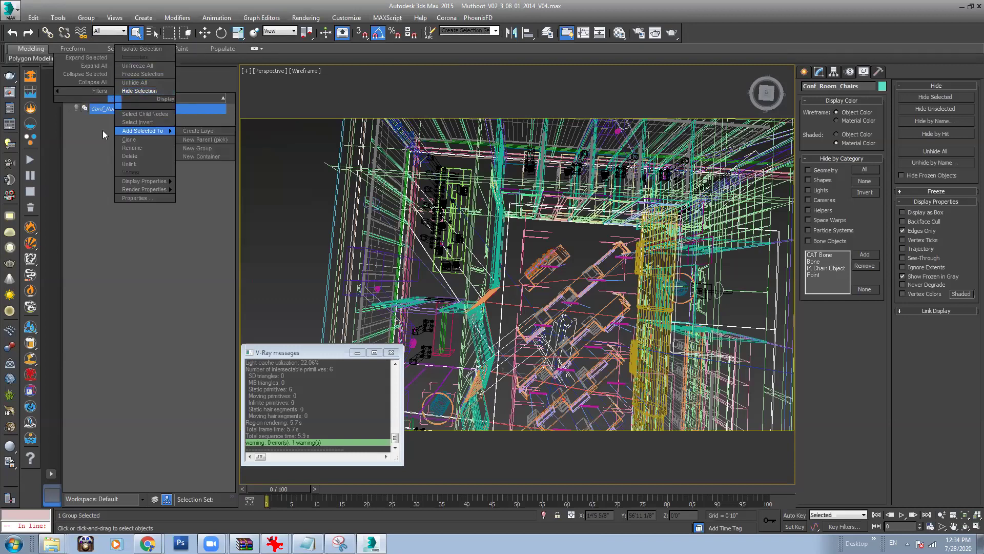
left_click(139, 91)
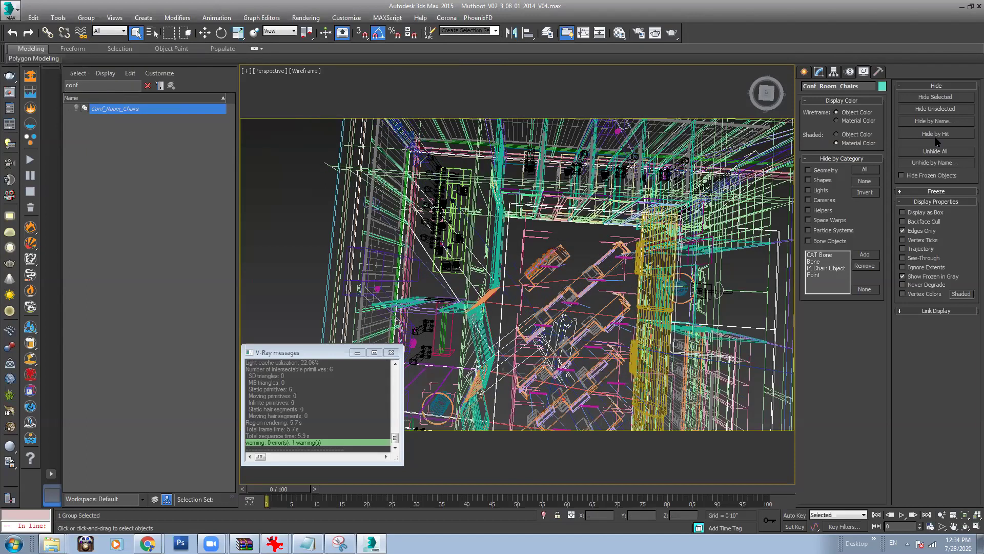
Step: Unhide the Conf_Room_Chairs group by name, filtering the hidden objects for "conf"
left_click(920, 191)
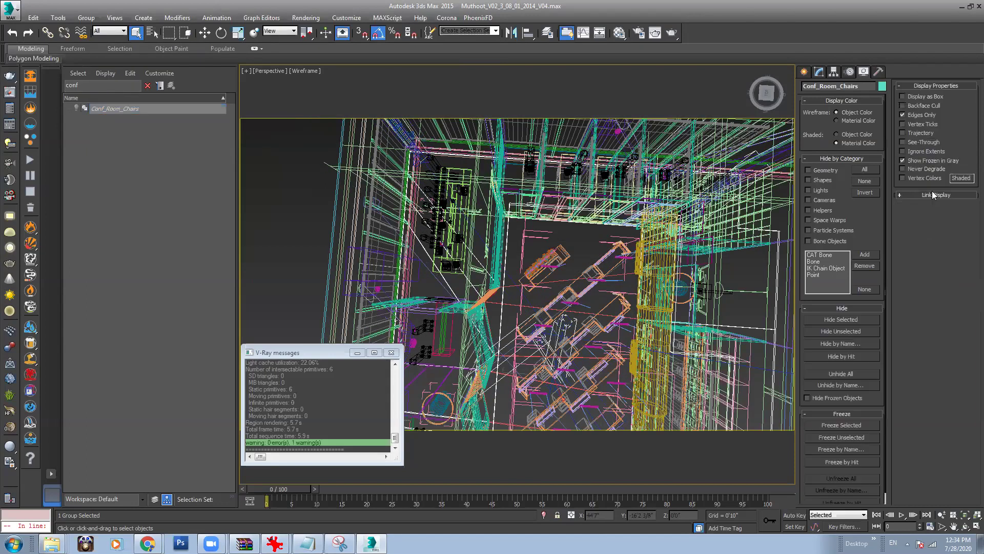
left_click(844, 385)
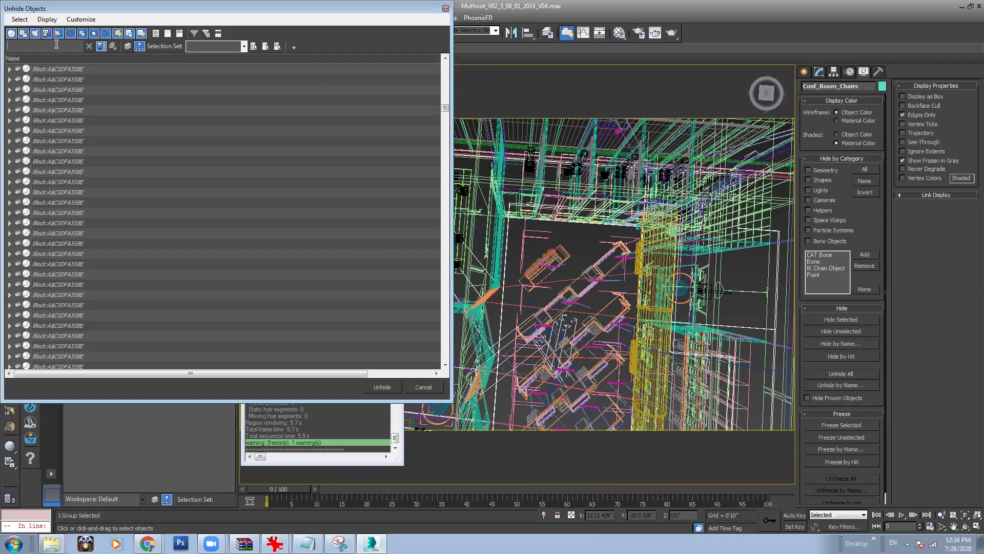
type("conf")
left_click(40, 70)
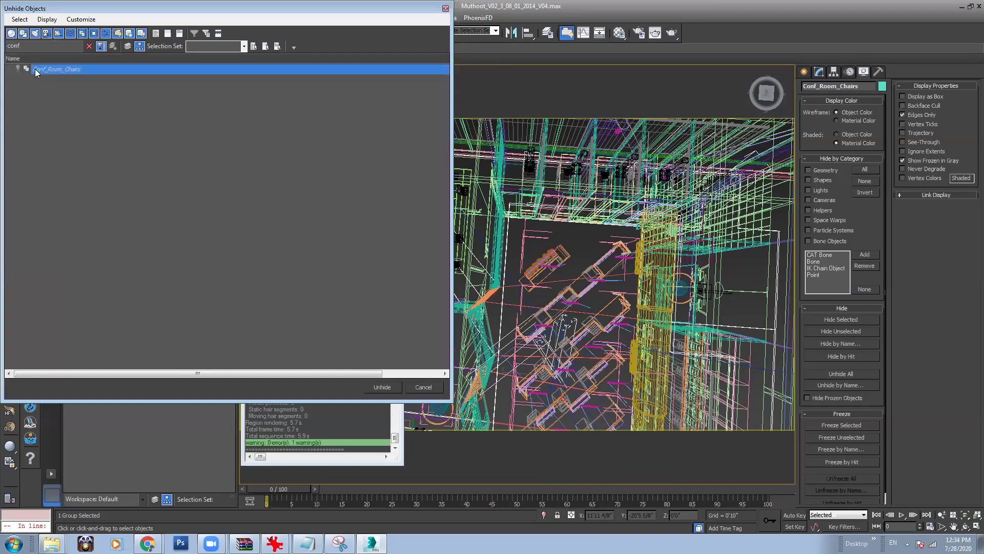
left_click(390, 387)
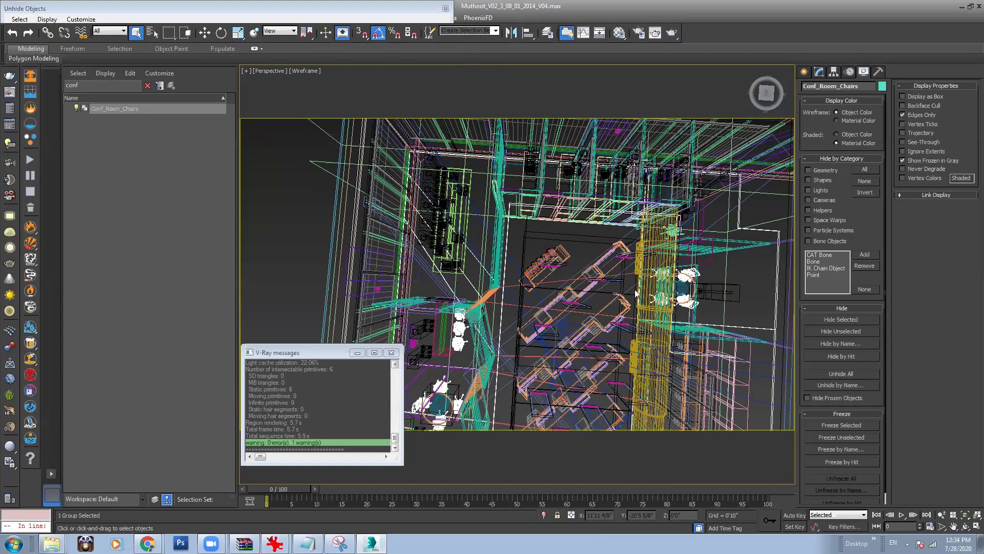
Step: Select the leftover Blue_Chair above the round table and attach it to the Conf_Room_Chairs group
key("z")
scroll(578, 299, "up", 2)
left_click(549, 183)
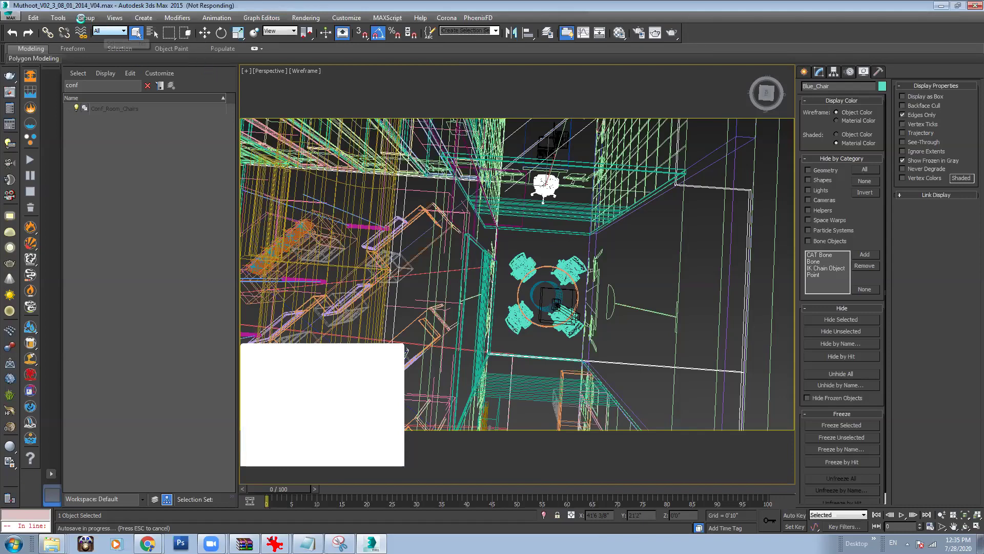
left_click(87, 17)
key("Right")
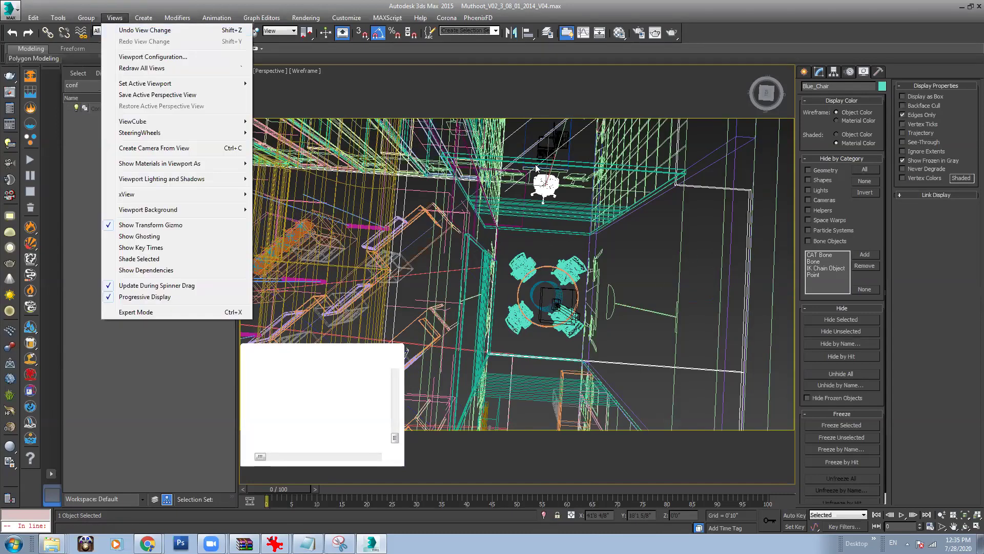
key("Left")
key("Left")
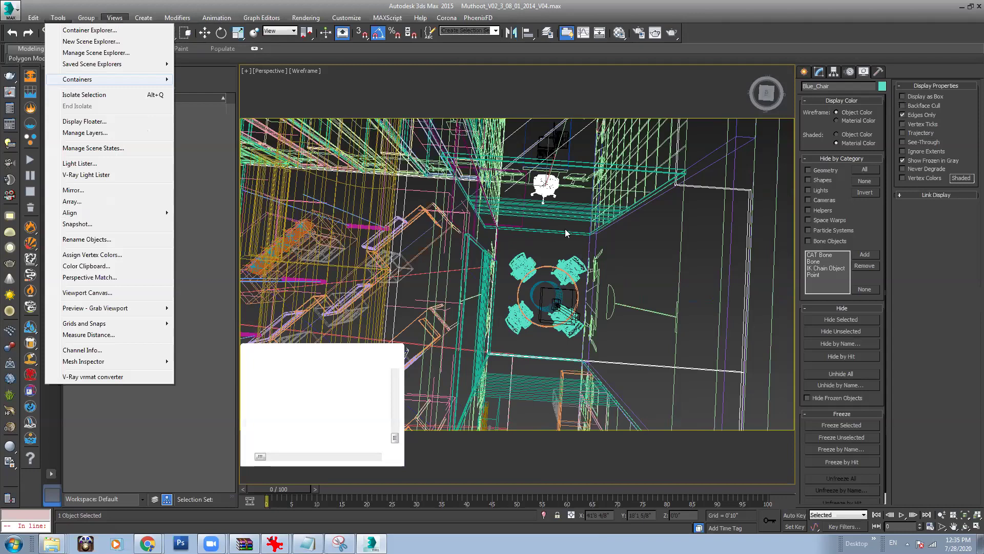
mouse_move(86, 18)
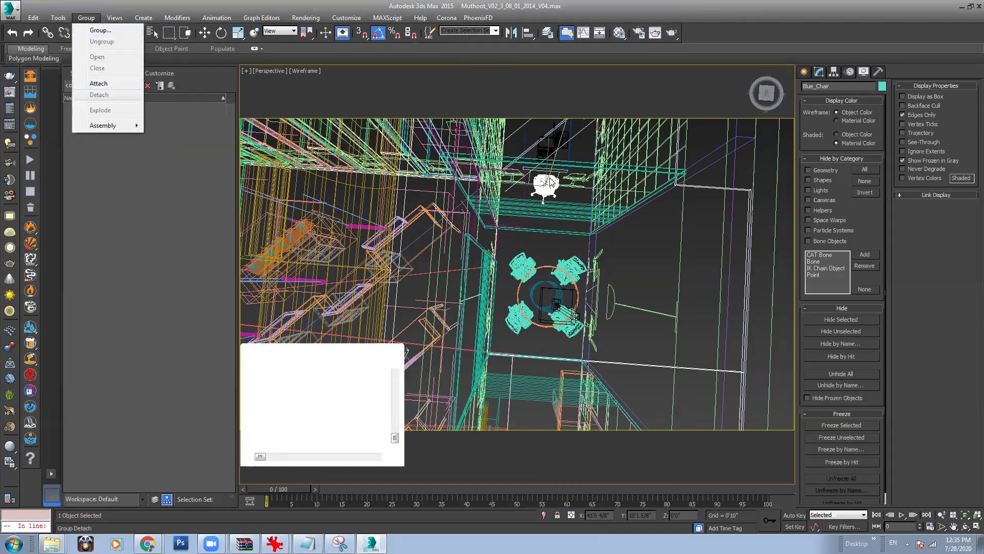
left_click(99, 84)
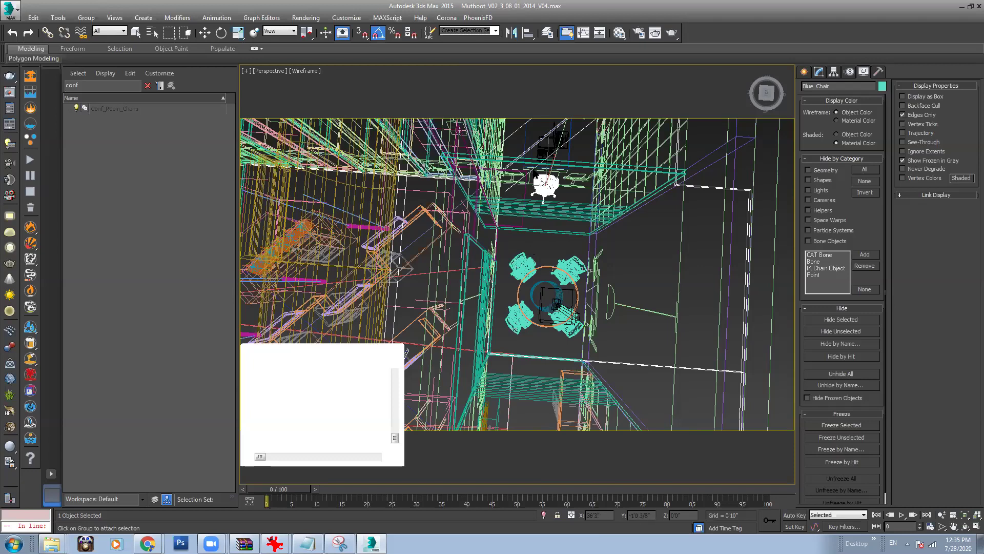
left_click(516, 264)
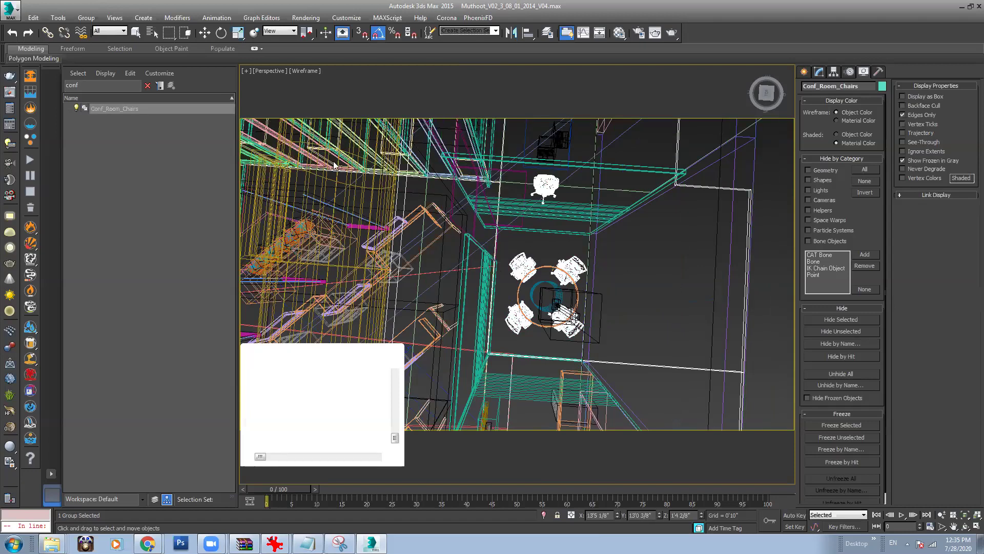
Step: Deselect and reselect the Conf_Room_Chairs group to check whether the attached chair belongs to it
key("w")
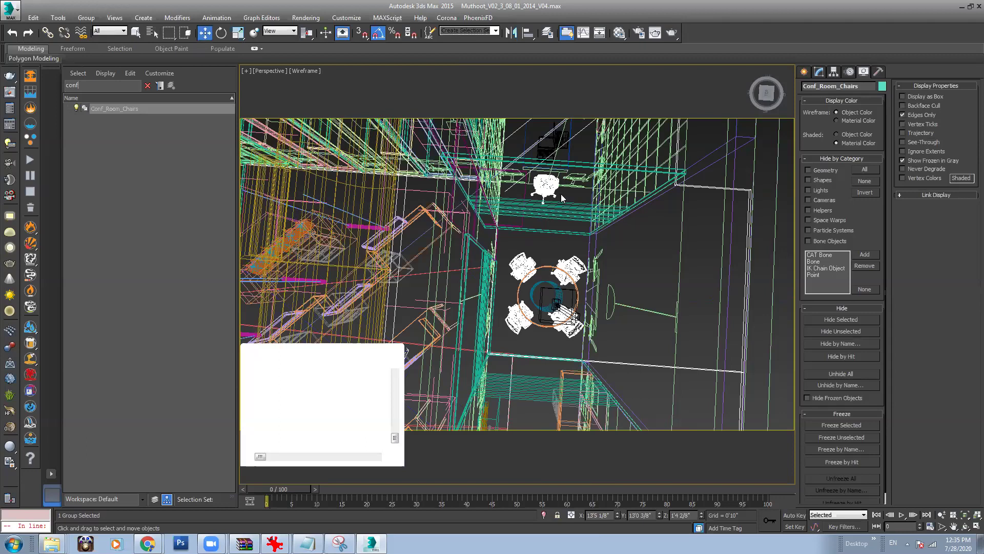
left_click(558, 250)
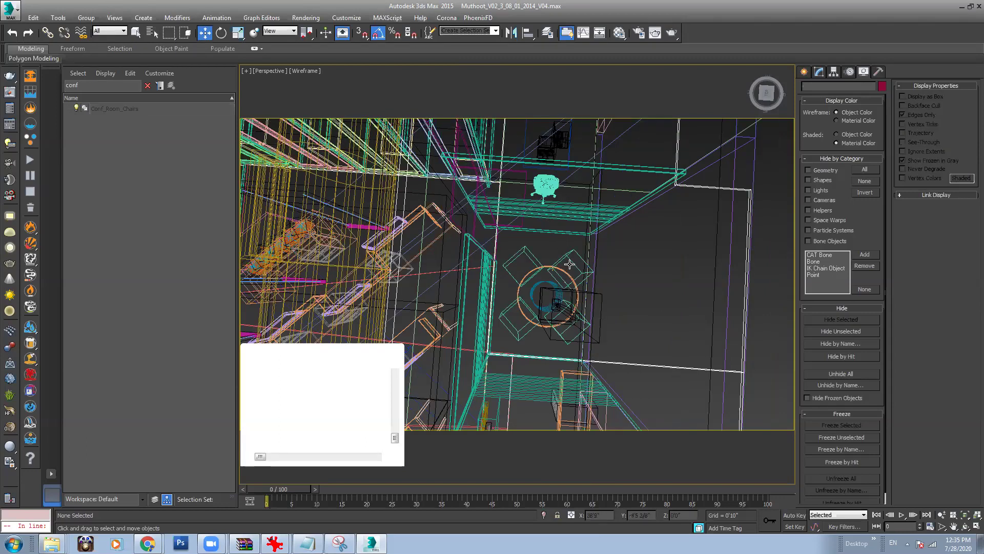
left_click(571, 258)
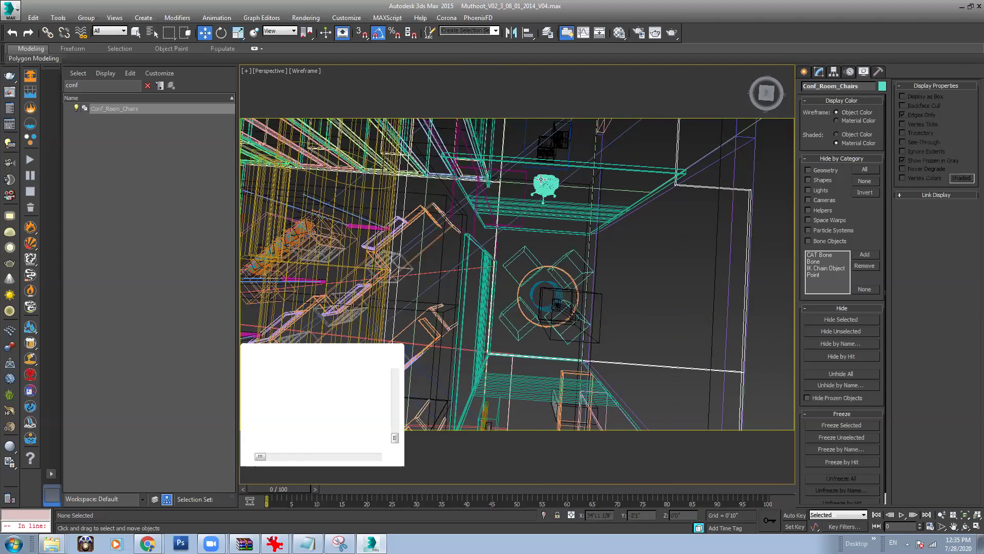
left_click(86, 17)
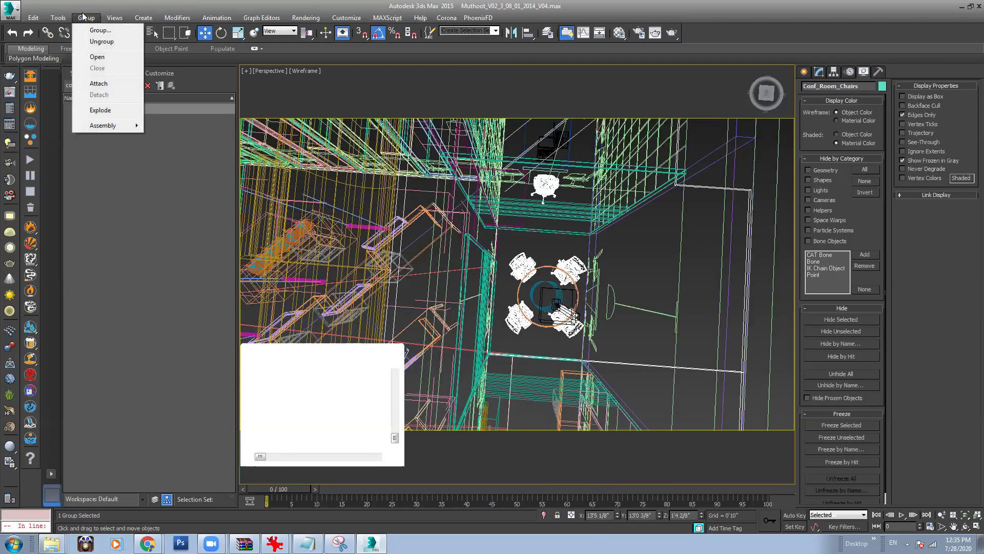
left_click(99, 84)
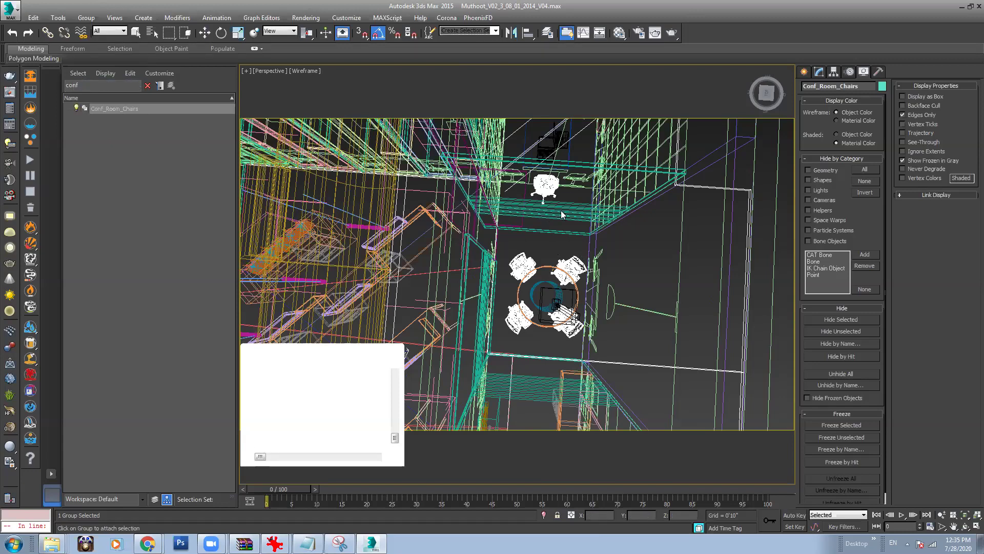
Step: Hide the selected Conf_Room_Chairs group
scroll(548, 218, "down", 5)
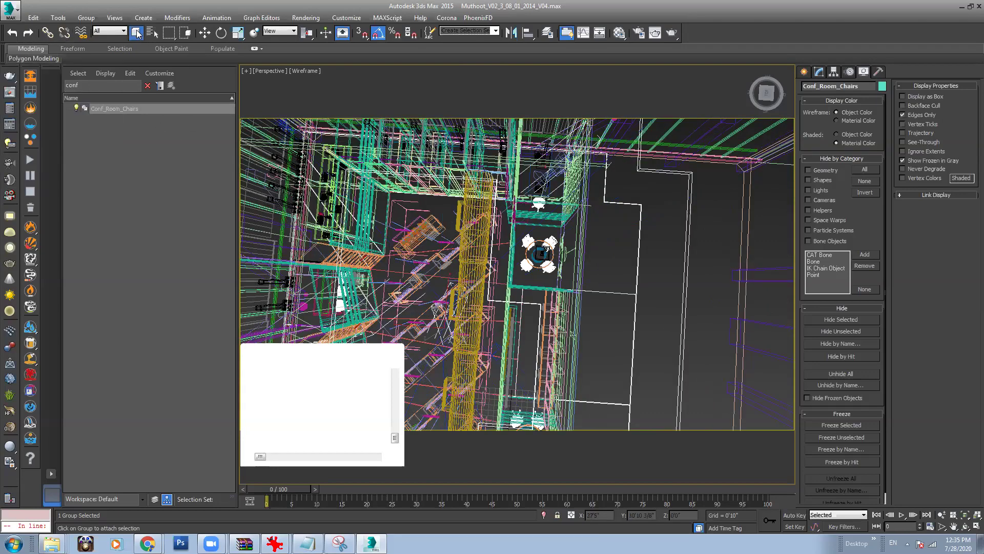
middle_click_drag(593, 257, 595, 258, "alt")
right_click(554, 222)
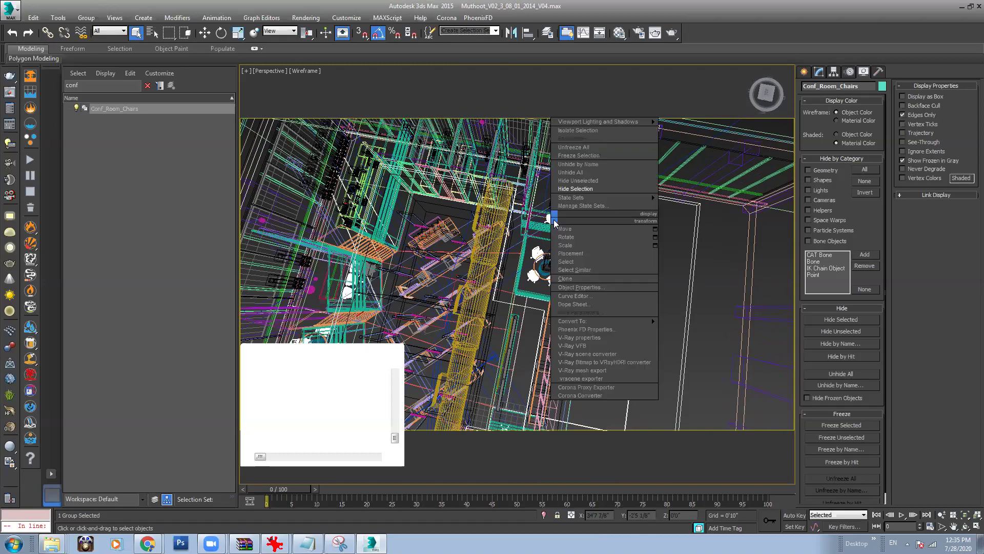
left_click(576, 188)
Step: Switch the perspective viewport from wireframe to shaded display while viewing the office model
scroll(603, 254, "down", 6)
scroll(603, 253, "up", 10)
middle_click_drag(545, 223, 507, 260, "alt")
scroll(557, 293, "down", 4)
middle_click_drag(556, 293, 580, 268, "alt")
scroll(580, 268, "up", 10)
key("F3")
middle_click_drag(454, 251, 619, 237, "alt")
Step: Select the large flat slab Box065 that covers the office and activate the Move tool
left_click(537, 227)
mouse_move(526, 202)
middle_mouse_down("alt")
mouse_move(461, 215)
mouse_move(503, 211)
mouse_move(504, 235)
middle_mouse_up("alt")
key("F3")
key("F3")
key("w")
left_click_drag(504, 226, 539, 178)
middle_click_drag(540, 178, 665, 238, "alt")
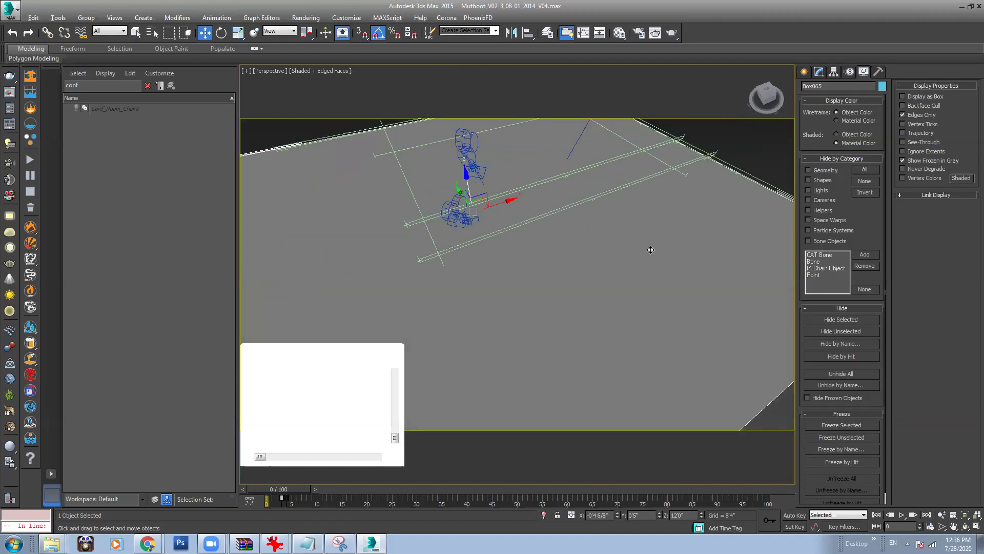
Step: Turn on See-Through for the Box065 slab in its object properties and view the office interior through it
scroll(661, 263, "up", 5)
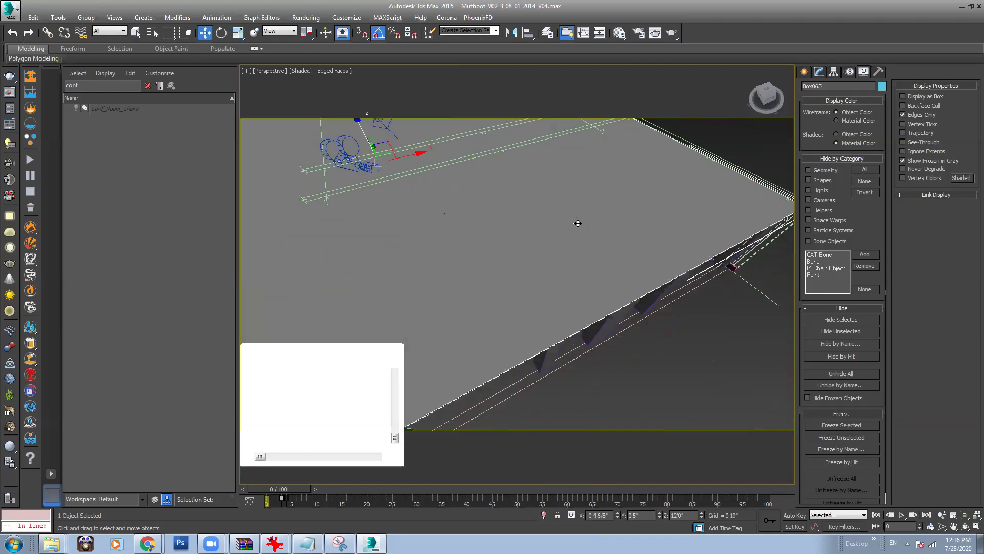
middle_click_drag(536, 267, 550, 225, "alt")
right_click(526, 217)
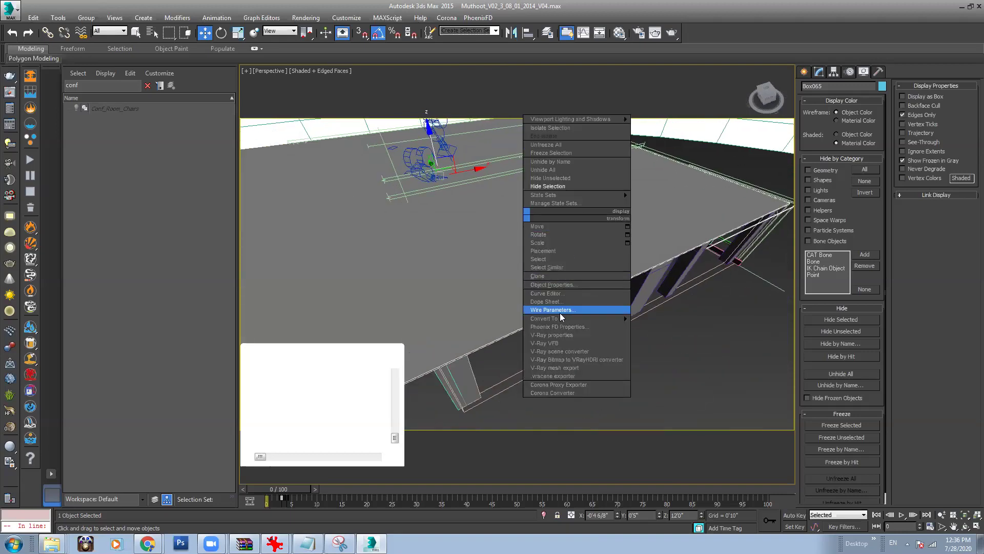
left_click(552, 285)
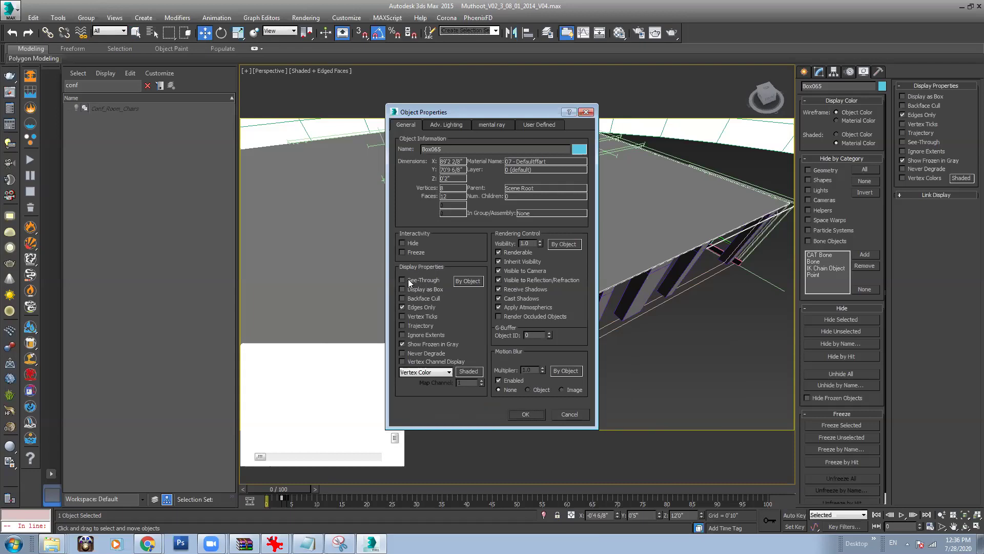
left_click(532, 414)
middle_click_drag(556, 298, 570, 259, "alt")
scroll(523, 147, "up", 5)
middle_click_drag(534, 209, 577, 237, "alt")
scroll(547, 297, "up", 3)
scroll(519, 293, "down", 3)
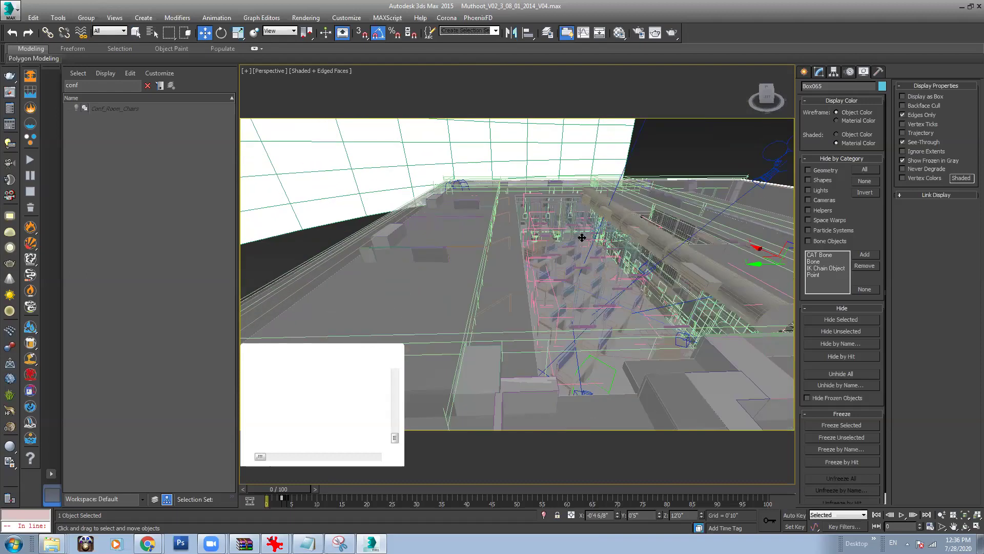
scroll(581, 238, "up", 5)
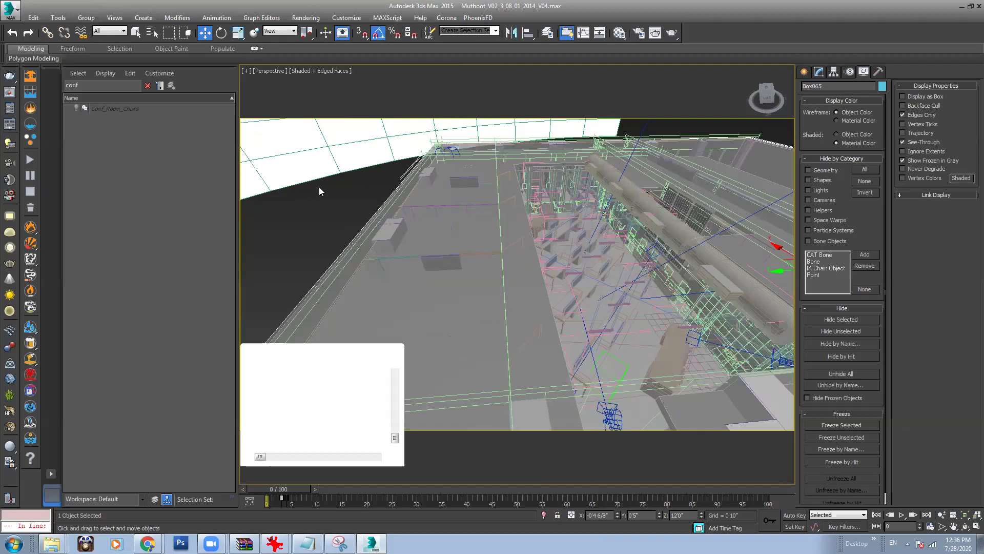
left_click(320, 218)
middle_click_drag(556, 231, 651, 256, "alt")
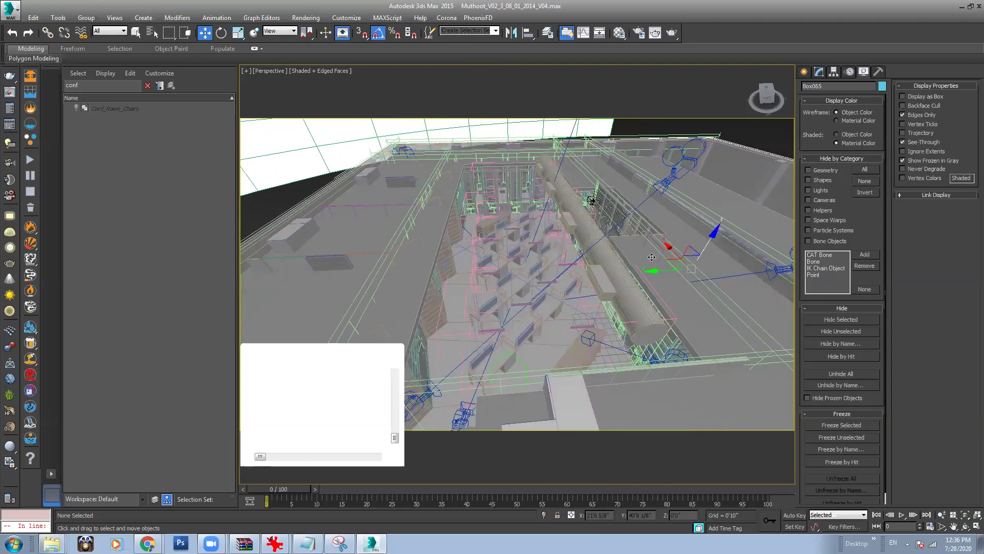
left_click_drag(652, 274, 474, 276)
key("ctrl+z")
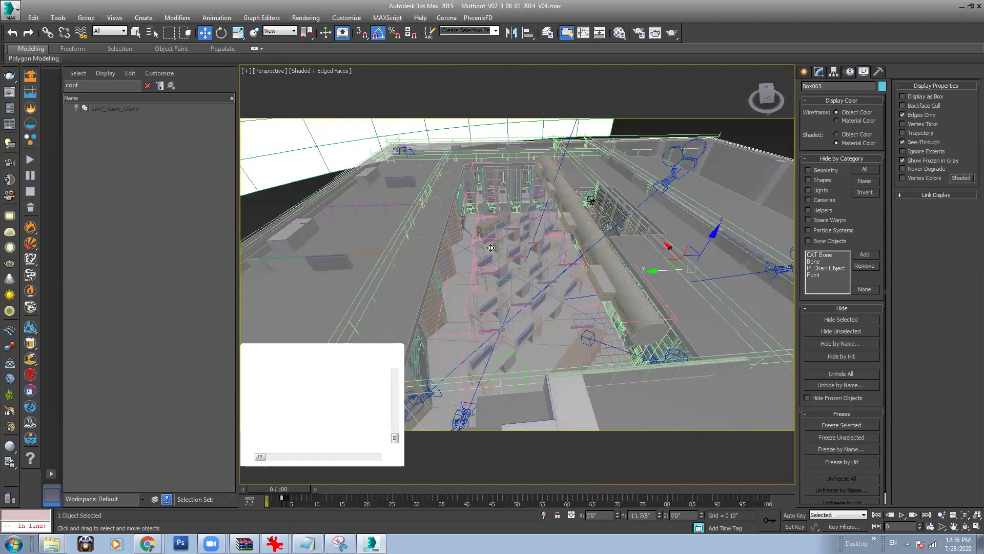
Step: Select Line015 with the viewport temporarily in wireframe, and return the viewport to shaded display
middle_click_drag(503, 234, 516, 238)
scroll(512, 200, "up", 4)
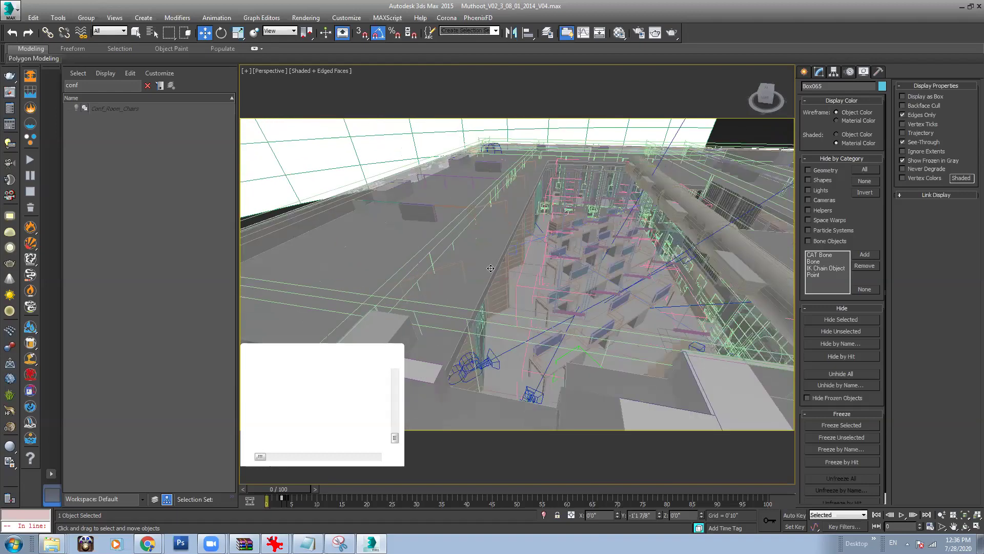
key("F3")
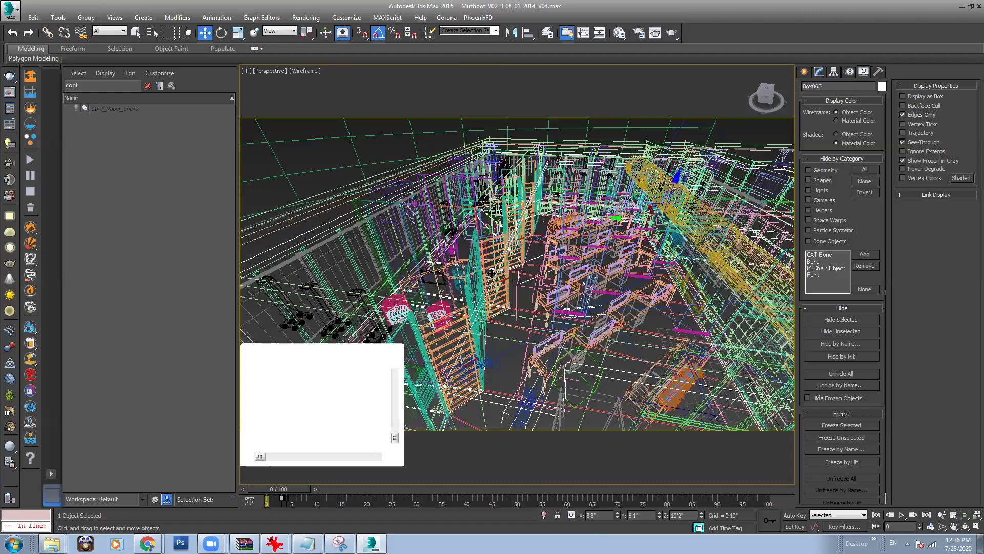
left_click(472, 298)
key("F3")
mouse_move(674, 185)
left_mouse_down()
mouse_move(697, 131)
mouse_move(687, 158)
mouse_move(524, 245)
left_mouse_up()
middle_click_drag(533, 251, 511, 223, "alt")
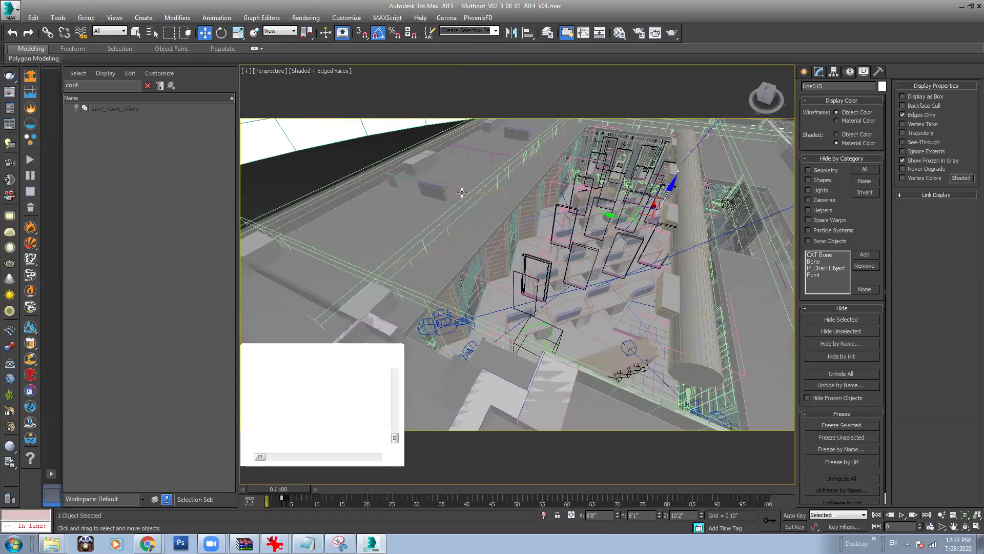
Step: Turn on See-Through for the selected Line015 in its object properties
right_click(510, 211)
left_click(552, 271)
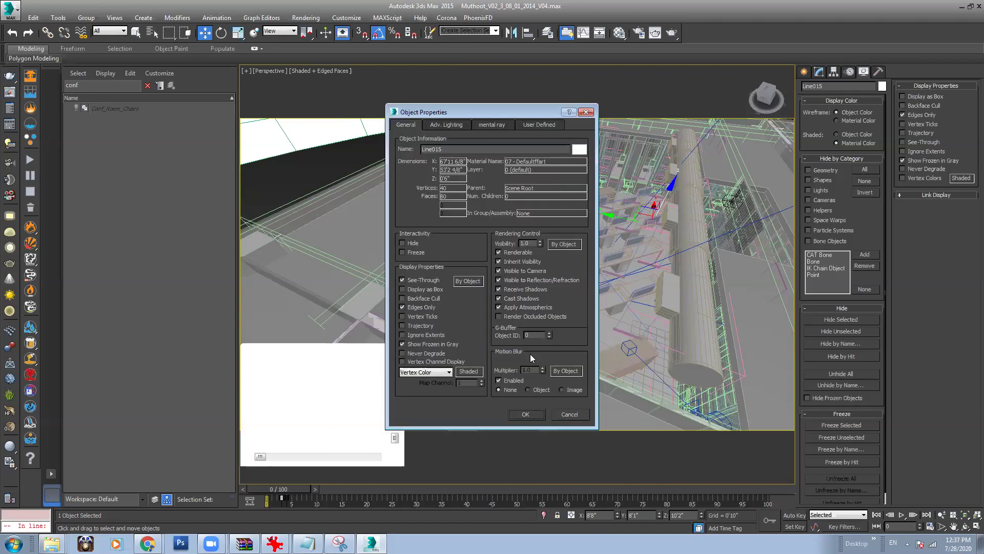
left_click(527, 413)
Step: Examine the office interior through the see-through objects, from the overhead view down to the workstation desks
middle_click_drag(563, 354, 287, 233, "alt")
scroll(591, 319, "down", 2)
scroll(592, 308, "up", 3)
scroll(596, 290, "down", 5)
scroll(553, 236, "up", 5)
scroll(553, 236, "down", 2)
middle_click_drag(533, 248, 542, 295, "alt")
scroll(512, 211, "up", 3)
scroll(541, 296, "up", 4)
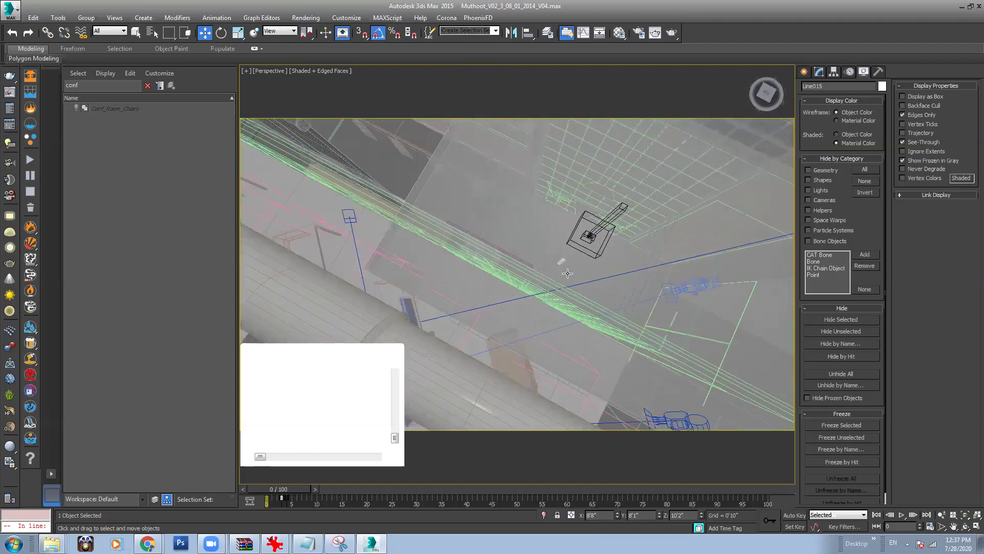
middle_click_drag(596, 247, 609, 221, "alt")
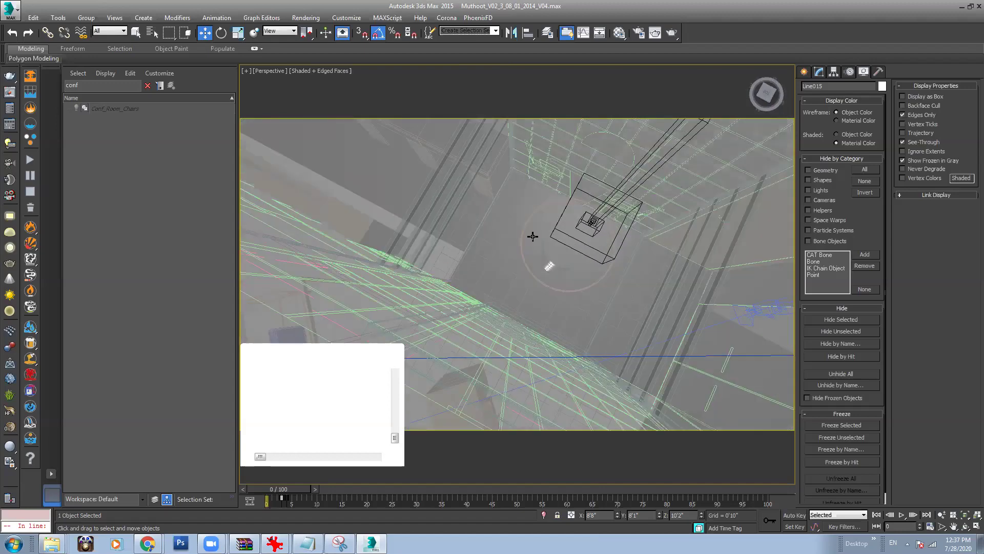
scroll(533, 236, "down", 8)
middle_click_drag(540, 216, 511, 205, "alt")
scroll(511, 206, "down", 6)
scroll(499, 226, "up", 8)
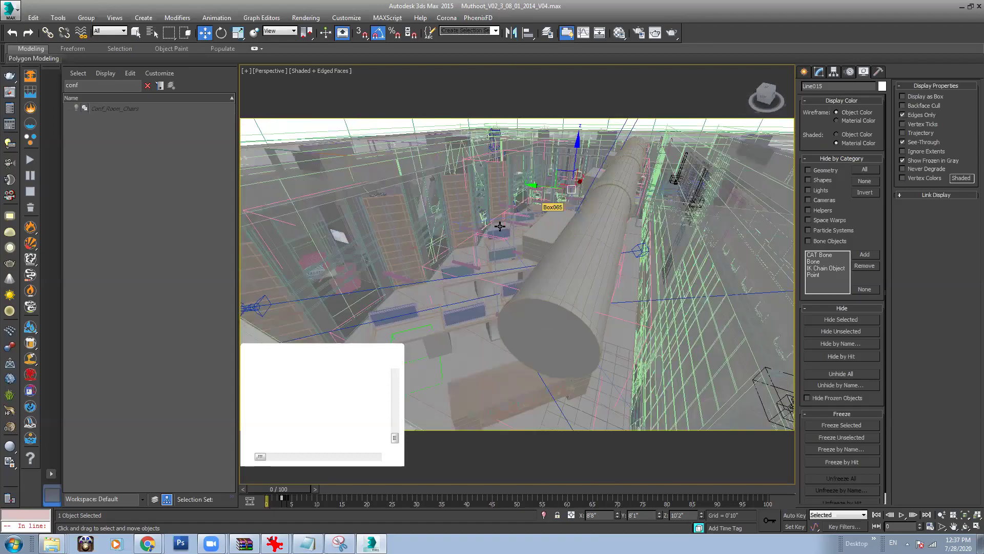
scroll(500, 226, "up", 10)
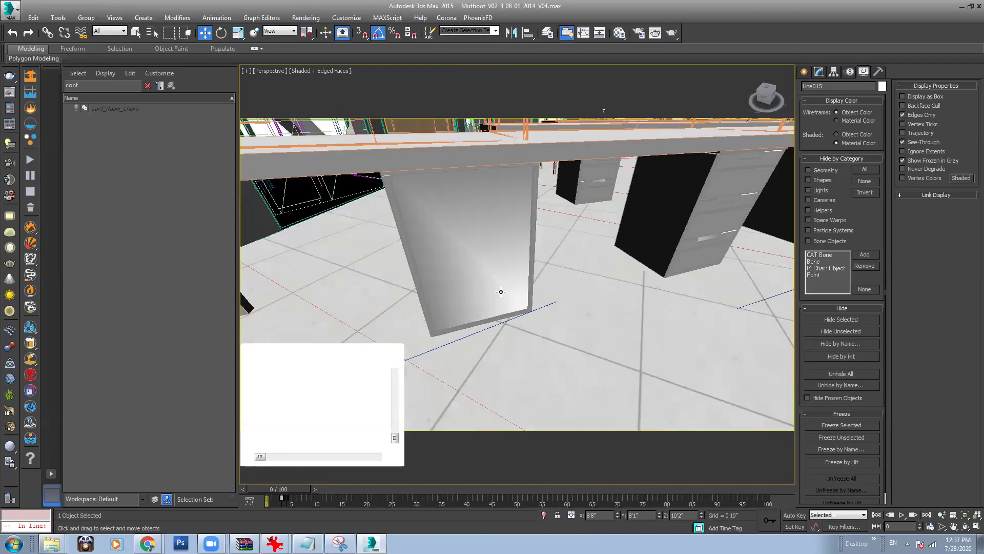
scroll(501, 291, "down", 6)
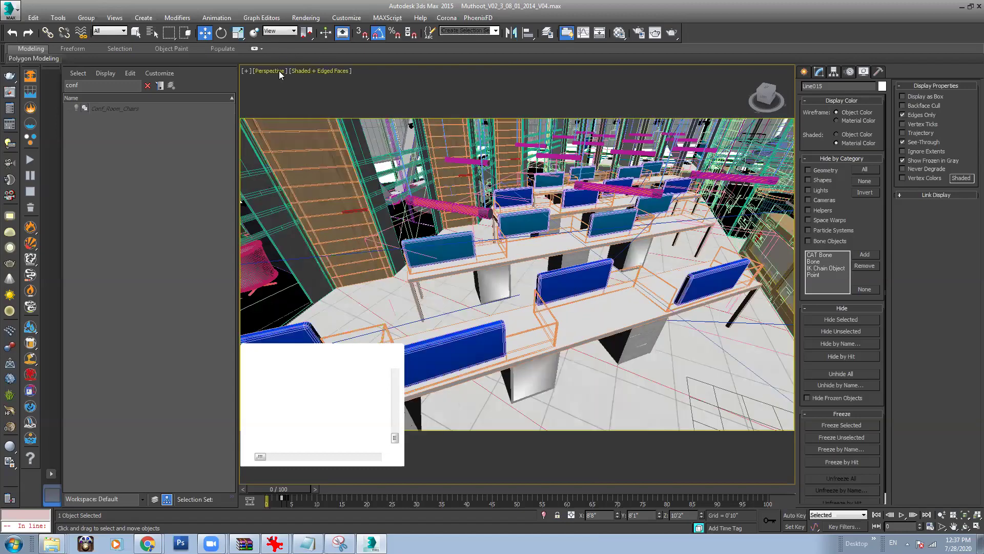
Step: Select the wooden door panels, Line002, and view them together with the workstations from inside the office
scroll(533, 277, "down", 8)
middle_click_drag(535, 246, 686, 297, "alt")
scroll(517, 257, "up", 2)
middle_click_drag(507, 246, 357, 249)
middle_click_drag(535, 290, 536, 209, "alt")
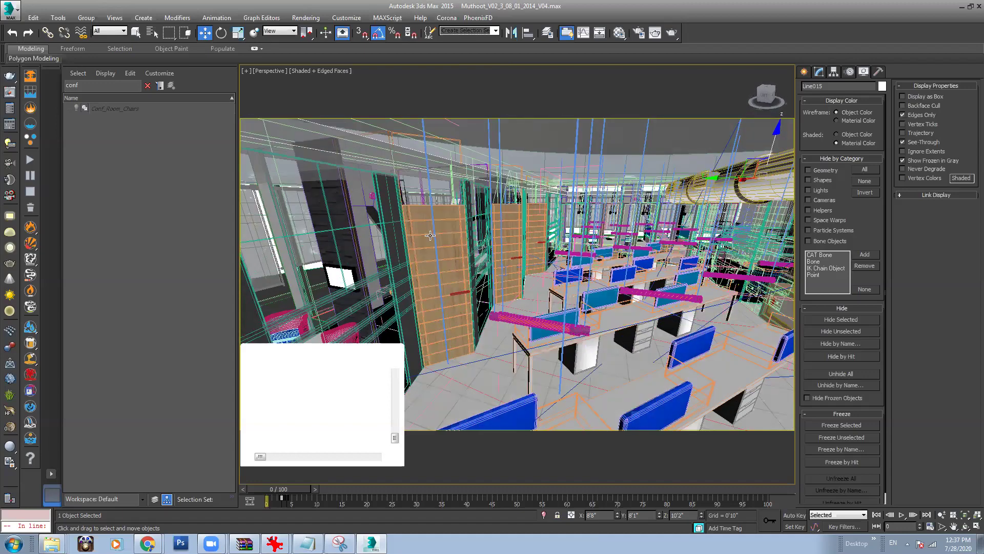
key("alt+x")
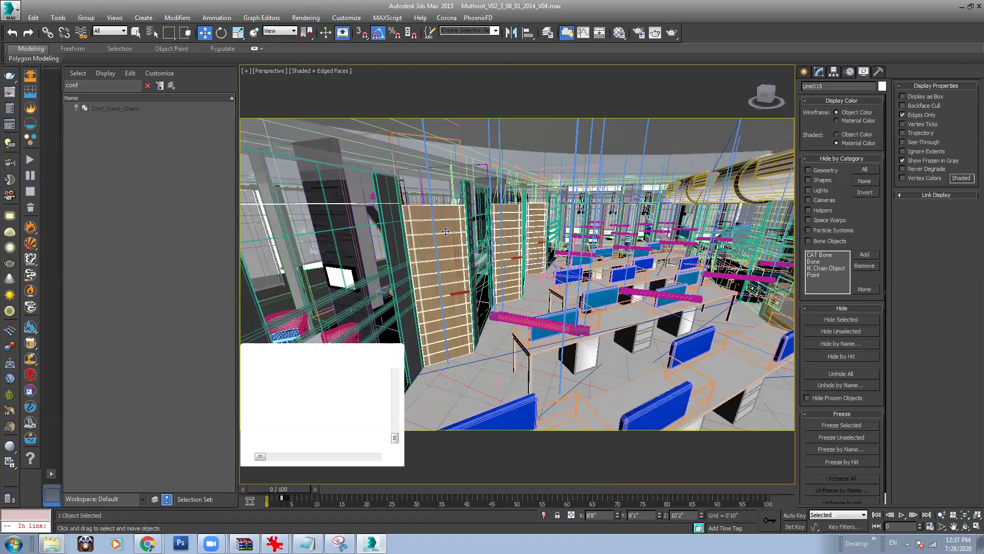
left_click(503, 233)
middle_click_drag(503, 232, 529, 231, "alt")
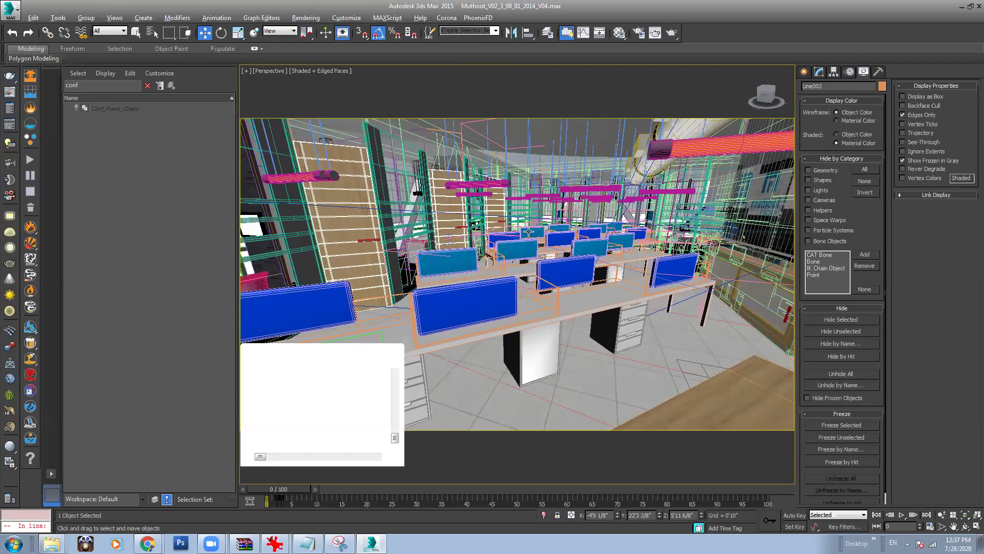
scroll(541, 235, "up", 2)
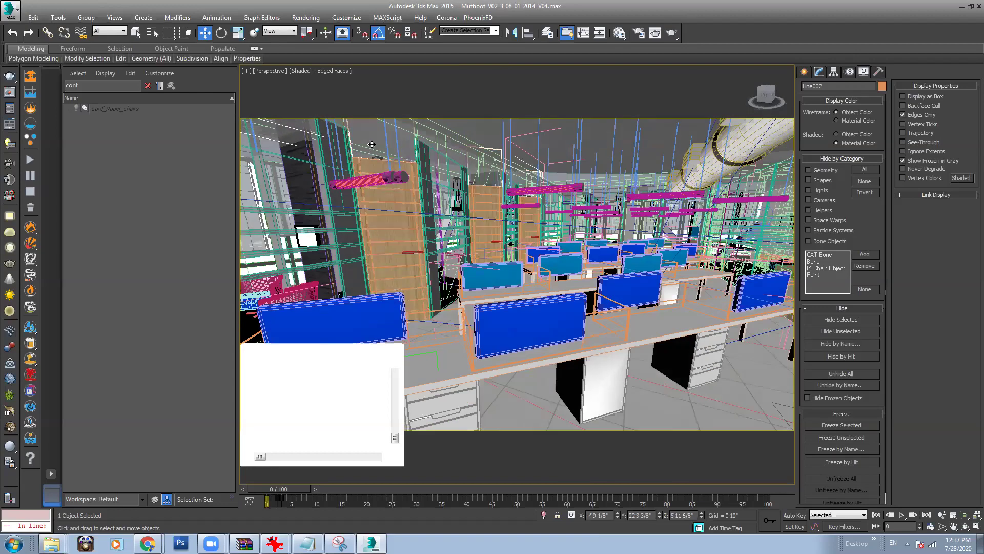
Step: Select the hanging light group Staff_Light037 and examine the lights and workstations around it
middle_click_drag(560, 193, 558, 199)
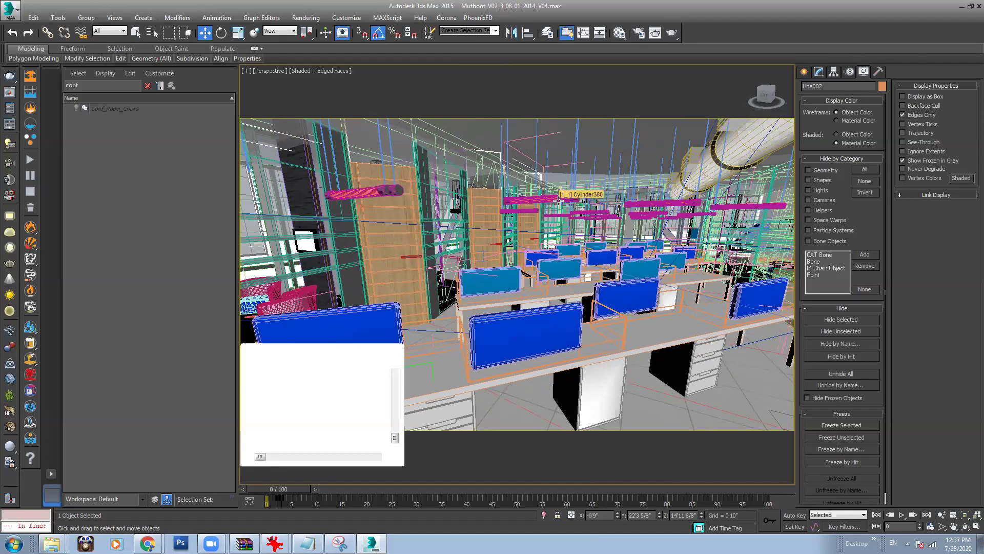
left_click(585, 229)
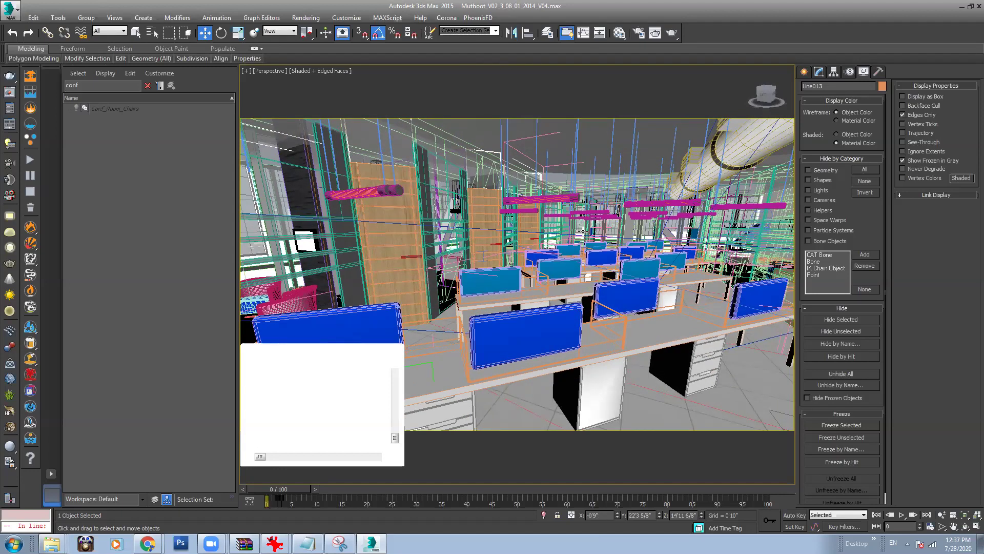
middle_click_drag(496, 201, 513, 215)
left_click(475, 202)
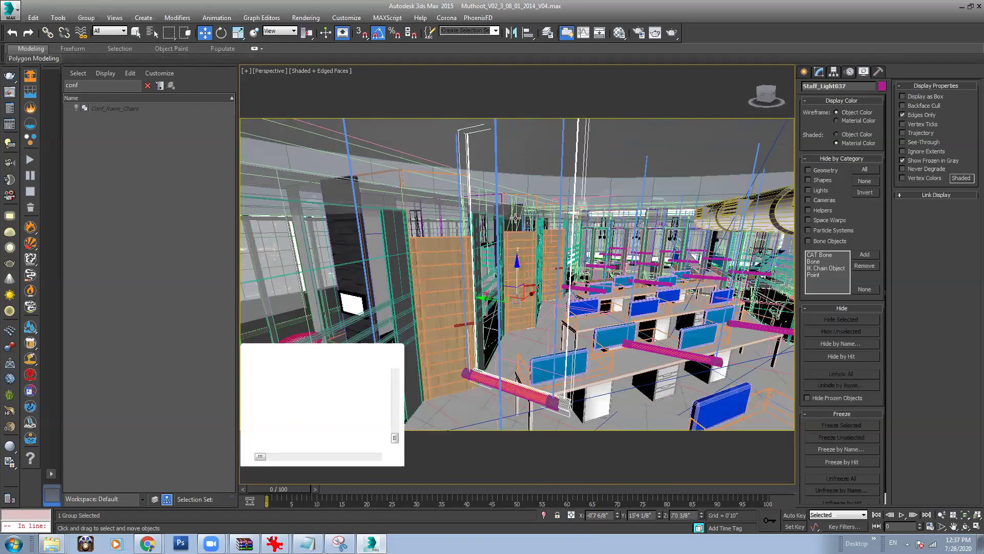
scroll(518, 220, "up", 2)
scroll(518, 220, "up", 5)
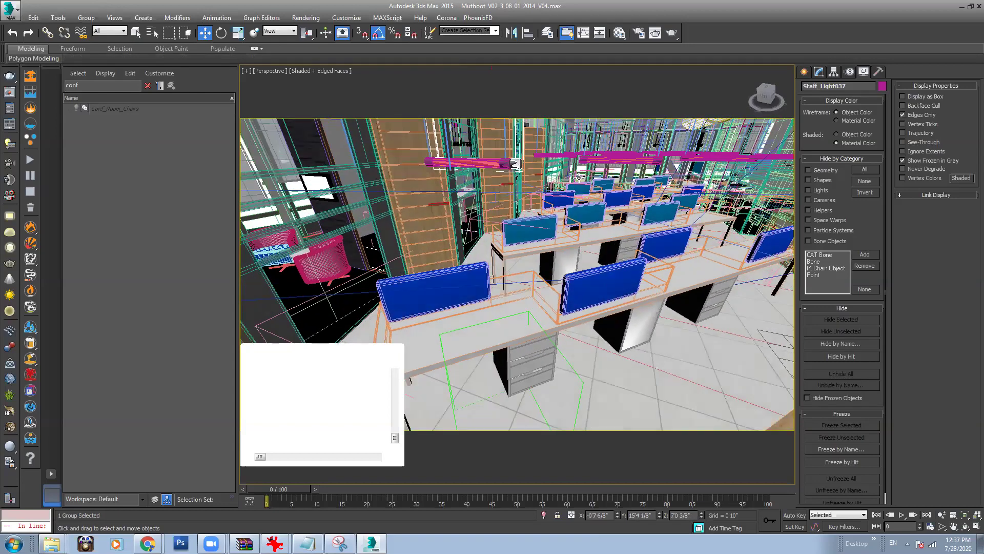
scroll(641, 234, "down", 8)
scroll(629, 235, "up", 6)
scroll(616, 248, "up", 6)
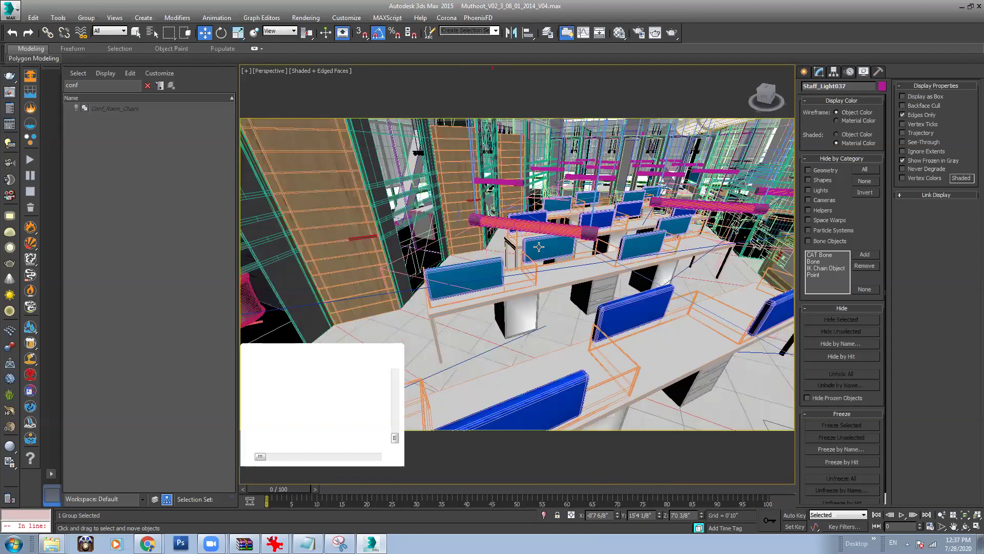
middle_click_drag(556, 253, 558, 253)
key("Delete")
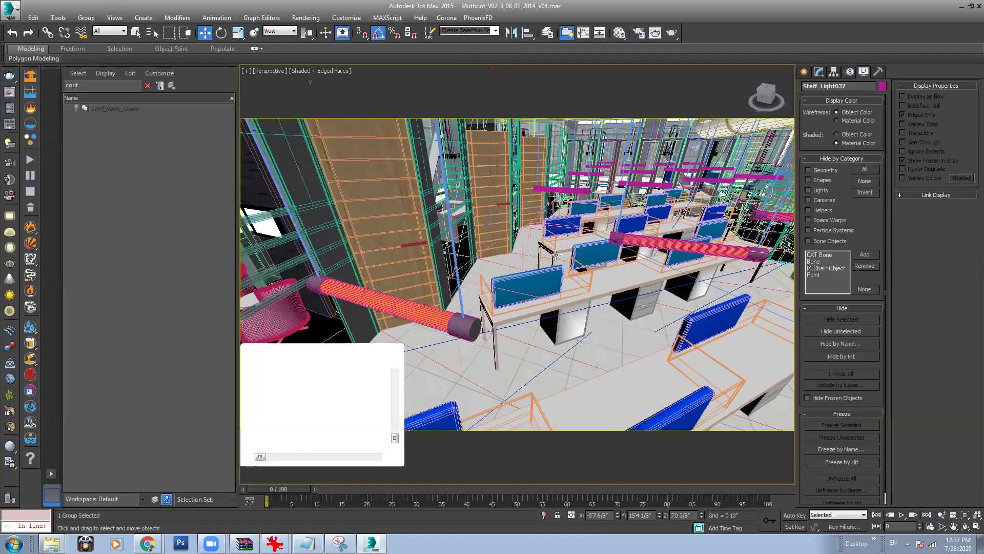
Step: Reselect the wooden door panels, Line002, and open the Material Editor placed clear of them
left_click(391, 223)
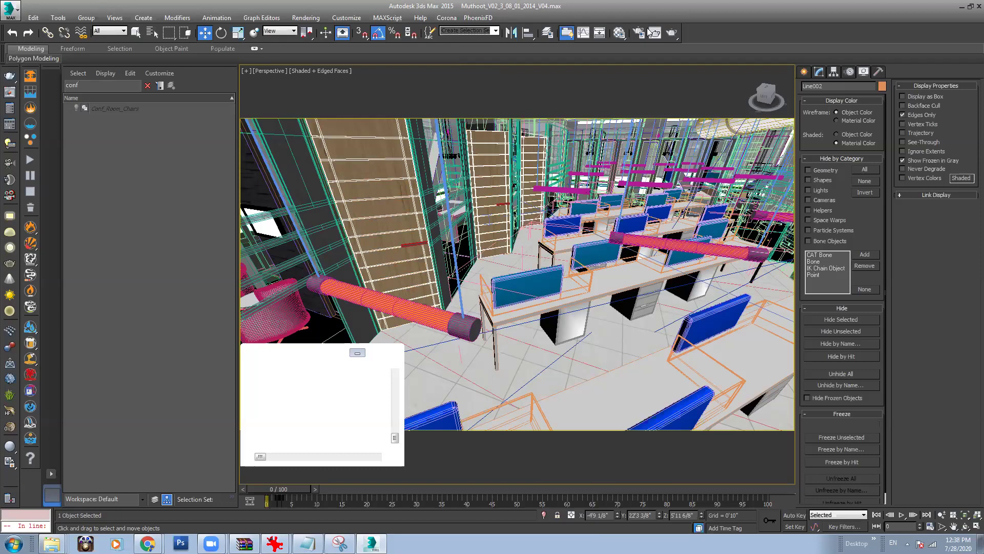
left_click(619, 33)
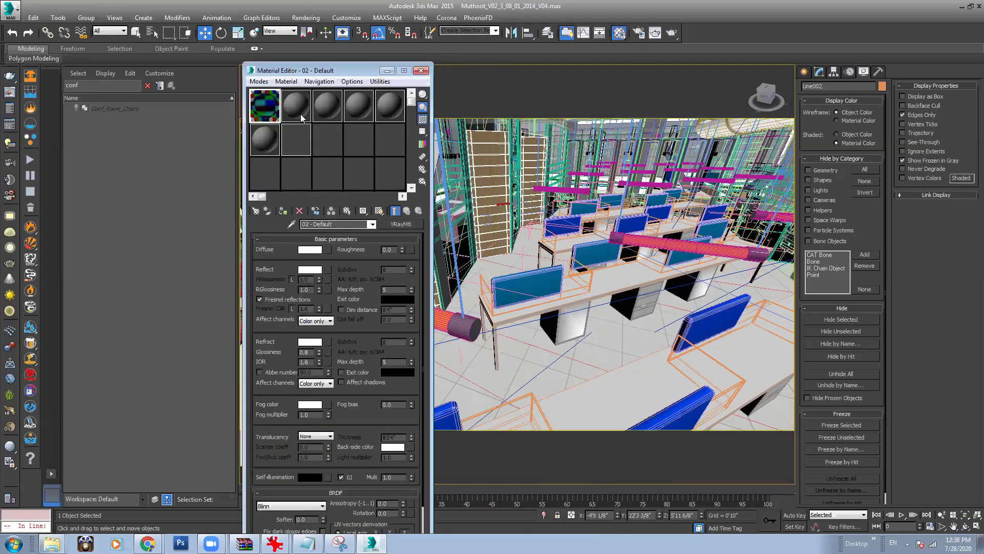
left_click_drag(360, 77, 674, 103)
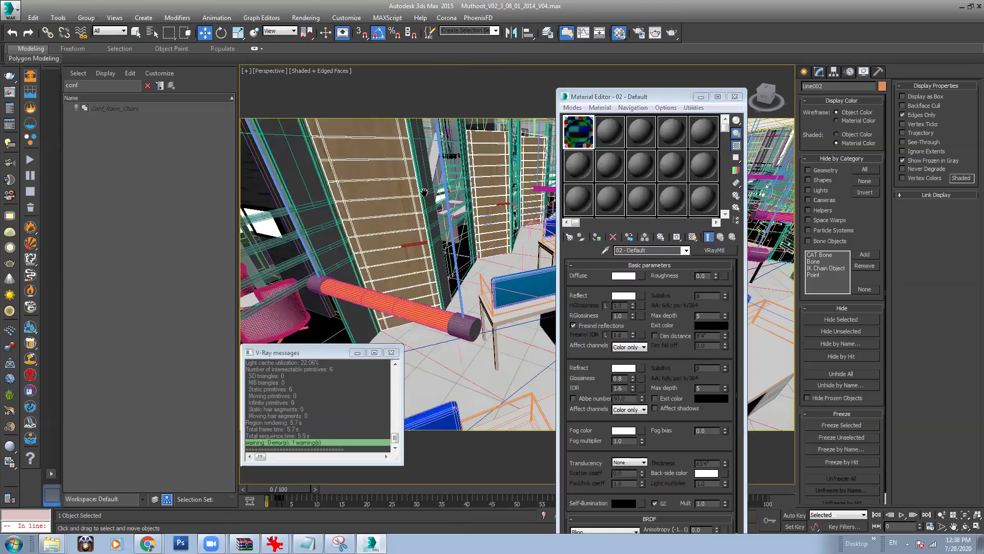
middle_click_drag(509, 219, 407, 219, "alt")
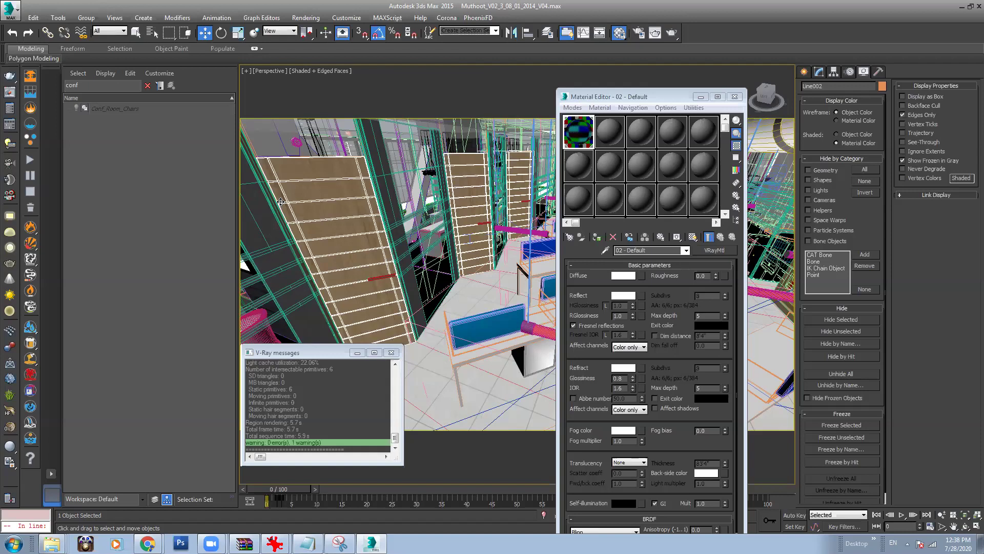
Step: Pick the wooden door panels' material, Material #102, from the scene into the second sample slot
left_click(624, 146)
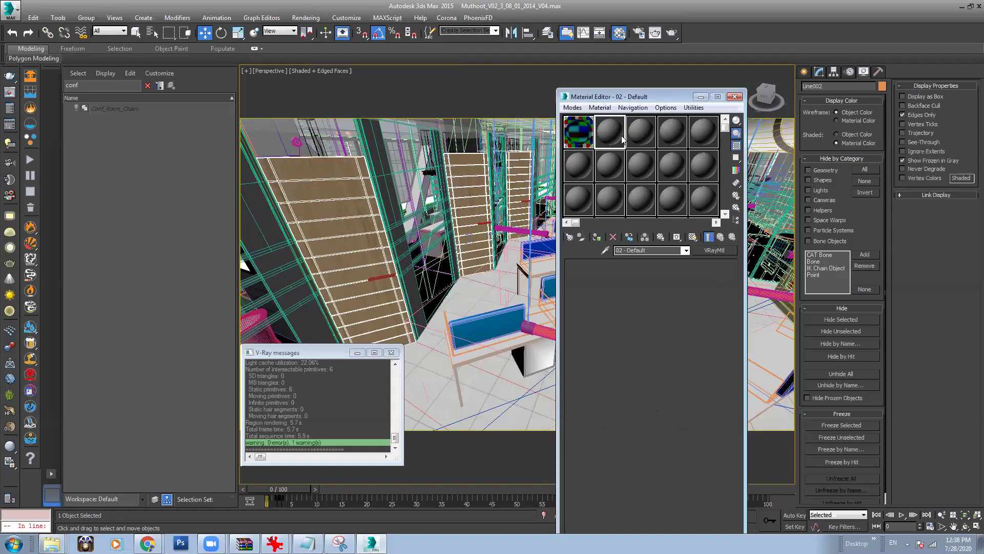
left_click(605, 250)
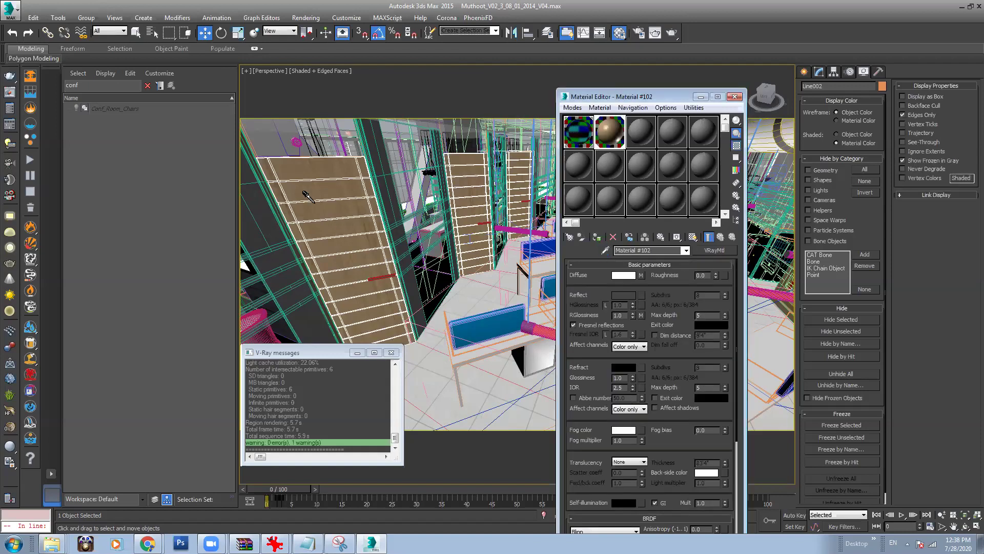
left_click(409, 241)
middle_click_drag(409, 241, 395, 283, "alt")
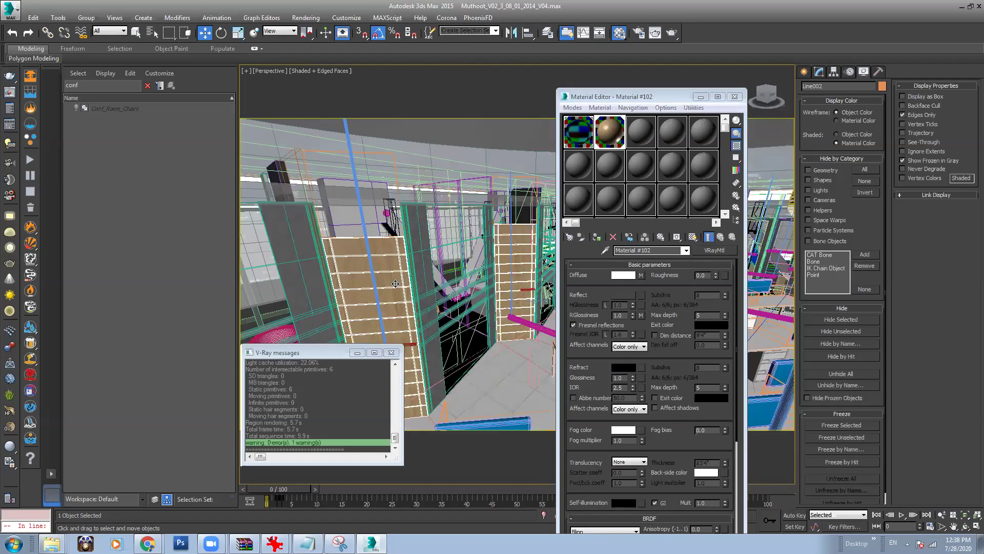
middle_click_drag(336, 237, 573, 242, "alt")
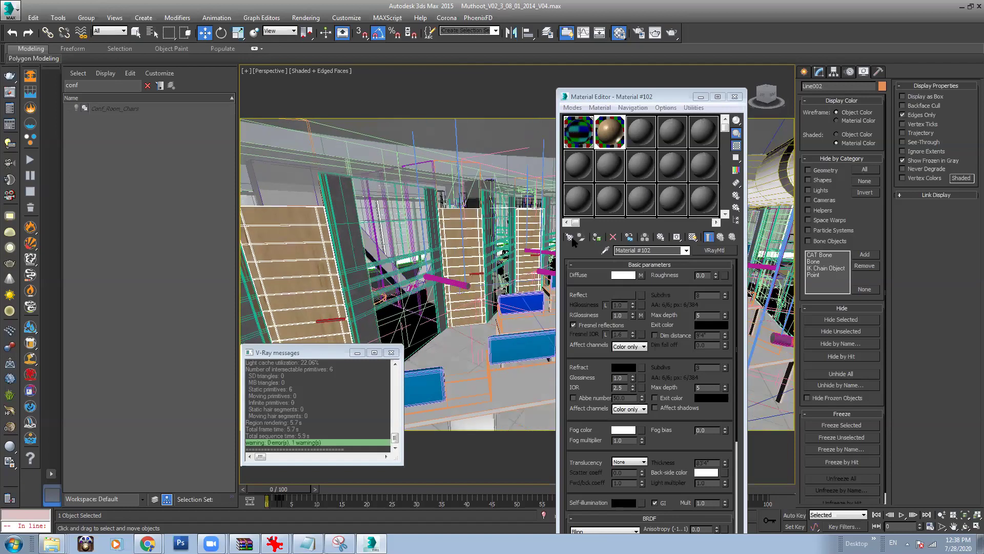
Step: Select all scene objects that use Material #102 through the material's select-by-material list
right_click(606, 132)
left_click(649, 198)
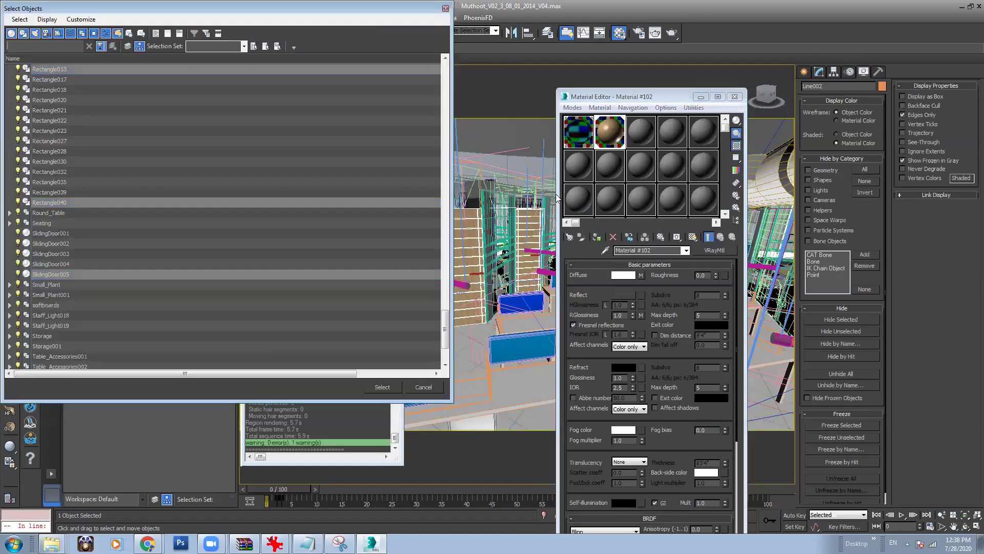
left_click(383, 388)
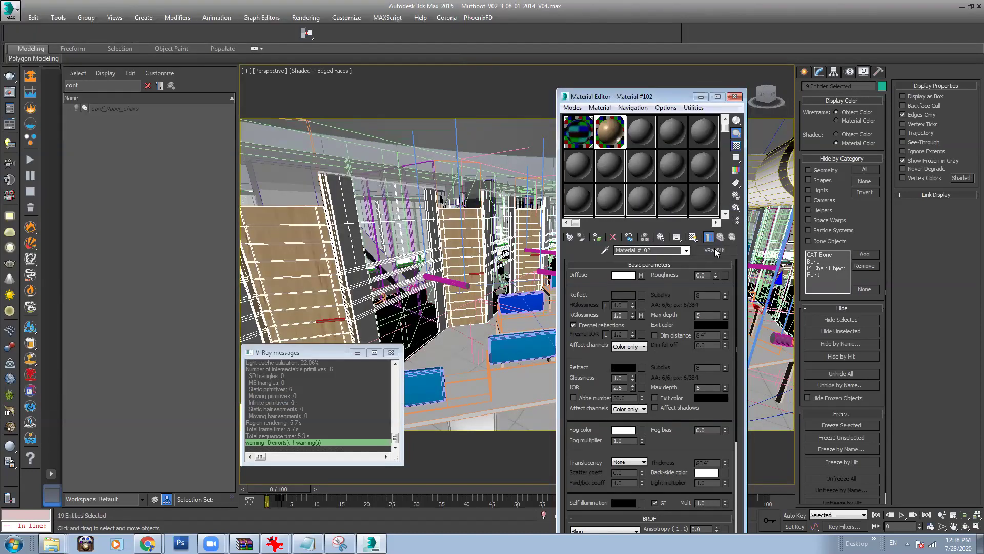
Step: Make the empty third sample slot active and isolate the selected objects that use Material #102
left_click(603, 171)
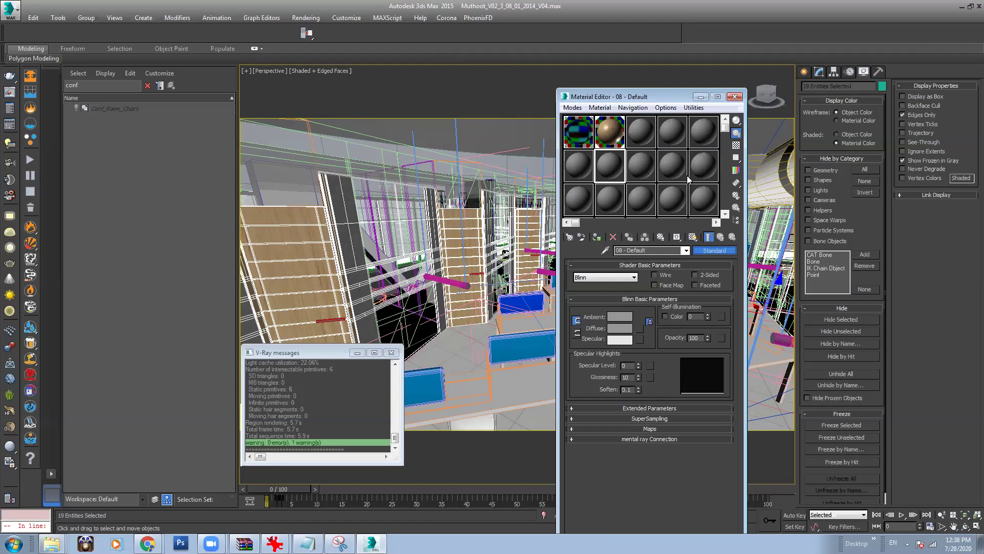
left_click(464, 76)
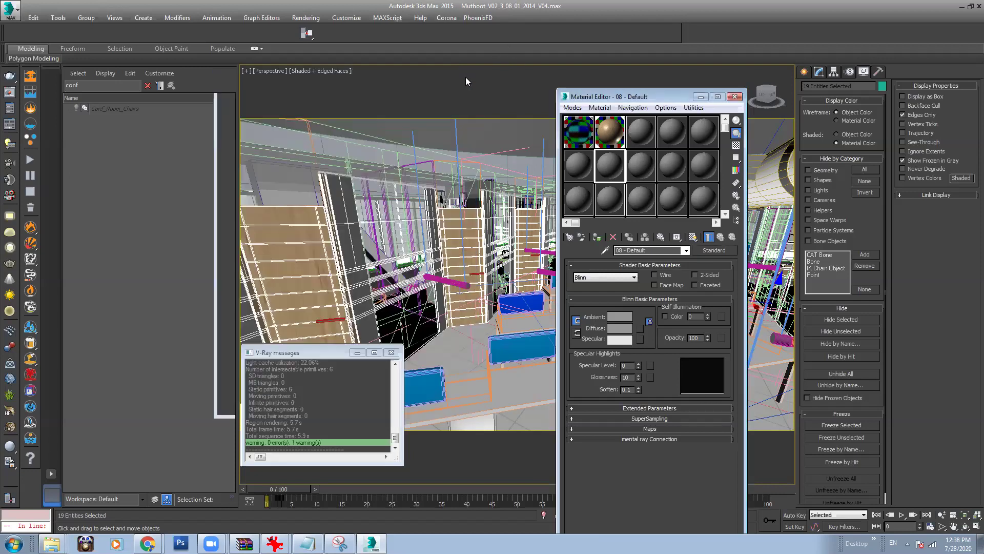
left_click(637, 137)
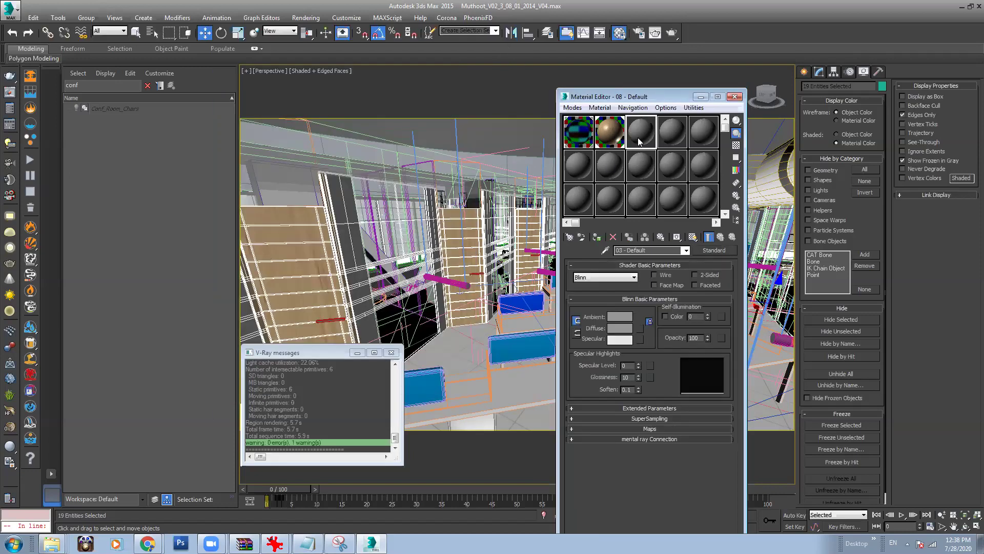
middle_click_drag(446, 213, 419, 224)
scroll(473, 236, "up", 4)
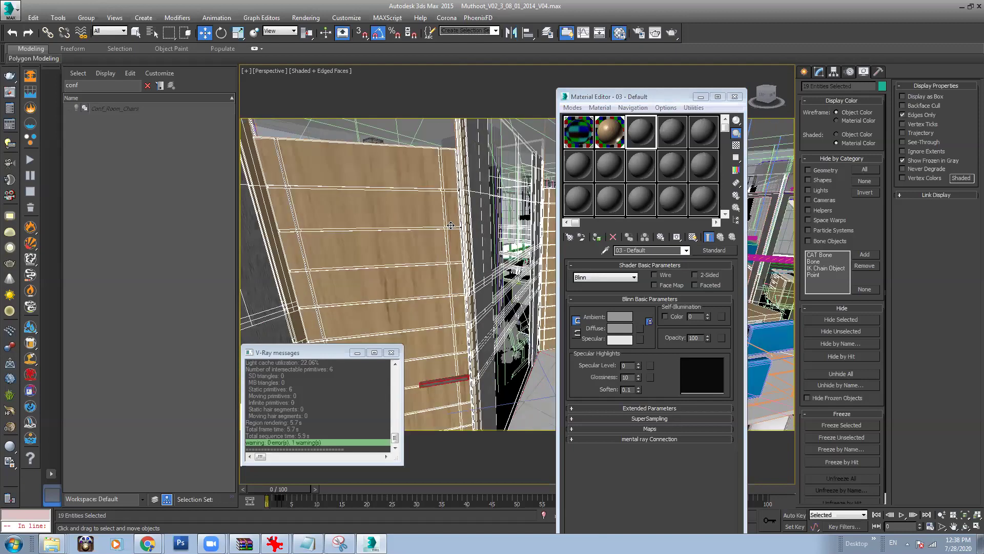
scroll(498, 237, "up", 1)
scroll(499, 236, "down", 3)
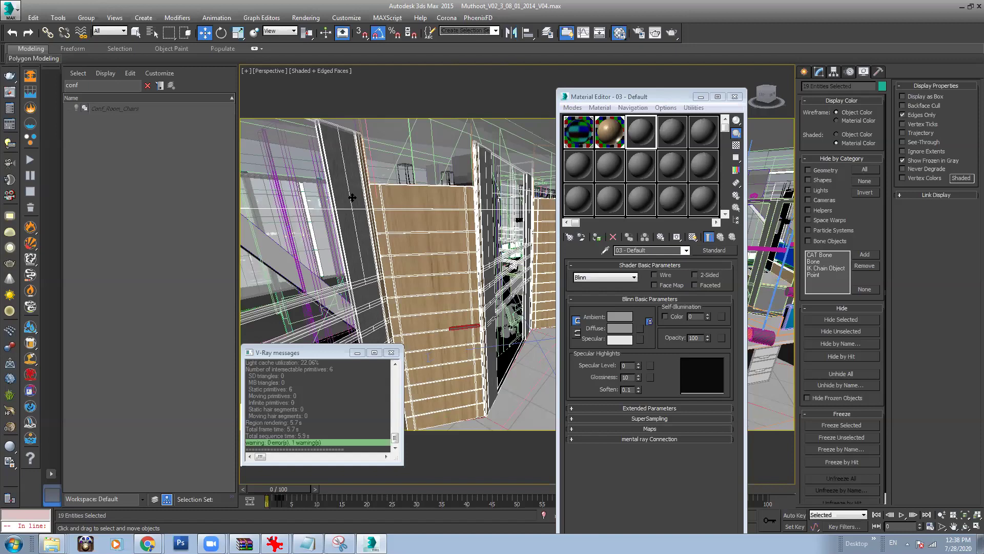
mouse_move(426, 229)
middle_mouse_down()
mouse_move(410, 225)
mouse_move(431, 220)
middle_mouse_up()
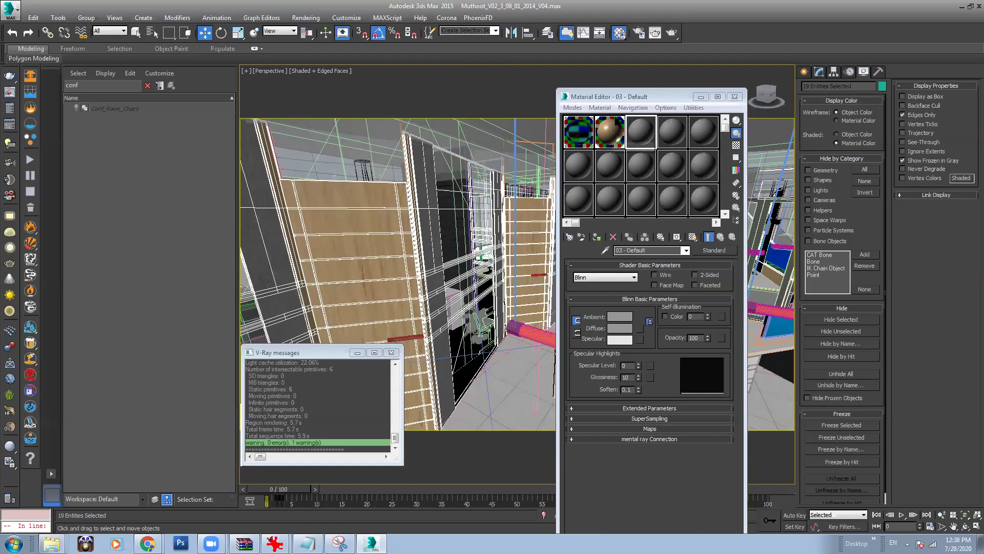
scroll(365, 230, "down", 8)
scroll(422, 253, "up", 3)
scroll(421, 254, "up", 8)
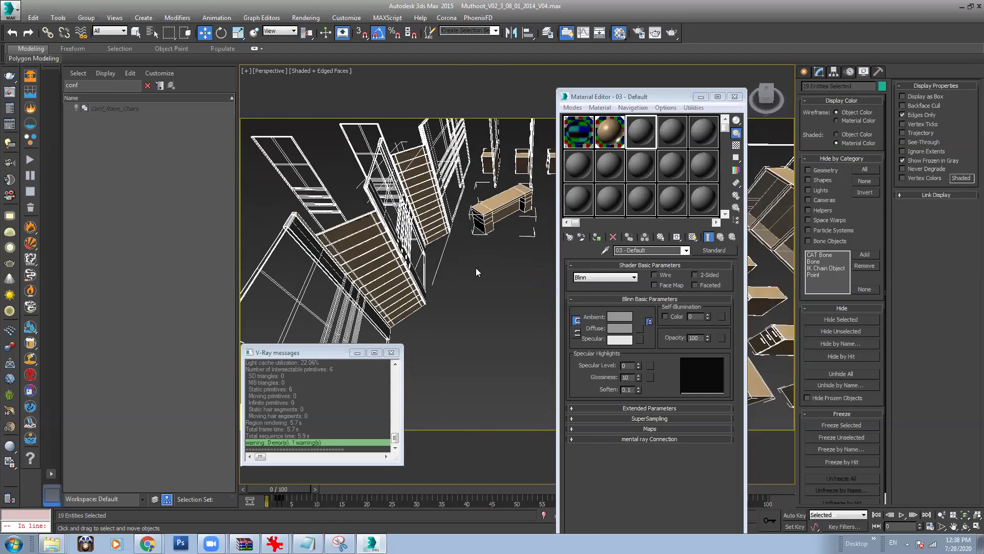
Step: Hide the partition framework Rectangle013 so that only the wooden furniture and door panels stay in the isolated view
middle_click_drag(420, 255, 320, 311)
middle_click_drag(320, 310, 321, 249, "alt")
left_click(460, 177)
left_click(435, 181)
scroll(438, 216, "down", 5)
scroll(419, 237, "up", 5)
middle_click_drag(420, 236, 454, 229, "alt")
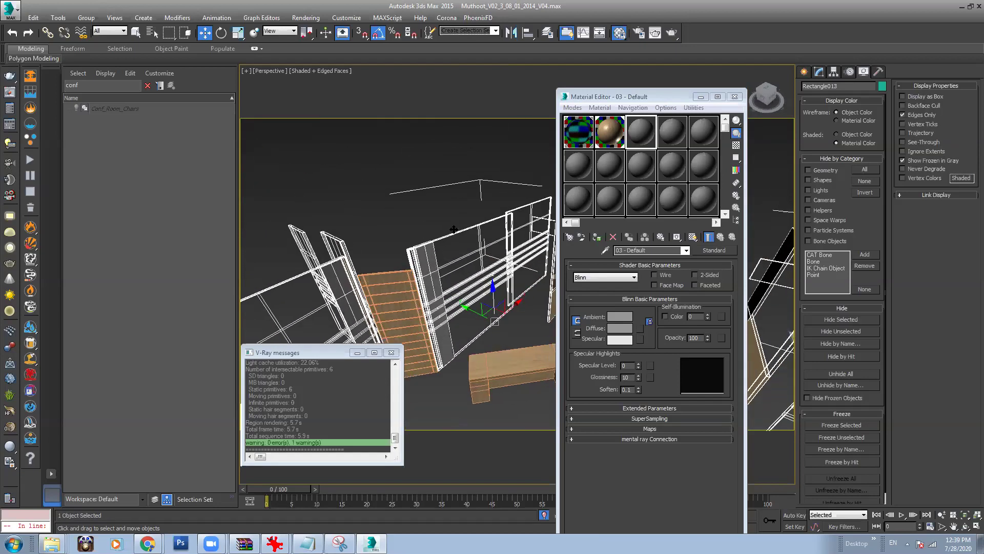
scroll(352, 274, "up", 5)
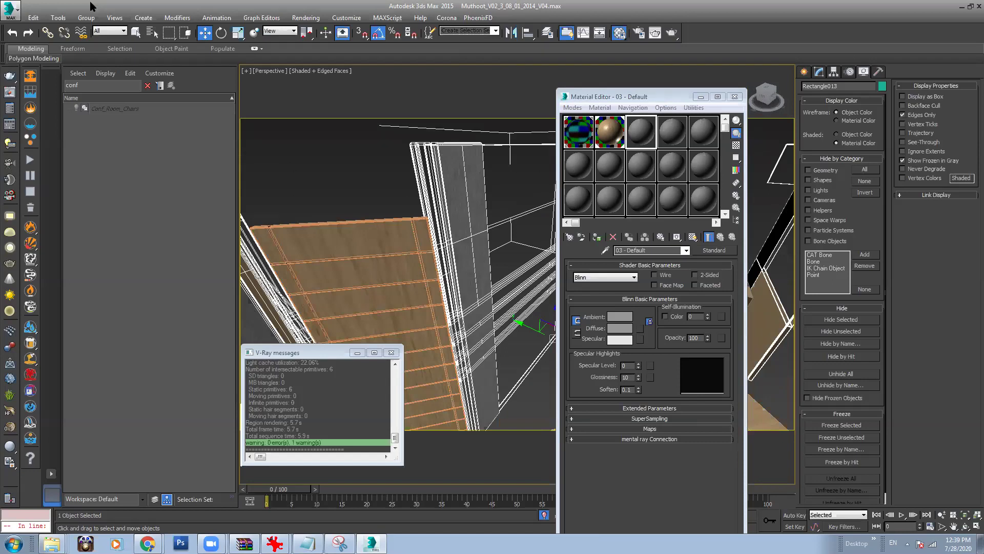
left_click(89, 22)
left_click(363, 163)
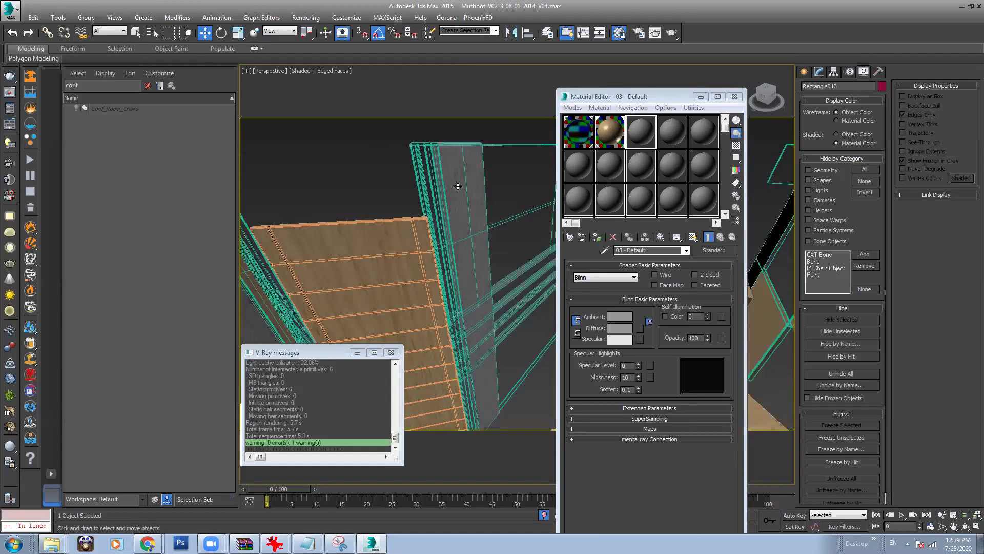
scroll(413, 192, "down", 5)
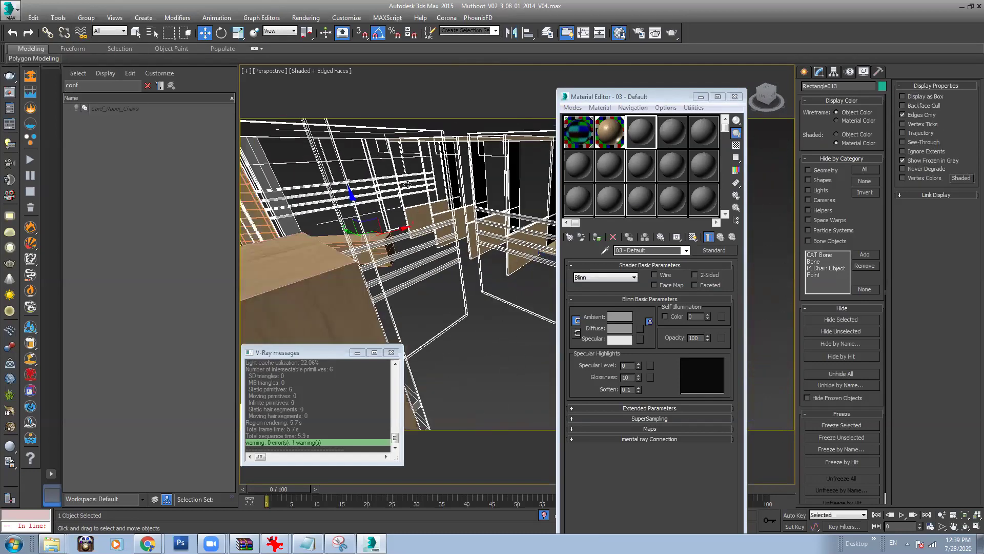
middle_click_drag(413, 192, 408, 211, "alt")
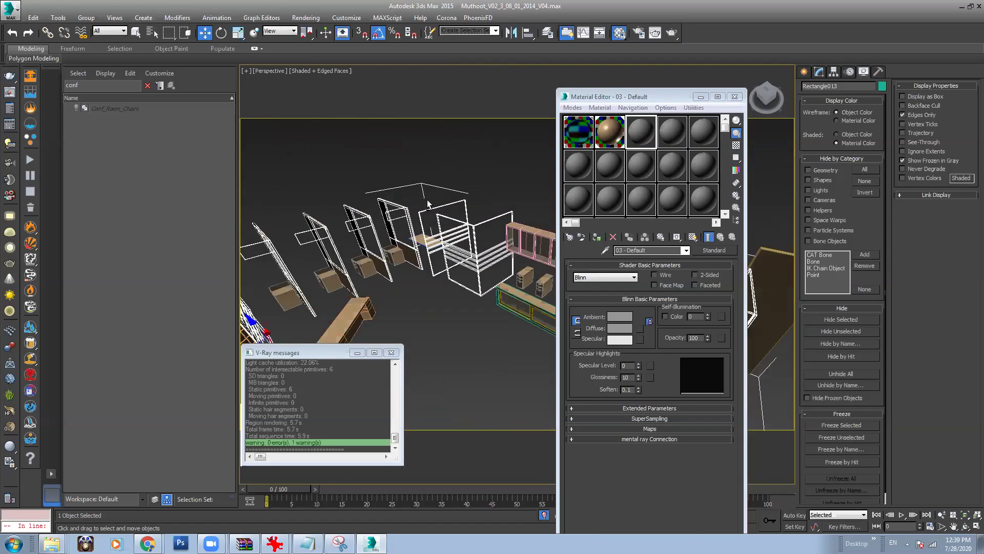
right_click(408, 211)
left_click(454, 180)
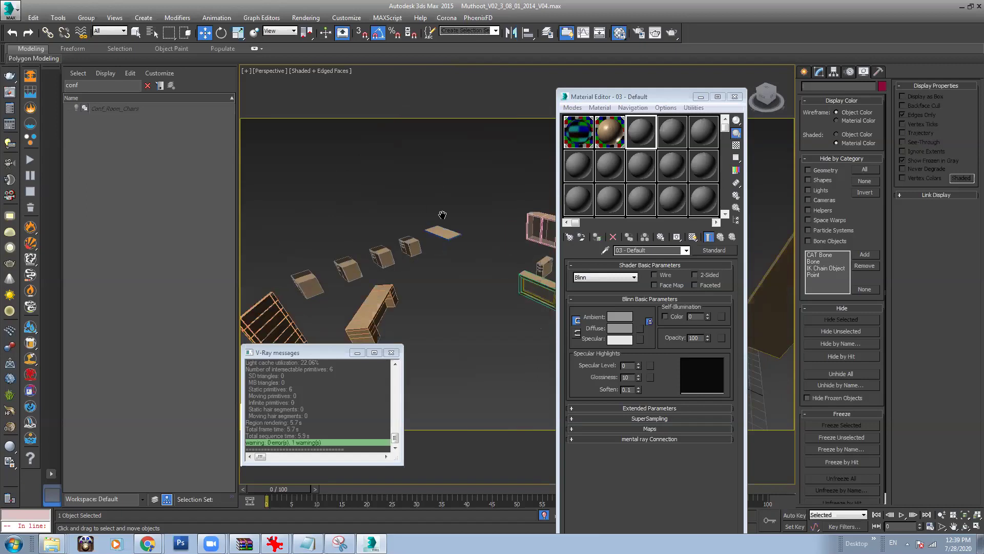
Step: Select the pedestal group Pedestals_009 and examine the remaining isolated wooden pieces from several sides
scroll(474, 223, "up", 10)
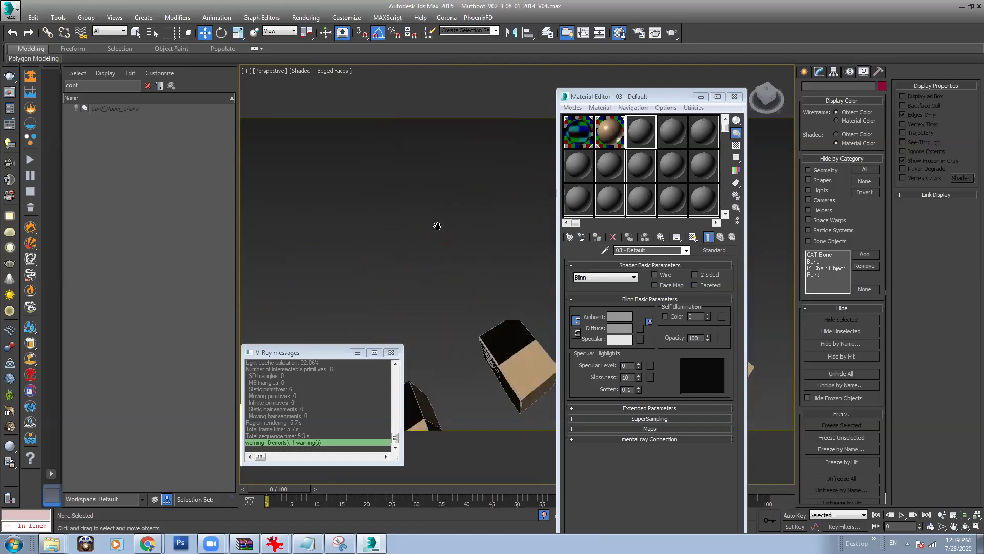
left_click(476, 294)
key("z")
middle_click_drag(476, 295, 297, 275, "alt")
scroll(297, 276, "down", 12)
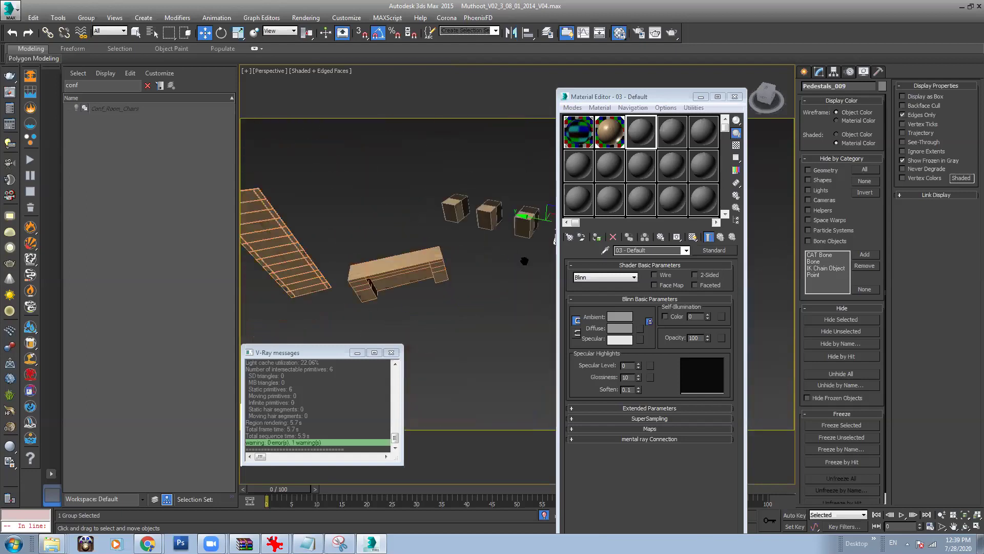
scroll(441, 255, "down", 8)
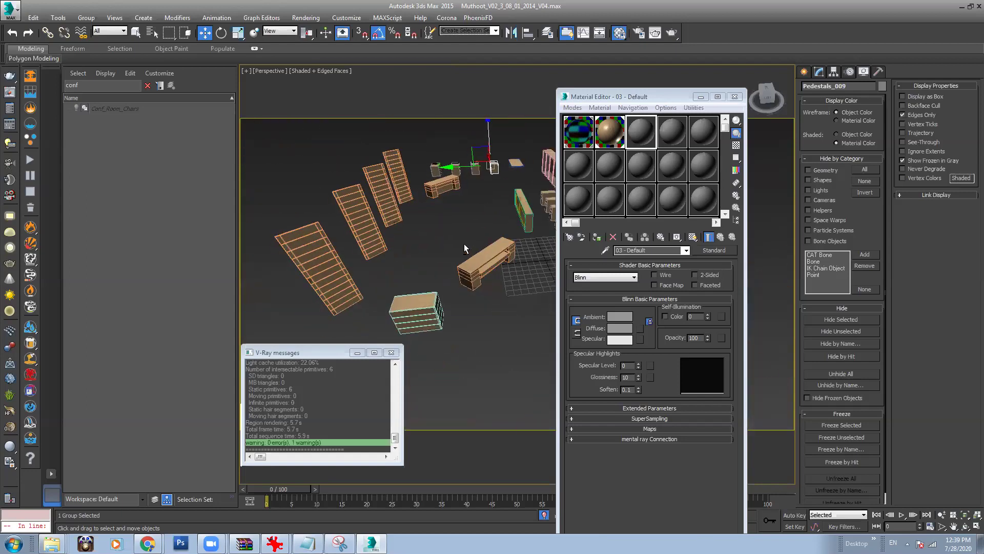
scroll(448, 267, "up", 5)
scroll(473, 260, "down", 5)
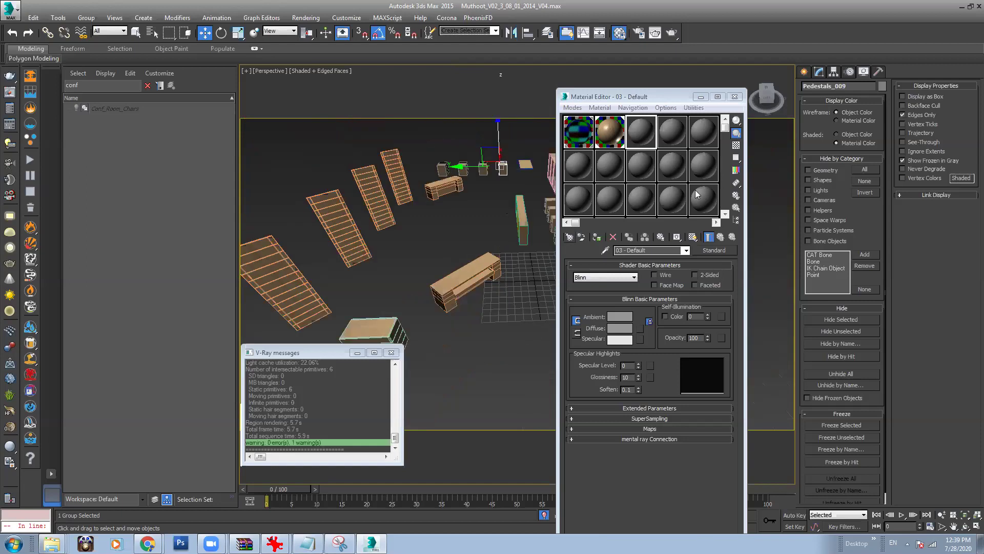
scroll(491, 241, "down", 5)
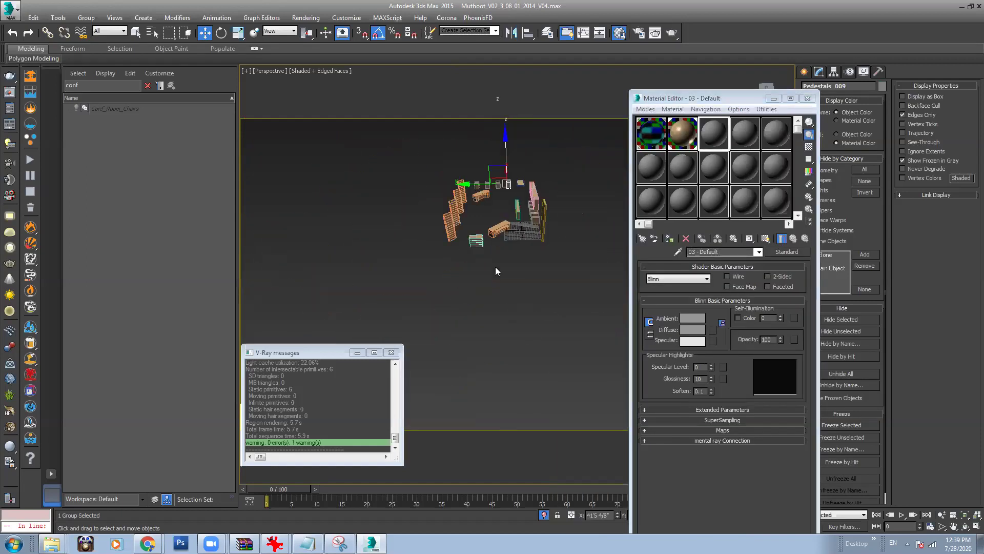
Step: Select all the wooden objects remaining in the isolated view
left_click(495, 267)
key("ctrl+a")
scroll(492, 235, "up", 6)
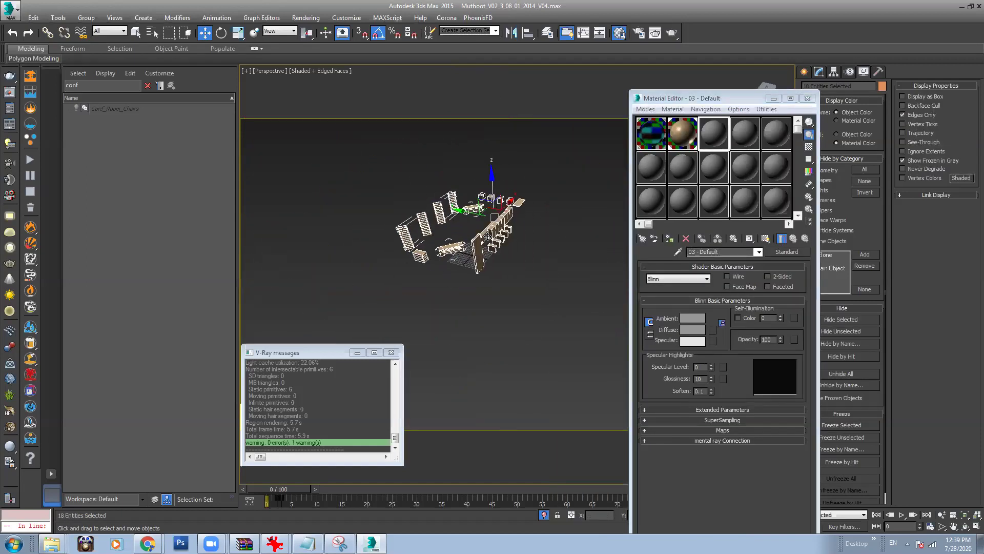
Step: Change the material type of the third sample slot, 03 - Default, to VRayMtl
left_click(781, 251)
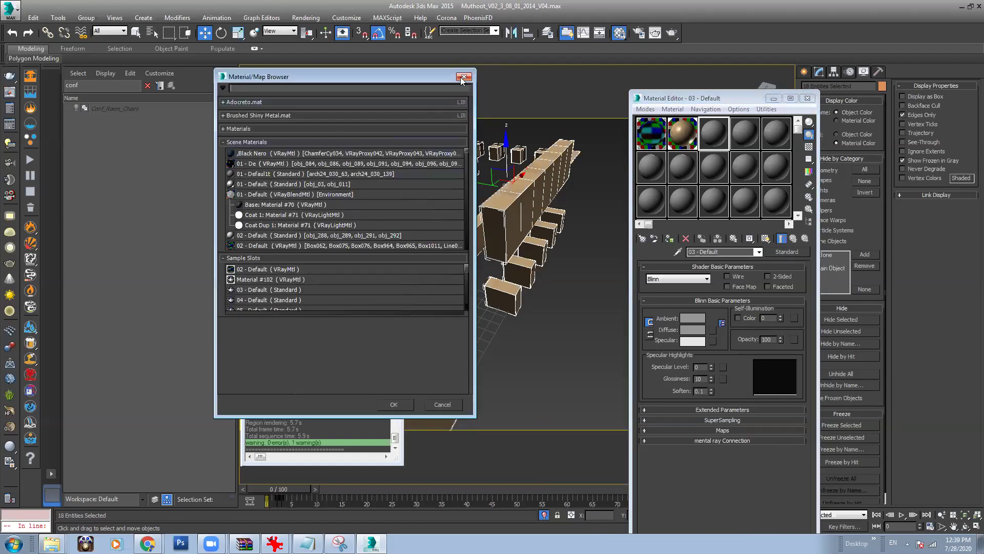
left_click(236, 130)
left_click(246, 307)
scroll(323, 318, "down", 3)
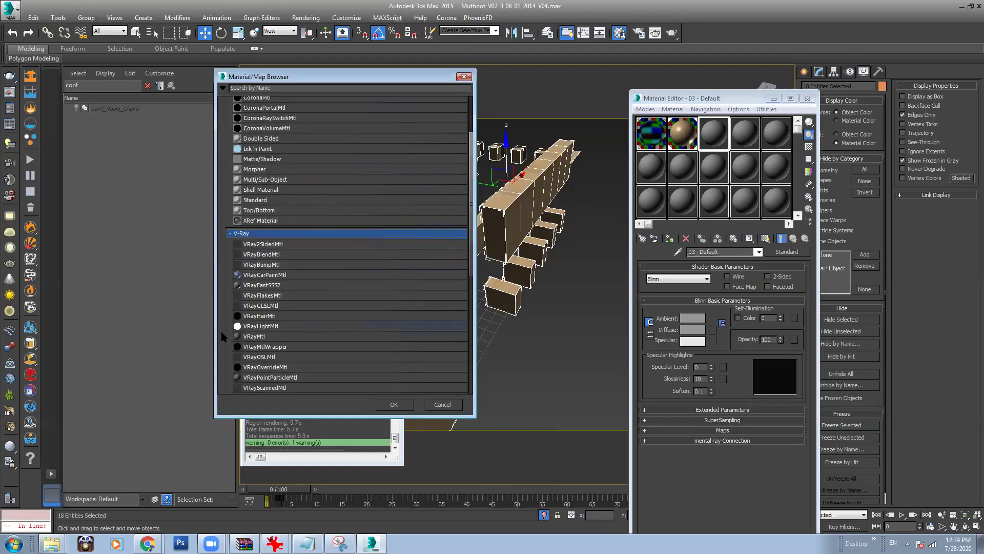
double_click(252, 337)
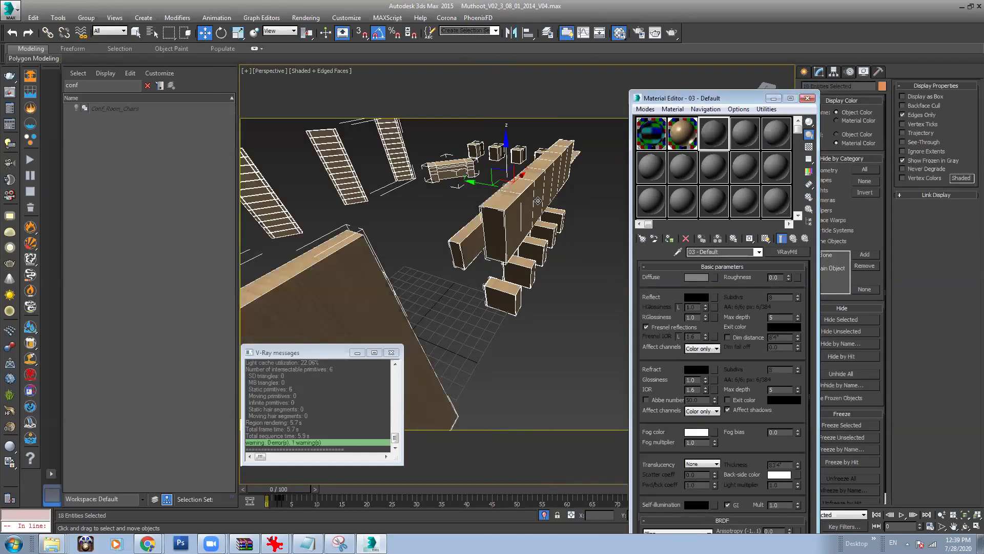
Step: Assign the new VRay material to the selected wooden objects, renaming it Wood_Material
left_click(670, 238)
left_click(460, 265)
type("Wood_Materia")
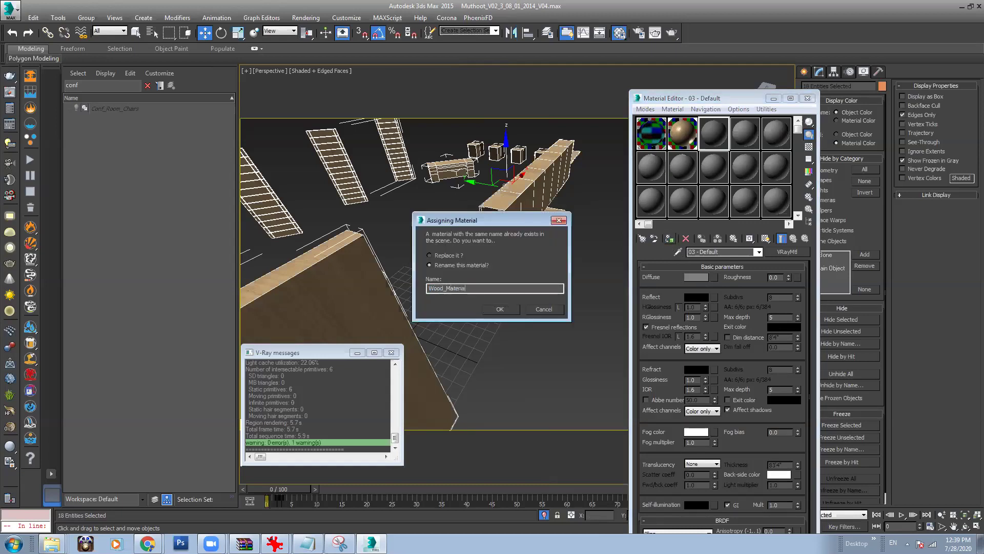
type("l")
key("Return")
Step: Deselect the wooden objects, review them with their new material, and exit isolation to bring back the whole office
middle_click_drag(429, 261, 485, 264, "alt")
left_click(485, 265)
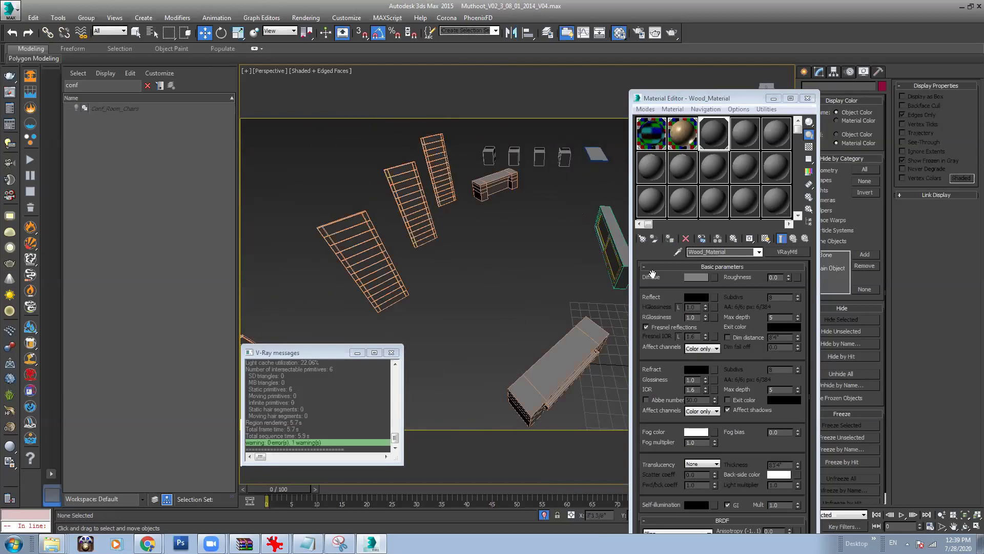
middle_click_drag(297, 261, 390, 265, "alt")
scroll(444, 268, "down", 6)
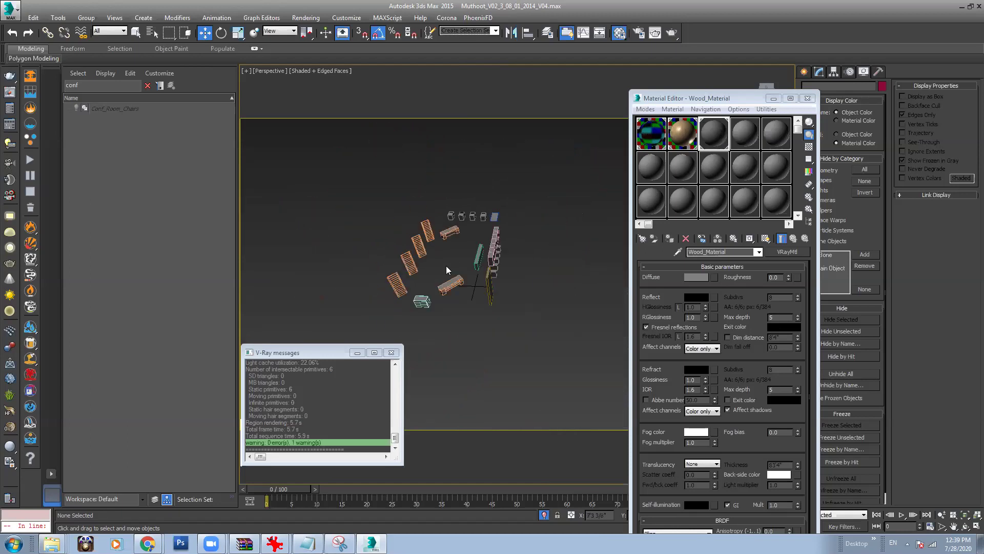
scroll(447, 271, "up", 3)
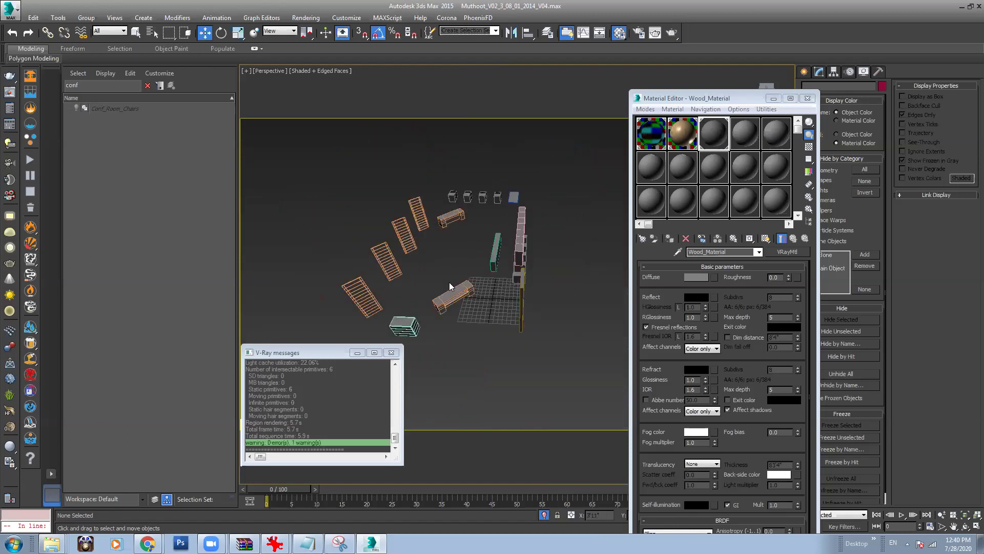
scroll(449, 282, "up", 5)
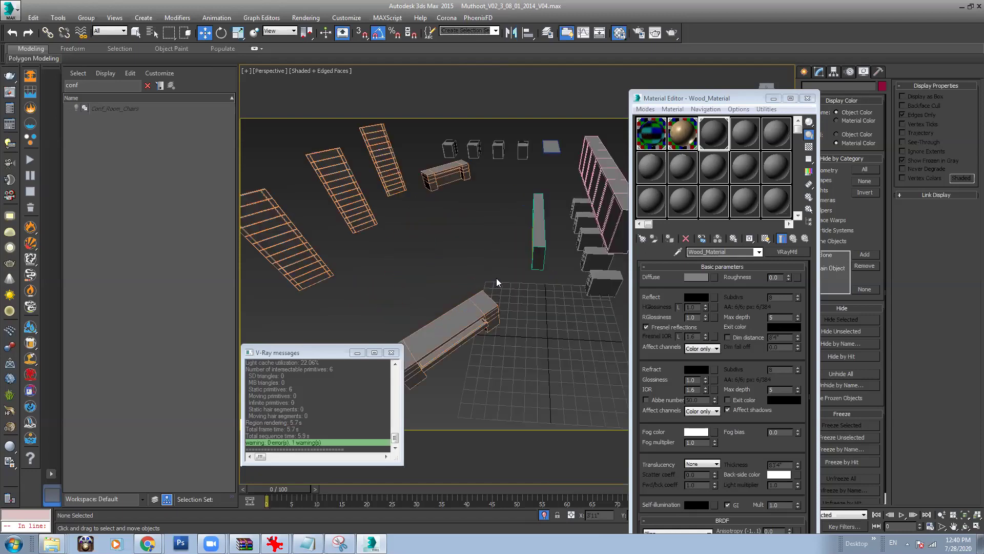
middle_click_drag(450, 254, 464, 249, "alt")
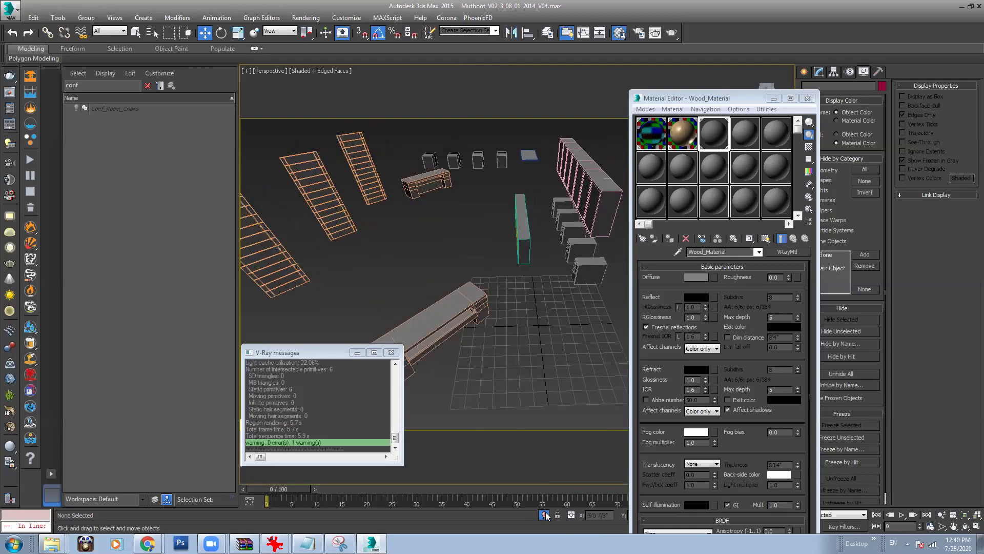
left_click(546, 512)
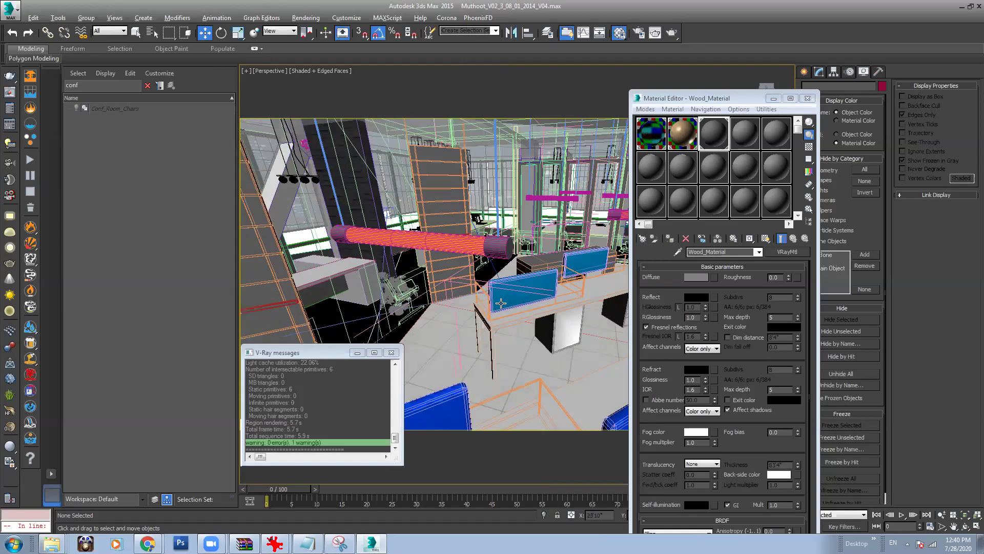
Step: Select the tiled floor, Line017, and isolate it for a closer view
middle_click_drag(501, 302, 482, 353, "alt")
left_click(423, 350)
key("alt+q")
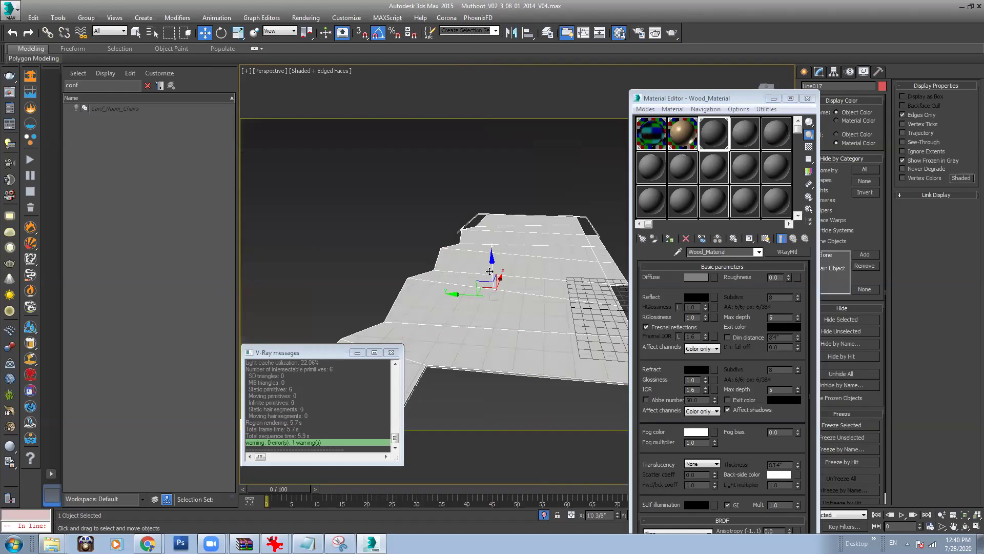
middle_click_drag(490, 272, 487, 305, "alt")
middle_click_drag(541, 349, 369, 294, "alt")
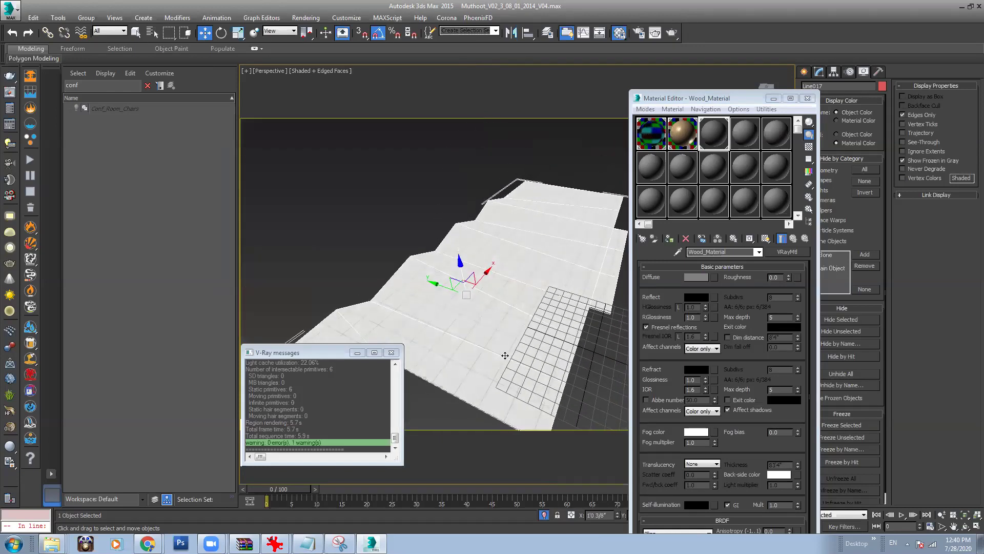
middle_click_drag(500, 308, 493, 289, "alt")
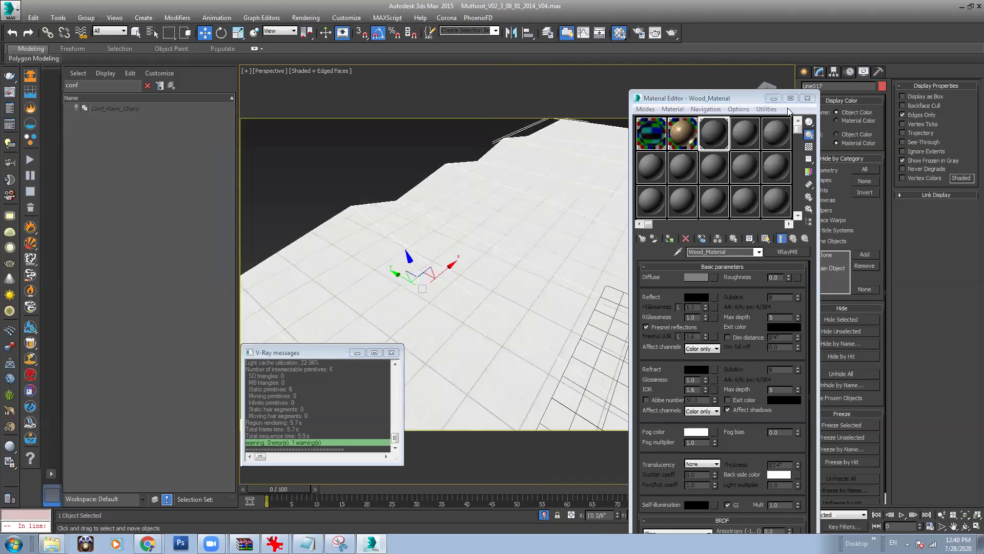
Step: Change the fourth sample slot, 04 - Default, to VRayMtl, rename it Flooring, and assign it to the selected tiled floor
left_click(754, 136)
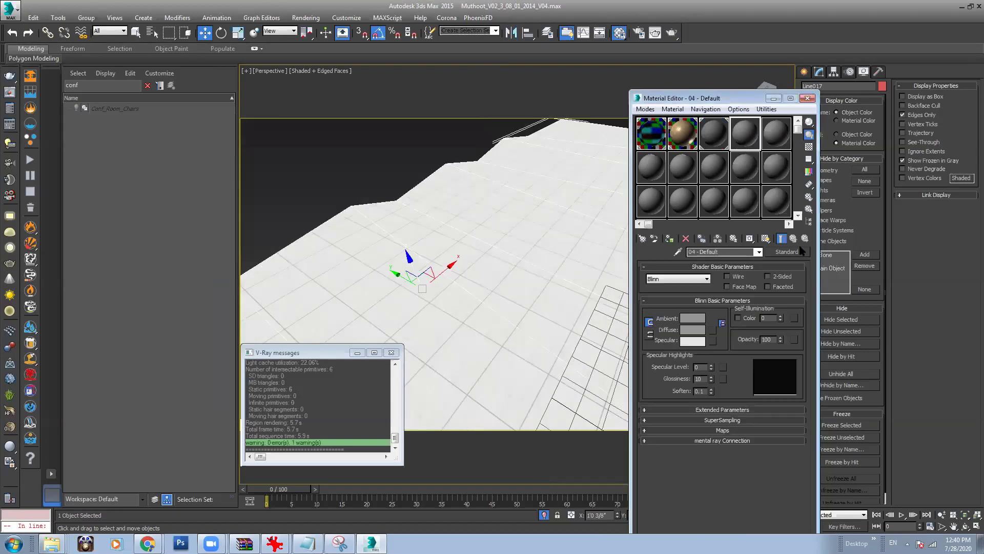
left_click(786, 252)
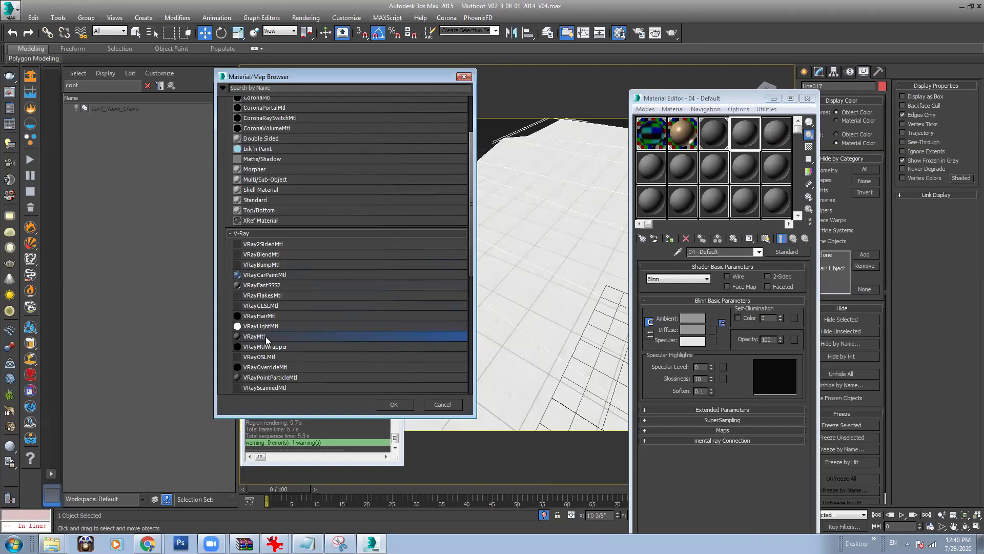
double_click(265, 336)
left_click_drag(719, 251, 660, 250)
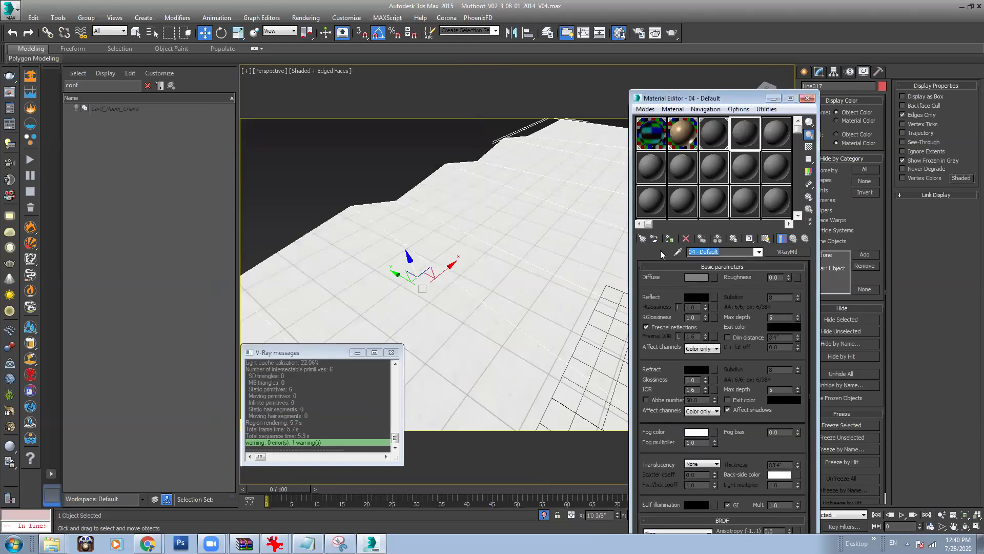
type("Flooring")
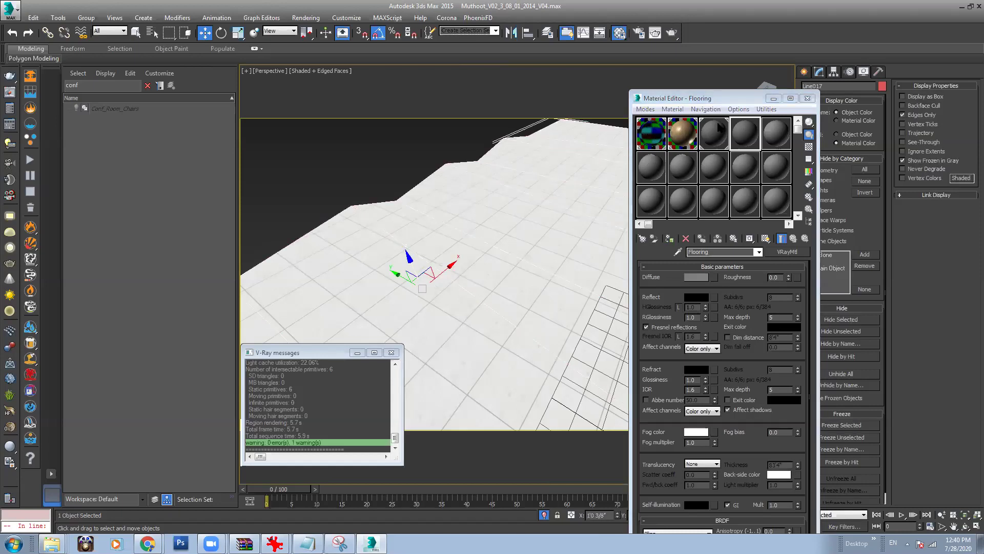
left_click(669, 238)
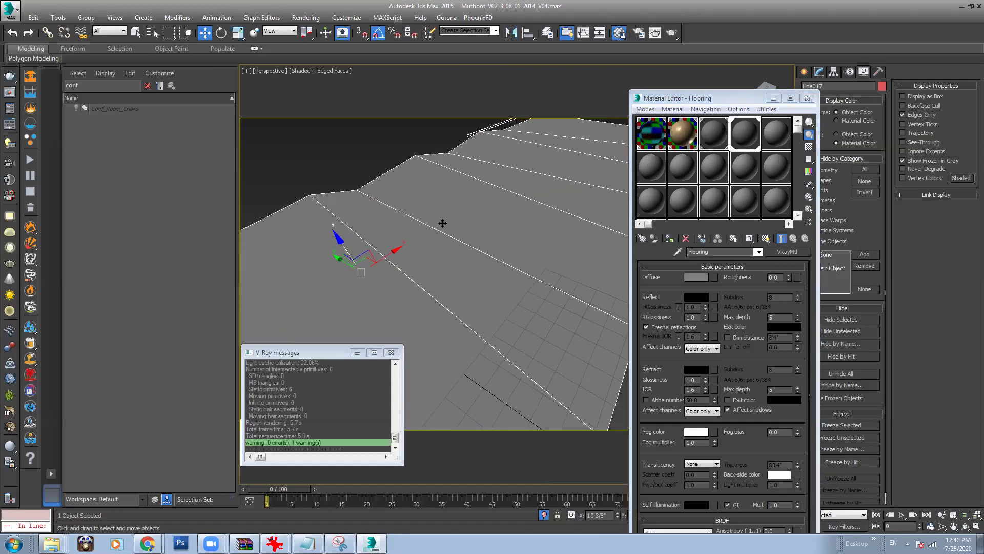
Step: Deselect the floor, make the fifth sample slot active, and exit isolation to bring back the whole office
scroll(446, 230, "down", 6)
left_click(487, 246)
scroll(487, 246, "up", 10)
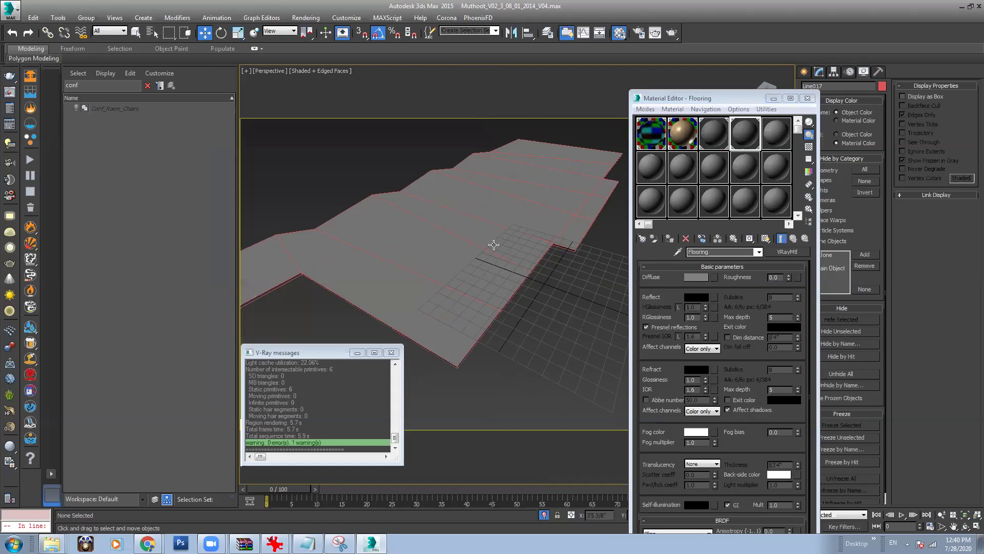
left_click(772, 141)
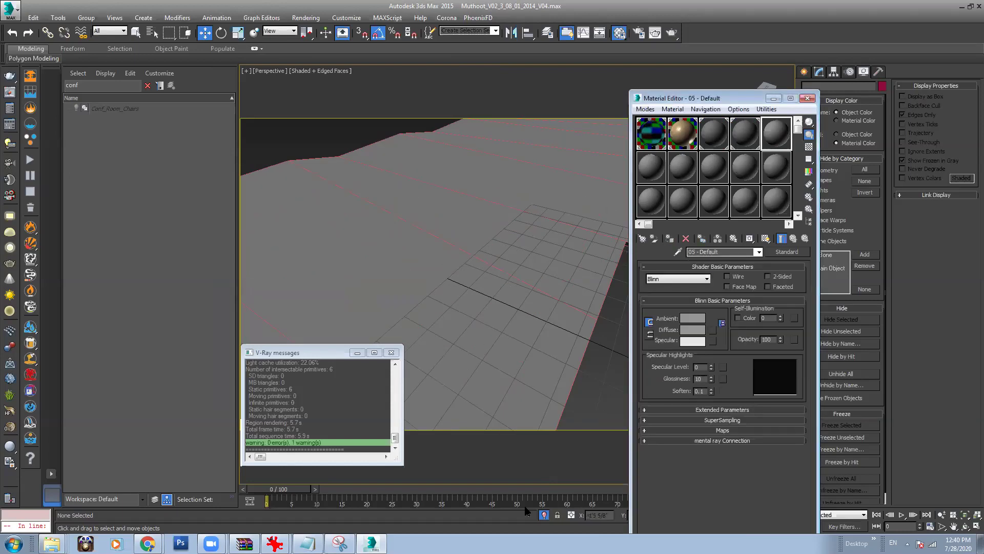
left_click(544, 514)
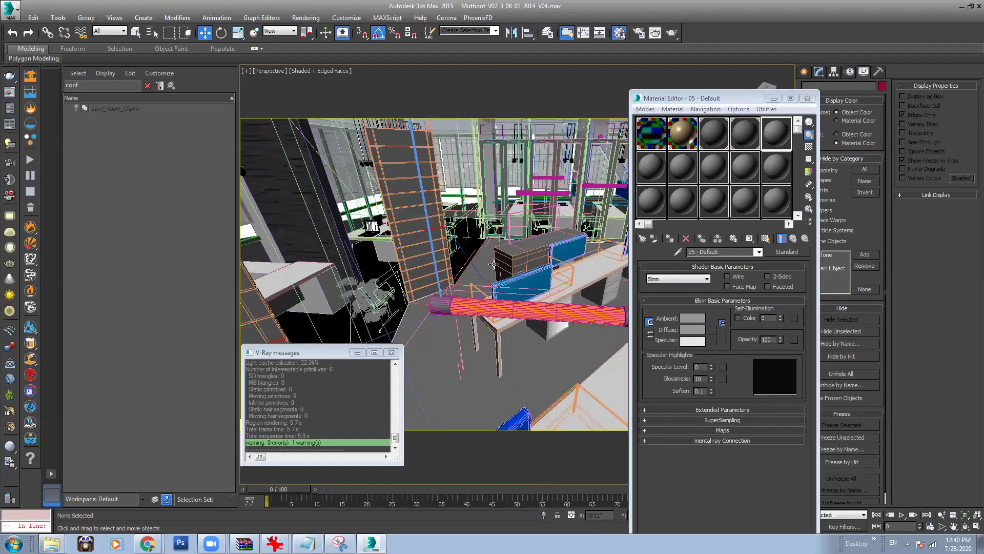
left_click(509, 308)
key("alt+q")
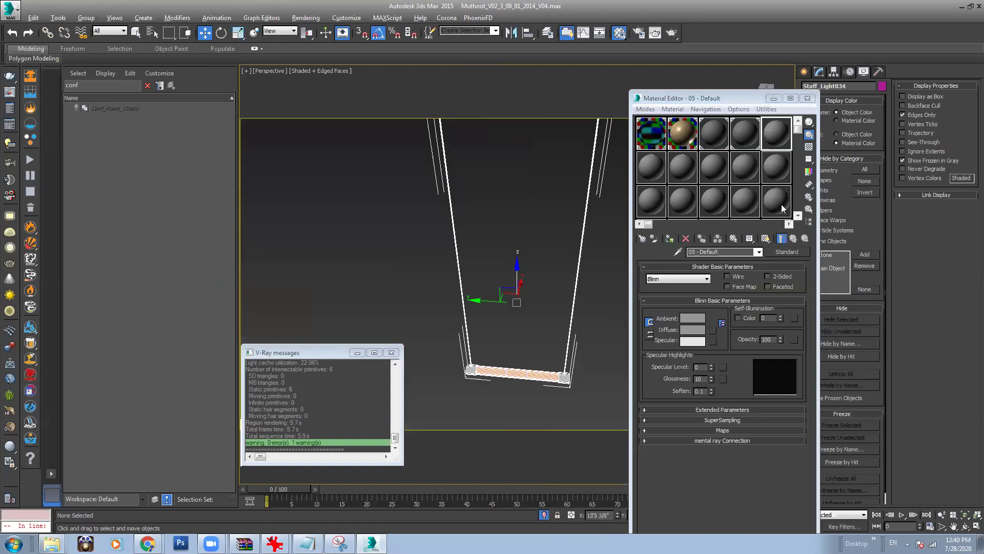
left_click(778, 140)
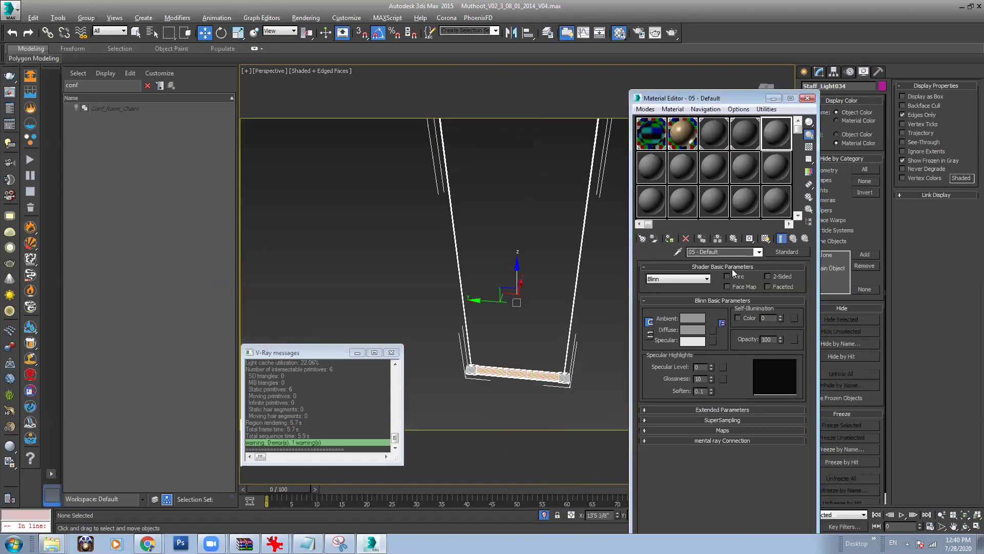
left_click(544, 515)
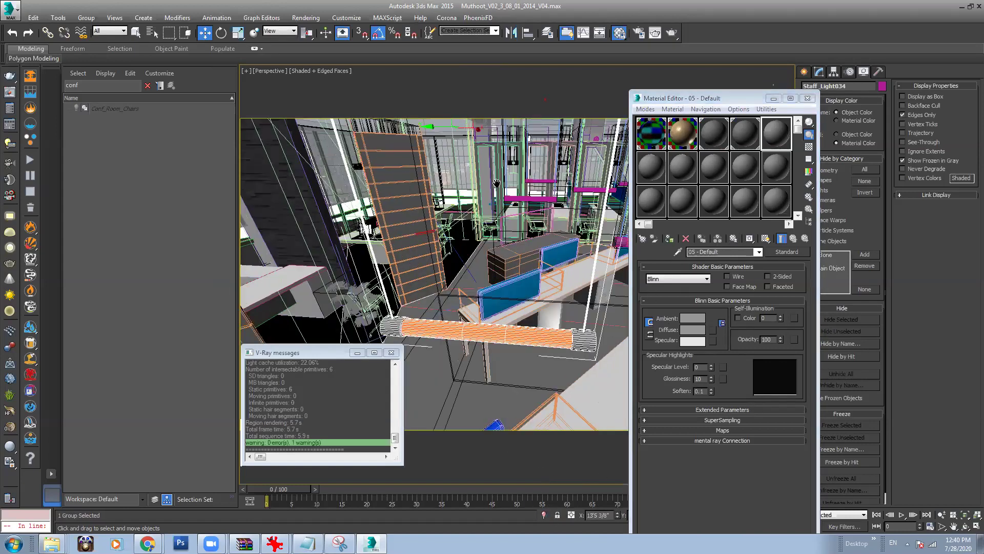
Step: Sample the hanging tube light's existing material from the scene into the fifth sample slot
middle_click_drag(504, 245, 502, 217)
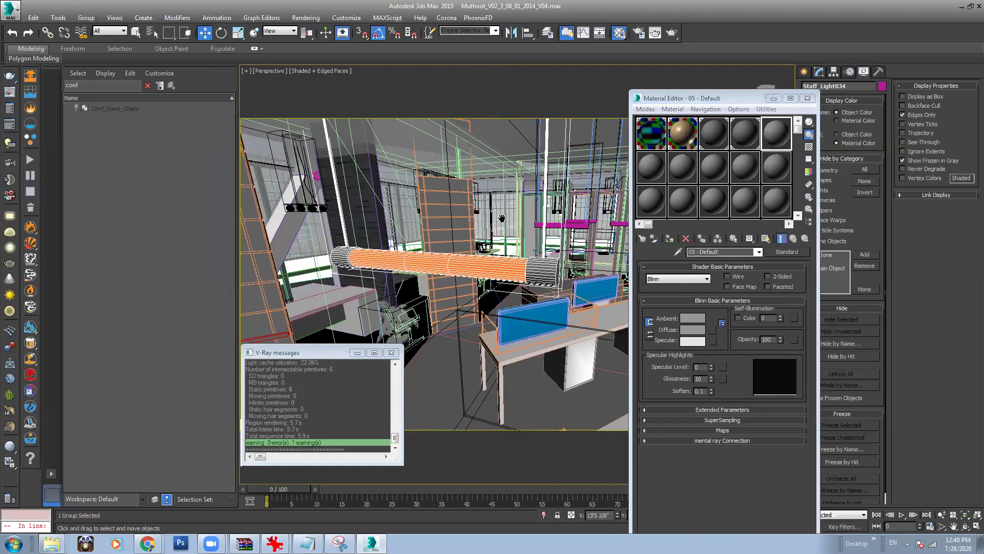
left_click(678, 252)
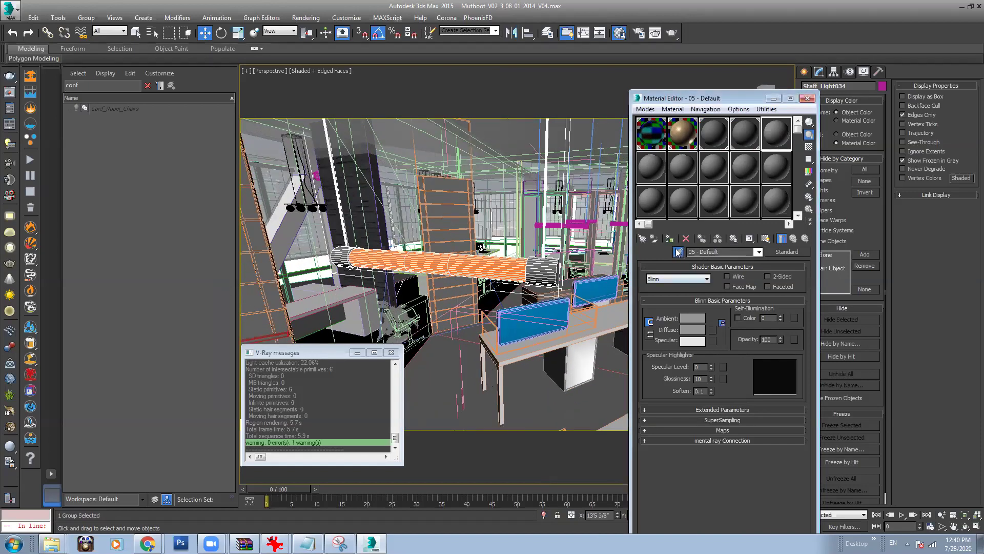
left_click(487, 252)
middle_click_drag(450, 281, 431, 283, "alt")
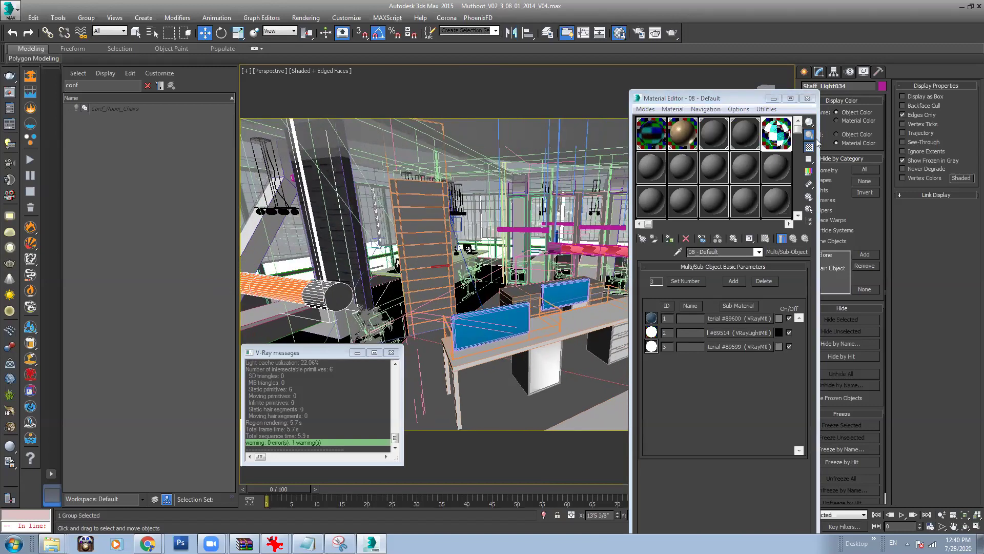
Step: Select every object that uses the sampled 08 - Default material and isolate the selection
right_click(779, 135)
left_click(819, 211)
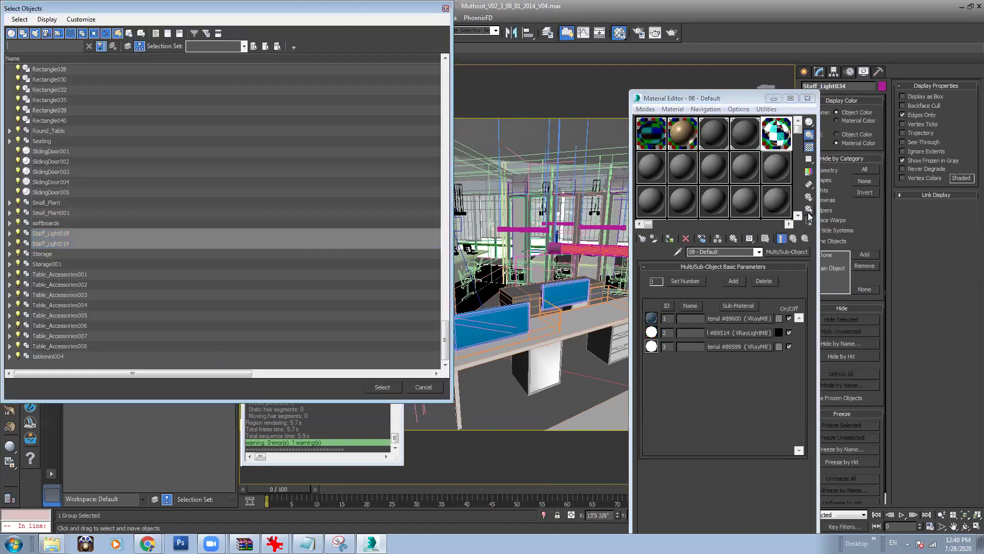
mouse_move(445, 342)
left_mouse_down()
mouse_move(446, 85)
mouse_move(446, 340)
left_mouse_up()
left_click(382, 387)
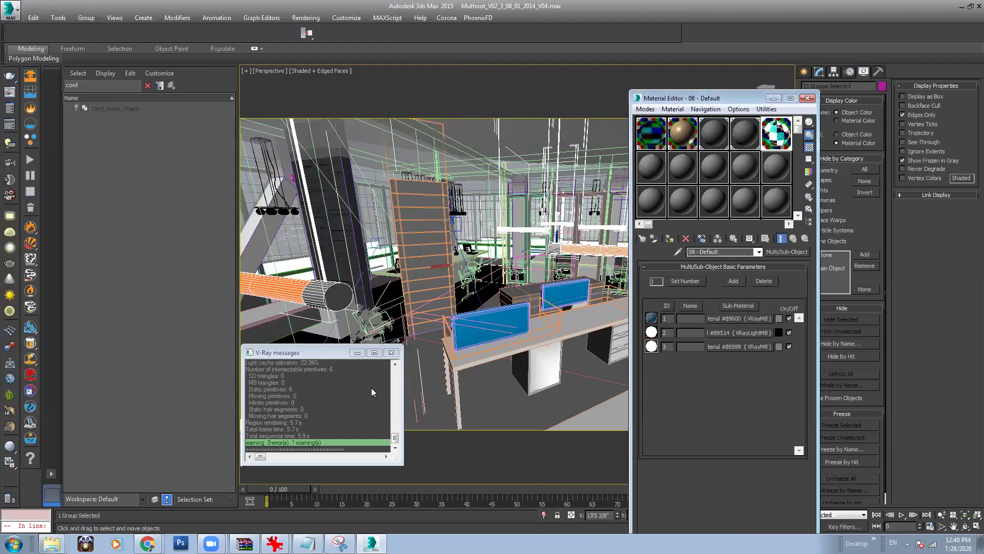
key("alt+q")
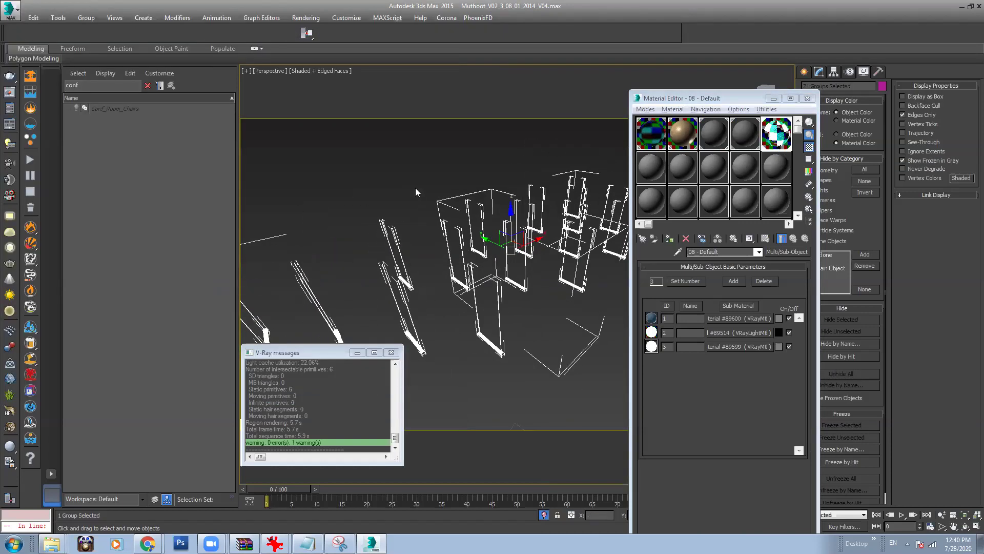
Step: Deselect the isolated hanging tube lights and examine them from several angles and distances
left_click(415, 187)
middle_click_drag(415, 268, 425, 241, "alt")
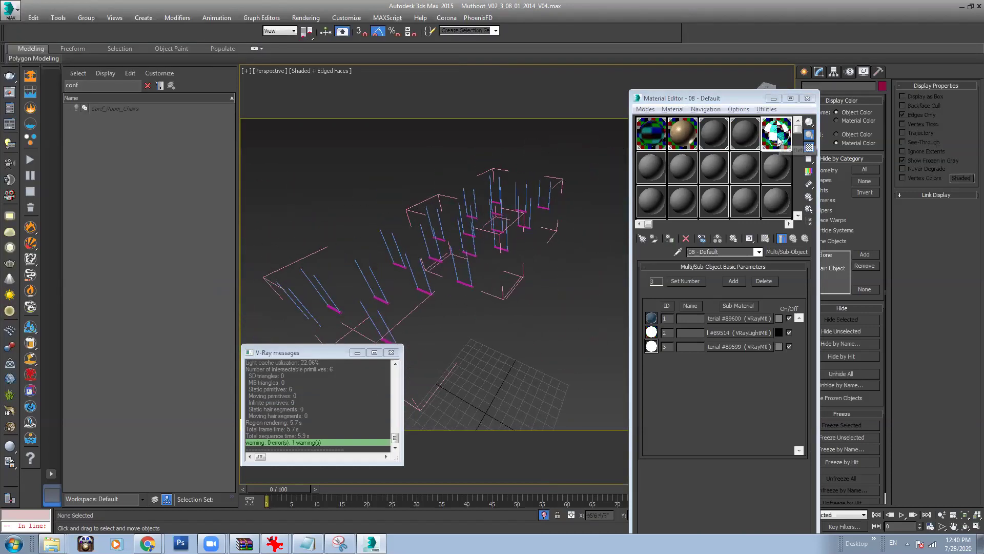
middle_click_drag(486, 245, 508, 238, "alt")
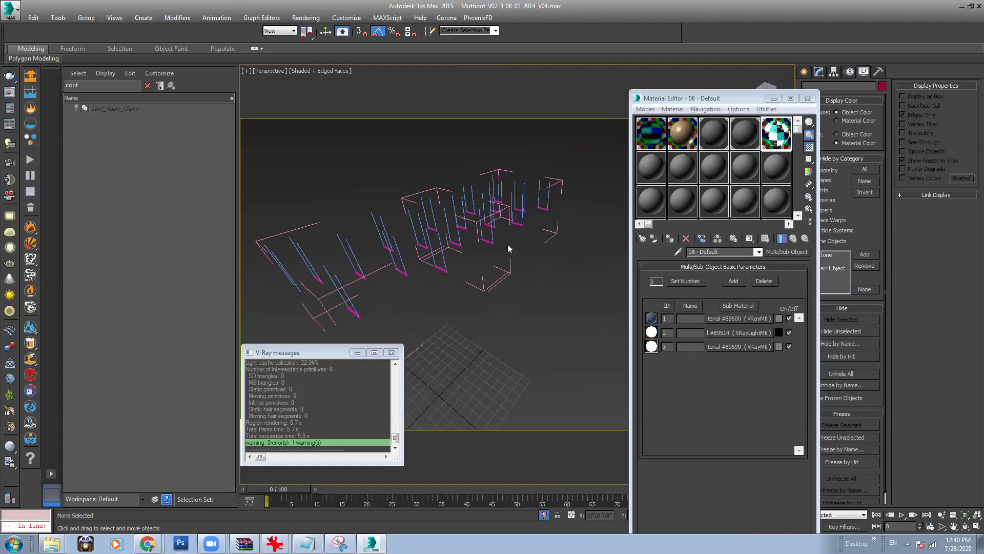
middle_click_drag(334, 252, 526, 253, "alt")
scroll(515, 253, "up", 6)
scroll(515, 252, "down", 5)
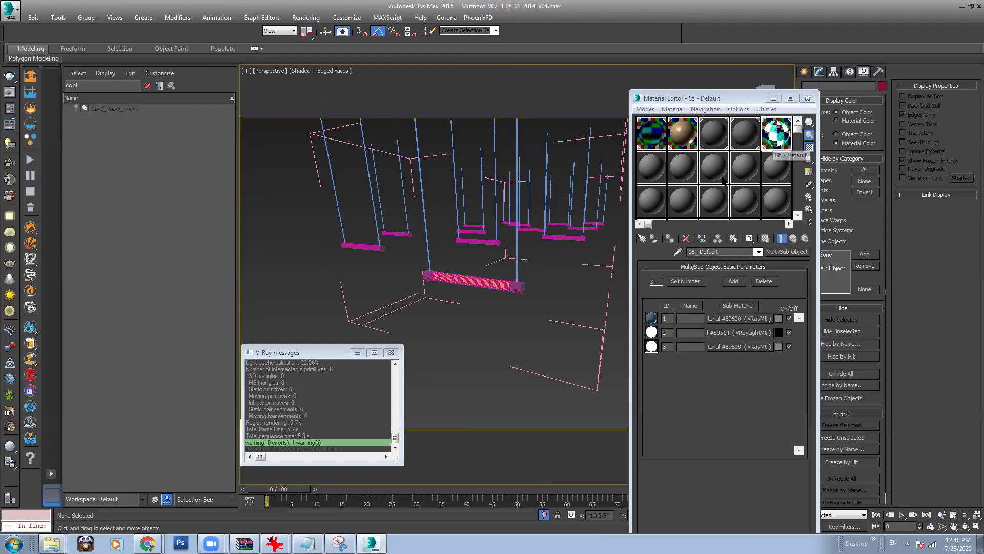
middle_click_drag(527, 285, 640, 104, "alt")
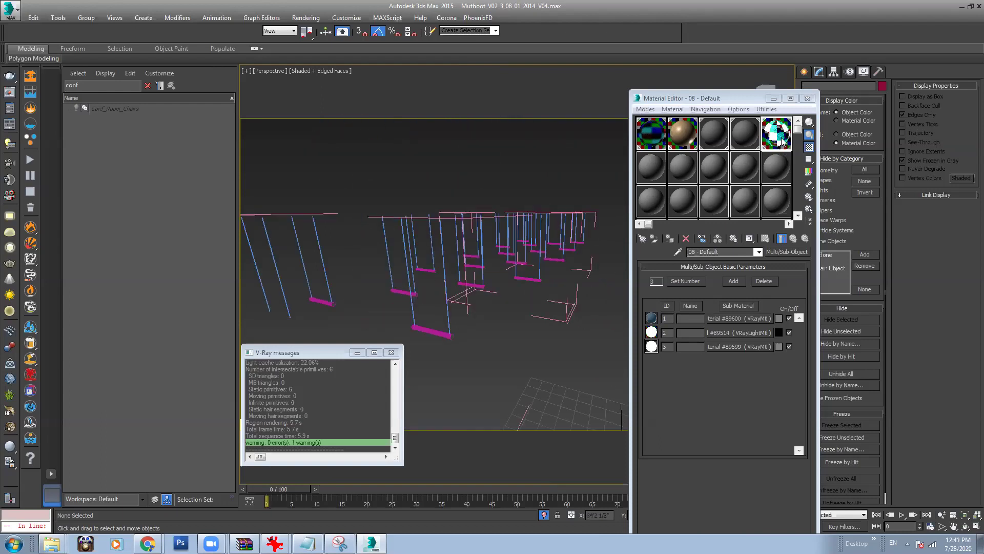
Step: Change the material type of the first sample slot in the second row, 07 - Default, to VRayMtl
left_click(650, 171)
left_click(780, 254)
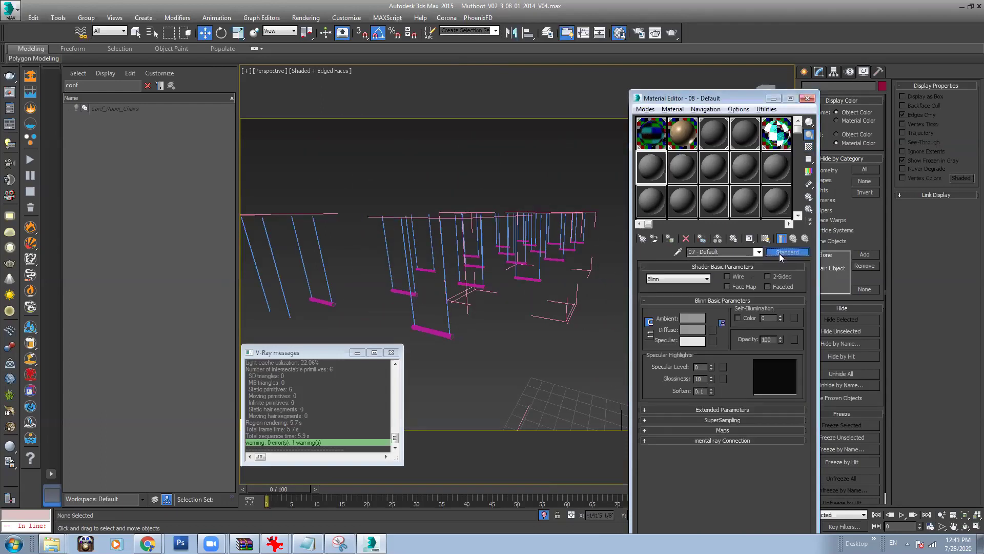
double_click(265, 339)
Step: Select all the isolated hanging lights, rename the new VRay material Tube_Lights, and assign it to them
scroll(451, 268, "down", 6)
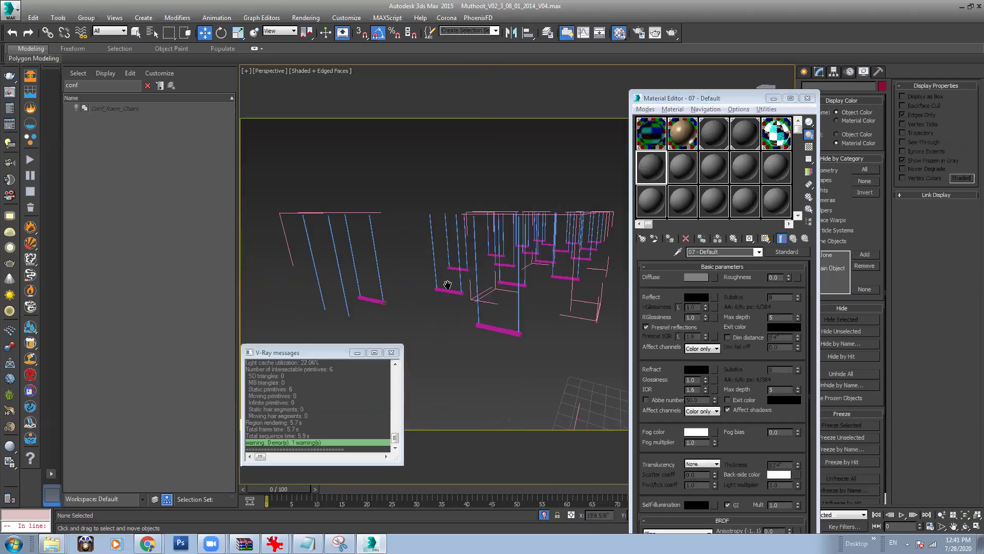
scroll(451, 268, "up", 2)
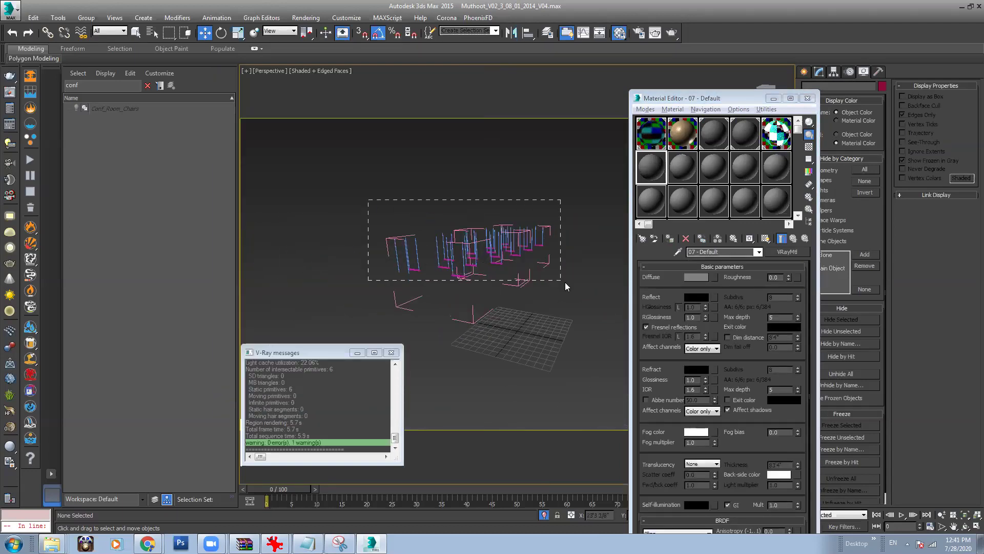
left_click_drag(565, 286, 566, 286)
left_click(657, 251)
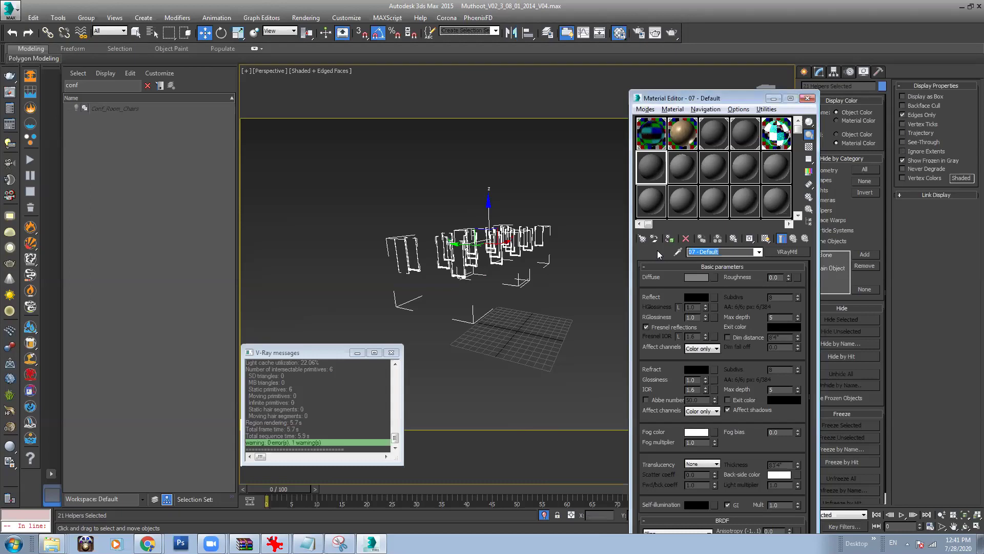
type("Tub")
left_click(670, 238)
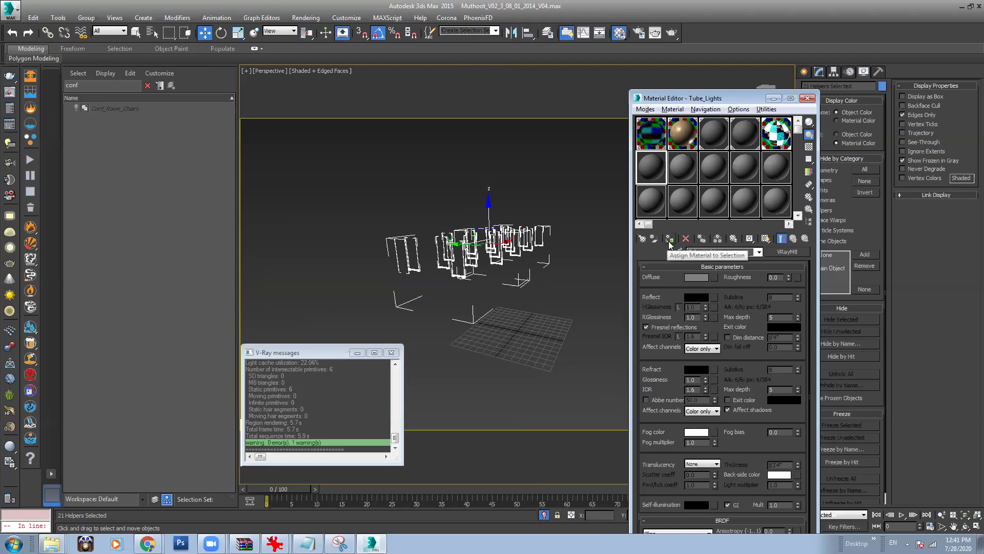
Step: Deselect the lights and review their new material in plain shaded display without edged faces
left_click(467, 182)
key("F4")
scroll(462, 205, "up", 5)
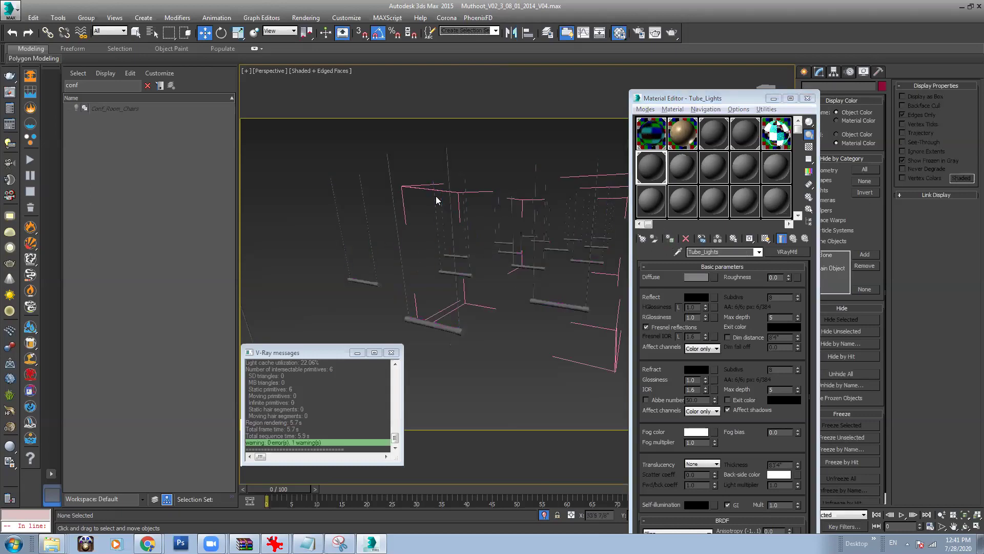
scroll(516, 287, "down", 5)
middle_click_drag(576, 308, 456, 306, "alt")
scroll(511, 268, "up", 5)
scroll(510, 268, "down", 10)
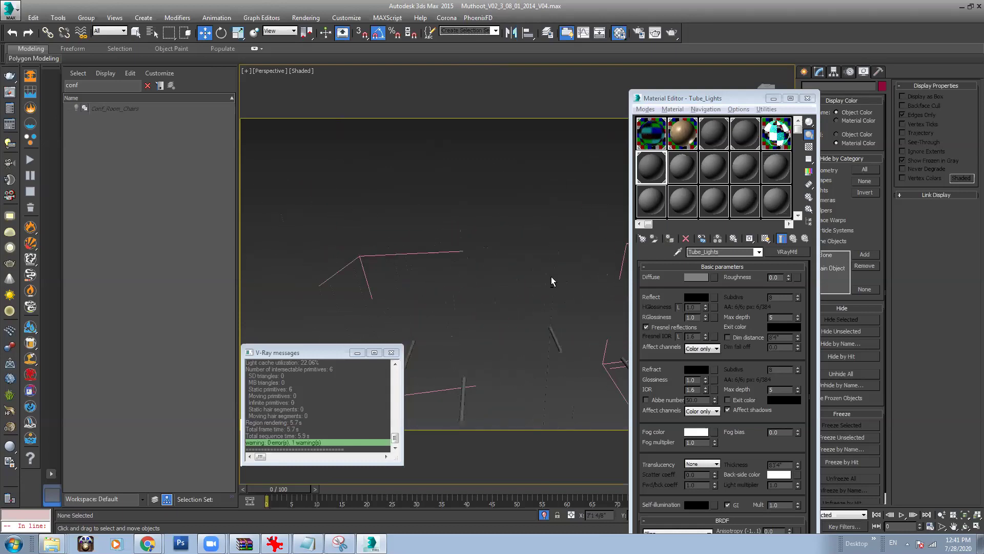
middle_click_drag(478, 257, 483, 326, "alt")
Step: Select the bounding bracket of the open light group and close that group
left_click(482, 310)
left_click(490, 314)
left_click(492, 325)
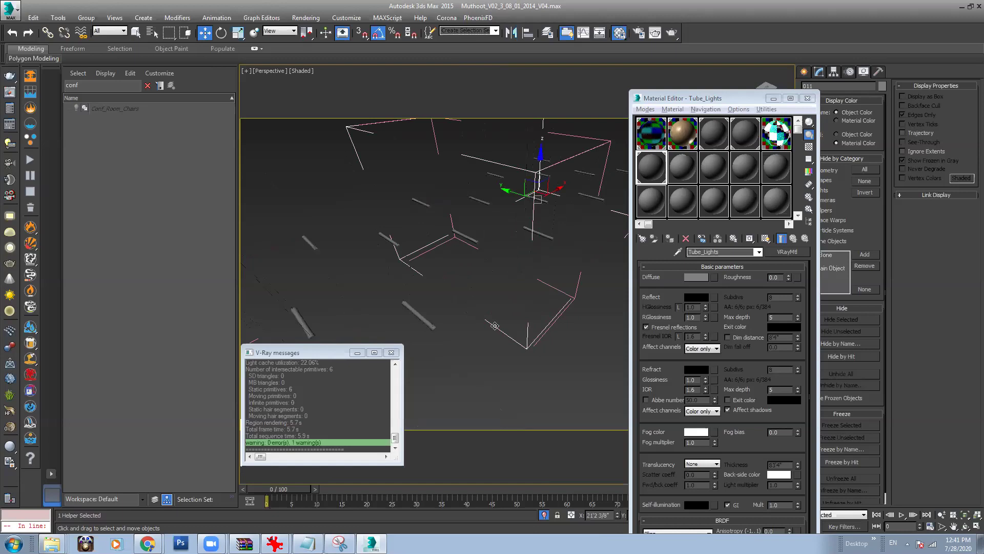
left_click(86, 17)
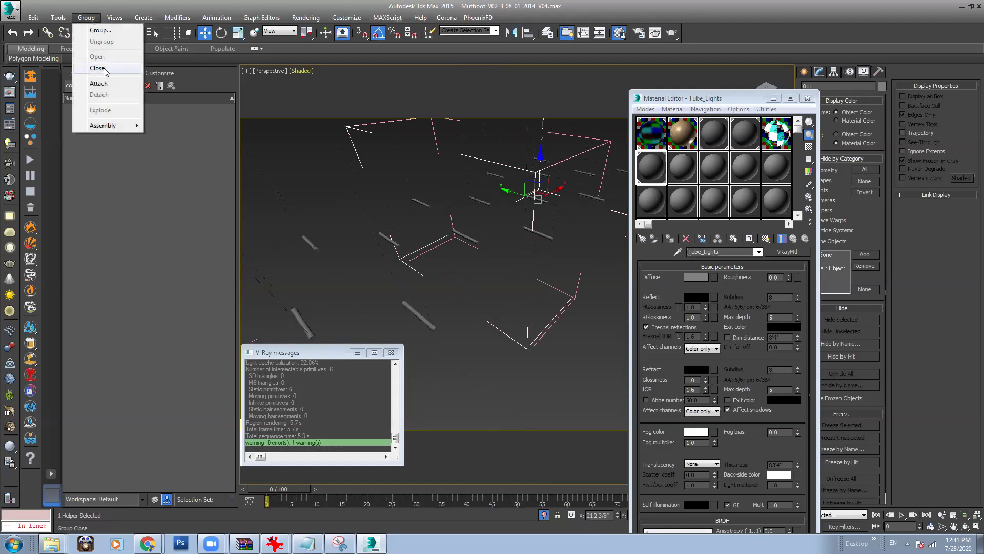
left_click(95, 76)
Step: Turn the edged-faces display back on and inspect the grouped hanging lights up close
middle_click_drag(542, 201, 551, 226, "alt")
left_click(508, 200)
mouse_move(507, 200)
middle_mouse_down("alt")
mouse_move(536, 278)
mouse_move(538, 267)
middle_mouse_up("alt")
key("F4")
scroll(562, 232, "up", 5)
middle_click_drag(563, 232, 514, 292, "alt")
left_click(464, 274)
scroll(464, 256, "down", 4)
Step: Select a bounding bracket among the open light groups and examine which hanging lights it encloses
left_click(395, 249)
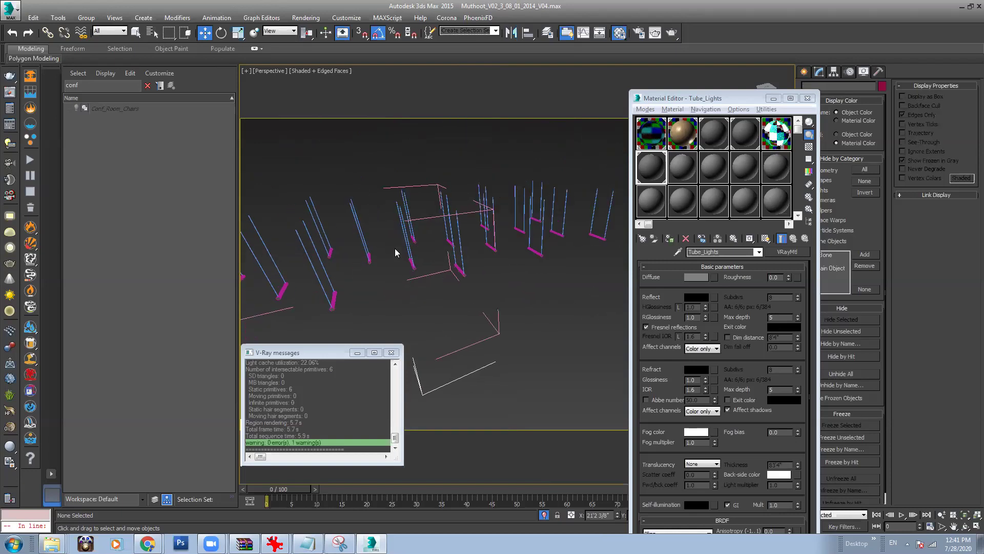
left_click(454, 263)
left_click(469, 345)
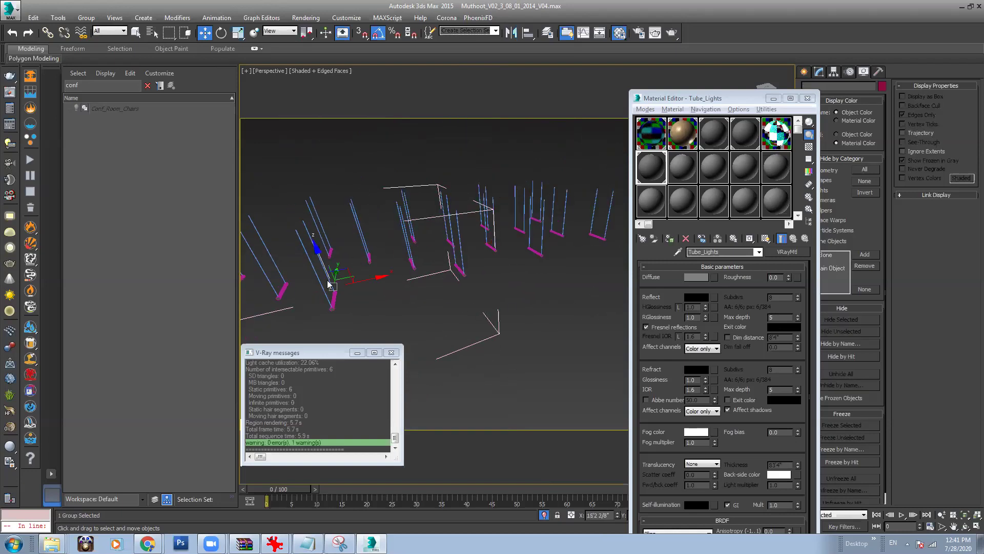
middle_click_drag(468, 275, 435, 206, "alt")
scroll(492, 250, "down", 5)
scroll(505, 225, "up", 5)
scroll(469, 216, "down", 4)
middle_click_drag(369, 236, 302, 249, "alt")
middle_click_drag(405, 242, 470, 197, "alt")
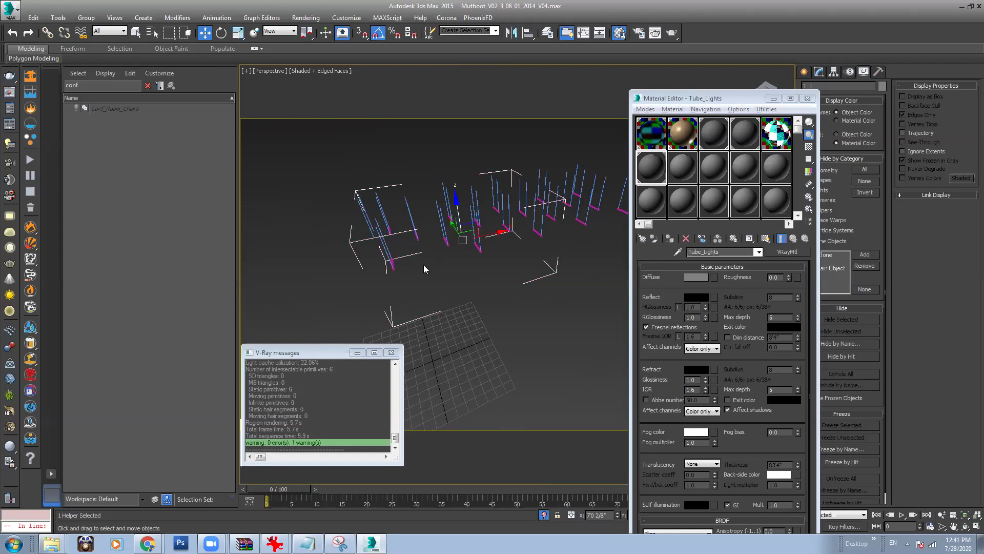
Step: Select the single hanging tube light group, Staff_Light003, among the isolated lights
middle_click_drag(540, 287, 538, 284, "alt")
scroll(538, 281, "up", 4)
scroll(459, 260, "down", 4)
scroll(428, 258, "up", 2)
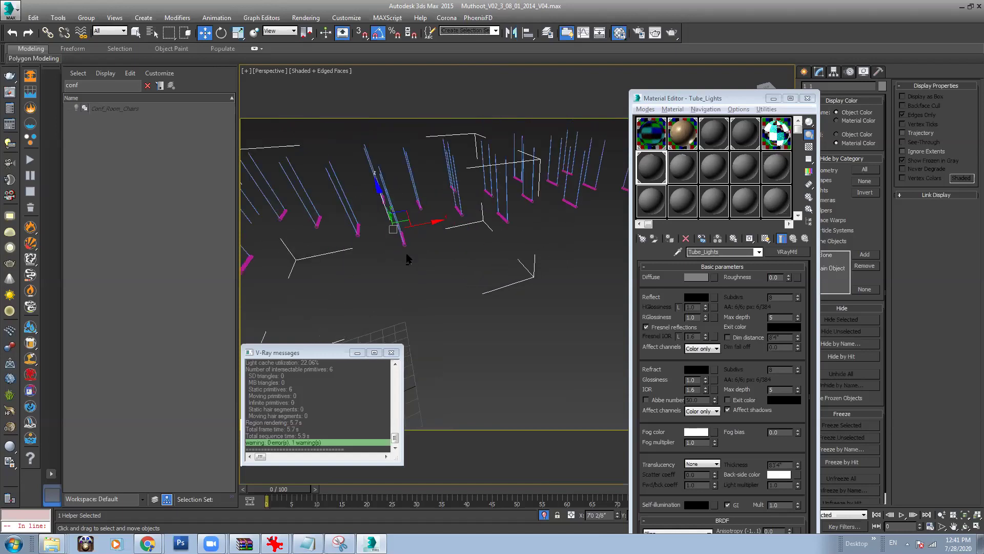
middle_click_drag(408, 256, 426, 245, "alt")
left_click(429, 234)
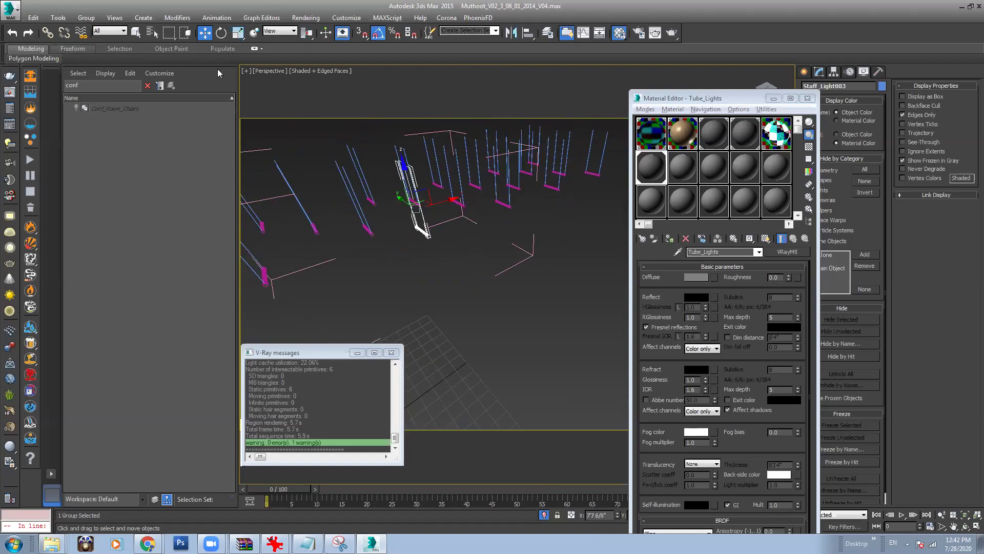
Step: Close the open light group that contains Staff_Light003
left_click(82, 18)
left_click(113, 70)
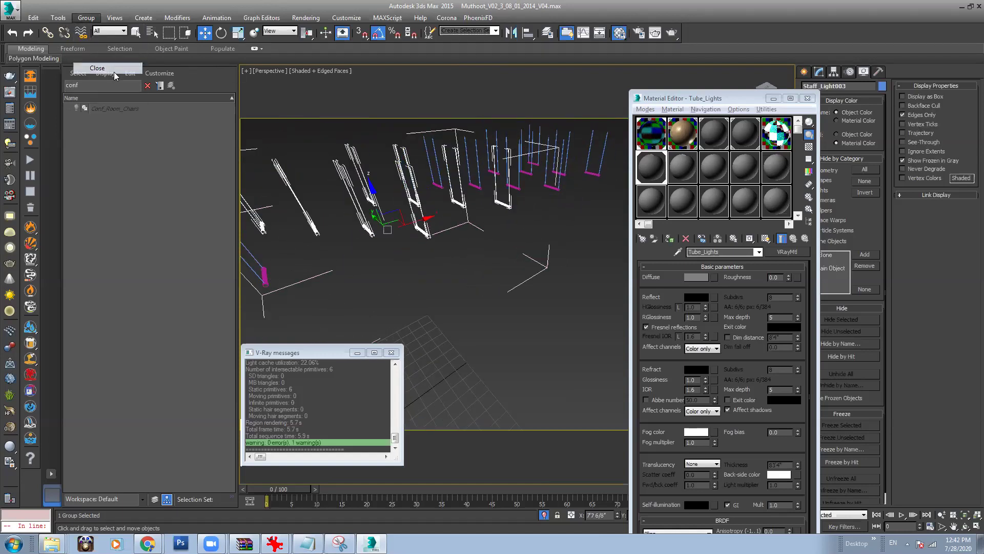
middle_click_drag(437, 241, 442, 288)
scroll(472, 239, "down", 6)
left_click(440, 288)
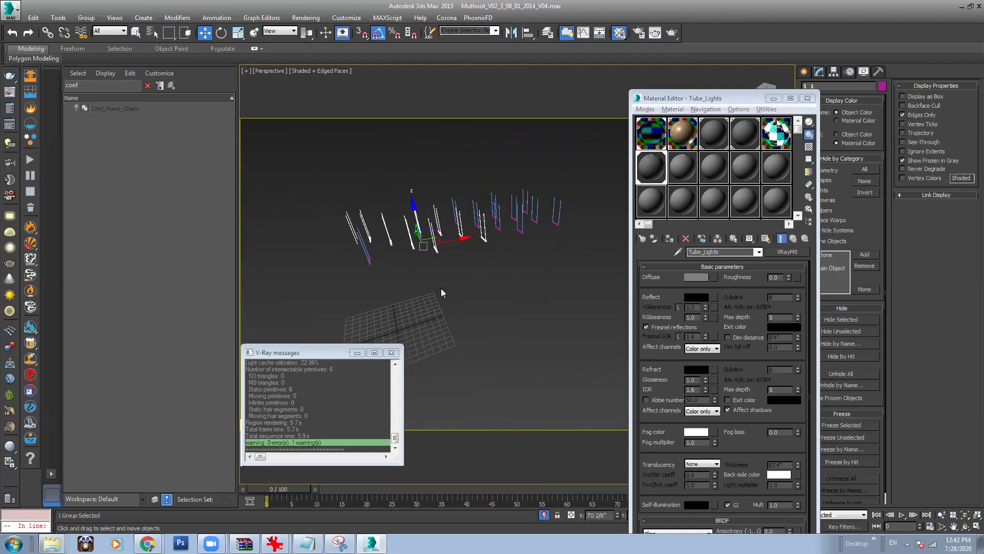
Step: Examine the hanging tube lights to find which ones are separate from the closed light group
left_click(367, 261)
scroll(410, 246, "up", 6)
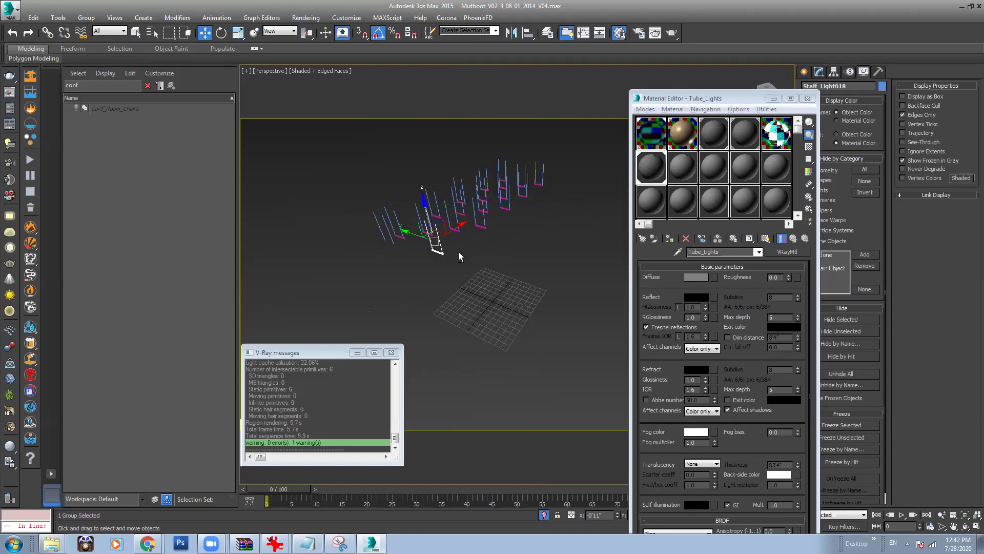
scroll(428, 245, "up", 4)
scroll(463, 253, "down", 5)
middle_click_drag(464, 253, 425, 295, "alt")
middle_click_drag(574, 163, 417, 225)
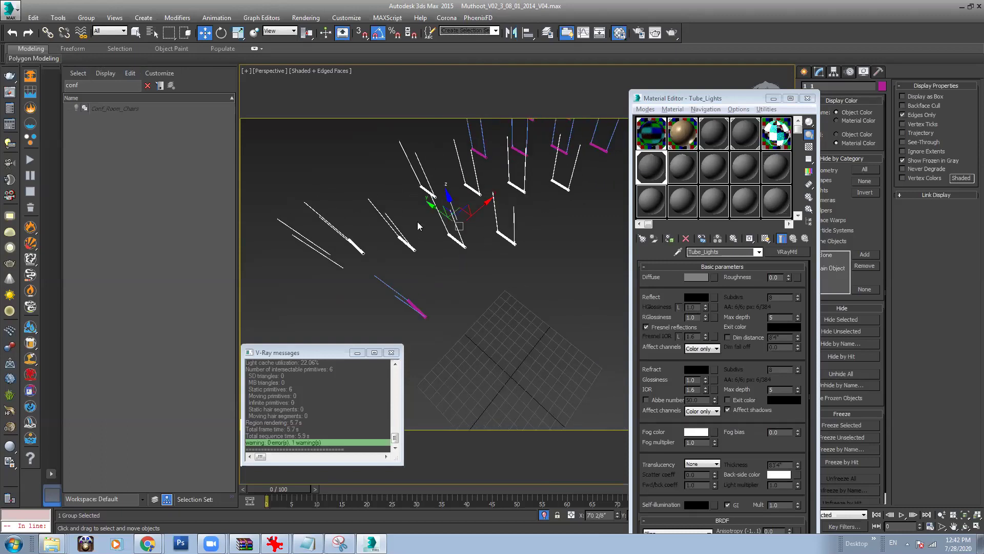
left_click(421, 310)
left_click(457, 241)
left_click(476, 259)
middle_click_drag(440, 283, 462, 272, "alt")
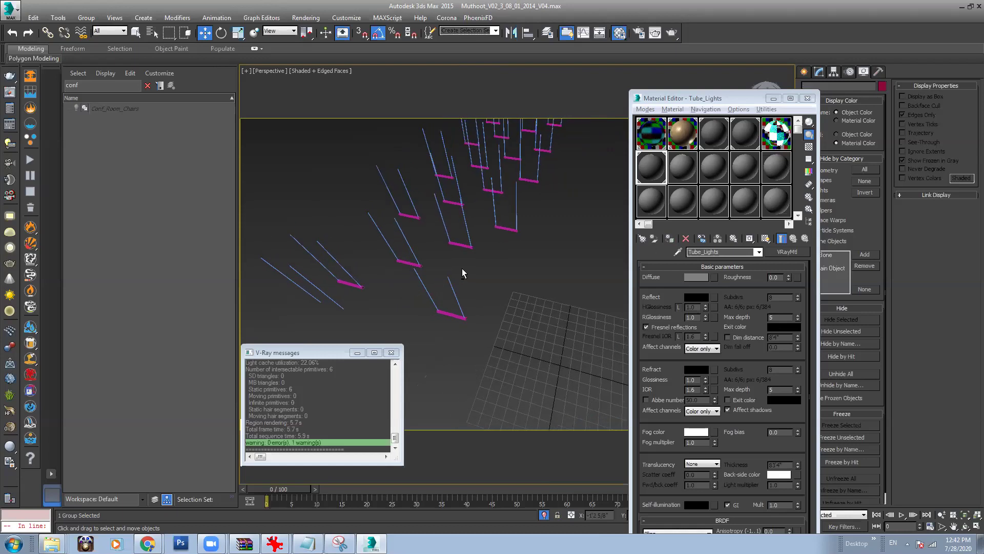
Step: Attach the separate hanging light Staff_Light018 to the neighbouring tube light group
left_click(454, 314)
left_click(83, 18)
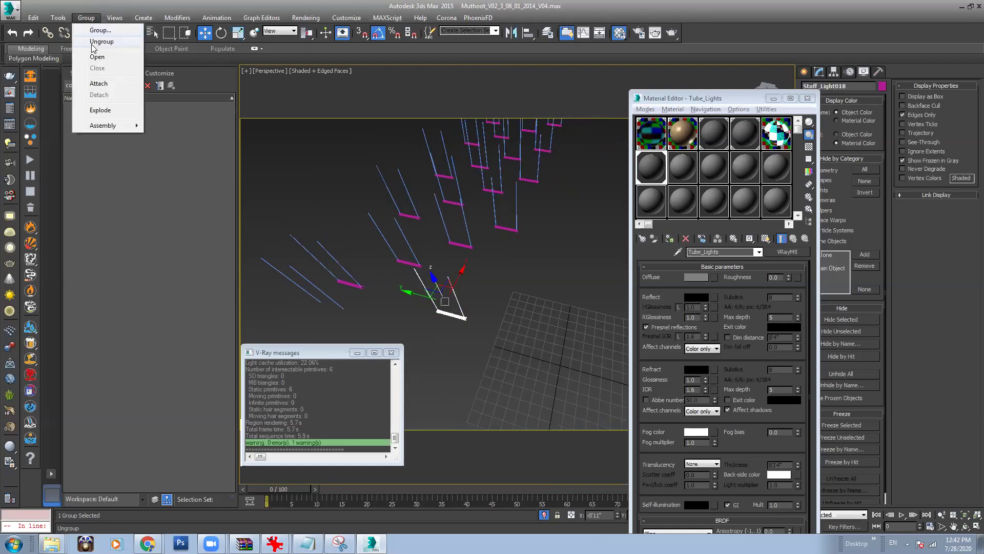
left_click(100, 83)
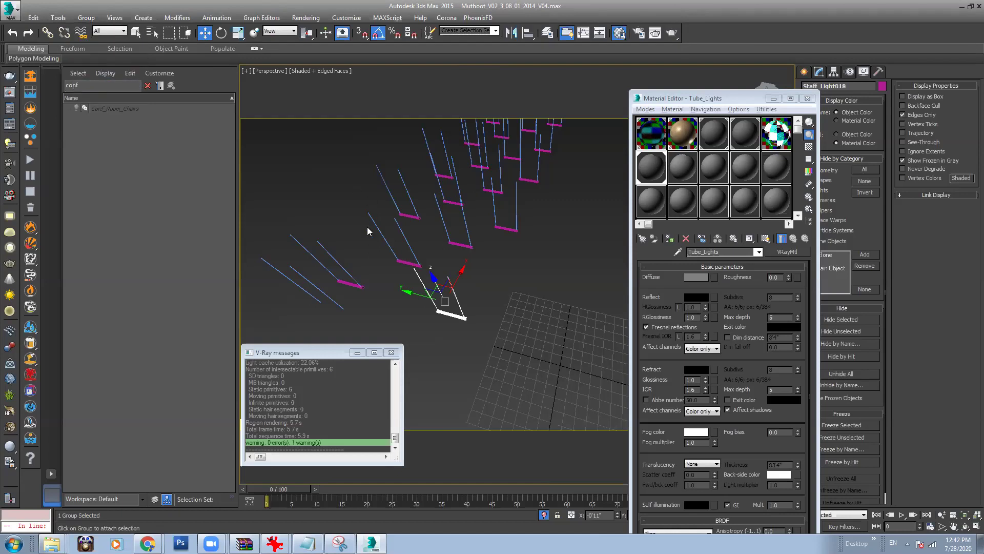
left_click(411, 263)
middle_click_drag(488, 254, 408, 304, "alt")
left_click(408, 304)
left_click(399, 313)
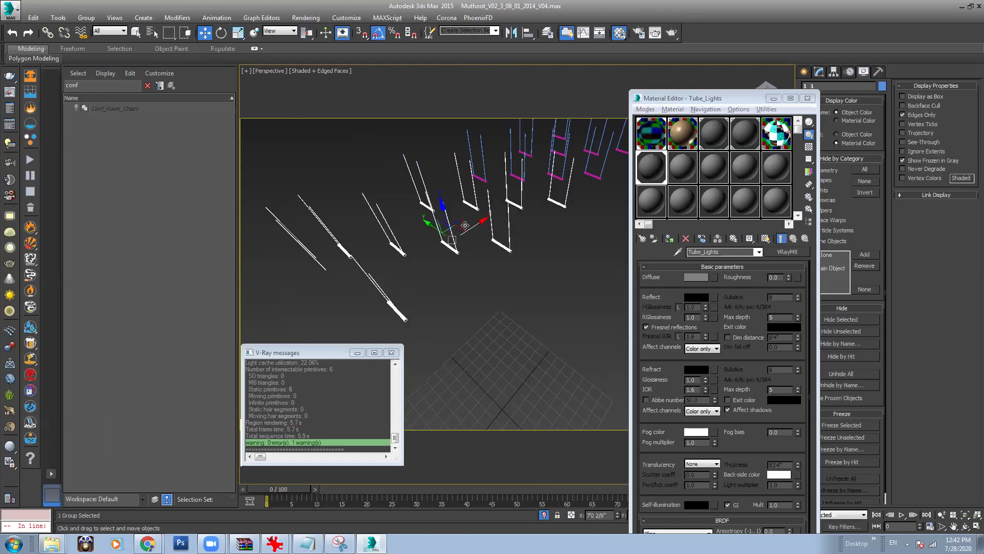
Step: Attach the separate hanging light Staff_Light019 to the other tube light group and check that group's members
middle_click_drag(439, 250, 386, 217, "alt")
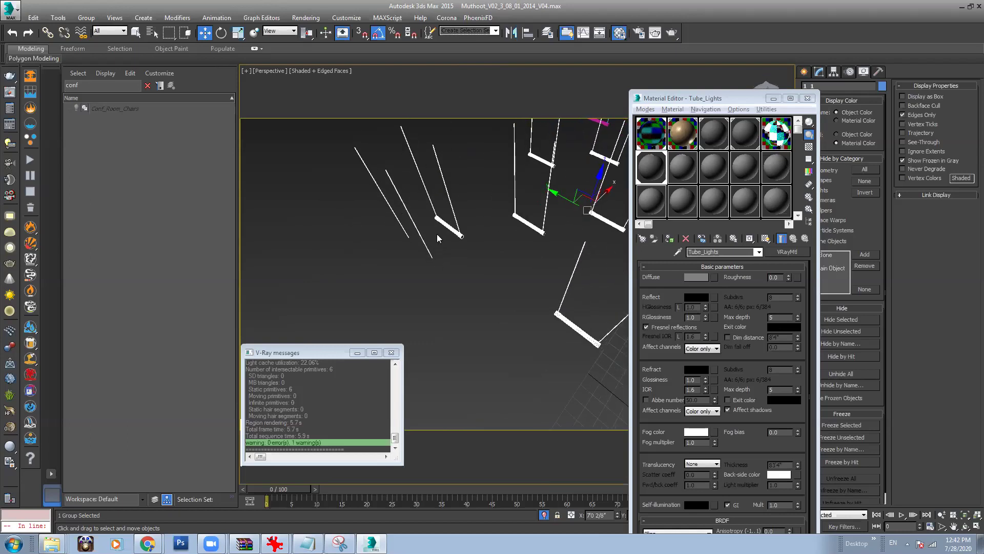
middle_click_drag(437, 237, 366, 169, "alt")
scroll(433, 241, "down", 6)
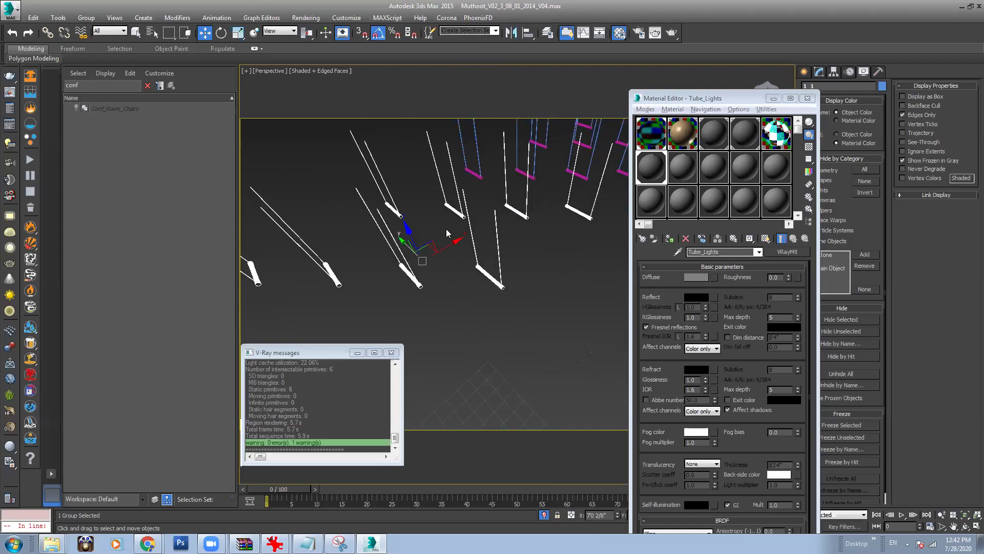
scroll(466, 218, "up", 5)
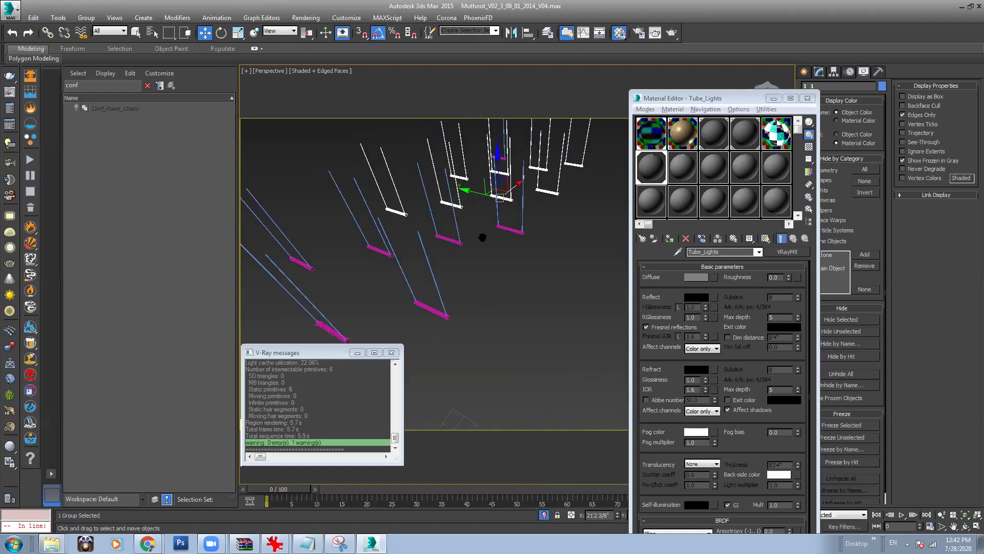
middle_click_drag(498, 159, 494, 218, "alt")
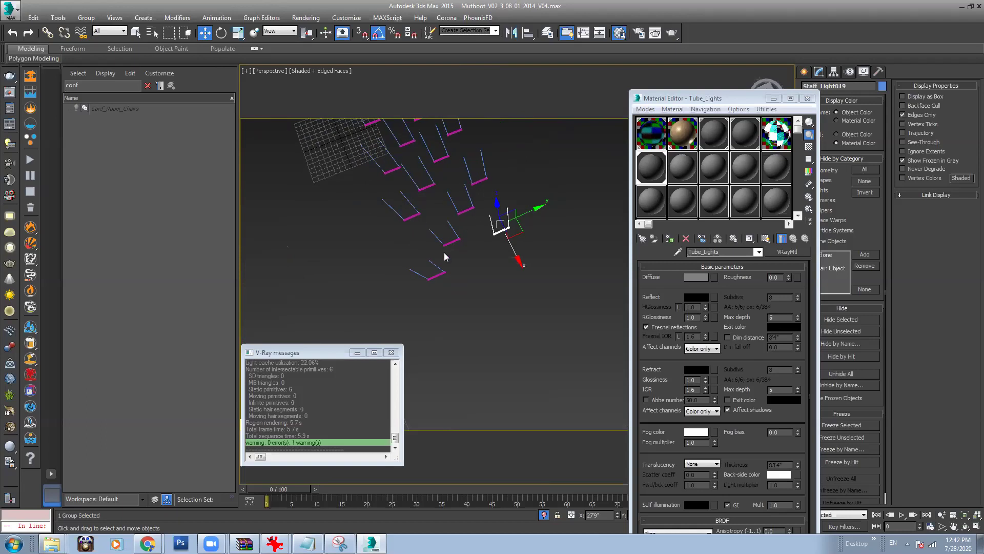
left_click(89, 19)
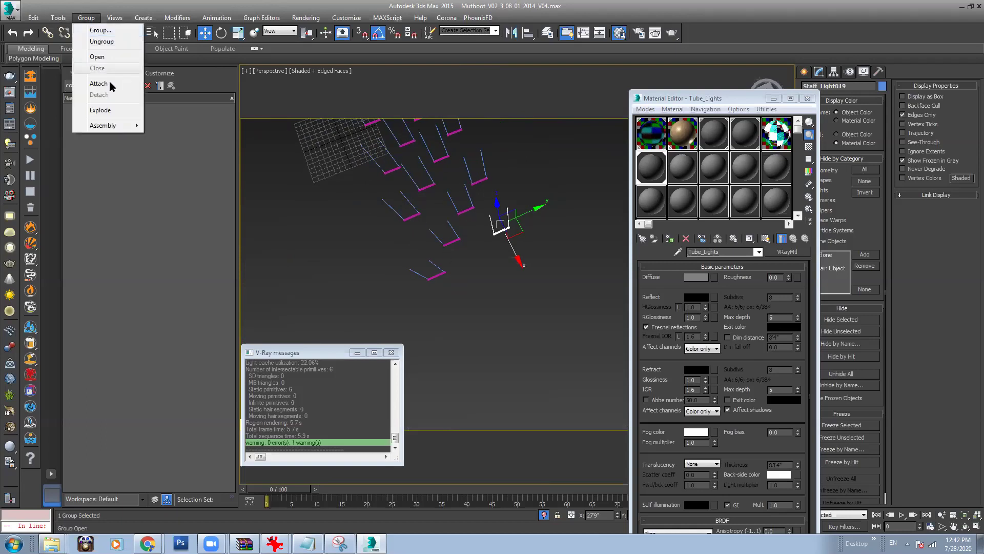
left_click(97, 83)
left_click(450, 242)
middle_click_drag(450, 242, 521, 203, "alt")
left_click(473, 230)
left_click(479, 192)
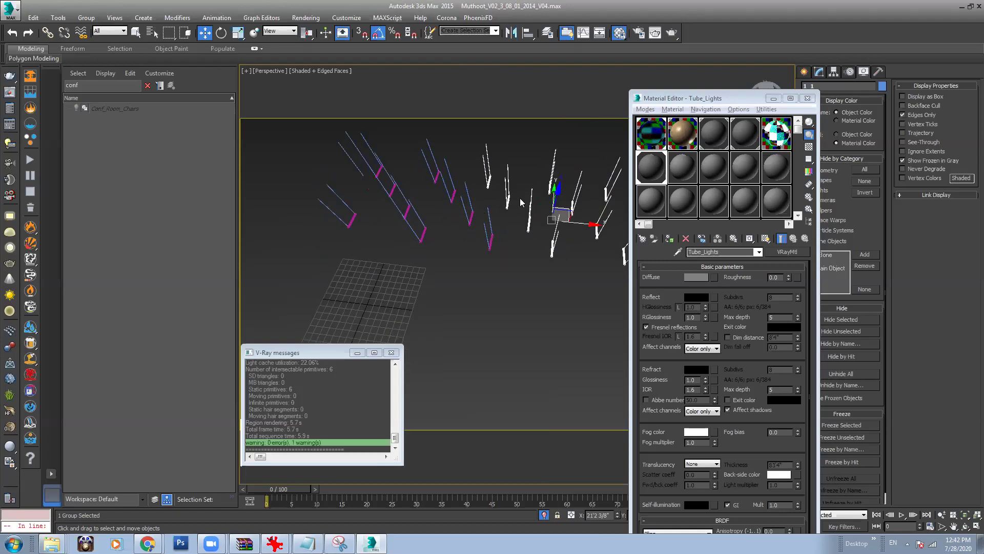
Step: Attach one tube light group to the other, combining all isolated hanging lights into a single group
middle_click_drag(518, 297, 453, 245, "alt")
left_click(453, 245)
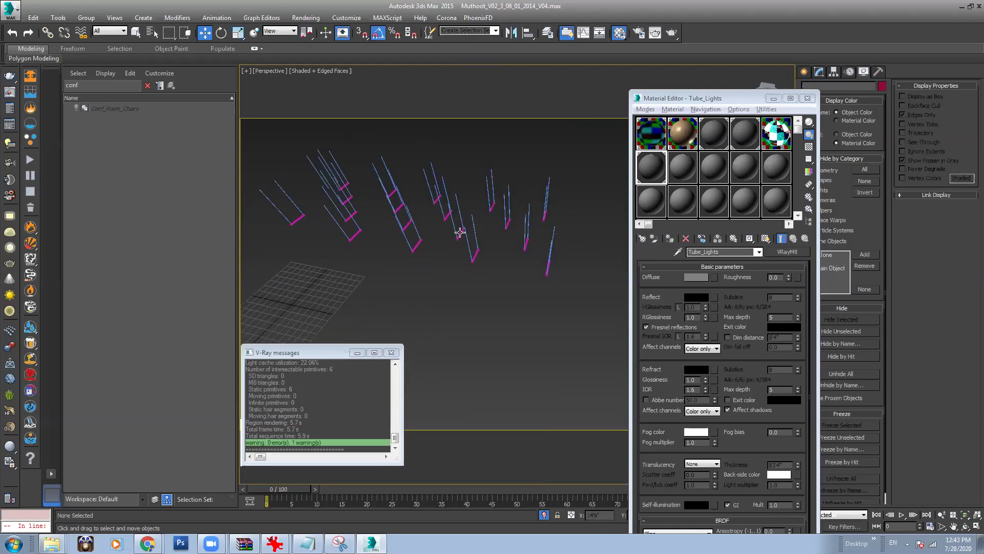
left_click(460, 232)
left_click(87, 18)
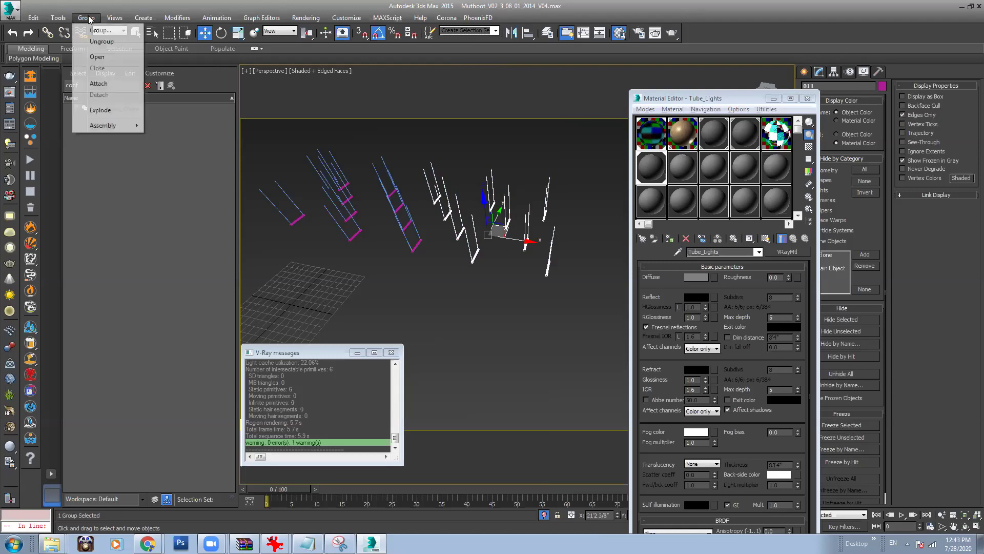
left_click(99, 83)
left_click(353, 235)
middle_click_drag(353, 235, 475, 210, "alt")
left_click(469, 198)
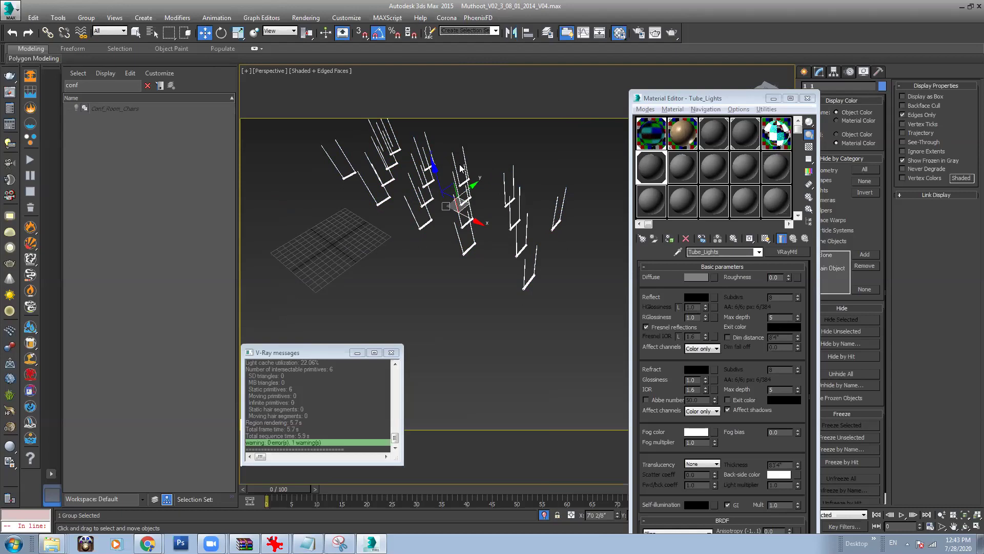
middle_click_drag(399, 204, 359, 151, "alt")
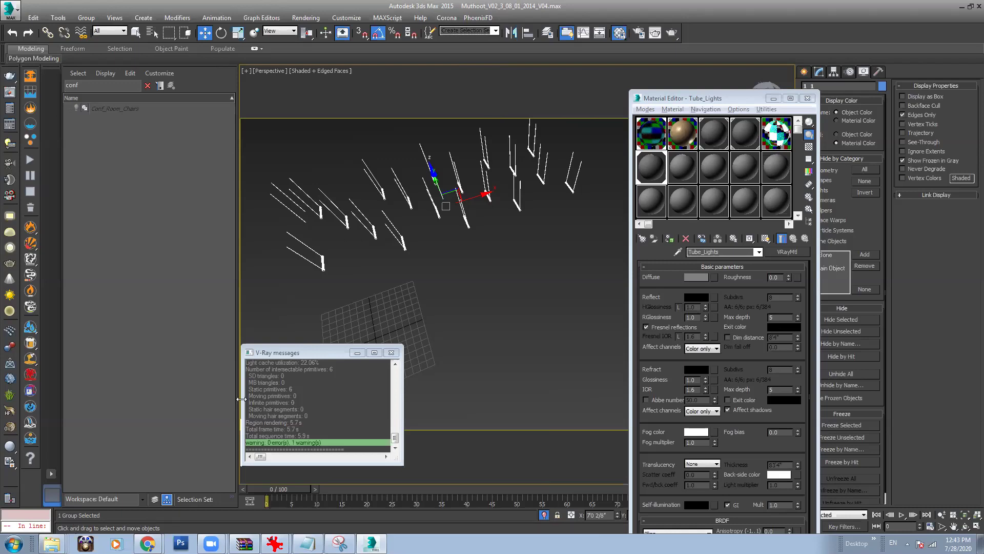
scroll(464, 218, "up", 4)
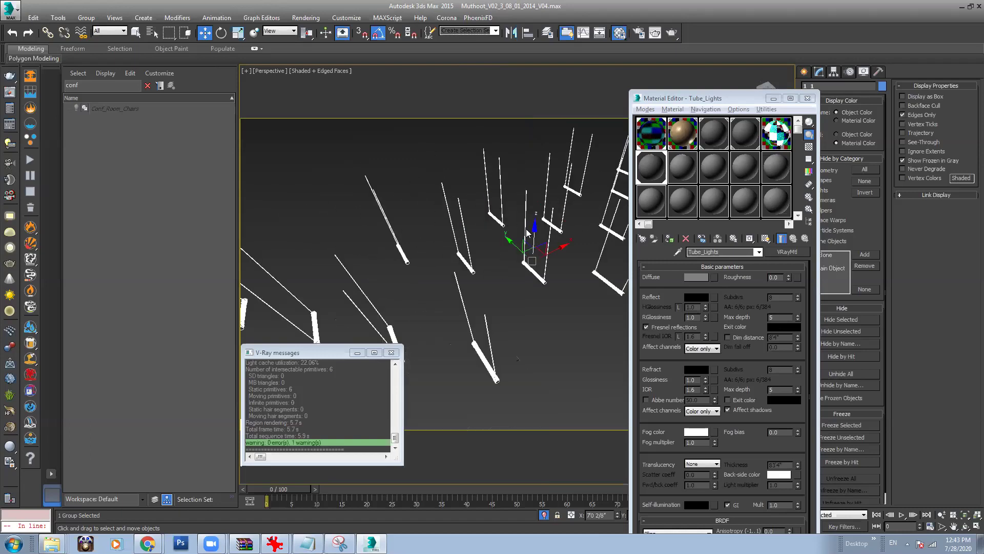
scroll(491, 256, "down", 4)
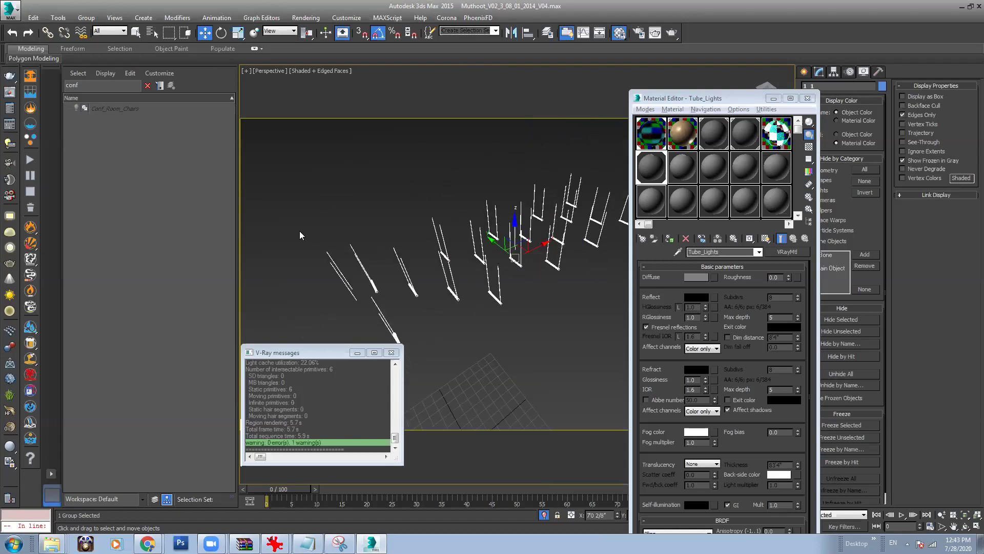
Step: Switch to Windows Explorer and open the autoback folder inside Documents, 3dsMax
left_click(13, 543)
left_click(165, 335)
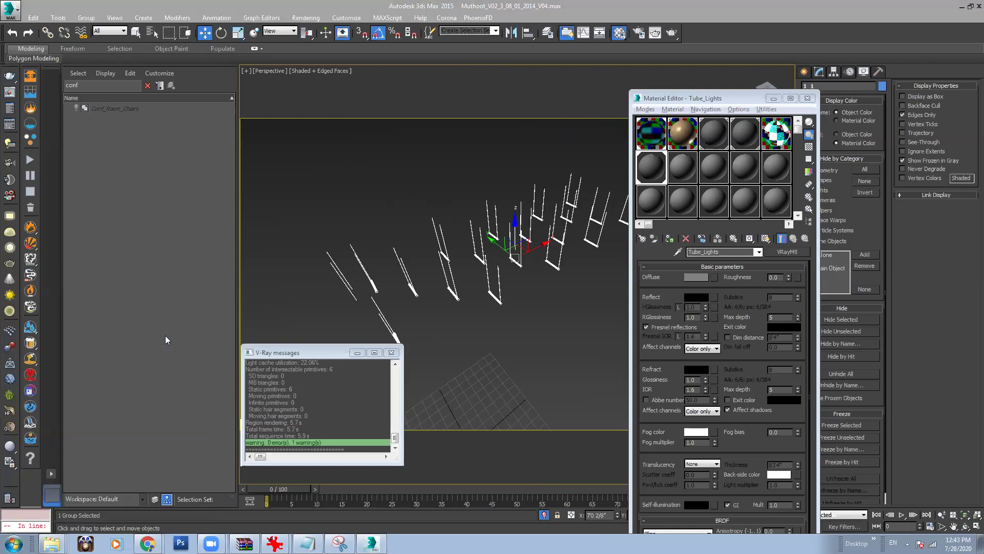
double_click(220, 167)
double_click(232, 181)
left_click_drag(272, 181, 551, 186)
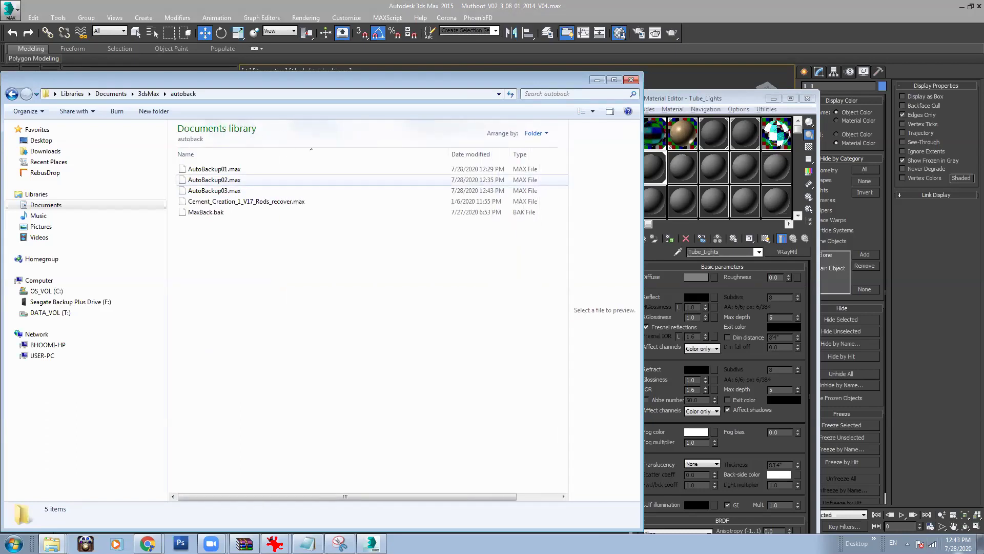
Step: Examine the modification times of AutoBackup01.max, AutoBackup02.max and AutoBackup03.max in the autoback folder
left_click(491, 192)
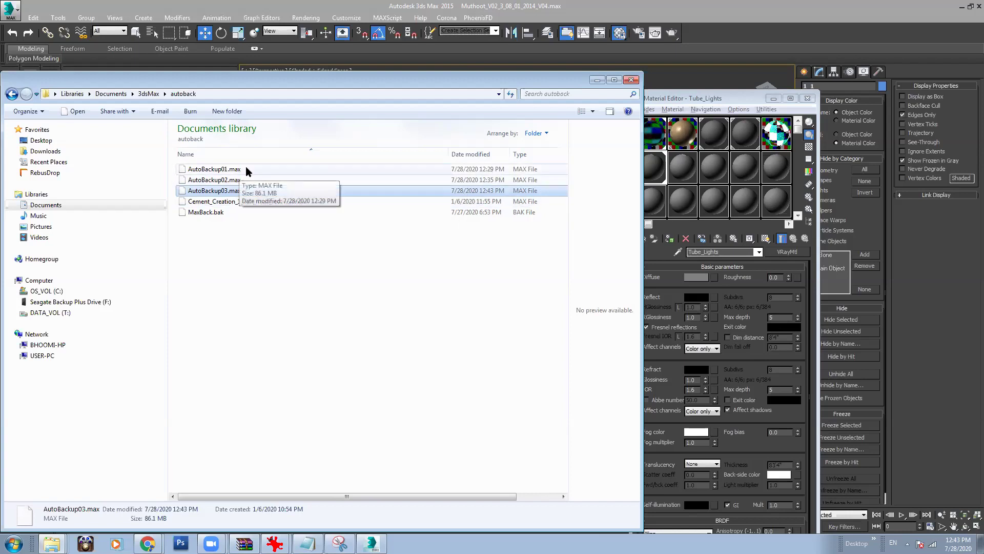
left_click(496, 174)
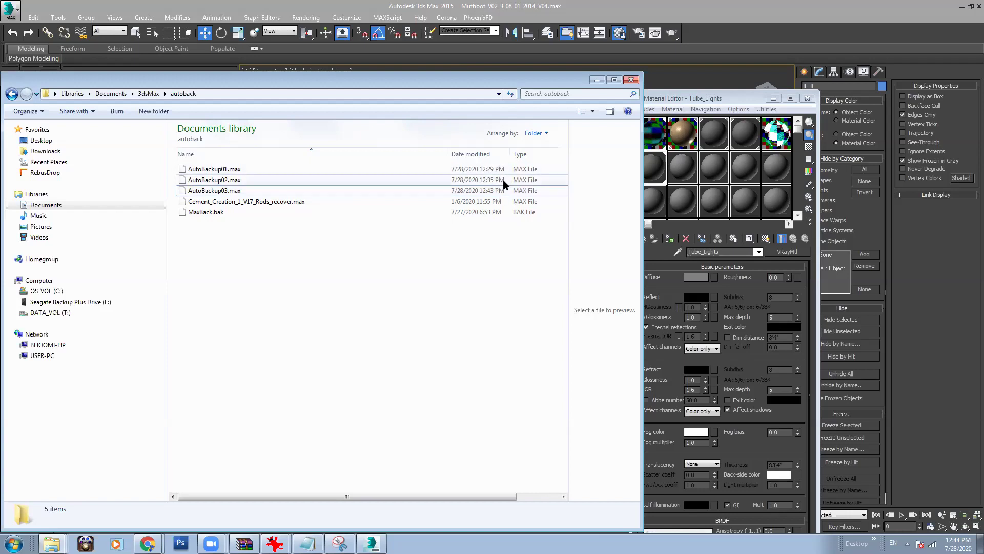
left_click(293, 169)
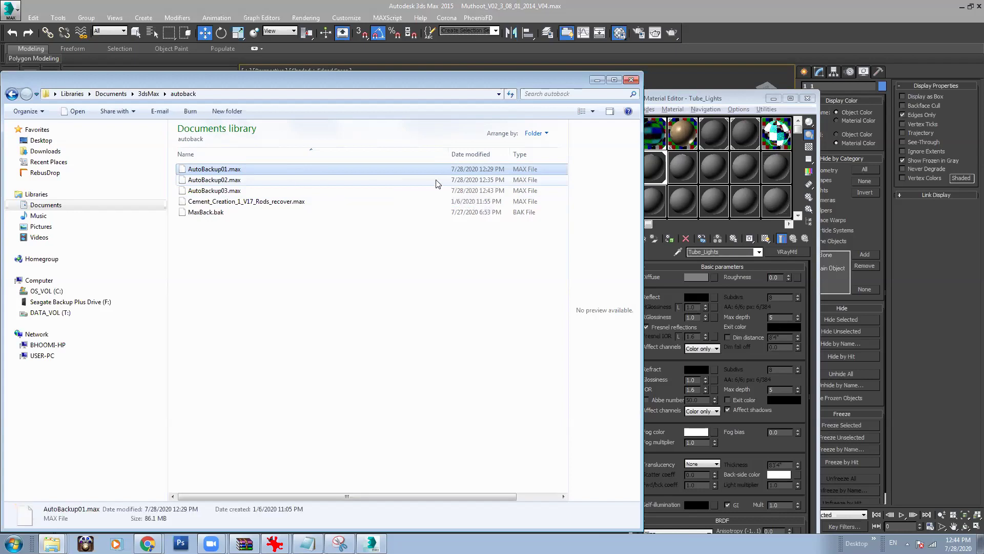
left_click(245, 180)
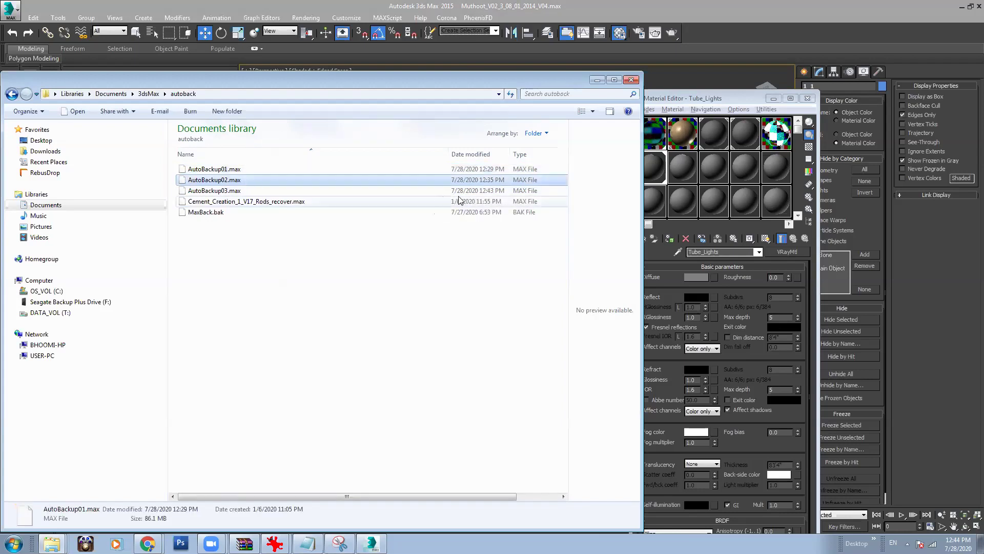
left_click(471, 191)
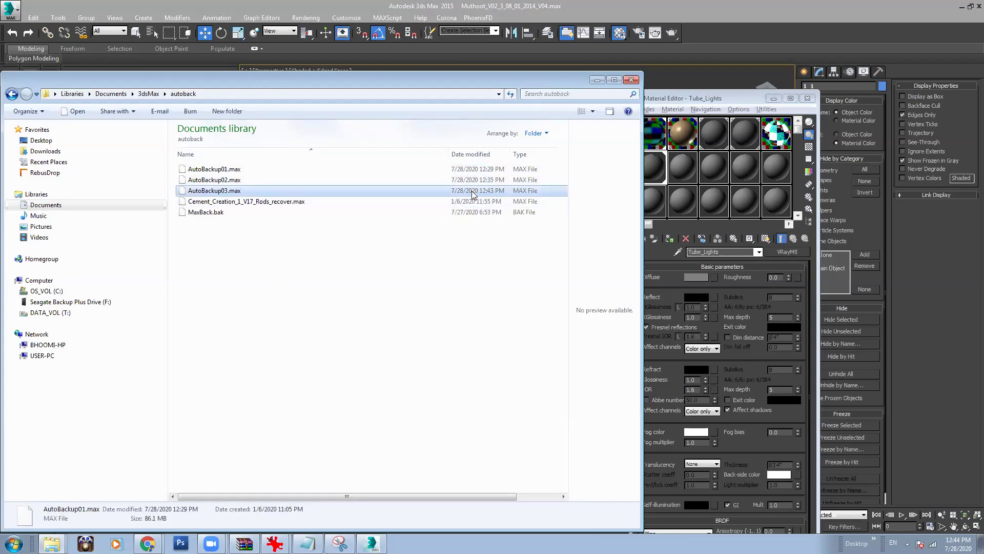
left_click(474, 276)
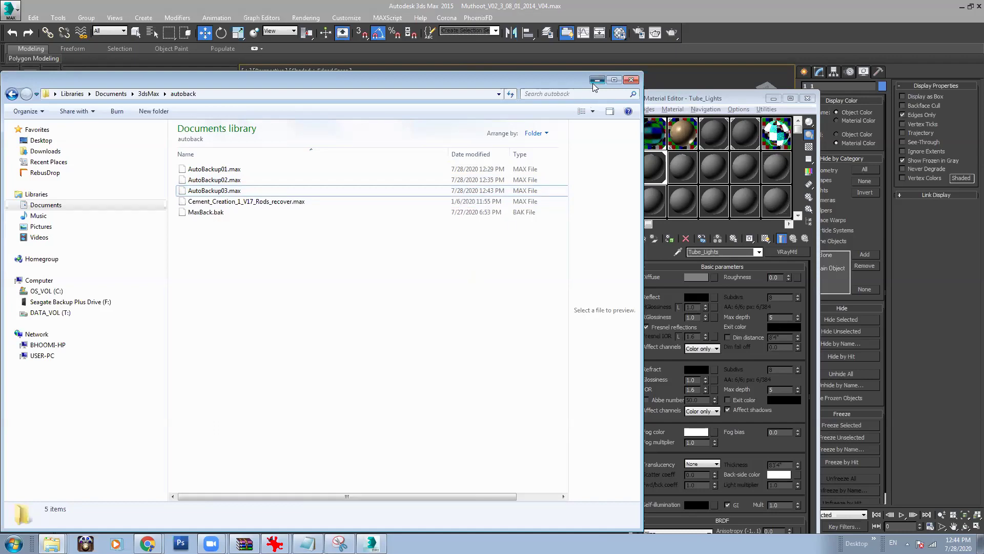
Step: Return to 3ds Max, minimise the Material Editor and clear the selection of the hanging lights
left_click(596, 81)
left_click(773, 99)
left_click(468, 173)
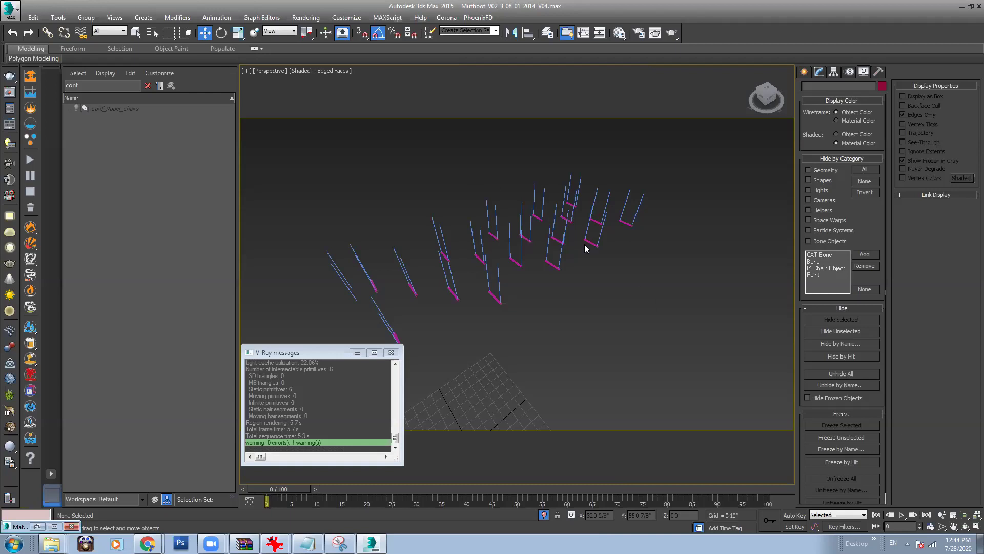
middle_click_drag(560, 241, 588, 244)
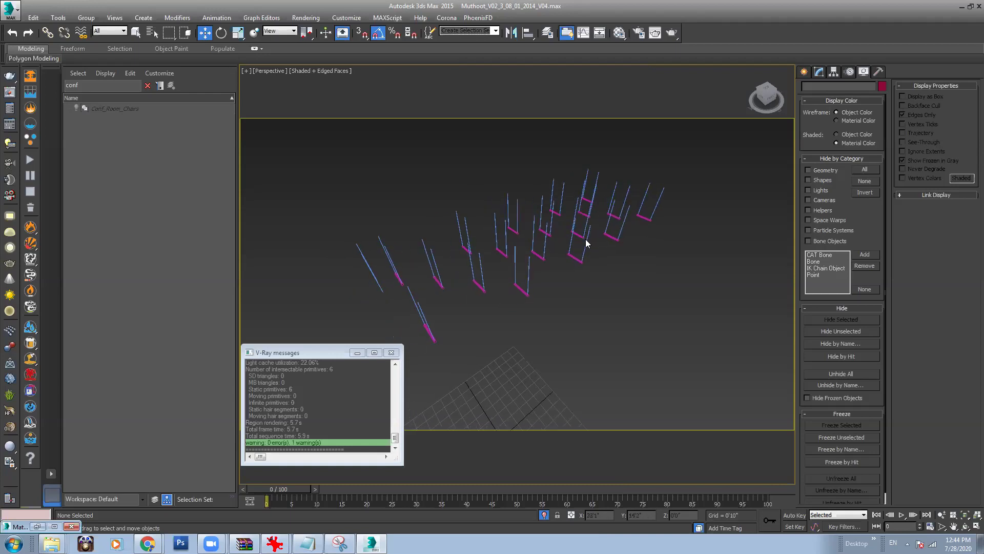
Step: Exit the current isolation and isolate the group containing the workstation desks and hanging lights
left_click(544, 515)
middle_click_drag(529, 283, 523, 298, "alt")
middle_click_drag(550, 350, 477, 243, "alt")
left_click(518, 330)
key("alt+q")
Step: Select the combined group of workstation desks and hanging lights and open it
left_click(635, 224)
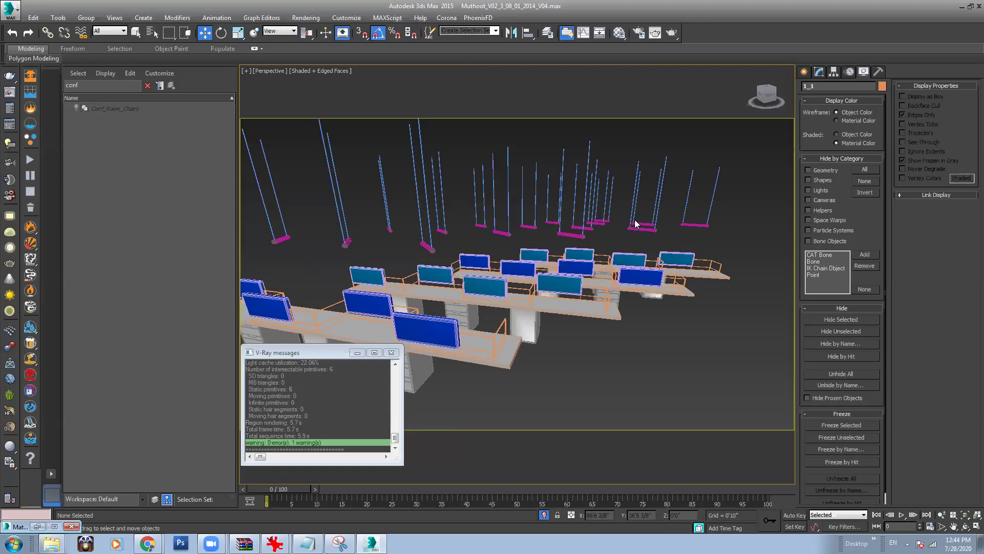
left_click(642, 229)
left_click(84, 17)
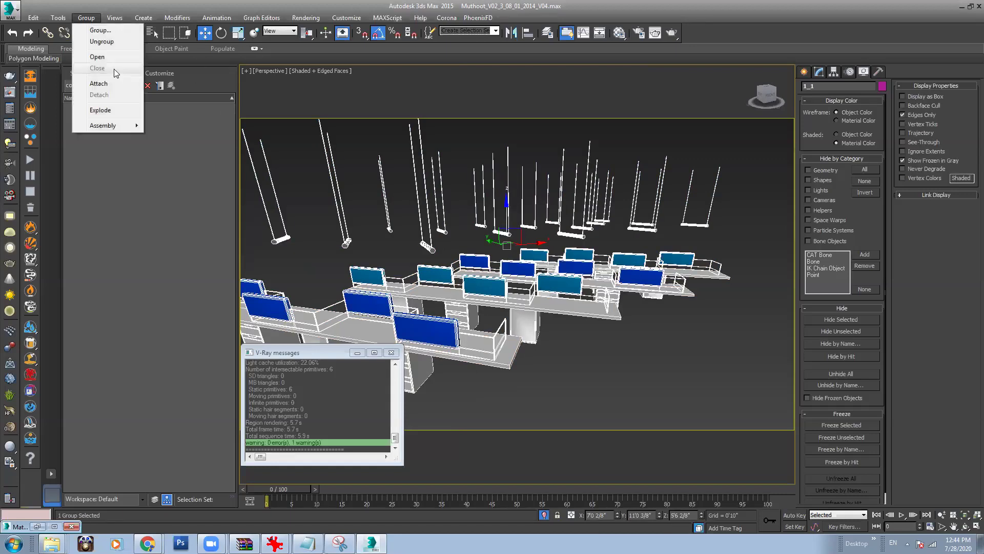
left_click(110, 73)
middle_click_drag(540, 287, 699, 272)
scroll(681, 266, "down", 5)
Step: Select the single hanging light group Staff_Light001 within the opened workstation group
left_click(756, 300)
scroll(715, 274, "down", 3)
scroll(464, 224, "up", 3)
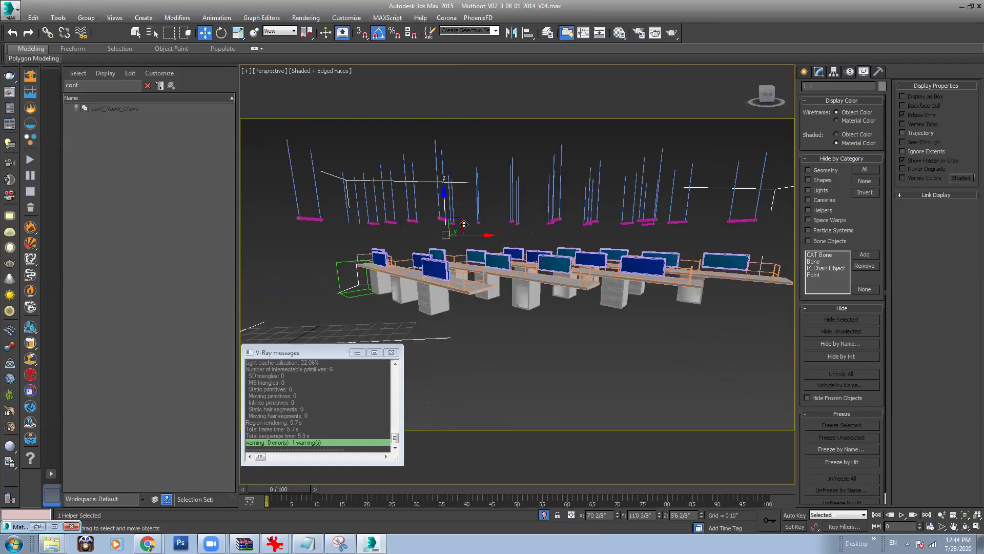
left_click(384, 222)
scroll(306, 192, "down", 4)
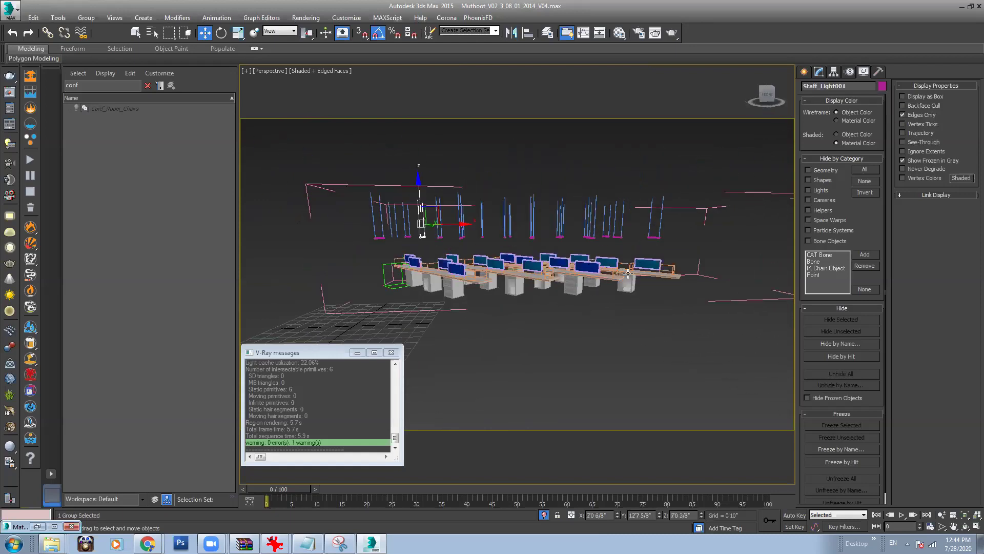
middle_click_drag(523, 267, 578, 274, "alt")
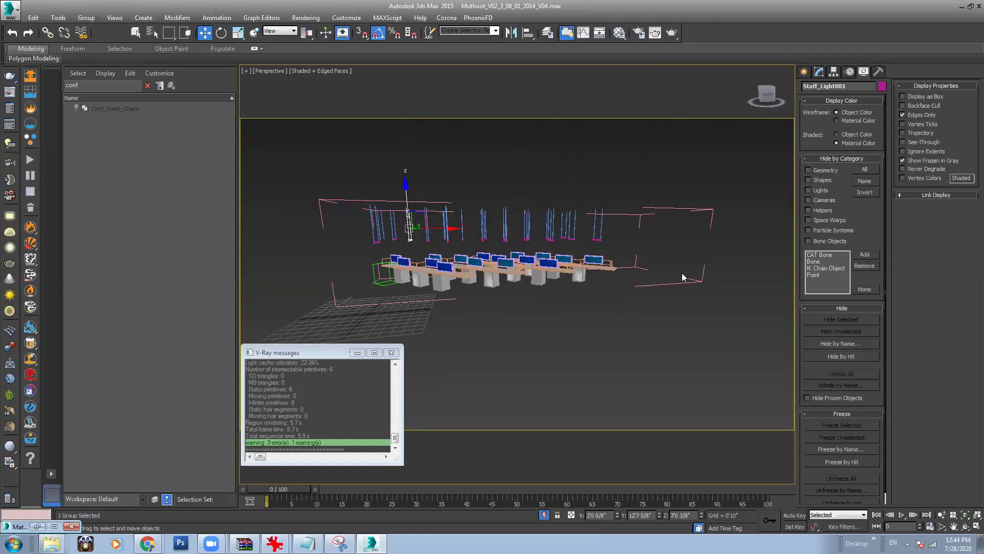
Step: Undo the last group change and ungroup the 011 group of staff tables and hanging lights
key("ctrl+z")
left_click(408, 215)
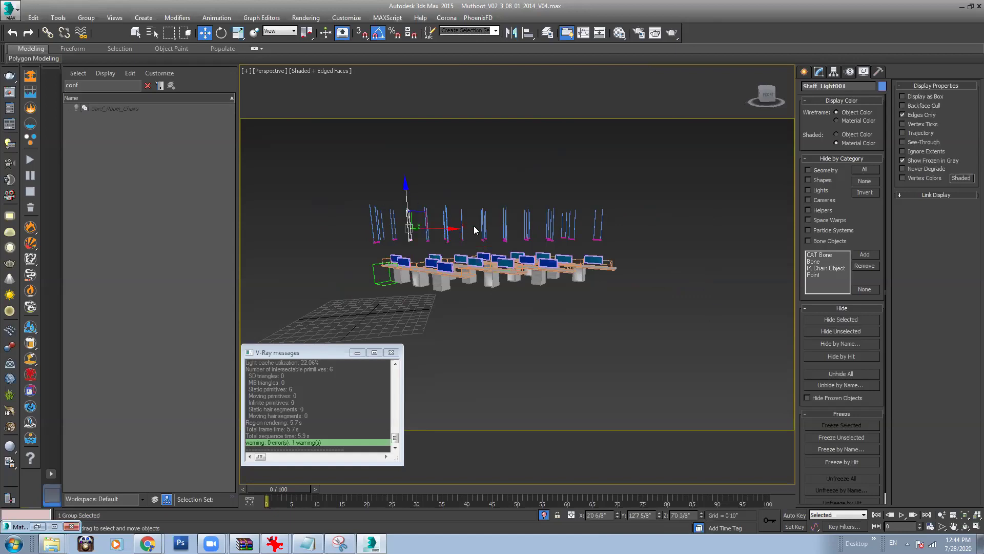
scroll(475, 230, "up", 5)
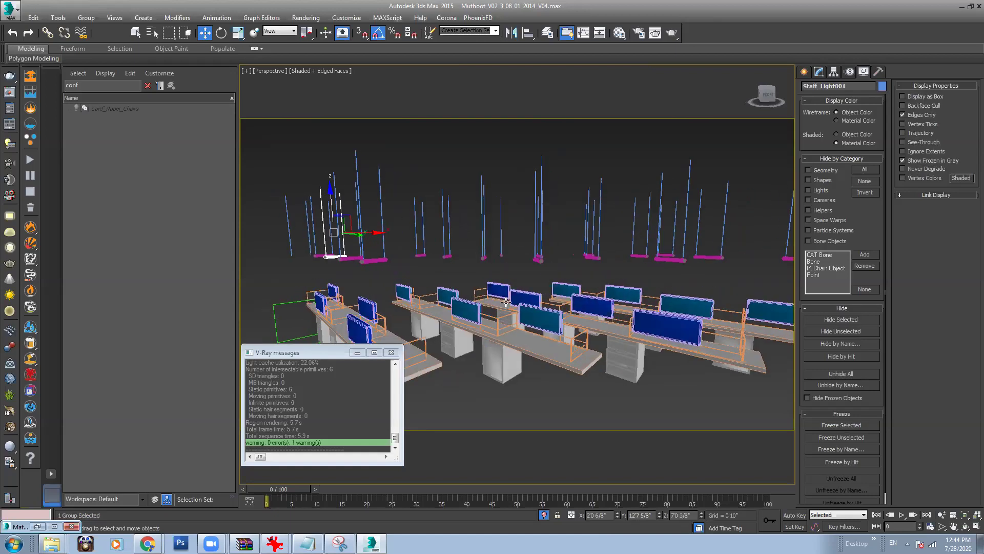
scroll(351, 296, "down", 6)
left_click(647, 299)
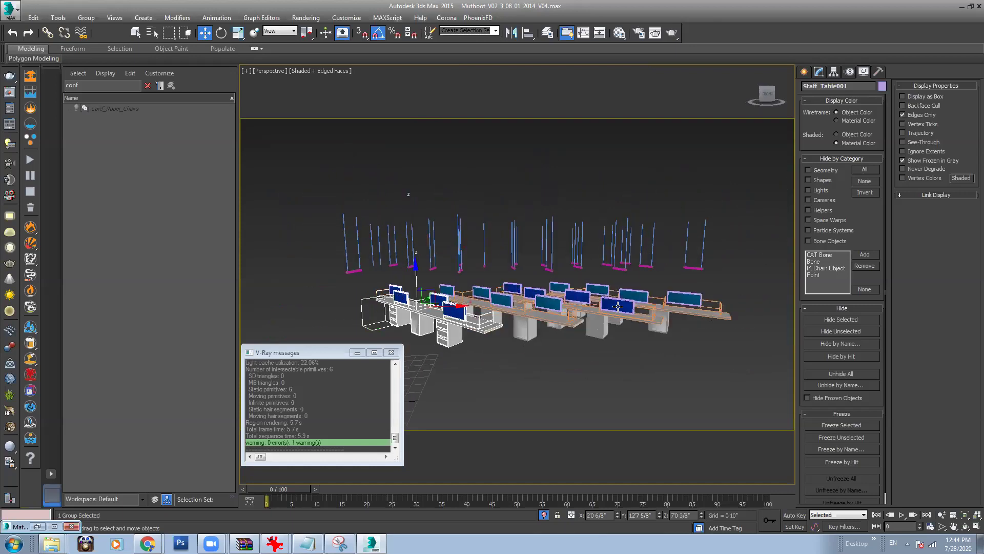
left_click(701, 292)
scroll(652, 292, "up", 4)
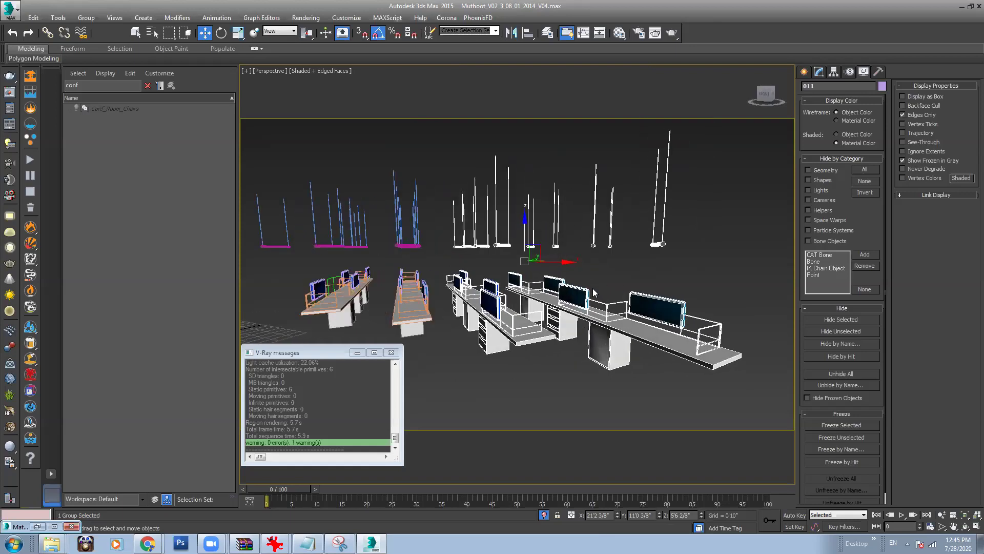
left_click(86, 18)
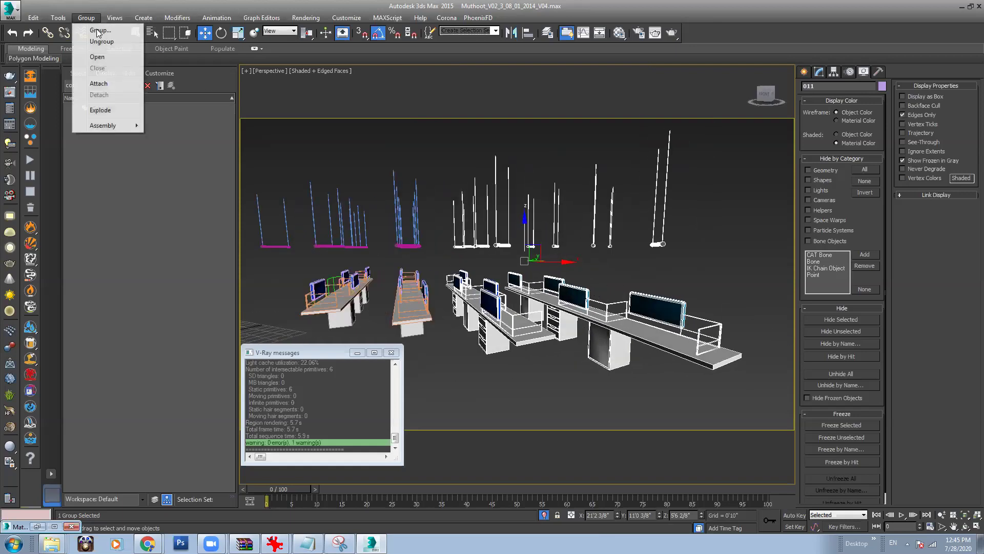
left_click(103, 57)
Step: Select individual hanging lights above the staff tables to check how they are grouped
middle_click_drag(581, 217, 409, 210, "alt")
left_click(567, 234)
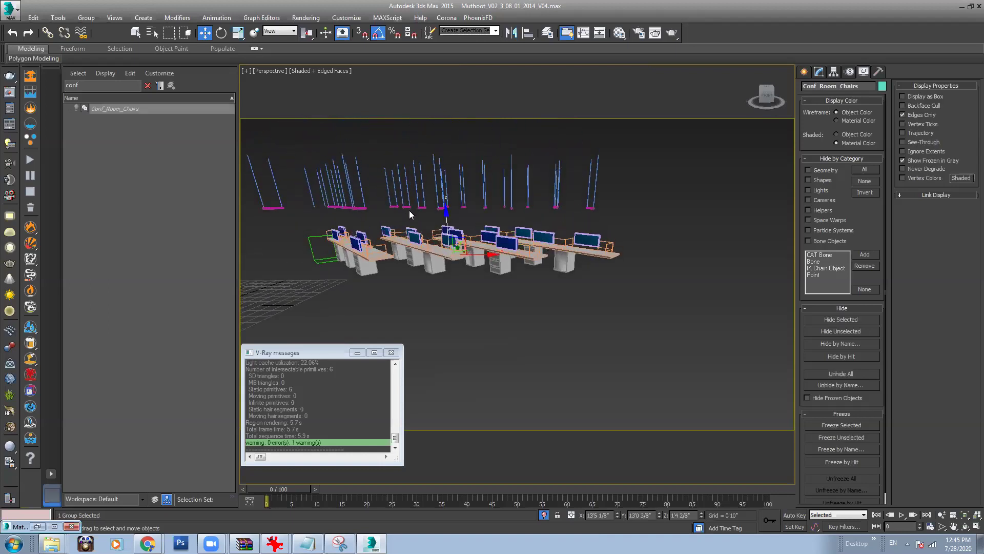
scroll(405, 209, "down", 10)
scroll(409, 214, "up", 10)
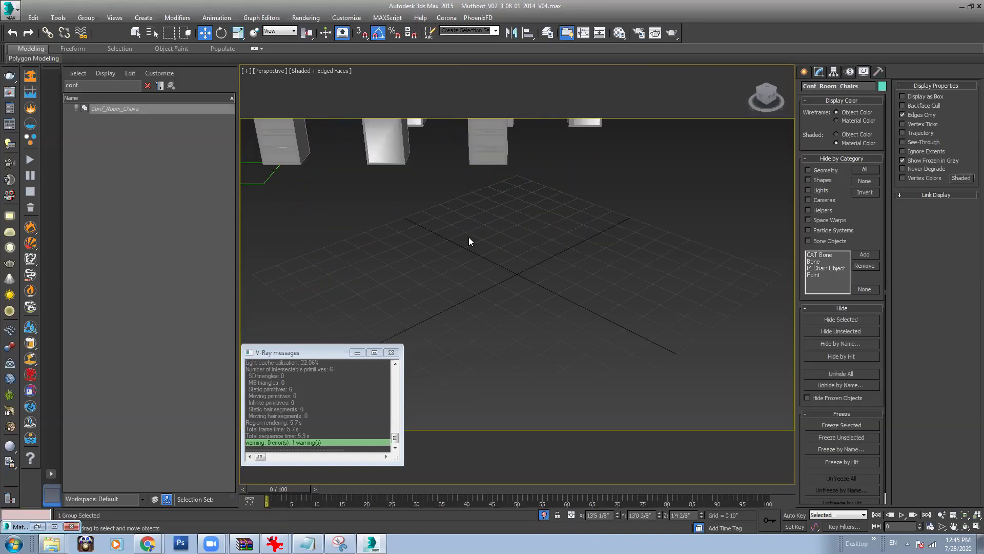
middle_click_drag(530, 224, 430, 193, "alt")
left_click(333, 172)
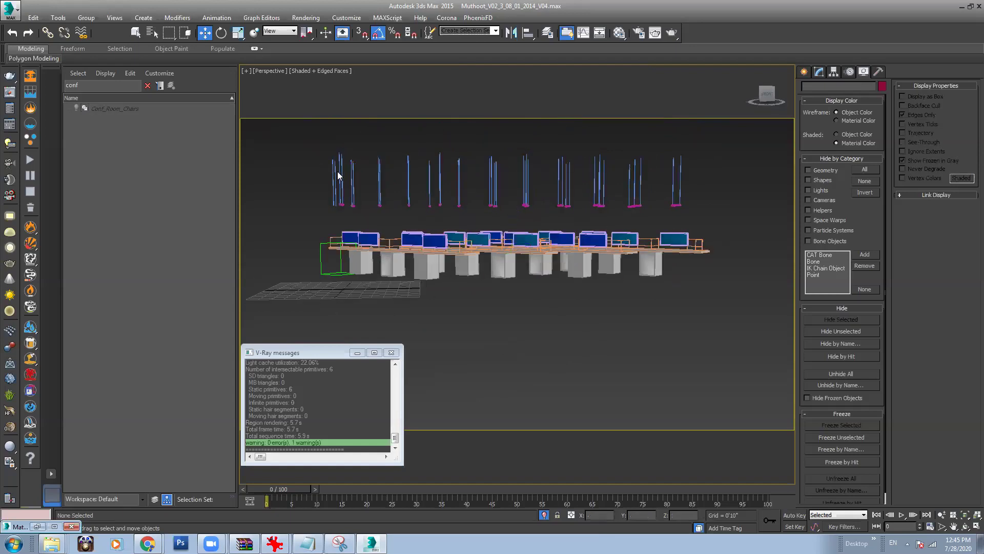
left_click(335, 177)
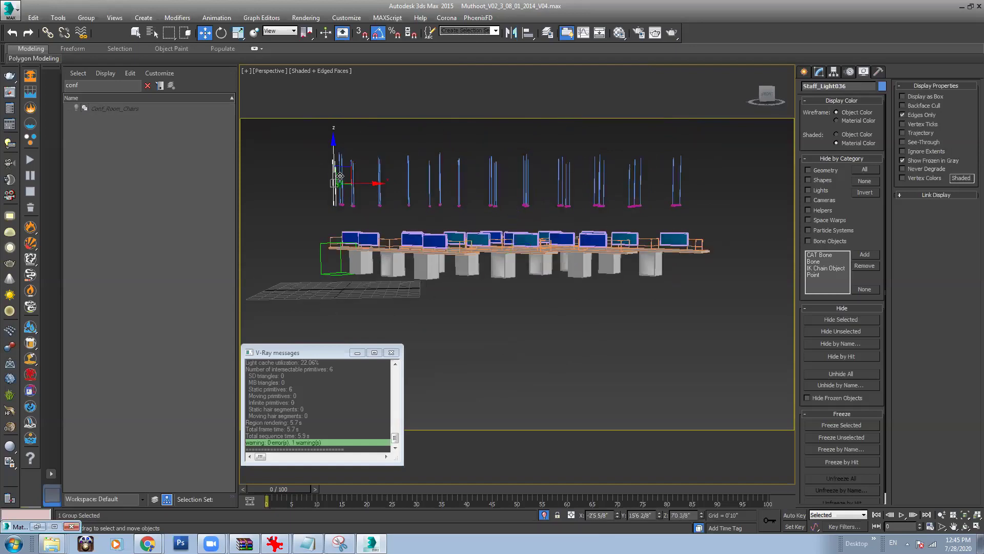
left_click(380, 173)
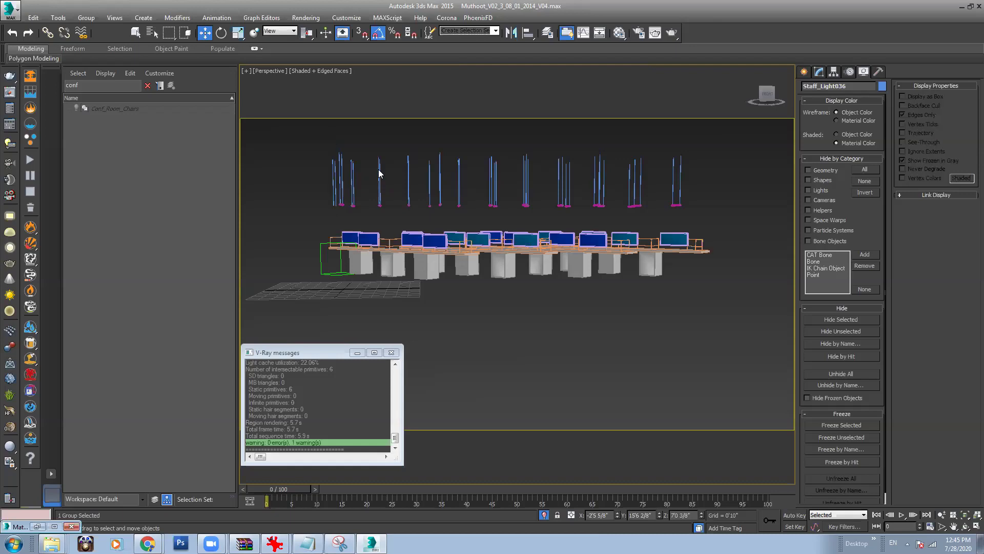
left_click(380, 203)
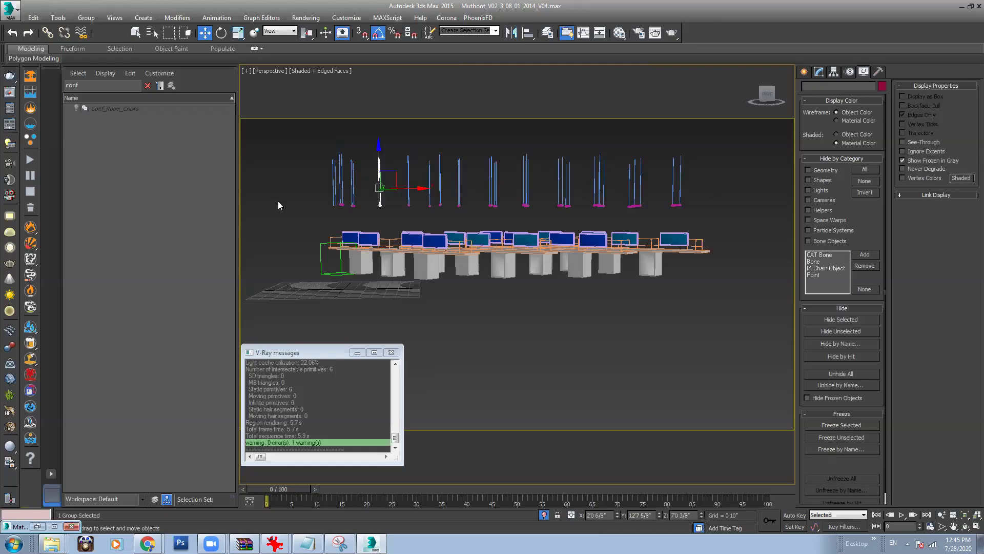
Step: Select all the hanging lights above the staff tables and group them as TubeLights
left_click(297, 138)
left_click_drag(300, 139, 706, 216)
middle_click_drag(503, 200, 482, 189, "alt")
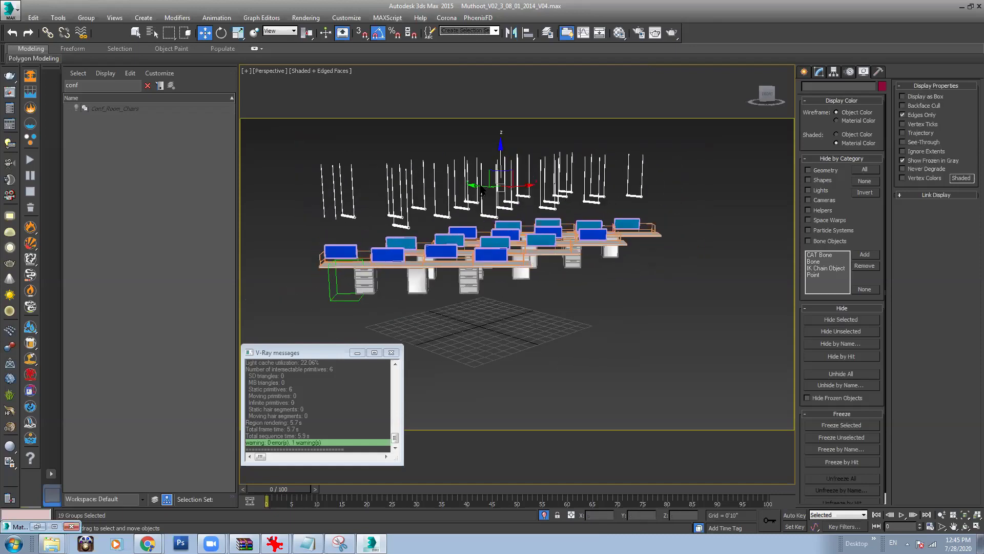
left_click(87, 17)
left_click(93, 29)
type("TubeLight")
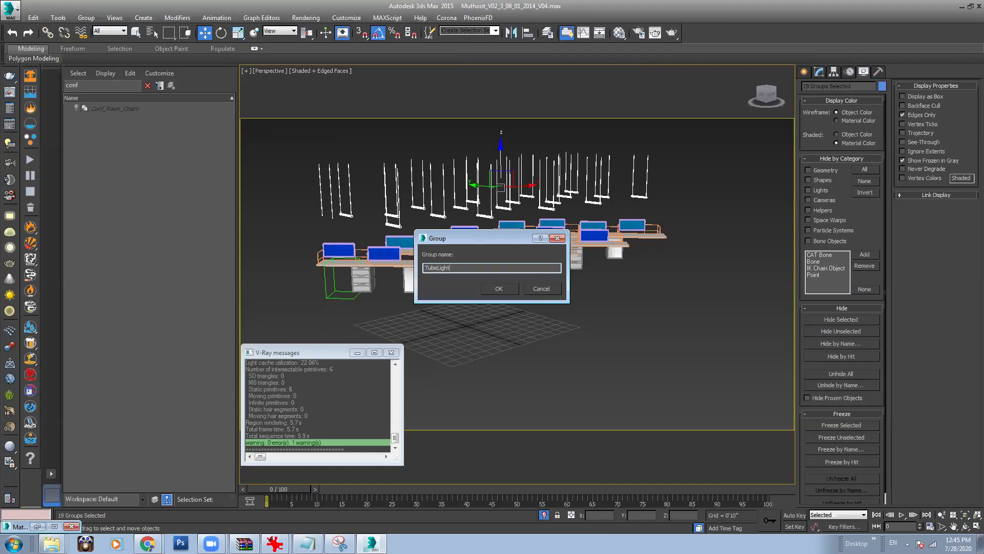
key("Return")
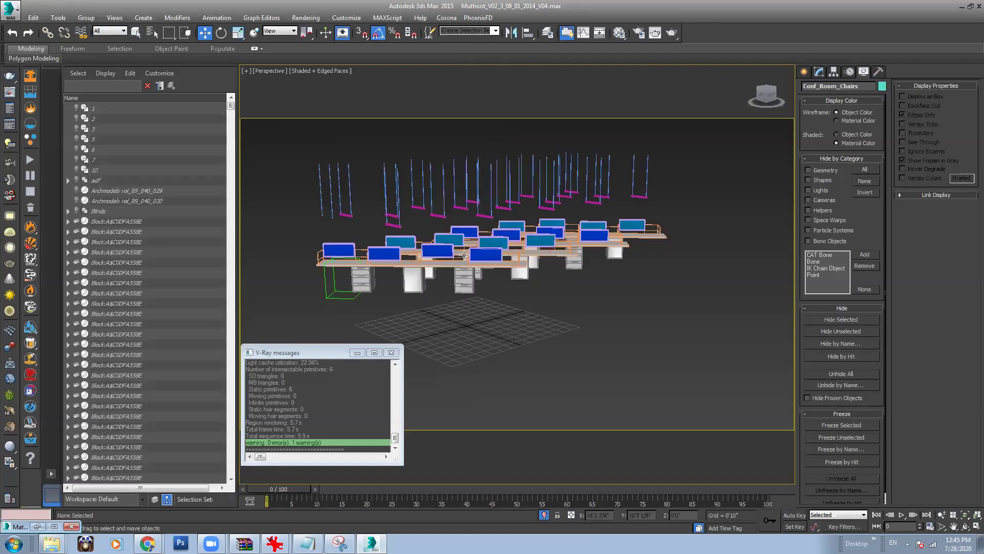
Step: Select only the Staff_Table001 group
left_click(531, 275)
key("z")
left_click(529, 269, "ctrl")
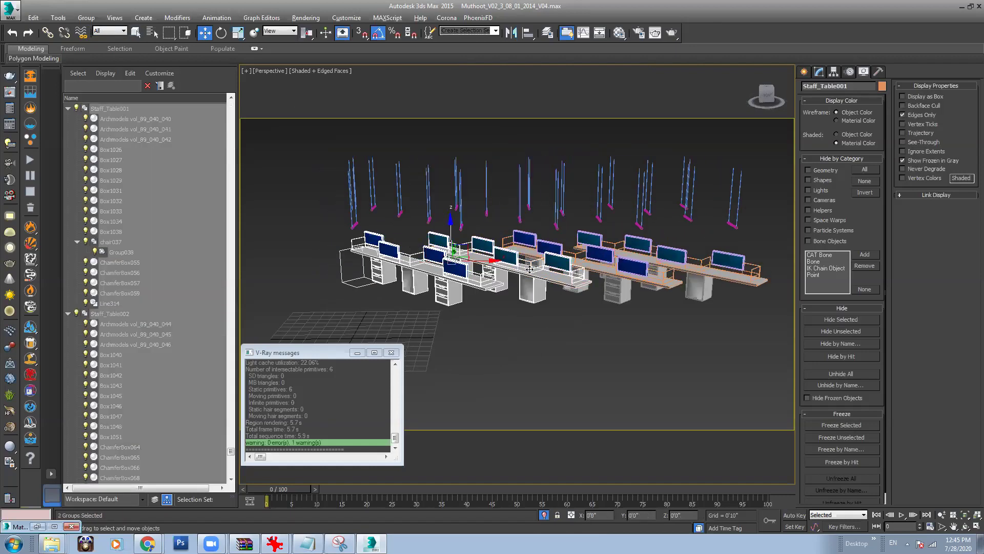
scroll(510, 273, "up", 6)
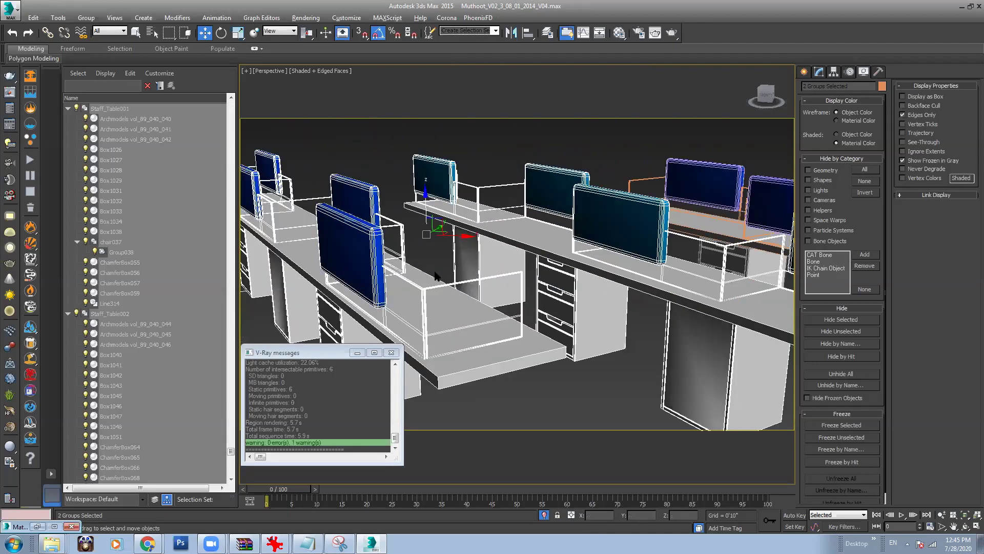
scroll(435, 275, "down", 3)
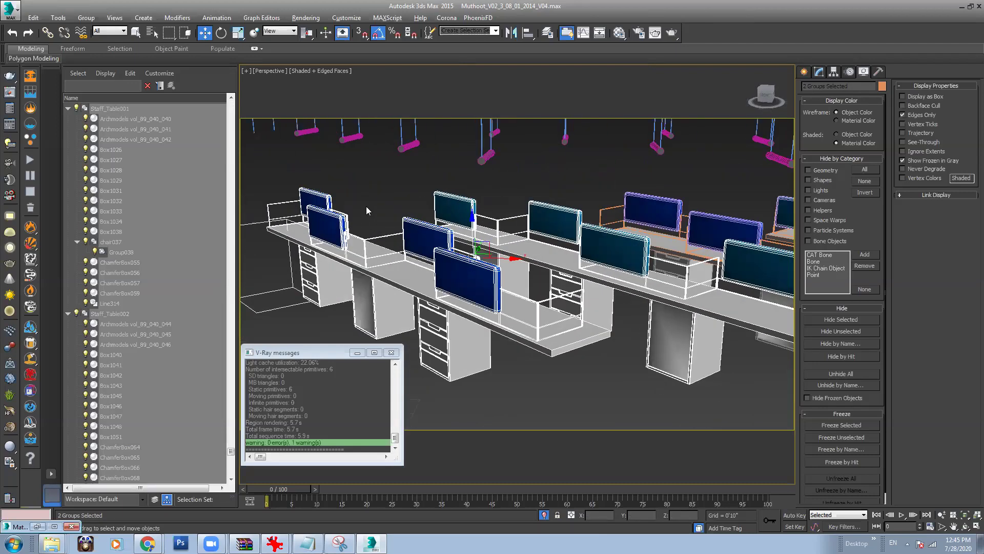
left_click(366, 206)
middle_click_drag(474, 279, 465, 281, "alt")
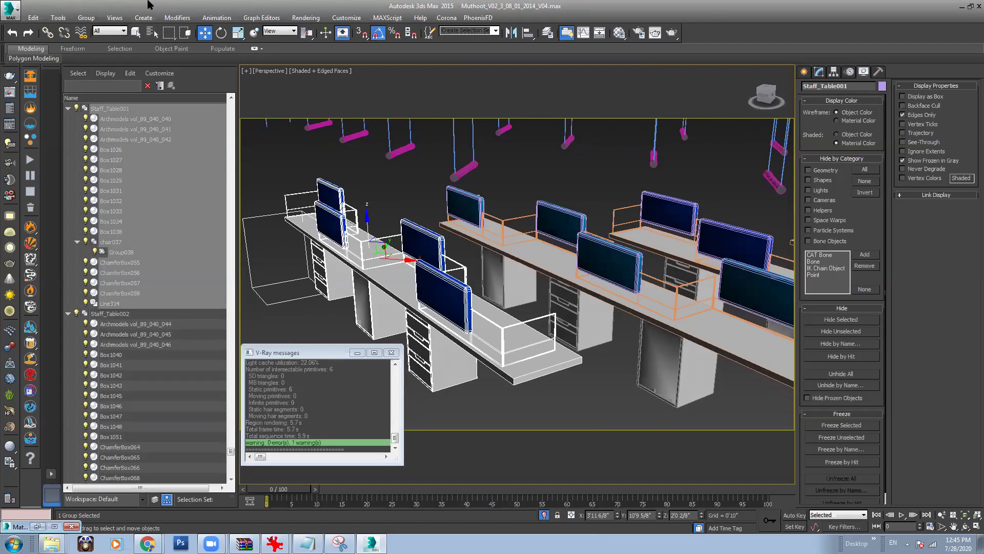
left_click(86, 17)
left_click(90, 56)
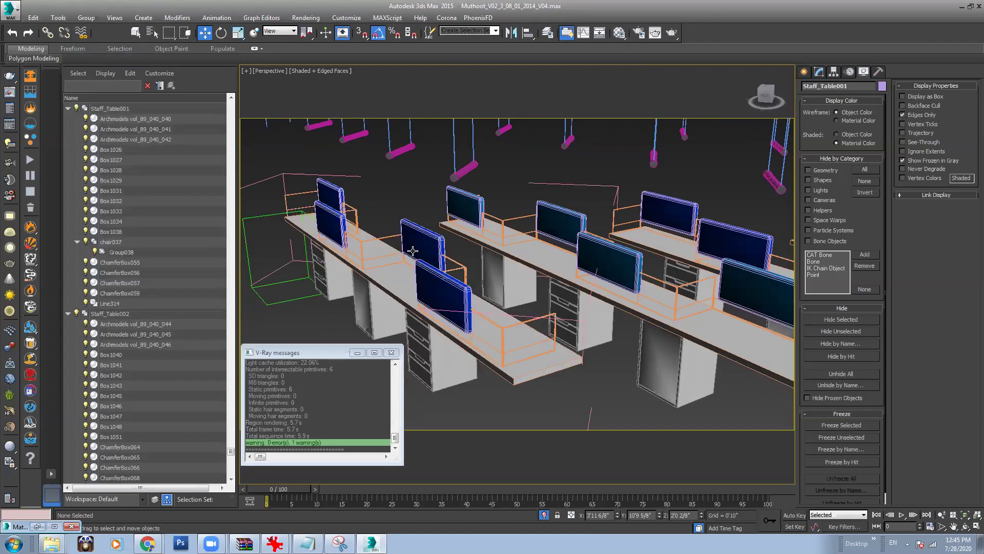
left_click(438, 280)
left_click(86, 17)
left_click(89, 68)
Step: Open the Staff_Table001 group to give access to its individual parts
scroll(429, 285, "down", 6)
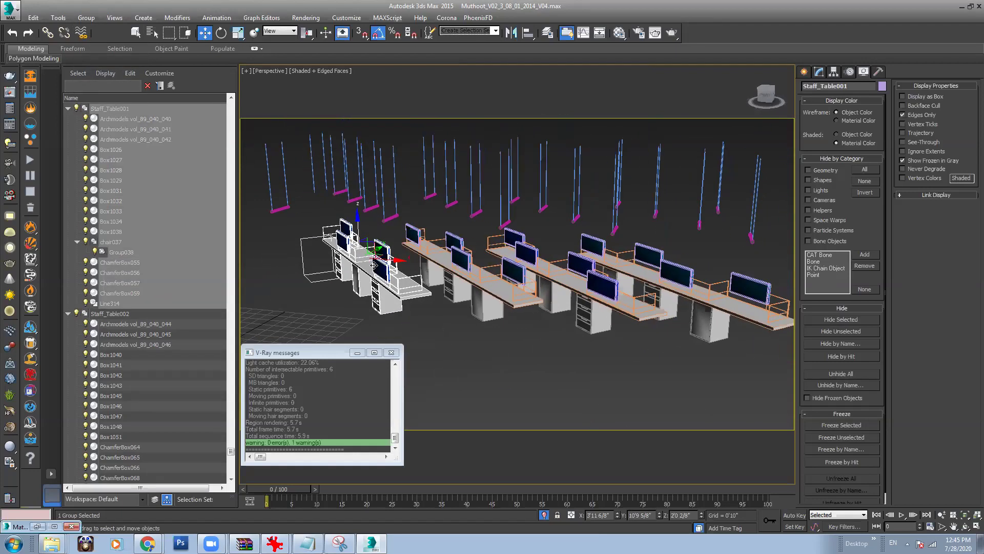
scroll(399, 264, "up", 3)
left_click(86, 17)
left_click(88, 54)
middle_click_drag(427, 309, 444, 320)
Step: Examine the parts of the opened table group by selecting a desk partition and the cabinets beneath the desktop
left_click(435, 306)
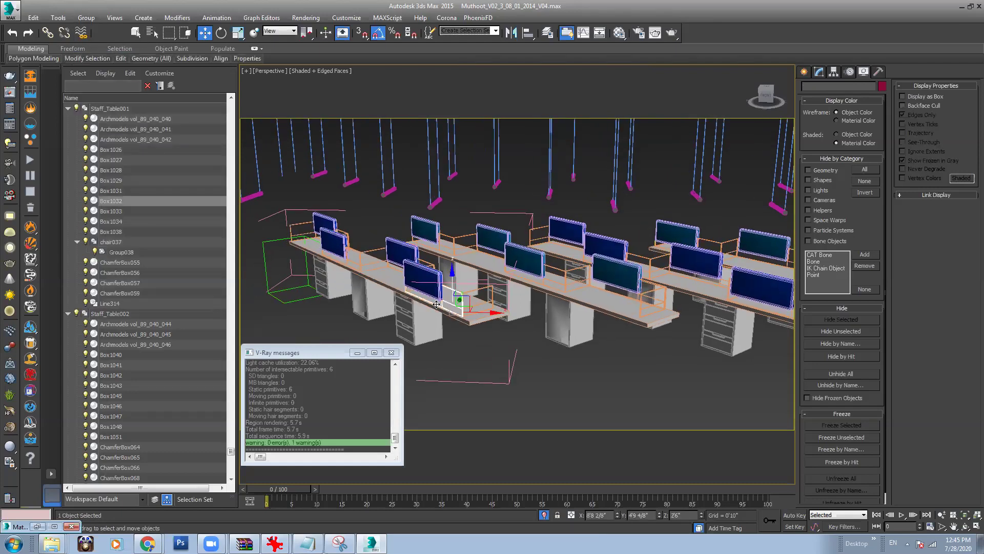
scroll(433, 306, "up", 3)
left_click(398, 281)
scroll(401, 283, "down", 4)
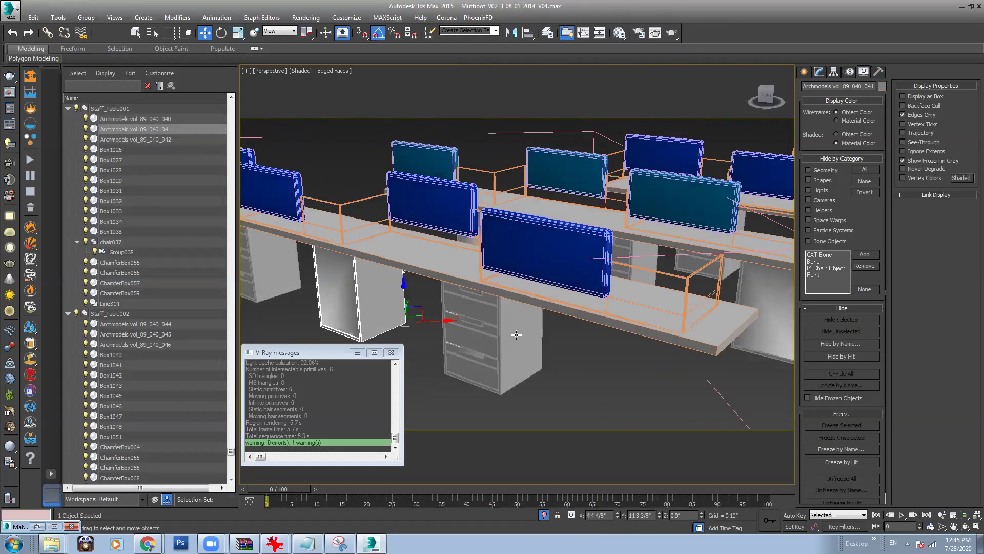
left_click(469, 309)
scroll(469, 309, "up", 2)
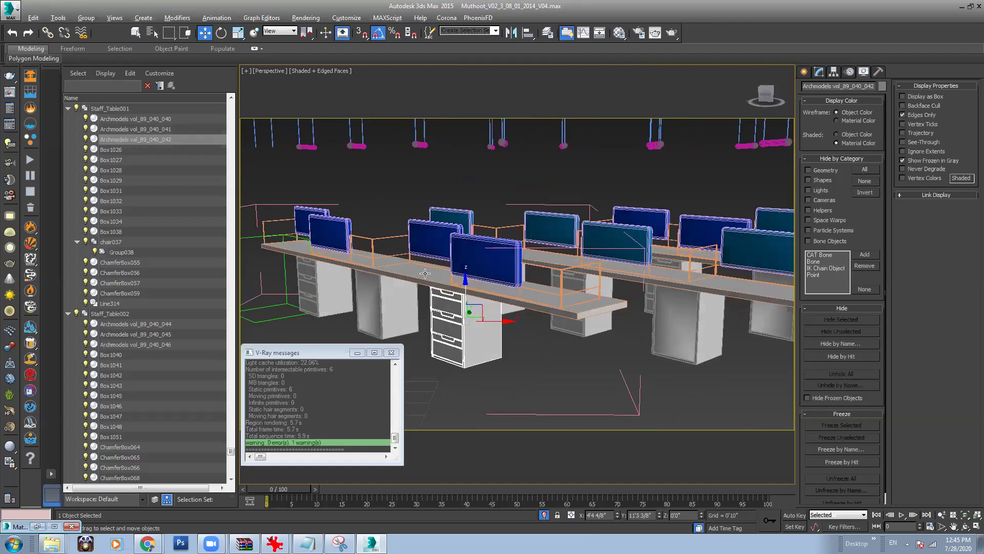
Step: Open the Material Editor and sample the staff table's drawer cabinet material into the unused 08 - Default slot
key("m")
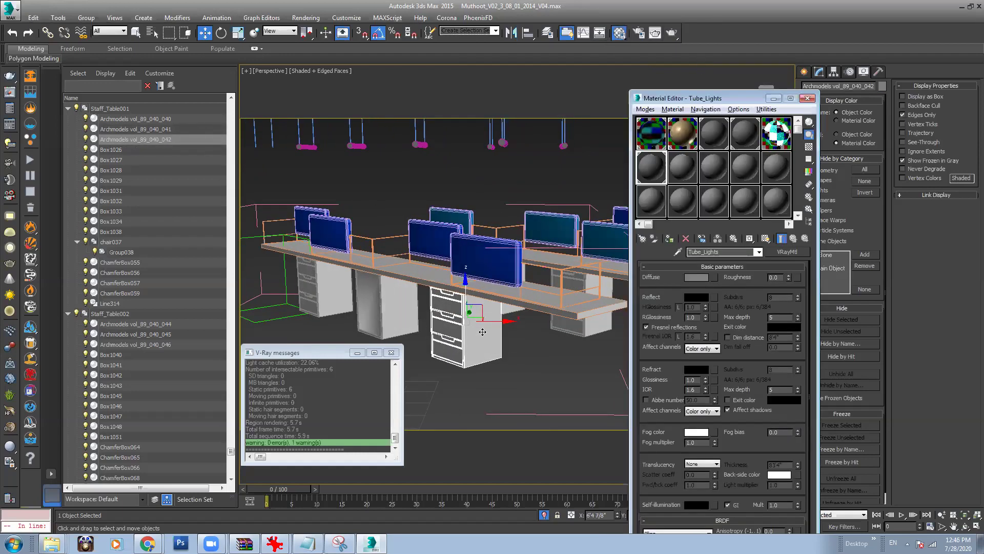
left_click(569, 290)
left_click(343, 257)
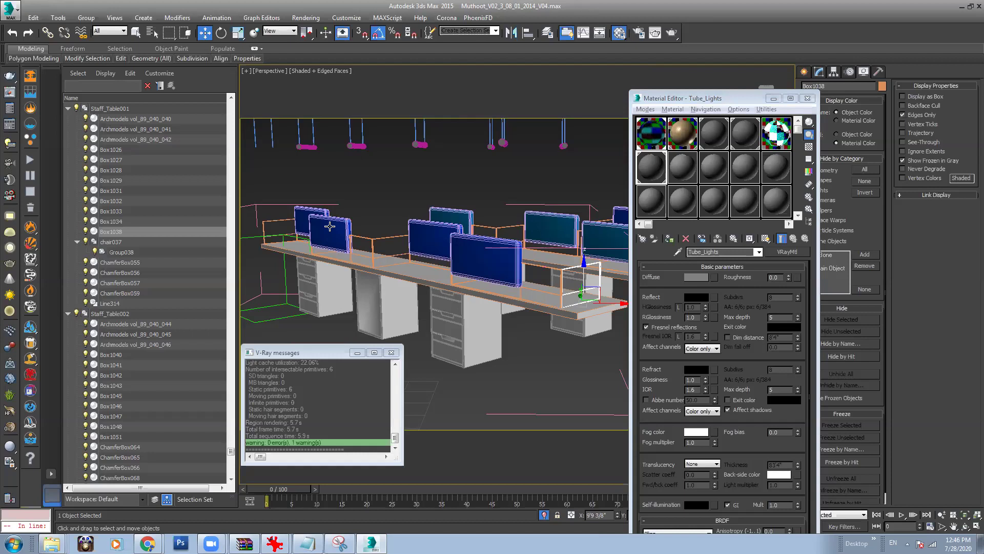
left_click(333, 238)
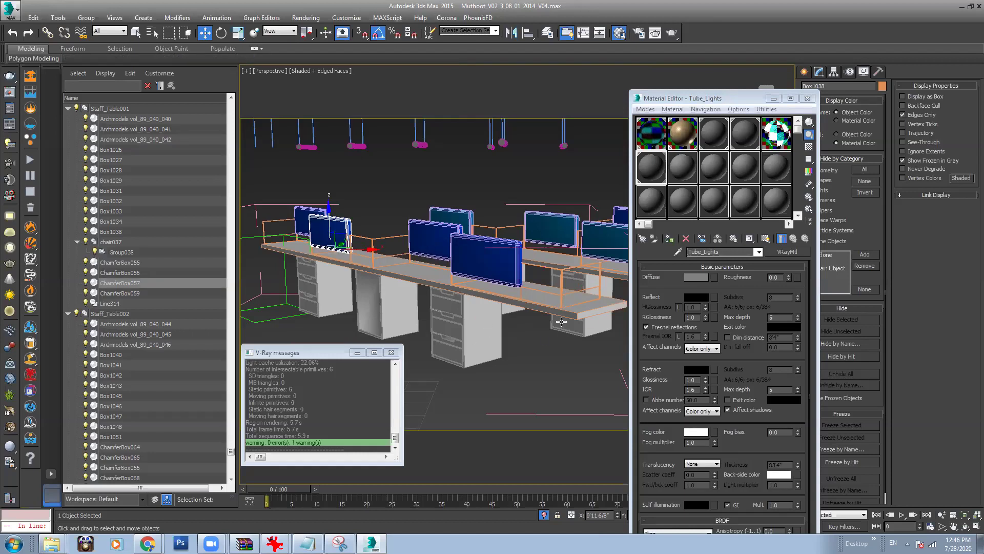
scroll(487, 287, "down", 3)
scroll(482, 323, "up", 3)
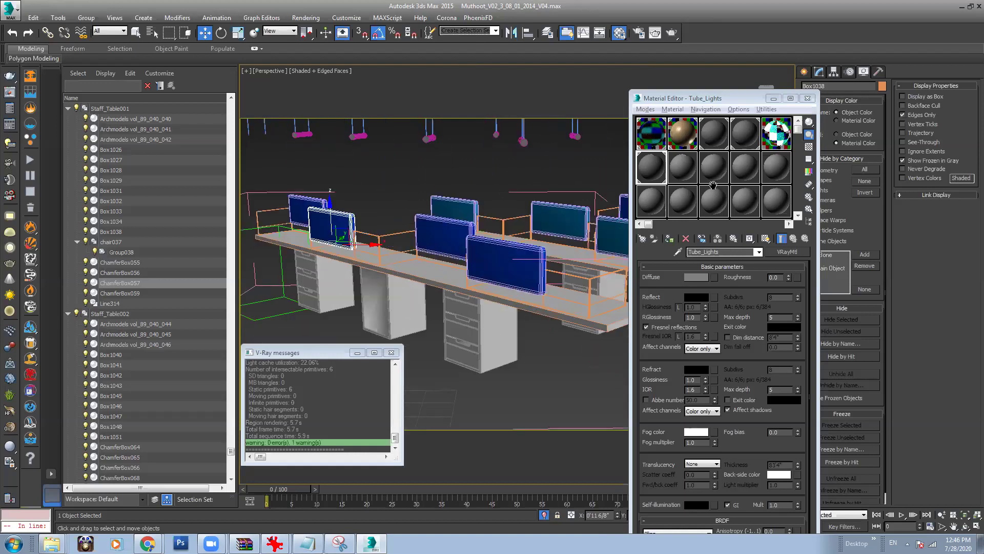
left_click(682, 166)
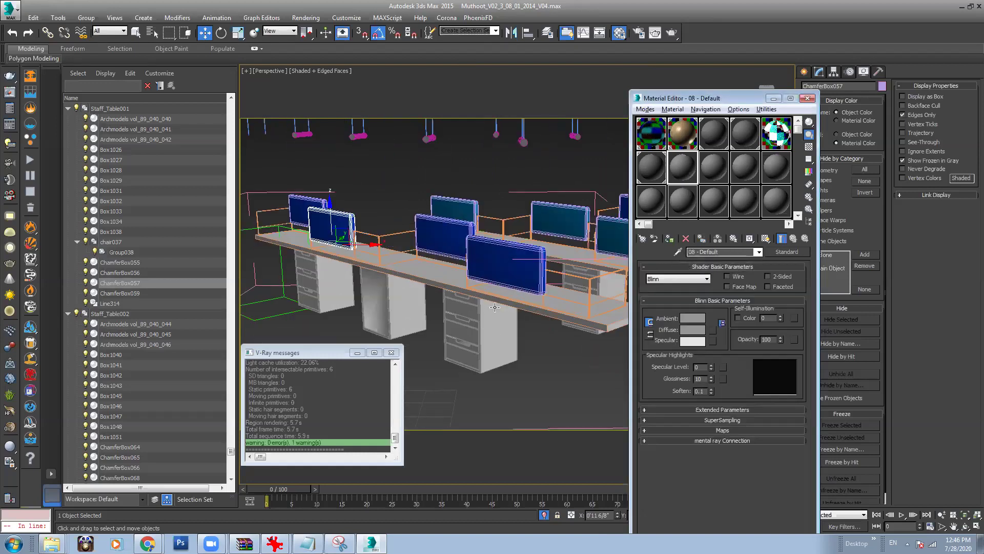
left_click(678, 251)
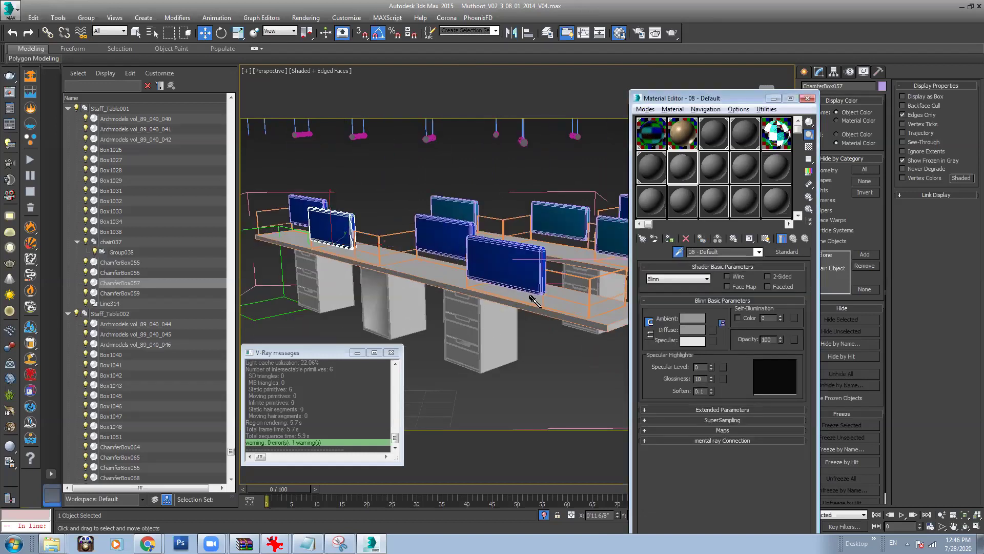
left_click(457, 304)
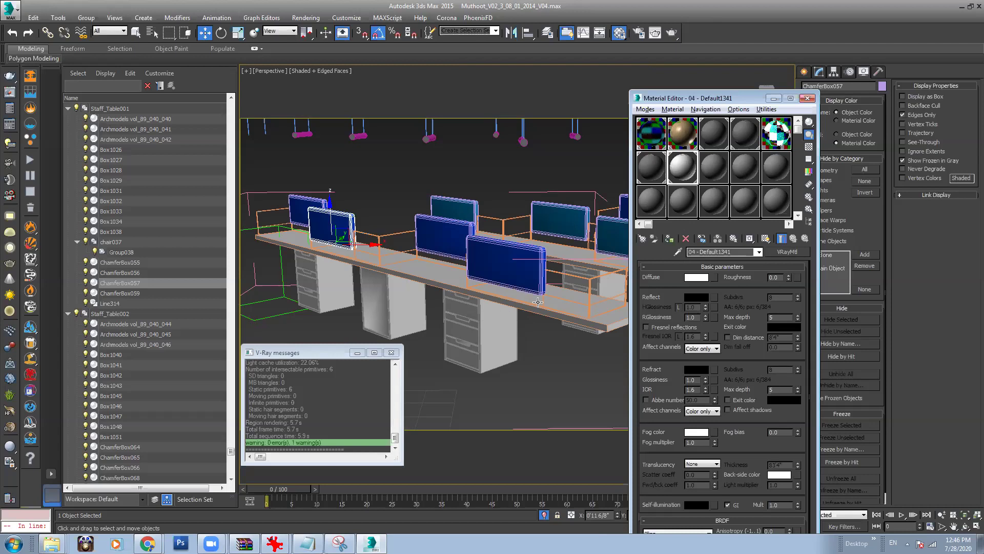
Step: Select every object that uses the 04 - Default1341 material, expanding Staff_Table001 in the selection list to check its parts
scroll(538, 228, "down", 6)
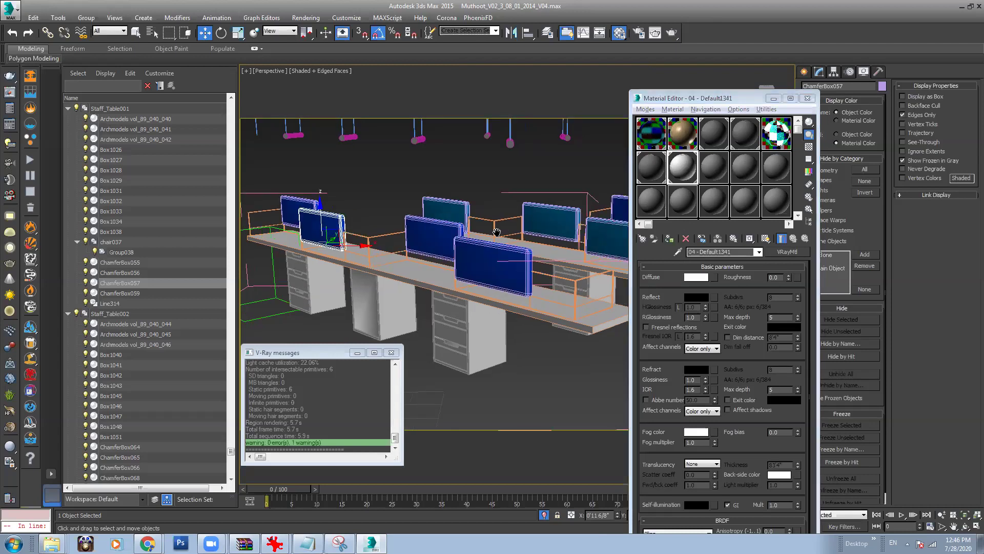
scroll(538, 227, "up", 5)
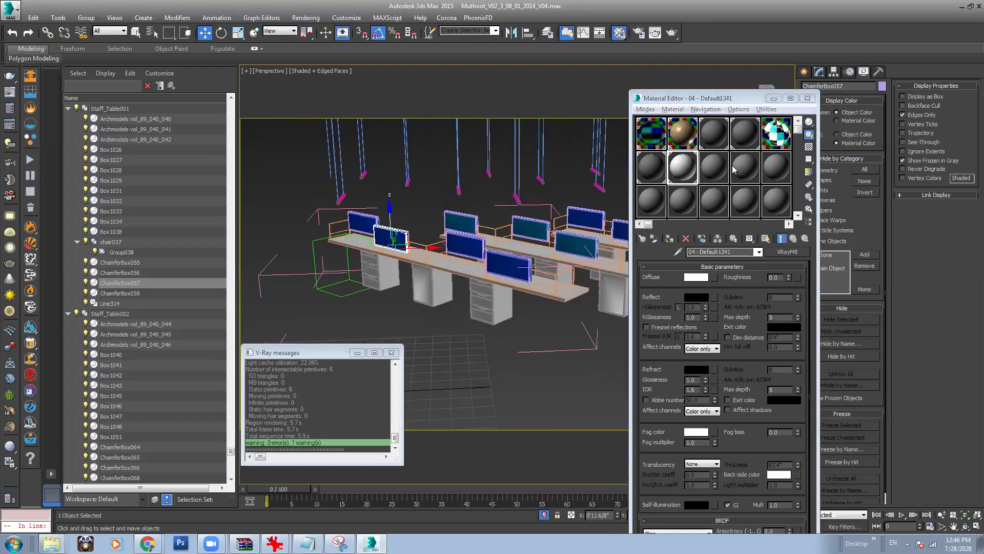
right_click(685, 170)
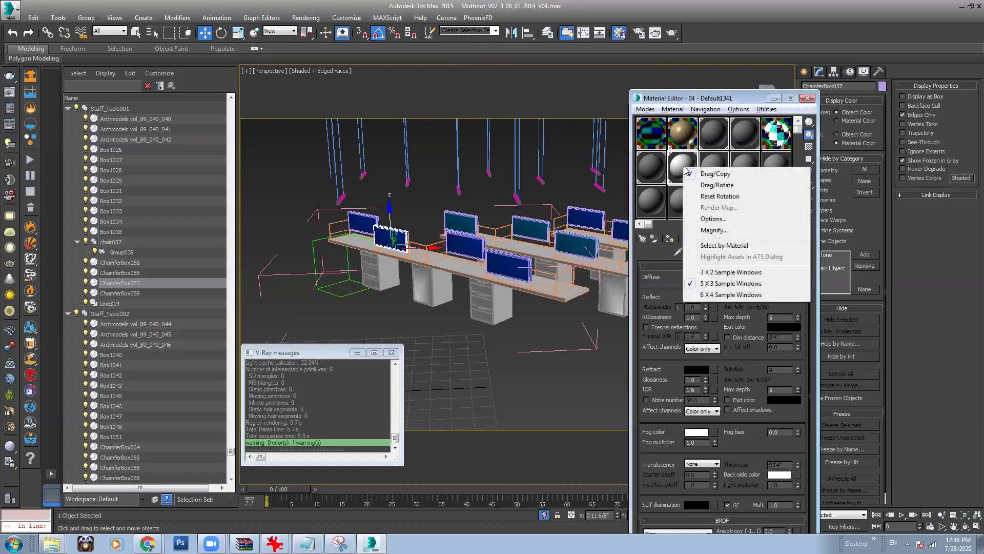
left_click(719, 246)
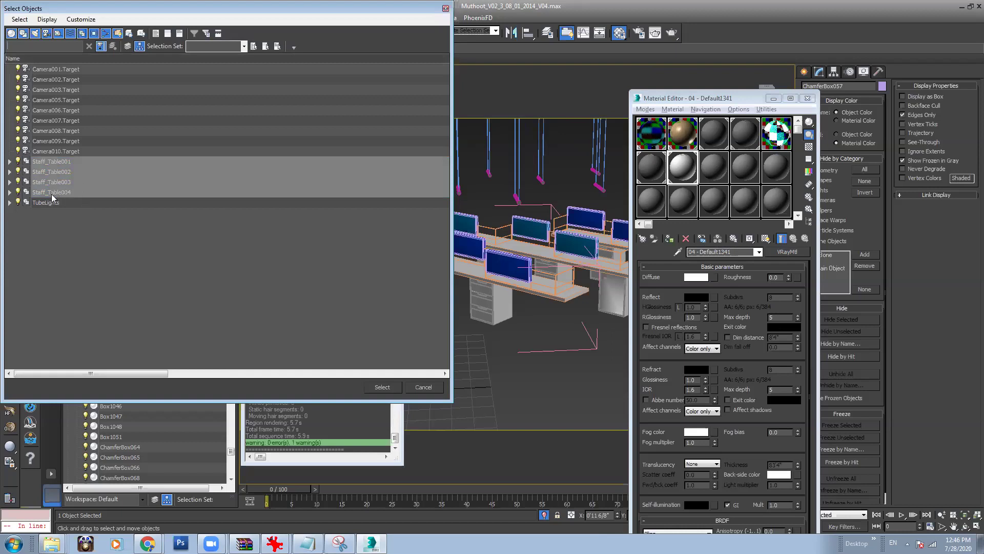
left_click(10, 161)
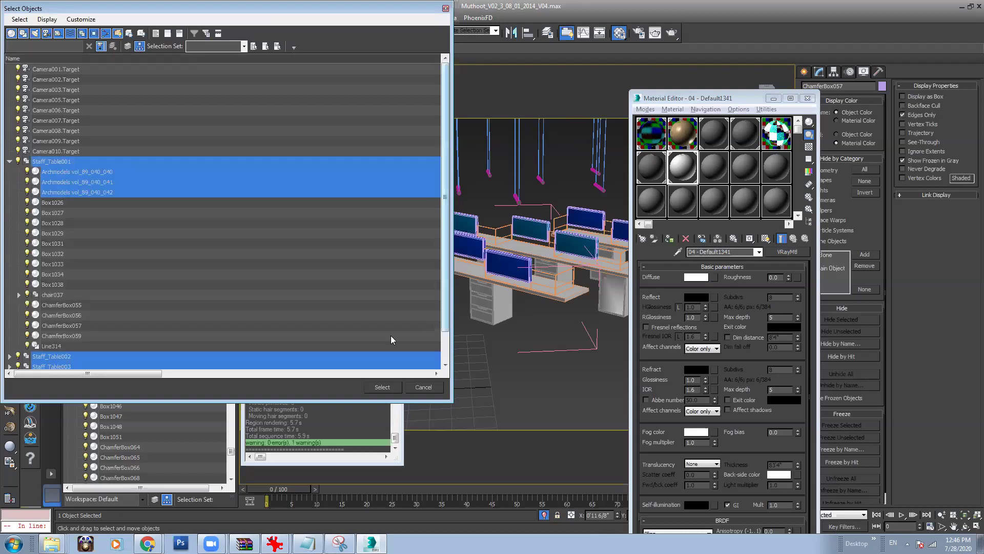
left_click(382, 387)
middle_click_drag(566, 234, 494, 246, "alt")
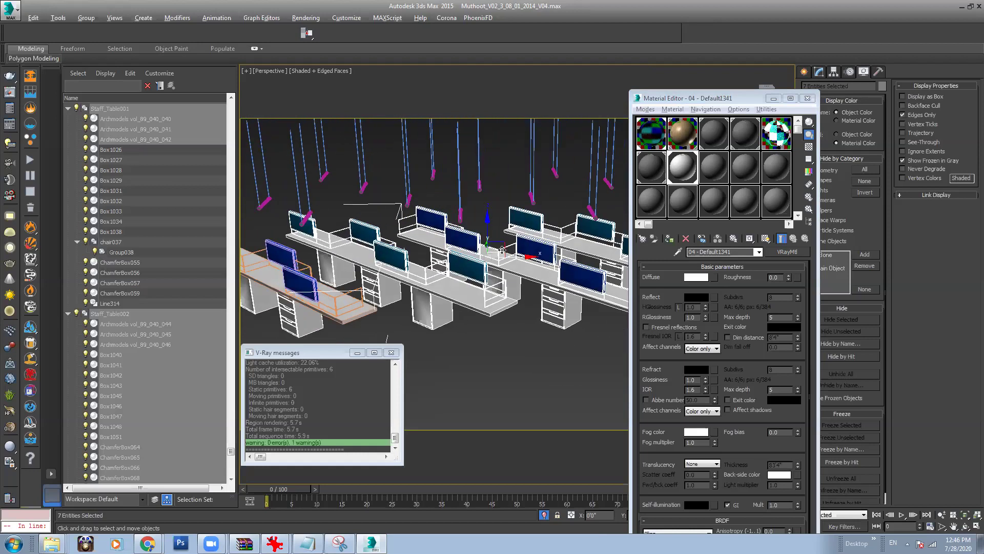
scroll(467, 240, "down", 5)
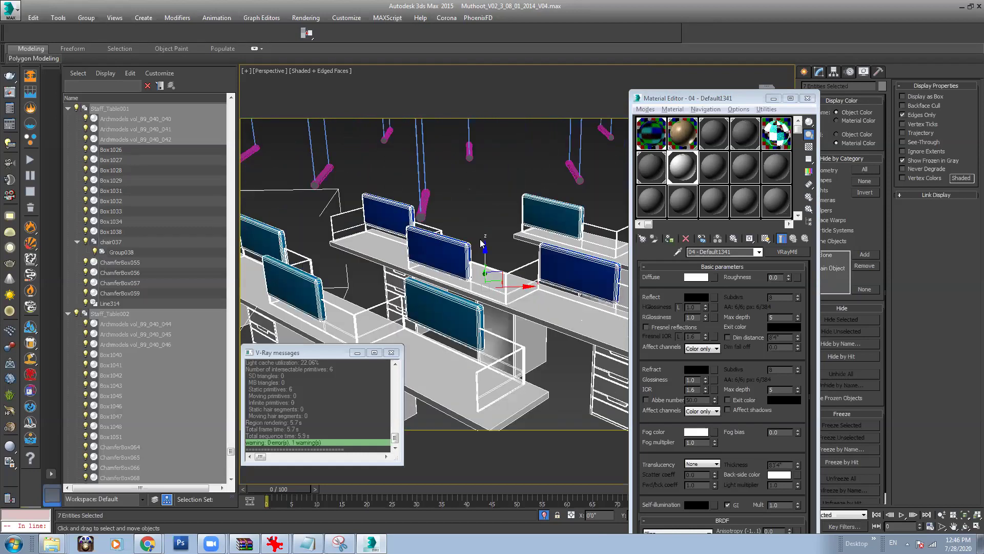
Step: Select the three closed groups Staff_Table002, Staff_Table003 and Staff_Table004 together and open them
left_click(441, 250)
middle_click_drag(520, 285, 468, 263)
scroll(468, 263, "down", 3)
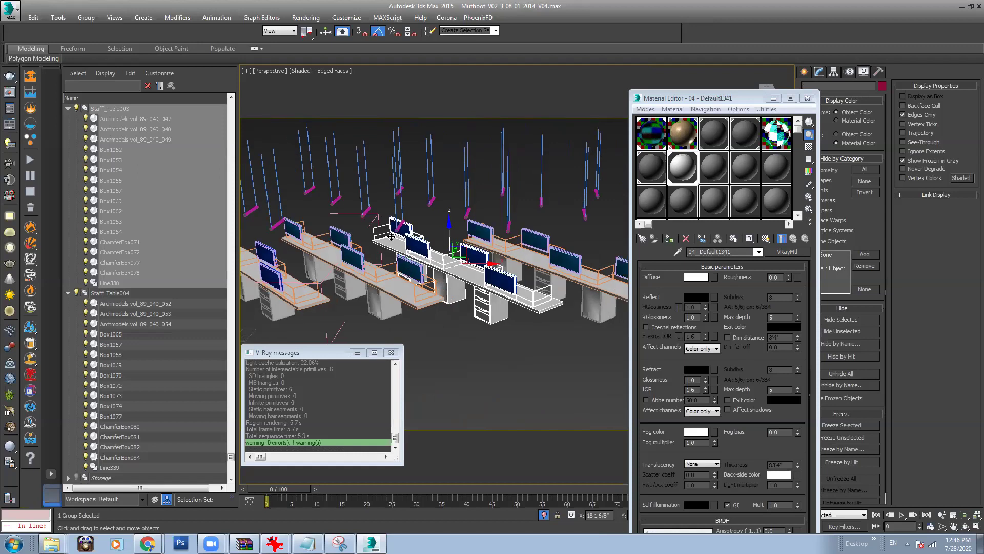
scroll(328, 241, "up", 8)
scroll(472, 272, "down", 5)
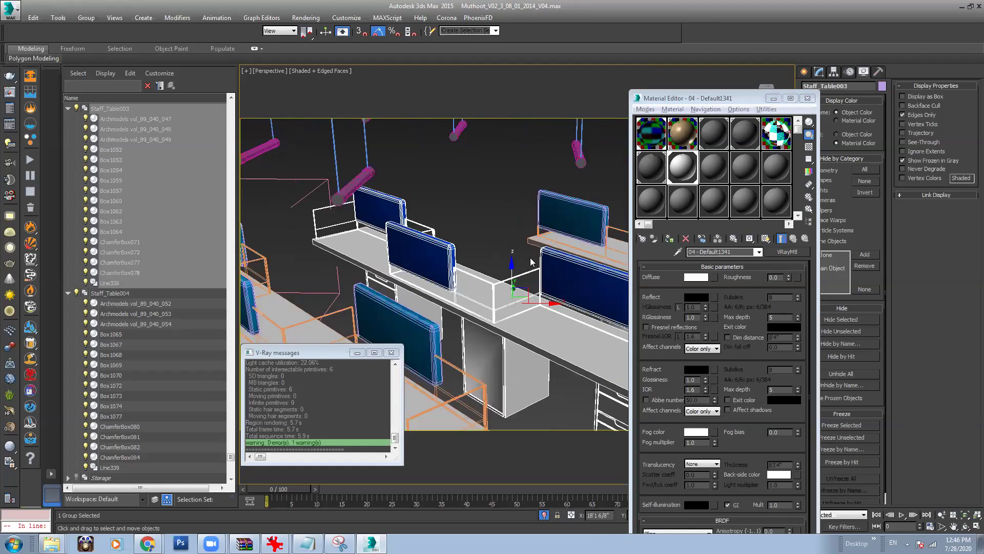
scroll(532, 262, "down", 6)
middle_click_drag(539, 315, 544, 299, "alt")
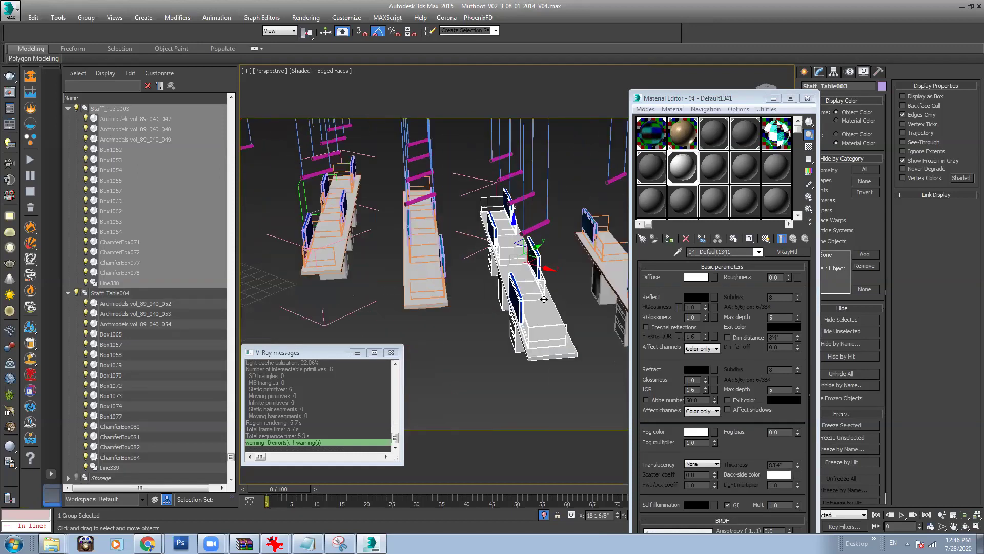
middle_click_drag(506, 240, 529, 222, "alt")
scroll(519, 231, "down", 5)
left_click(514, 223, "ctrl")
left_click(354, 211, "ctrl")
middle_click_drag(313, 210, 378, 234)
left_click(86, 18)
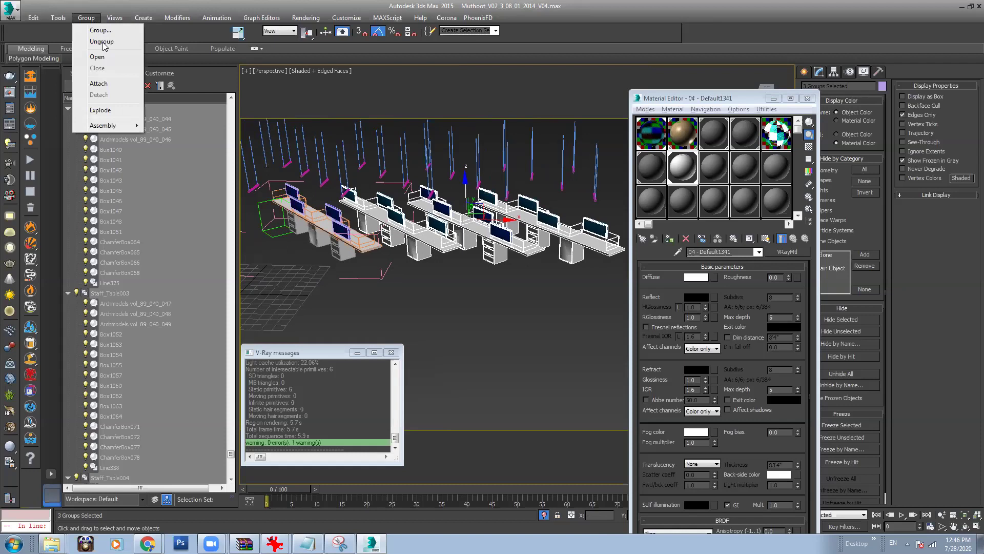
left_click(123, 62)
scroll(475, 255, "up", 5)
scroll(475, 255, "down", 3)
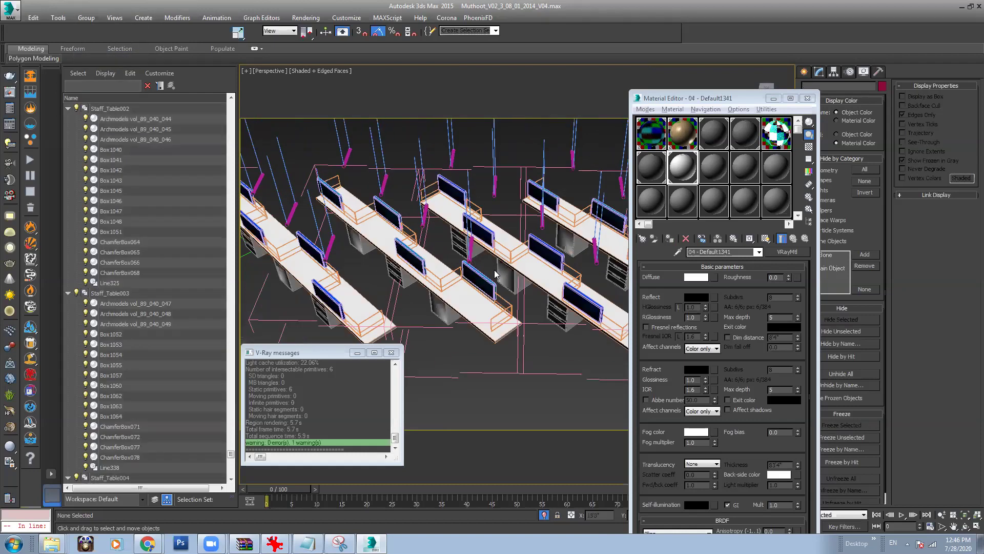
middle_click_drag(588, 255, 523, 254)
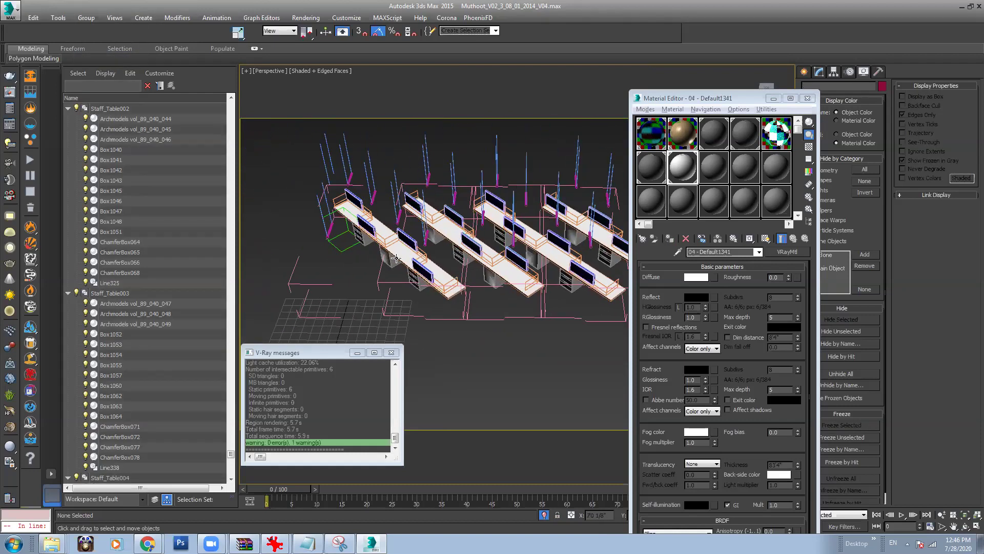
scroll(523, 253, "up", 3)
Step: Select the table cabinets that use the 04 - Default1341 material across all opened groups, leaving the group helpers unselected
right_click(683, 174)
left_click(723, 251)
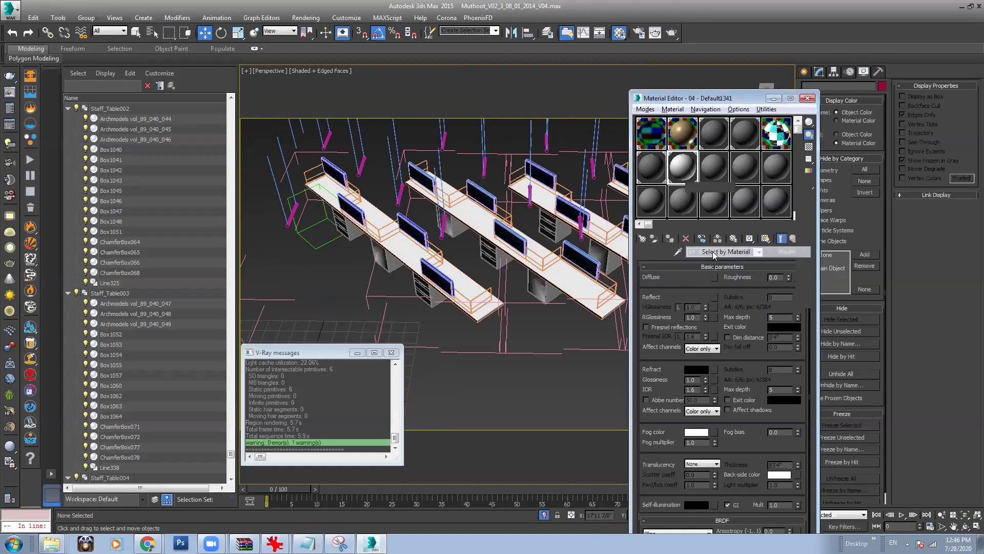
left_click(394, 386)
middle_click_drag(441, 230, 301, 299, "alt")
scroll(465, 227, "down", 6)
left_click_drag(428, 311, 484, 305)
middle_click_drag(554, 308, 519, 274, "alt")
left_click_drag(519, 274, 478, 285)
key("ctrl+z")
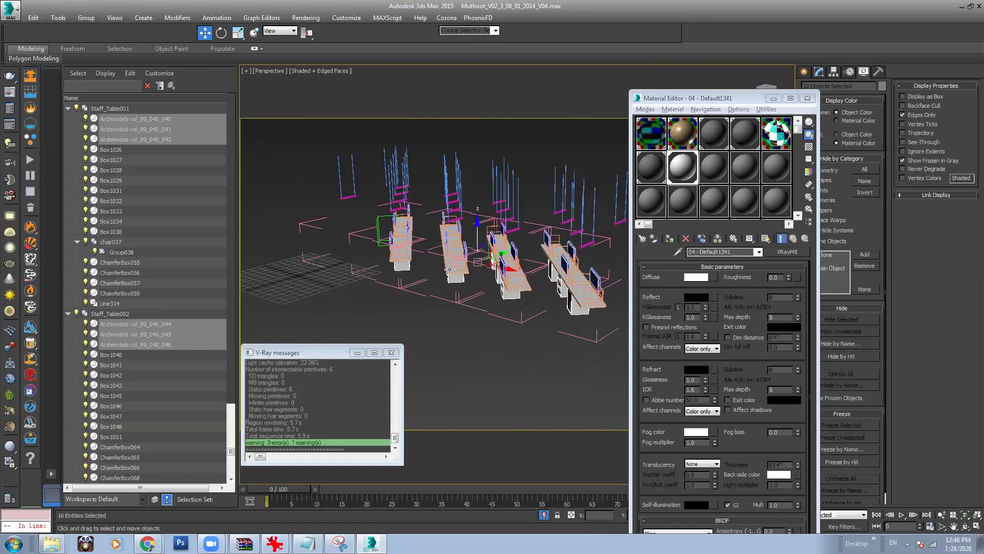
middle_click_drag(442, 287, 469, 256, "alt")
scroll(469, 255, "up", 4)
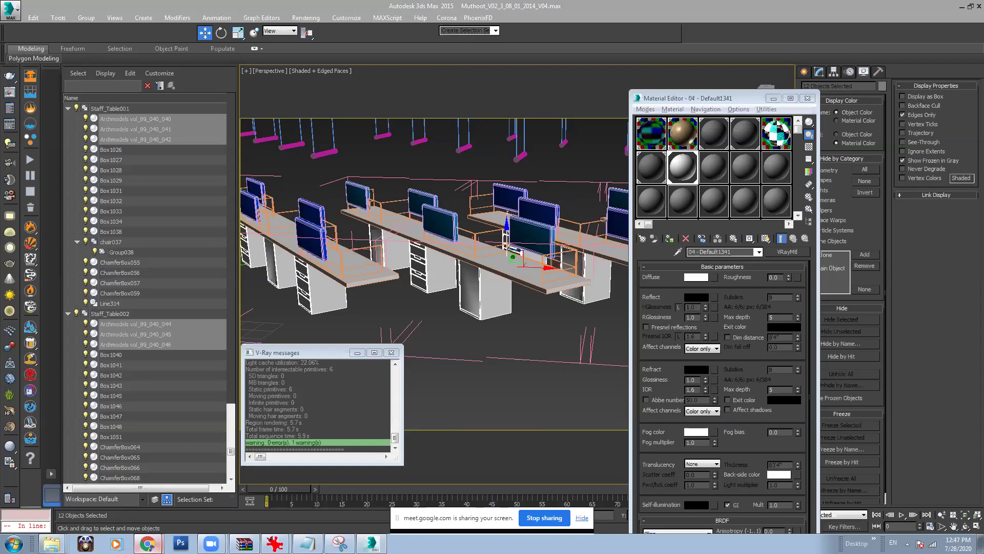
Step: Switch to Google Meet to check the meeting chat for replies and return to 3ds Max
left_click(151, 527)
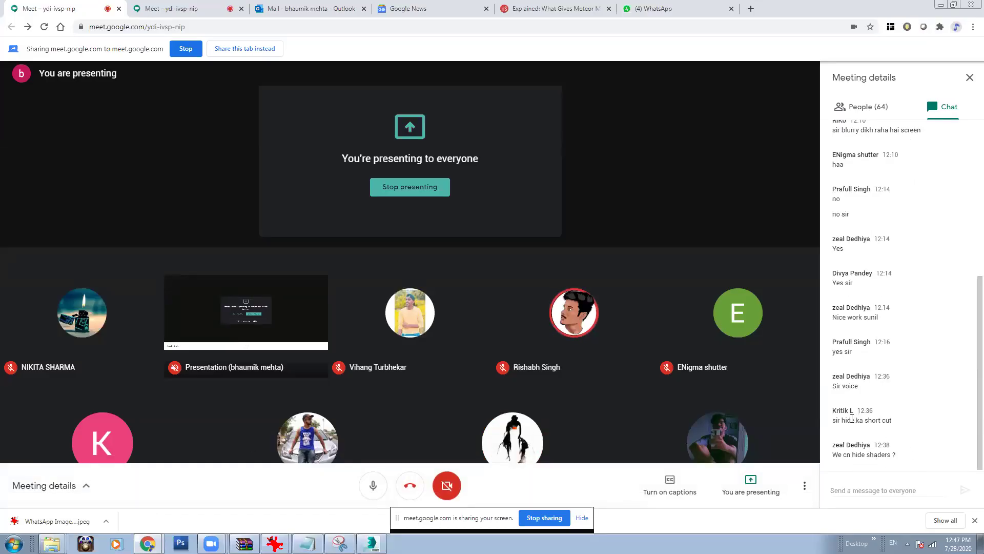
left_click(872, 489)
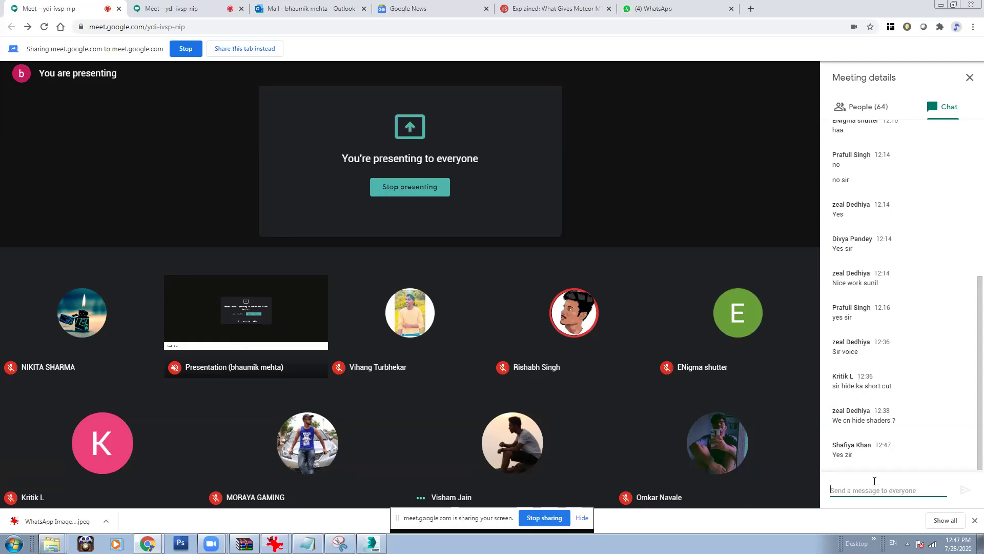
left_click(941, 5)
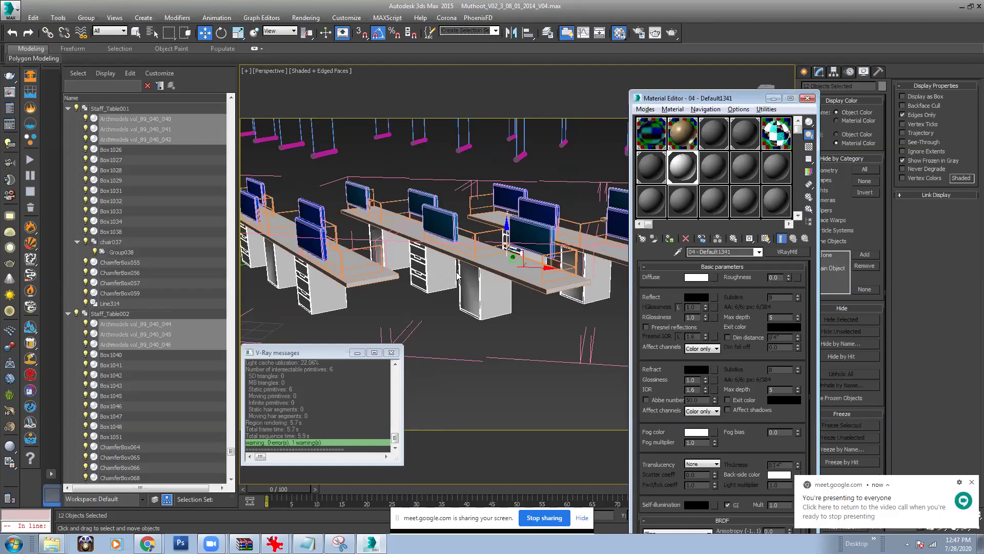
Step: Select the helpers of the four opened staff table groups and close the groups
mouse_move(516, 282)
middle_mouse_down("alt")
mouse_move(503, 293)
mouse_move(519, 285)
middle_mouse_up("alt")
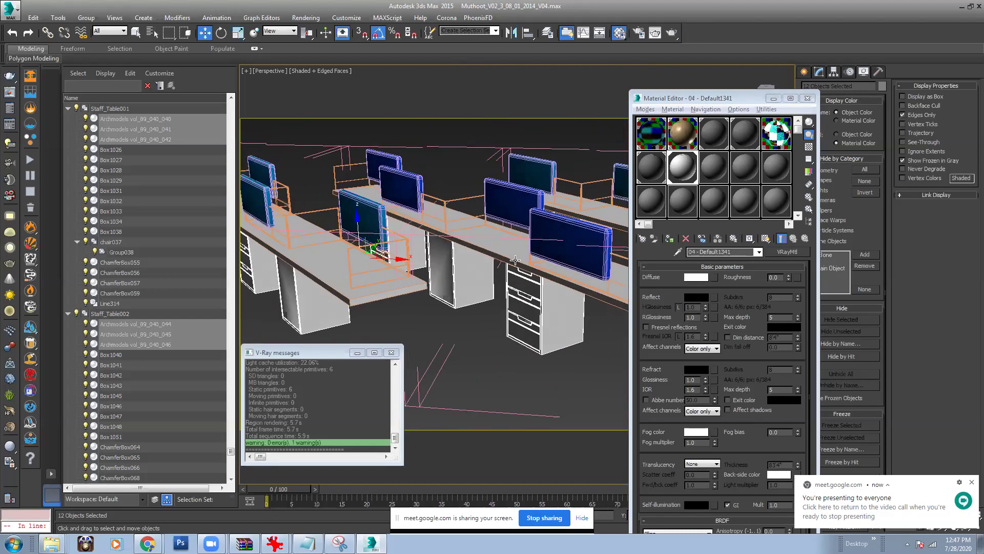
scroll(515, 260, "down", 10)
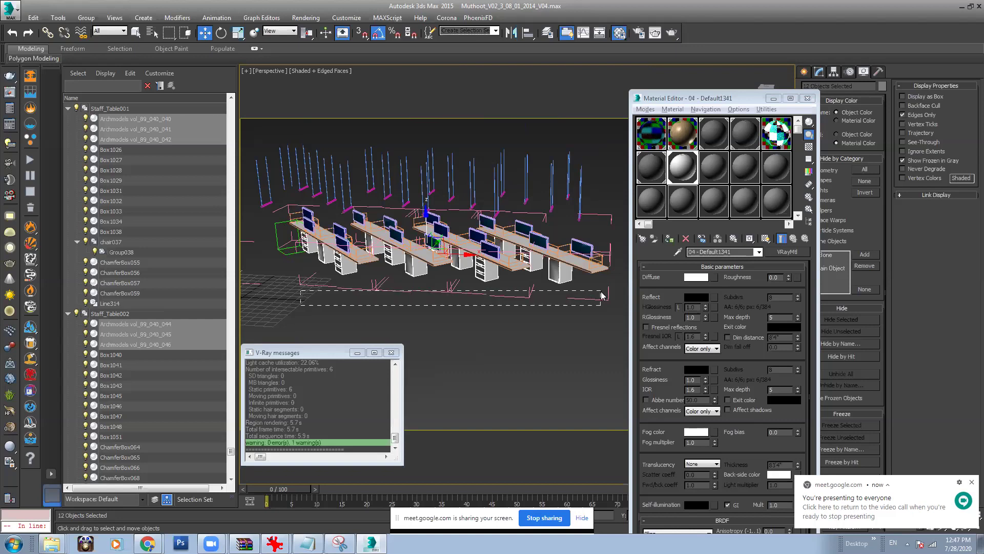
left_click_drag(602, 293, 601, 292)
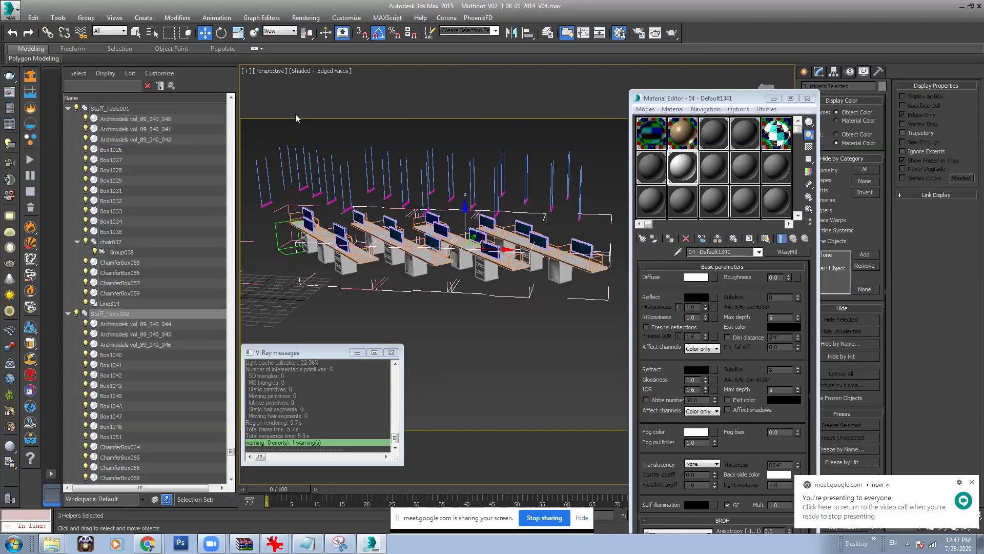
left_click(353, 291, "ctrl")
left_click(86, 18)
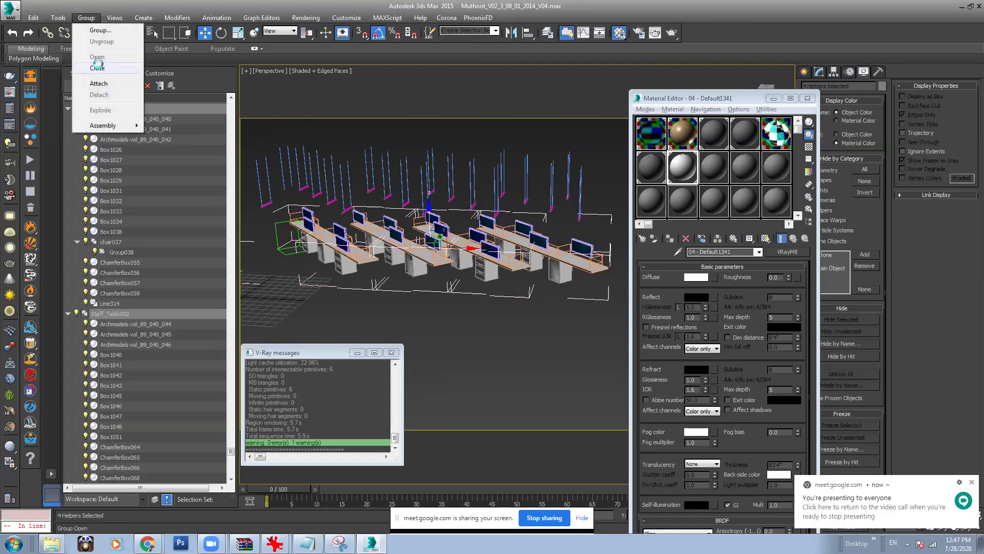
left_click(97, 68)
Step: Examine the closed tables by selecting the Staff_Table001 and Staff_Table002 groups in turn, and clear the selection
scroll(383, 289, "up", 8)
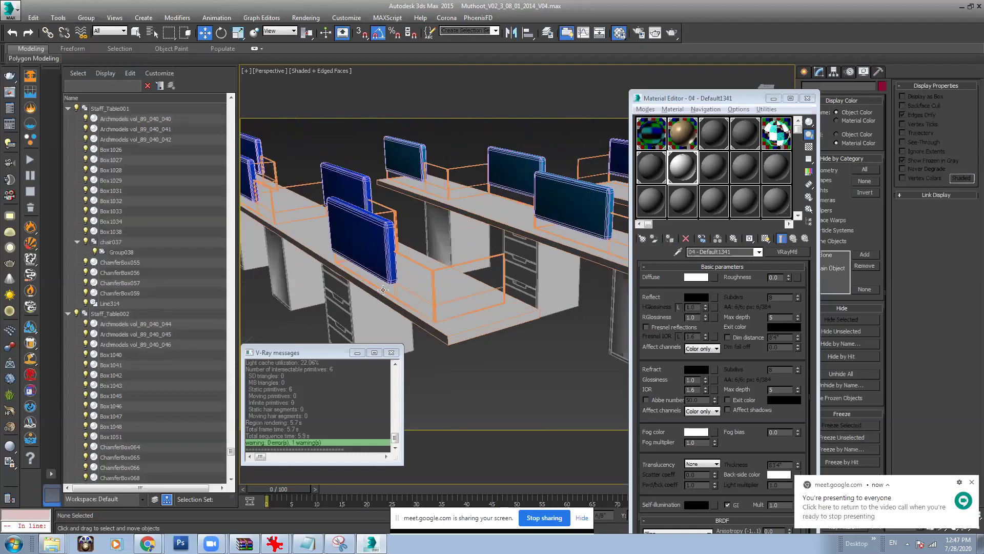
middle_click_drag(384, 290, 446, 276, "alt")
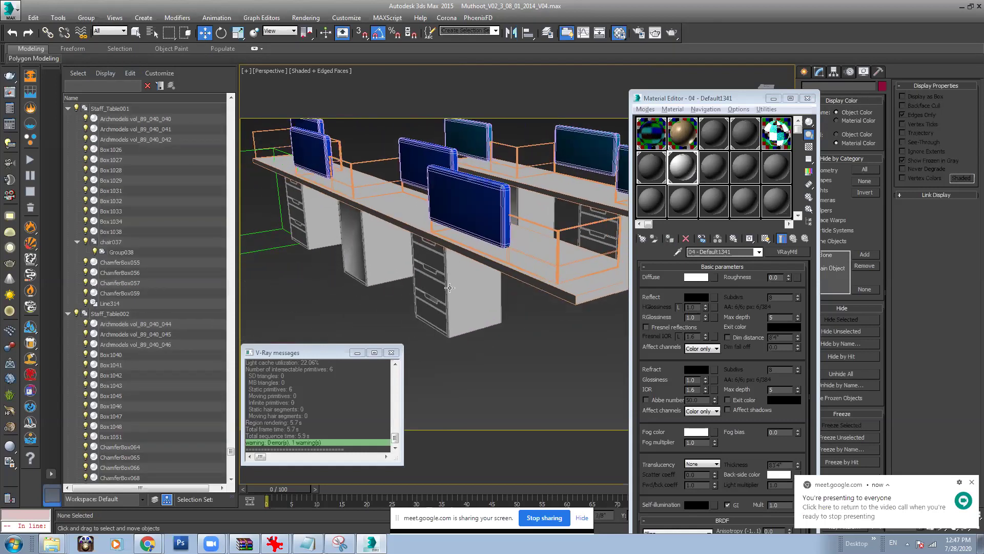
scroll(425, 309, "down", 8)
scroll(425, 309, "up", 4)
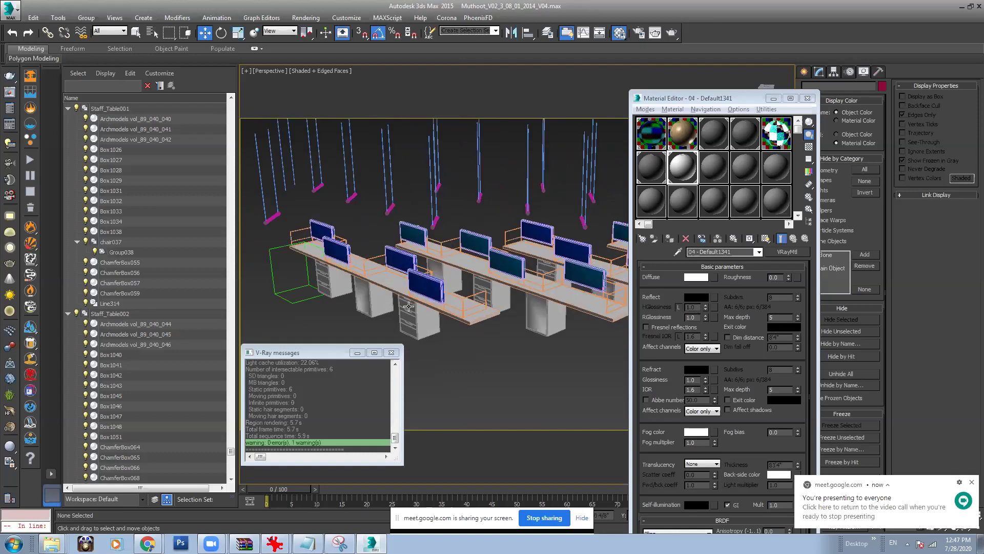
left_click(430, 309)
middle_click_drag(544, 305, 489, 305)
scroll(488, 304, "up", 3)
left_click(488, 304)
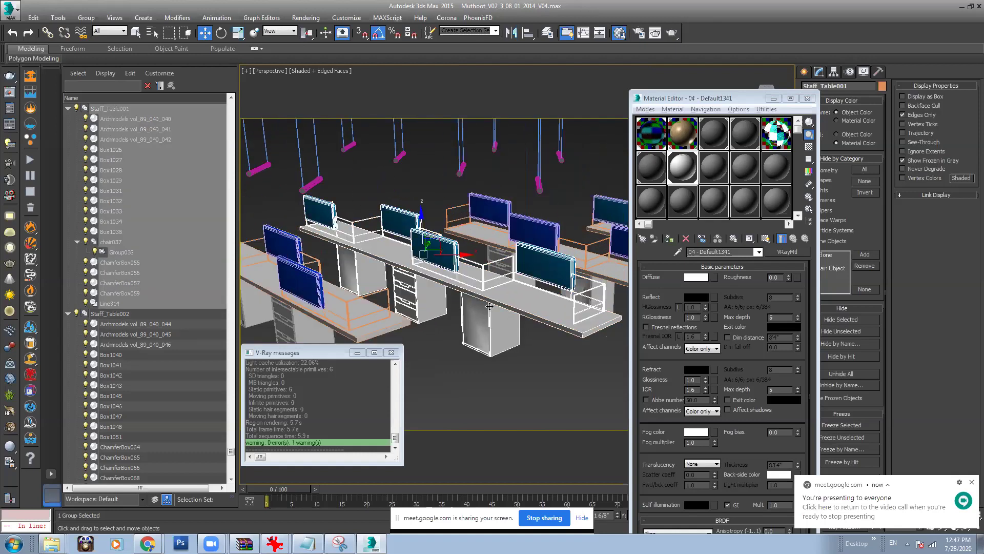
scroll(487, 304, "down", 6)
scroll(442, 294, "up", 4)
middle_click_drag(520, 357, 676, 171)
scroll(499, 319, "up", 3)
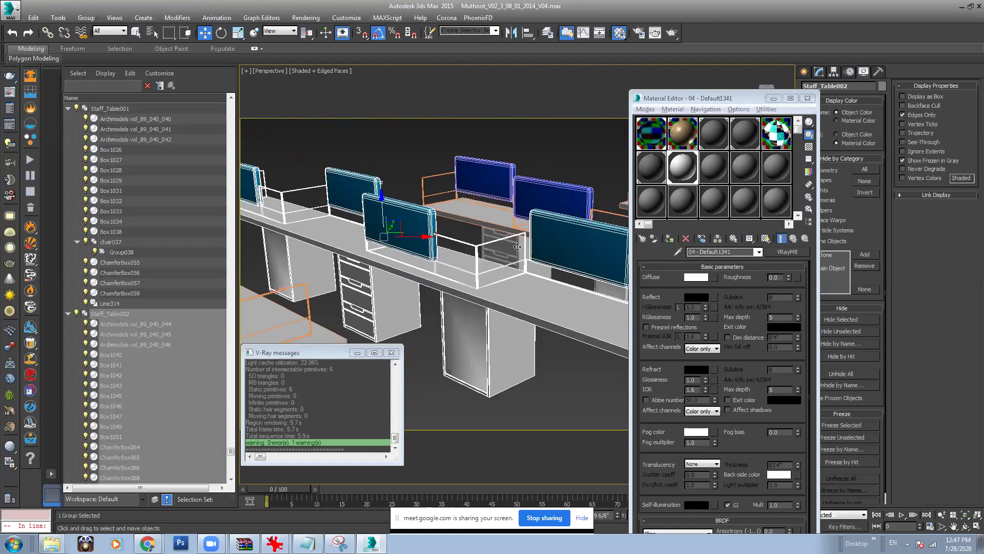
scroll(511, 310, "down", 8)
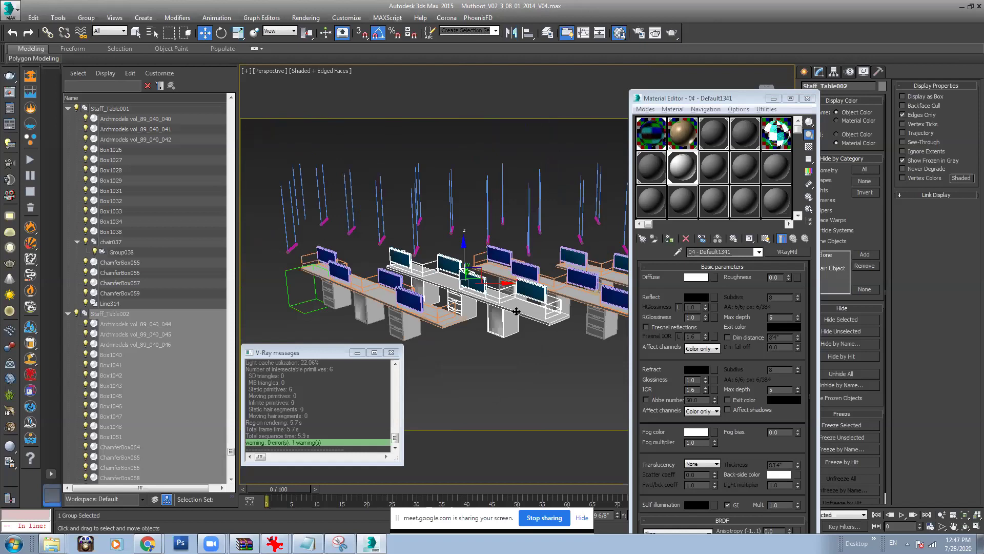
left_click(513, 369)
scroll(432, 323, "up", 5)
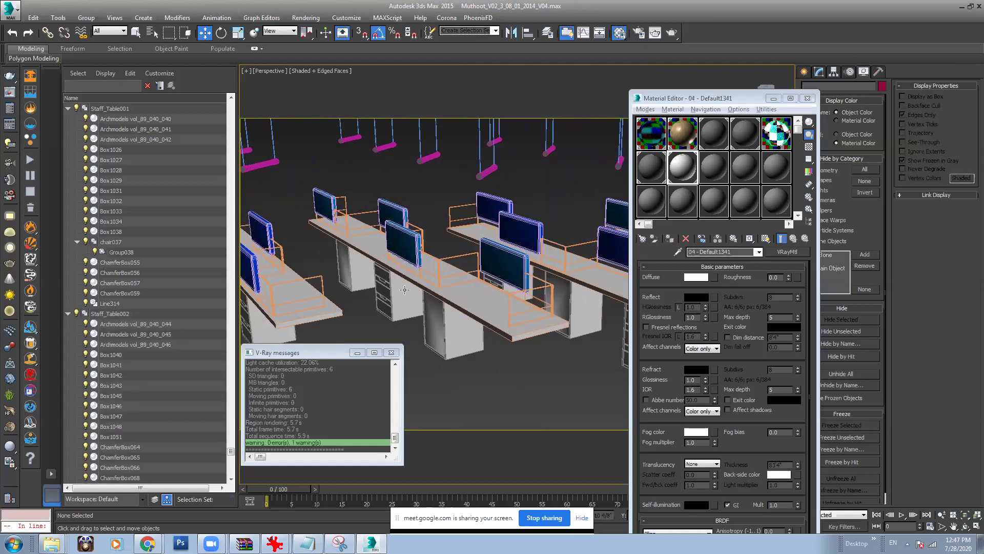
Step: Select the four staff table groups by their 04 - Default1341 material and show the perspective view in wireframe
right_click(679, 171)
left_click(718, 232)
left_click(382, 387)
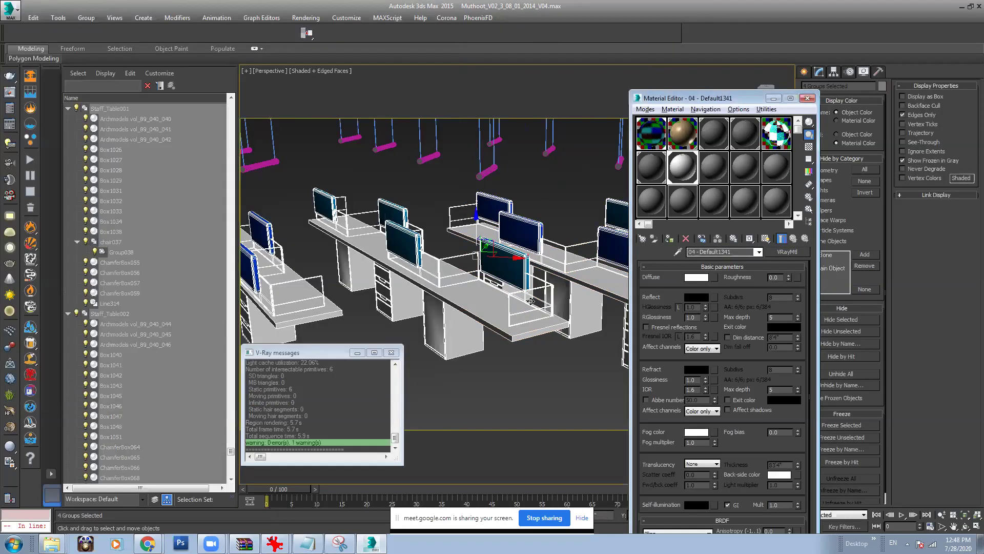
scroll(494, 294, "down", 3)
key("F3")
middle_click_drag(495, 292, 533, 298, "alt")
scroll(533, 298, "down", 2)
middle_click_drag(589, 311, 468, 294)
scroll(495, 298, "down", 3)
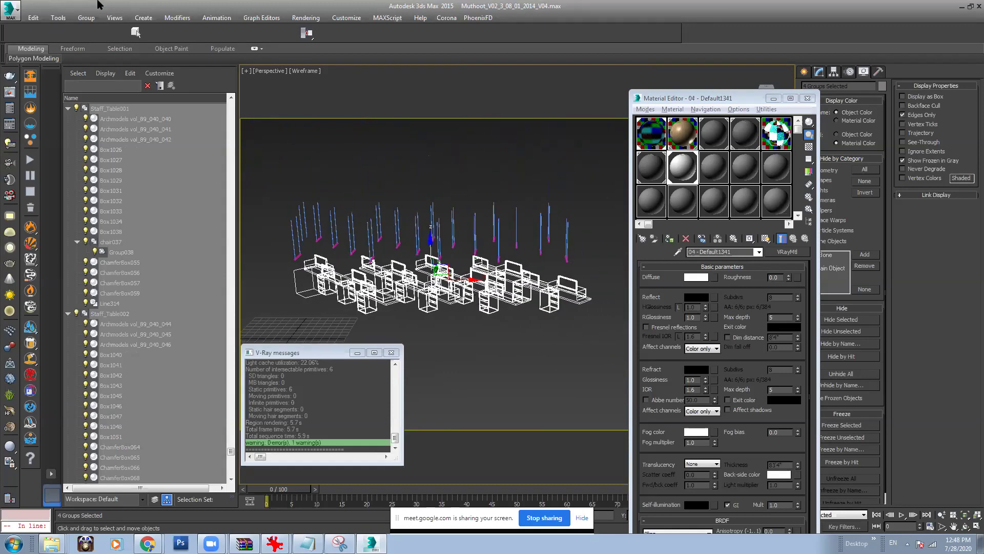
Step: Open the four selected staff table groups, select one desk monitor on its own, and clear the selection
left_click(83, 18)
left_click(100, 52)
scroll(458, 263, "up", 6)
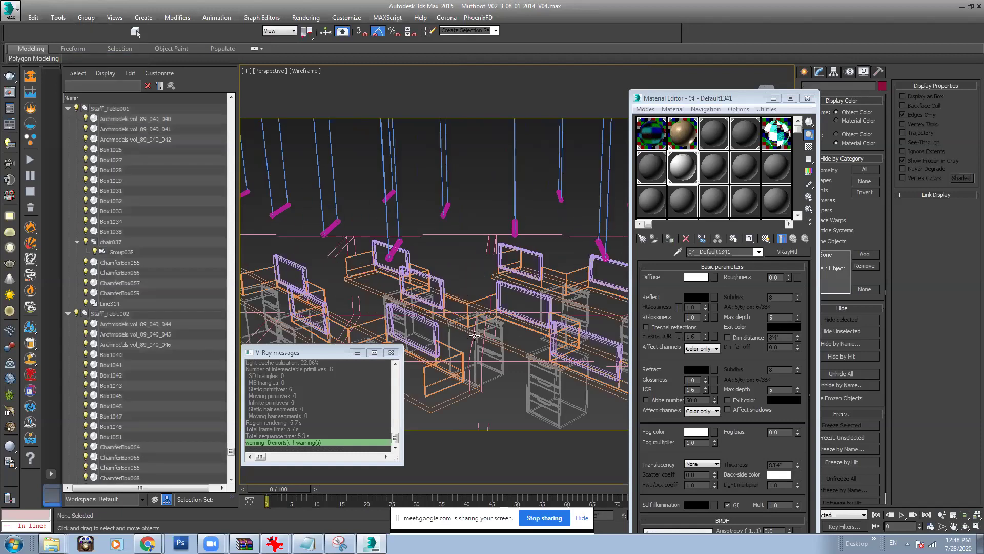
left_click(461, 243)
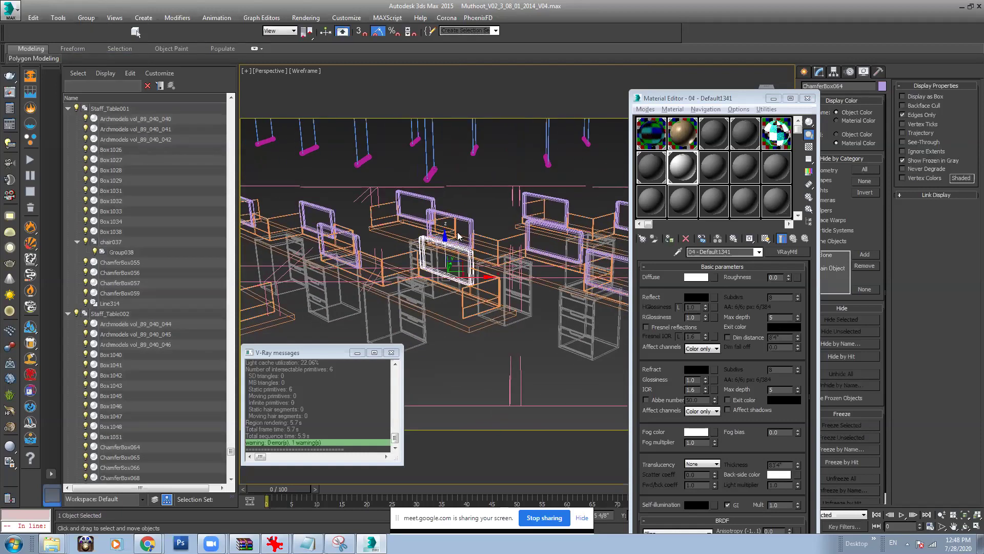
middle_click_drag(461, 260, 472, 261)
left_click(471, 354)
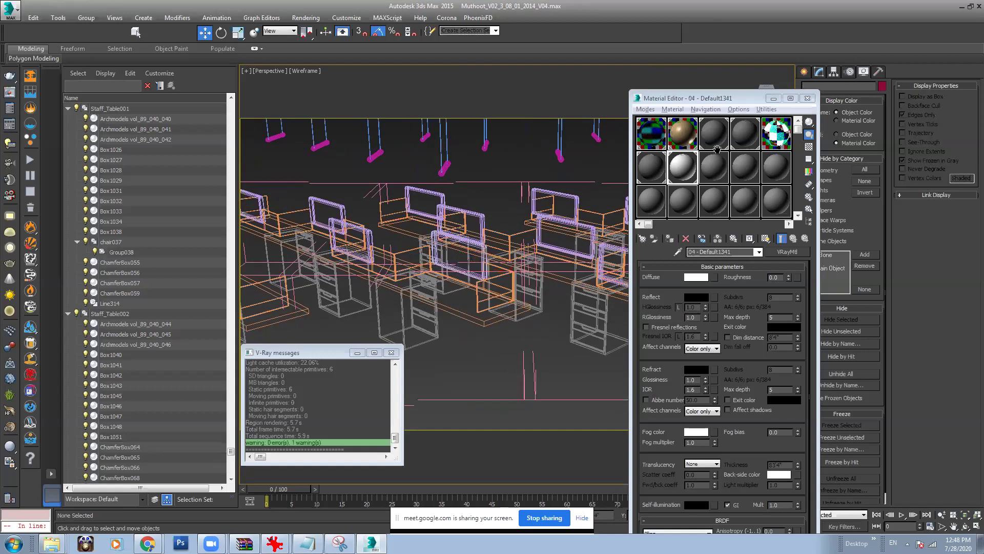
Step: Select all objects that use the 04 - Default1341 material, together with their staff table groups
right_click(682, 170)
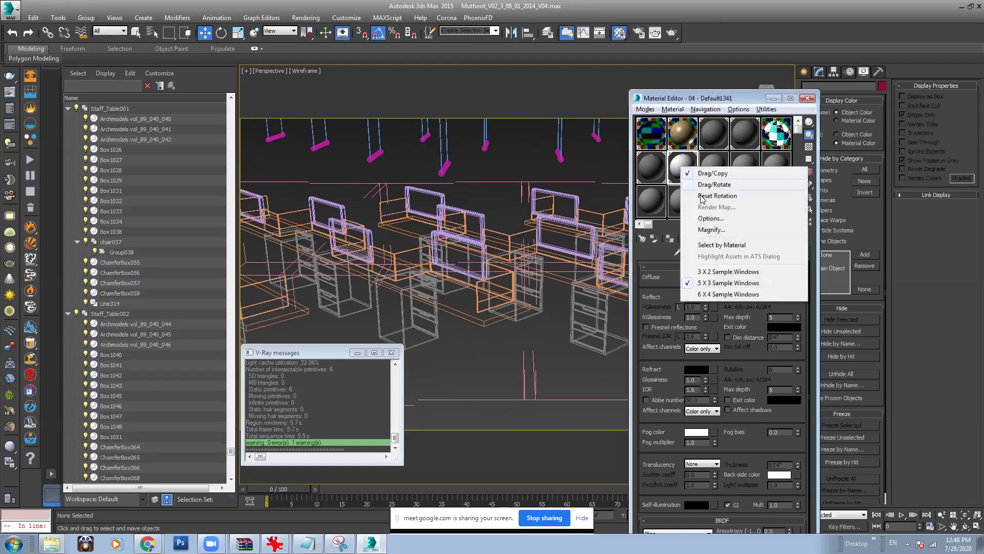
left_click(720, 246)
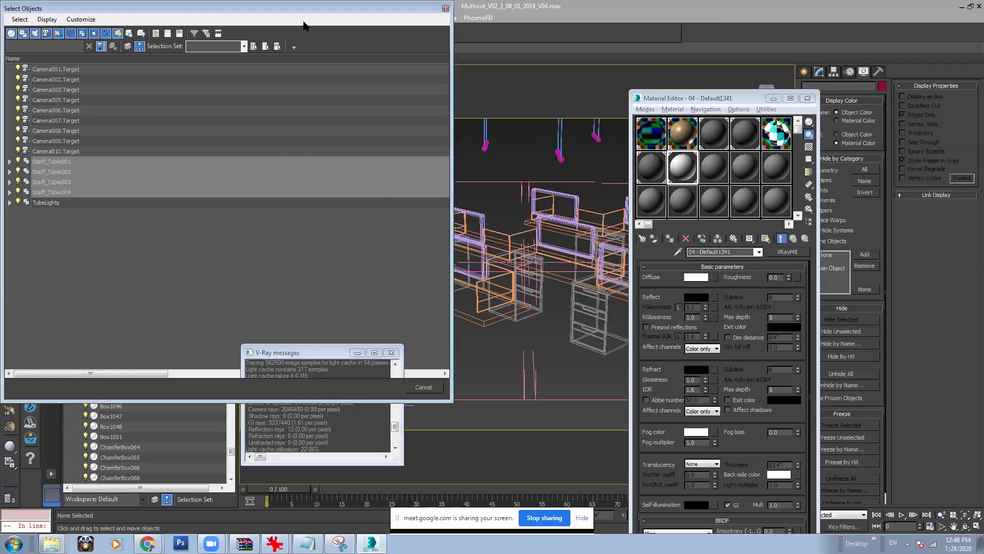
left_click(428, 397)
scroll(470, 238, "down", 3)
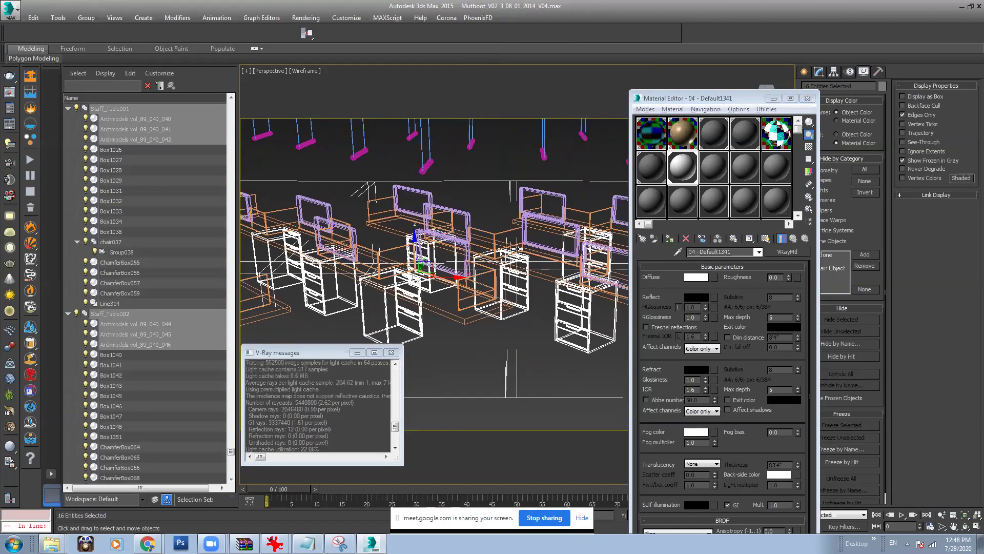
scroll(469, 238, "down", 3)
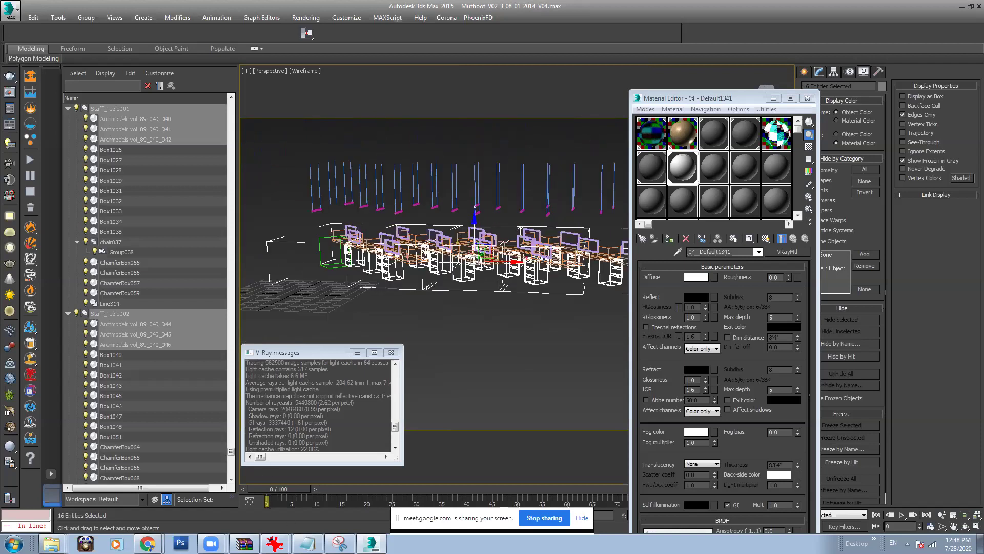
Step: Switch to the Google Meet call in Chrome, admit the waiting participant, and return to 3ds Max
mouse_move(147, 543)
left_click(120, 504)
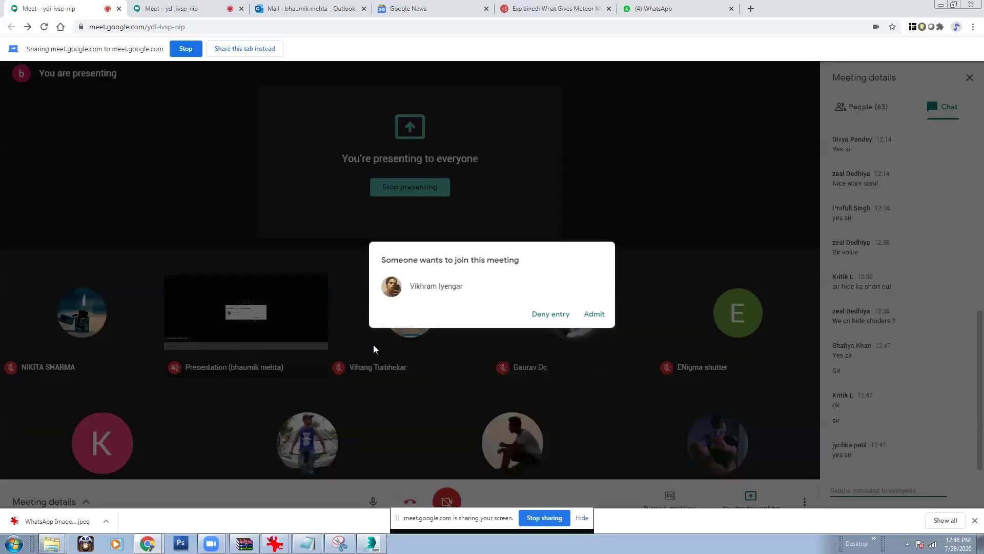
left_click(593, 314)
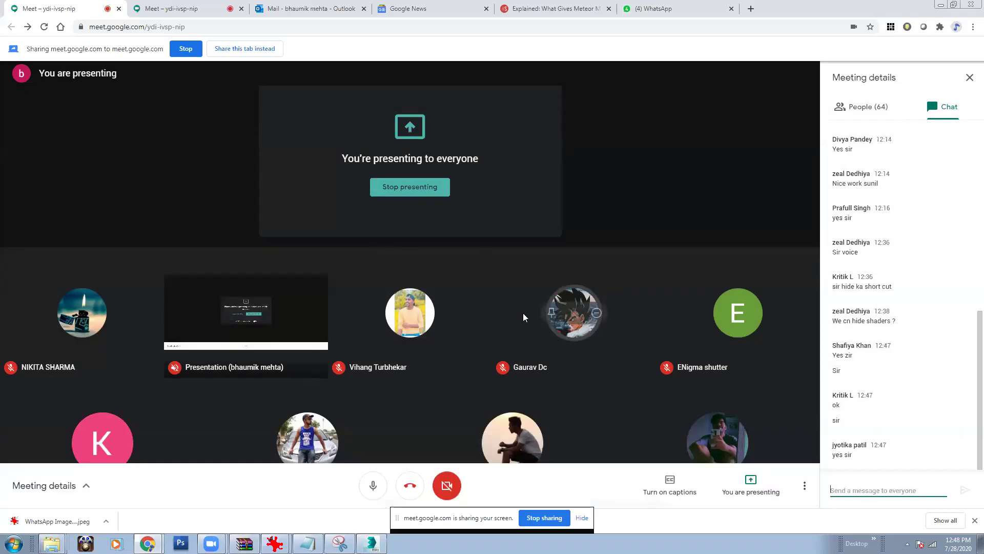
left_click(371, 543)
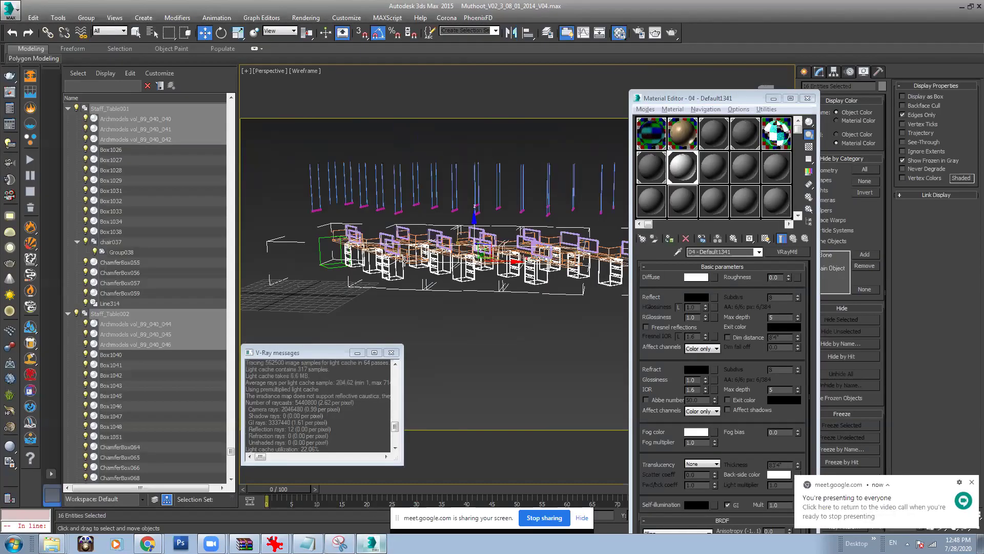
Step: Show the perspective view shaded and remove the four staff table group helpers from the selection
middle_click_drag(404, 260, 447, 273, "alt")
key("F3")
scroll(454, 277, "up", 4)
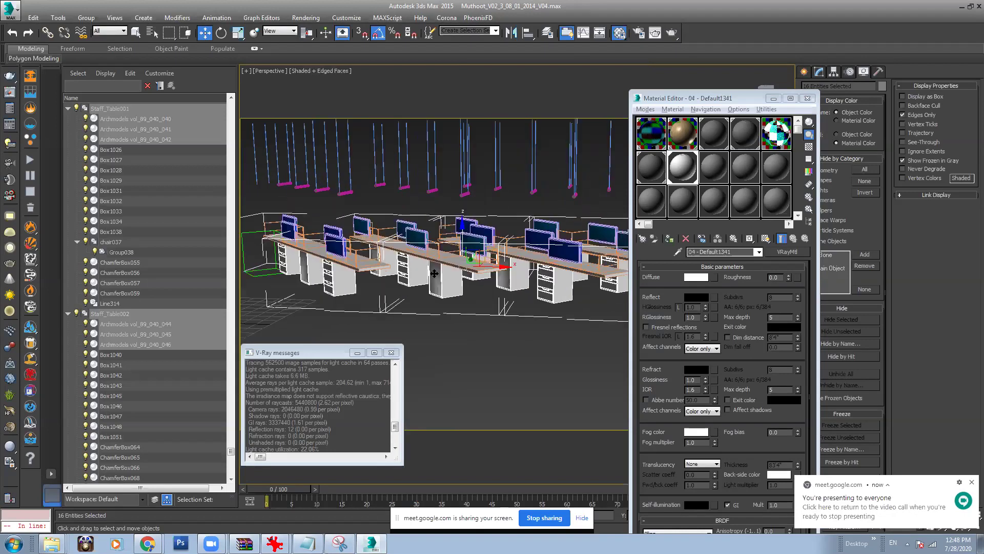
middle_click_drag(467, 229, 596, 324, "alt")
scroll(458, 234, "down", 5)
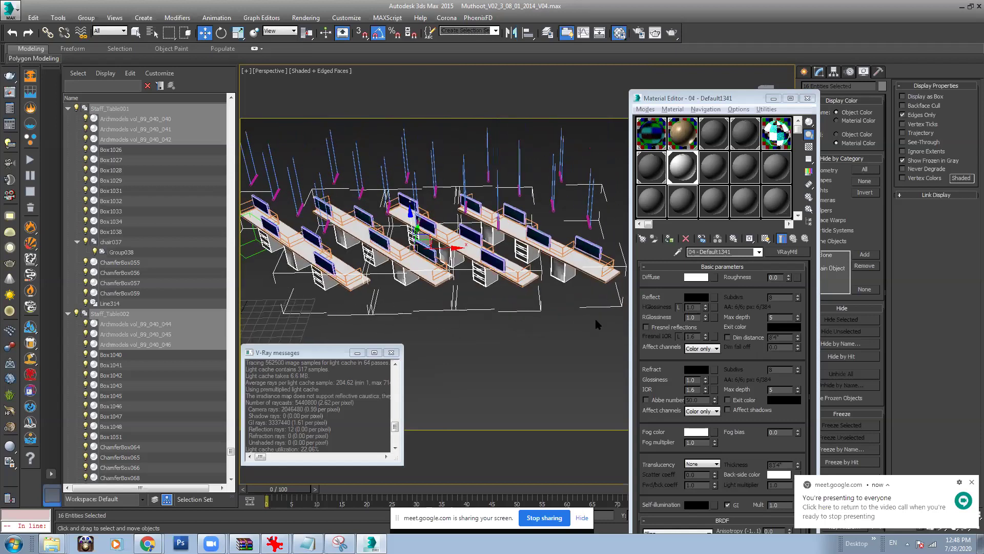
middle_click_drag(545, 306, 338, 316, "alt")
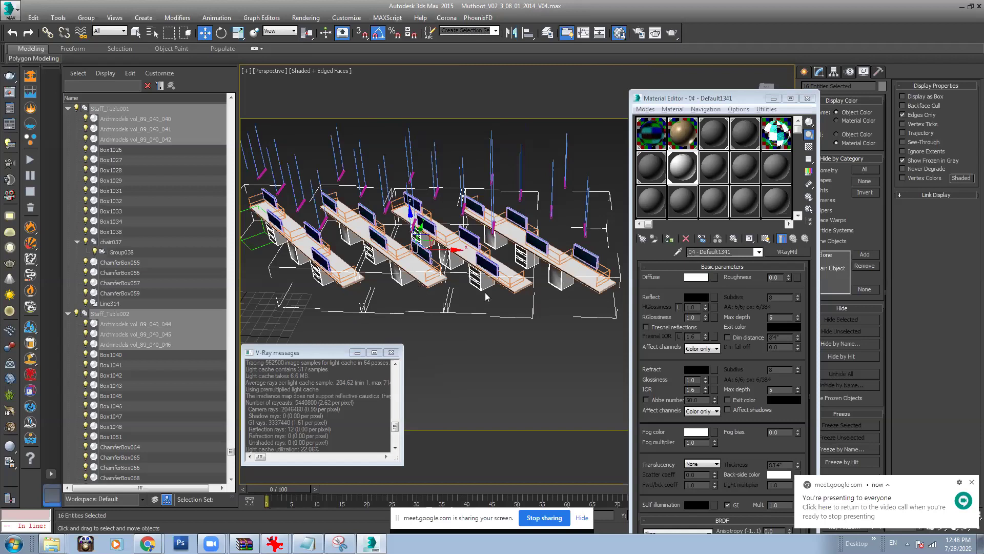
scroll(433, 271, "up", 5)
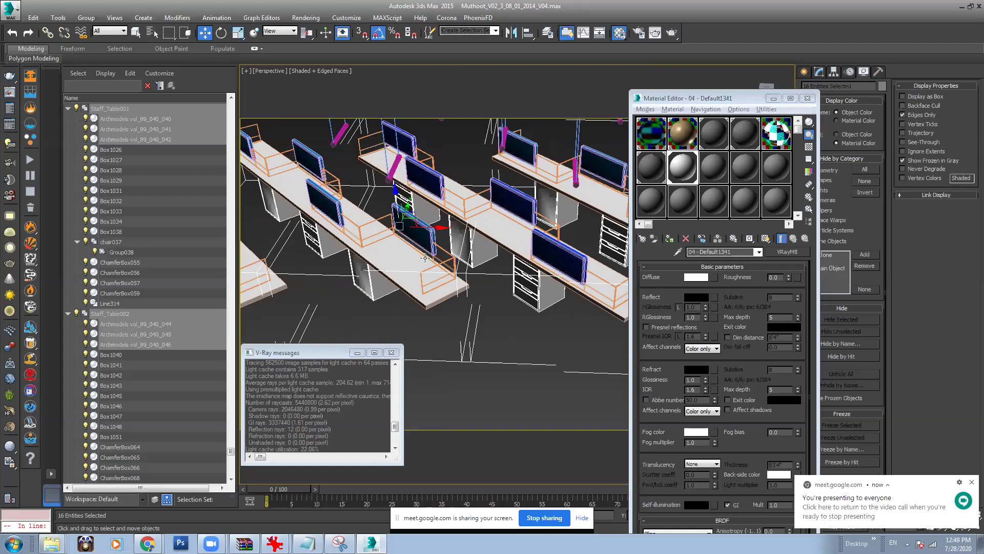
scroll(433, 258, "down", 5)
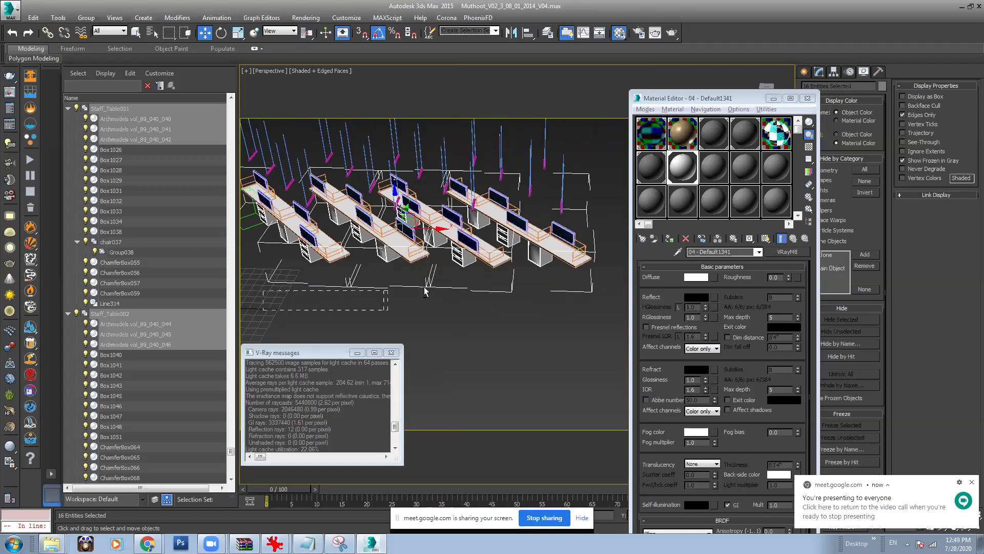
left_click_drag(575, 278, 602, 275)
Step: Try moving the selected storage units down below the tabletops to check the selection, and return them to their place
scroll(412, 251, "up", 4)
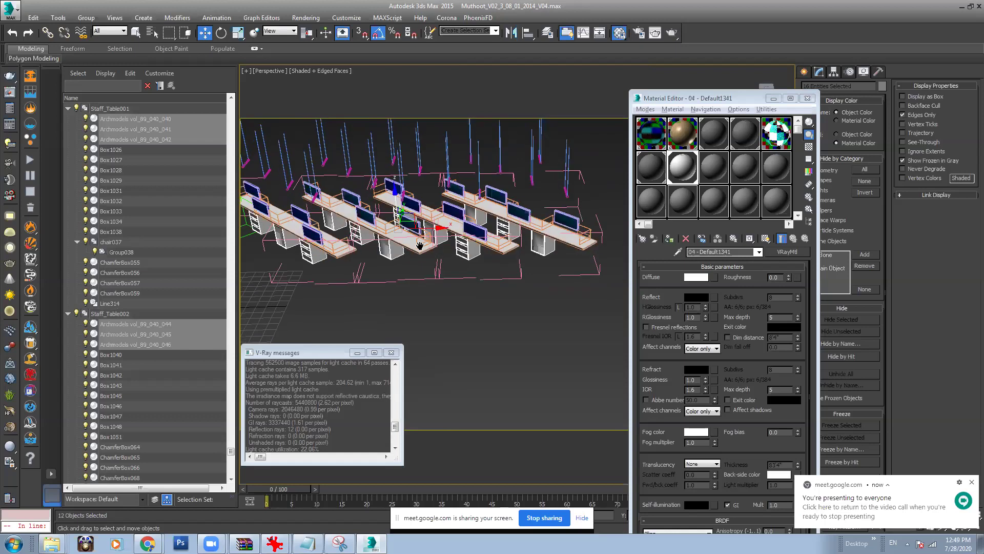
middle_click_drag(416, 262, 464, 317, "alt")
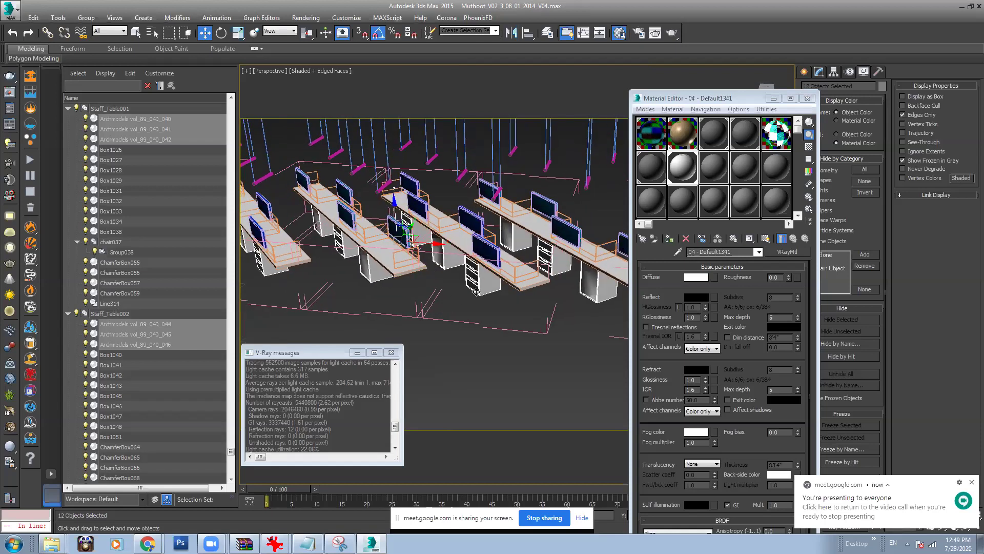
scroll(477, 289, "up", 3)
scroll(495, 287, "up", 2)
scroll(498, 288, "down", 5)
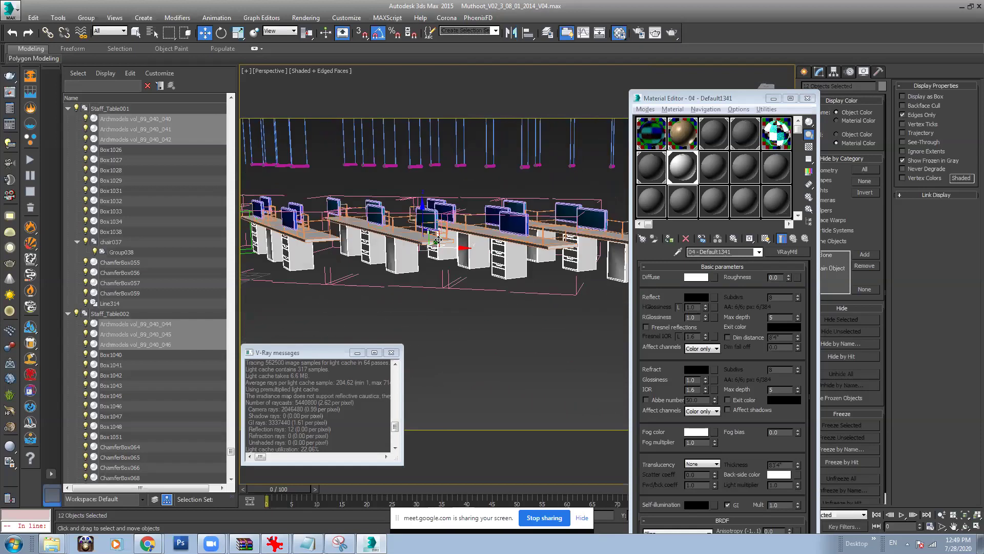
left_click_drag(441, 226, 446, 251)
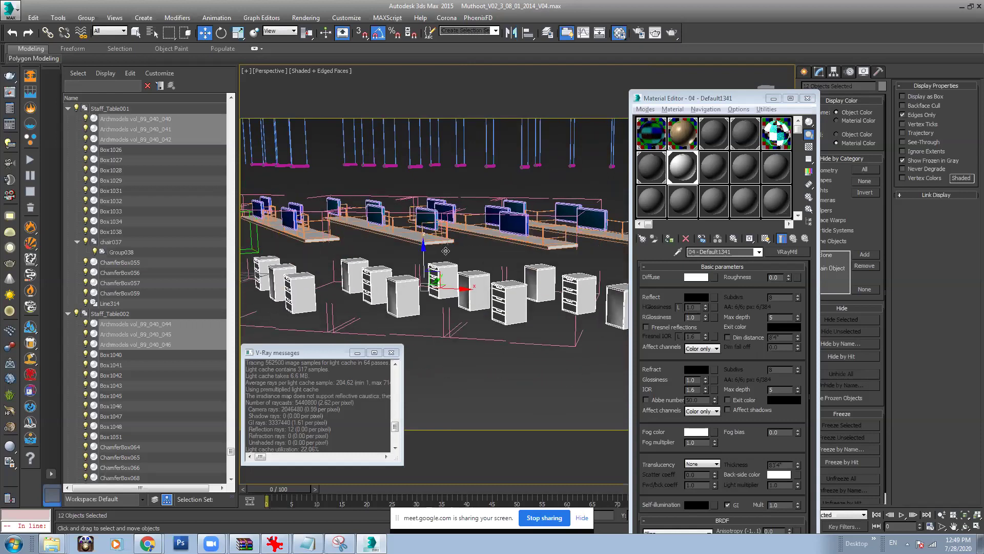
left_click_drag(446, 251, 428, 248)
middle_click_drag(535, 213, 500, 255, "alt")
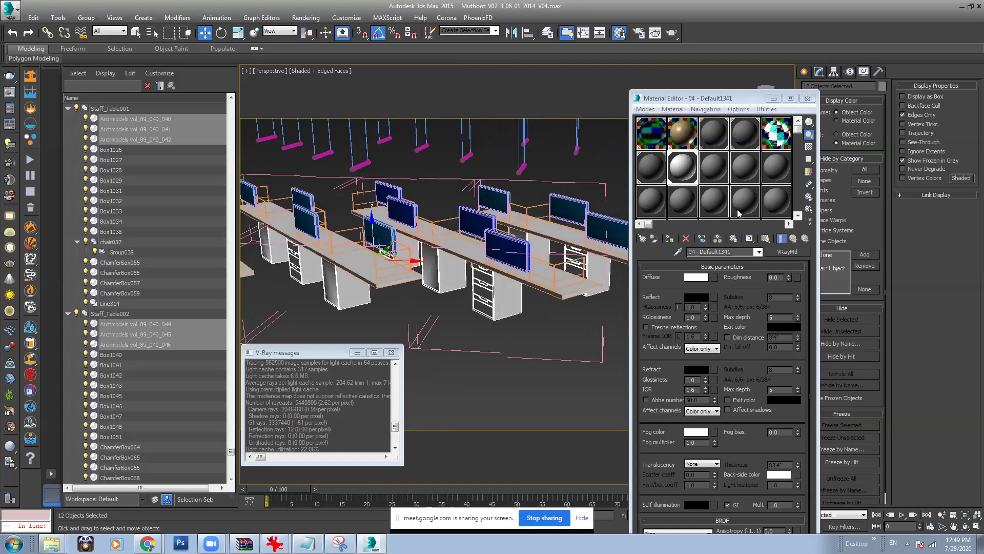
Step: Create a VRayMtl material named Storages in an unused sample slot and assign it to the selected storage units
left_click(715, 179)
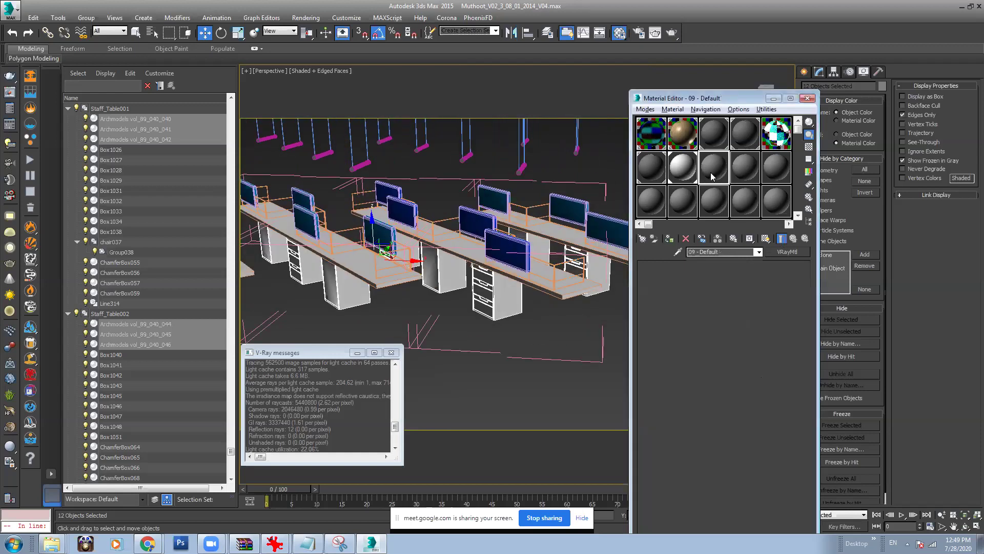
left_click(784, 254)
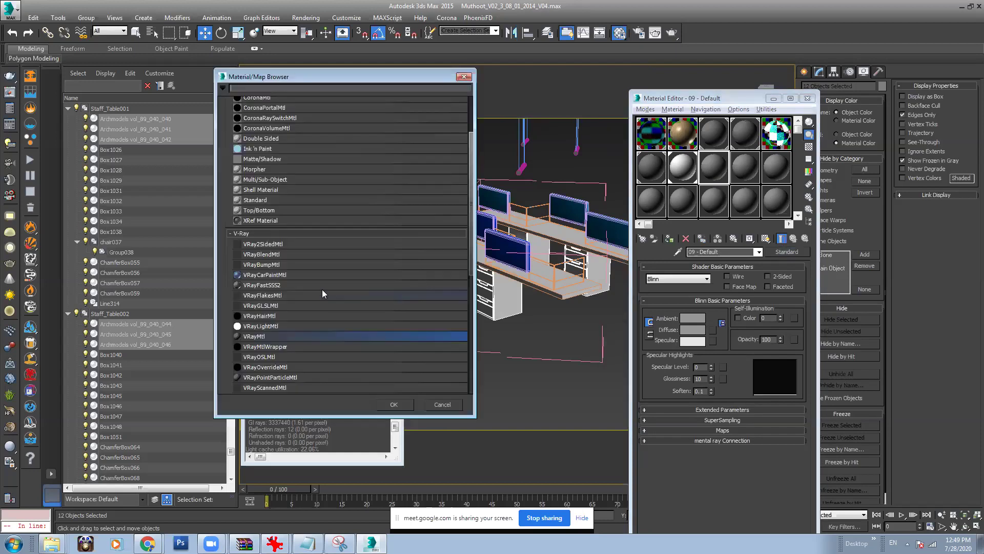
double_click(253, 337)
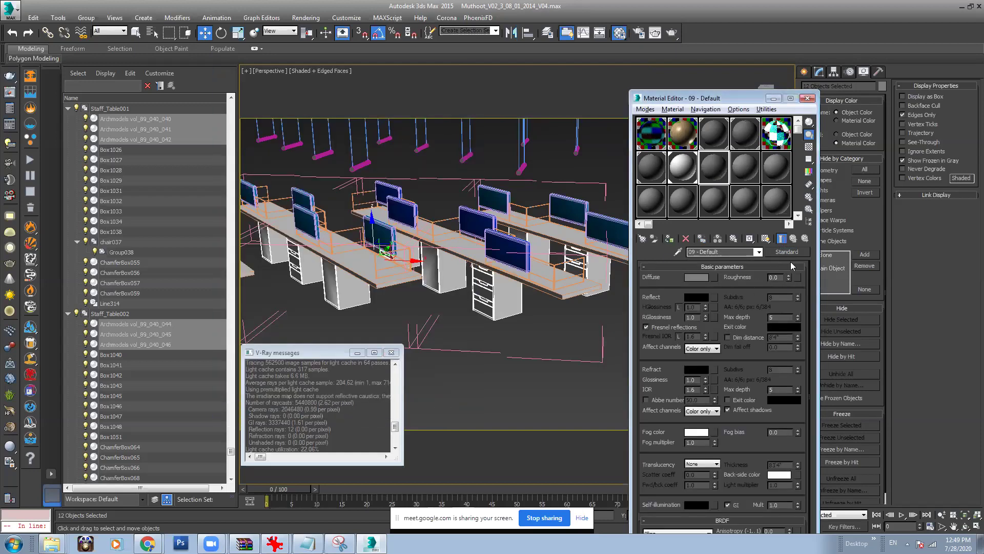
left_click_drag(718, 251, 658, 255)
type("Storages")
left_click(669, 238)
Step: Select the Staff_Table001 tabletop and pick its material into the sample slot holding 04 - Default1341
scroll(410, 233, "down", 3)
middle_click_drag(410, 233, 429, 283, "alt")
scroll(429, 282, "up", 3)
scroll(421, 309, "up", 5)
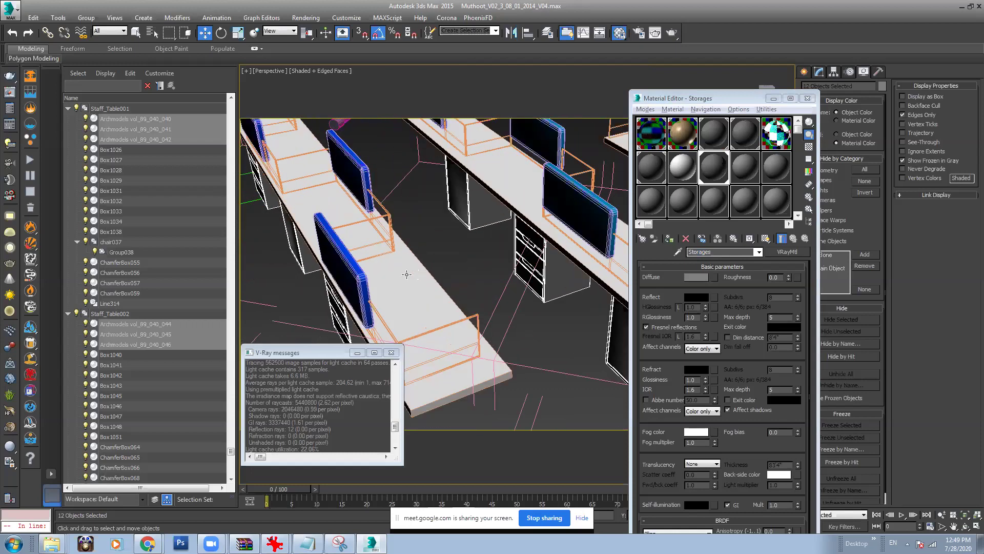
left_click(424, 304)
scroll(451, 277, "down", 5)
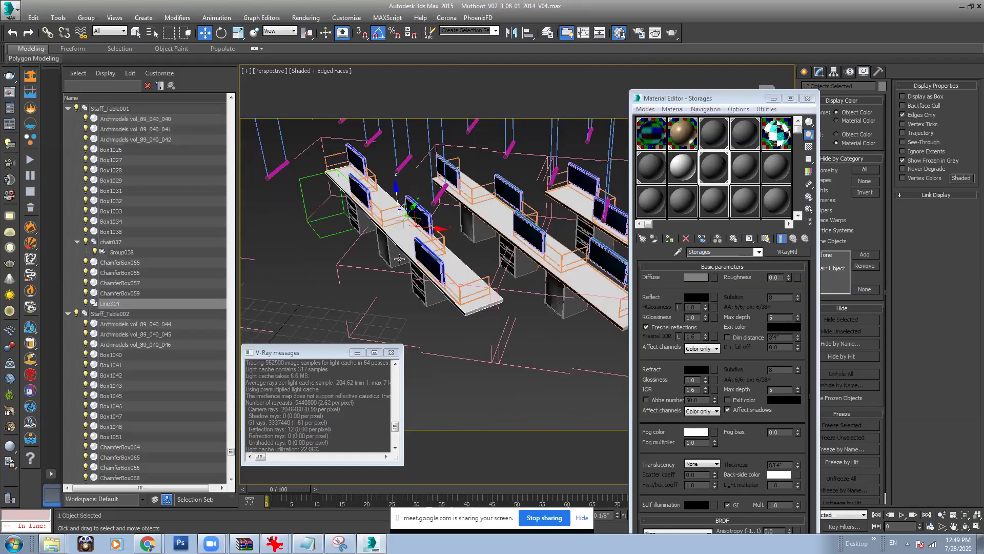
scroll(514, 256, "up", 3)
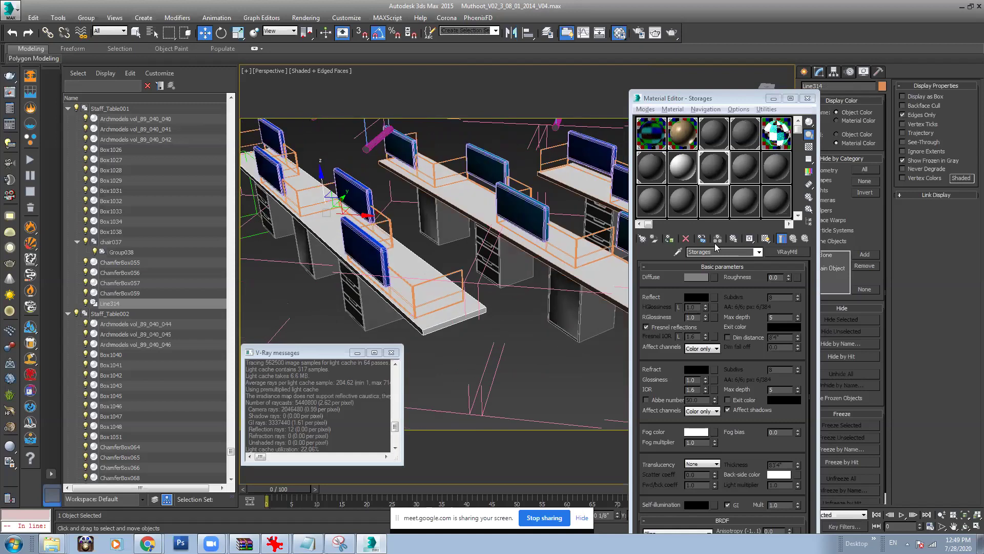
left_click(676, 169)
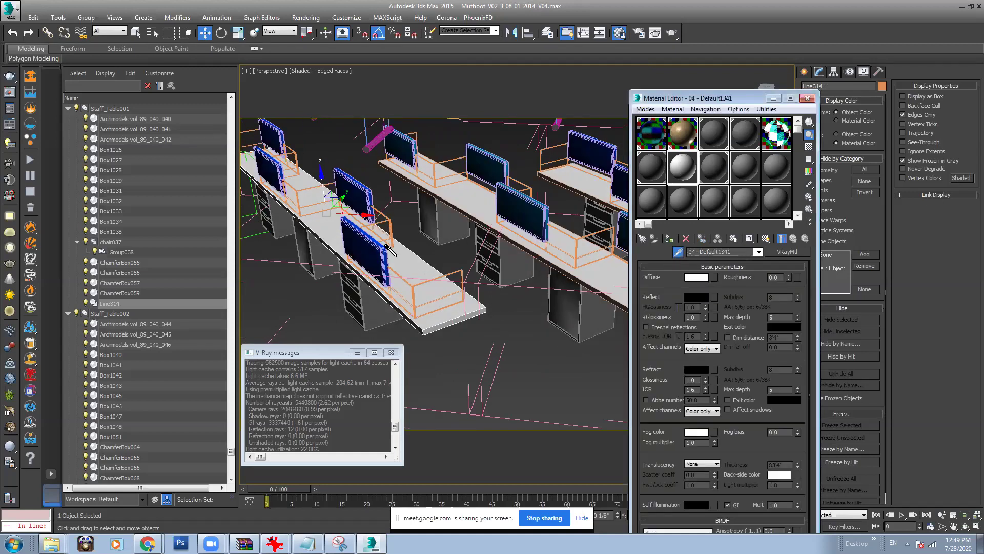
middle_click_drag(371, 253, 430, 241, "alt")
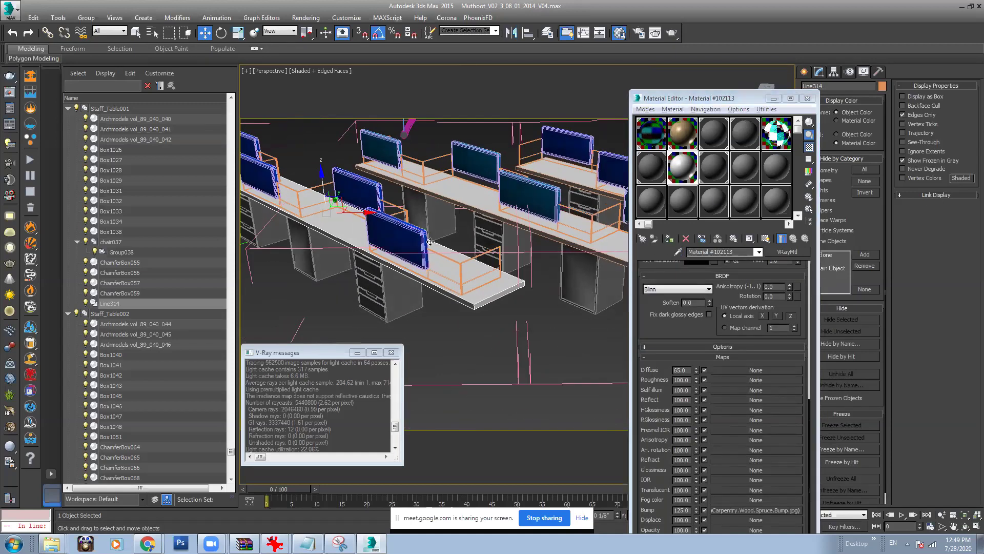
Step: Select the objects that use Material #102113 and remove the four staff table group helpers from the selection
right_click(681, 171)
left_click(719, 246)
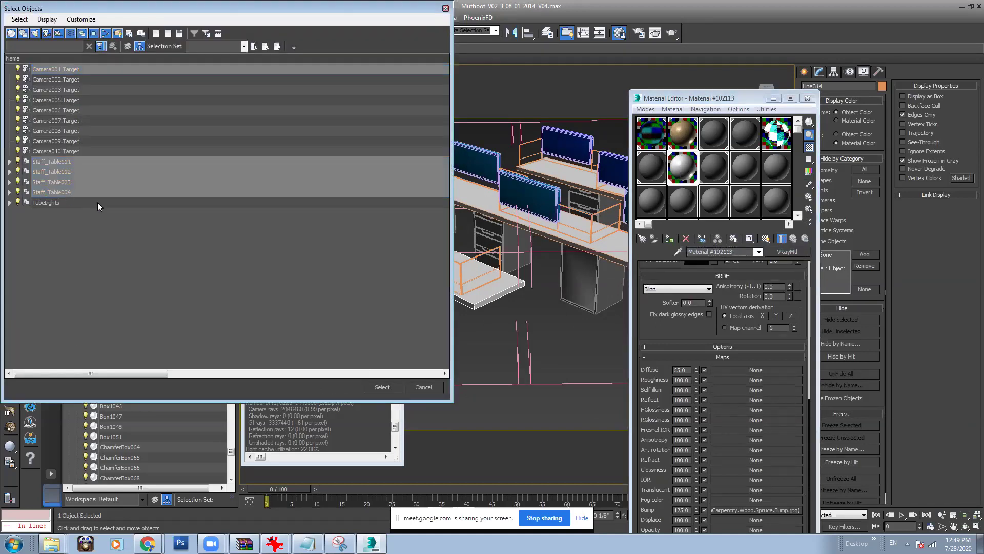
left_click(383, 387)
key("z")
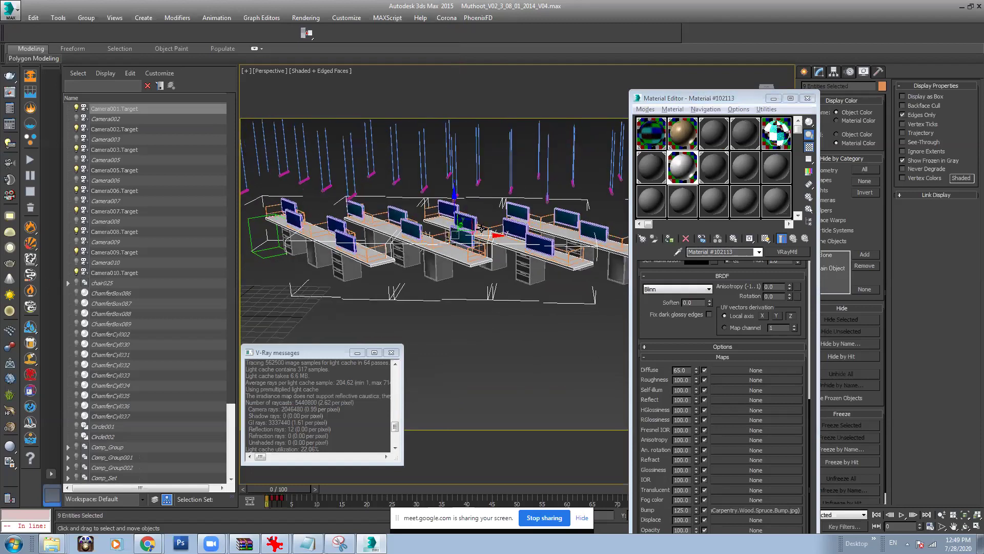
mouse_move(450, 204)
middle_mouse_down("alt")
mouse_move(447, 185)
mouse_move(449, 206)
middle_mouse_up("alt")
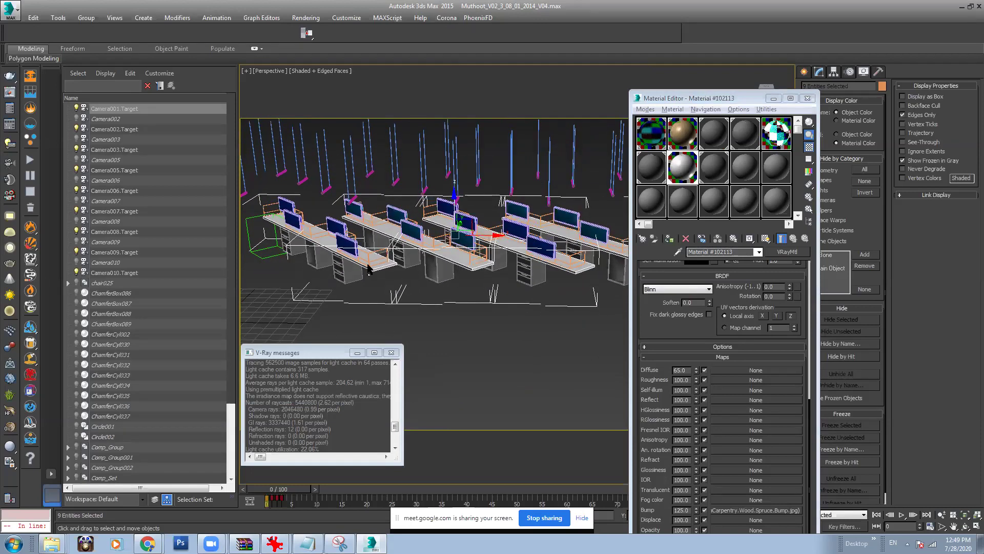
left_click_drag(601, 296, 607, 302, "alt")
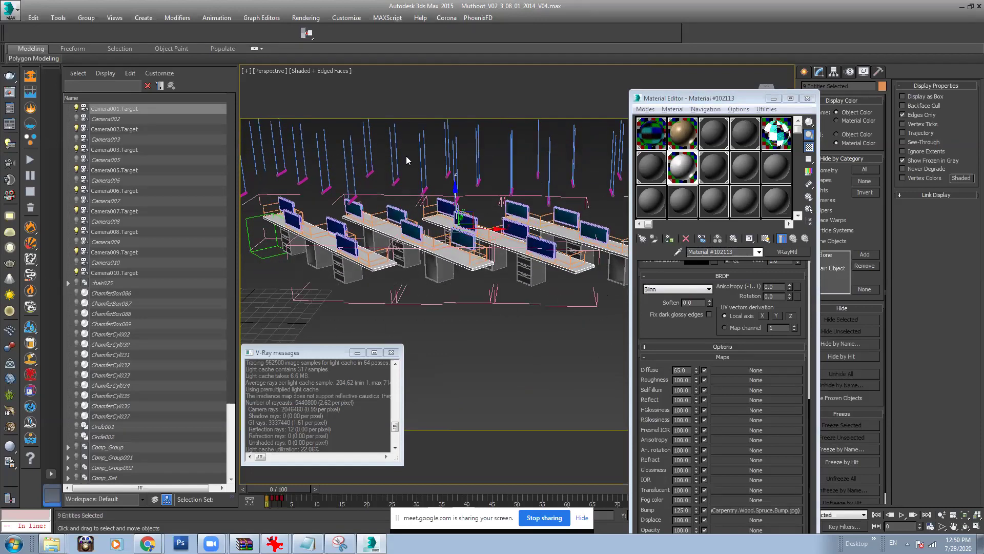
left_click_drag(454, 197, 440, 231)
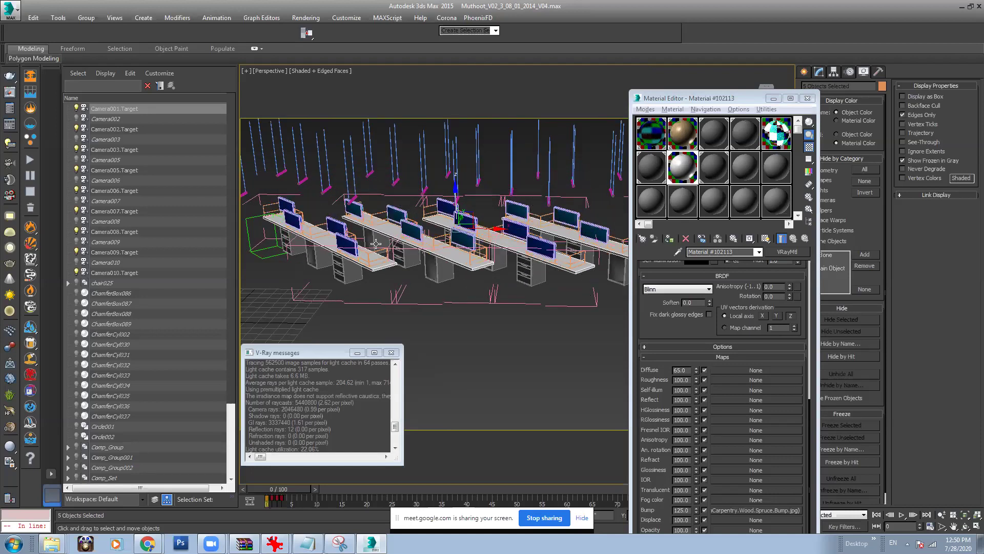
Step: Create a VRayMtl material named Table_Top in an unused sample slot and assign it to the selected tabletops
scroll(440, 270, "up", 5)
left_click(774, 179)
left_click(781, 249)
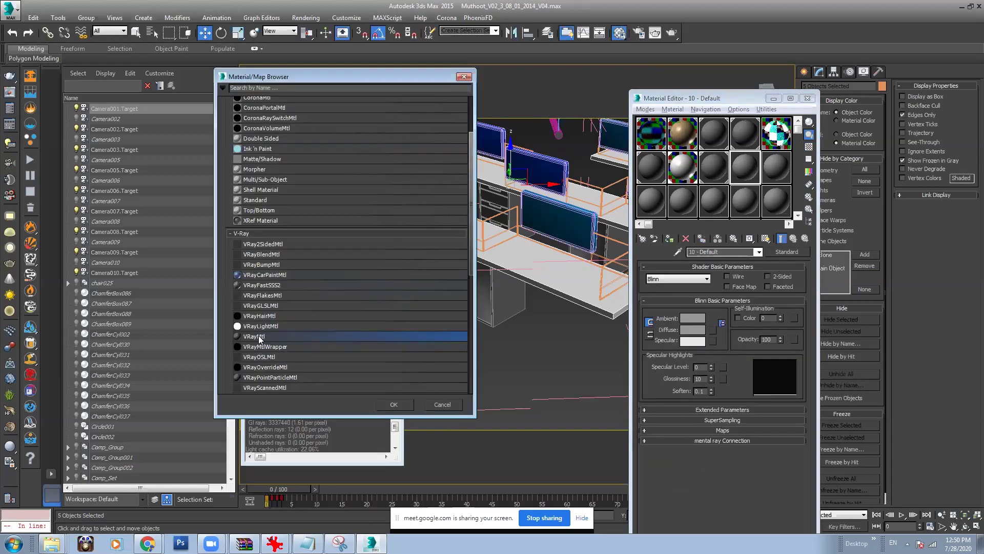
double_click(260, 338)
left_click(728, 251)
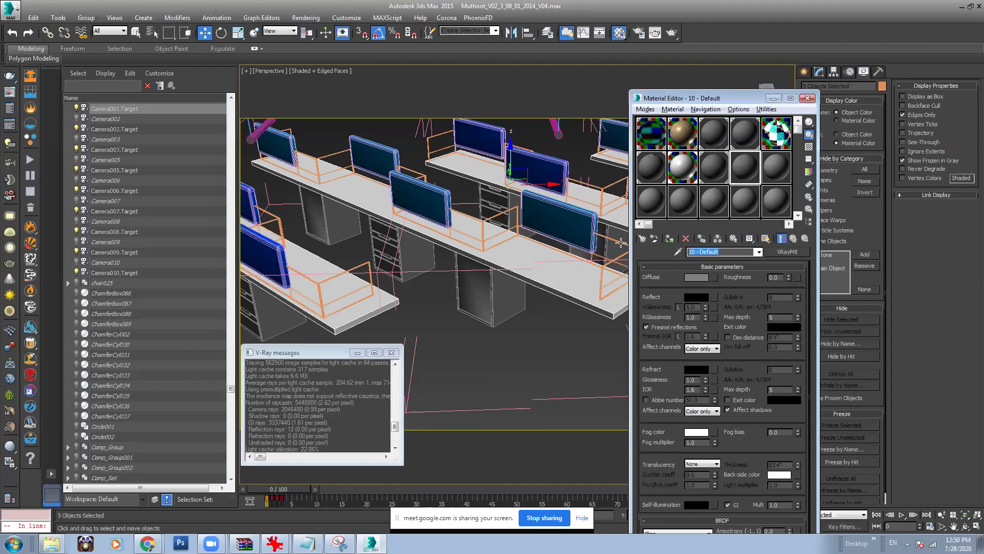
type("Table_Top")
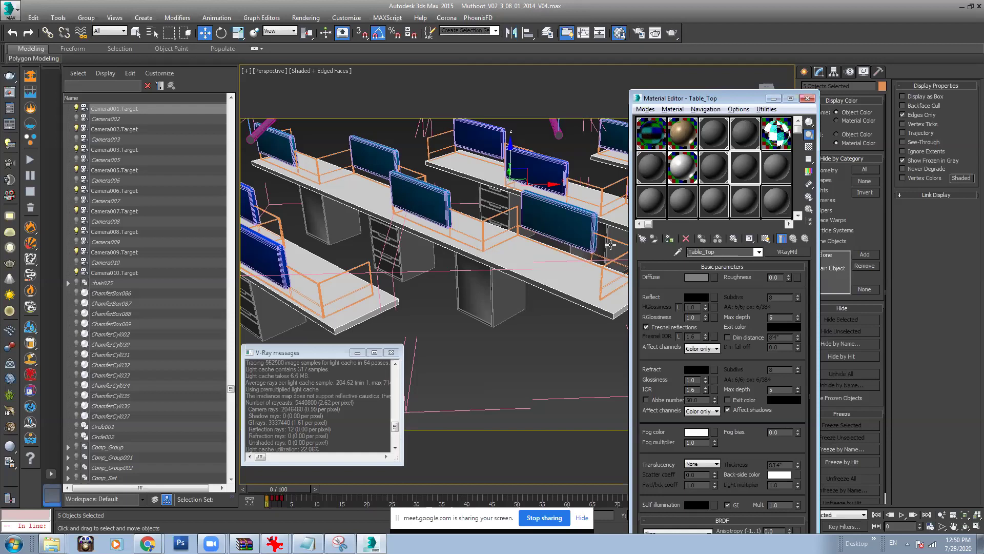
scroll(609, 245, "down", 5)
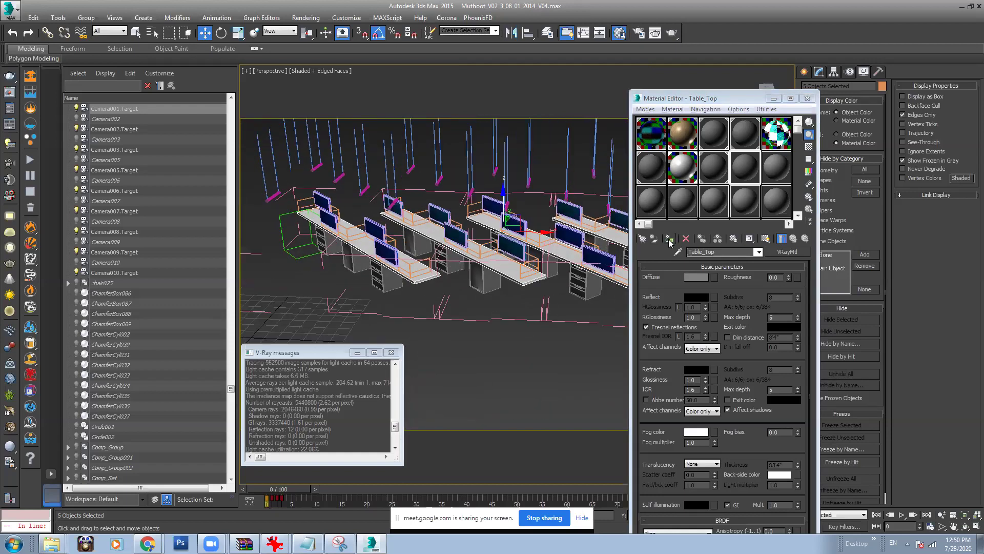
scroll(566, 263, "up", 5)
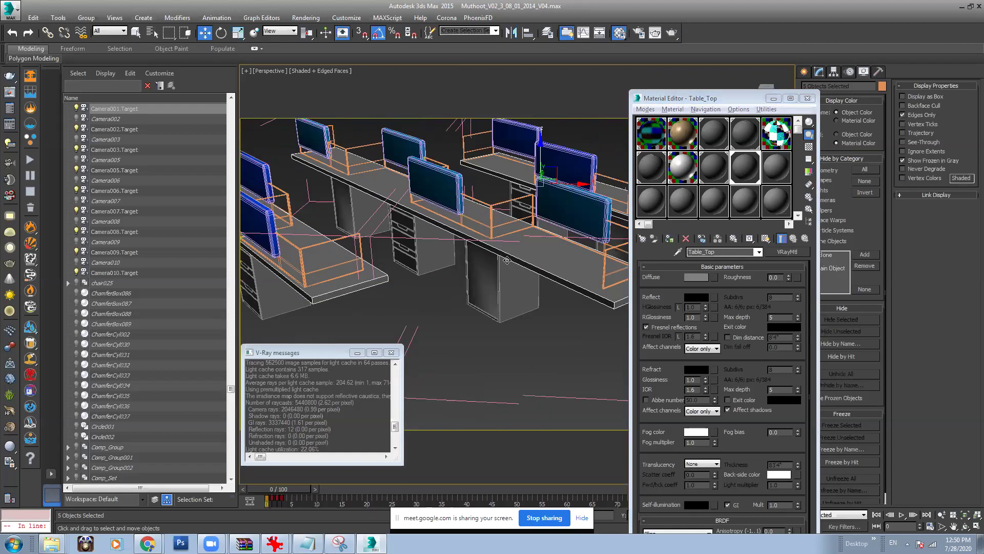
Step: Select the glass partition between two desks and pick its 02 - Default material into an unused sample slot
middle_click_drag(506, 260, 428, 222, "alt")
middle_click_drag(493, 210, 497, 231, "alt")
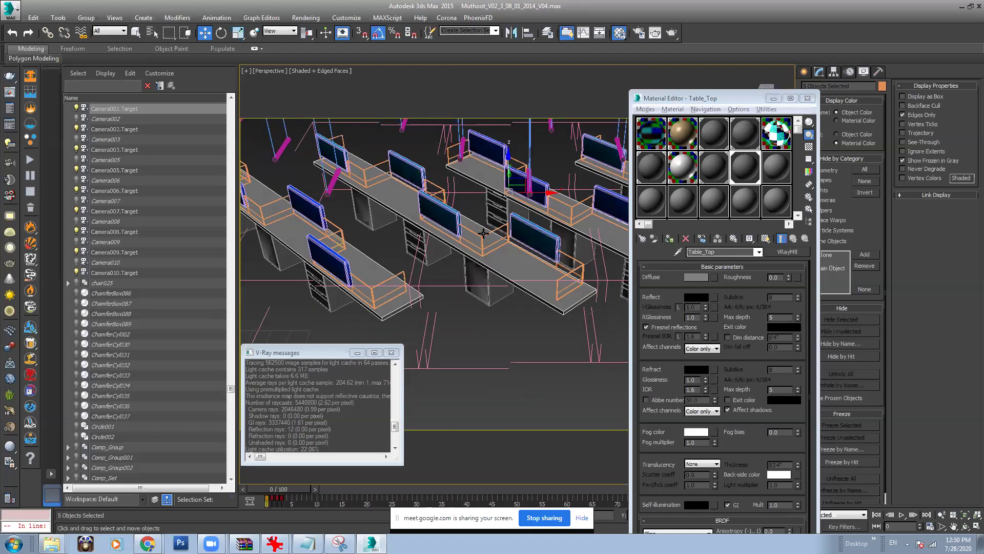
left_click(499, 236)
scroll(499, 236, "up", 5)
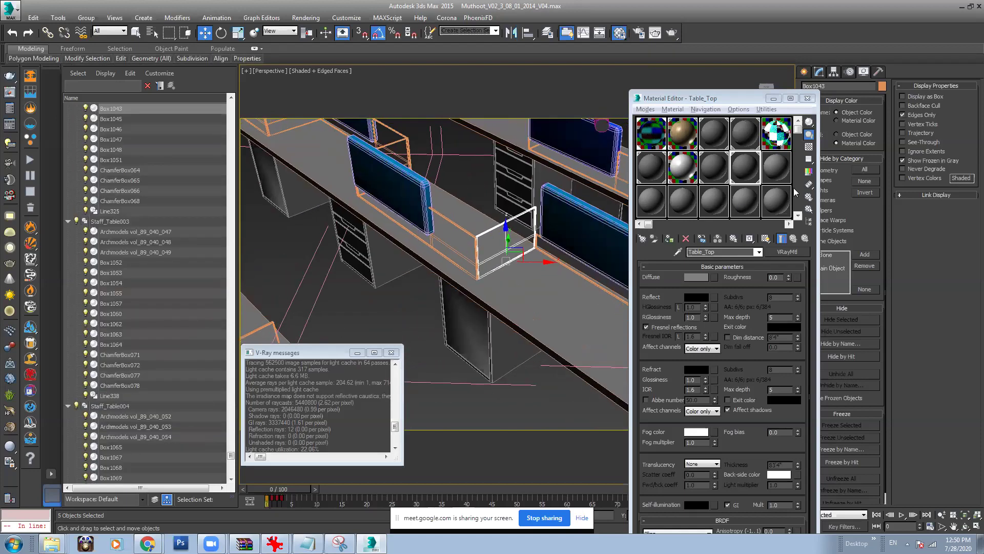
left_click(772, 163)
left_click(677, 252)
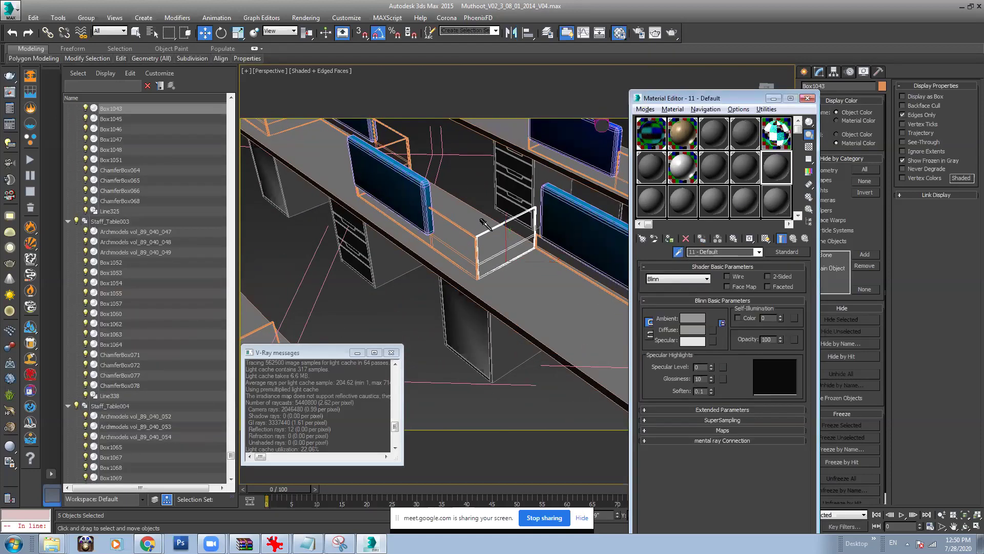
left_click(486, 226)
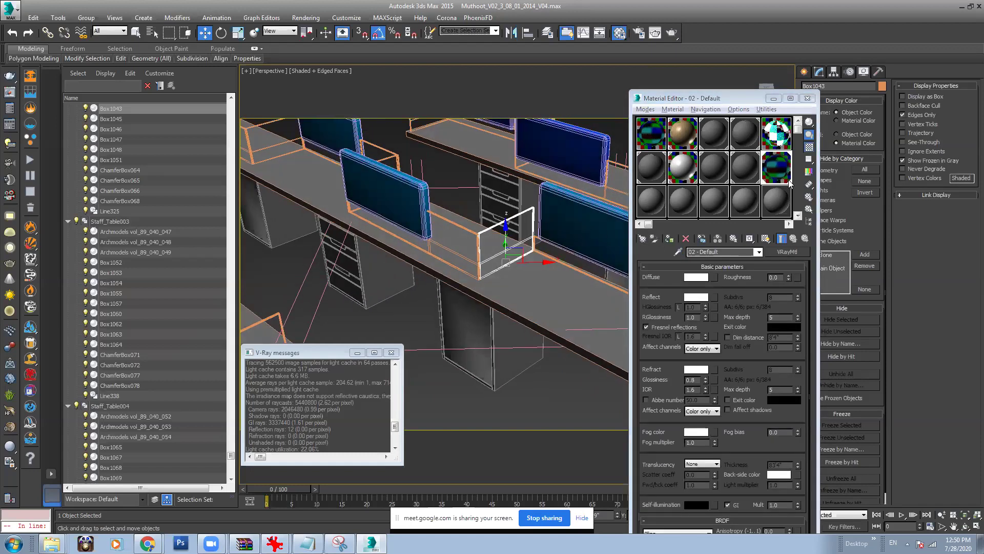
Step: Select all staff table objects that use the 02 - Default partition material
right_click(785, 174)
left_click(823, 248)
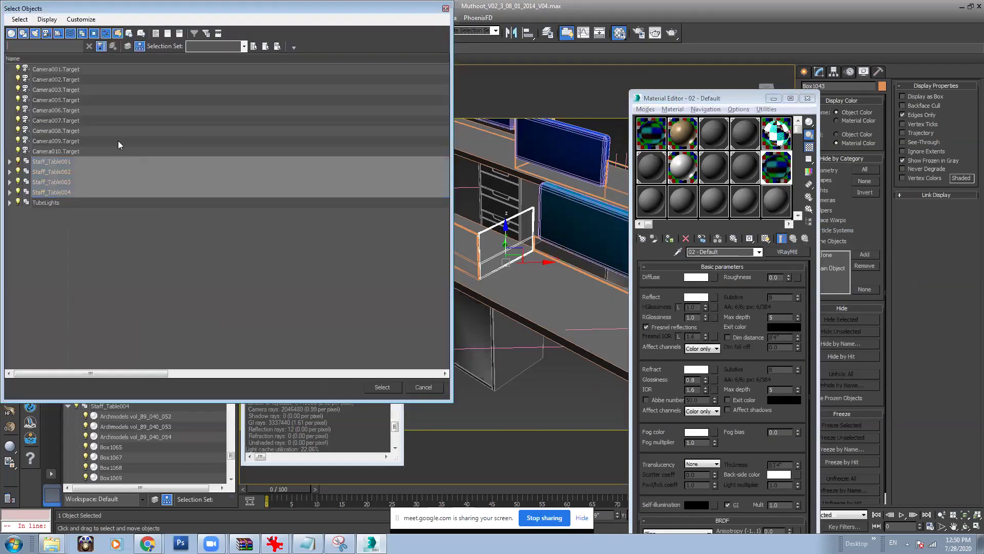
left_click(389, 384)
middle_click_drag(442, 270, 564, 232, "alt")
scroll(465, 226, "down", 5)
Step: Create a VRayMtl material named Glass_Partition_Table in an unused sample slot and assign it to the selected partitions
left_click(650, 201)
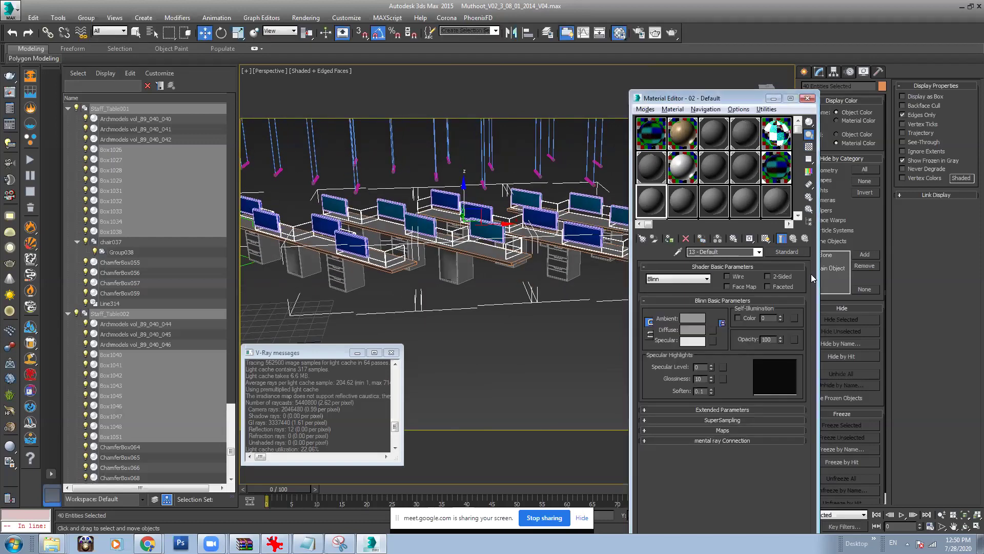
left_click(785, 252)
double_click(260, 338)
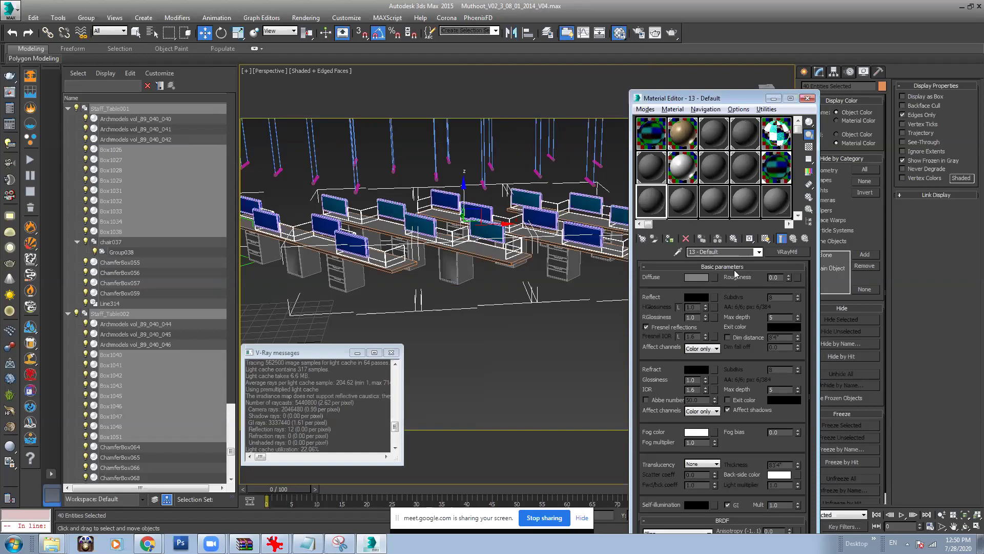
left_click_drag(731, 252, 661, 254)
type("Glass_Partition_Table")
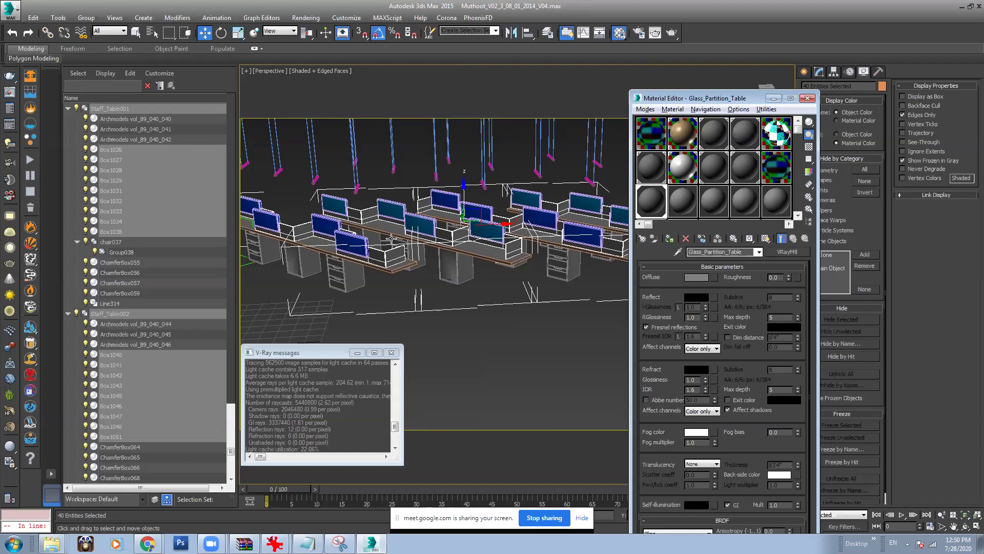
Step: Pick the Meeting_Room_Chair material from a dark blue desk panel into an unused sample slot
scroll(399, 255, "up", 3)
scroll(419, 260, "down", 1)
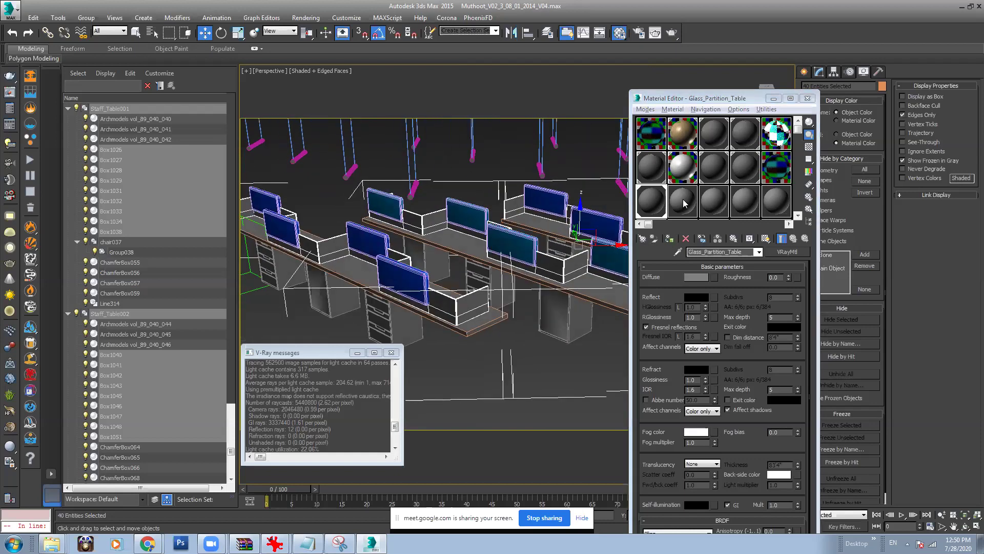
left_click(685, 203)
left_click(678, 252)
left_click(387, 258)
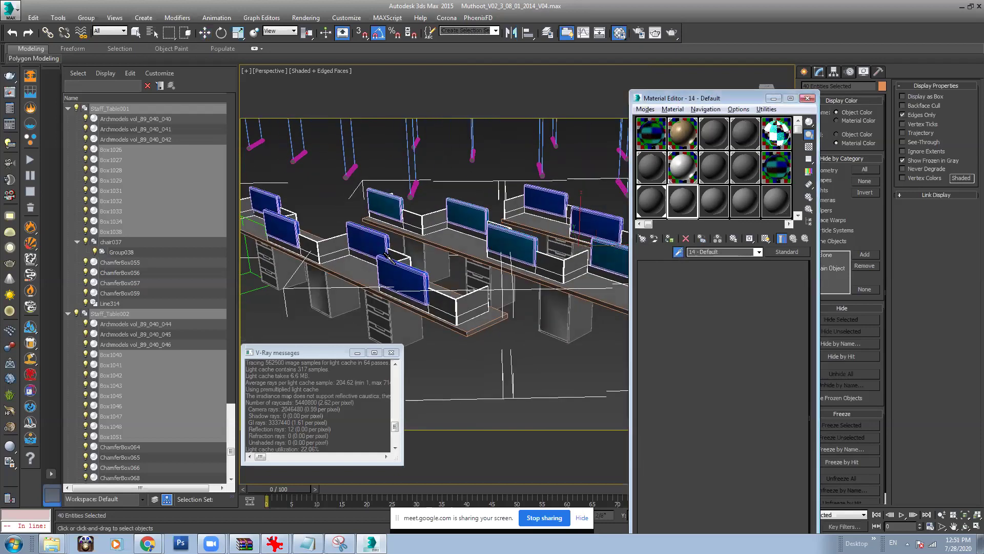
Step: Select the objects that use Meeting_Room_Chair, undo the accidental move, and remove the staff table group helpers from the selection
right_click(684, 206)
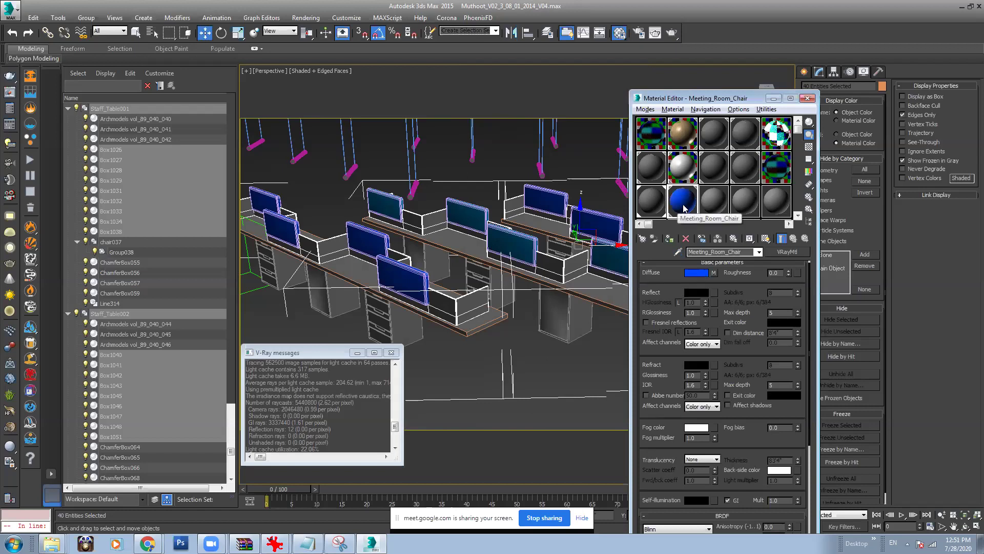
left_click(721, 283)
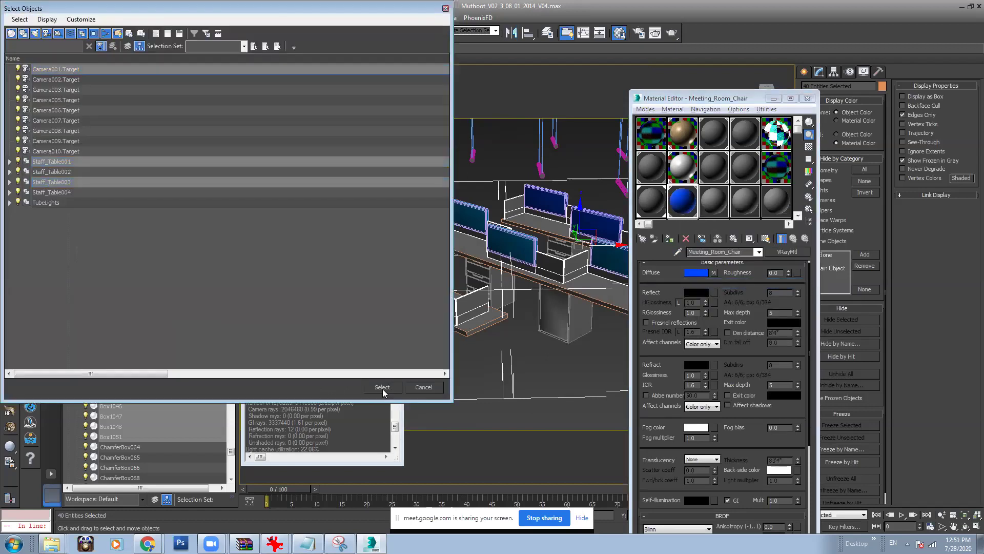
left_click(382, 387)
scroll(475, 234, "down", 3)
scroll(474, 234, "up", 3)
mouse_move(465, 235)
left_mouse_down()
mouse_move(467, 205)
mouse_move(465, 238)
left_mouse_up()
key("ctrl+z")
scroll(499, 255, "down", 4)
middle_click_drag(499, 255, 403, 306, "alt")
left_click_drag(403, 309, 588, 267)
middle_click_drag(399, 272, 380, 306, "alt")
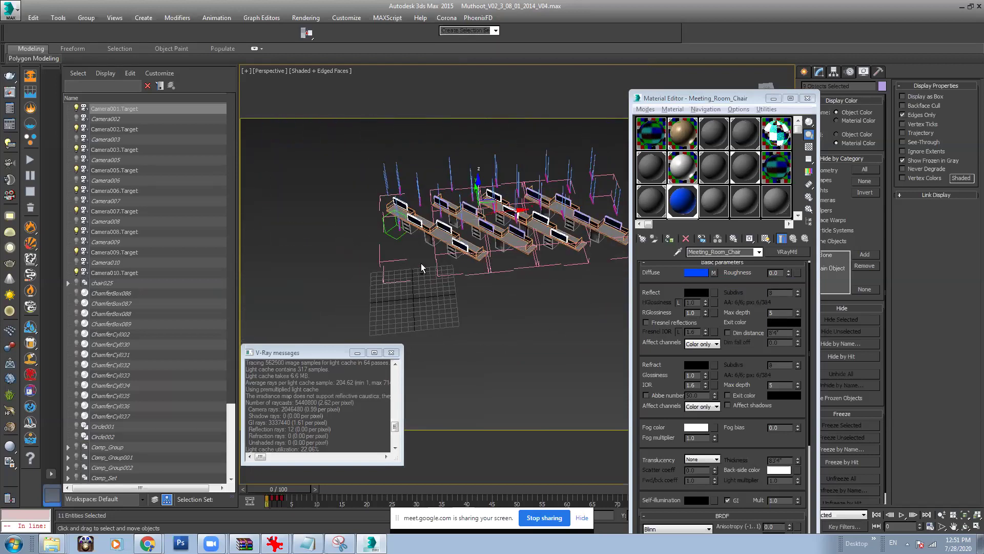
Step: Examine the selected dark blue panels across the staff tables from near and far
scroll(422, 264, "up", 8)
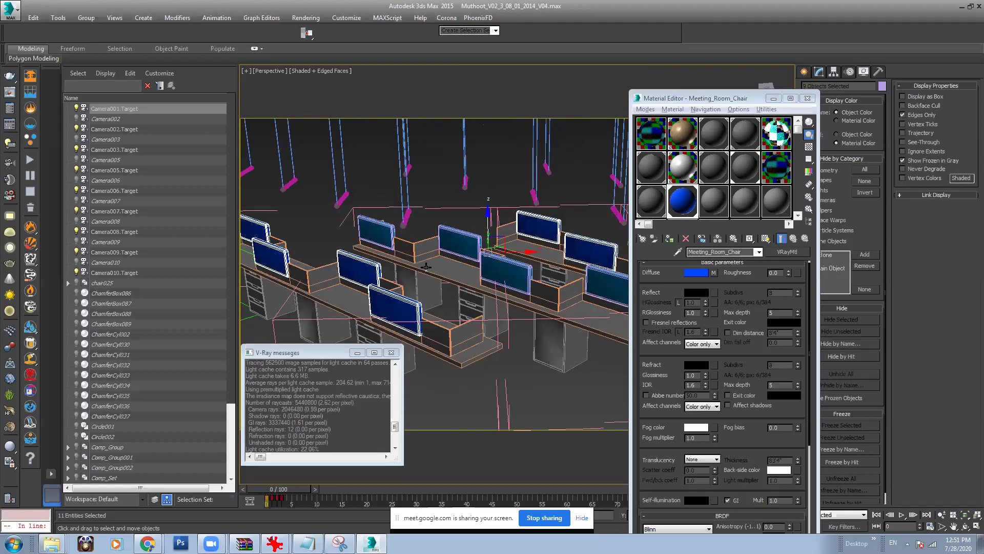
scroll(425, 266, "up", 4)
middle_click_drag(558, 204, 503, 238, "alt")
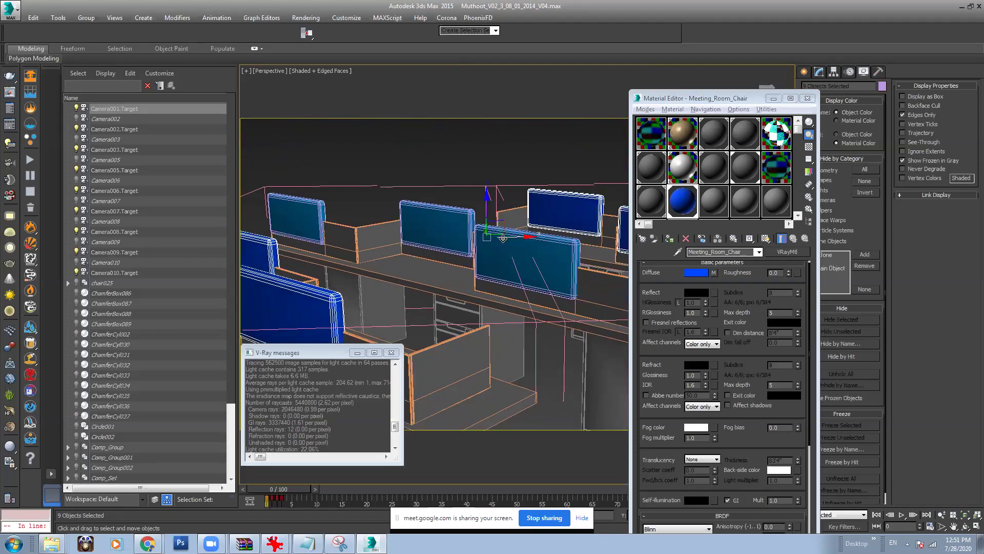
scroll(493, 262, "down", 5)
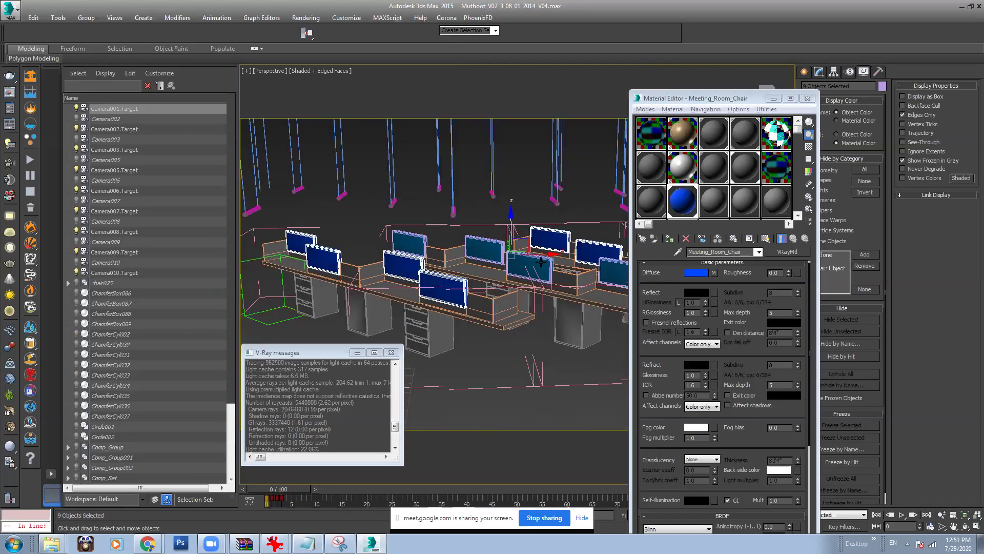
middle_click_drag(549, 263, 478, 275, "alt")
scroll(501, 275, "down", 5)
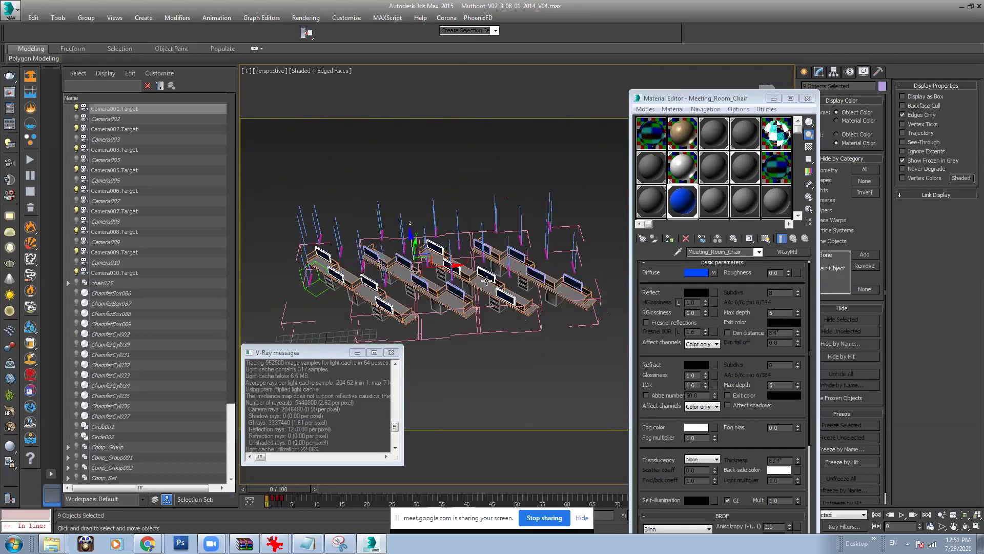
scroll(486, 280, "up", 8)
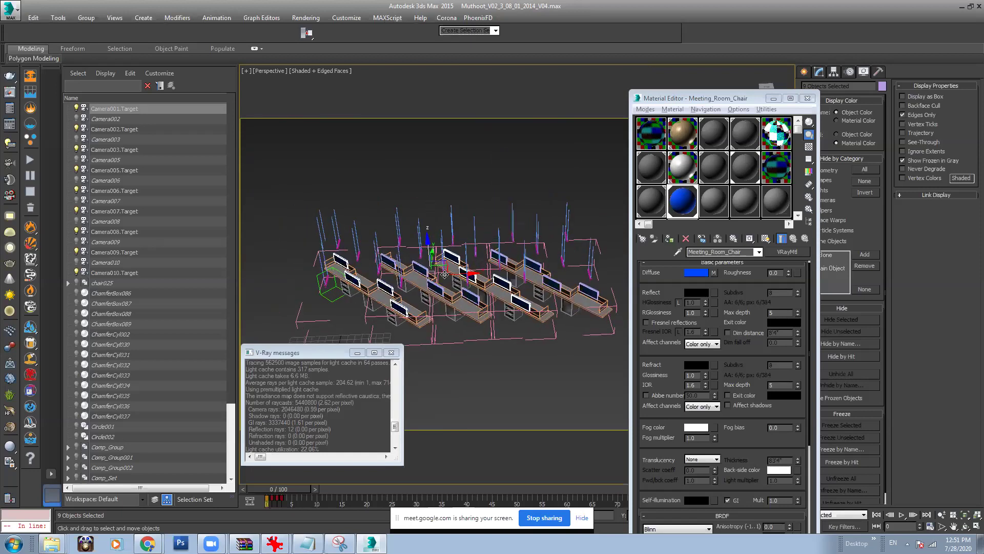
middle_click_drag(453, 291, 458, 271, "alt")
scroll(522, 289, "down", 3)
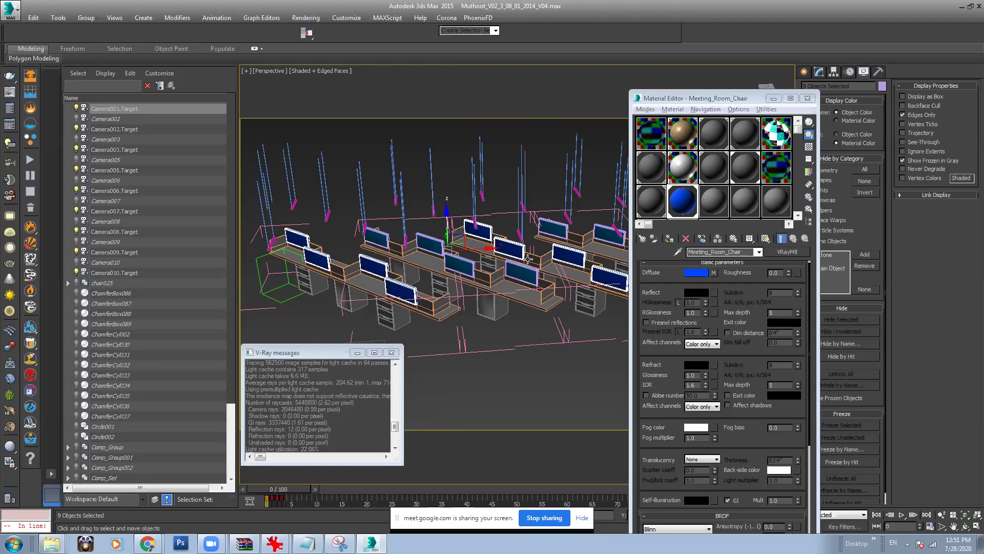
Step: Create a VRayMtl material in an unused sample slot and assign it to the selected dark blue panels under the name Cusions_1
left_click(703, 202)
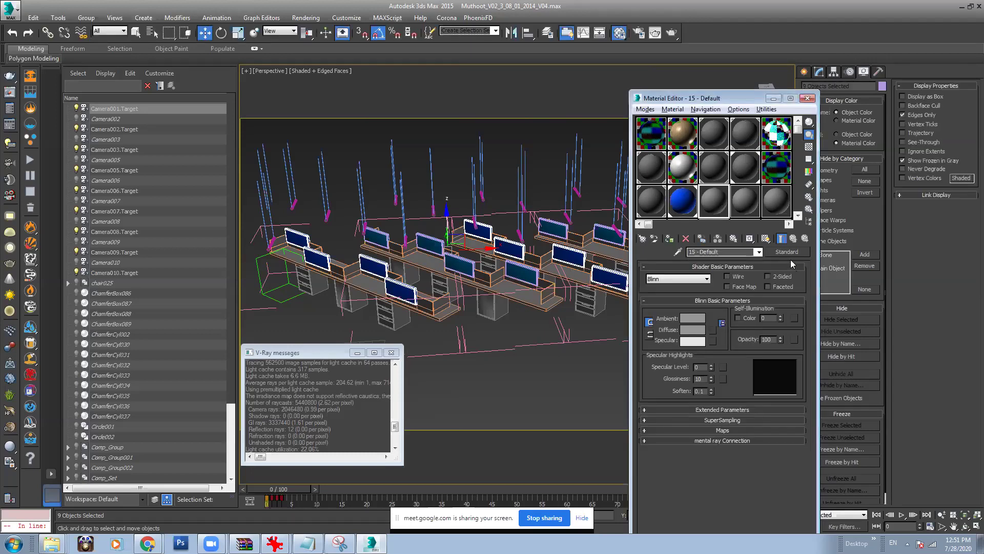
double_click(262, 336)
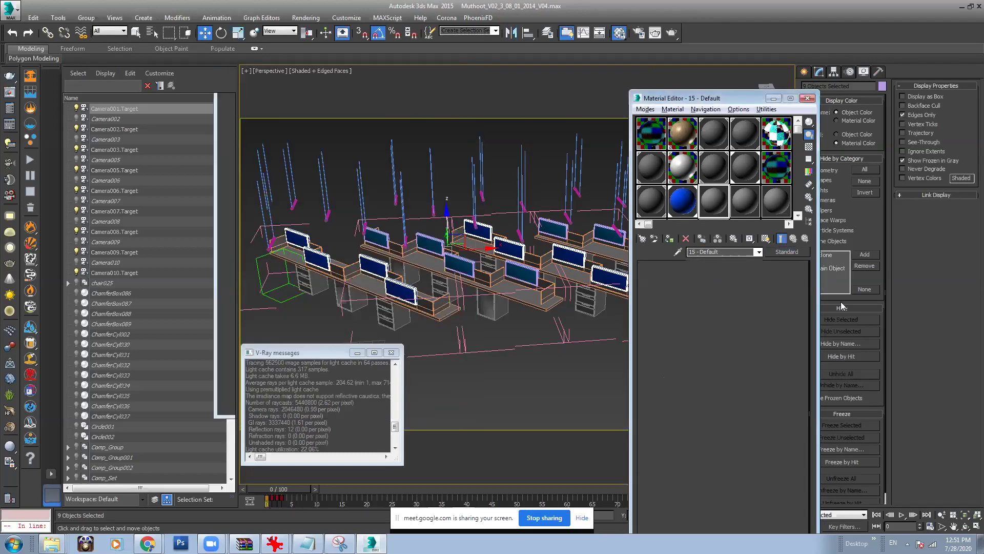
left_click(670, 238)
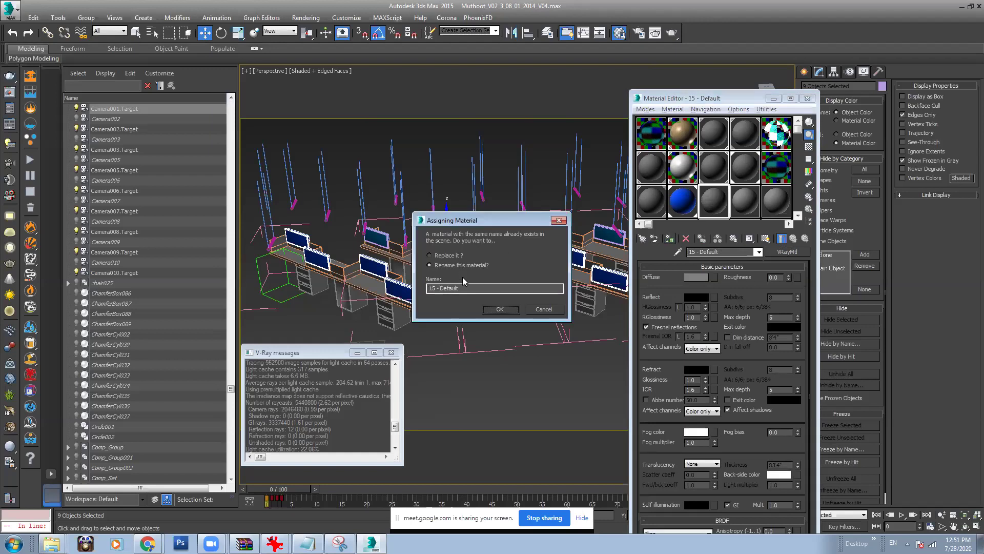
type("Cusions_1")
key("Return")
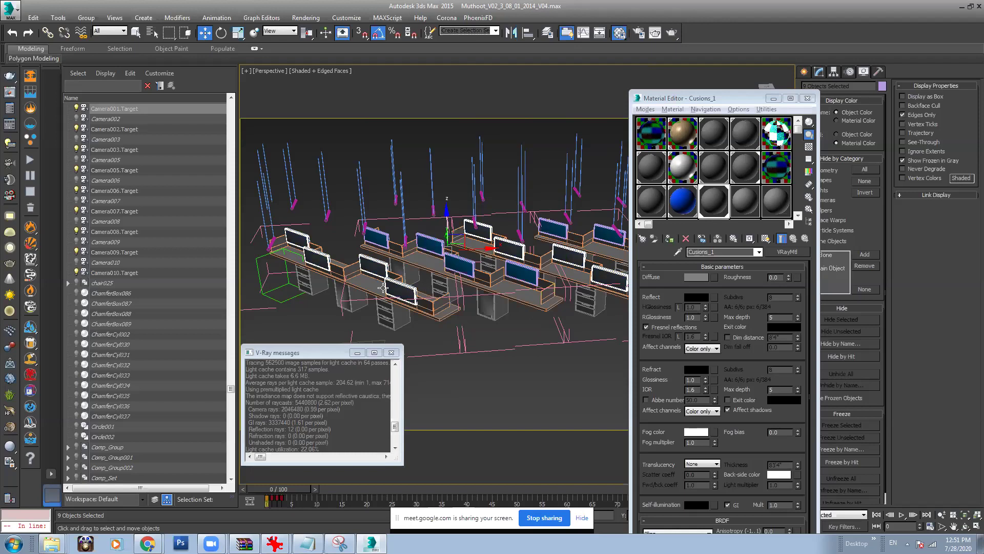
Step: Select a light blue desk panel and pick its Light_Blue material into an unused sample slot
scroll(452, 264, "up", 5)
left_click(571, 282)
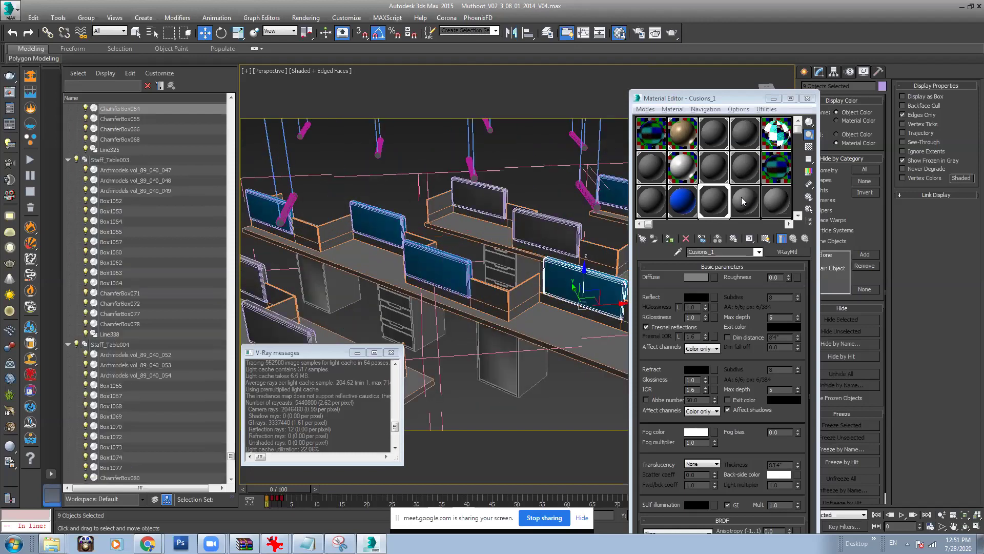
left_click(743, 204)
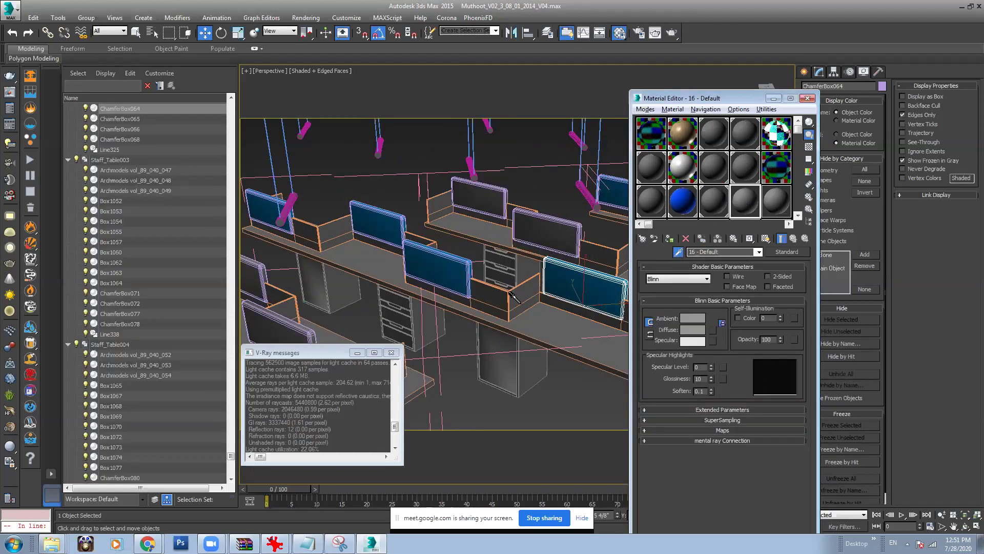
Step: Select the objects that use Light_Blue and remove the staff table group helpers from the selection
right_click(735, 209)
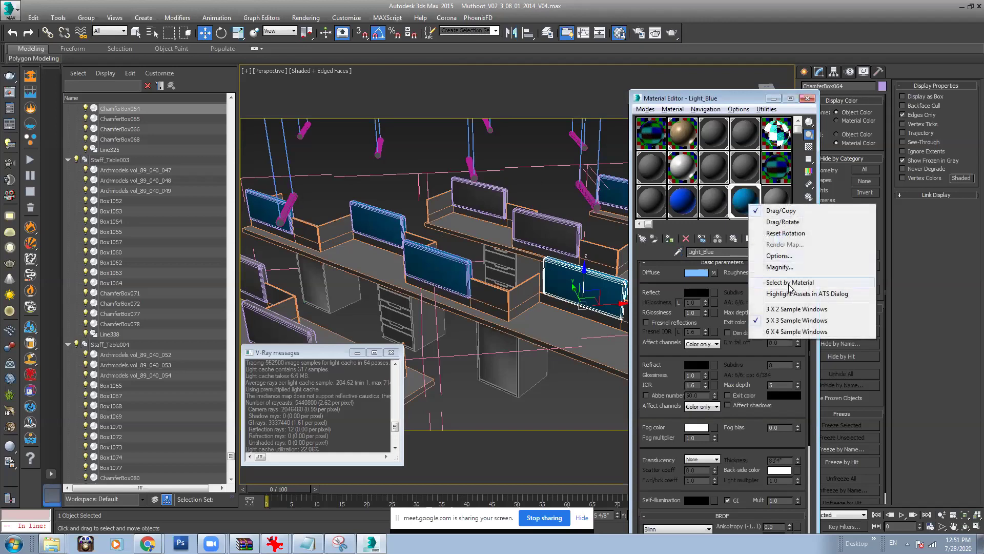
left_click(790, 282)
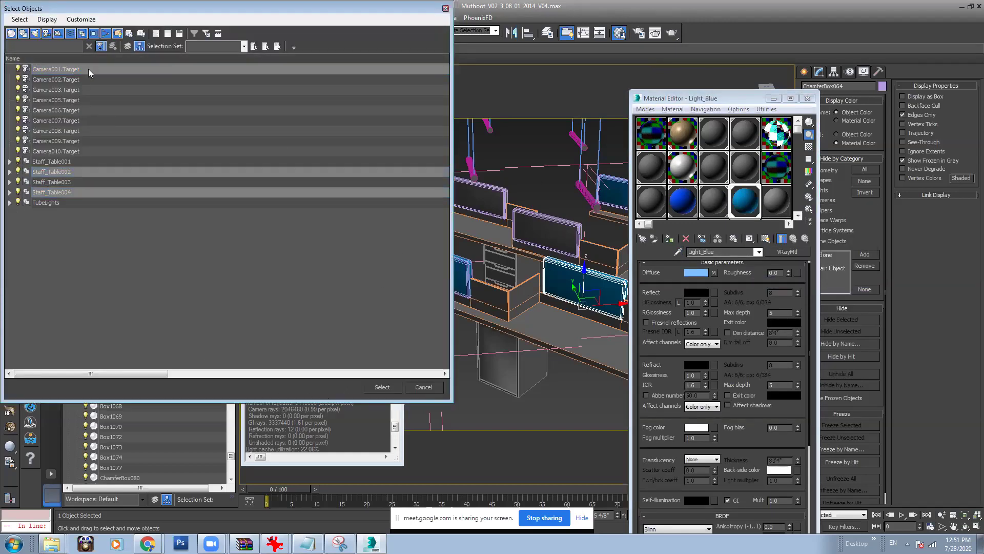
left_click(379, 387)
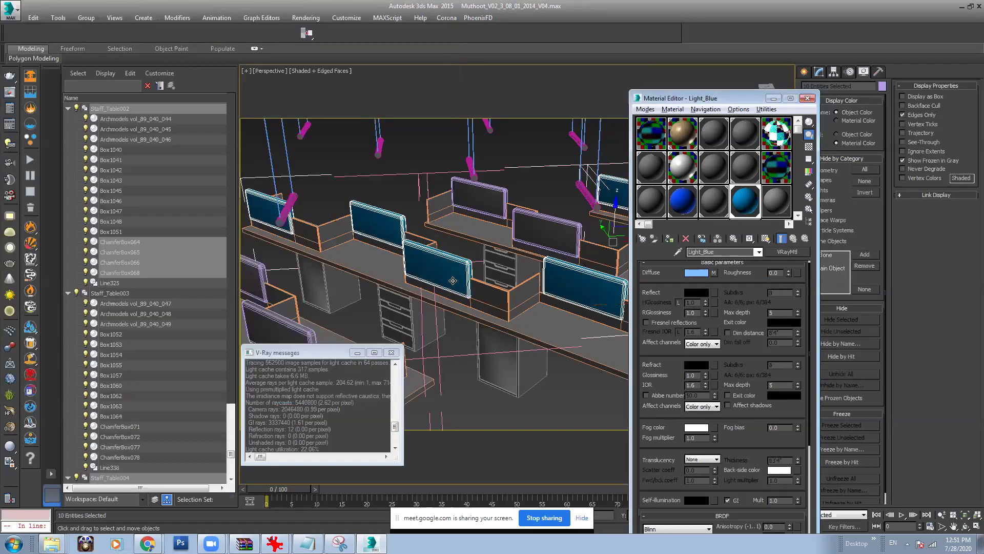
scroll(303, 323, "down", 8)
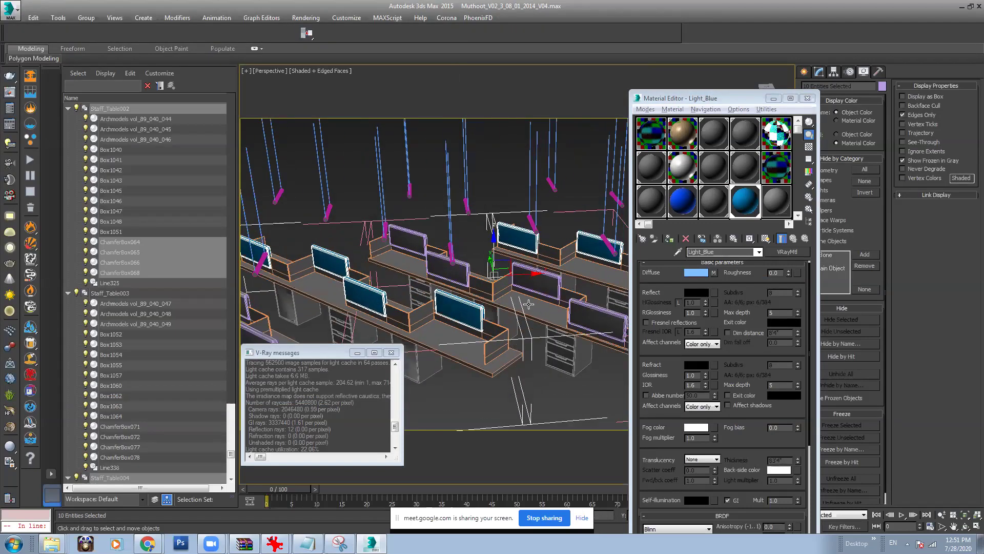
left_click_drag(303, 323, 527, 312, "alt")
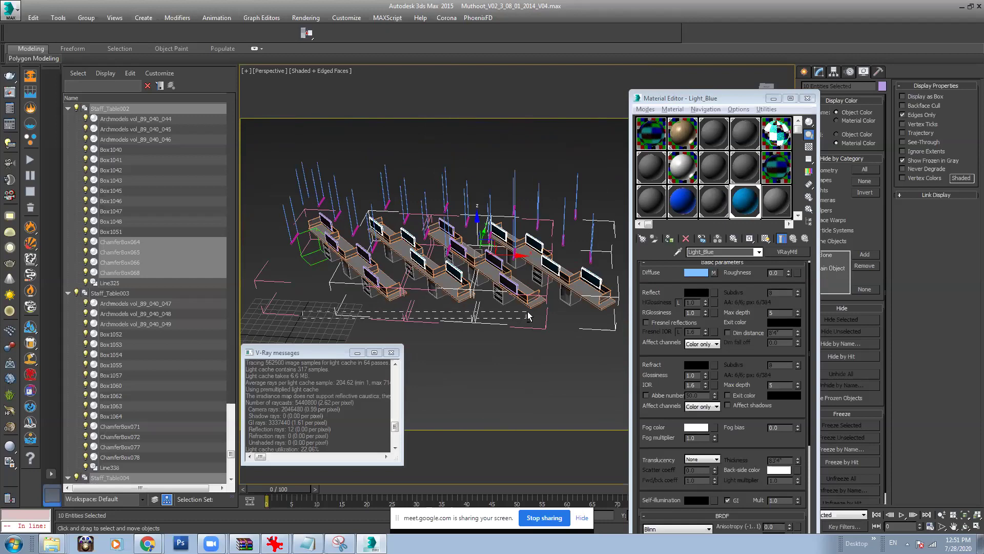
scroll(478, 199, "up", 5)
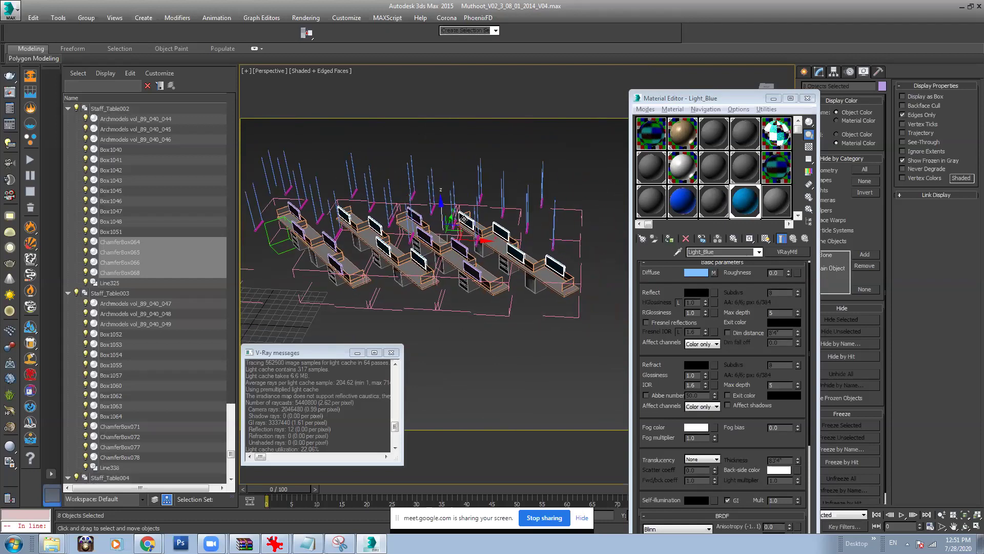
Step: Create a VRayMtl material named Cusion_2 in an unused sample slot and assign it to the selected light blue panels
left_click(776, 201)
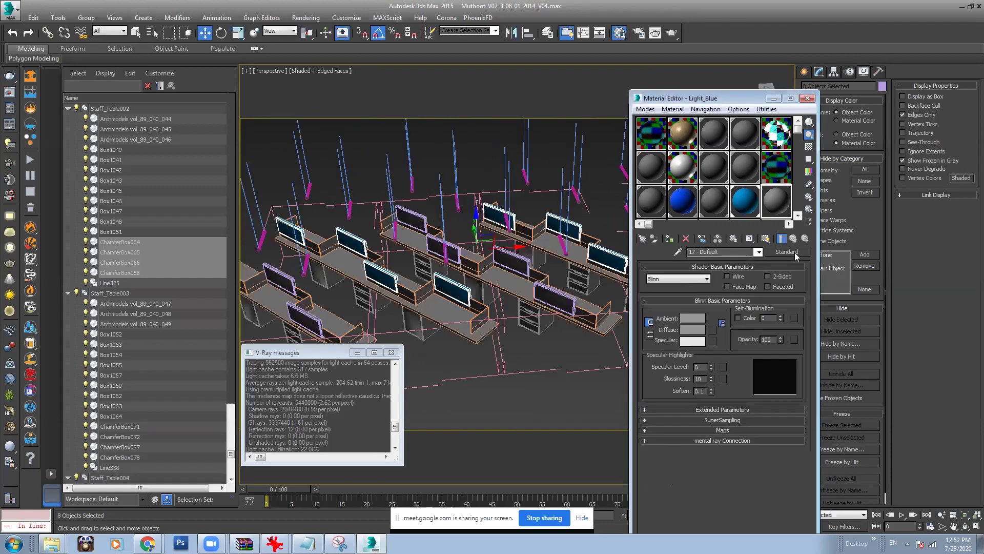
left_click(787, 251)
double_click(279, 335)
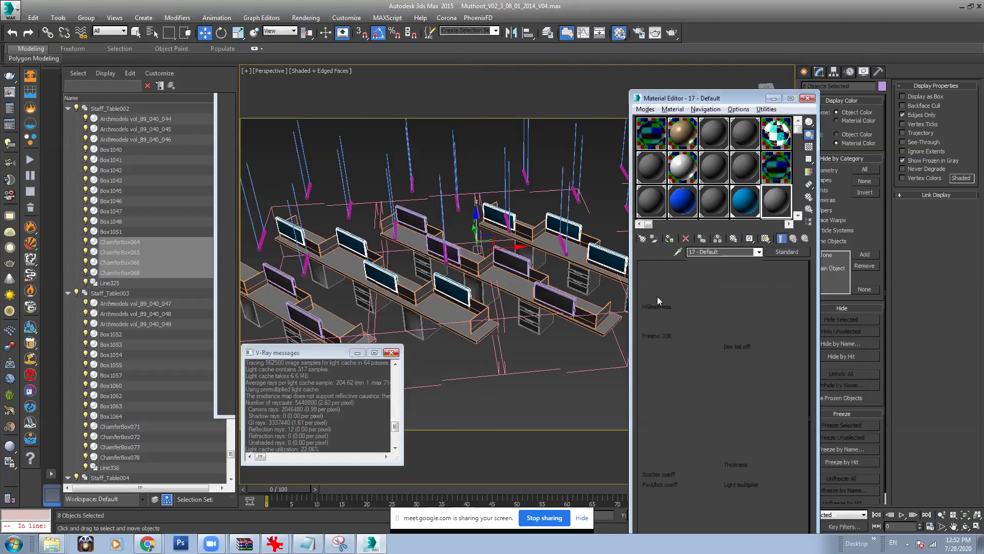
type("Cusion_2")
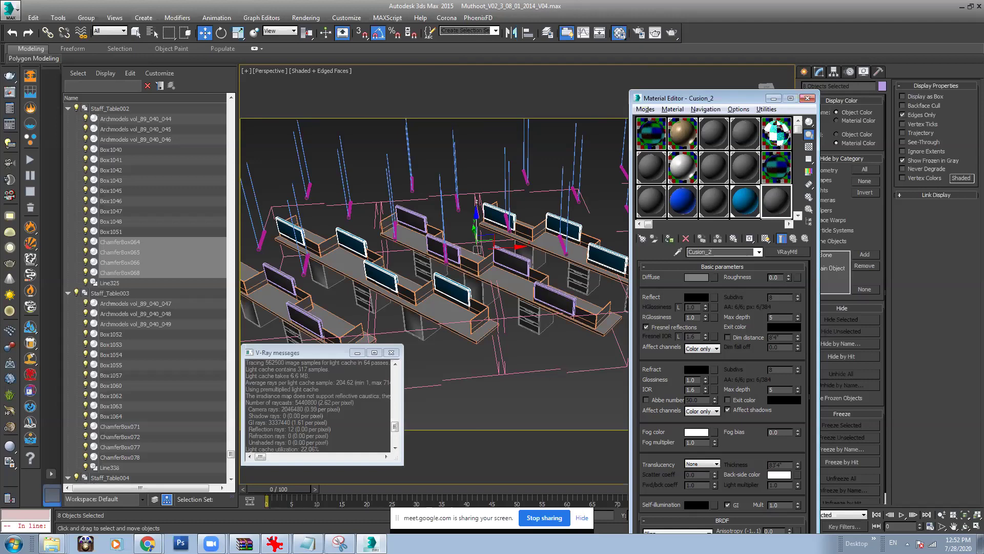
scroll(369, 245, "up", 6)
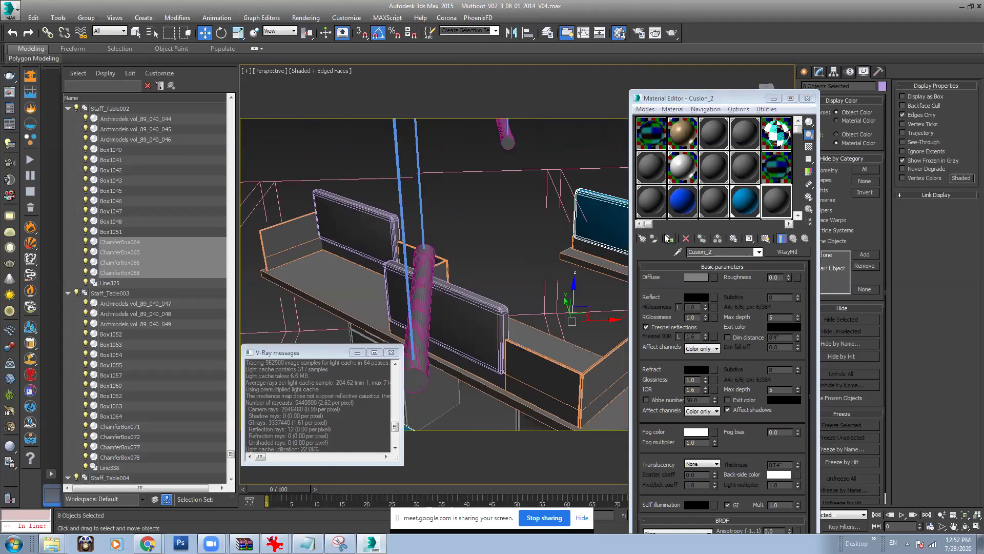
left_click(669, 239)
Step: Check the staff tables and end their isolation to bring back the rest of the office scene
scroll(497, 241, "down", 12)
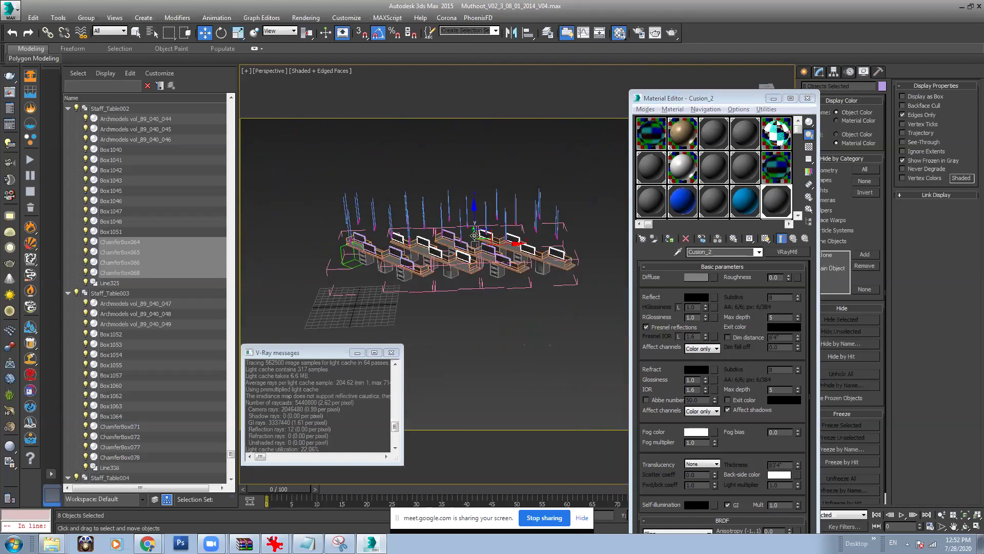
scroll(403, 243, "up", 10)
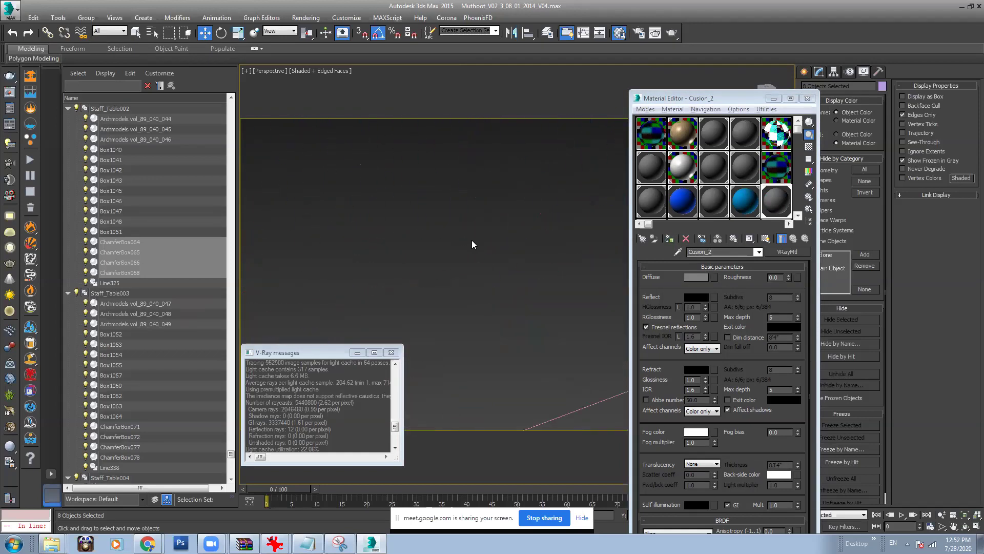
scroll(513, 239, "down", 10)
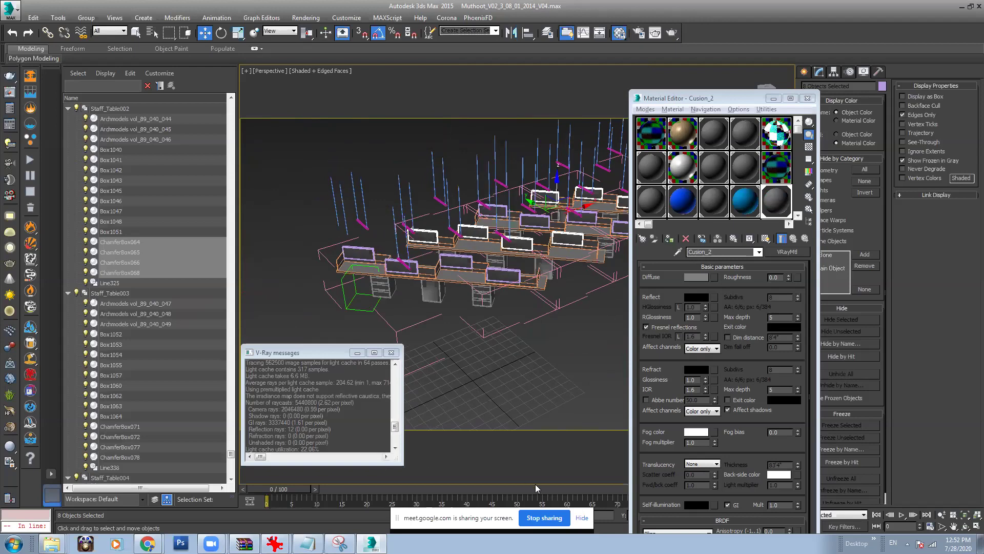
left_click(545, 517)
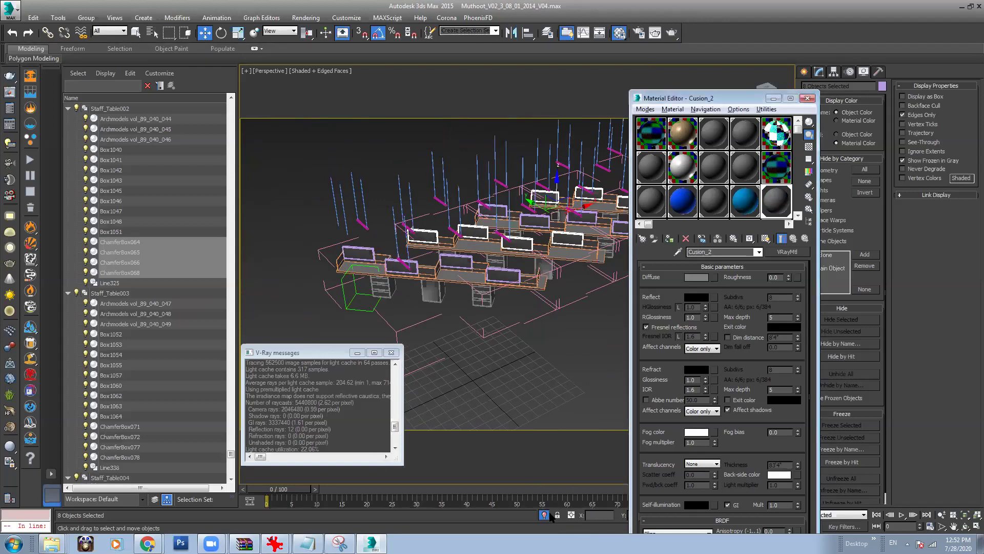
left_click(544, 515)
scroll(480, 258, "down", 5)
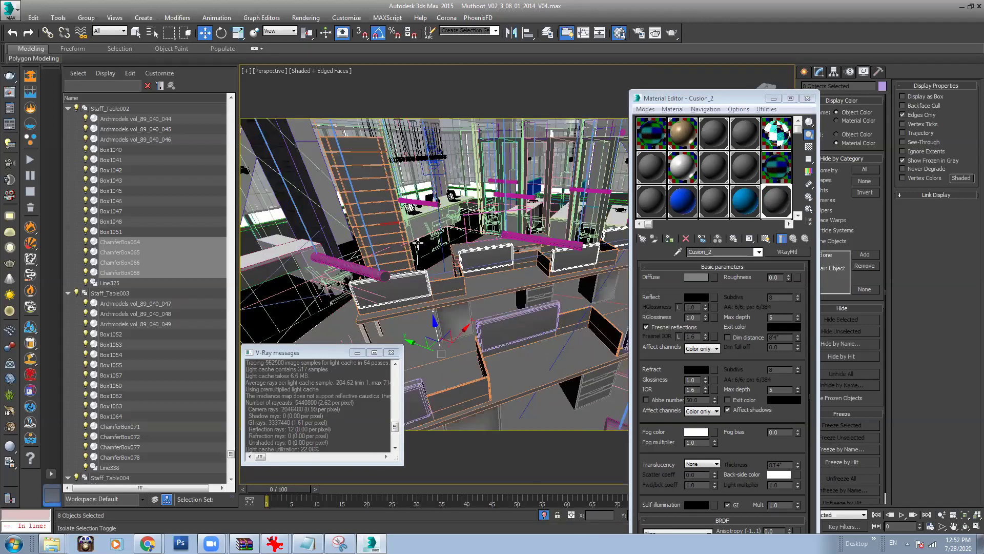
Step: Pick a hanging lamp and neighbouring objects around the slatted screens for inspection, and minimise the Material Editor
scroll(397, 229, "up", 5)
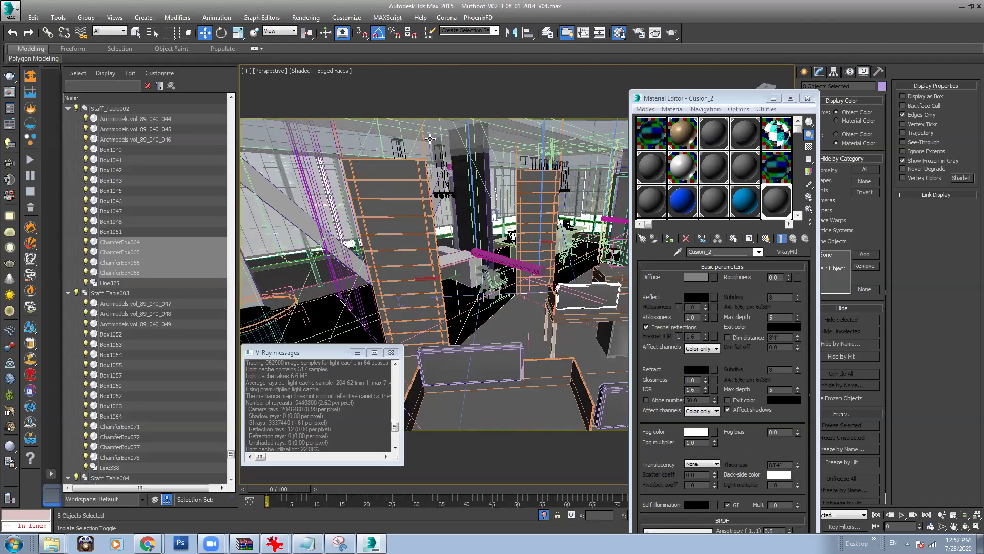
left_click(440, 172)
scroll(489, 201, "up", 3)
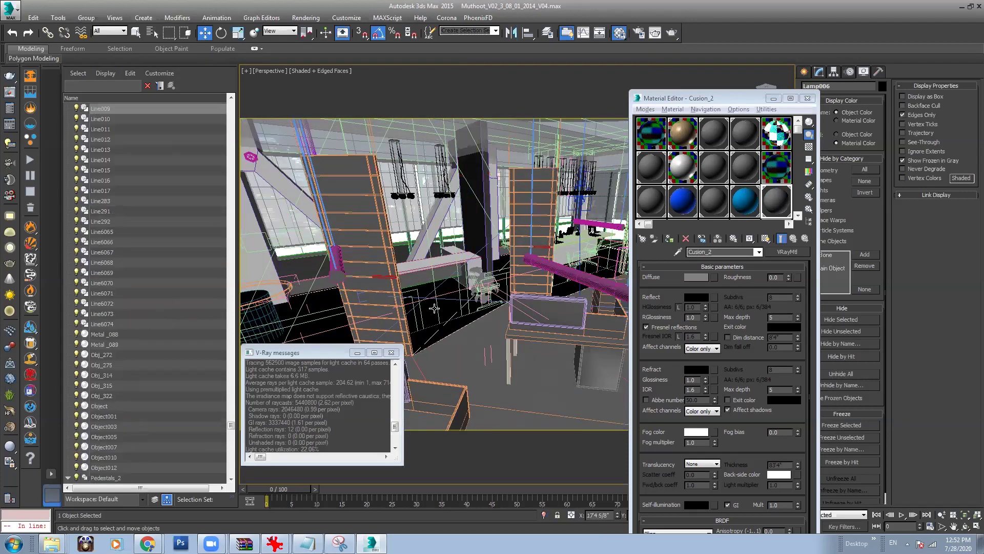
scroll(509, 281, "down", 5)
left_click(500, 259)
middle_click_drag(501, 259, 566, 472, "alt")
left_click(501, 344)
left_click(773, 98)
middle_click_drag(588, 193, 400, 280, "alt")
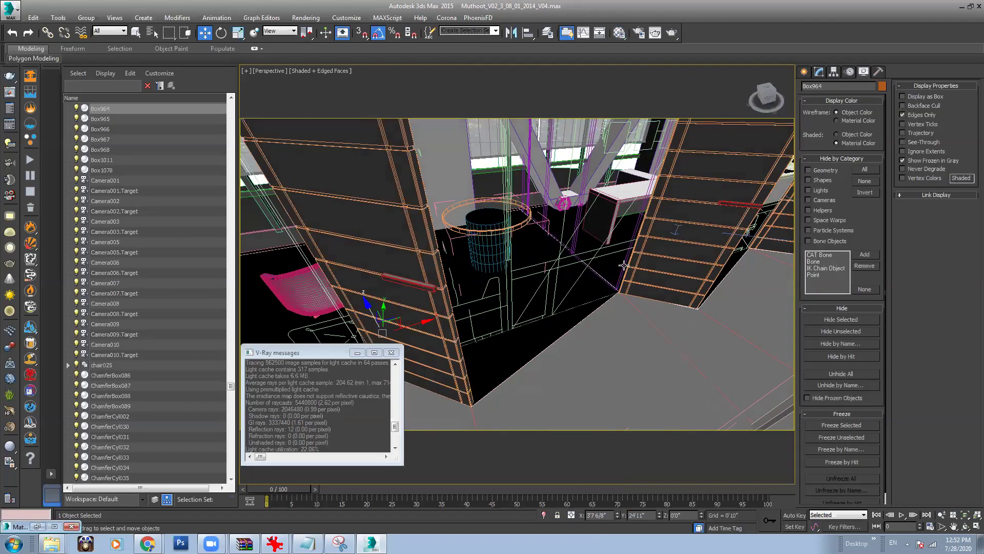
Step: Check which objects form the floor edge and slatted screens, using both wireframe and shaded display
left_click(622, 270)
key("F3")
middle_click_drag(628, 287, 543, 302, "alt")
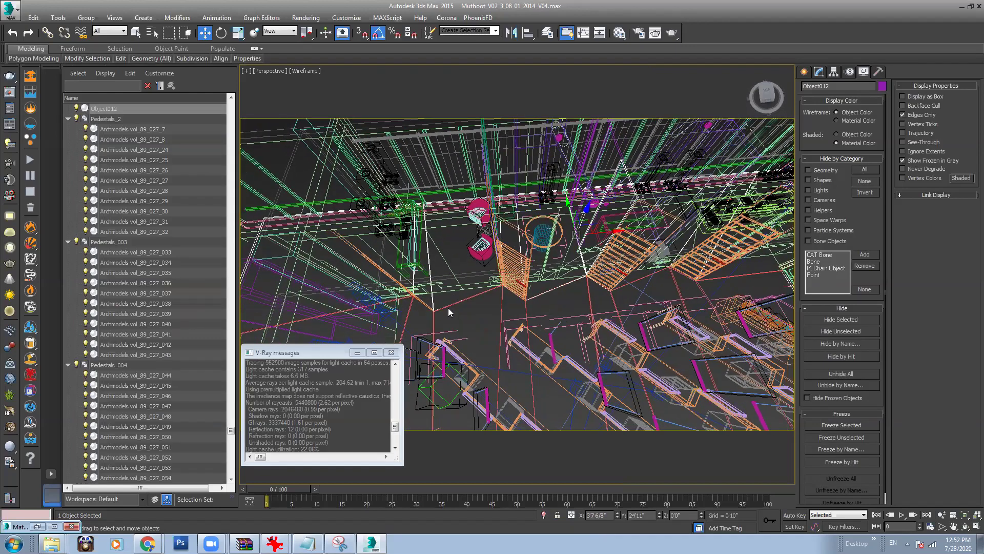
left_click(412, 295)
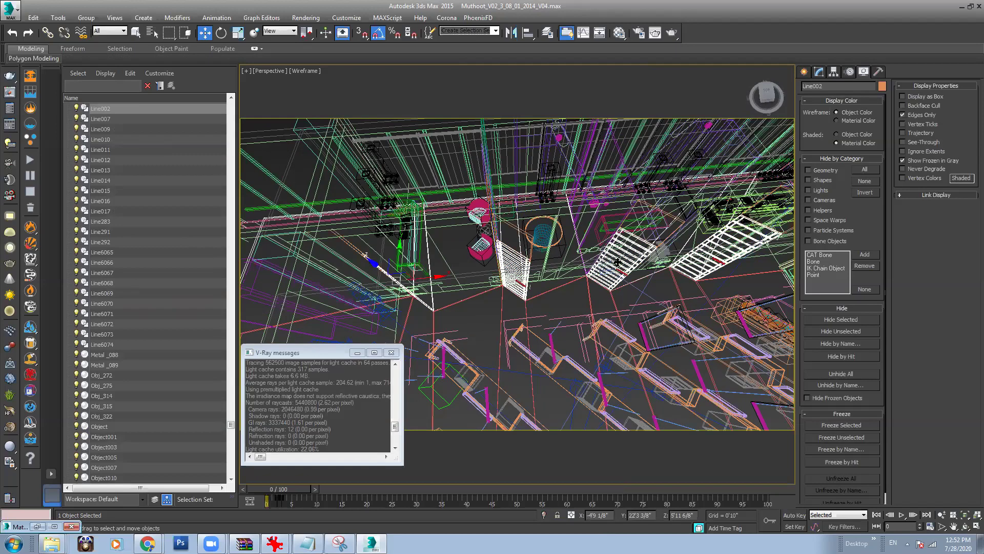
scroll(579, 267, "down", 5)
mouse_move(580, 267)
middle_mouse_down("alt")
mouse_move(564, 308)
mouse_move(507, 320)
mouse_move(458, 308)
middle_mouse_up("alt")
scroll(564, 307, "up", 6)
key("F3")
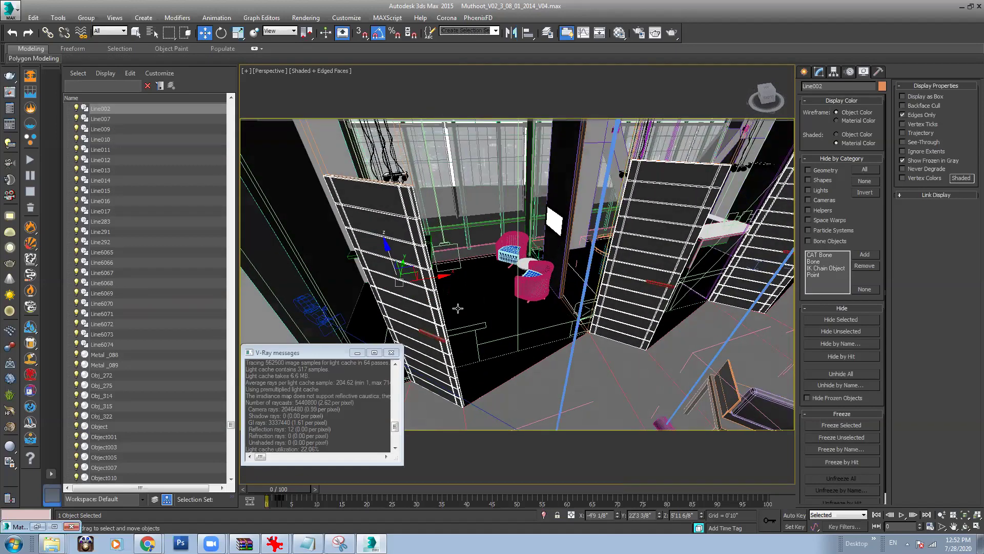
Step: Examine the separate line objects around the lounge floor, windows and slatted screens by selecting them individually
left_click(318, 148)
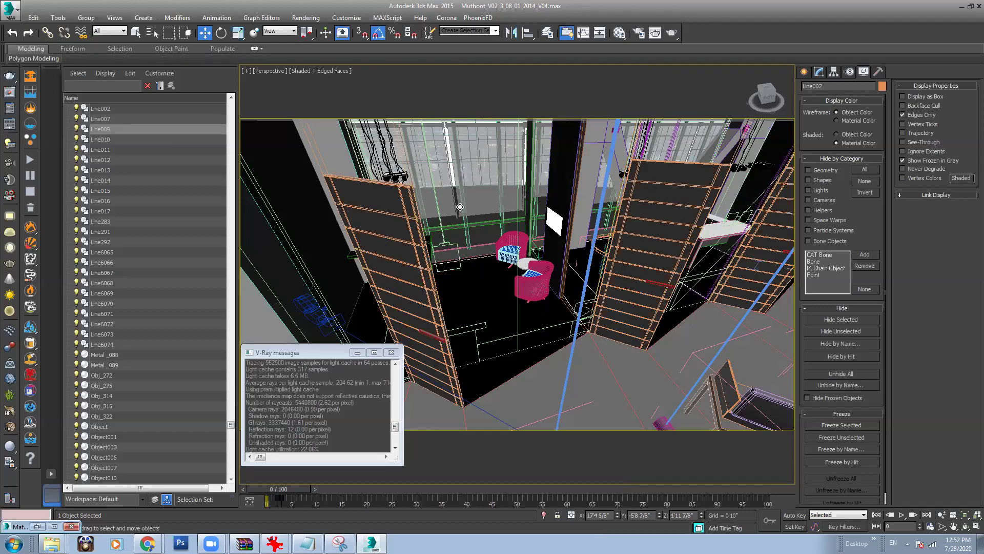
left_click(623, 297)
mouse_move(623, 297)
middle_mouse_down("alt")
mouse_move(574, 295)
mouse_move(590, 229)
middle_mouse_up("alt")
scroll(561, 322, "up", 5)
middle_click_drag(562, 322, 611, 167)
scroll(569, 262, "up", 2)
middle_click_drag(575, 275, 650, 448)
scroll(510, 318, "down", 2)
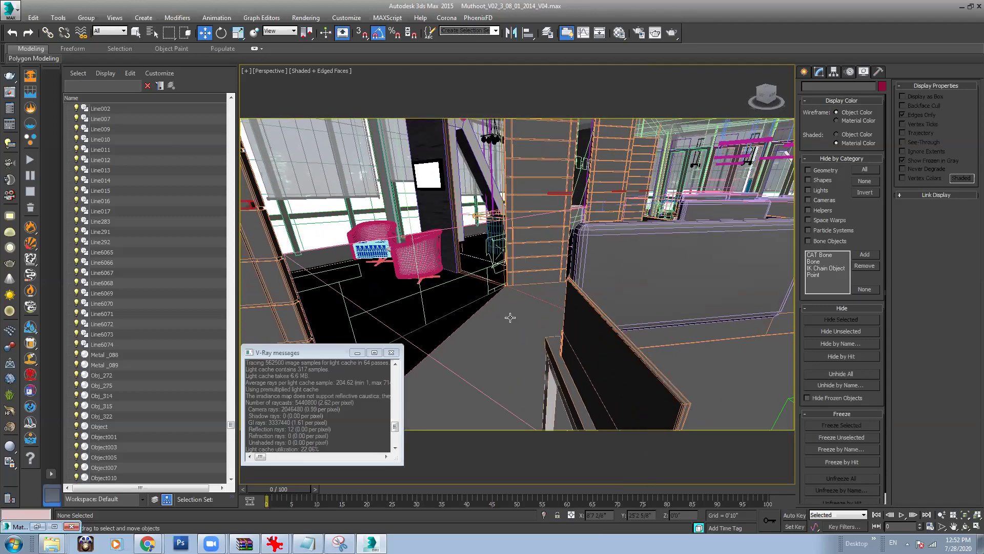
left_click(505, 284)
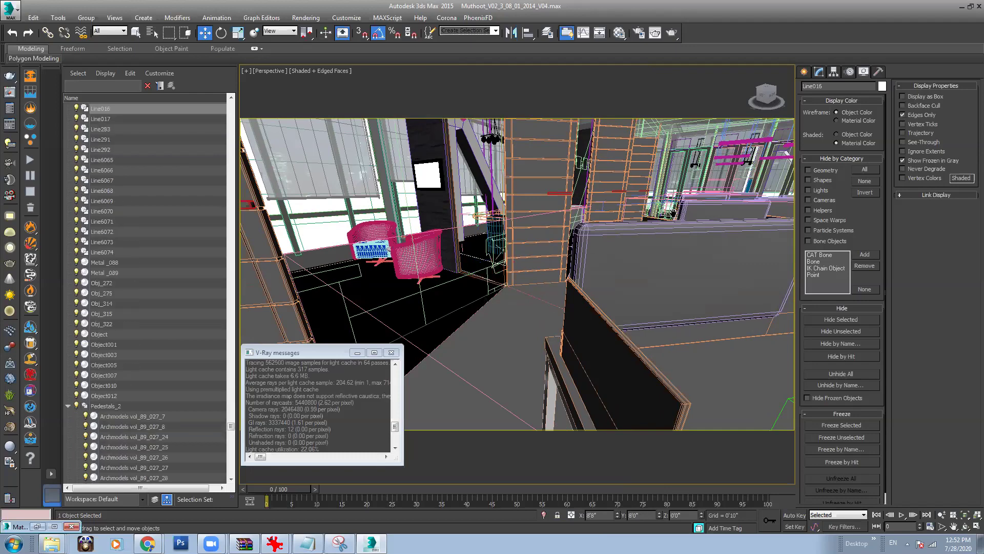
scroll(574, 292, "down", 5)
middle_click_drag(574, 292, 596, 299)
scroll(596, 279, "up", 8)
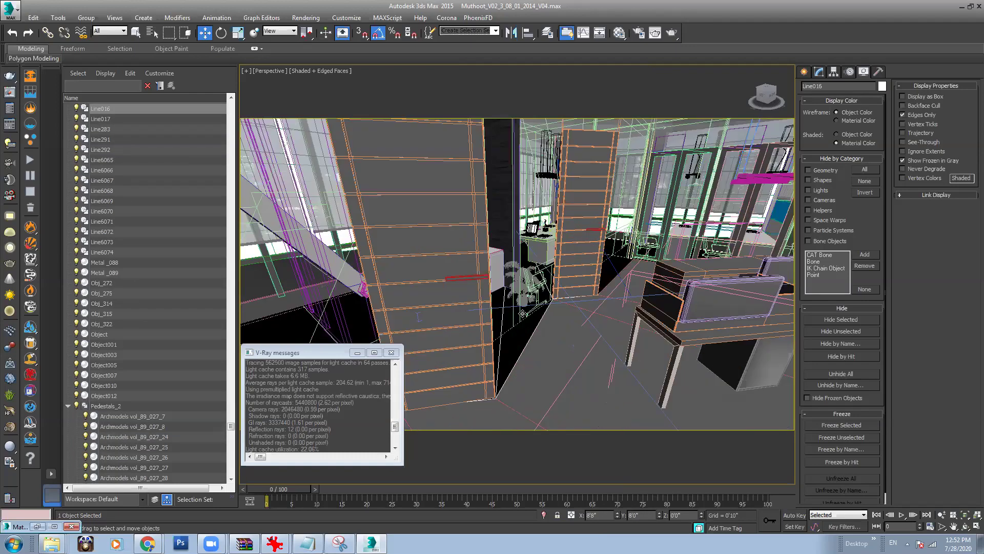
scroll(528, 195, "down", 5)
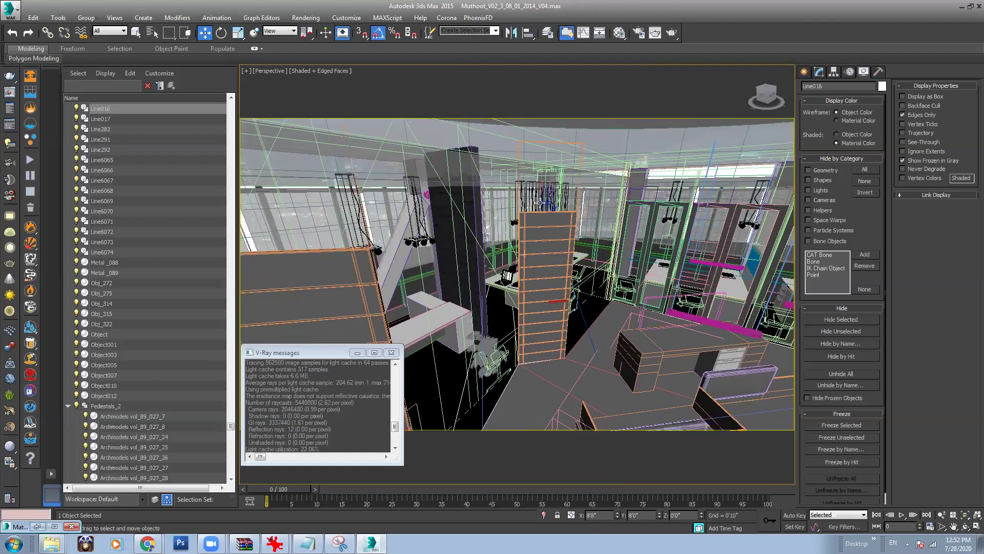
left_click(536, 182)
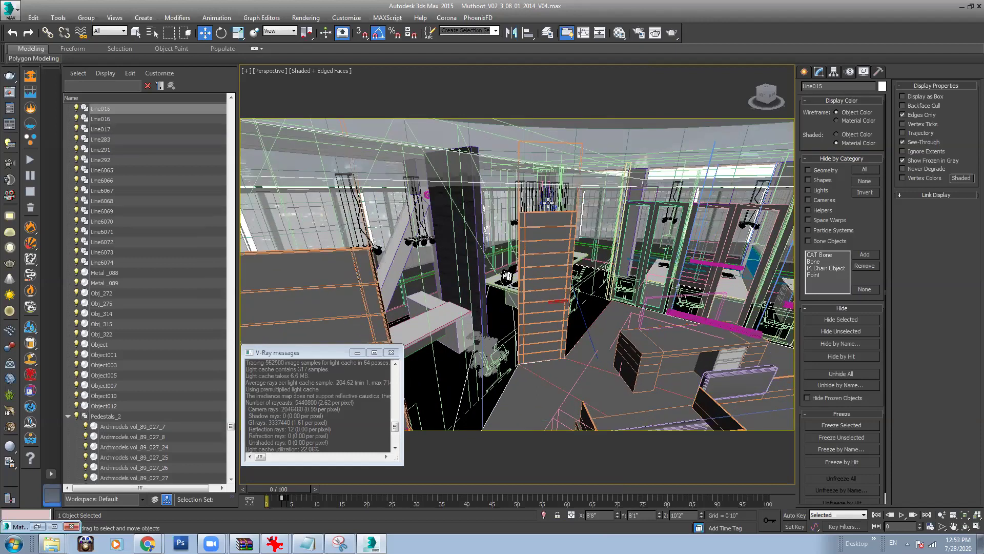
Step: Unhide all objects in the scene without unhiding the layers
right_click(613, 202)
left_click(652, 162)
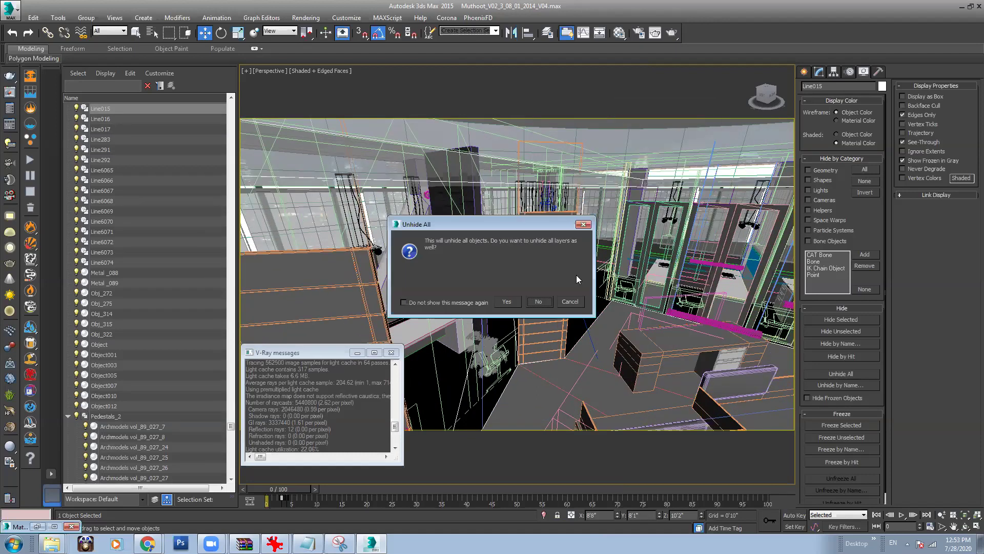
left_click(538, 302)
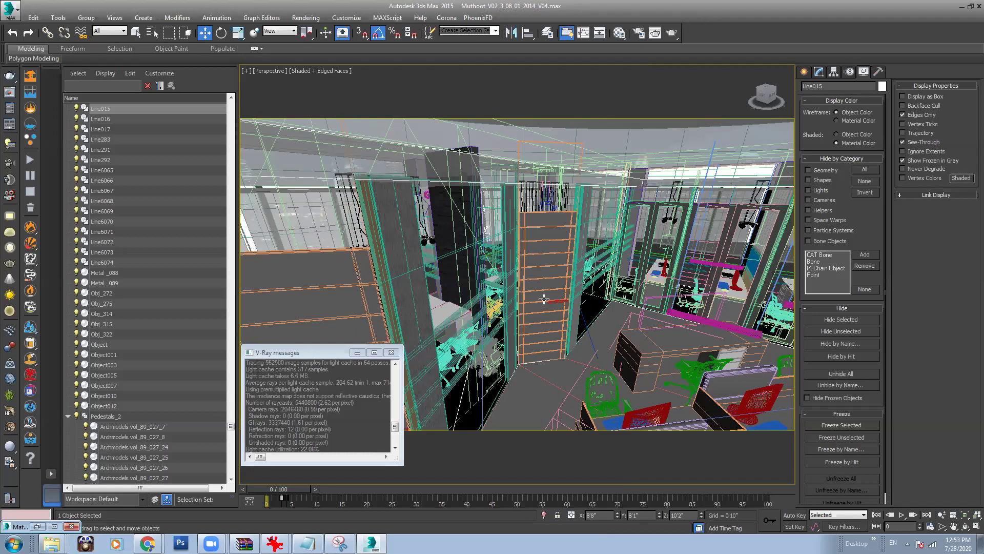
Step: Isolate the green partition frames beside the slatted screens and check the whole object from several distances
left_click(491, 287)
key("alt+q")
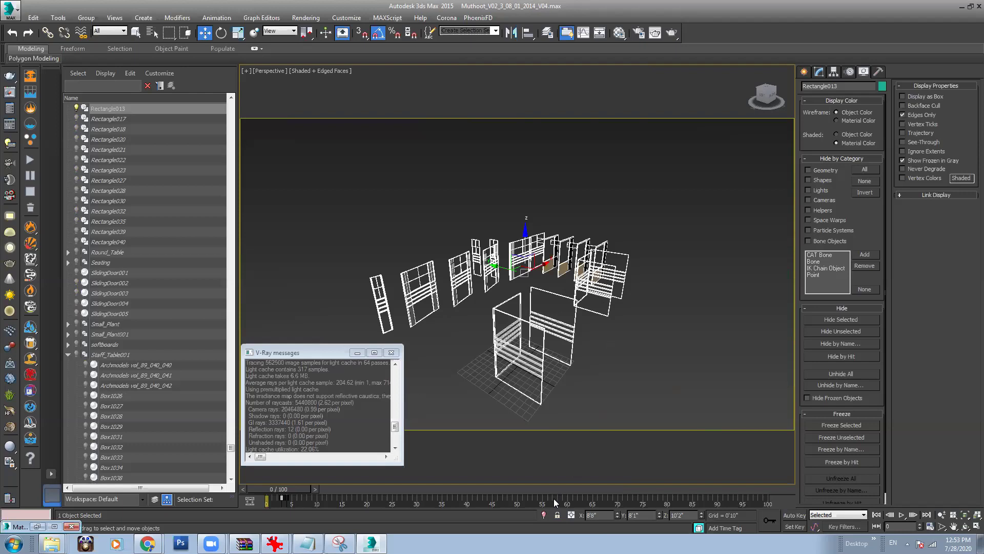
left_click(543, 514)
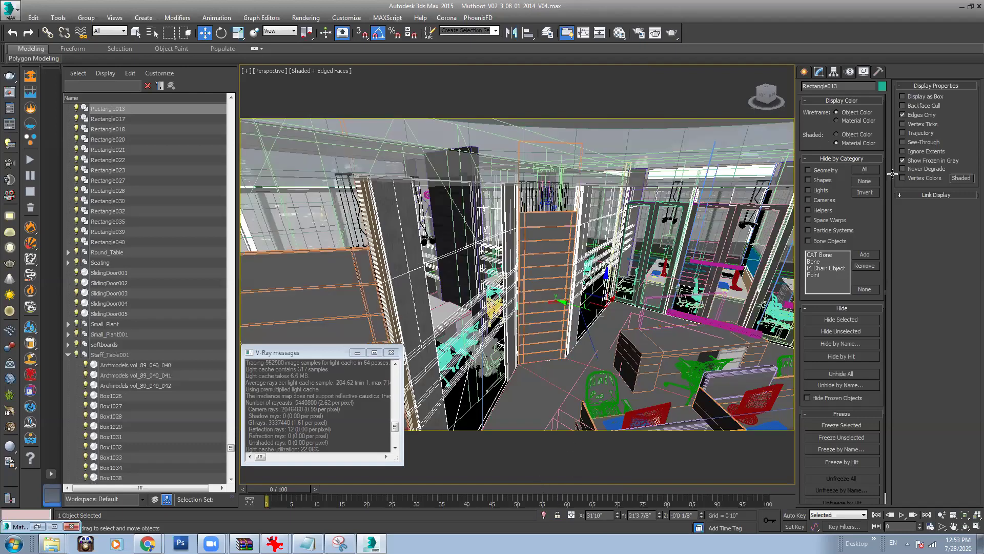
key("alt+q")
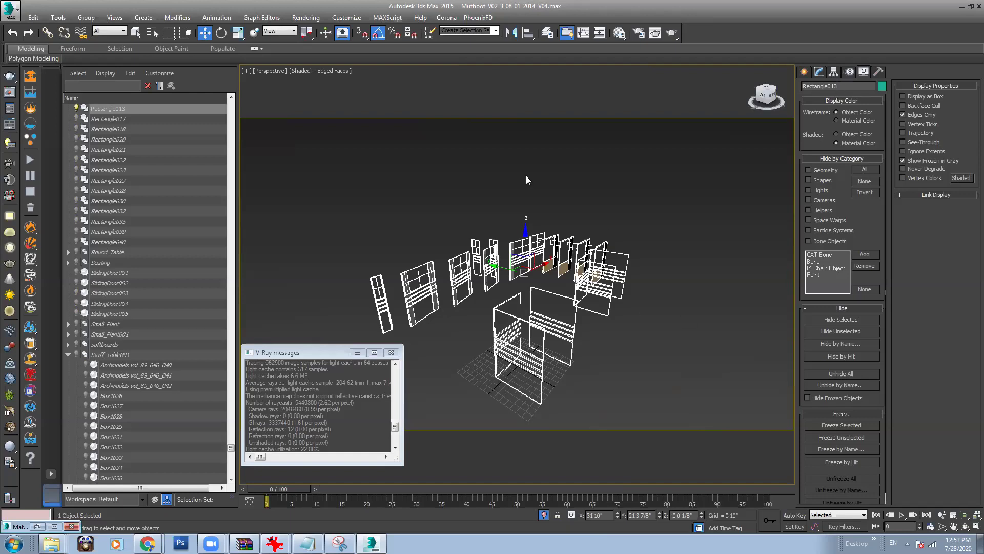
scroll(546, 271, "up", 6)
scroll(526, 228, "down", 8)
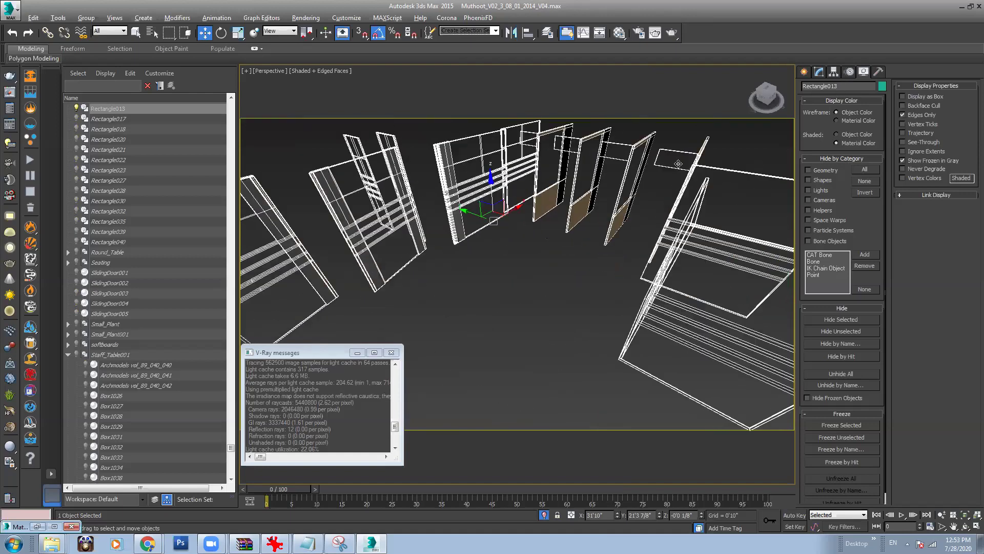
scroll(598, 210, "up", 4)
scroll(596, 151, "up", 2)
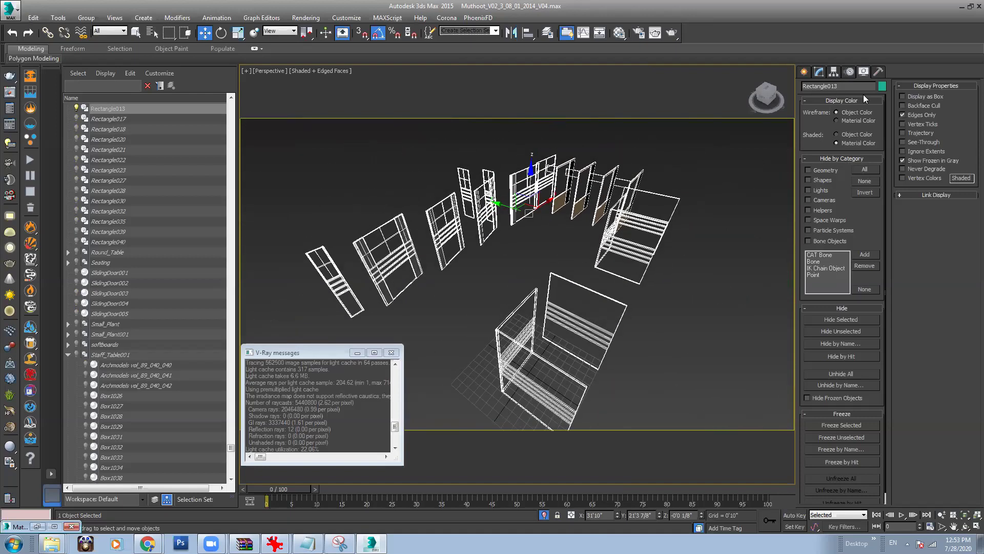
Step: Rename the partition frames object Glass_Patiotions and compare it with the full scene before isolating it again
left_click(843, 85)
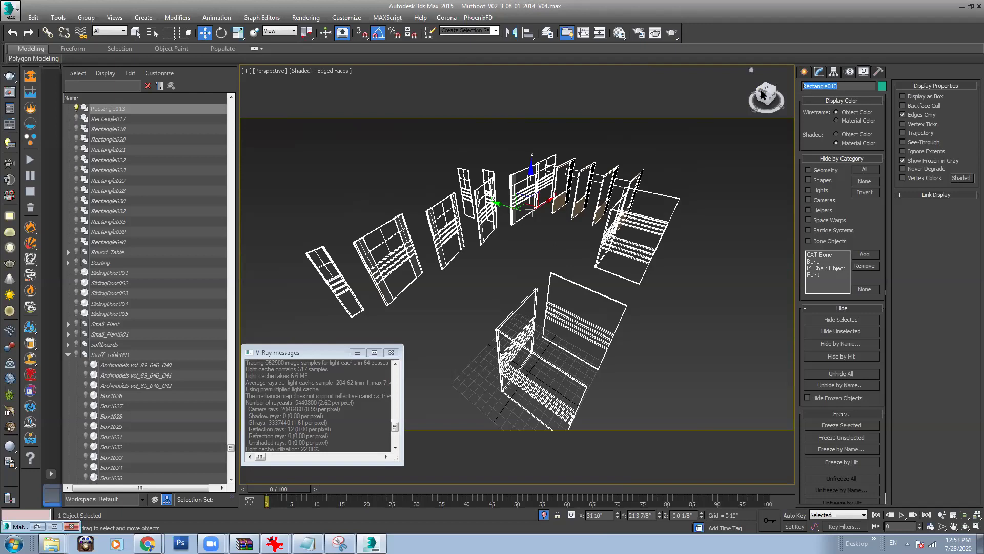
type("Glass_Patiotions")
middle_click_drag(478, 290, 500, 156, "alt")
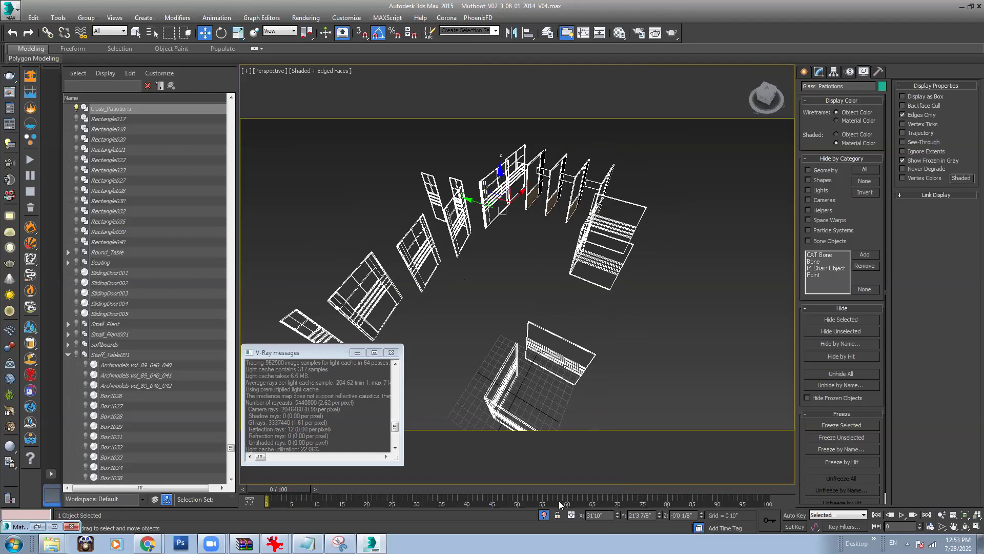
left_click(545, 514)
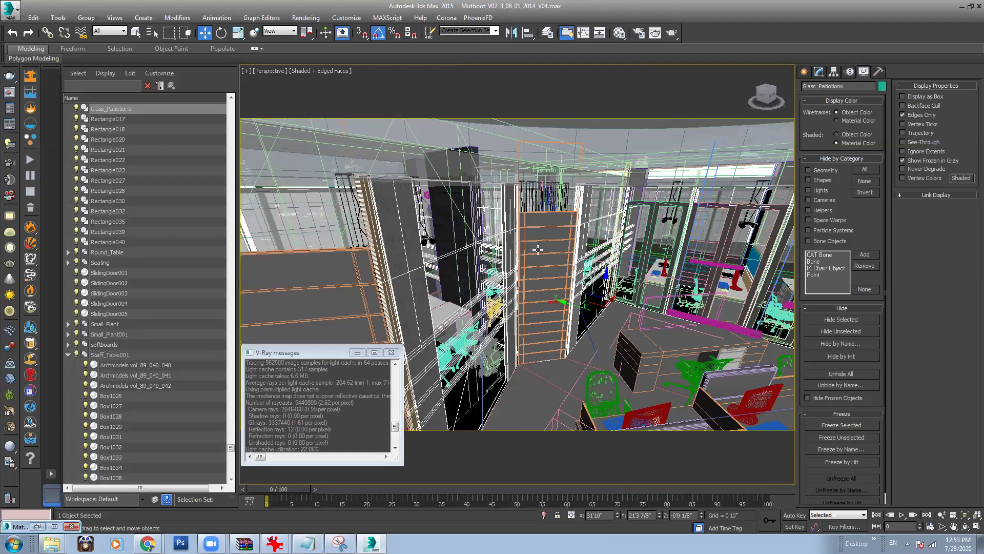
key("alt+q")
Step: Examine the textured uprights, wooden edges and horizontal bars of the isolated partitions, shaded without edge lines
middle_click_drag(490, 280, 569, 292, "alt")
scroll(577, 292, "up", 6)
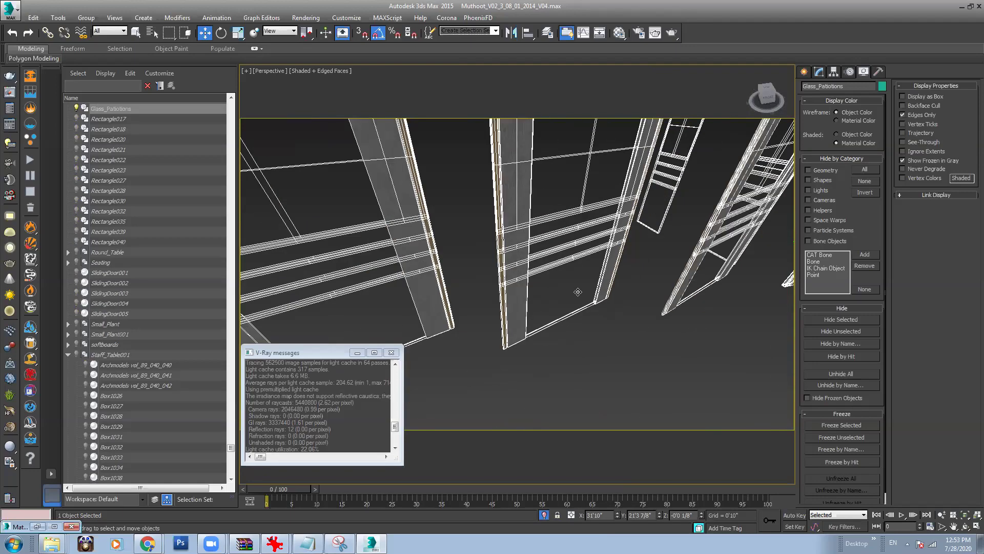
scroll(579, 295, "down", 3)
left_click(582, 299)
scroll(595, 282, "up", 6)
key("F4")
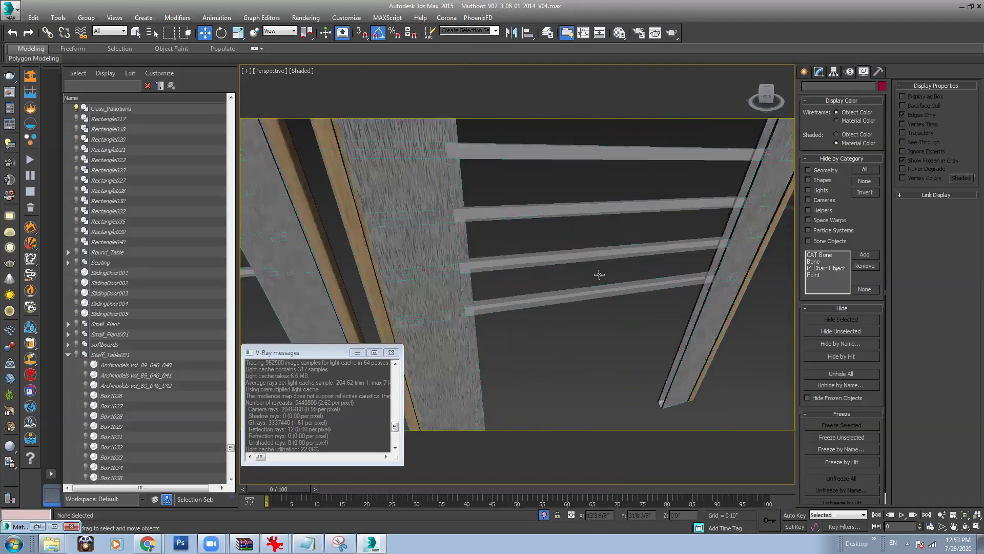
scroll(599, 274, "down", 5)
middle_click_drag(569, 228, 609, 236, "alt")
scroll(603, 233, "down", 4)
scroll(593, 222, "up", 4)
scroll(646, 236, "down", 2)
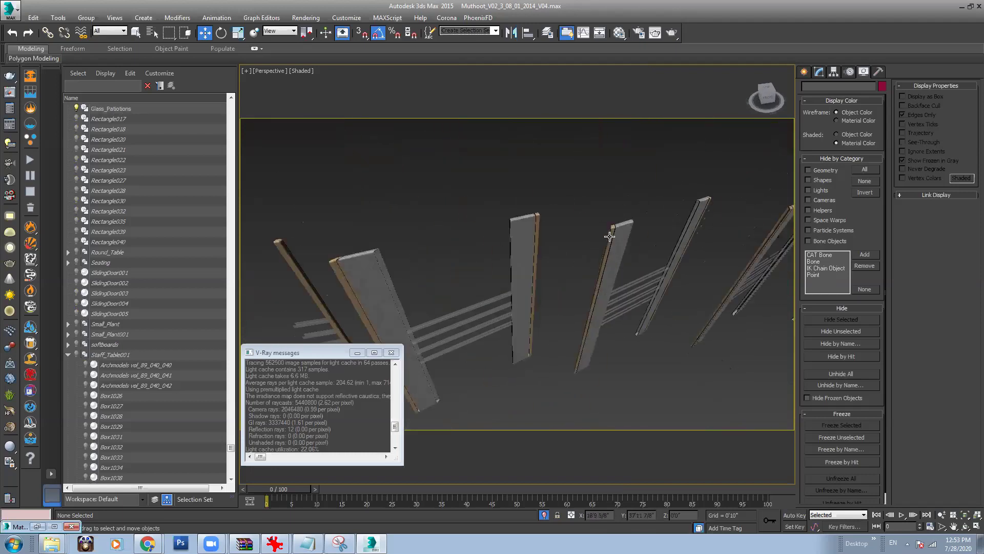
scroll(610, 237, "up", 6)
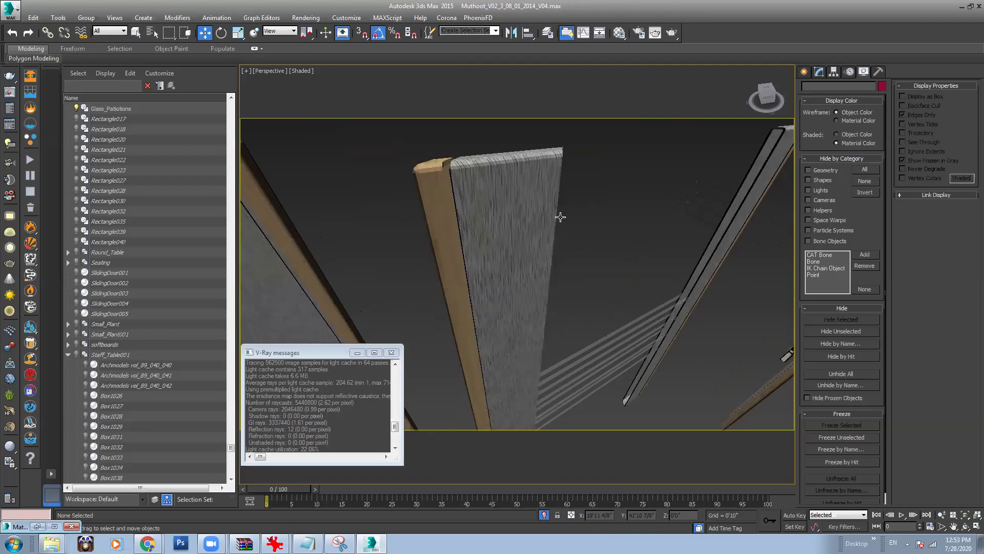
Step: Select the isolated Glass_Patiotions object, frame the whole of it in view and show its edged faces
scroll(560, 217, "down", 6)
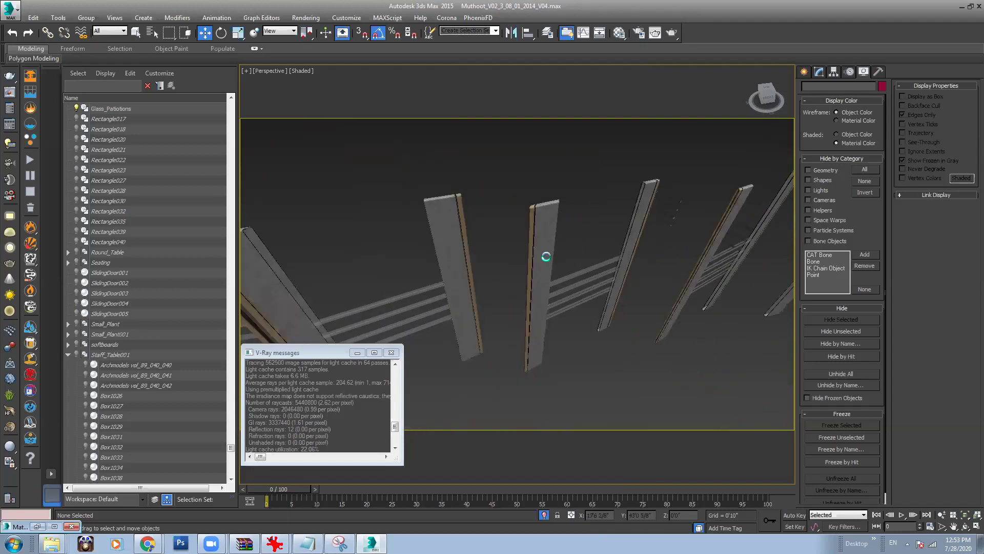
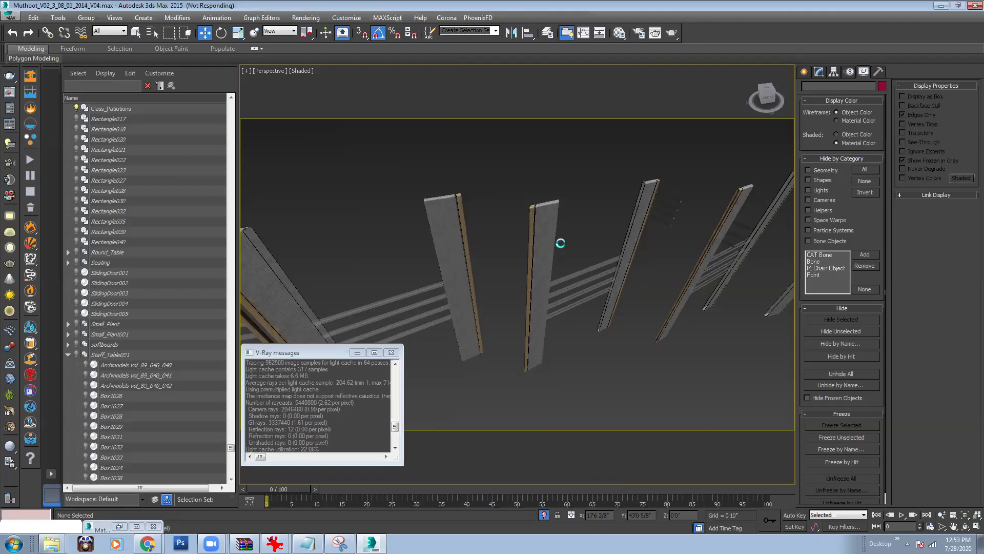
left_click(546, 283)
scroll(564, 276, "down", 6)
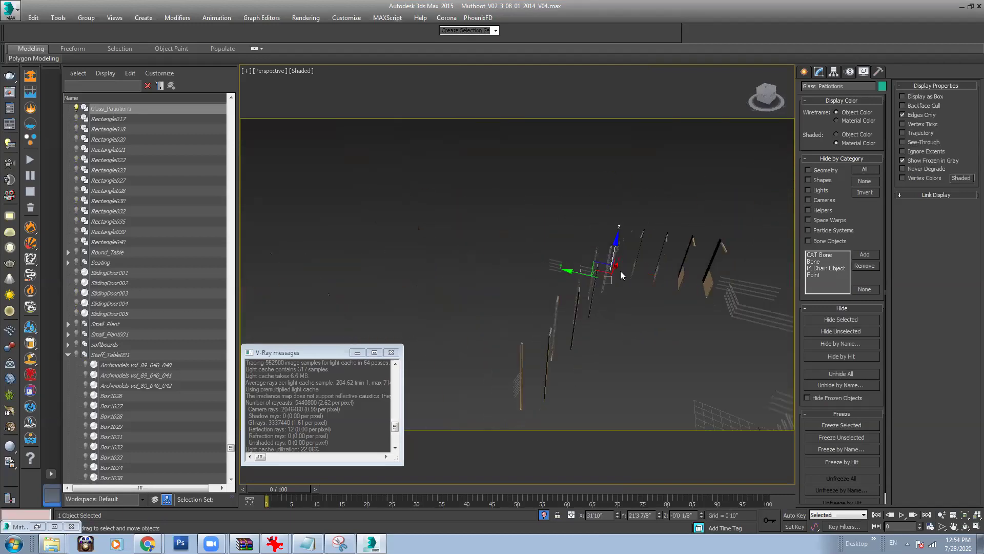
key("z")
key("F4")
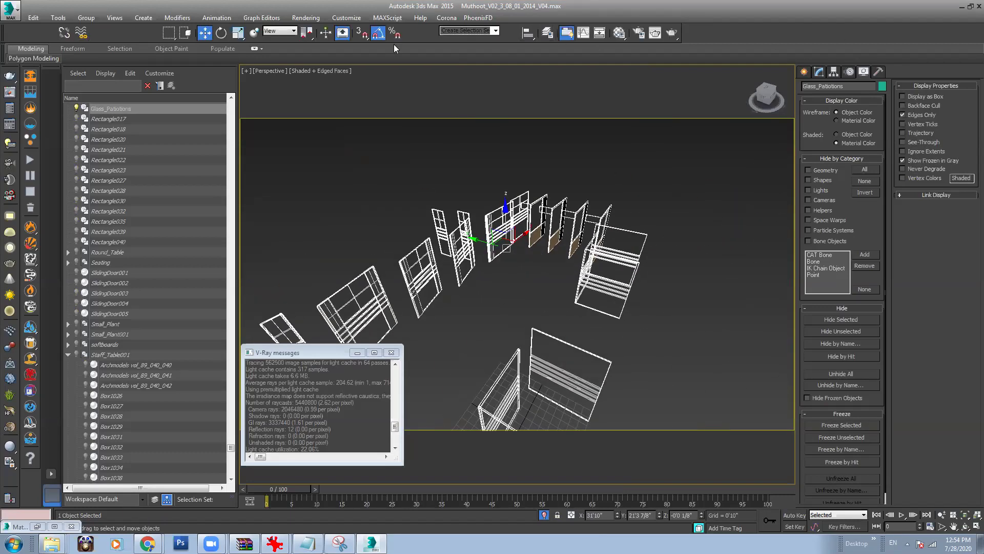
Step: Open the Material Editor and reset all of its sample slots
left_click(653, 33)
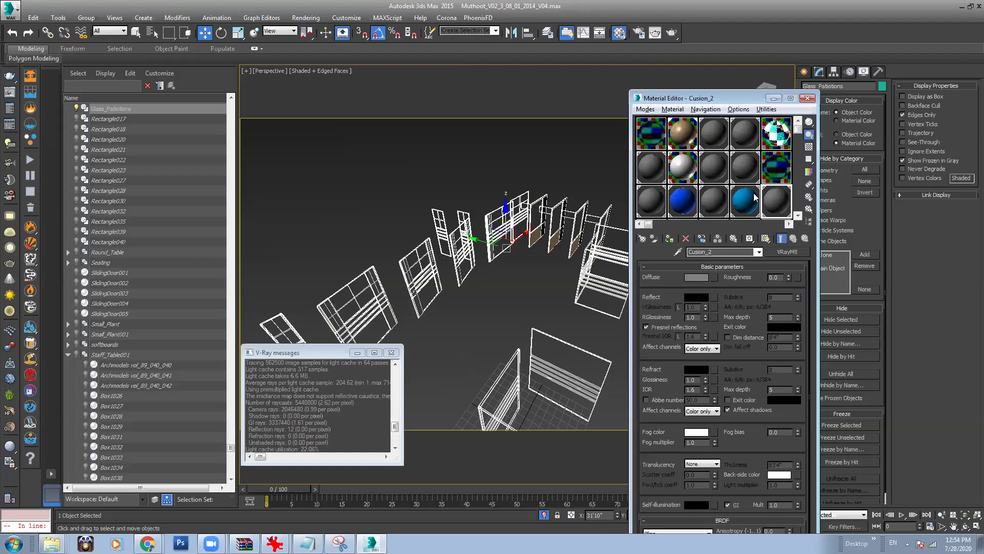
scroll(505, 202, "down", 2)
scroll(513, 223, "up", 3)
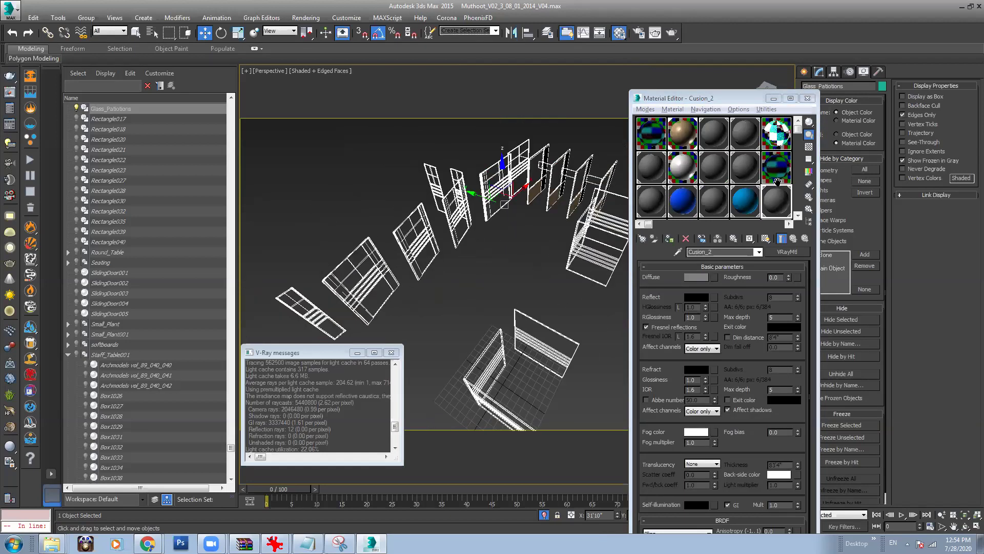
left_click(744, 140)
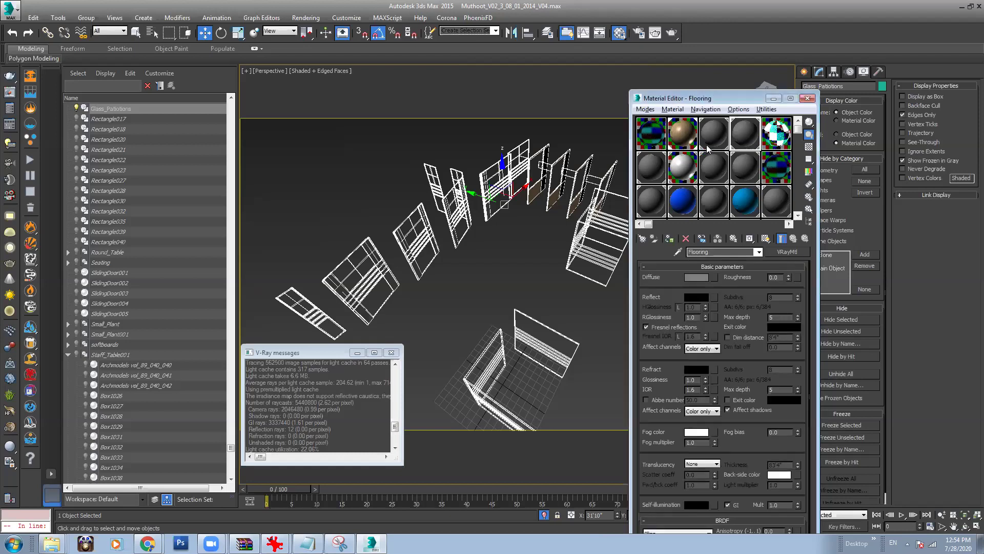
left_click(766, 109)
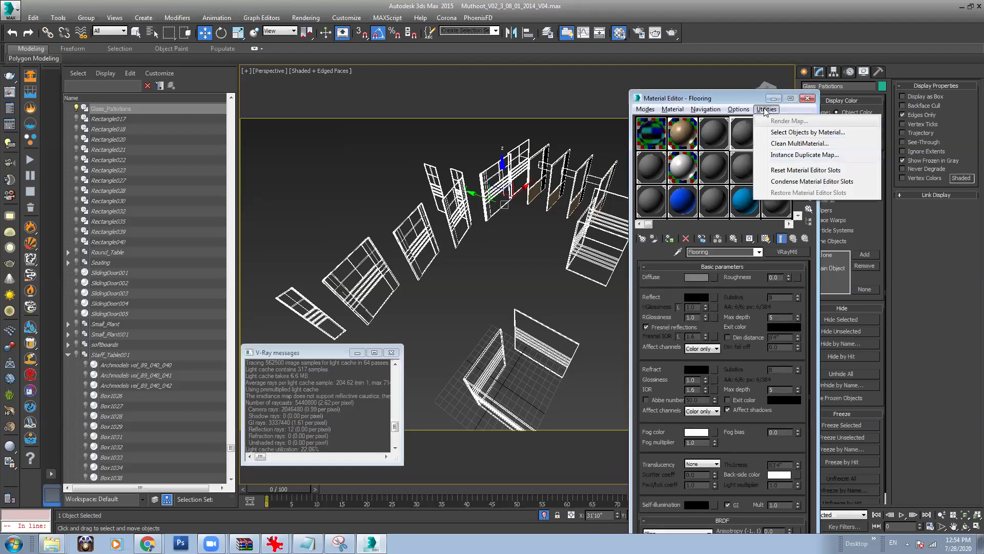
left_click(789, 169)
left_click(665, 136)
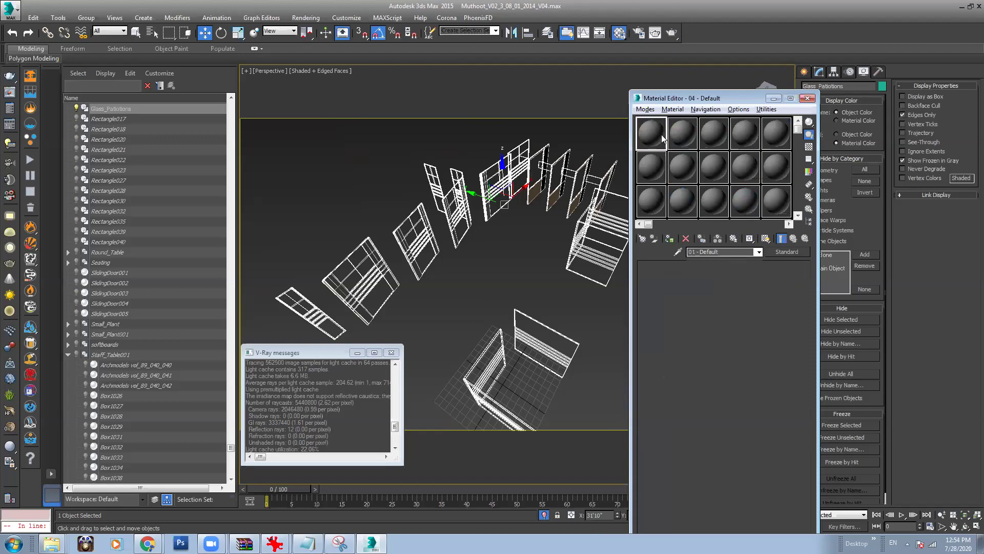
Step: Change the first default material from Standard to VRayMtl
left_click(766, 109)
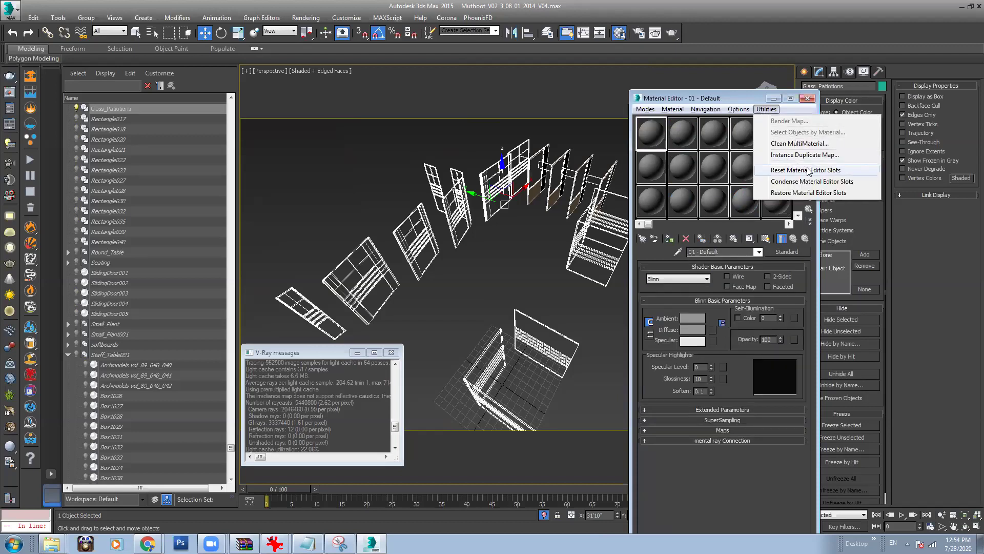
left_click(672, 109)
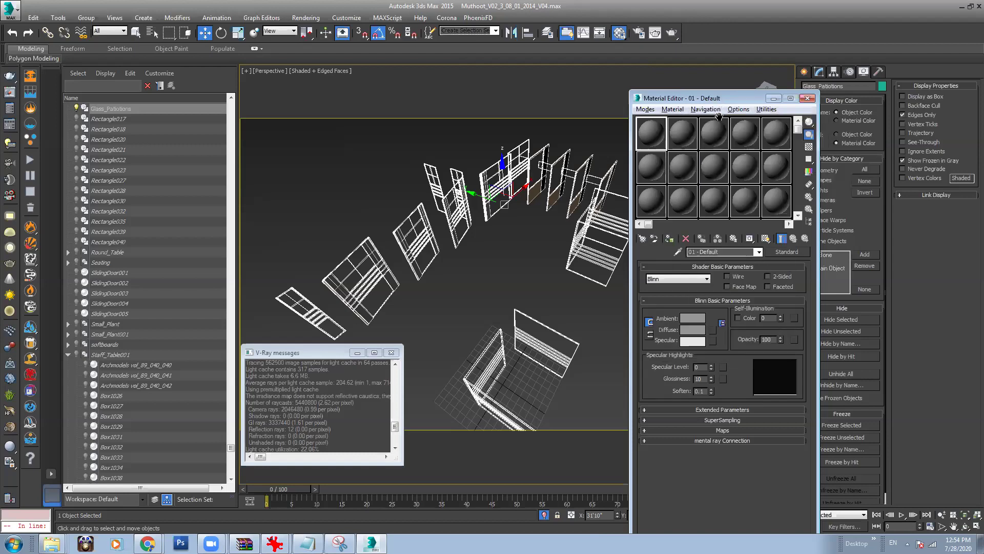
mouse_move(798, 128)
left_mouse_down()
mouse_move(805, 197)
mouse_move(799, 127)
left_mouse_up()
left_click(782, 252)
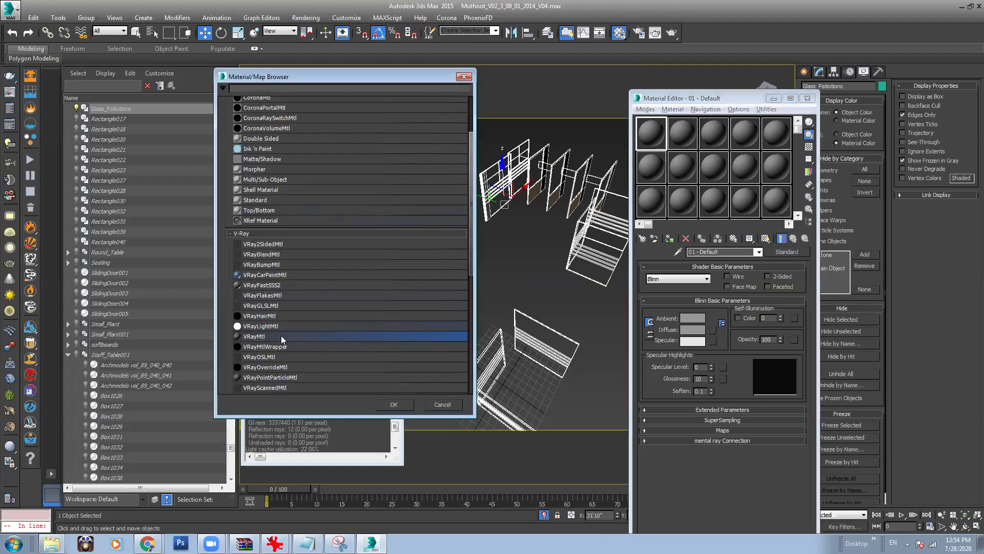
double_click(260, 339)
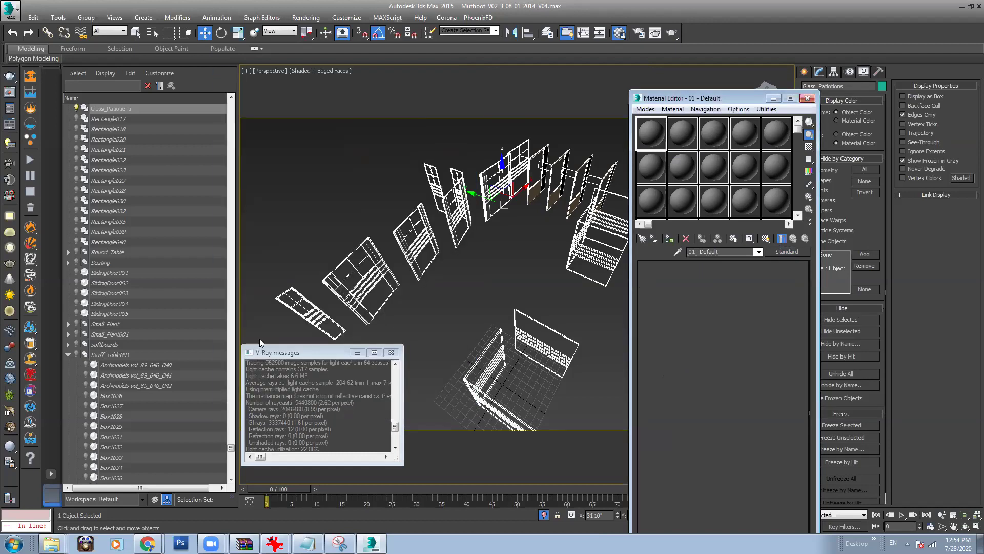
left_click(437, 275)
left_click(427, 226)
left_click(86, 18)
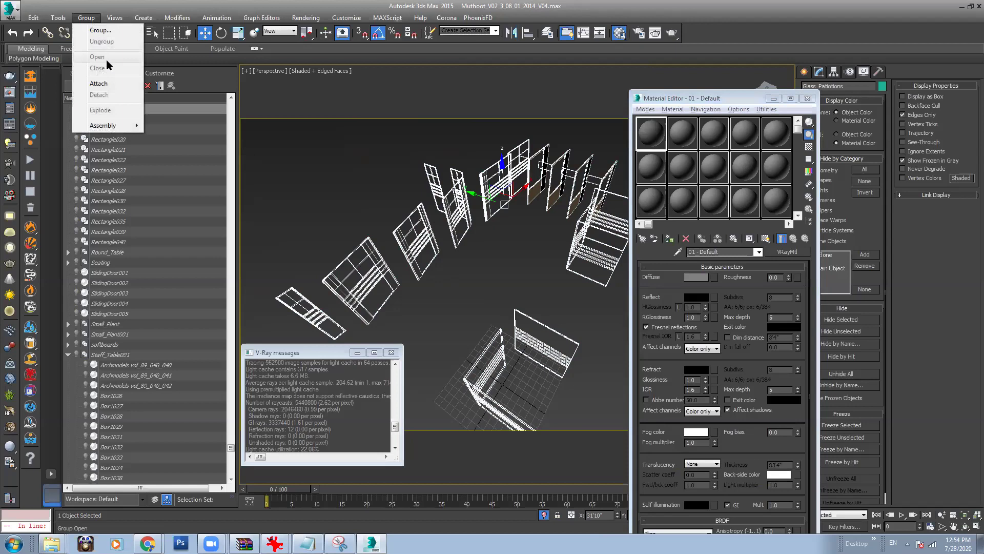
Step: Assign the new V-Ray material to the selected partition frames and rename it Glass_Partitions
left_click(653, 139)
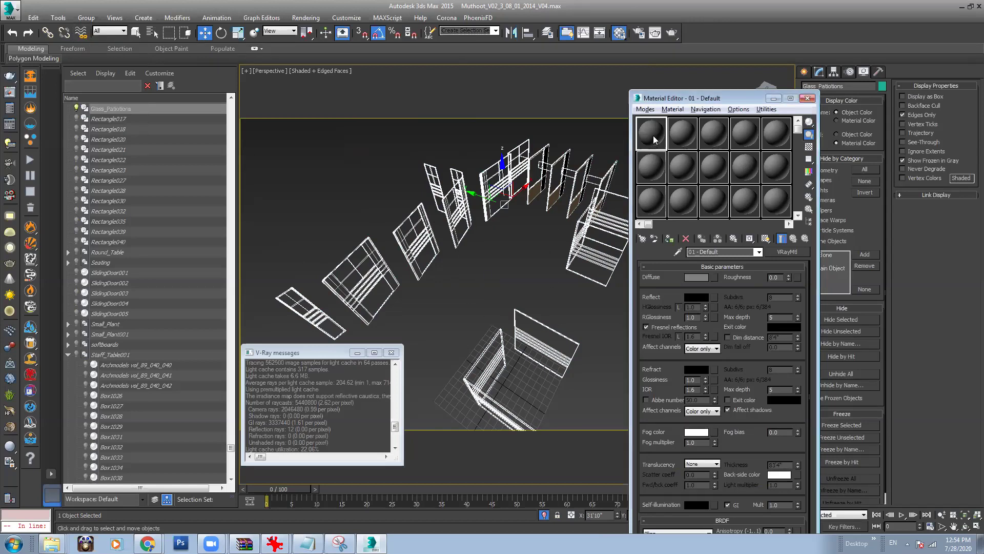
left_click(718, 239)
left_click(453, 265)
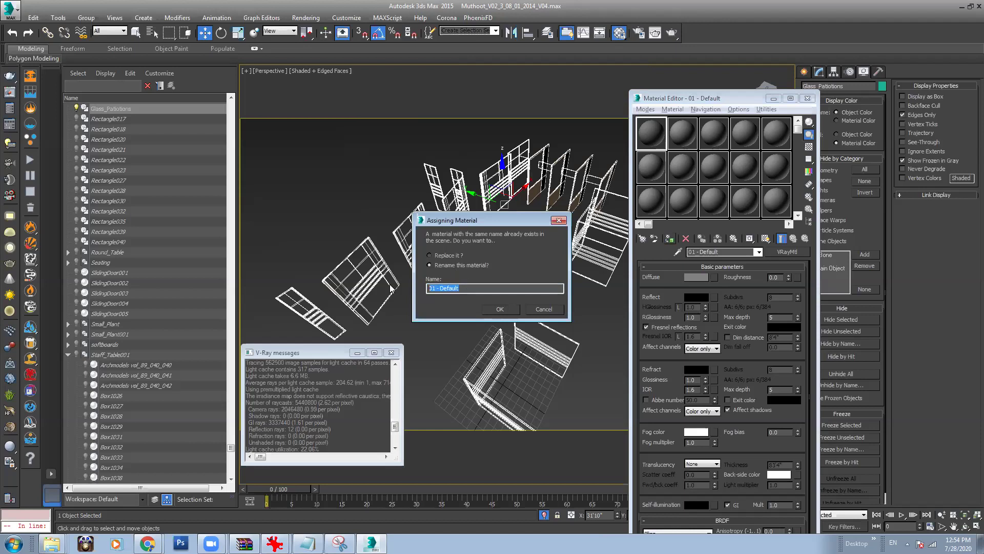
type("Glass_Partitions")
left_click(497, 309)
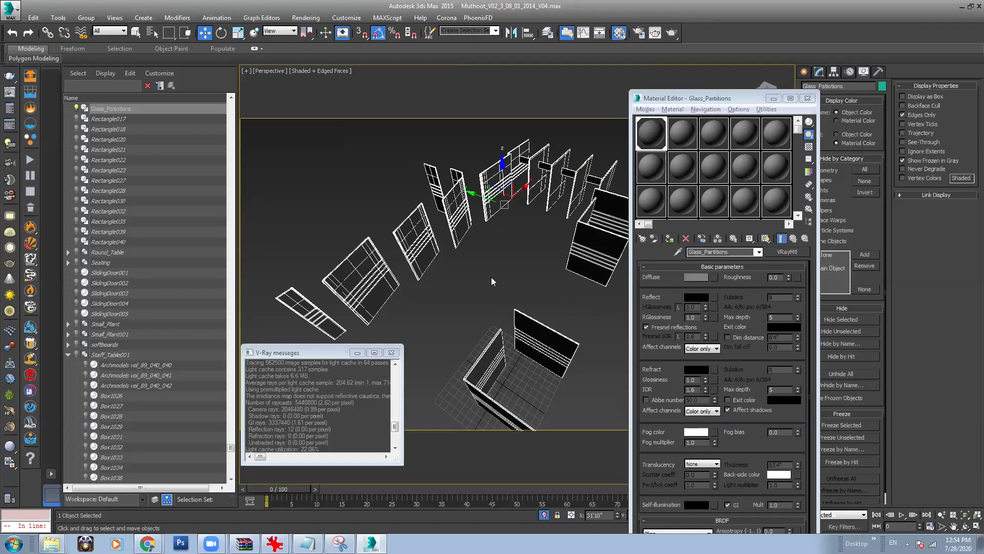
Step: Check the partitions' new material without edge lines, and end isolation to compare them with the full scene
left_click(467, 205)
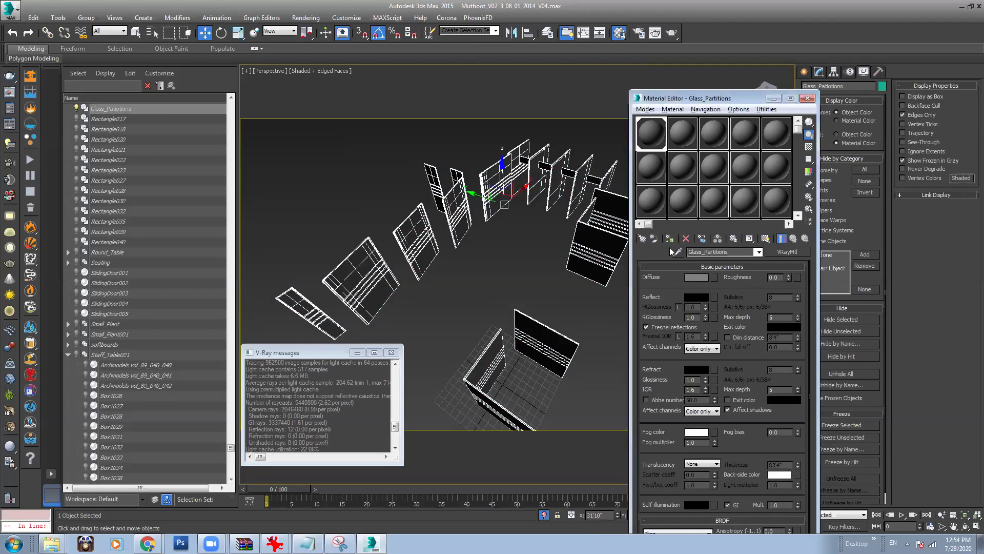
left_click(503, 257)
key("F4")
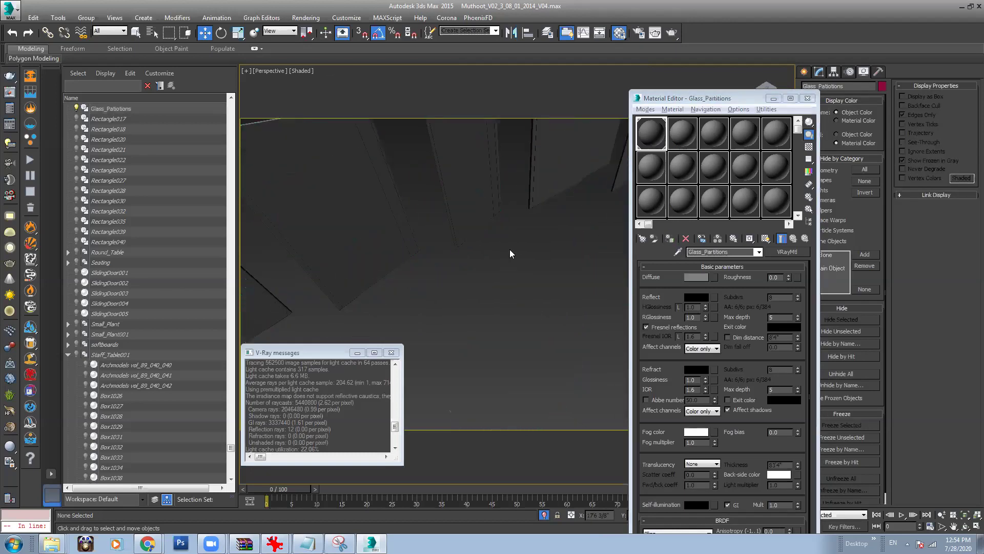
mouse_move(508, 257)
middle_mouse_down("alt")
mouse_move(543, 242)
mouse_move(490, 250)
middle_mouse_up("alt")
scroll(548, 251, "up", 4)
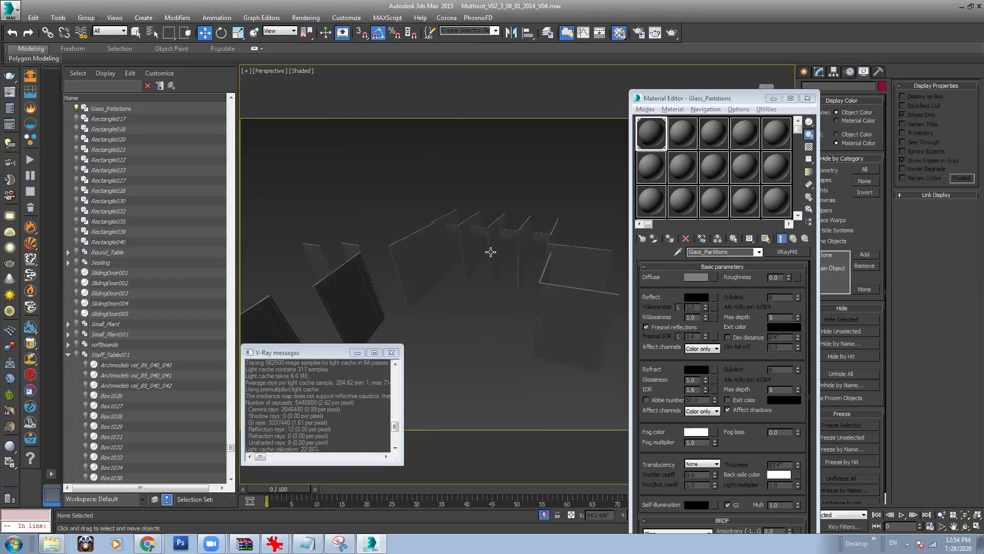
left_click(545, 514)
scroll(495, 297, "up", 2)
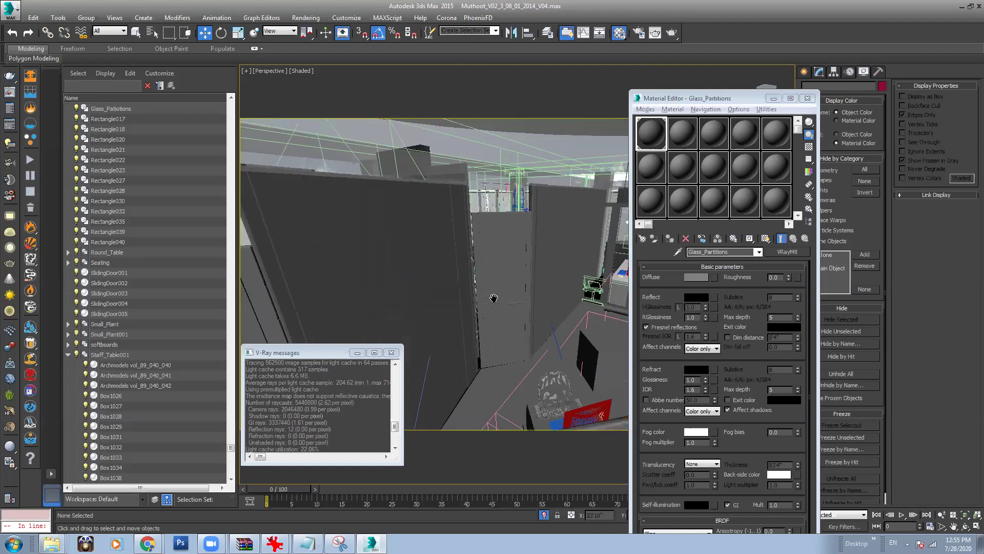
scroll(496, 296, "down", 6)
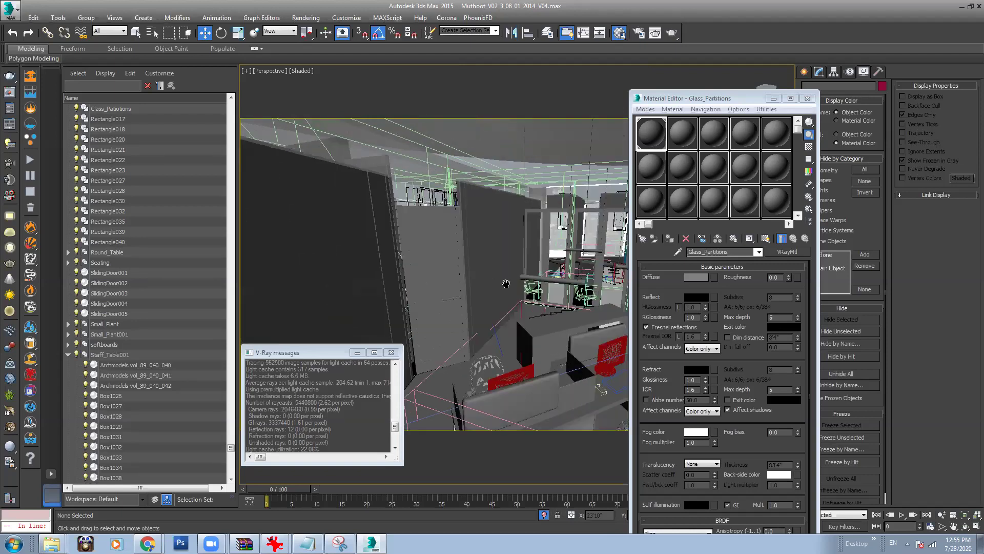
middle_click_drag(498, 280, 390, 223, "alt")
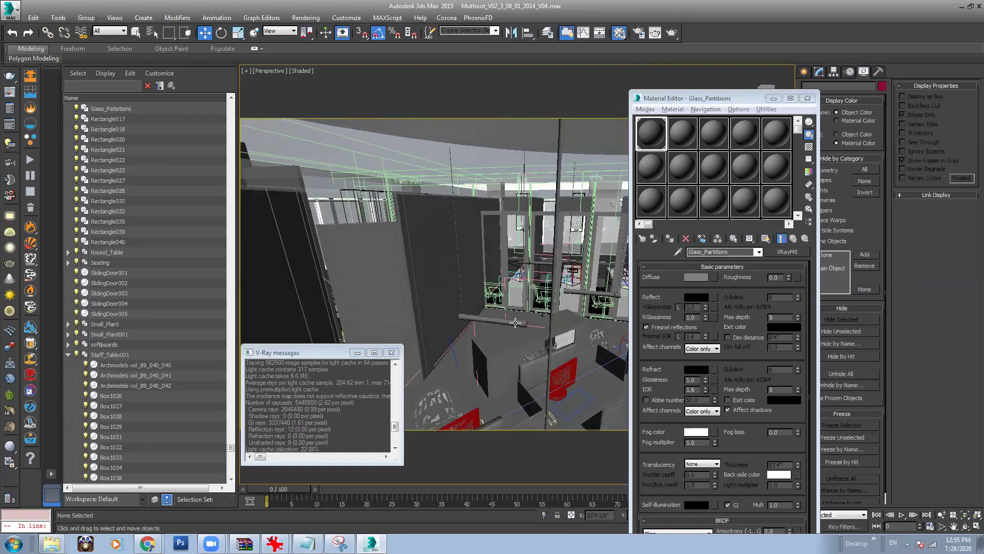
Step: Show edged faces again and select the panels above the slatted screens
left_click(378, 215)
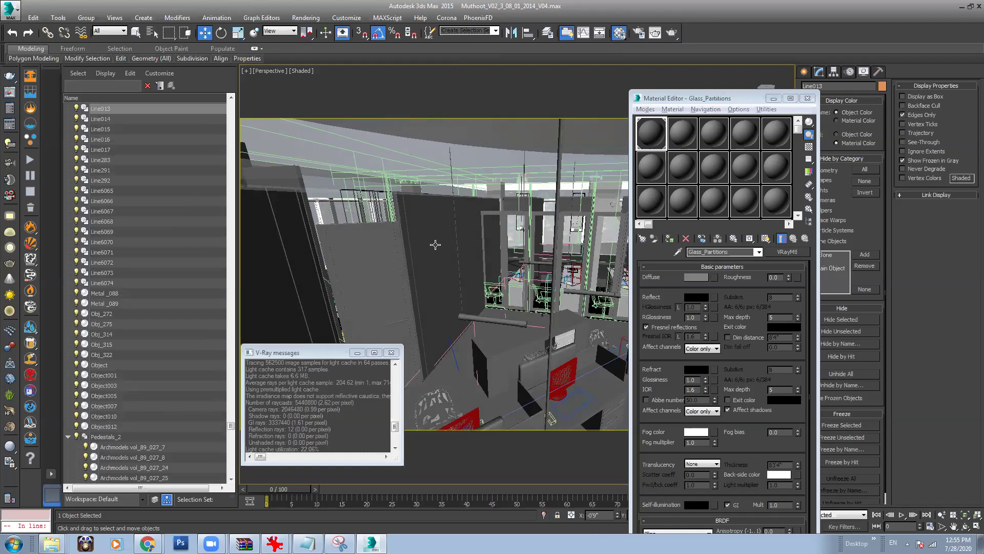
scroll(410, 236, "up", 3)
left_click(414, 250)
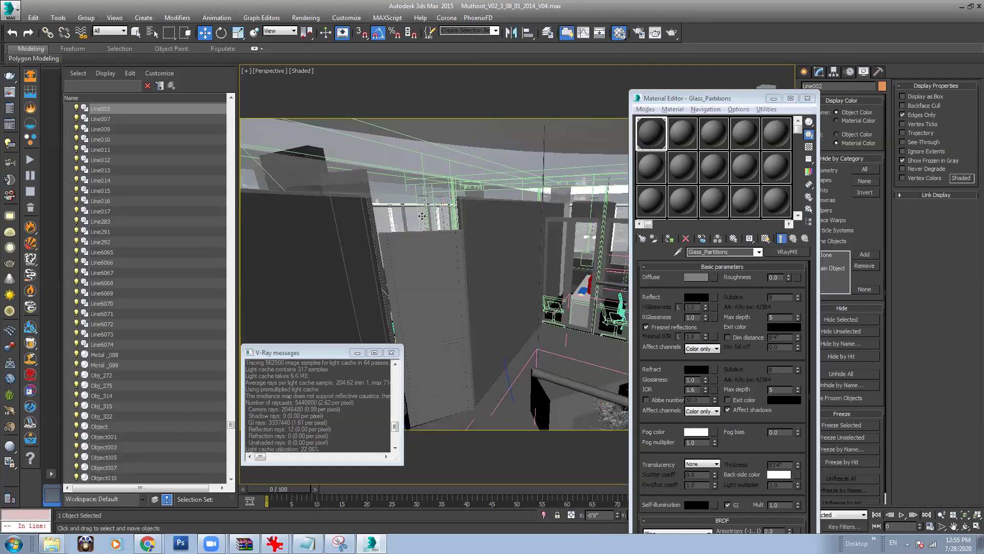
key("F4")
left_click(455, 152)
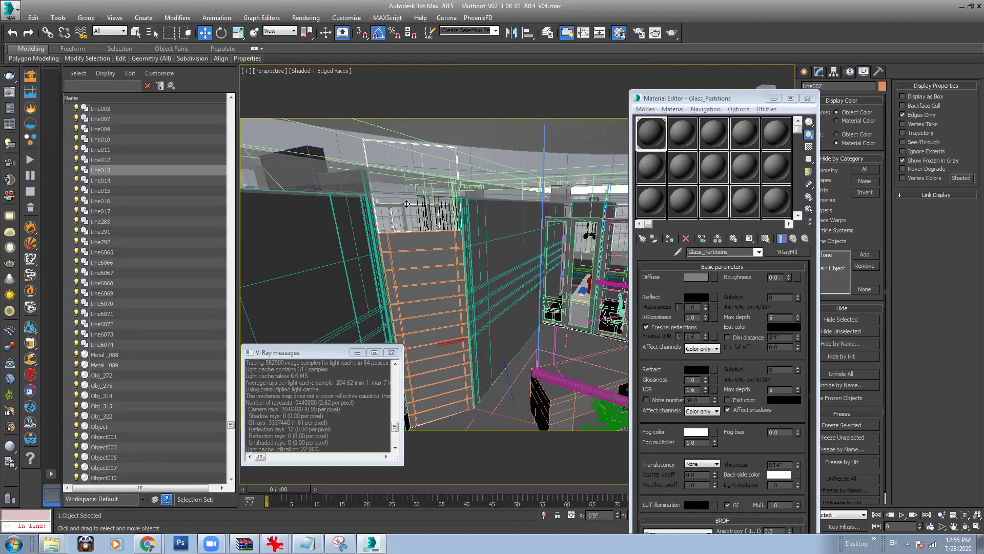
Step: Isolate the panels above the slatted screens, check which pieces belong to the object, and end isolation
middle_click_drag(527, 228, 456, 248)
scroll(456, 248, "down", 5)
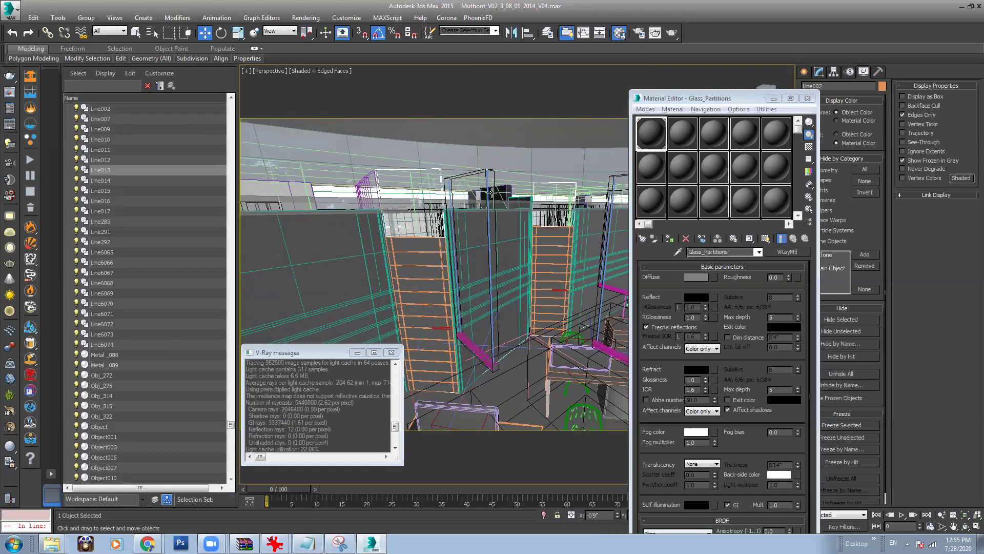
key("alt+q")
scroll(524, 224, "down", 5)
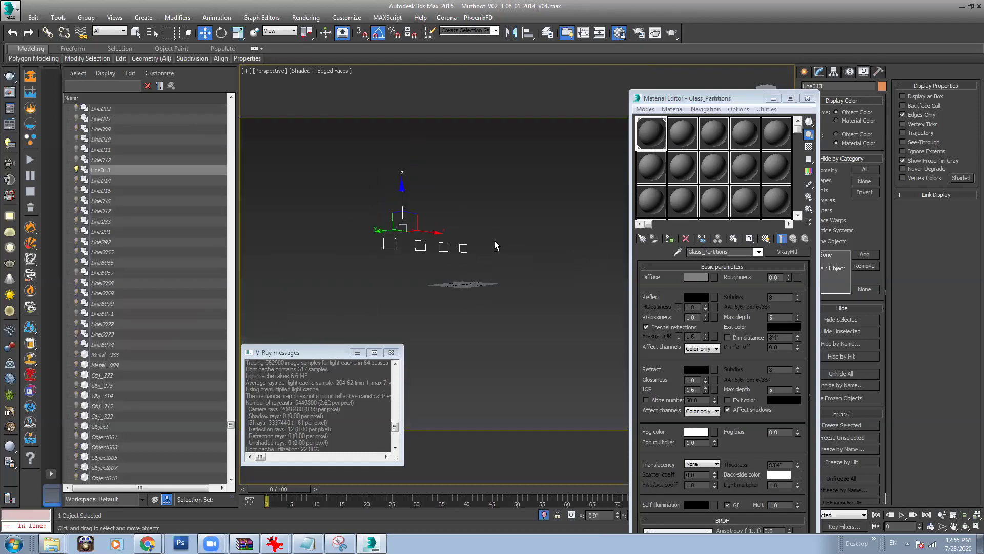
scroll(462, 236, "up", 6)
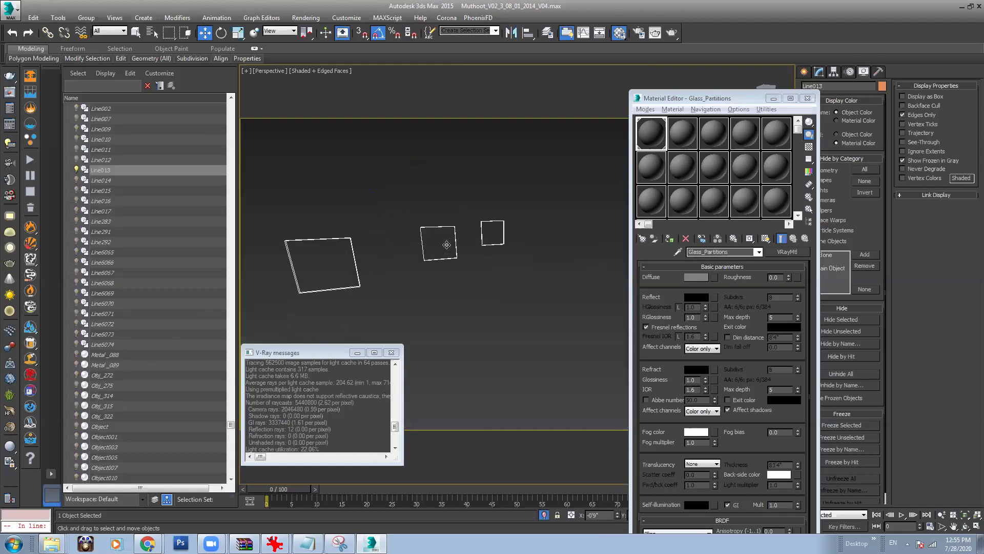
left_click(543, 515)
Step: Reselect the Line013 panels above the slatted screens and assign the Glass_Partitions material to them
left_click(424, 226)
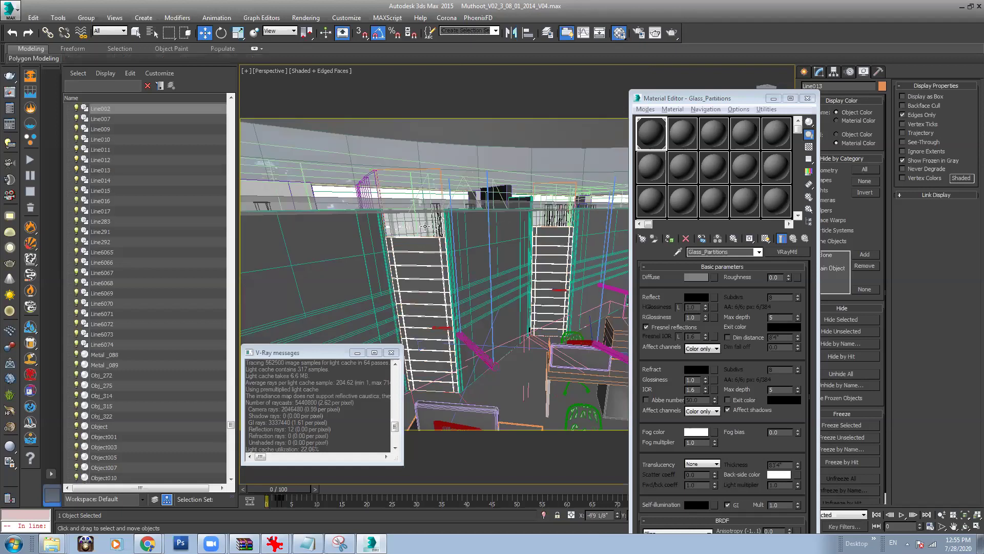
left_click(427, 241)
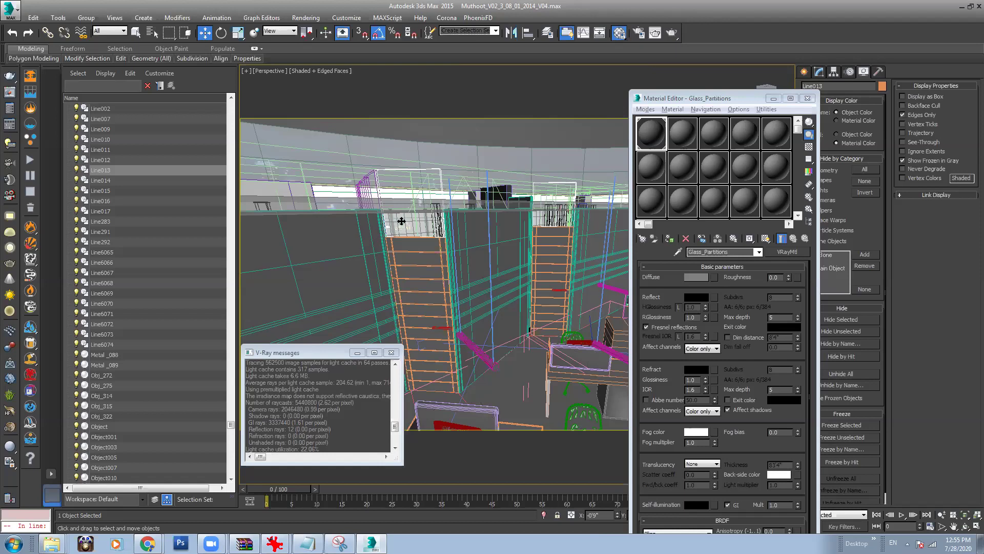
left_click(645, 132)
left_click(670, 238)
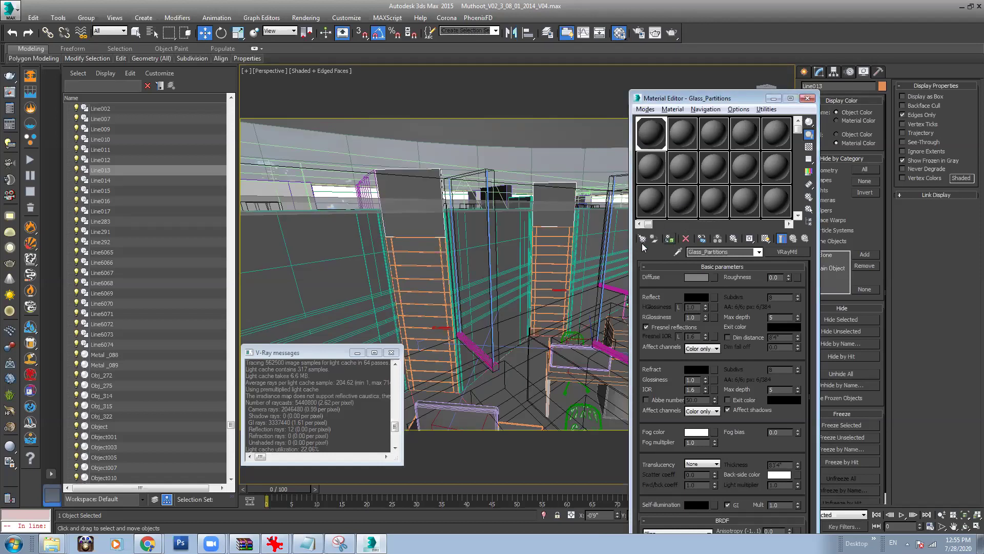
Step: Display the scene in wireframe and hide the Employees_Chairs group around the staff tables
left_click(418, 215)
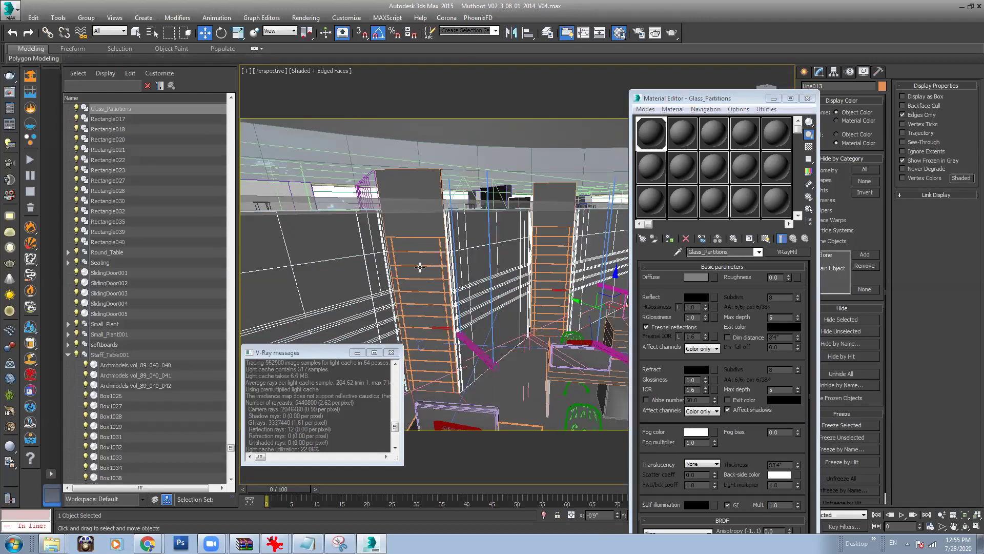
scroll(545, 303, "up", 4)
middle_click_drag(546, 303, 537, 341, "alt")
left_click(537, 341)
key("F3")
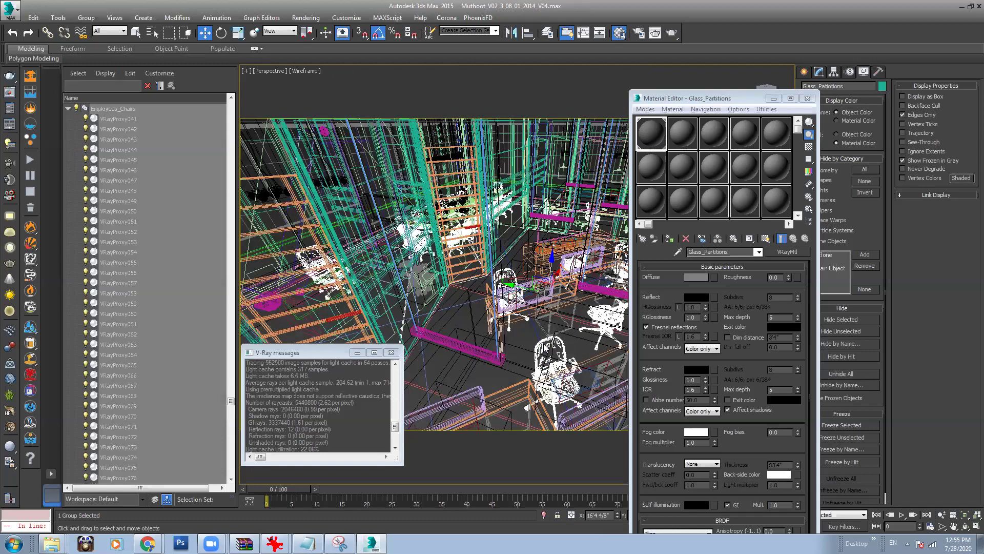
right_click(543, 339)
left_click(563, 309)
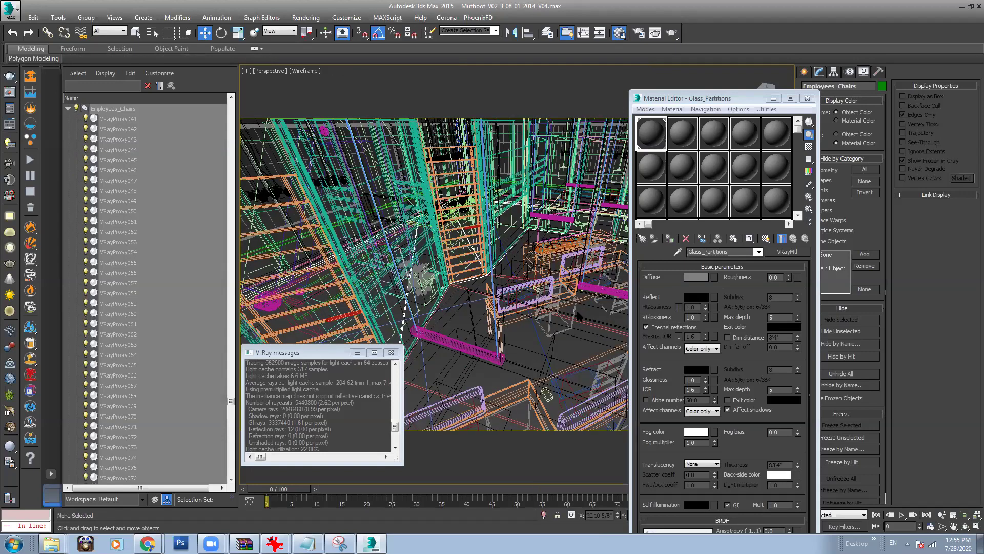
Step: Hide the Conf_Room_Chairs group around the conference table and return the viewport to shaded display
middle_click_drag(414, 303, 490, 348)
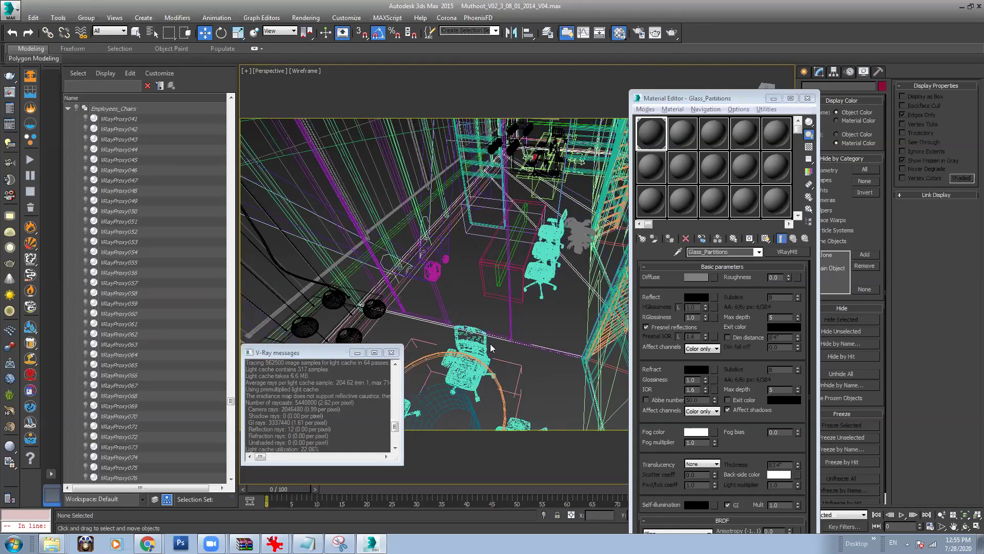
left_click(480, 342)
right_click(480, 339)
left_click(528, 316)
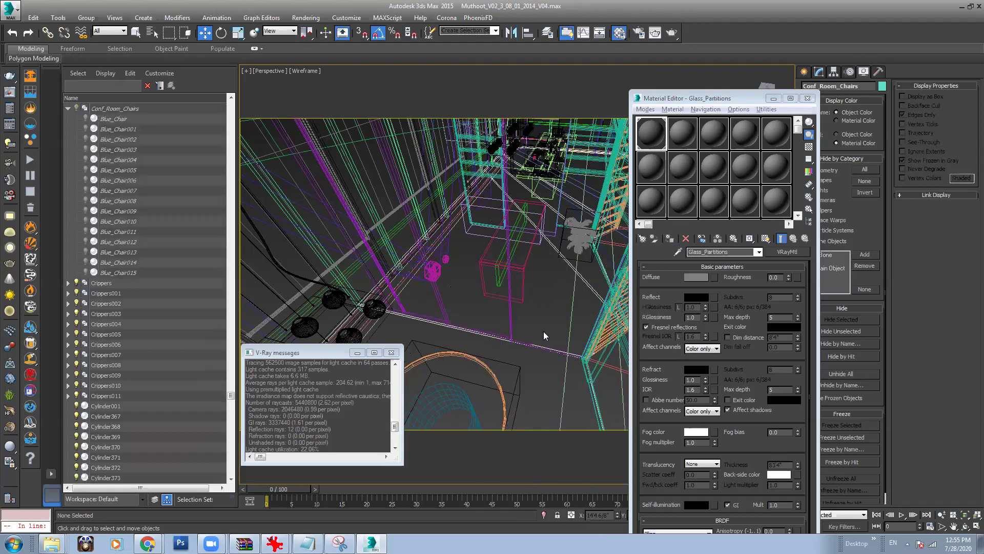
mouse_move(489, 280)
middle_mouse_down("alt")
mouse_move(569, 277)
mouse_move(606, 291)
mouse_move(589, 296)
mouse_move(549, 277)
mouse_move(531, 253)
middle_mouse_up("alt")
key("F3")
Step: Isolate the SlidingDoor001 object, check which parts belong to it, and end isolation
left_click(382, 178)
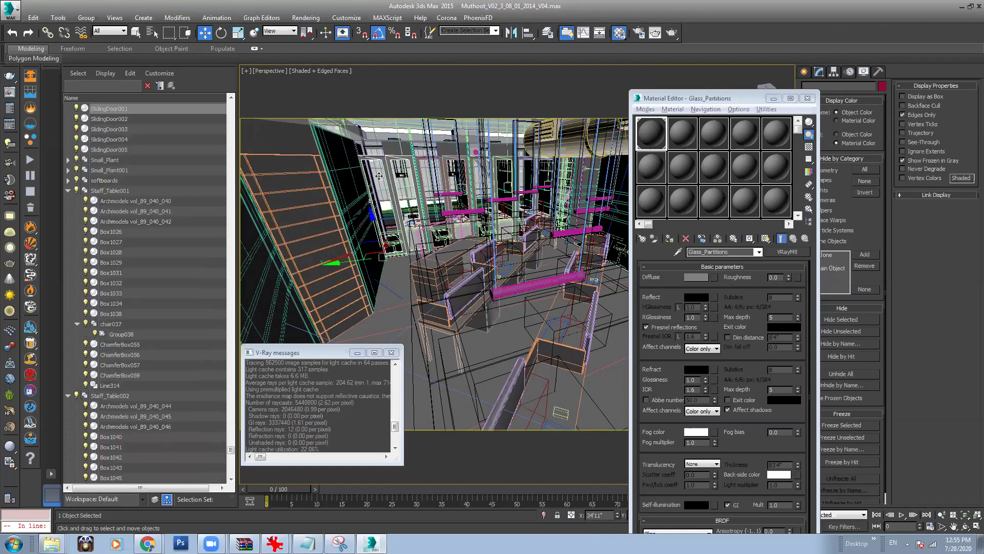
key("z")
middle_click_drag(529, 212, 574, 329, "alt")
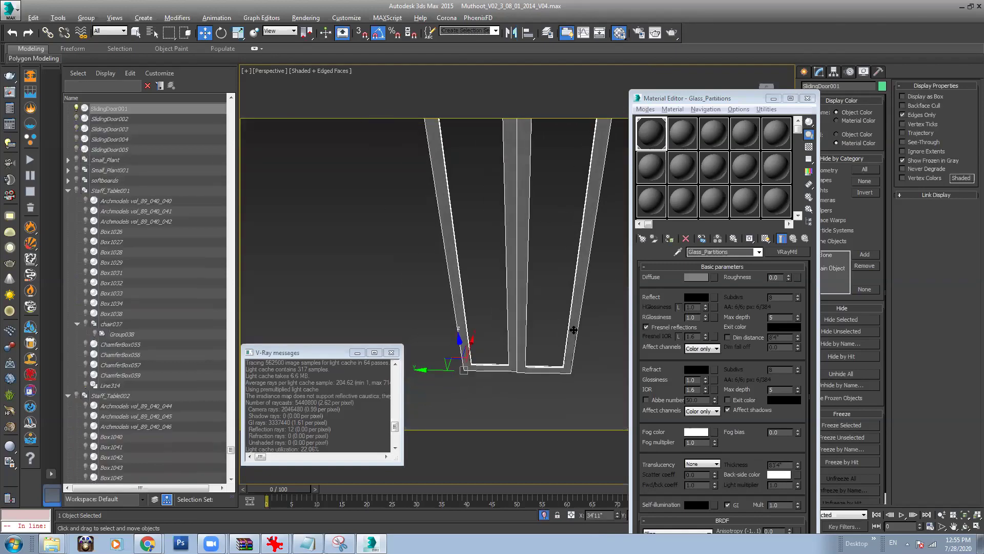
left_click(545, 515)
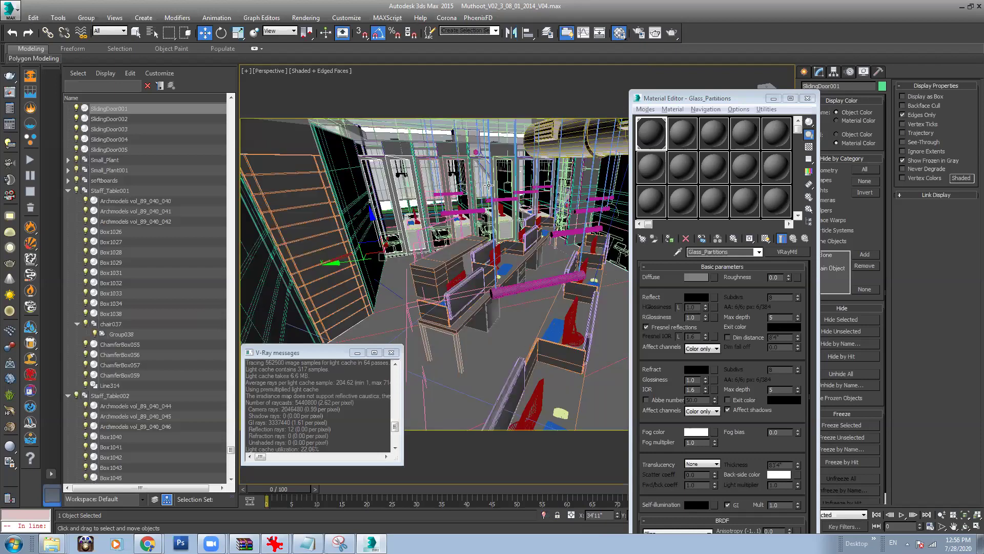
Step: Select the sliding doors along the cabins together with the adjoining glazed elements and assign the Glass_Partitions material to them
scroll(473, 184, "up", 5)
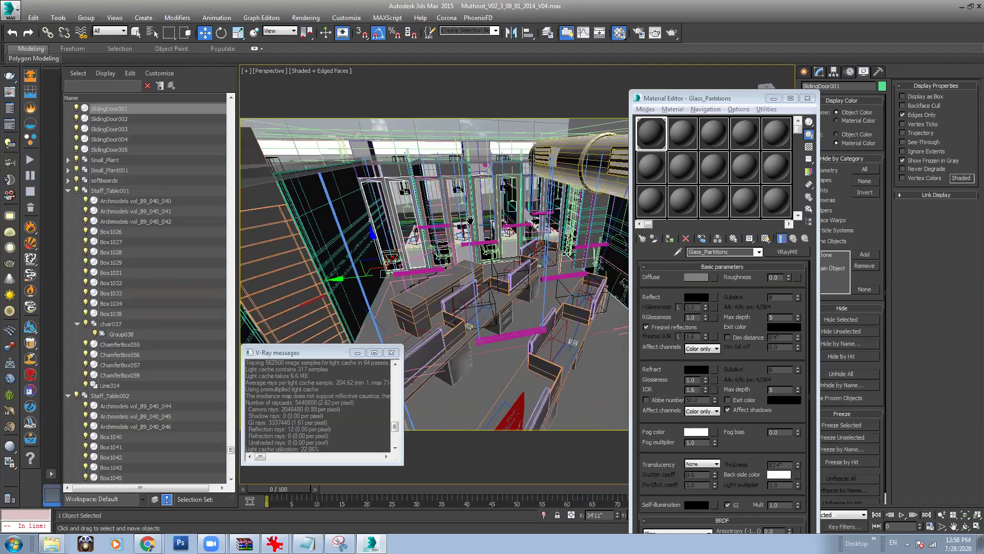
scroll(468, 219, "up", 3)
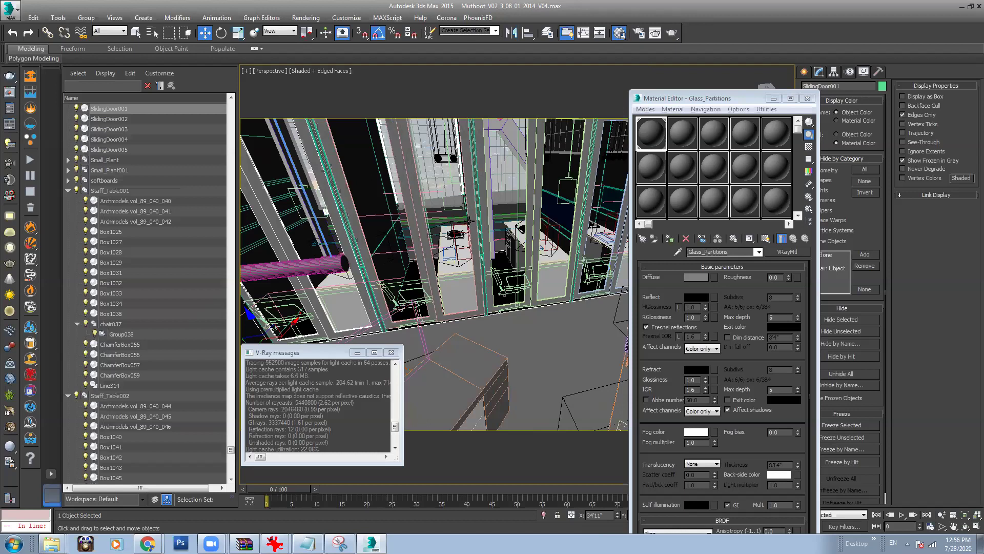
left_click(405, 208)
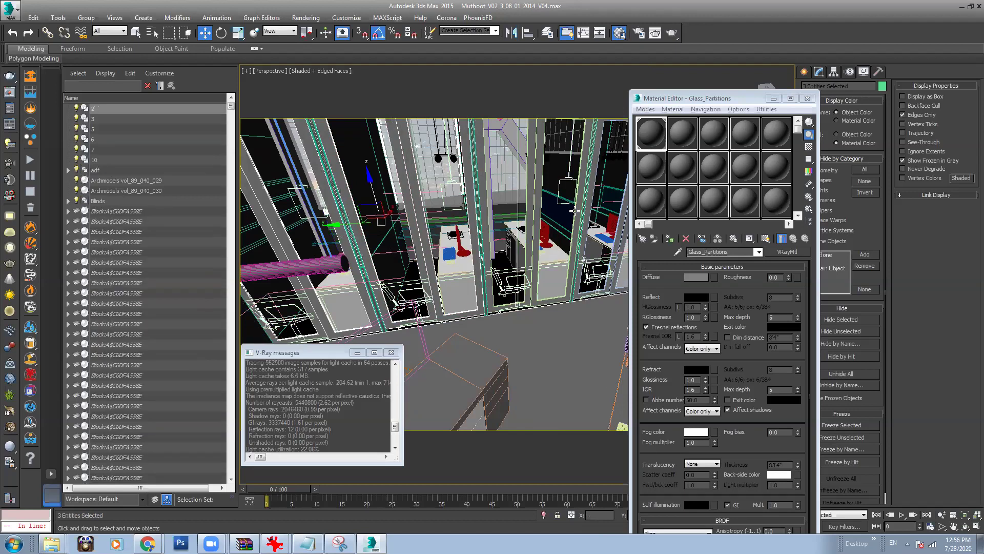
middle_click_drag(546, 216, 487, 212, "alt")
left_click(487, 212)
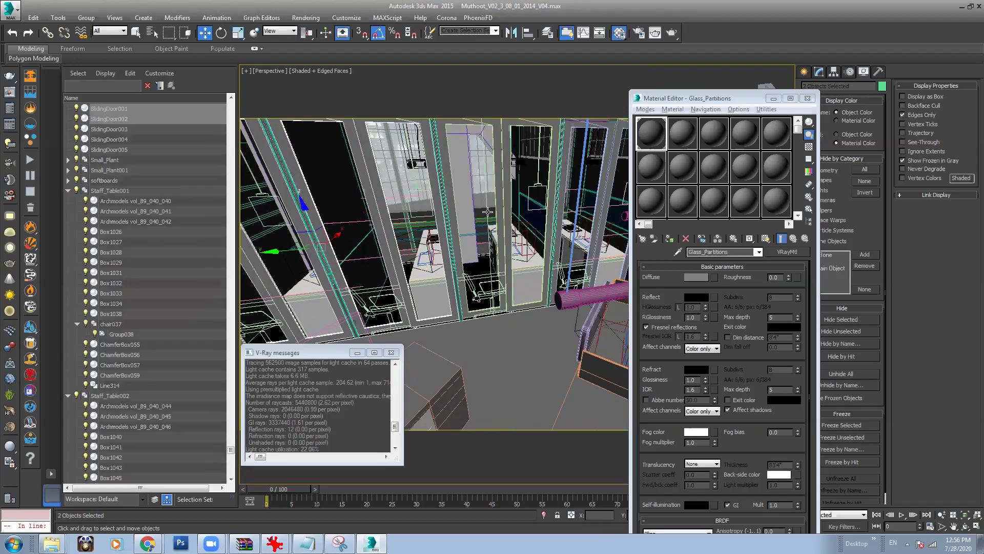
left_click(515, 194, "ctrl")
middle_click_drag(515, 188, 569, 179, "alt")
left_click(546, 172, "ctrl")
scroll(505, 215, "down", 5)
middle_click_drag(504, 215, 536, 245)
key("shift+z")
key("shift+z")
key("shift+z")
key("shift+z")
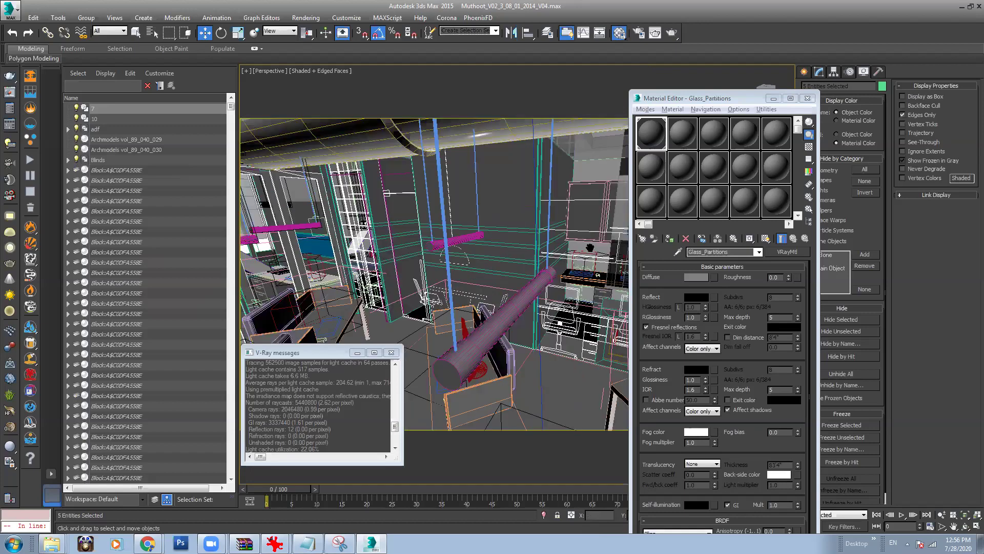
key("shift+z")
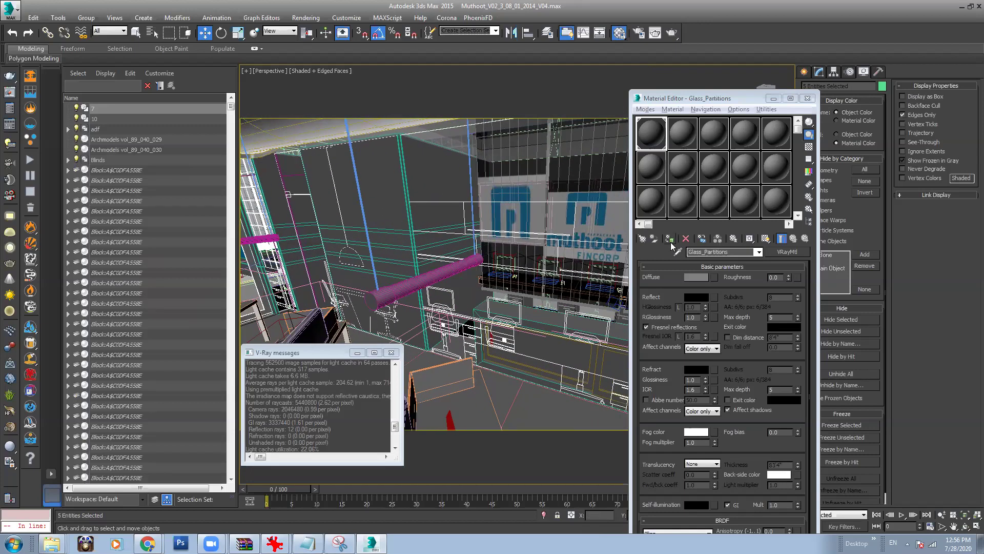
key("shift+z")
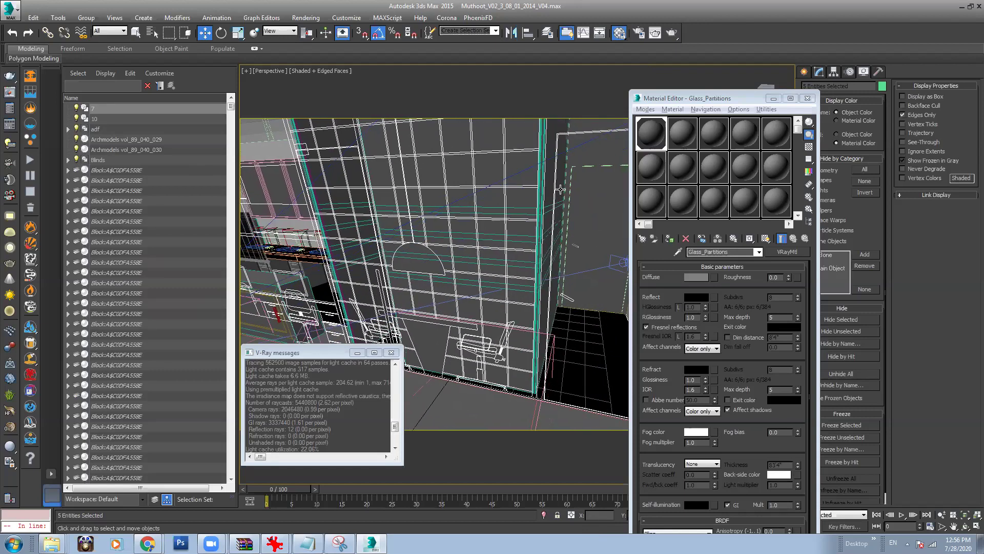
Step: Select the glass partitions object, turn off edged faces, and minimise the Material Editor
left_click(559, 188)
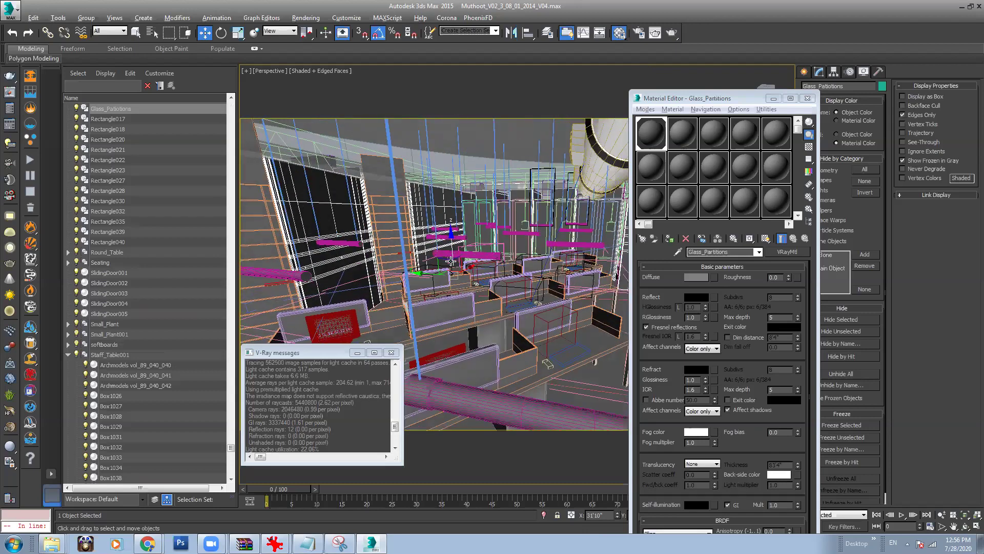
middle_click_drag(452, 215, 456, 216, "alt")
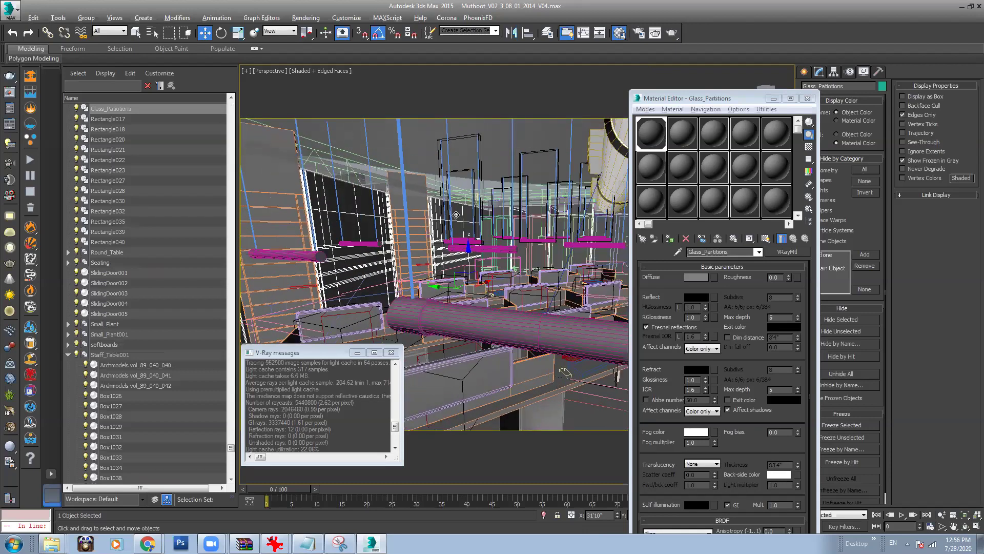
key("F4")
left_click(774, 98)
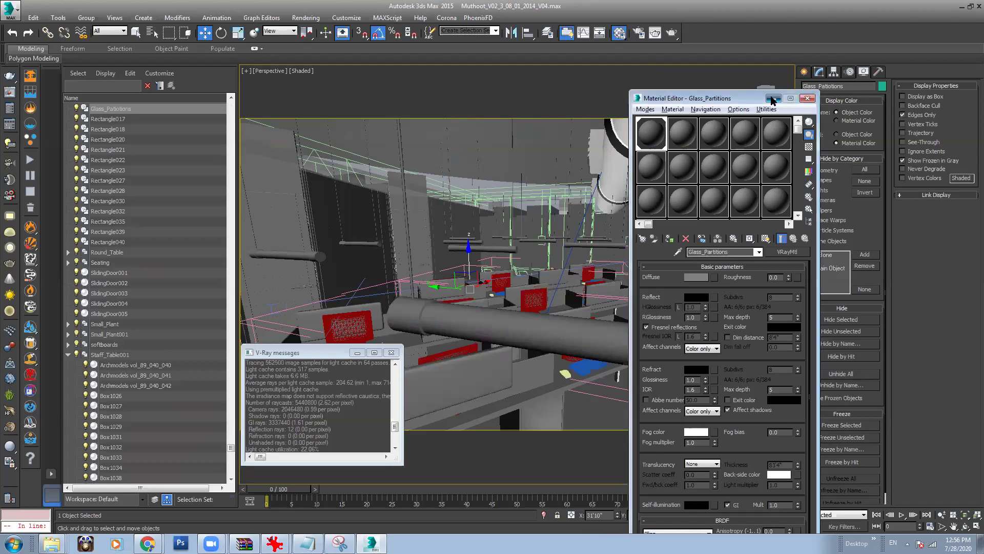
scroll(461, 281, "up", 5)
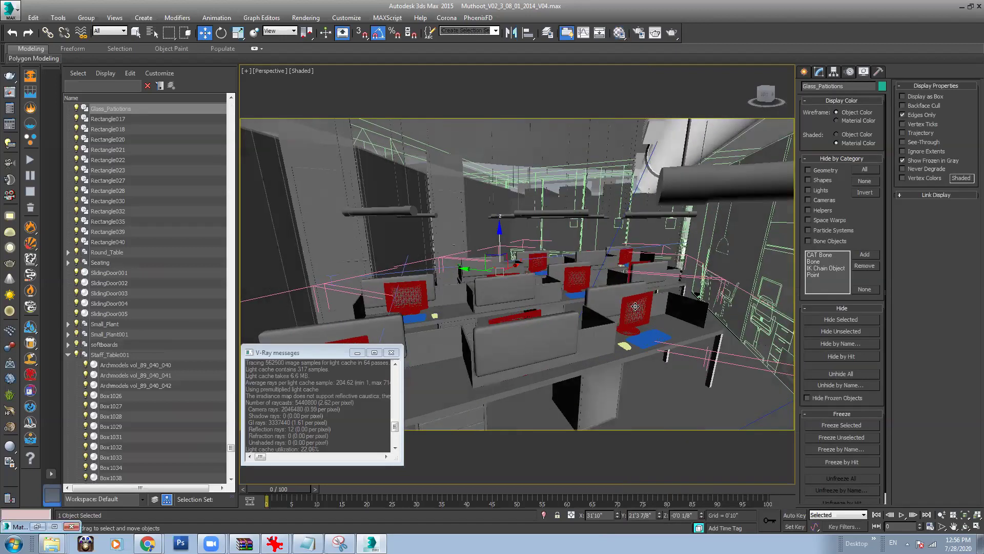
Step: Hide the computer groups Comp_Group, Comp_Group001 and Comp_Group002 on the staff tables
left_click(625, 306)
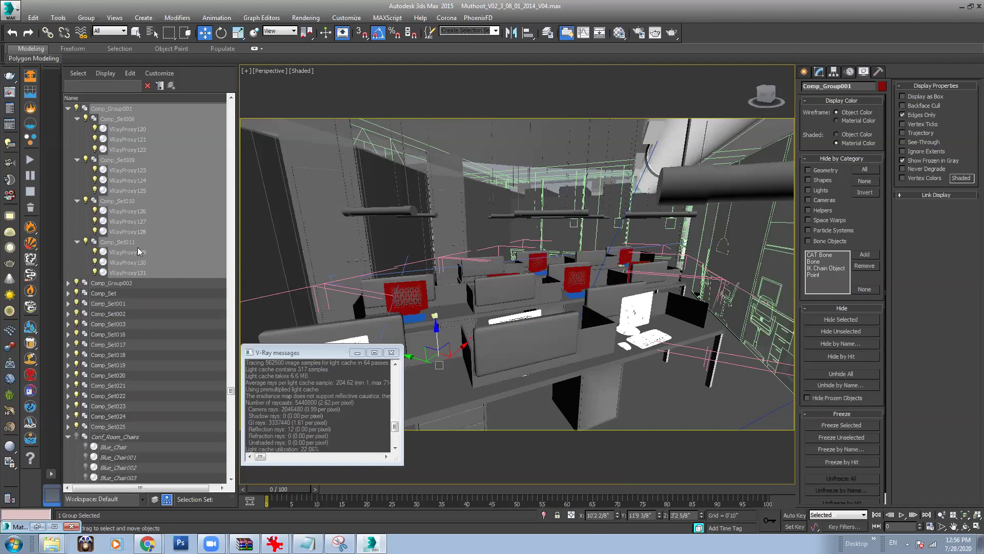
left_click(68, 108)
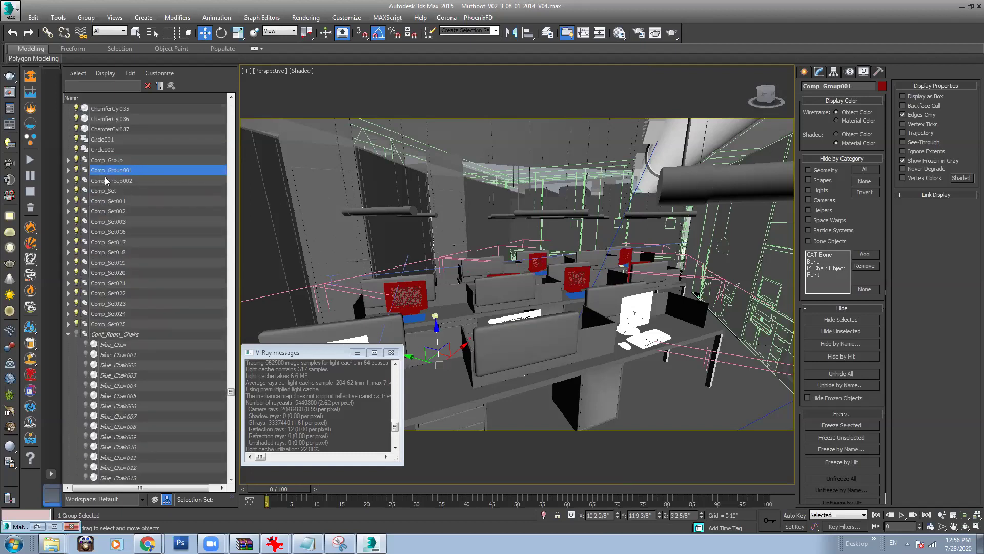
left_click(115, 182, "ctrl")
left_click(118, 160, "ctrl")
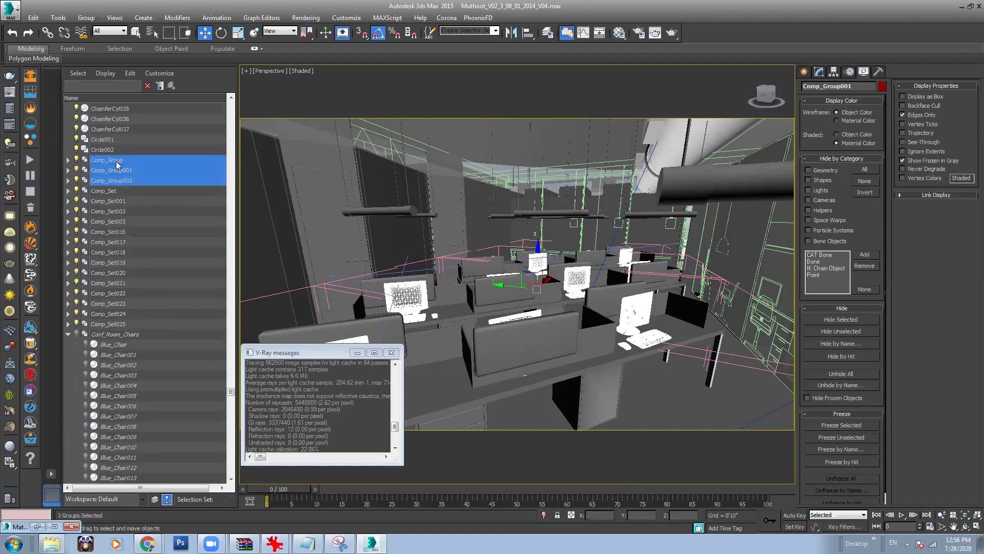
middle_click_drag(576, 251, 584, 236, "alt")
right_click(127, 155)
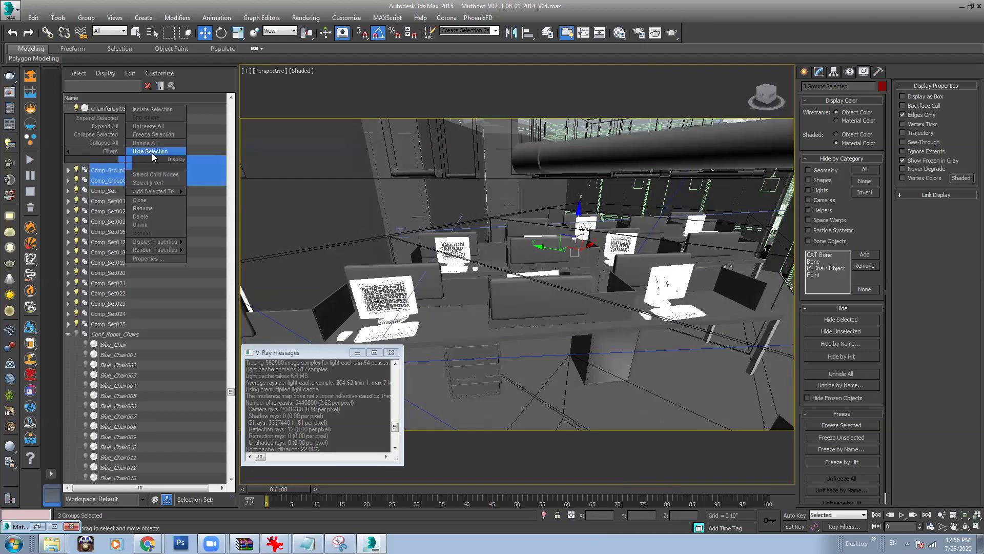
left_click(152, 153)
scroll(651, 297, "down", 6)
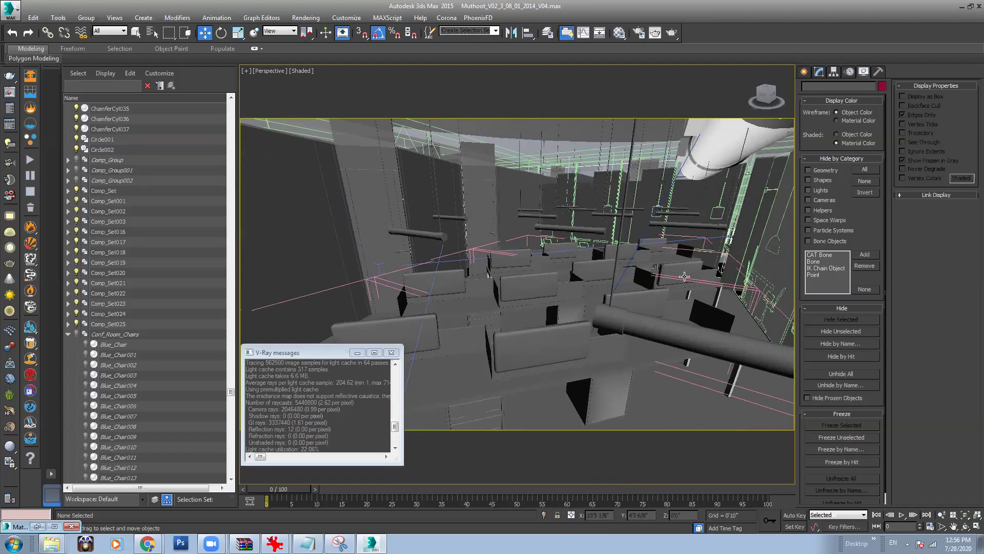
Step: Select the large ceiling duct Cylinder475 and check its extent in wireframe and shaded display
scroll(684, 276, "down", 5)
left_click(664, 186)
middle_click_drag(663, 186, 583, 234, "alt")
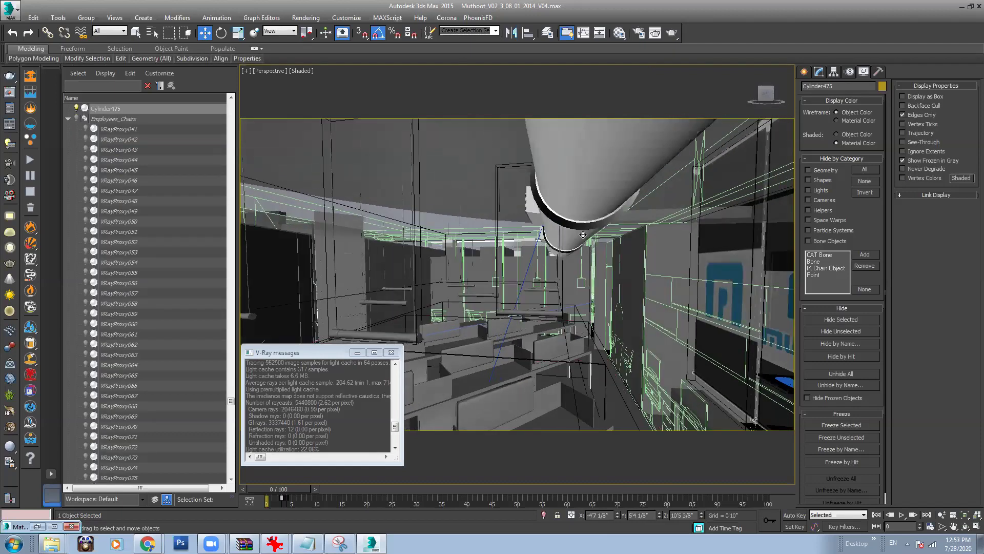
key("F3")
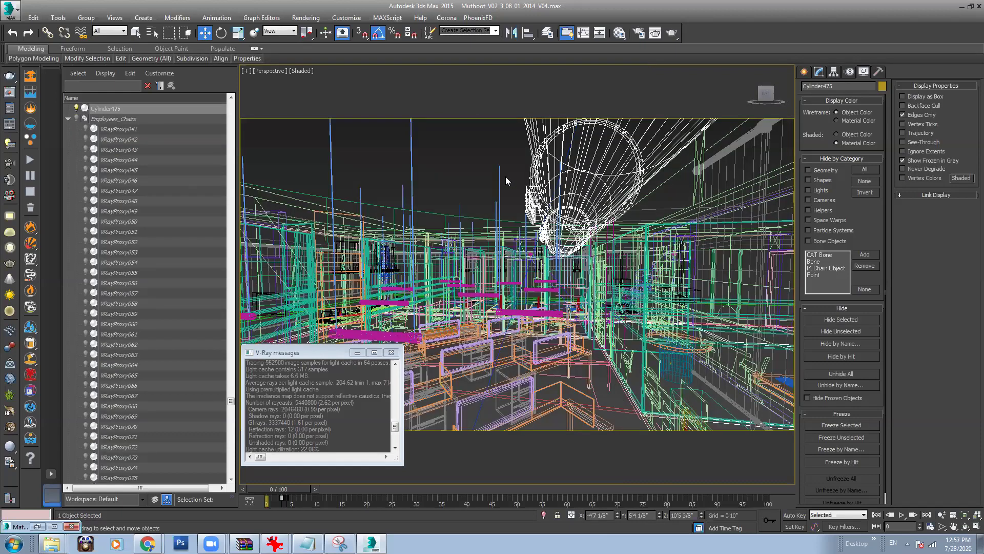
left_click(493, 163)
left_click(546, 176)
key("F3")
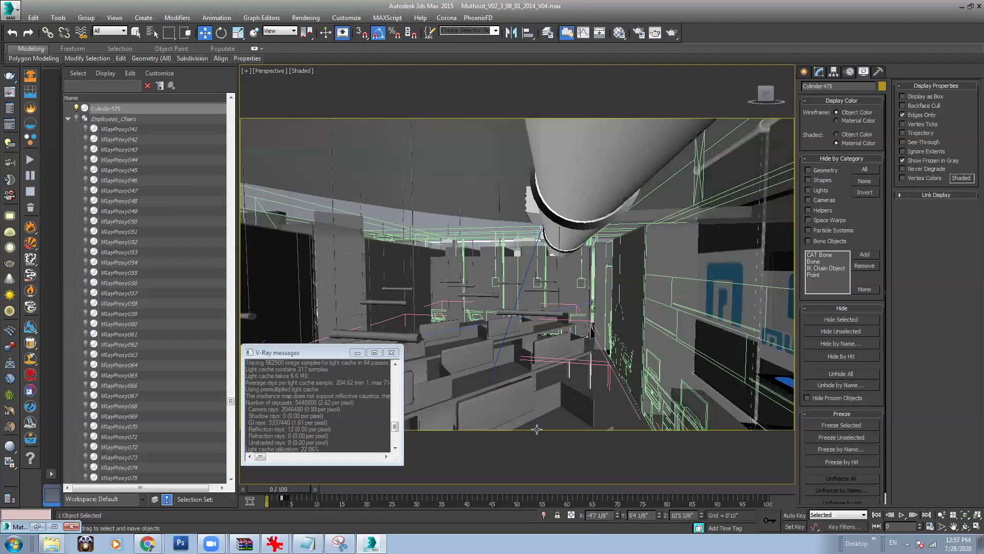
mouse_move(637, 284)
middle_mouse_down()
mouse_move(638, 269)
mouse_move(652, 271)
middle_mouse_up()
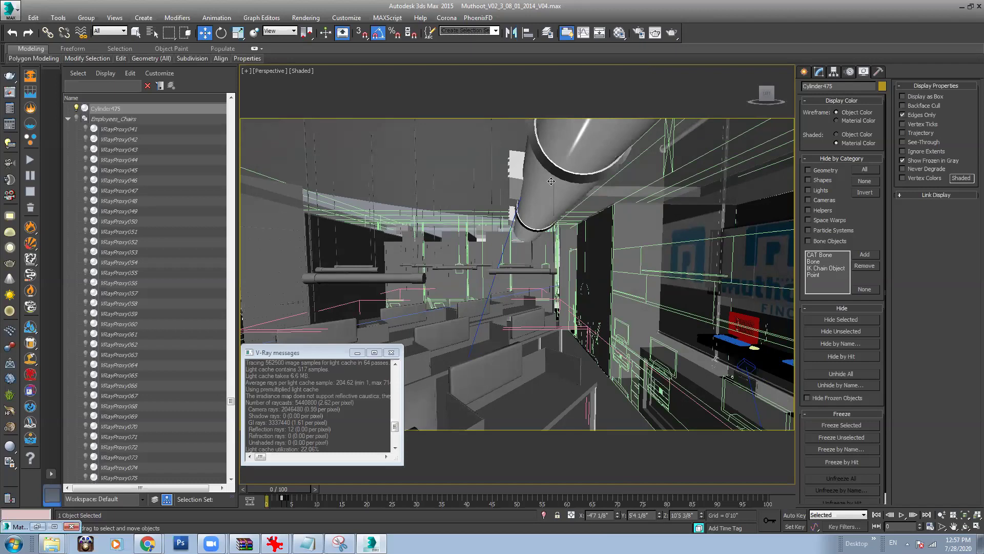
key("F3")
key("F3")
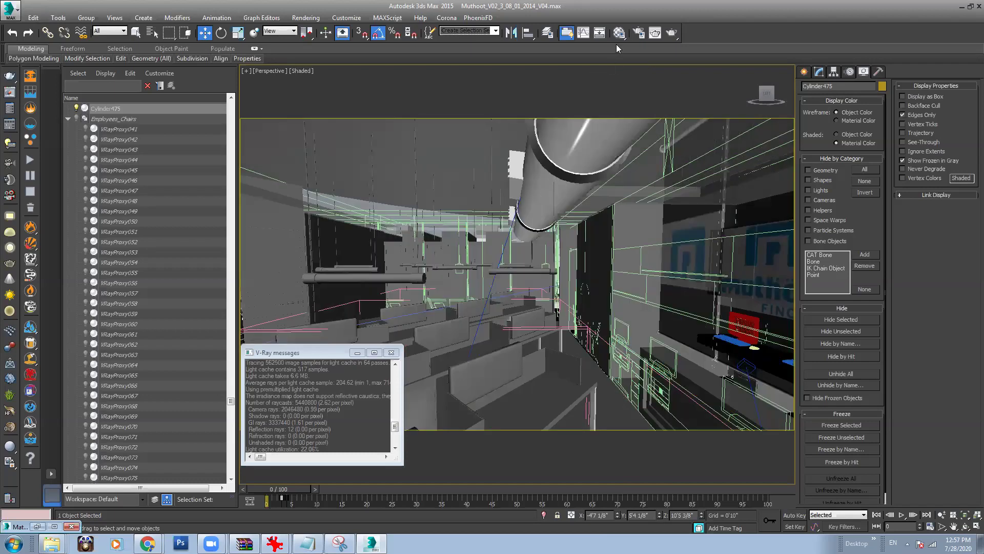
Step: Turn the second material slot into a VRayMtl named Air_Condition and assign it to the ceiling duct
left_click(619, 33)
left_click(692, 137)
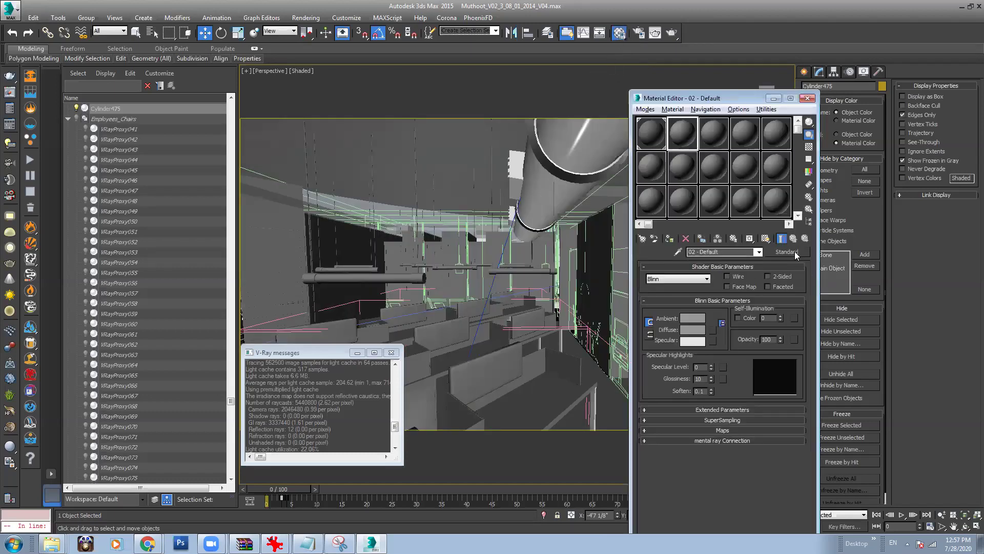
left_click(793, 253)
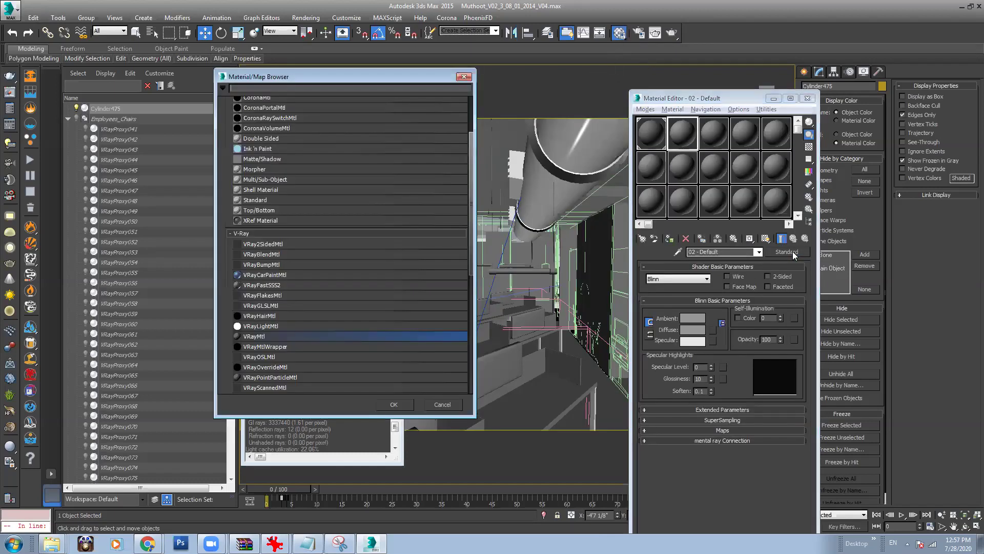
double_click(278, 334)
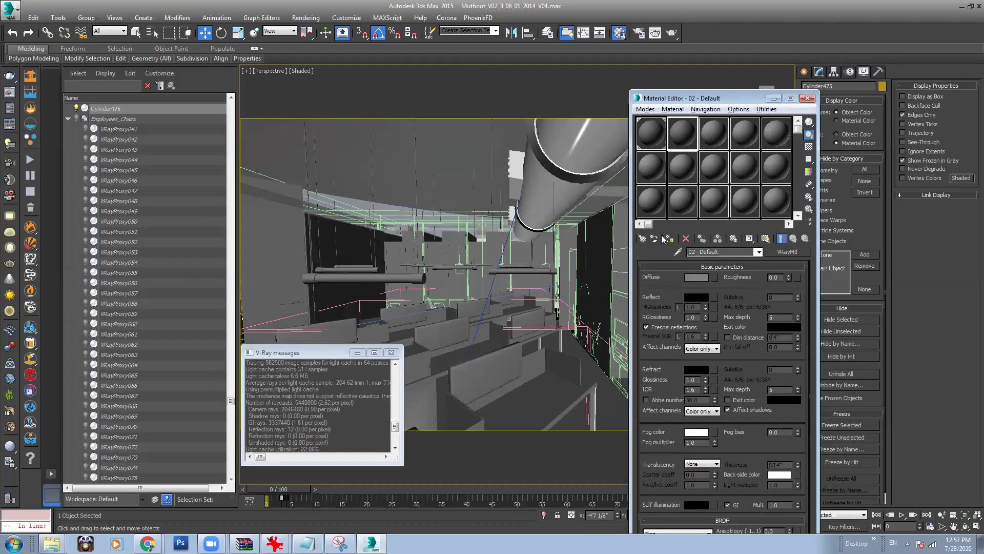
left_click(718, 252)
type("Air_Condition")
left_click(669, 238)
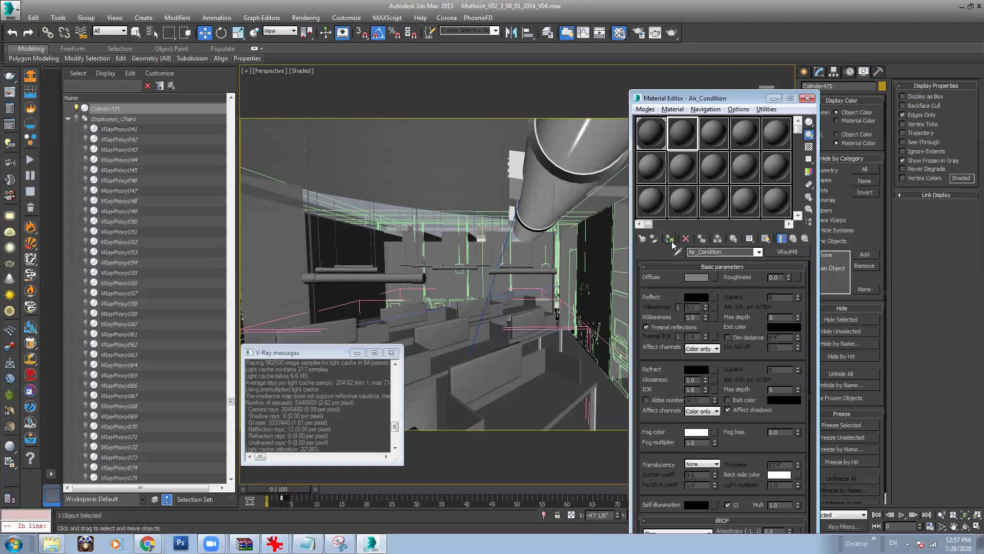
scroll(449, 303, "up", 5)
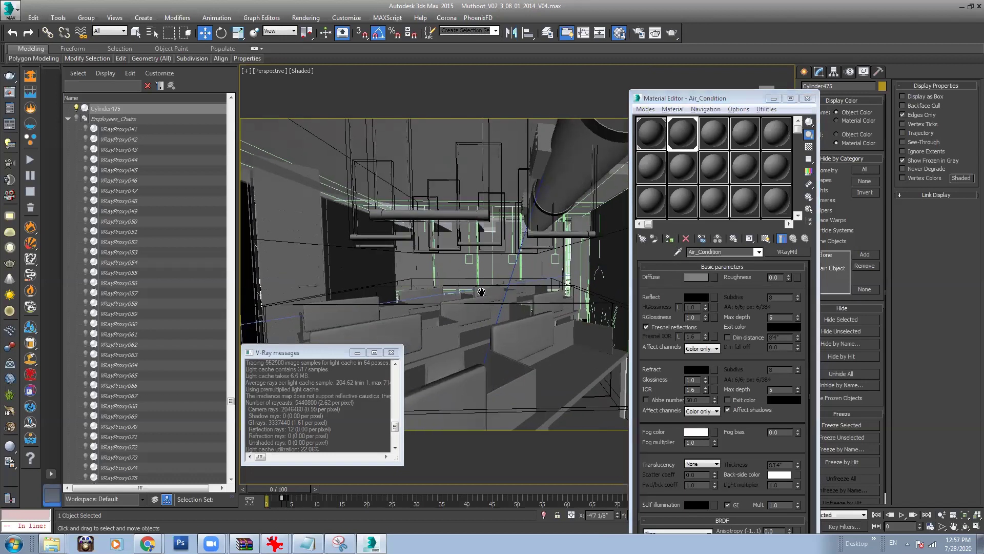
scroll(449, 303, "down", 10)
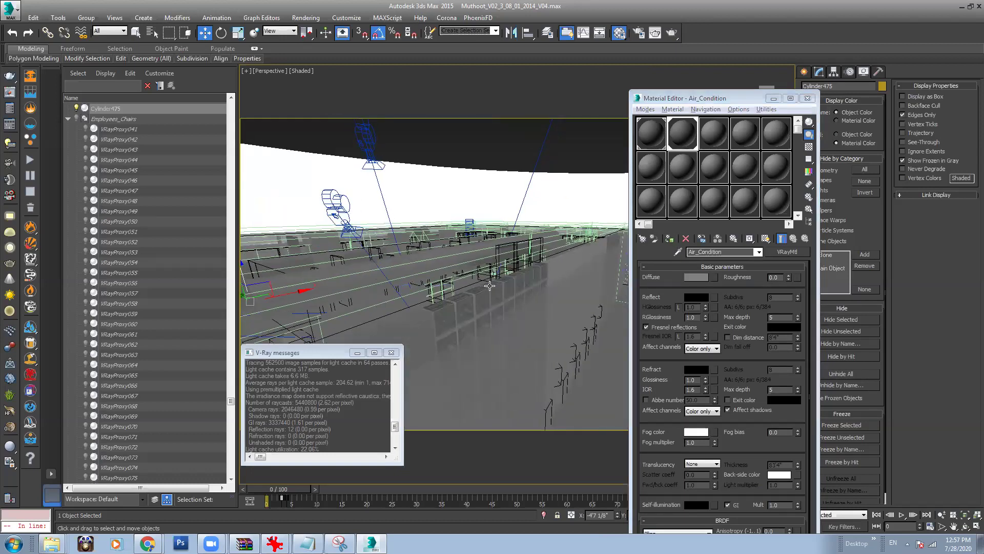
scroll(458, 293, "up", 10)
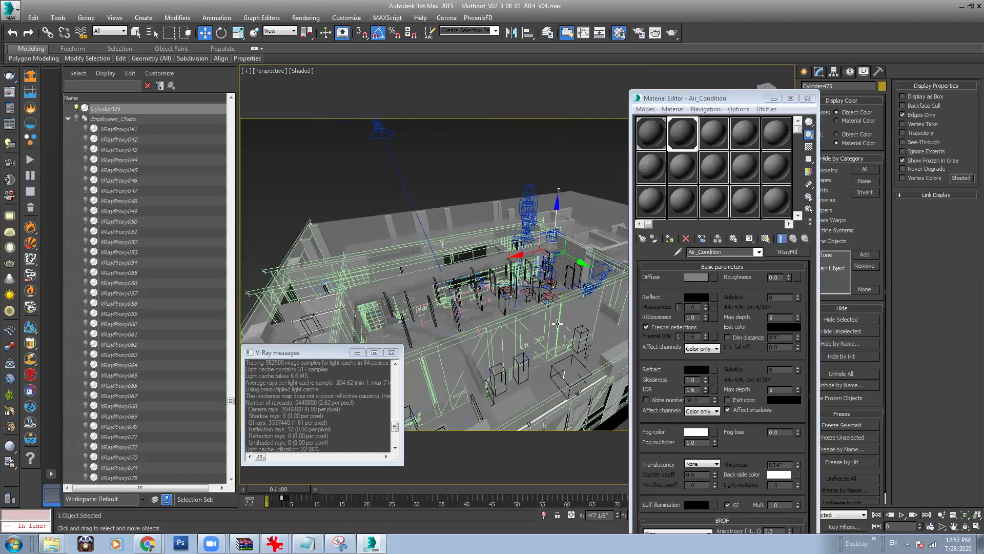
scroll(507, 296, "up", 6)
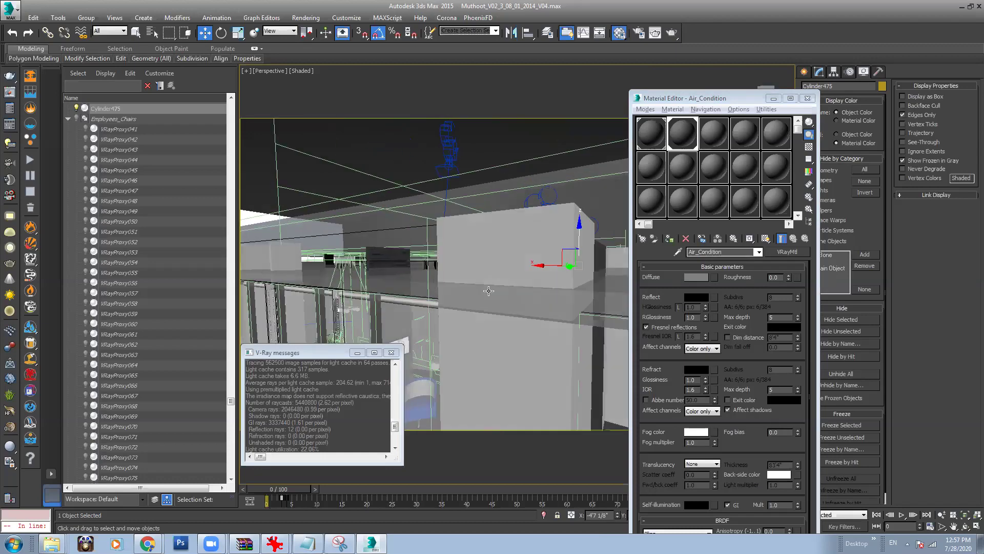
scroll(479, 291, "down", 8)
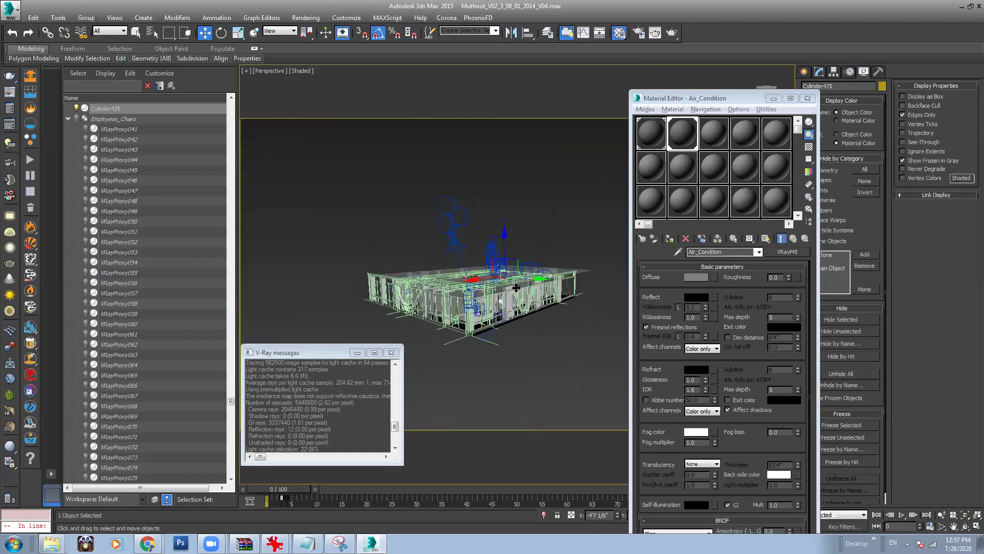
Step: Minimise the Material Editor and examine the office interior around the ceiling duct, partitions and staff tables
scroll(486, 291, "up", 5)
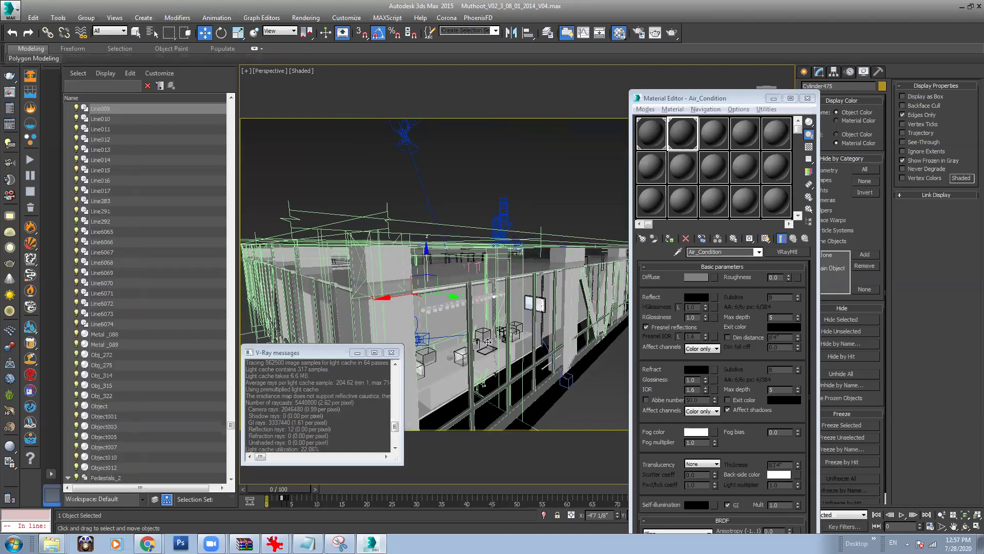
scroll(480, 296, "down", 2)
middle_click_drag(481, 297, 452, 374, "alt")
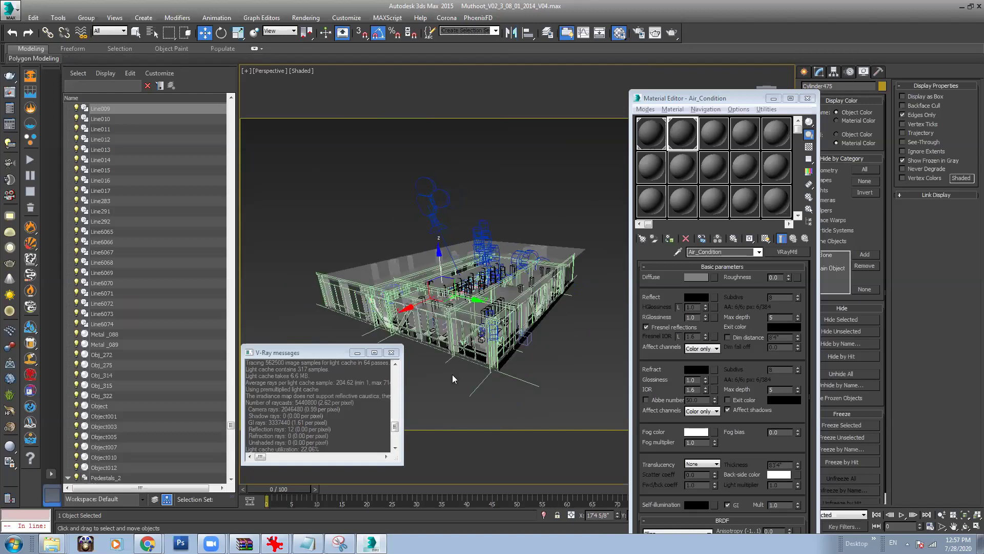
scroll(461, 313, "up", 10)
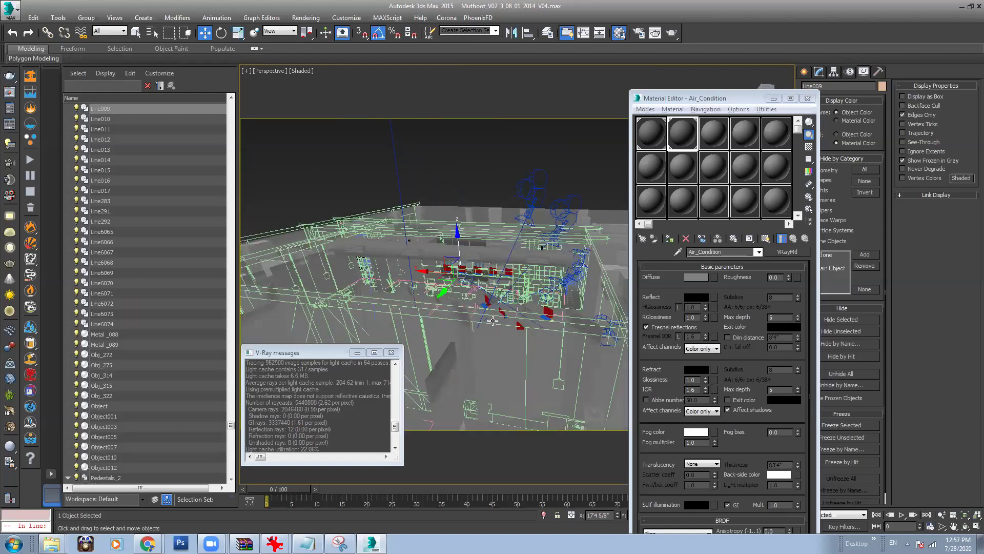
middle_click_drag(439, 320, 469, 251, "alt")
scroll(413, 288, "up", 8)
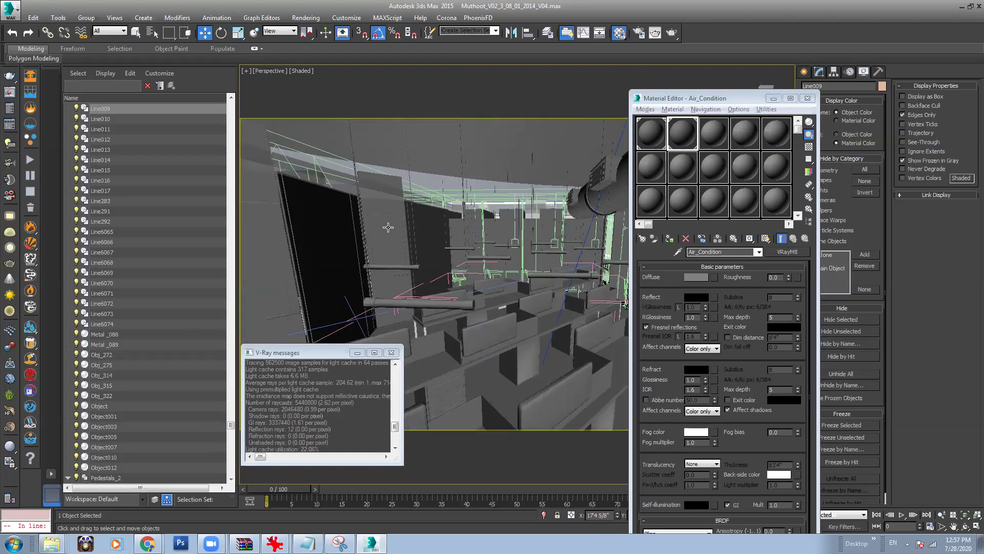
left_click(774, 98)
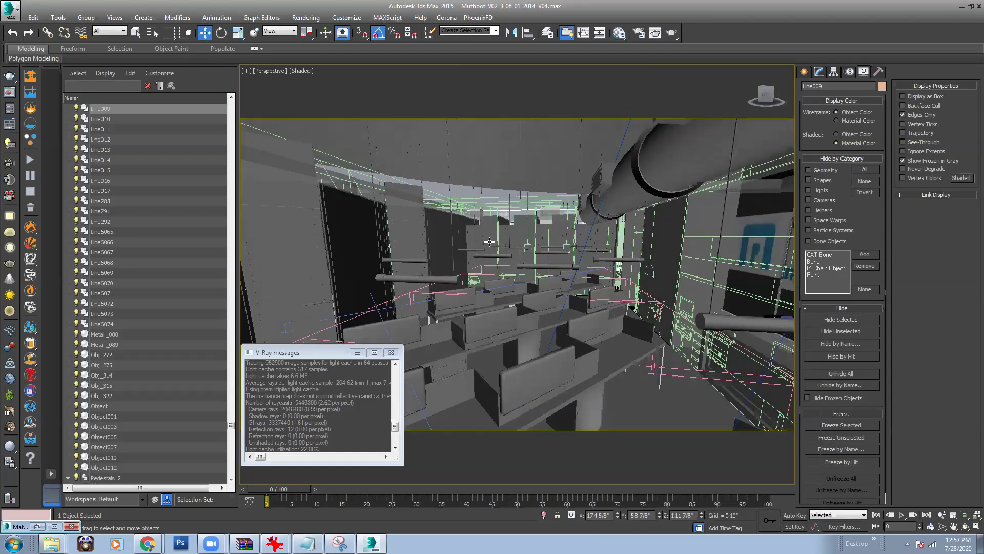
middle_click_drag(489, 242, 474, 242, "alt")
scroll(516, 270, "up", 5)
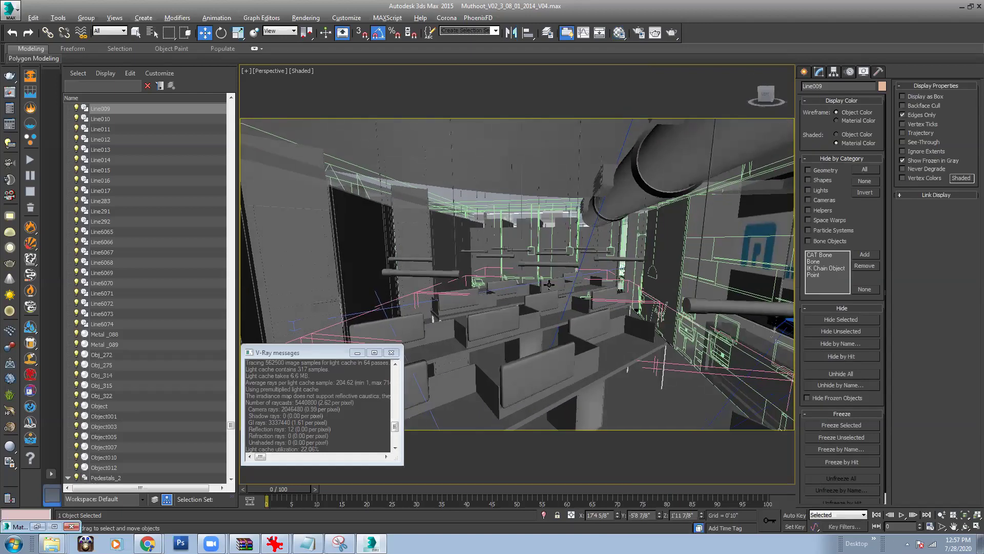
scroll(544, 282, "down", 5)
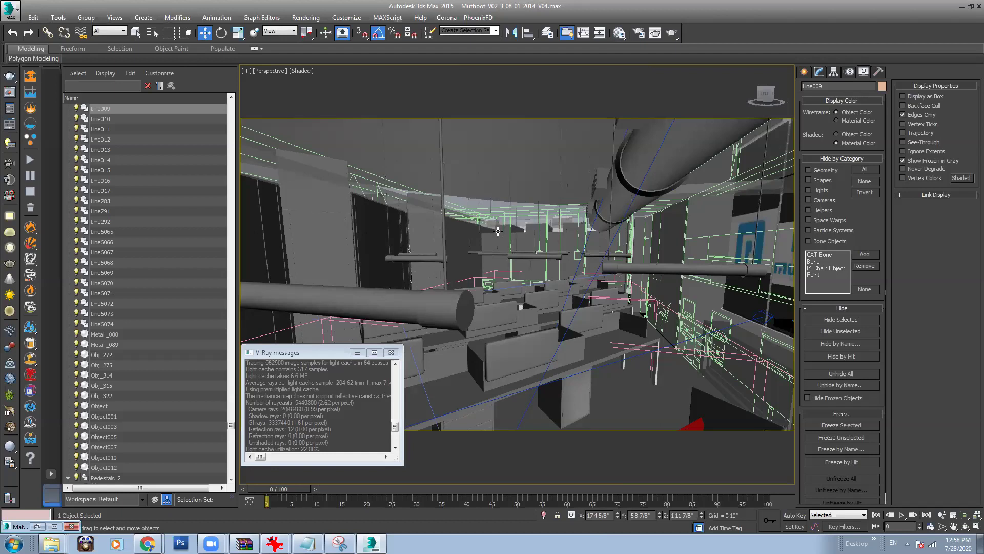
scroll(500, 230, "up", 5)
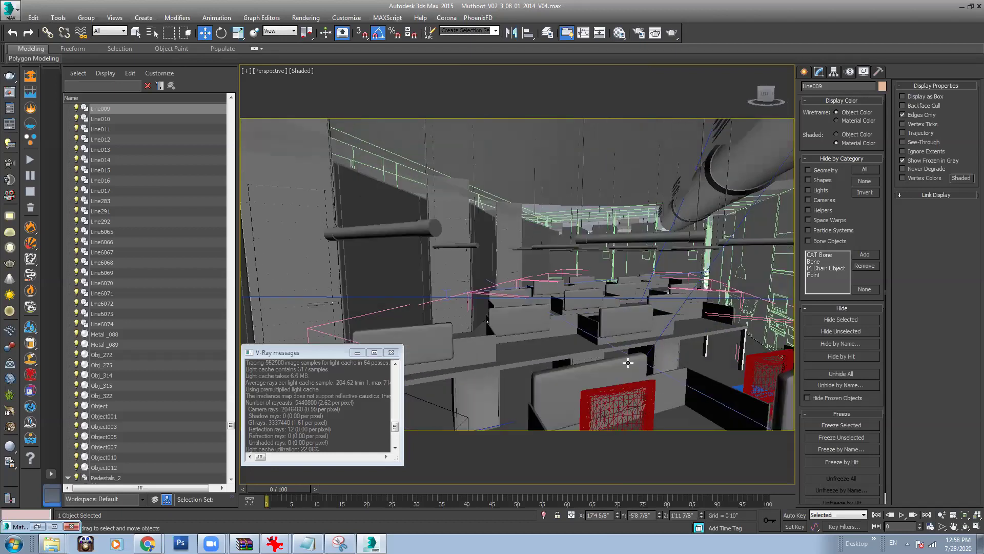
Step: Hide the computer groups Comp_Set002 and Comp_Set003 on the nearby staff tables
scroll(628, 362, "up", 2)
left_click(621, 402)
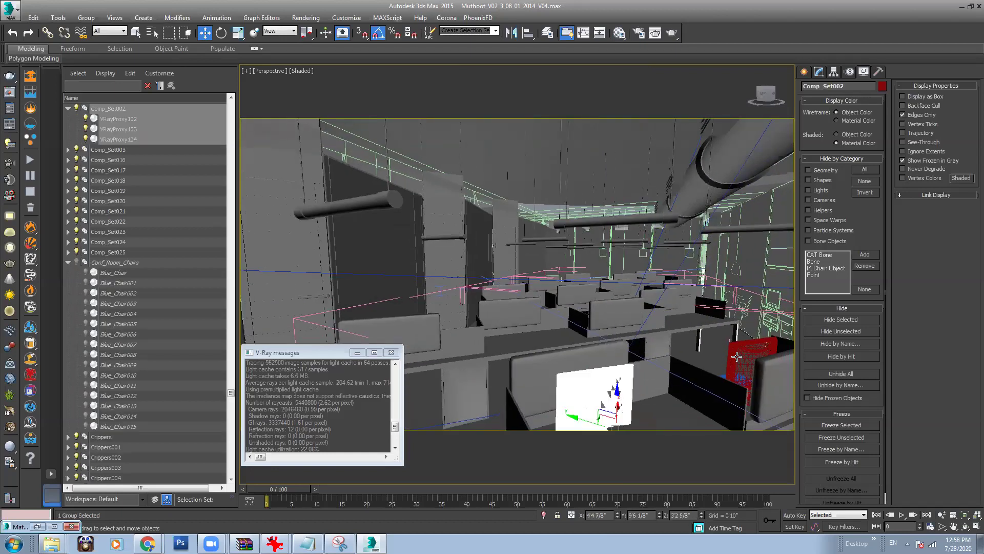
left_click(737, 355, "ctrl")
right_click(737, 356)
left_click(758, 319)
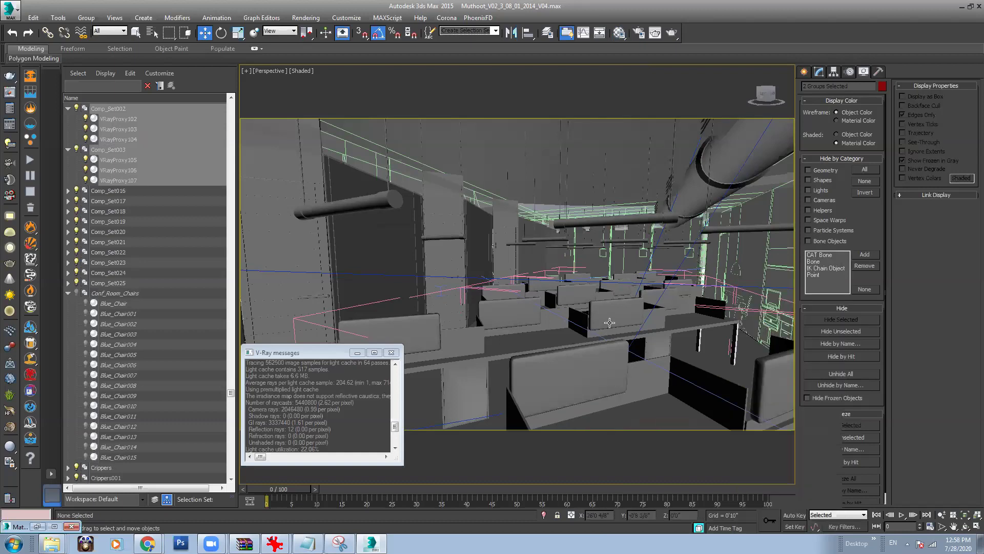
Step: Collapse the computer groups in the scene list and hide Comp_Set and Comp_Set001 along with the other selected computer groups
scroll(589, 264, "up", 6)
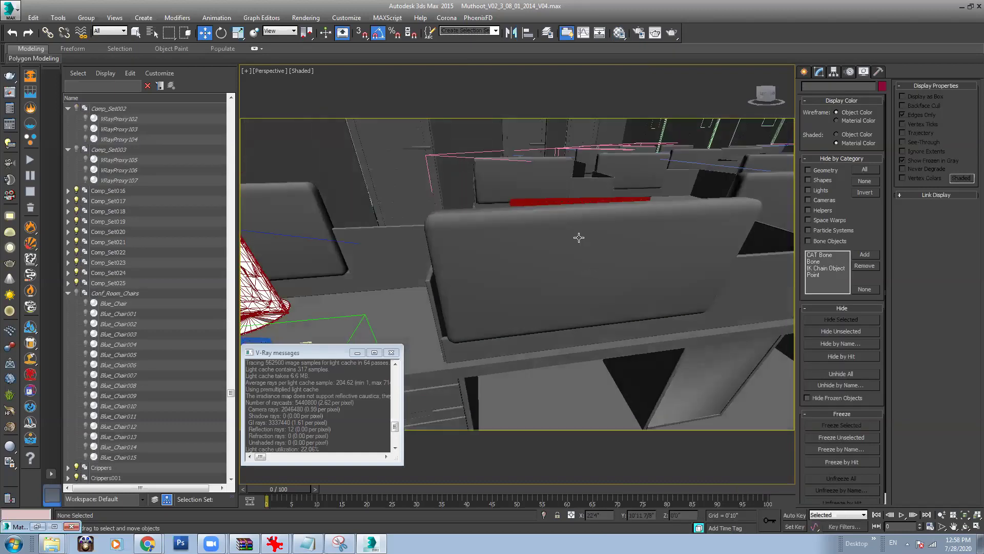
left_click(244, 288)
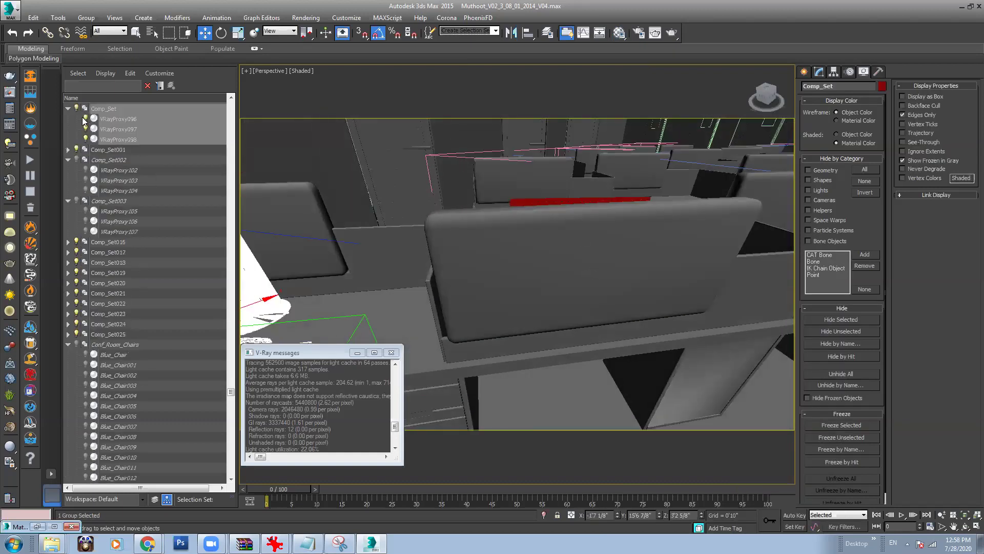
left_click(67, 108)
scroll(115, 150, "up", 2)
left_click(68, 190)
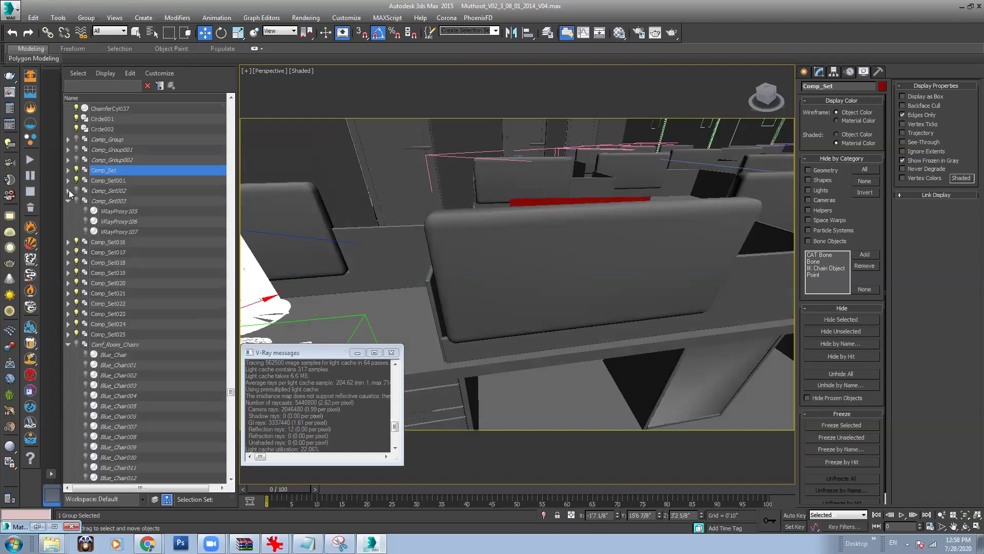
left_click(109, 180, "ctrl")
left_click(110, 190, "ctrl")
left_click(111, 159, "ctrl")
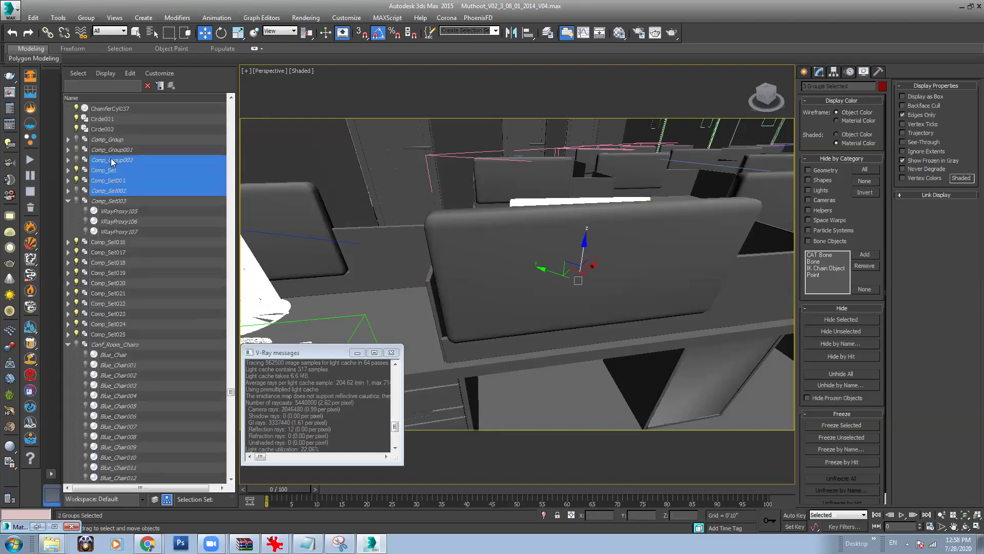
left_click(113, 150, "ctrl")
left_click(113, 144, "ctrl")
right_click(120, 155)
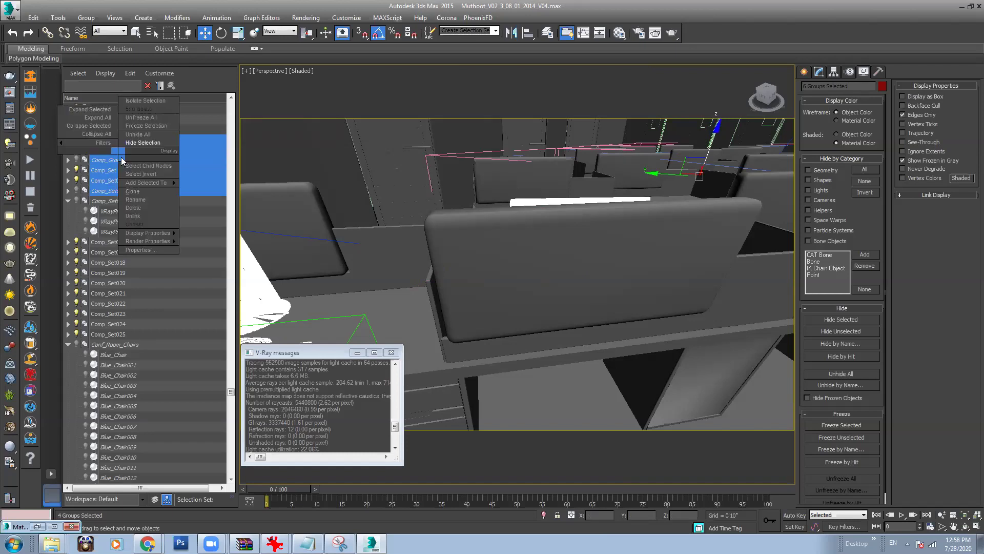
left_click(146, 142)
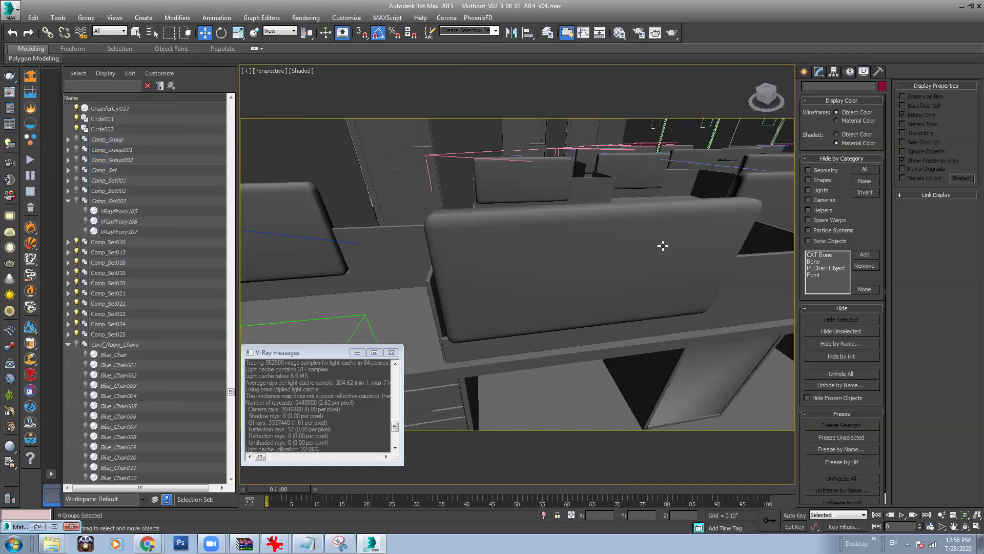
Step: Look through Camera001 and switch the viewport to Camera005
left_click(270, 72)
mouse_move(305, 82)
left_click(464, 81)
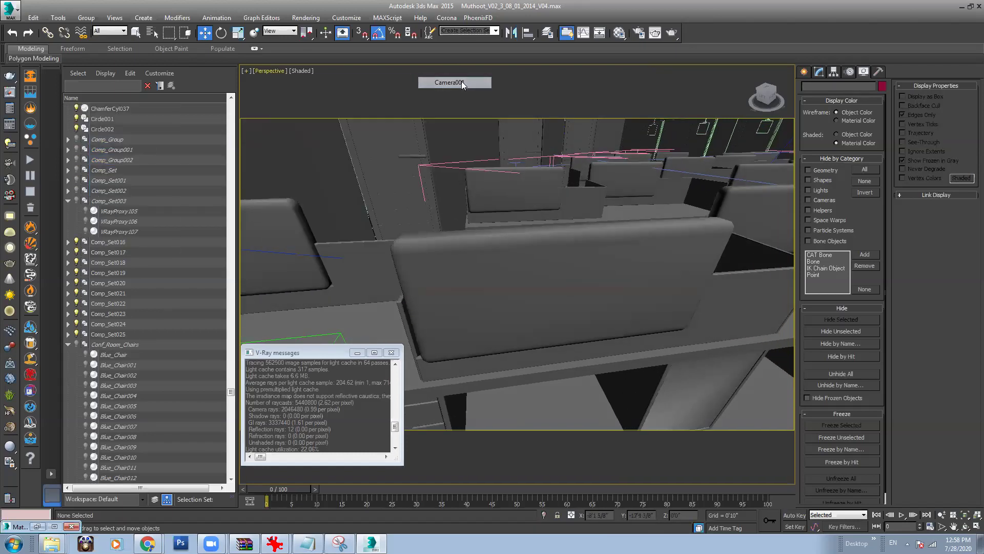
left_click(273, 70)
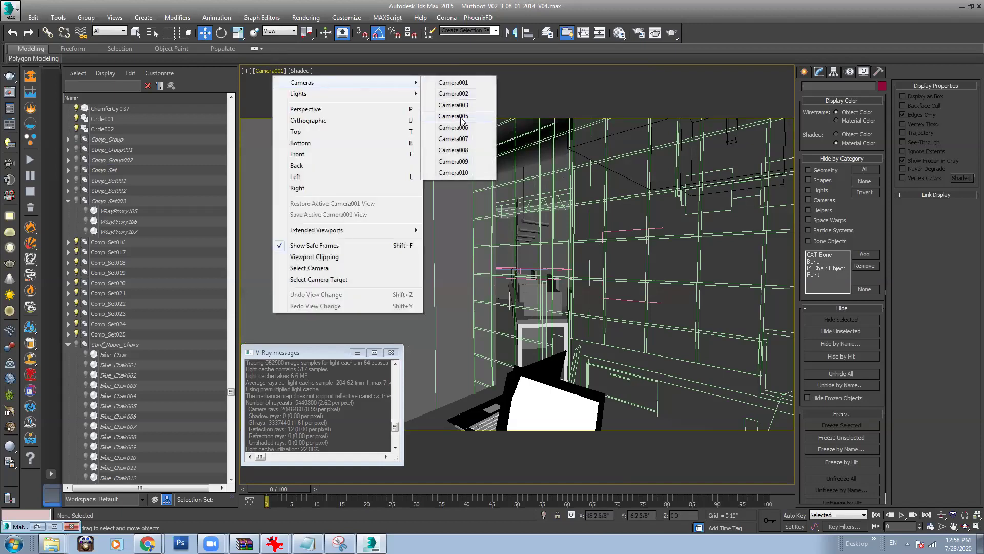
left_click(464, 124)
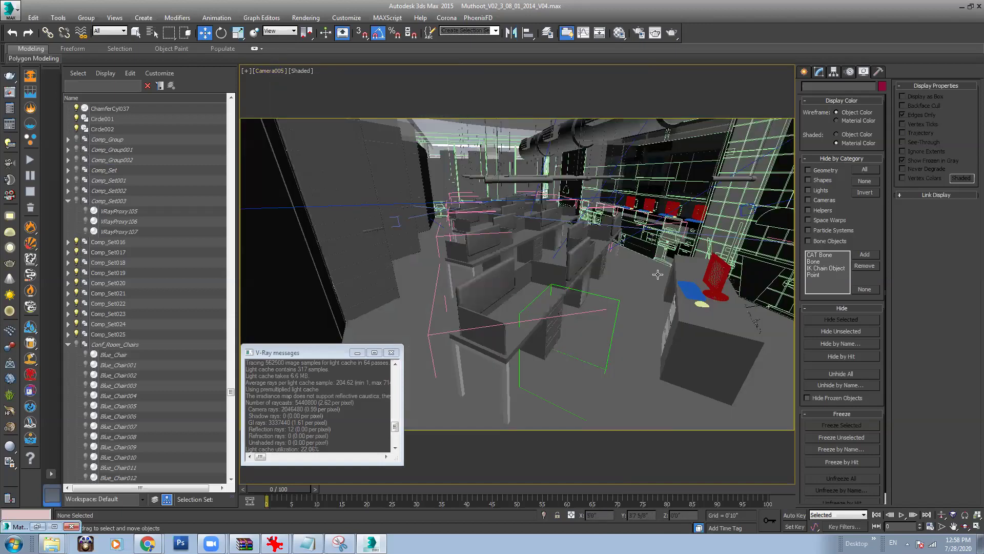
Step: Hide the remaining computer groups, Comp_Set016 through Comp_Set025
left_click(709, 278)
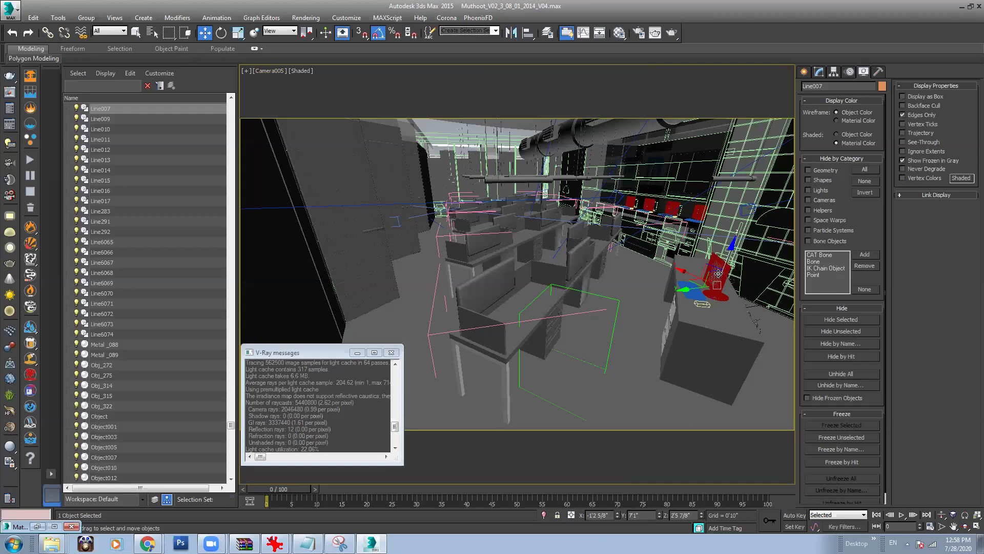
left_click(86, 17)
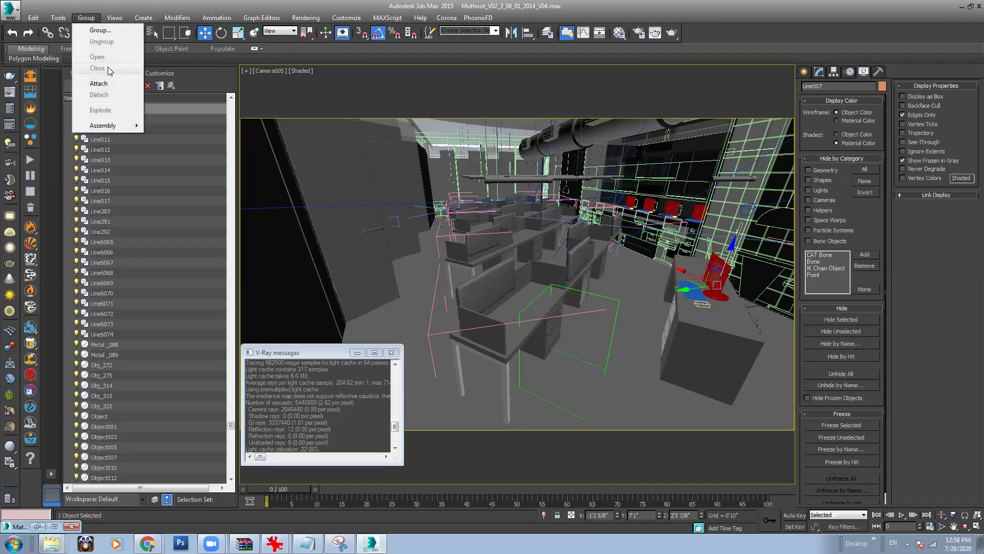
left_click(710, 264)
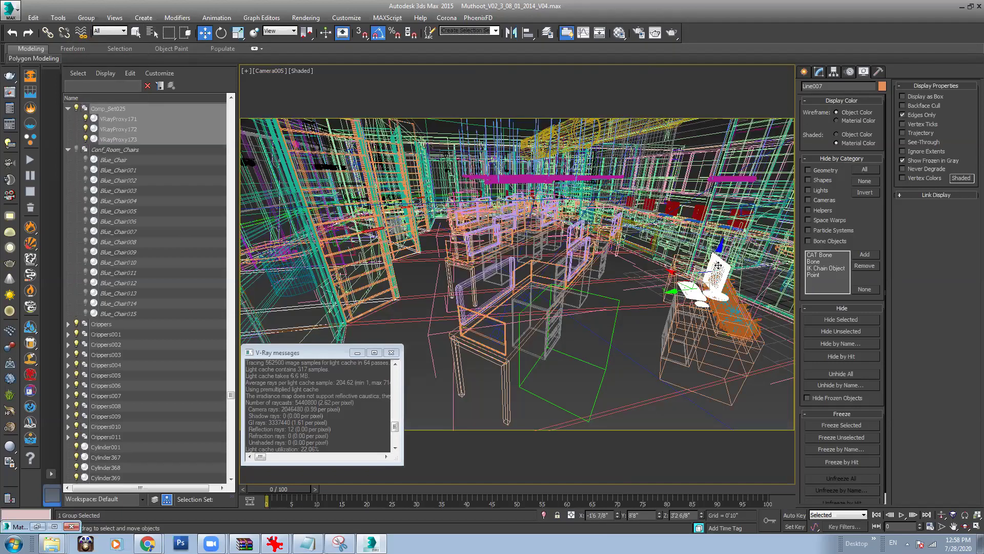
left_click(68, 108)
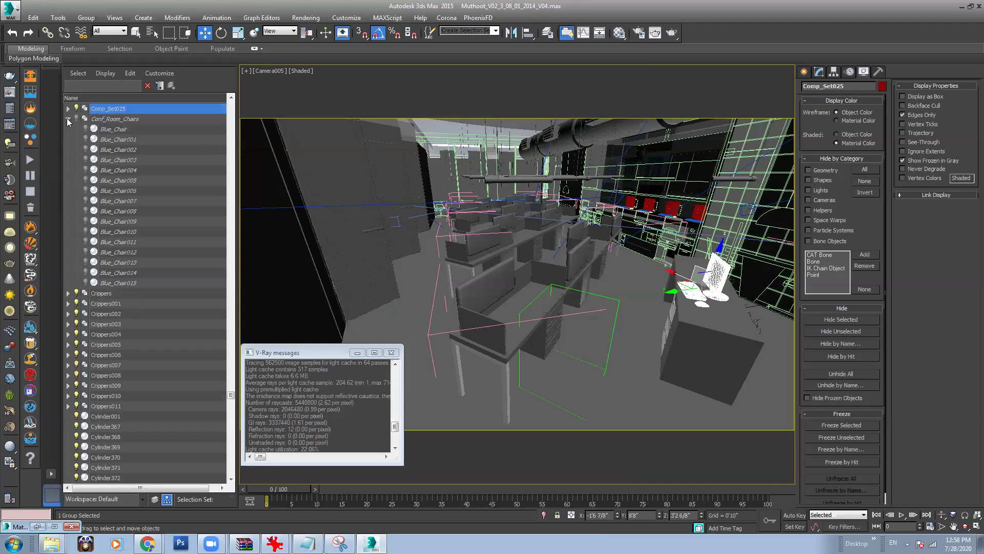
left_click(67, 119)
scroll(128, 134, "up", 6)
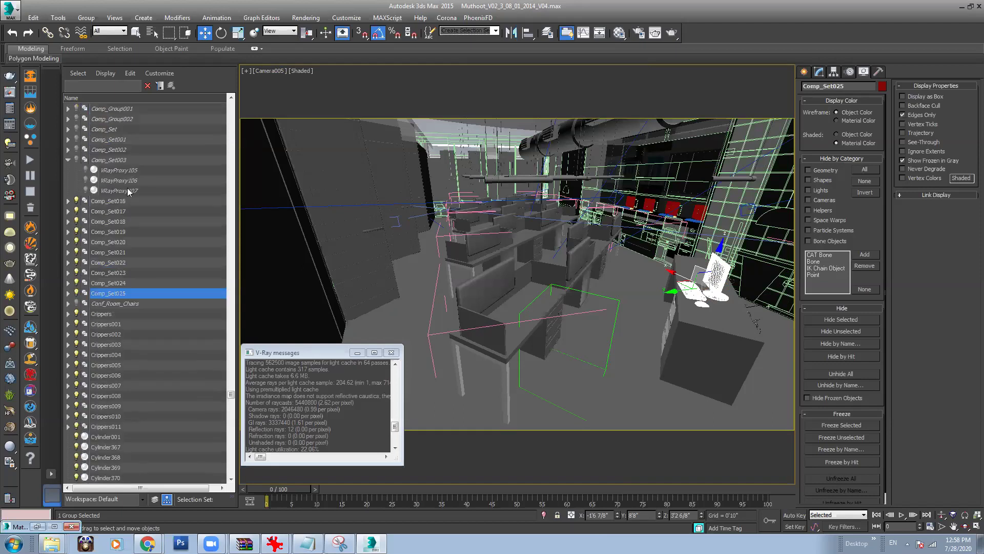
left_click(120, 205, "shift")
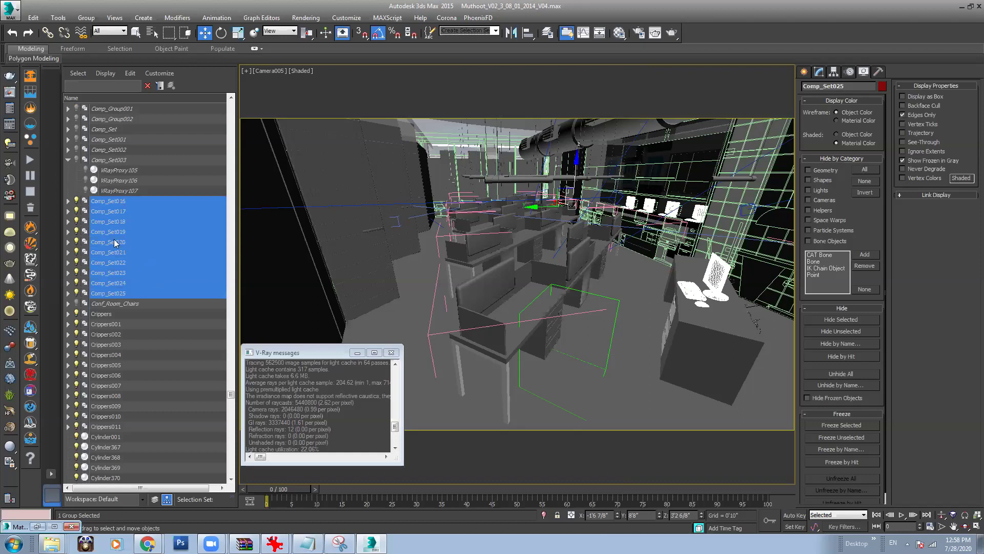
right_click(138, 239)
left_click(153, 220)
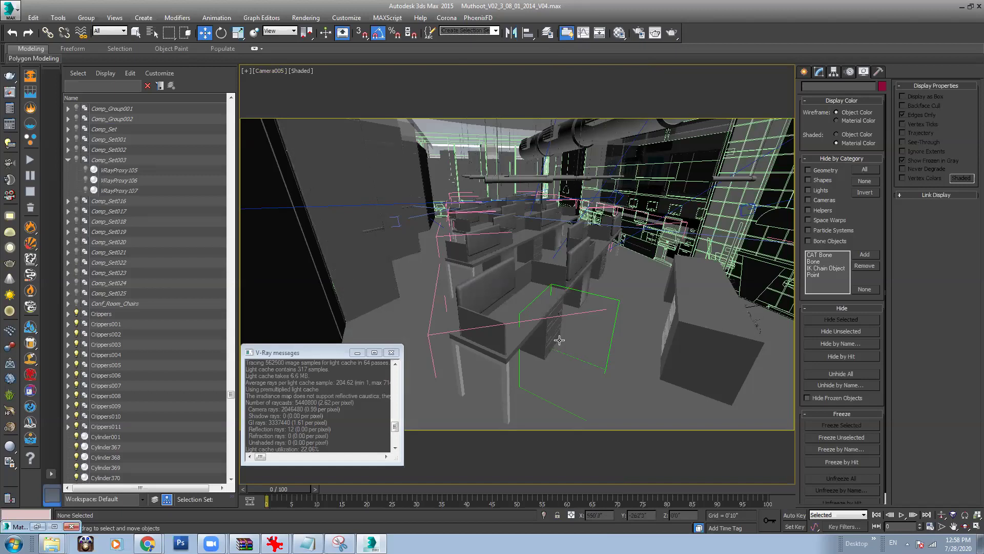
Step: Set the render output width to 960 pixels in the render settings
left_click(641, 36)
left_click(368, 69)
left_click(339, 69)
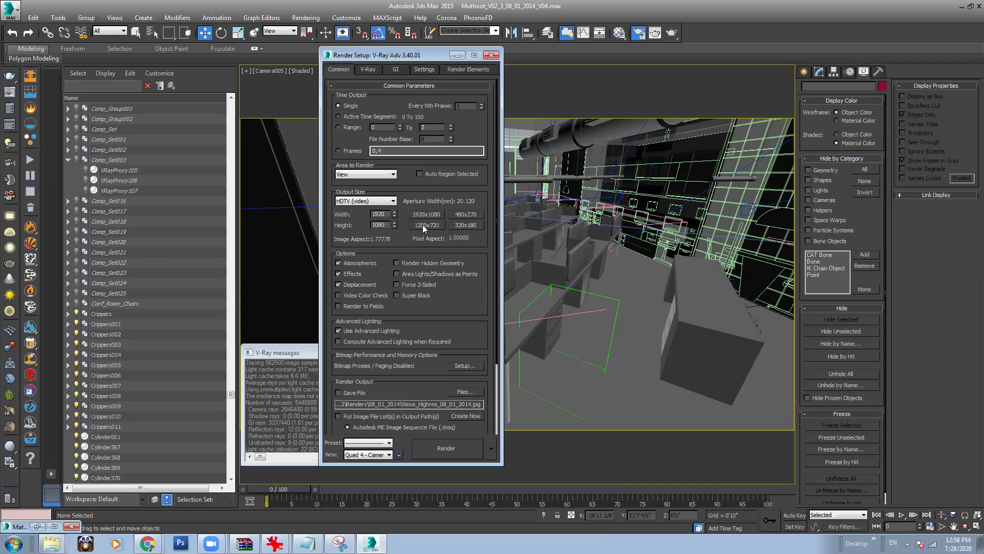
left_click_drag(387, 214, 339, 212)
type("960")
key("Return")
Step: Disable global illumination, review the V-Ray image sampler and output size settings, and minimise Render Setup
left_click(395, 69)
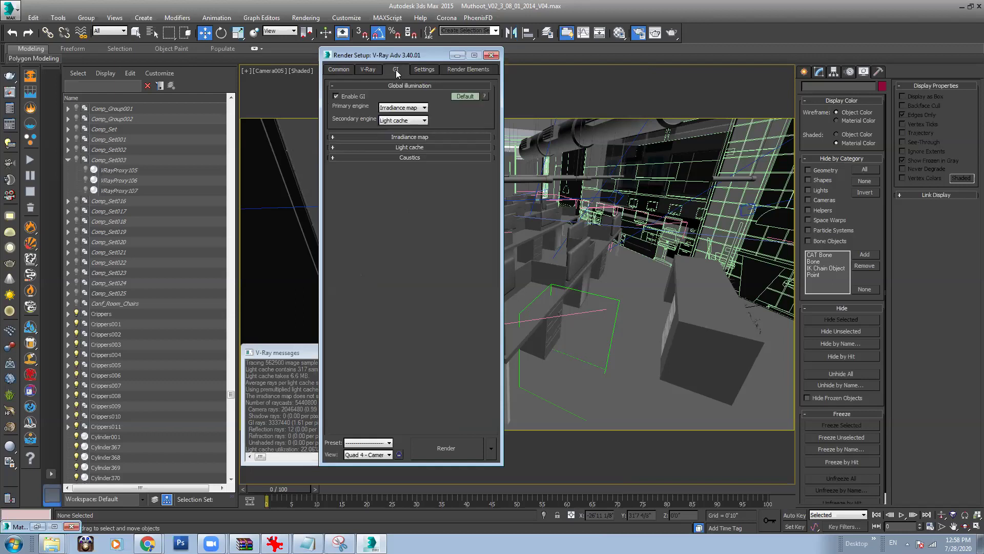
left_click(362, 96)
left_click(368, 69)
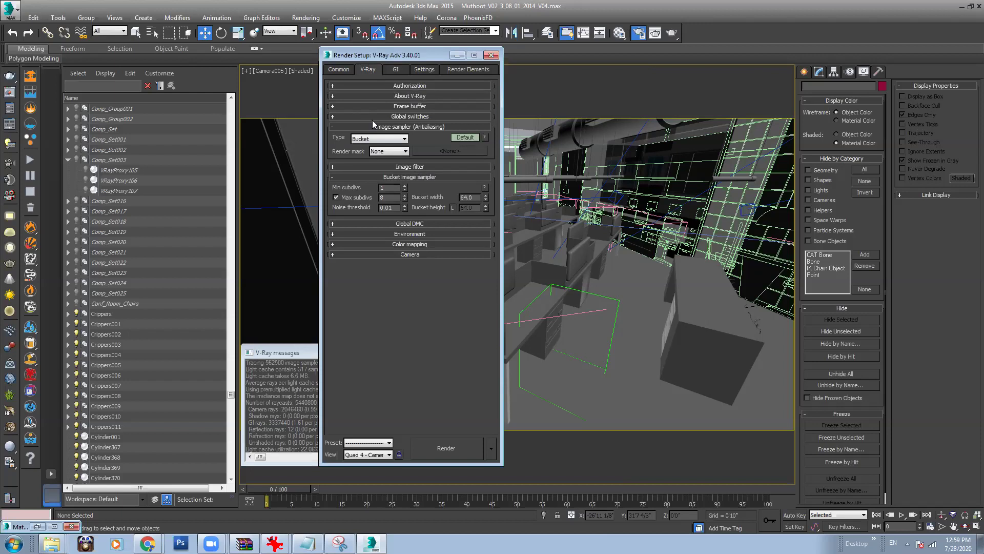
left_click(340, 71)
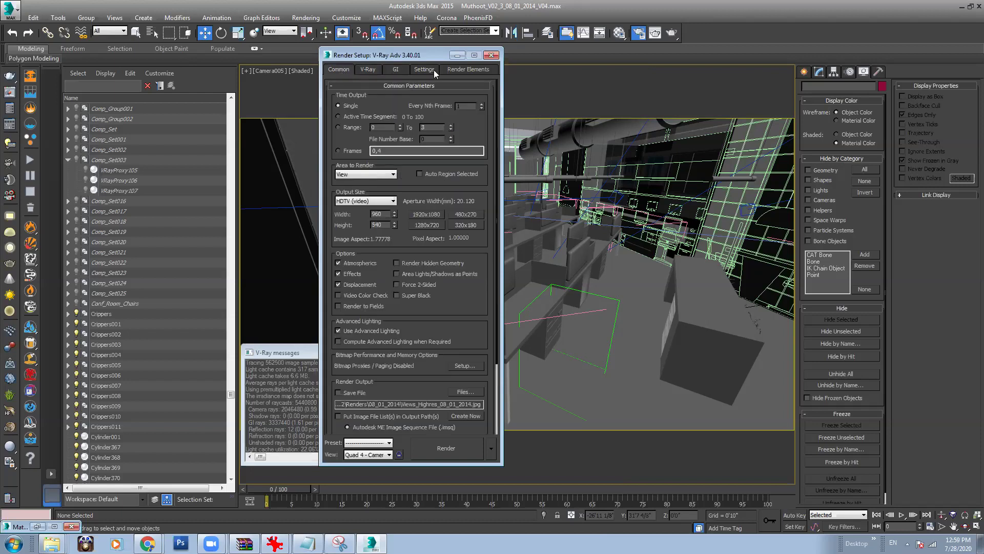
left_click(458, 55)
Step: Save the scene under the new file name Grey_Office.max
left_click(10, 9)
left_click(23, 123)
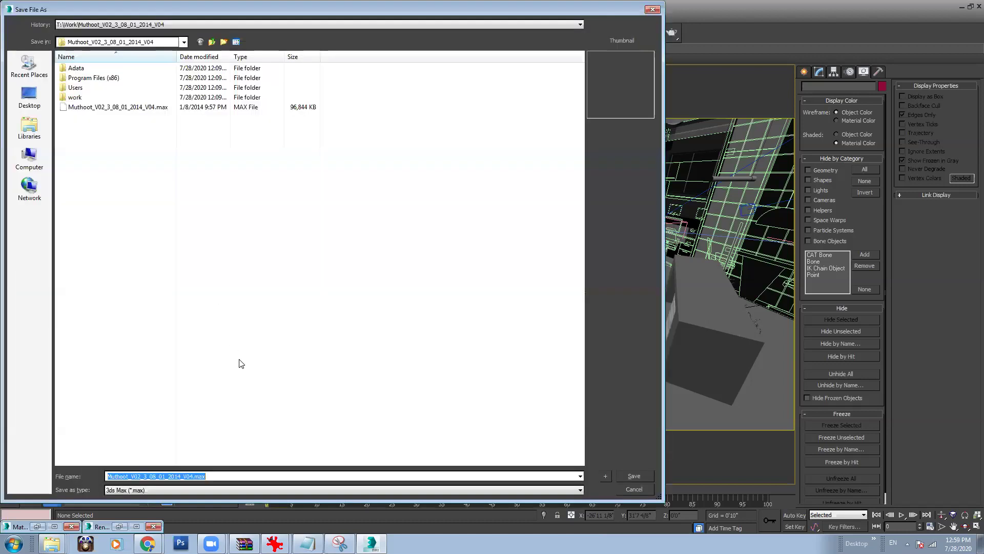
left_click_drag(193, 476, 75, 473)
type("Grey_O")
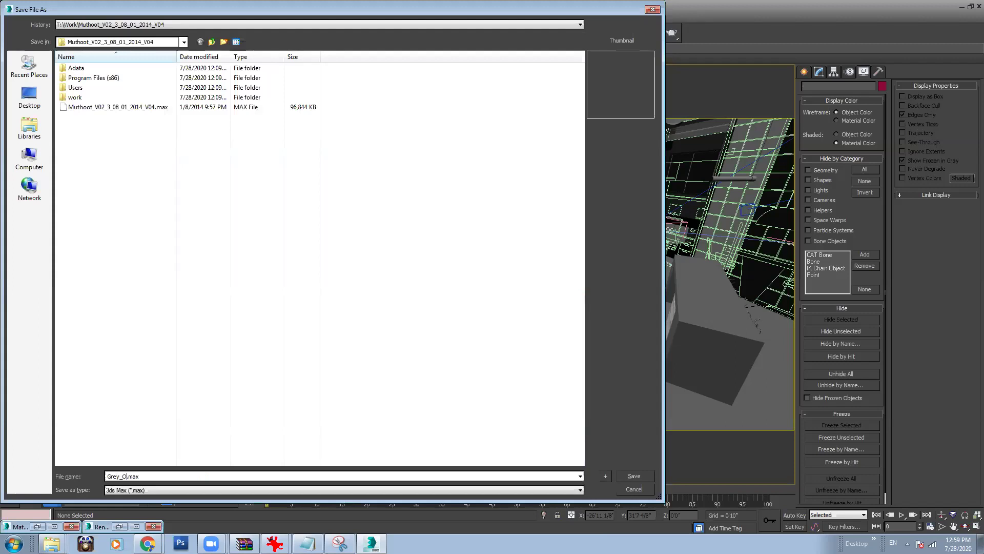
key("Return")
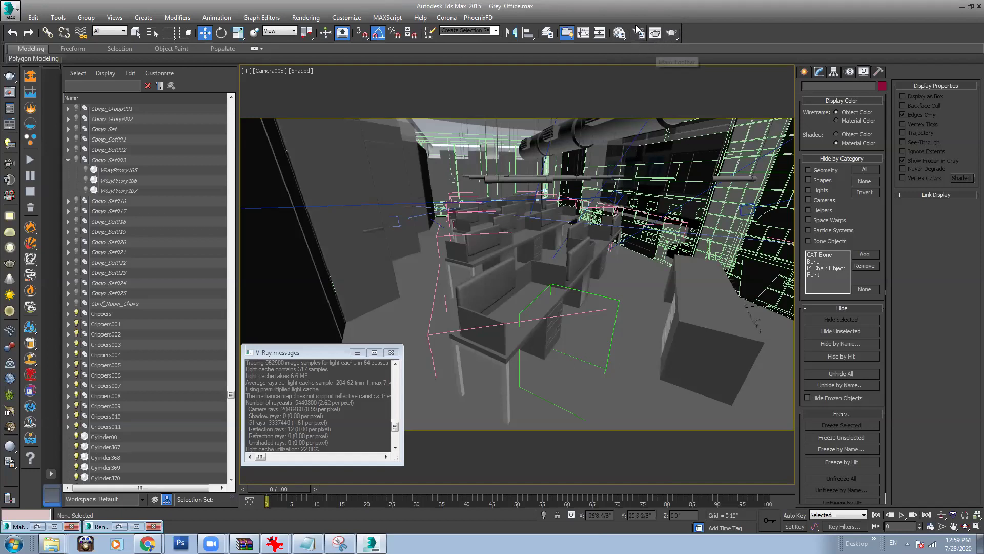
Step: Render the Camera005 view and move the rendered frame window fully into sight
left_click(675, 34)
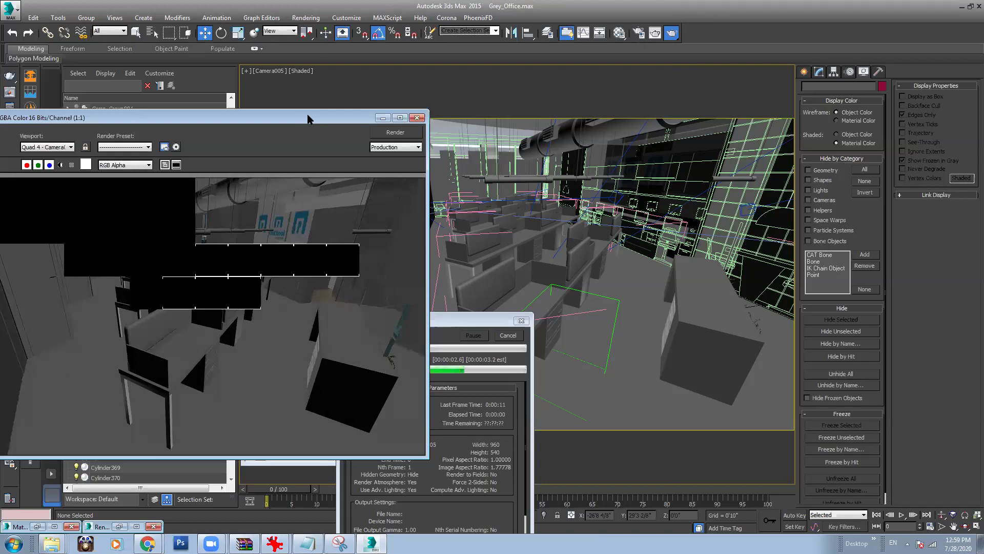
left_click_drag(309, 119, 535, 97)
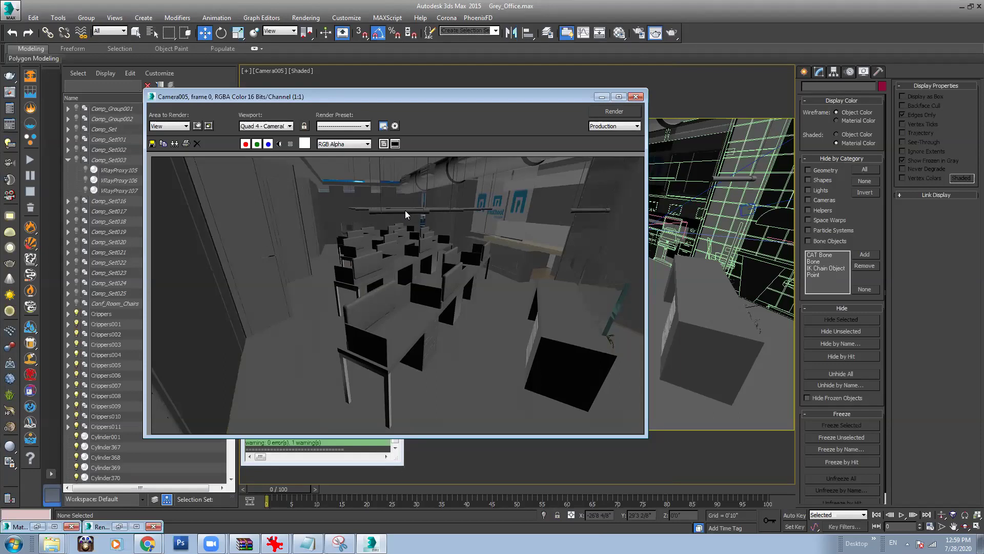
Step: Assign the Glass_Partitions material to the partition panel on the right-hand desk in the camera view
left_click(601, 97)
left_click(757, 257)
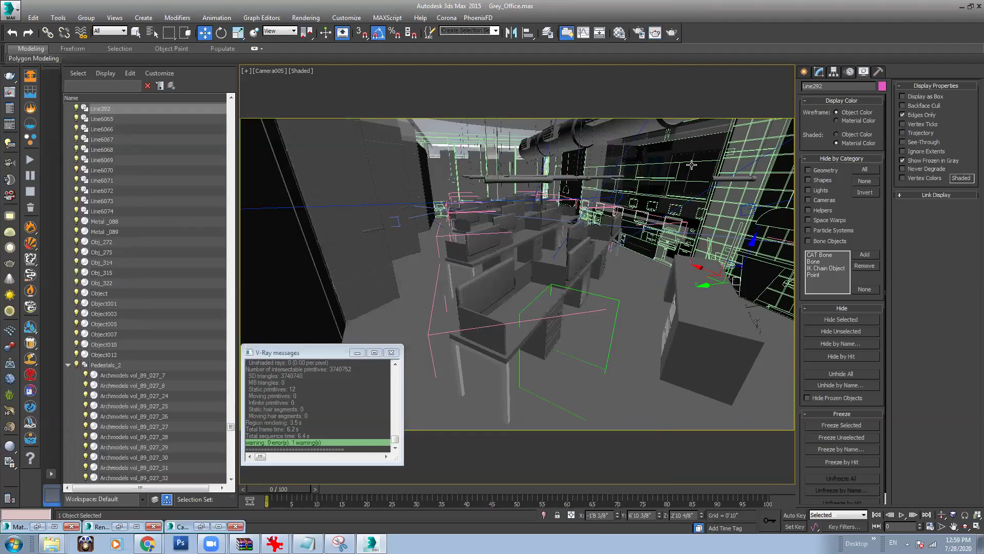
left_click(619, 33)
left_click(652, 127)
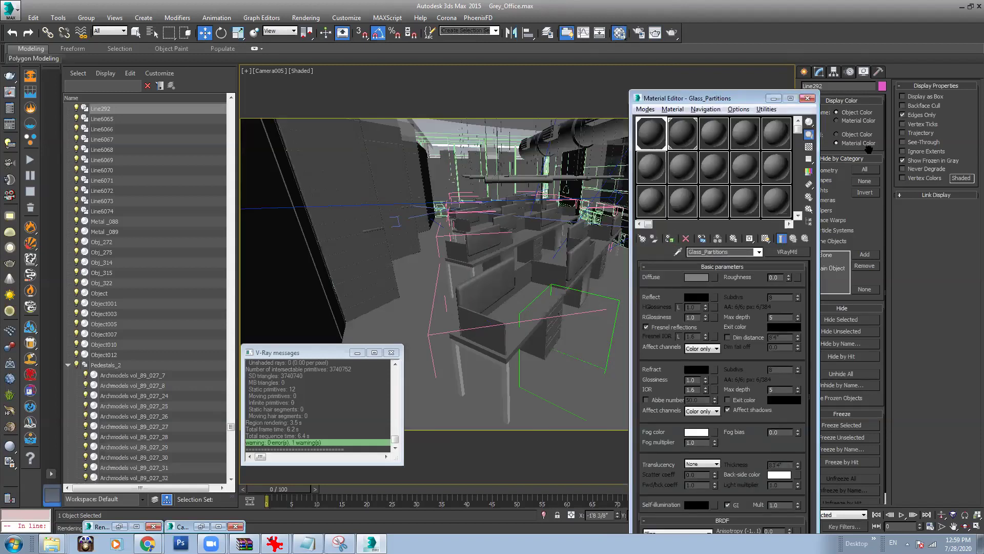
left_click(774, 97)
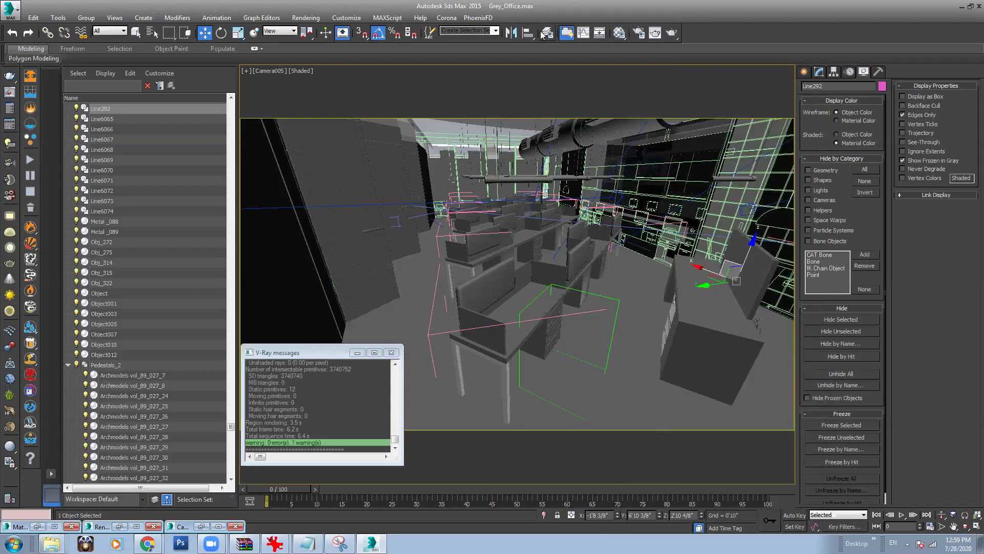
Step: Enable the V-Ray built-in frame buffer in the render settings and render the Camera005 view into it
left_click(542, 34)
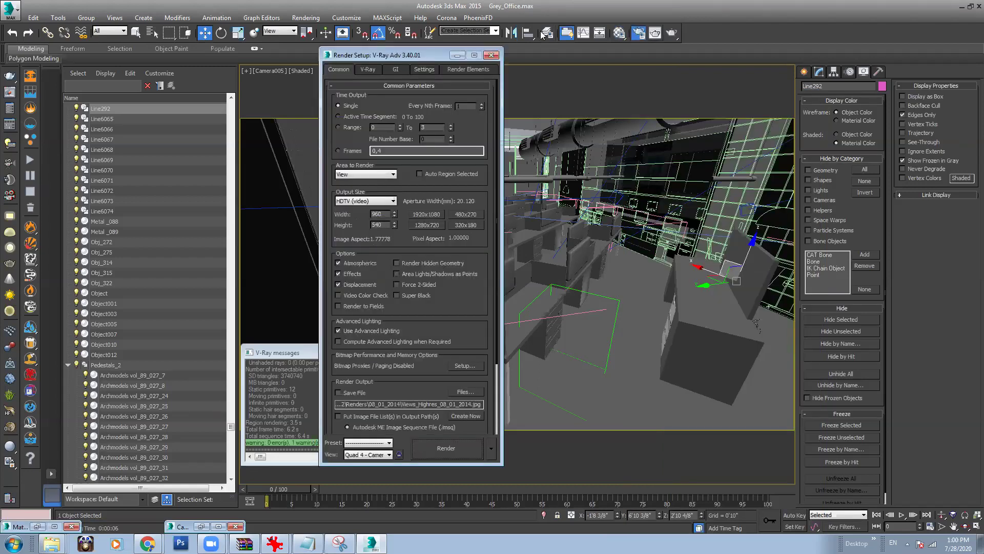
left_click(368, 69)
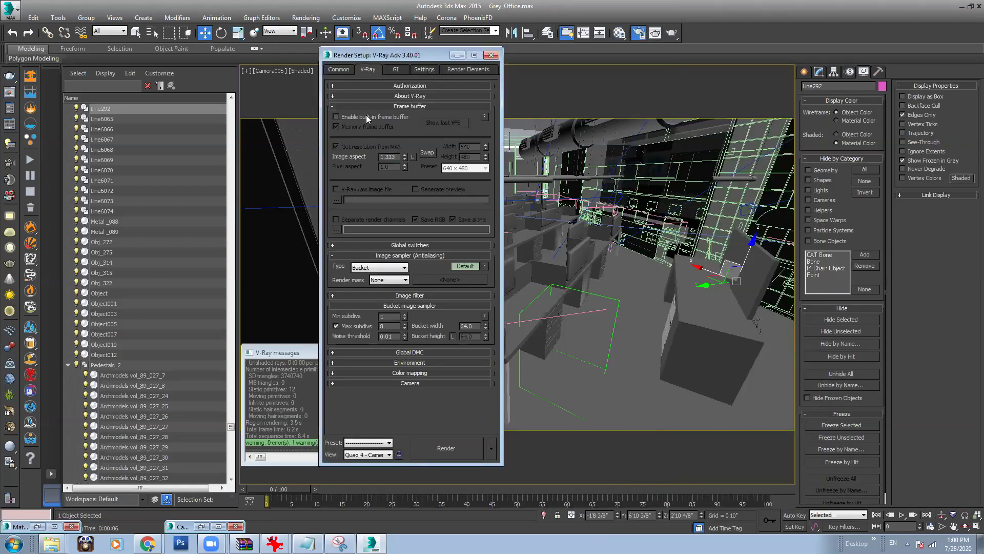
left_click(433, 122)
left_click(409, 111)
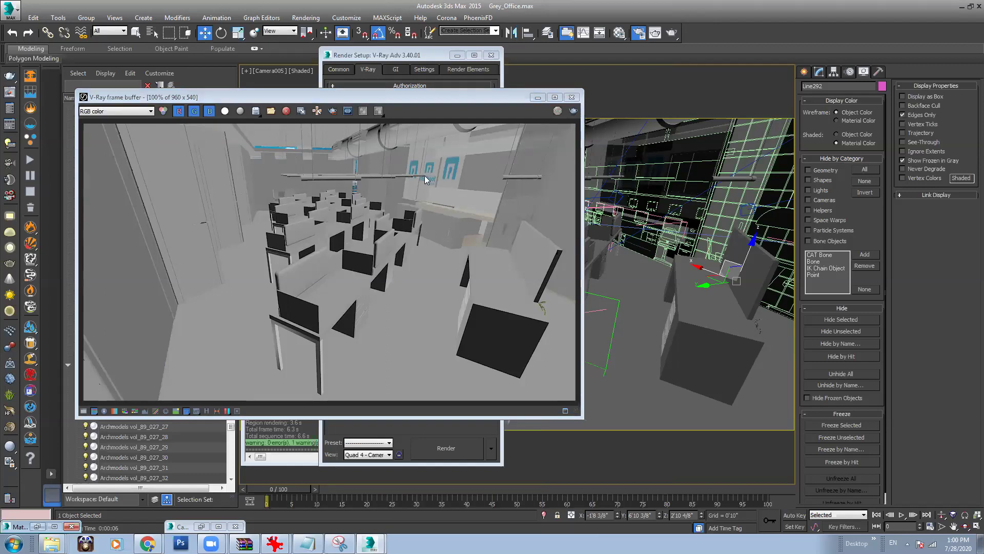
Step: Switch to the Google Meet call in Chrome to read the participants' chat replies, and return to 3ds Max
mouse_move(148, 543)
left_click(142, 522)
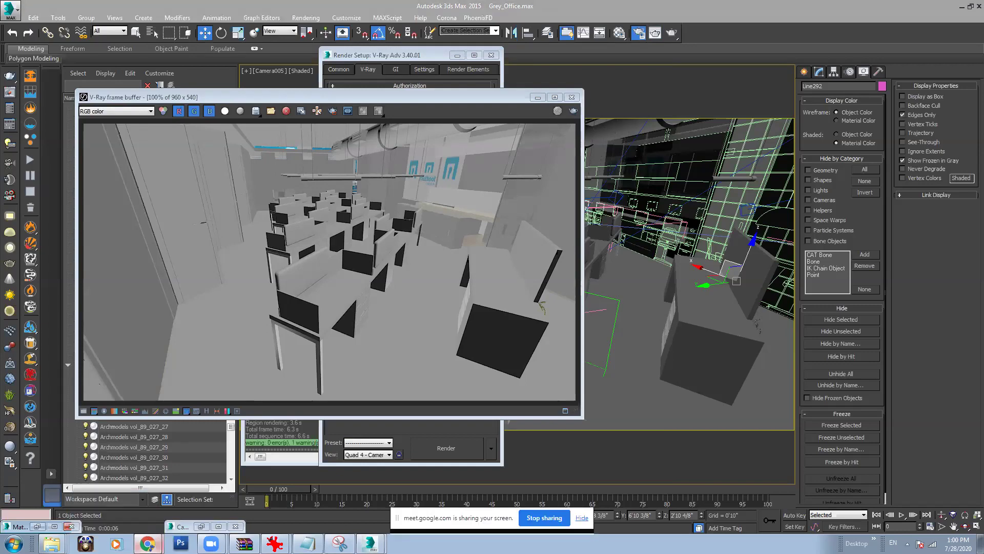
left_click(148, 501)
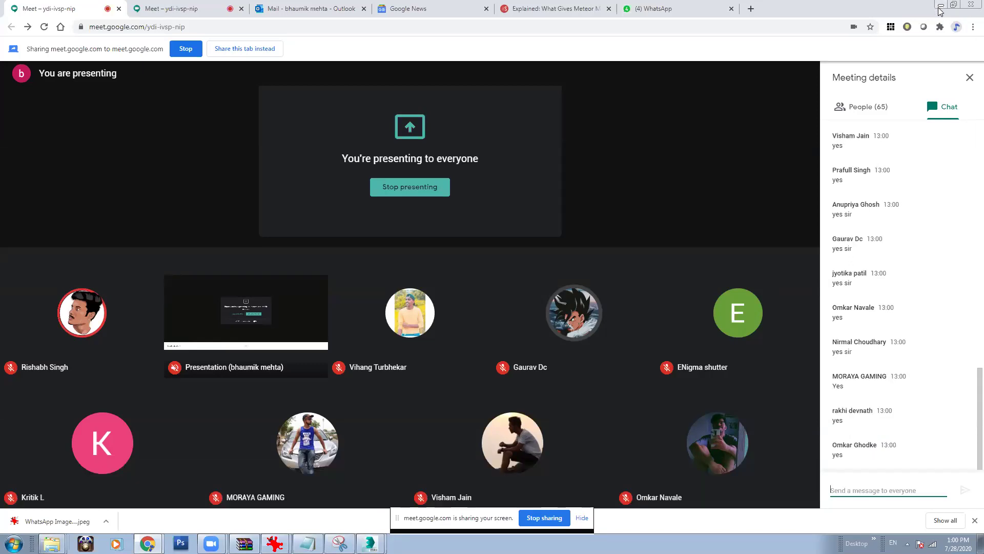
mouse_move(691, 220)
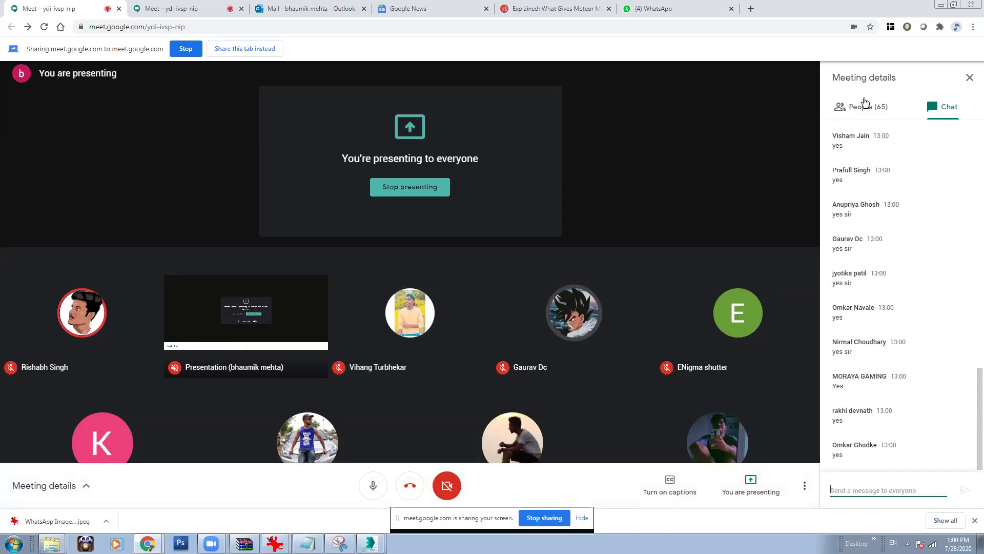
mouse_move(370, 542)
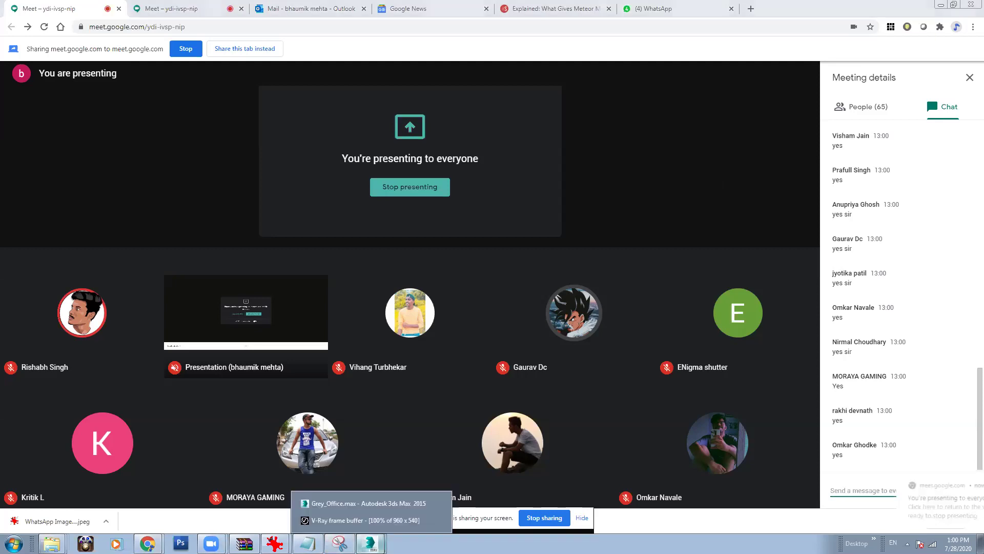
left_click(387, 506)
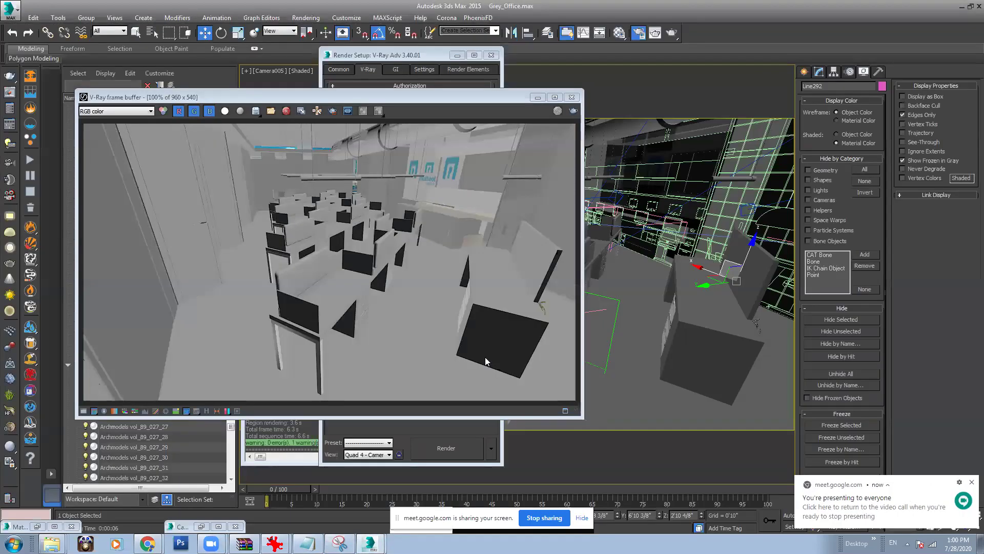
Step: Minimise the V-Ray frame buffer and collapse the expanded Pedestals groups in the scene object list
left_click(537, 96)
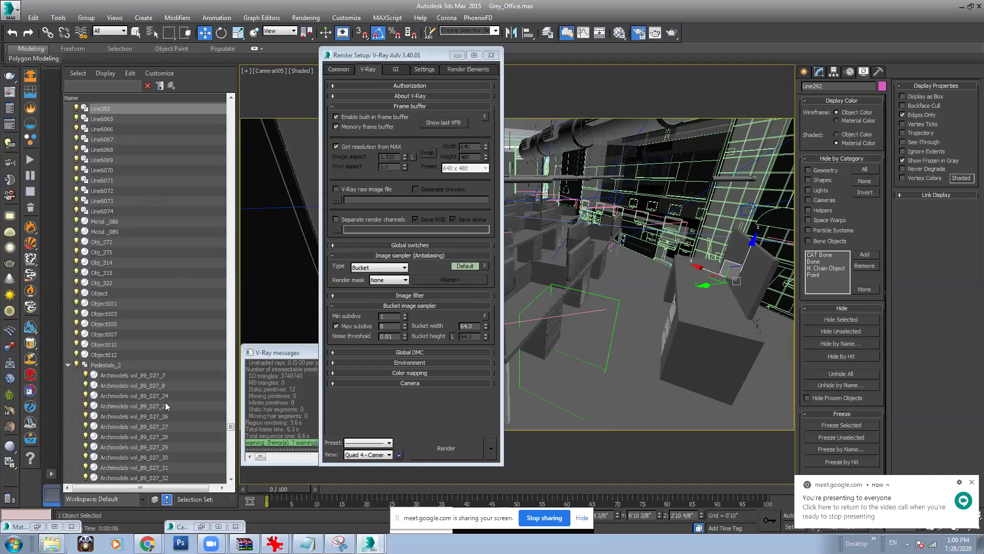
left_click(68, 365)
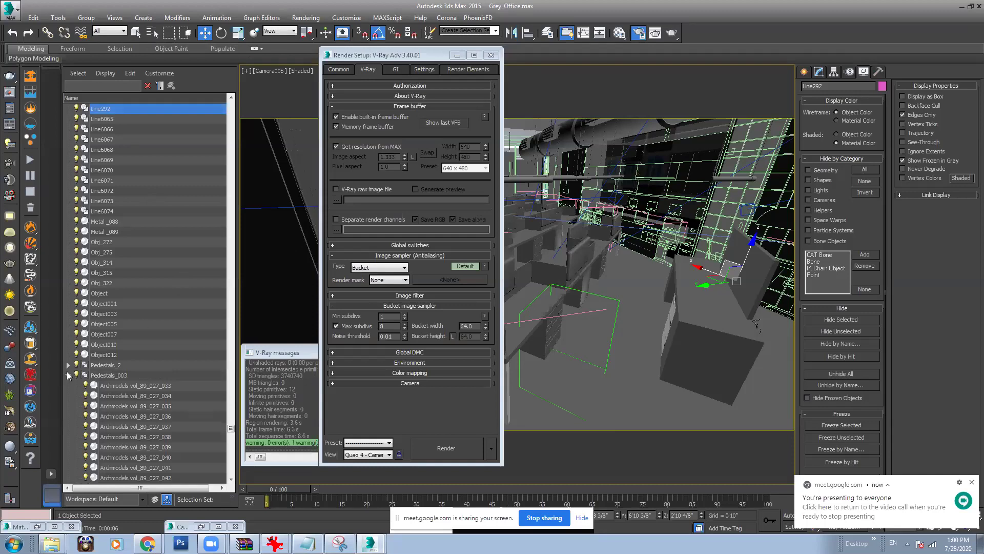
left_click(68, 375)
left_click(68, 386)
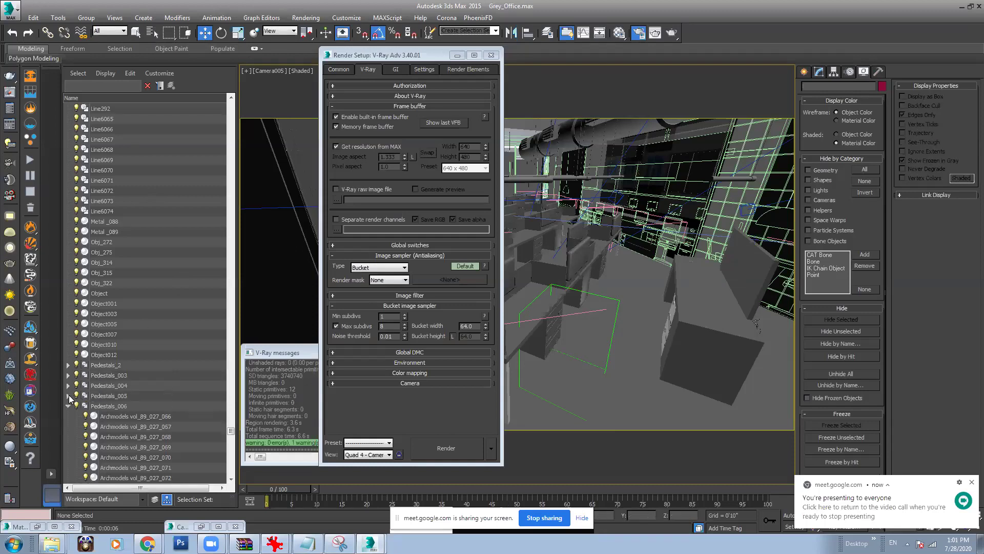
Step: Search the scene object list for "comp", then clear the search and return to the start of the list
scroll(103, 408, "up", 5)
scroll(103, 409, "up", 15)
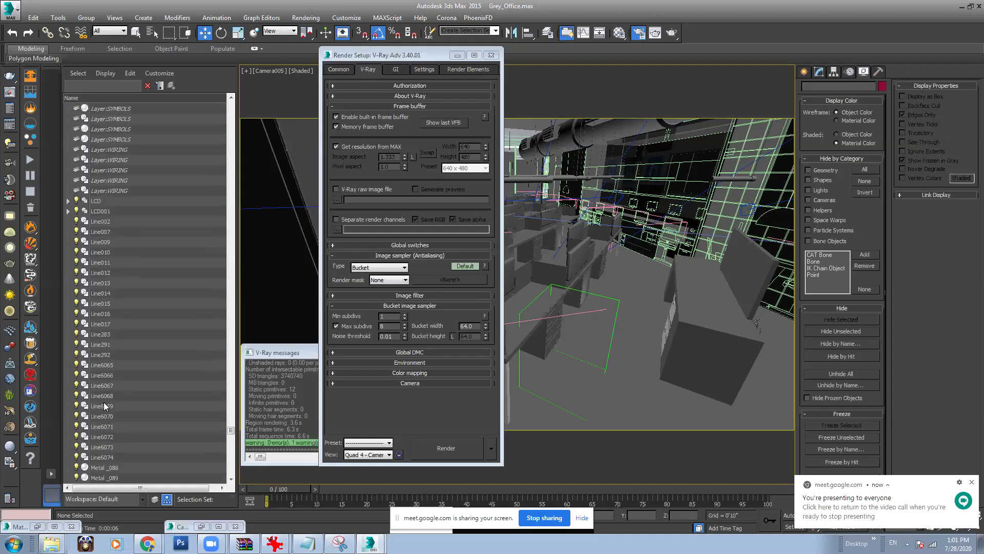
left_click_drag(231, 422, 231, 112)
left_click(120, 84)
type("comp")
left_click(102, 108)
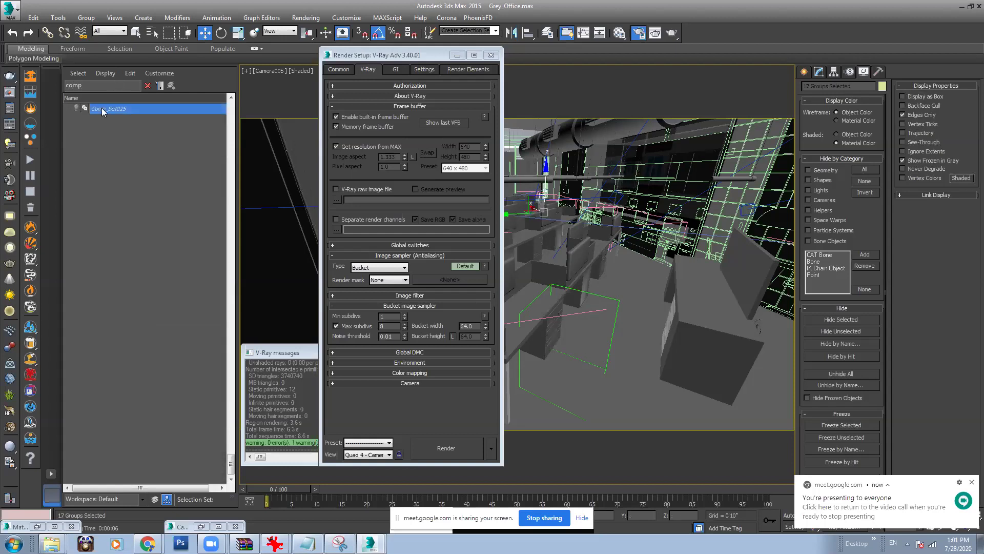
left_click(136, 188)
key("BackSpace")
key("BackSpace")
key("BackSpace")
key("BackSpace")
left_click_drag(231, 265, 231, 106)
Step: Filter the Select From Scene list to show only groups, and select every listed group
left_click(152, 32)
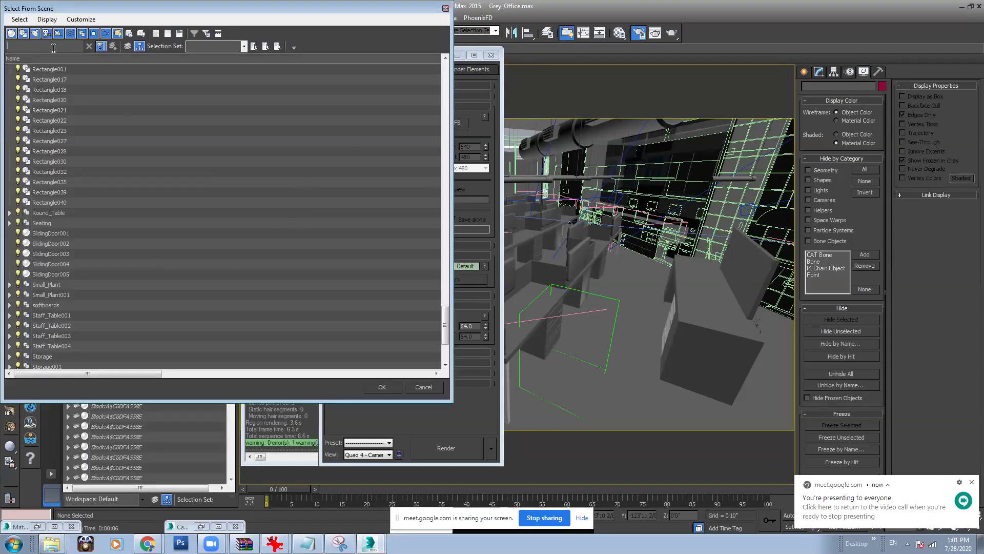
left_click(179, 33)
left_click(93, 33)
left_click(82, 33)
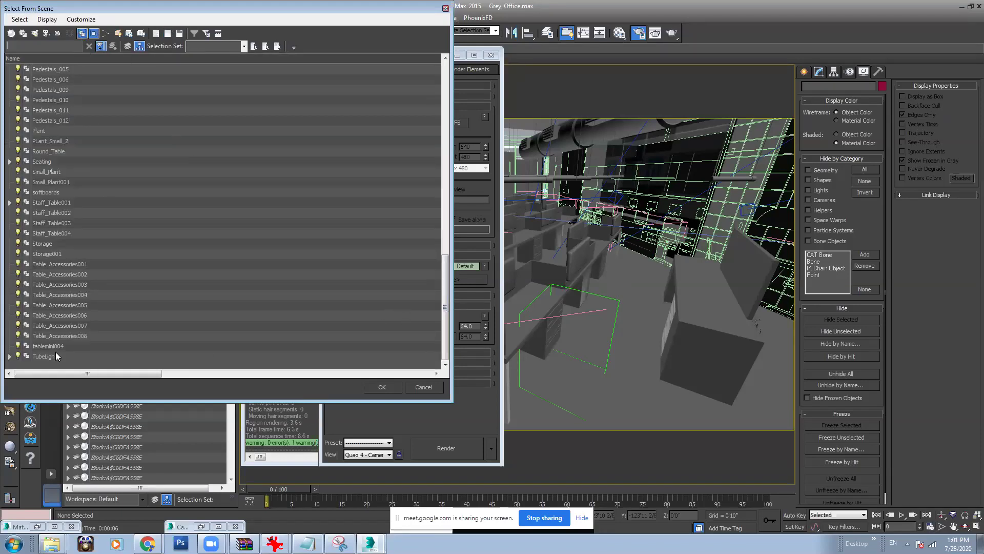
scroll(73, 263, "up", 18)
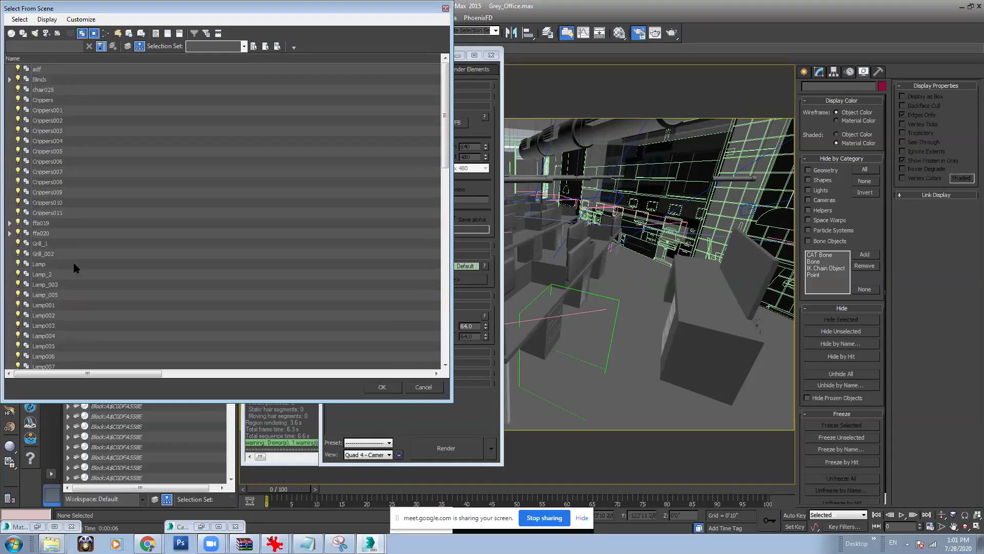
key("ctrl+a")
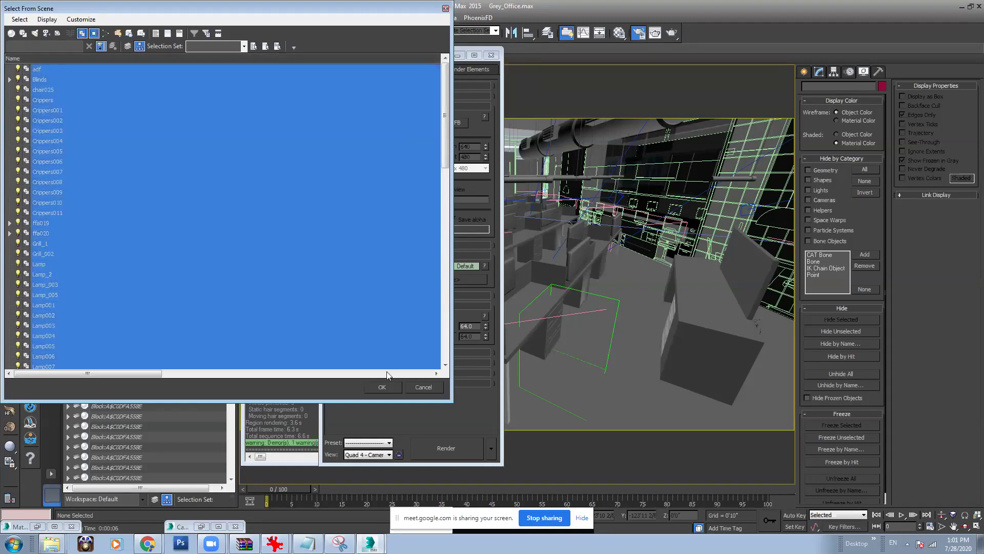
left_click(389, 386)
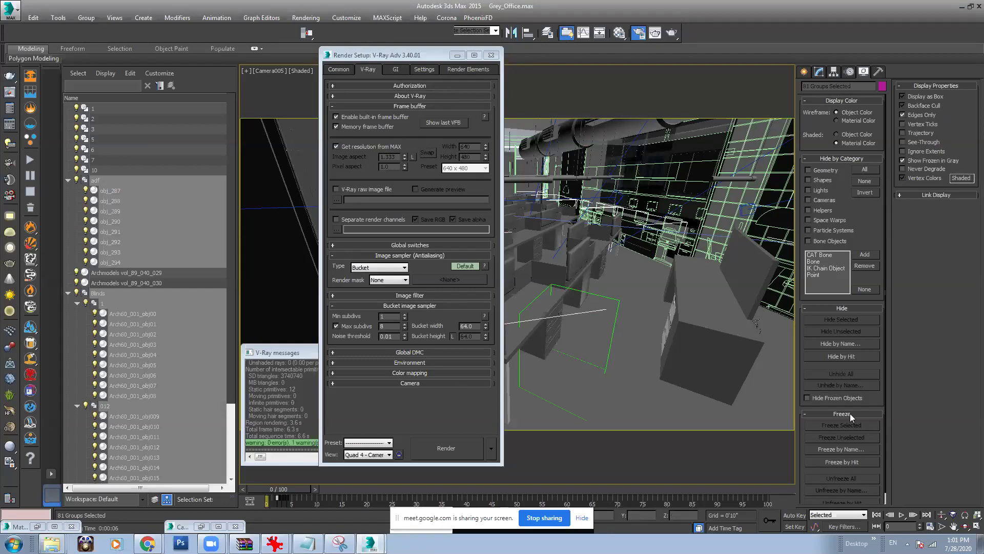
Step: Unhide by name all hidden computer and chair groups, from Comp_Group through Employees_Chairs
left_click(659, 207)
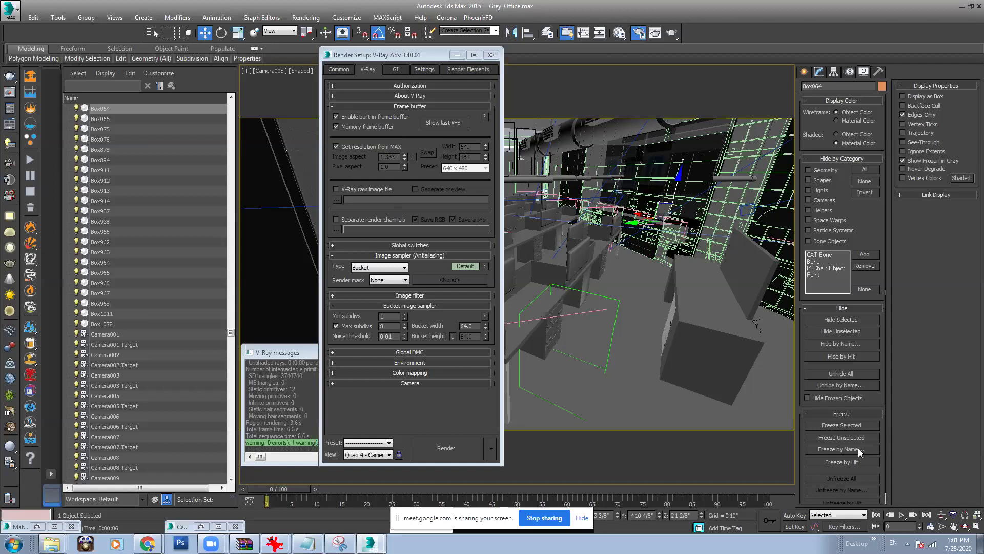
left_click(854, 384)
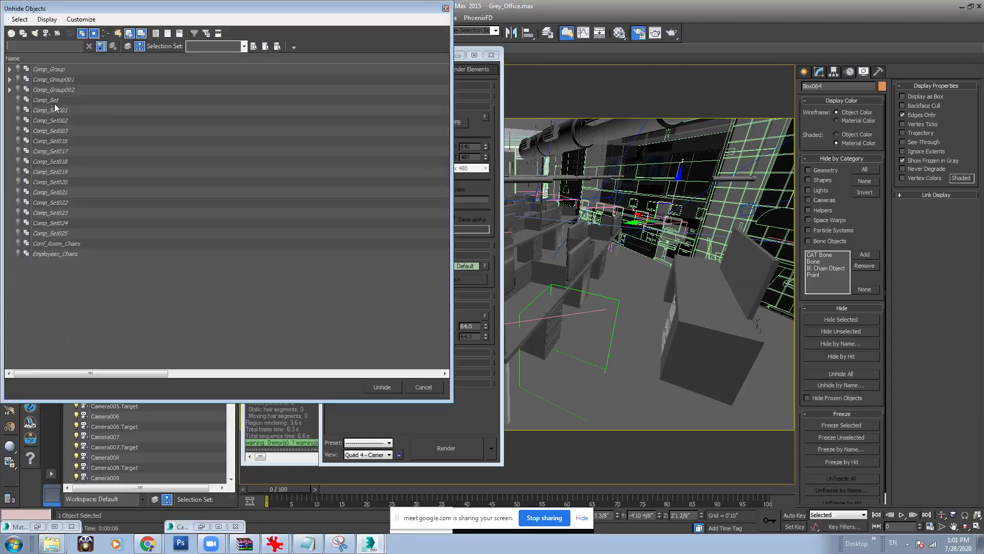
left_click(53, 70)
left_click(56, 251, "shift")
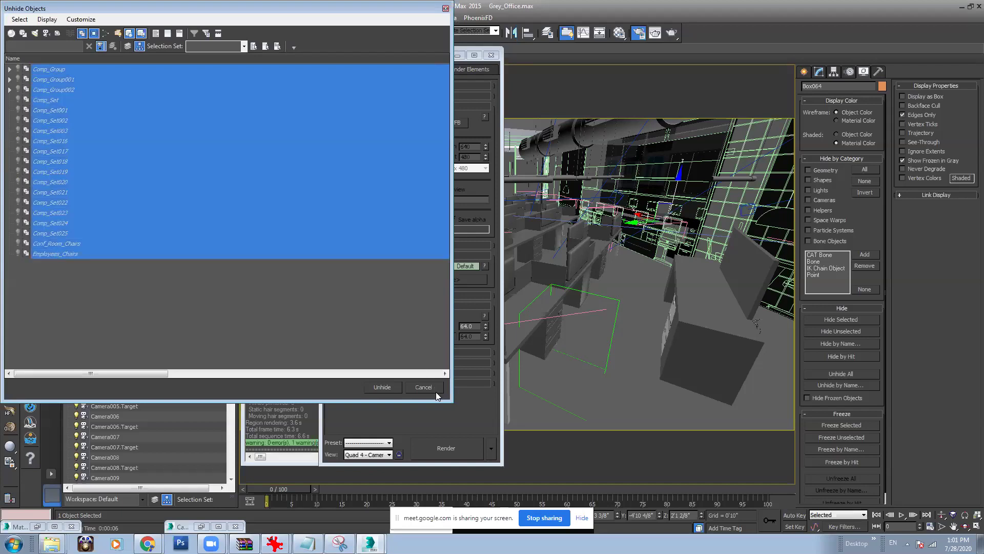
left_click(392, 386)
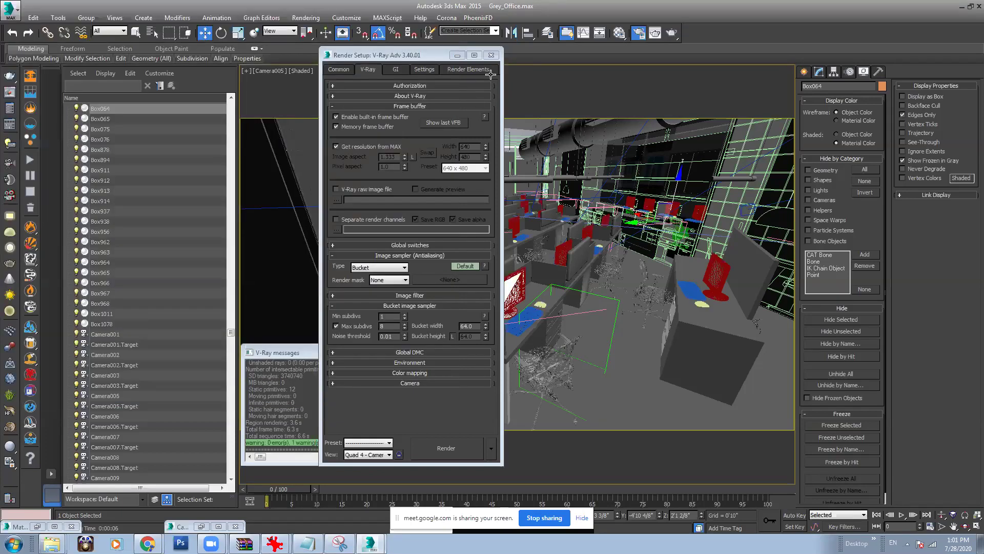
Step: Put Render Setup away, render the Camera005 view, and check the image in the V-Ray frame buffer
left_click(491, 55)
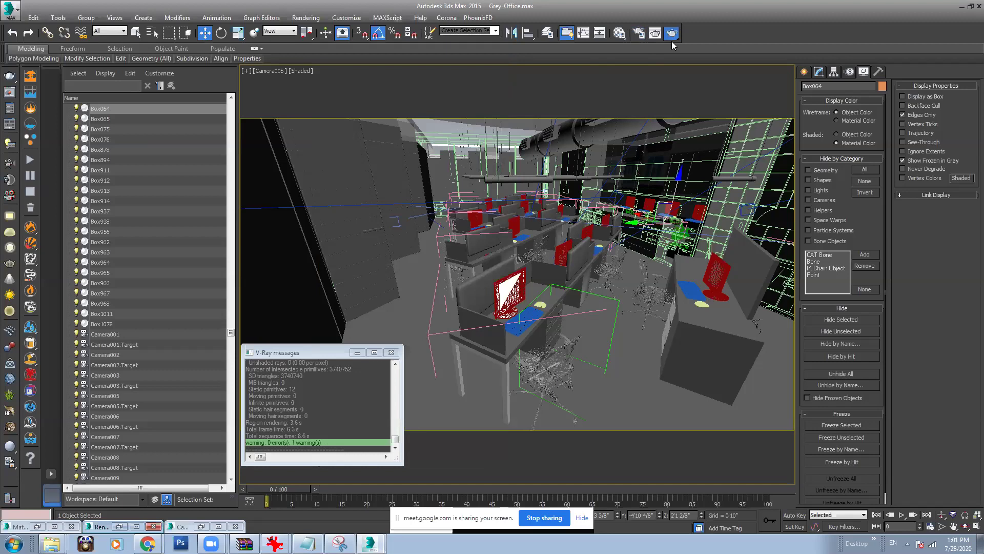
left_click(671, 33)
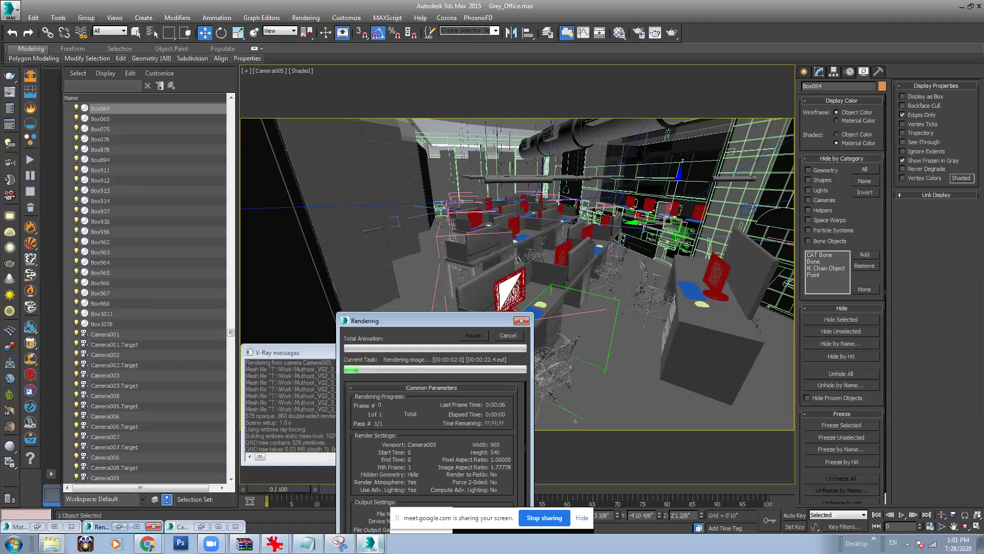
mouse_move(370, 542)
left_click(396, 519)
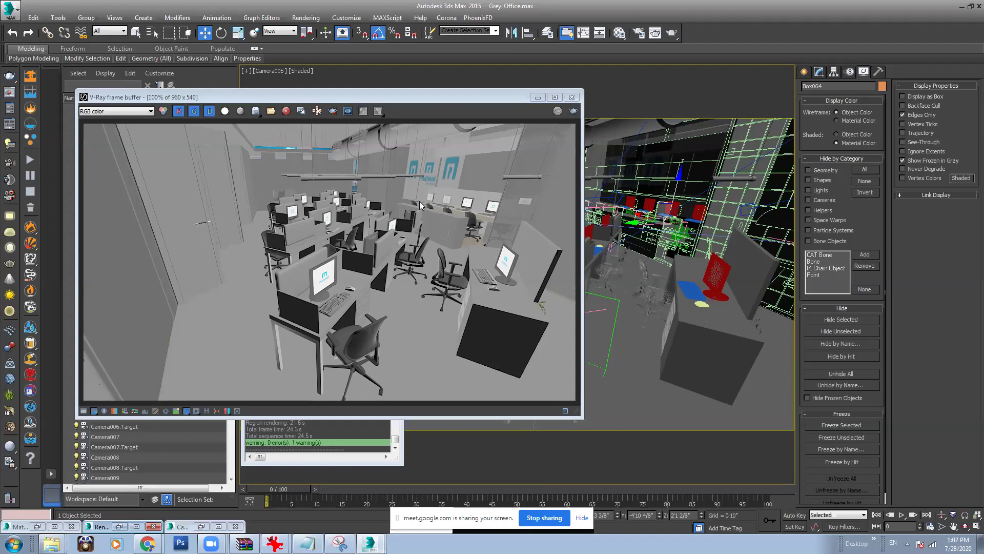
left_click(537, 97)
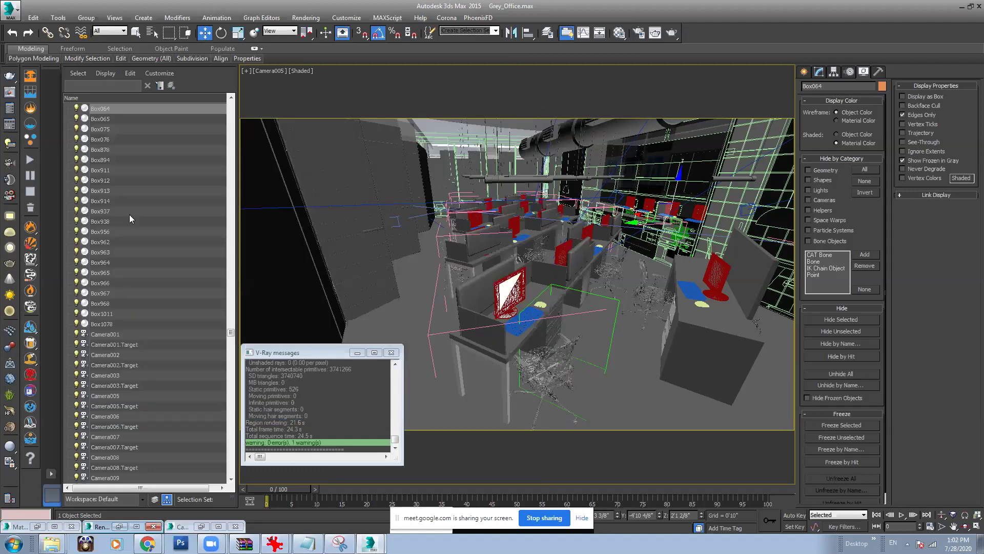
Step: Select by name the whole range of groups from Comp_Group through Employees_Chairs
left_click(554, 354)
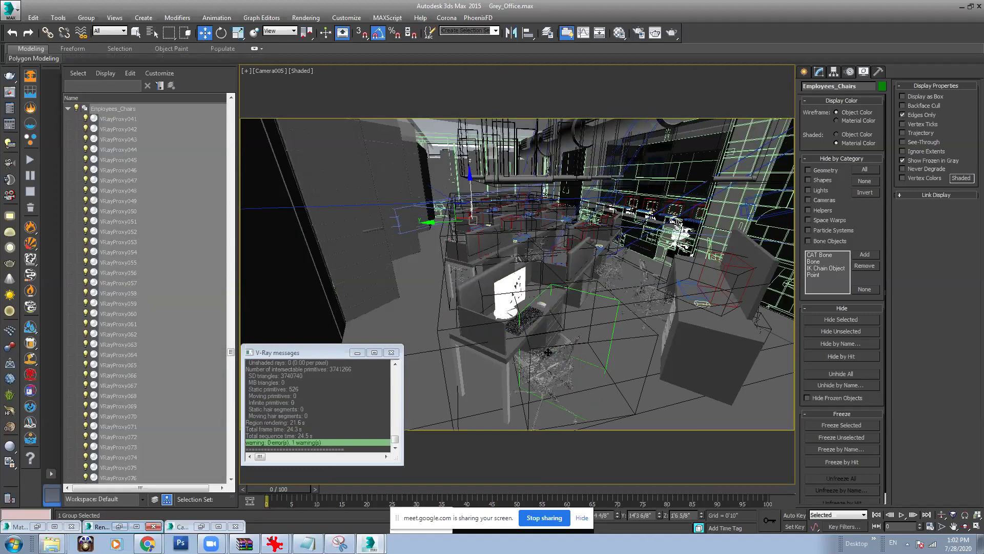
left_click(153, 33)
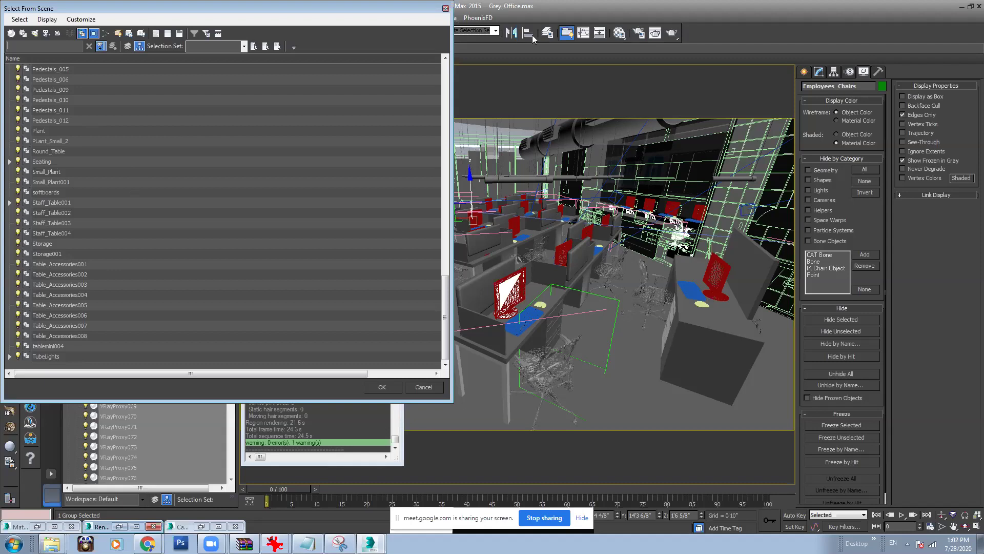
left_click(45, 356)
scroll(154, 159, "up", 10)
scroll(53, 100, "up", 7)
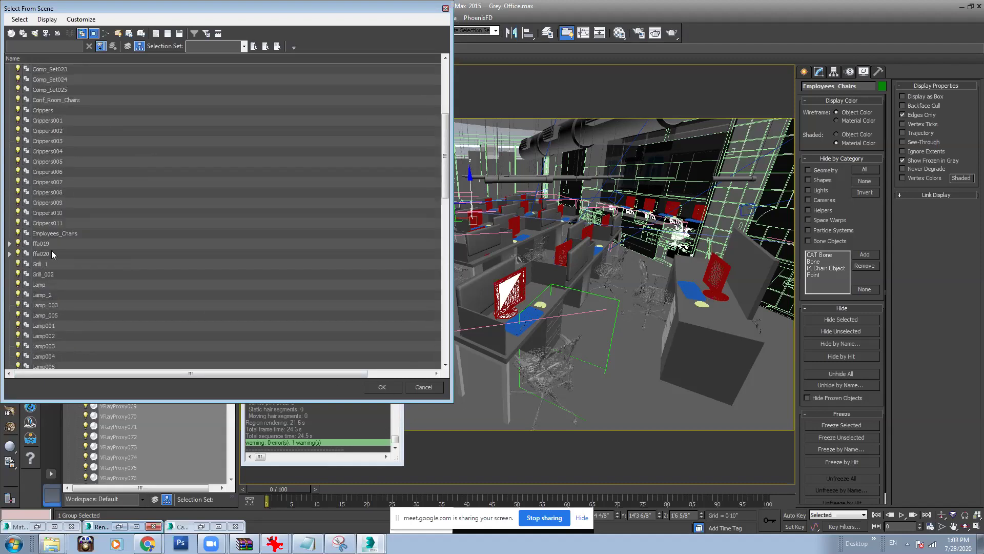
left_click(52, 233)
scroll(56, 154, "up", 6)
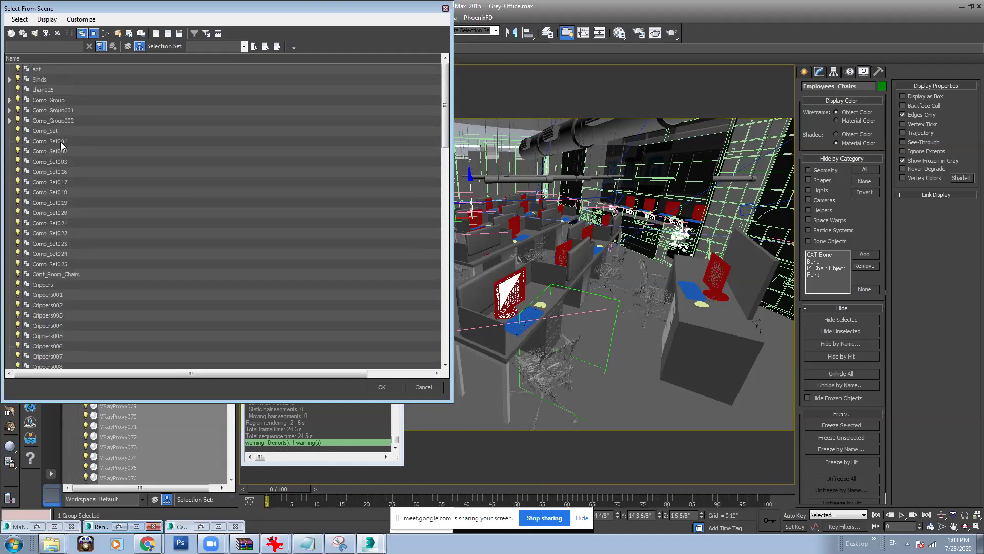
left_click(46, 100, "shift")
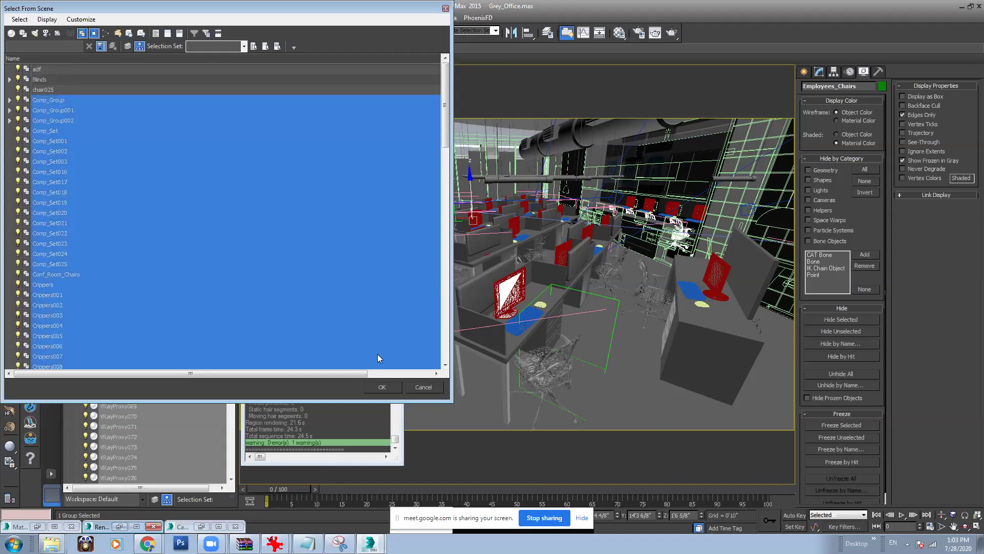
left_click(382, 387)
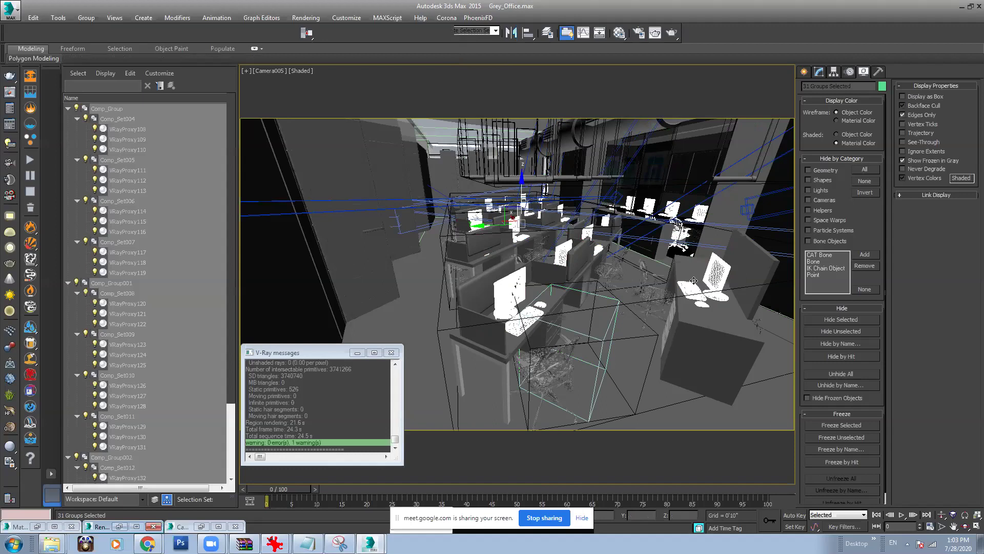
Step: Hide the selected computer and chair groups and switch the viewport from Camera005 to Perspective
right_click(710, 272)
left_click(732, 241)
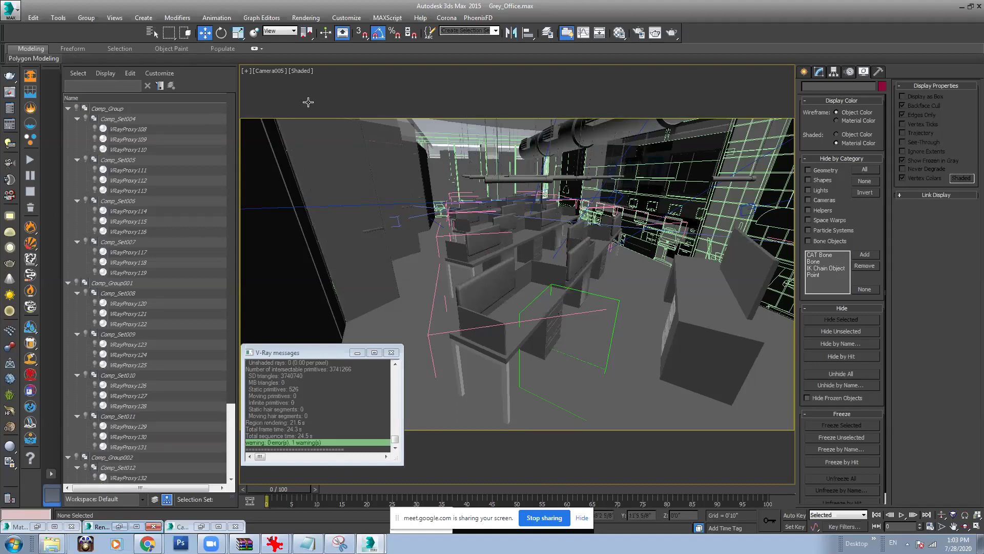
left_click(270, 70)
scroll(574, 205, "up", 6)
middle_click_drag(585, 192, 429, 195, "alt")
scroll(429, 195, "down", 10)
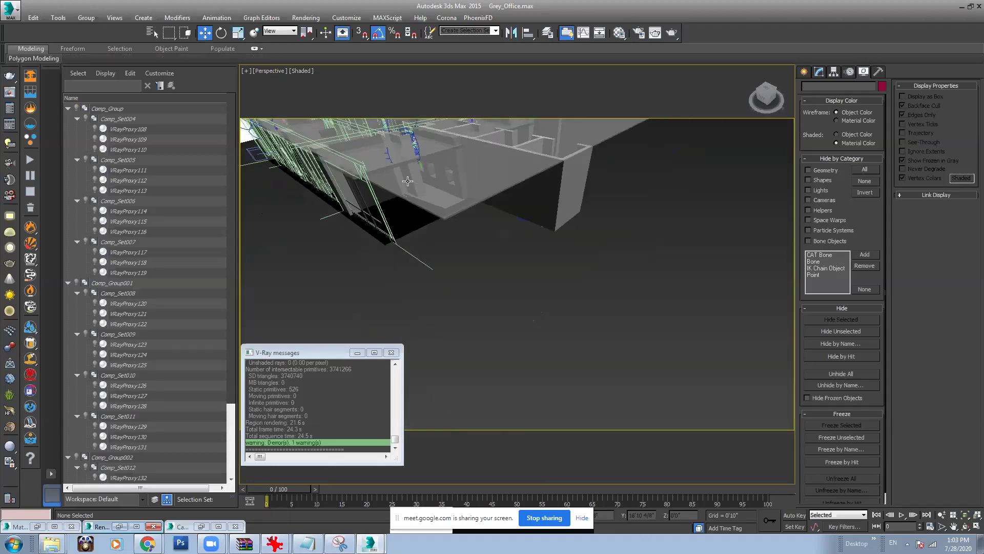
Step: Select the large curved white backdrop outside the office building and hide it
scroll(538, 262, "up", 2)
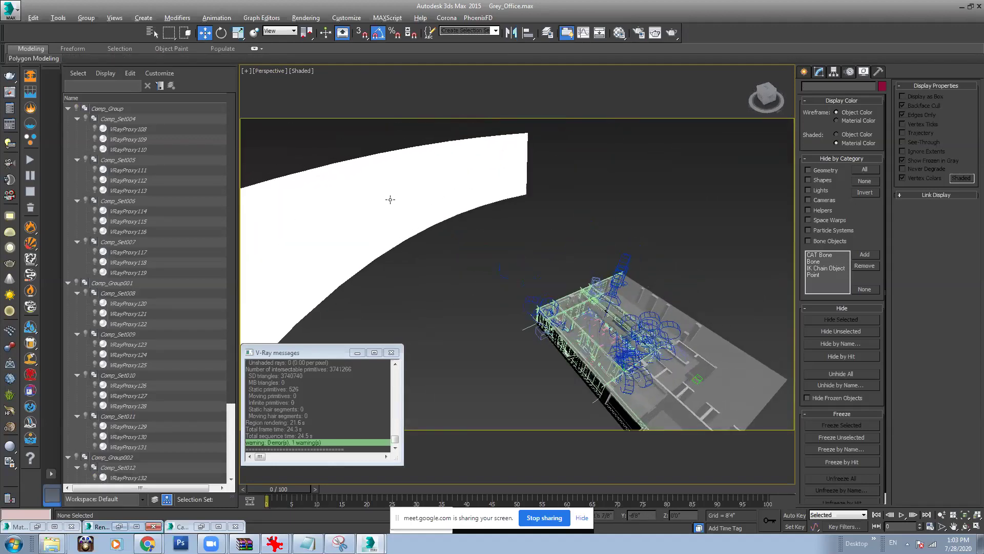
middle_click_drag(599, 187, 571, 173, "alt")
left_click(572, 173)
right_click(527, 165)
left_click(628, 141)
Step: Select the two window-frame shapes along the building's outer walls, 10 and 5, and isolate them
middle_click_drag(605, 271, 596, 242, "alt")
scroll(638, 277, "up", 8)
scroll(596, 242, "down", 10)
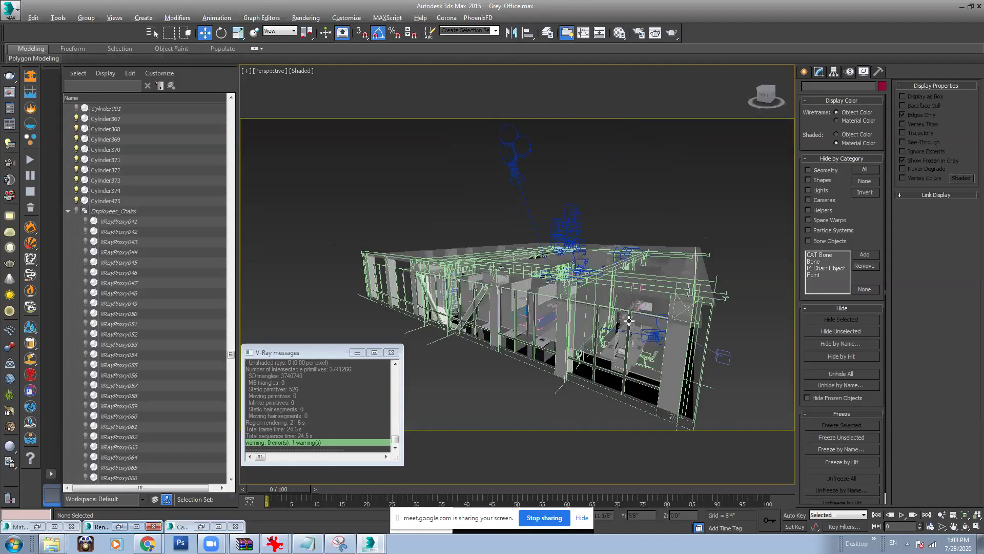
scroll(629, 320, "up", 5)
scroll(590, 312, "down", 3)
middle_click_drag(623, 283, 605, 302)
middle_click_drag(605, 302, 589, 328, "alt")
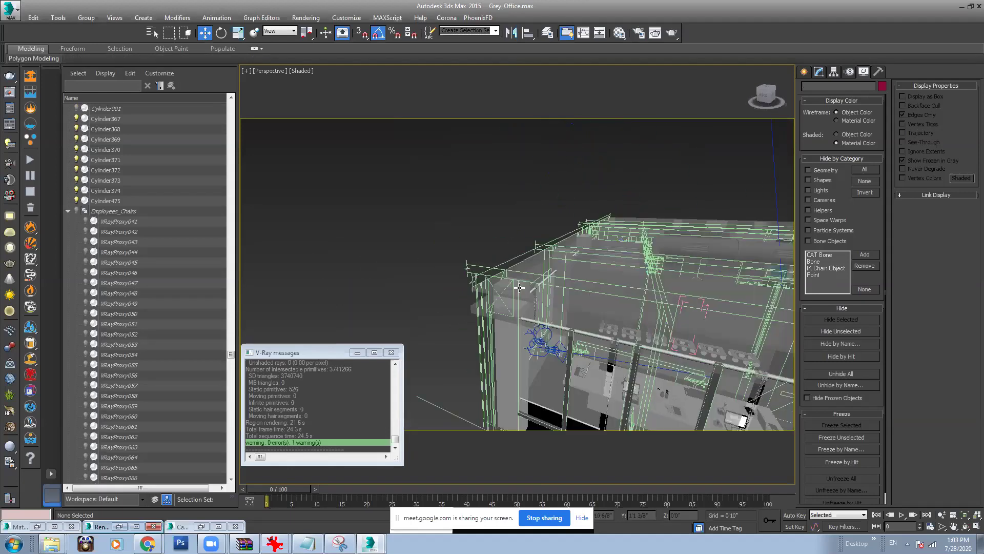
scroll(551, 292, "up", 3)
middle_click_drag(549, 287, 543, 294, "alt")
left_click(471, 248)
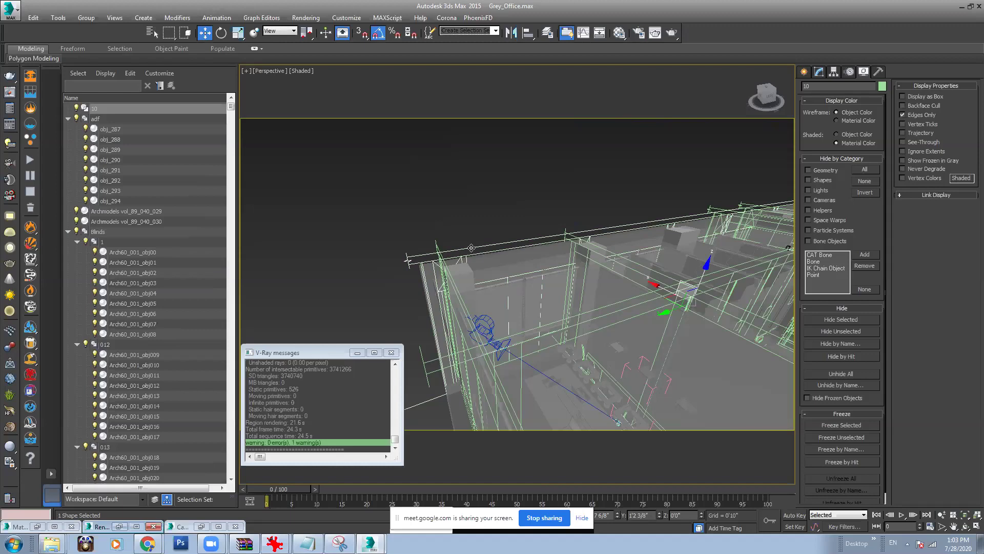
left_click(441, 253, "ctrl")
middle_click_drag(610, 267, 631, 220, "alt")
key("alt+q")
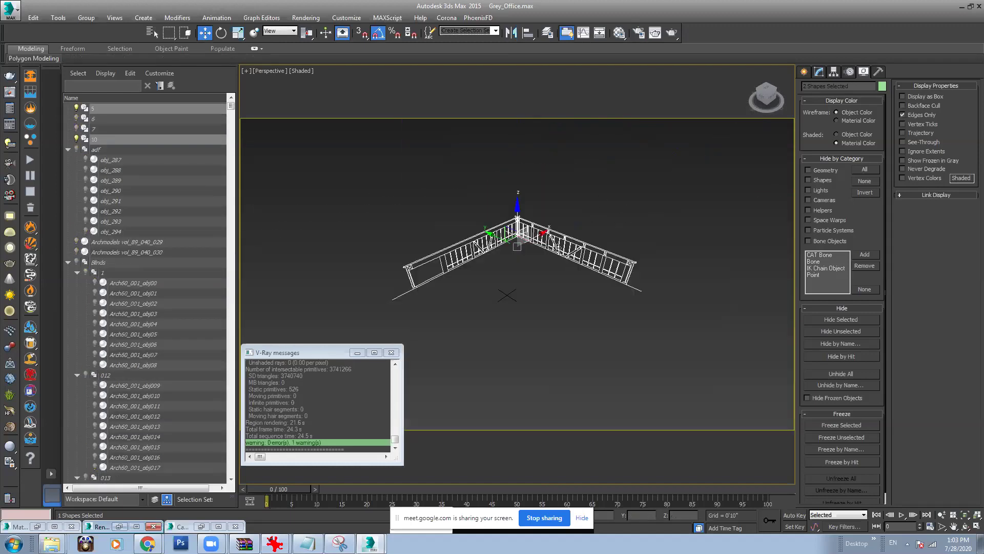
Step: Examine the isolated window frames and bracing, dismiss the screen-sharing notice, and end the isolation
scroll(564, 248, "up", 6)
scroll(619, 251, "down", 4)
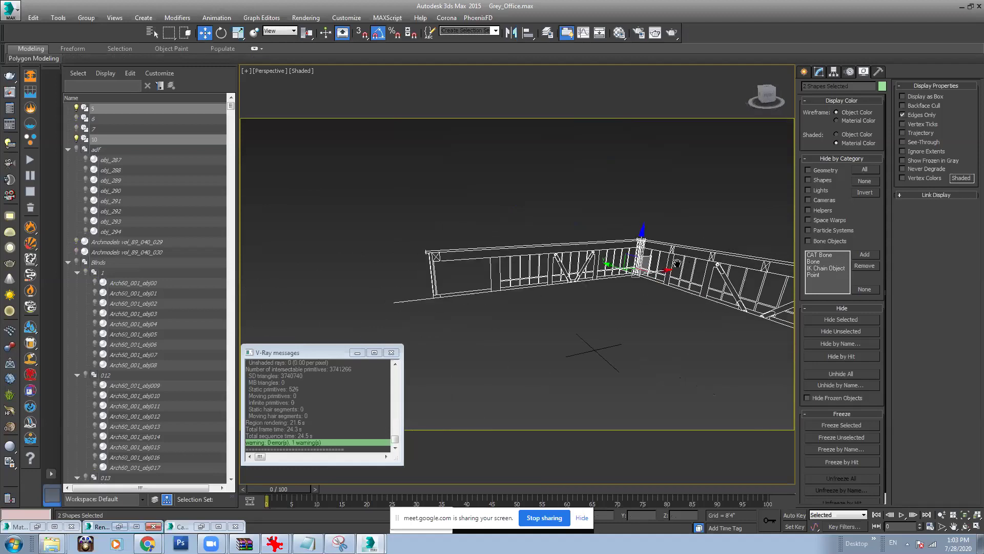
scroll(676, 263, "up", 3)
scroll(544, 209, "up", 3)
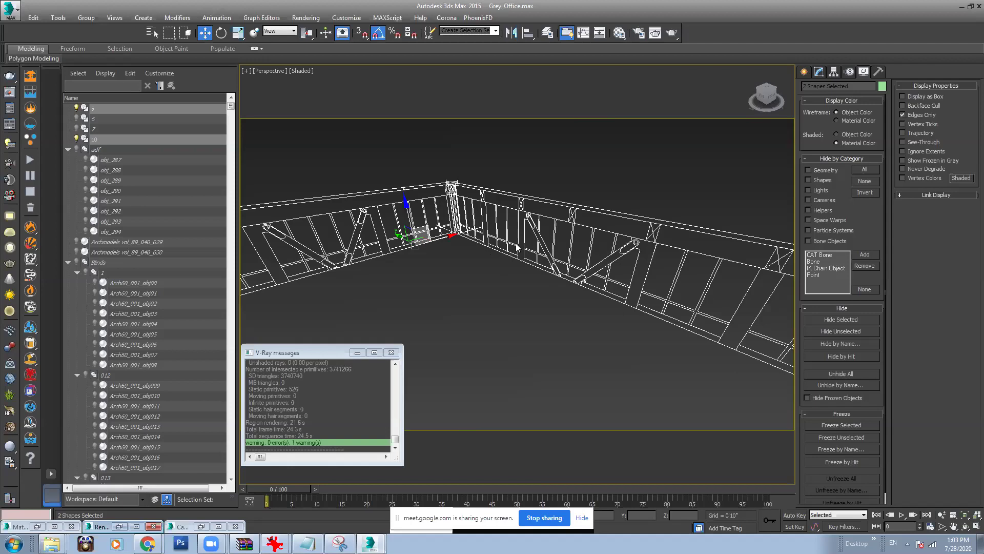
scroll(554, 365, "down", 3)
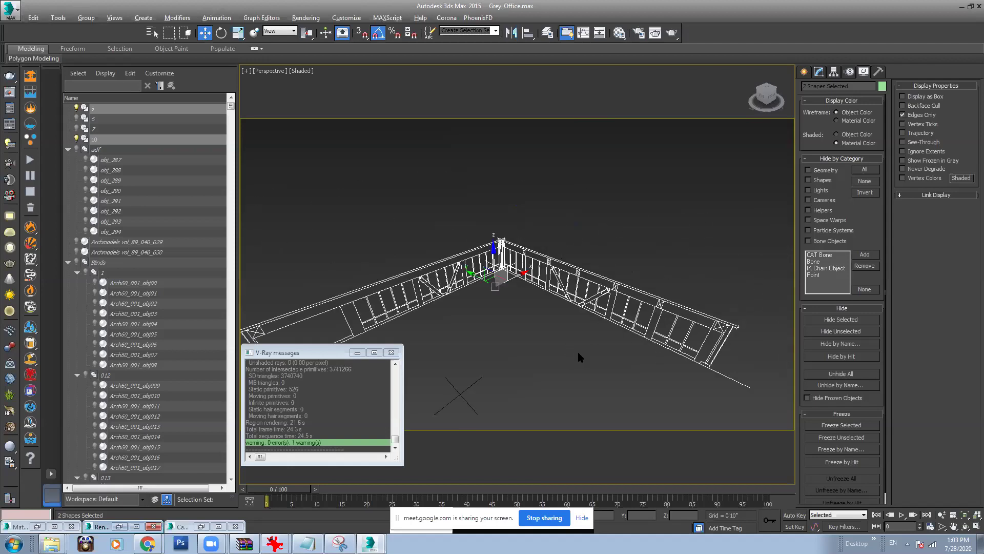
left_click(582, 517)
left_click(544, 515)
Step: Clear the frame selection, select the Glass_Patiotions object inside the office, and isolate it
middle_click_drag(564, 275, 523, 256, "alt")
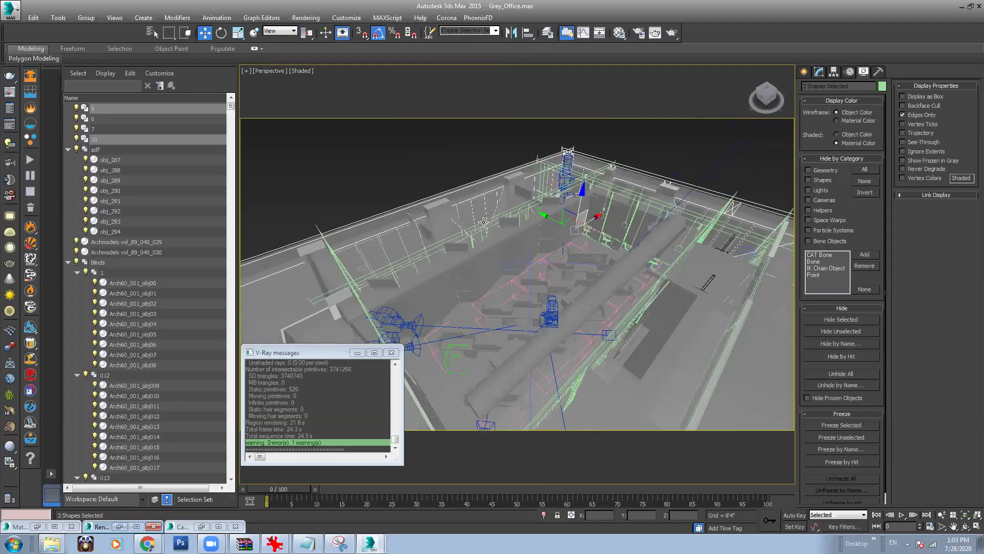
middle_click_drag(604, 263, 400, 241, "alt")
scroll(715, 379, "up", 5)
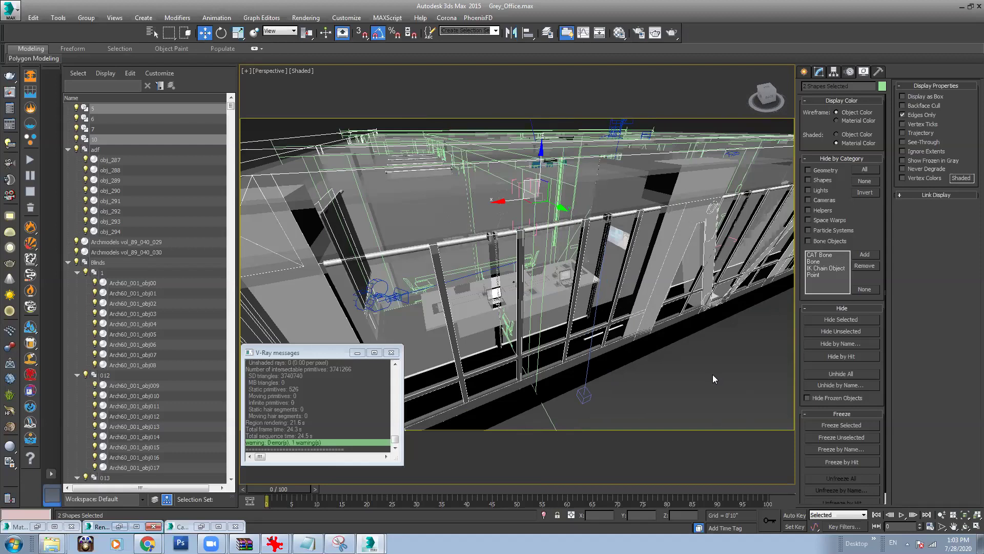
left_click(714, 378)
scroll(714, 378, "down", 5)
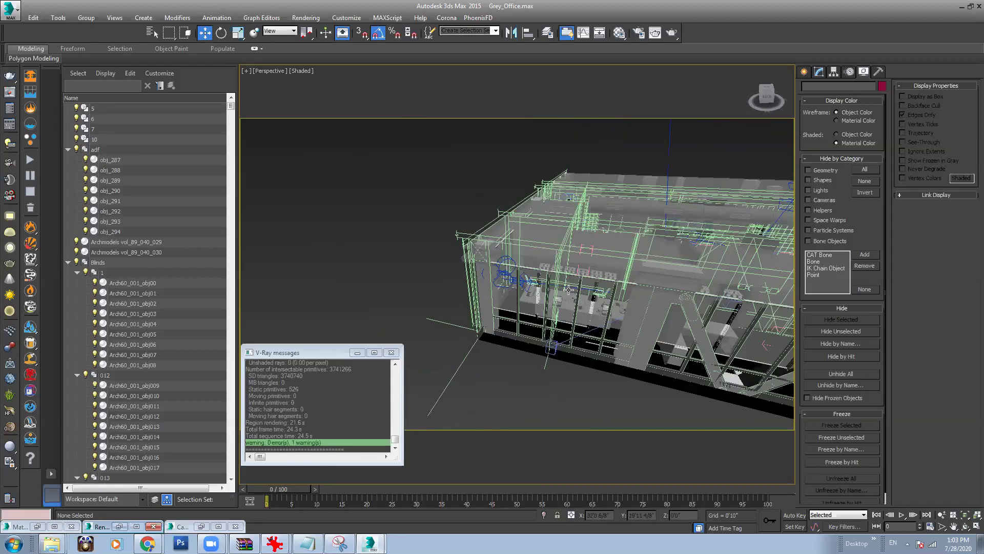
scroll(569, 289, "up", 3)
scroll(606, 275, "up", 5)
middle_click_drag(606, 276, 494, 261)
left_click(512, 267)
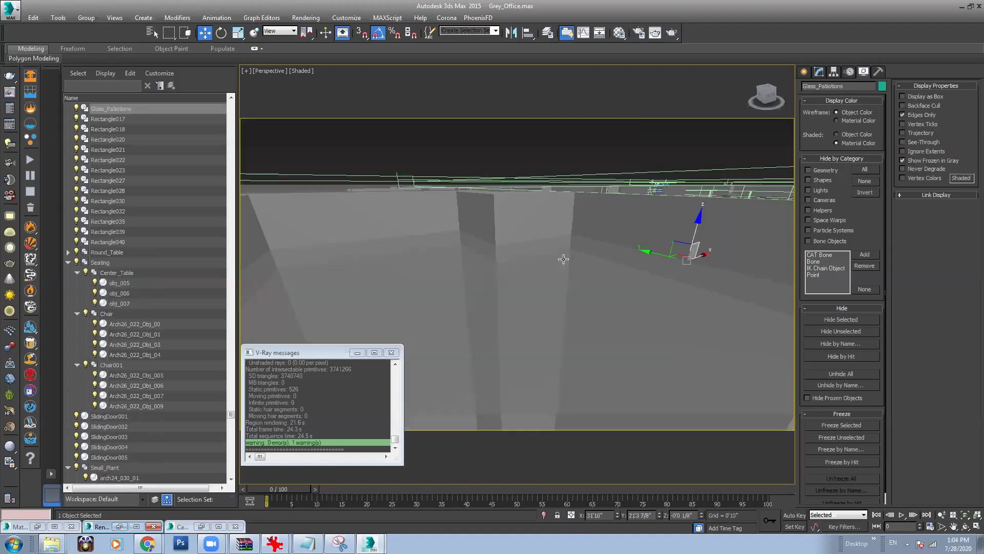
key("alt+q")
Step: Examine the isolated glass partition panels and end the isolation
mouse_move(563, 259)
middle_mouse_down("alt")
mouse_move(576, 279)
mouse_move(528, 248)
mouse_move(564, 261)
mouse_move(546, 266)
mouse_move(572, 269)
middle_mouse_up("alt")
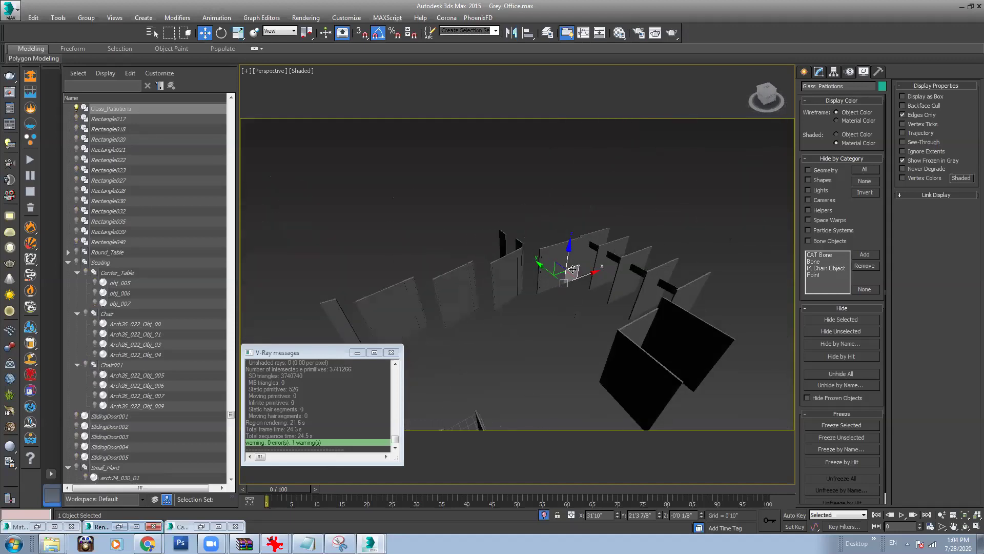
scroll(530, 270, "up", 6)
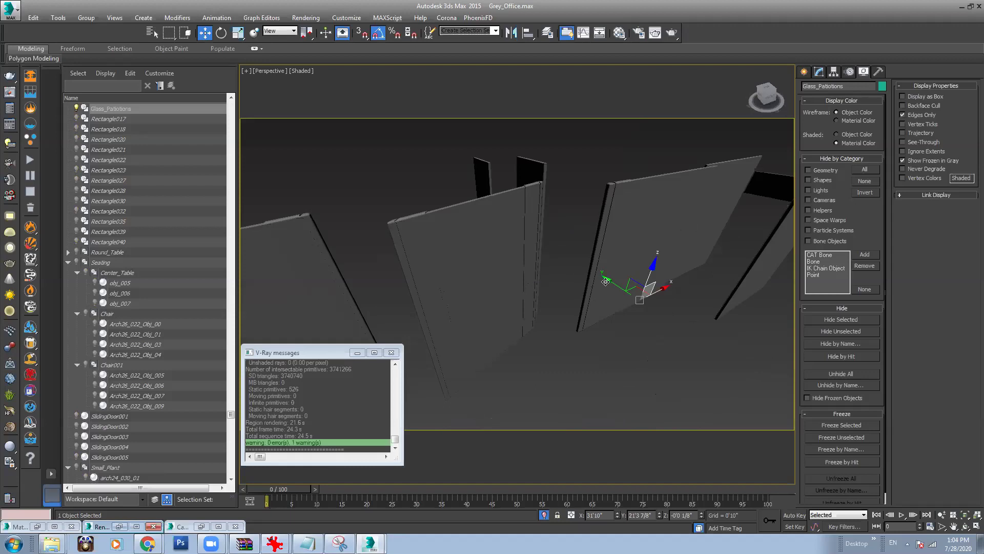
middle_click_drag(529, 267, 643, 219, "alt")
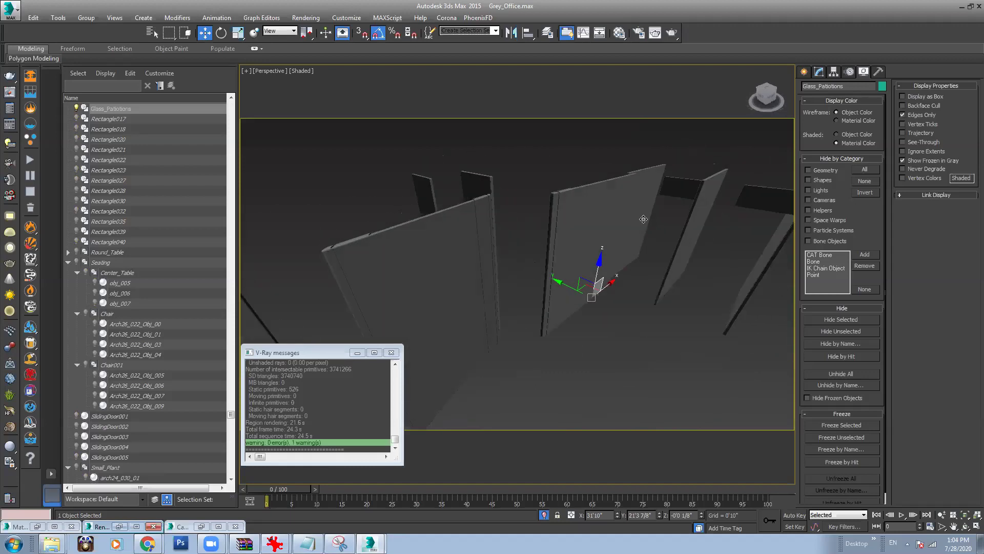
left_click(544, 514)
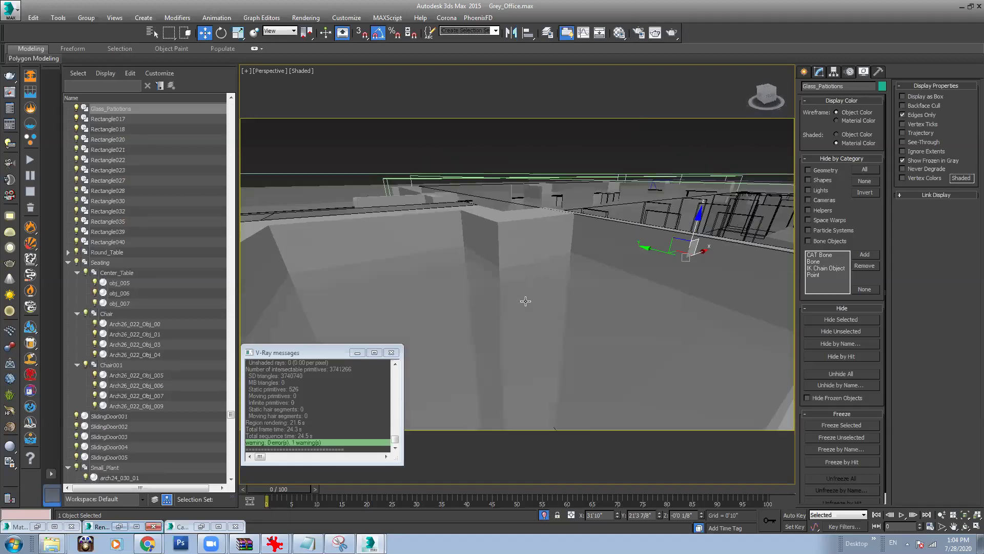
Step: Examine how the glass partitions and doors stand beside the workstations inside the office
middle_click_drag(557, 282, 652, 339, "alt")
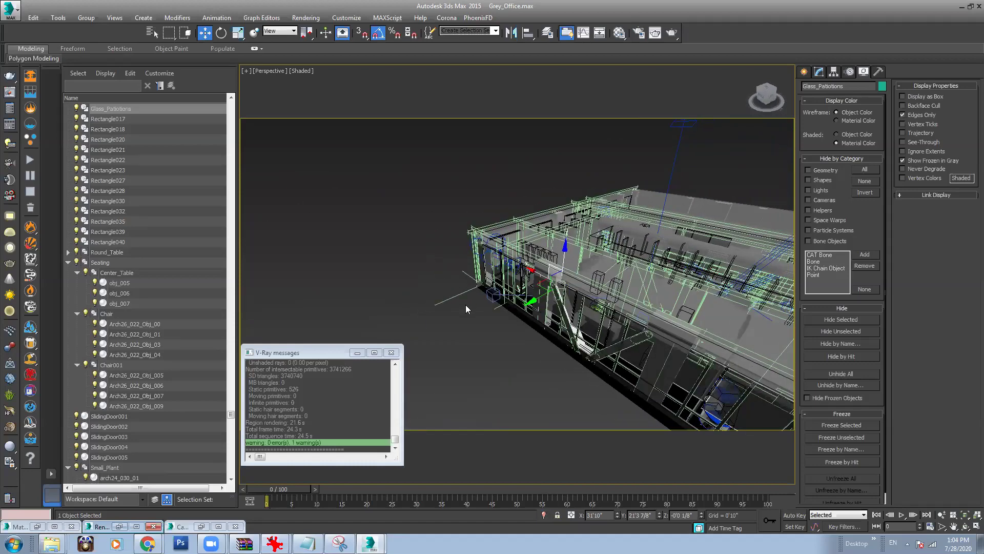
middle_click_drag(689, 303, 608, 296, "alt")
scroll(608, 296, "up", 6)
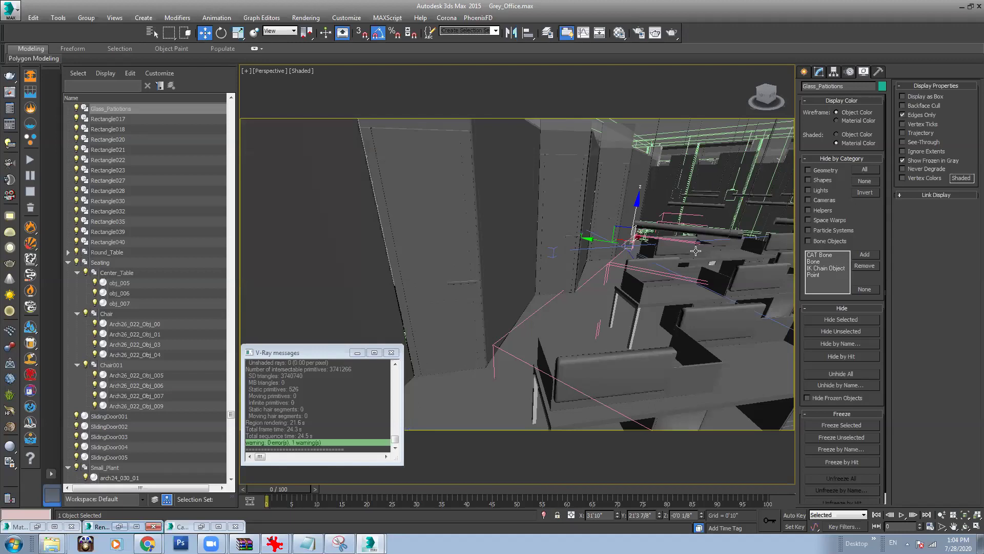
middle_click_drag(696, 250, 641, 236, "alt")
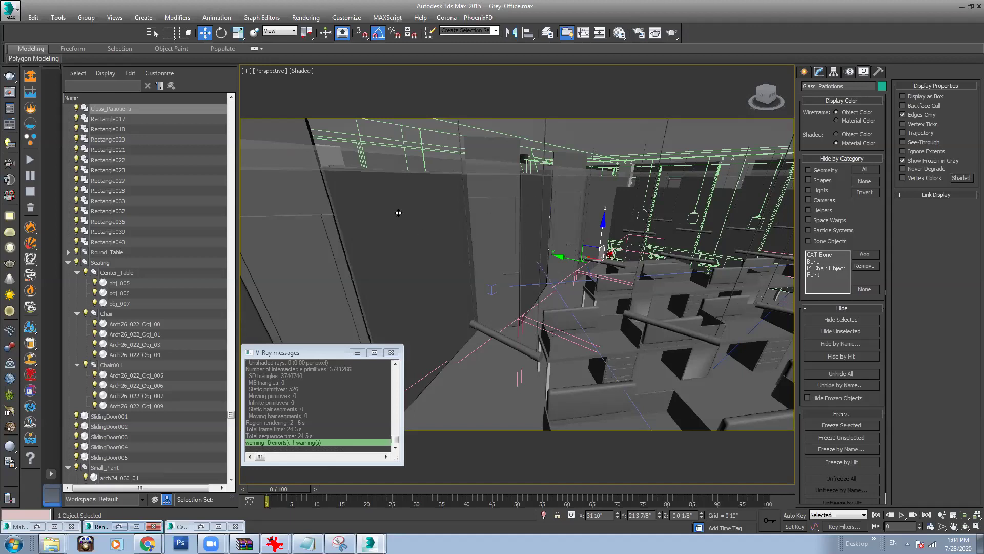
middle_click_drag(545, 291, 456, 232)
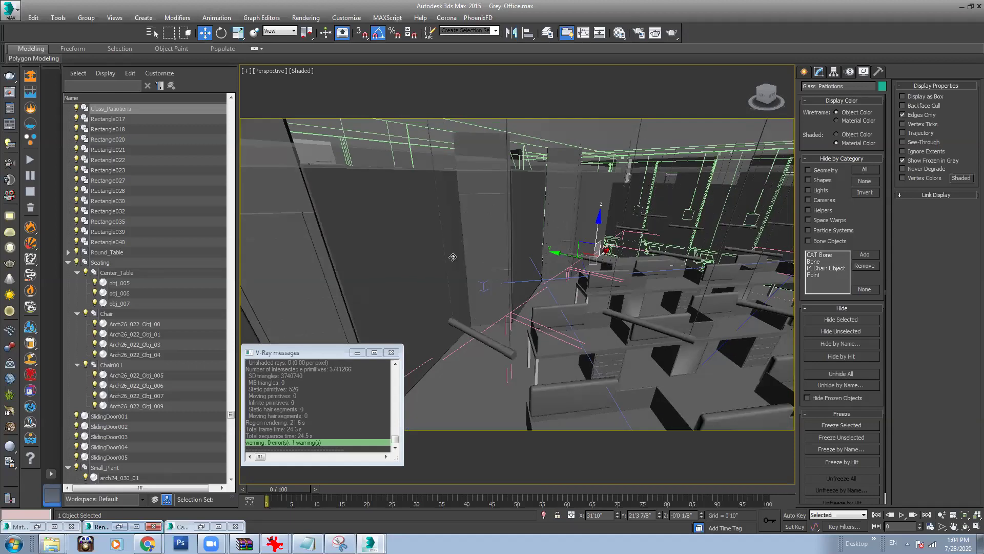
middle_click_drag(646, 256, 630, 243, "alt")
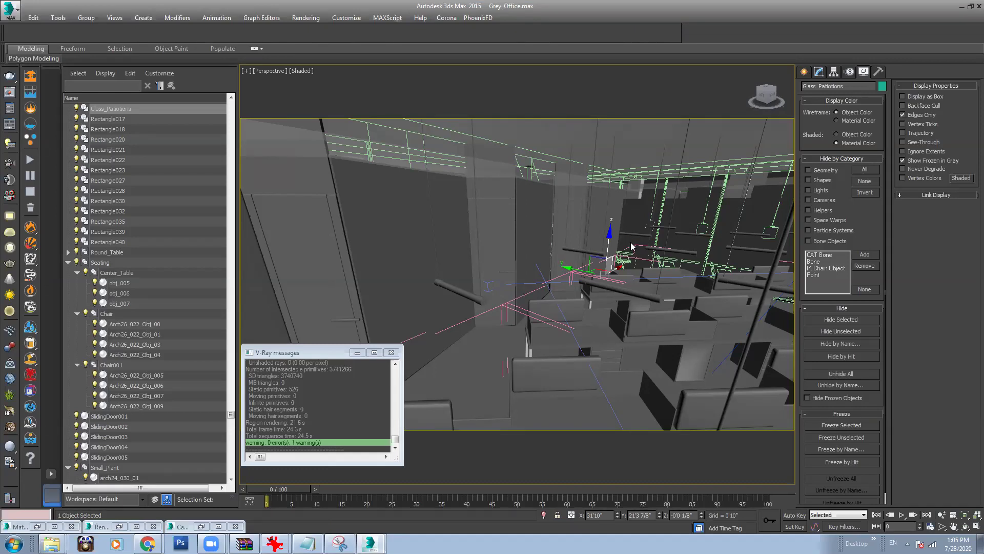
scroll(615, 235, "up", 4)
left_click_drag(595, 234, 696, 220)
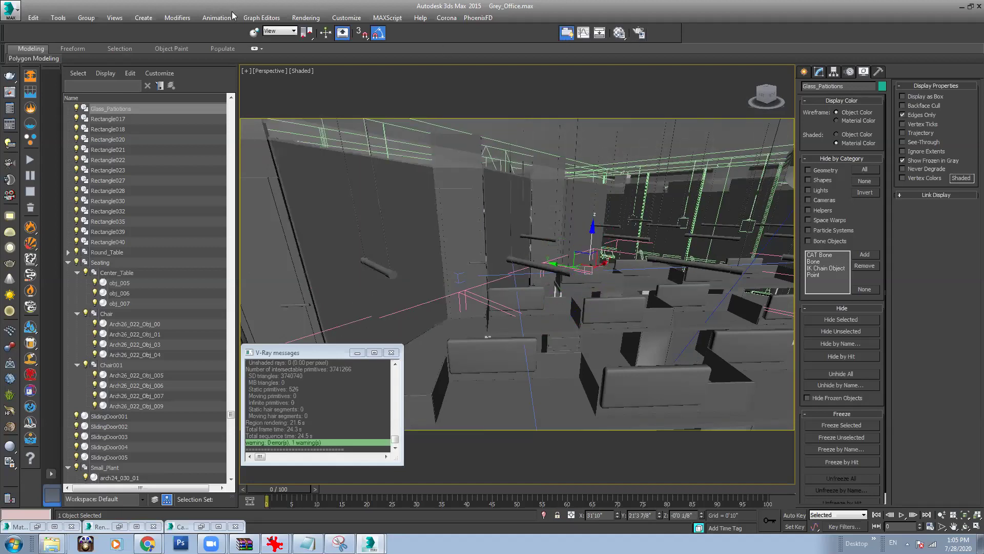
Step: Open the Glass_Partitions V-Ray material for editing and set its reflection colour to white (255, 255, 255)
key("m")
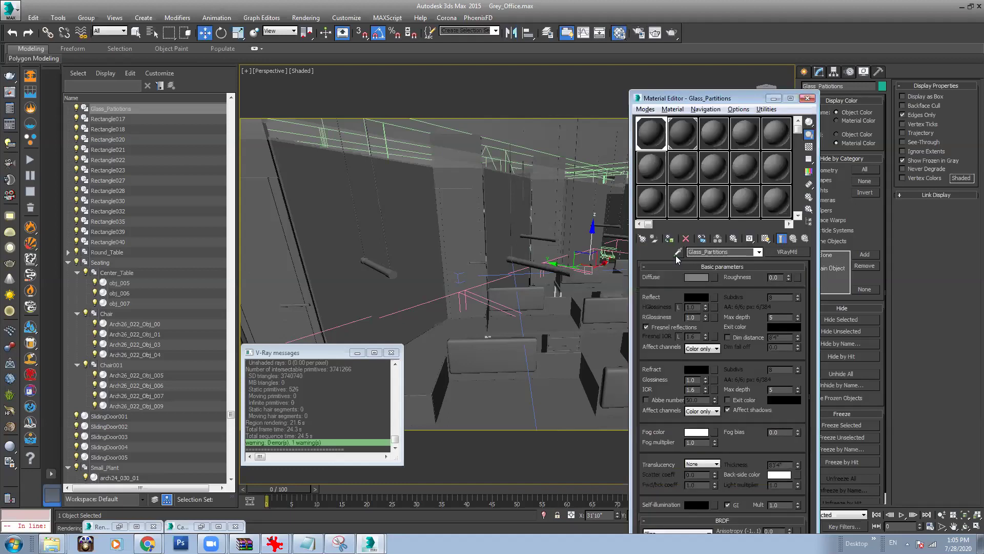
key("w")
double_click(738, 253)
left_click(698, 297)
left_click_drag(292, 84, 308, 147)
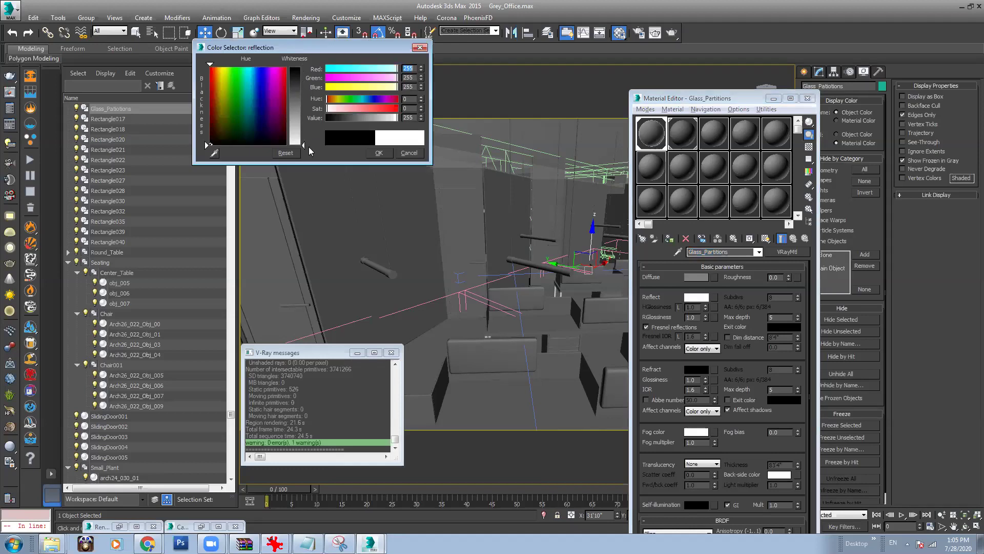
left_click(375, 154)
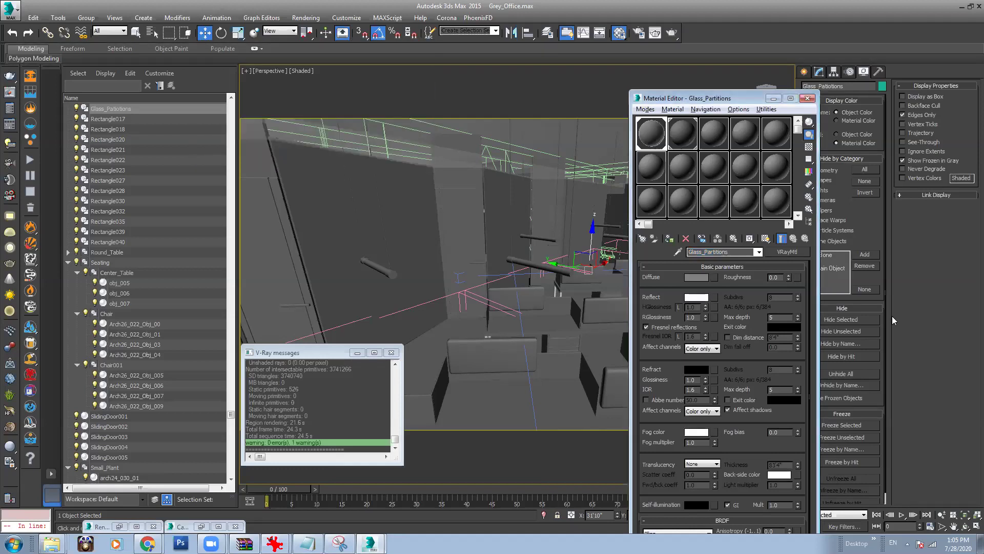
left_click(696, 370)
left_click_drag(303, 91, 308, 148)
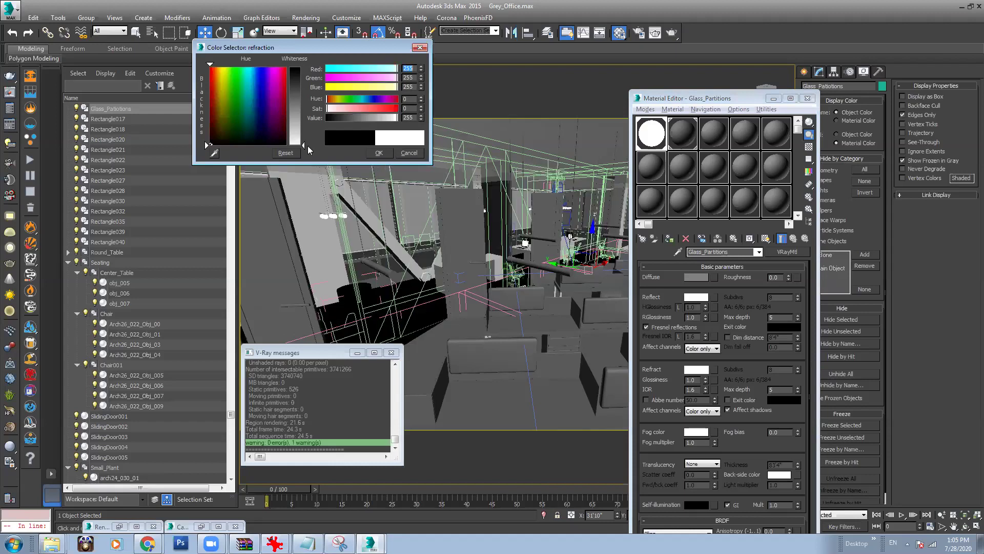
left_click(406, 154)
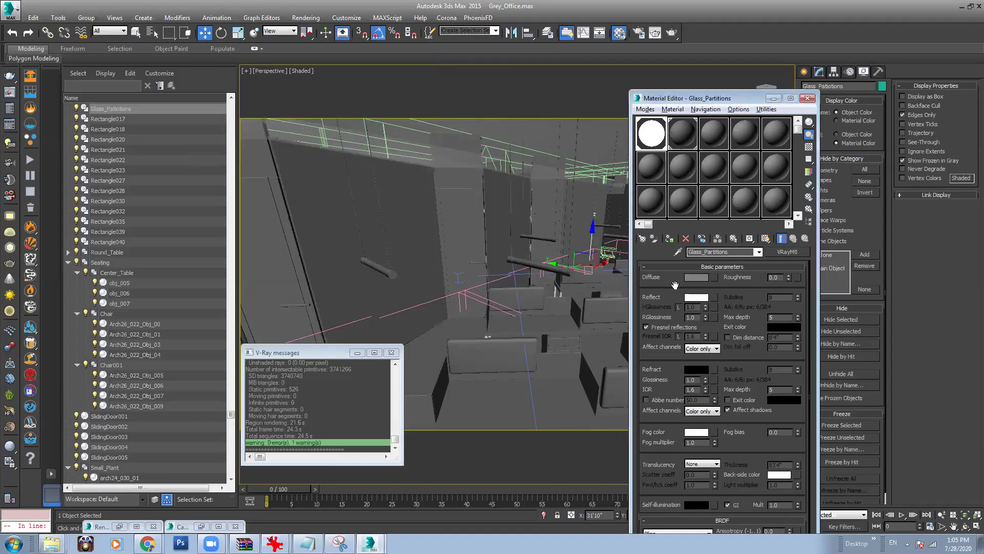
Step: Show the coloured checker background behind the Glass_Partitions sample and open its enlarged preview
left_click(809, 147)
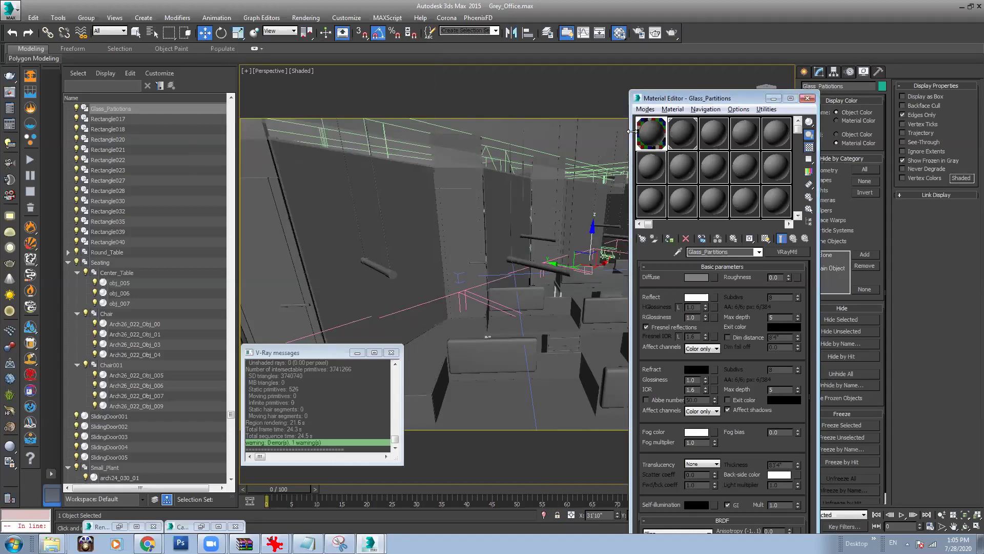
double_click(652, 133)
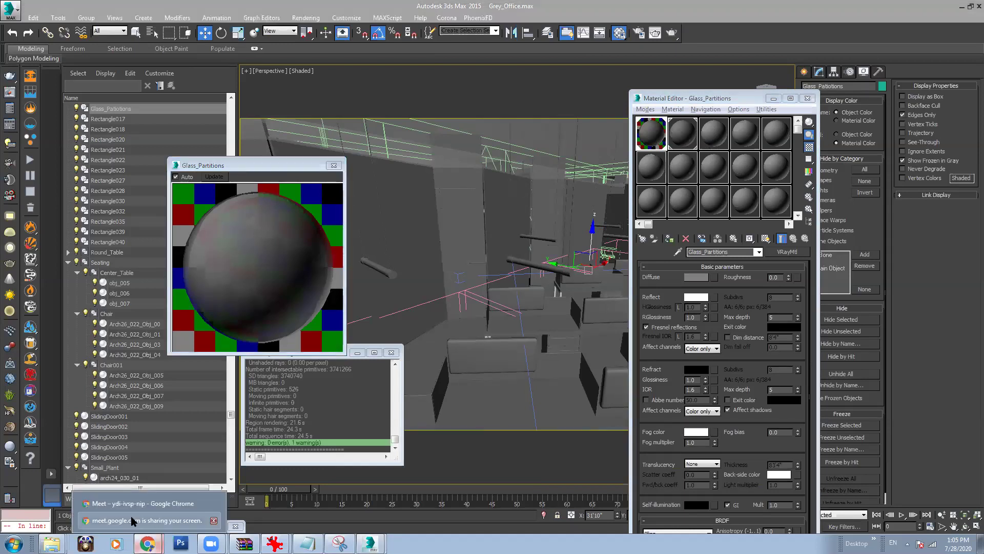
Step: Switch to the Google Meet window in Chrome, read the meeting chat, and return to 3ds Max
left_click(147, 542)
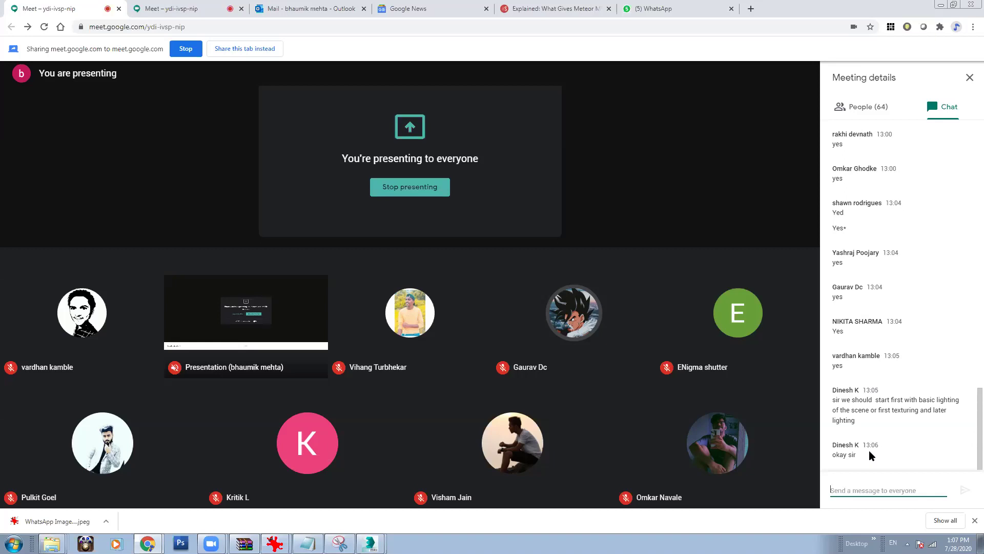
left_click(370, 542)
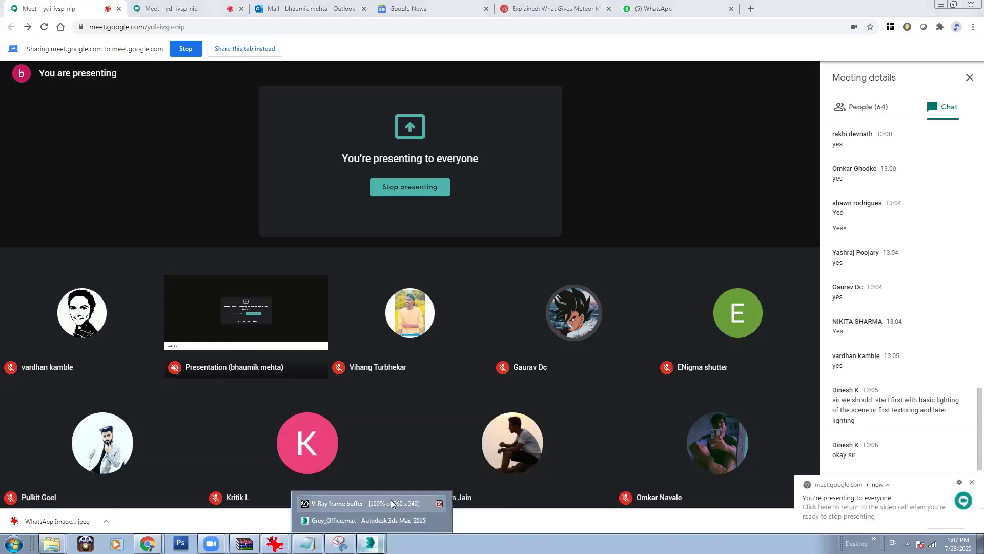
Step: Switch to the V-Ray frame buffer in 3ds Max and duplicate the office render to a Max frame buffer
left_click(387, 506)
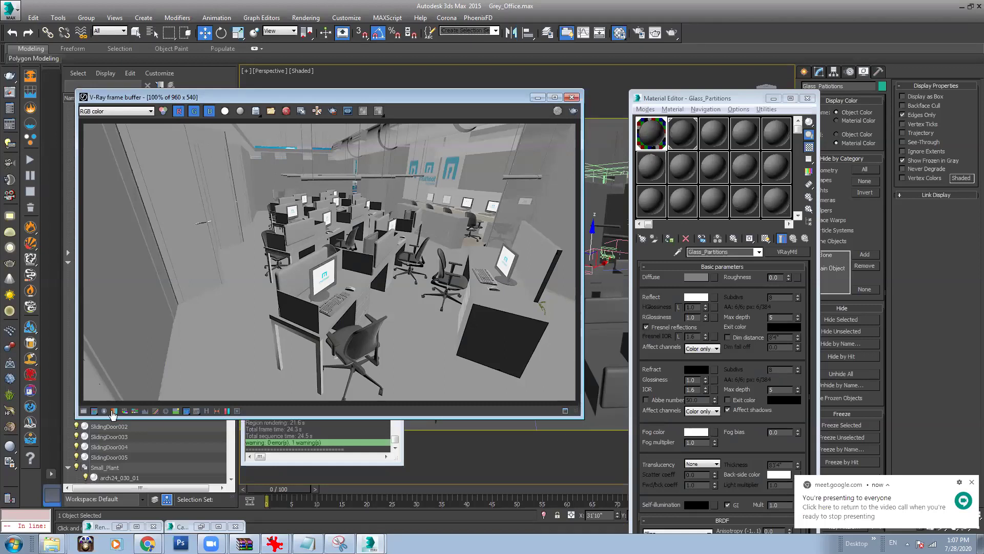
left_click(84, 411)
left_click(84, 411)
left_click(301, 110)
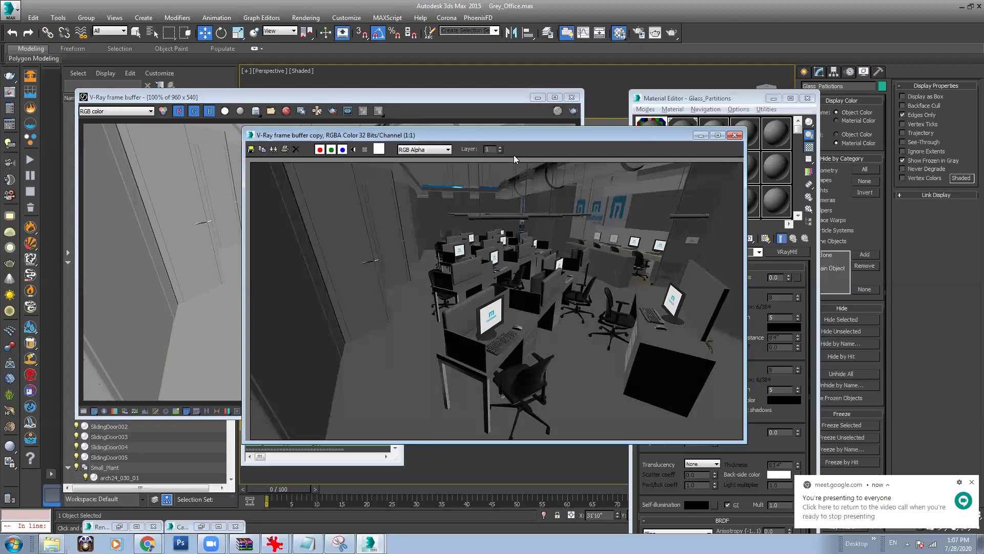
left_click(347, 18)
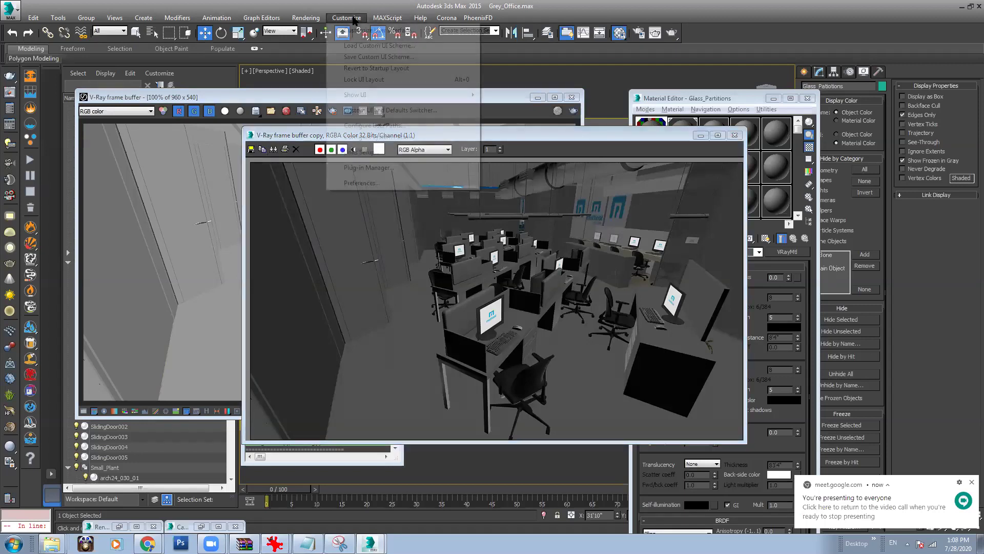
left_click(359, 182)
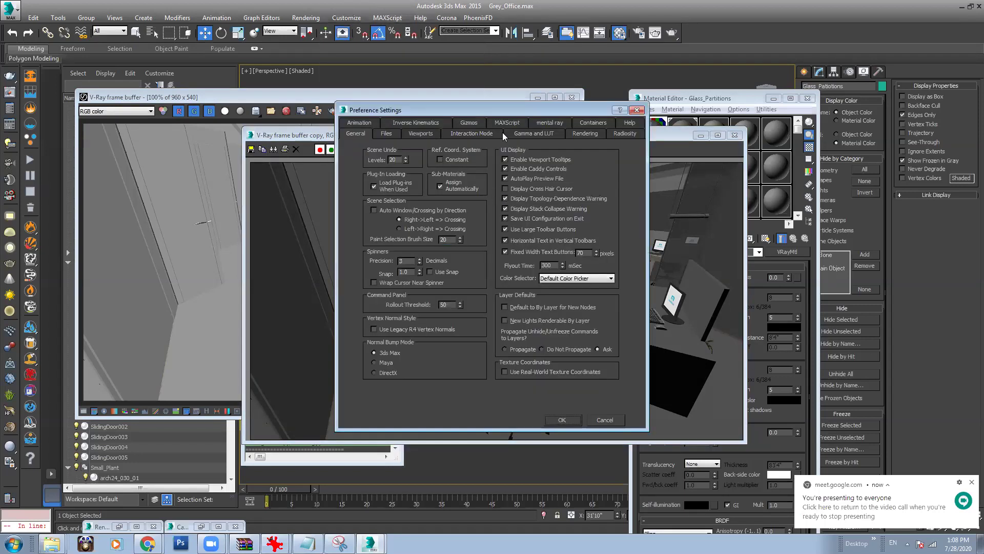
left_click(506, 133)
left_click(386, 161)
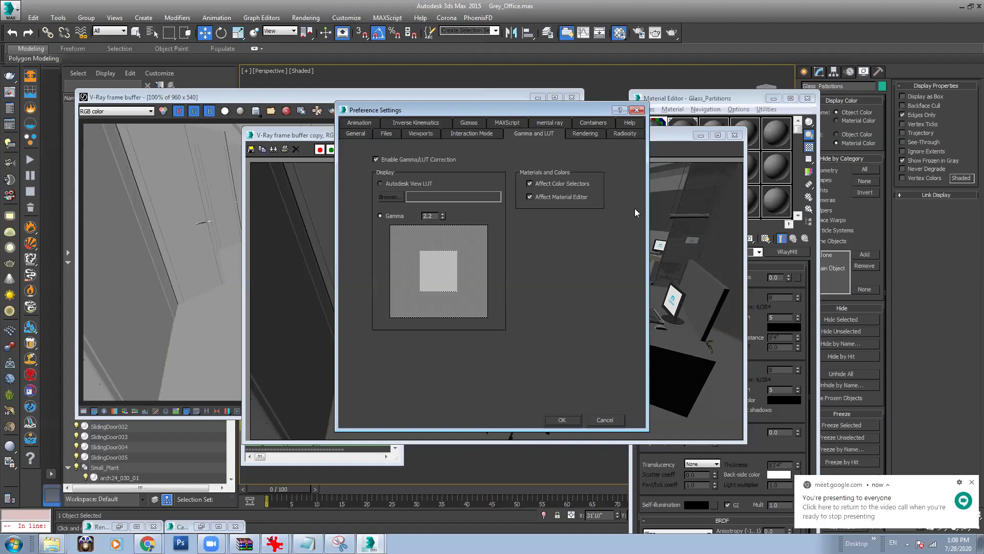
left_click(636, 109)
left_click(358, 18)
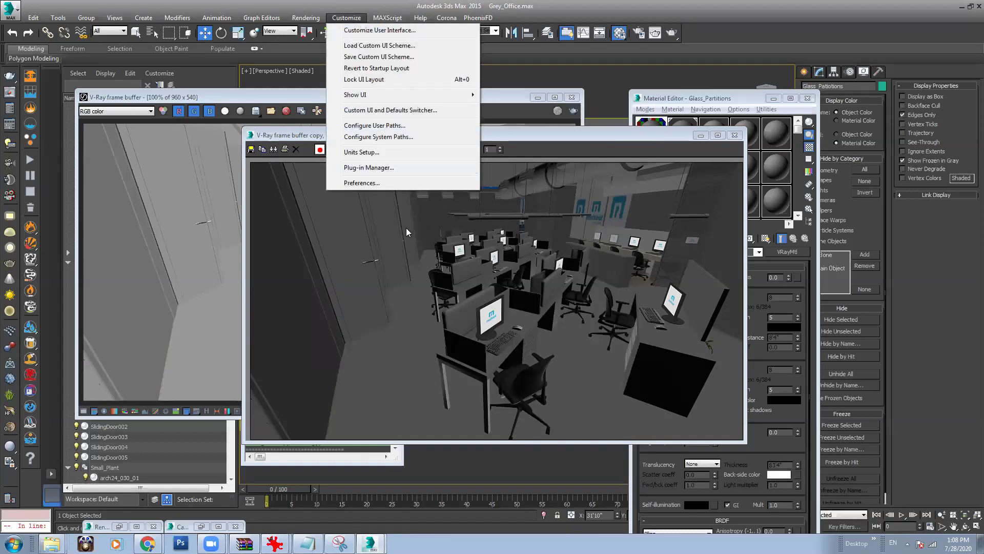
left_click(382, 183)
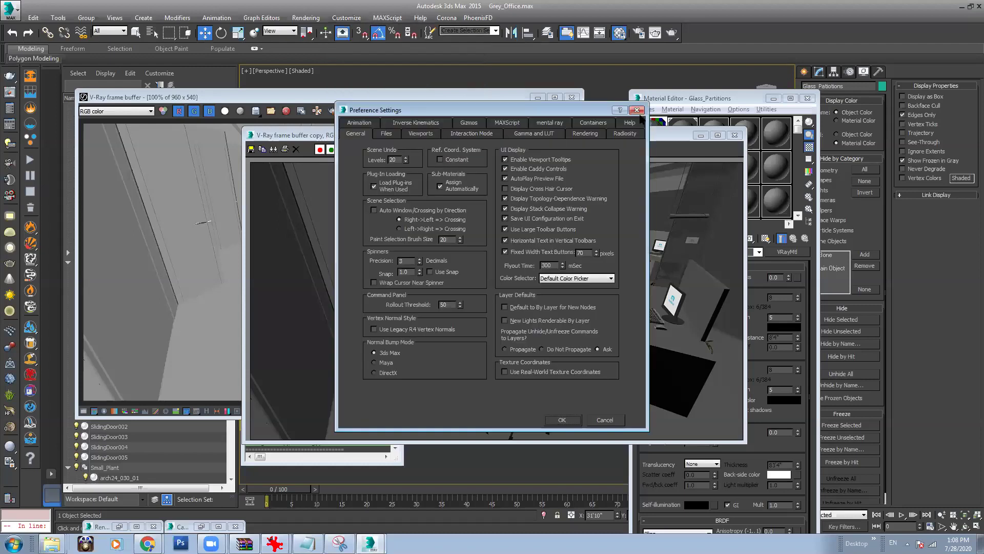
left_click(626, 109)
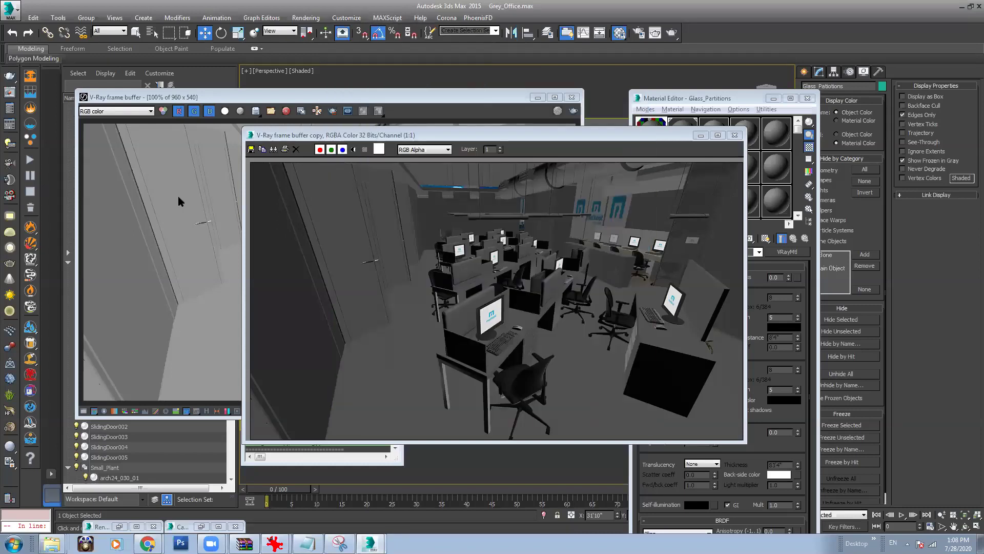
Step: Place the frame buffer copy below the original render and enable Gamma/LUT correction in the preferences
left_click_drag(426, 148, 413, 333)
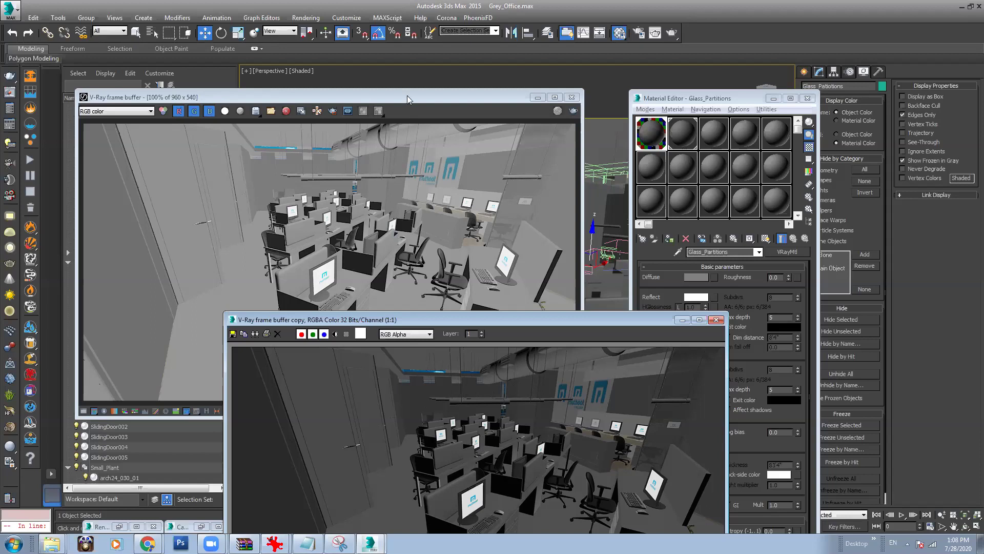
left_click(358, 18)
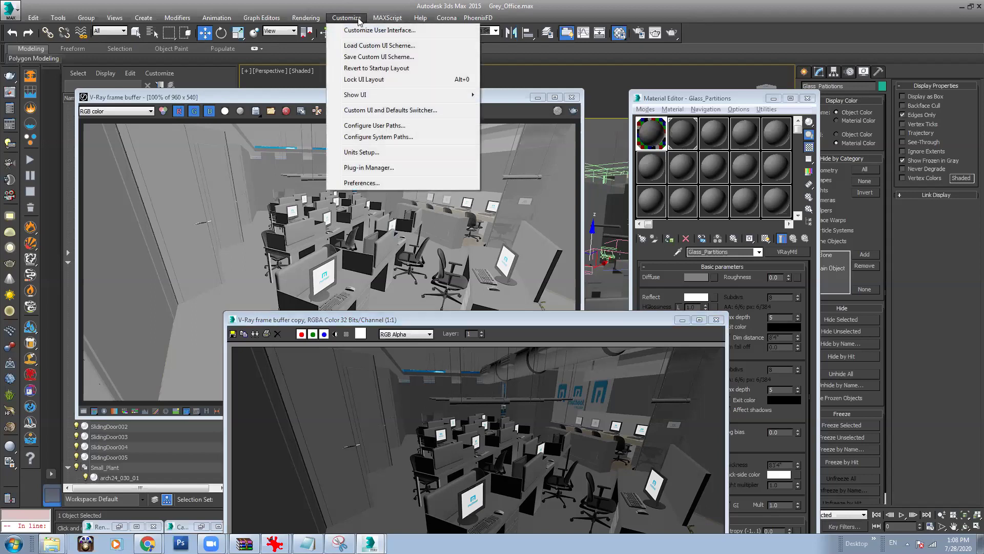
left_click(362, 185)
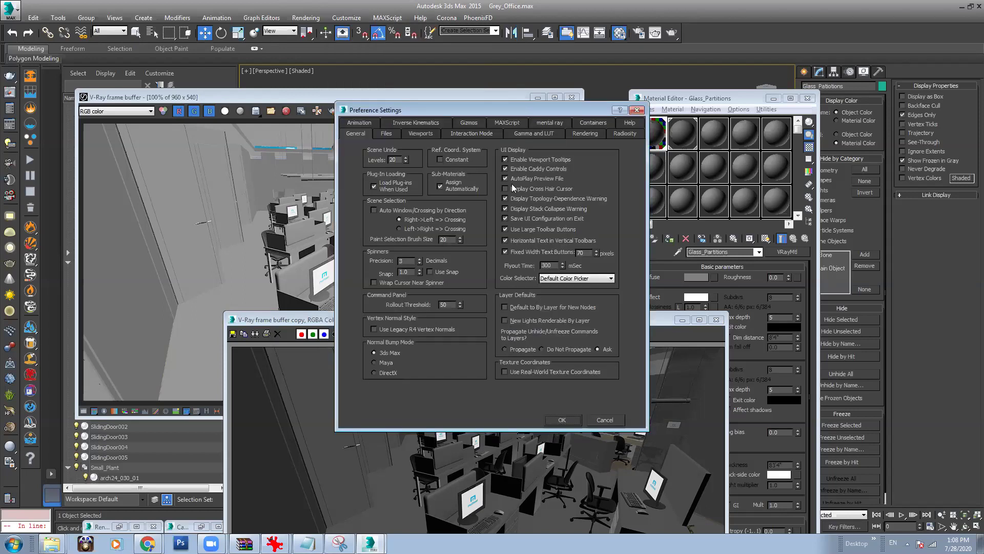
left_click(528, 135)
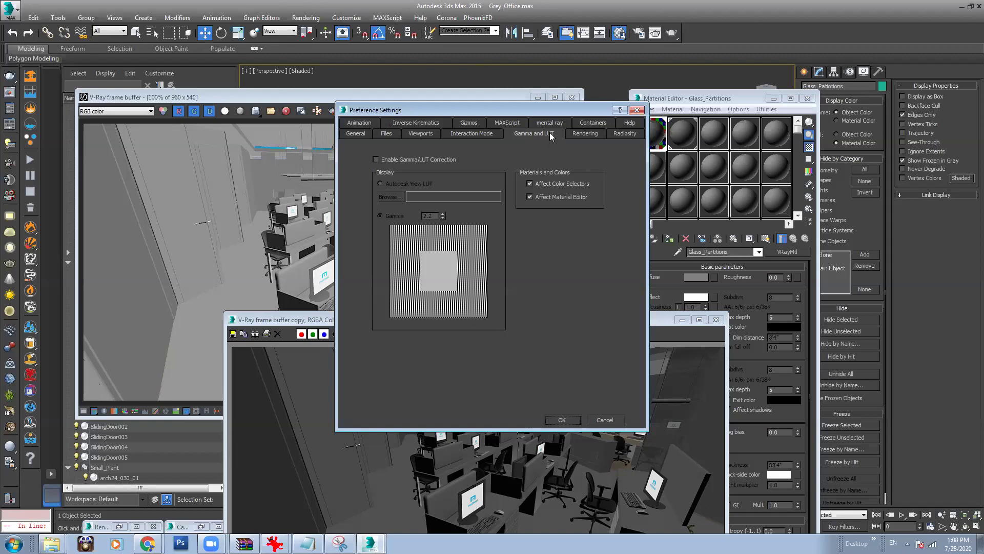
left_click(375, 160)
left_click(562, 420)
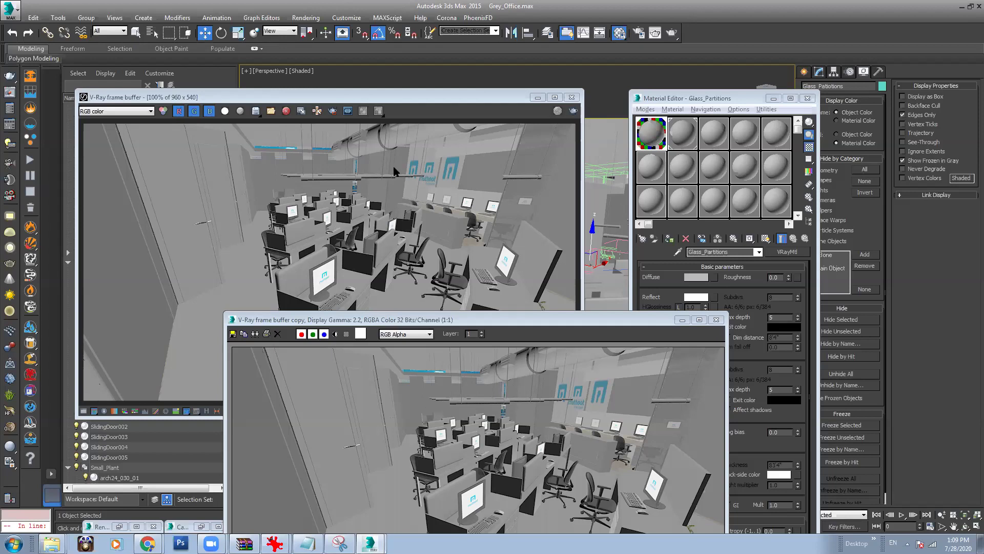
Step: Replace the frame buffer copy with a fresh duplicate of the V-Ray render and place it beside the original for comparison
left_click(716, 319)
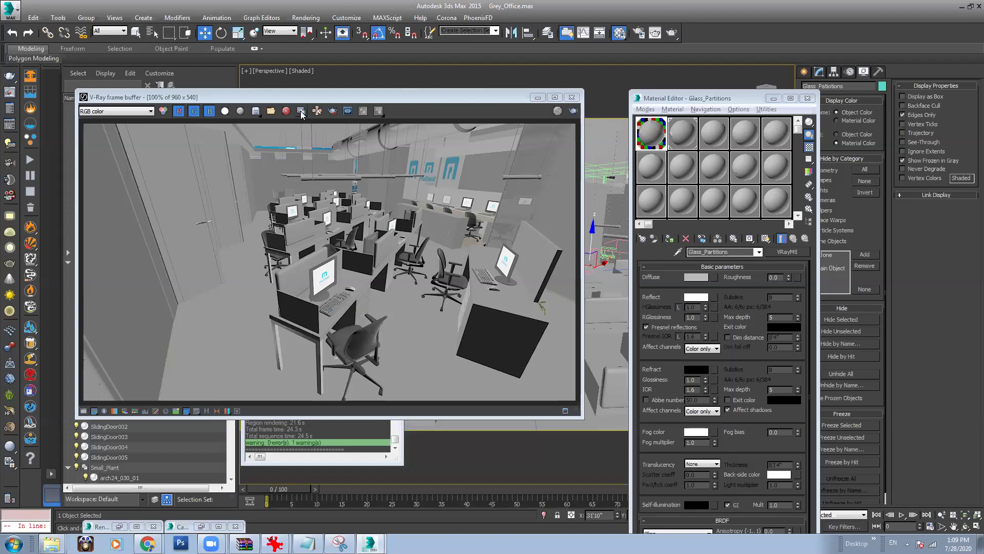
left_click(300, 111)
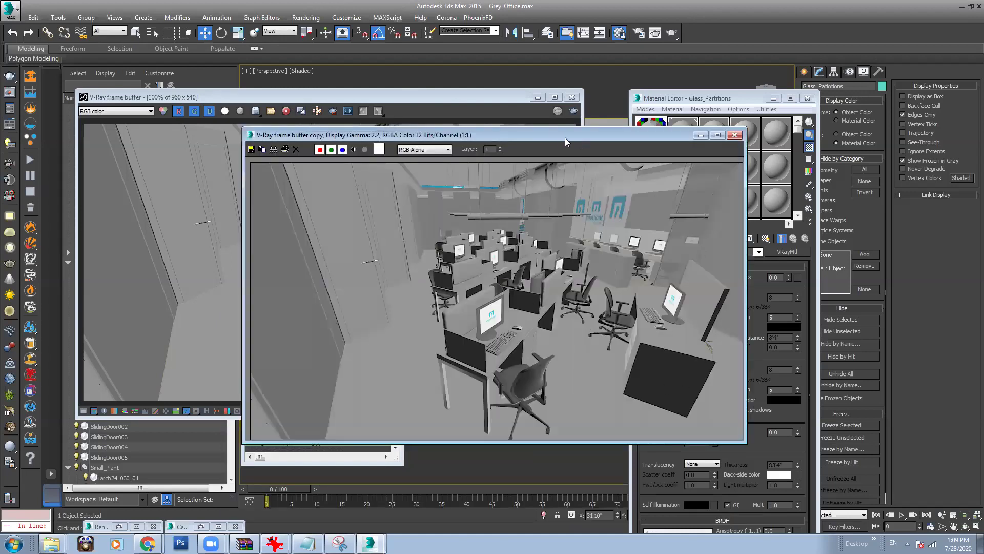
left_click_drag(565, 137, 712, 276)
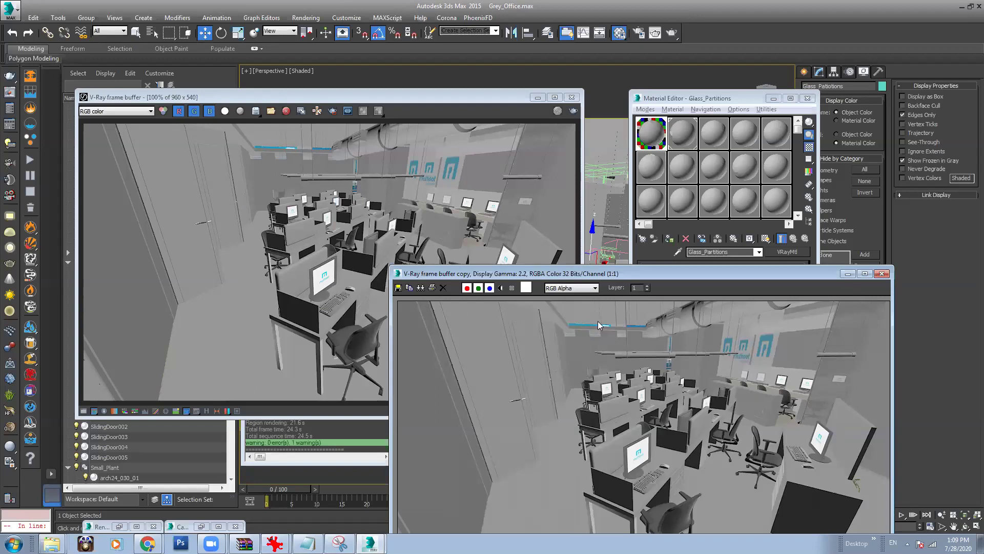
Step: Minimize both frame buffer windows and show a magnified preview of the Glass_Partitions material clear of the viewport
left_click(848, 273)
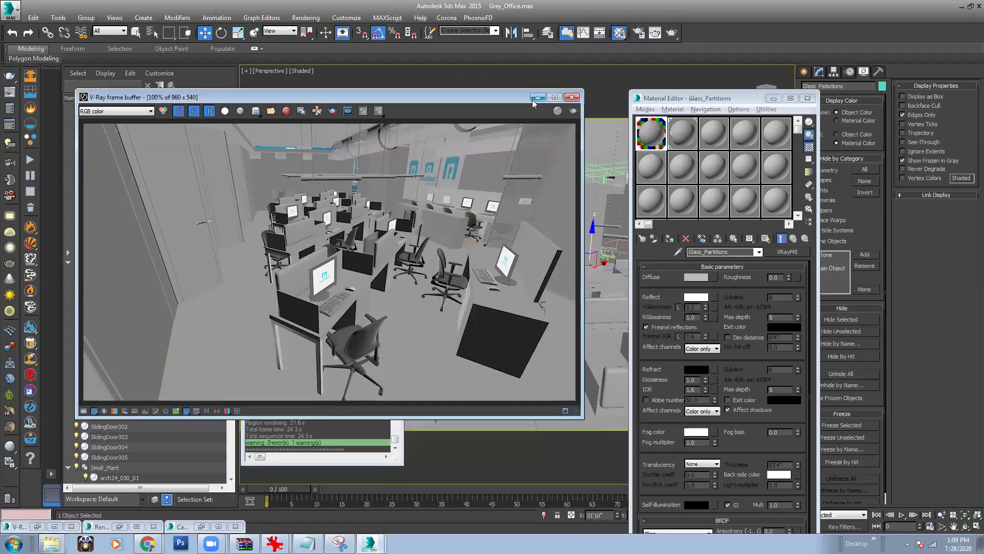
left_click(630, 135)
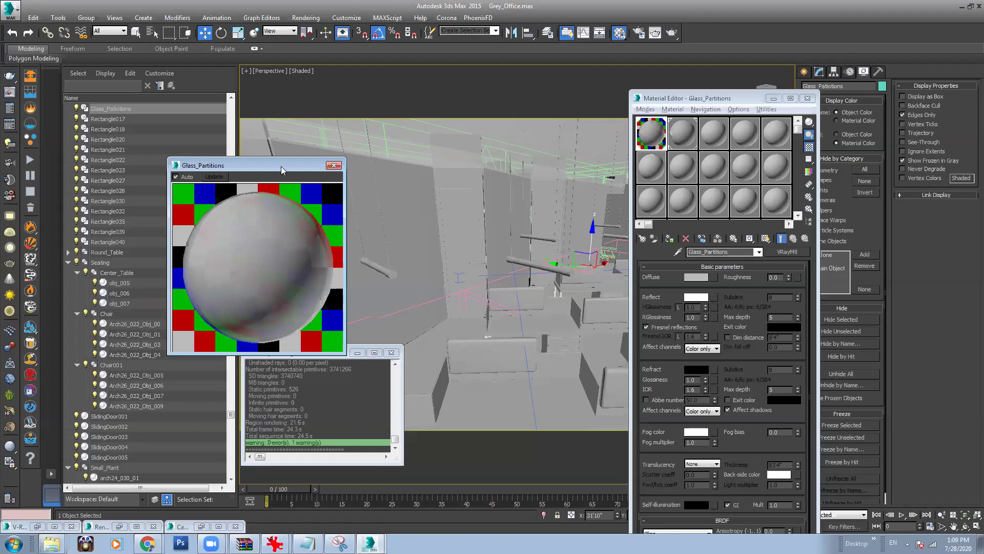
left_click_drag(289, 163, 197, 164)
Step: Switch to the Google Meet call in Chrome and admit the waiting participant
left_click(148, 543)
left_click(149, 504)
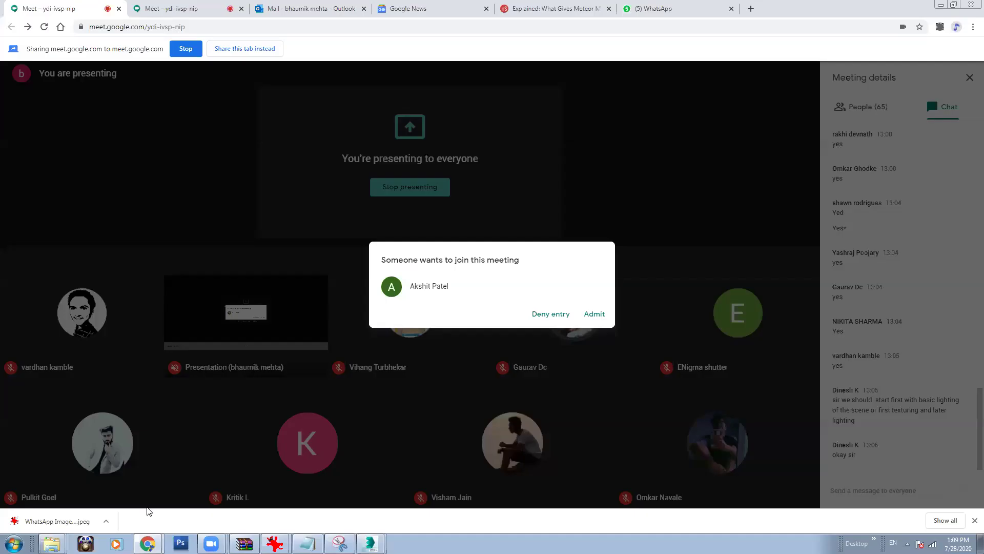
left_click(584, 318)
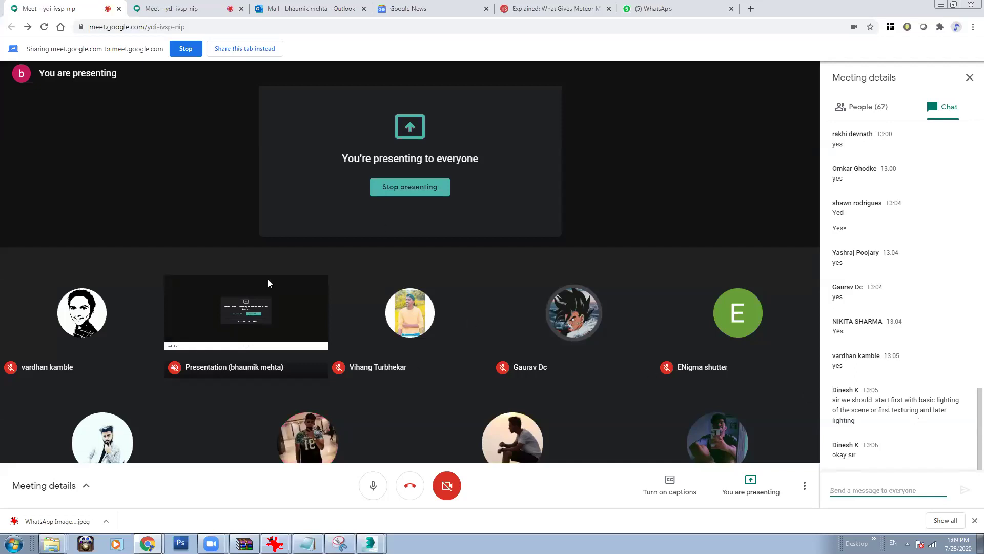
Step: Switch back to 3ds Max and minimize the V-Ray frame buffer
left_click(370, 542)
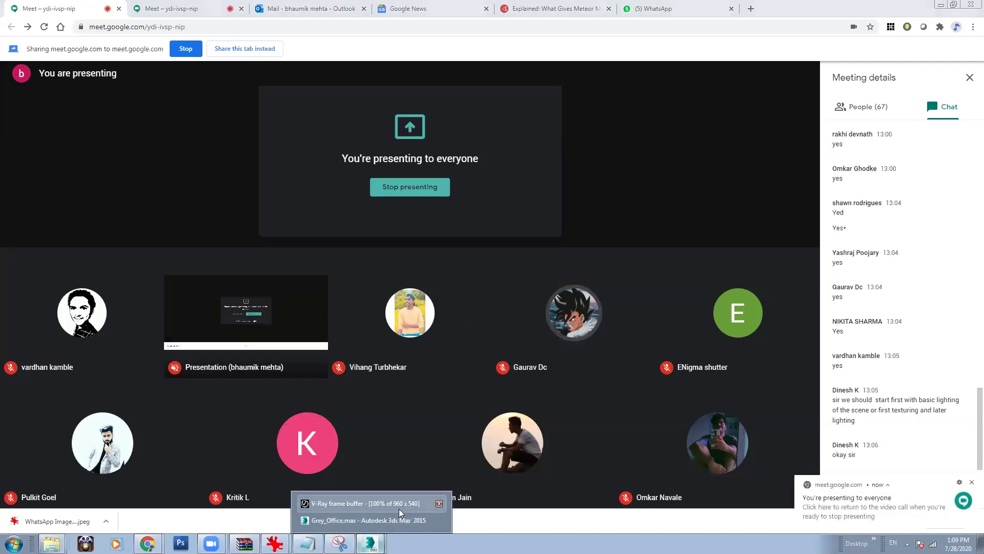
left_click(398, 505)
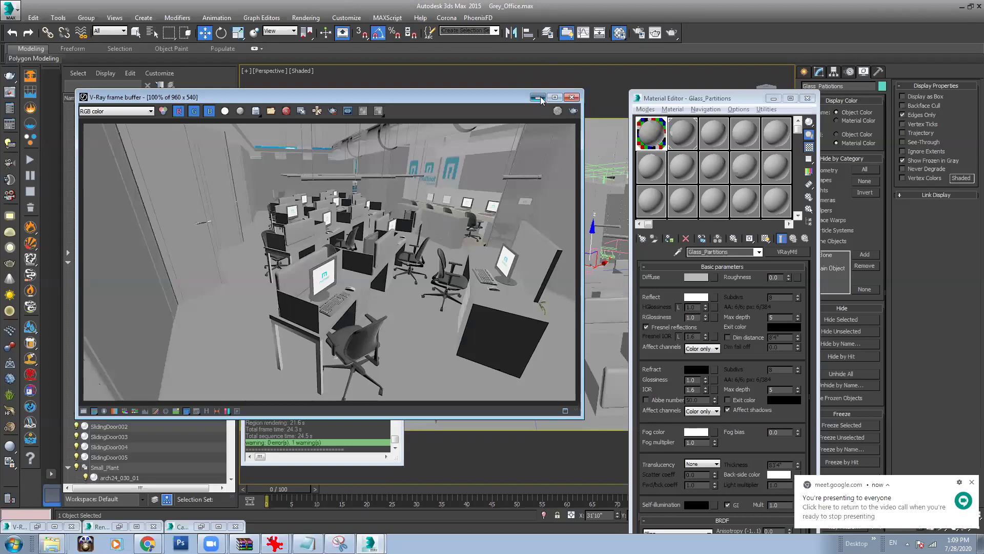
left_click(538, 101)
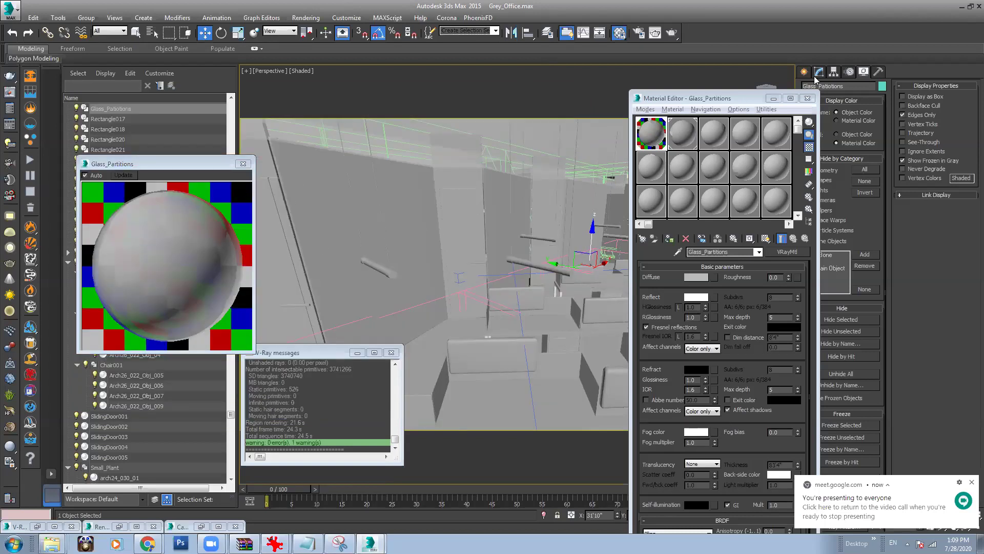
Step: Minimize the Material Editor and frame a perspective view of the office desks, starting from the Camera005 view
left_click(773, 98)
left_click(269, 72)
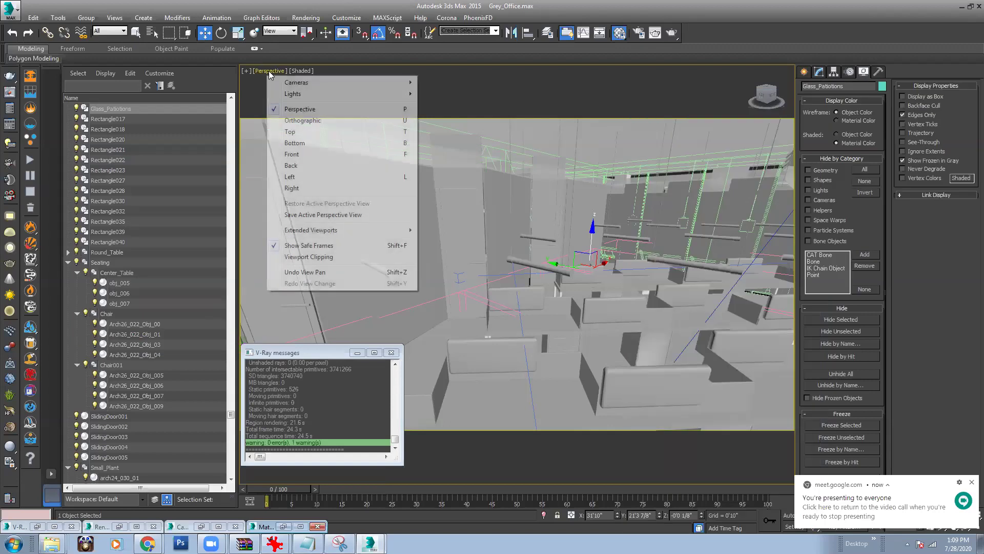
mouse_move(298, 82)
left_click(441, 116)
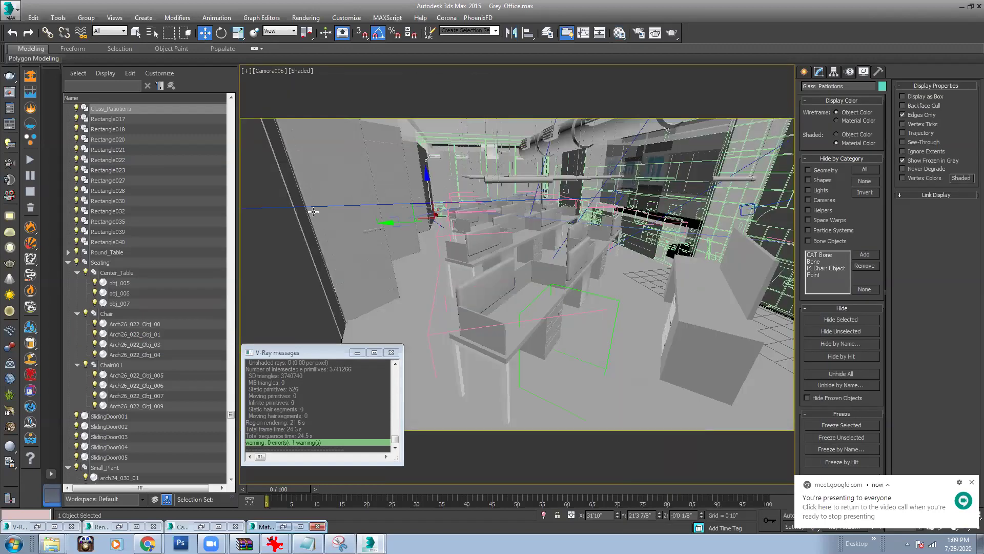
left_click(280, 71)
left_click(312, 109)
scroll(501, 211, "up", 5)
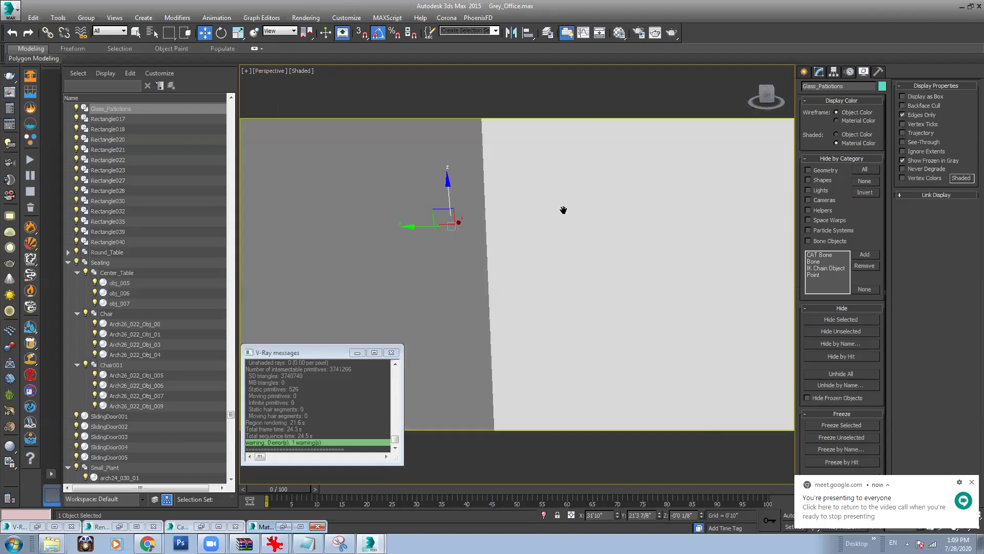
middle_click_drag(501, 210, 636, 273)
Step: Reopen the Material Editor and set the Glass_Partitions refraction color to pure white (255)
key("m")
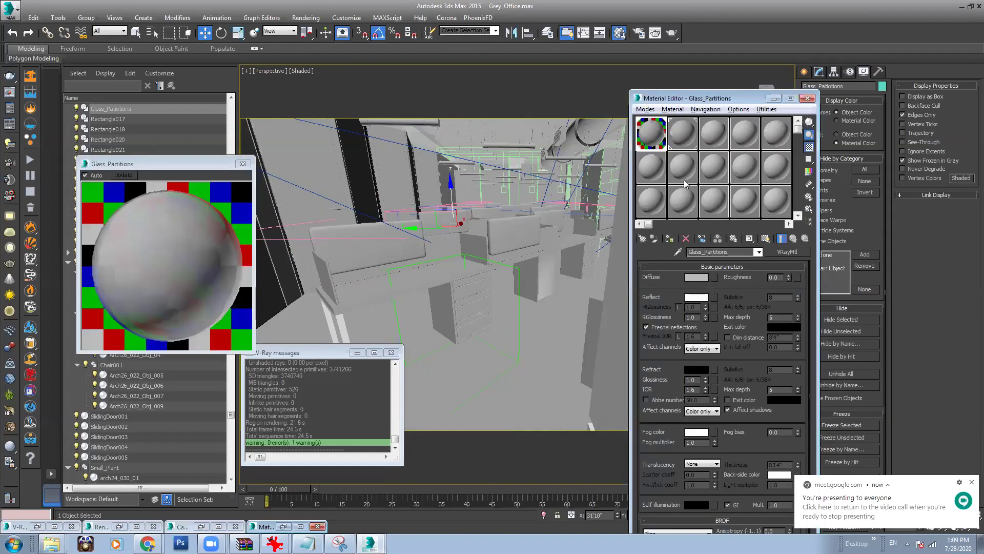
left_click(698, 371)
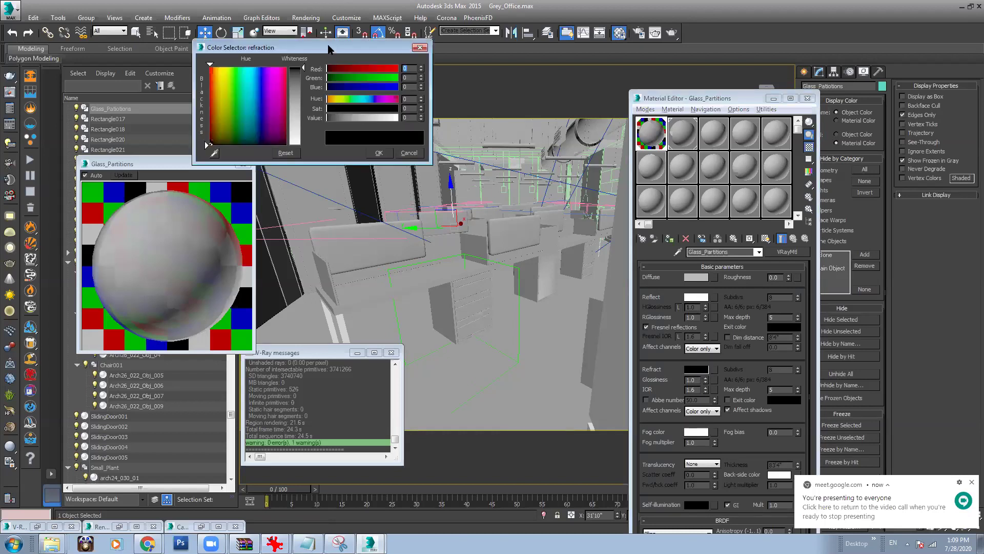
left_click_drag(329, 49, 675, 86)
left_click_drag(648, 118, 649, 140)
left_click_drag(647, 126, 653, 180)
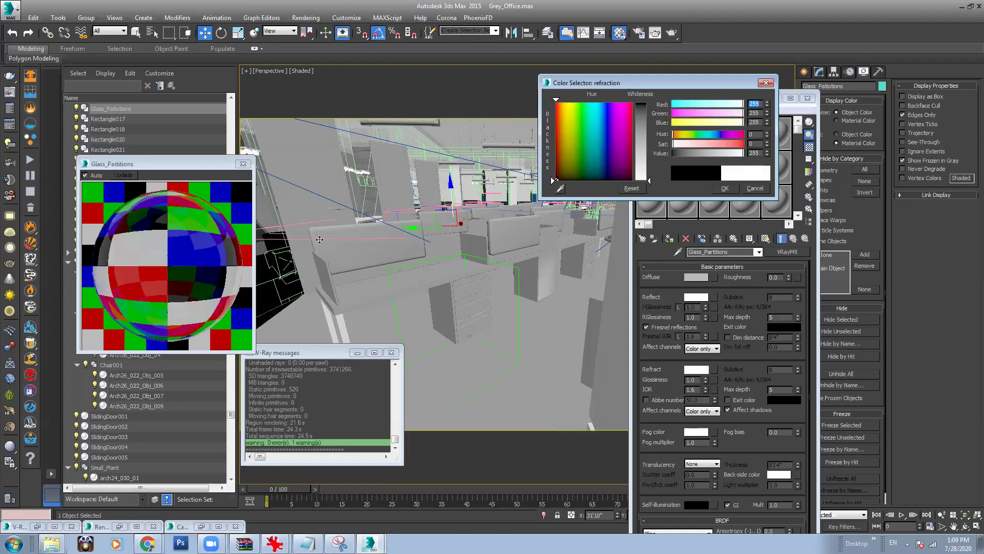
left_click_drag(167, 165, 156, 146)
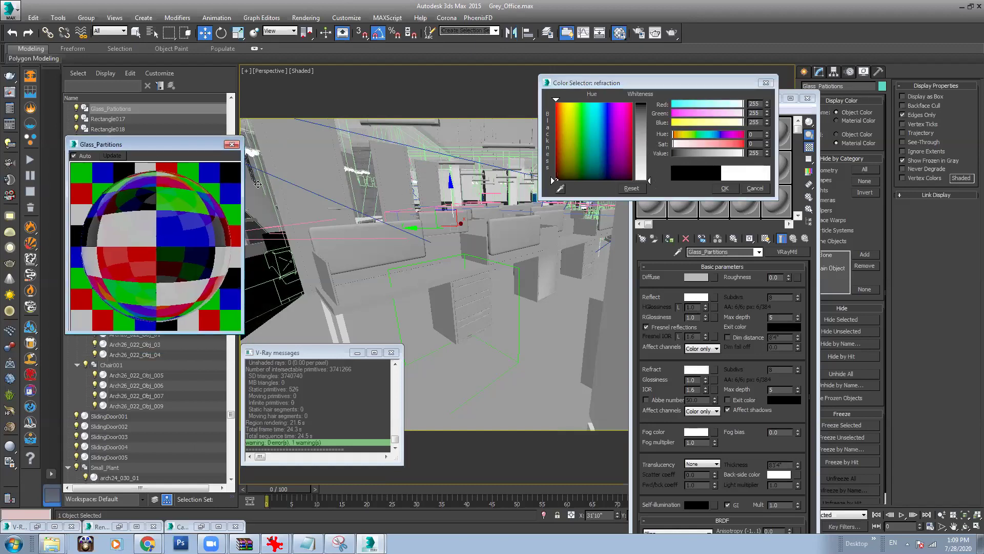
Step: Return the Glass_Partitions refraction color to black (0) and close the color selector
left_click_drag(644, 156, 619, 114)
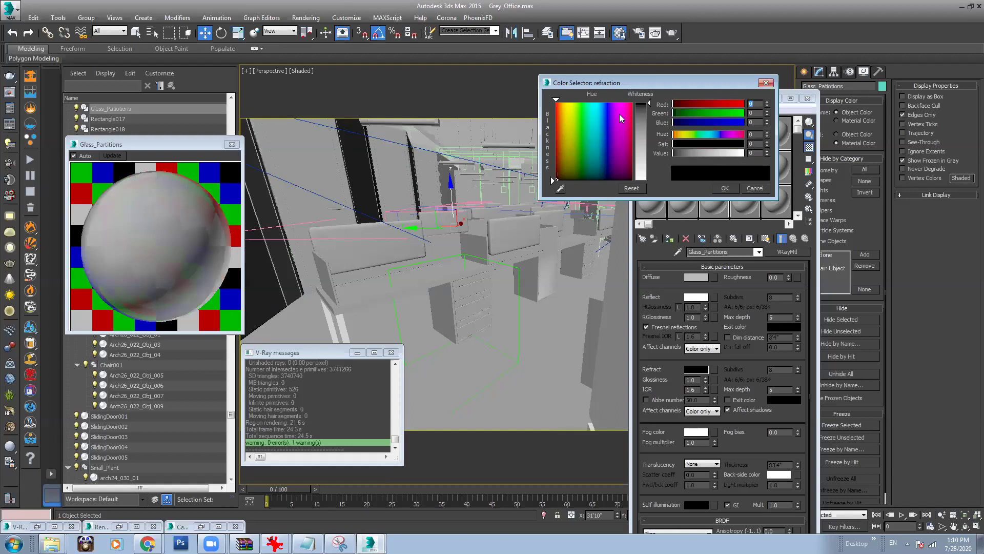
left_click(765, 82)
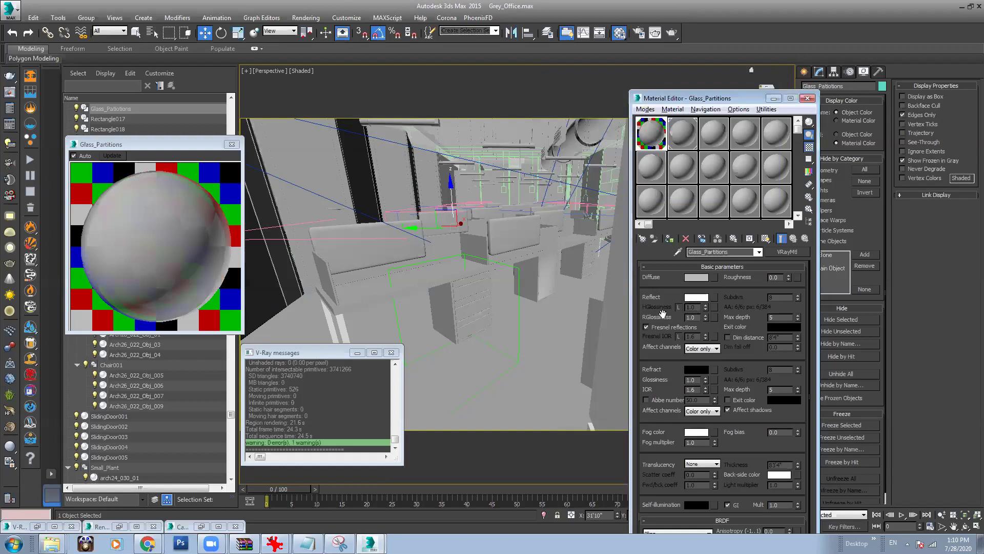
scroll(662, 313, "down", 2)
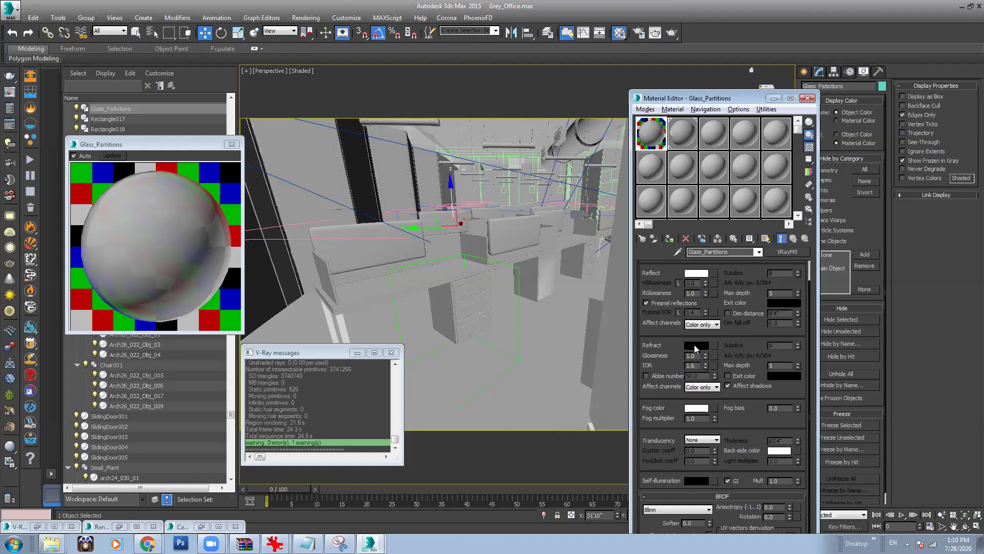
left_click_drag(665, 277, 671, 285)
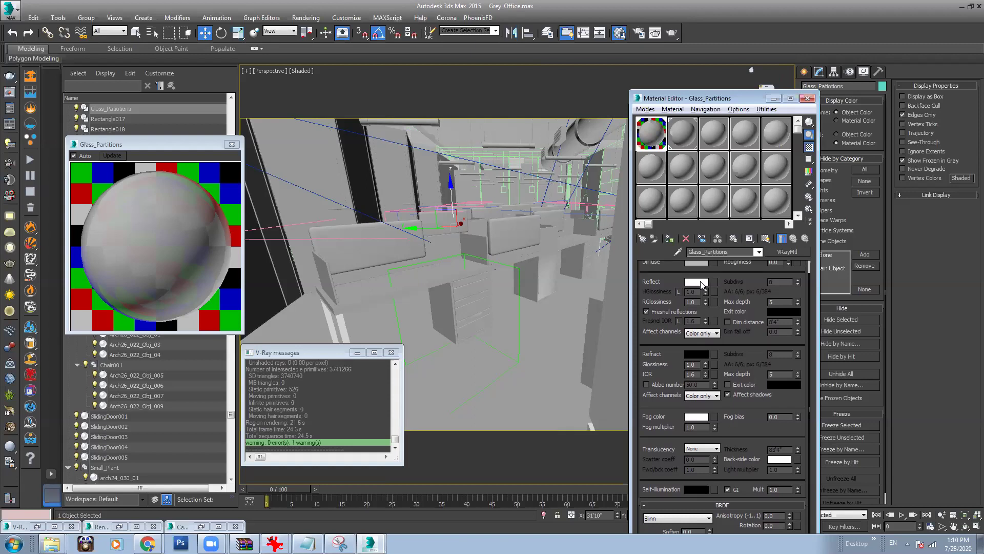
left_click_drag(660, 350, 651, 344)
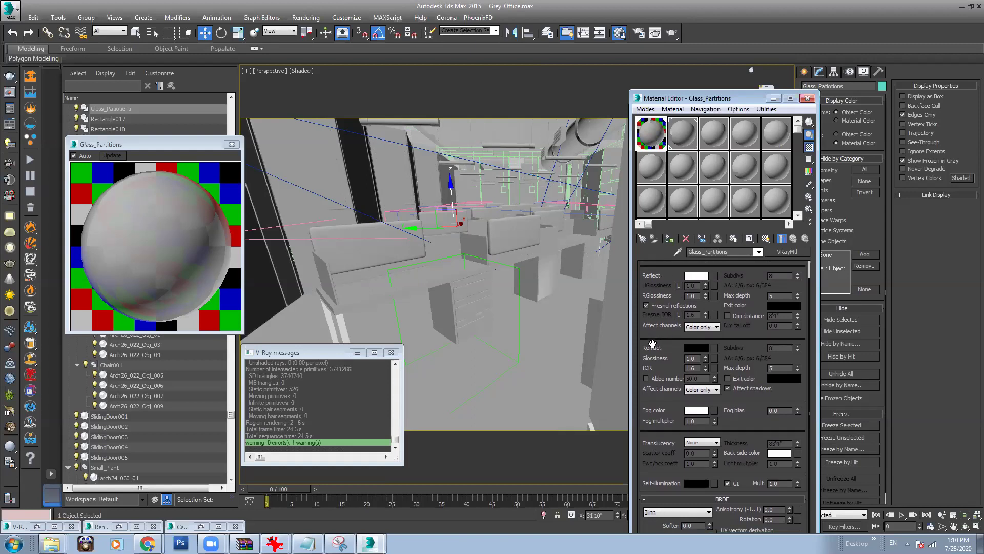
Step: Set the Glass_Partitions refraction color to pure white (255) and confirm the color
left_click(689, 351)
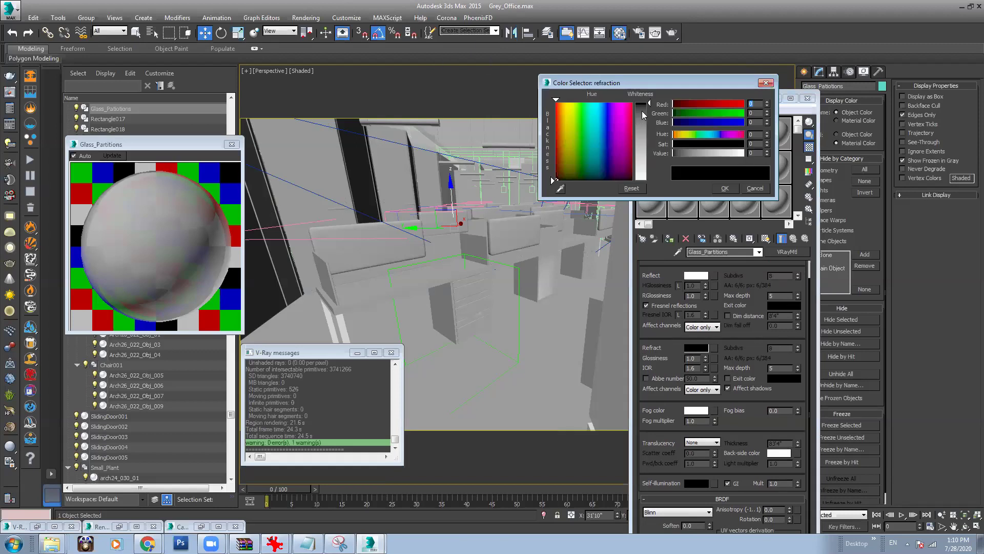
left_click_drag(646, 105, 651, 182)
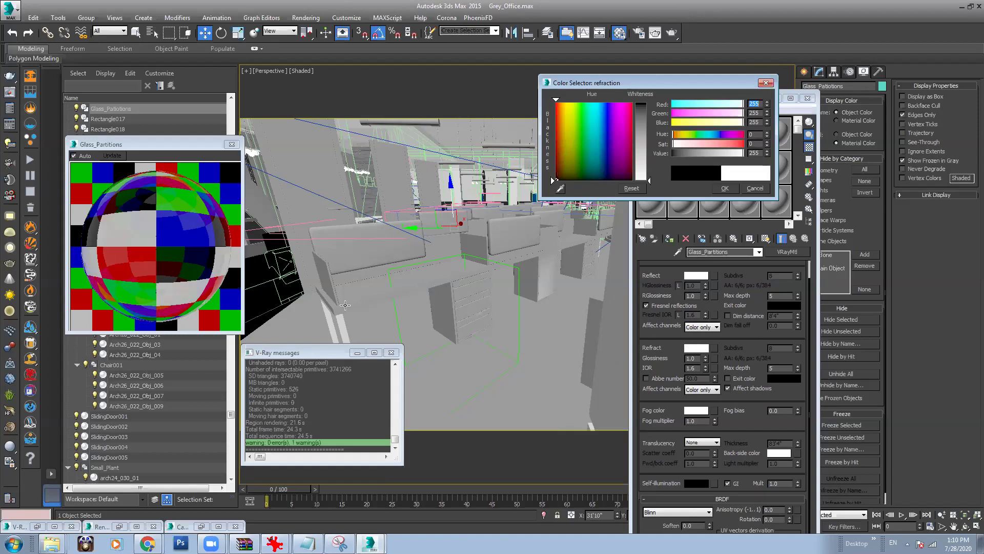
left_click(718, 189)
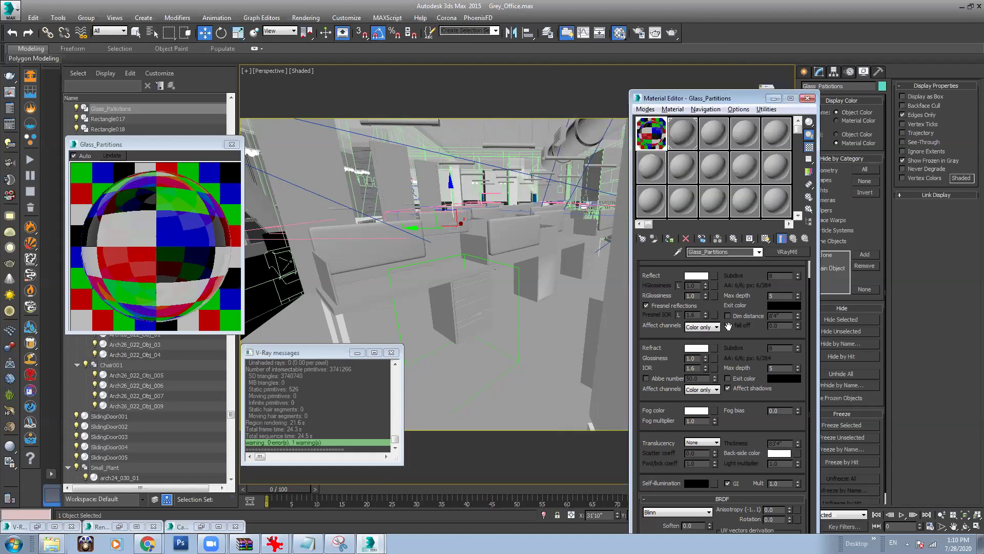
Step: Test the Glass_Partitions reflection color at black (0) and restore it to pure white (255)
left_click(696, 276)
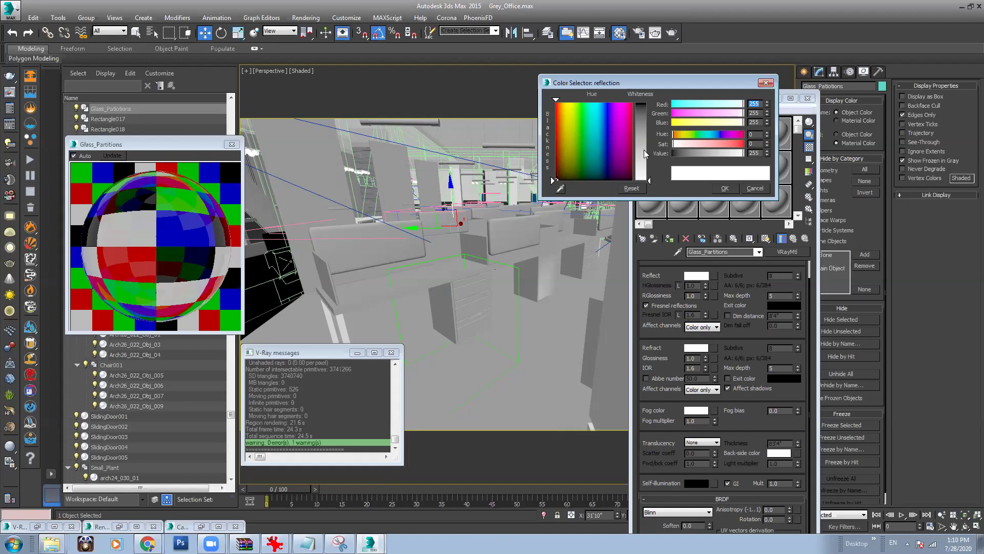
left_click_drag(651, 182, 649, 103)
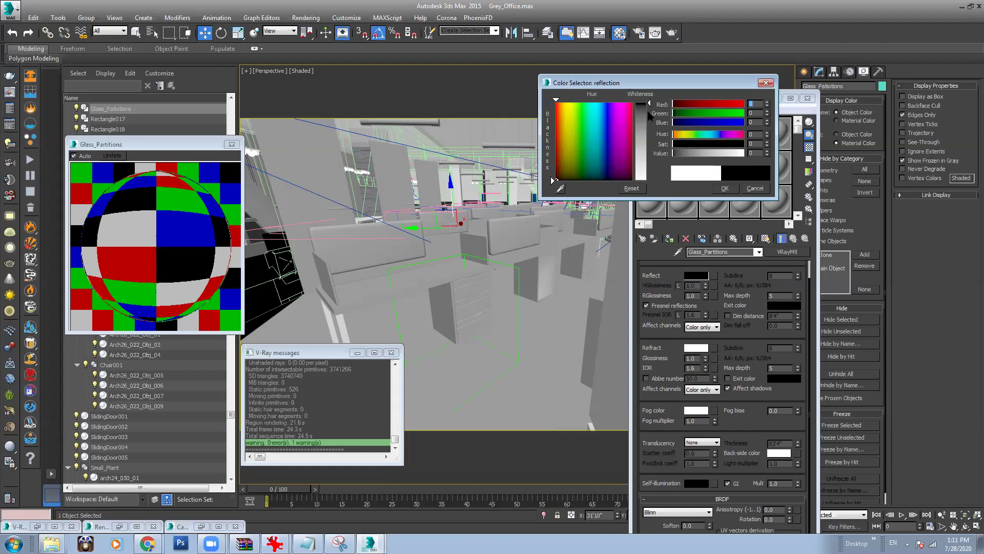
left_click_drag(650, 116, 650, 180)
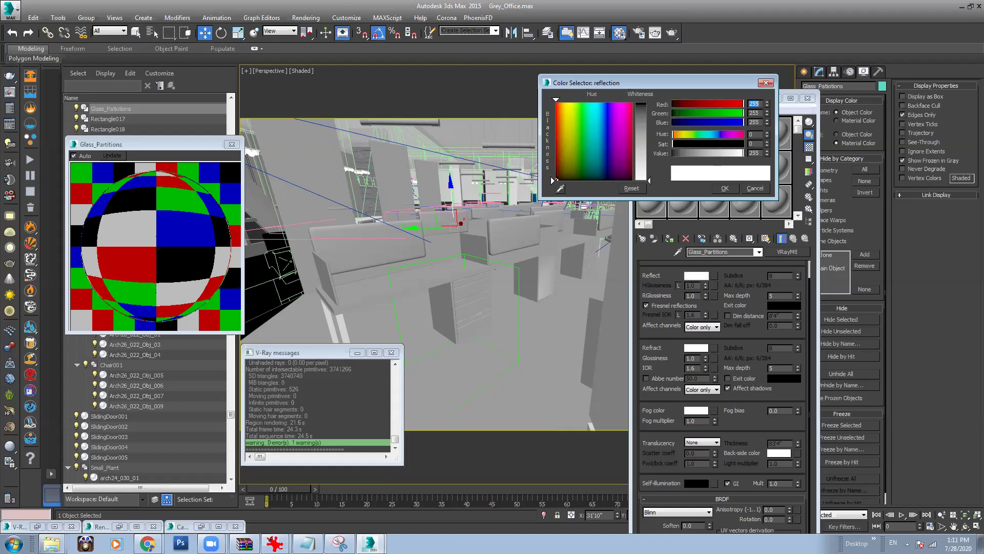
left_click(724, 188)
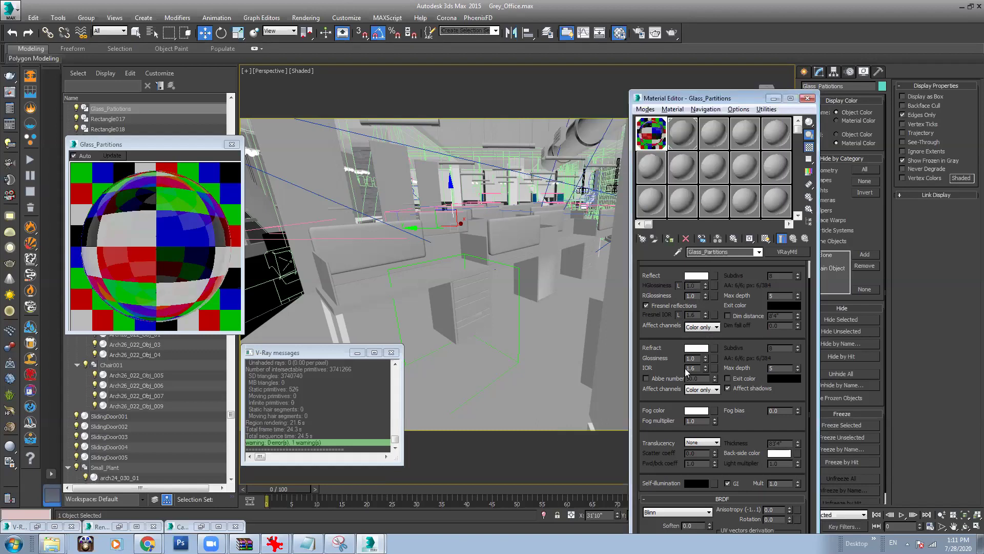
Step: Close the enlarged Glass_Partitions sample preview and examine the facade frames and grilles from outside the building
left_click(231, 144)
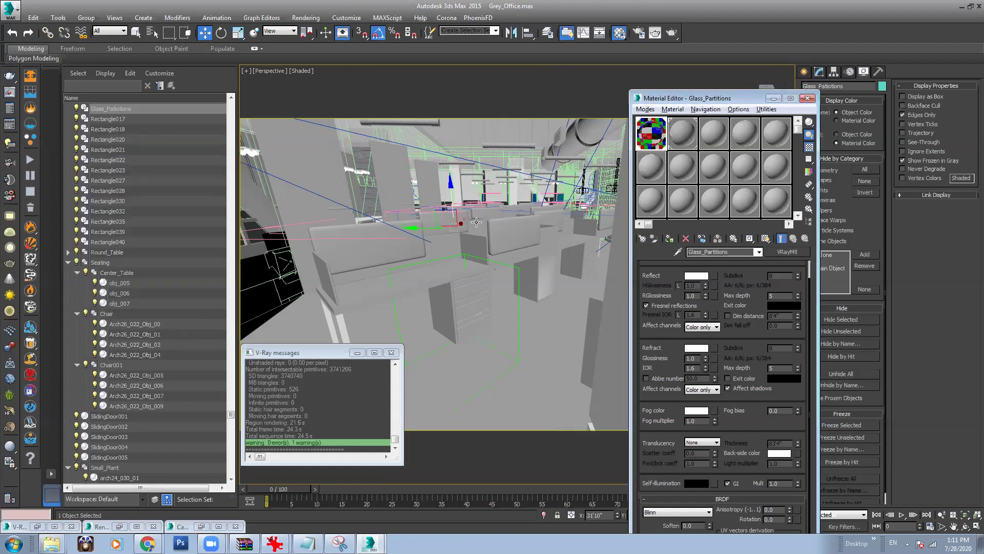
middle_click_drag(454, 241, 486, 262, "alt")
scroll(485, 262, "up", 10)
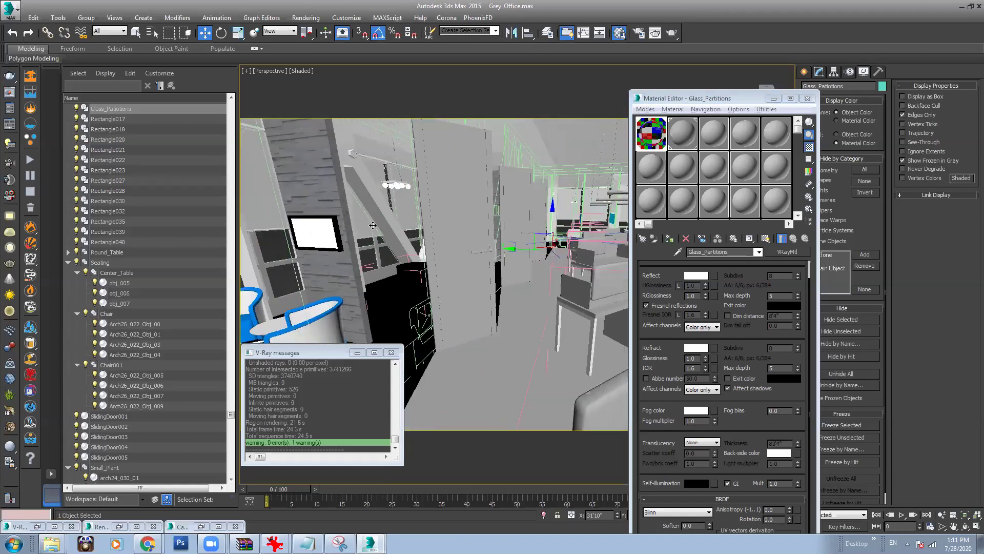
scroll(371, 223, "down", 10)
middle_click_drag(371, 223, 454, 250, "alt")
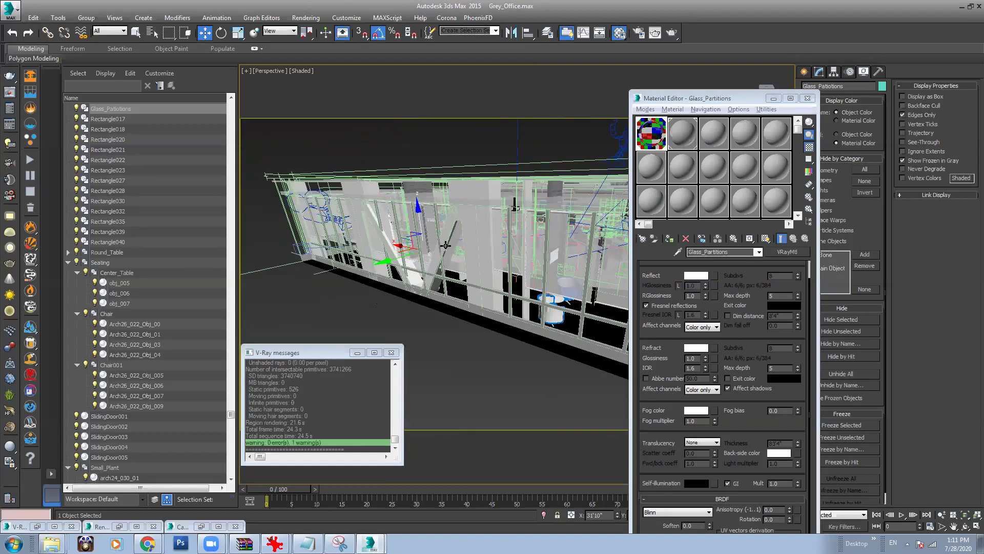
left_click(522, 210)
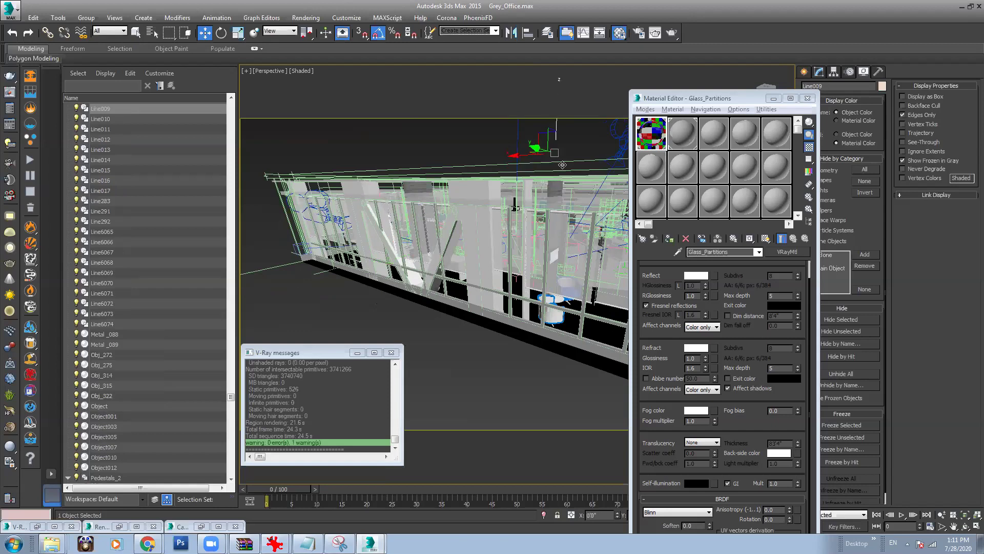
scroll(401, 261, "up", 4)
scroll(402, 260, "up", 10)
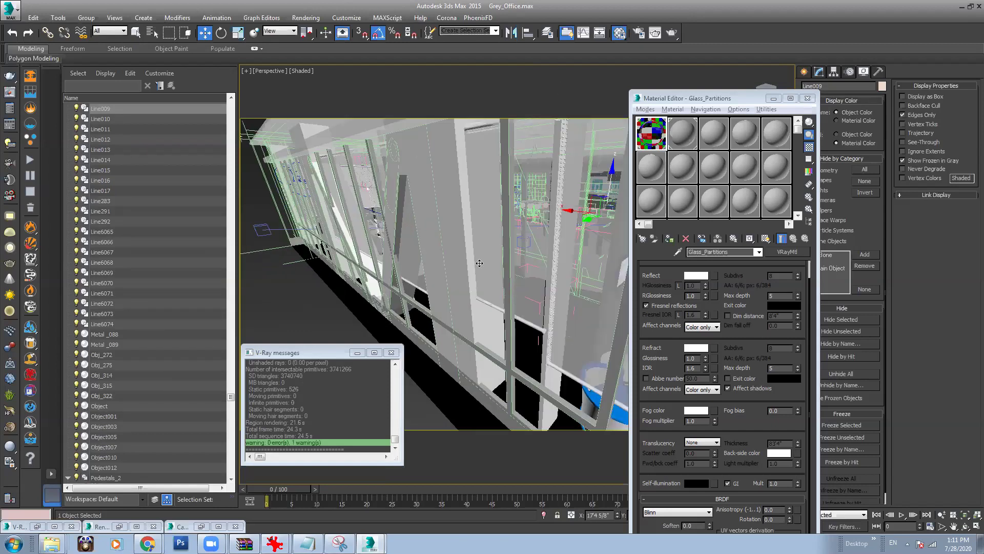
middle_click_drag(451, 256, 468, 235)
scroll(456, 287, "down", 12)
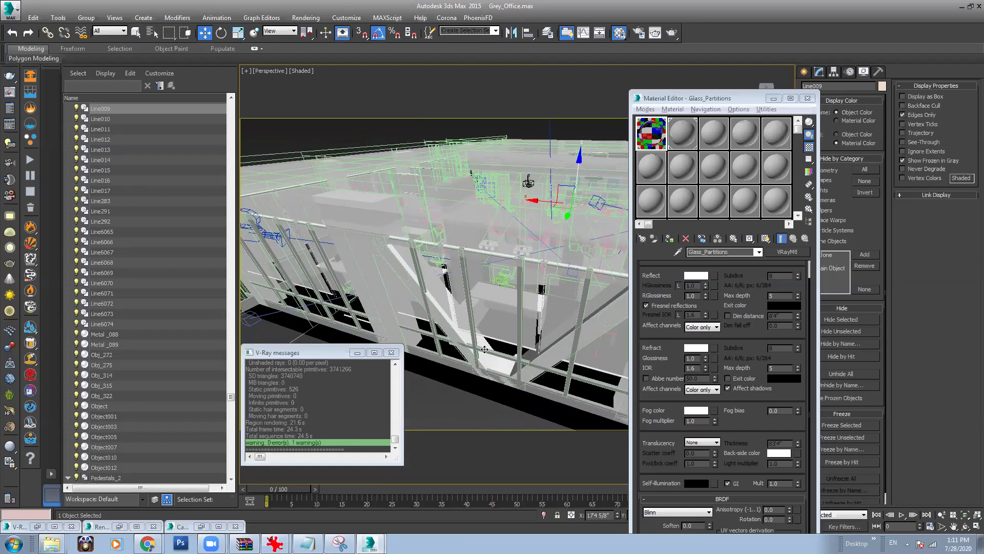
scroll(467, 306, "down", 5)
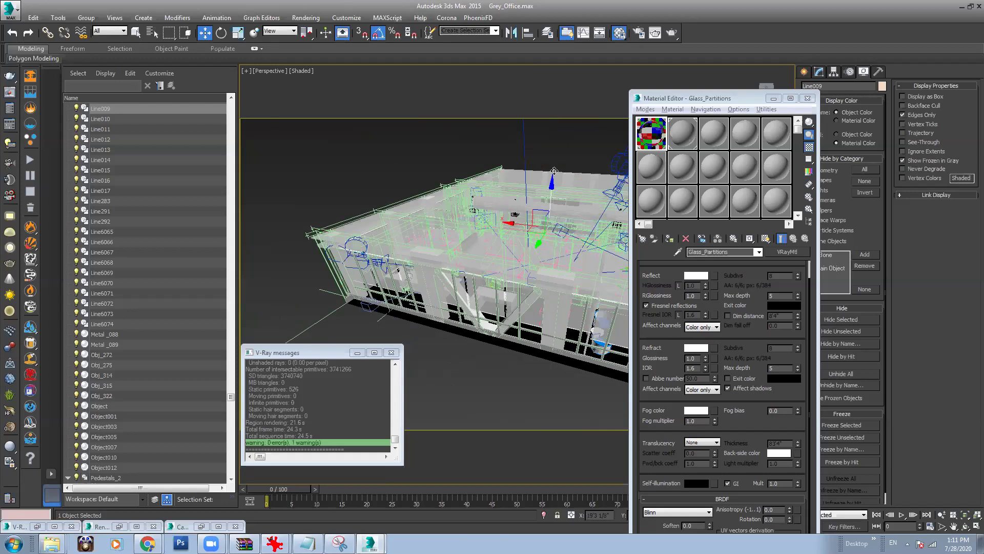
scroll(422, 277, "up", 5)
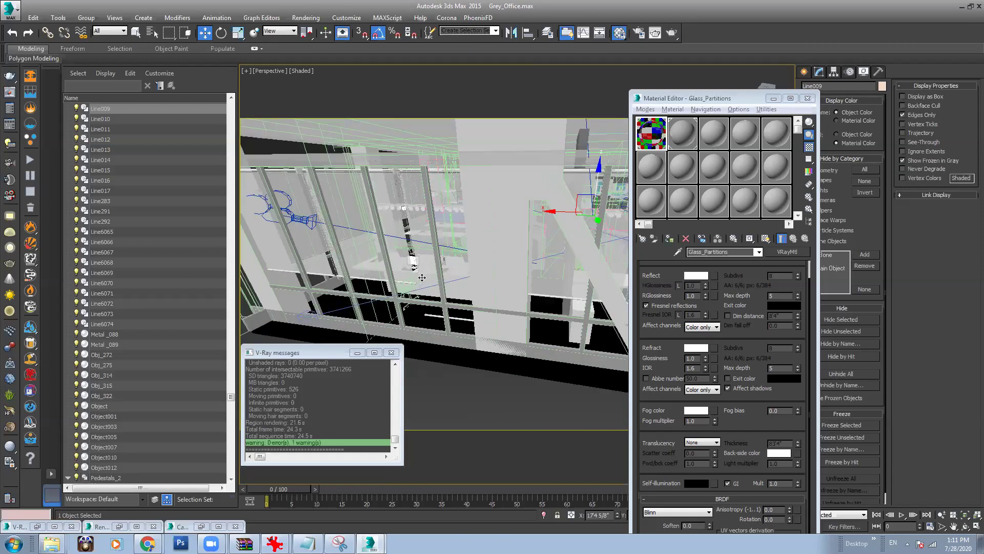
scroll(422, 277, "up", 2)
left_click(447, 267)
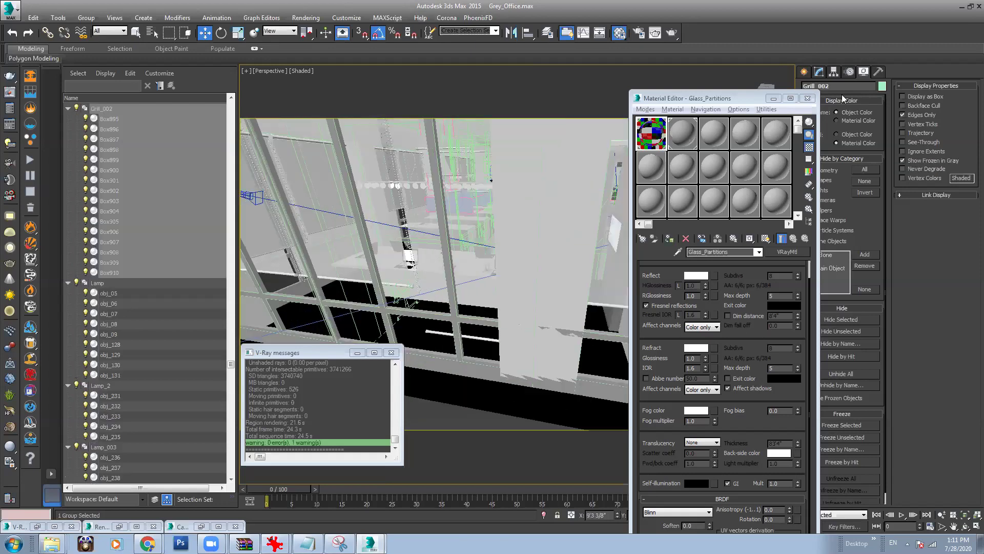
Step: Minimize the Material Editor and hide the outline shapes 5 and 10 around the building
left_click(774, 98)
scroll(532, 218, "down", 3)
middle_click_drag(532, 218, 519, 210, "alt")
right_click(519, 210)
left_click(553, 146)
left_click(488, 184)
left_click(594, 194)
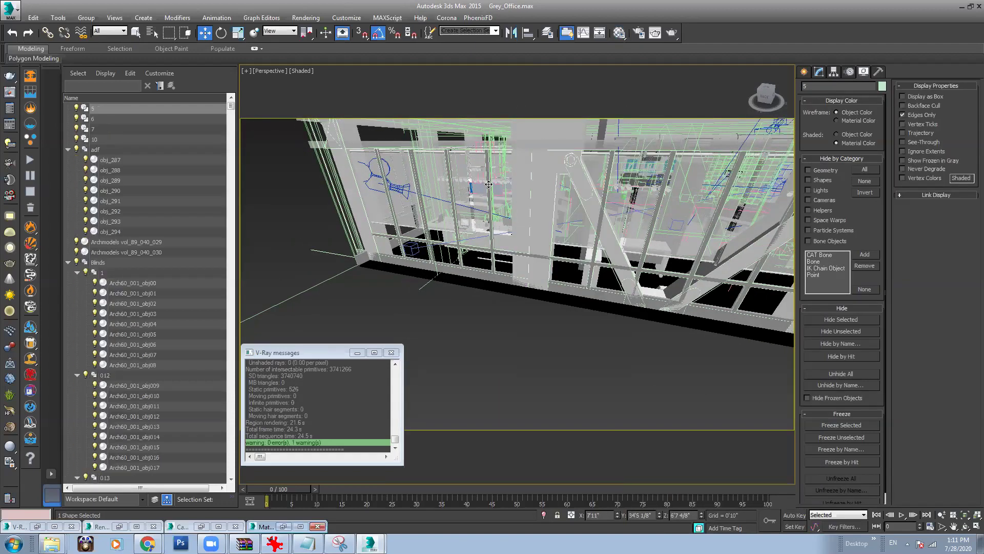
scroll(604, 206, "down", 4)
middle_click_drag(604, 207, 553, 220, "alt")
scroll(527, 220, "up", 2)
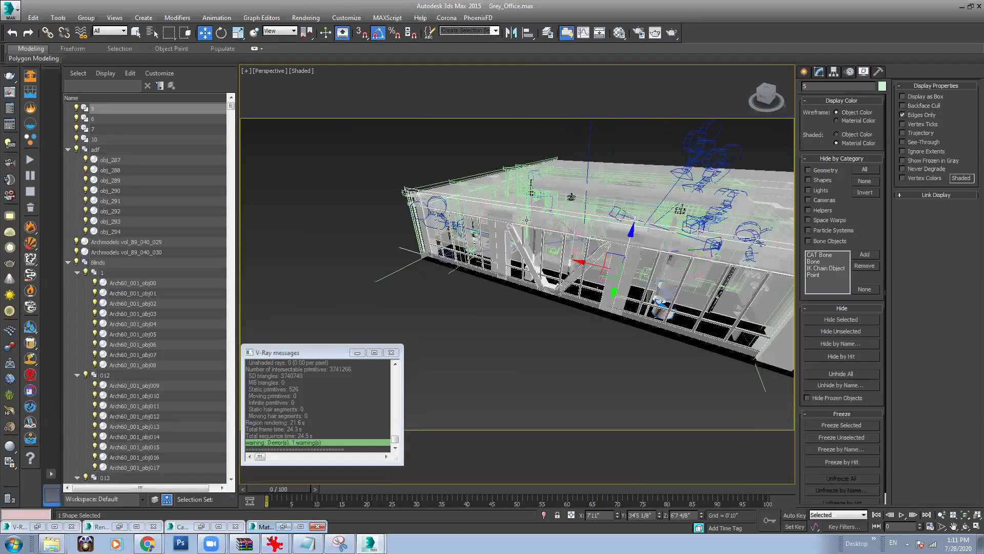
scroll(527, 220, "up", 2)
middle_click_drag(445, 178, 377, 225, "alt")
left_click(363, 216, "ctrl")
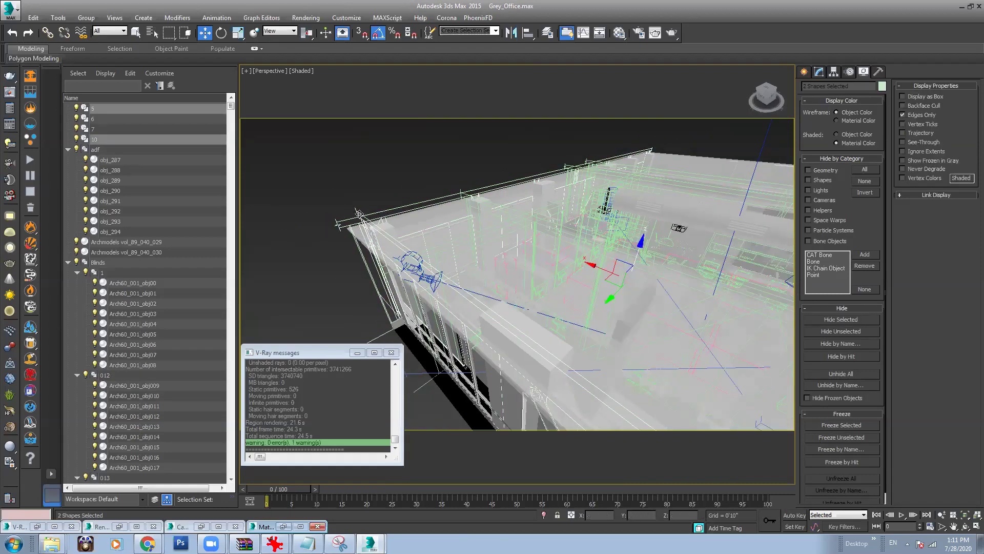
right_click(363, 216)
left_click(387, 186)
Step: Select the remaining outline shapes 1, 6 and 7 along the building's upper edge and hide them
middle_click_drag(388, 186, 418, 206, "alt")
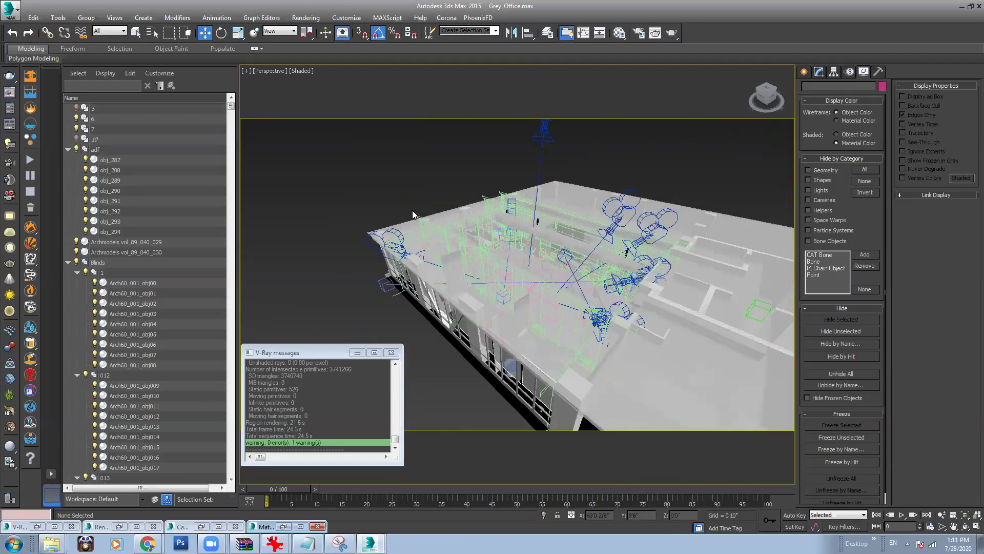
left_click(419, 215)
key("z")
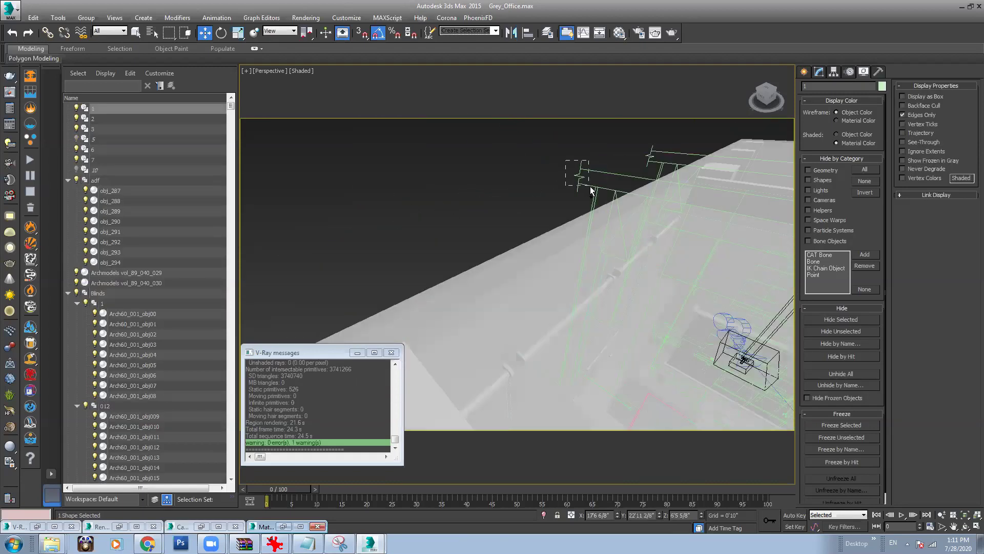
left_click(654, 159, "ctrl")
left_click(652, 154, "ctrl")
right_click(649, 150)
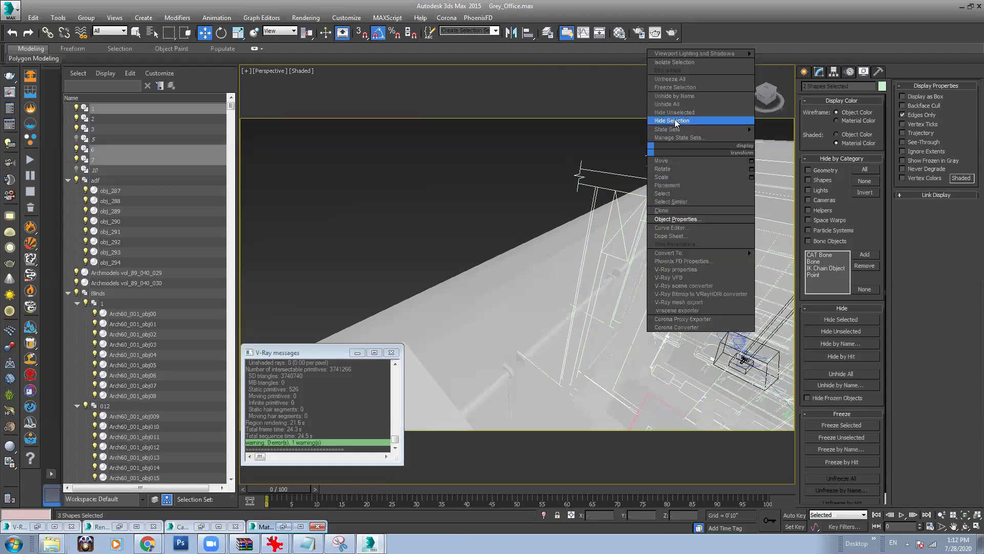
left_click(676, 120)
Step: Select the Line009 shape on the building and try moving it to identify the part
middle_click_drag(552, 273, 514, 322, "alt")
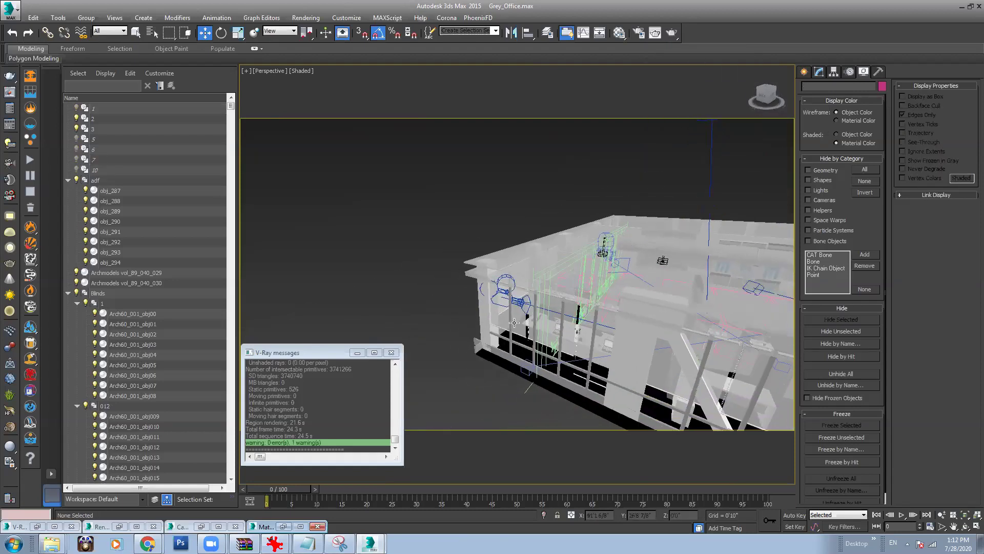
left_click(667, 277)
middle_click_drag(666, 277, 673, 250, "alt")
left_click_drag(695, 249, 685, 297)
right_click(685, 298)
scroll(523, 320, "up", 5)
middle_click_drag(546, 321, 647, 335, "alt")
middle_click_drag(726, 353, 601, 330, "alt")
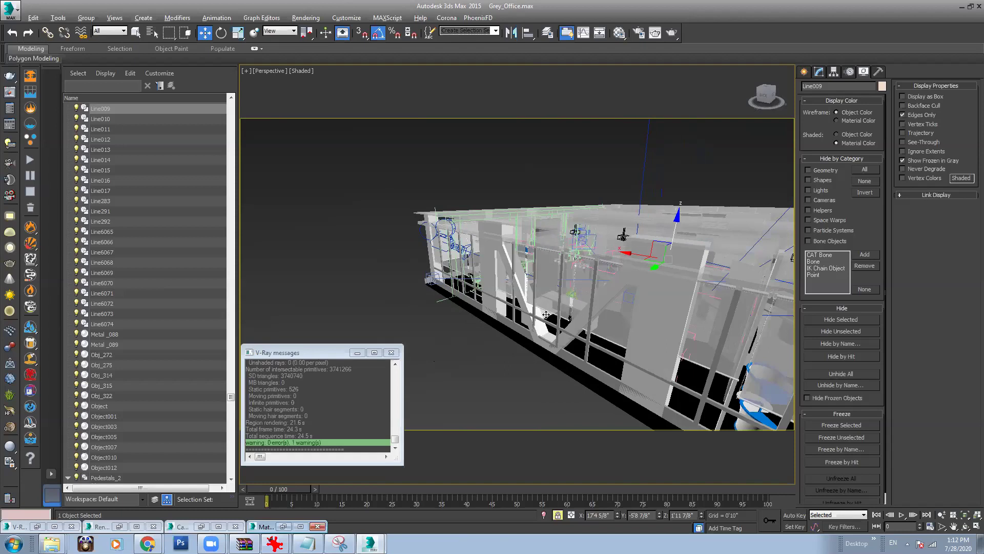
scroll(553, 305, "up", 3)
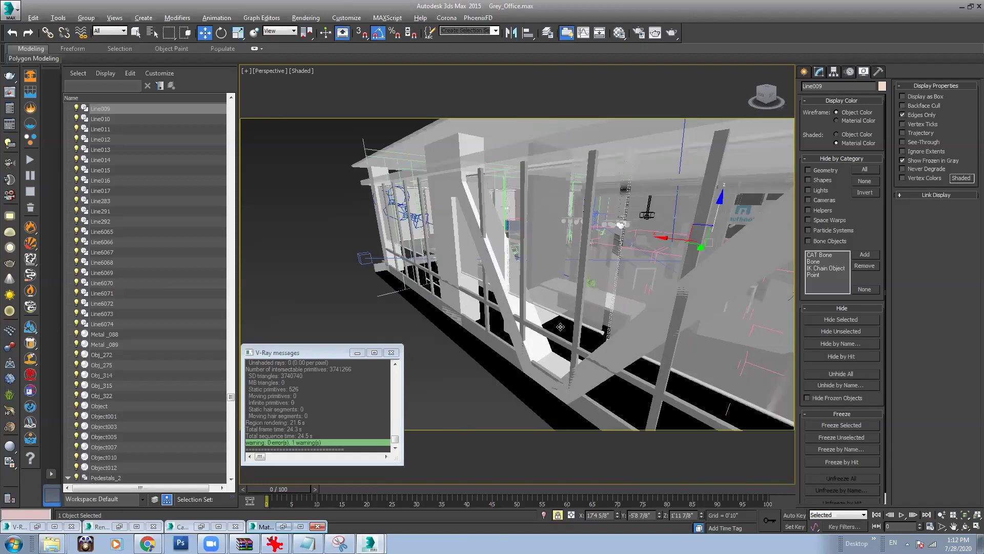
left_click_drag(721, 207, 650, 256)
Step: Use wireframe display to select the Line016 shape along the building's base and hide it
key("F3")
left_click(454, 375)
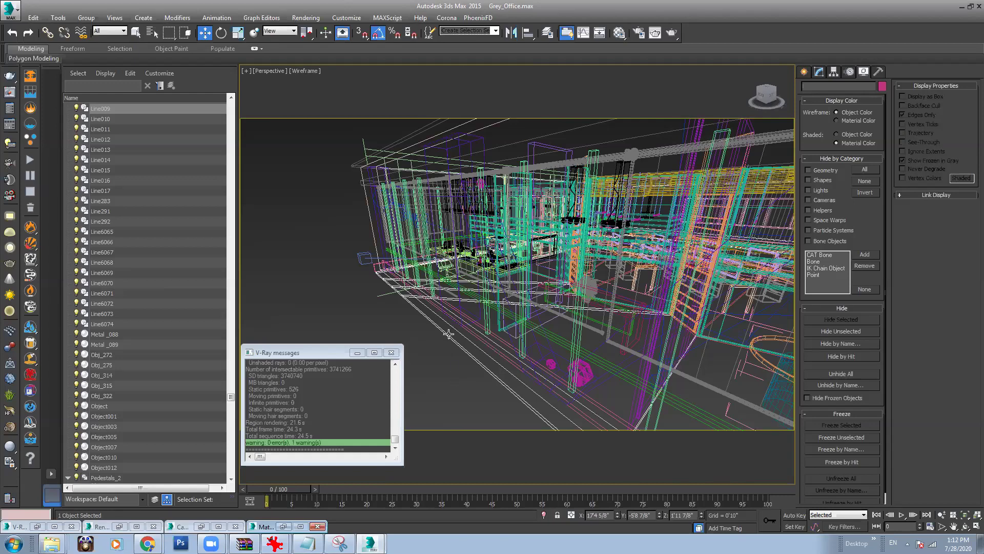
scroll(633, 314, "down", 4)
scroll(567, 331, "up", 3)
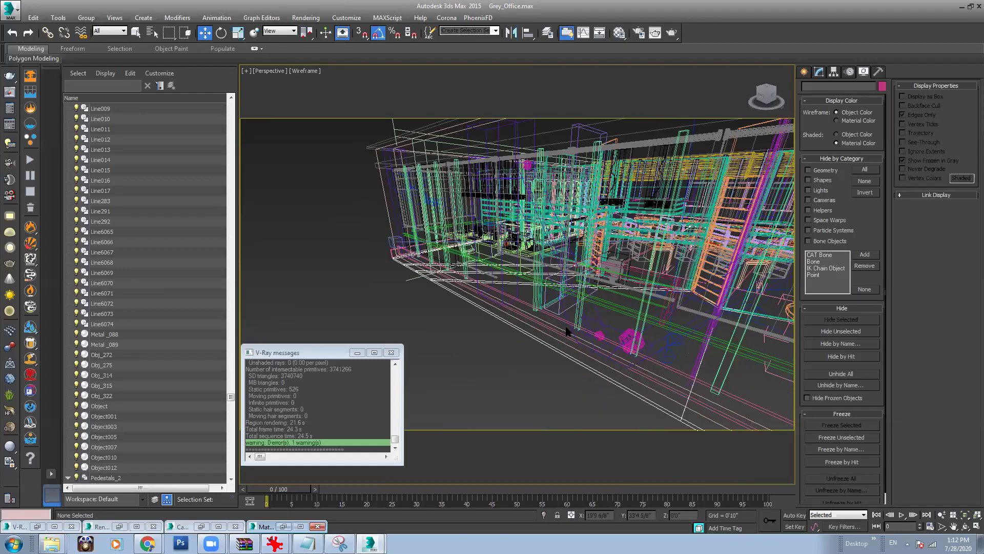
left_click(516, 329)
scroll(516, 328, "down", 4)
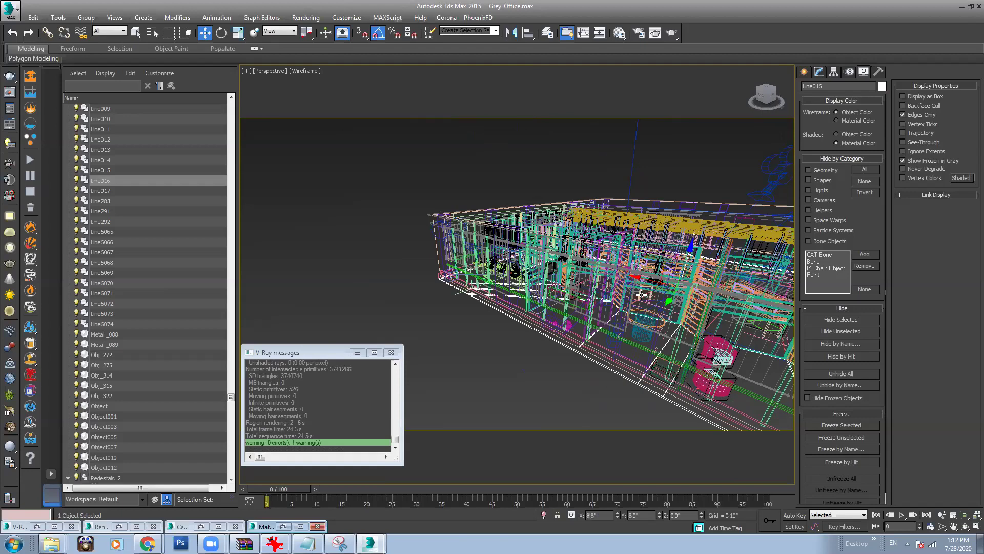
left_click_drag(688, 255, 675, 278)
scroll(685, 265, "down", 2)
middle_click_drag(675, 278, 557, 324, "alt")
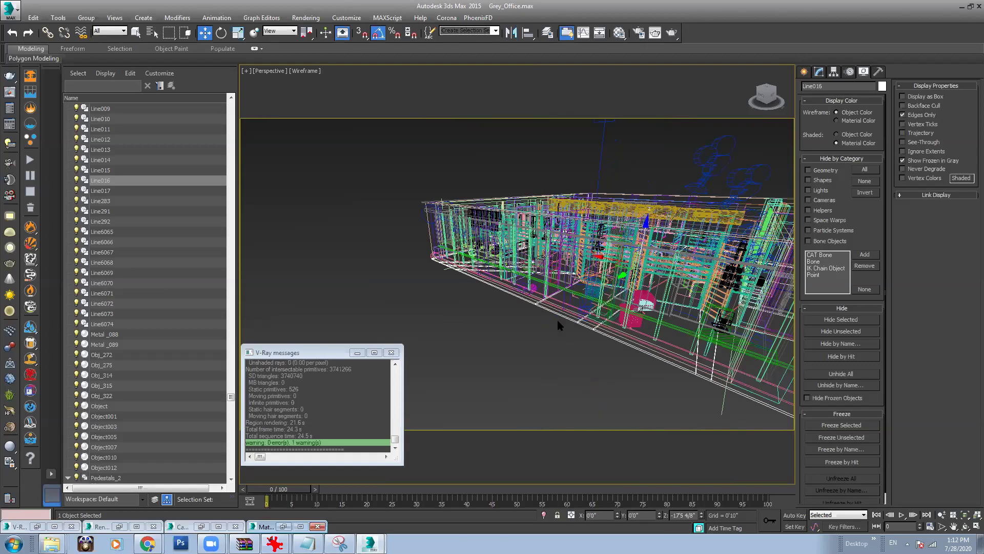
right_click(563, 313)
left_click(607, 283)
Step: View the seating area with the blue chairs in shaded display and select the Grill_002 window grille group
middle_click_drag(608, 283, 512, 266, "alt")
scroll(544, 267, "up", 4)
key("F3")
mouse_move(527, 314)
middle_mouse_down("alt")
mouse_move(507, 292)
mouse_move(533, 222)
middle_mouse_up("alt")
scroll(580, 209, "up", 6)
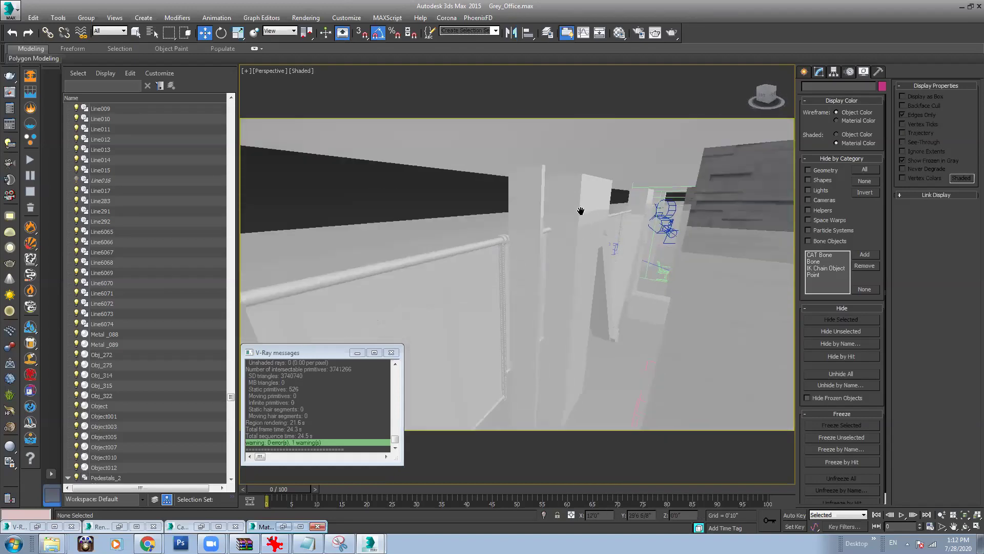
middle_click_drag(518, 339, 513, 188)
left_click(462, 294)
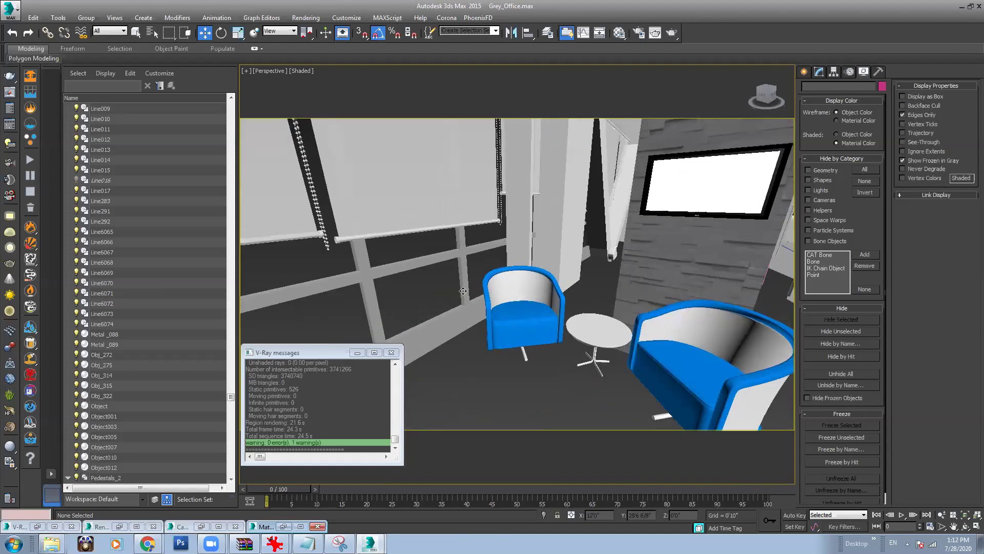
key("F3")
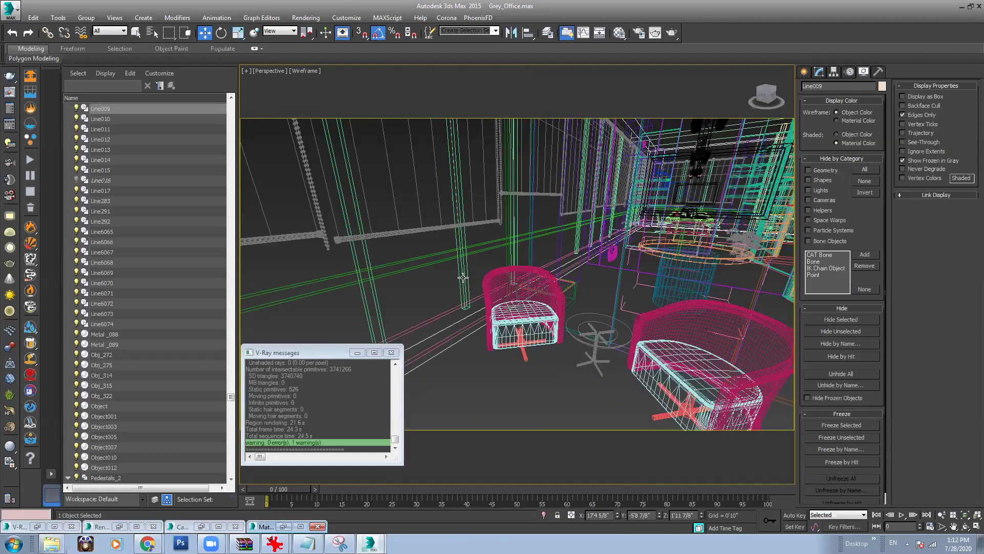
left_click(466, 280)
key("F3")
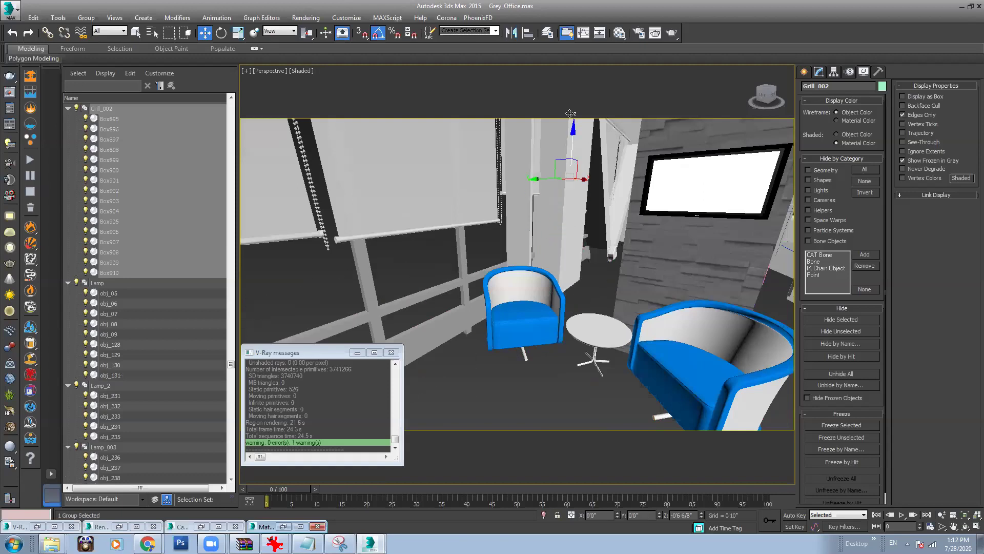
Step: Undo the last selections and the hiding of the Line016 shape at the building's base
scroll(597, 247, "down", 4)
middle_click_drag(589, 259, 591, 222, "alt")
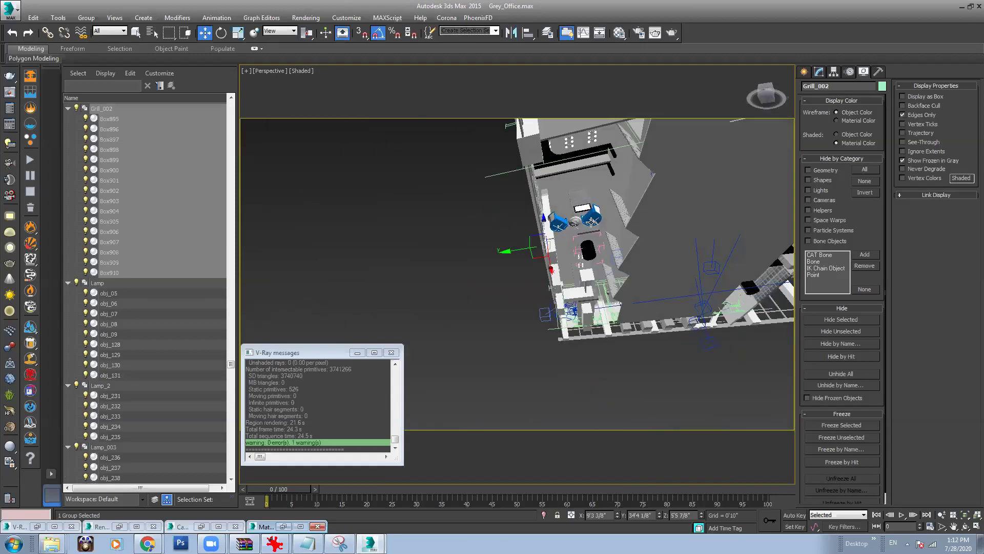
left_click(628, 245)
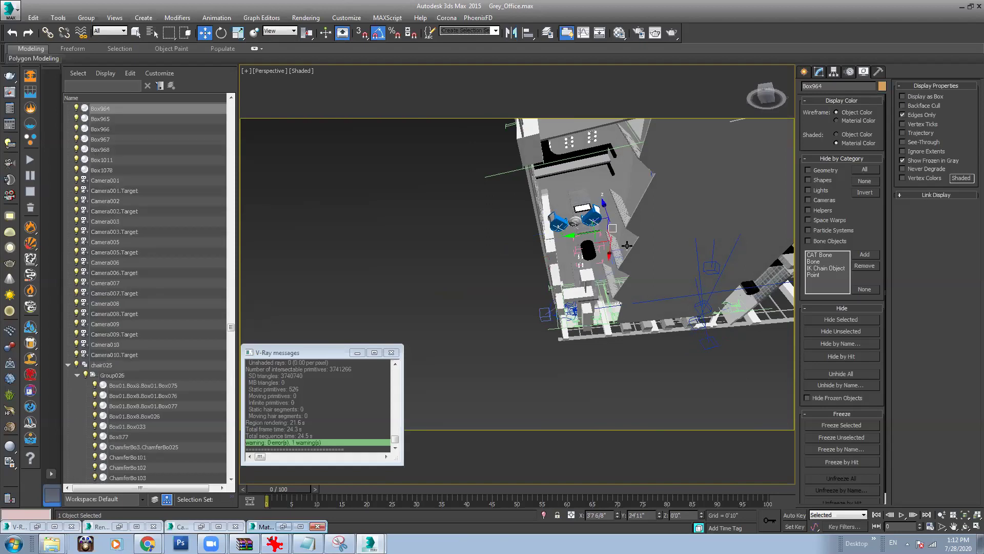
key("ctrl+z")
key("ctrl+z")
key("ctrl+z")
key("ctrl+z")
Step: Examine the Line016 shape in wireframe and shaded display, from the building corner to the seating area with the blue chairs
middle_click_drag(628, 243, 565, 354)
key("F3")
middle_click_drag(581, 314, 686, 224, "alt")
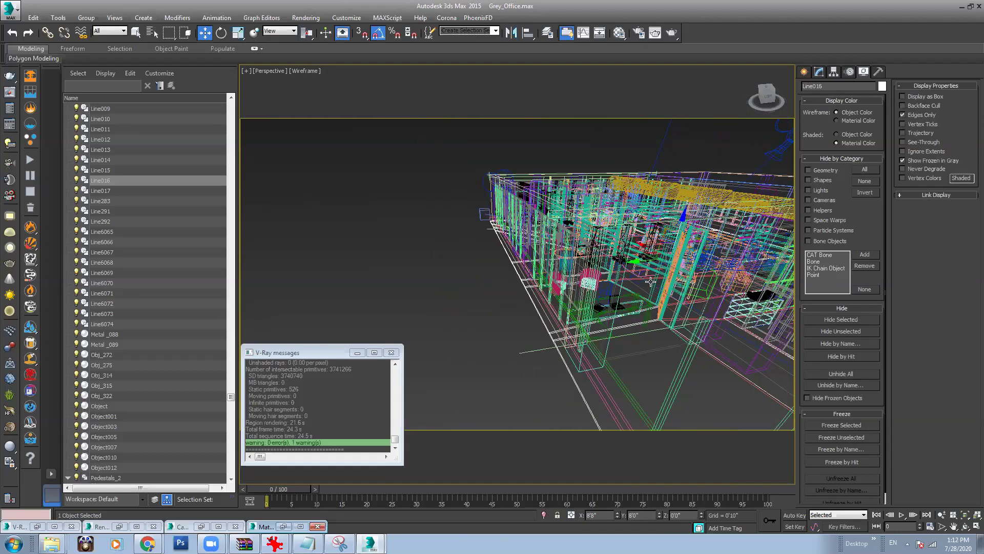
key("F3")
key("z")
scroll(629, 236, "up", 10)
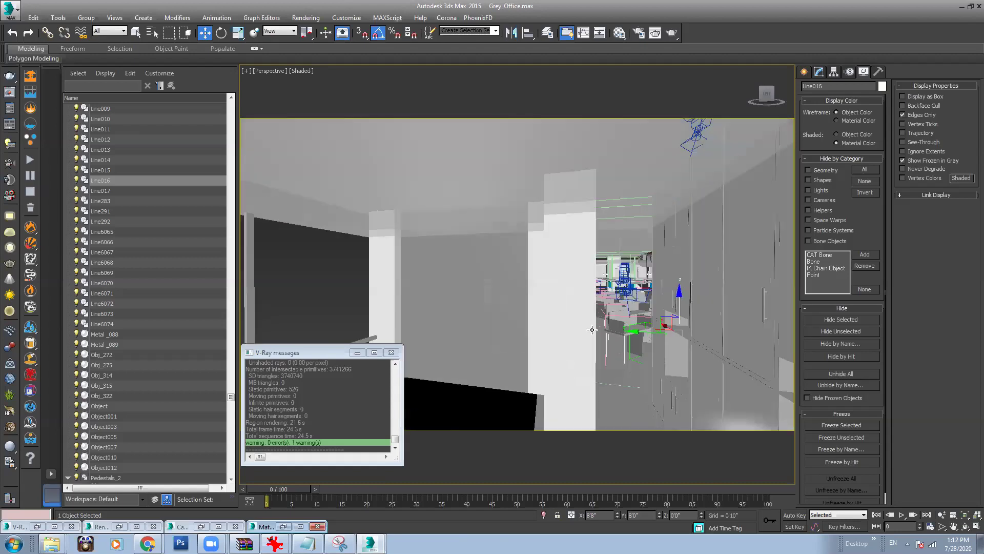
scroll(462, 302, "up", 3)
scroll(495, 303, "down", 8)
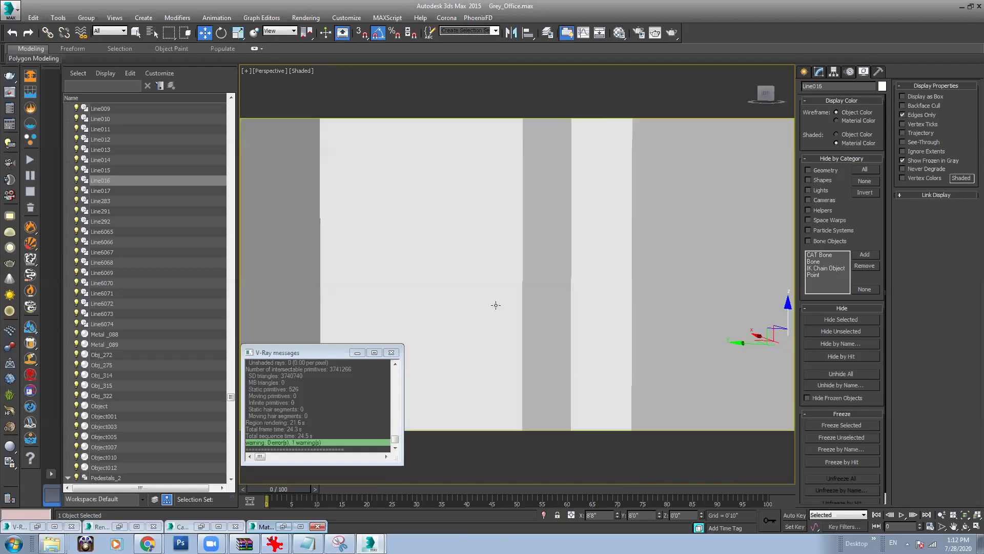
scroll(495, 306, "up", 1)
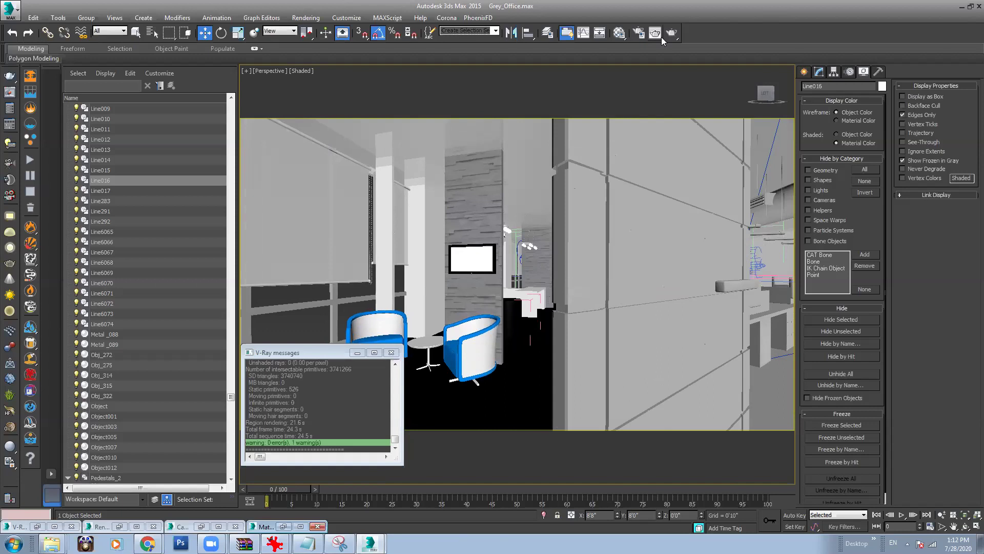
Step: Turn the third material sample into a VRayMtl named VIP_Flooring
left_click(619, 32)
left_click(664, 124)
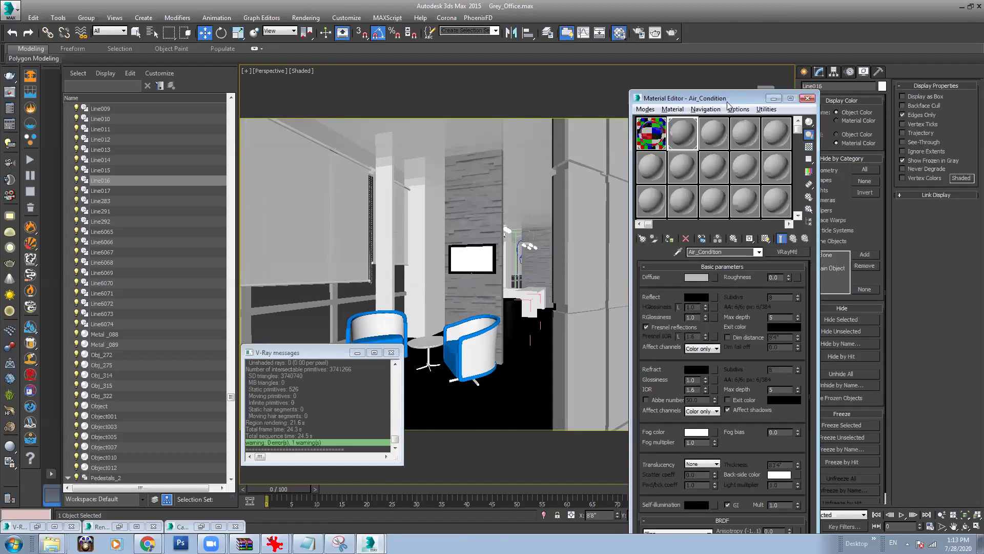
left_click(720, 132)
left_click(787, 251)
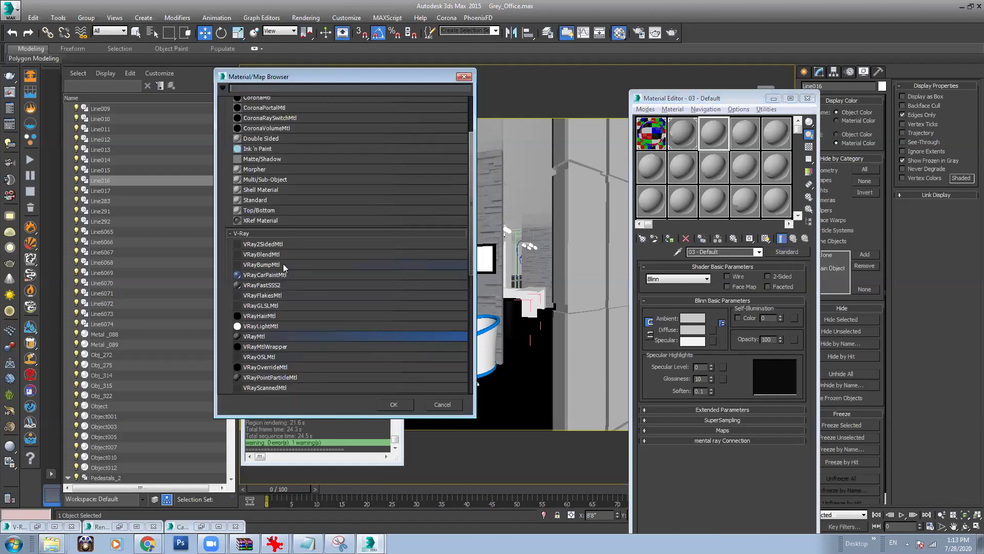
double_click(266, 337)
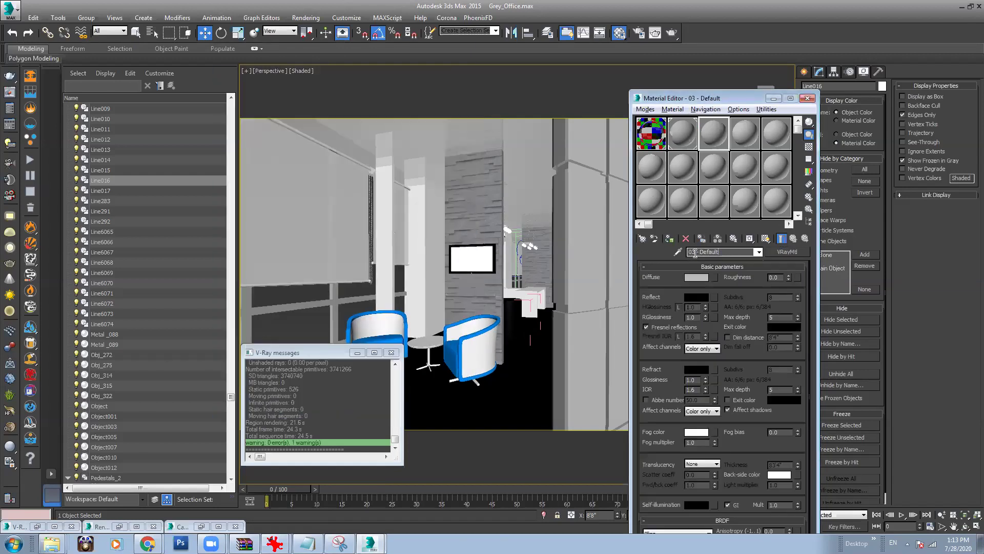
type("V")
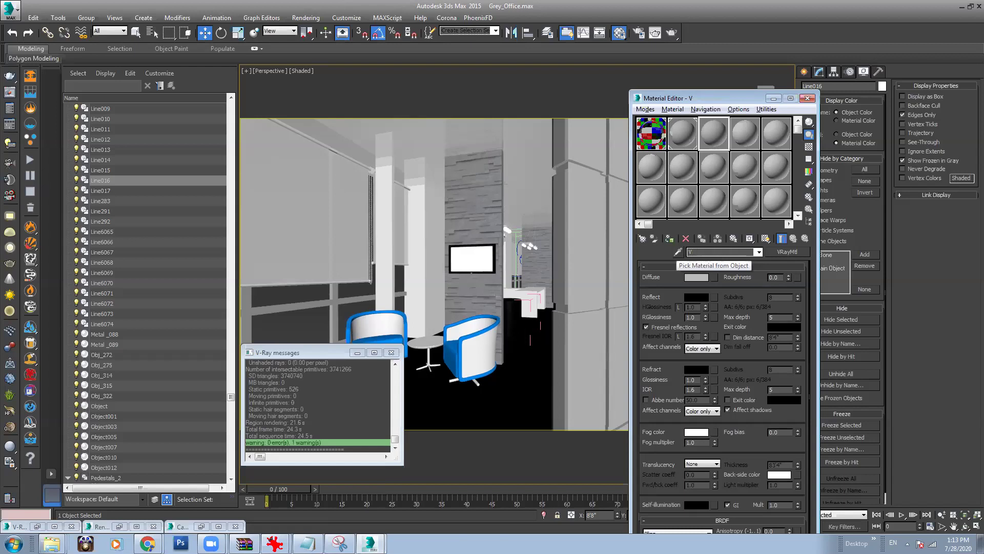
type("OP_Flooring")
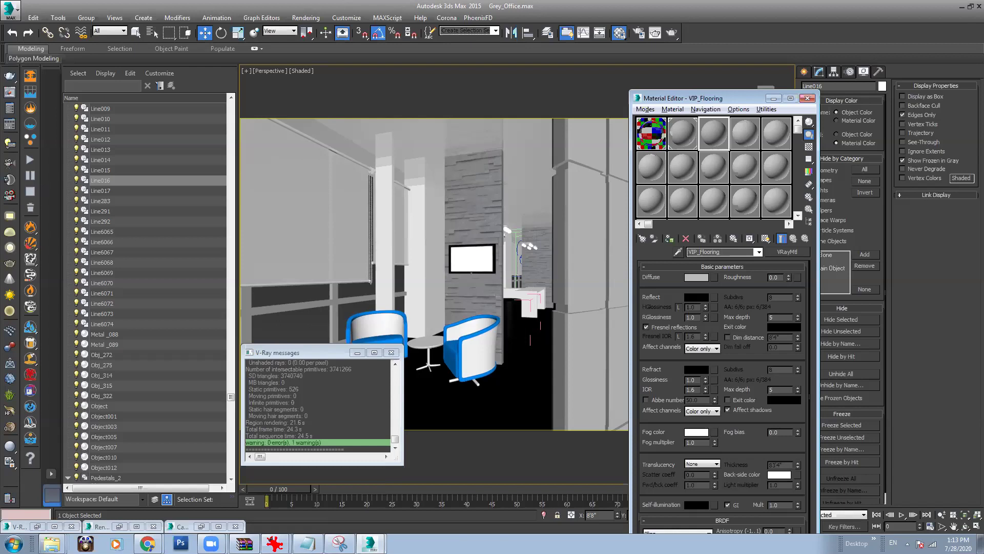
Step: Try assigning VIP_Flooring to the Glass_Patiotions object, undo the assignment, and check that object in isolation
left_click(491, 406)
left_click(669, 239)
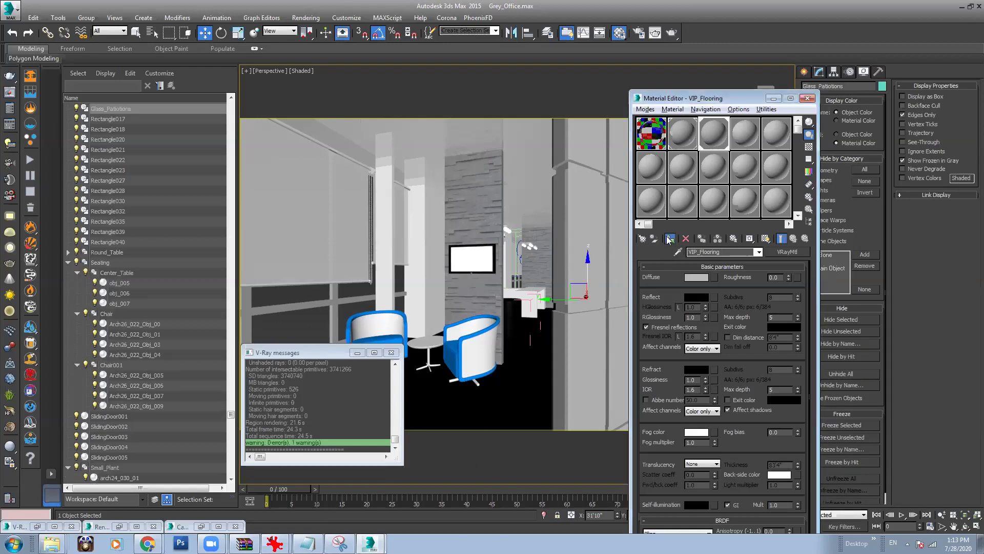
key("ctrl+z")
mouse_move(587, 260)
middle_mouse_down("alt")
mouse_move(533, 279)
mouse_move(546, 203)
mouse_move(542, 229)
middle_mouse_up("alt")
key("F3")
scroll(542, 229, "up", 5)
key("alt+q")
key("F3")
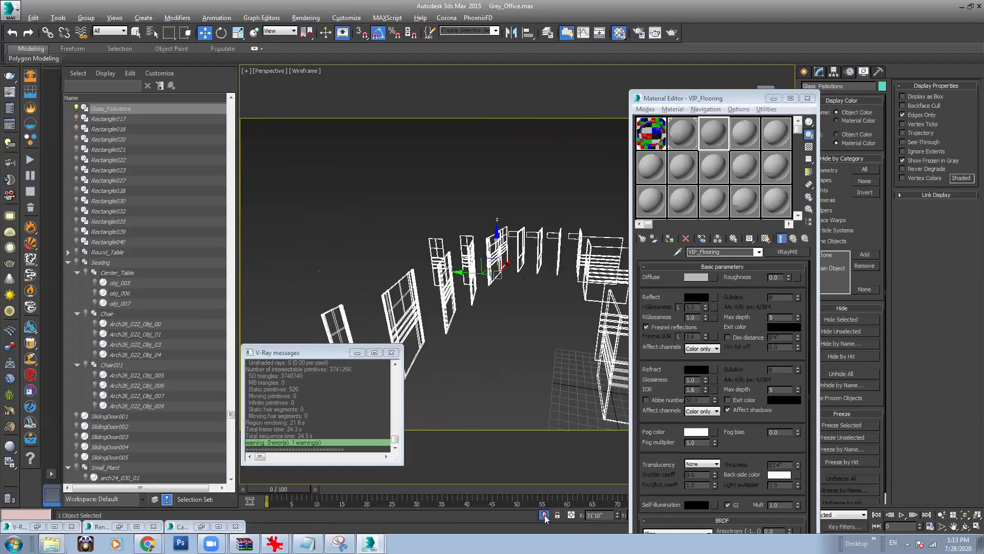
mouse_move(510, 288)
middle_mouse_down("alt")
mouse_move(513, 273)
mouse_move(546, 261)
mouse_move(546, 249)
mouse_move(538, 308)
mouse_move(502, 298)
middle_mouse_up("alt")
left_click(544, 515)
Step: Isolate the Line016 floor shape in shaded display and assign the VIP_Flooring material to it
left_click(546, 250)
key("alt+q")
key("F3")
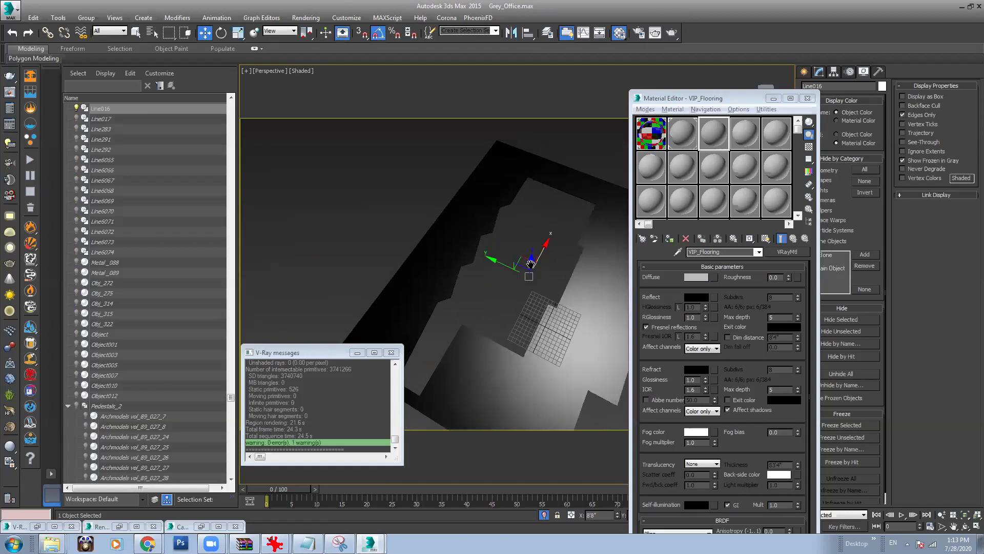
middle_click_drag(608, 250, 612, 241, "alt")
left_click(707, 136)
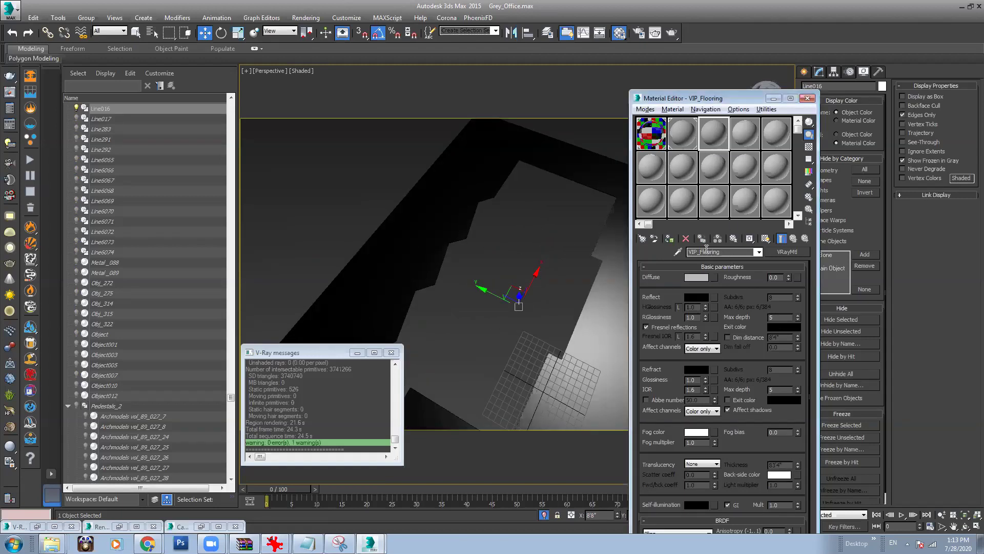
left_click(669, 238)
scroll(458, 218, "down", 5)
middle_click_drag(497, 303, 488, 283, "alt")
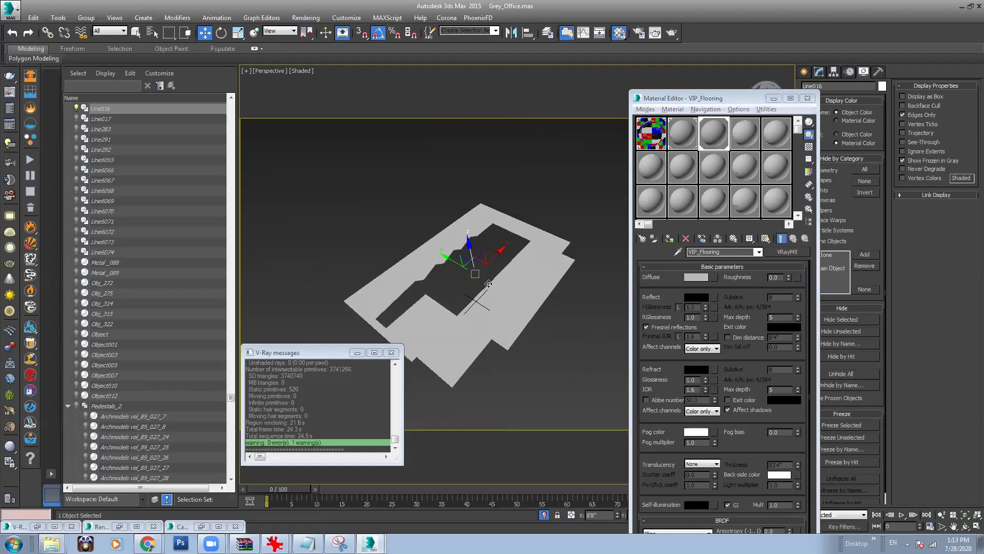
Step: Inspect the floor in the seating area and the facade from outside, with the whole scene visible
scroll(524, 325, "up", 10)
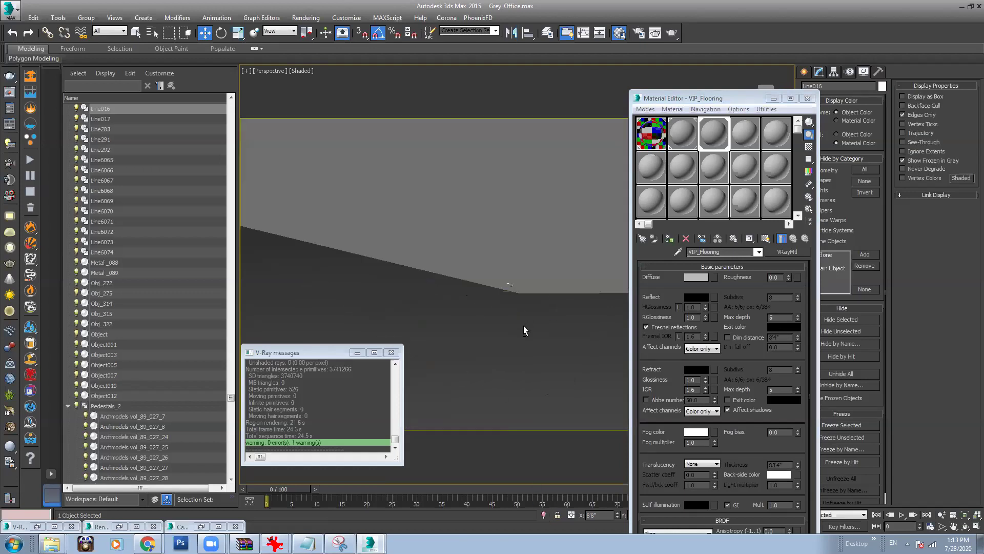
middle_click_drag(524, 325, 473, 250)
scroll(432, 229, "down", 8)
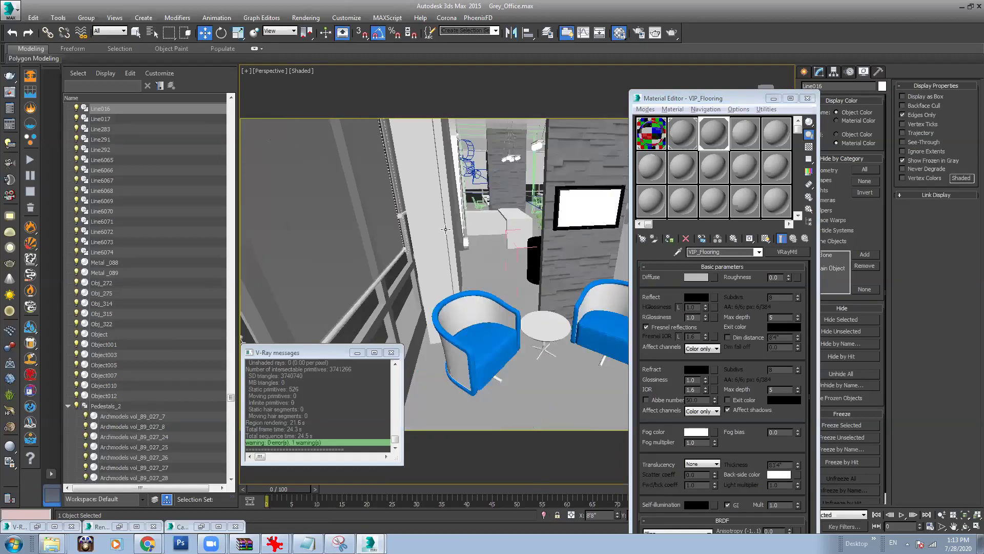
scroll(472, 231, "down", 10)
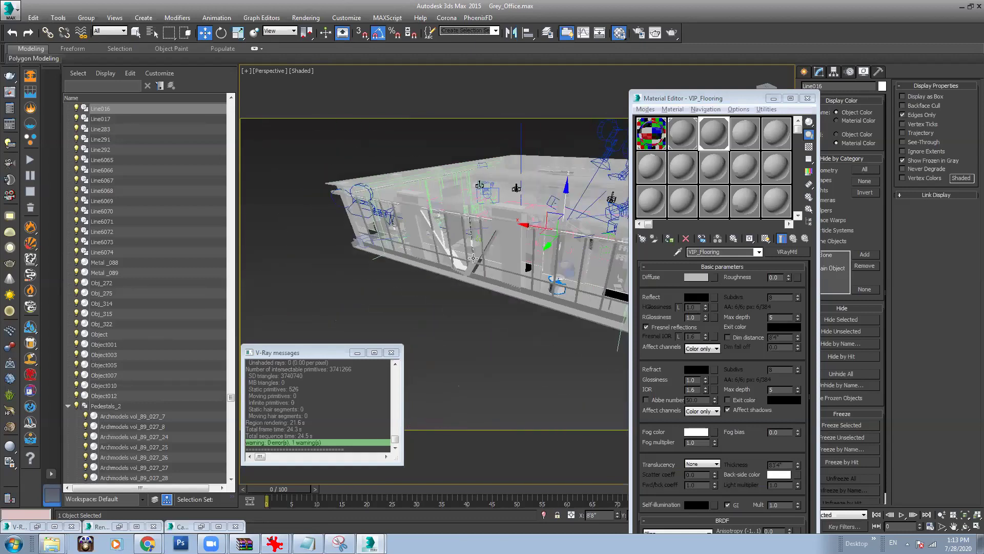
scroll(405, 238, "up", 4)
middle_click_drag(403, 242, 426, 162, "alt")
middle_click_drag(433, 239, 475, 301, "alt")
scroll(489, 256, "down", 5)
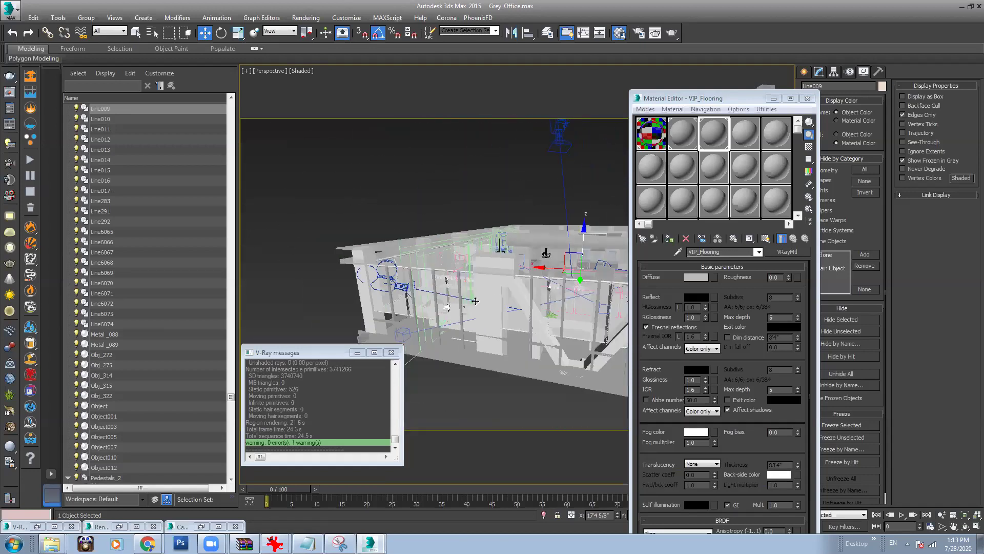
scroll(449, 295, "up", 5)
Step: Select the Blinds group on the facade and isolate it in the viewport
left_click(395, 290)
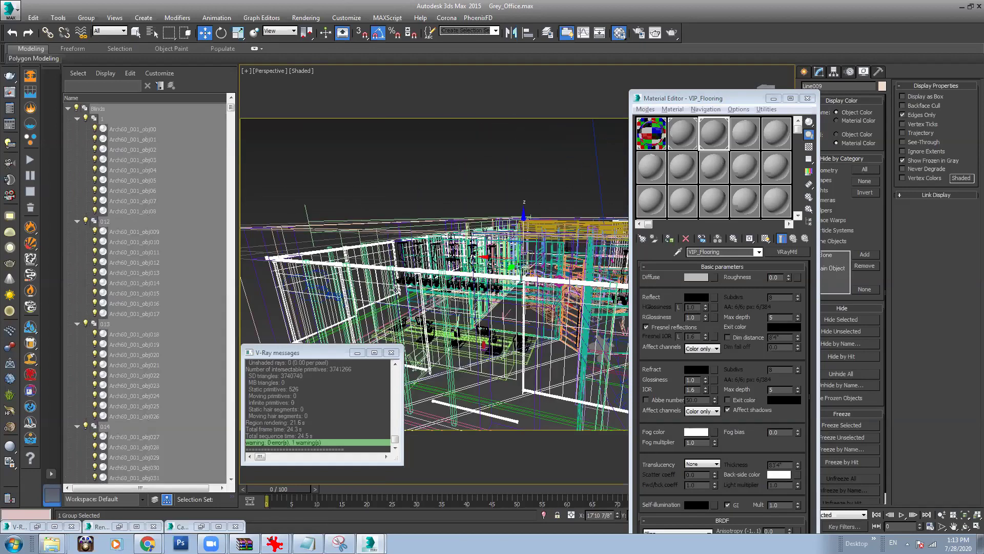
scroll(496, 227, "down", 4)
left_click_drag(490, 227, 499, 254)
middle_click_drag(534, 259, 426, 268, "alt")
key("alt+q")
scroll(426, 268, "up", 3)
left_click(511, 292)
middle_click_drag(528, 307, 466, 285, "alt")
scroll(466, 285, "up", 2)
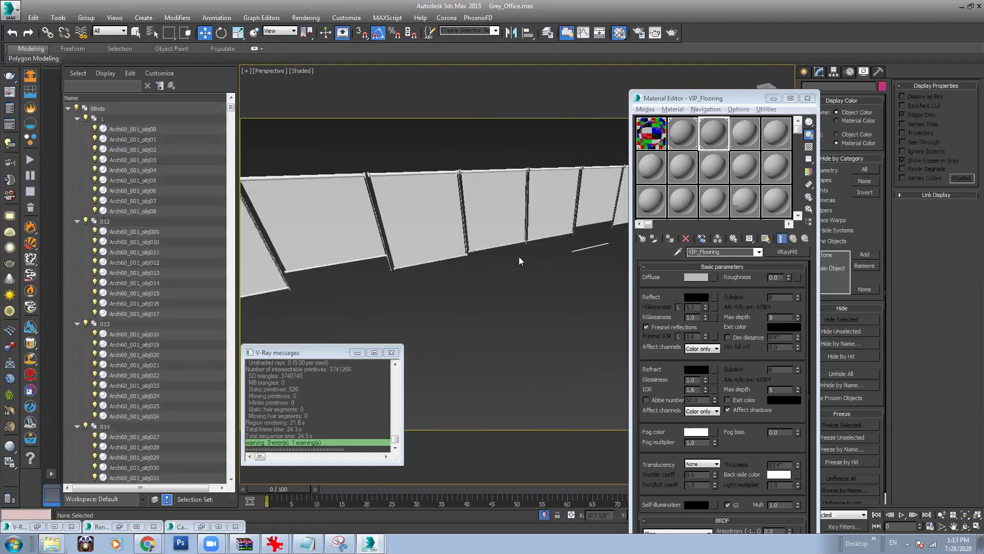
Step: Minimize the Material Editor and examine the isolated blinds along both facade walls and at their corner
left_click(773, 98)
middle_click_drag(522, 228, 507, 205, "alt")
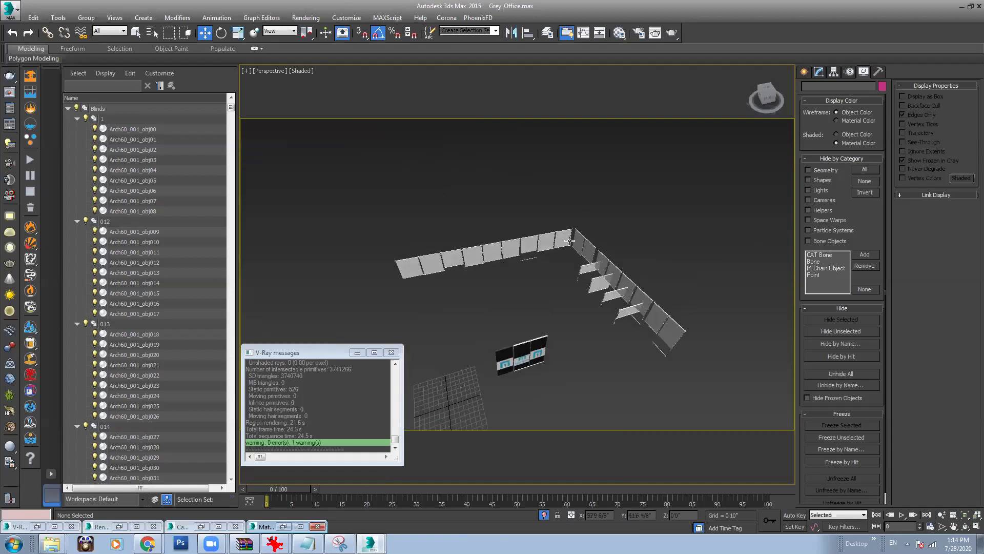
scroll(507, 205, "up", 4)
scroll(531, 215, "down", 3)
scroll(593, 216, "up", 5)
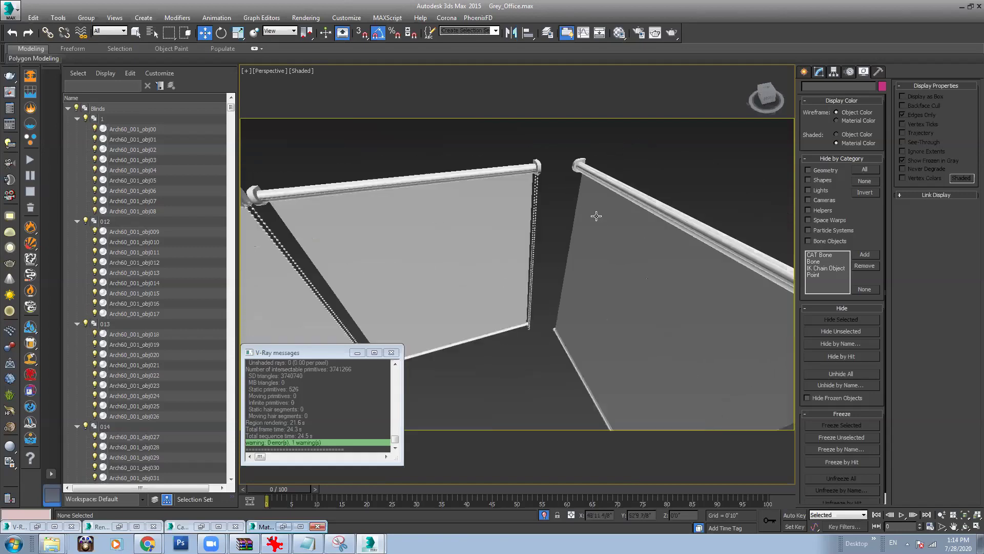
scroll(591, 193, "down", 2)
scroll(591, 193, "down", 2)
scroll(557, 220, "up", 4)
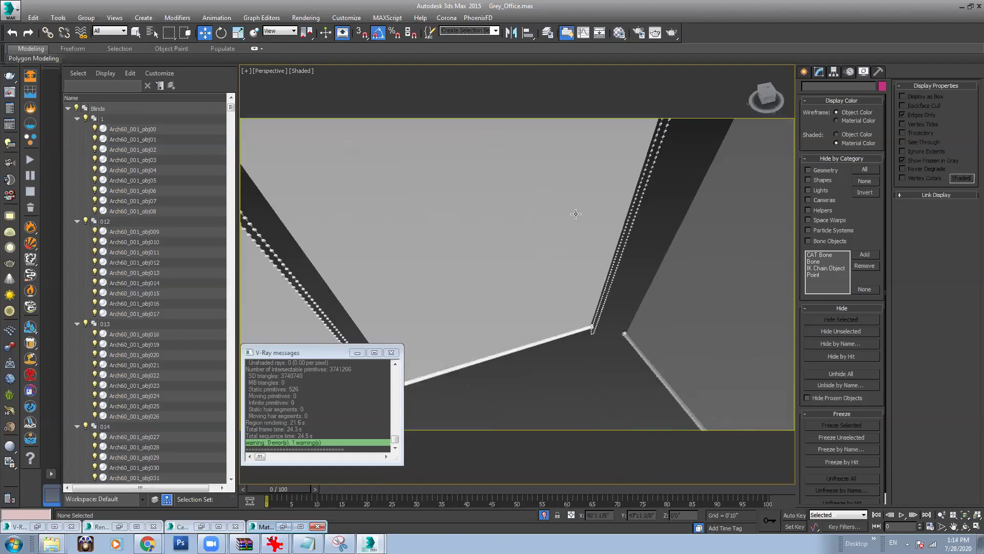
scroll(498, 192, "down", 3)
scroll(499, 192, "down", 3)
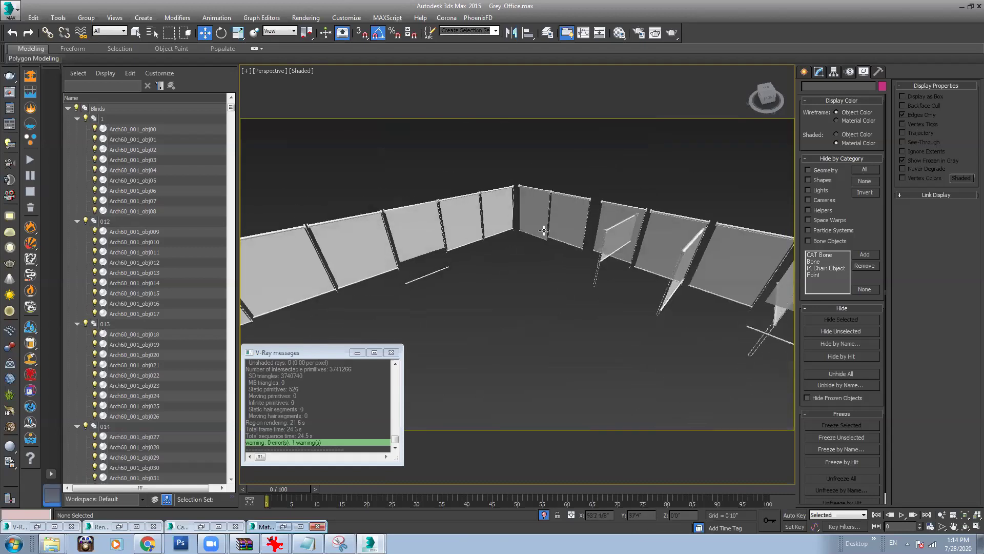
scroll(482, 220, "down", 2)
scroll(469, 246, "up", 3)
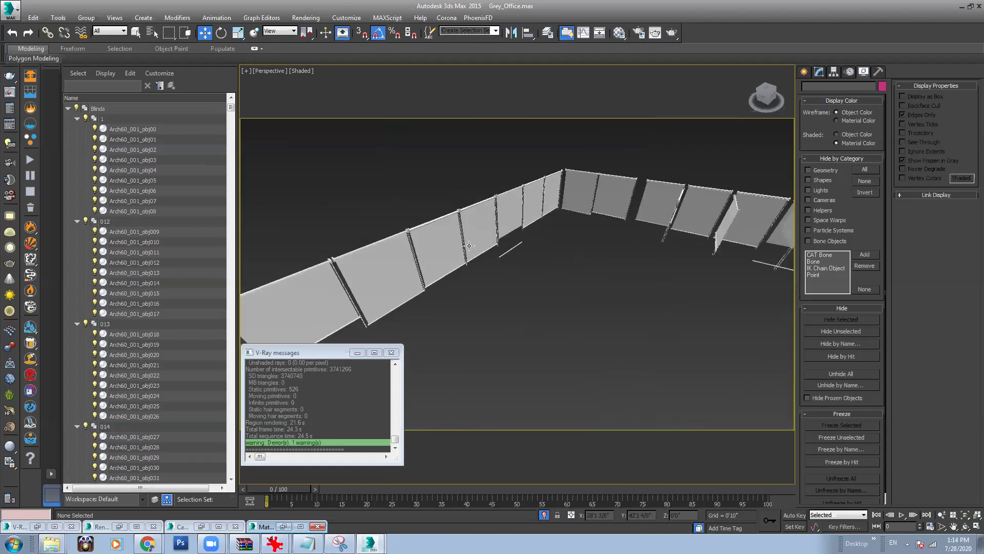
scroll(469, 246, "down", 3)
Step: Hide the entire Blinds group and leave isolation so the rest of the office shows
left_click(465, 245)
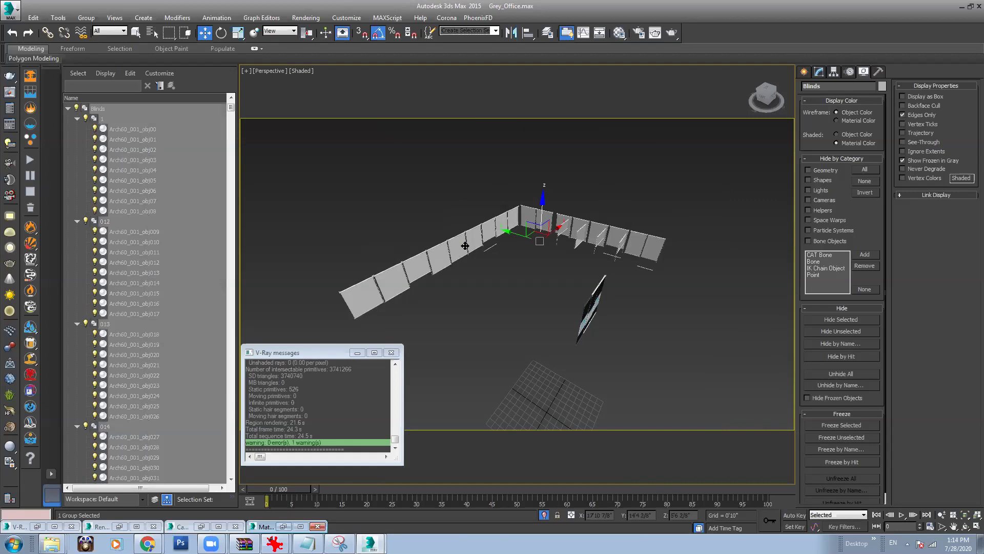
scroll(564, 213, "up", 3)
scroll(557, 210, "down", 4)
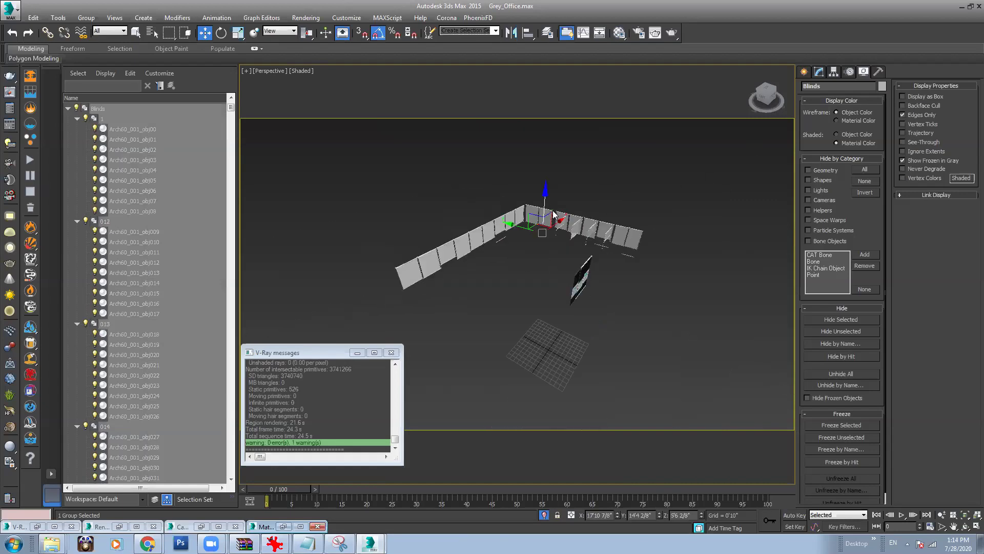
scroll(553, 213, "up", 3)
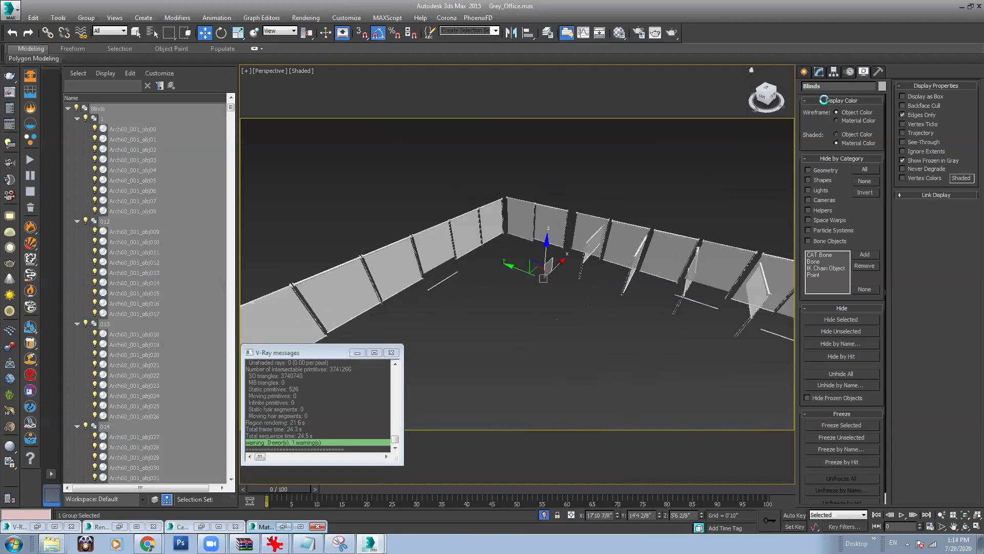
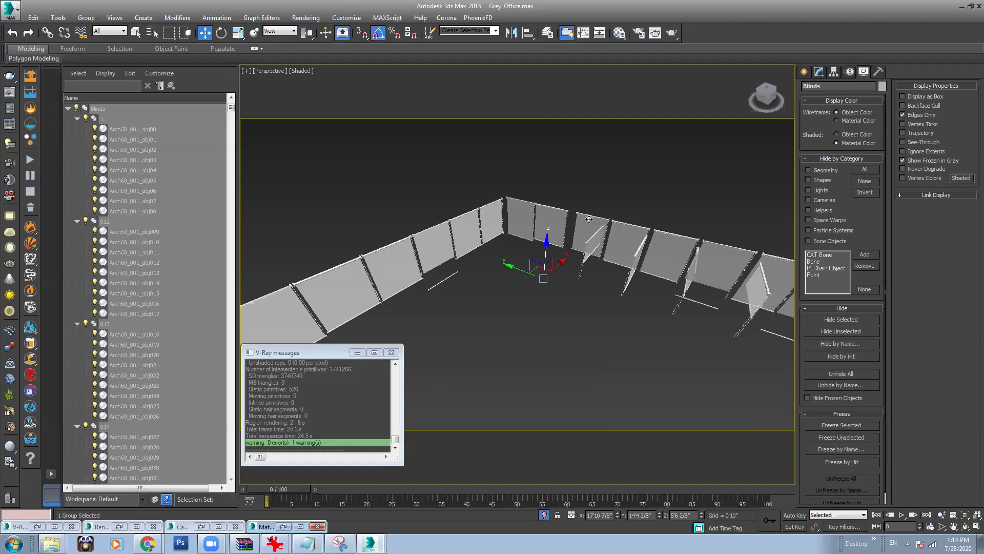
right_click(556, 215)
left_click(571, 186)
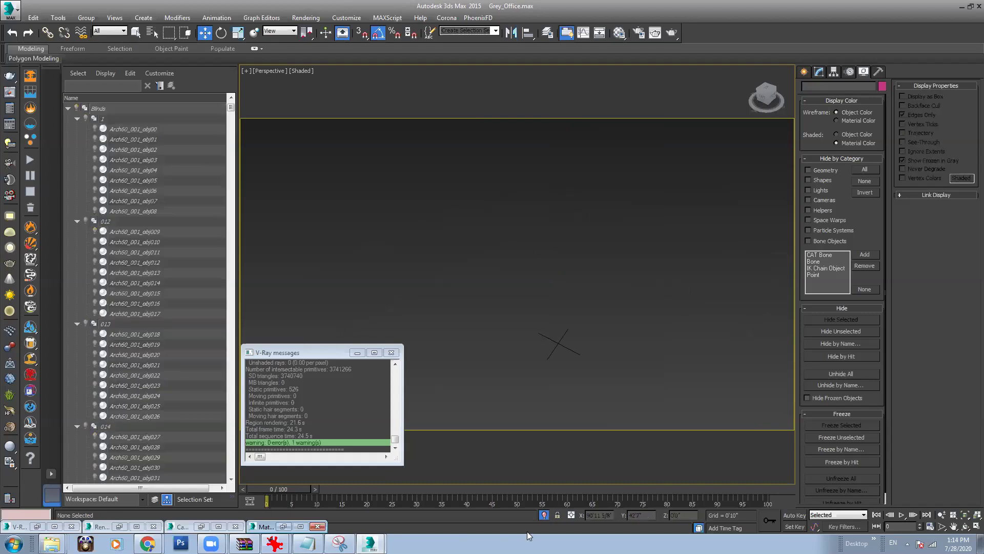
left_click(544, 514)
Step: Inspect the office from outside through the facade with the blinds hidden, including the workspace behind it
scroll(539, 300, "up", 3)
middle_click_drag(539, 300, 510, 257, "alt")
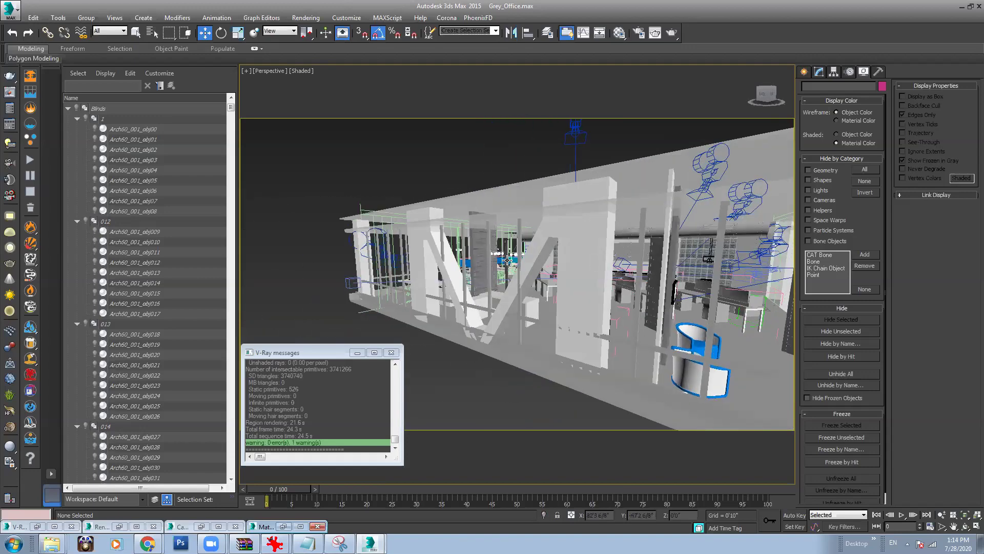
scroll(507, 260, "down", 8)
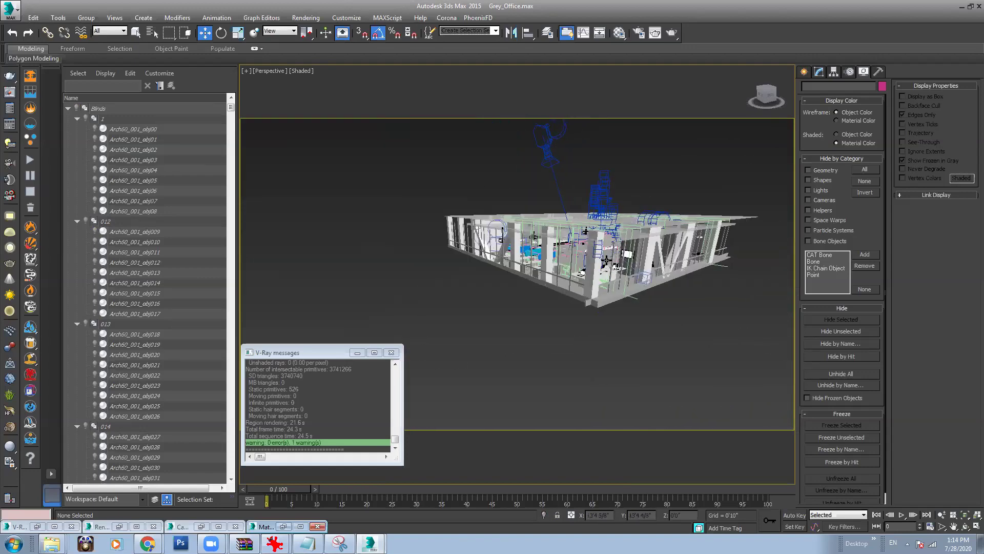
scroll(606, 261, "up", 10)
middle_click_drag(557, 276, 515, 246, "alt")
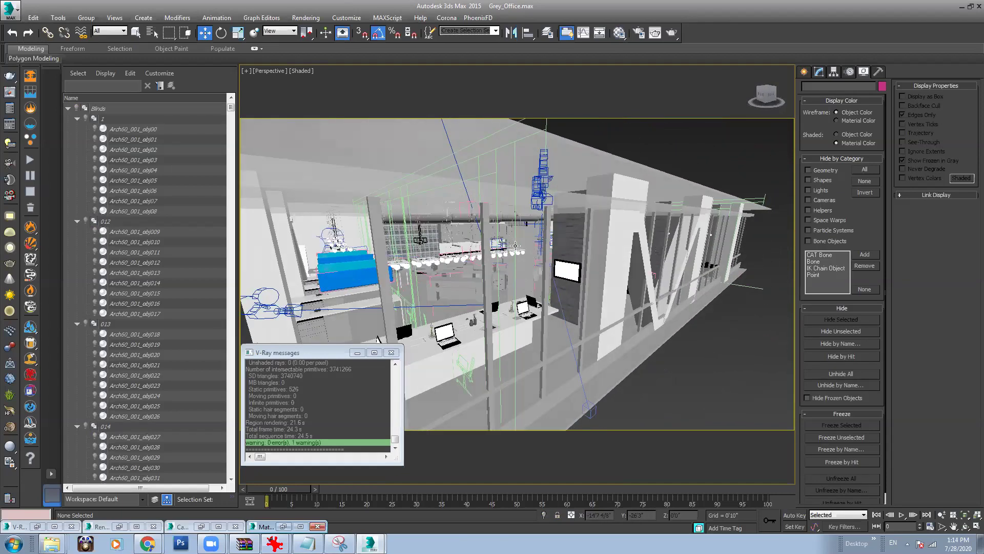
middle_click_drag(456, 304, 464, 281, "alt")
scroll(451, 293, "up", 4)
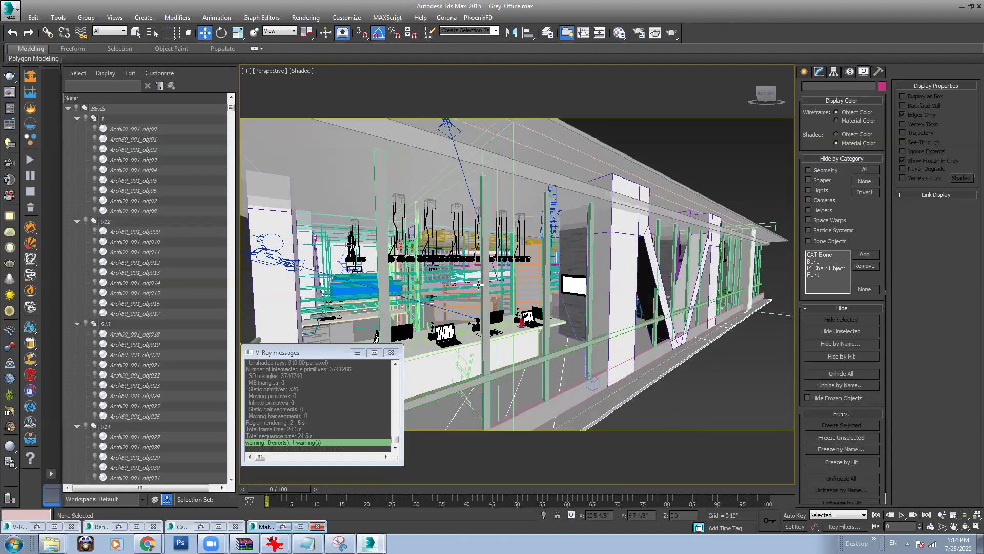
mouse_move(421, 309)
middle_mouse_down()
mouse_move(396, 311)
mouse_move(411, 311)
middle_mouse_up()
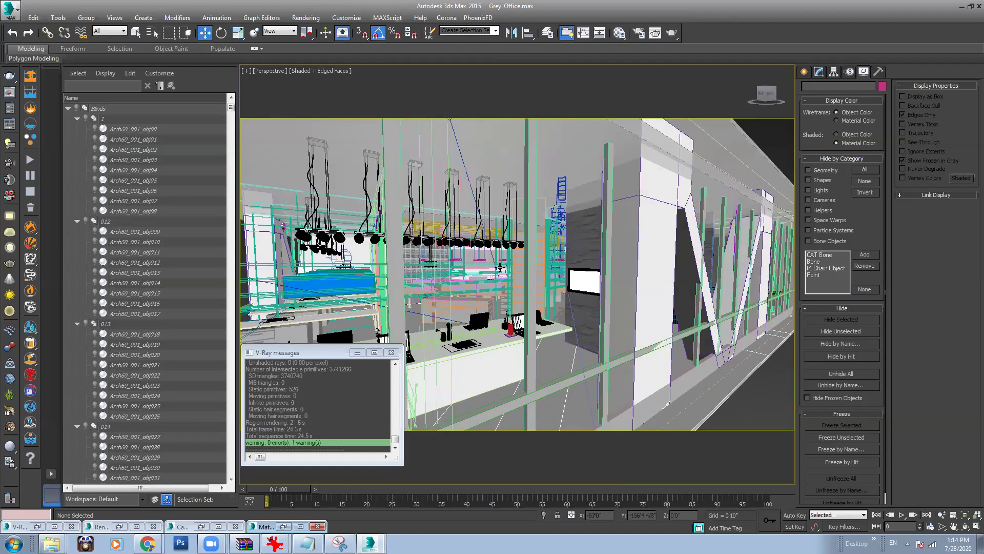
Step: Review the refraction colour of the Glass_Partitions material, keeping it pure white, and minimize the Material Editor
left_click(618, 32)
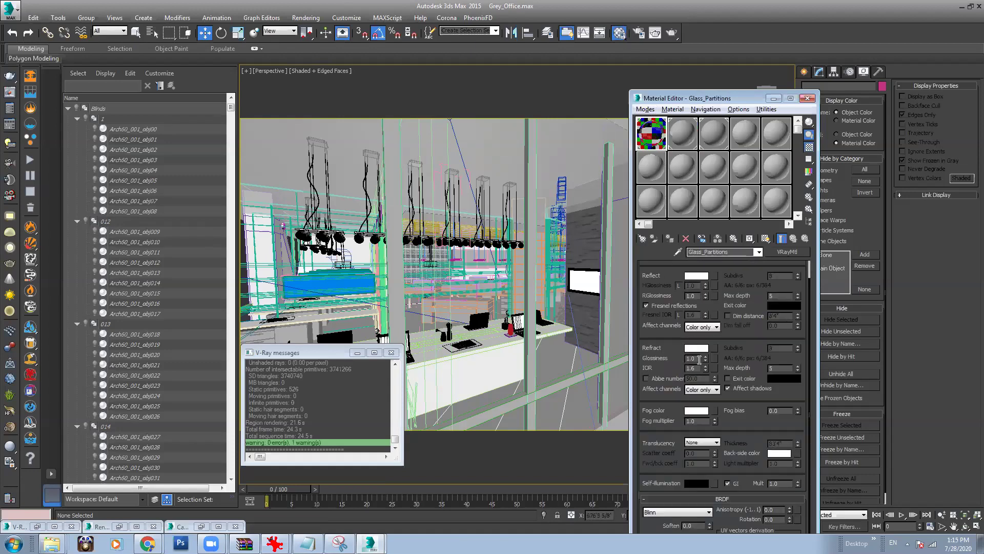
left_click(696, 348)
mouse_move(649, 180)
left_mouse_down()
mouse_move(644, 104)
mouse_move(651, 182)
mouse_move(656, 105)
mouse_move(650, 181)
left_mouse_up()
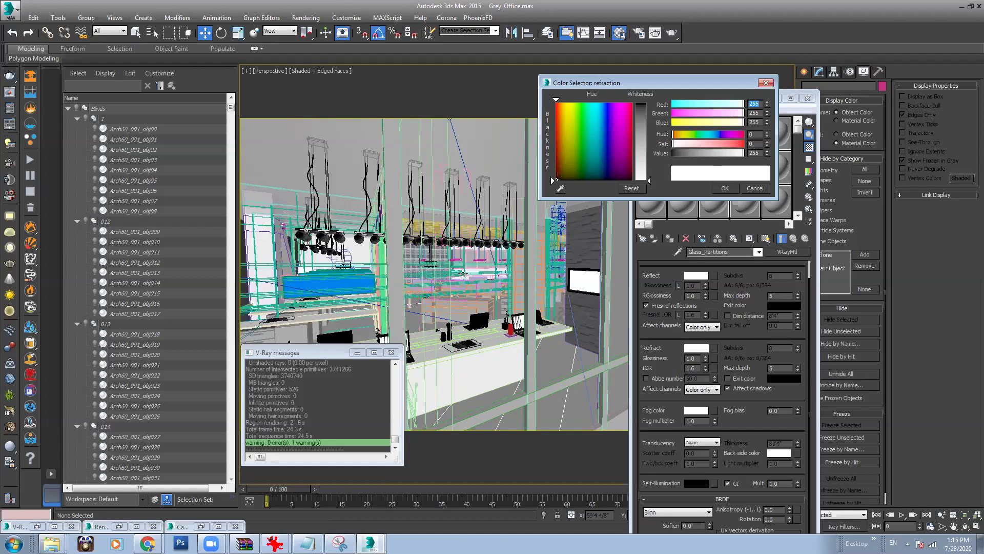
scroll(464, 274, "up", 2)
left_click(725, 189)
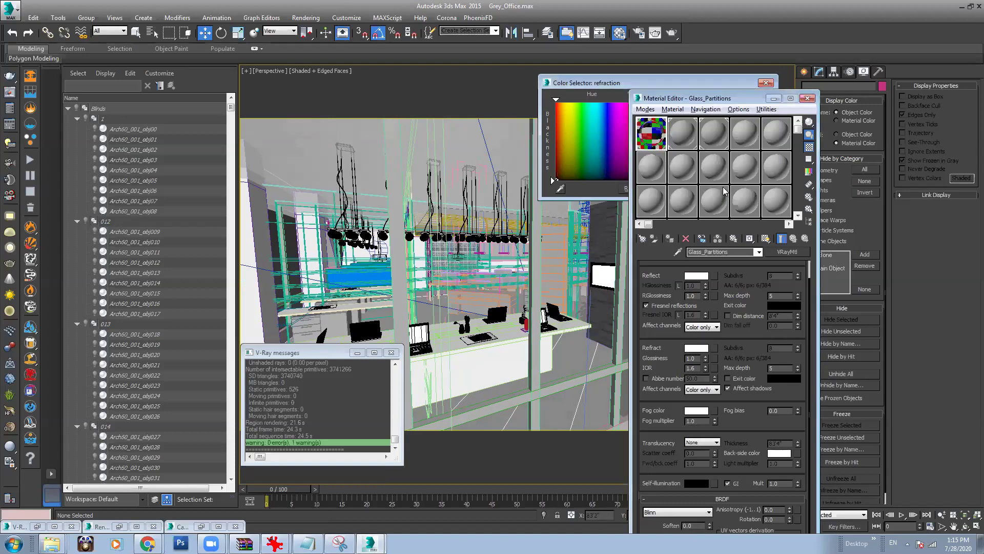
scroll(617, 246, "down", 5)
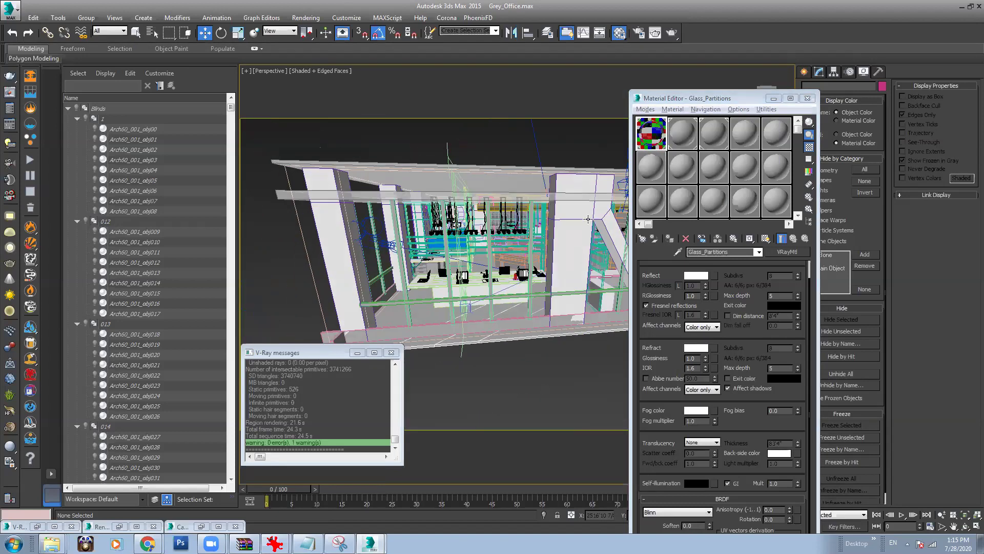
left_click(774, 98)
Step: Examine the ceiling zone above the partitions and the whole office floor from above
scroll(459, 203, "up", 6)
scroll(426, 200, "up", 2)
middle_click_drag(425, 200, 496, 224, "alt")
middle_click_drag(561, 252, 582, 279)
scroll(583, 279, "down", 4)
scroll(593, 282, "down", 4)
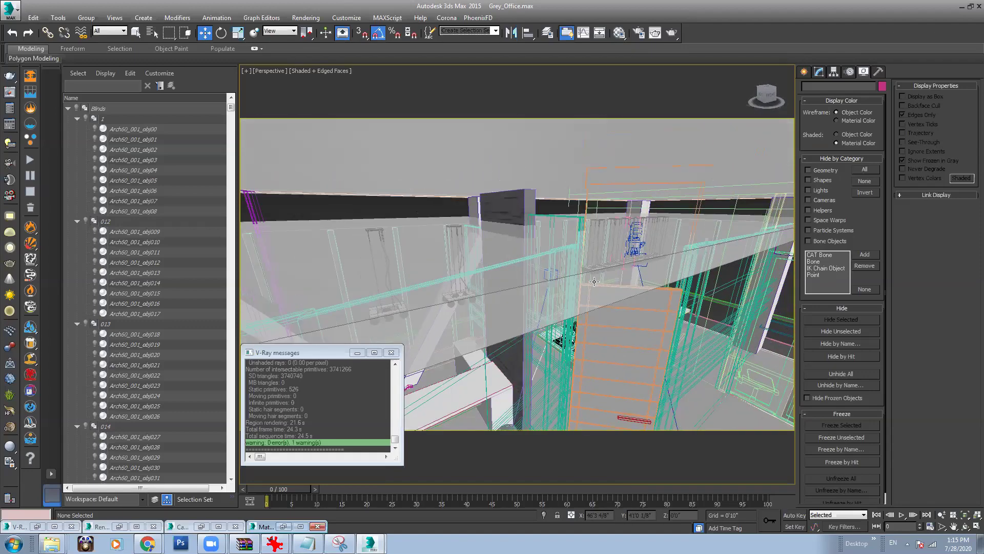
scroll(523, 275, "down", 6)
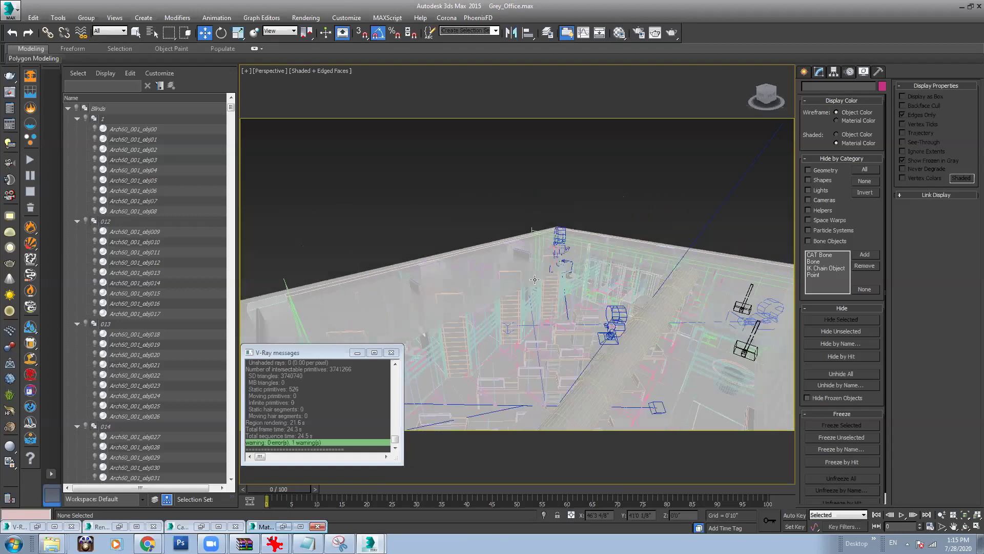
middle_click_drag(601, 296, 420, 201, "alt")
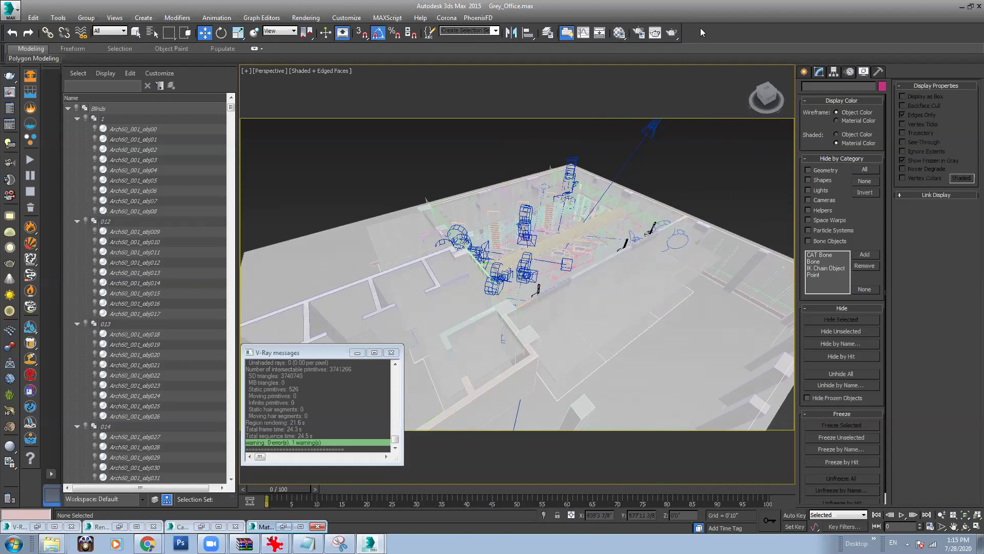
Step: Close the minimized Material Editor and the two windows beside it, and look at the office render in the frame buffer copy
left_click(316, 527)
left_click(235, 526)
left_click(153, 526)
left_click(36, 526)
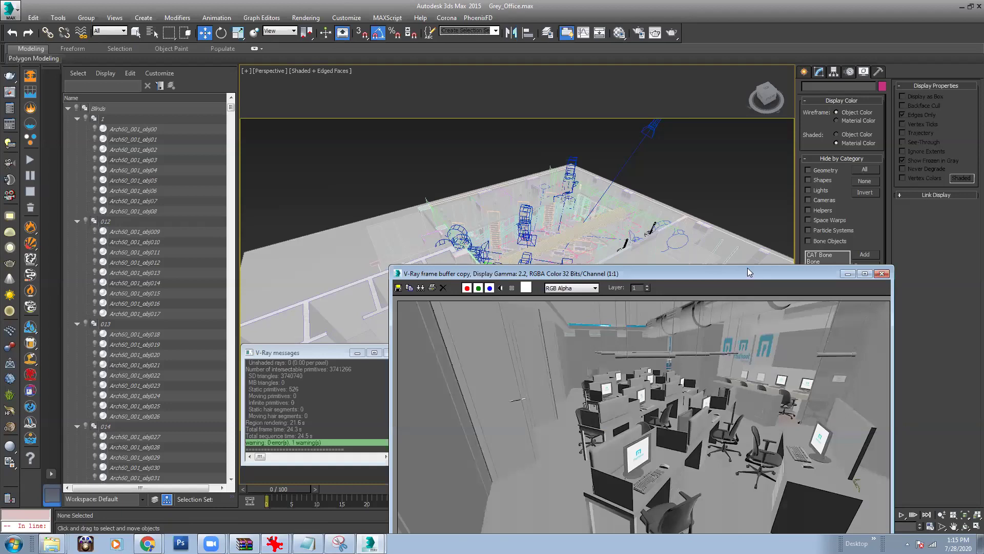
left_click_drag(748, 271, 698, 173)
left_click(798, 174)
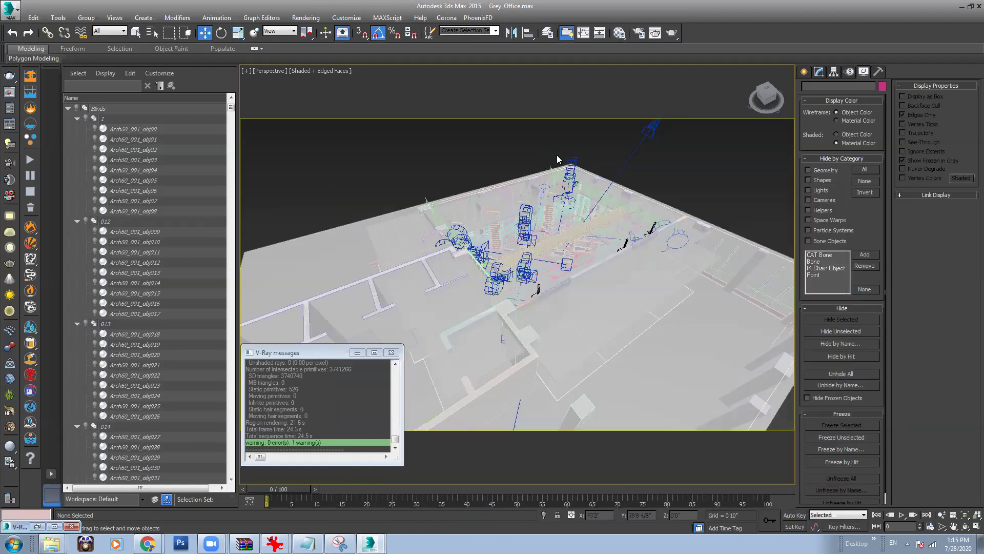
Step: Examine the building's exterior and facade corners from several sides to judge where outside light can enter
middle_click_drag(653, 200, 519, 191, "alt")
scroll(517, 237, "down", 3)
scroll(355, 217, "up", 4)
scroll(418, 219, "down", 4)
middle_click_drag(325, 278, 526, 214, "alt")
middle_click_drag(407, 282, 469, 254, "alt")
scroll(469, 254, "up", 5)
middle_click_drag(334, 282, 346, 246, "alt")
scroll(350, 234, "up", 4)
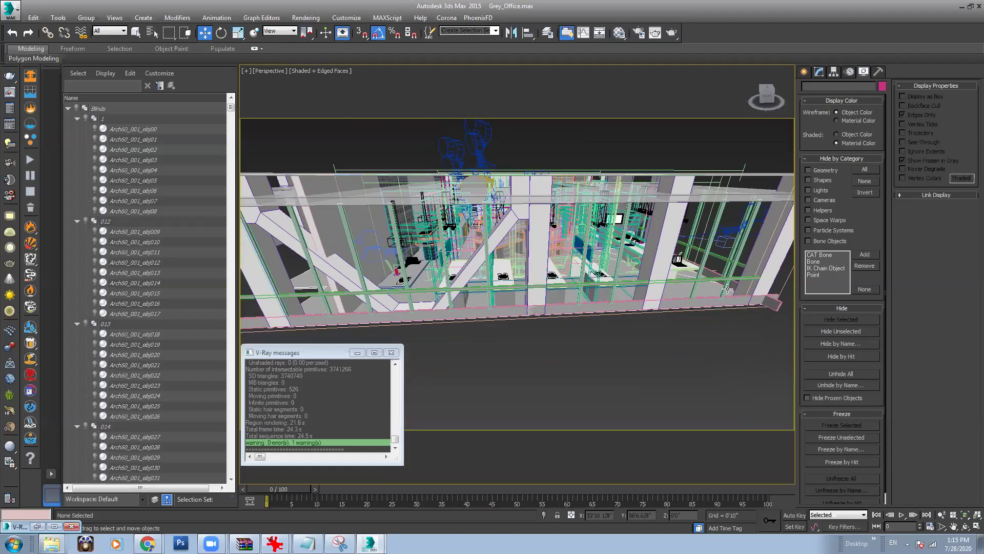
scroll(343, 209, "down", 3)
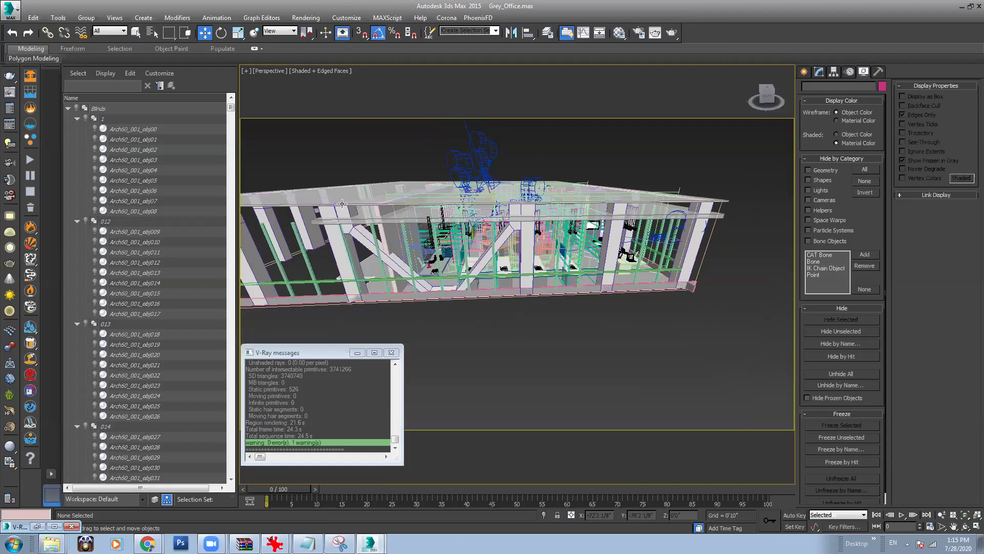
middle_click_drag(653, 266, 346, 177, "alt")
scroll(518, 234, "up", 5)
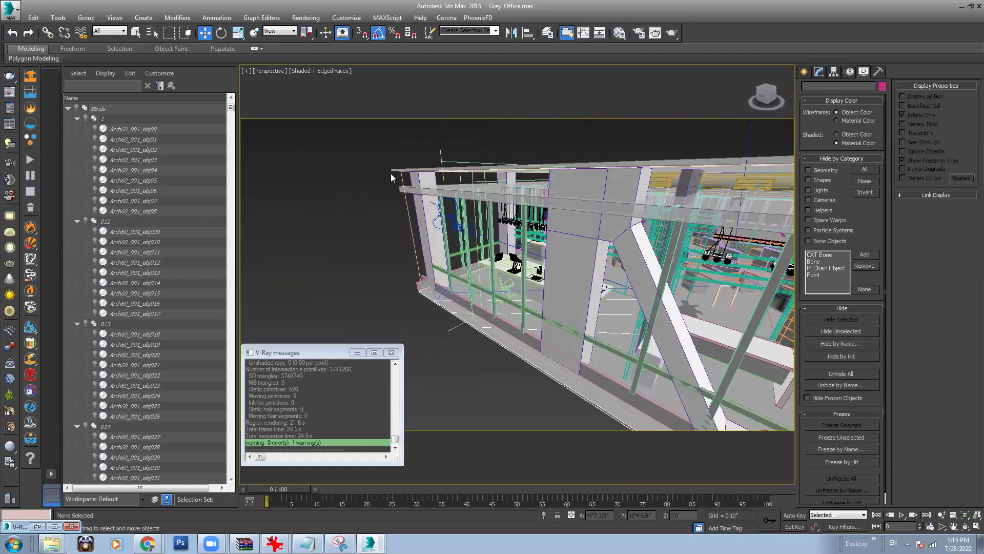
middle_click_drag(568, 270, 596, 273, "alt")
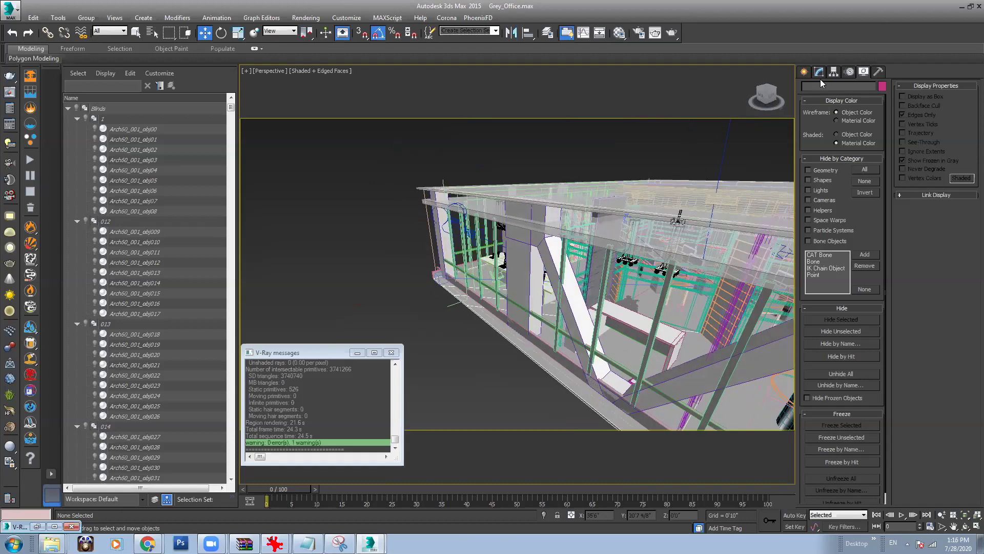
Step: Create a Standard Target Direct light outside the building, with its target at the facade's near corner
left_click(803, 71)
middle_click_drag(492, 190, 533, 196, "alt")
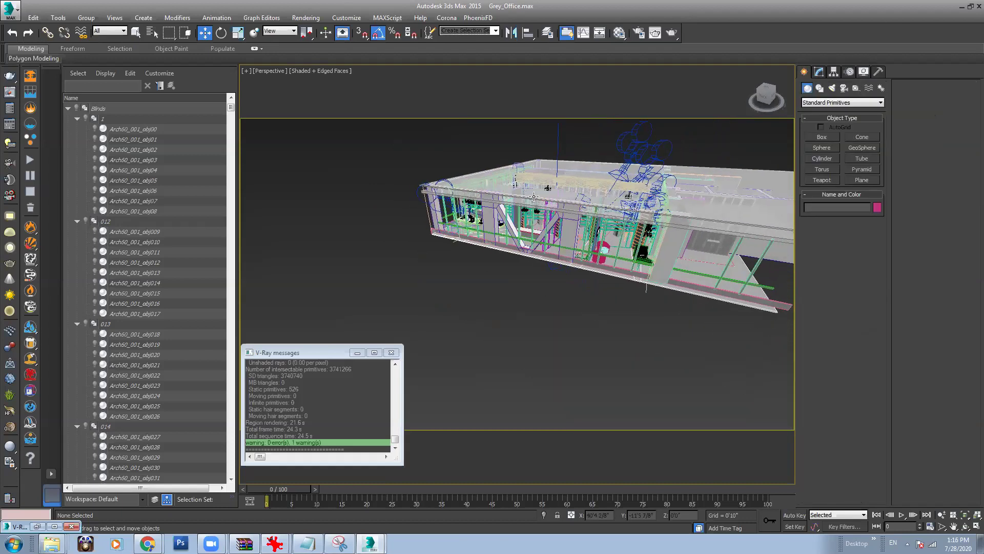
middle_click_drag(605, 198, 790, 183, "alt")
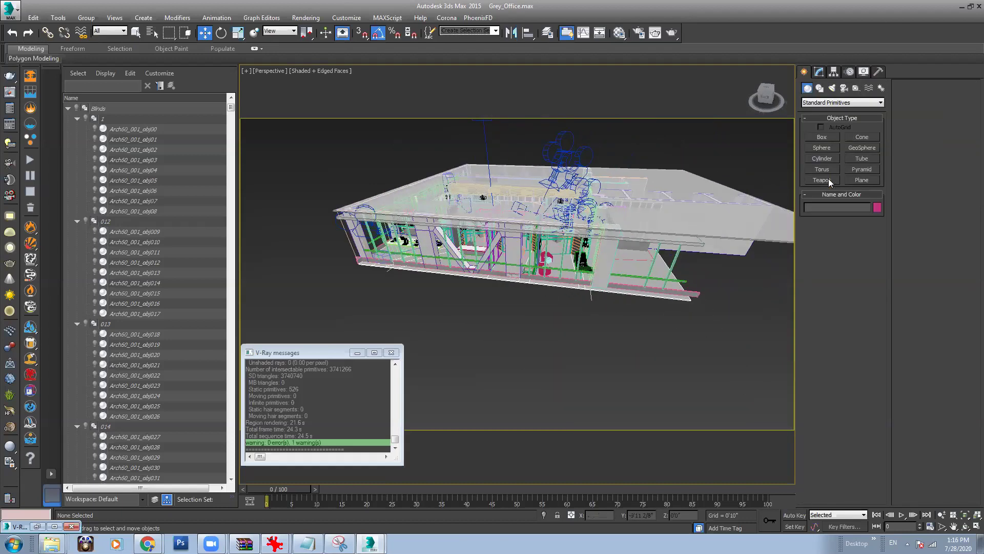
middle_click_drag(591, 243, 306, 219, "alt")
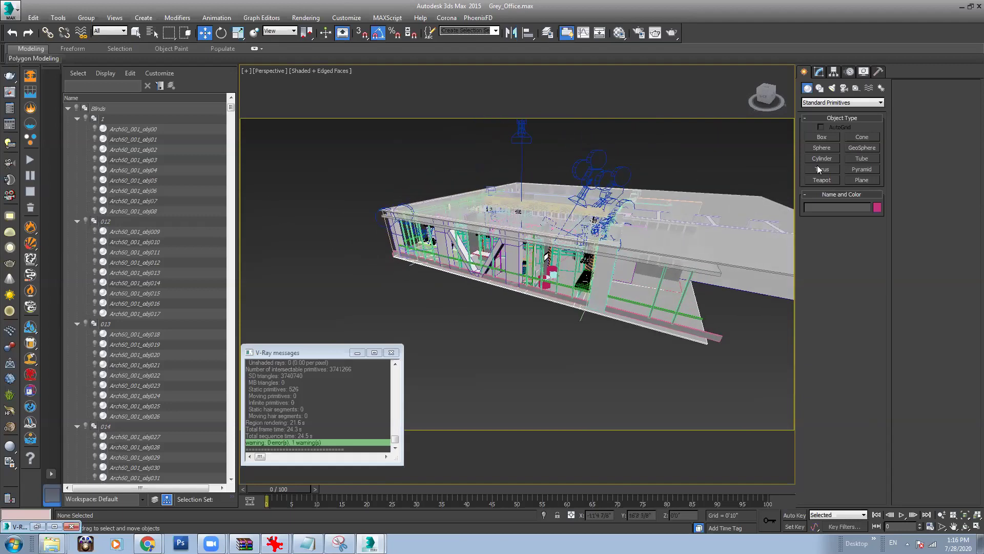
left_click(832, 88)
left_click(830, 103)
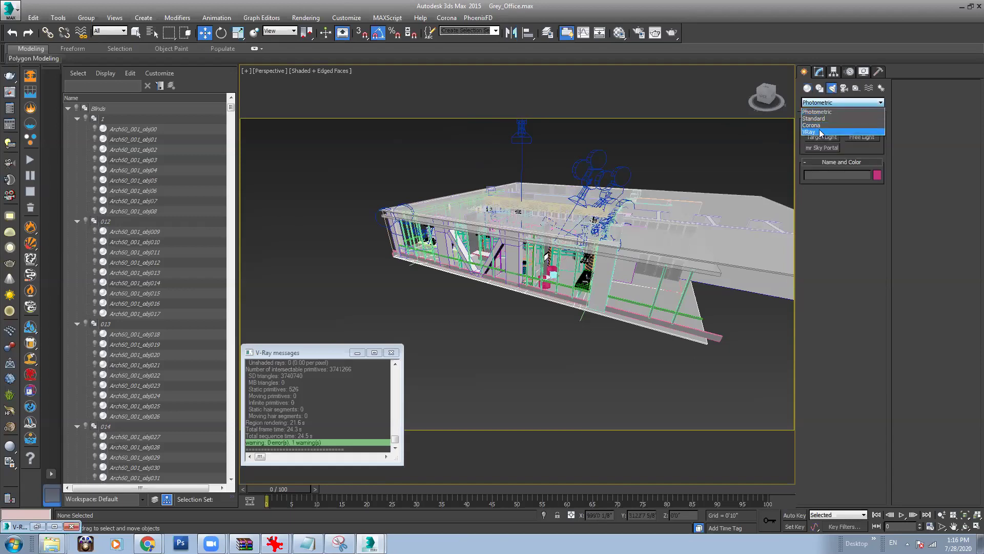
left_click(815, 119)
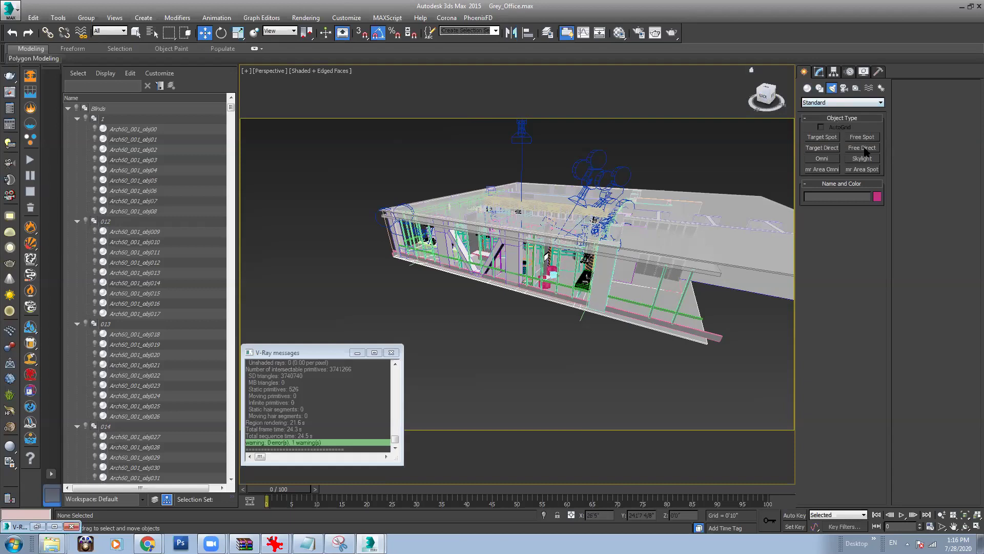
left_click(823, 148)
scroll(635, 195, "down", 5)
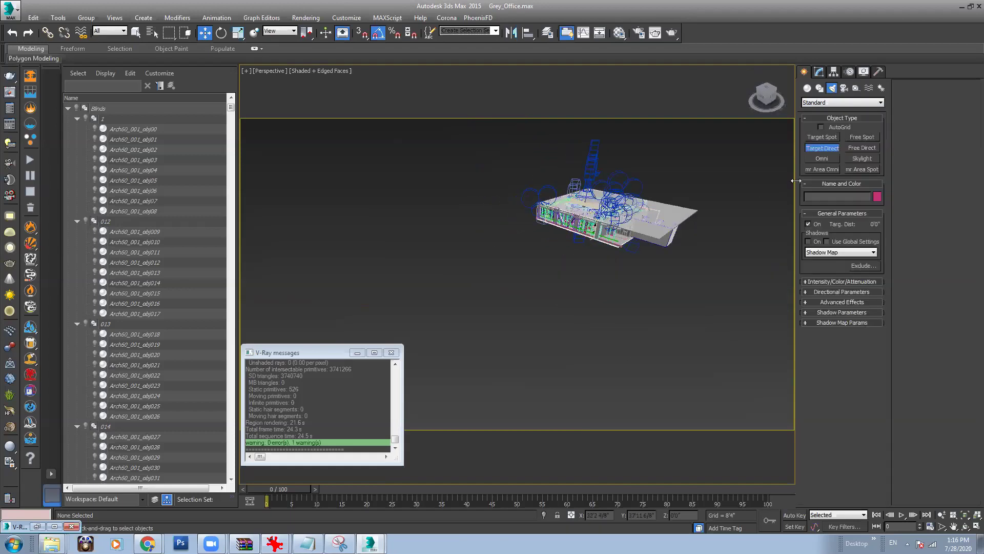
middle_click_drag(448, 240, 512, 232, "alt")
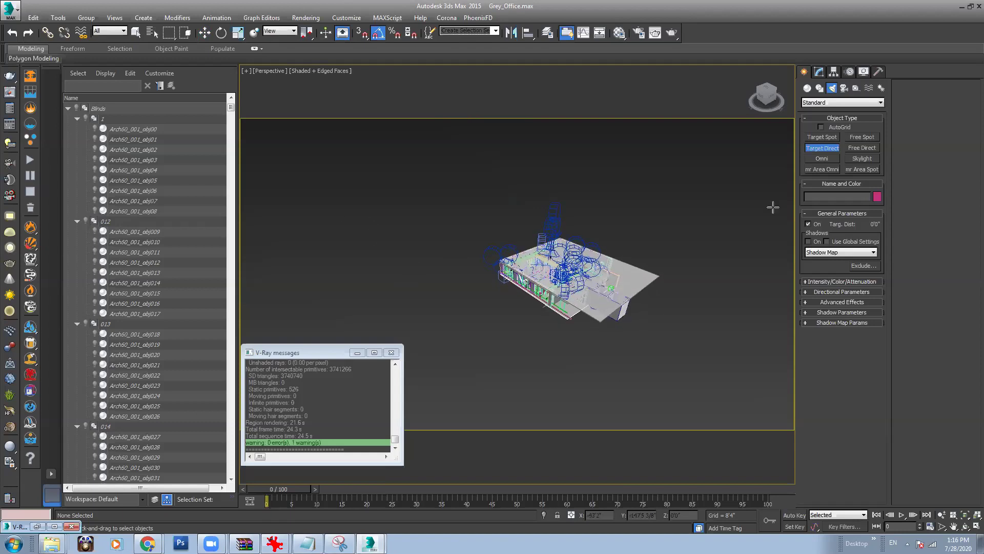
middle_click_drag(369, 241, 325, 239, "alt")
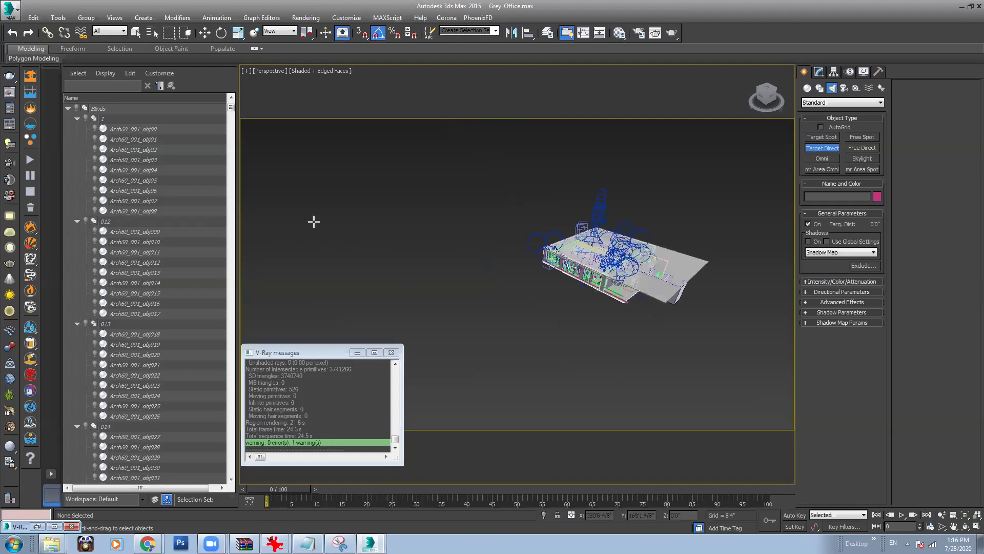
left_click_drag(291, 196, 543, 253)
middle_click_drag(353, 217, 402, 239)
Step: Move the directional light nearer to the building, to about X 223'10", Y 392'9", and raise it to about 254'
key("w")
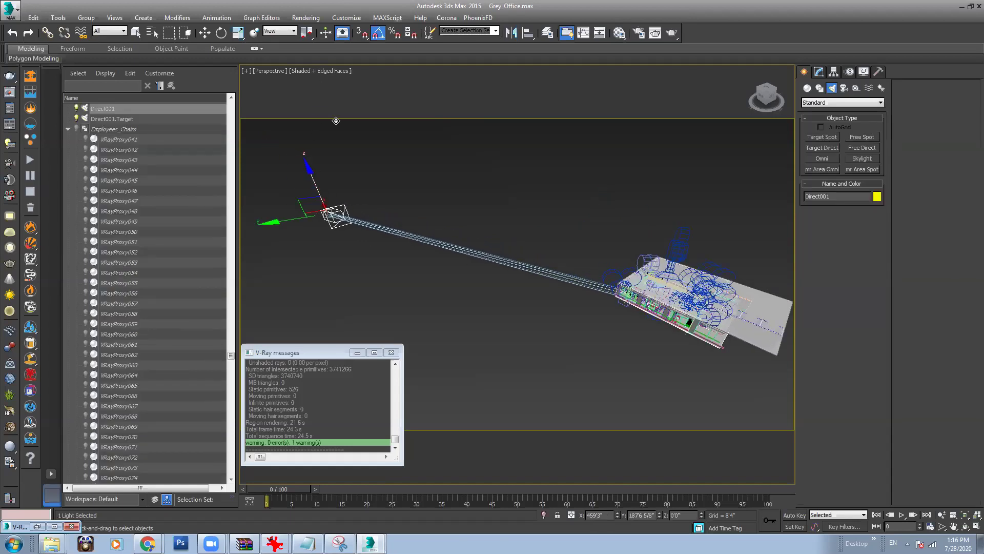
left_click_drag(336, 121, 328, 95)
middle_click_drag(328, 95, 405, 149)
scroll(400, 215, "down", 5)
middle_click_drag(400, 239, 426, 244, "alt")
scroll(418, 236, "up", 2)
middle_click_drag(400, 137, 391, 176, "alt")
middle_click_drag(384, 265, 490, 213, "alt")
scroll(564, 257, "up", 10)
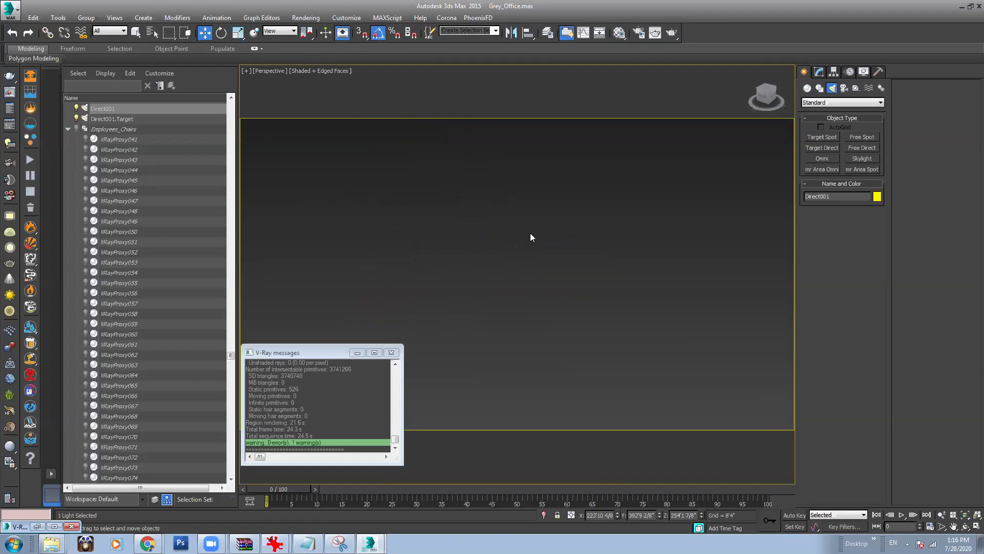
scroll(484, 273, "up", 8)
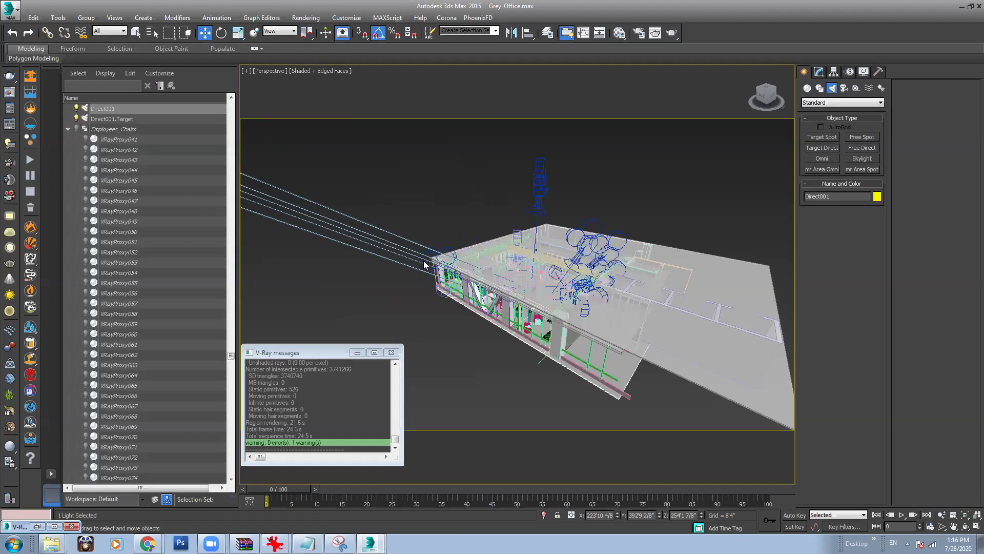
Step: Check the directional light's beam against the building in both wireframe and shaded display
scroll(485, 273, "down", 3)
scroll(656, 318, "down", 4)
middle_click_drag(657, 318, 545, 347, "alt")
scroll(539, 315, "up", 4)
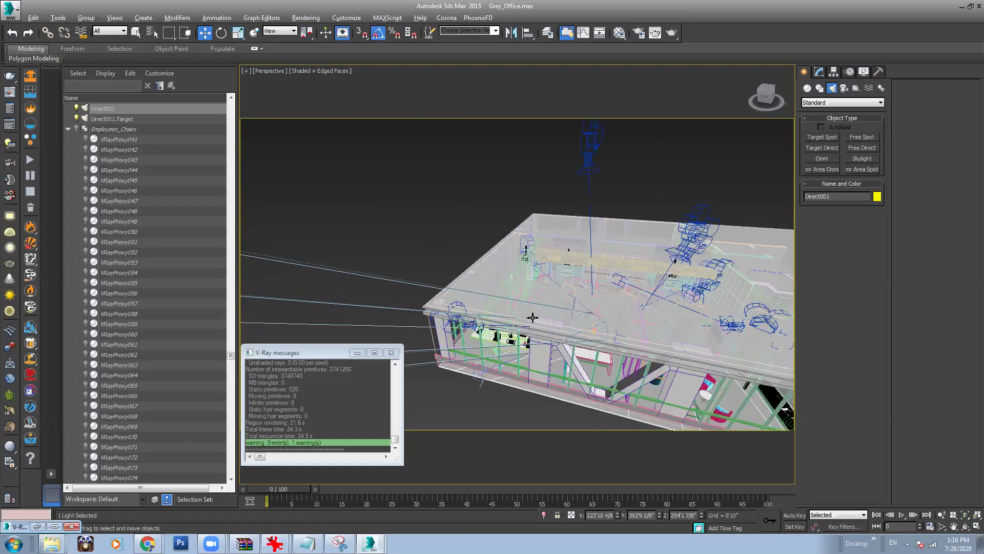
key("F3")
scroll(521, 311, "down", 10)
middle_click_drag(402, 279, 505, 293)
scroll(472, 295, "up", 3)
scroll(530, 296, "down", 3)
key("F3")
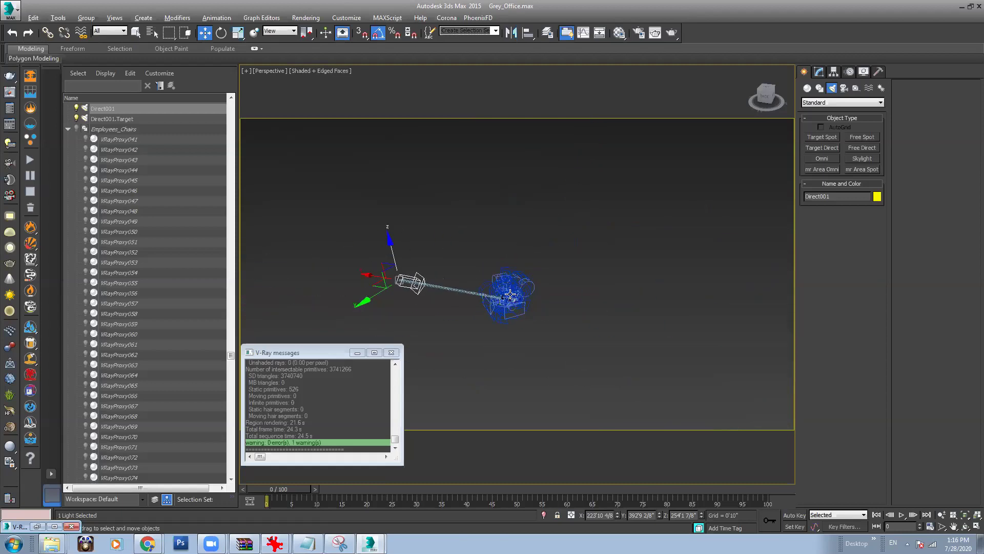
scroll(506, 301, "up", 5)
scroll(506, 302, "up", 6)
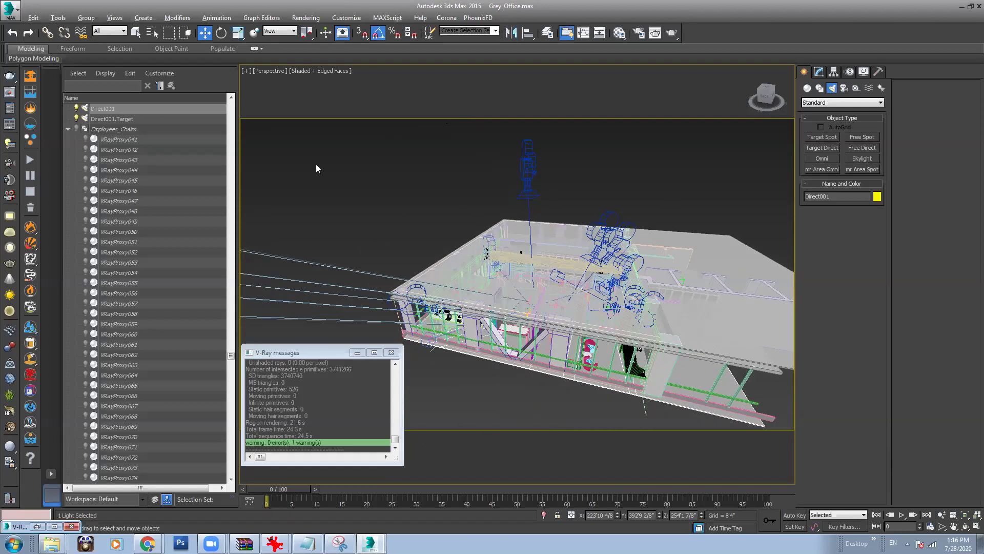
Step: Select the directional light, turn on its shadows and set the shadow type to VRayShadow
middle_click_drag(403, 239, 602, 284)
scroll(487, 251, "down", 5)
middle_click_drag(511, 176, 509, 211, "alt")
left_click(612, 222)
left_click(479, 262)
left_click(819, 71)
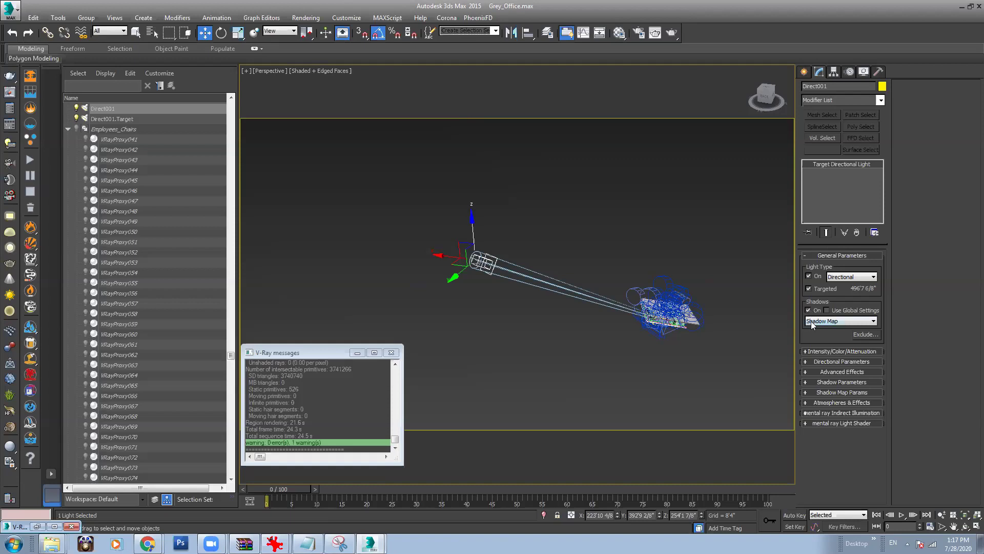
left_click(830, 322)
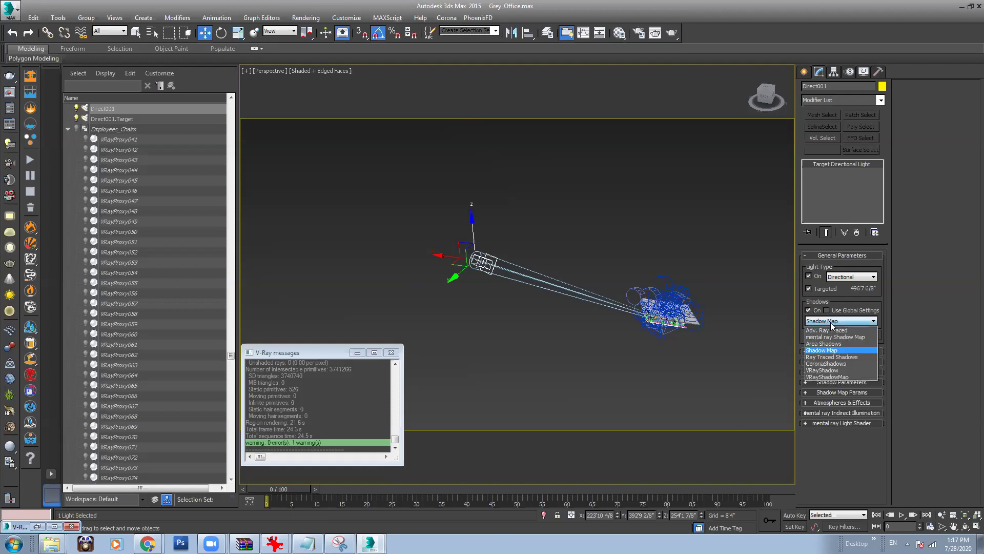
left_click(833, 369)
scroll(665, 332, "up", 3)
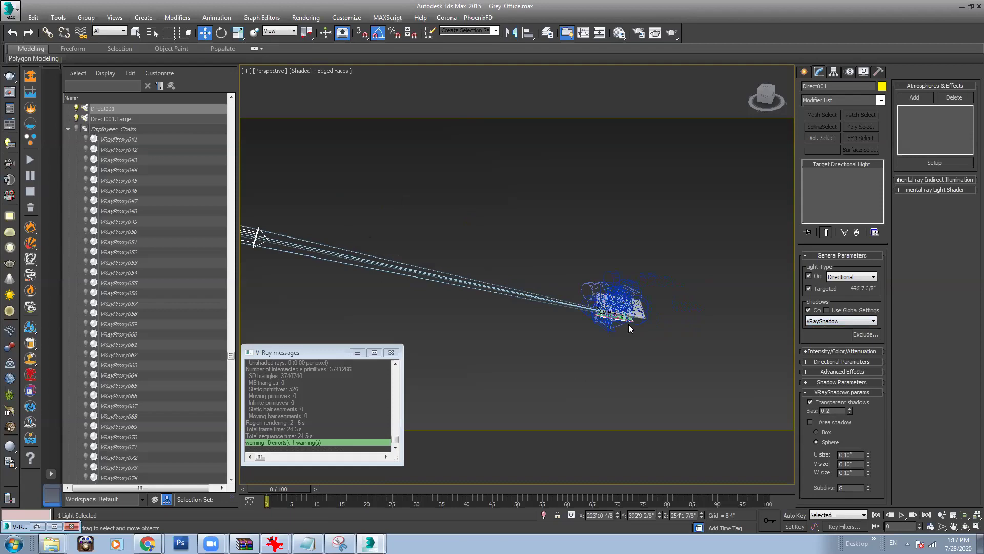
Step: Review the available shadow types for the directional light and keep VRayShadow
left_click(814, 320)
left_click(825, 368)
left_click(821, 319)
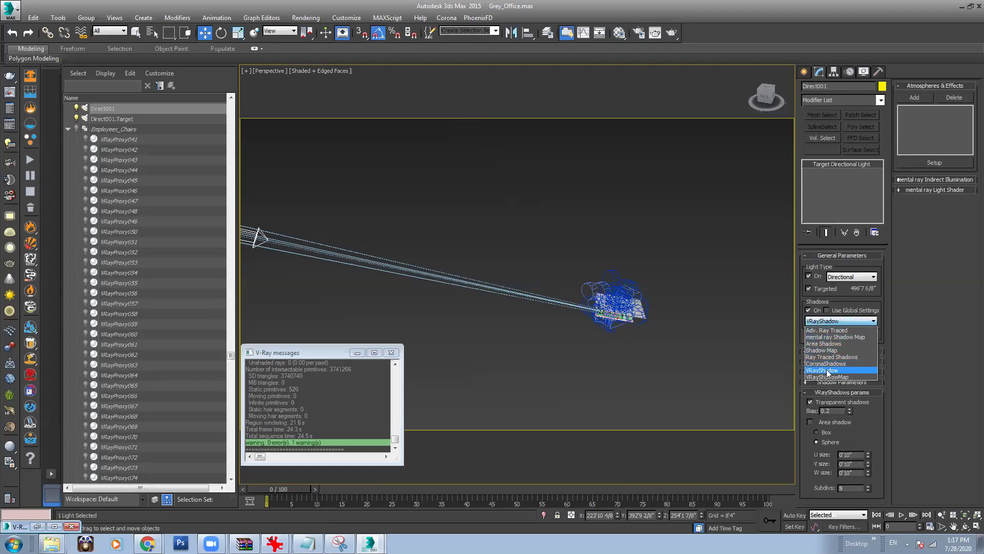
left_click(826, 369)
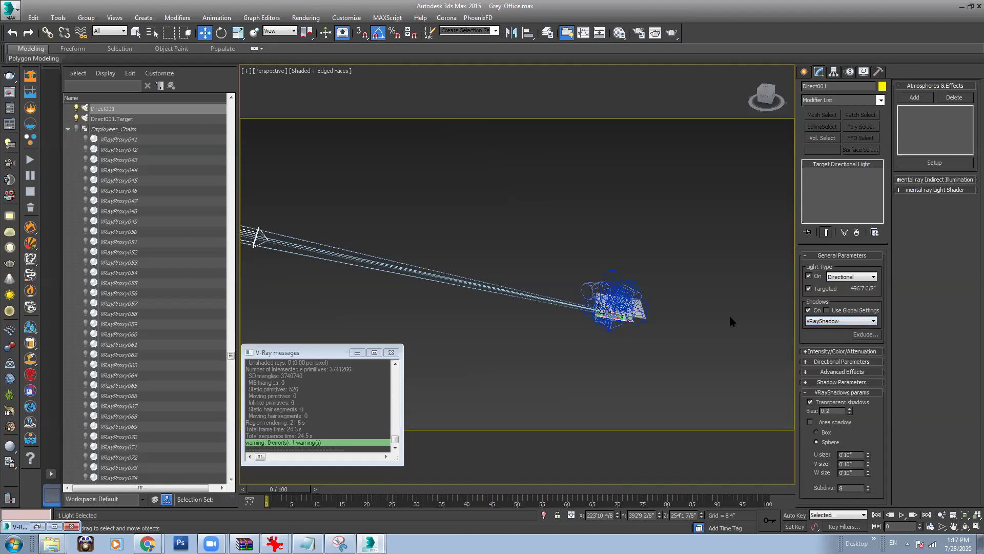
Step: Widen the directional light's Hotspot/Beam to about 58'11" so its cone covers the whole building
left_click(826, 361)
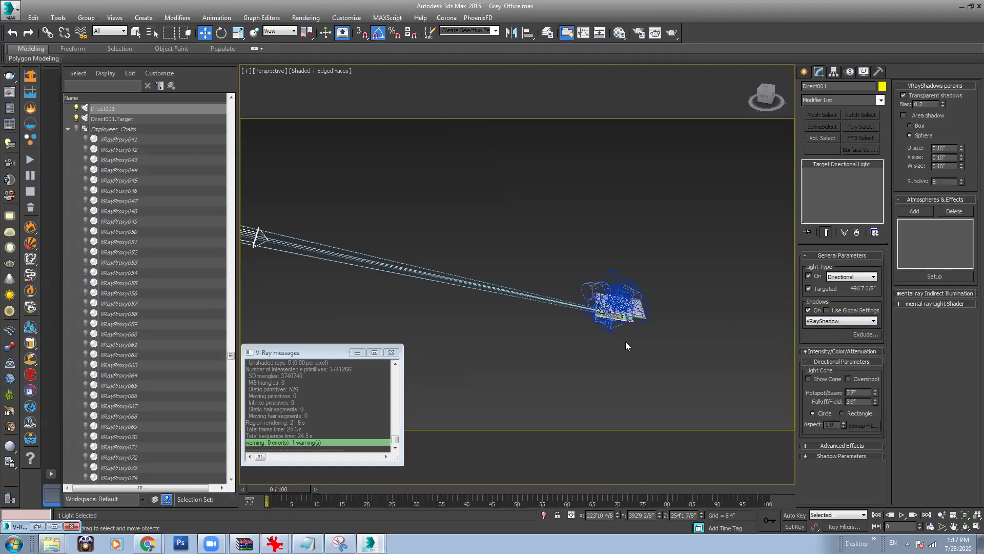
scroll(625, 345, "up", 4)
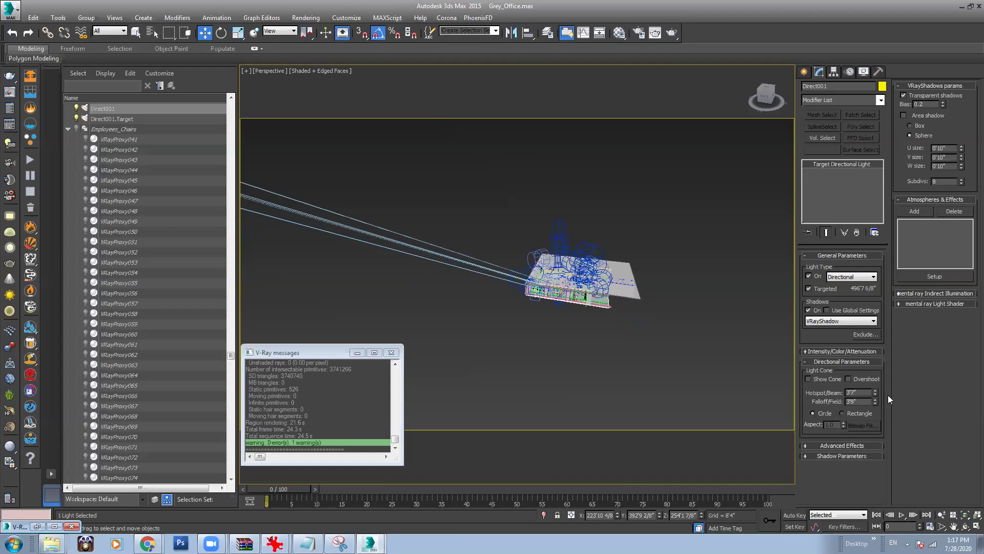
left_click_drag(875, 393, 914, 169)
scroll(582, 282, "up", 3)
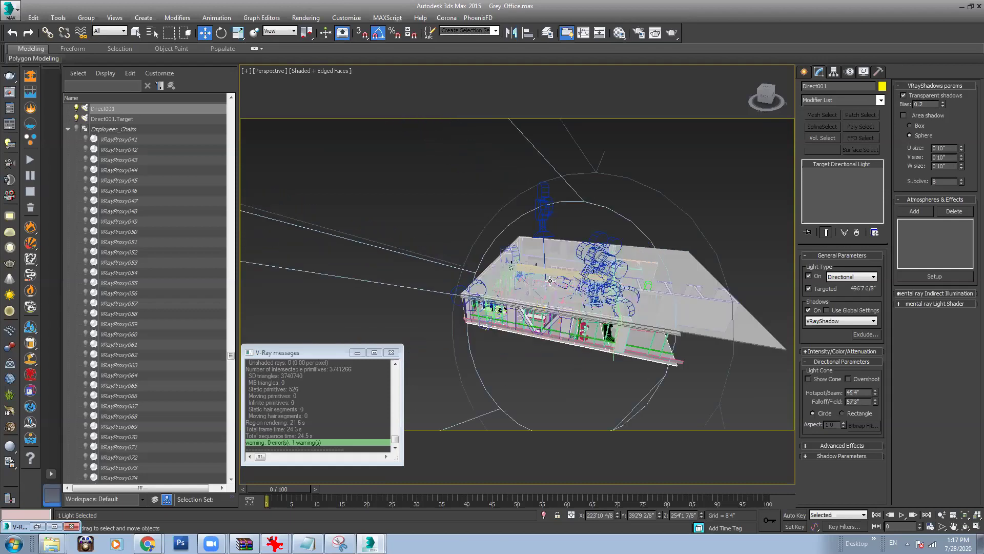
scroll(570, 281, "down", 3)
middle_click_drag(569, 281, 582, 251, "alt")
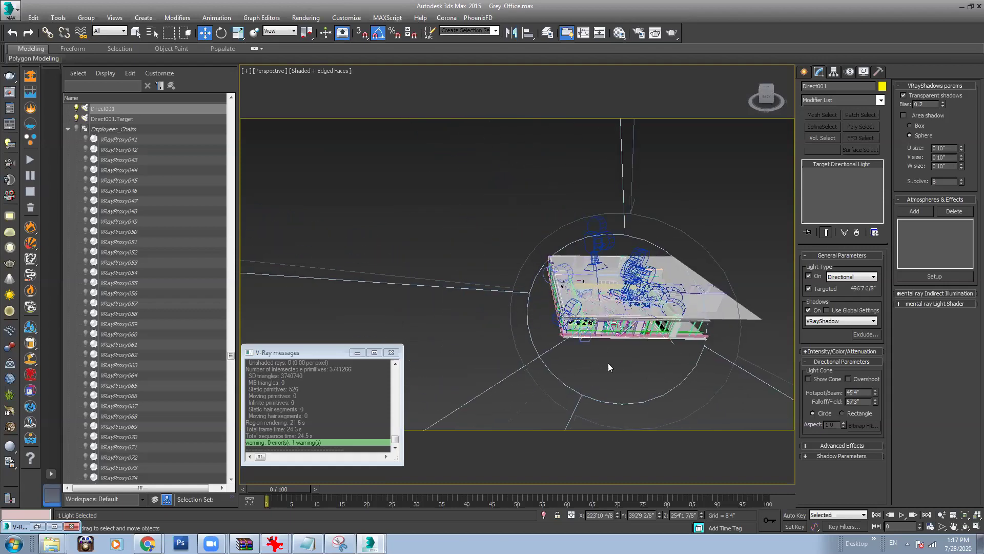
middle_click_drag(609, 367, 686, 309, "alt")
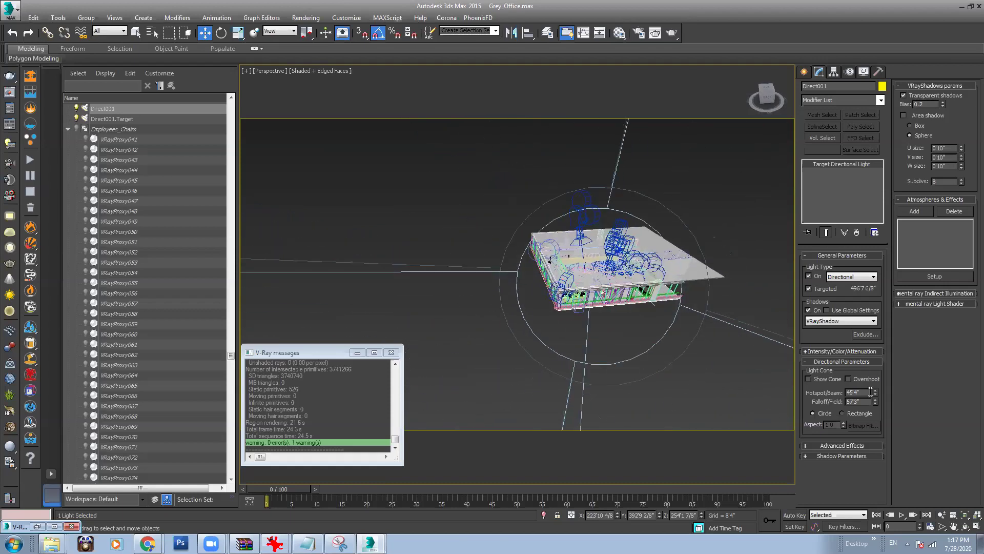
left_click_drag(875, 391, 888, 315)
mouse_move(594, 277)
middle_mouse_down()
mouse_move(567, 278)
mouse_move(624, 296)
mouse_move(602, 281)
middle_mouse_up()
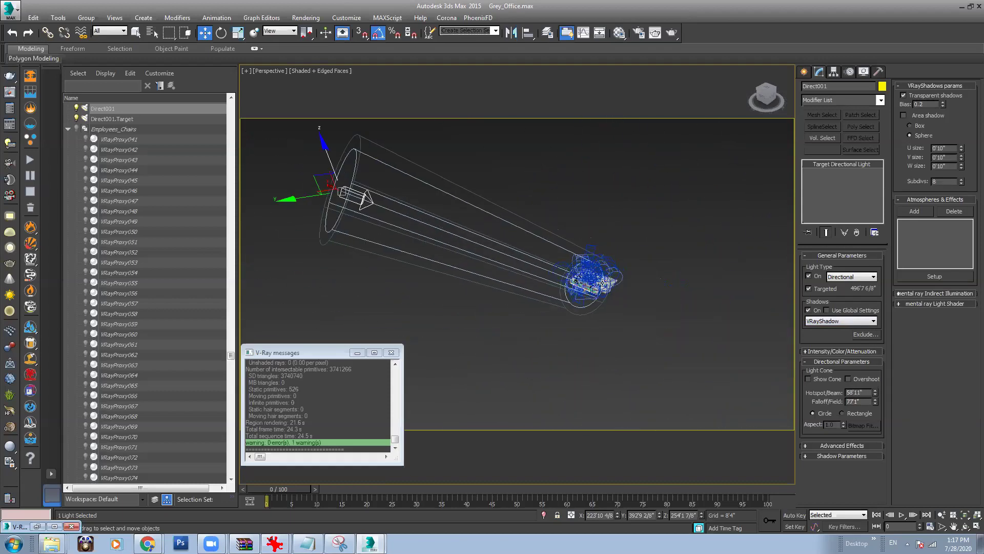
scroll(604, 283, "up", 4)
scroll(642, 220, "up", 5)
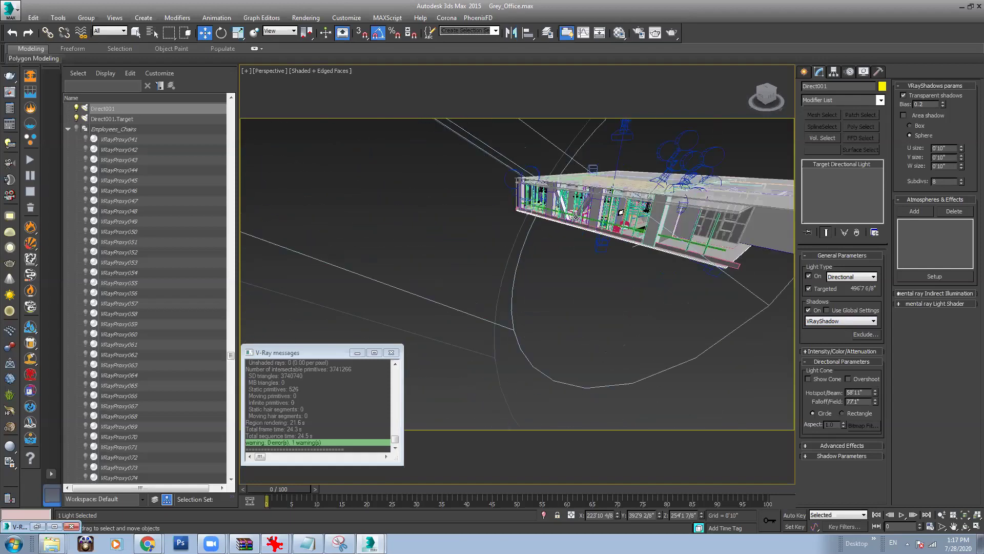
scroll(666, 264, "up", 2)
Step: Check the Glass_Partitions material's refraction settings and render the Camera005 view to inspect the sunlight
key("c")
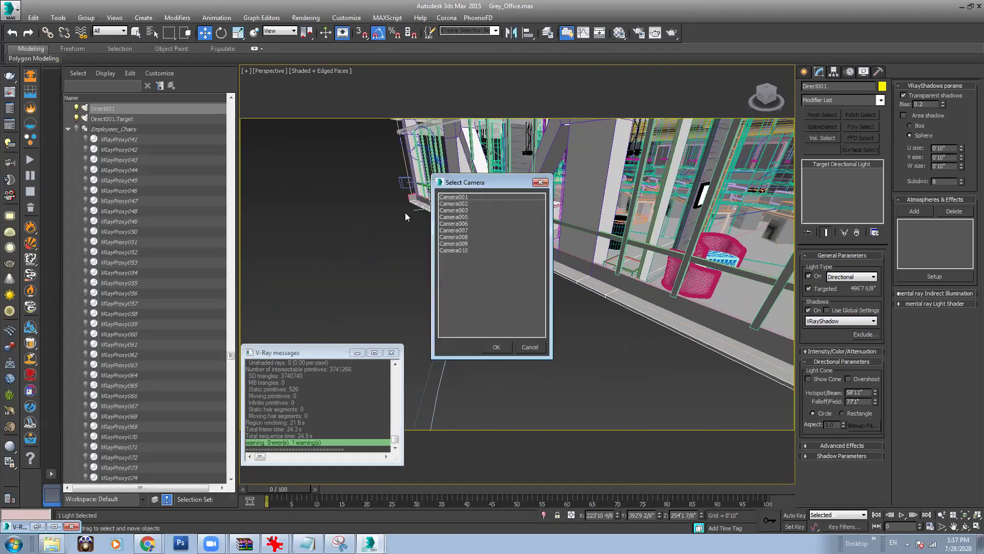
double_click(465, 217)
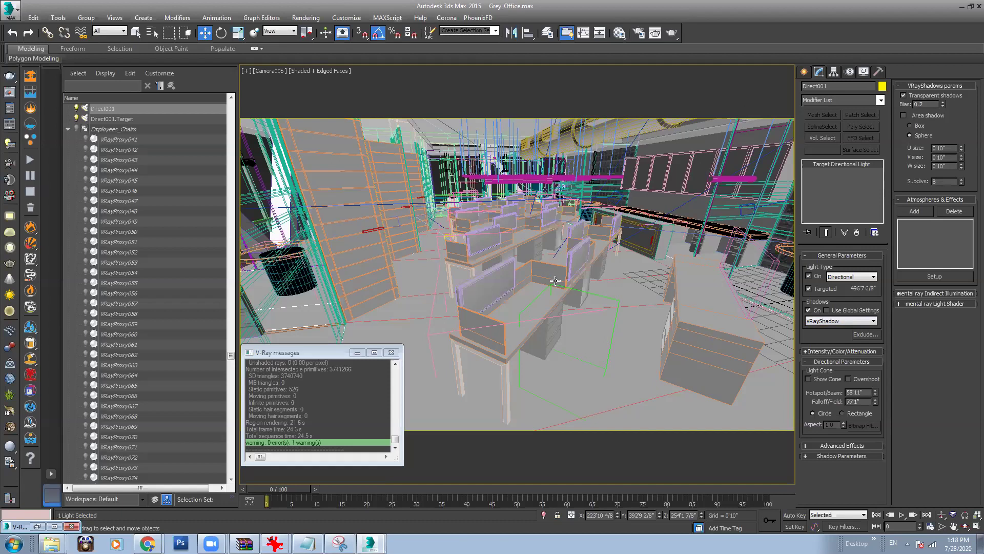
left_click(619, 33)
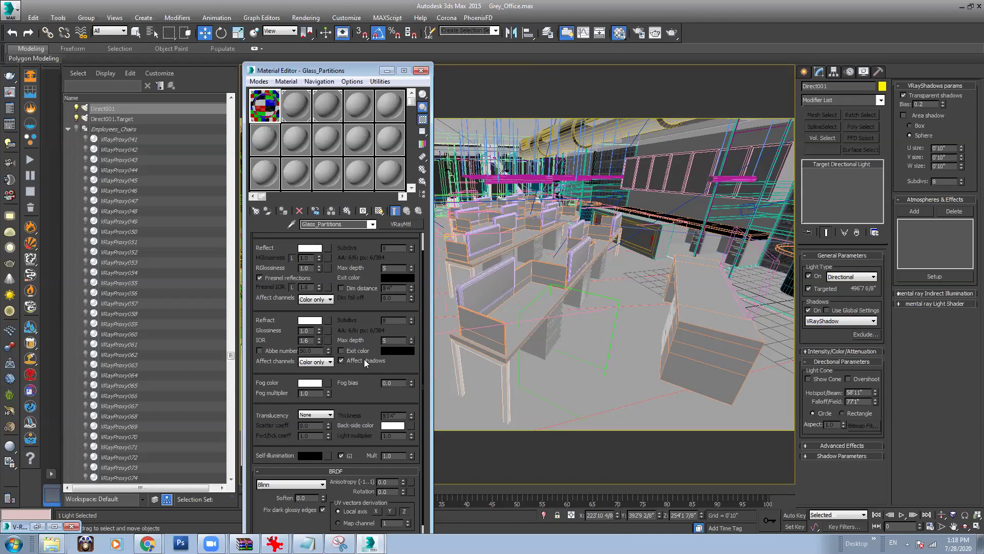
left_click(671, 33)
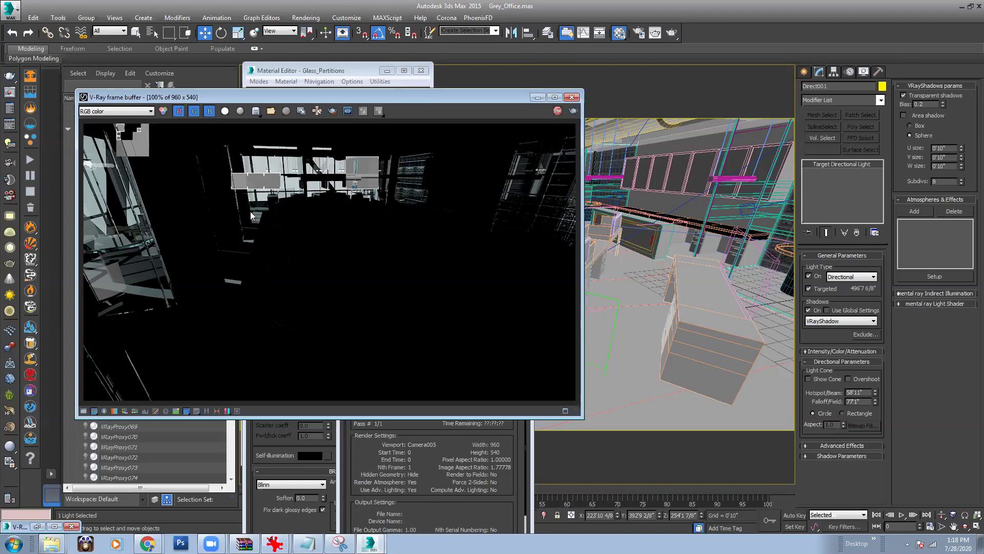
scroll(243, 204, "up", 2)
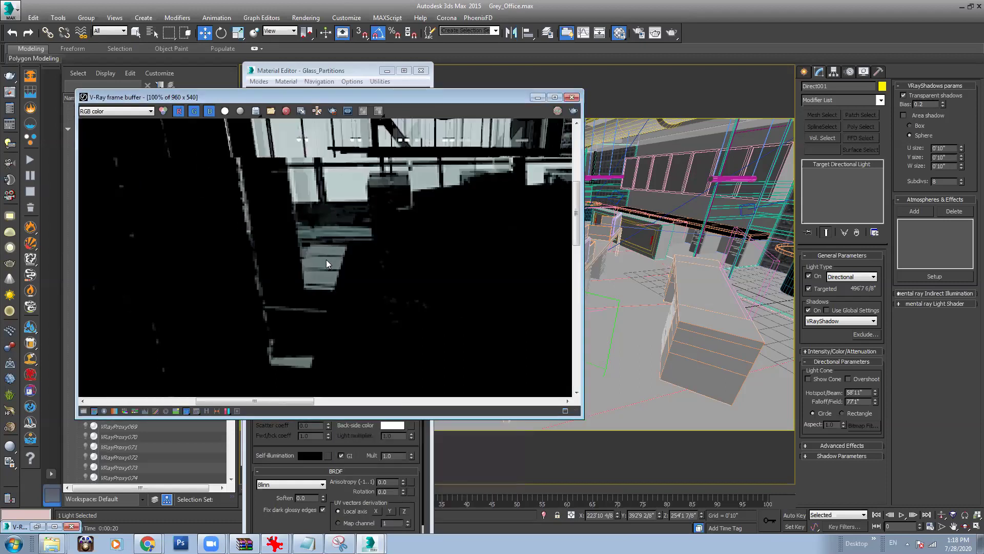
scroll(335, 253, "down", 3)
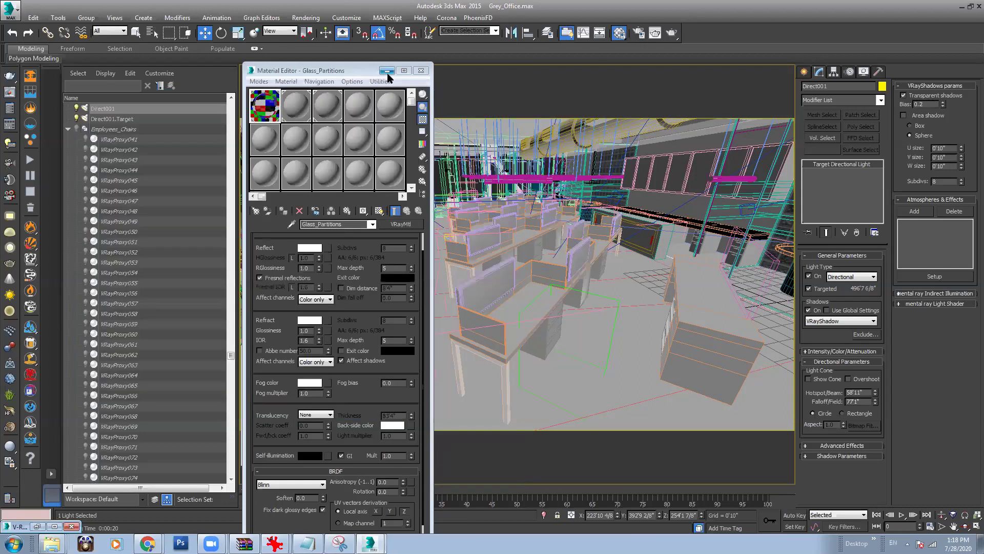
left_click(386, 72)
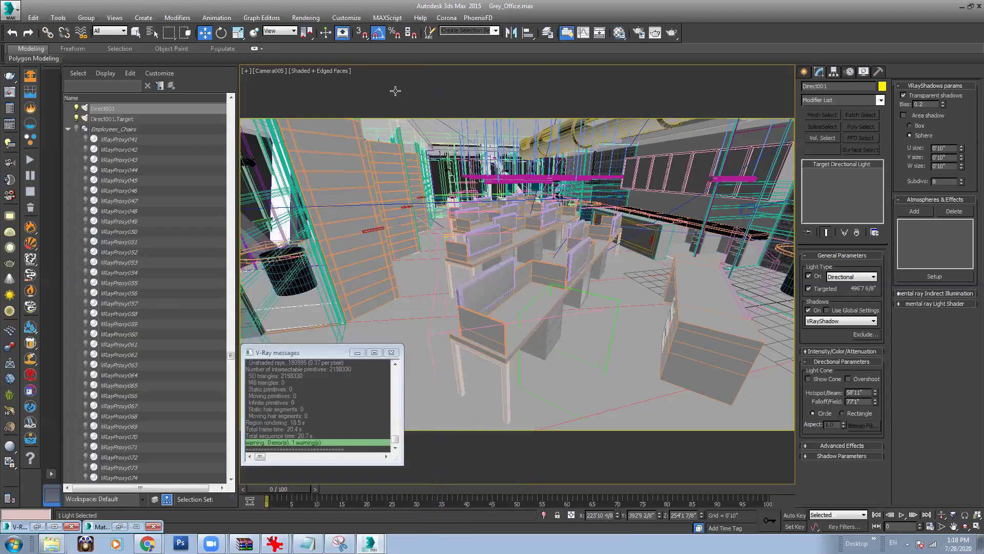
Step: In the perspective view, lower the directional light to a height of about 133'7"
left_click(276, 70)
left_click(310, 107)
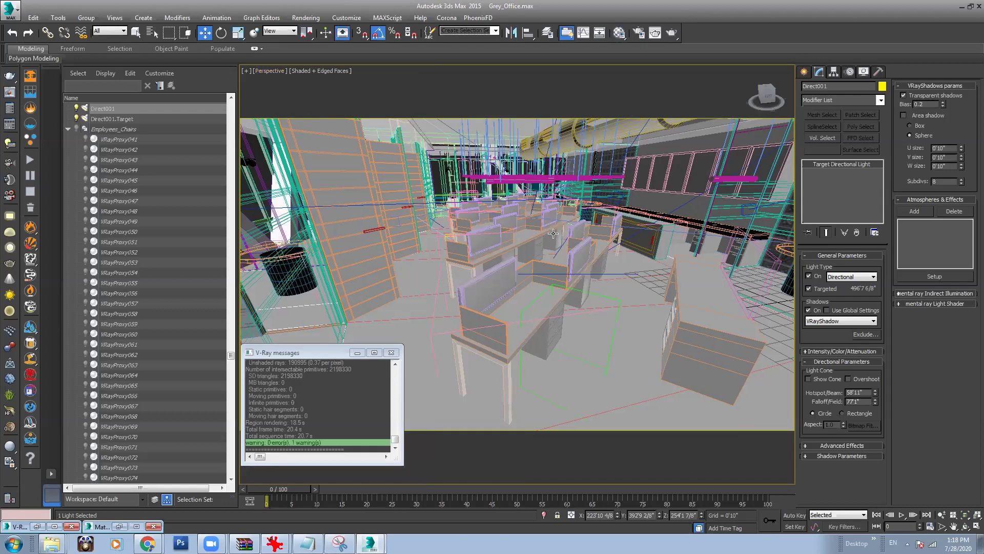
scroll(543, 225, "up", 5)
scroll(543, 224, "down", 10)
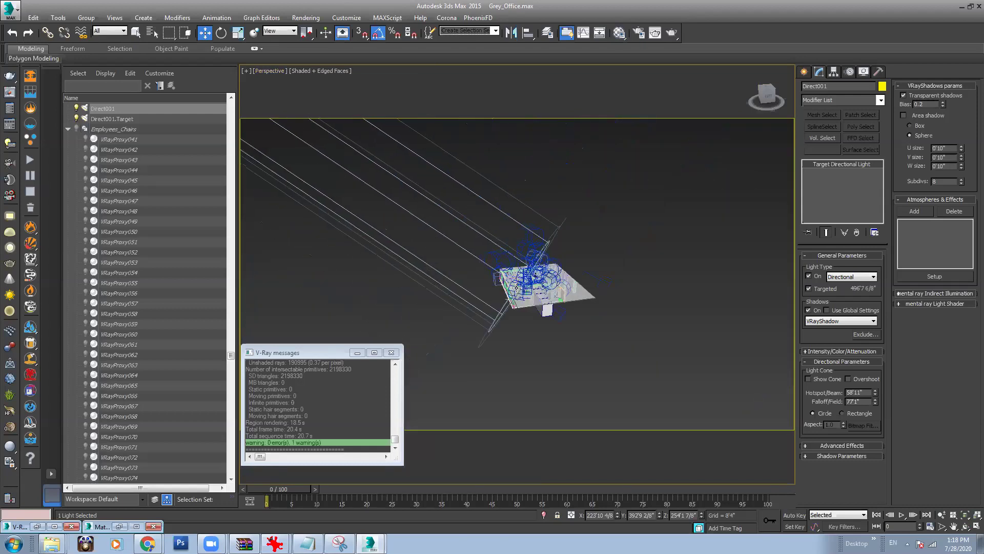
middle_click_drag(356, 182, 360, 196)
left_click_drag(348, 147, 360, 191)
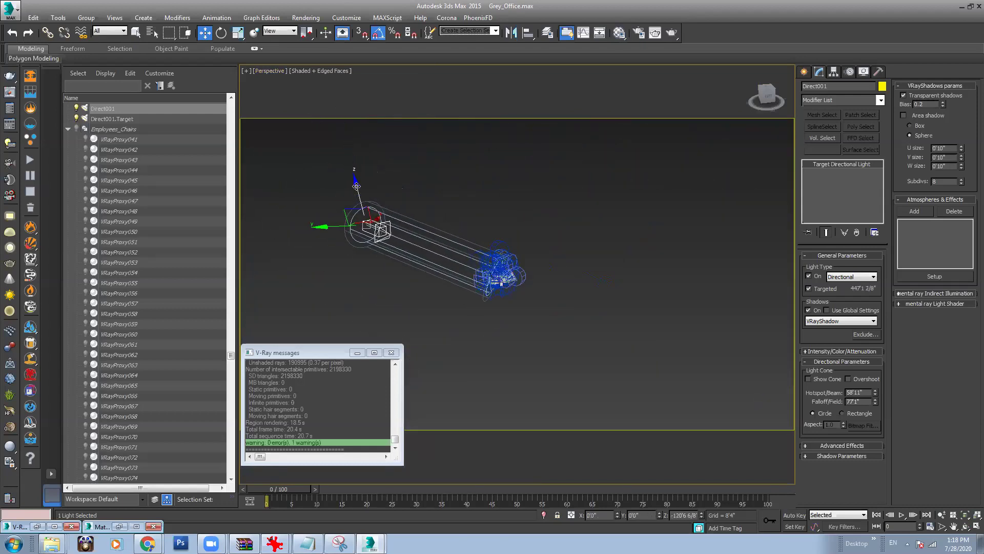
Step: Render the Camera005 view with the lowered light and inspect where sunlight falls inside the office
key("c")
double_click(460, 217)
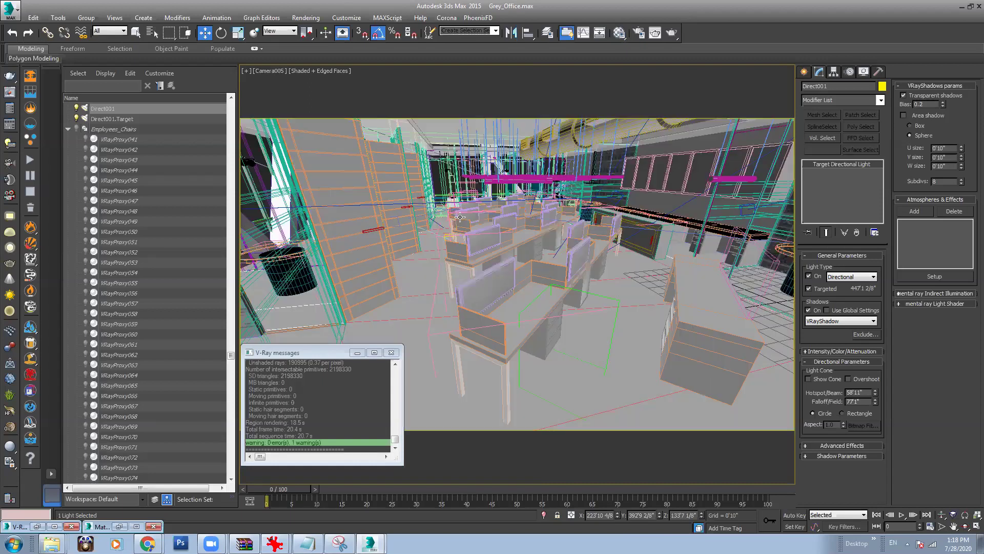
left_click(669, 34)
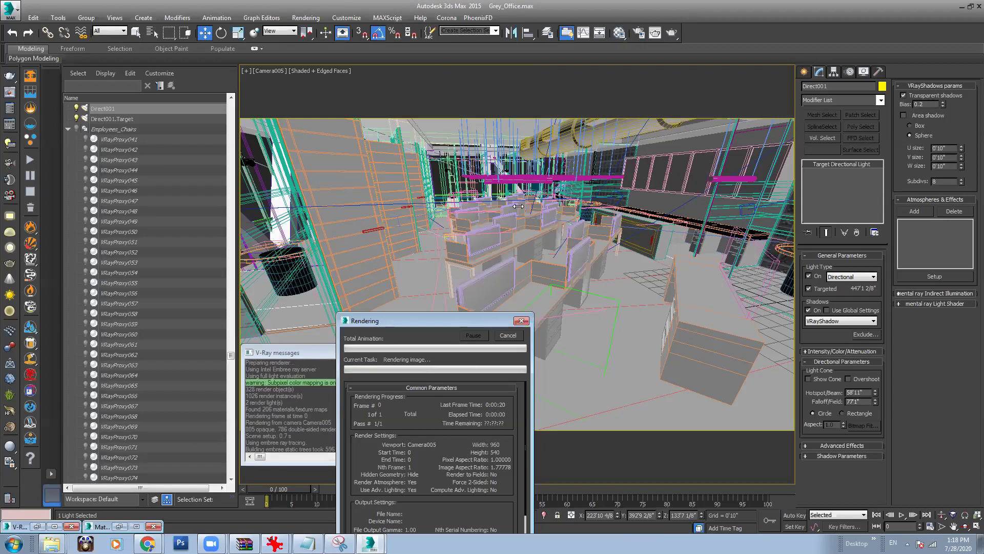
left_click(371, 543)
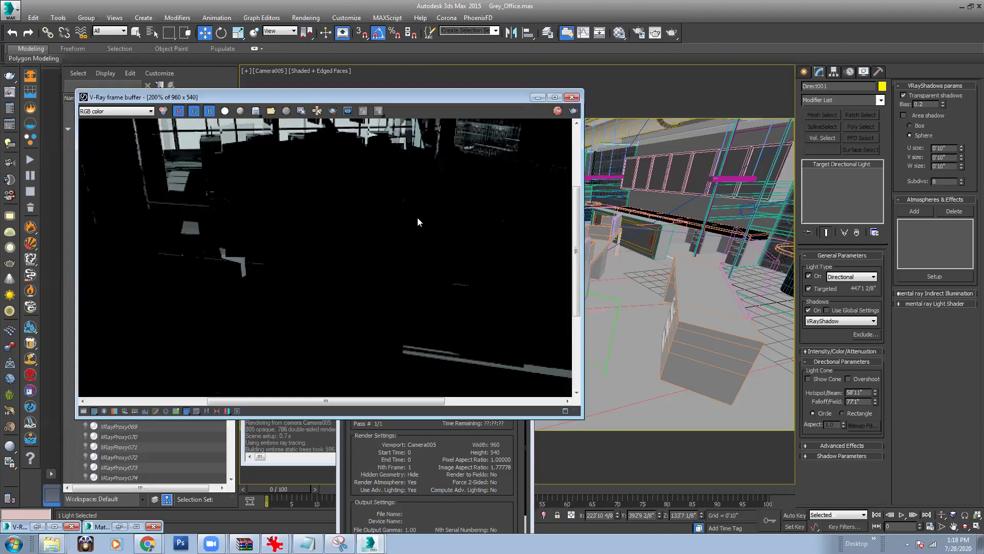
scroll(417, 221, "down", 3)
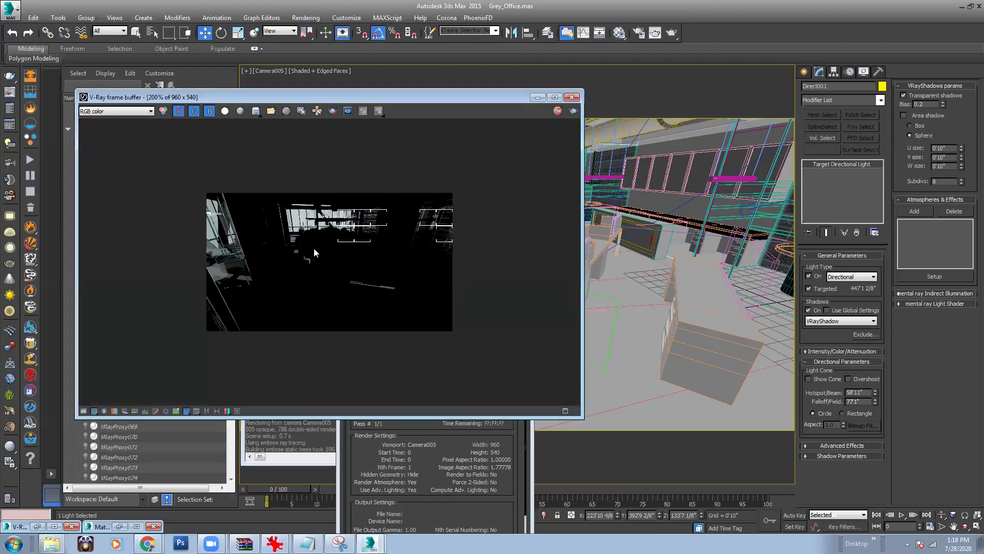
scroll(320, 250, "up", 1)
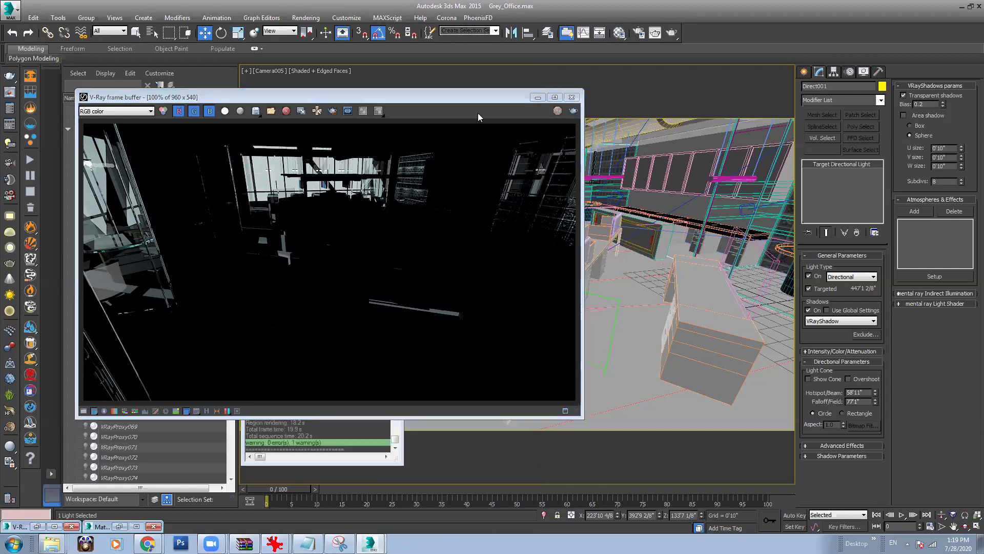
left_click(537, 98)
Step: Move the directional light horizontally to about X 306'5", Y 225'2" and check its beam against the facade
left_click(270, 71)
left_click(309, 109)
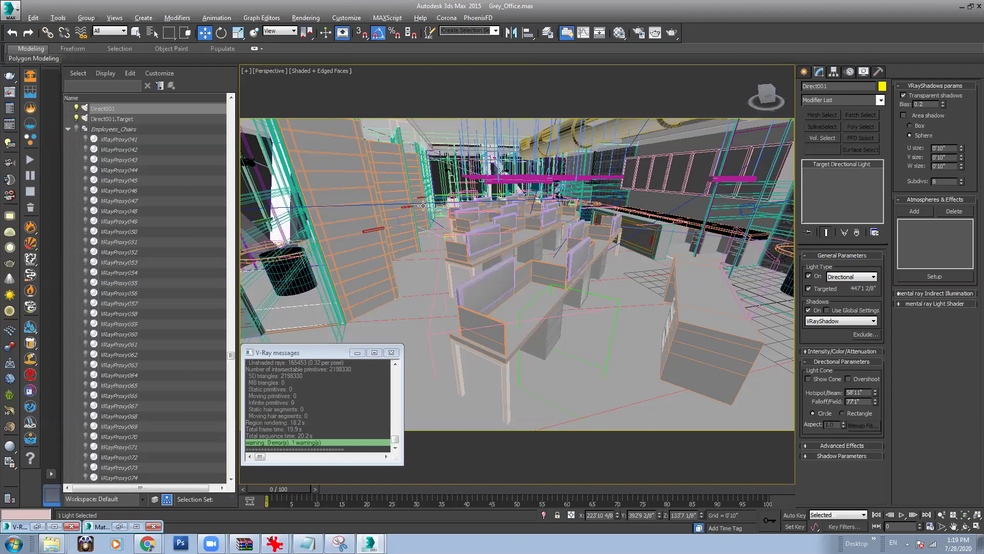
key("z")
middle_click_drag(466, 260, 463, 275, "alt")
left_click_drag(445, 198, 483, 186)
scroll(529, 274, "up", 5)
scroll(529, 274, "up", 5)
middle_click_drag(593, 272, 528, 263, "alt")
Step: Render the Camera005 view from the light's new horizontal position and examine the sunlight in the frame buffer
key("c")
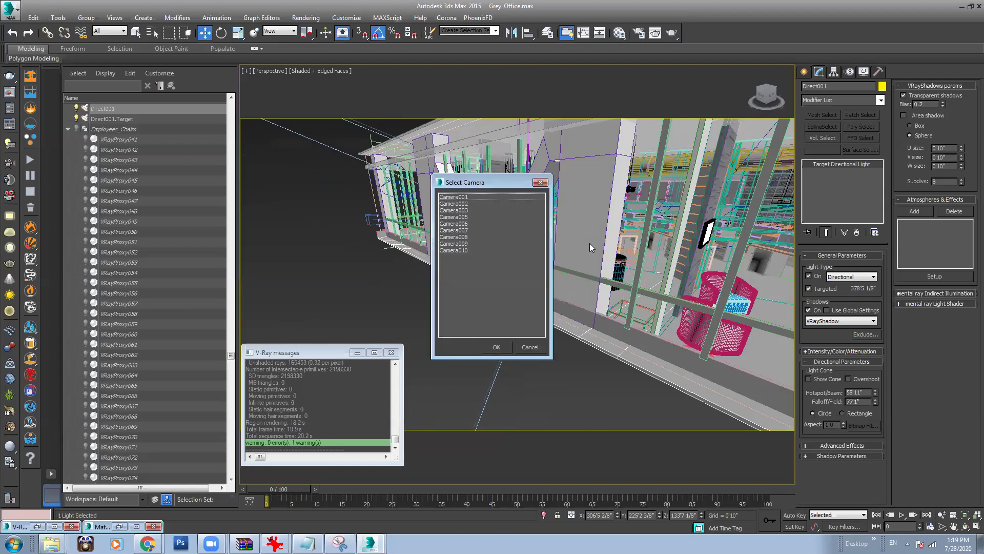
double_click(476, 216)
left_click(671, 33)
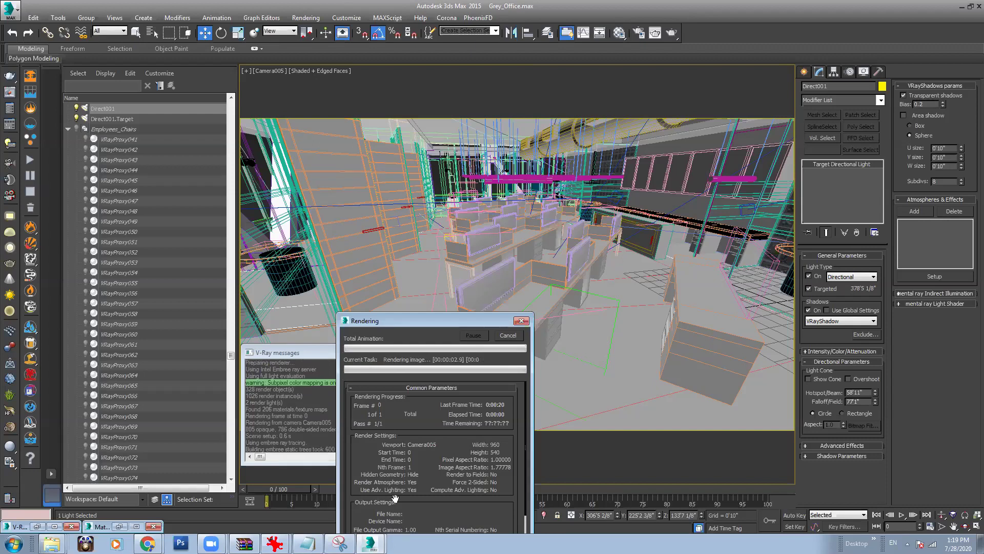
left_click(370, 543)
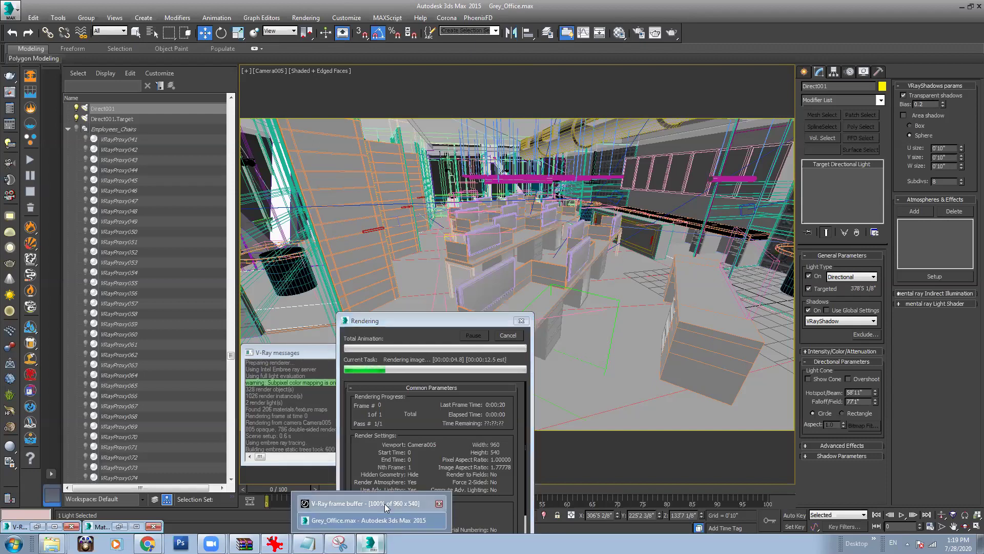
left_click(385, 503)
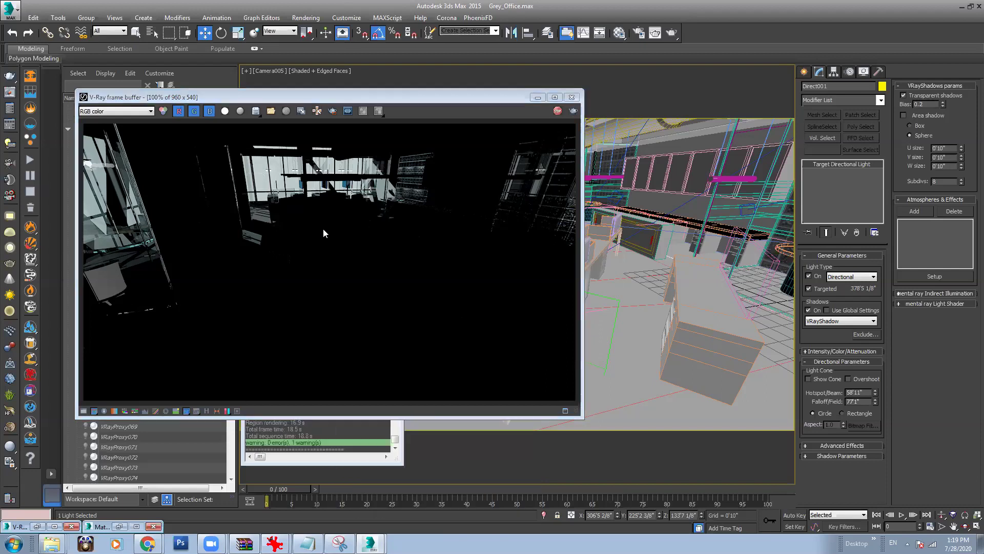
left_click(493, 99)
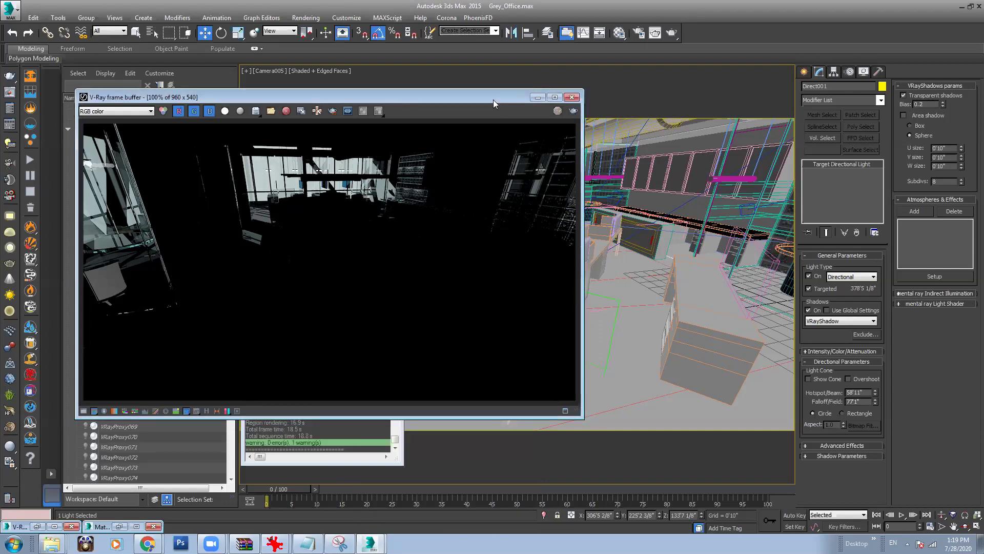
left_click_drag(493, 99, 602, 186)
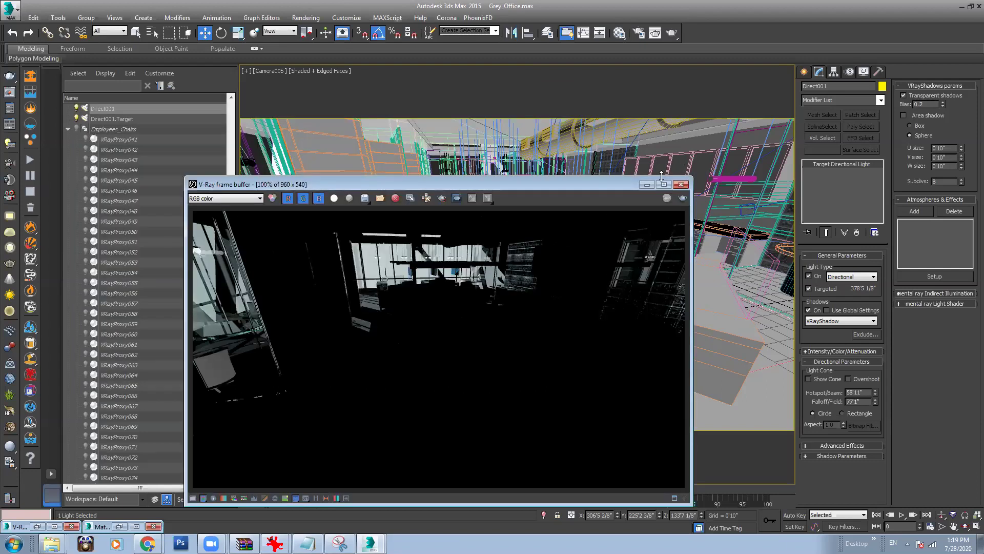
left_click(647, 185)
Step: Move the directional light to about X 163'0", Y 250'9" and lower it to about 83'2"
left_click(272, 70)
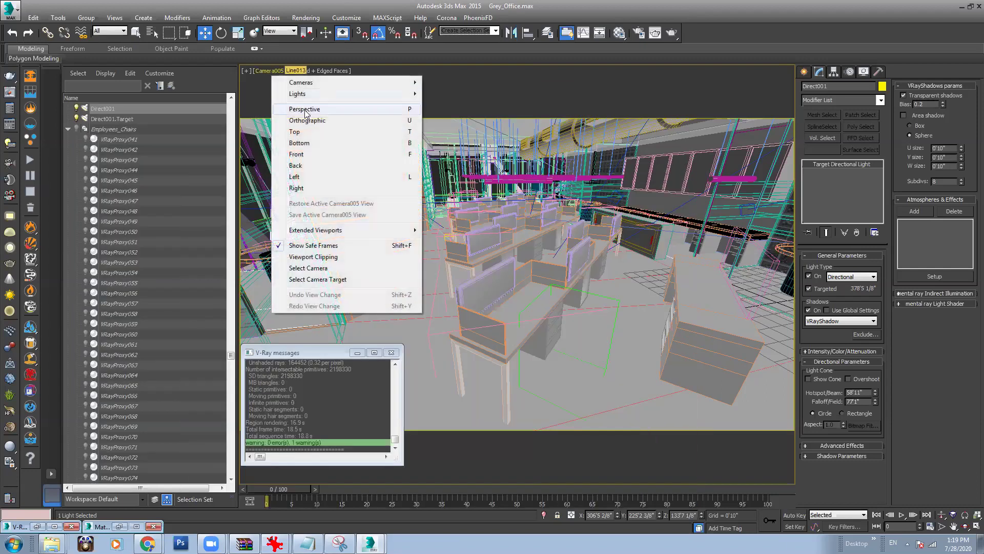
left_click(295, 109)
scroll(530, 256, "down", 15)
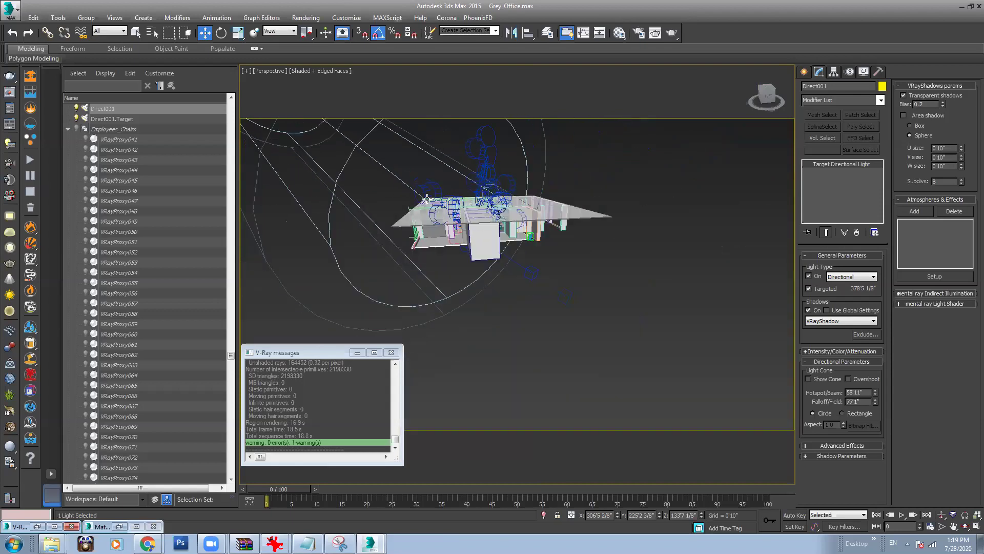
middle_click_drag(497, 300, 536, 386, "alt")
left_click_drag(395, 183, 389, 266)
Step: Render the Camera005 view to test the light's lower, closer position
key("c")
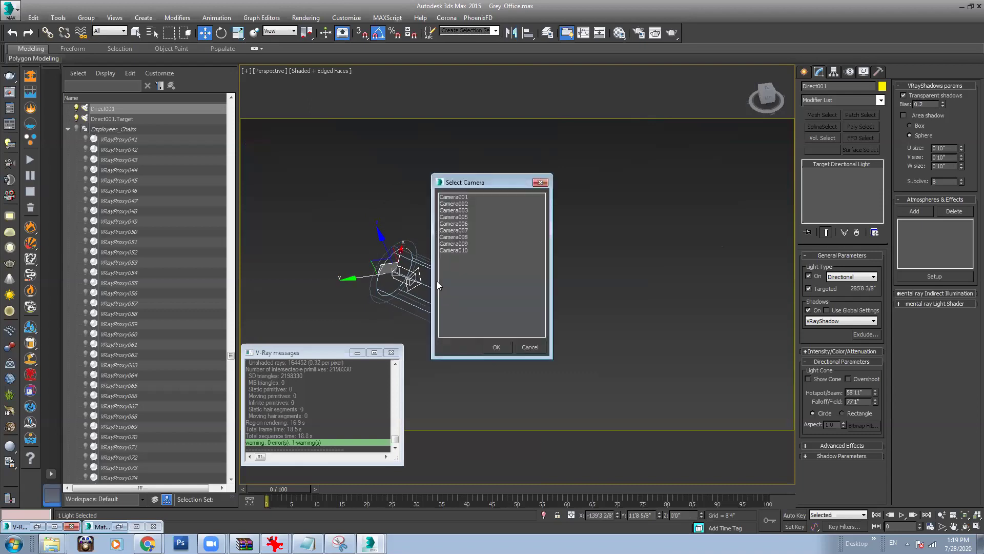
double_click(461, 217)
left_click(672, 32)
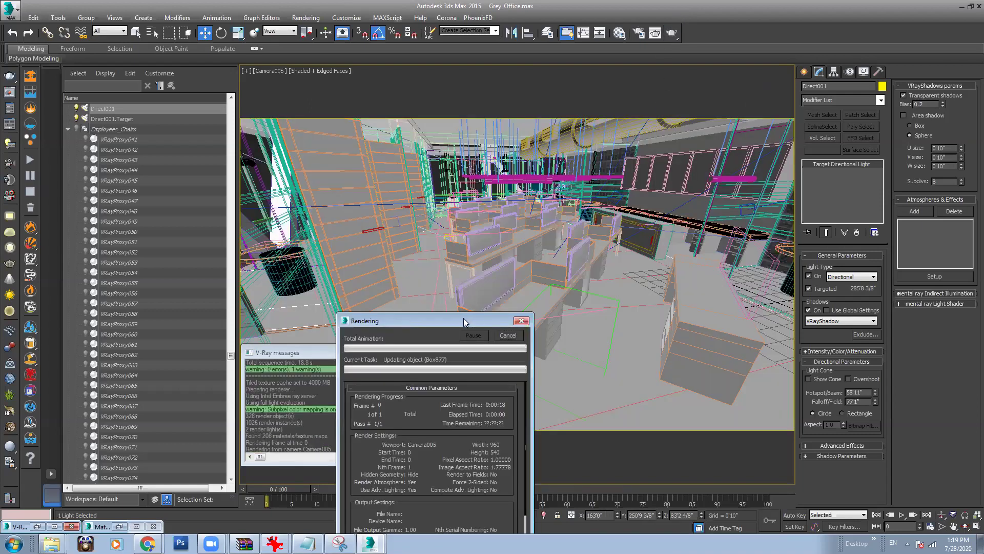
Step: Turn off Affect shadows in the Glass_Partitions material and re-render the Camera005 view to examine the sunlight
mouse_move(370, 543)
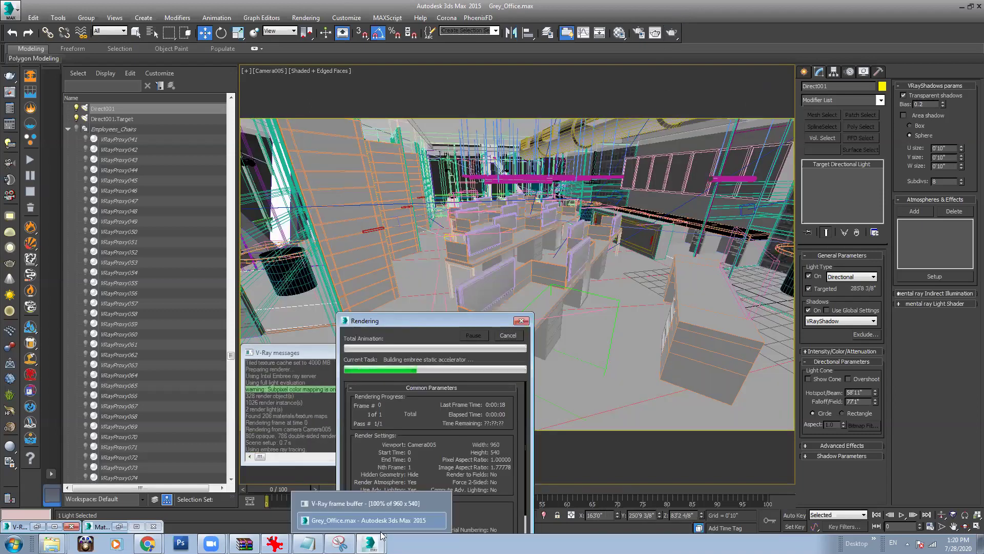
left_click(388, 505)
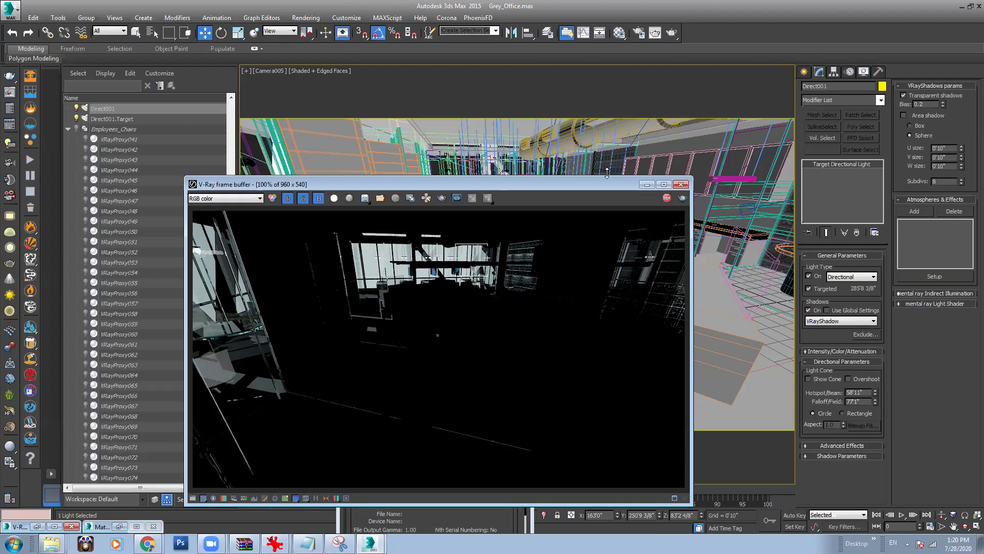
left_click(619, 33)
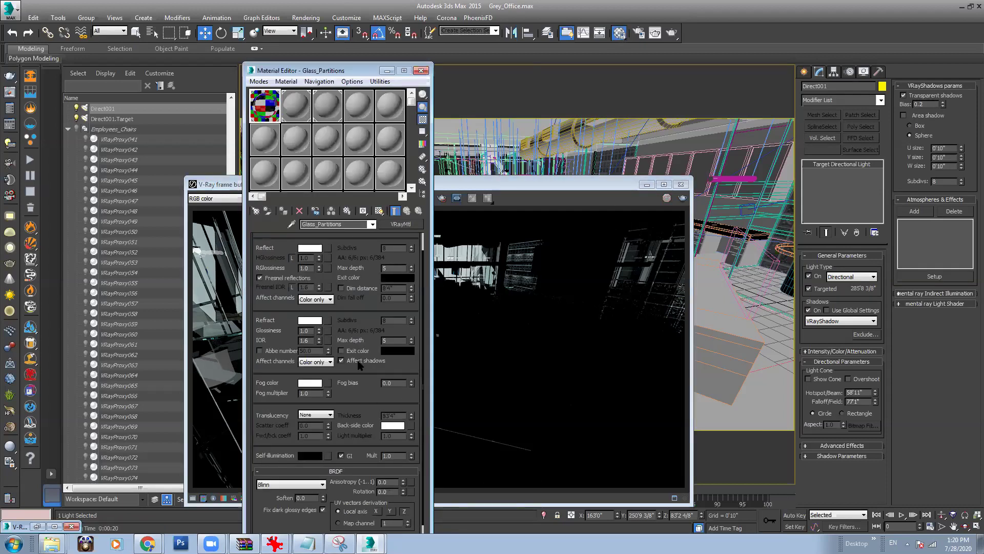
left_click(683, 197)
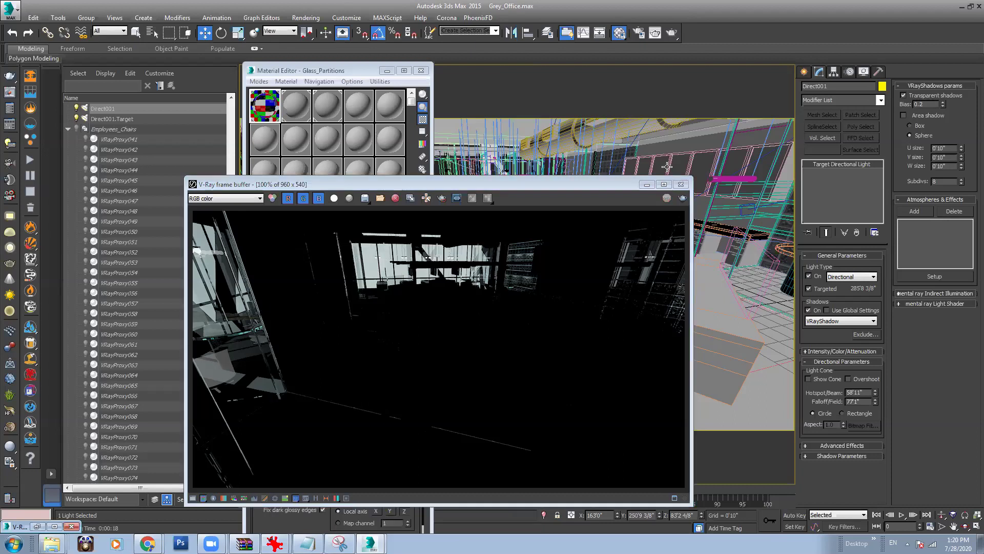
left_click(648, 185)
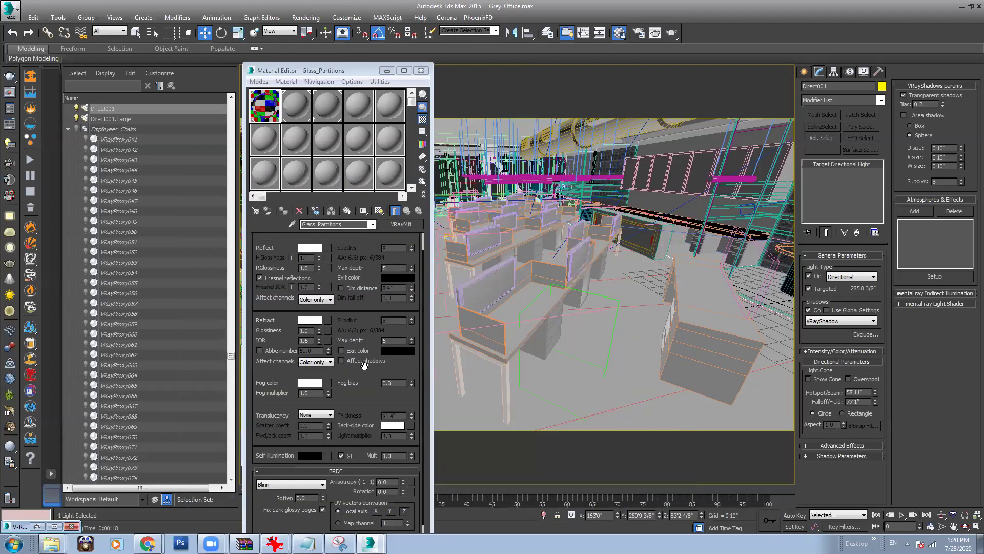
Step: Turn Affect shadows back on in the refraction settings of the Glass_Partitions material, keeping Affect channels at Color only
left_click(364, 361)
left_click(325, 362)
left_click(323, 364)
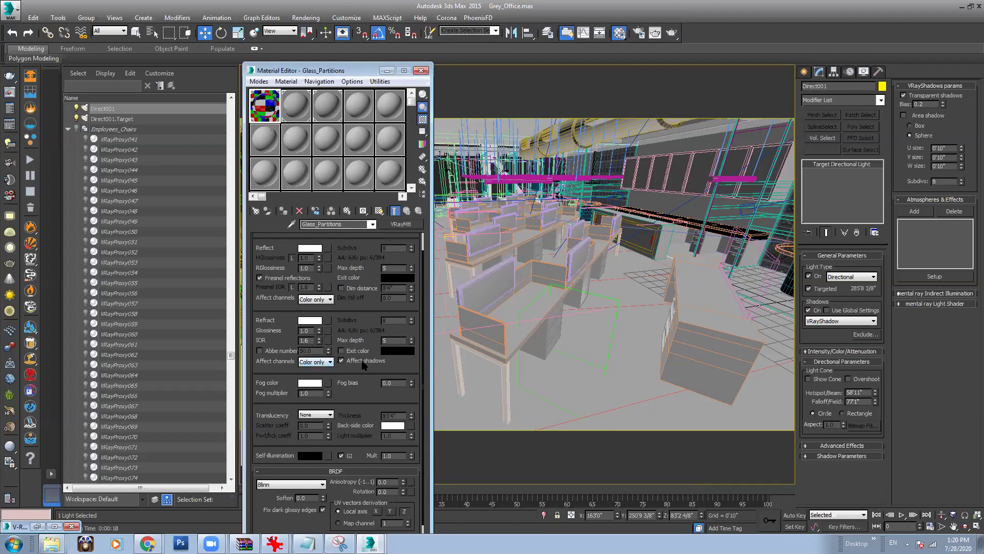
left_click(387, 70)
Step: Select the glass partitions object and switch the Camera005 viewport to a Perspective view of the facade from outside
left_click(297, 237)
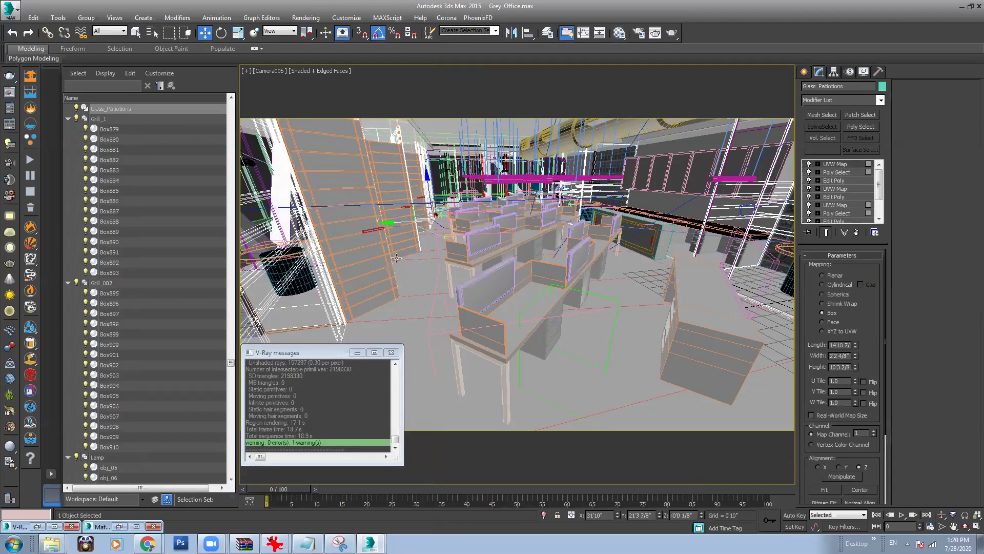
left_click(280, 71)
left_click(311, 108)
mouse_move(492, 241)
middle_mouse_down("alt")
mouse_move(542, 245)
mouse_move(480, 238)
middle_mouse_up("alt")
Step: Enlarge the Glass_Partitions material sample to inspect it and turn off the material's Affect shadows option
key("m")
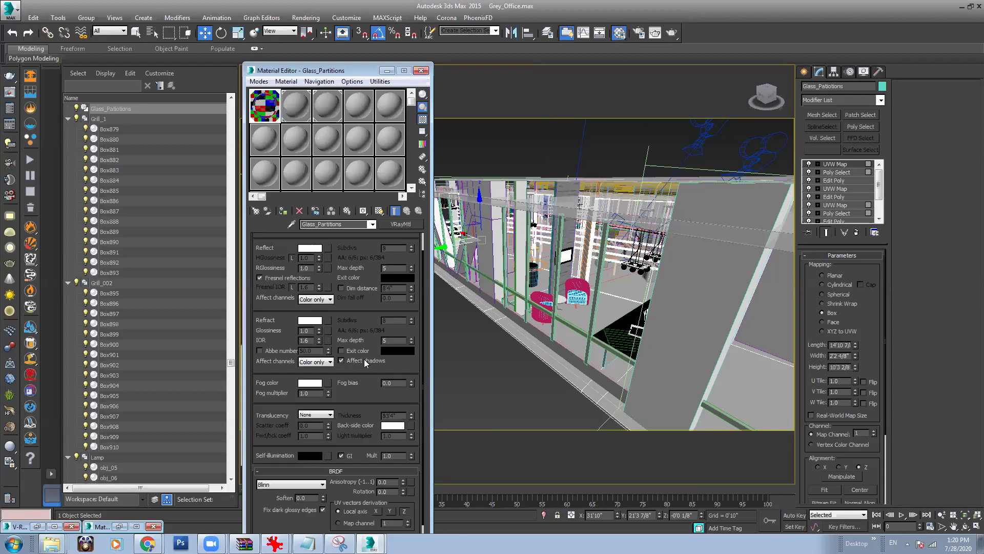
left_click(147, 543)
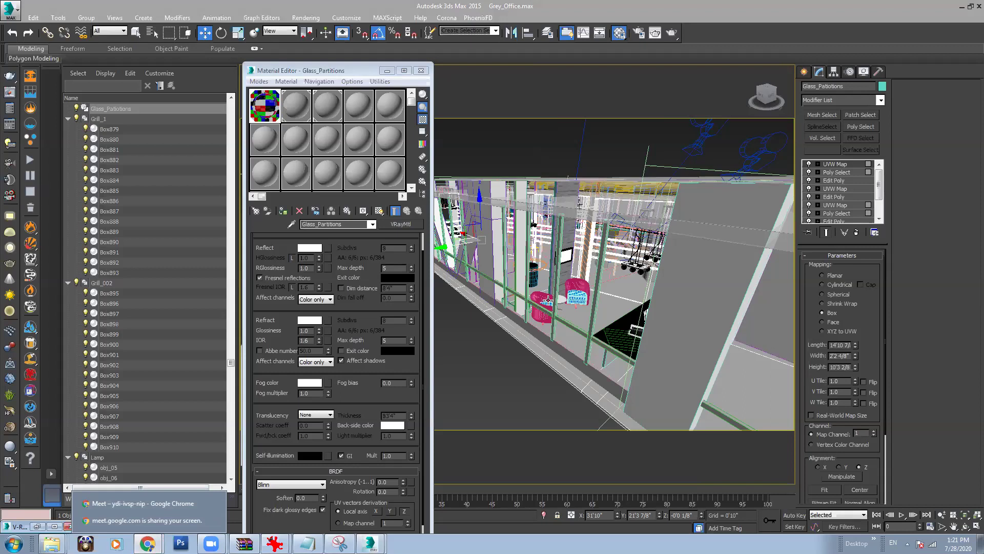
double_click(266, 108)
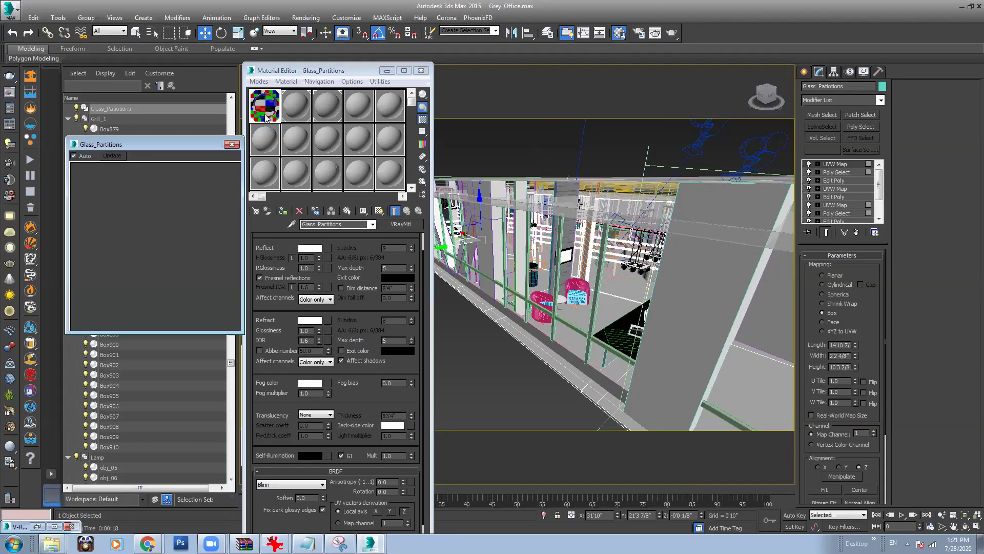
left_click(231, 144)
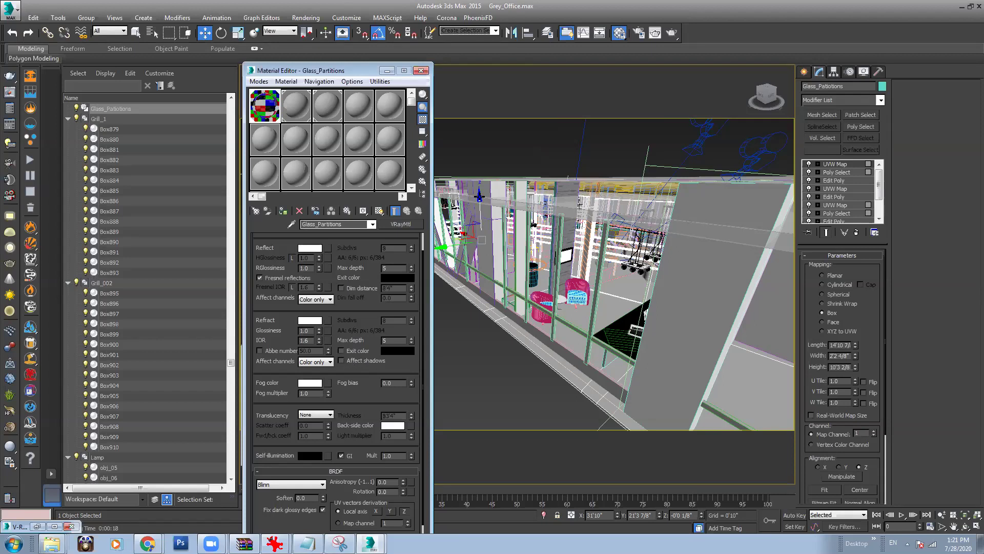
Step: Inspect the facade glazing from outside and re-enable Affect shadows for the Glass_Partitions material
left_click(387, 70)
middle_click_drag(472, 237, 477, 250, "alt")
left_click(619, 32)
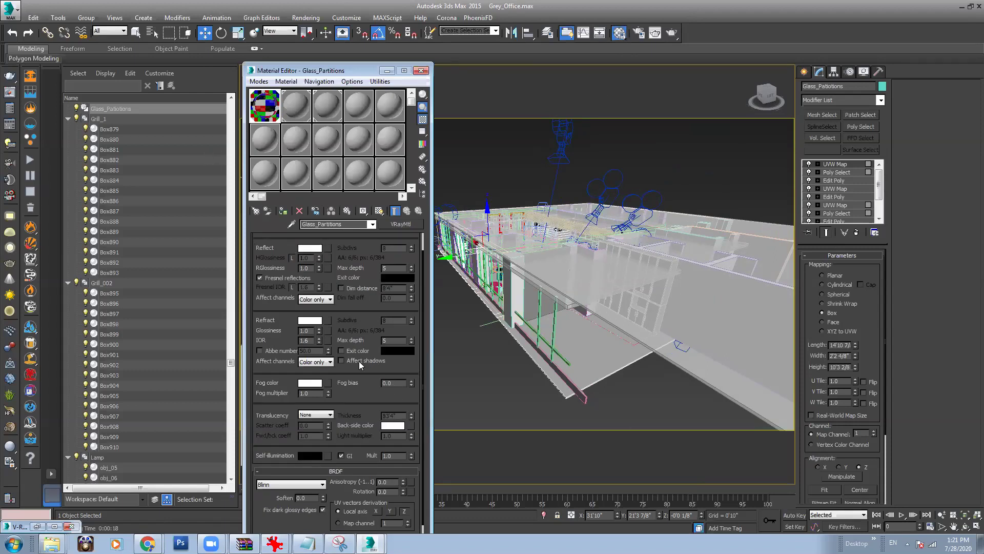
scroll(522, 249, "up", 4)
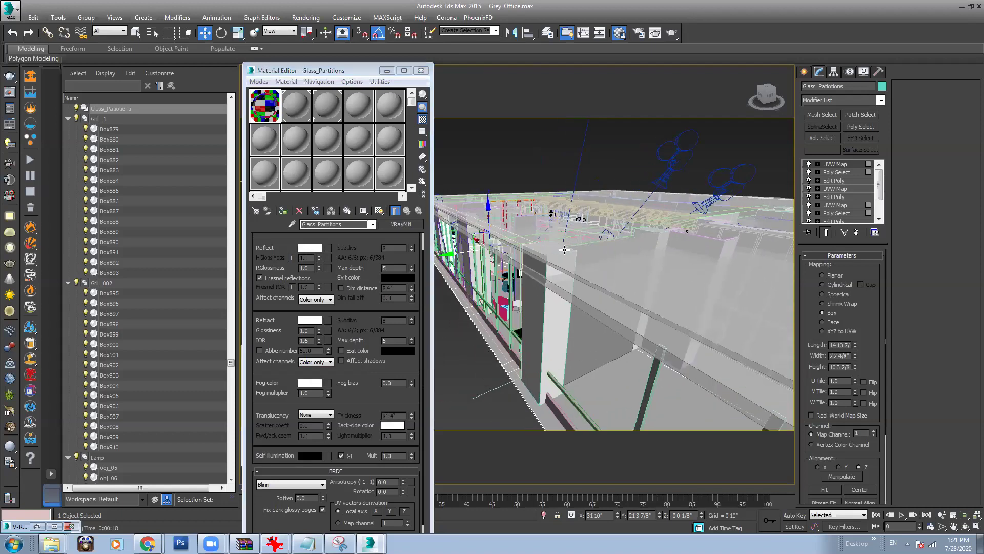
scroll(520, 273, "up", 4)
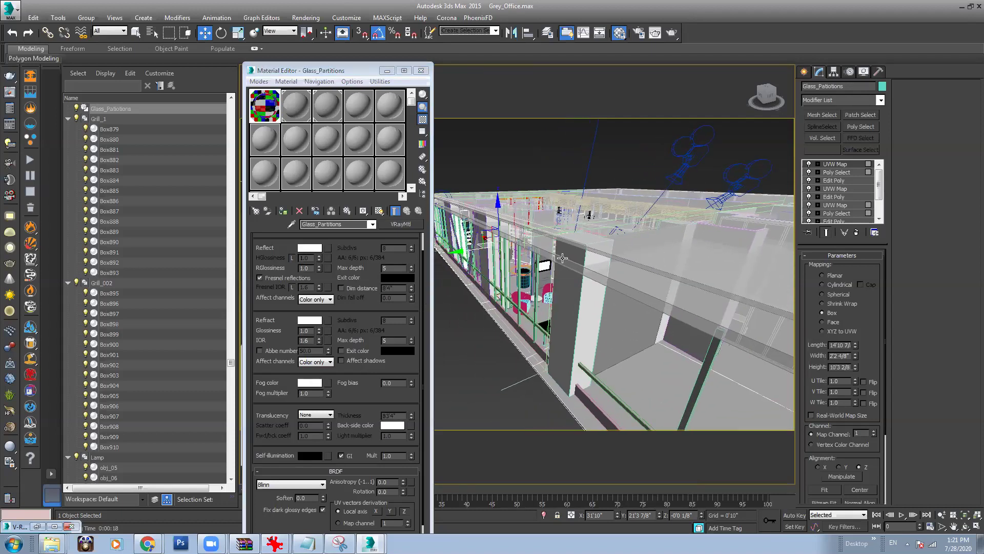
left_click(341, 360)
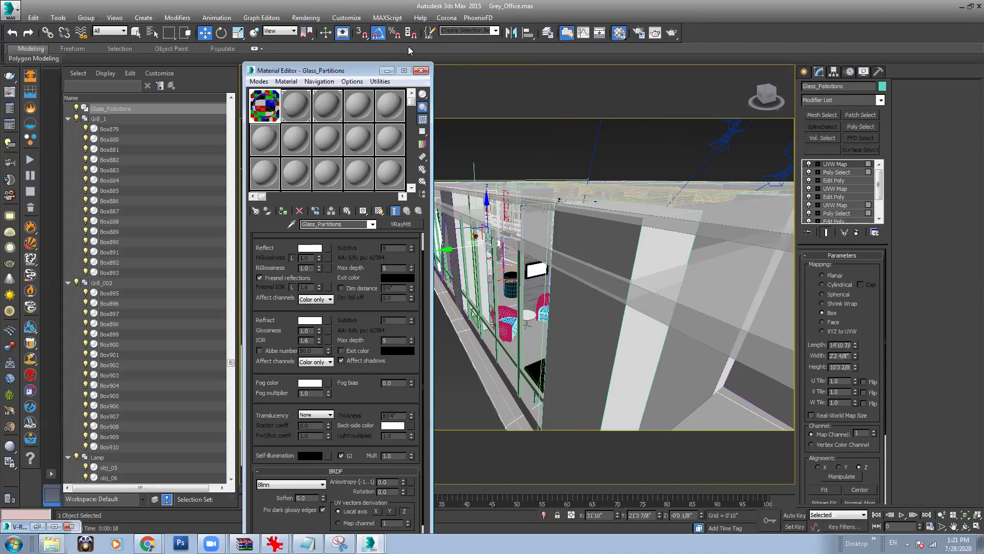
left_click(387, 70)
Step: Isolate the glass partitions object and examine its panels from several angles
scroll(620, 231, "down", 10)
scroll(619, 231, "up", 5)
key("alt+q")
middle_click_drag(549, 244, 515, 283, "alt")
left_click(512, 275)
scroll(524, 253, "up", 6)
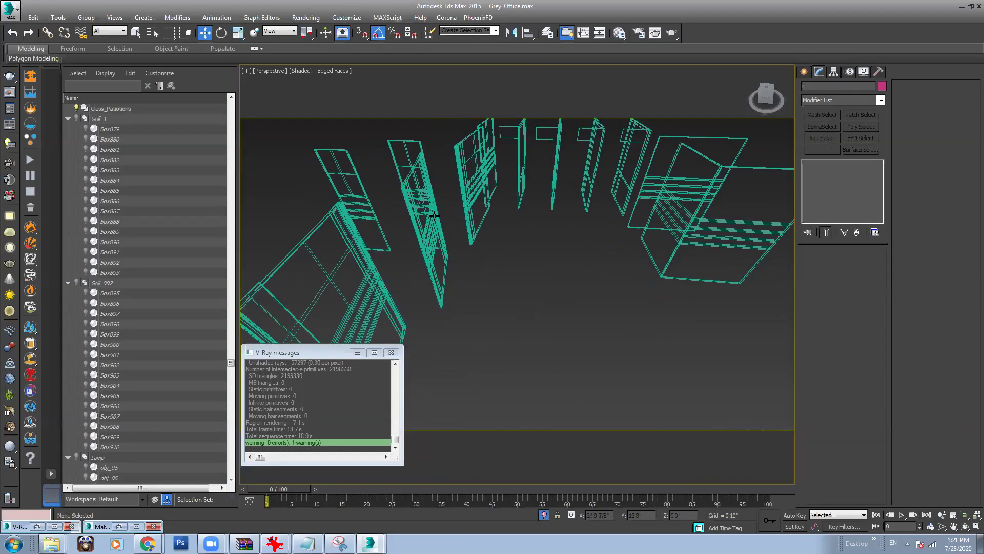
left_click(434, 216)
scroll(434, 215, "down", 4)
scroll(518, 287, "down", 3)
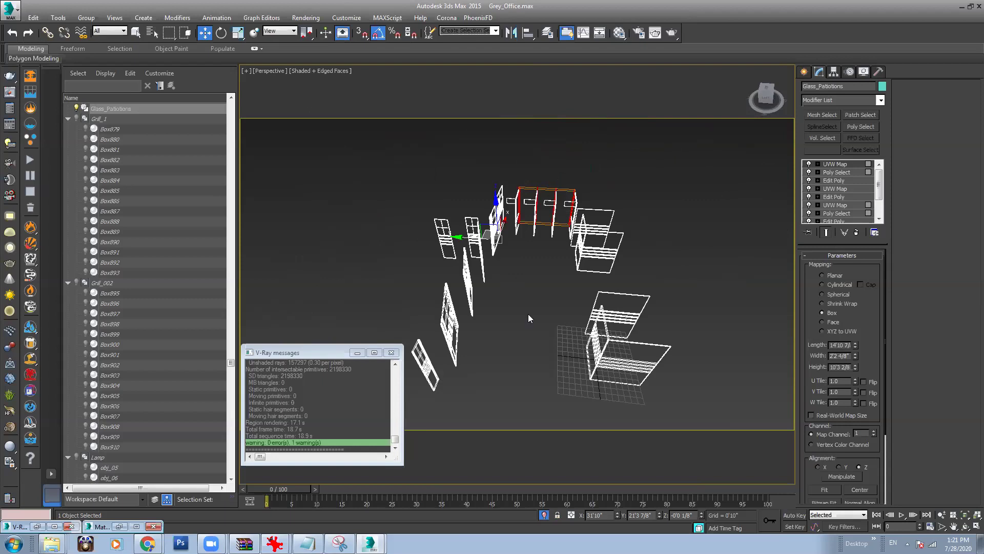
Step: Show the Perspective viewport in wireframe and create a large plane at ground level spanning all the isolated glass partitions
left_click(529, 318)
key("F3")
middle_click_drag(529, 318, 531, 292, "alt")
left_click(804, 72)
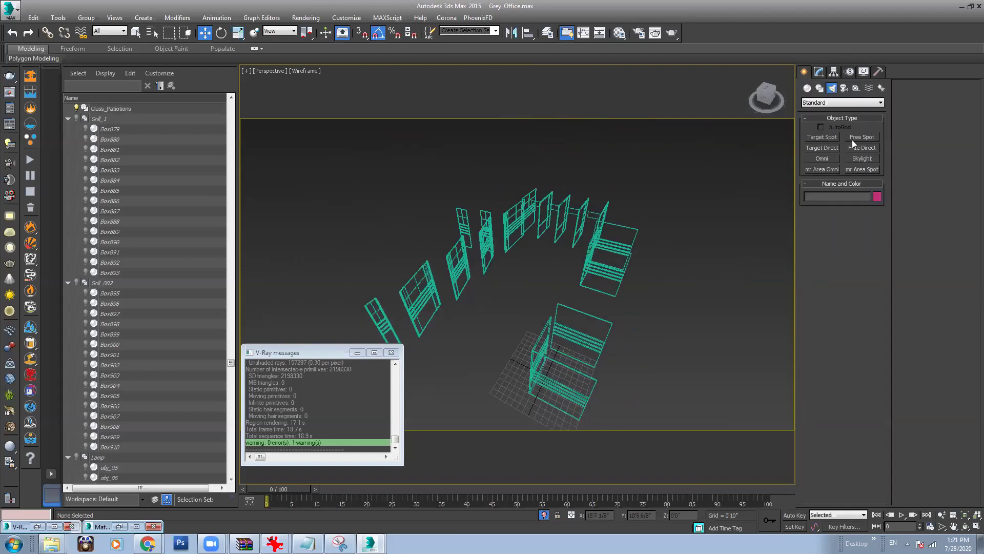
left_click(805, 89)
left_click(861, 180)
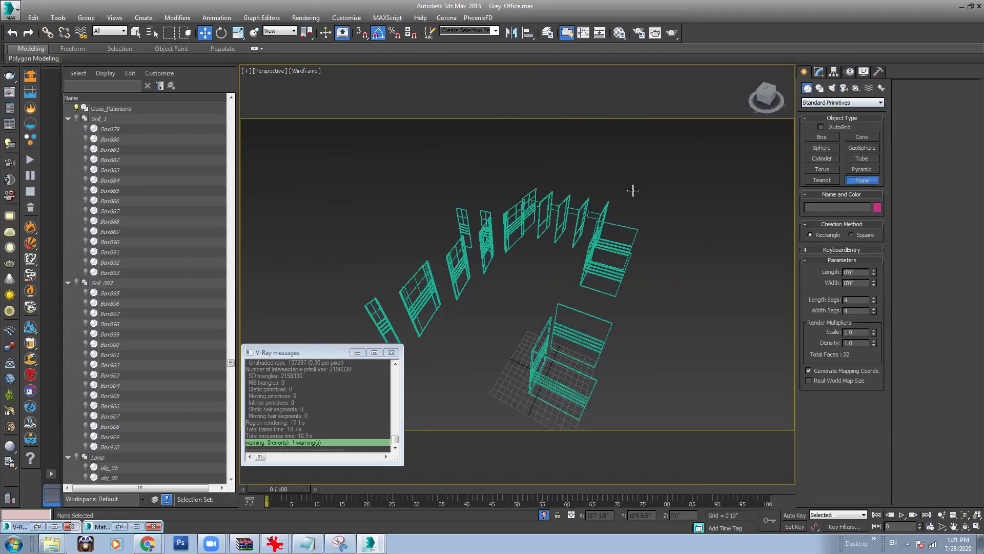
scroll(632, 191, "down", 5)
left_click_drag(681, 287, 569, 151)
middle_click_drag(569, 151, 548, 164)
Step: Unhide the directional light Direct001 by name, with the hidden-object list filtered to lights
left_click(864, 70)
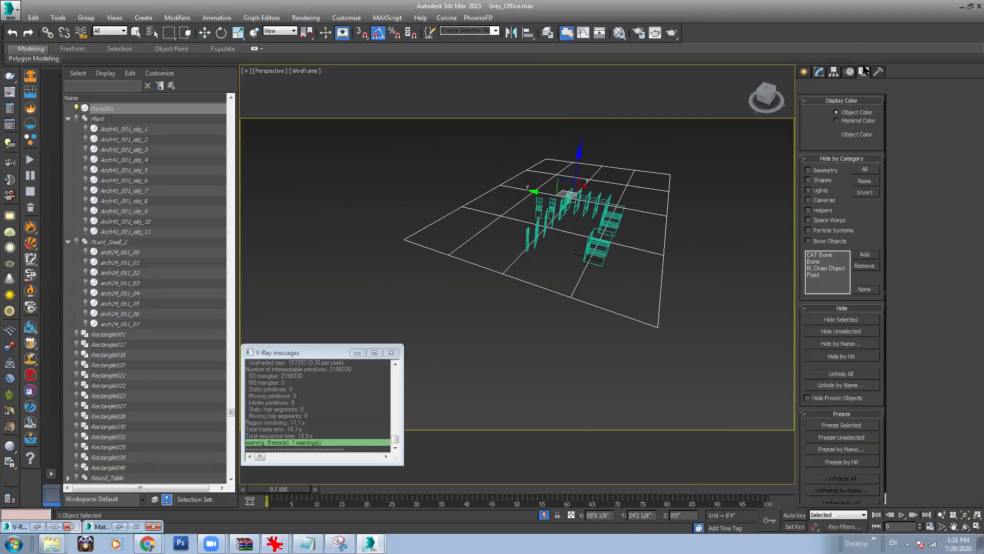
left_click(840, 386)
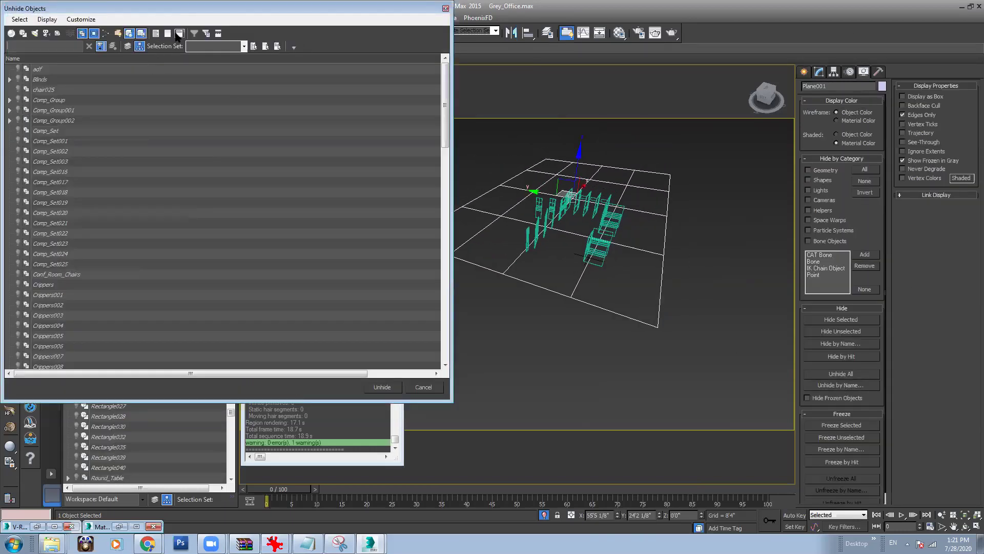
left_click(101, 33)
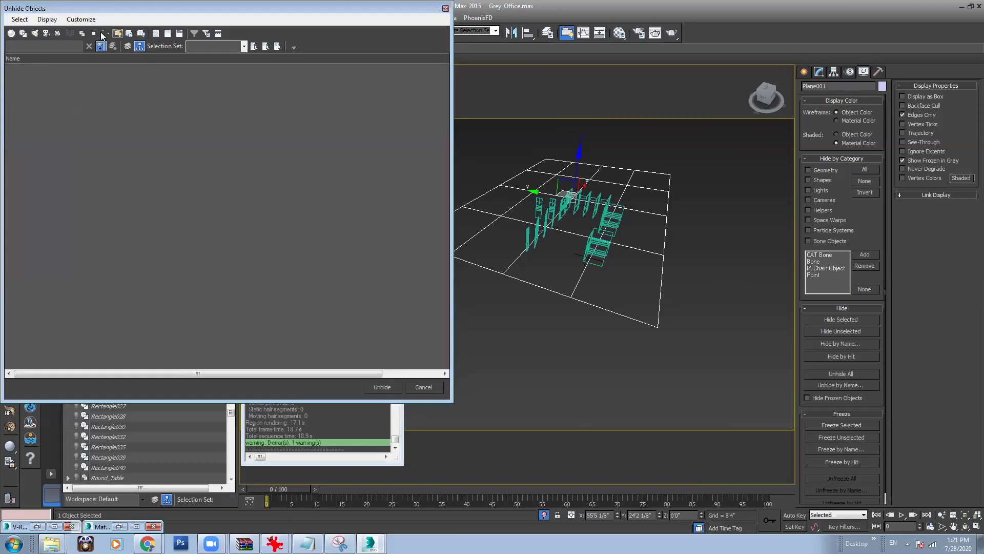
left_click(36, 35)
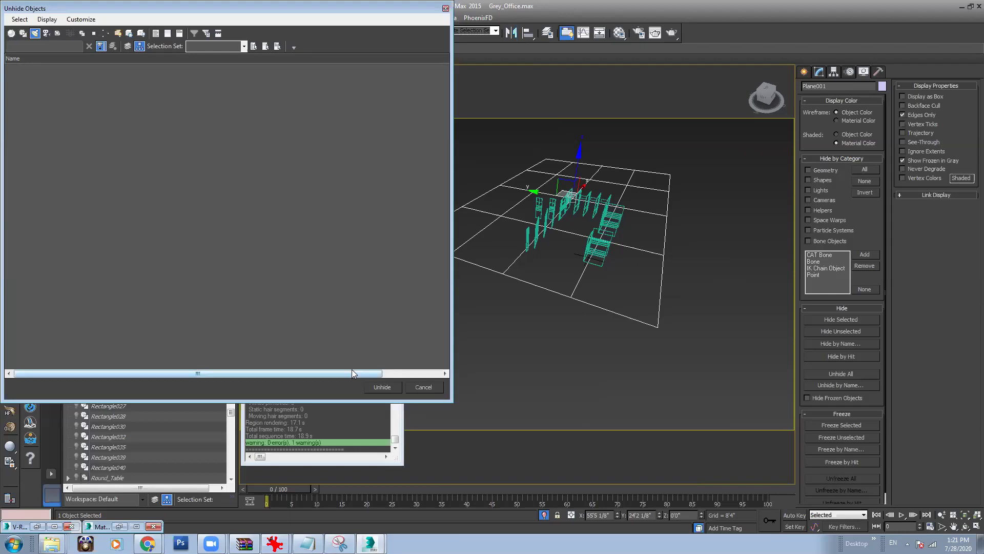
left_click_drag(319, 11, 307, 48)
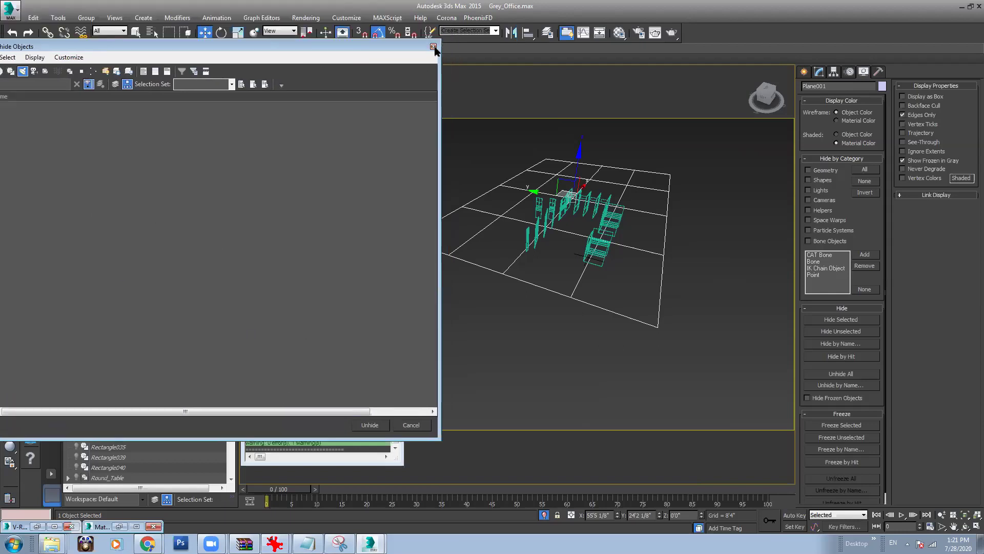
left_click(434, 47)
left_click(507, 169)
scroll(482, 197, "up", 5)
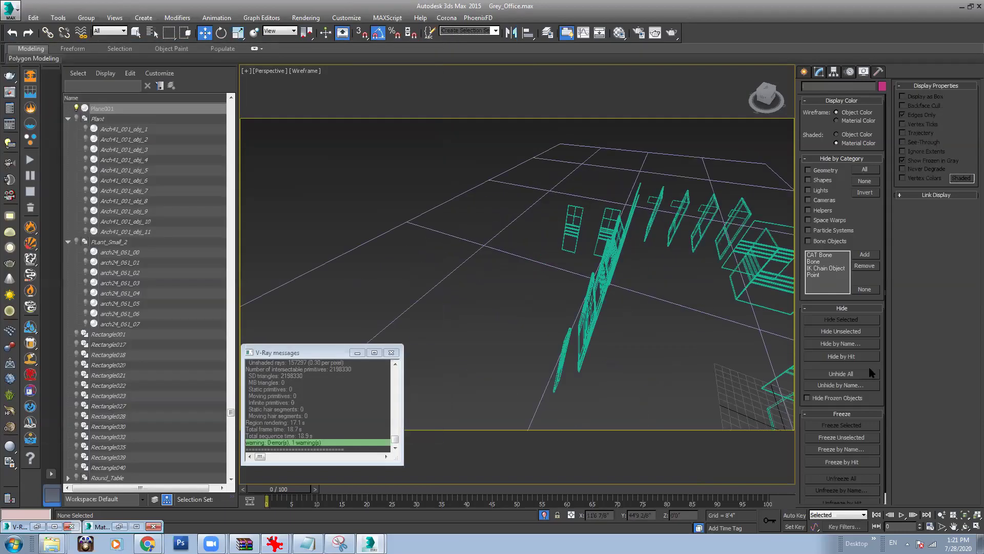
left_click(843, 384)
double_click(50, 71)
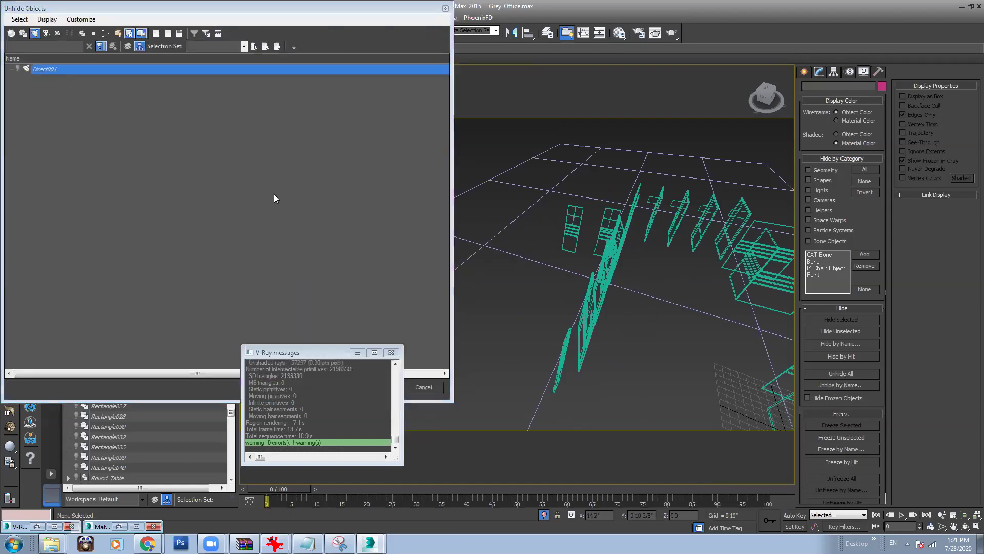
Step: Render the Perspective view of the glass partitions on the plane and examine the shadows they cast
middle_click_drag(633, 271, 567, 241, "alt")
scroll(567, 241, "down", 4)
scroll(611, 278, "up", 6)
scroll(598, 247, "down", 2)
scroll(598, 247, "down", 2)
key("shift+q")
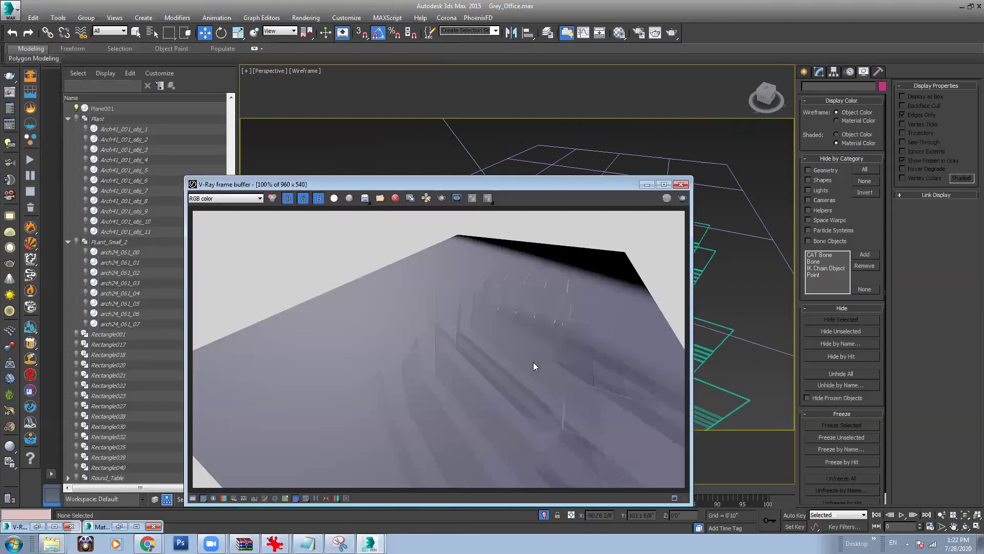
scroll(477, 389, "up", 2)
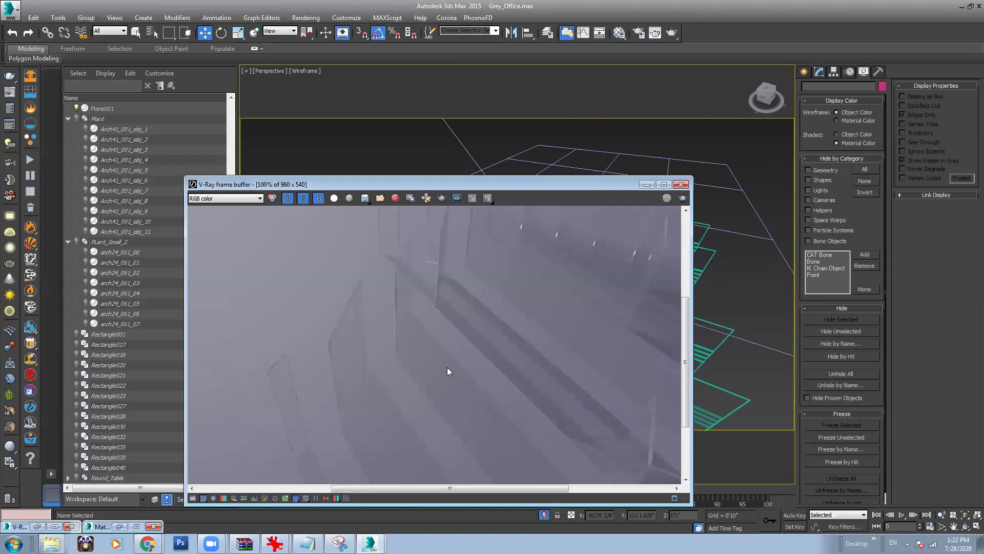
scroll(446, 380, "down", 3)
scroll(461, 379, "up", 1)
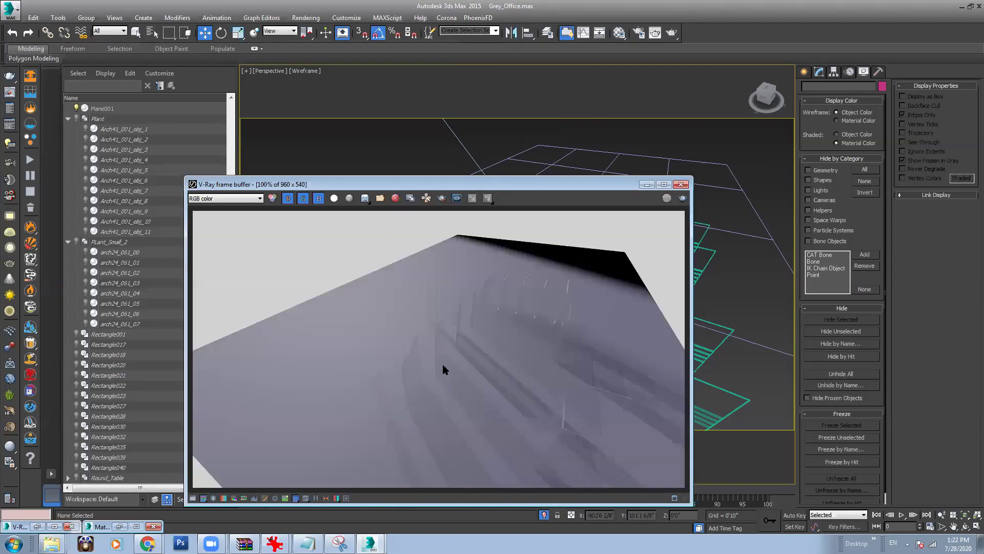
Step: Duplicate the rendered image into a separate frame buffer window and move it aside for comparison
left_click(619, 33)
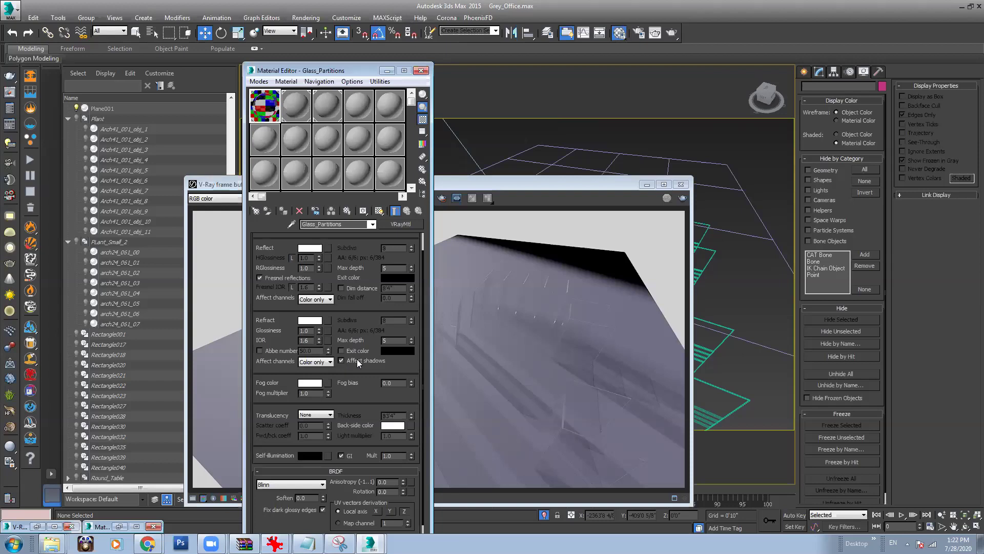
left_click_drag(511, 184, 577, 168)
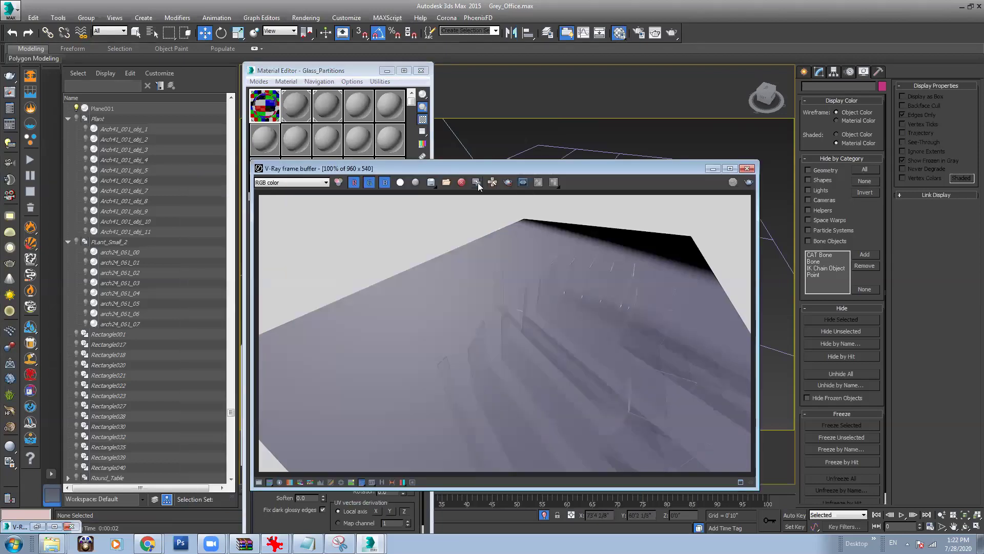
left_click(476, 182)
left_click_drag(510, 135, 160, 148)
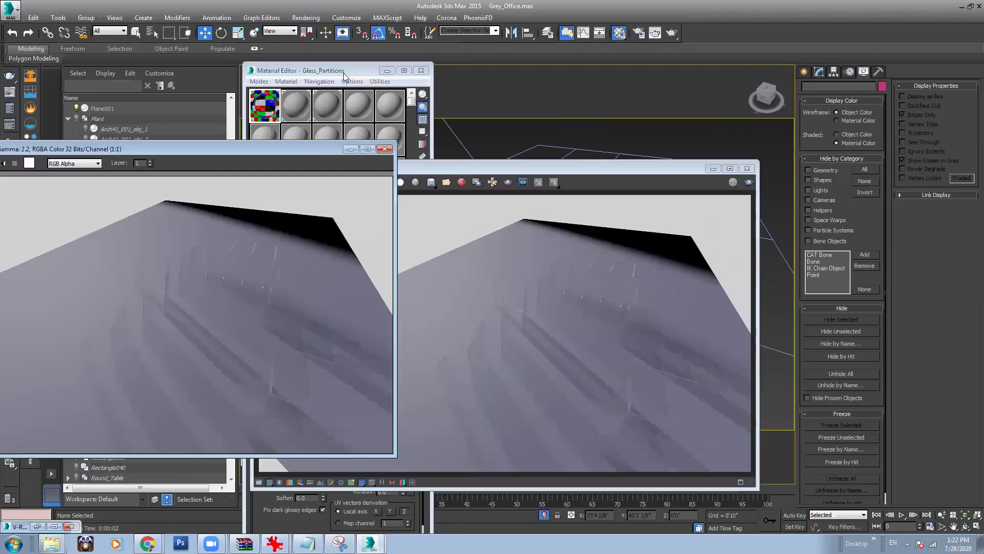
Step: Turn off Affect shadows in the Glass_Partitions material and place the V-Ray frame buffer beside the duplicated render
left_click_drag(344, 73, 382, 70)
scroll(389, 363, "down", 1)
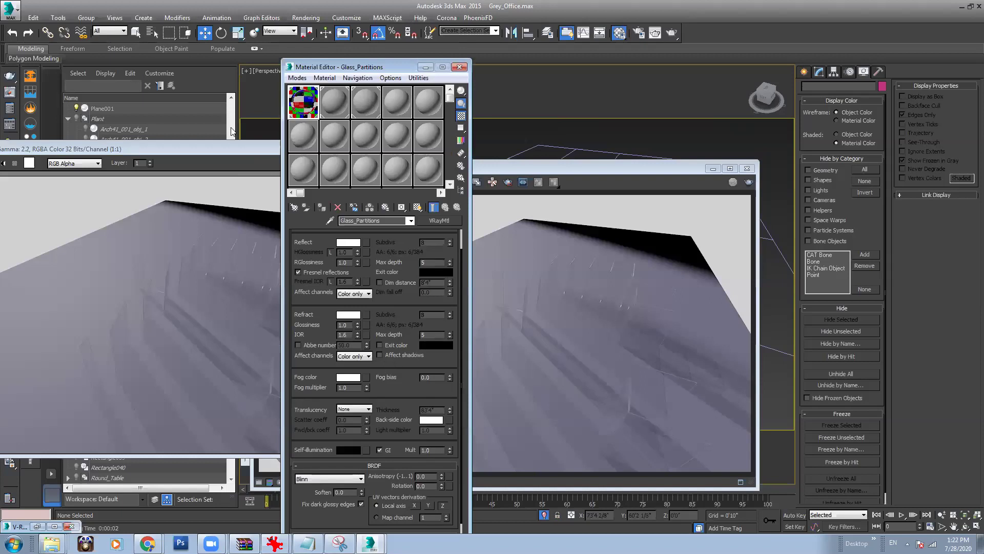
left_click(232, 148)
left_click(702, 171)
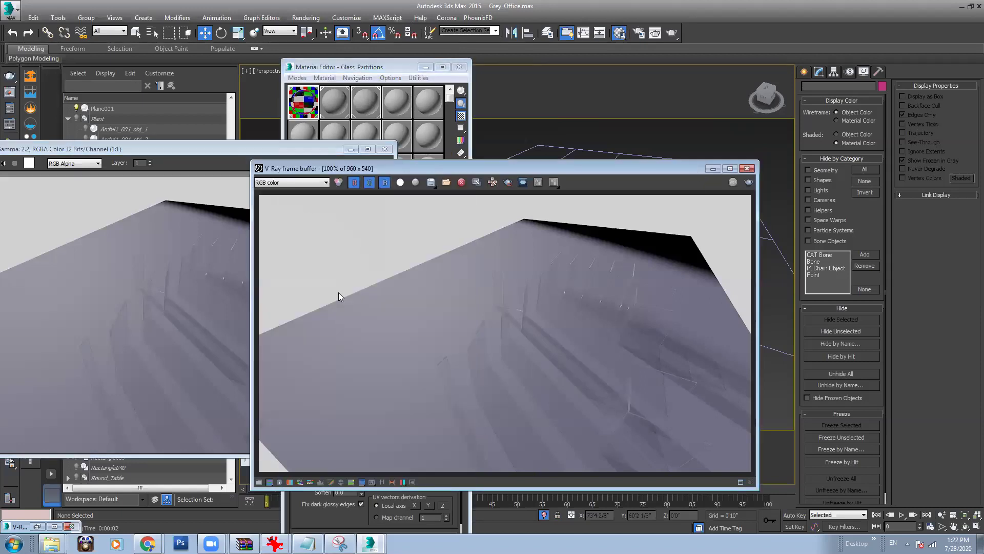
left_click_drag(444, 170, 574, 147)
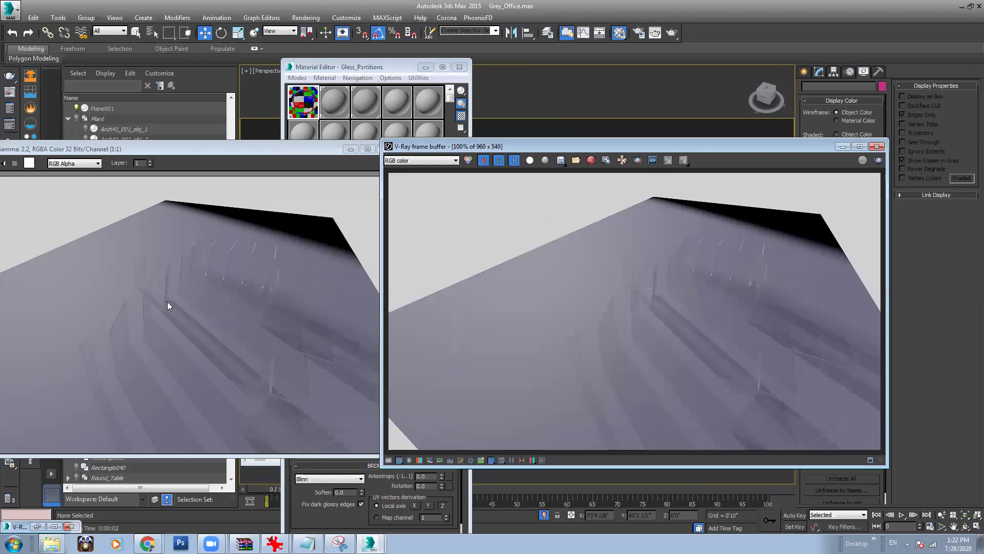
Step: Render the glass partitions with Affect shadows off, check the Google Meet chat in Chrome, and return to 3ds Max
left_click(878, 160)
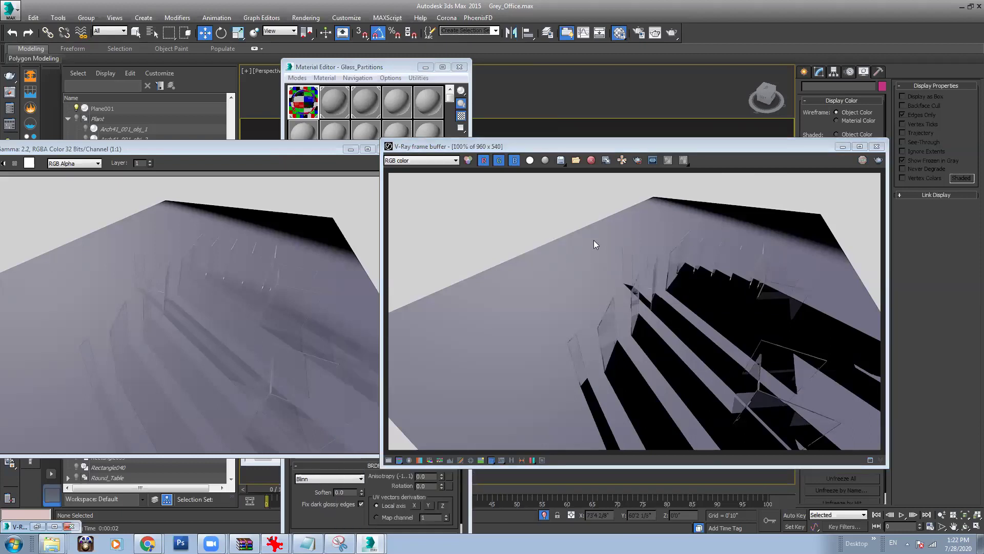
mouse_move(148, 542)
left_click(147, 501)
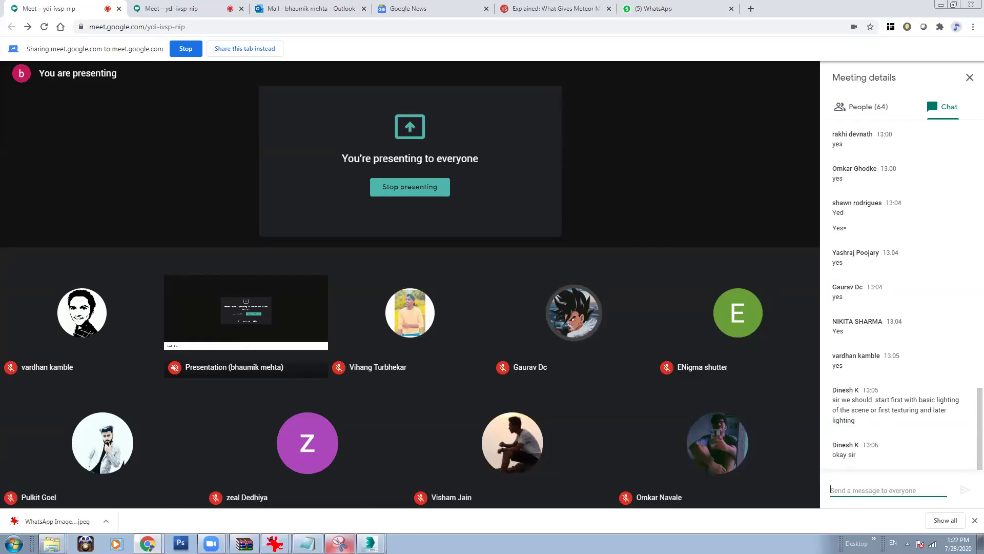
mouse_move(370, 543)
left_click(381, 499)
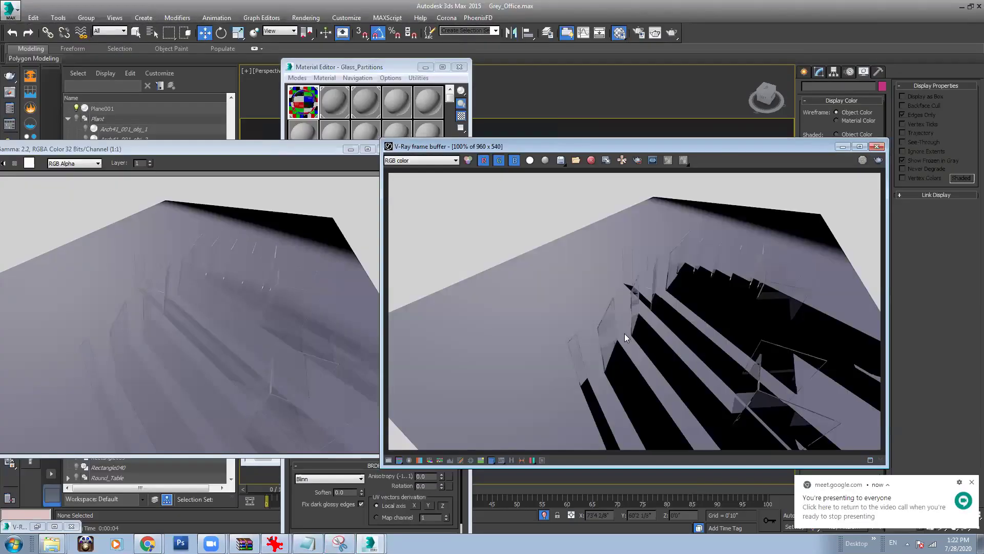
Step: Close the V-Ray frame buffer and open a magnified preview of the Glass_Partitions material beside the Material Editor's settings
left_click(356, 64)
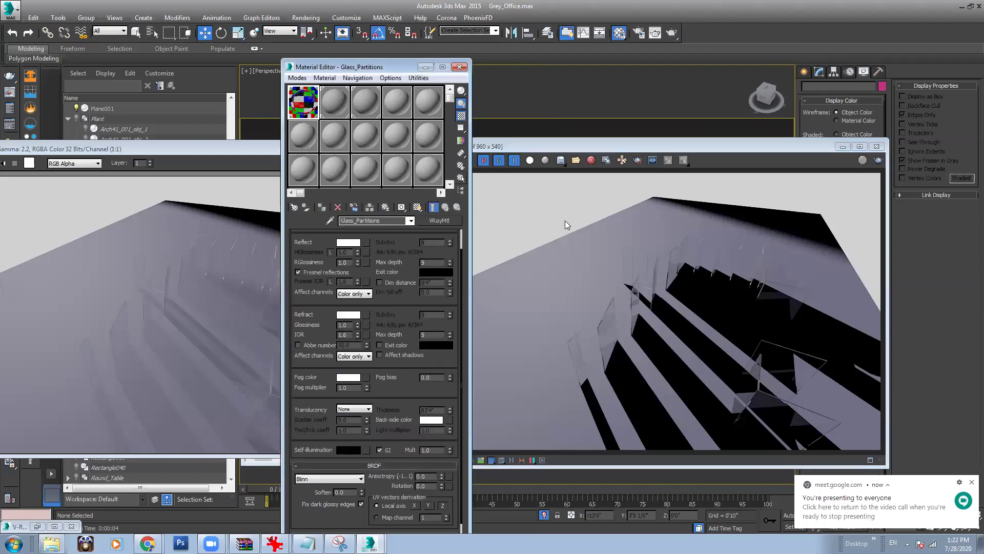
left_click(677, 248)
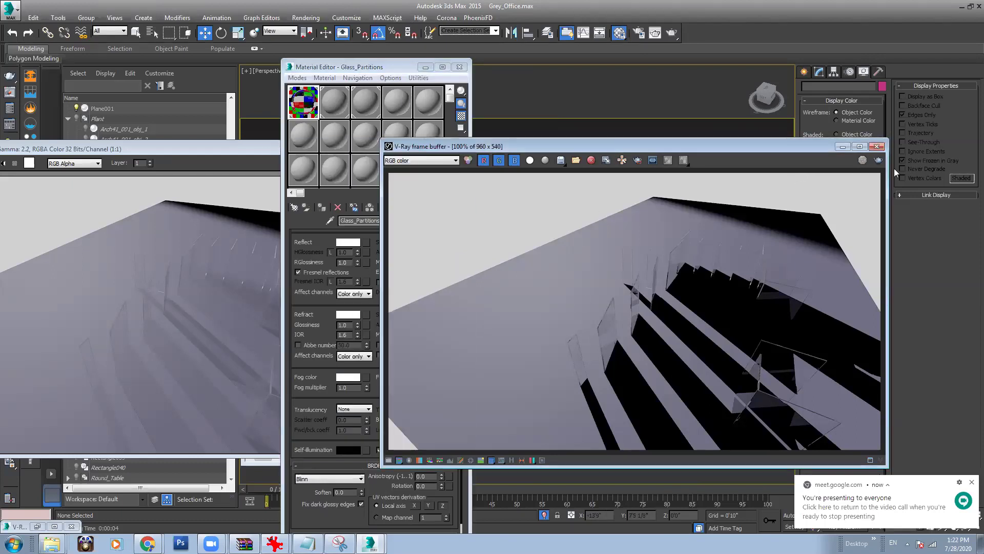
left_click(877, 146)
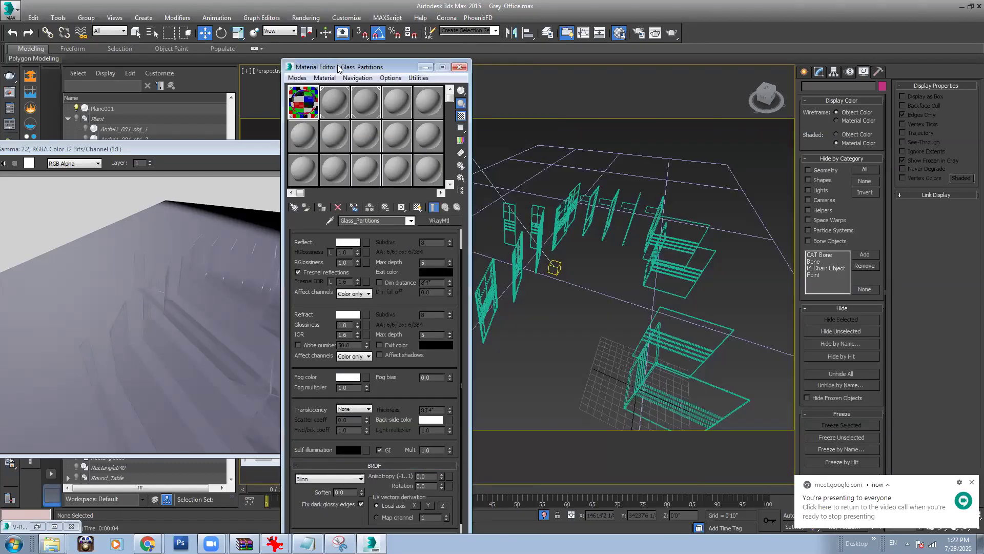
left_click_drag(328, 66, 495, 61)
double_click(477, 98)
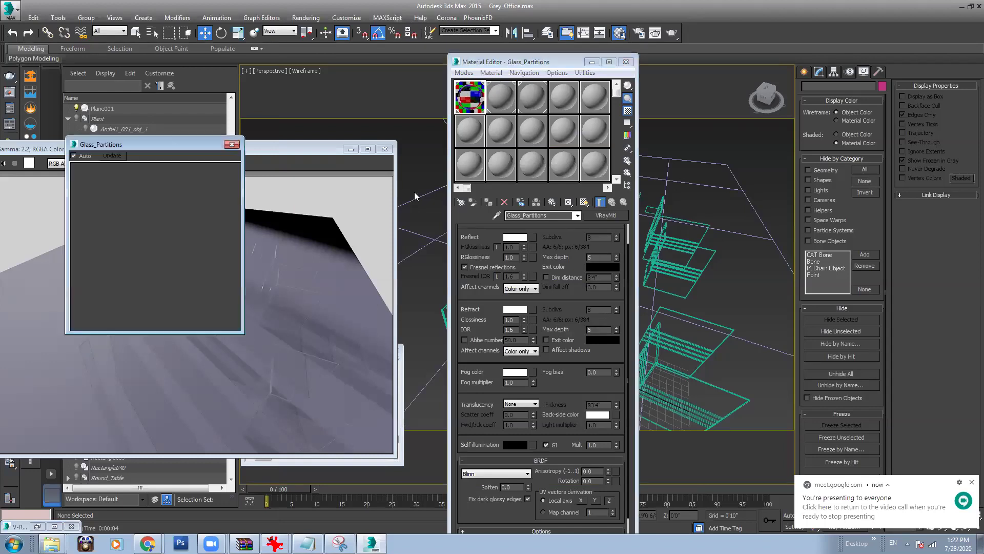
left_click_drag(173, 145, 415, 144)
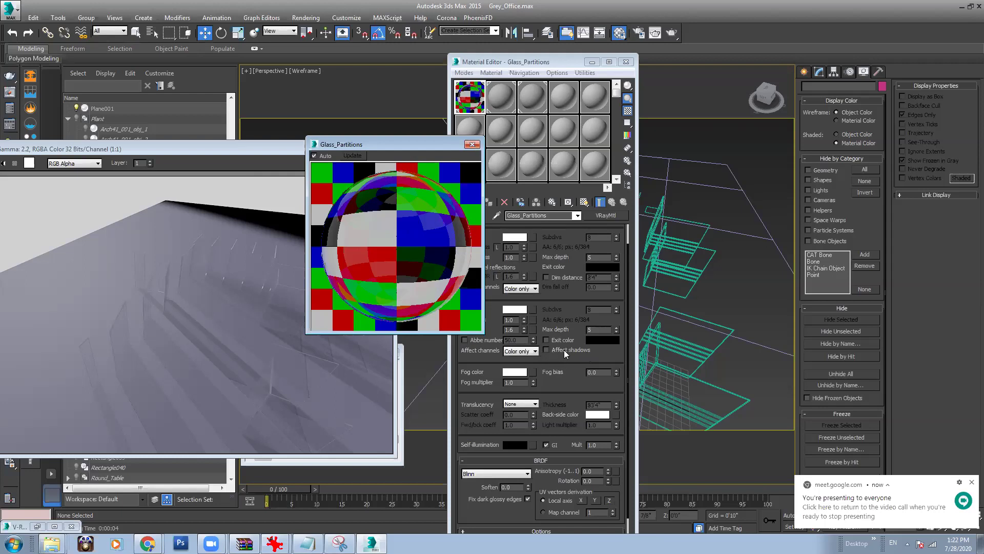
Step: Render the Perspective view again and examine the partitions' shadows up close
left_click(204, 308)
left_click(671, 33)
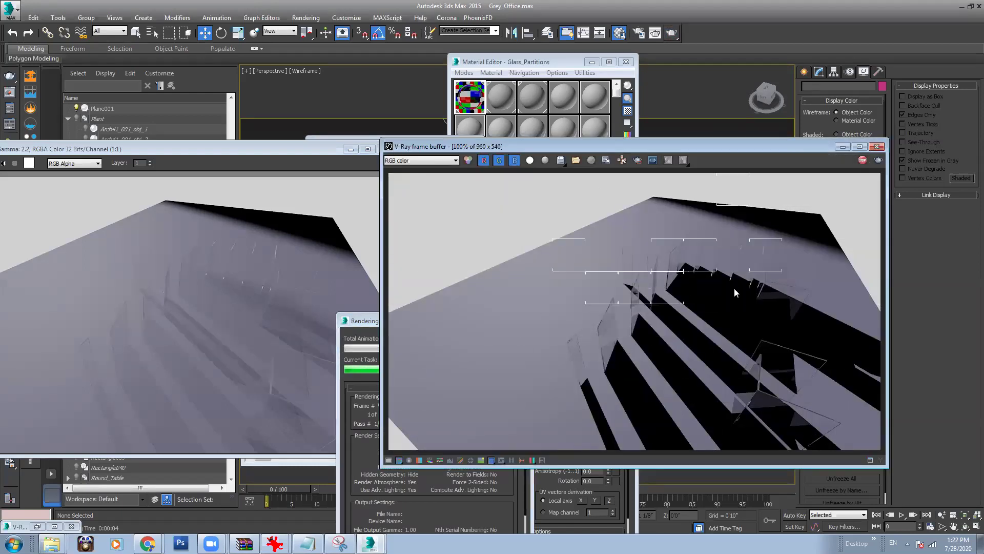
scroll(655, 307, "up", 1)
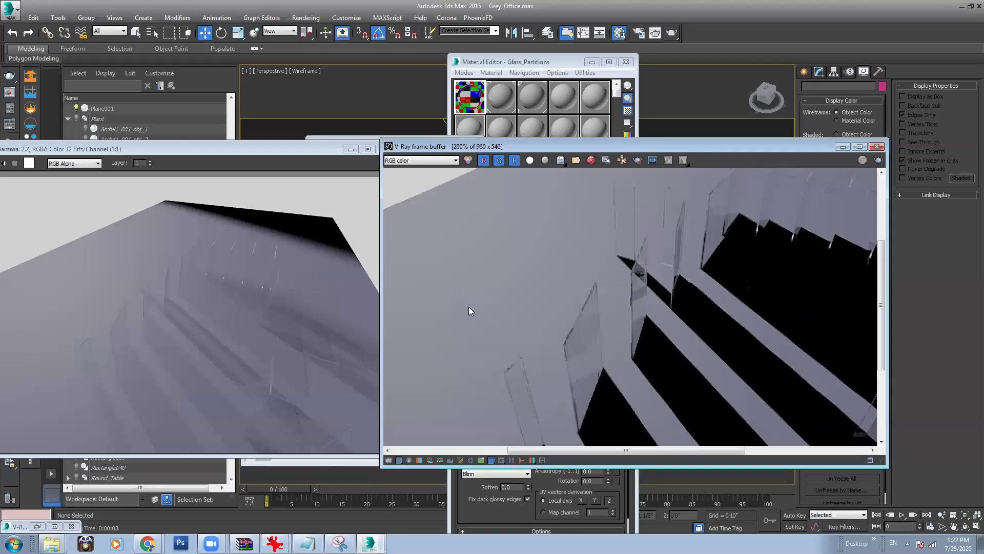
Step: Check the participants' replies in the Google Meet chat in Chrome and switch back to 3ds Max
left_click(148, 543)
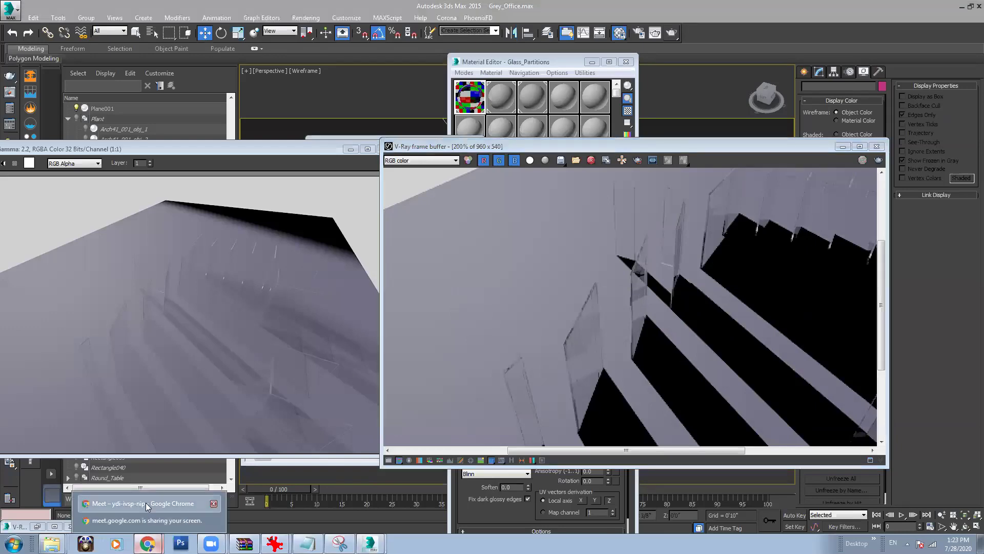
left_click(145, 502)
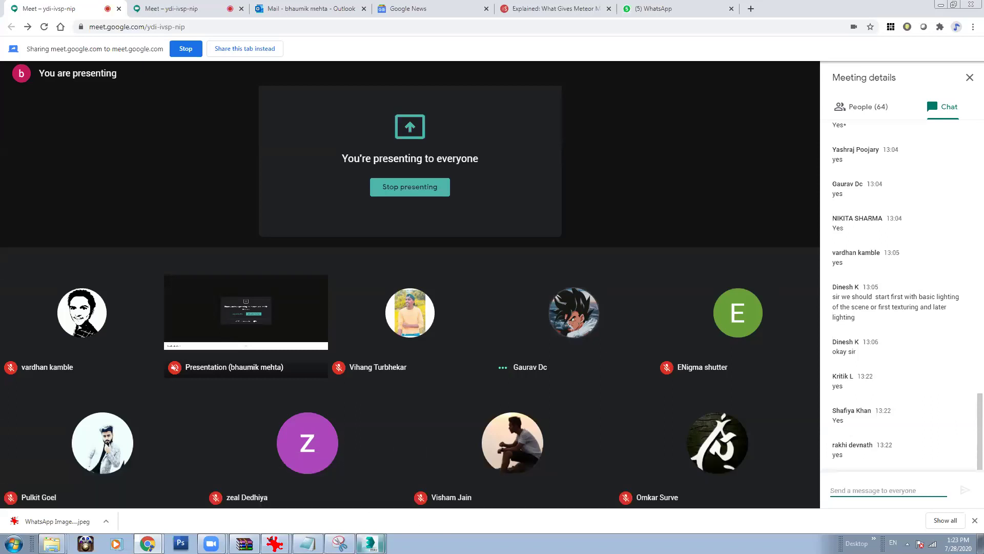
left_click(370, 543)
left_click(383, 521)
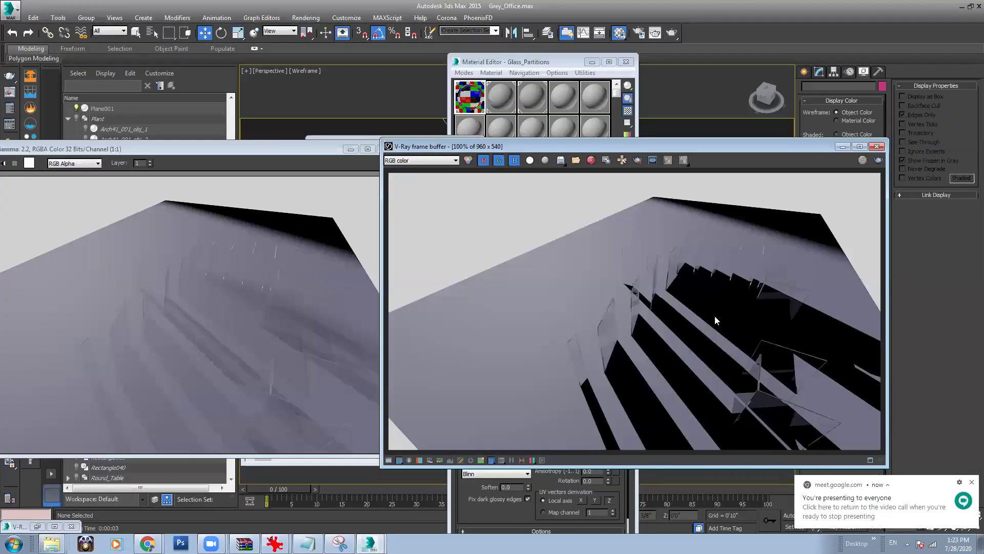
Step: Move the V-Ray frame buffer clear of the Affect shadows setting and inspect the base of the partitions' shadows
left_click_drag(710, 146, 395, 109)
scroll(412, 290, "up", 2)
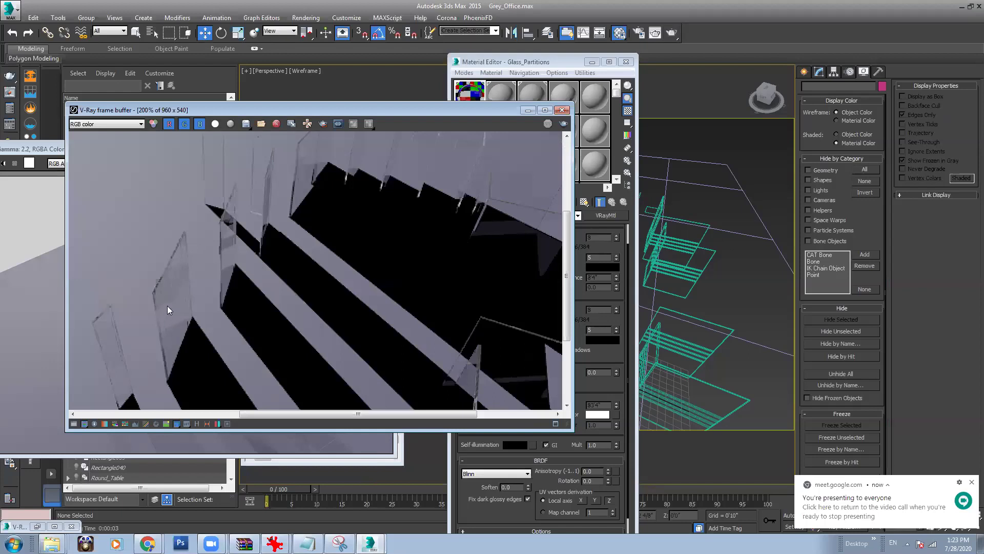
scroll(256, 290, "down", 2)
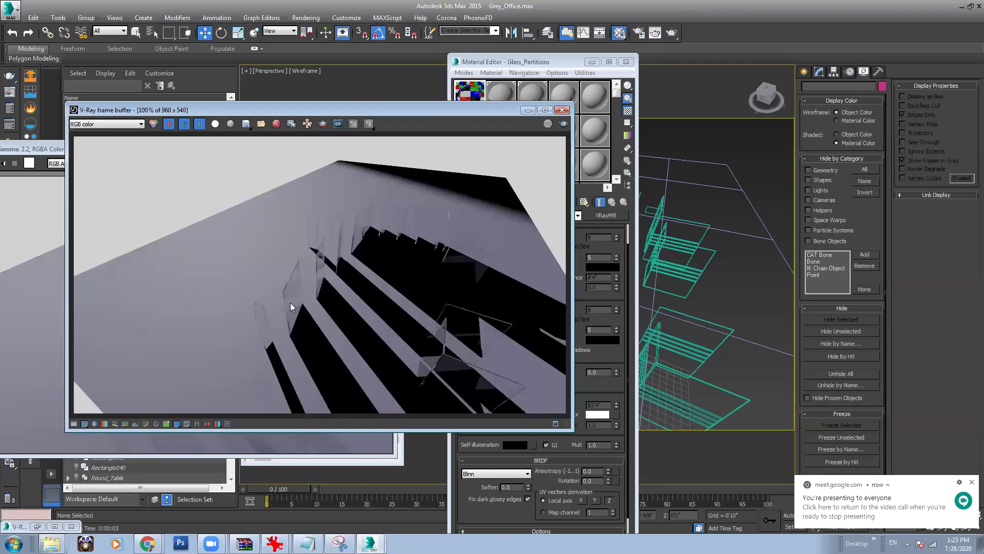
mouse_move(477, 117)
left_mouse_down()
mouse_move(501, 111)
mouse_move(464, 123)
left_mouse_up()
scroll(339, 275, "up", 2)
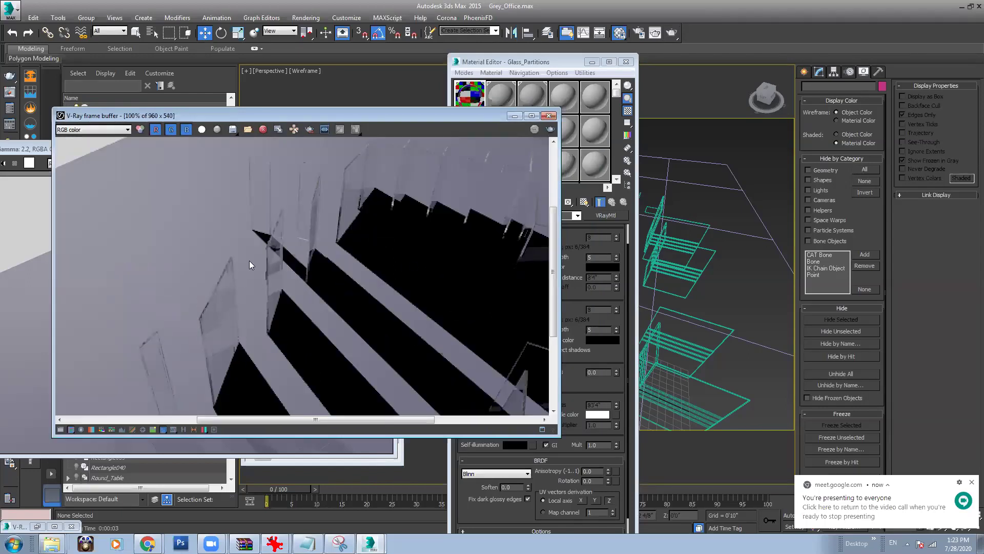
left_click_drag(487, 121, 445, 112)
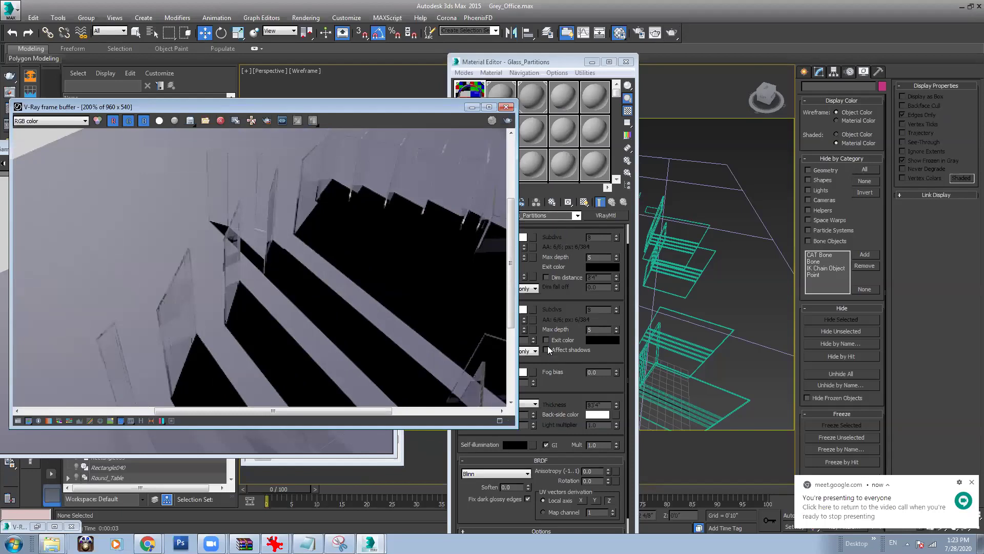
Step: Turn on Affect shadows in the Glass_Partitions material and duplicate the existing render into a separate frame buffer window for comparison
left_click(564, 349)
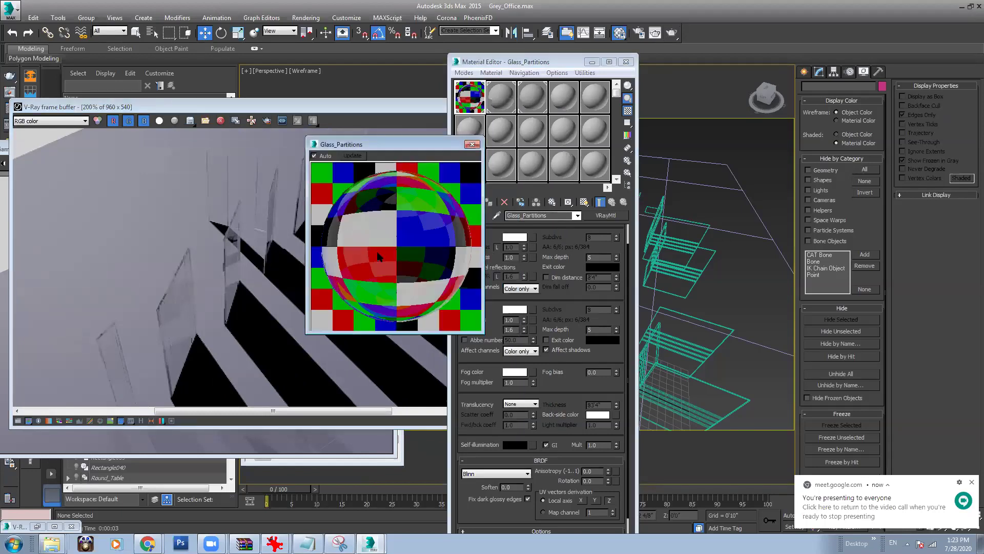
left_click(214, 267)
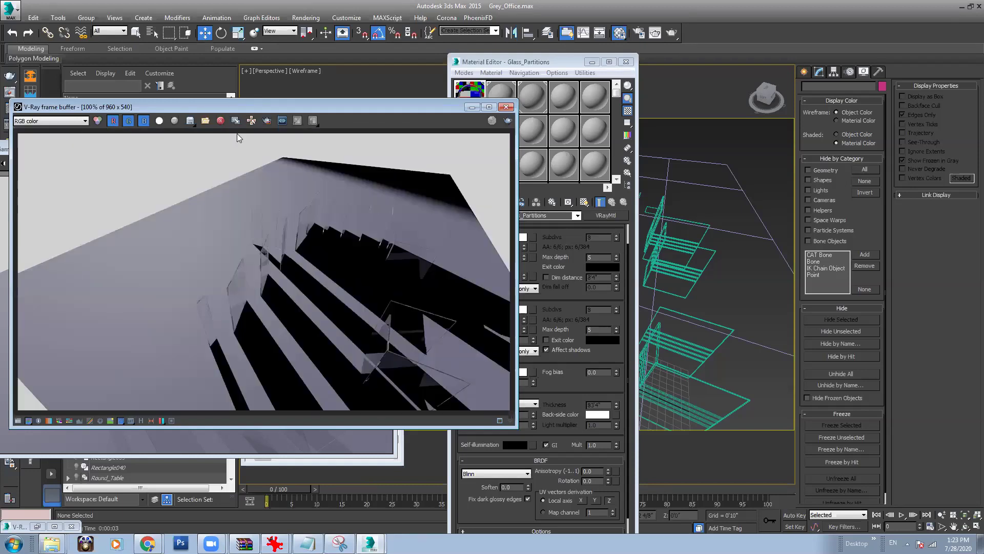
left_click(235, 121)
left_click_drag(472, 135, 463, 223)
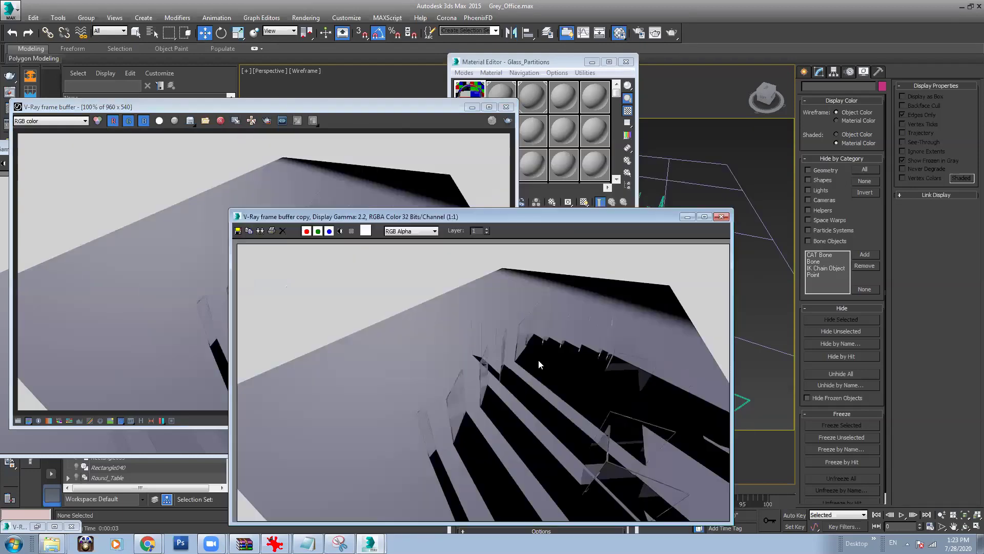
left_click_drag(563, 214, 336, 198)
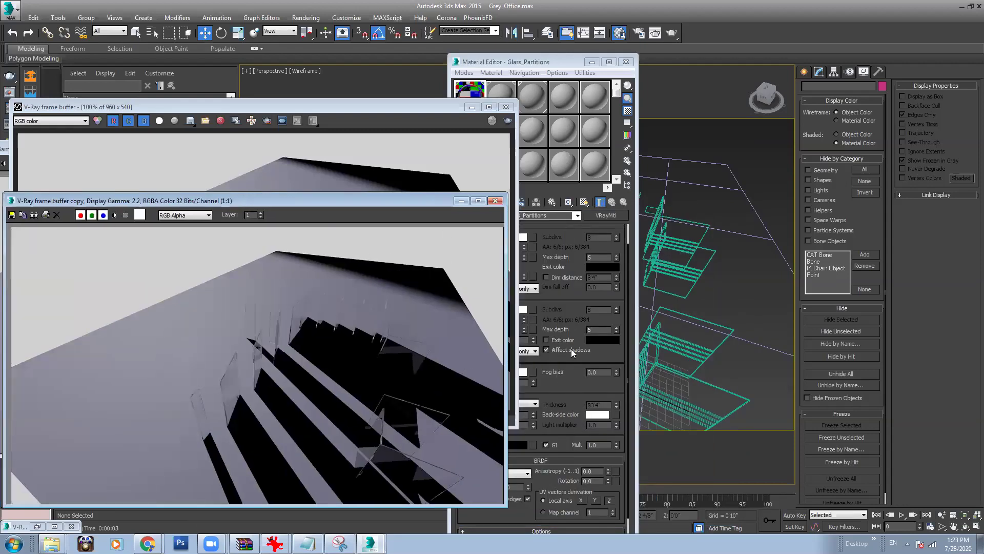
left_click_drag(425, 201, 518, 267)
left_click(437, 211)
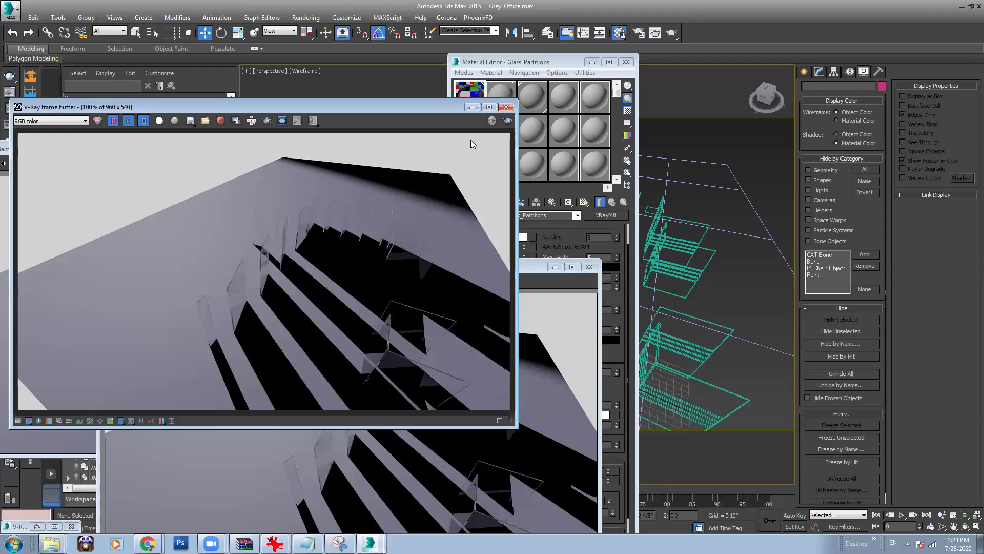
Step: Render the Perspective view with Affect shadows on and examine the partitions' shadows up close and in full
left_click(507, 120)
left_click(355, 289)
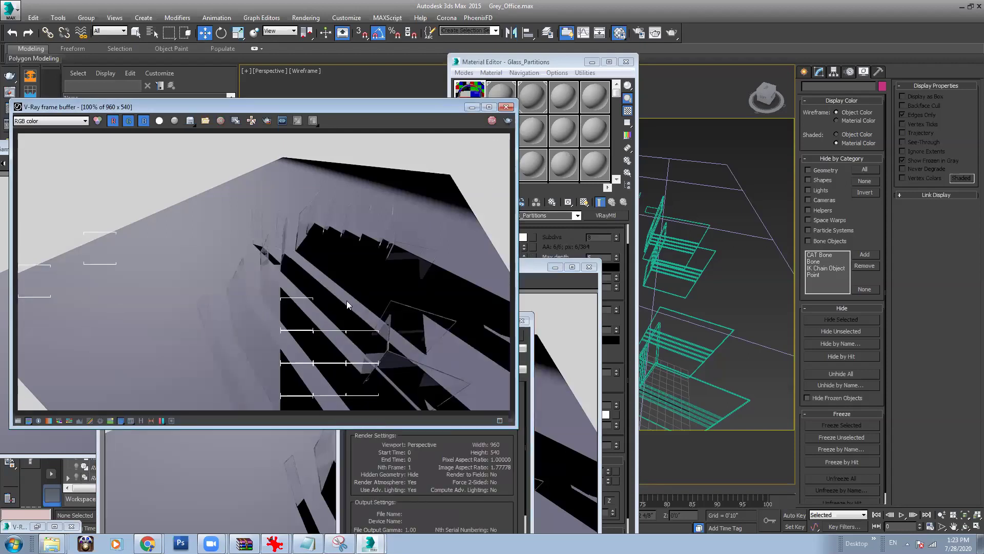
scroll(283, 294, "up", 3)
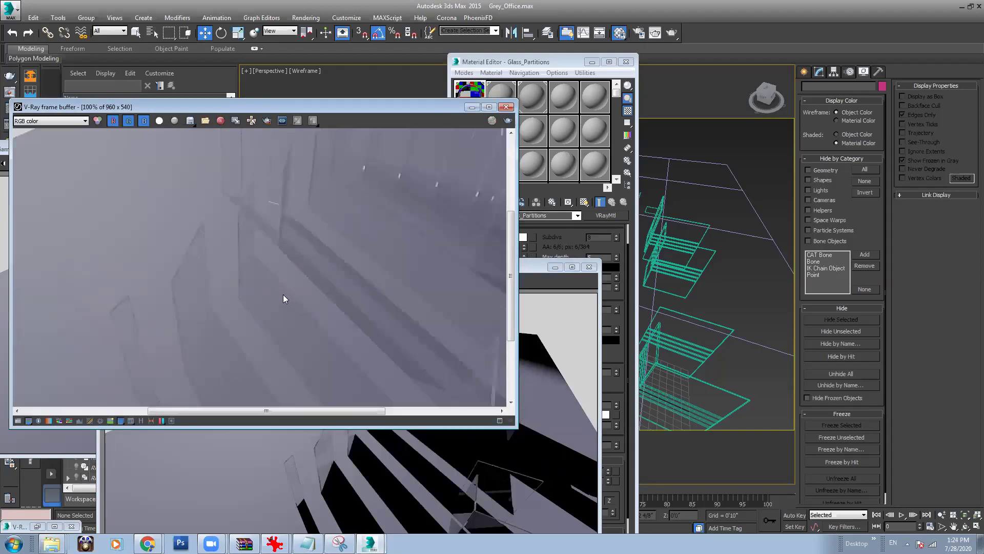
scroll(257, 288, "down", 2)
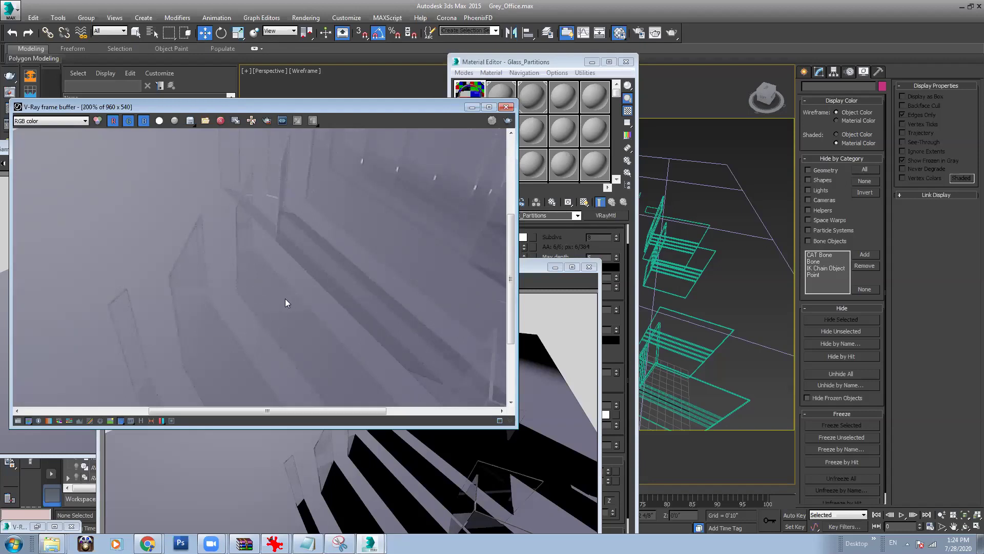
scroll(285, 298, "down", 2)
scroll(281, 280, "up", 2)
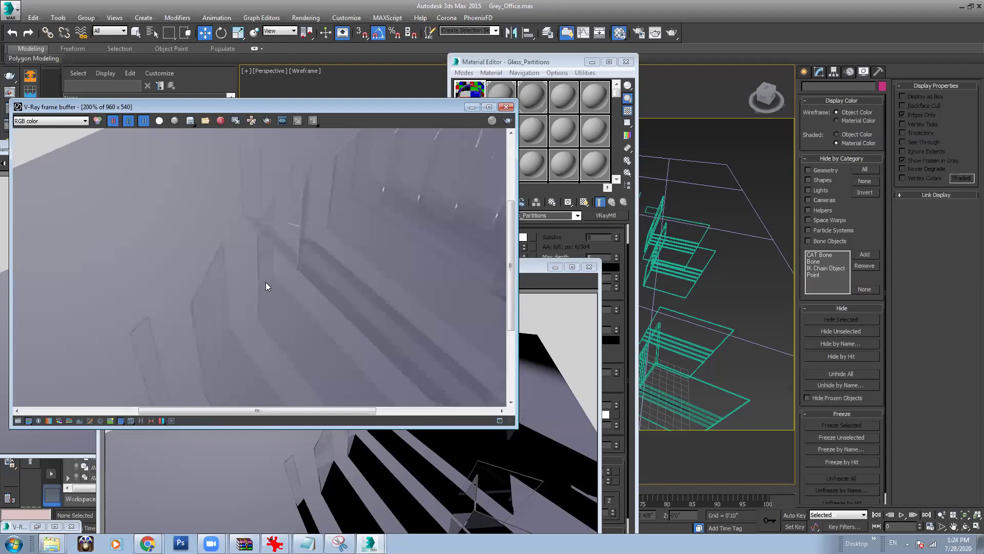
scroll(266, 282, "down", 1)
scroll(301, 352, "up", 1)
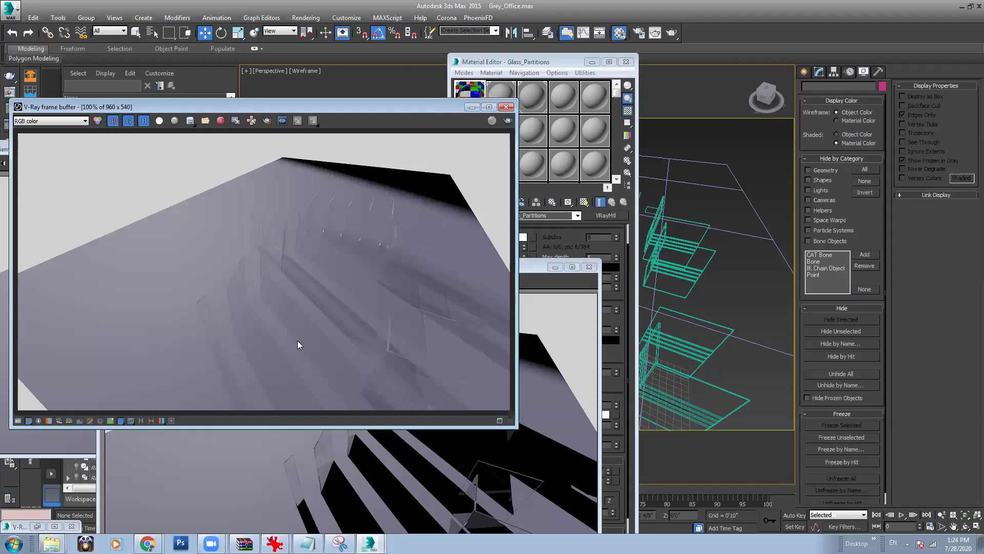
Step: Move the Material Editor clear of the V-Ray frame buffer and close the magnified Glass_Partitions preview
left_click_drag(514, 66, 571, 75)
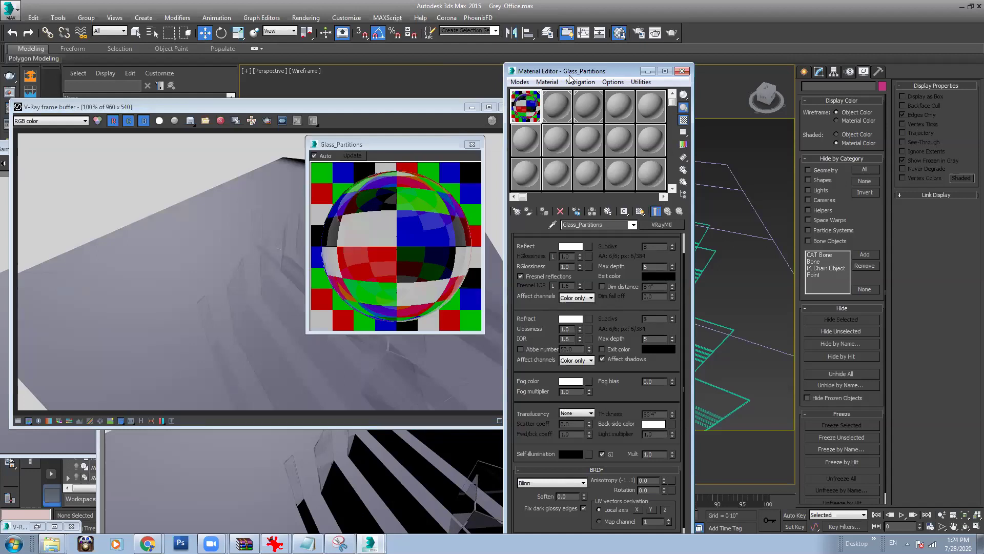
left_click(611, 357)
left_click(226, 256)
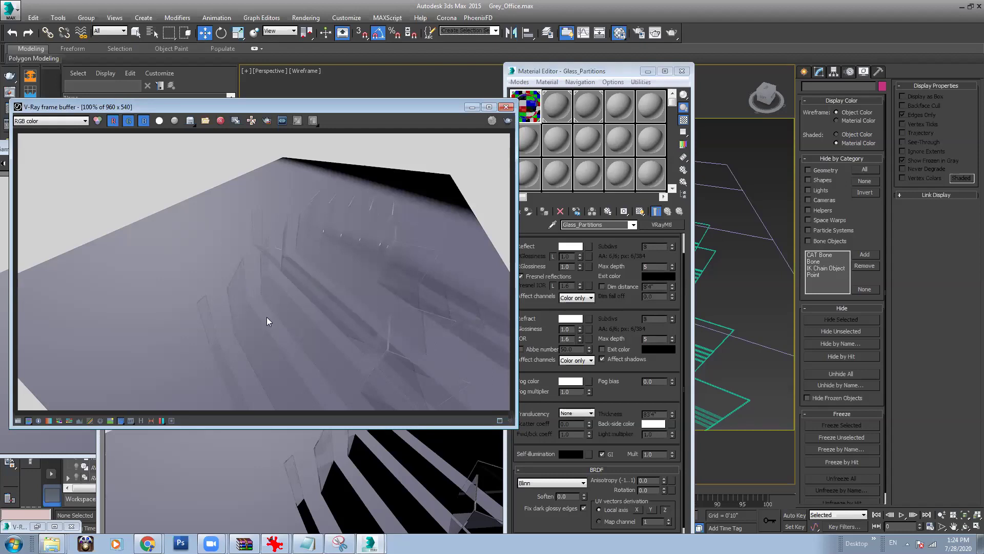
scroll(268, 311, "up", 2)
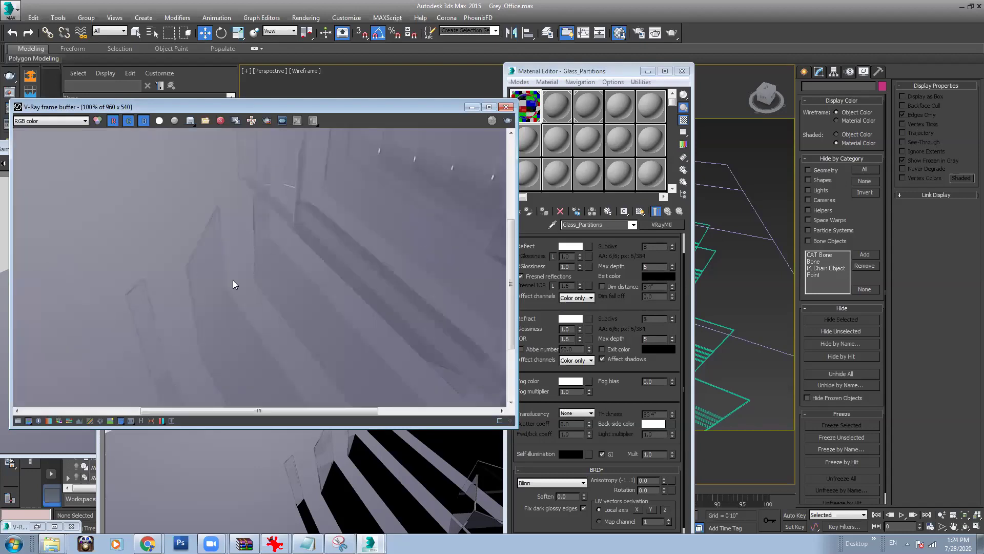
left_click_drag(586, 70, 661, 72)
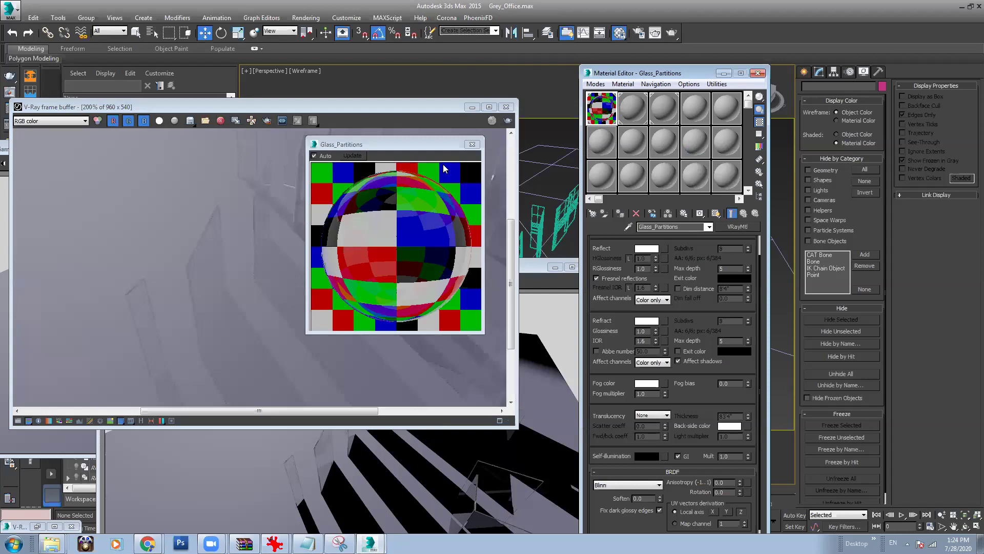
left_click(471, 144)
Step: Inspect the partitions and their shadows in the rendered image at 100% and 200%
left_click(362, 292)
scroll(342, 278, "down", 2)
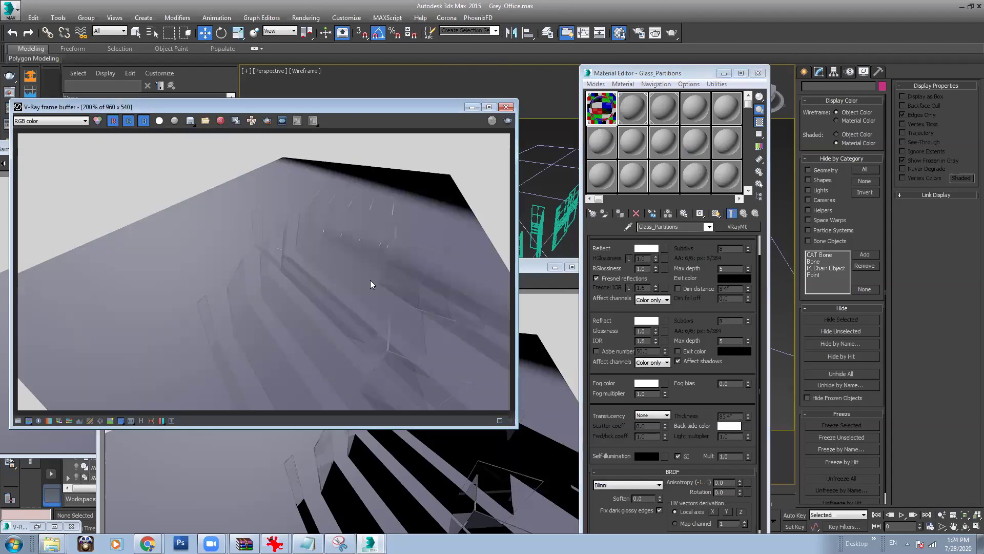
scroll(283, 280, "up", 2)
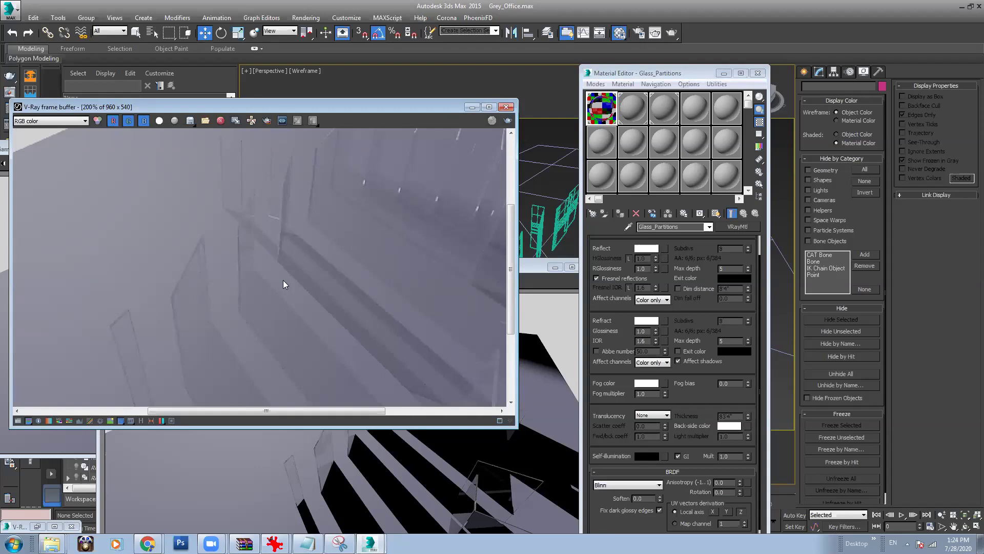
scroll(371, 260, "down", 2)
scroll(319, 286, "up", 2)
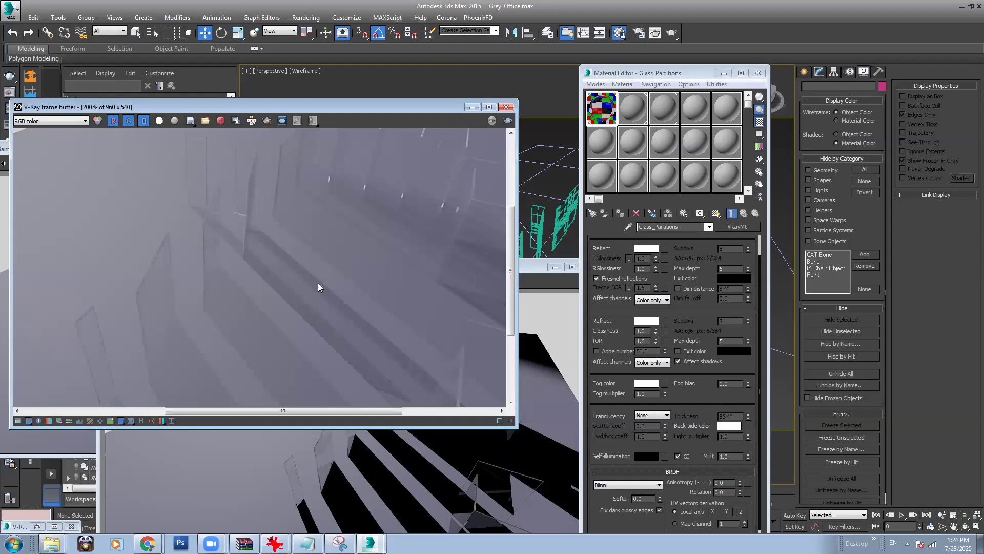
Step: Set the Refract color of the Glass_Partitions material to a mid grey and render the Perspective view
left_click(646, 320)
left_click(647, 131)
left_click(725, 188)
scroll(325, 236, "down", 2)
scroll(331, 240, "up", 1)
left_click(671, 34)
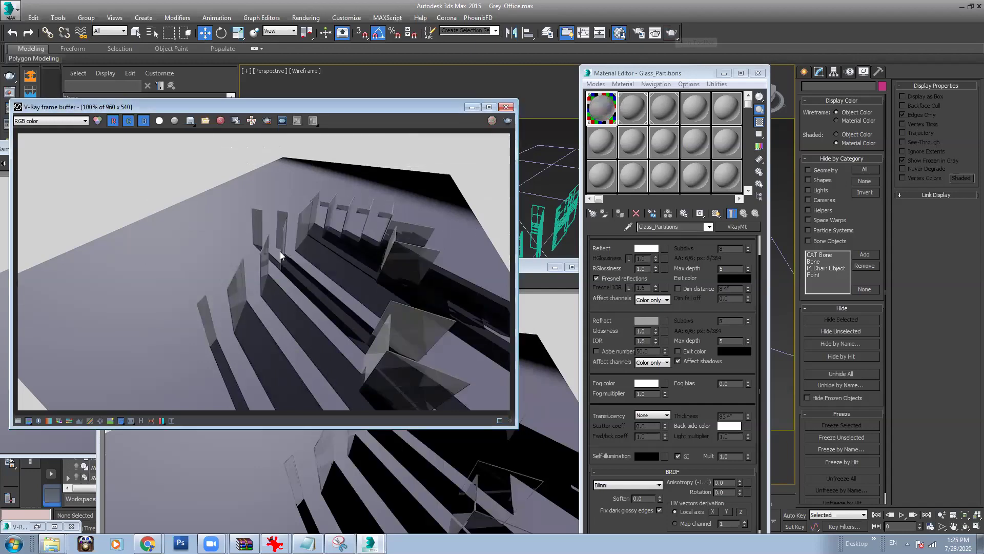
Step: Set the Refract color of the Glass_Partitions material to pure white (255) and render the Perspective view again
scroll(200, 311, "up", 3)
scroll(220, 322, "down", 2)
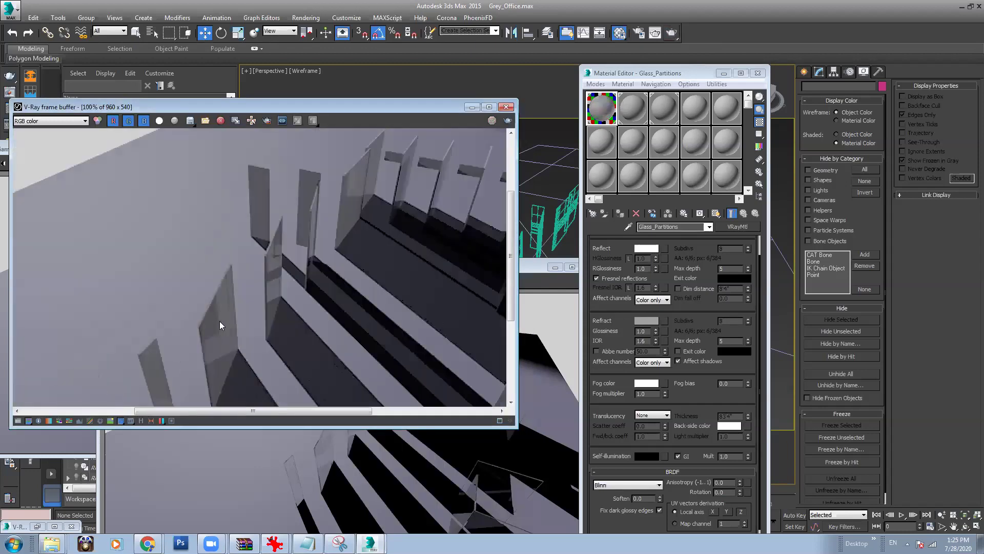
left_click(646, 320)
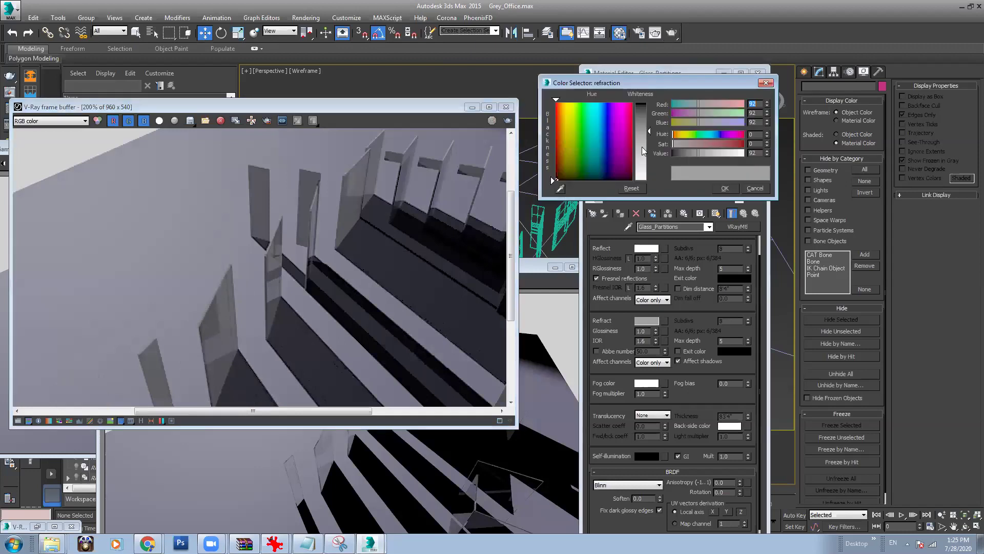
mouse_move(649, 147)
left_mouse_down()
mouse_move(651, 179)
mouse_move(648, 103)
mouse_move(656, 185)
mouse_move(649, 101)
mouse_move(652, 180)
left_mouse_up()
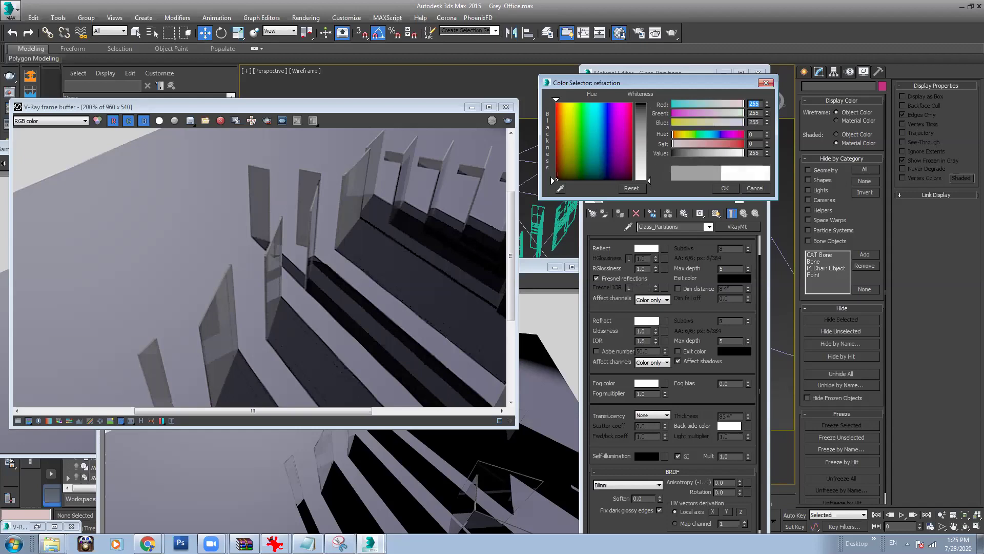
left_click(721, 187)
scroll(391, 217, "down", 2)
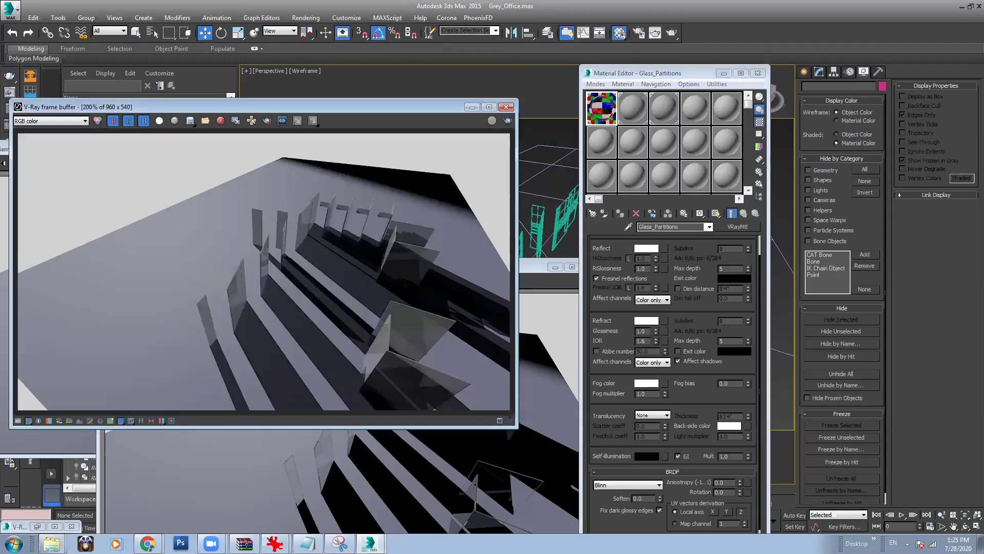
left_click(671, 33)
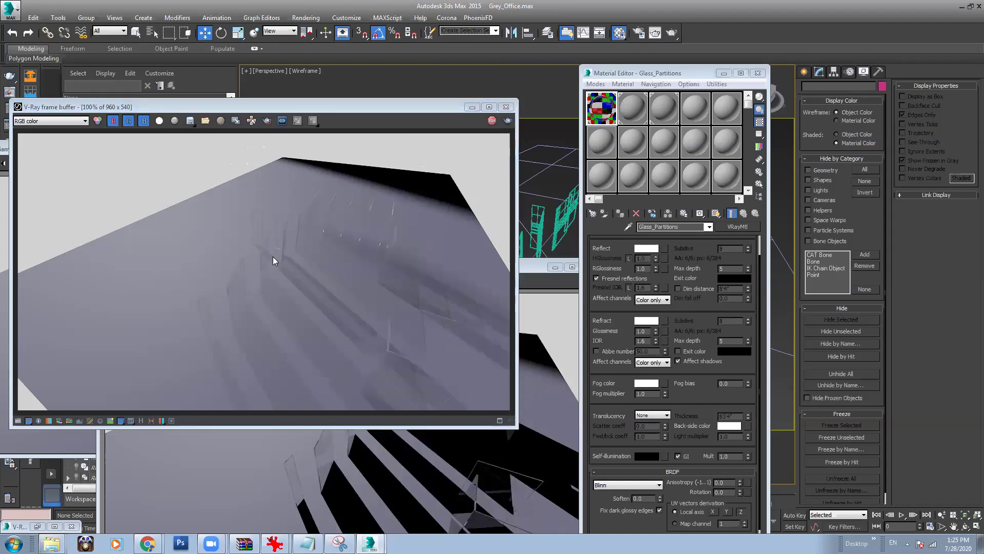
Step: Close the V-Ray frame buffer, its copy of the rendered image and the Material Editor
left_click(506, 108)
left_click_drag(591, 268, 548, 206)
left_click(551, 204)
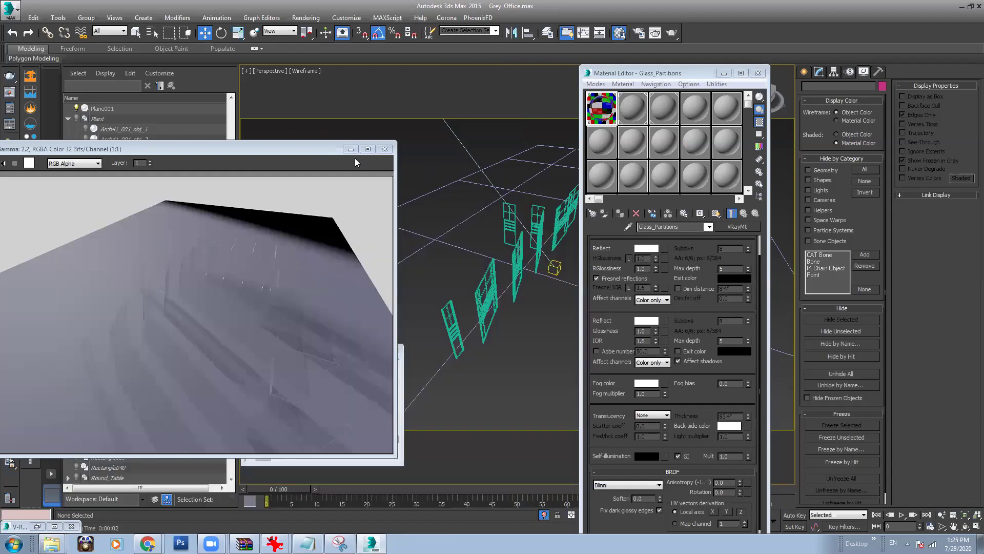
left_click(385, 149)
left_click(757, 73)
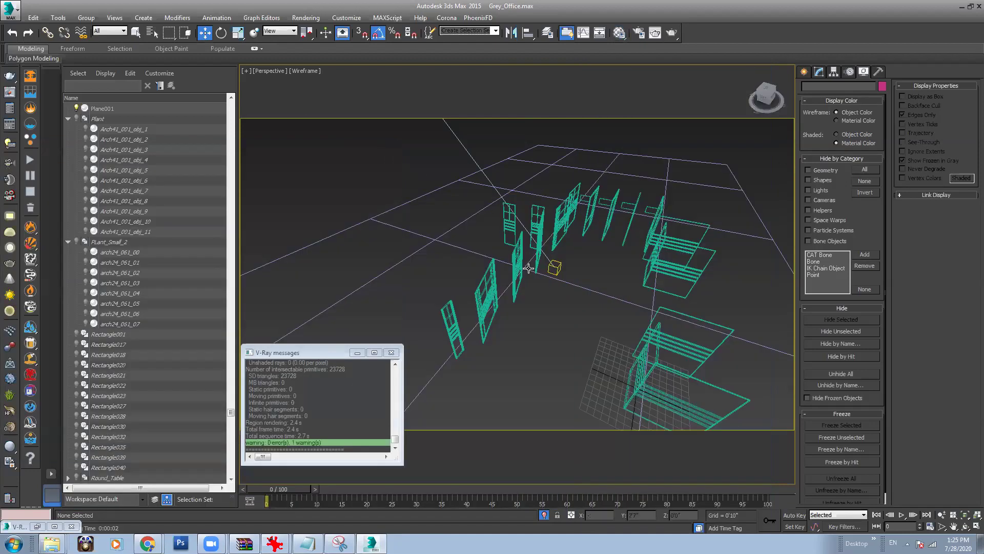
Step: Switch to Google Meet in Chrome to read the meeting chat, and return to 3ds Max
left_click(149, 507)
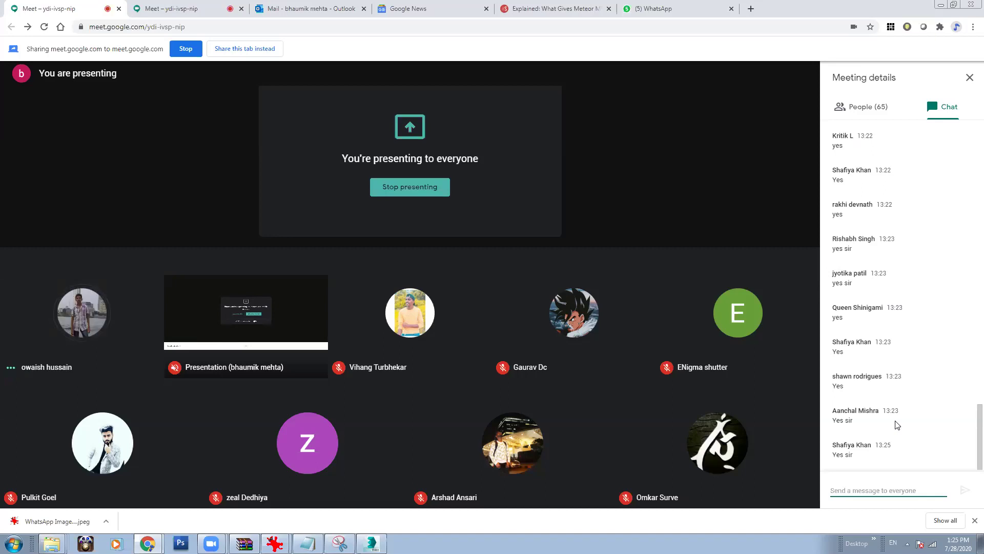
left_click(941, 7)
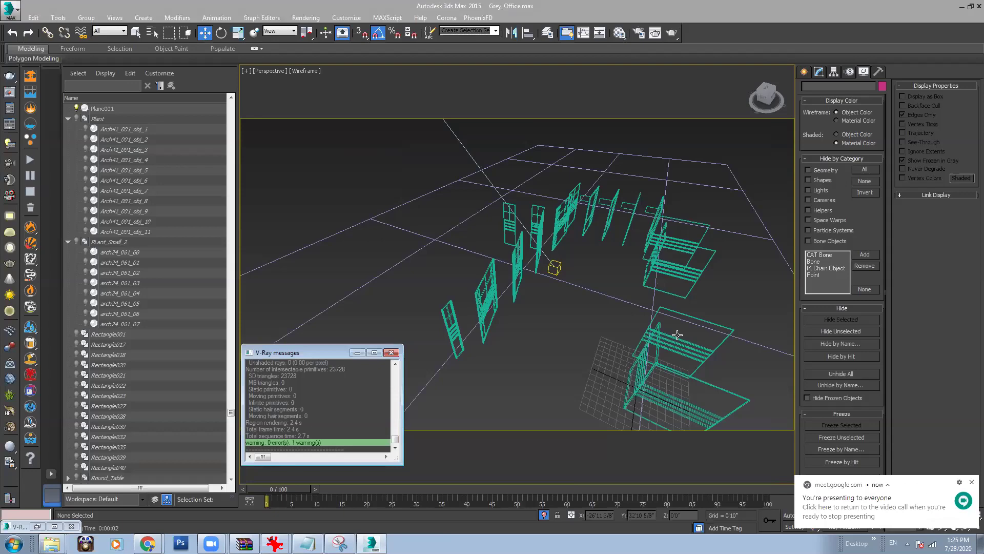
Step: Exit isolation to bring back the whole office and show the Perspective view shaded from inside
left_click(543, 515)
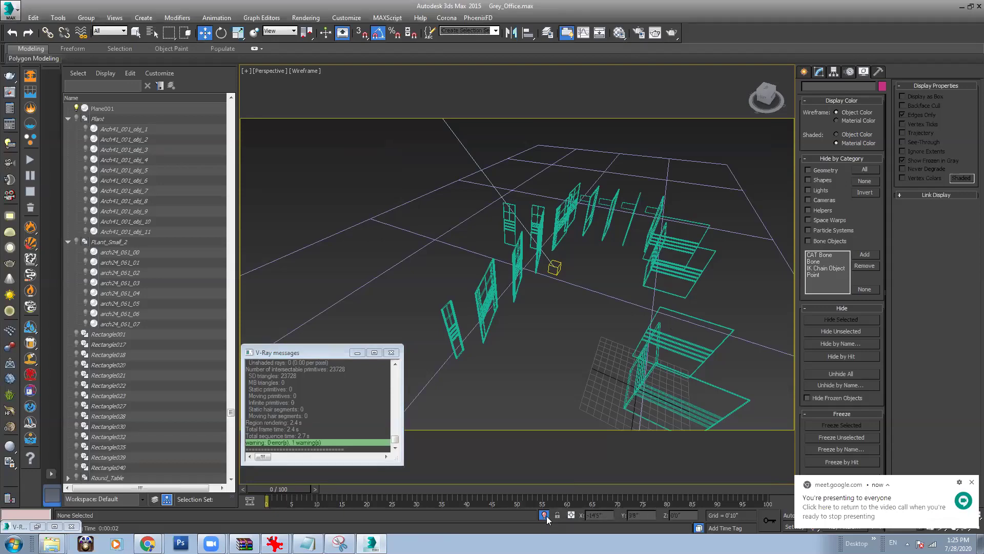
middle_click_drag(534, 253, 476, 262, "alt")
scroll(477, 263, "up", 5)
key("F3")
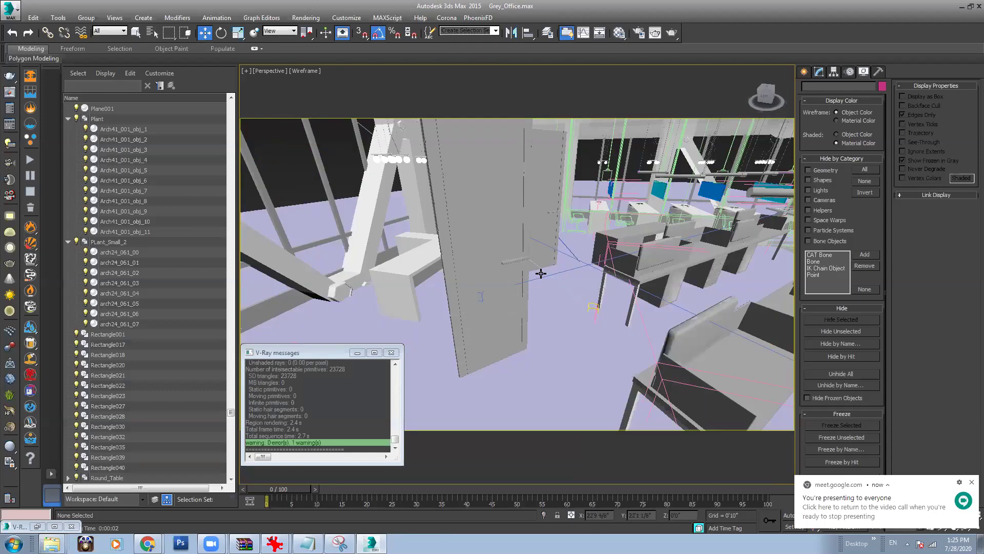
Step: Examine the glass partitions and the facade from inside and outside in shaded, edged-faces and wireframe display
middle_click_drag(541, 272, 502, 264, "alt")
left_click(379, 270)
key("F3")
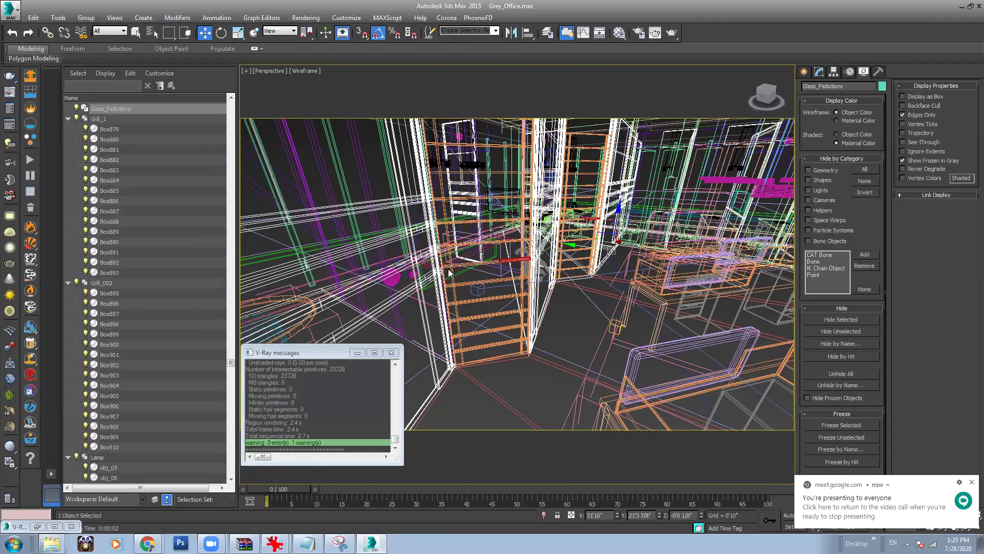
scroll(533, 254, "up", 2)
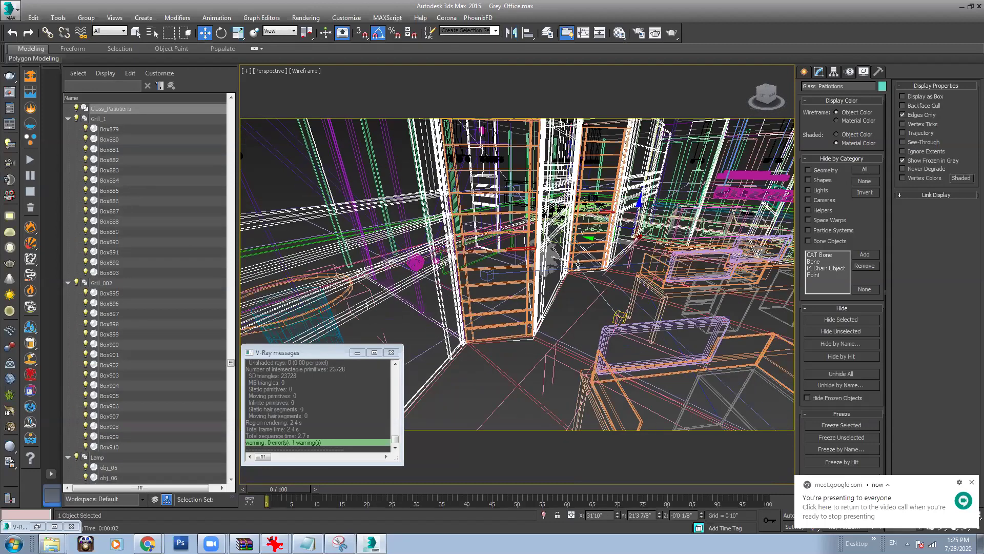
scroll(584, 259, "up", 3)
key("F3")
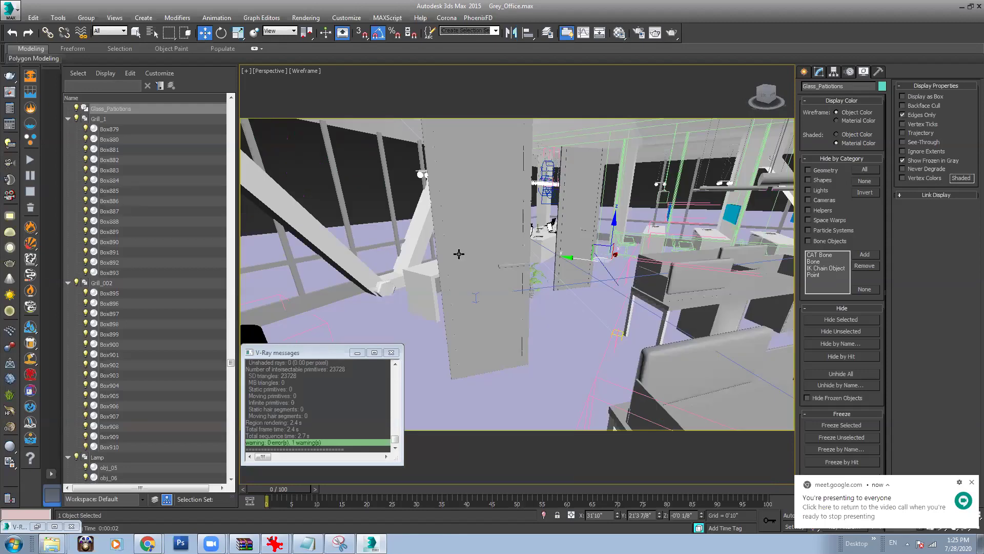
mouse_move(427, 216)
middle_mouse_down("alt")
mouse_move(462, 230)
mouse_move(505, 331)
middle_mouse_up("alt")
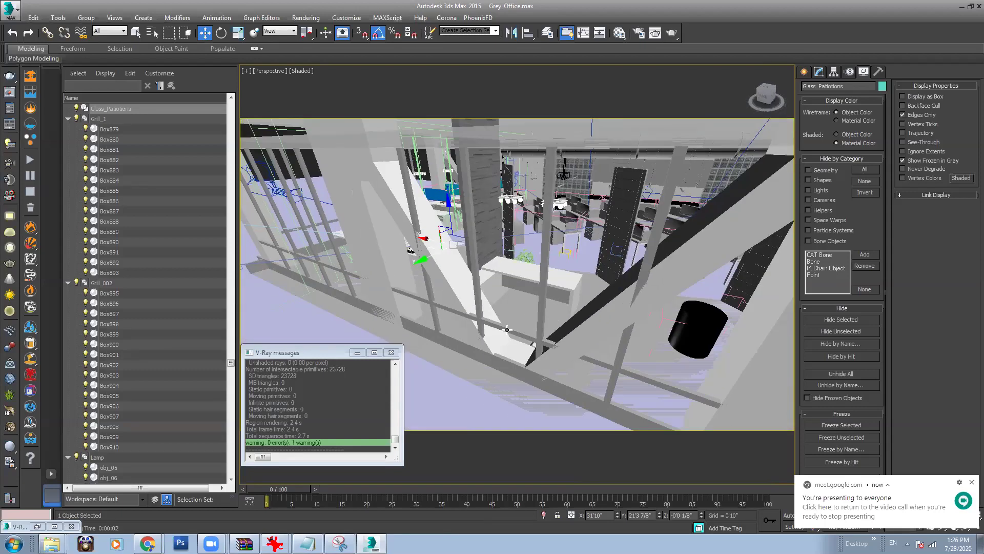
left_click(503, 358)
key("F4")
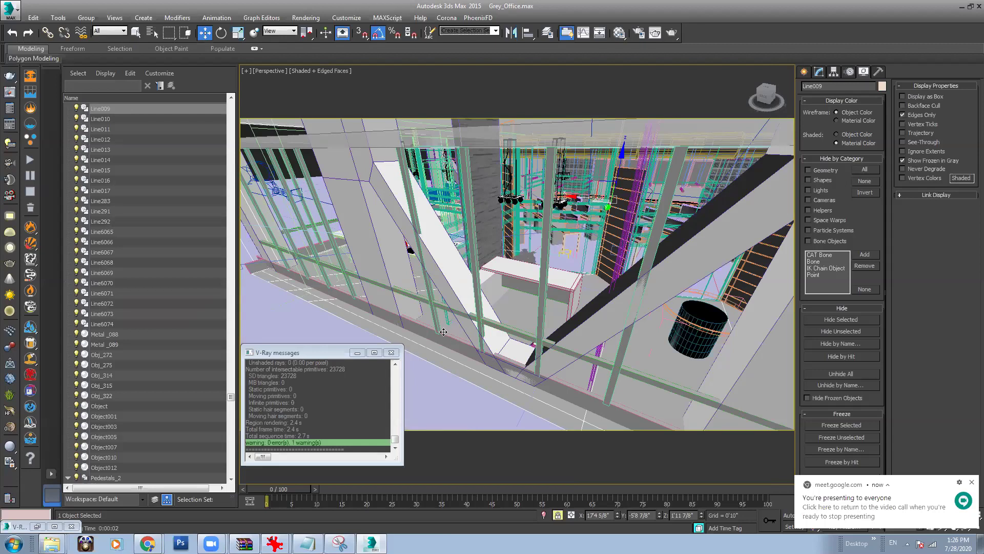
key("F3")
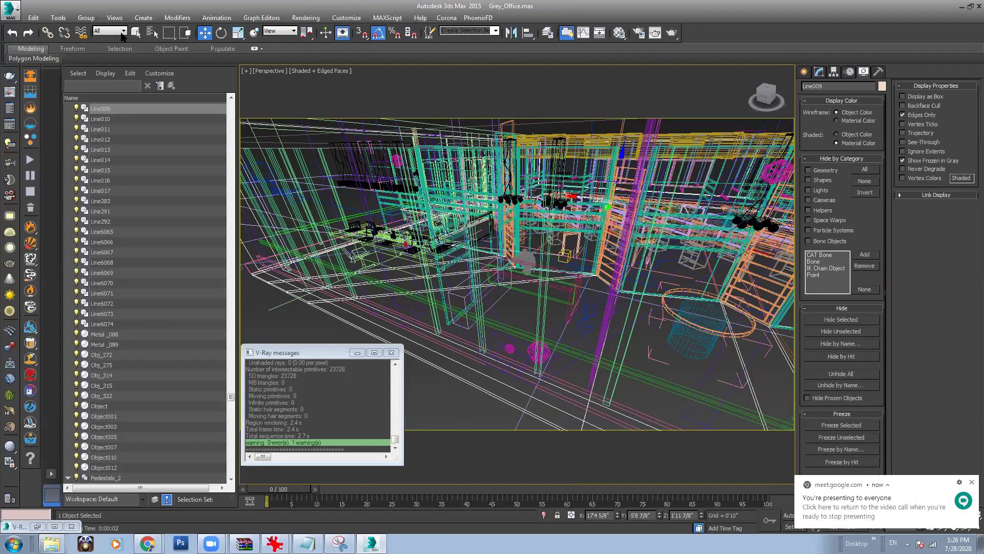
Step: Isolate the facade grill group Grill_002 to view it alone, and exit isolation
left_click(136, 32)
left_click(454, 337)
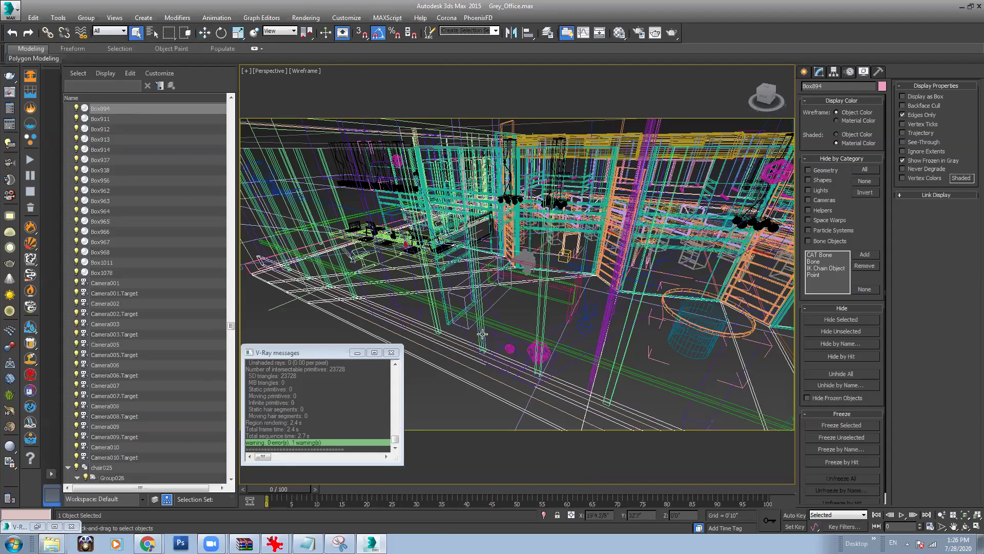
key("F3")
key("alt+q")
middle_click_drag(487, 315, 520, 453, "alt")
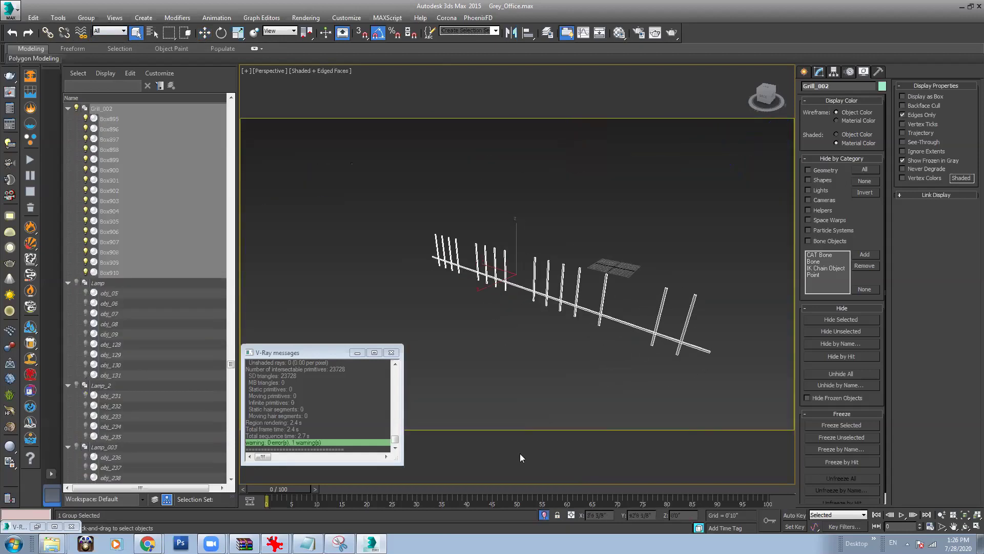
left_click(544, 514)
Step: Switch the viewport to Camera005 and render the office interior
middle_click_drag(533, 277, 441, 169, "alt")
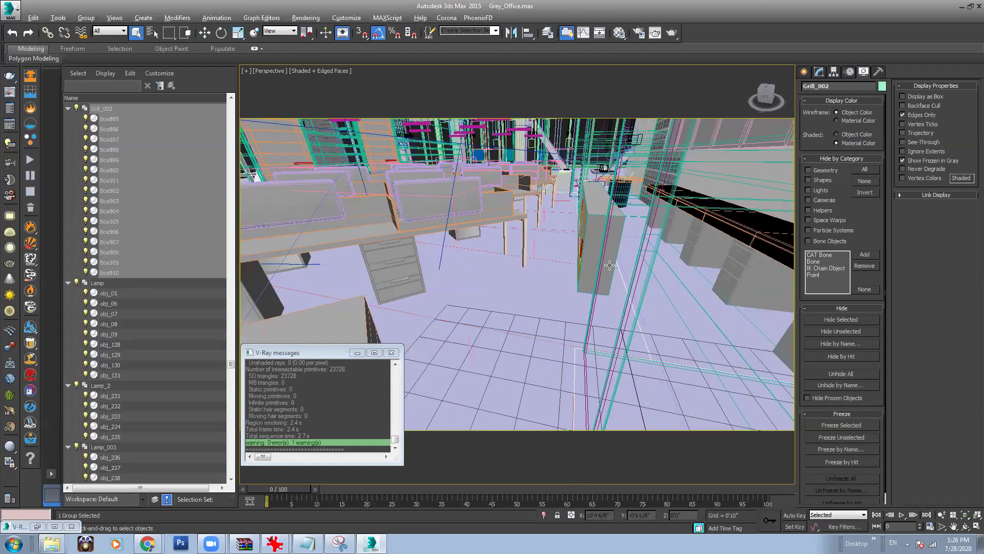
left_click(279, 73)
mouse_move(358, 82)
left_click(475, 117)
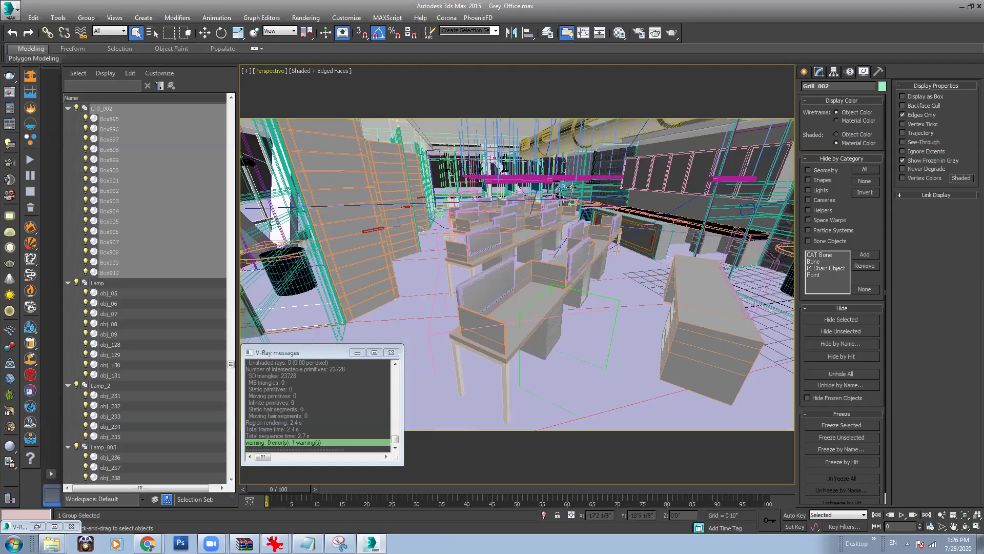
left_click(671, 33)
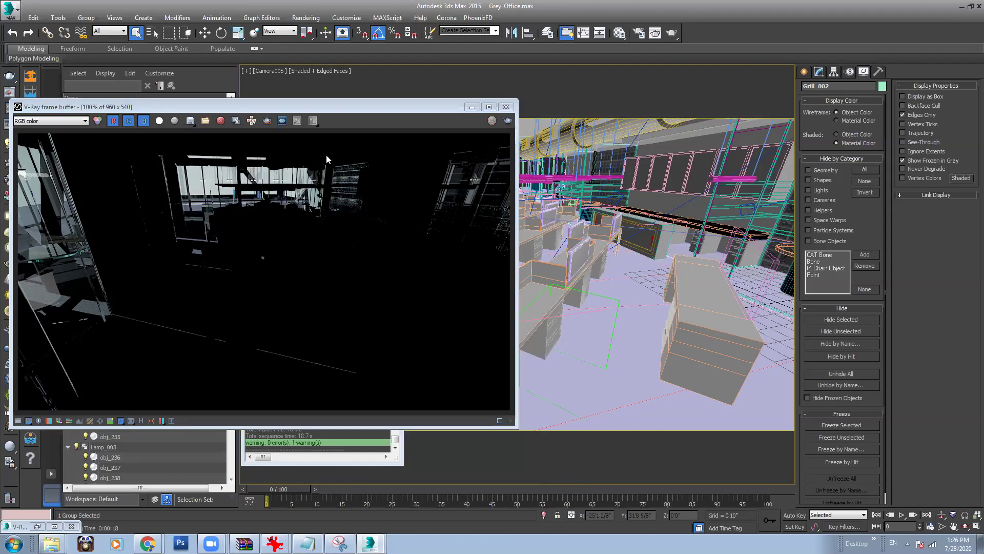
Step: Clear the V-Ray frame buffer away and return to a Perspective view of the whole building with its sunlight
left_click_drag(437, 110, 513, 110)
left_click(265, 72)
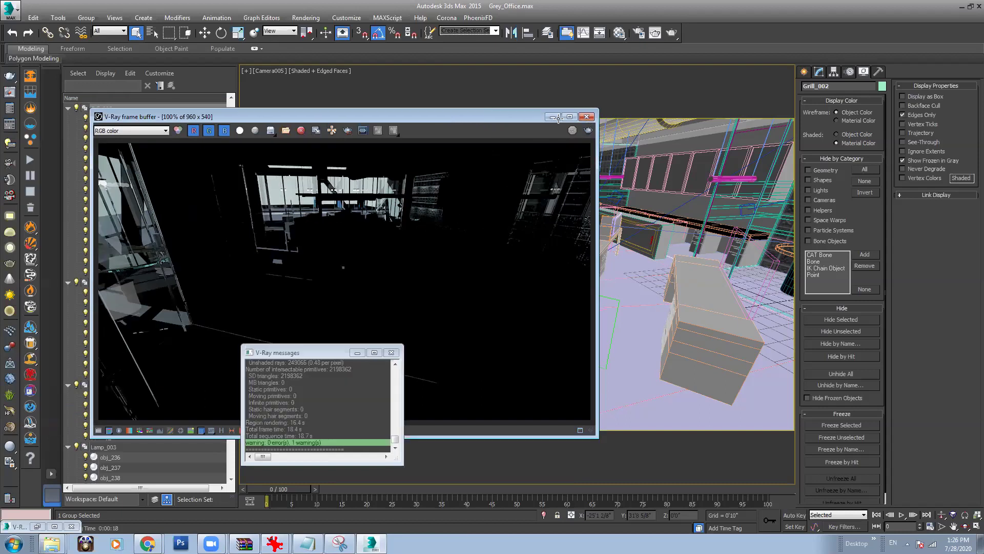
left_click(269, 70)
left_click(301, 115)
scroll(566, 219, "up", 5)
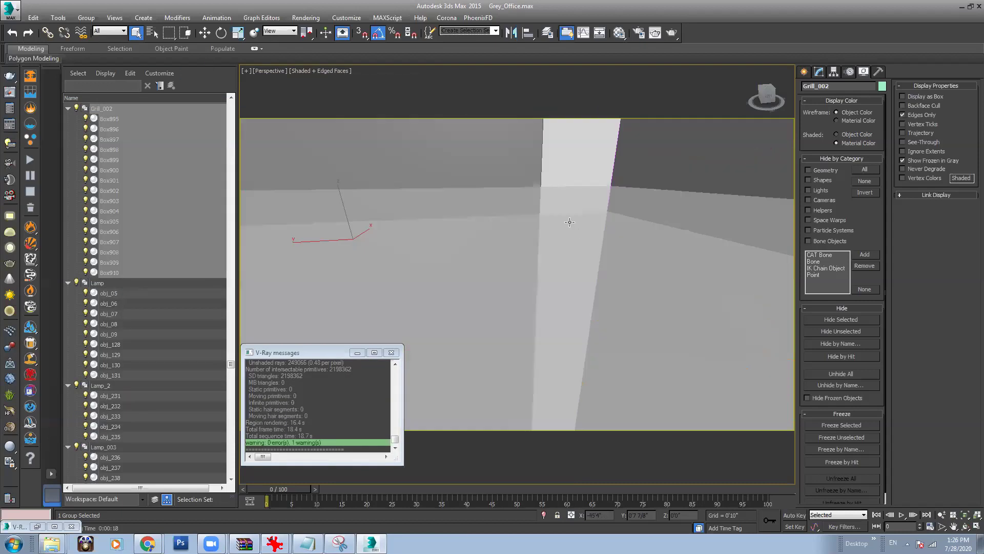
scroll(548, 239, "down", 8)
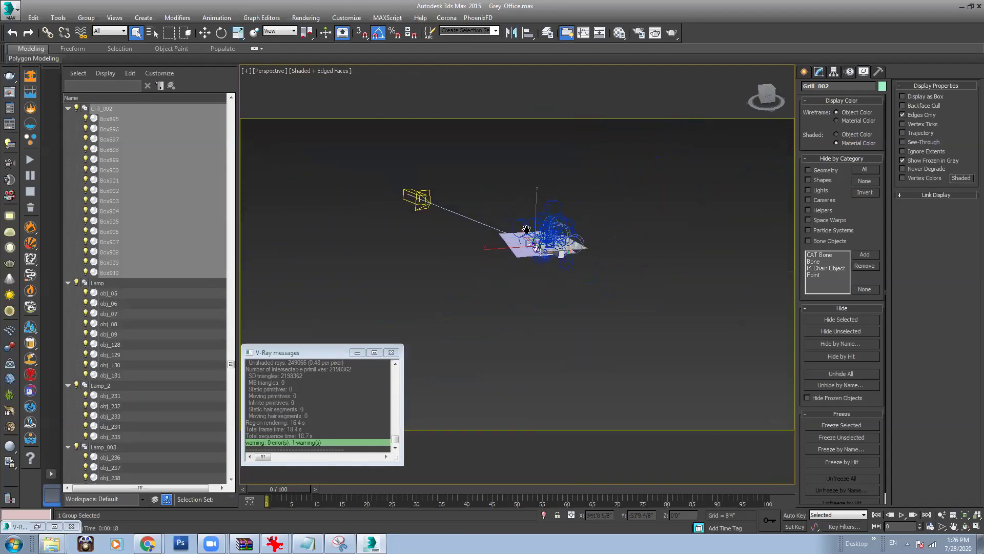
middle_click_drag(527, 228, 535, 241, "alt")
scroll(556, 275, "up", 4)
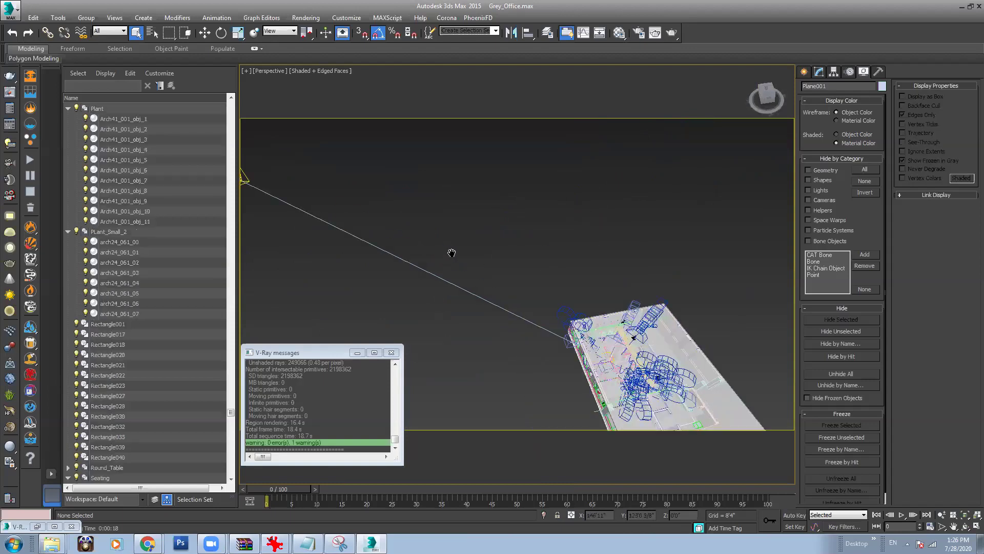
Step: Move the Direct001 light closer to the office, to X 71'1 5/8", Y 101'6 7/8", and return to the Camera005 view
left_click(272, 177)
scroll(374, 208, "down", 5)
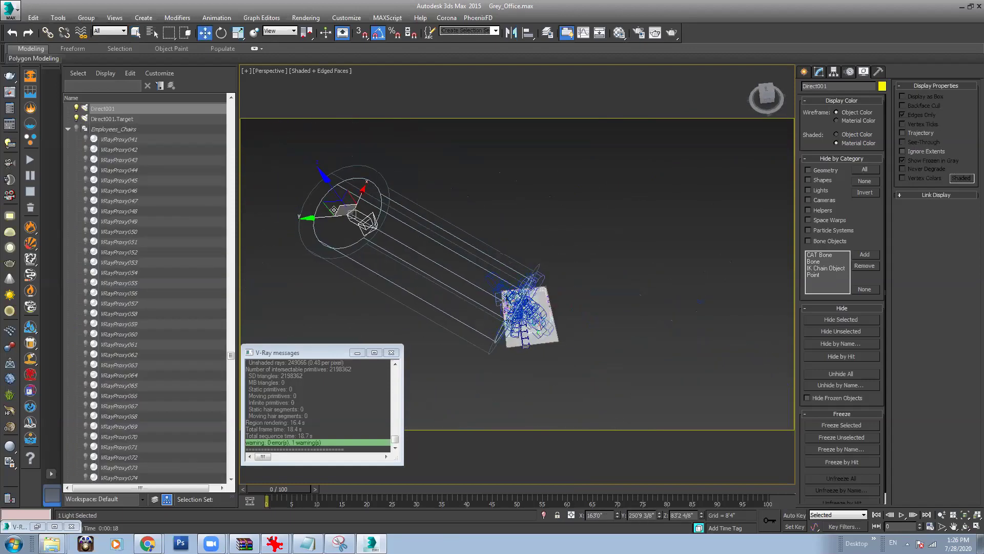
key("w")
left_click_drag(340, 205, 453, 186)
middle_click_drag(475, 219, 482, 210, "alt")
scroll(478, 210, "up", 4)
scroll(465, 209, "down", 4)
left_click_drag(400, 212, 513, 275)
scroll(513, 275, "up", 5)
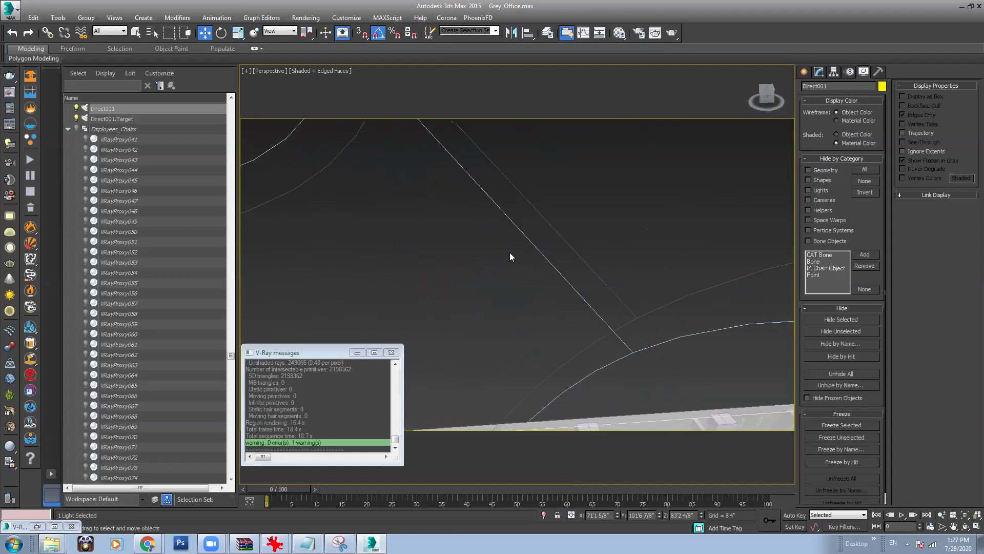
scroll(510, 252, "down", 3)
key("c")
double_click(466, 217)
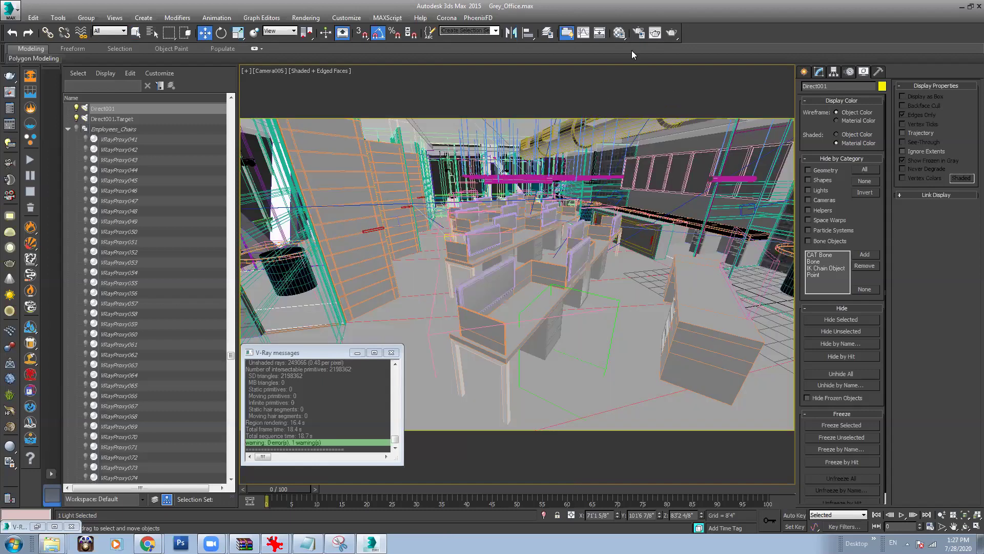
Step: Enable GI in the V-Ray Render Setup and minimize the dialog
left_click(638, 33)
left_click(395, 71)
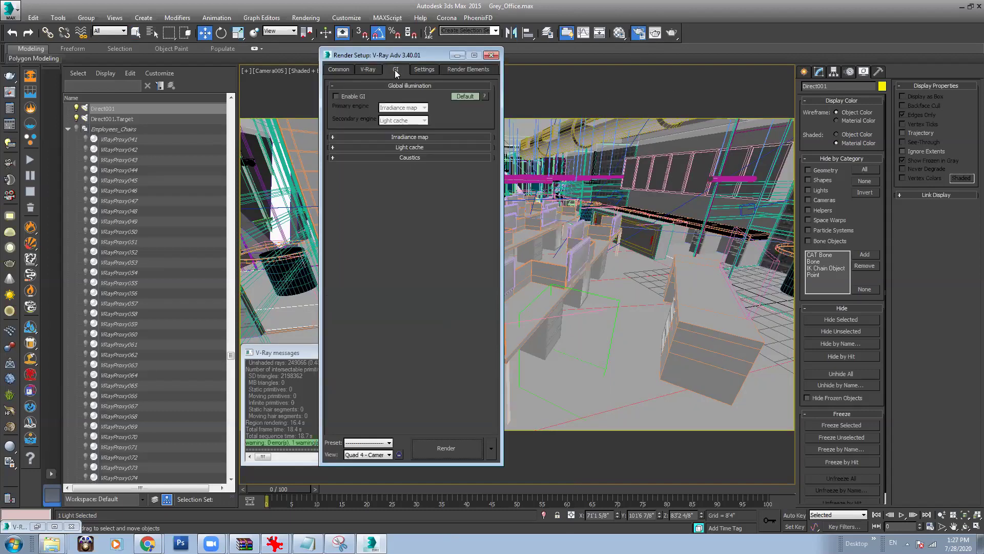
left_click(345, 98)
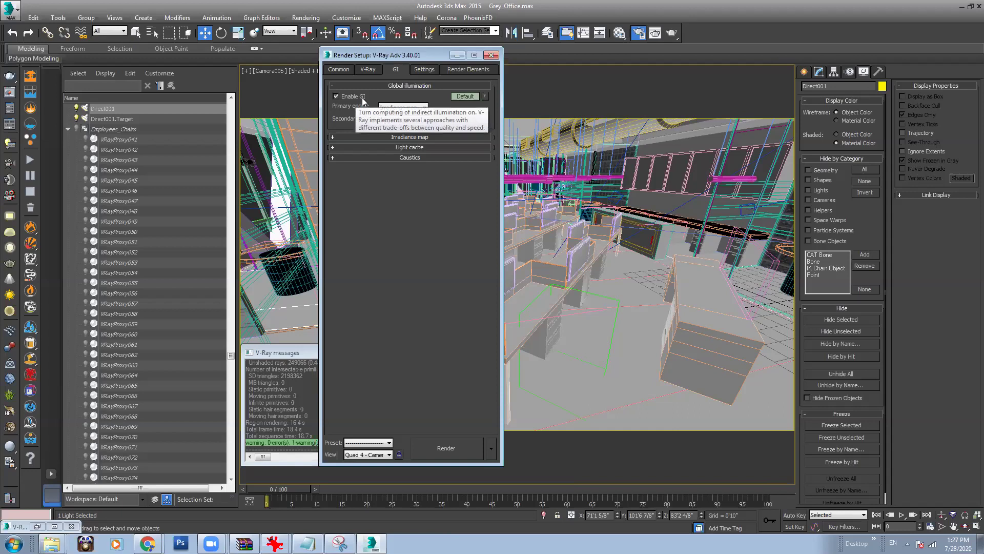
left_click(457, 54)
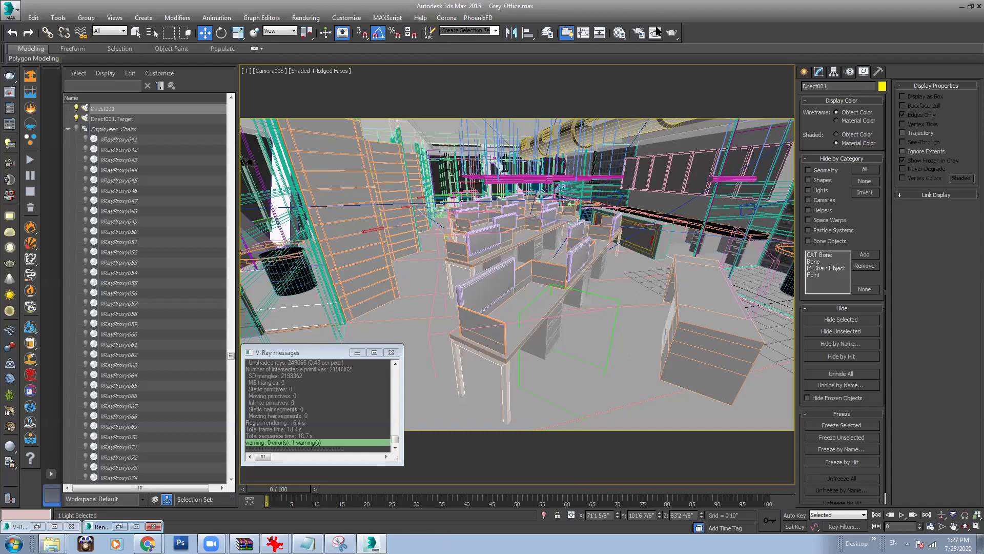
Step: Bring back the earlier rendered image copy, turn off Enable GI in the Render Setup and render Camera005
left_click(639, 32)
left_click(392, 69)
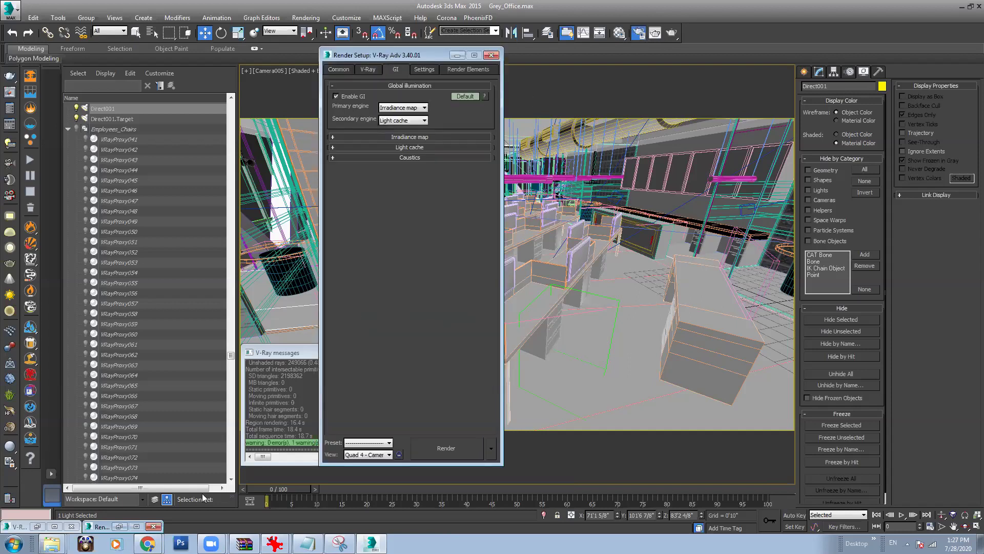
left_click(38, 527)
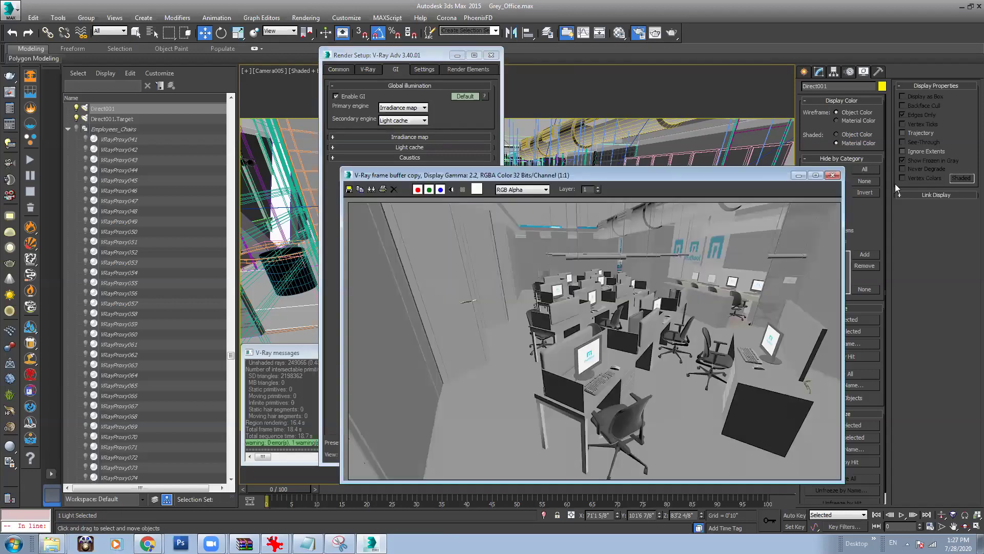
left_click(366, 88)
left_click(340, 95)
key("shift+q")
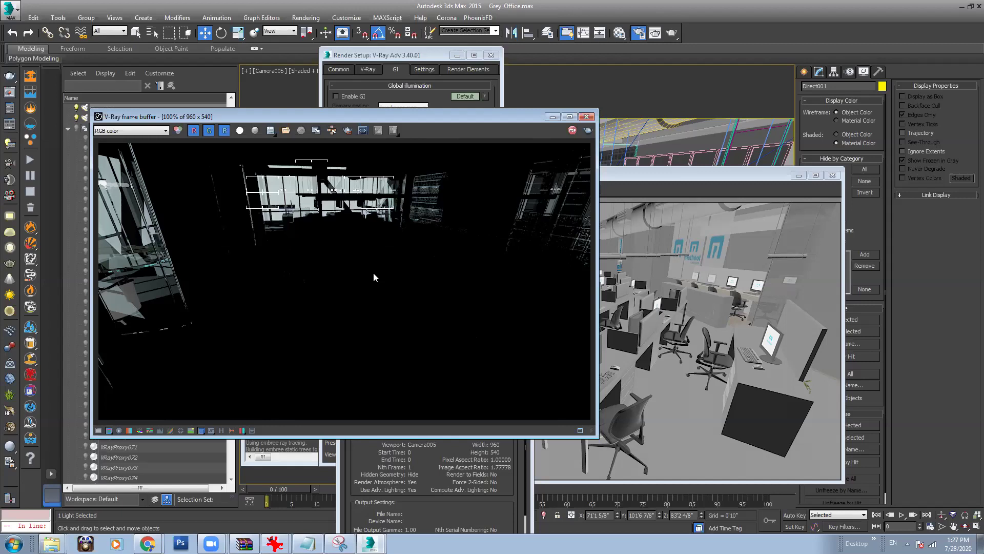
Step: Stop the Camera005 render and minimize the Render Setup dialog and the earlier rendered image copy
left_click(572, 130)
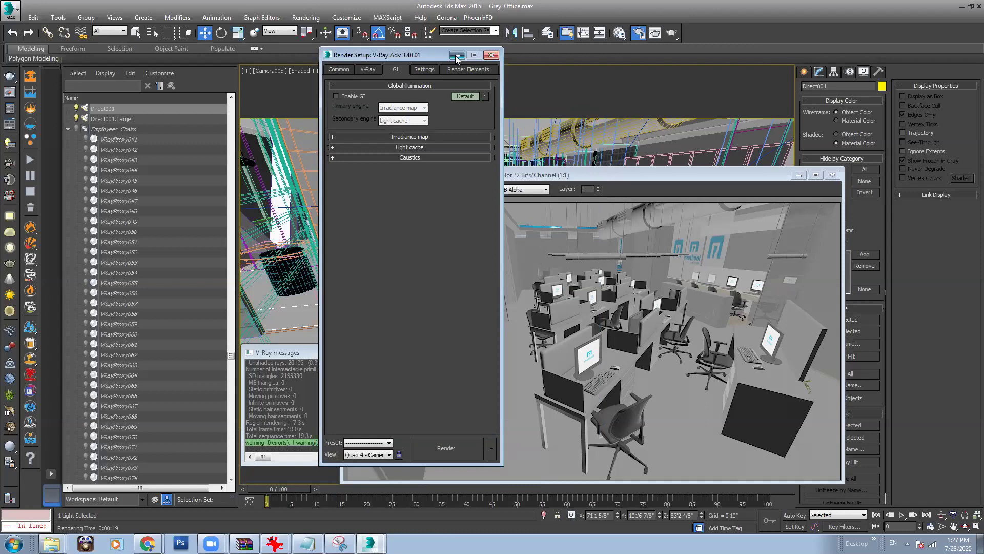
left_click(456, 54)
left_click(799, 174)
Step: Switch to a Perspective view and lower the Direct001 light to Z 21'6 2/8"
left_click(265, 72)
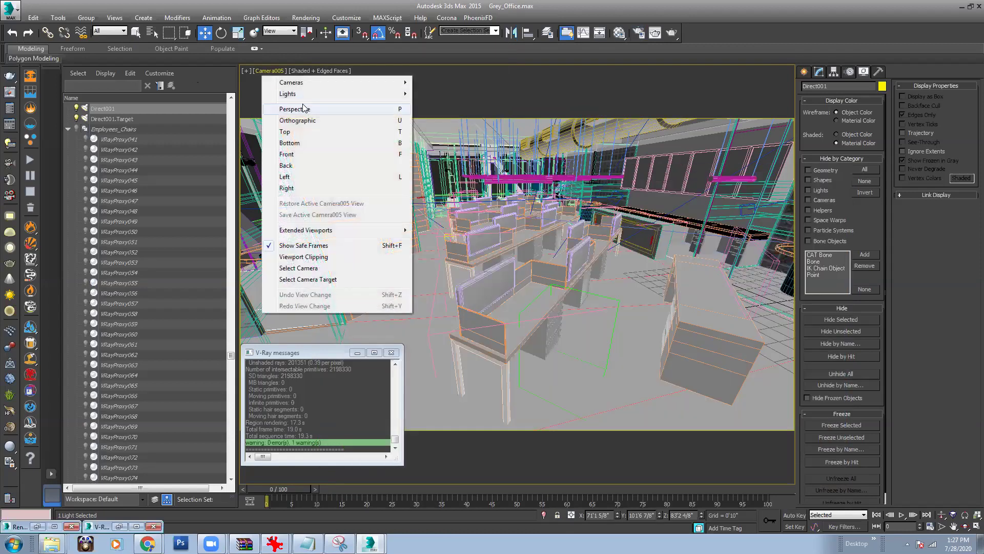
left_click(295, 108)
scroll(463, 179, "down", 10)
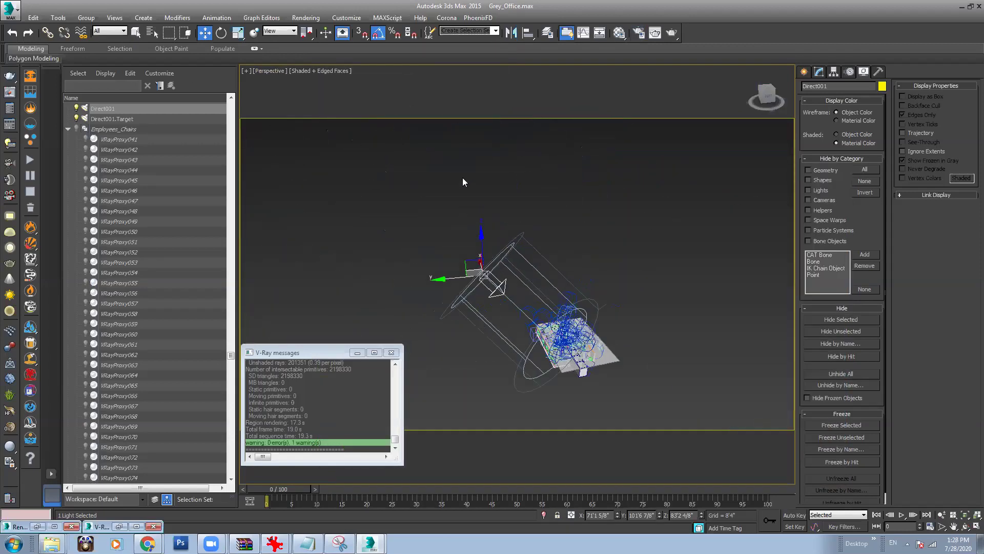
scroll(596, 361, "up", 10)
scroll(596, 361, "down", 8)
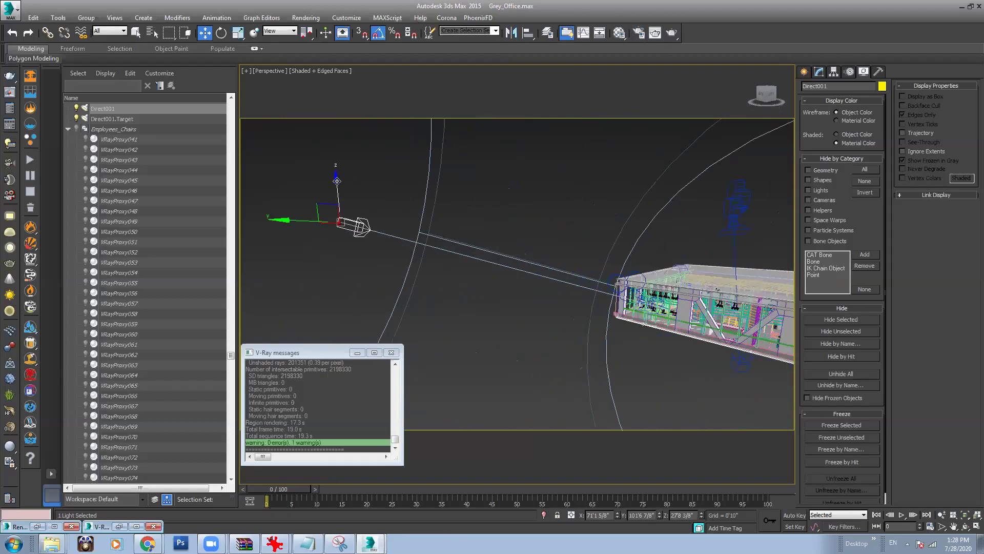
scroll(337, 181, "down", 2)
middle_click_drag(582, 269, 578, 248, "alt")
Step: Set the viewport to Camera006, render it and bring the V-Ray frame buffer to the front
left_click(271, 73)
mouse_move(303, 79)
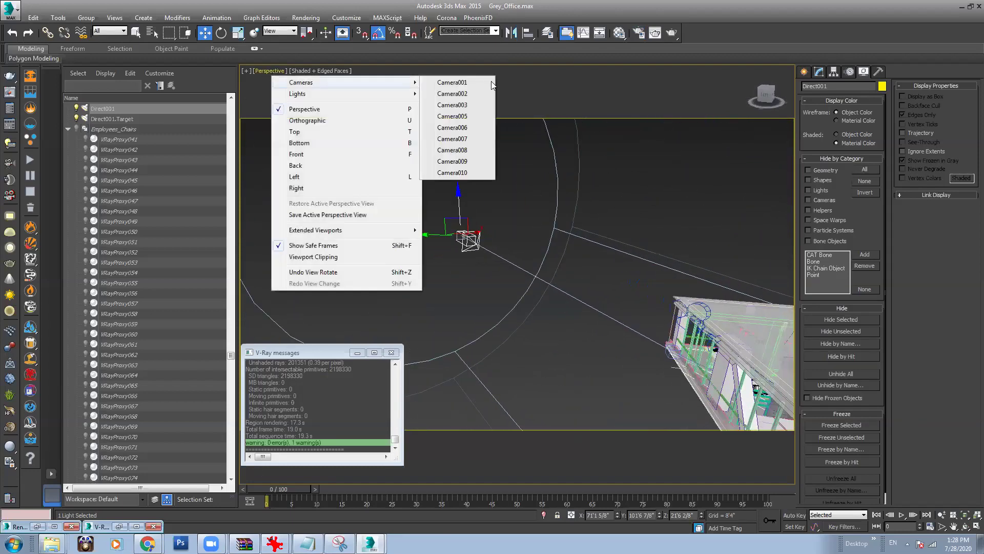
left_click(464, 132)
left_click(281, 72)
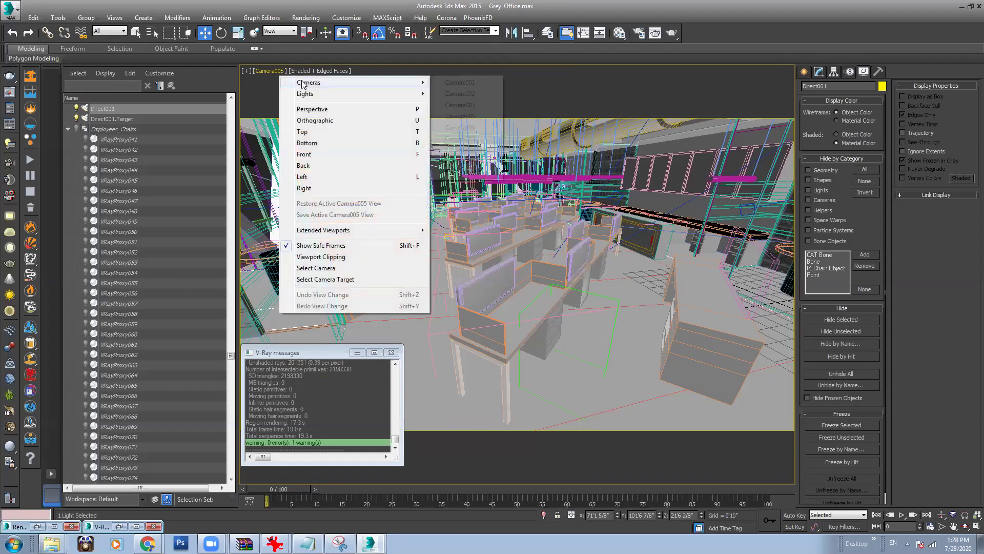
left_click(478, 128)
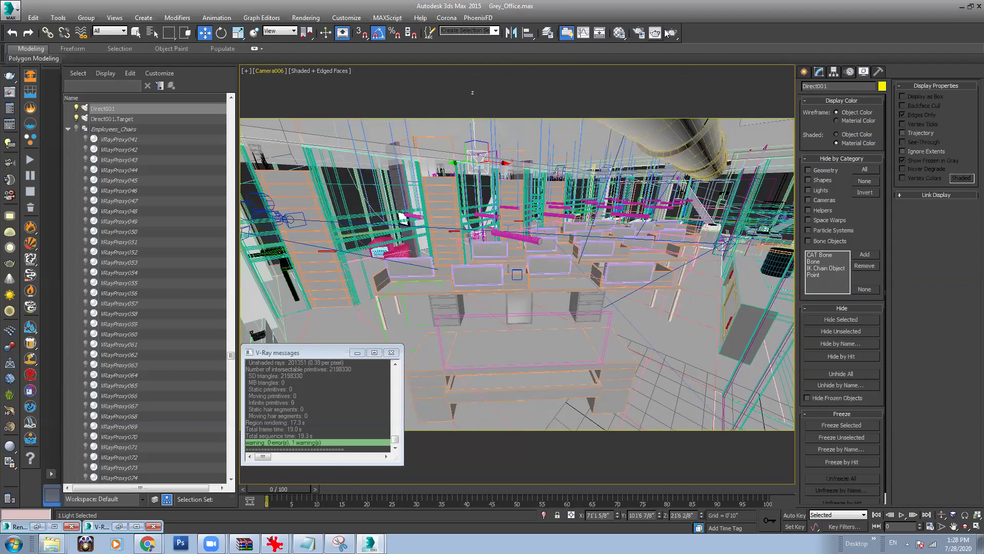
key("shift+q")
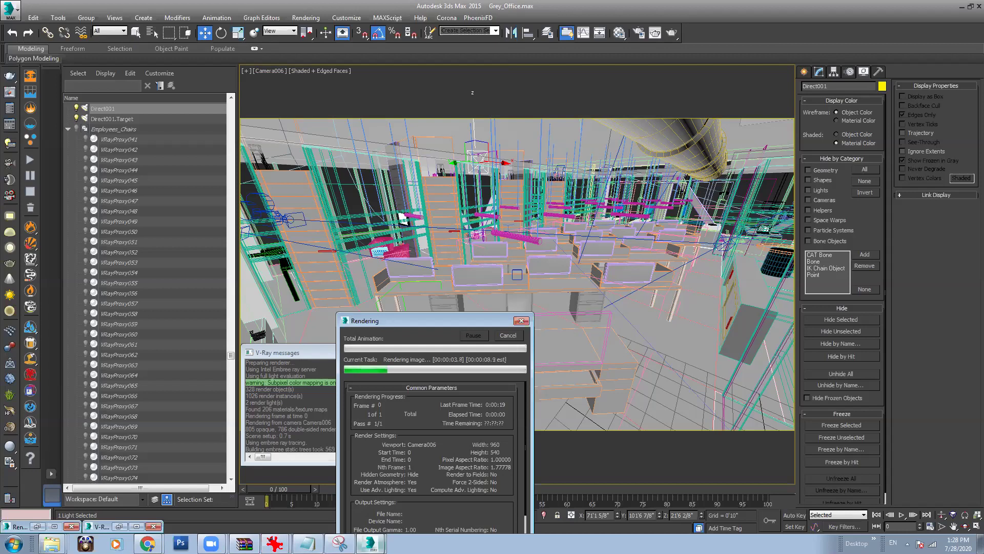
left_click(370, 543)
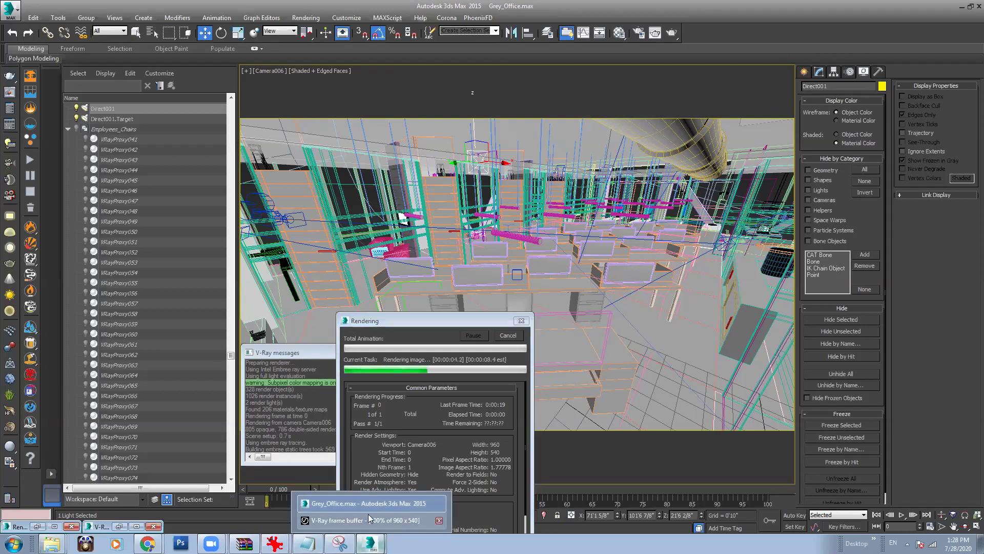
left_click(369, 518)
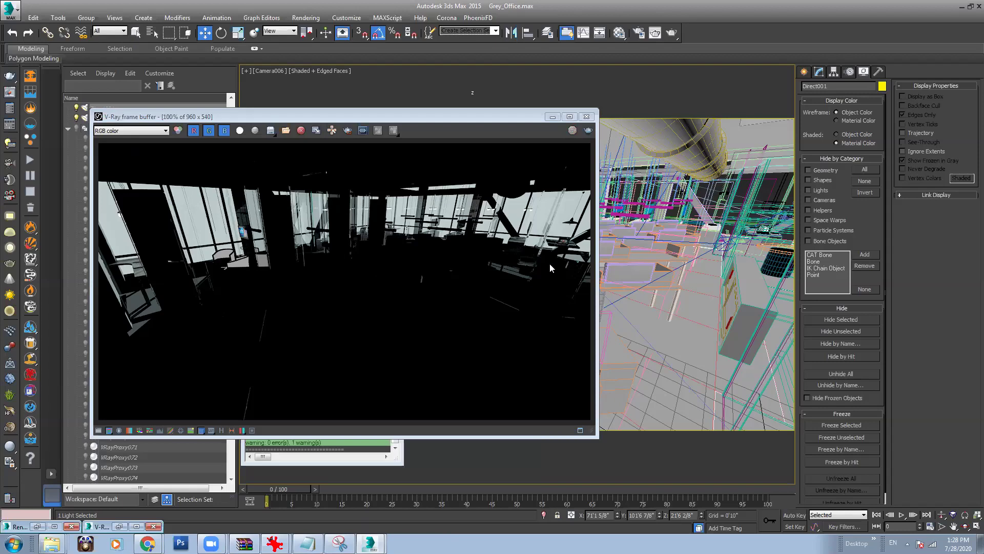
Step: Minimize the frame buffer and, in a Perspective view, move the Direct001 light to X 81'11 4/8", Y 101'6 7/8", Z 36'4 4/8"
left_click(553, 117)
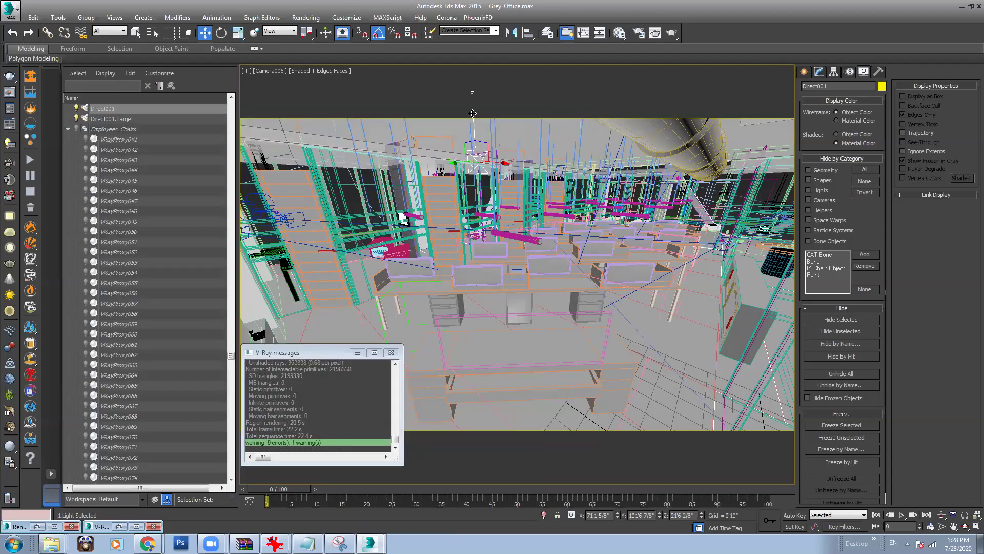
left_click_drag(474, 123, 500, 169)
right_click(499, 169)
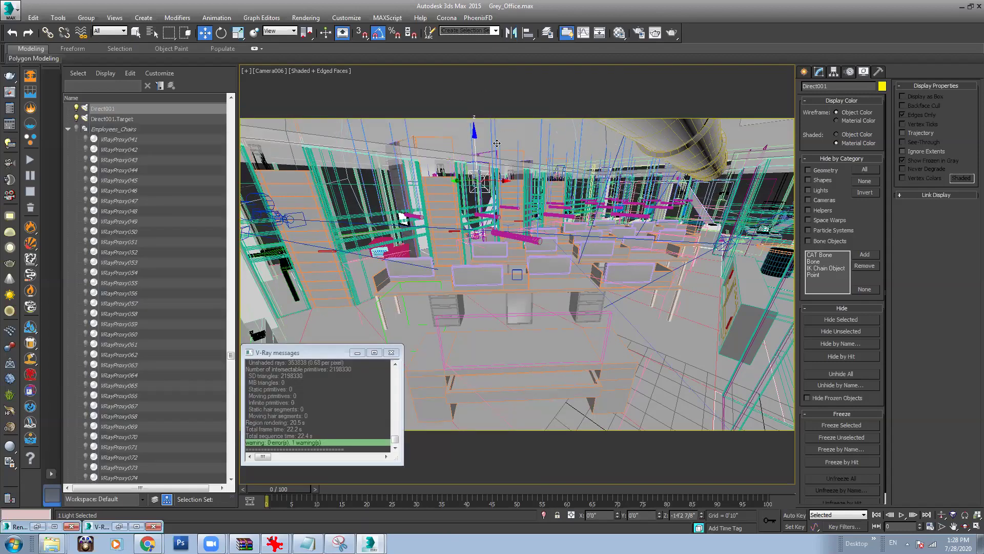
left_click(277, 70)
left_click(325, 108)
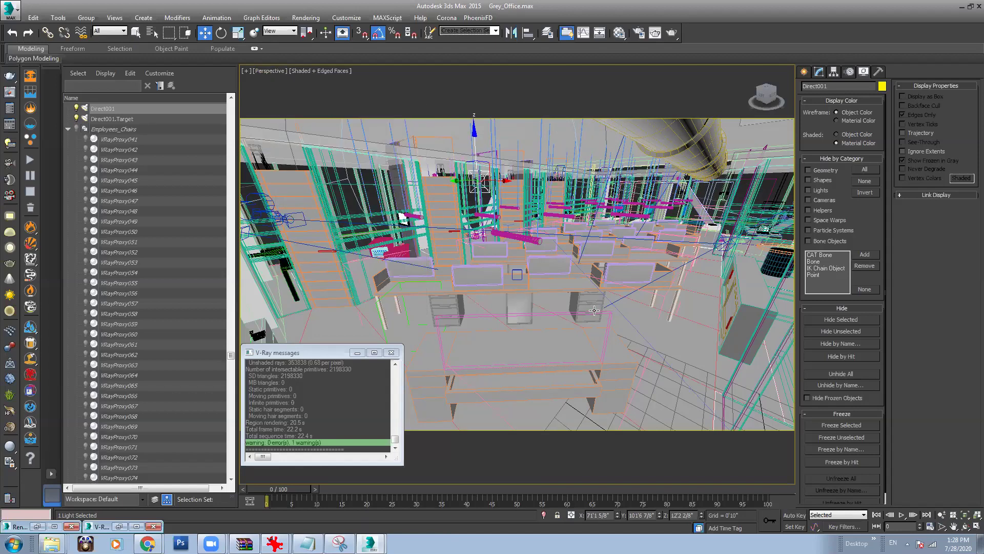
scroll(554, 274, "down", 5)
middle_click_drag(564, 222, 620, 228, "alt")
scroll(535, 269, "down", 3)
left_click_drag(621, 228, 587, 224)
middle_click_drag(587, 223, 518, 192, "alt")
Step: Return to the Camera006 view, render it with the moved light and show the V-Ray frame buffer
key("c")
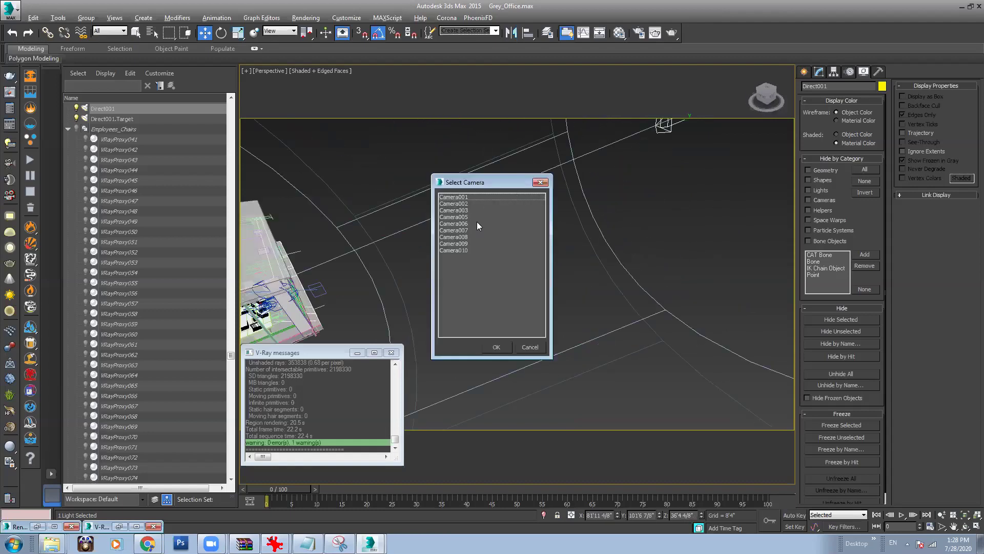
double_click(460, 222)
key("shift+q")
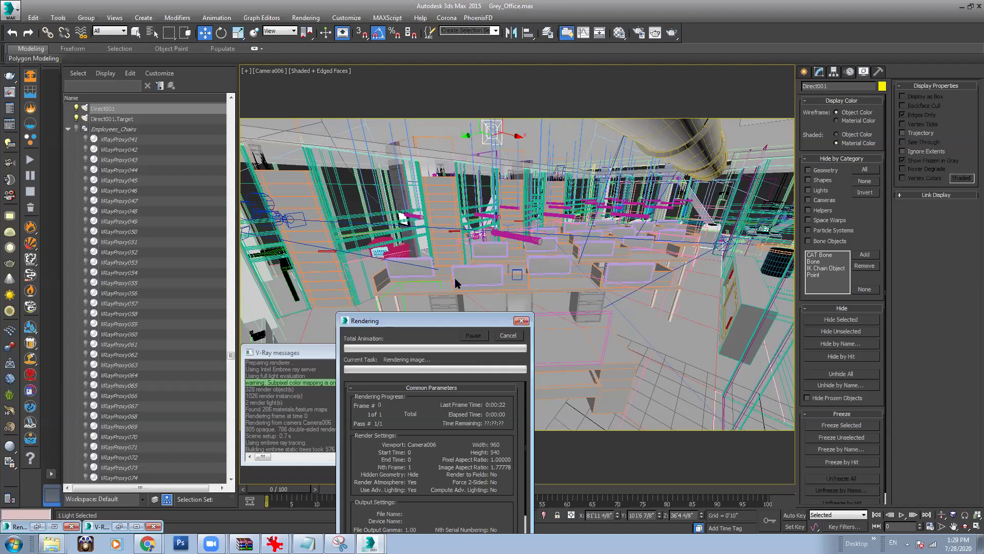
mouse_move(370, 542)
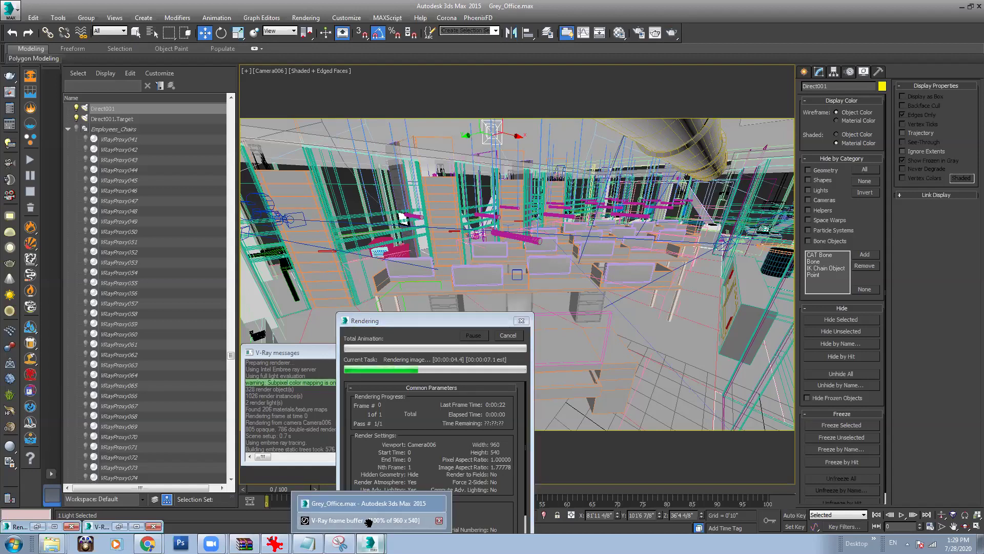
left_click(365, 521)
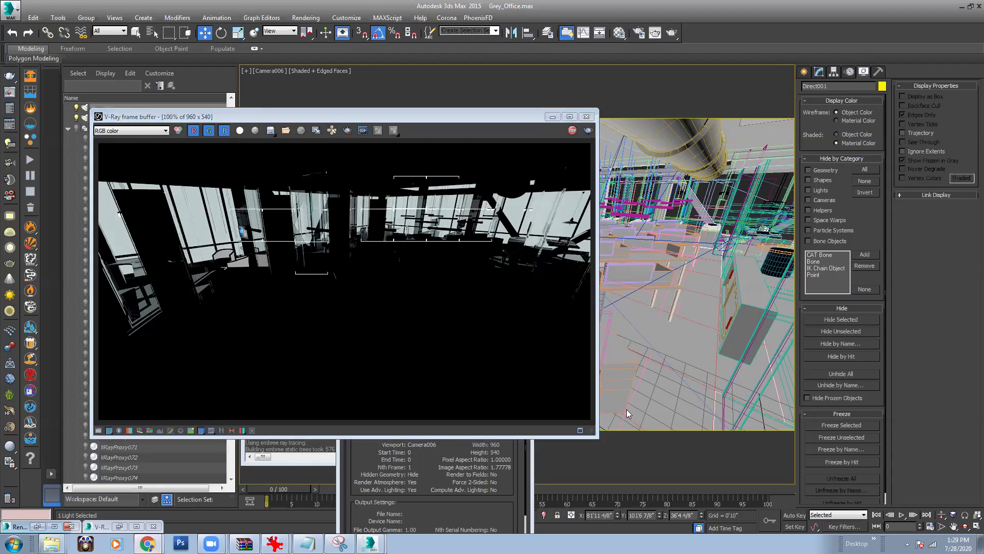
Step: Check the Google Meet chat in the browser and return to the V-Ray frame buffer in 3ds Max
key("alt+Tab")
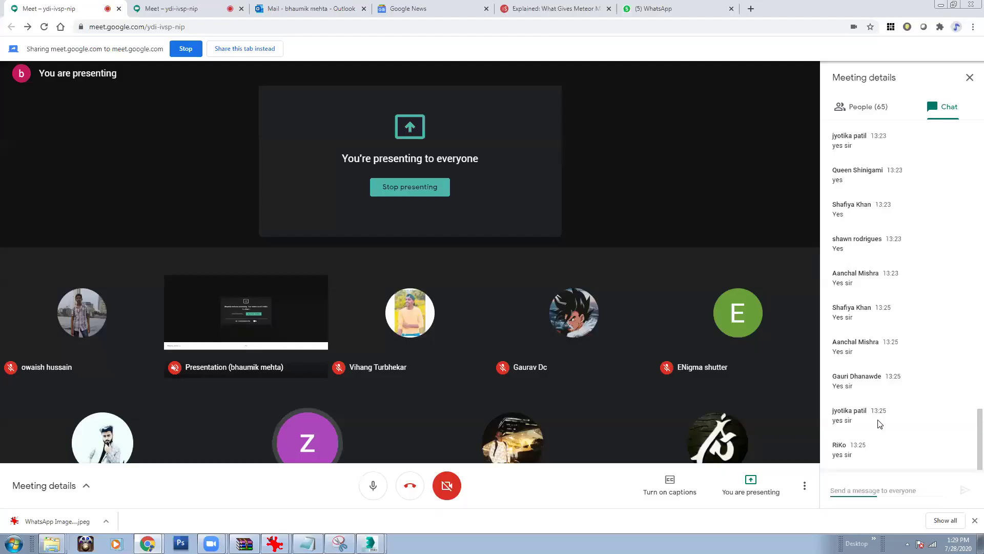
mouse_move(370, 543)
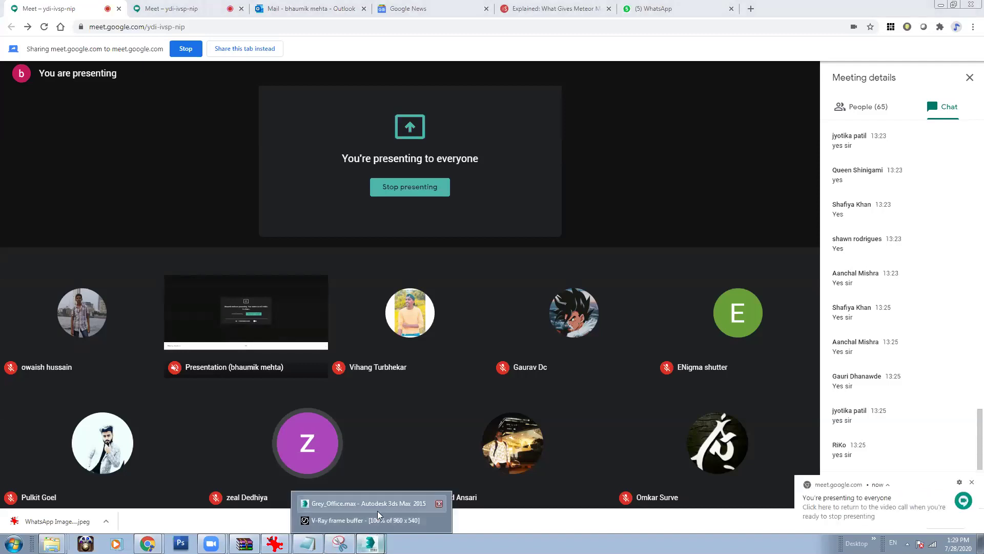
left_click(380, 519)
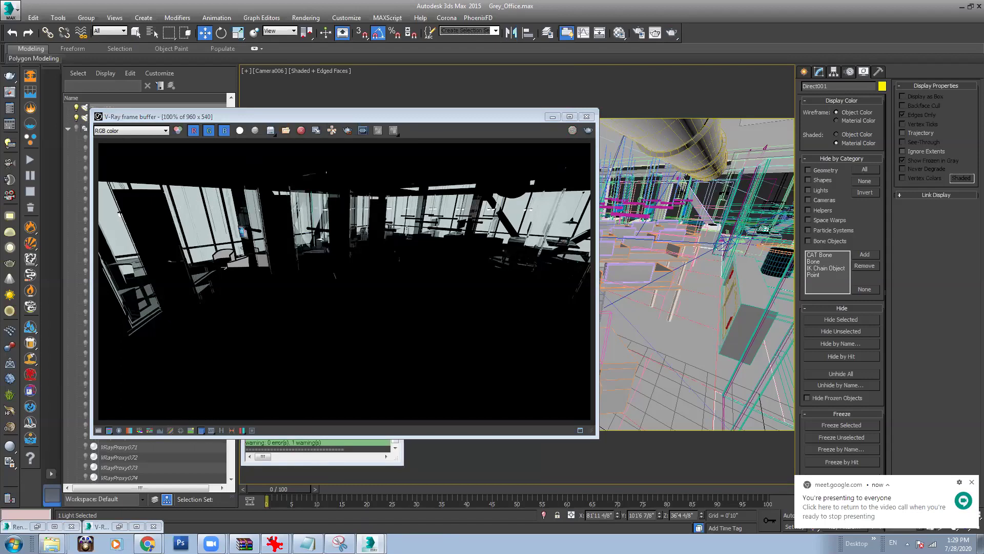
Step: Clear the frame buffer away, lower the Direct001 light to Z 18'10" and render Camera006 again
left_click_drag(334, 115, 403, 175)
left_click(620, 175)
left_click_drag(491, 107, 492, 143)
left_click(671, 32)
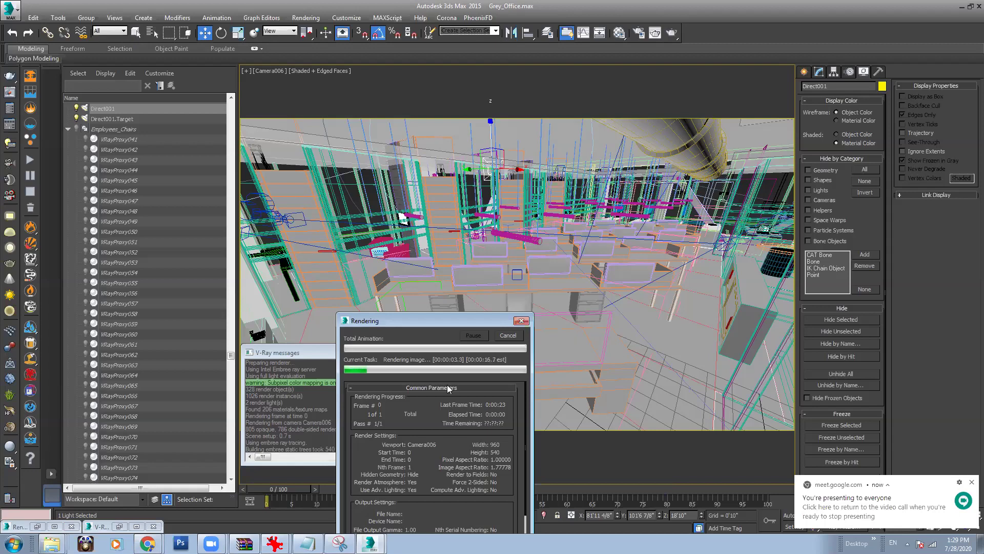
Step: Pick the Flooring material from the office floor, set its diffuse color to white and minimize the Material Editor
left_click(619, 32)
left_click(635, 154)
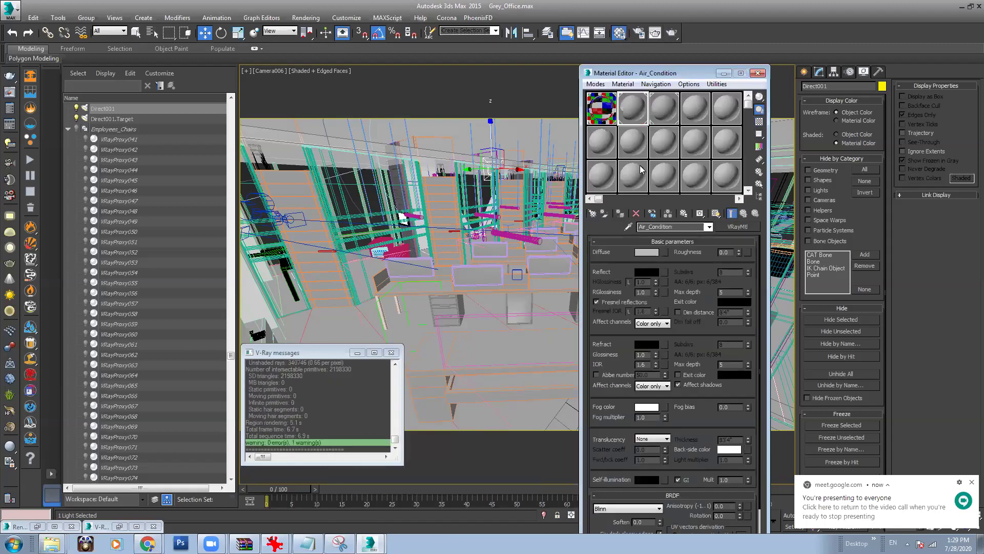
left_click(503, 409)
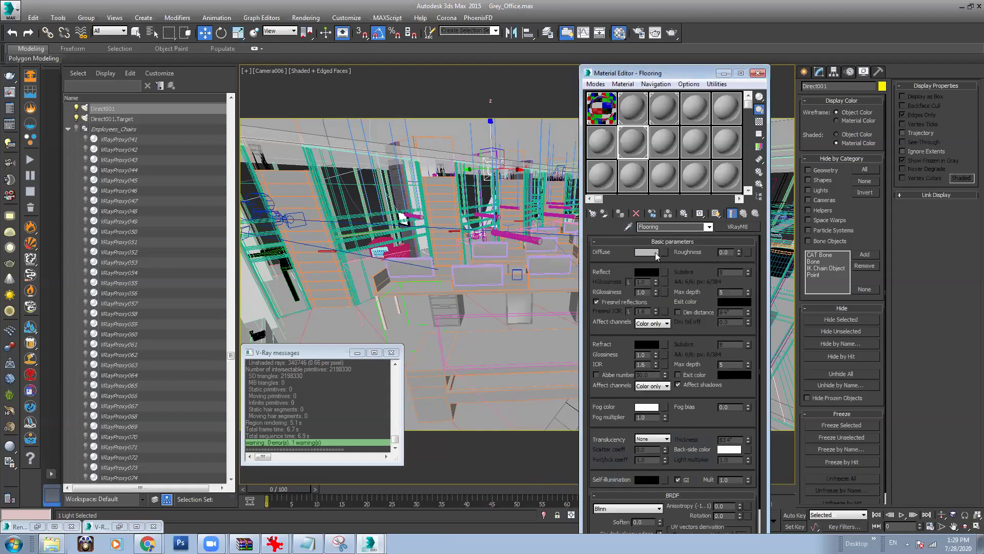
left_click(655, 253)
left_click_drag(649, 136, 699, 183)
left_click(722, 189)
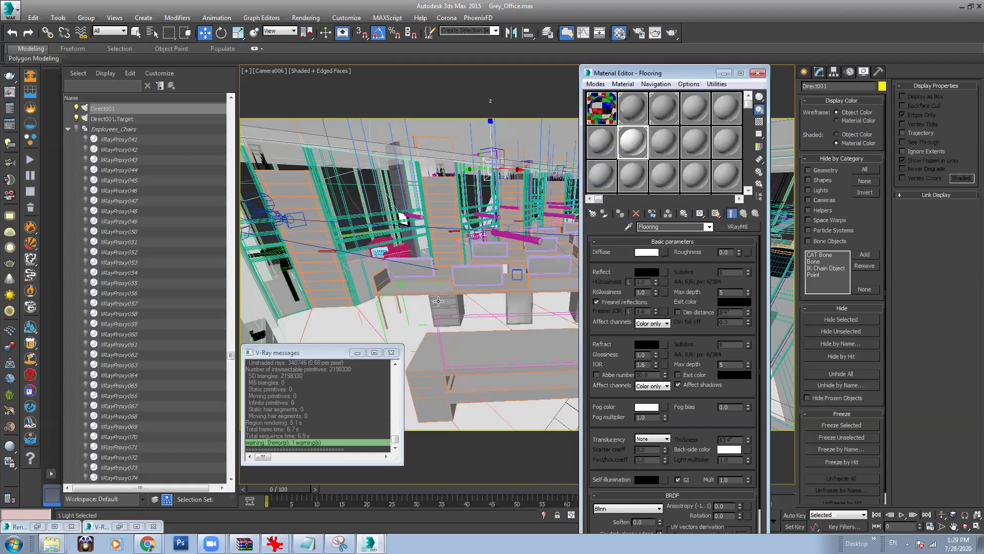
left_click(281, 300)
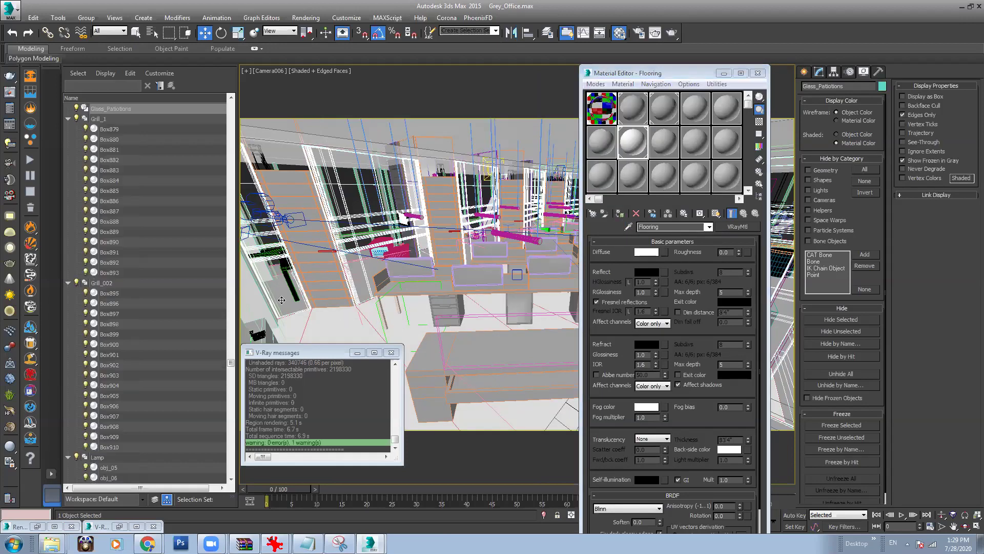
left_click(723, 73)
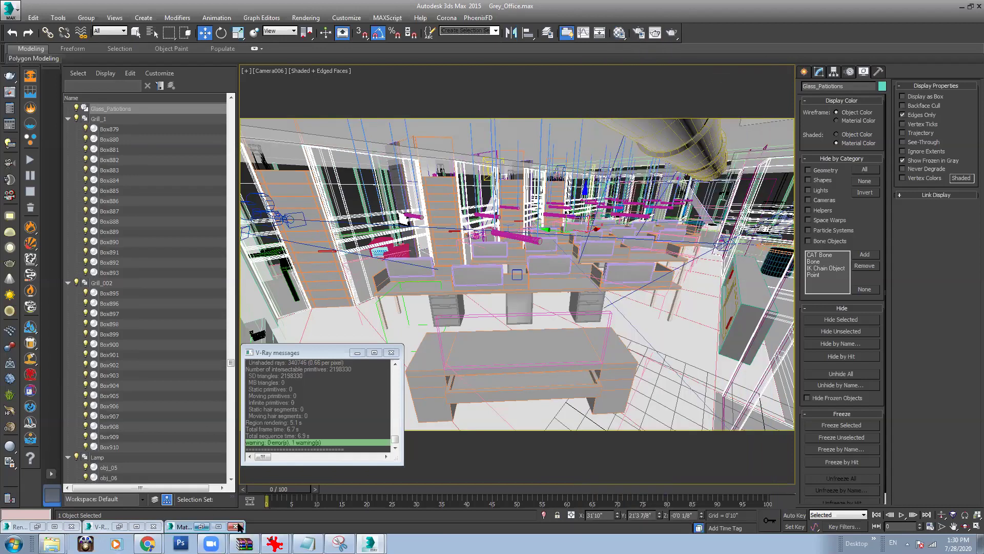
Step: Show the last V-Ray frame buffer image from the Render Setup and turn on Enable GI
left_click(638, 33)
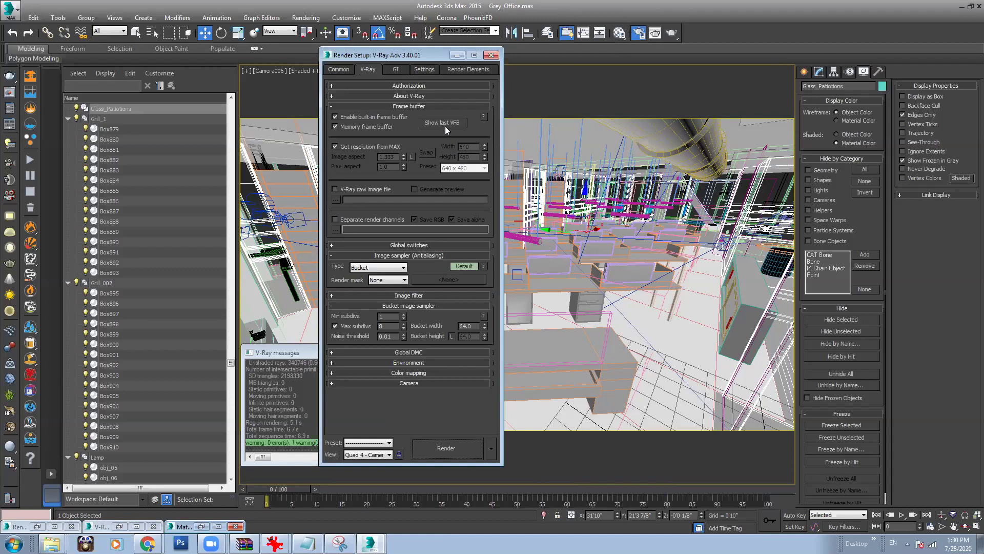
left_click(459, 123)
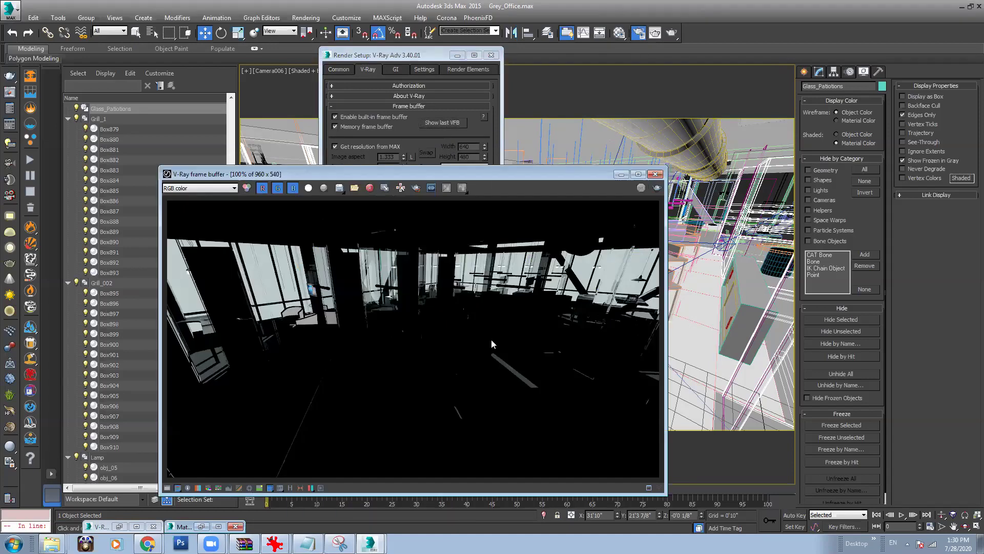
left_click(406, 121)
left_click(395, 69)
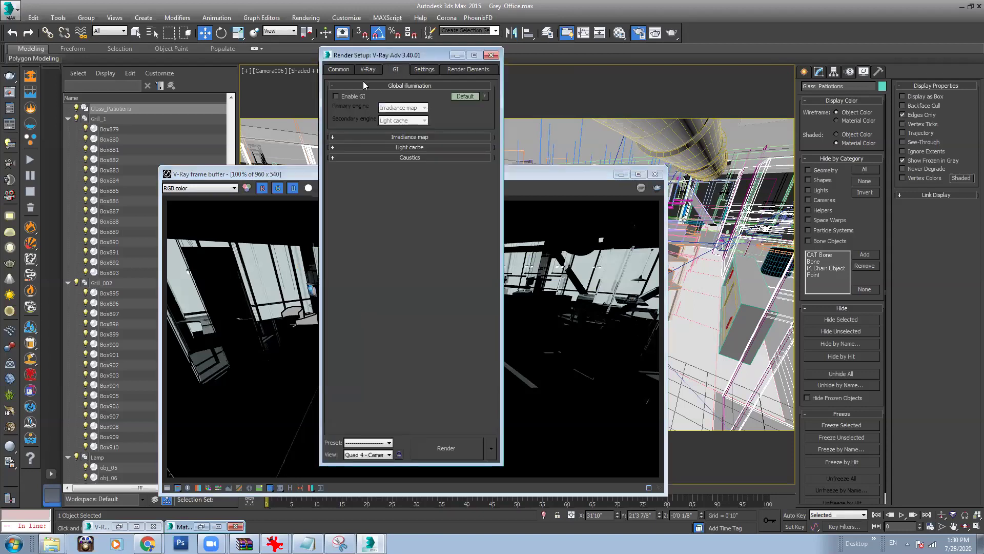
left_click(547, 200)
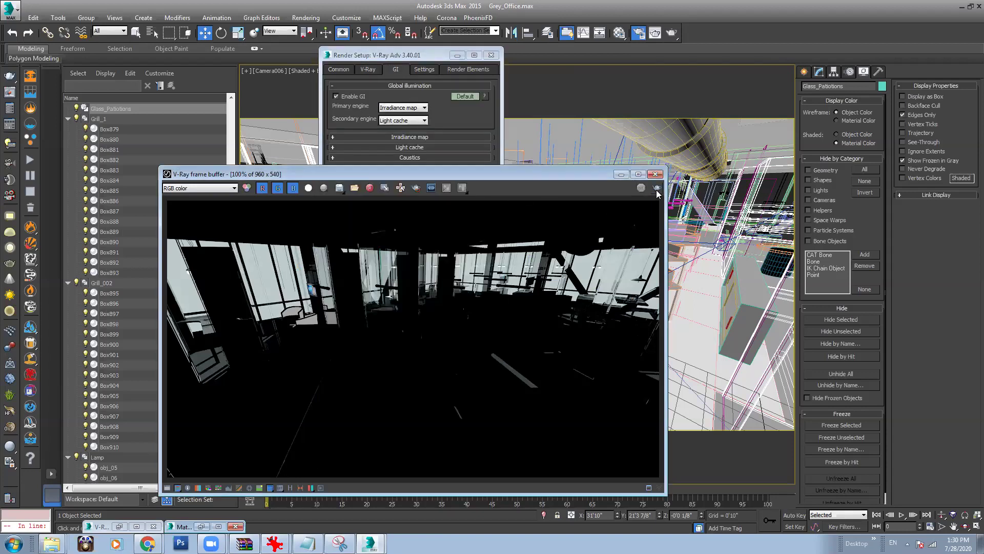
Step: Duplicate the Camera006 render without GI to a separate image window and arrange it beside the V-Ray frame buffer
left_click(385, 188)
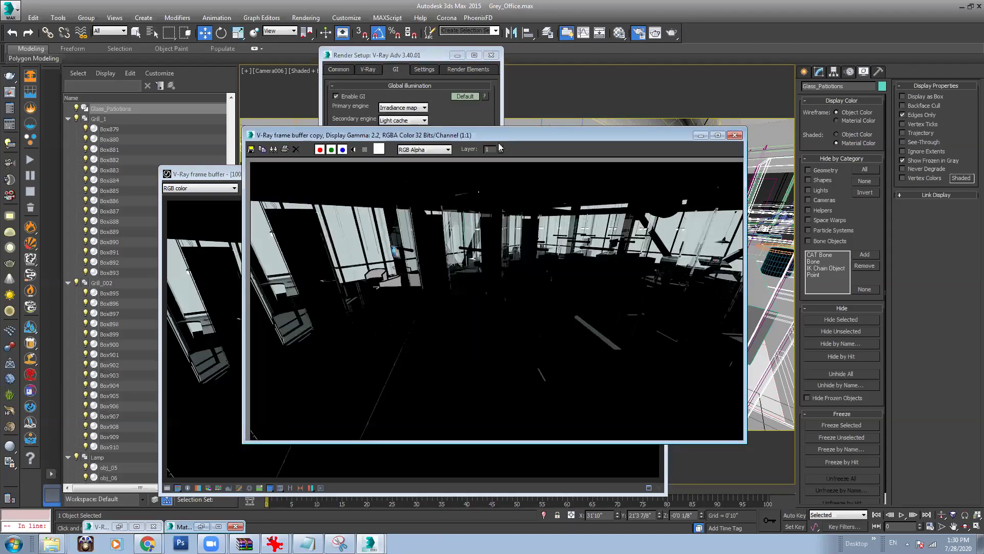
left_click_drag(492, 139, 161, 155)
left_click_drag(487, 175, 663, 169)
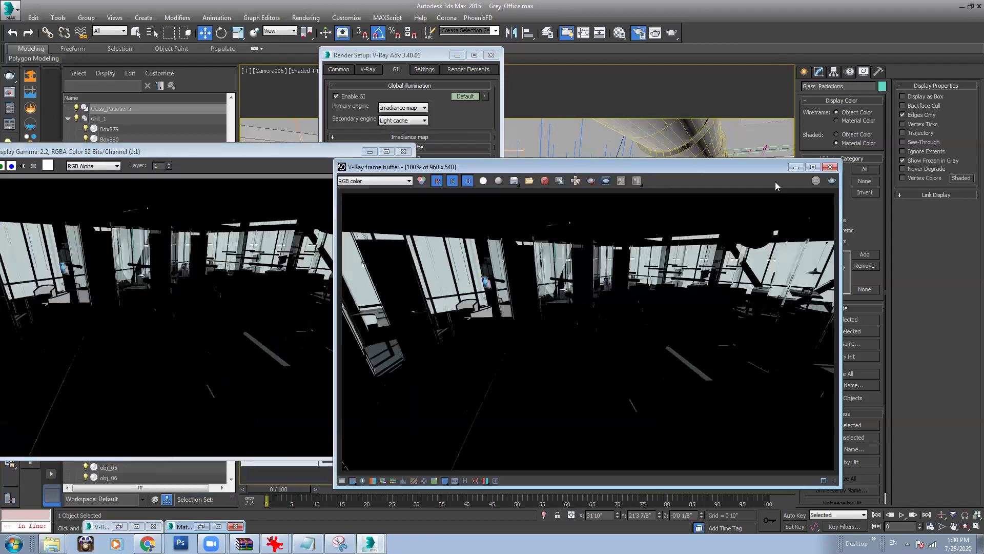
Step: Render Camera006 with GI enabled and examine the desk and floor area in the frame buffer at 200%
left_click(831, 181)
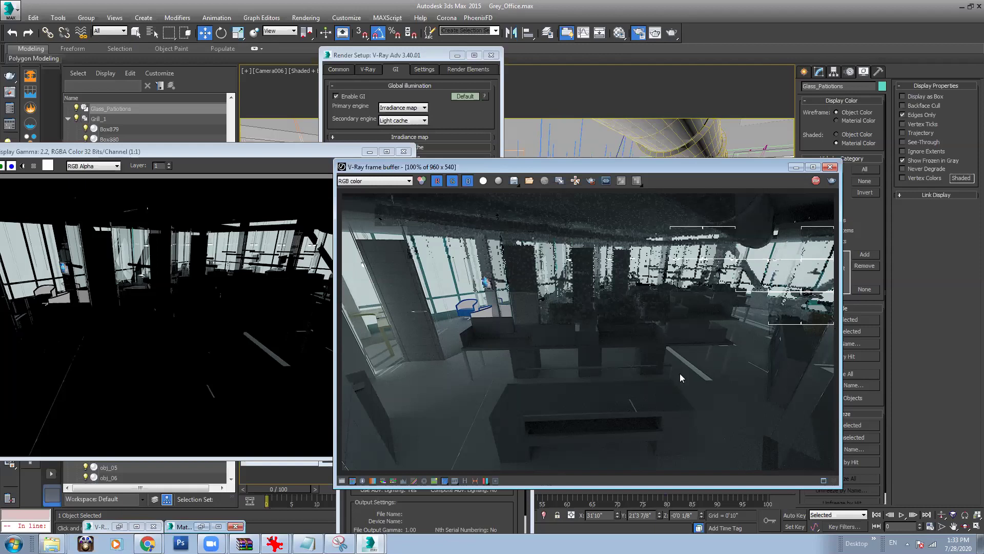
scroll(571, 396, "up", 2)
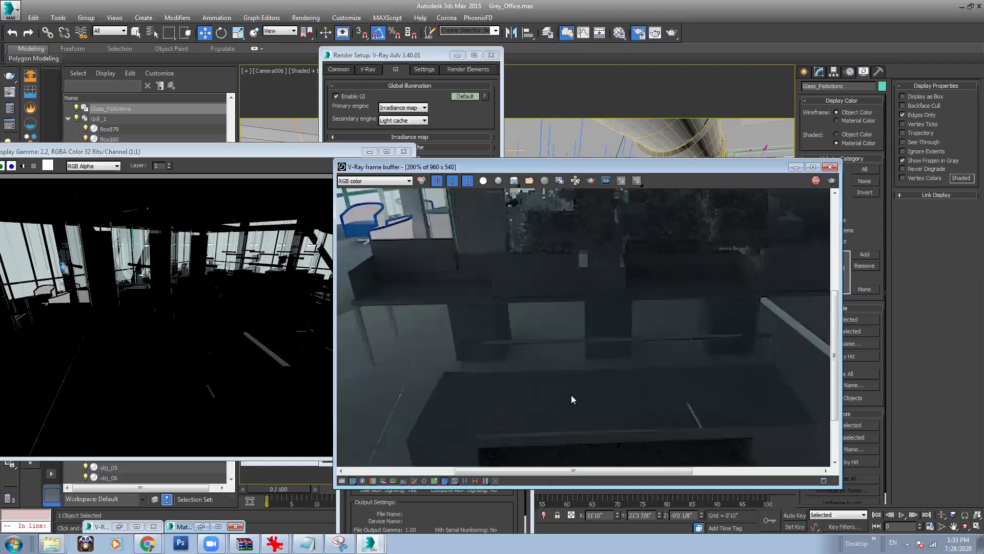
scroll(572, 396, "down", 2)
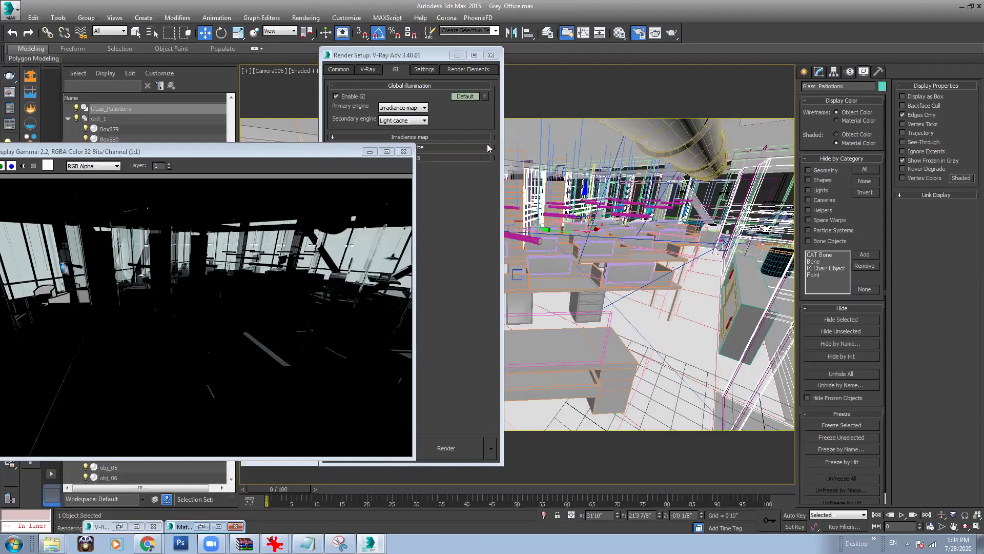
Step: Set the irradiance map preset to Very low and the light cache subdivs to 150
left_click_drag(388, 54, 524, 64)
left_click(533, 146)
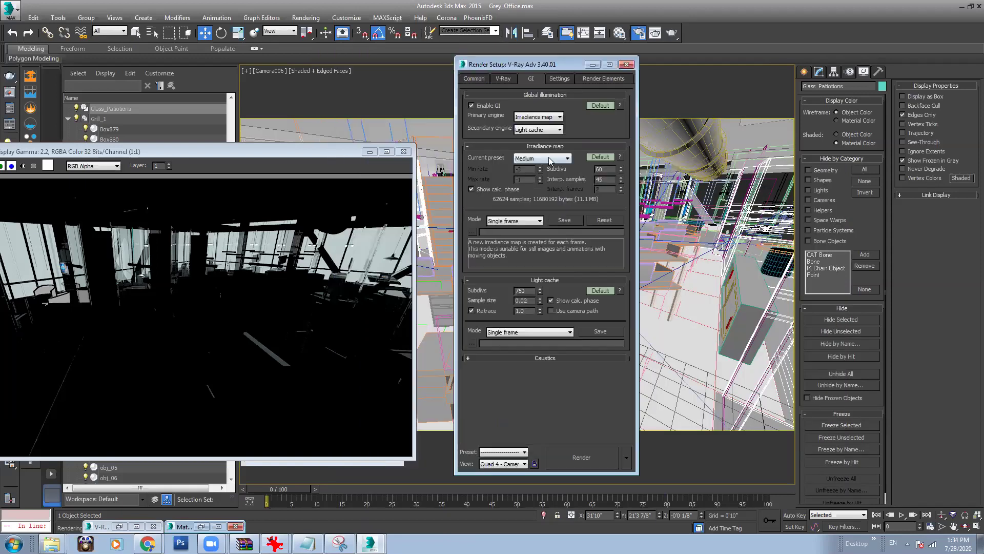
left_click(548, 159)
left_click(527, 174)
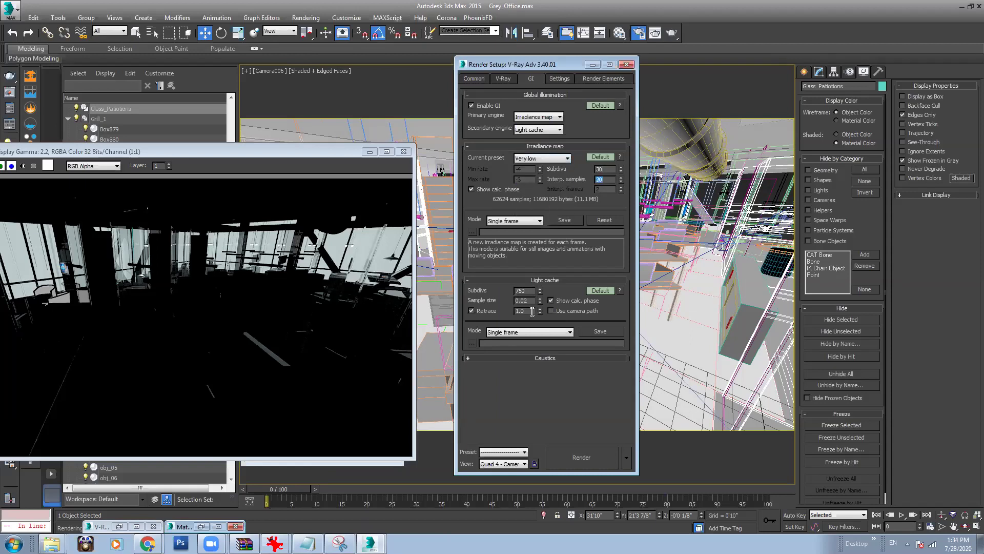
double_click(522, 291)
type("152")
key("BackSpace")
type("0")
Step: Set the bucket image sampler's max subdivs to 4 and review the image filter, Global DMC and GI settings
left_click(503, 81)
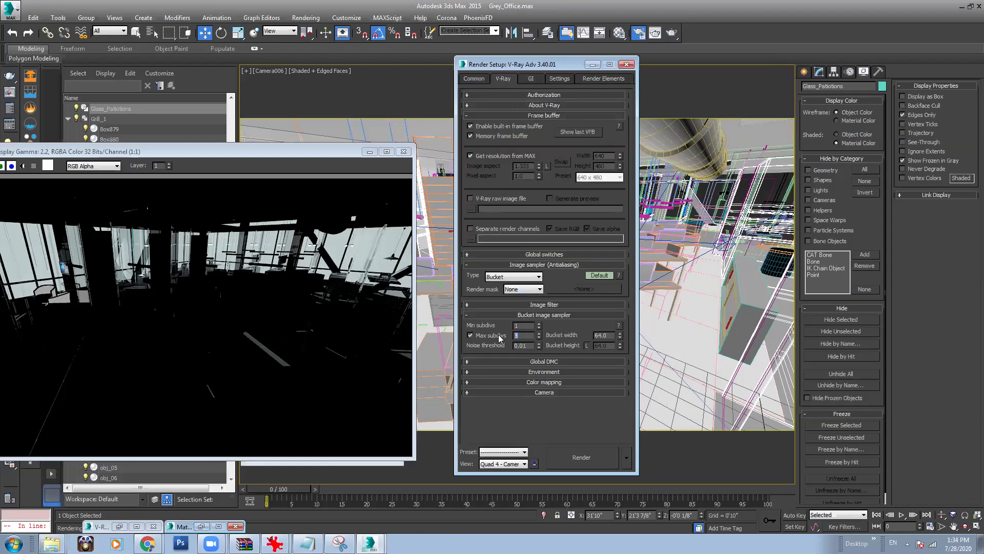
type("4")
left_click(520, 304)
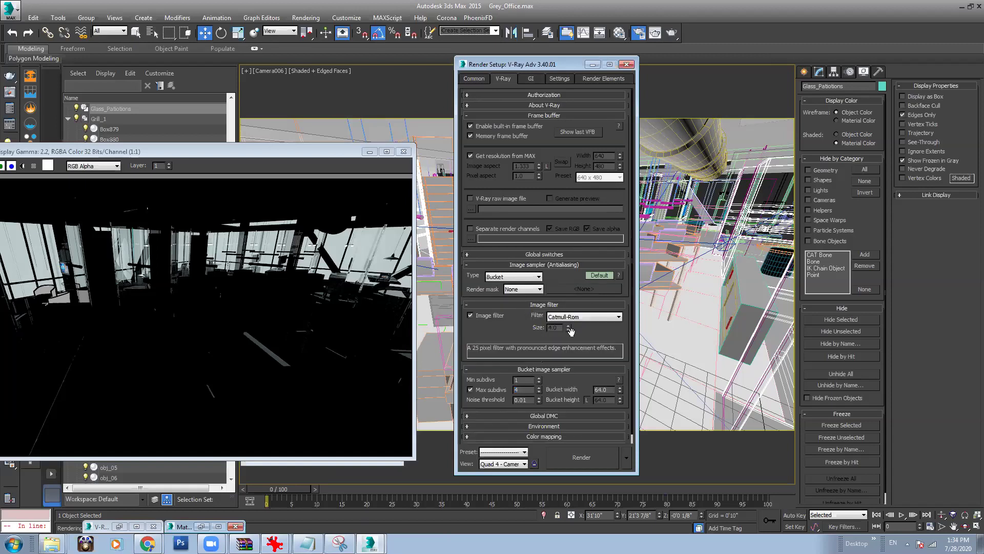
scroll(515, 287, "down", 1)
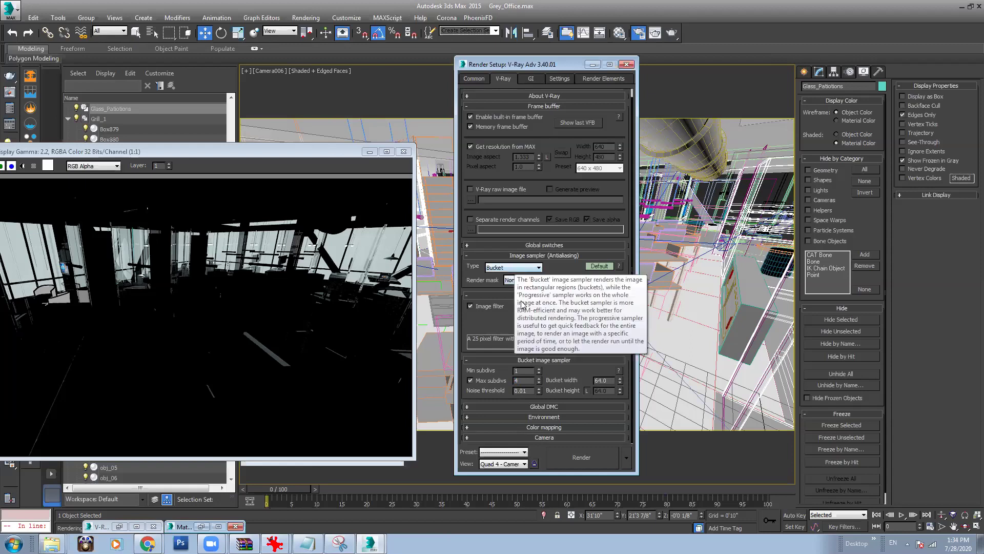
left_click(530, 416)
left_click(523, 313)
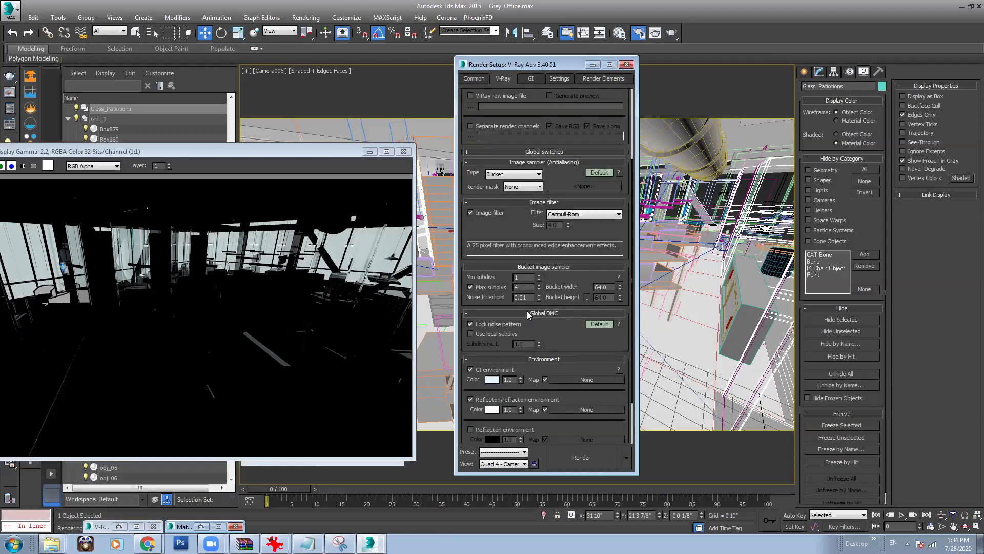
scroll(544, 369, "down", 2)
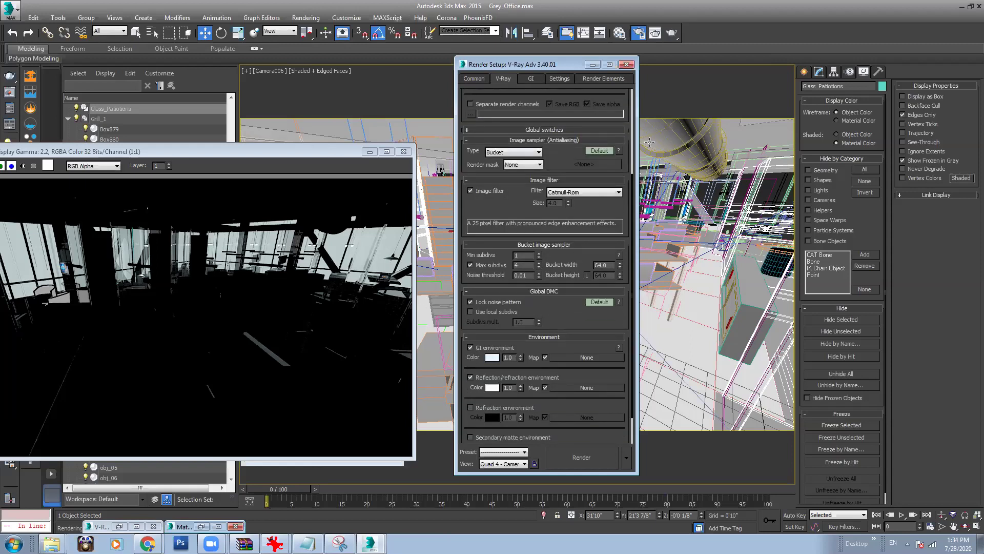
left_click(533, 80)
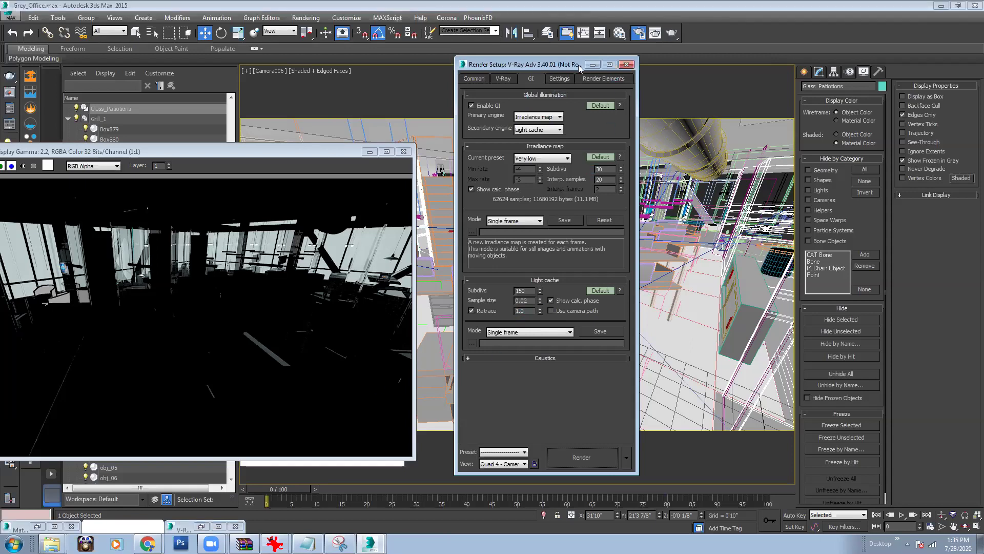
Step: Minimize the render window, switch the Camera006 viewport to Perspective and view the whole office building from outside
left_click(369, 151)
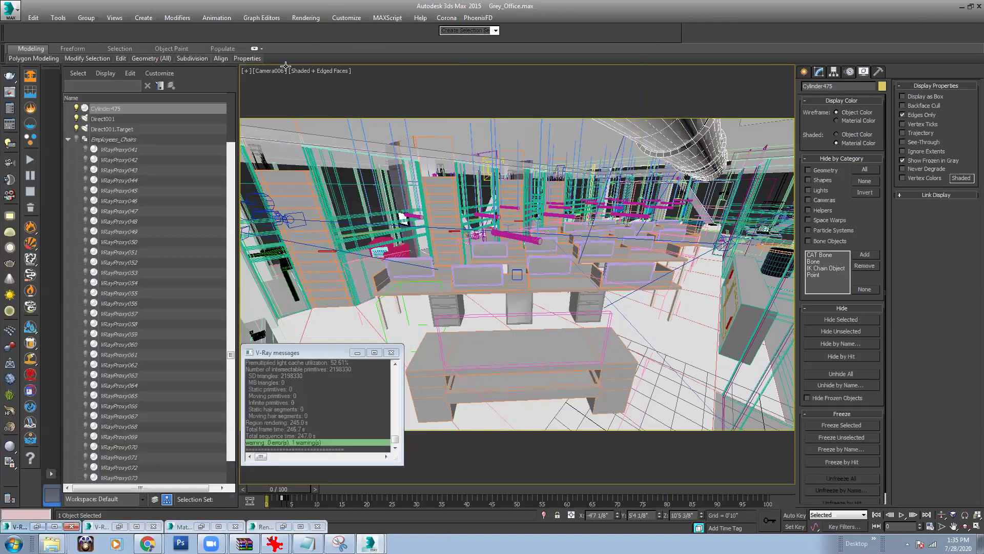
left_click(277, 73)
left_click(312, 110)
scroll(614, 229, "down", 7)
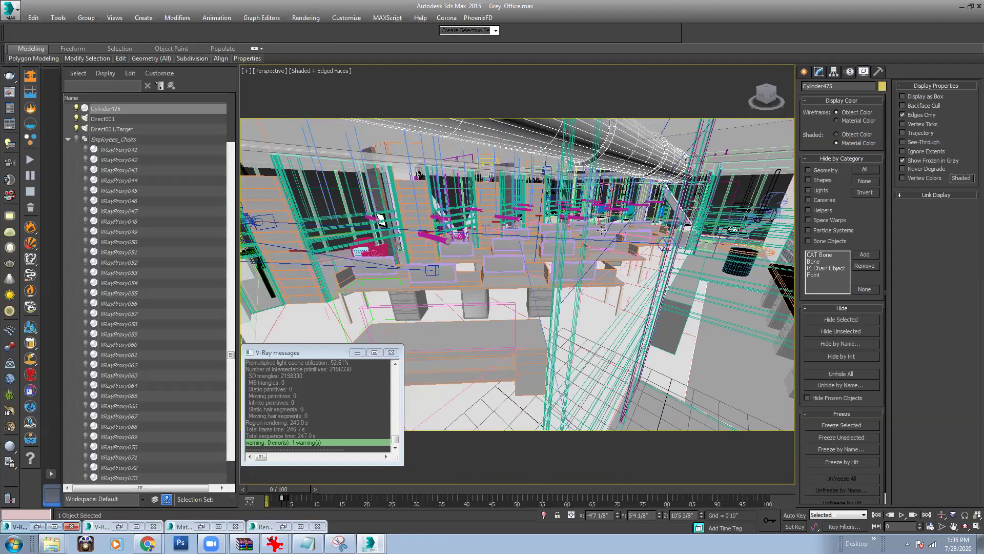
scroll(600, 229, "down", 4)
middle_click_drag(685, 259, 604, 266, "alt")
scroll(604, 266, "down", 3)
middle_click_drag(686, 279, 453, 276, "alt")
scroll(454, 276, "down", 3)
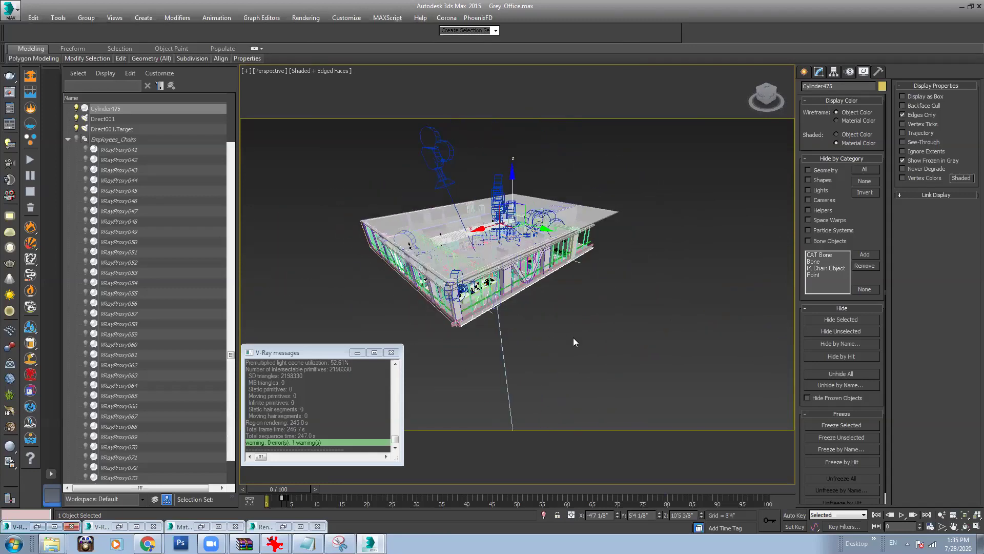
Step: Create a Plane-type VRayLight with a half-length of about 25'2" on the ground in front of the glazed facade
left_click(804, 73)
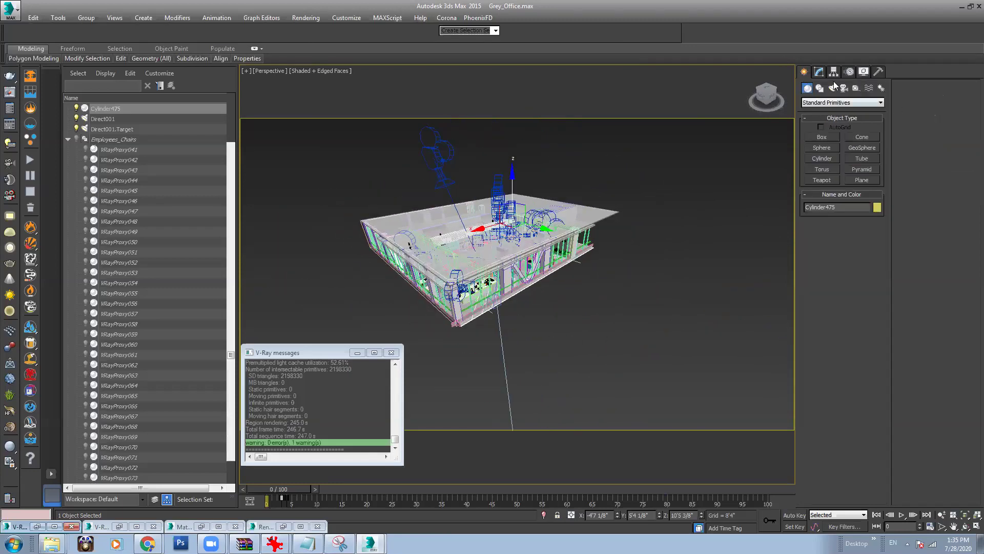
left_click(833, 89)
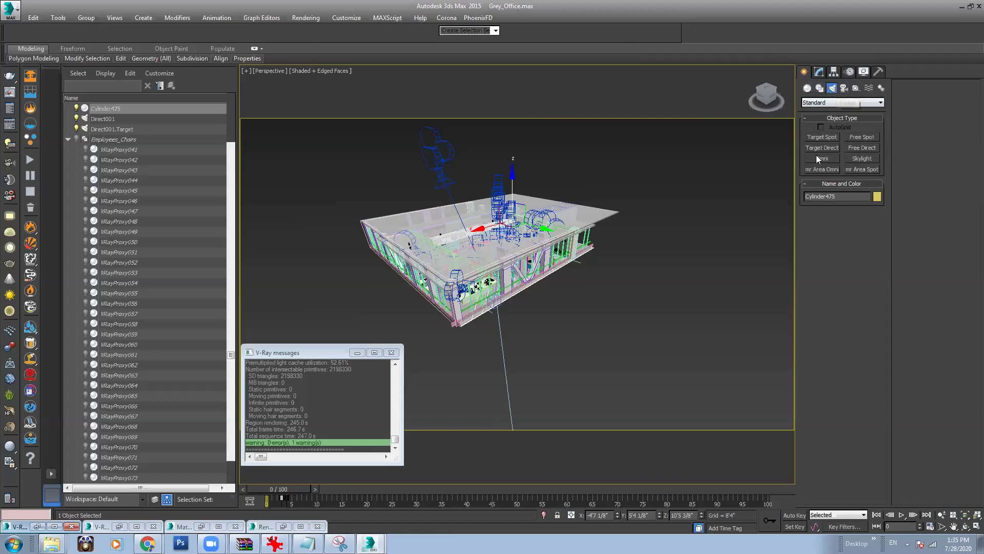
left_click(821, 103)
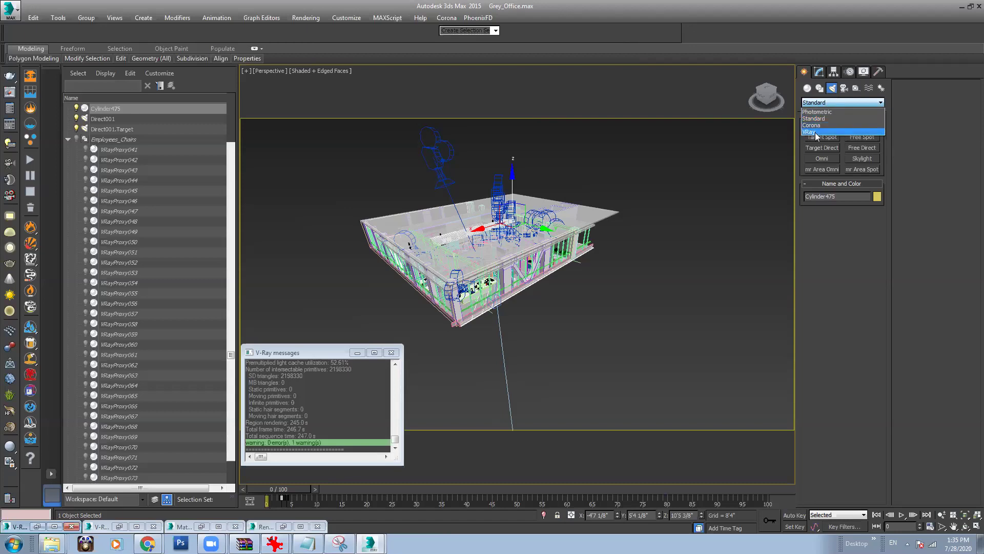
left_click(815, 132)
left_click(810, 136)
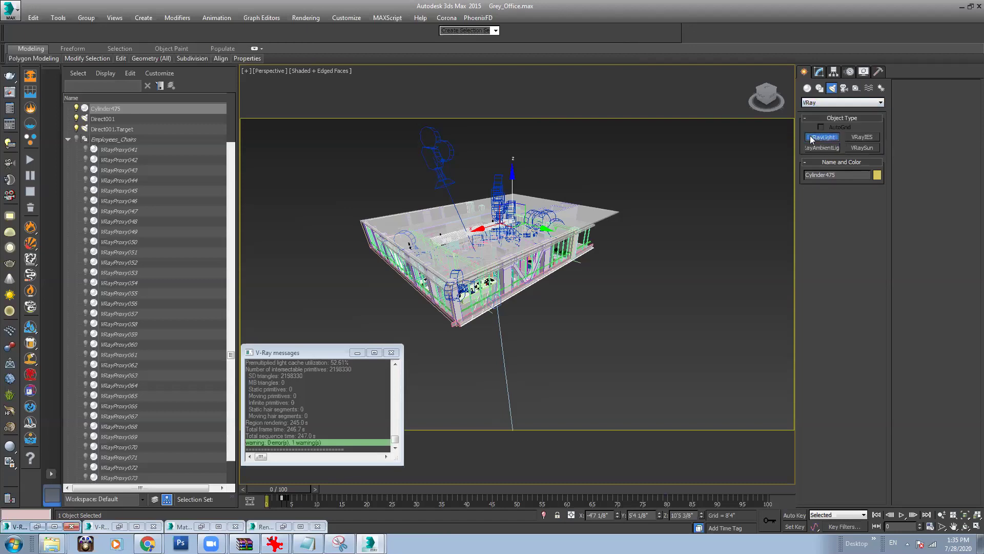
middle_click_drag(514, 270, 521, 239, "alt")
left_click(872, 204)
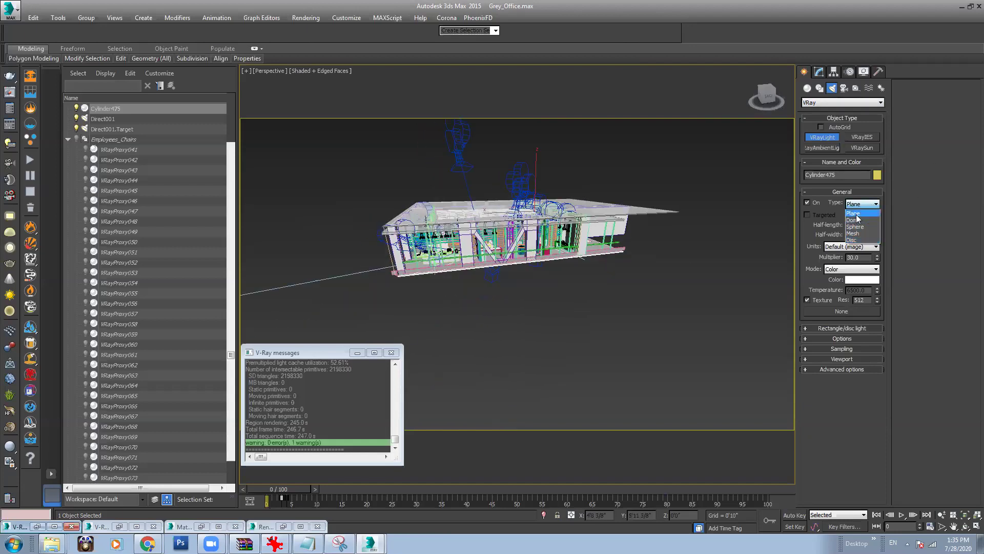
middle_click_drag(488, 238, 480, 301, "alt")
left_click_drag(466, 295, 634, 277)
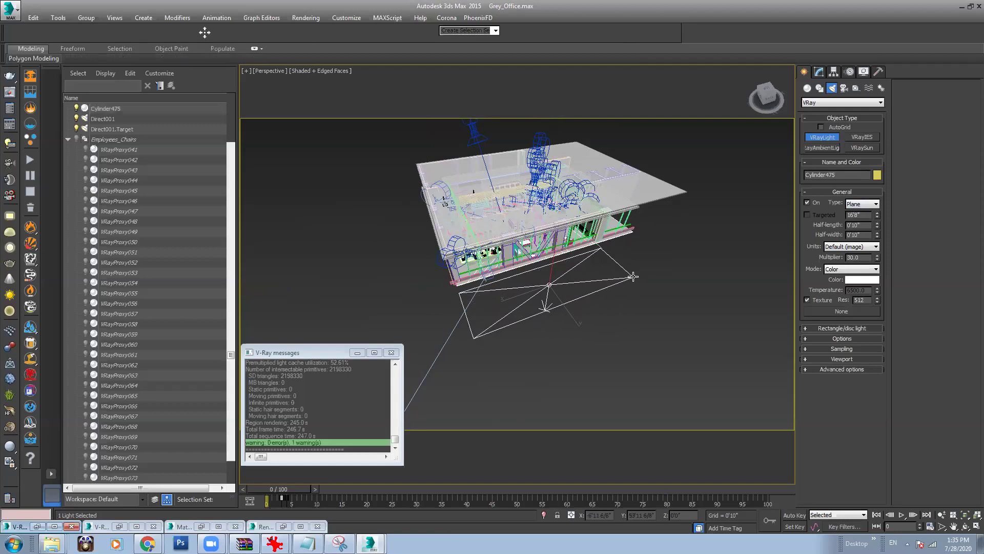
Step: Rotate the new plane light upright to face the office windows
key("e")
middle_click_drag(634, 277, 498, 247, "alt")
left_click_drag(497, 247, 512, 289)
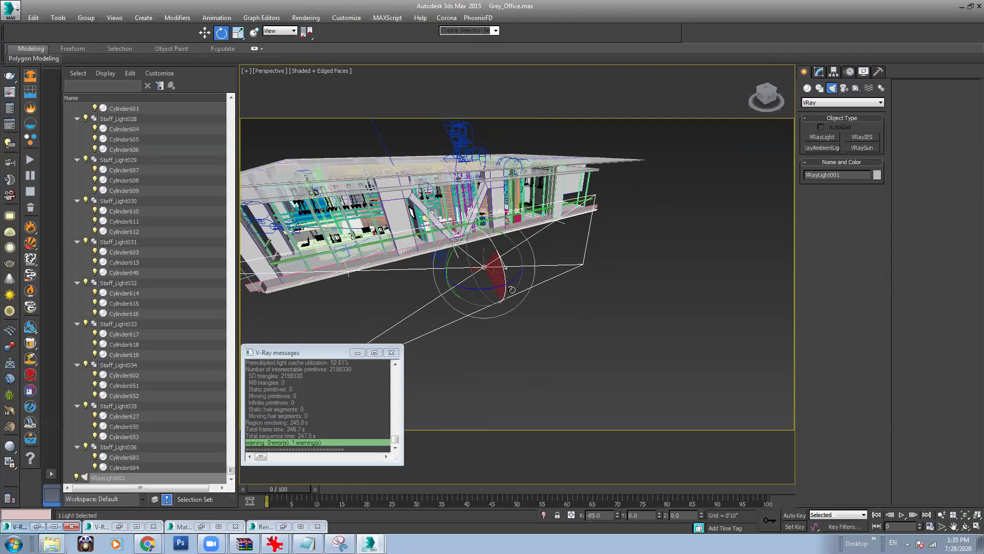
Step: Move the plane light over to the window facade and raise it to cover the glazing
scroll(512, 290, "down", 4)
key("w")
middle_click_drag(622, 246, 573, 220, "alt")
left_click_drag(566, 250, 523, 248)
left_click_drag(489, 214, 488, 193)
mouse_move(533, 225)
middle_mouse_down("alt")
mouse_move(527, 211)
mouse_move(548, 213)
middle_mouse_up("alt")
Step: Reduce the plane light's half-width to 5'5 3/8" to fit the window height
left_click(818, 71)
left_click_drag(876, 302, 882, 313)
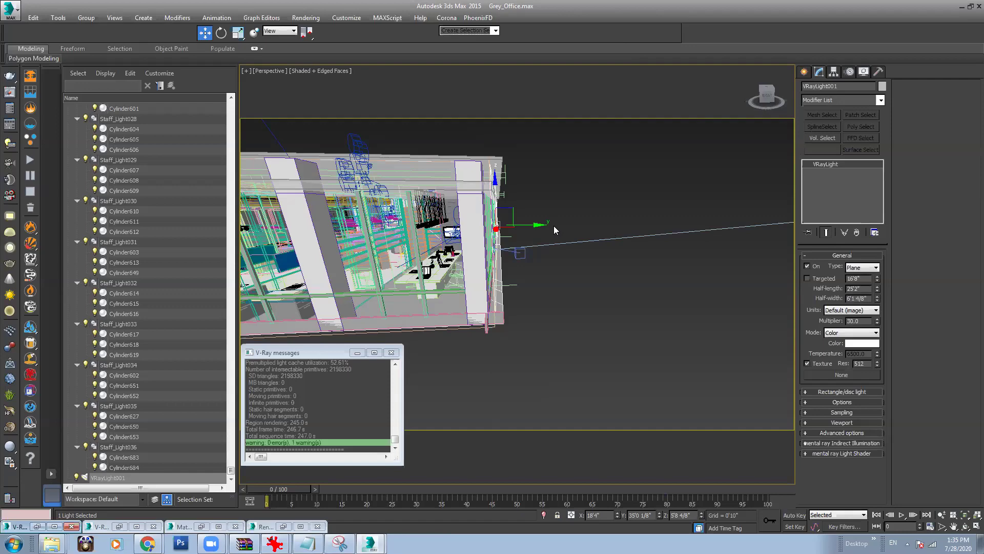
middle_click_drag(567, 233, 352, 231, "alt")
left_click_drag(878, 303, 878, 307)
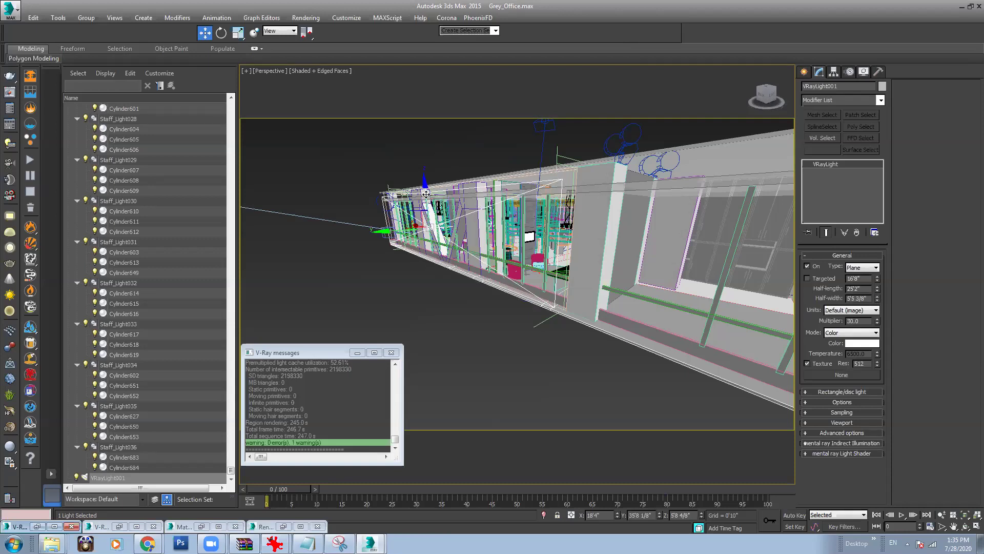
Step: Shift the plane light slightly along the facade to line it up with the window bays
scroll(431, 191, "up", 3)
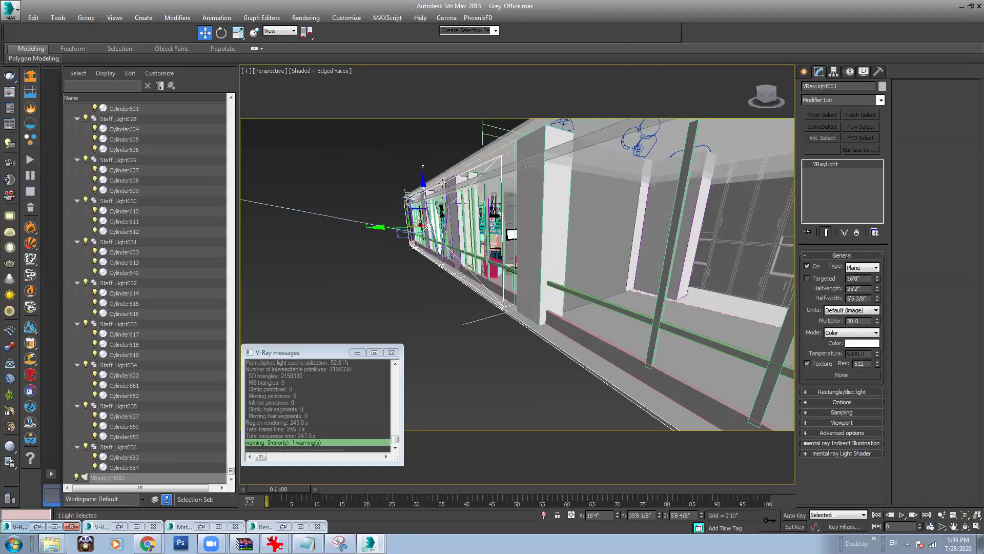
middle_click_drag(499, 173, 479, 204, "alt")
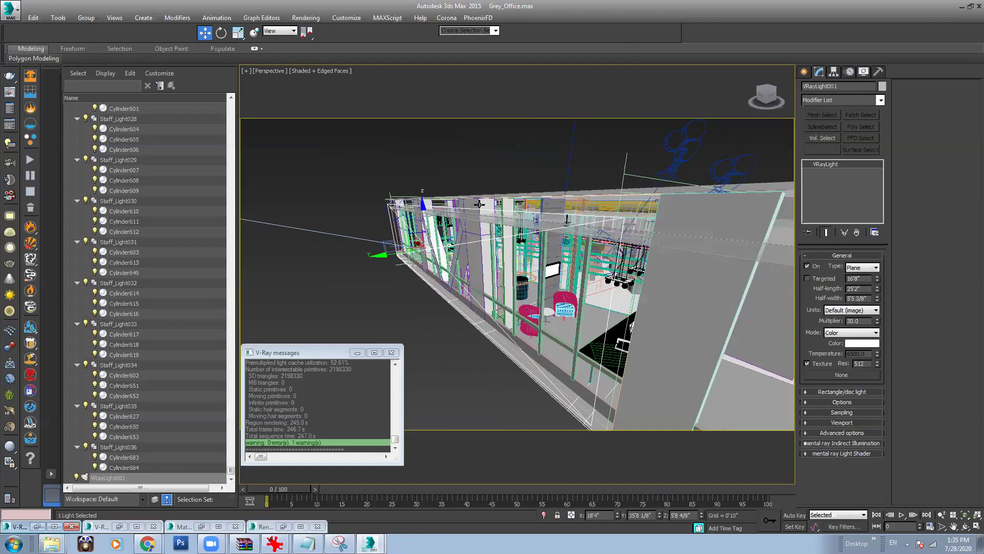
middle_click_drag(504, 326, 607, 254, "alt")
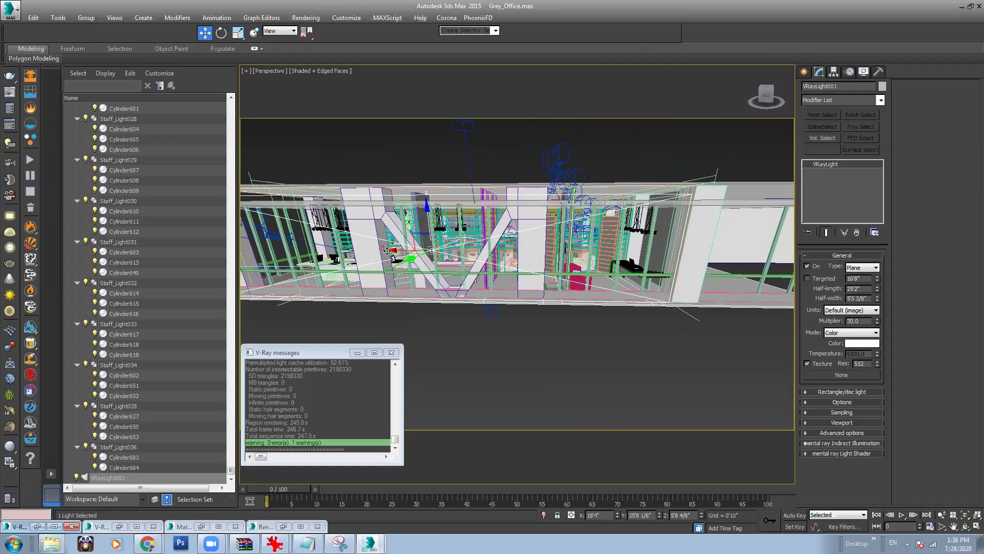
middle_click_drag(551, 224, 538, 218, "alt")
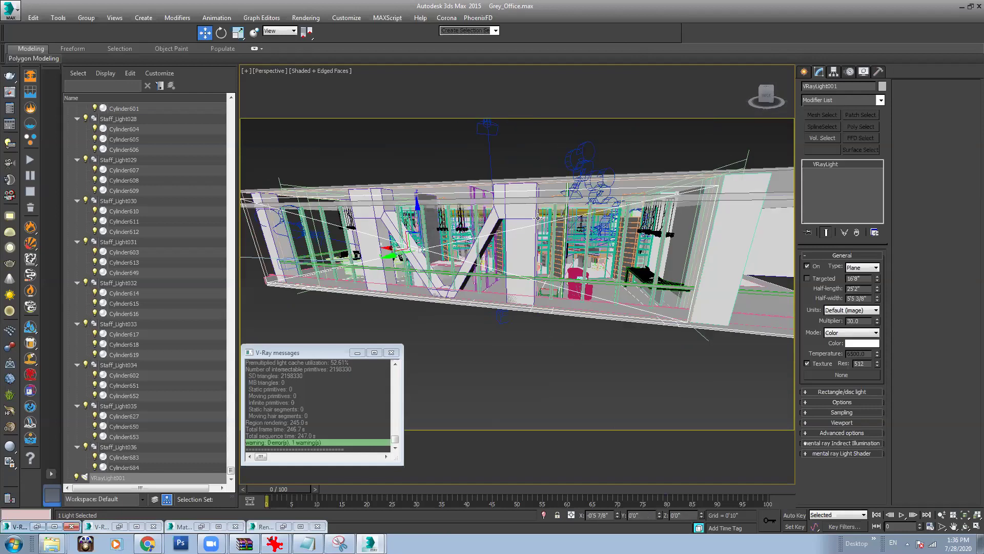
Step: Examine the plane light's placement on the facade relative to the exterior direct light and the building corner
scroll(538, 217, "down", 10)
scroll(468, 209, "up", 4)
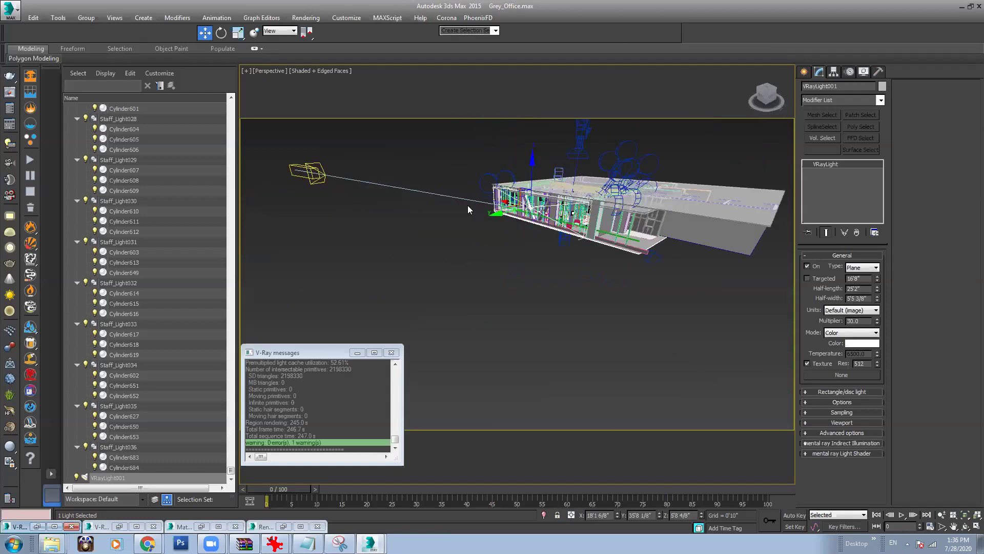
scroll(468, 209, "up", 6)
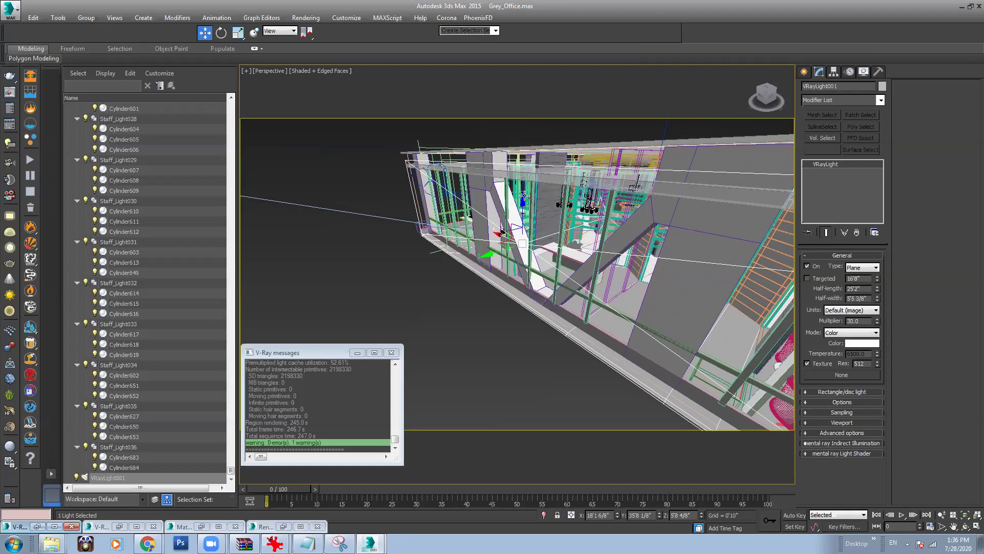
scroll(418, 205, "down", 5)
scroll(419, 205, "down", 2)
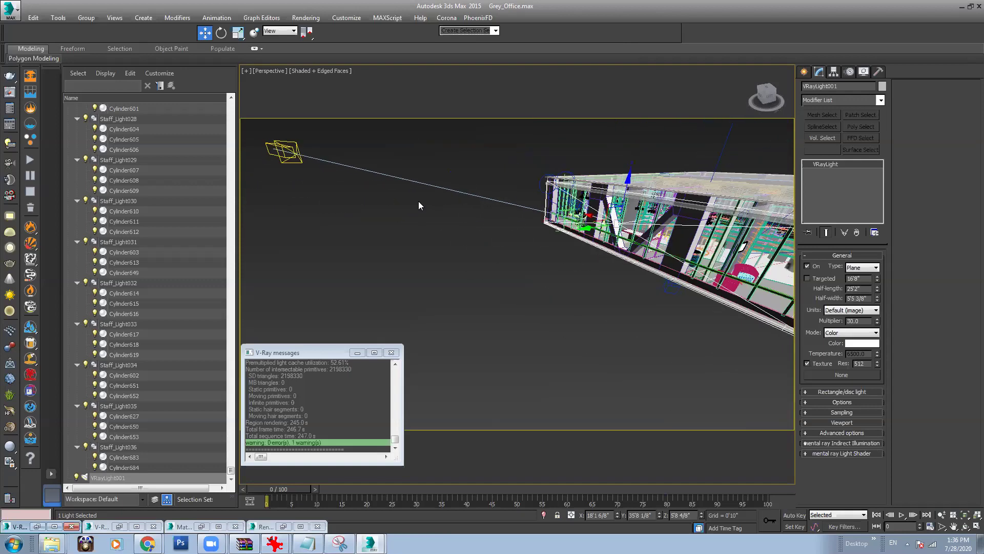
scroll(410, 197, "down", 2)
scroll(397, 193, "up", 5)
scroll(638, 247, "down", 2)
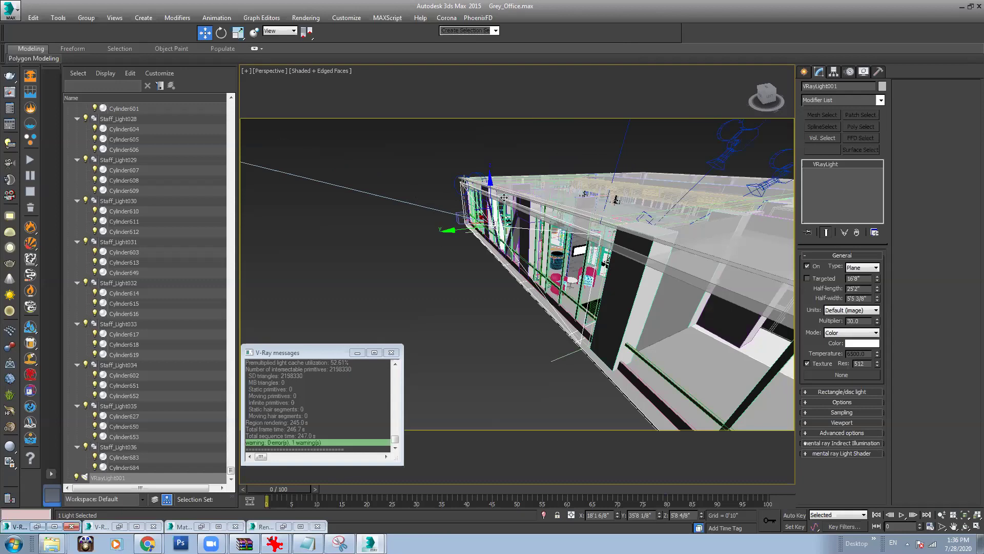
Step: Make the VRayLight001 plane light invisible in its options
left_click(842, 401)
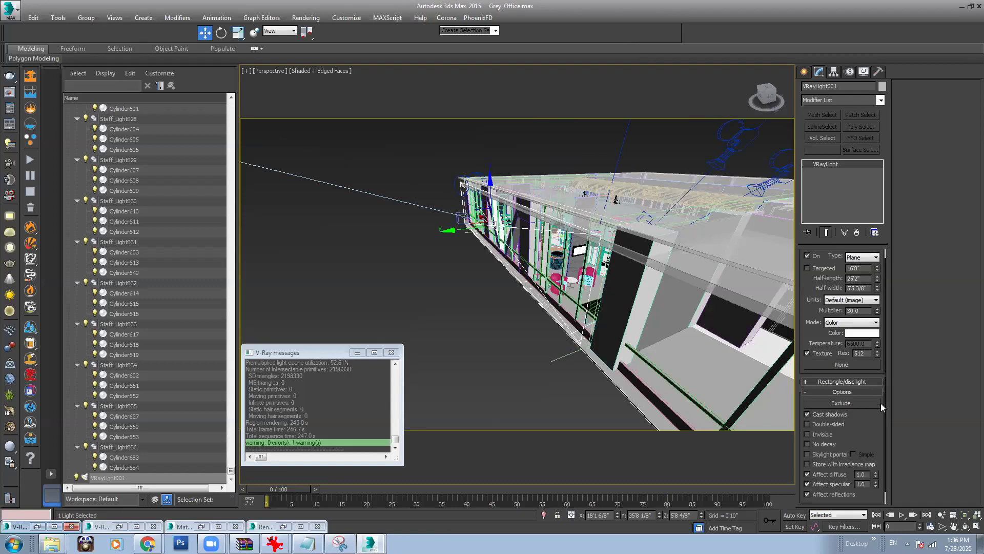
left_click(821, 433)
scroll(462, 236, "down", 5)
scroll(405, 218, "up", 3)
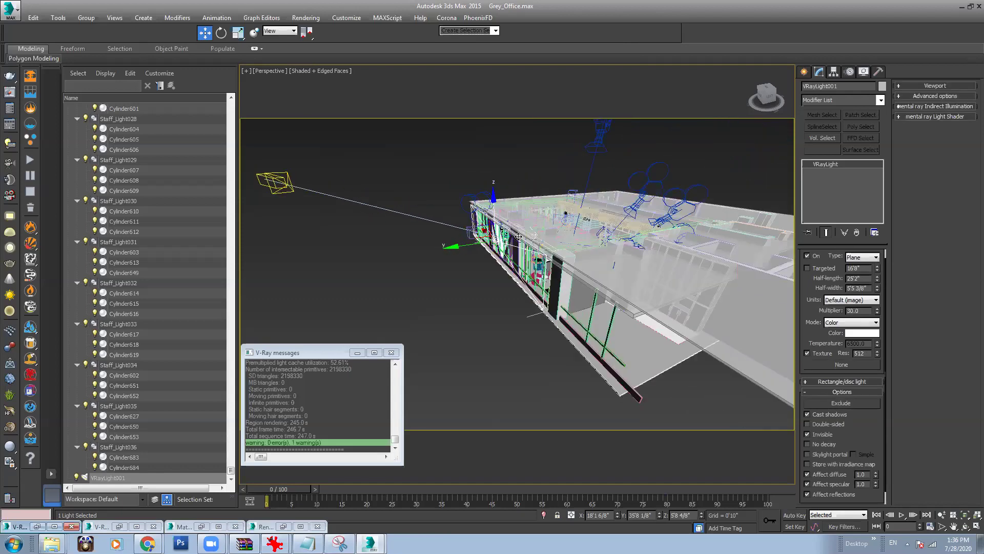
Step: Examine the plane light's placement along the building's glazed facade from several angles
scroll(513, 236, "up", 2)
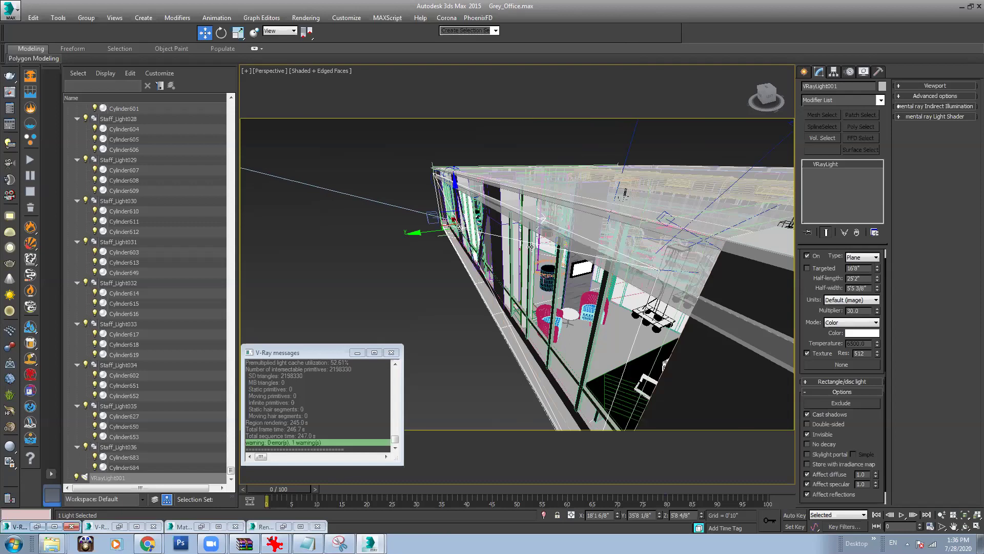
scroll(470, 230, "up", 2)
scroll(468, 230, "down", 3)
middle_click_drag(469, 230, 564, 237, "alt")
scroll(564, 237, "up", 5)
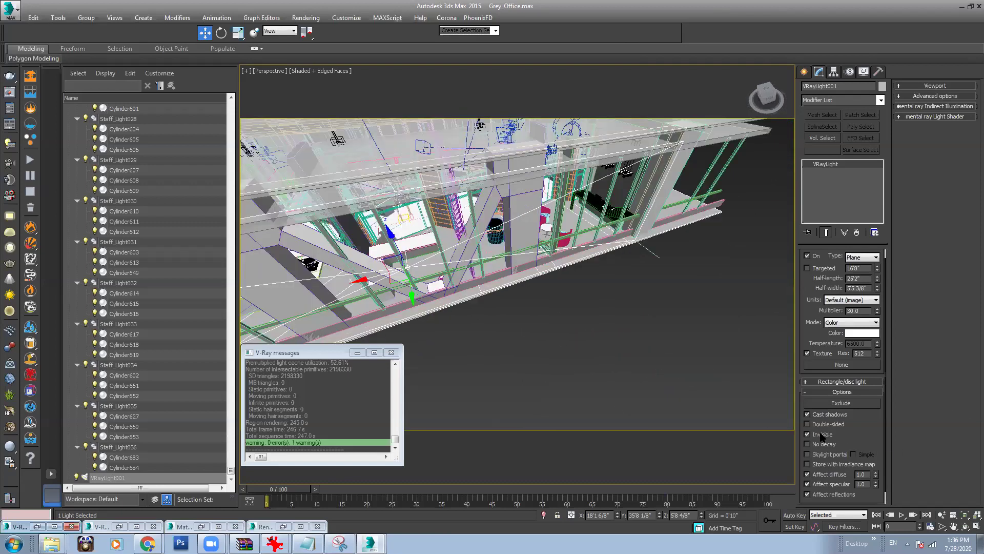
scroll(537, 239, "down", 5)
middle_click_drag(536, 239, 544, 237, "alt")
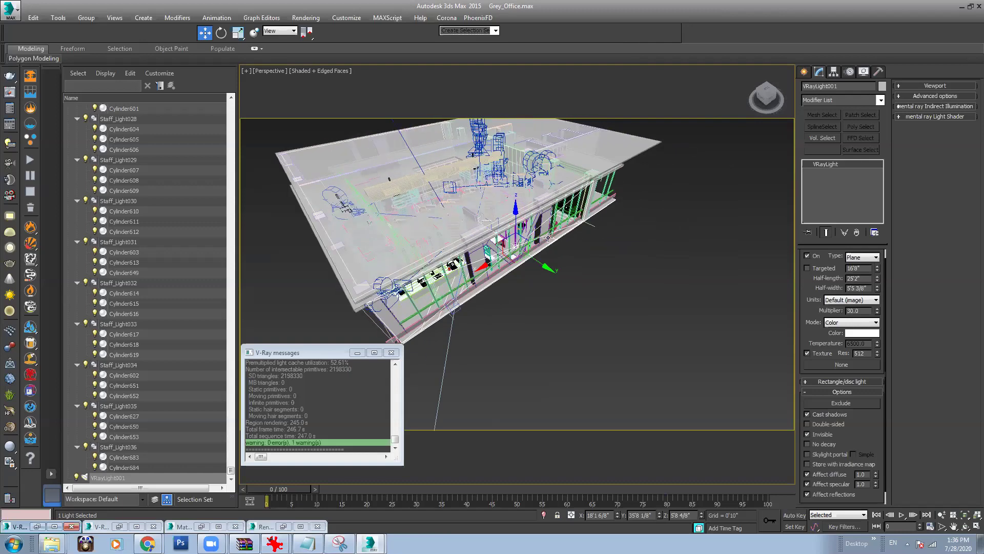
middle_click_drag(506, 234, 407, 198, "alt")
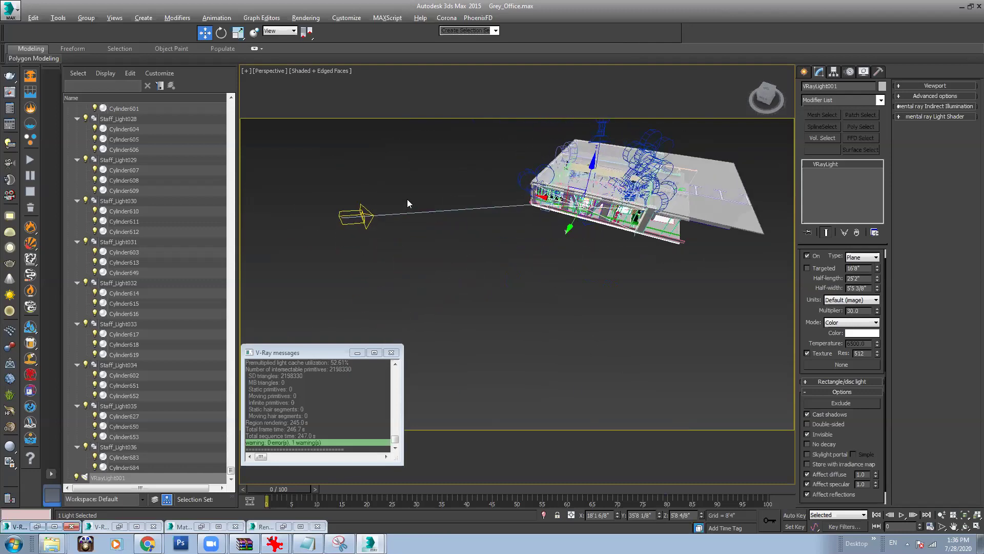
Step: Isolate the plane light, the directional light and the small Rectangle020 object, and clear the selection
left_click(362, 209, "ctrl")
scroll(629, 213, "up", 5)
scroll(539, 198, "up", 8)
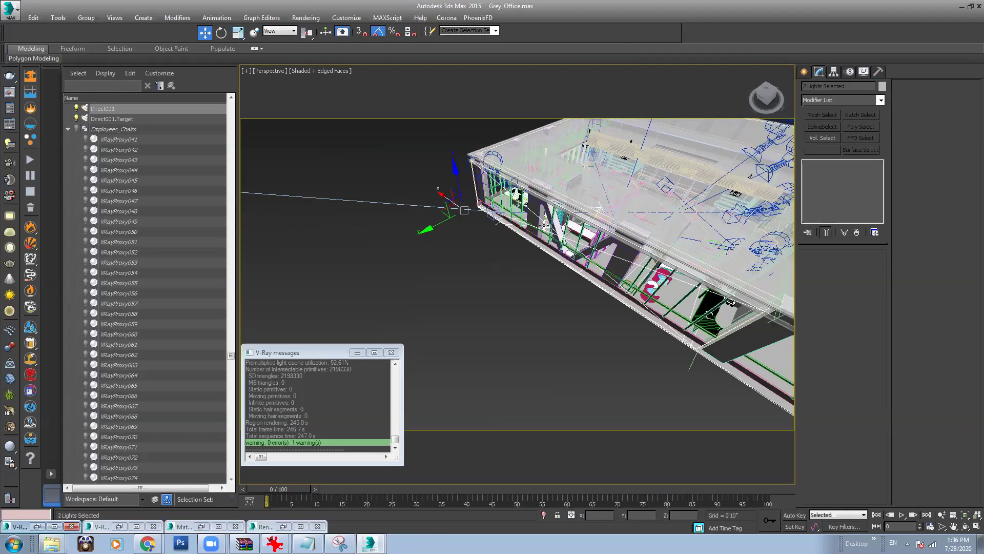
mouse_move(593, 279)
middle_mouse_down("alt")
mouse_move(597, 239)
mouse_move(589, 274)
middle_mouse_up("alt")
key("z")
mouse_move(631, 244)
middle_mouse_down("alt")
mouse_move(512, 229)
mouse_move(638, 250)
mouse_move(548, 242)
middle_mouse_up("alt")
key("ctrl+d")
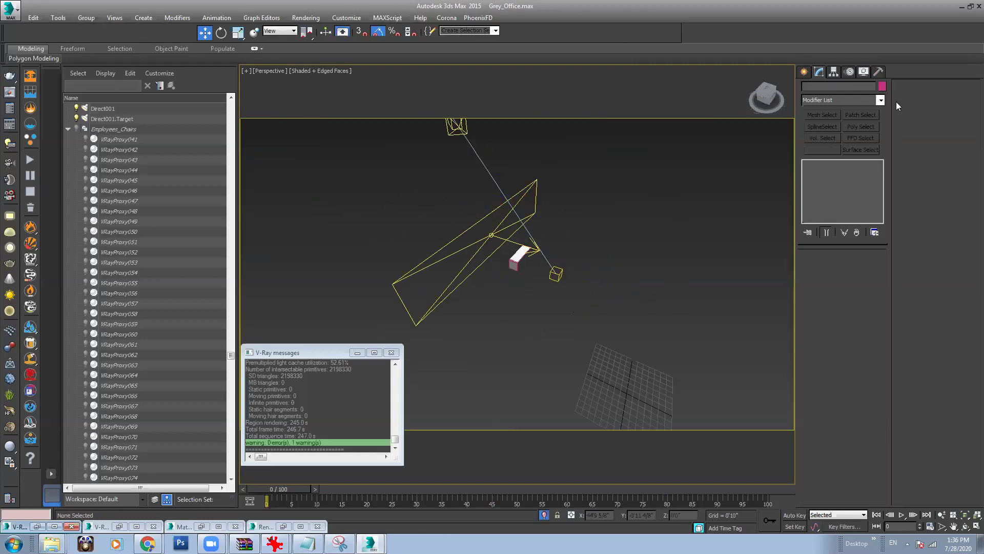
Step: Create a large standard plane beneath the isolated lights and move it so it surrounds the small object
left_click(809, 71)
left_click(807, 88)
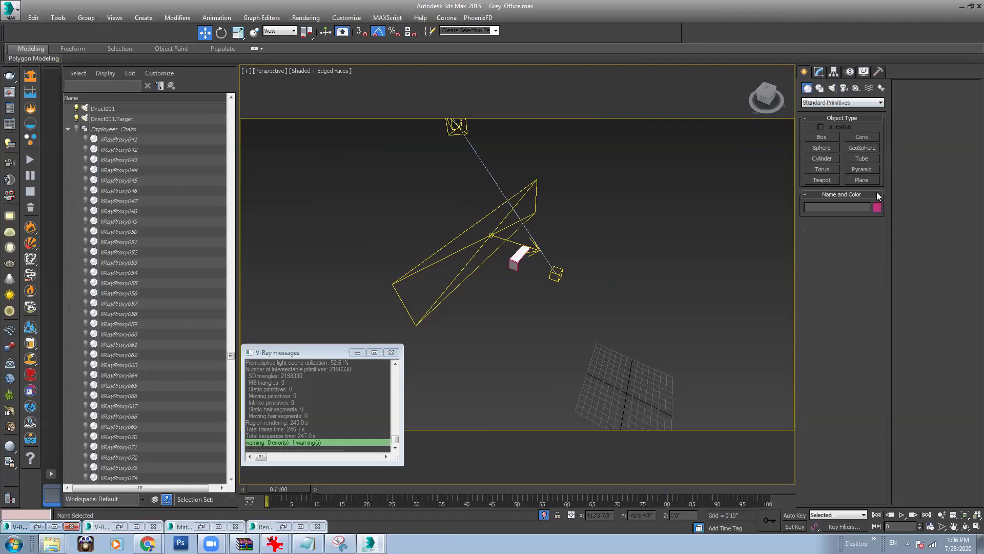
left_click(862, 180)
left_click_drag(629, 144, 254, 244)
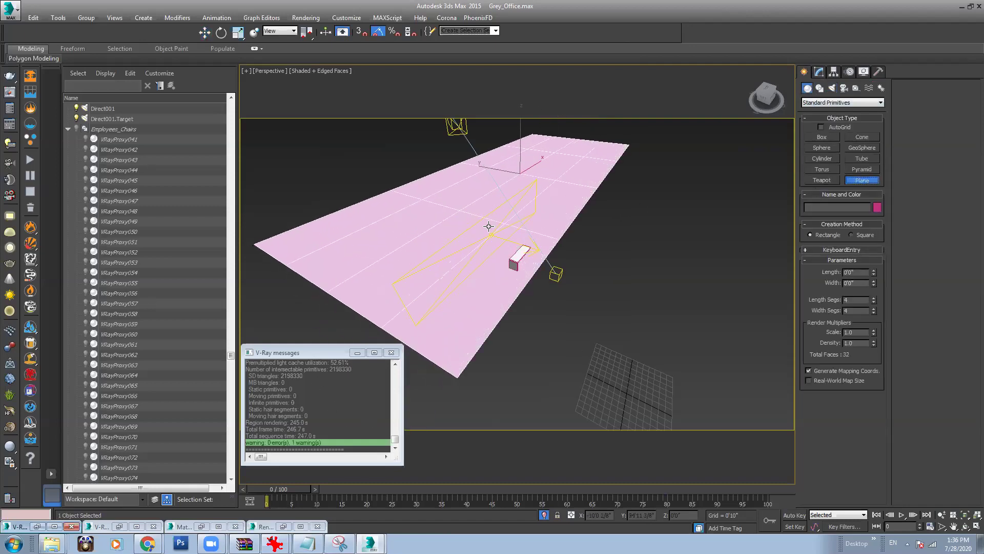
key("w")
left_click_drag(519, 168, 542, 257)
scroll(542, 257, "up", 5)
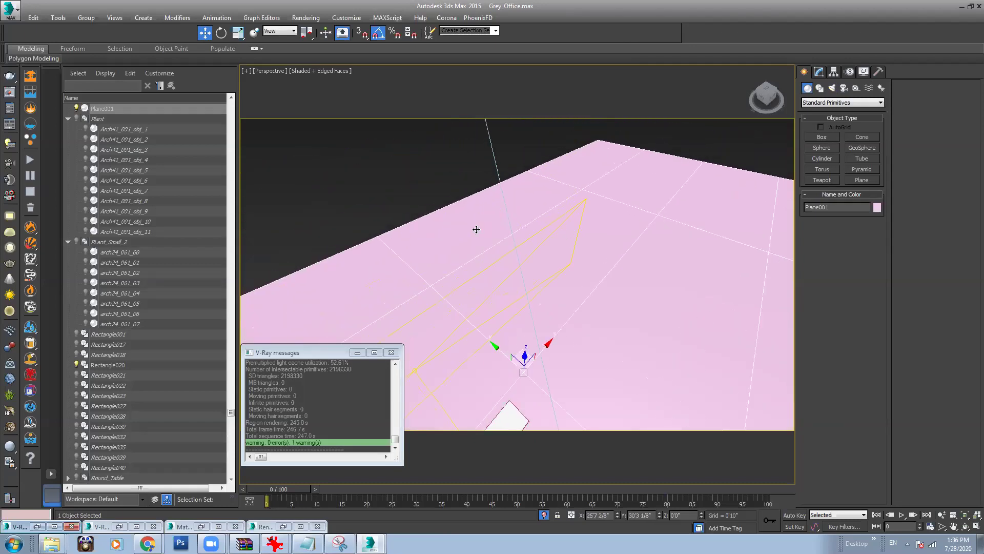
Step: Select VRayLight001, show its parameters and render the perspective view over the new plane
scroll(476, 229, "down", 4)
middle_click_drag(459, 158, 447, 241, "alt")
left_click(447, 266)
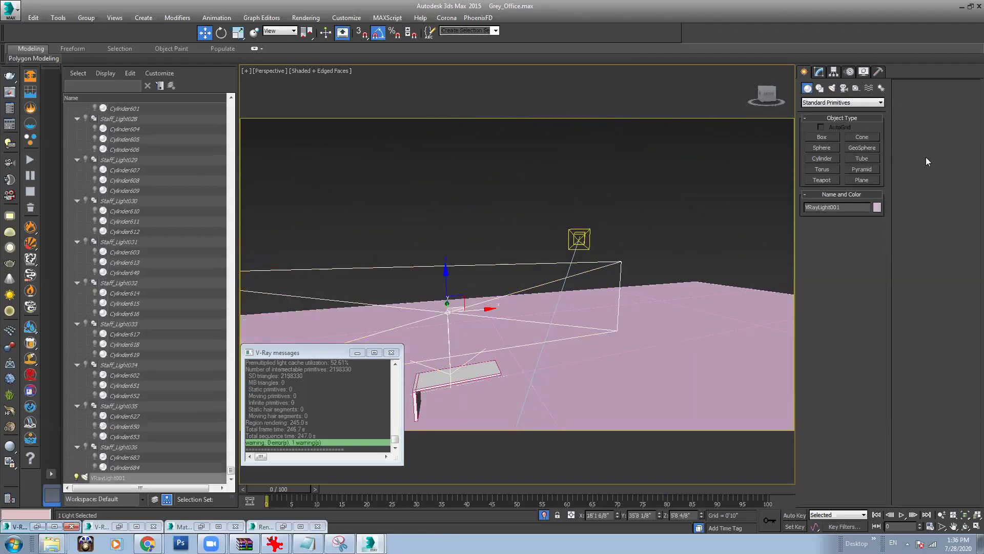
left_click(820, 71)
middle_click_drag(406, 262, 520, 230, "alt")
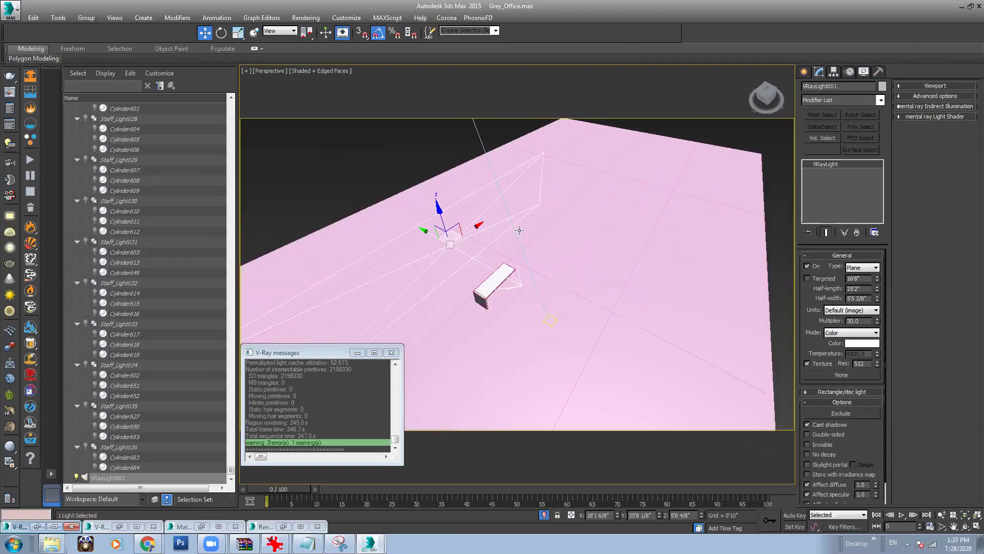
left_click(670, 32)
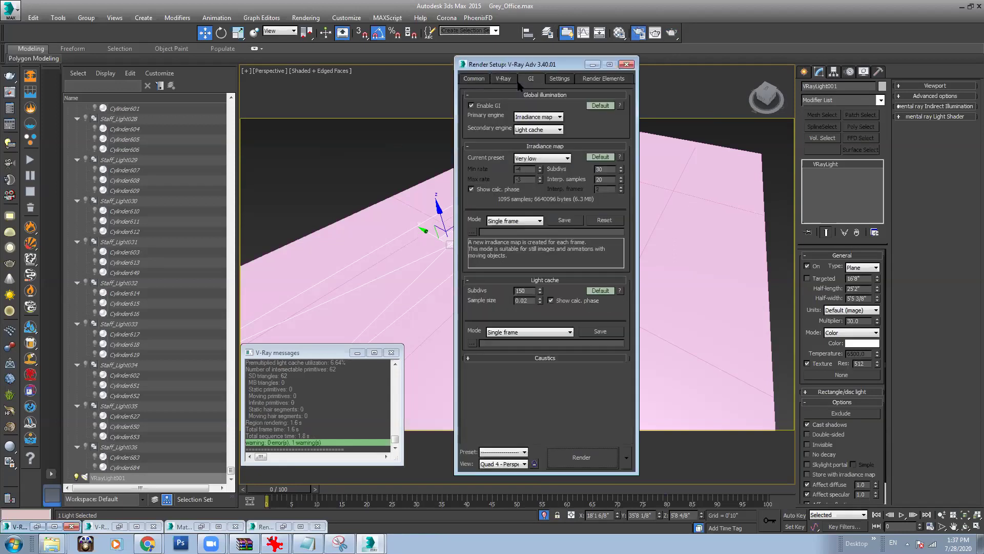
Step: Disable global illumination in the render settings and re-render the view, checking the whole image in the V-Ray frame buffer
left_click(471, 105)
key("shift+q")
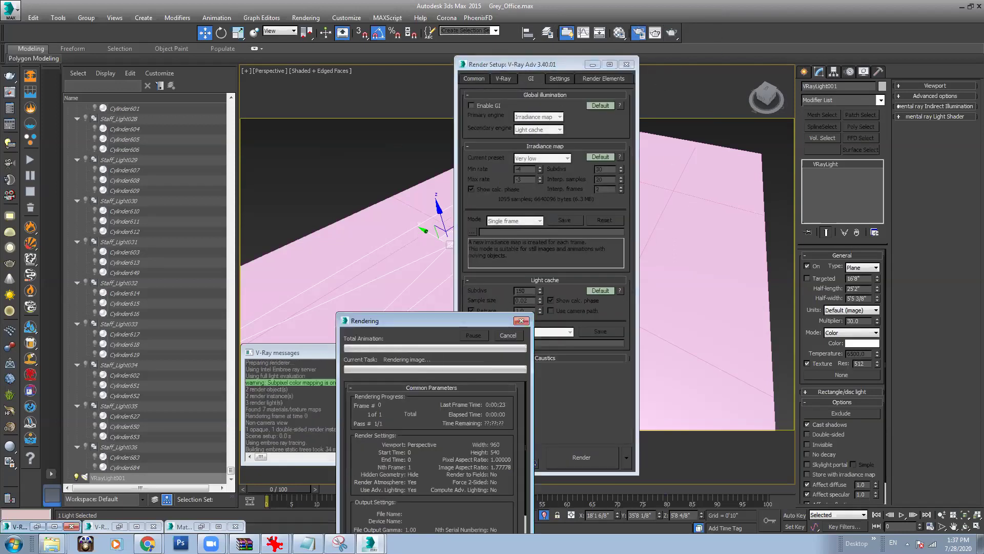
left_click(370, 543)
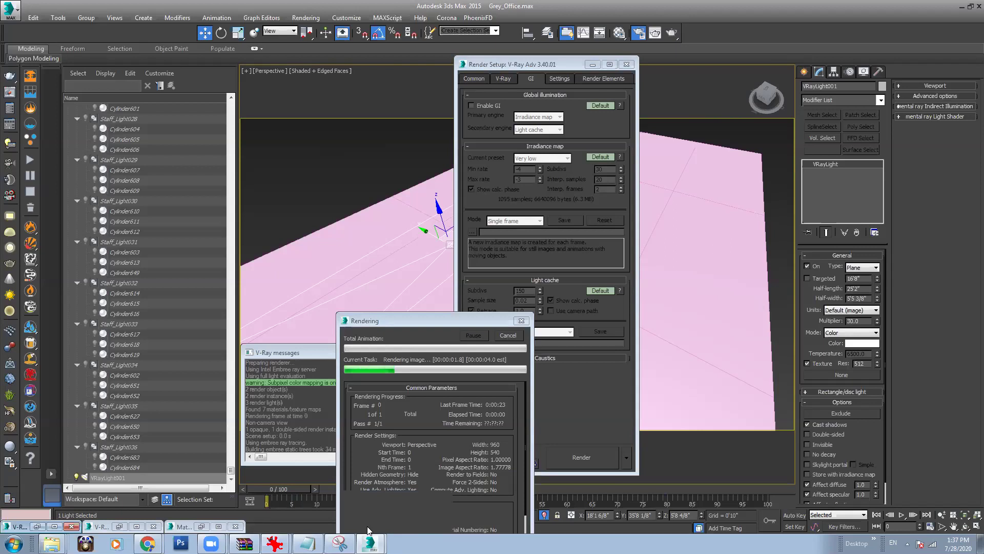
left_click(364, 520)
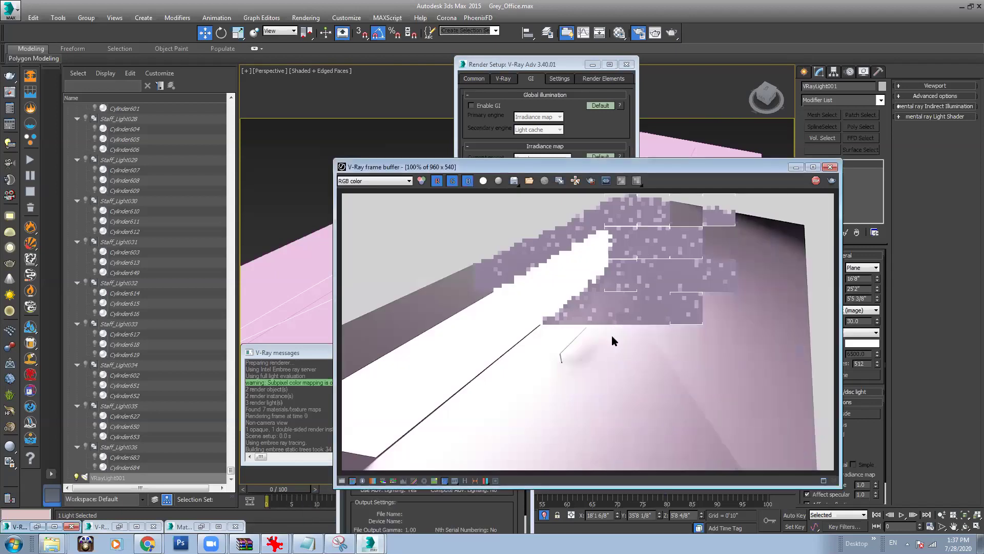
scroll(613, 335, "down", 1)
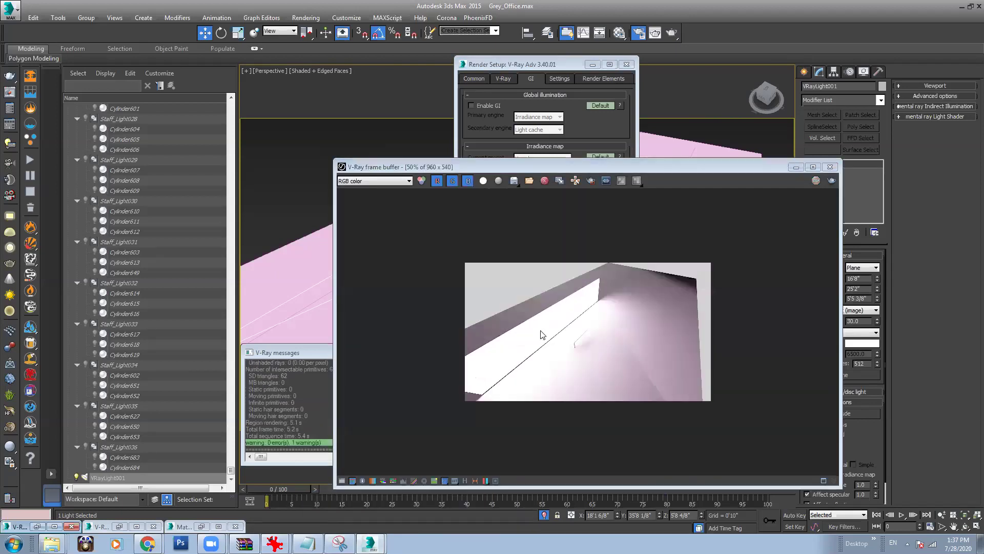
Step: Set the plane light's multiplier to 0 and render a test with only the directional light contributing
left_click(800, 168)
double_click(861, 321)
type("0")
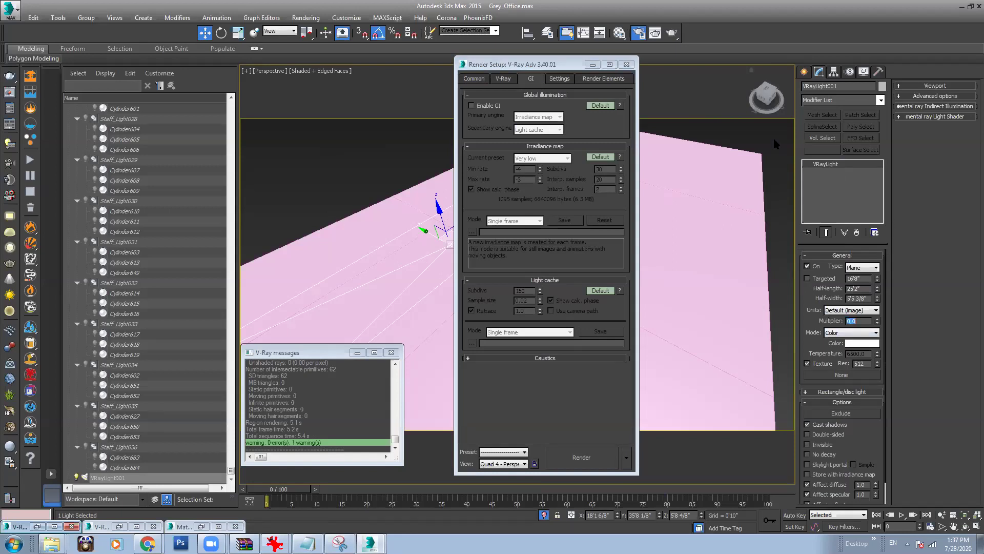
left_click(671, 33)
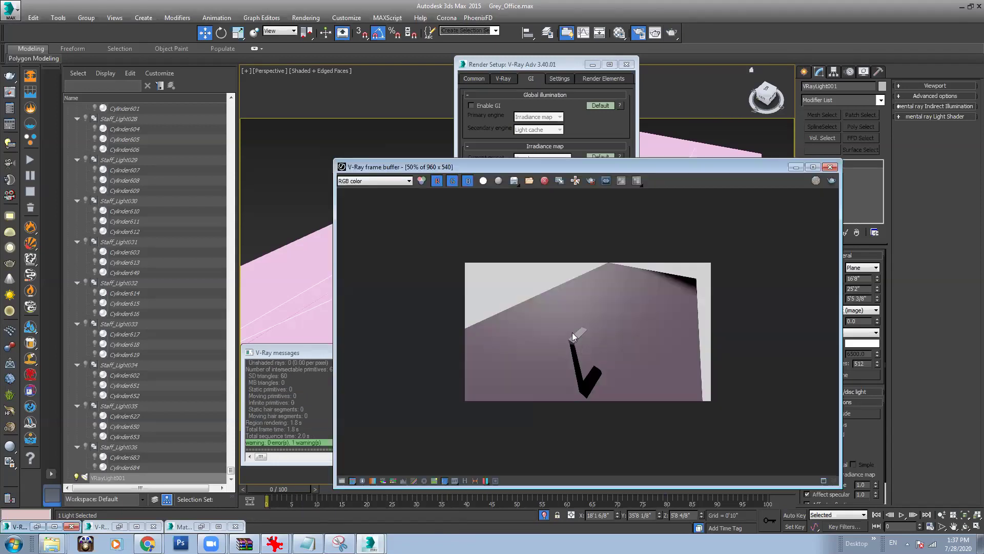
left_click(796, 167)
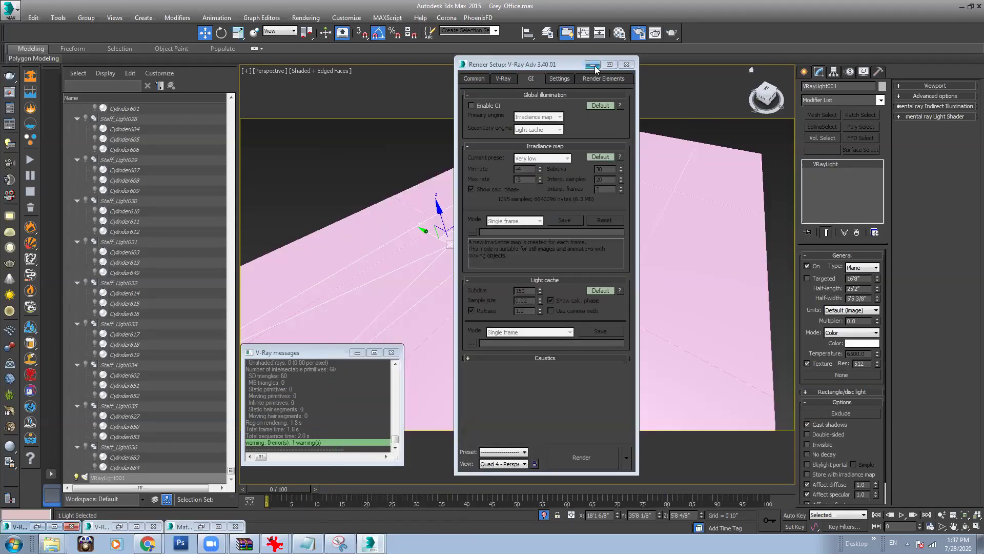
Step: Minimize the render settings and select the directional light above the plane to review its parameters
left_click(592, 64)
scroll(501, 133, "down", 5)
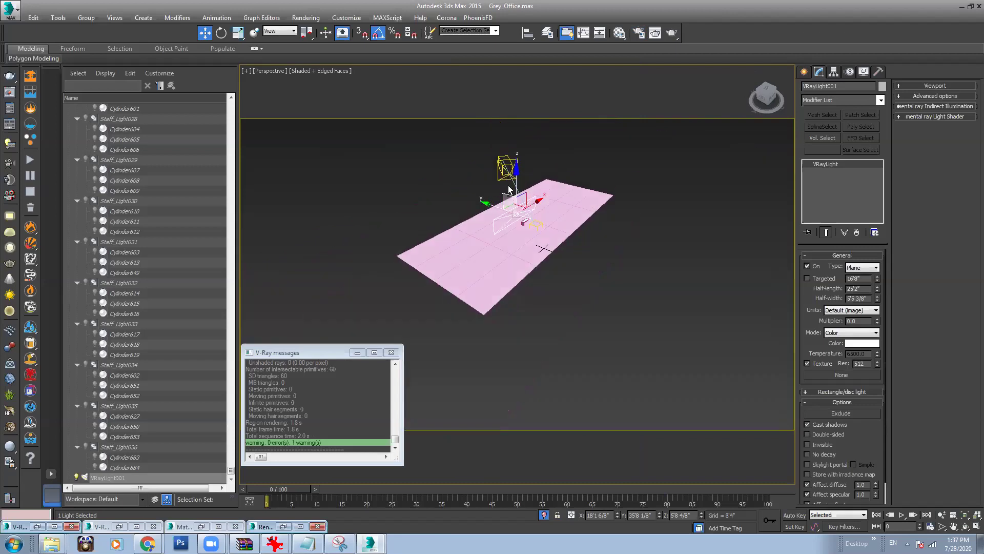
scroll(503, 160, "up", 2)
left_click(504, 161)
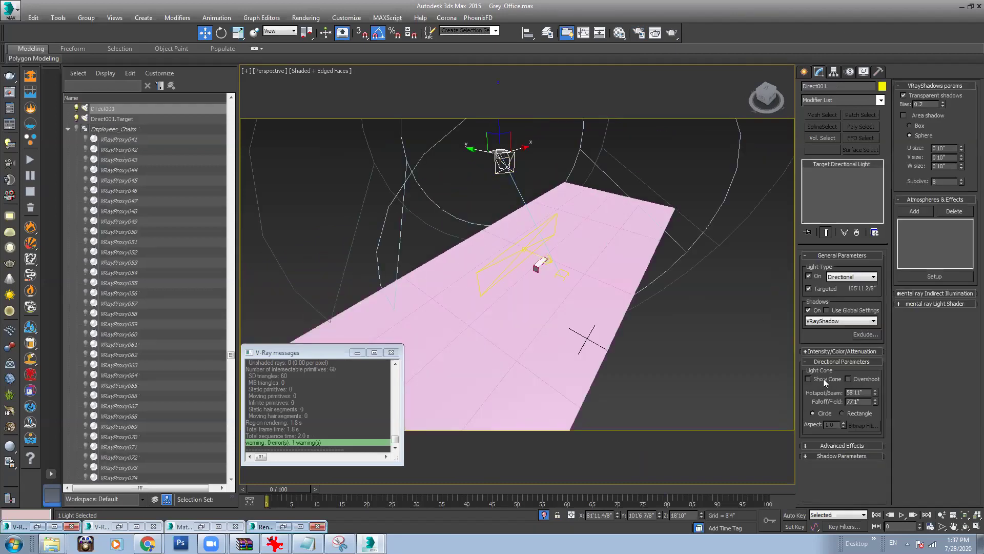
scroll(550, 273, "up", 5)
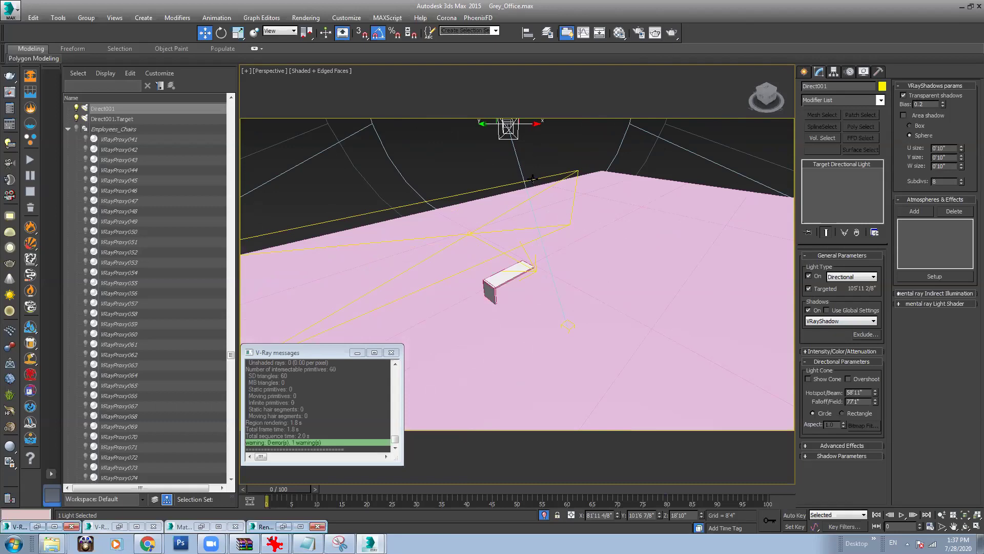
Step: Reselect the plane light, set its multiplier to 1 and render the view
left_click(533, 179)
middle_click_drag(564, 326, 492, 276, "alt")
scroll(564, 333, "down", 2)
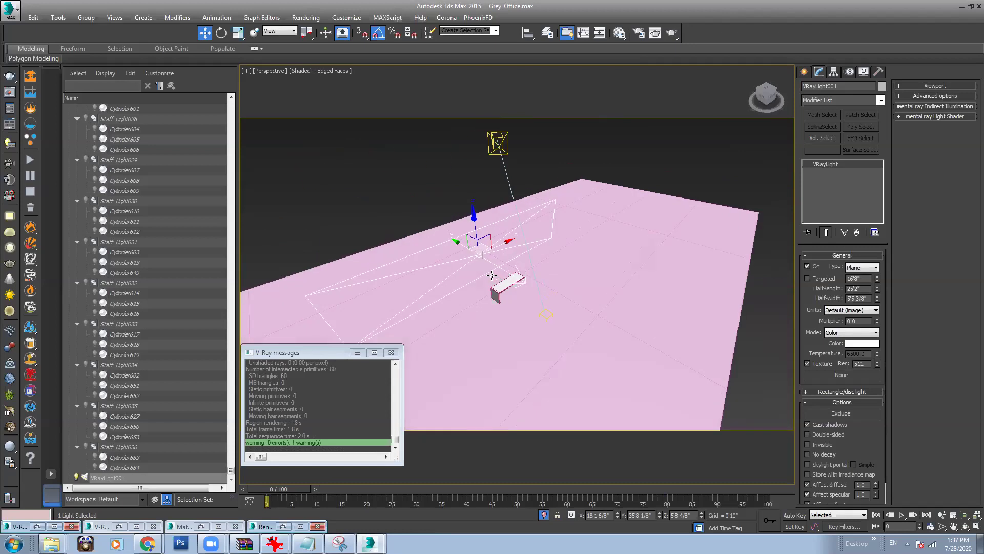
middle_click_drag(563, 256, 593, 251)
double_click(855, 321)
type("1")
left_click(671, 33)
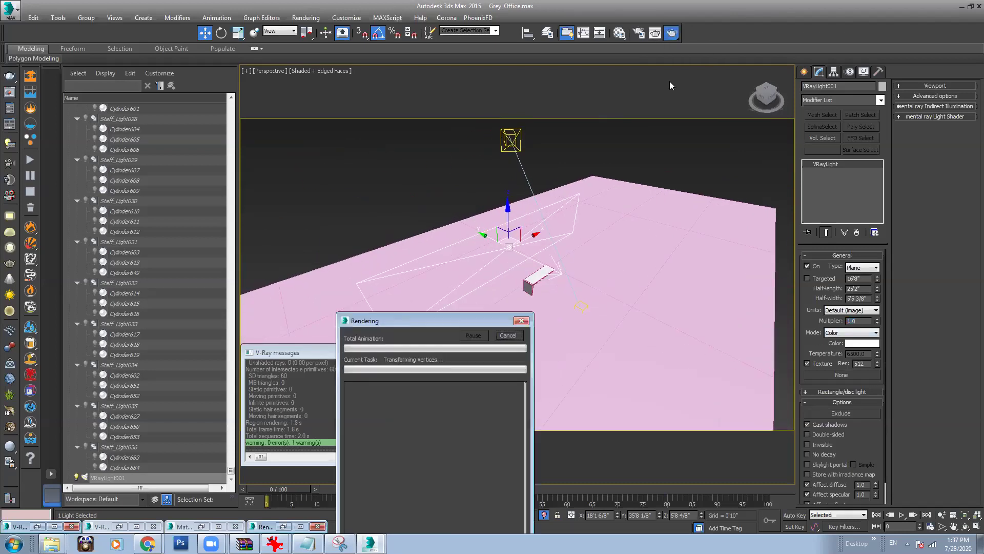
Step: Examine the render at 100% in the V-Ray frame buffer and compare the blocked shadow area with the directional light's position
mouse_move(370, 542)
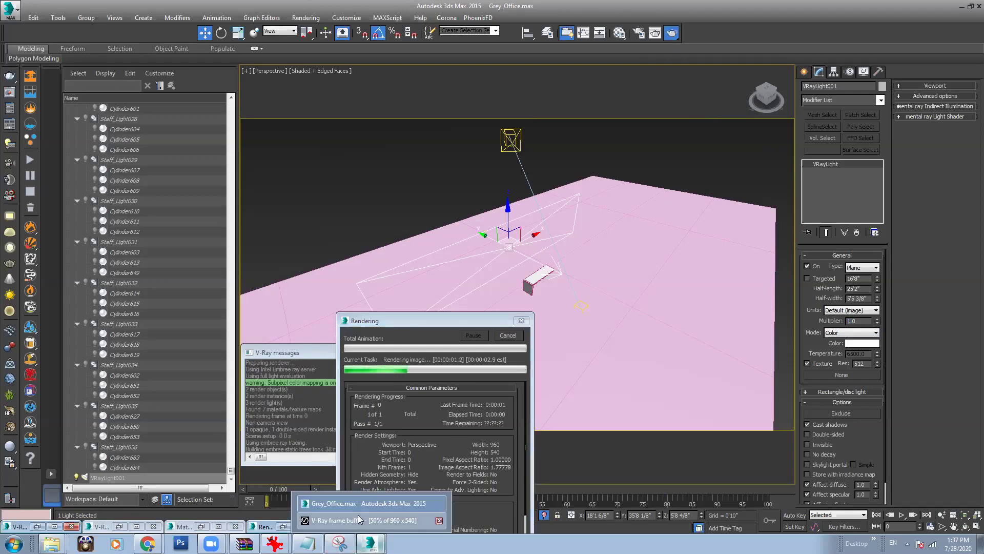
left_click(359, 519)
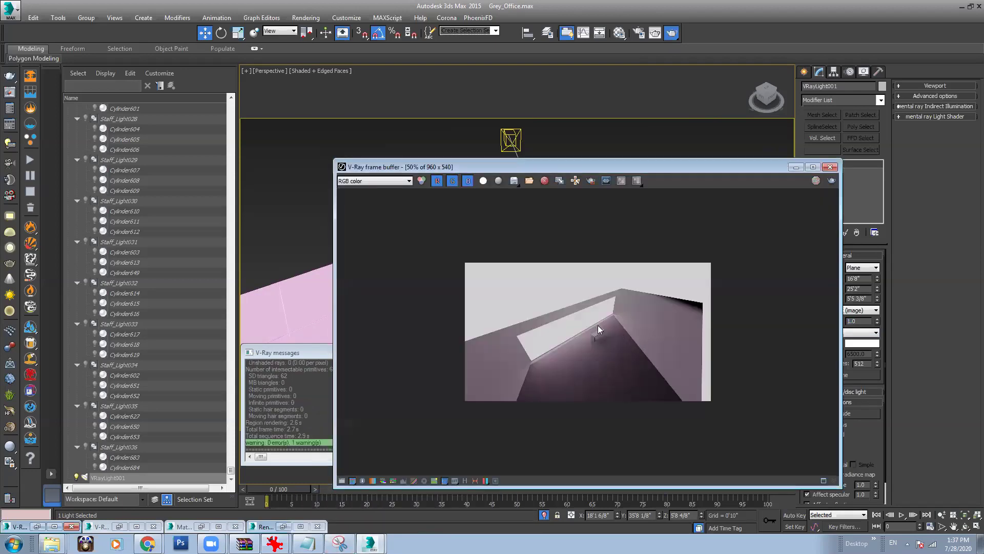
scroll(635, 301, "down", 2)
scroll(585, 278, "up", 1)
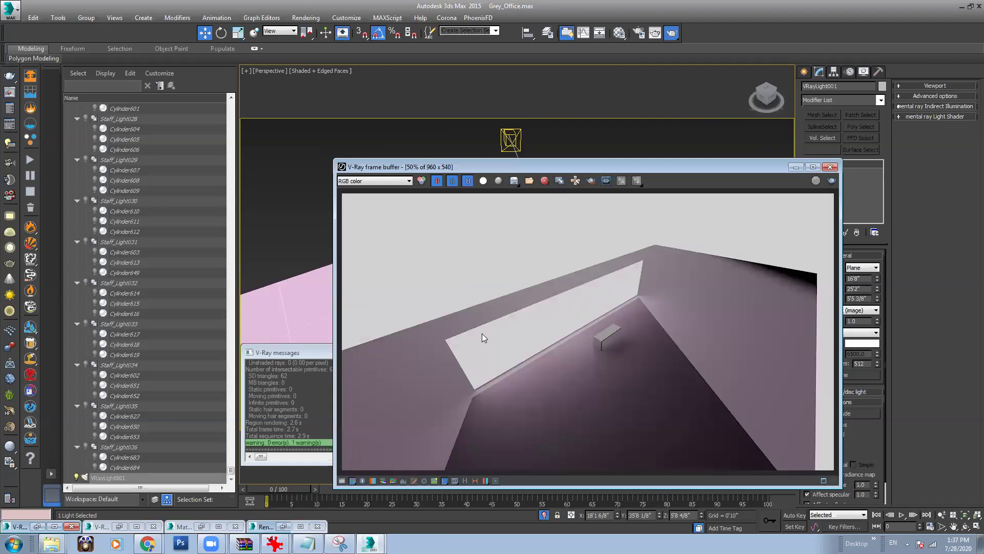
scroll(614, 199, "up", 1)
left_click_drag(601, 166, 792, 157)
middle_click_drag(488, 233, 452, 214, "alt")
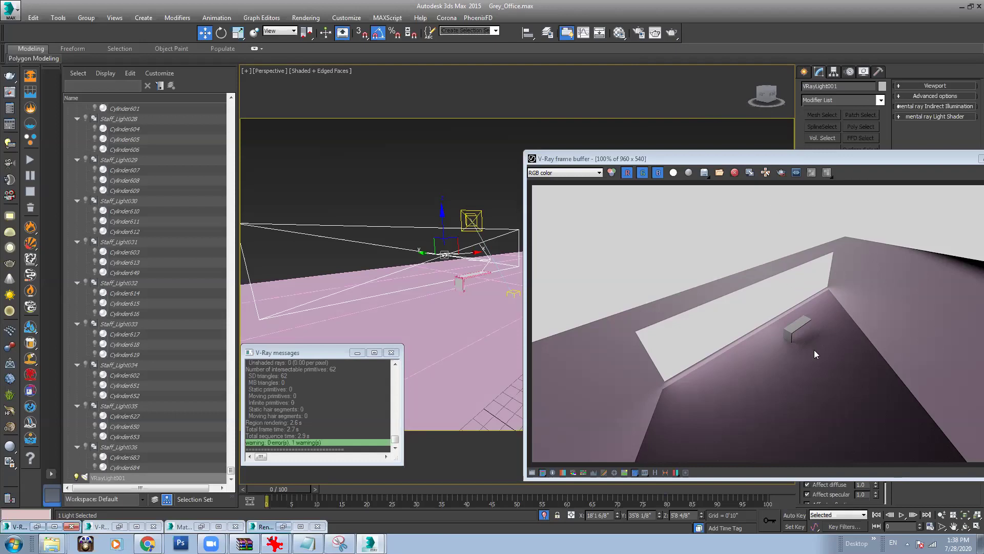
left_click(472, 218)
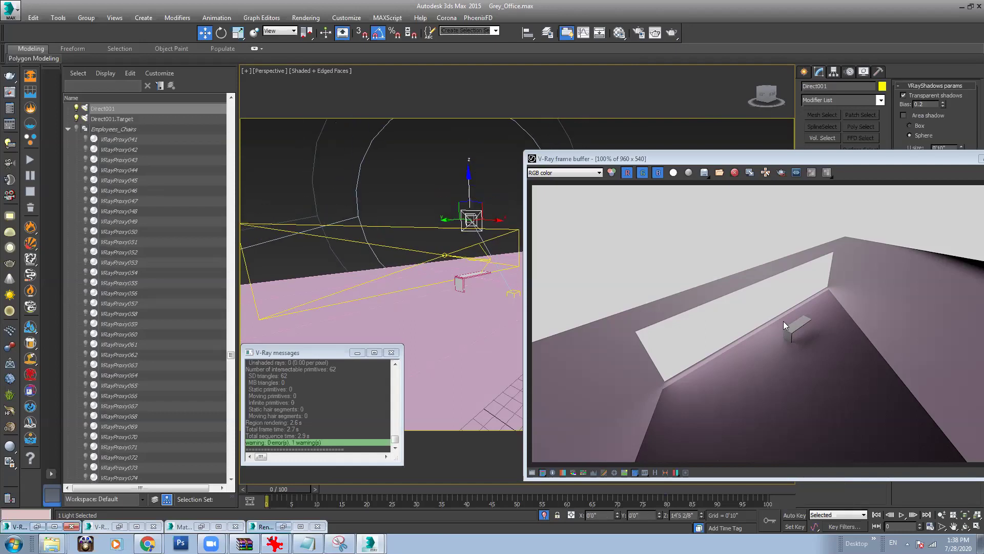
Step: Make the plane light invisible, re-render the current view and close the V-Ray frame buffer
left_click_drag(872, 159, 587, 291)
left_click(471, 220)
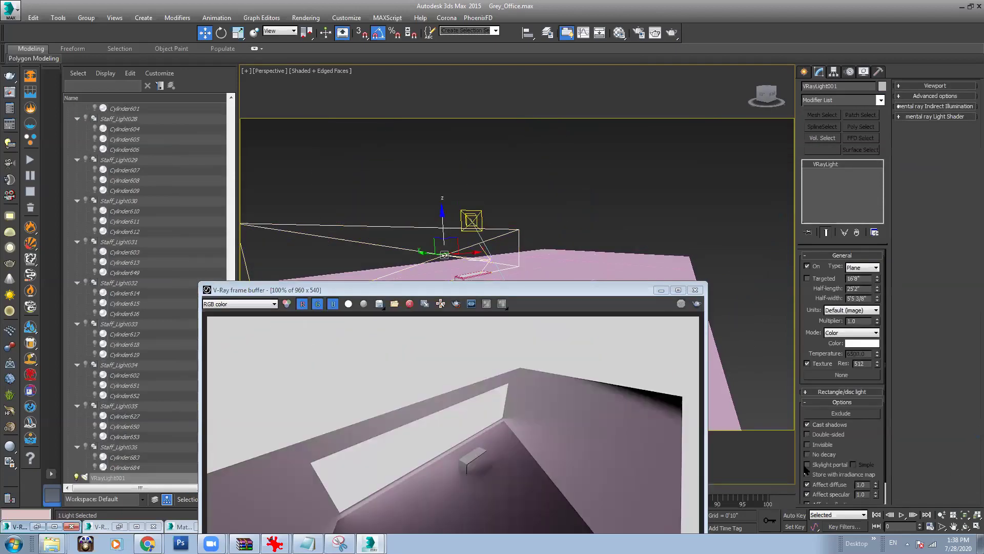
left_click_drag(518, 291, 580, 135)
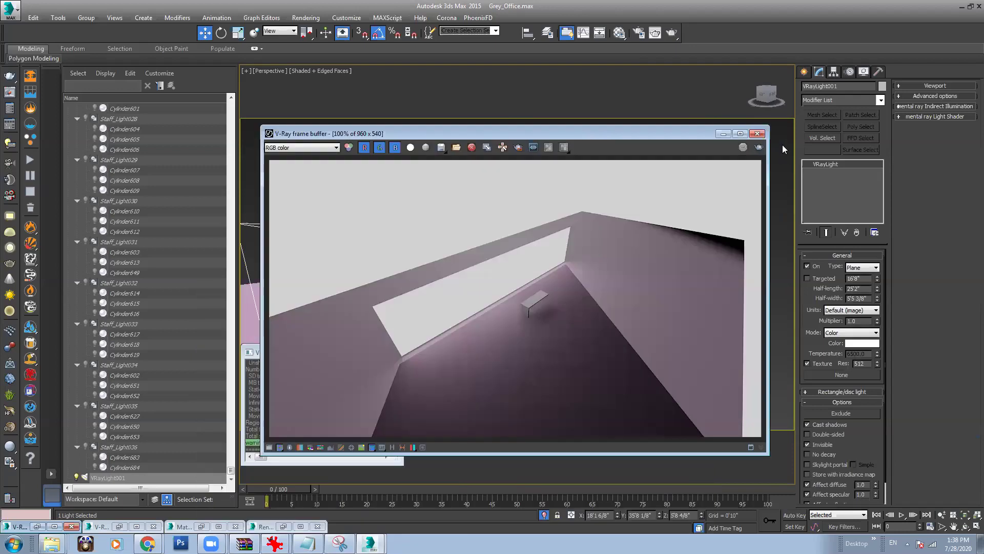
left_click(758, 147)
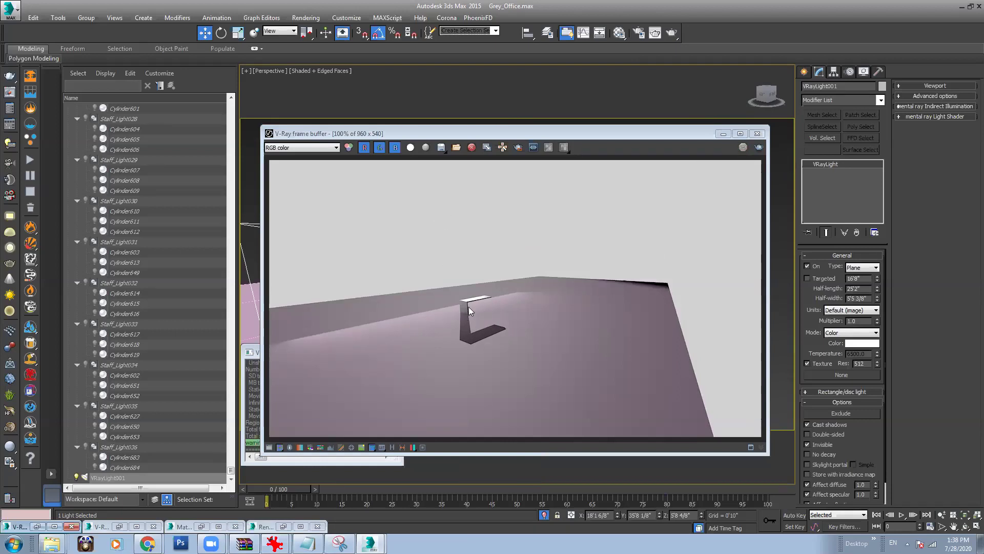
left_click(757, 133)
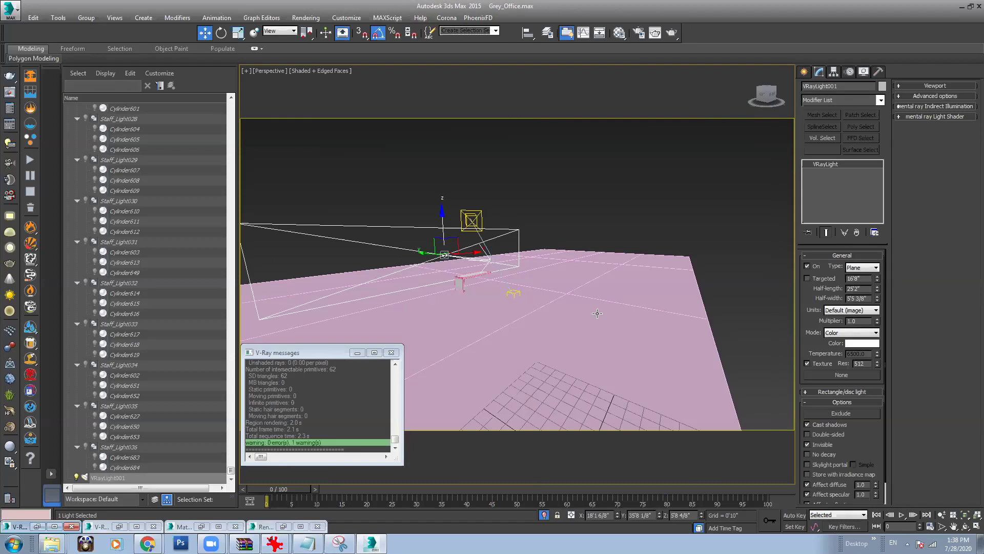
Step: Delete the large pink test plane and exit isolation mode
middle_click_drag(564, 288, 550, 231, "alt")
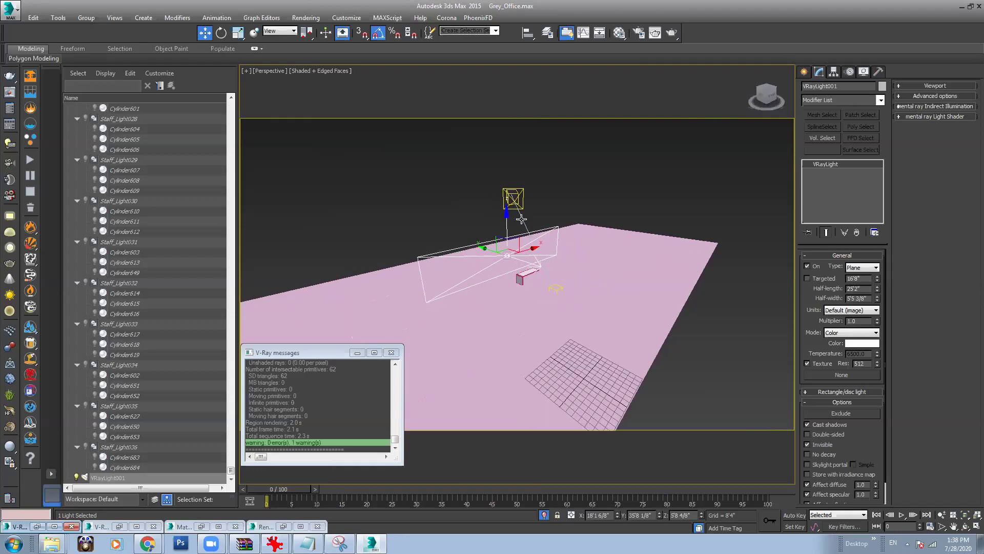
left_click(603, 272)
left_click(603, 273)
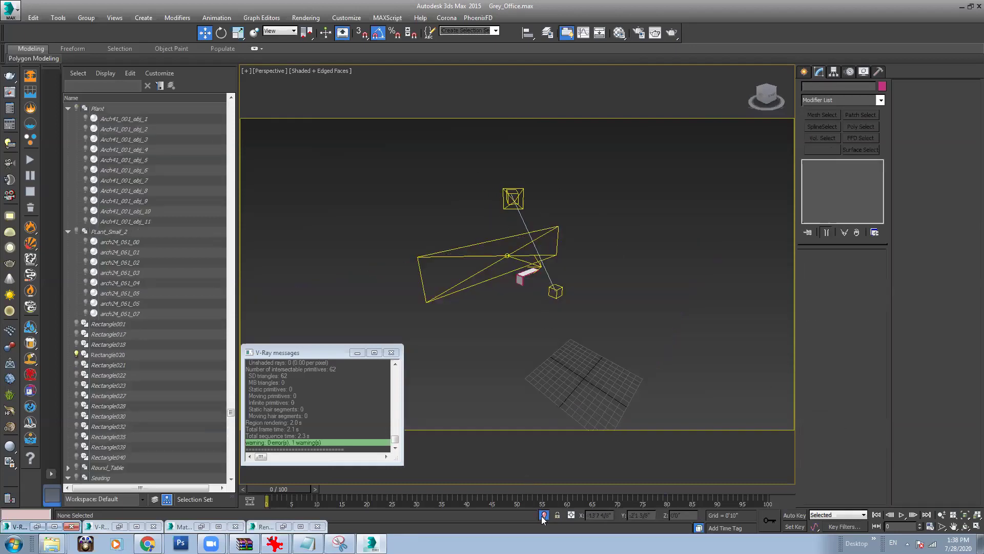
left_click(544, 515)
Step: Display the whole office in a wireframe perspective view and select the plane light at the facade
middle_click_drag(521, 244, 366, 203)
scroll(600, 280, "up", 3)
key("c")
double_click(460, 223)
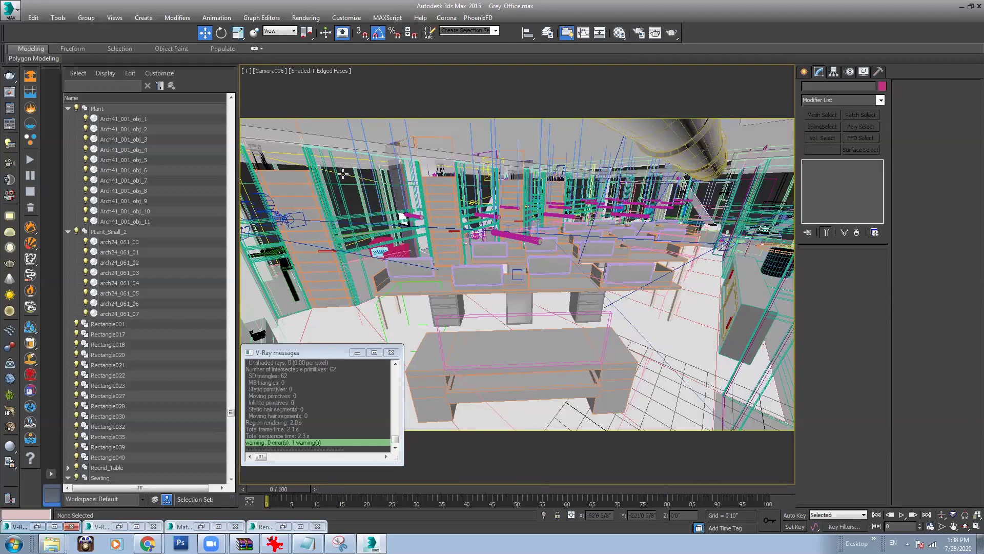
key("F3")
left_click(284, 71)
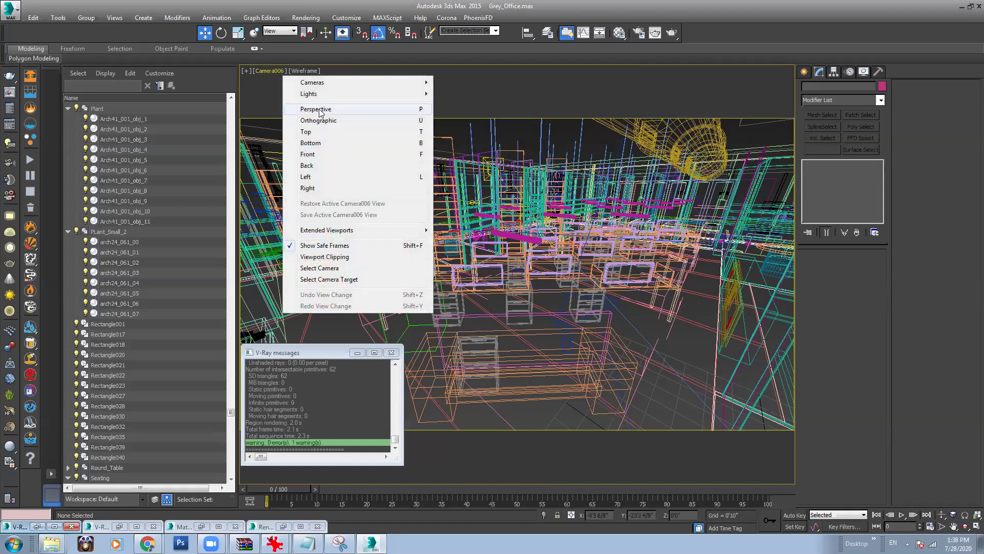
left_click(329, 107)
scroll(487, 293, "up", 10)
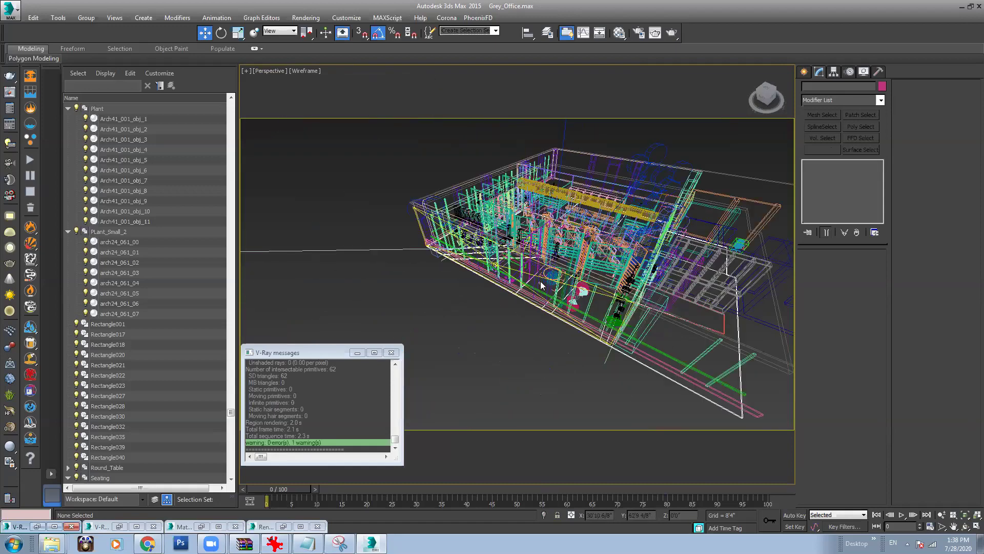
left_click(480, 253)
scroll(513, 262, "down", 10)
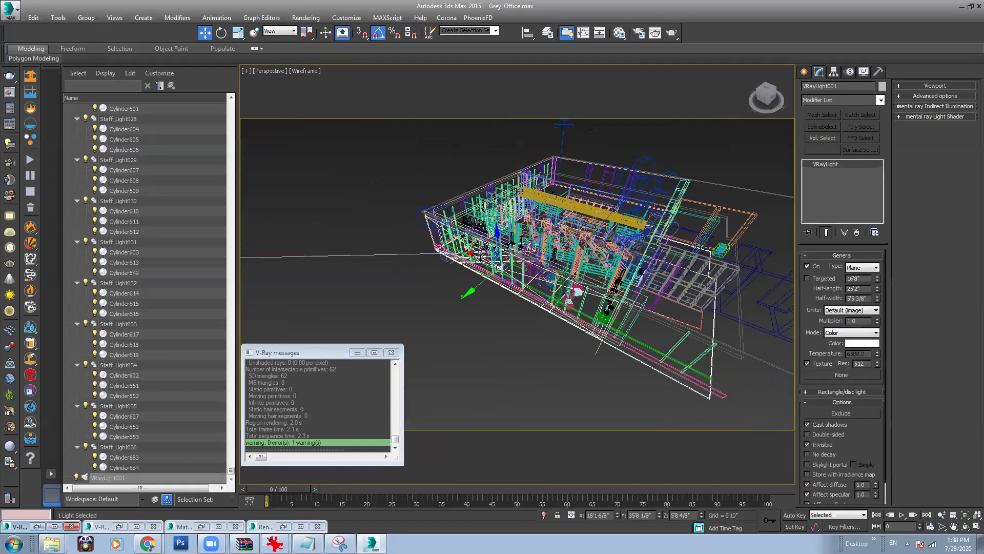
Step: Clone the plane light and rotate the copy to match the adjoining glazed side of the office
middle_click_drag(546, 268, 631, 289, "alt")
left_click_drag(631, 290, 462, 339, "shift")
left_click(492, 314)
key("e")
left_click_drag(498, 323, 437, 322)
Step: Move the rotated light copy into place in front of the adjoining glazed facade and check its fit around the building
scroll(493, 330, "up", 3)
middle_click_drag(494, 330, 544, 243, "alt")
key("w")
scroll(565, 239, "up", 5)
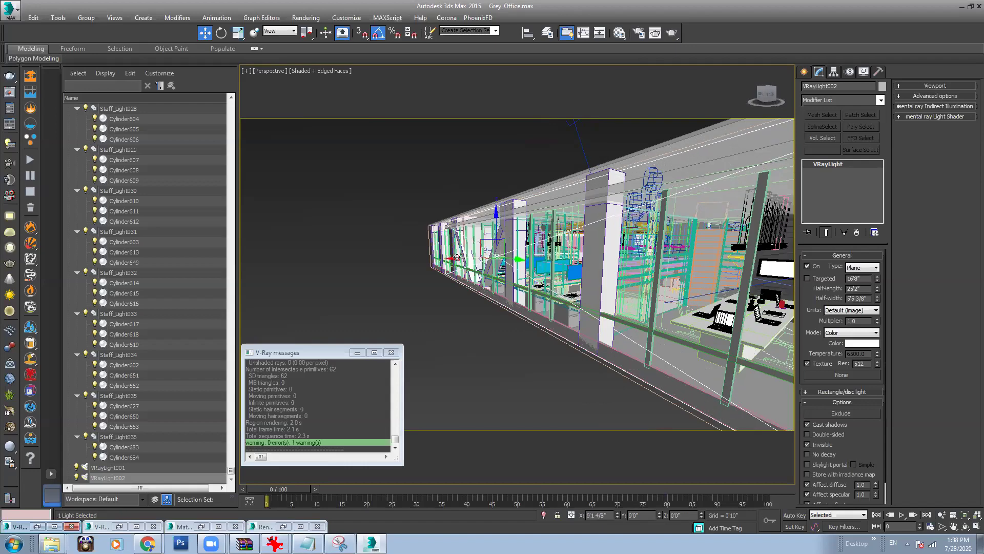
scroll(460, 259, "up", 5)
scroll(529, 247, "down", 5)
middle_click_drag(529, 247, 683, 251, "alt")
scroll(617, 246, "up", 4)
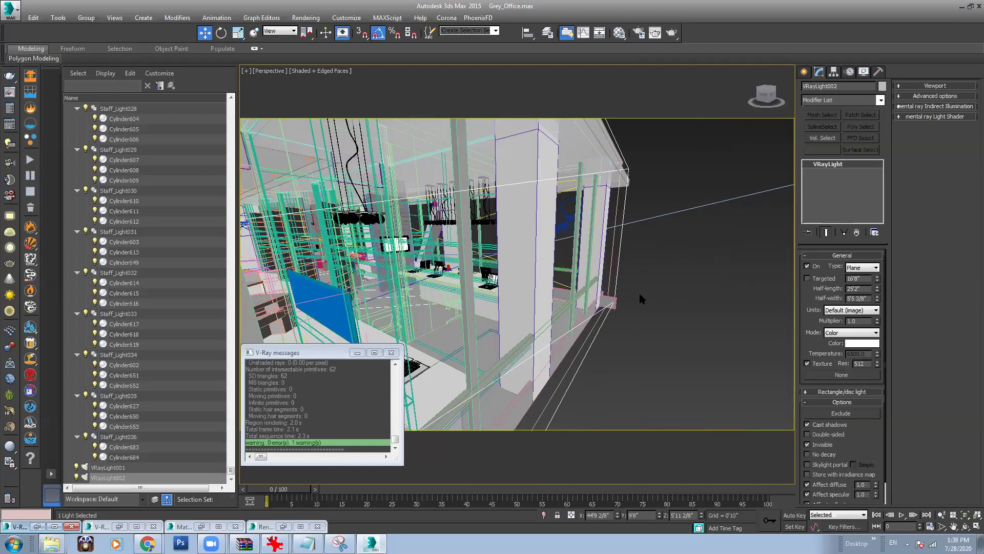
scroll(641, 299, "down", 5)
middle_click_drag(641, 299, 581, 271, "alt")
scroll(528, 295, "up", 4)
scroll(590, 287, "down", 5)
scroll(656, 273, "down", 3)
scroll(581, 270, "up", 3)
Step: Set the plane light's colour to a warm cream of red 255, green 229 and blue 174
left_click(851, 344)
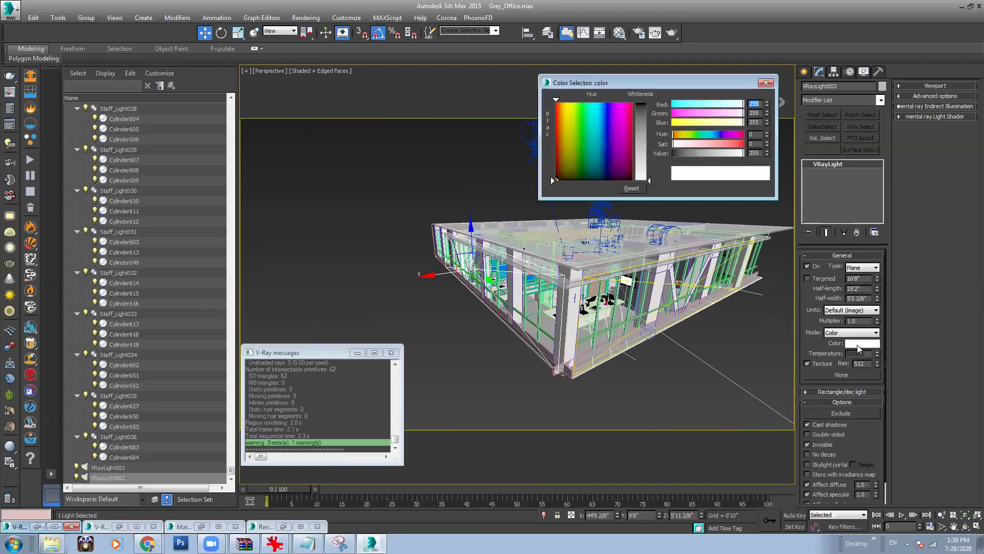
left_click(710, 103)
left_click(724, 112)
left_click(710, 144)
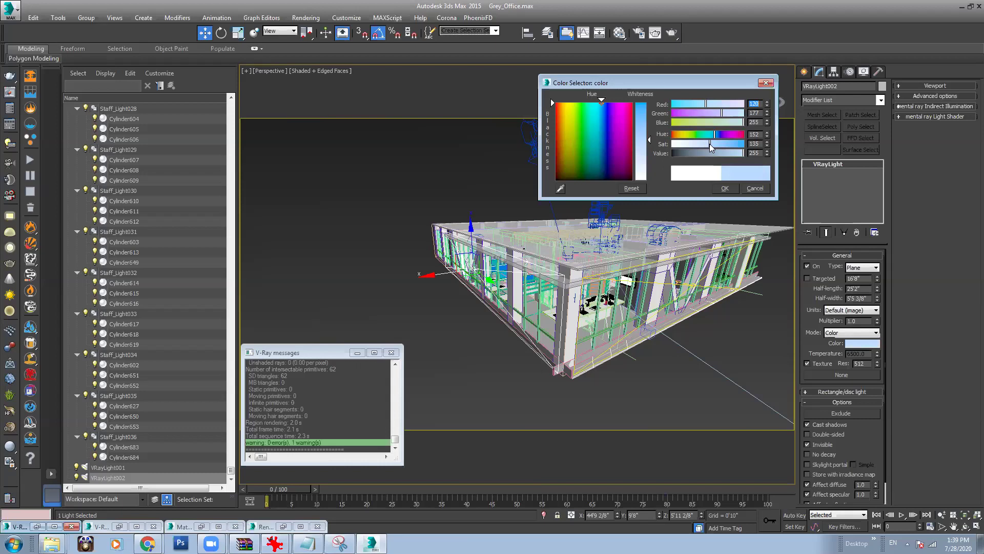
left_click_drag(563, 105, 564, 102)
mouse_move(649, 140)
left_mouse_down()
mouse_move(649, 174)
mouse_move(649, 155)
left_mouse_up()
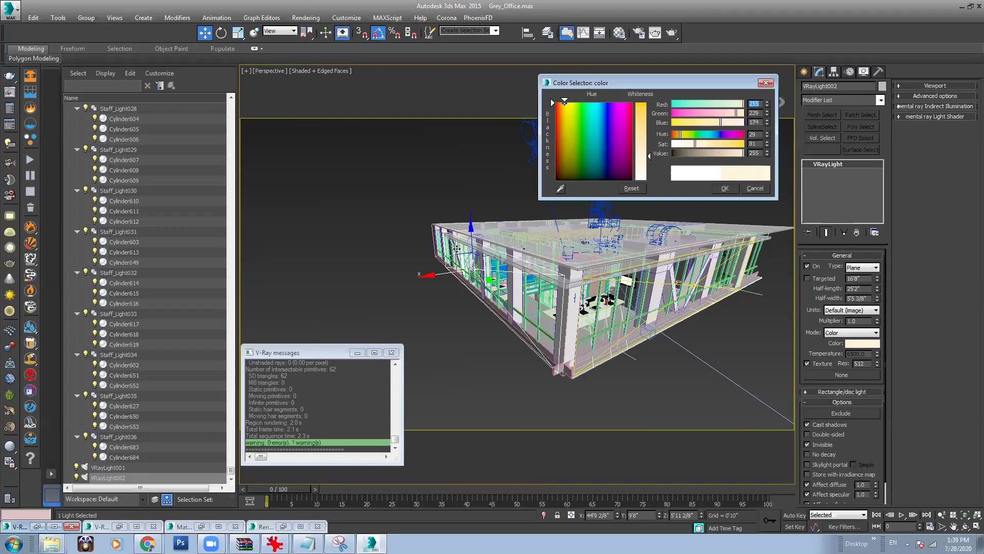
left_click(720, 190)
Step: Adjust the directional light's colour towards a yellow hue and set its multiplier to 3
middle_click_drag(358, 250, 444, 253)
scroll(464, 250, "down", 6)
scroll(487, 236, "up", 8)
left_click(295, 264)
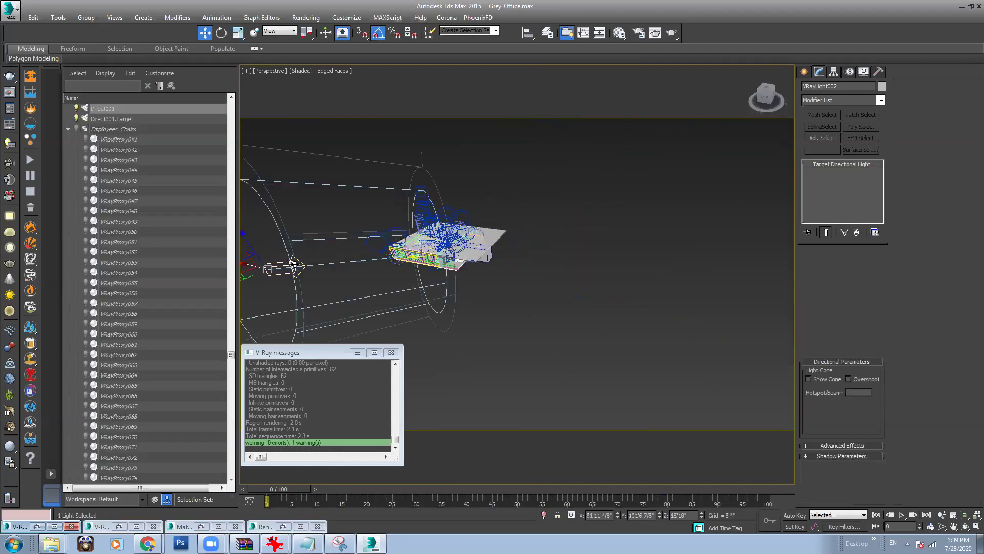
scroll(295, 264, "up", 5)
key("alt")
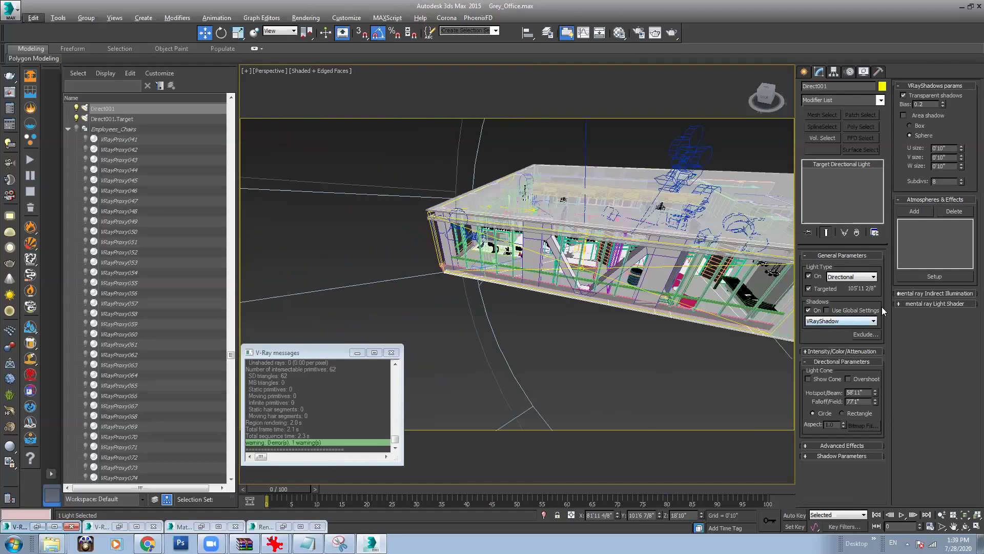
left_click(839, 351)
left_click(867, 365)
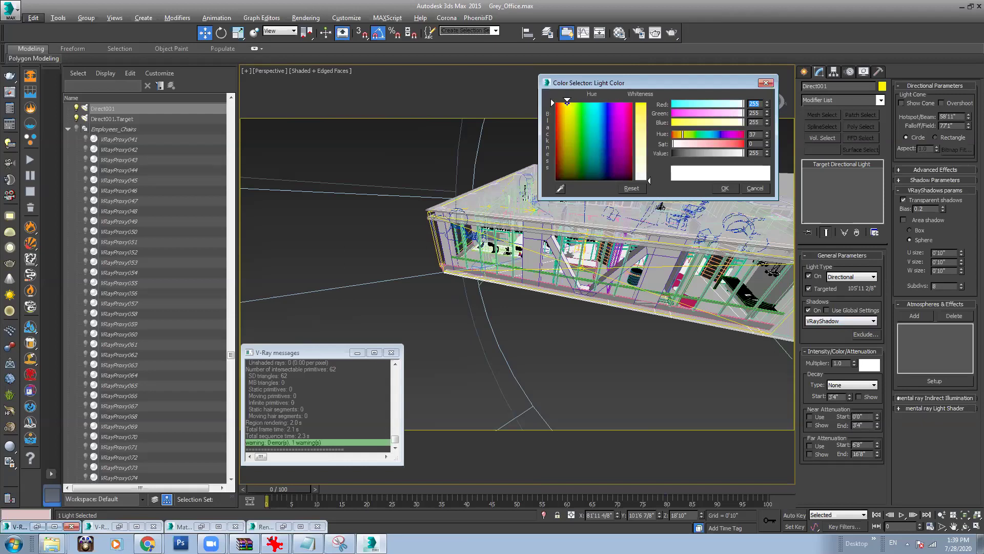
left_click(723, 188)
type("3")
key("Return")
left_click(334, 161)
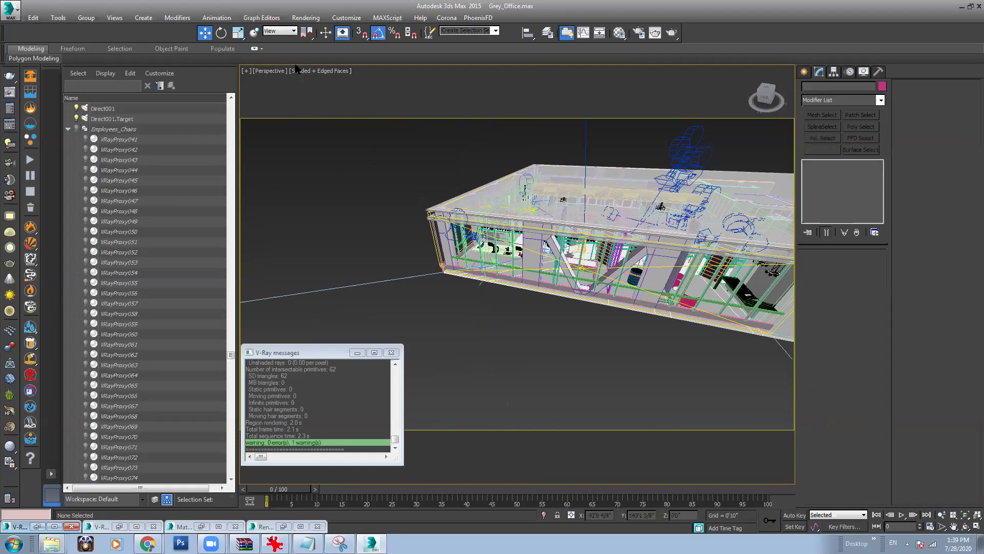
Step: Return to the Camera006 view in wireframe and set the VRayLight001 plane light's multiplier to 15
left_click(268, 72)
mouse_move(302, 84)
left_click(464, 134)
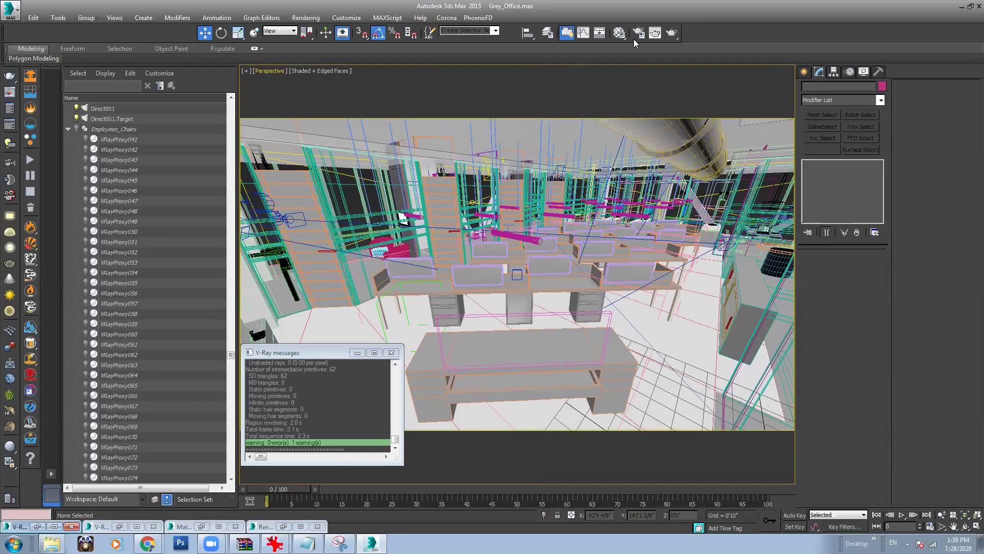
key("F3")
left_click(346, 177)
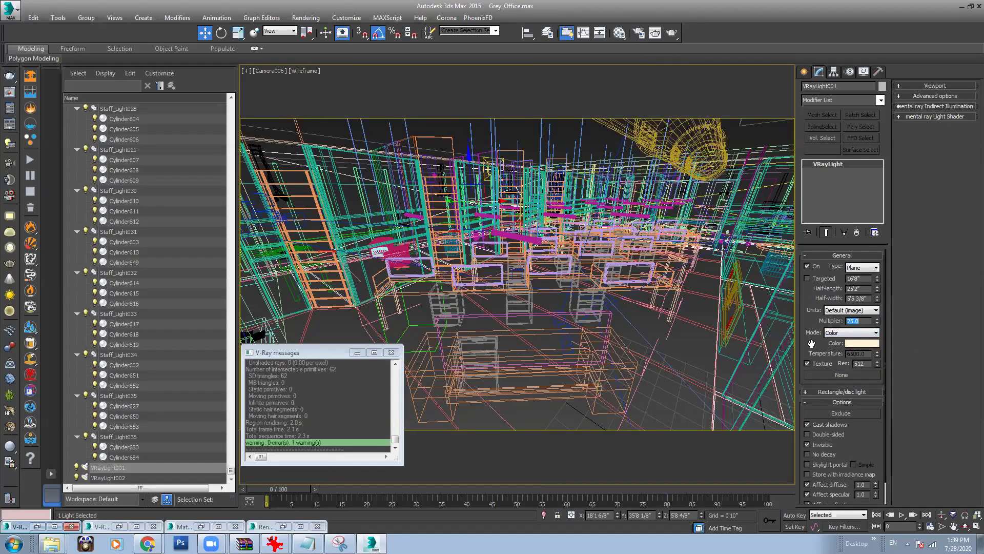
type("15")
key("Return")
Step: Save the scene as a new file named Grey_Office_Lit.max
left_click(654, 35)
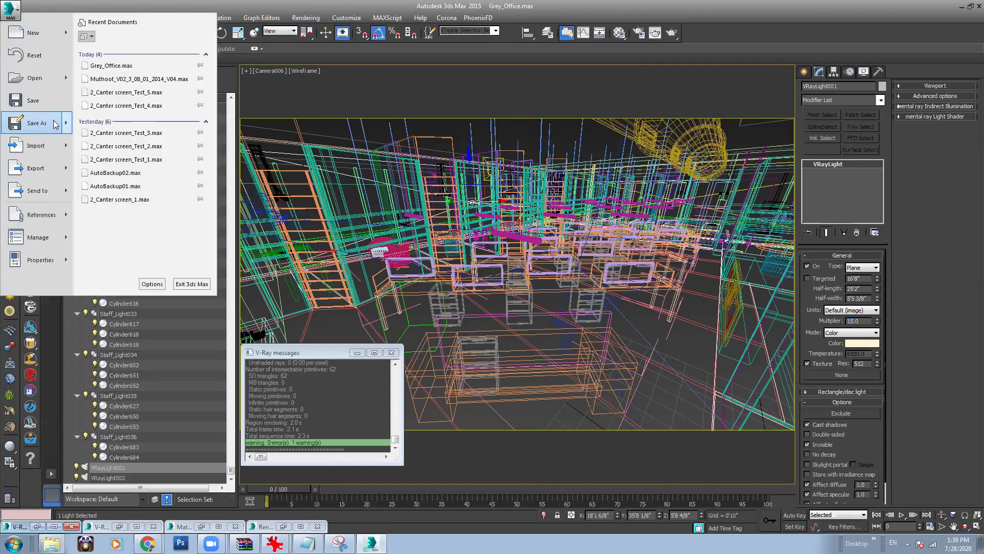
left_click(36, 101)
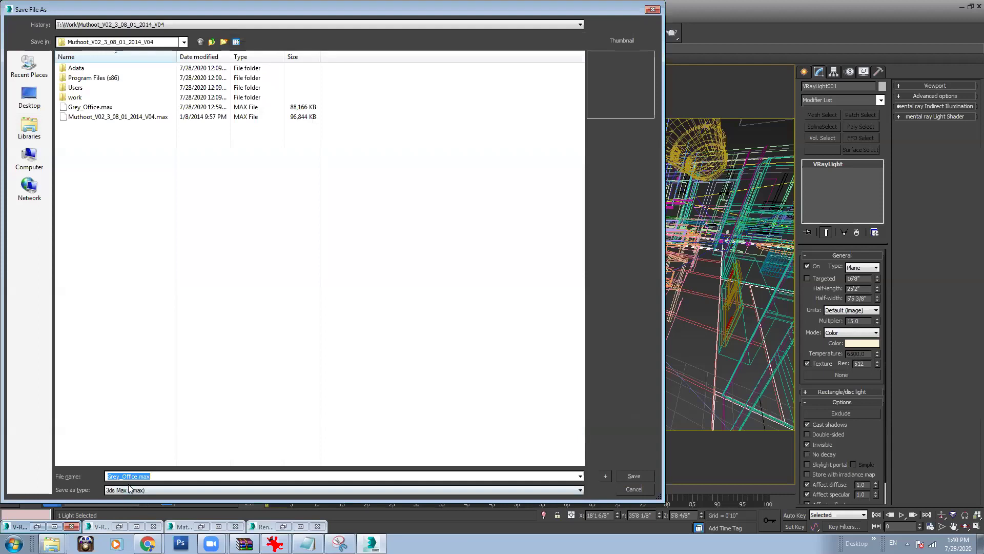
left_click(147, 478)
type("_Lit")
key("Return")
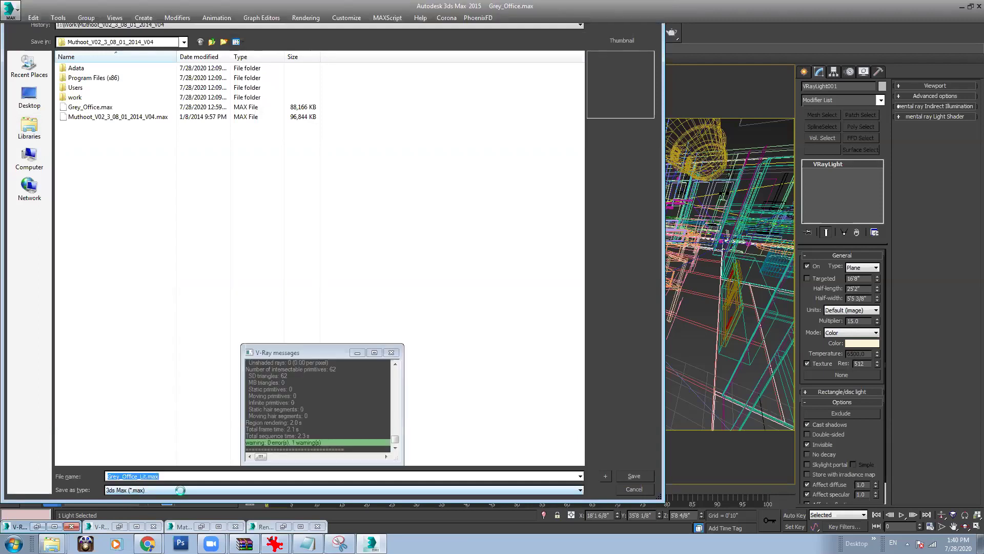
Step: Switch to the Google Meet window in Chrome to check the meeting chat and return to 3ds Max
mouse_move(148, 544)
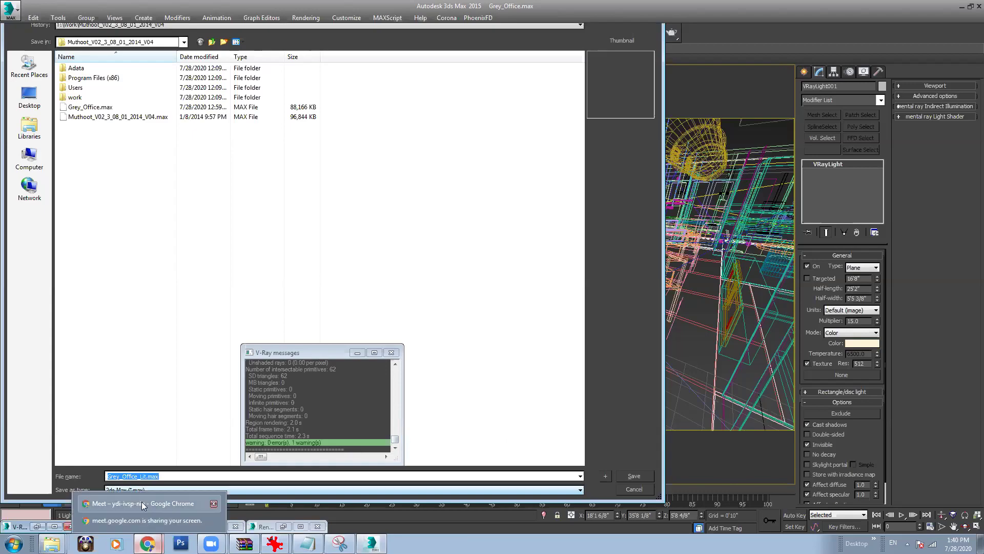
left_click(143, 504)
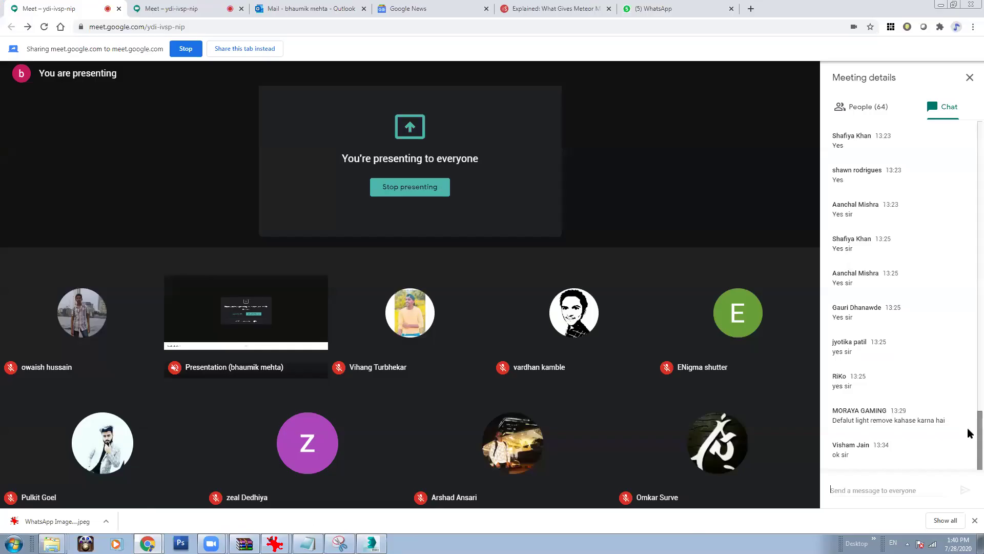
left_click(939, 9)
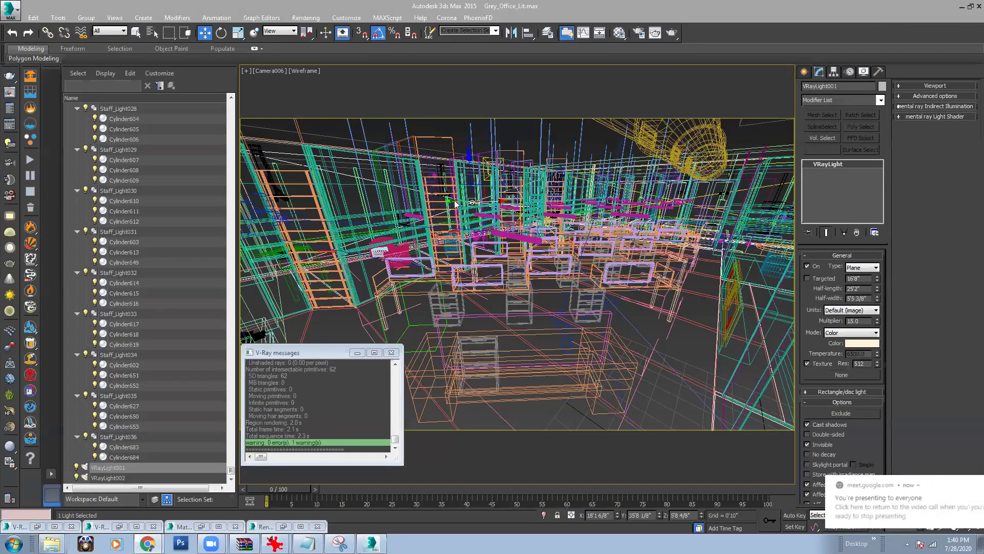
left_click(593, 143)
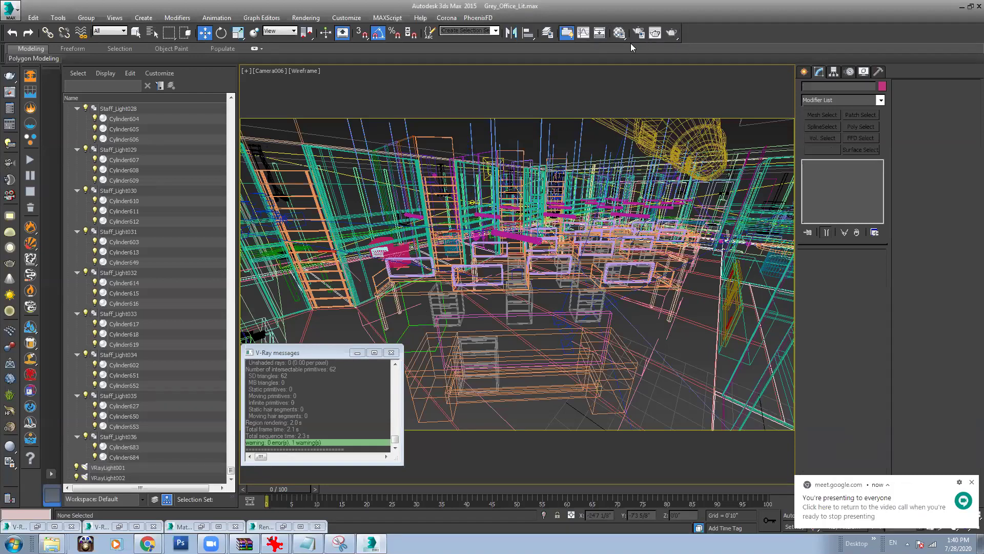
left_click(668, 35)
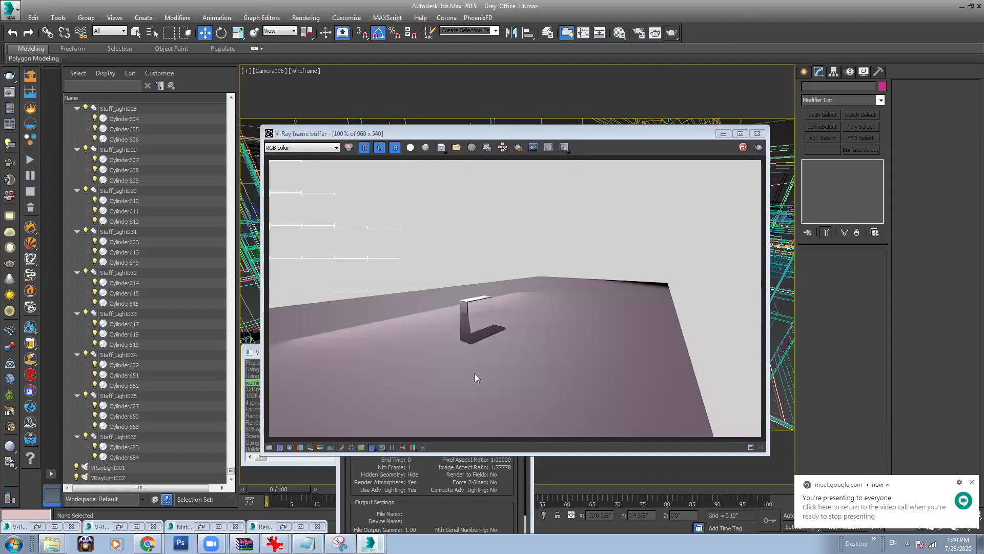
left_click(743, 148)
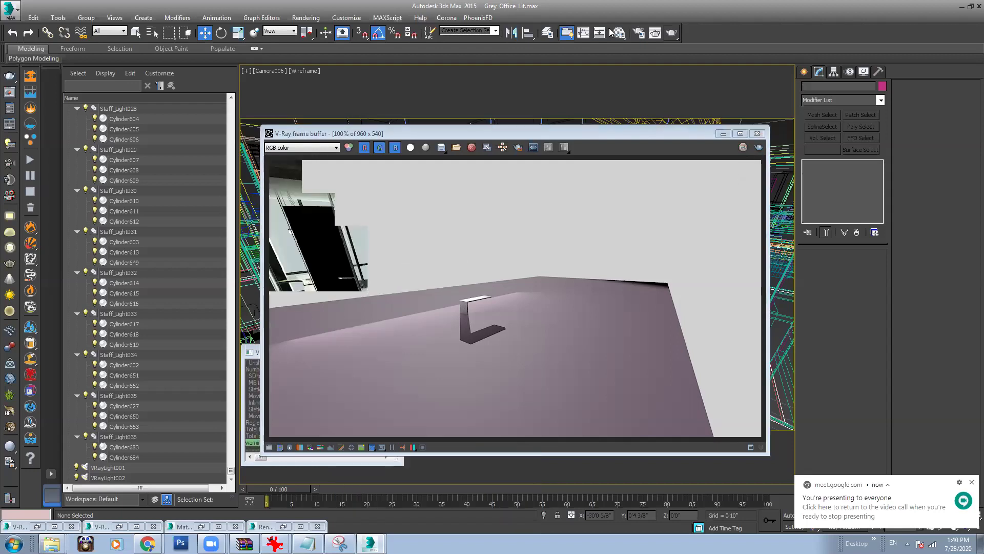
Step: Enable global illumination in the render setup and render the Camera006 view
left_click(638, 33)
left_click(538, 80)
left_click(498, 105)
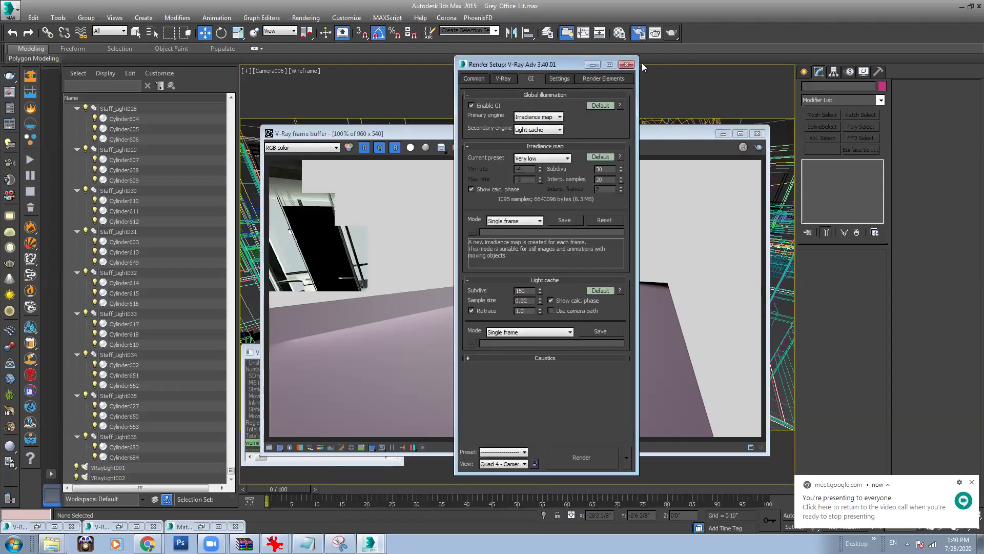
left_click(626, 64)
left_click(671, 32)
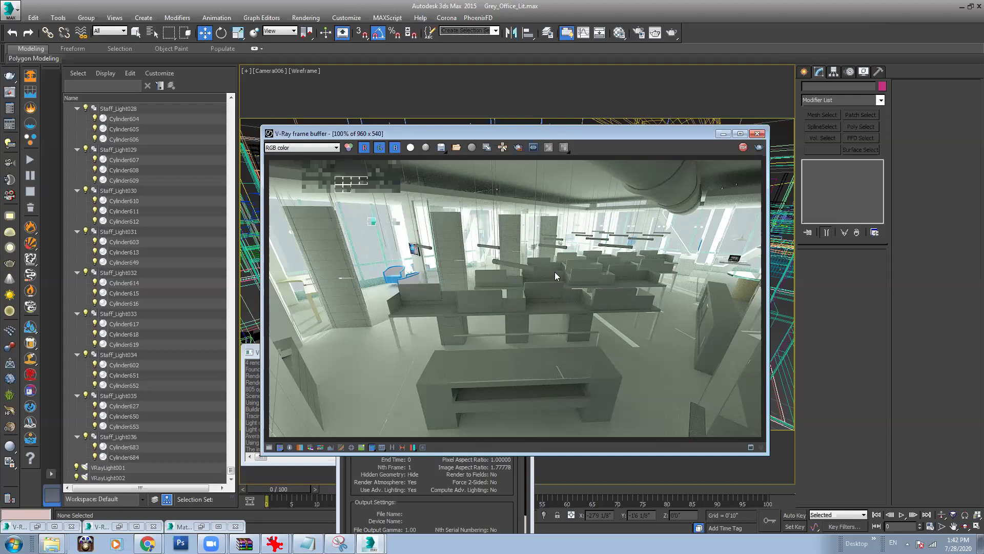
left_click(725, 135)
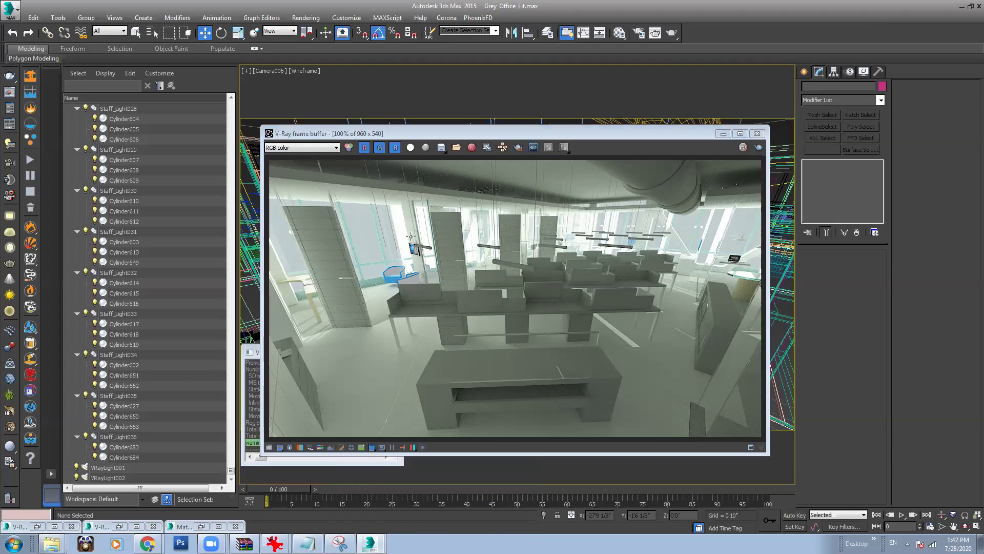
Step: Isolate the TubeLights group in shaded display and open the group to reach its individual lights
key("F3")
left_click(527, 237)
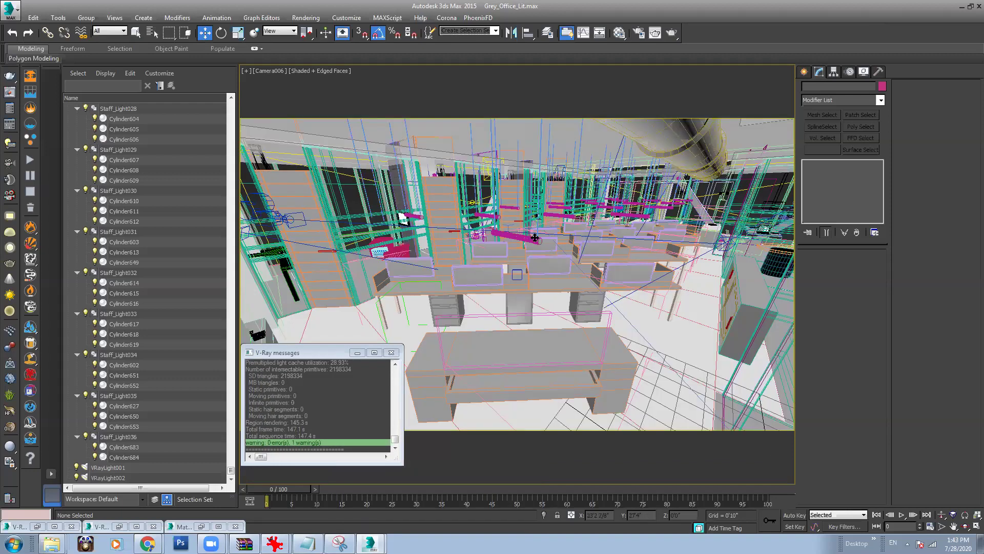
key("alt+q")
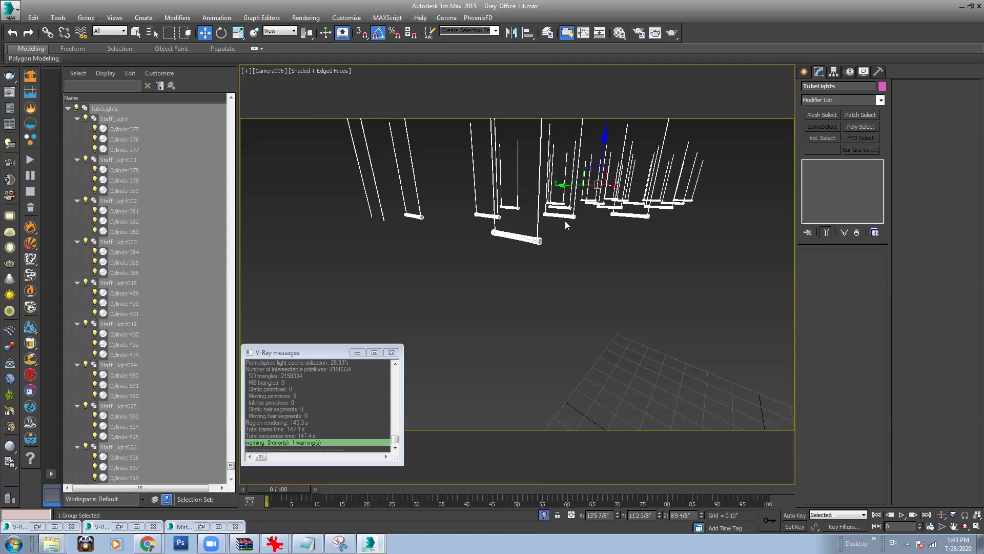
left_click(521, 246)
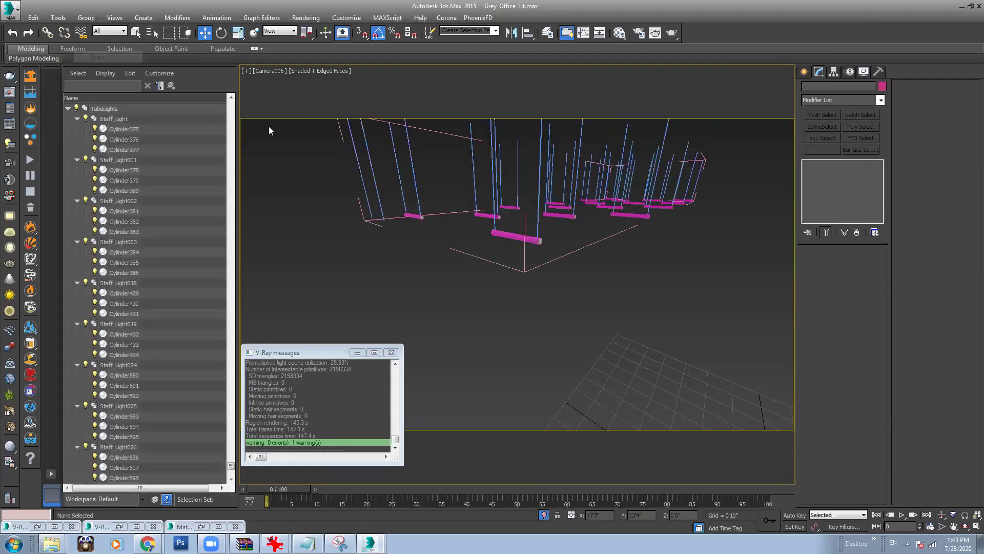
Step: In a perspective view zoomed to one tube light, sample its Tube_Lights material into an unused Material Editor slot
left_click(269, 73)
left_click(315, 108)
key("z")
key("F3")
key("F3")
left_click(619, 32)
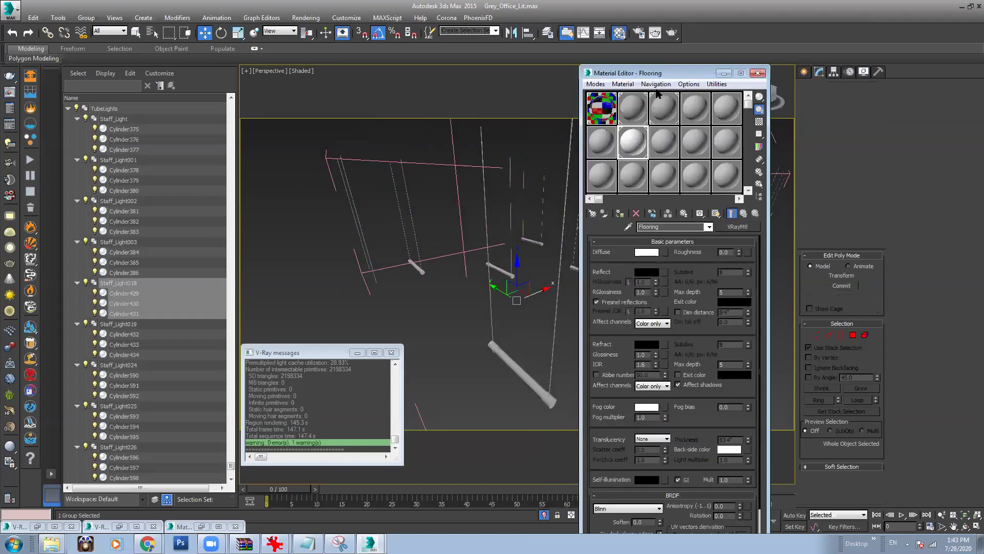
left_click(662, 140)
left_click(628, 226)
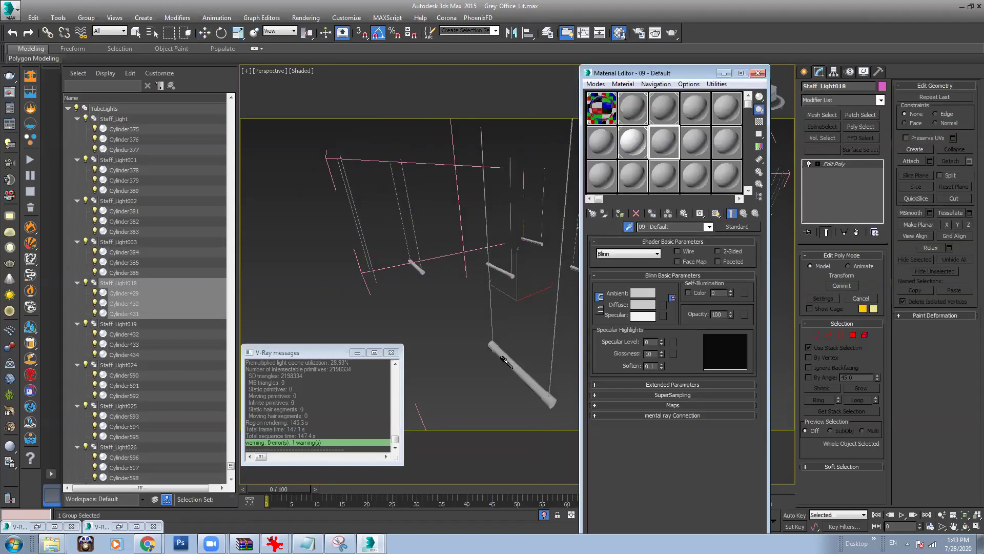
left_click(502, 360)
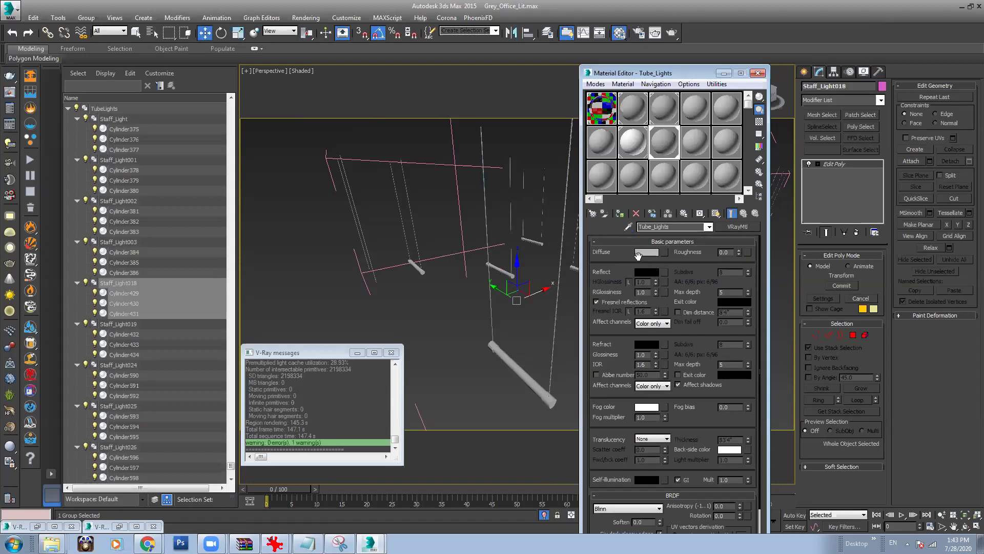
Step: Set the Tube_Lights material's diffuse colour to pure white, after briefly testing it in red on the lights
left_click(644, 252)
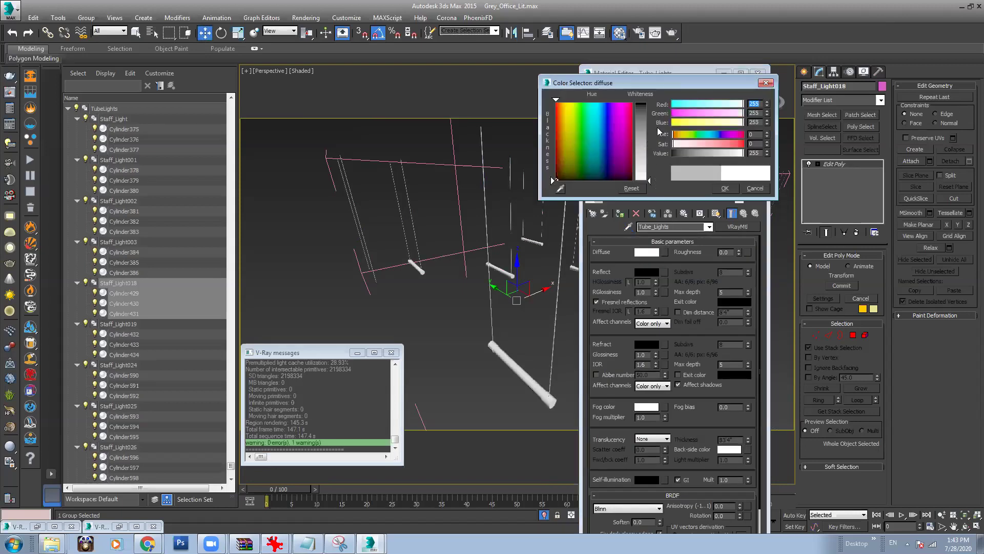
left_click_drag(612, 120, 633, 101)
left_click_drag(649, 180, 649, 102)
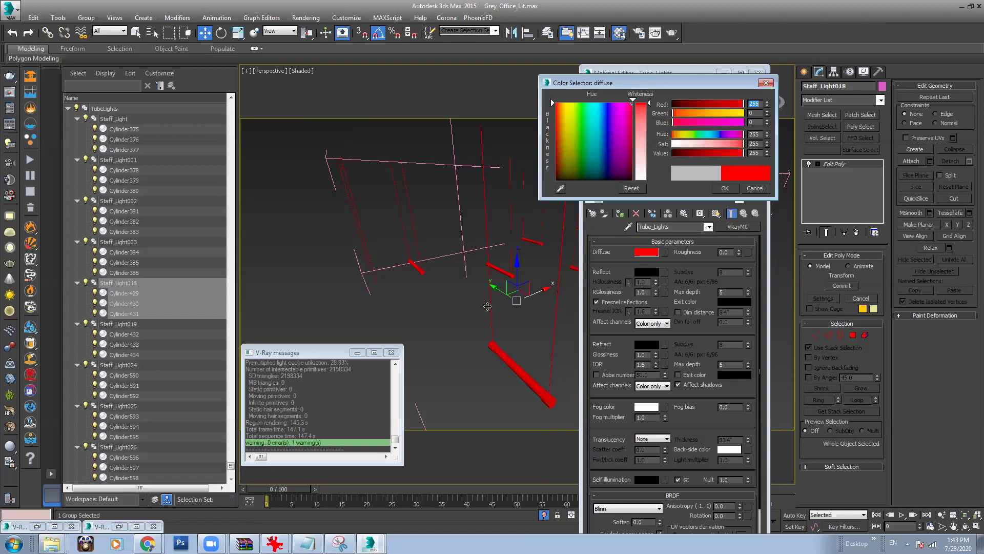
middle_click_drag(488, 282, 477, 266)
left_click_drag(648, 119, 649, 181)
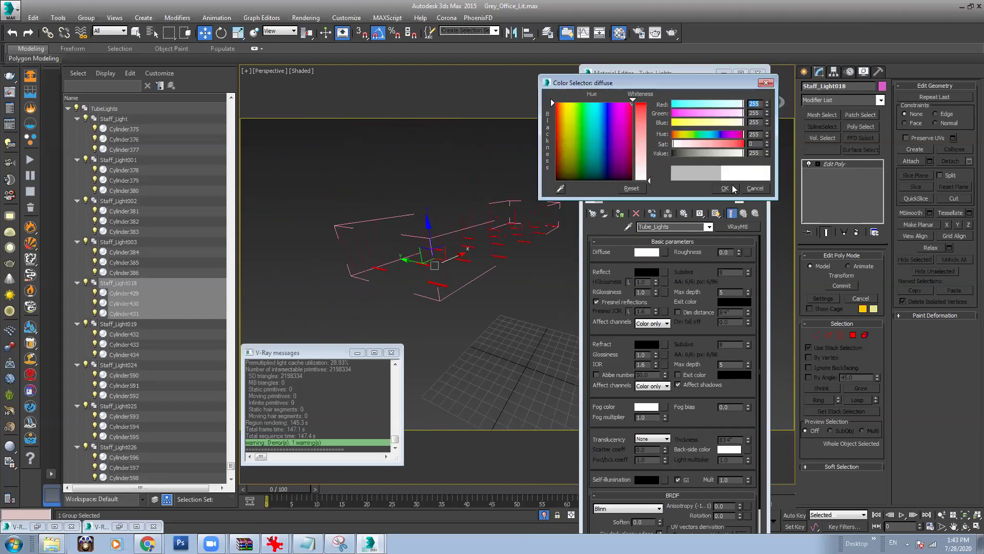
left_click(729, 188)
Step: Examine the hanging tube lights from several angles and up close in the perspective view
middle_click_drag(446, 220, 506, 226)
scroll(507, 226, "up", 4)
scroll(432, 250, "down", 4)
mouse_move(431, 250)
middle_mouse_down("alt")
mouse_move(454, 238)
mouse_move(440, 236)
middle_mouse_up("alt")
scroll(454, 237, "up", 4)
scroll(440, 235, "down", 6)
scroll(384, 262, "up", 5)
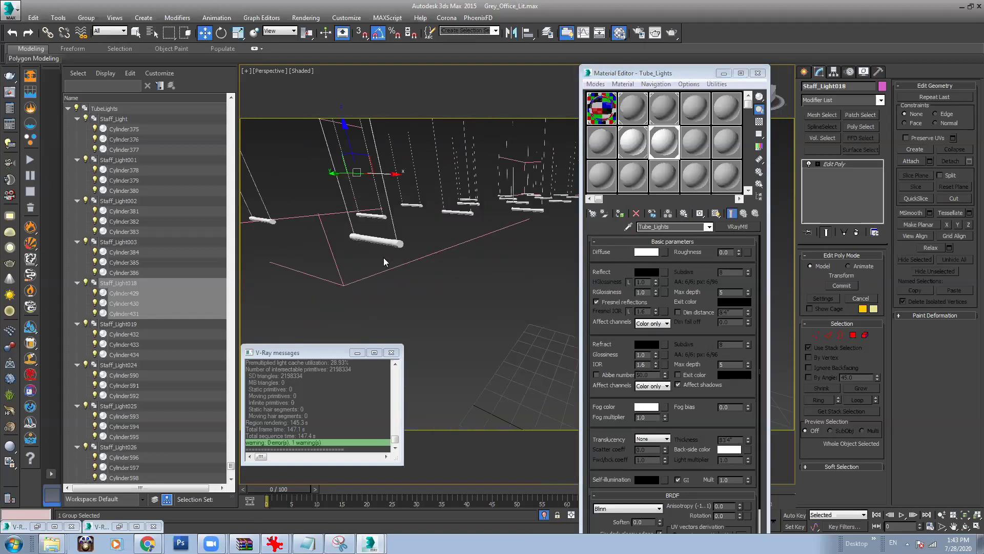
scroll(389, 245, "up", 1)
scroll(394, 246, "up", 2)
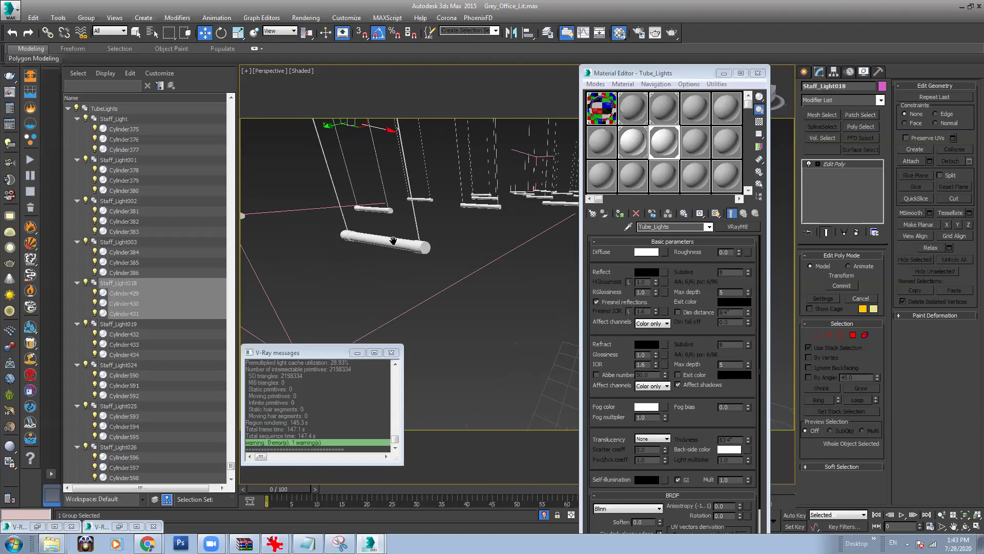
scroll(413, 244, "up", 2)
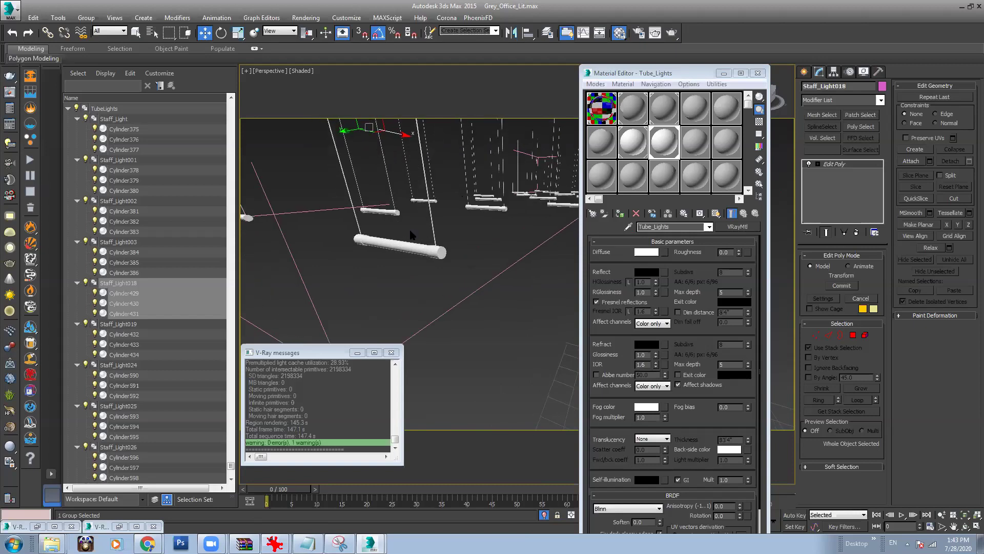
Step: Inspect which polygons of the Staff_Light018 tube light use material ID 2, then leave polygon level
left_click(452, 254)
left_click(433, 250)
left_click(672, 144)
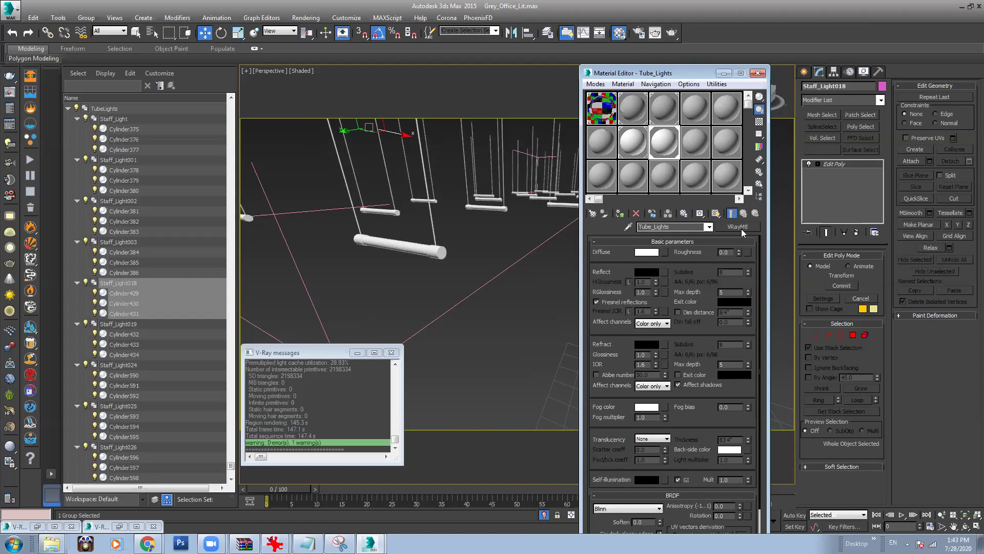
left_click(388, 281)
left_click(410, 248)
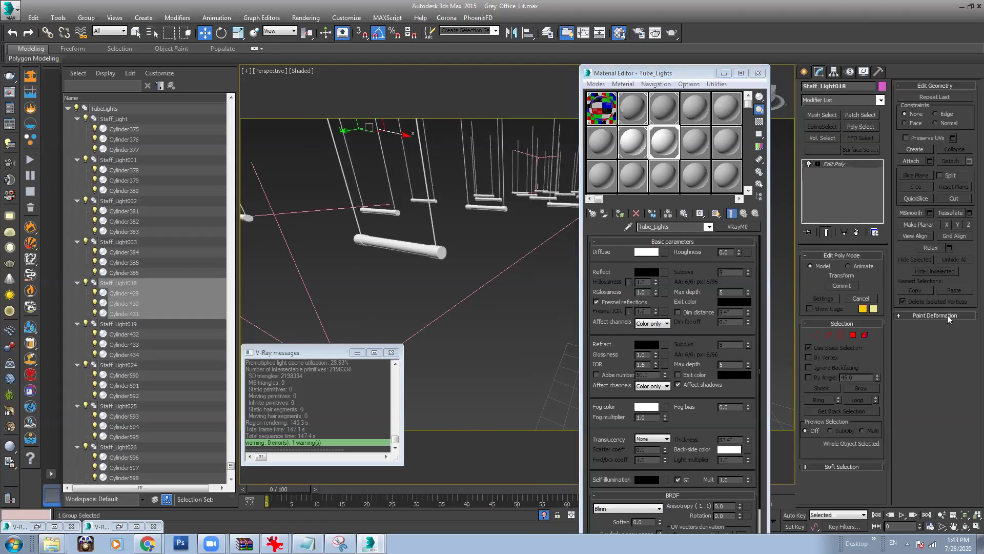
left_click(853, 334)
middle_click_drag(449, 251, 484, 262)
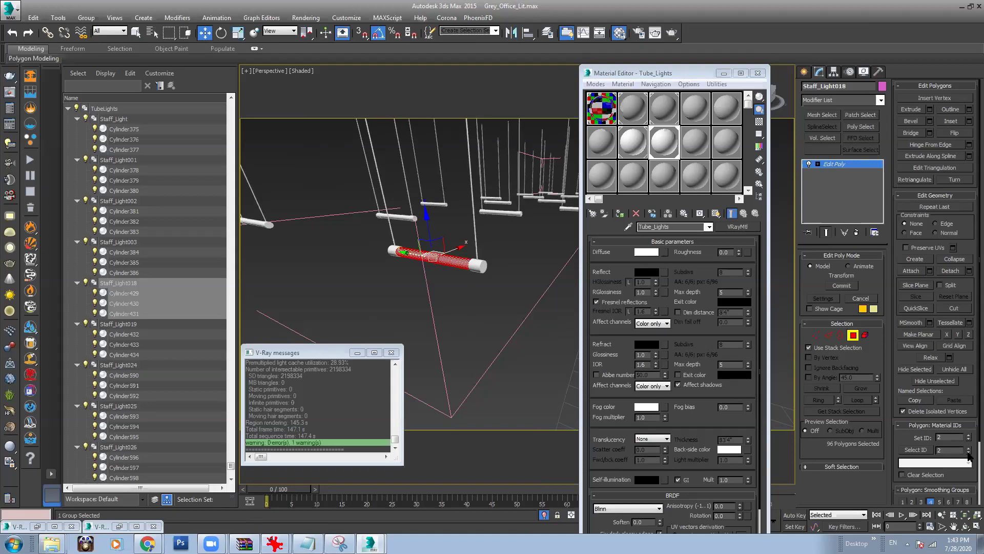
left_click(924, 448)
left_click(924, 448)
type("2")
left_click(913, 449)
left_click(854, 335)
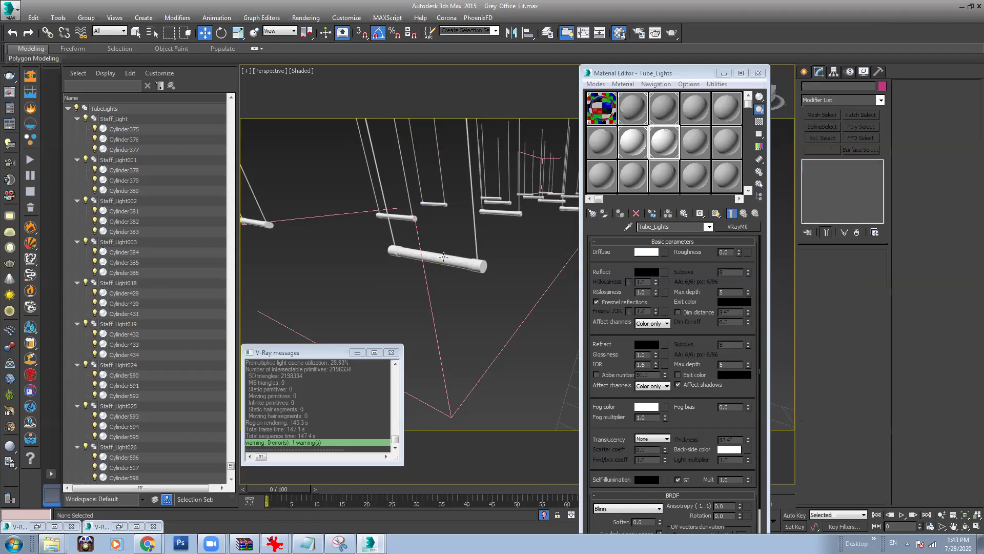
Step: With Staff_Light018 selected, change the unused 10 - Default material slot to a VRayLightMtl
left_click(868, 101)
left_click(507, 266)
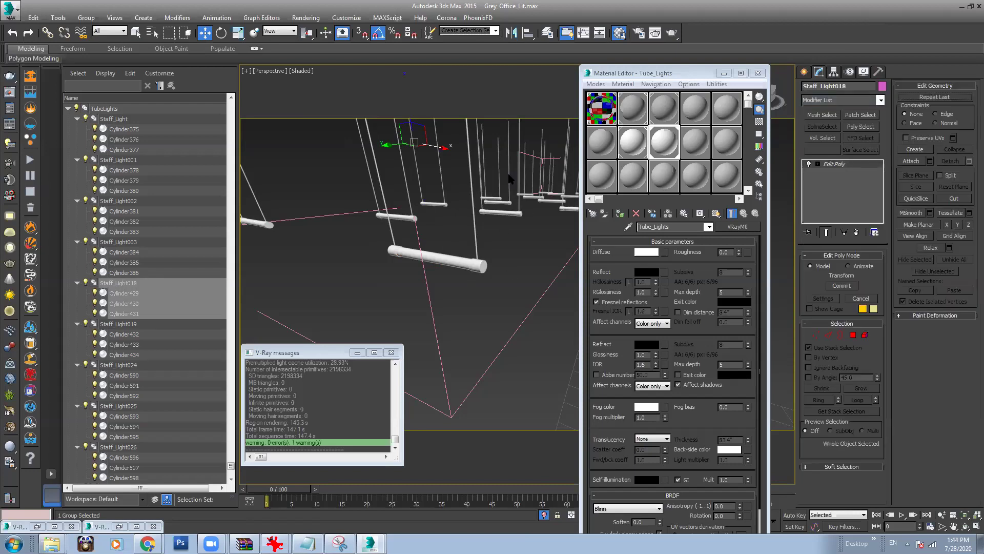
middle_click_drag(439, 219, 465, 267, "alt")
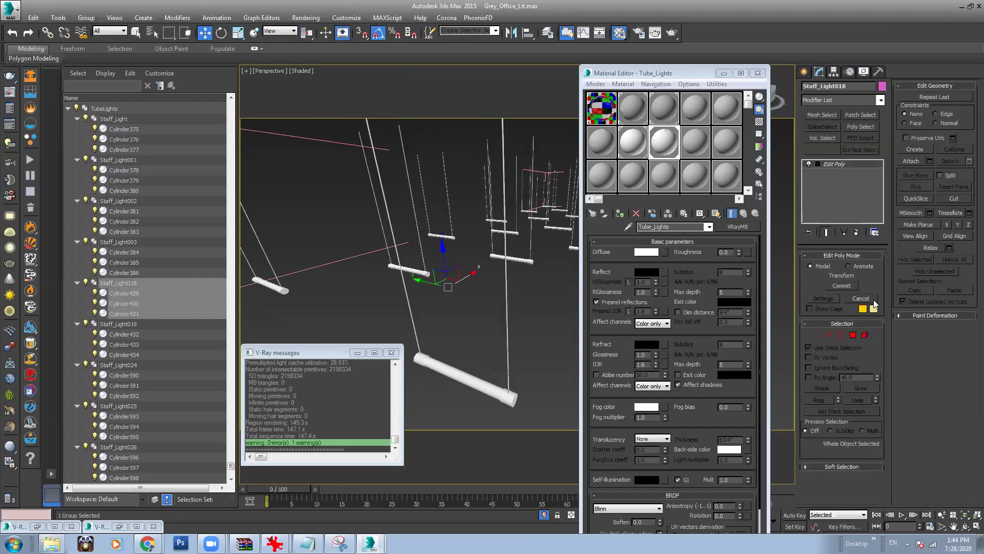
left_click(695, 144)
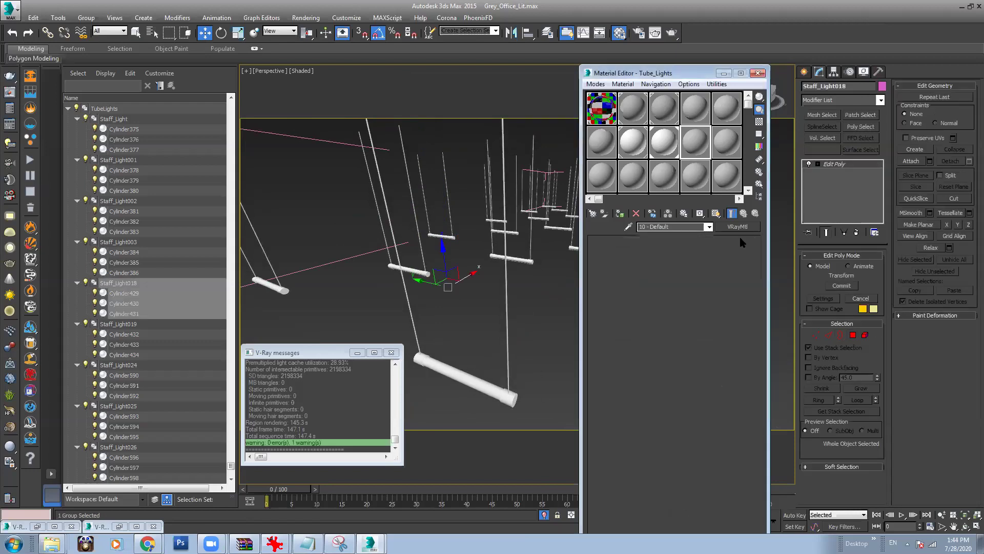
middle_click_drag(450, 288, 467, 318)
left_click(452, 285)
left_click(476, 332)
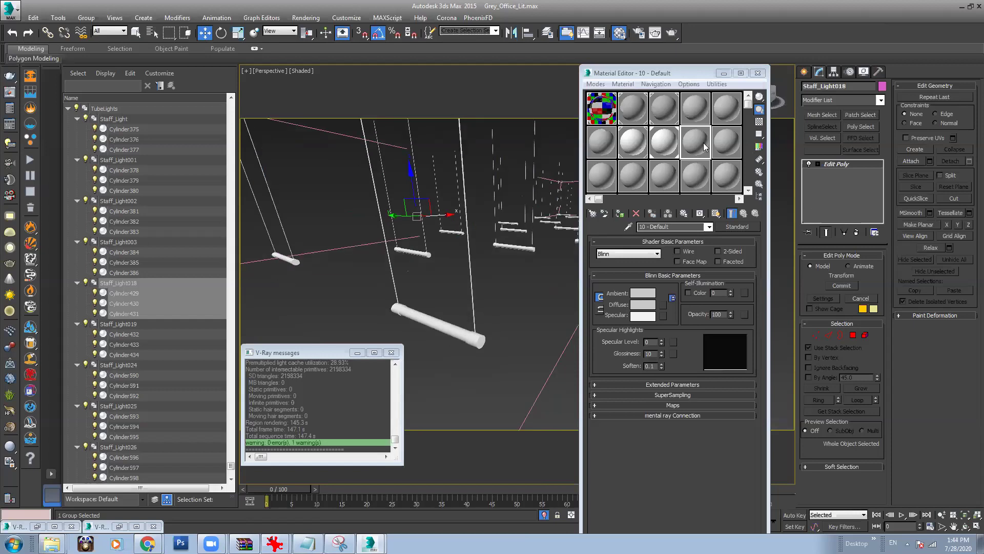
left_click(735, 228)
double_click(251, 326)
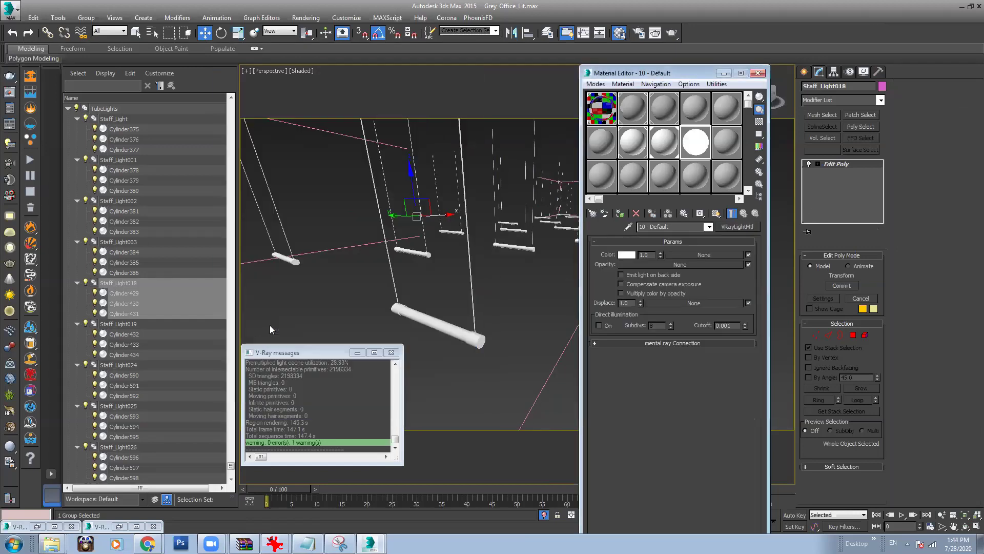
Step: Assign the new light material to Staff_Light018, renaming it TubeLIghts instead of replacing the existing material
left_click(620, 214)
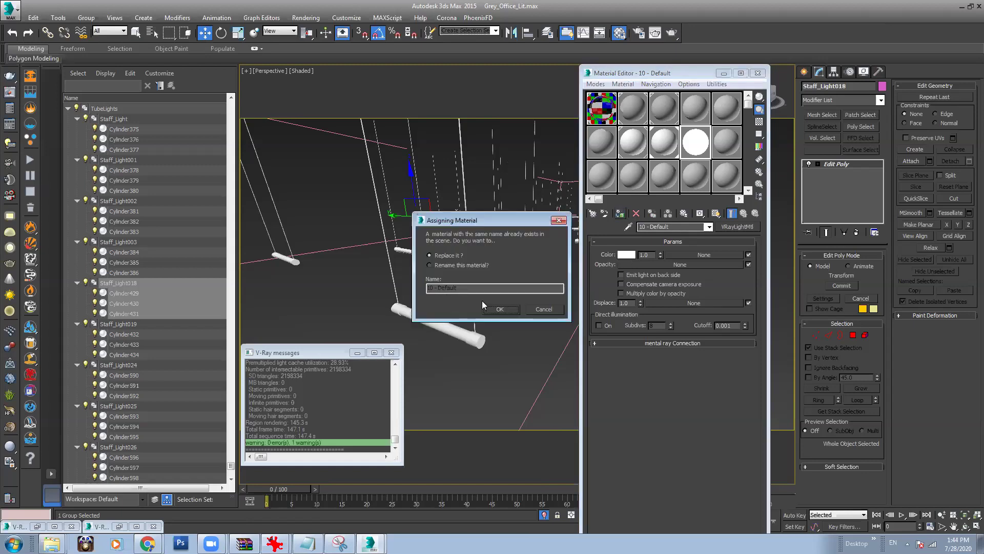
left_click(456, 264)
type("TubeLight")
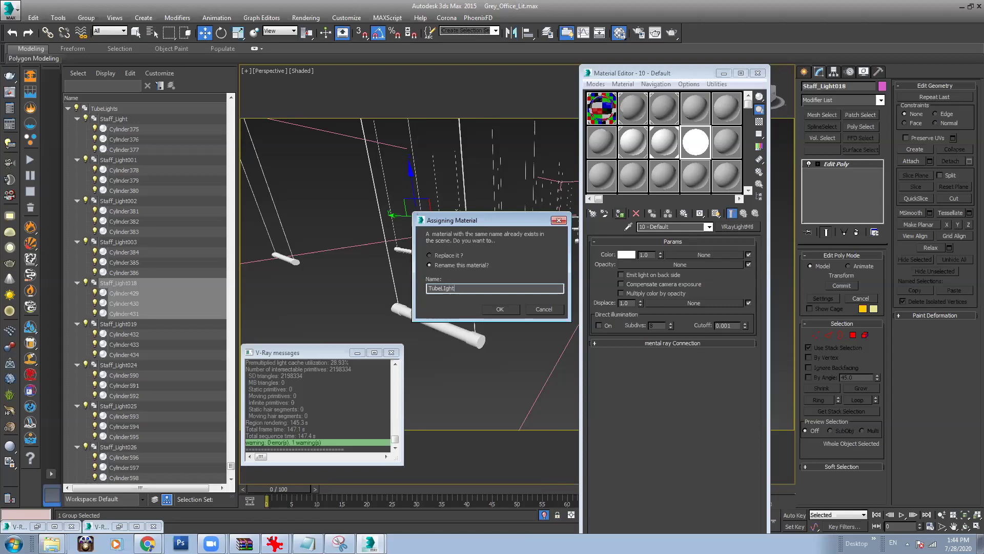
type("s")
key("Return")
Step: Reselect Staff_Light018 and select the polygons of the tube between its end caps
left_click(419, 313)
scroll(476, 315, "up", 5)
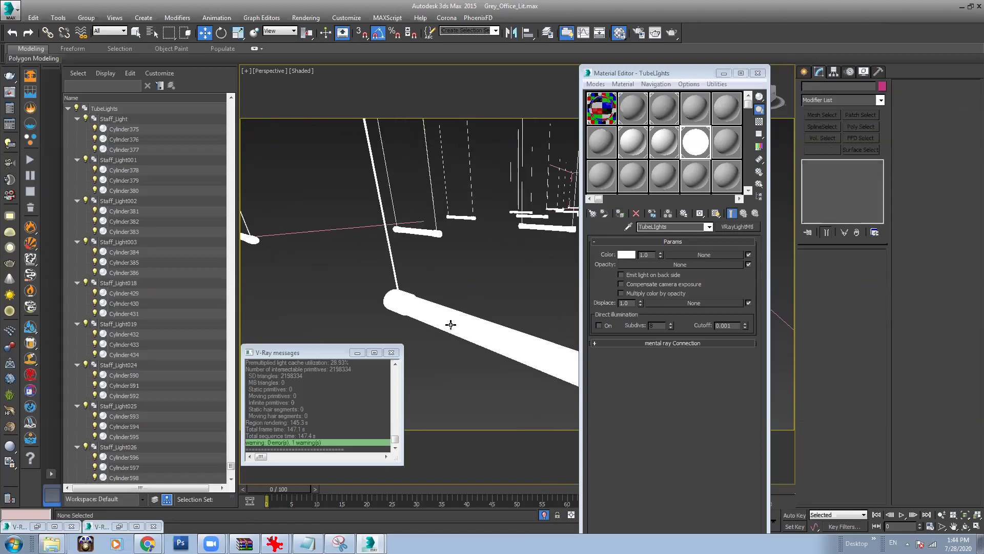
left_click(451, 324)
scroll(467, 328, "up", 2)
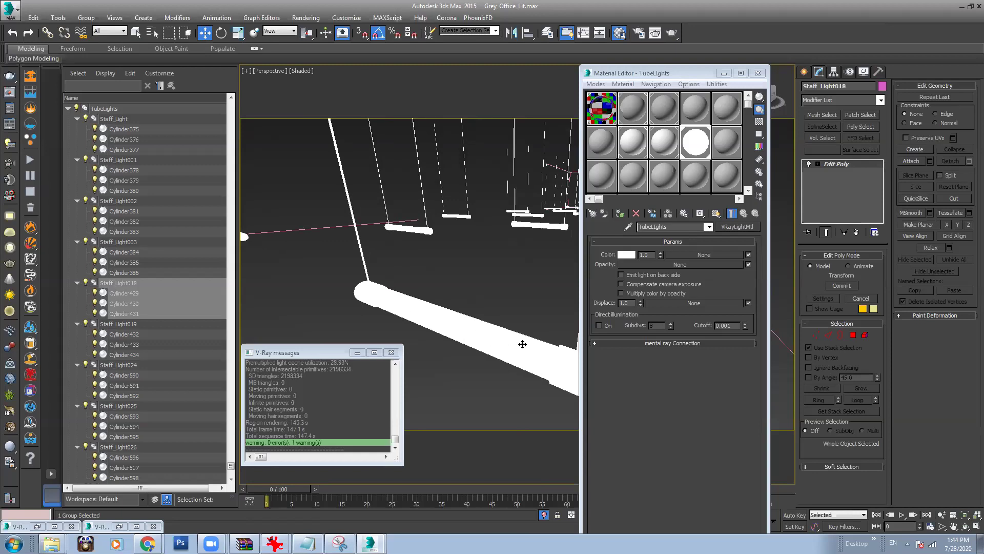
scroll(453, 315, "down", 2)
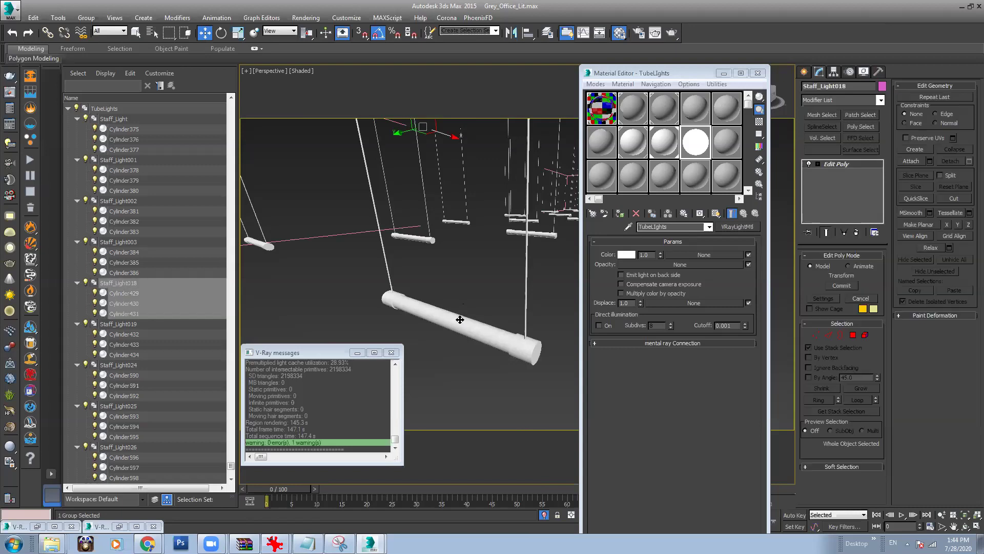
left_click(854, 335)
left_click(461, 320)
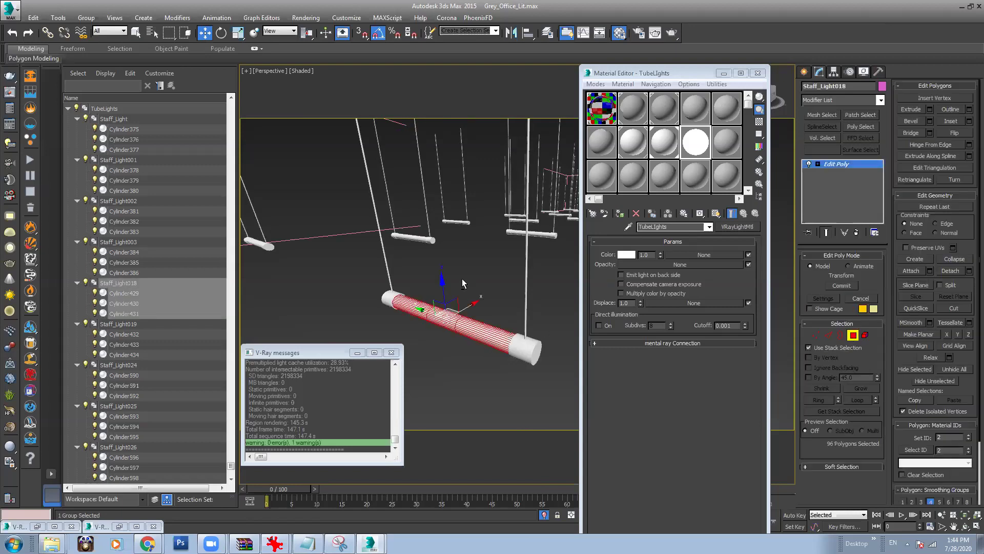
Step: Try to assign the TubeLIghts material to only the selected tube polygons
middle_click_drag(463, 279, 454, 313, "alt")
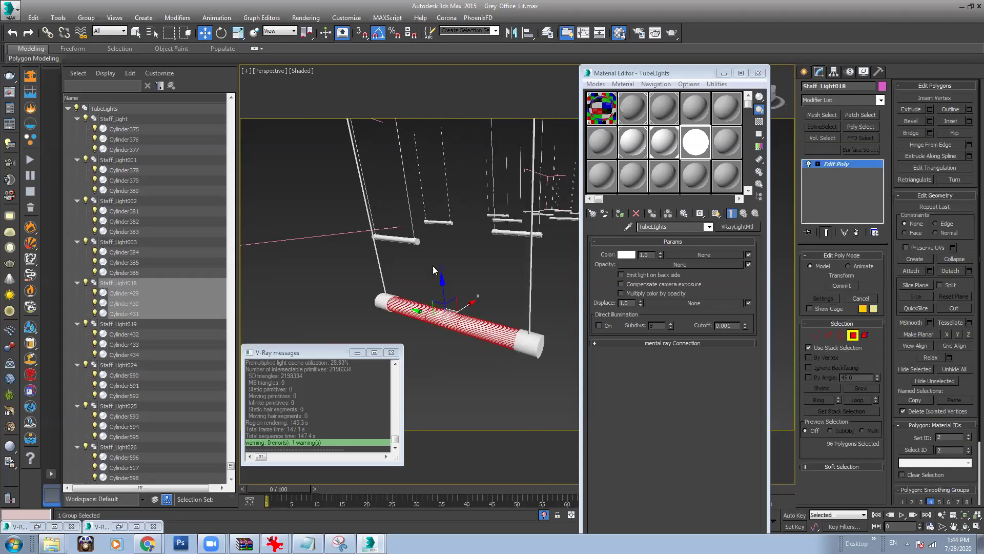
middle_click_drag(435, 272, 464, 267)
scroll(464, 264, "down", 4)
scroll(486, 254, "up", 4)
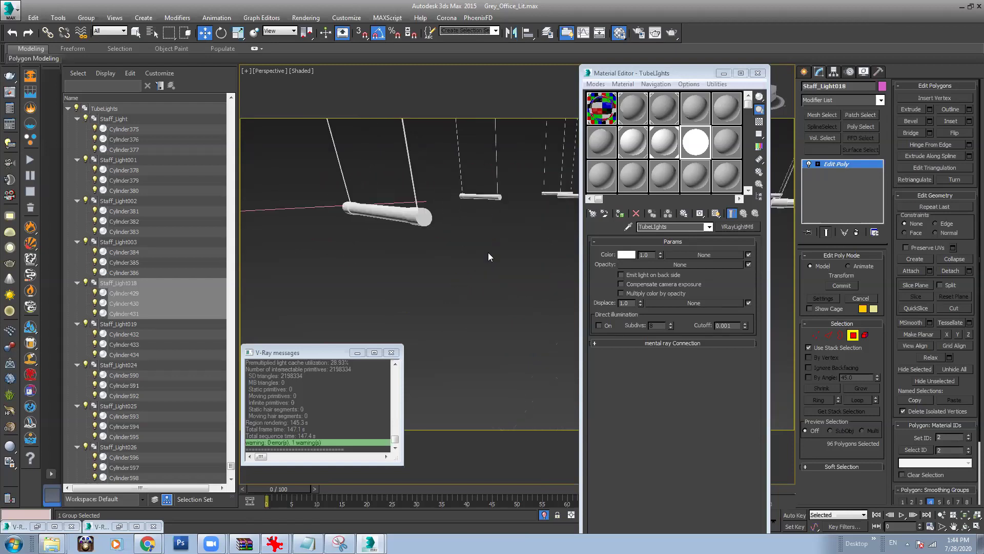
scroll(494, 247, "down", 4)
scroll(491, 256, "up", 4)
scroll(491, 255, "down", 4)
scroll(421, 259, "up", 4)
middle_click_drag(421, 260, 435, 262, "alt")
scroll(445, 263, "up", 2)
mouse_move(489, 314)
middle_mouse_down("alt")
mouse_move(493, 304)
mouse_move(512, 336)
mouse_move(496, 310)
middle_mouse_up("alt")
left_click(702, 146)
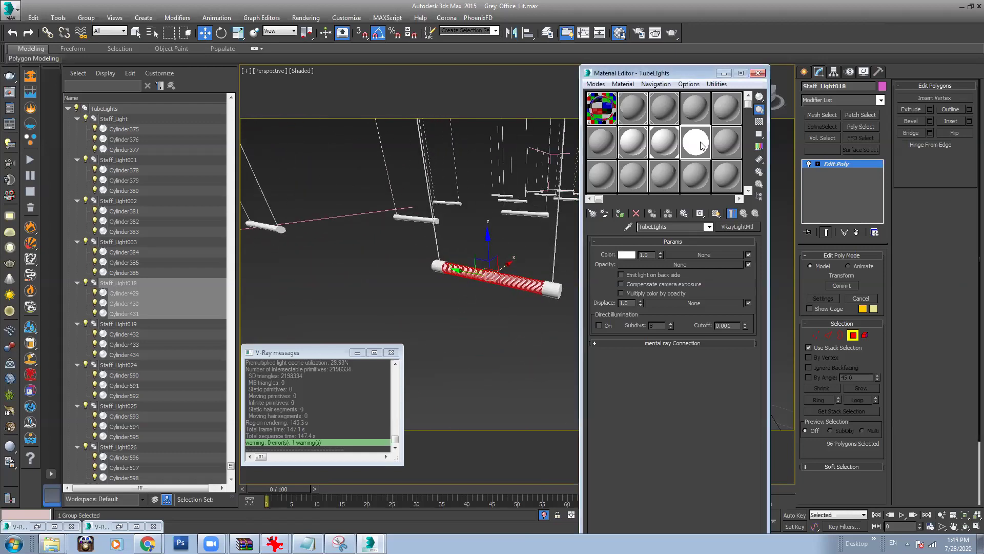
left_click(621, 216)
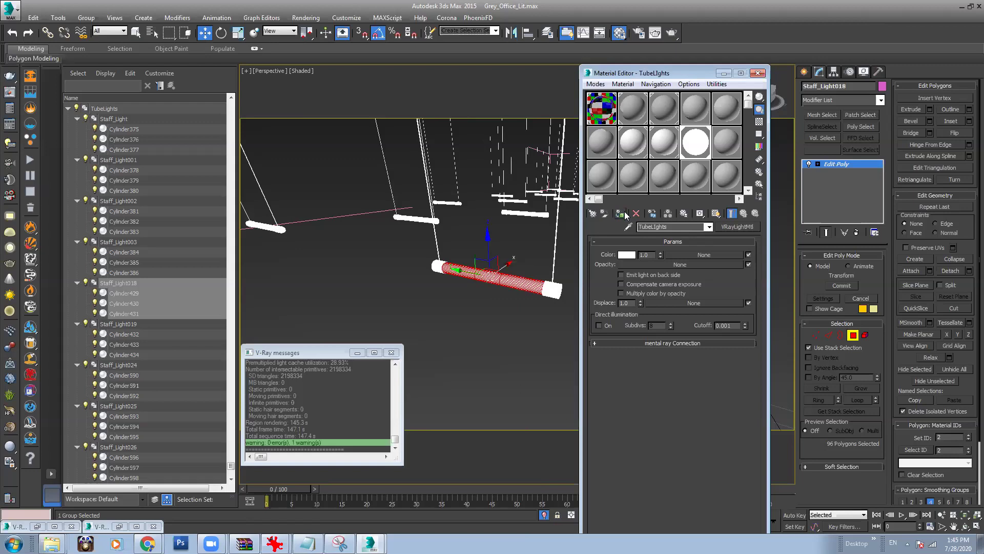
Step: Set the selected tube polygons' material ID to 1 and try inverting the selection
middle_click_drag(502, 277, 500, 276, "alt")
middle_click_drag(432, 277, 452, 275, "alt")
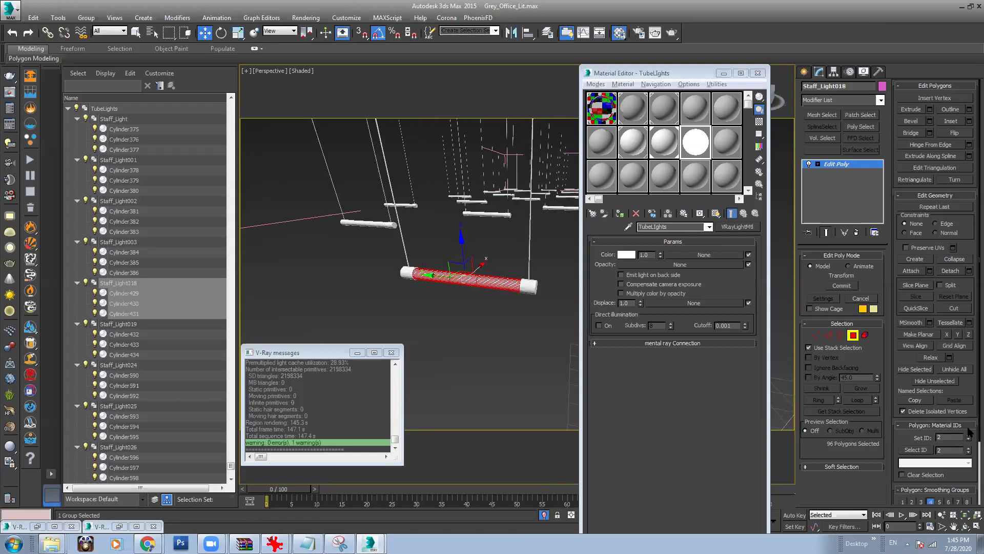
left_click_drag(950, 439, 916, 435)
type("1")
key("Return")
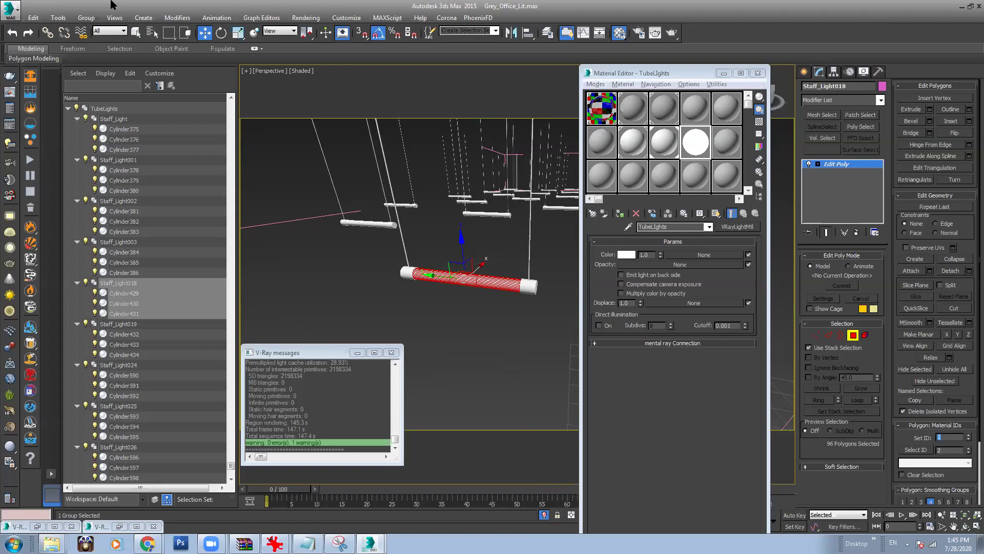
left_click(34, 18)
left_click(73, 204)
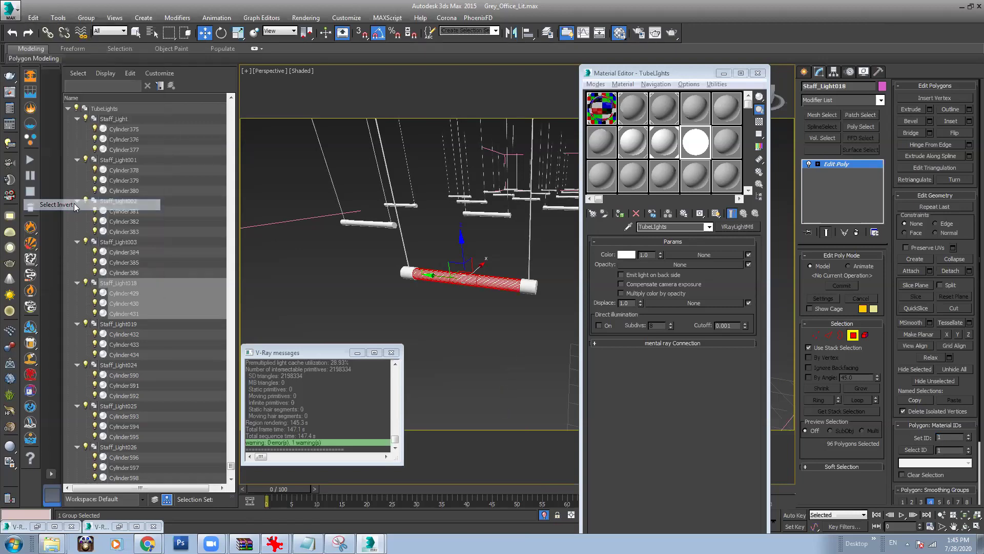
middle_click_drag(490, 271, 482, 267, "alt")
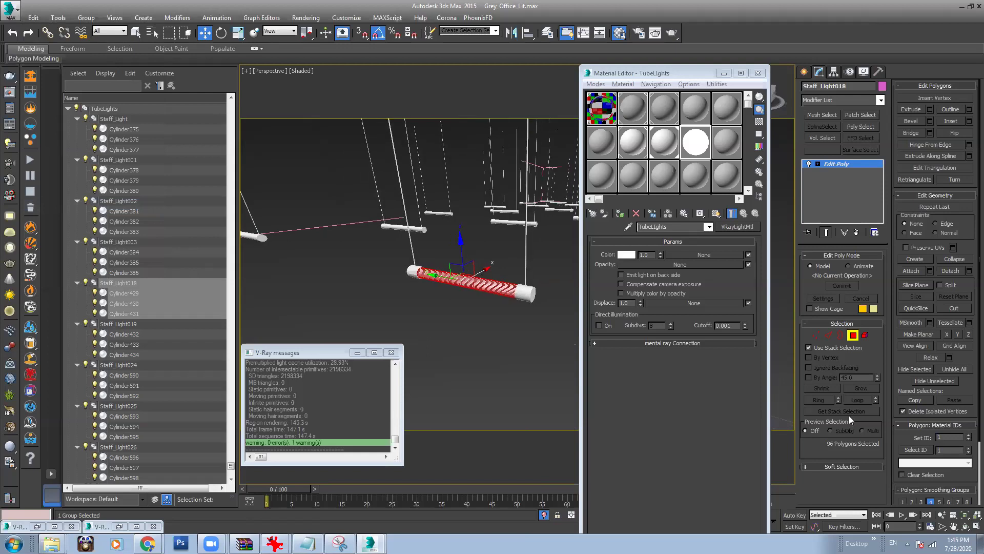
Step: Set the selected tube polygons' material ID to 2, staying at the Edit Poly modifier's Polygon level
left_click(946, 437)
left_click(817, 164)
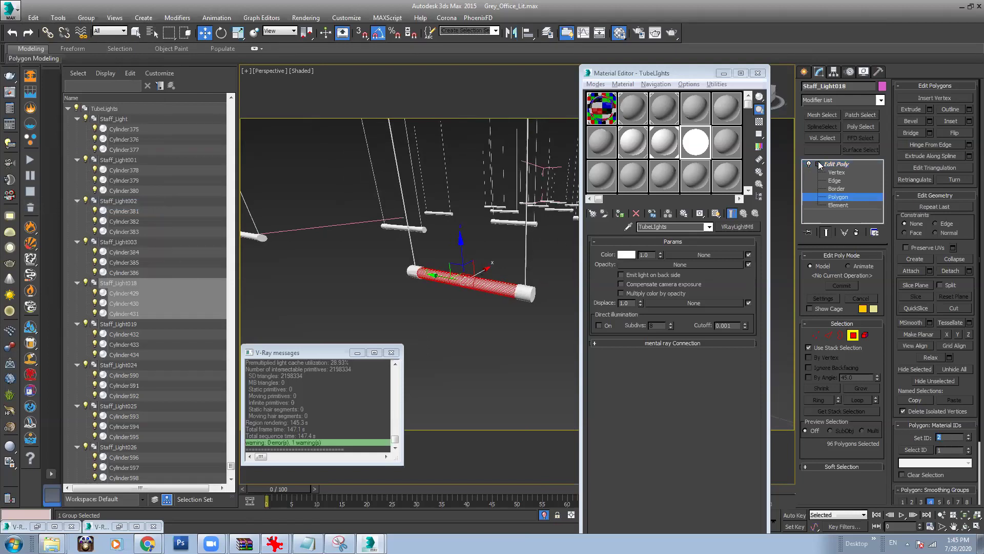
left_click(844, 198)
left_click(845, 197)
left_click(853, 334)
left_click(853, 335)
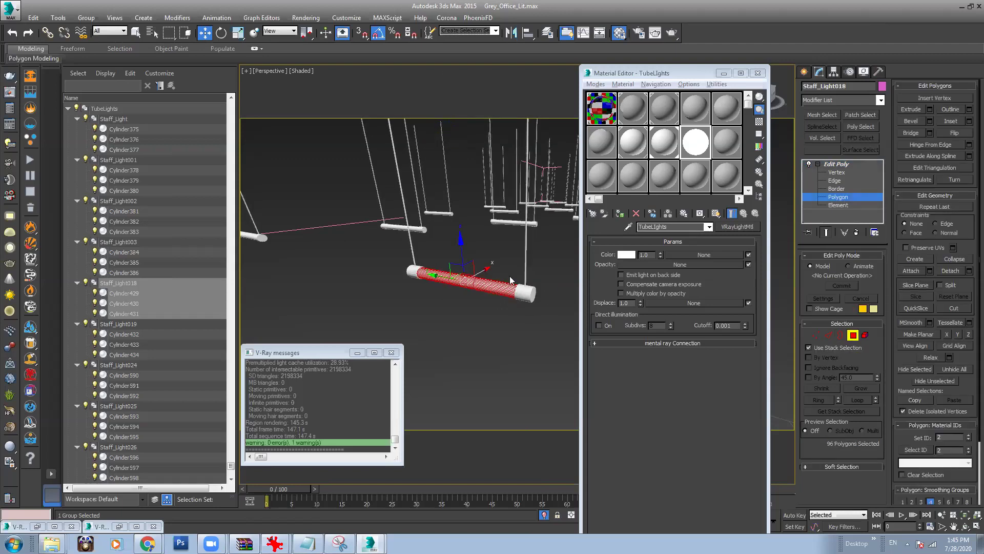
Step: Apply the TubeLIghts light material to the tube lights again while keeping the tube polygons selected
middle_click_drag(509, 275, 495, 257, "alt")
left_click_drag(462, 251, 469, 269)
right_click(469, 269)
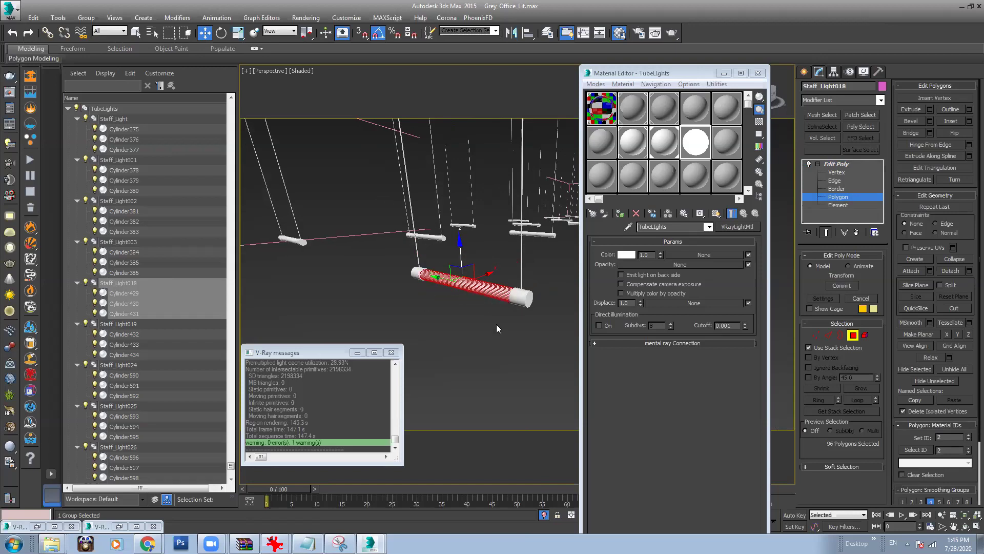
left_click(809, 163)
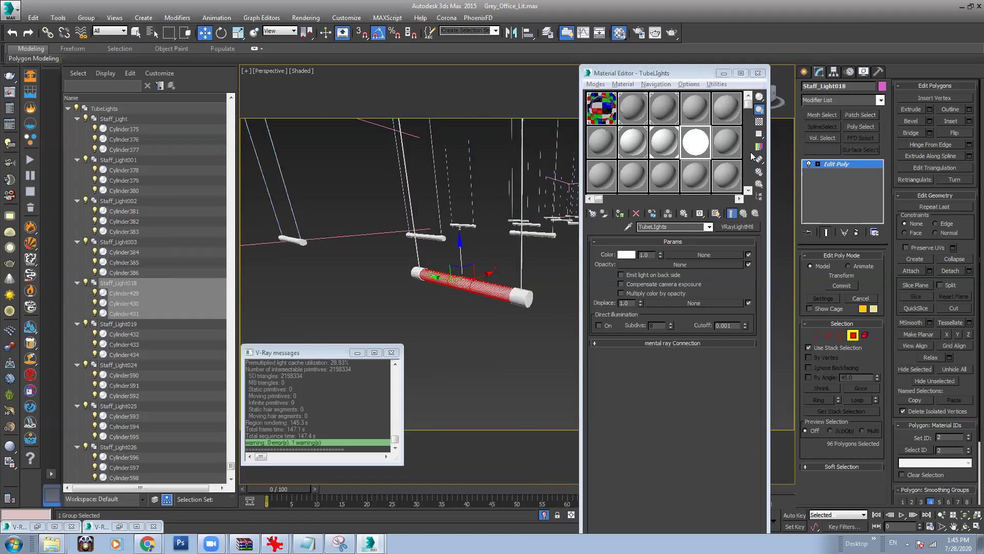
left_click(852, 334)
left_click(852, 335)
middle_click_drag(474, 296, 474, 292, "alt")
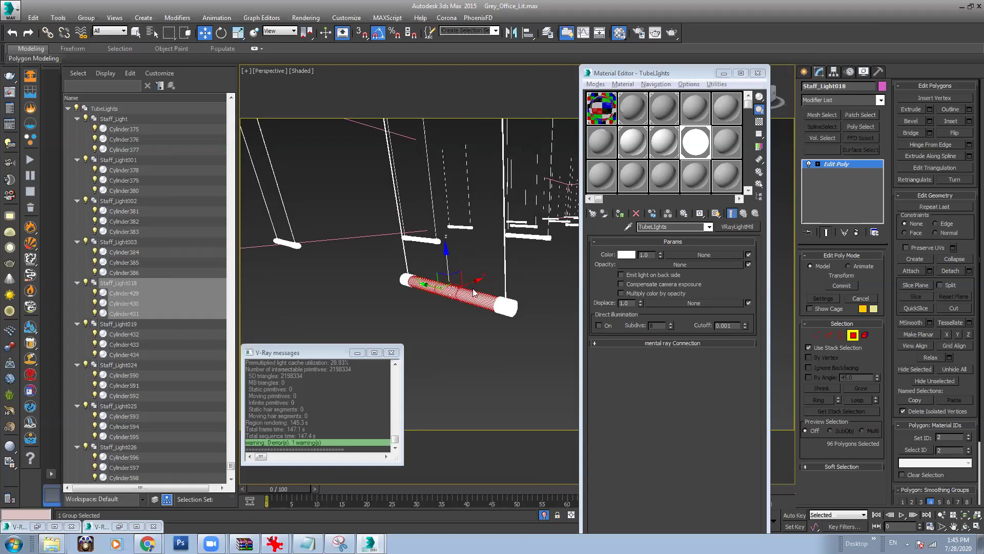
Step: Set the TubeLIghts light material's colour to a warm orange, RGB 255, 125, 47
left_click(626, 255)
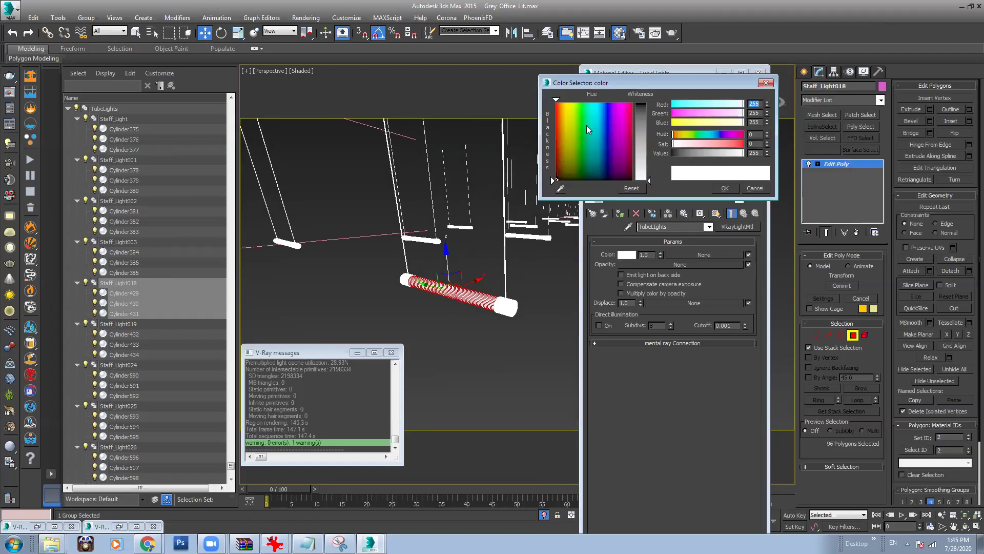
left_click_drag(673, 145, 747, 146)
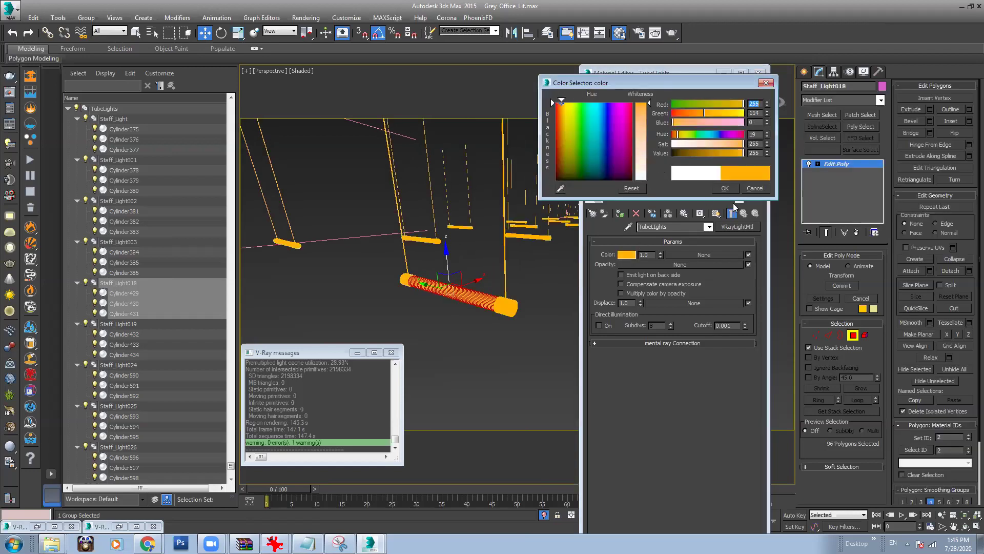
left_click_drag(649, 126, 660, 148)
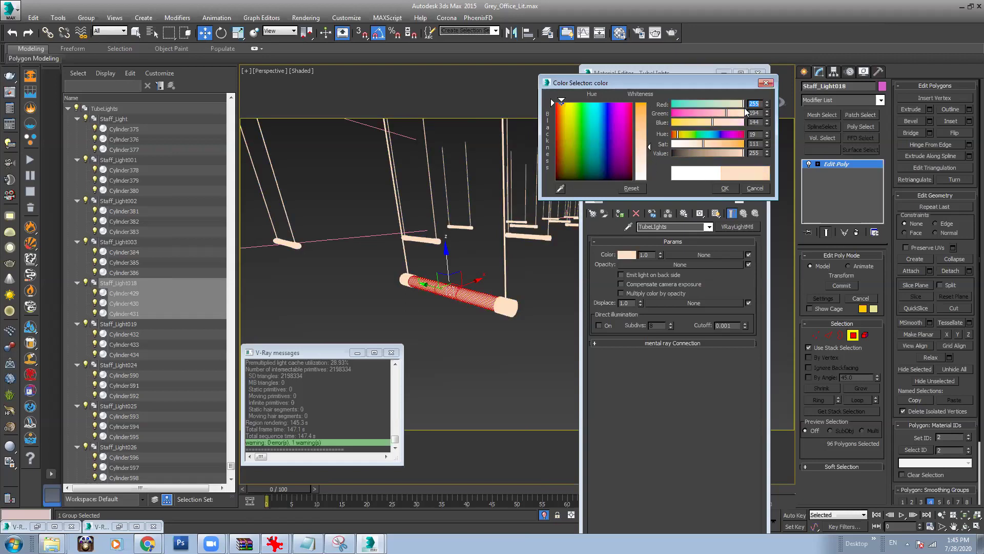
key("Tab")
type("125")
key("Tab")
type("47")
key("Return")
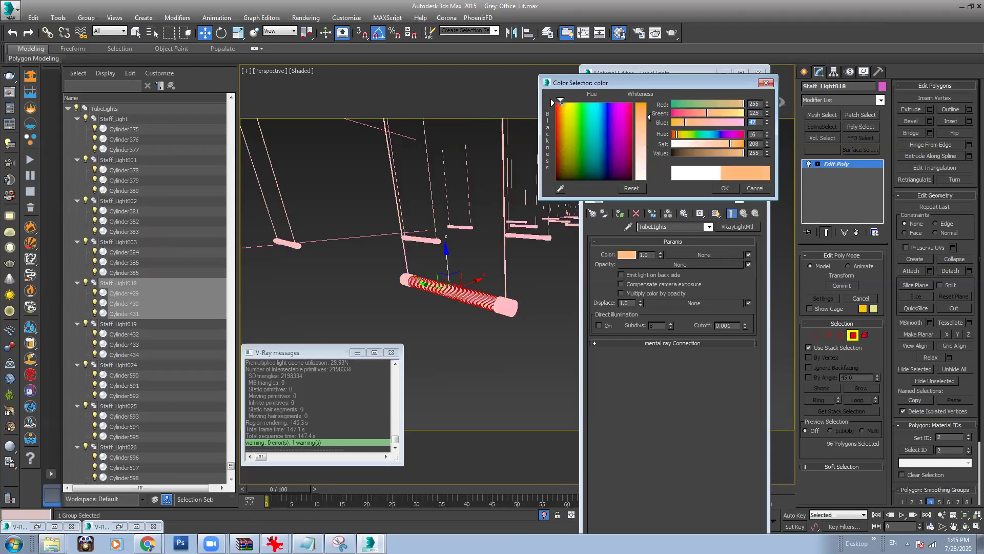
left_click(726, 190)
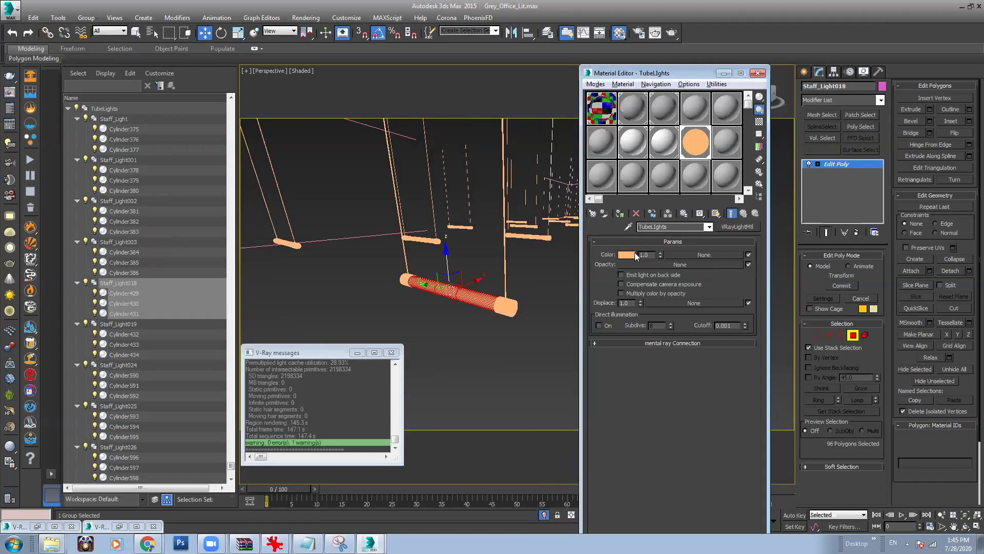
Step: Set the TubeLIghts material's colour multiplier to 25 and close the Material Editor
double_click(655, 253)
type("25")
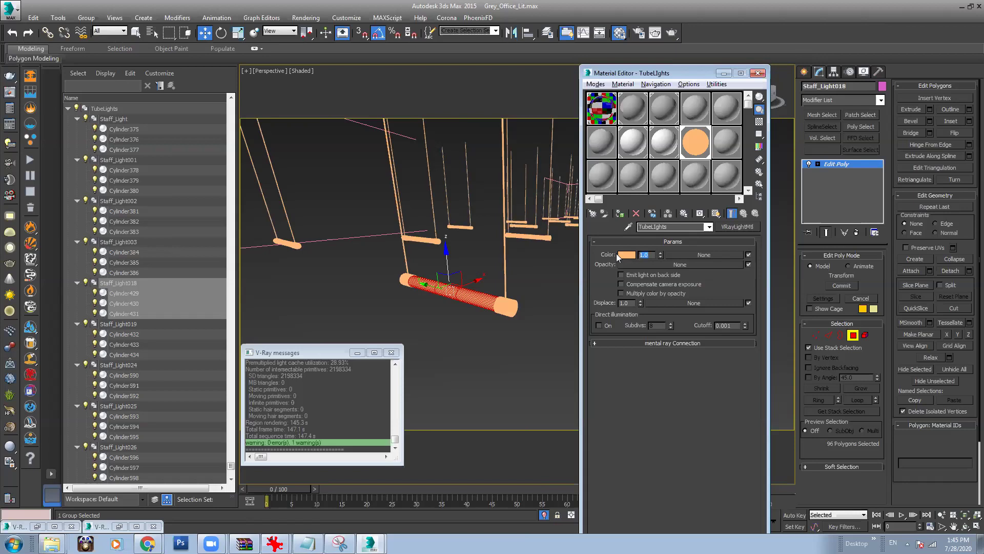
key("Return")
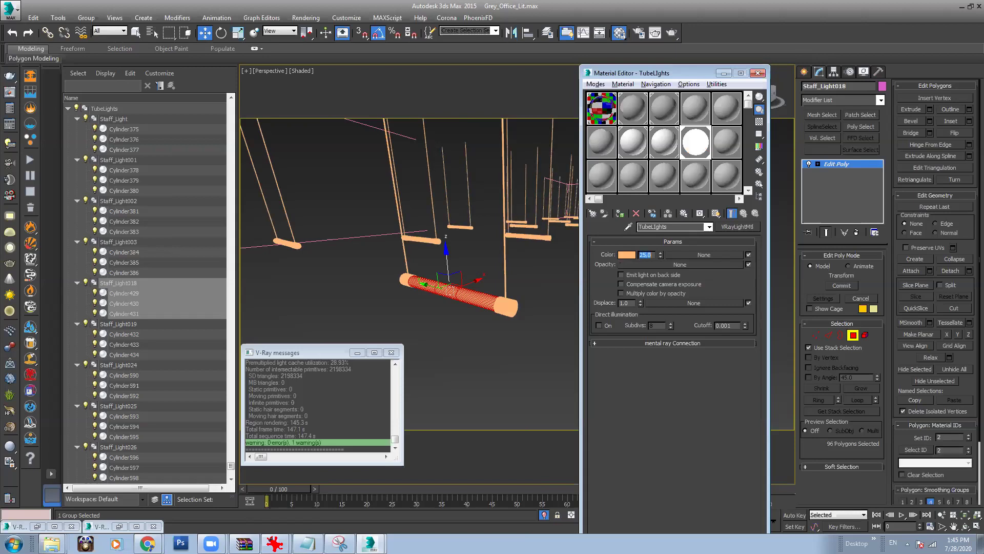
left_click(757, 74)
Step: Leave the Edit Poly Polygon level, deselect the tube light, and switch the viewport to Camera006
left_click(853, 336)
left_click(630, 309)
key("c")
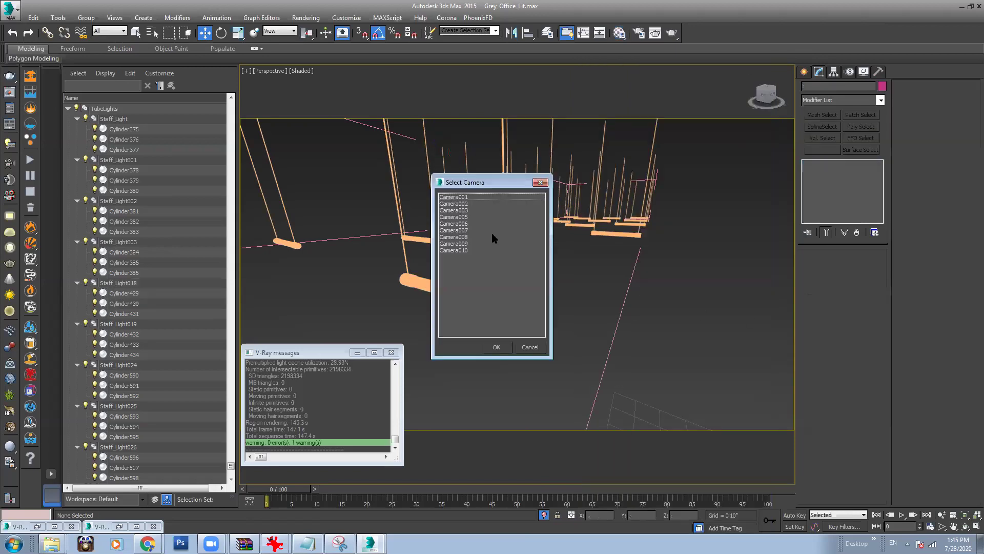
double_click(455, 224)
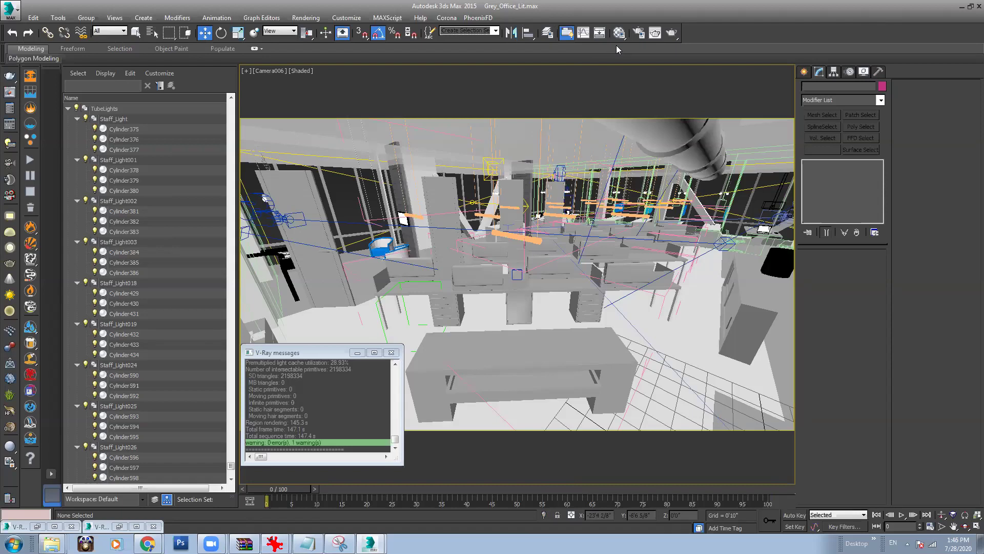
Step: Select the Direct001 light from the scene's list of lights and display its parameters
left_click_drag(231, 466, 213, 111)
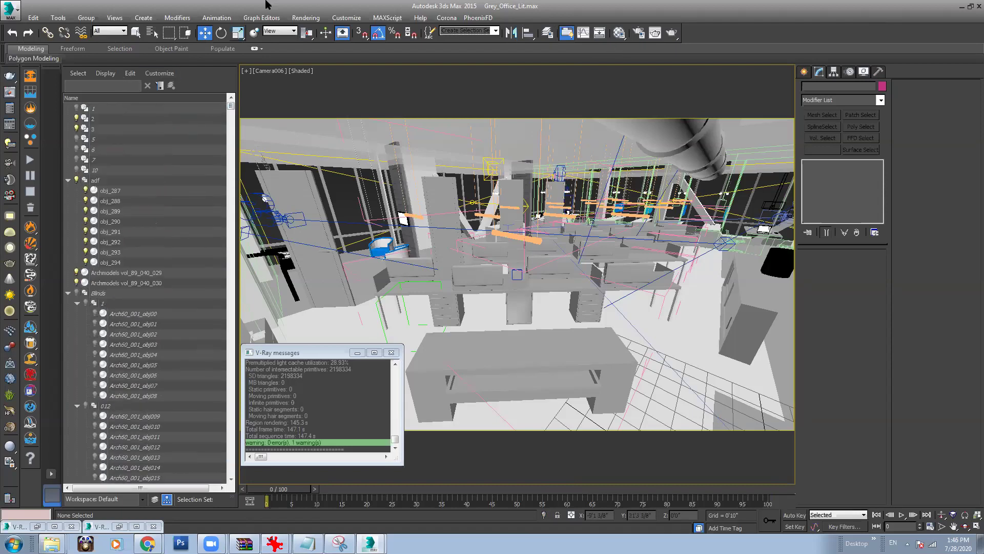
left_click(152, 32)
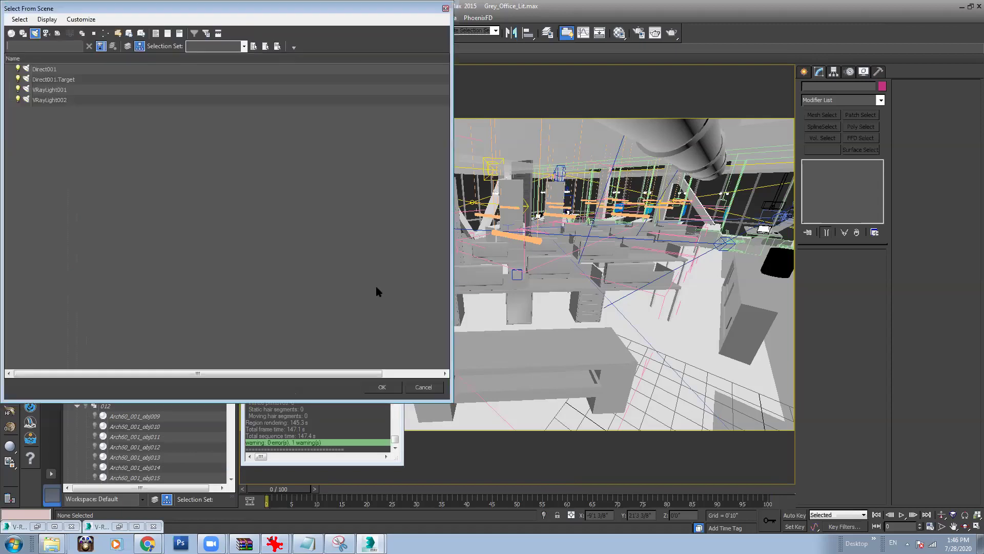
left_click(52, 70)
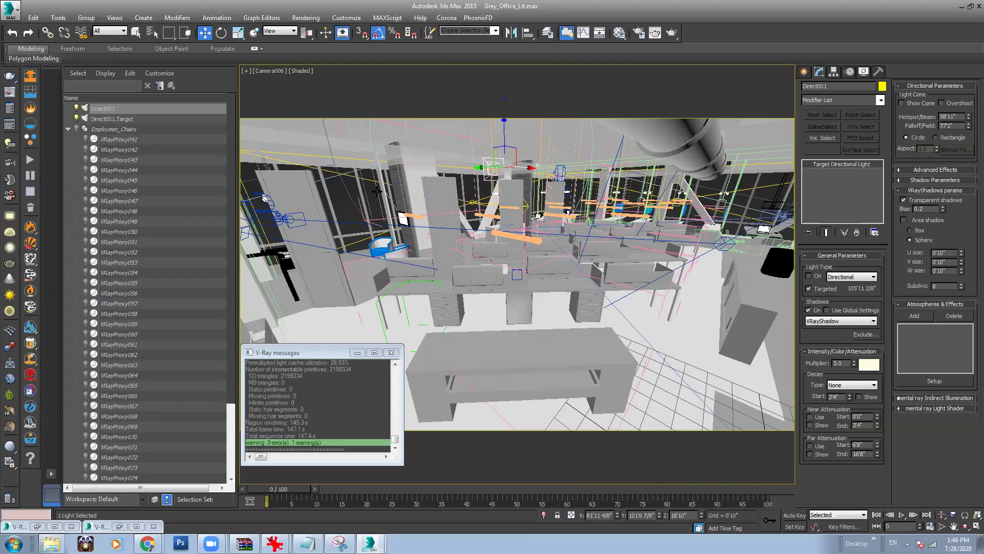
Step: Select VRayLight001 at the windows in wireframe display and change its light colour to a saturated blue
key("F3")
left_click(330, 170)
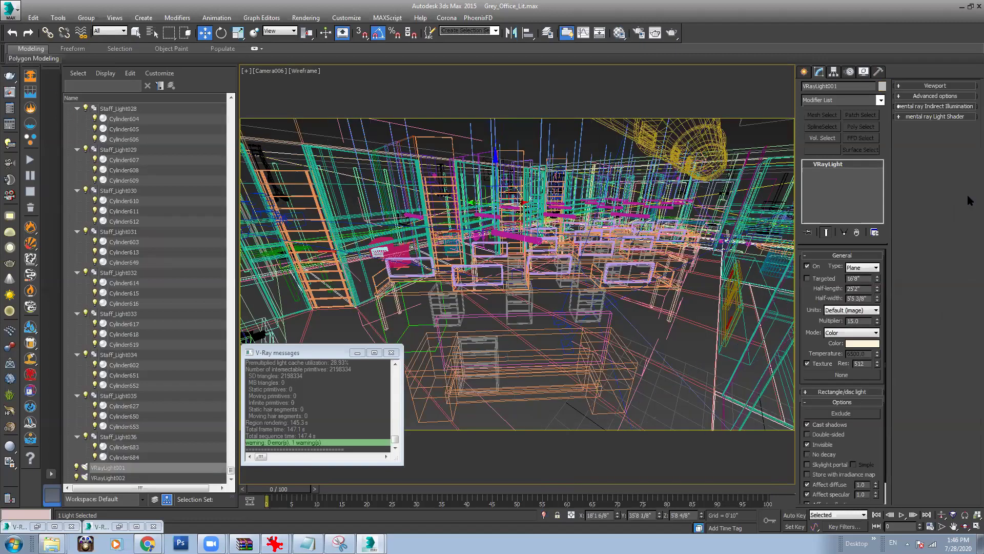
left_click(863, 343)
left_click_drag(592, 122, 603, 102)
left_click_drag(649, 126, 649, 110)
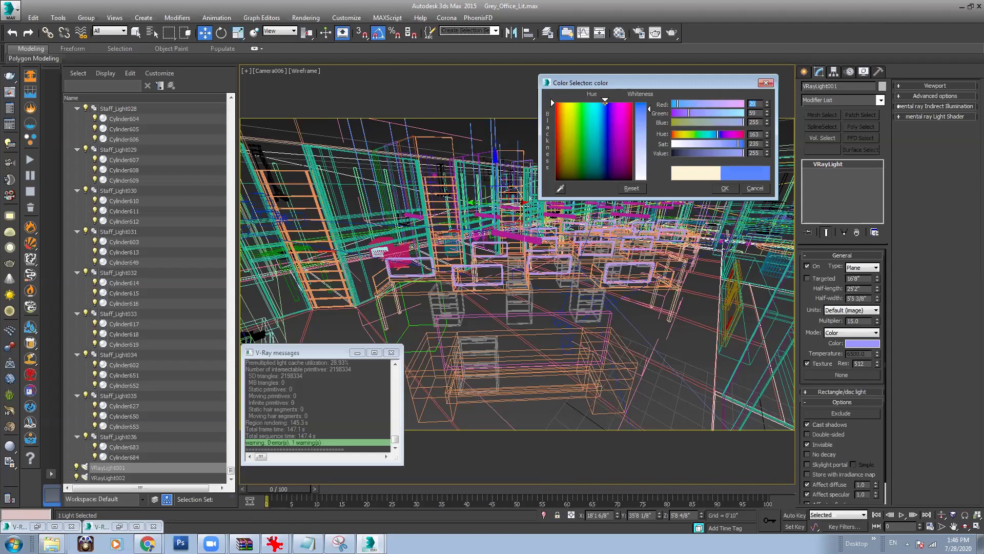
left_click(725, 188)
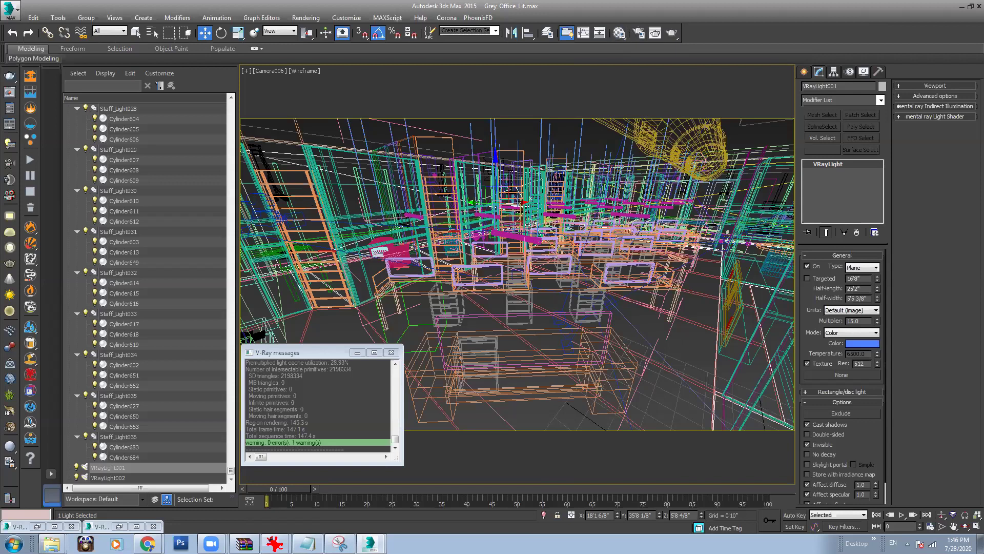
Step: Return the viewport to shaded display and test-render Camera006, checking the GI passes in the V-Ray frame buffer
key("F3")
left_click(510, 237)
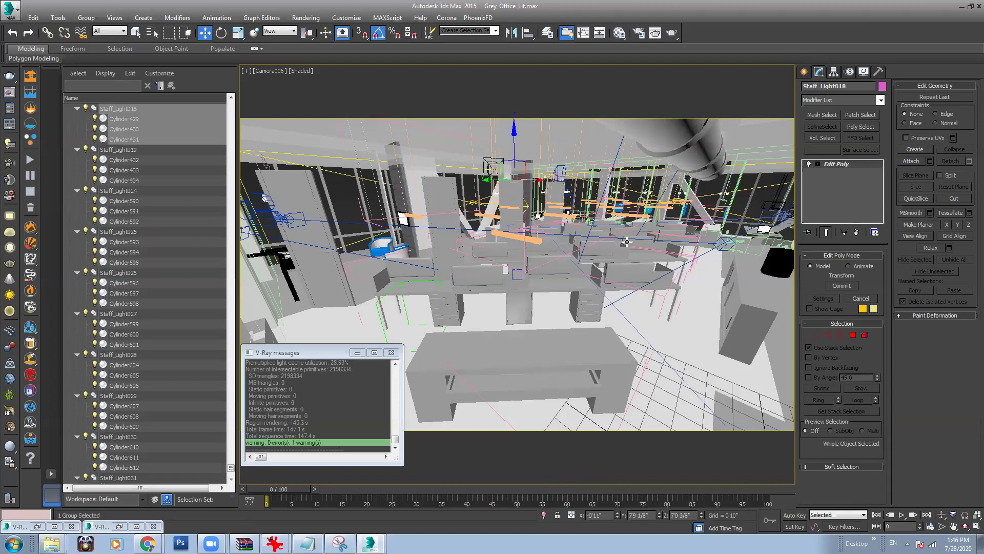
left_click(670, 33)
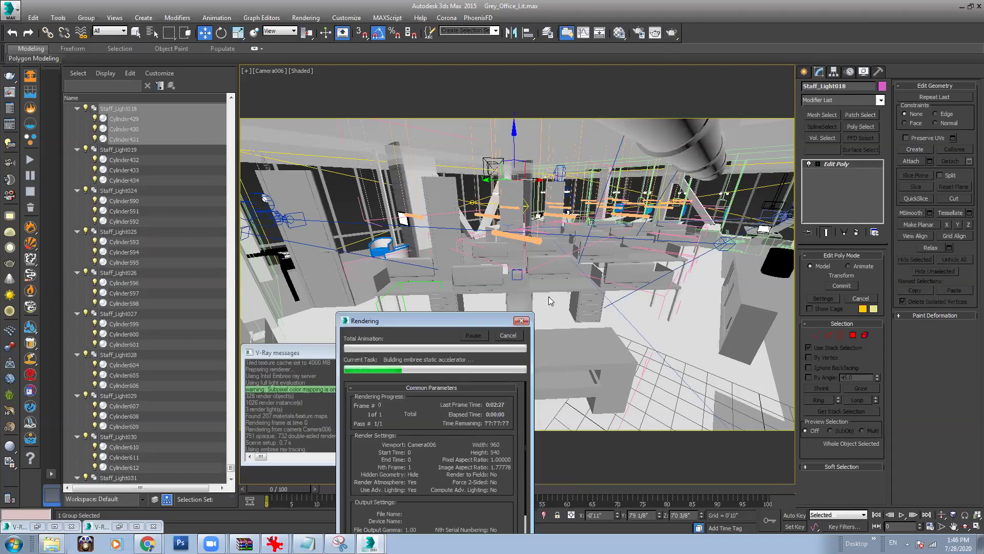
mouse_move(369, 542)
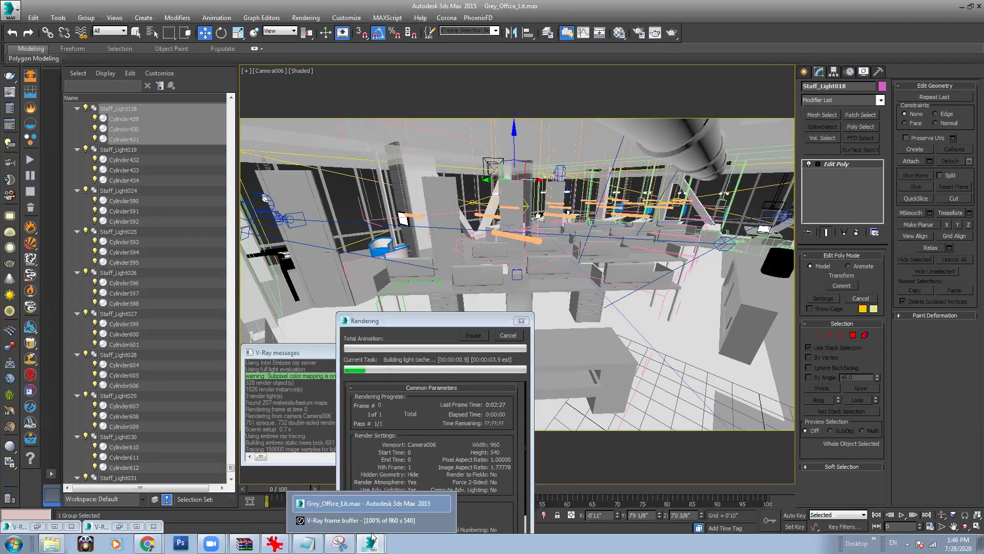
left_click(369, 521)
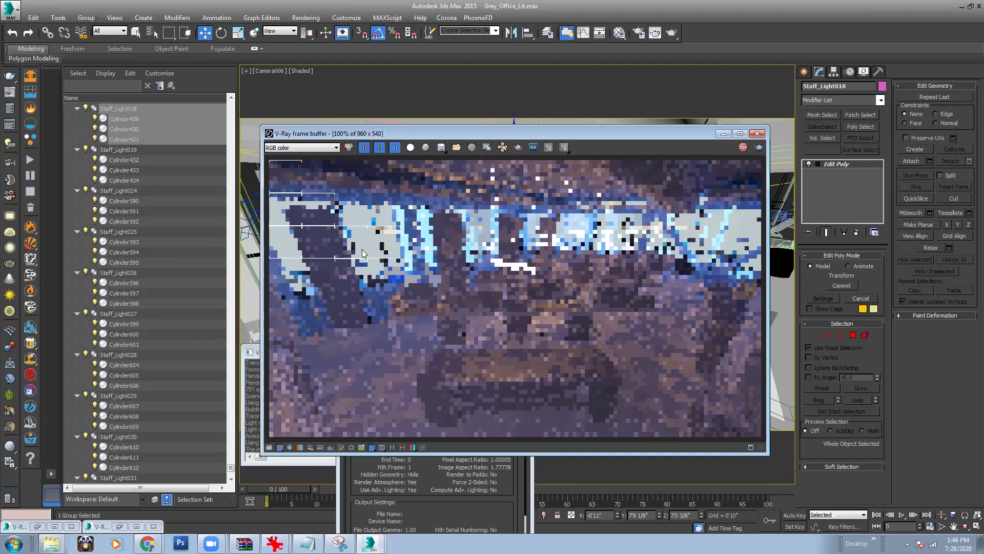
left_click(723, 135)
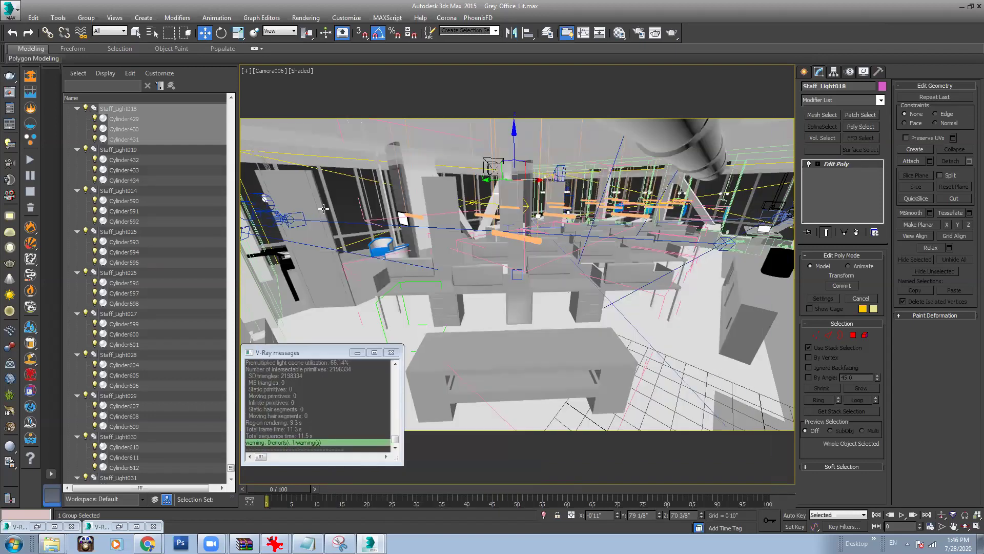
Step: Turn off the Invisible option of VRayLight001, test-render the camera view again, and close the frame buffer
left_click(340, 175)
key("F3")
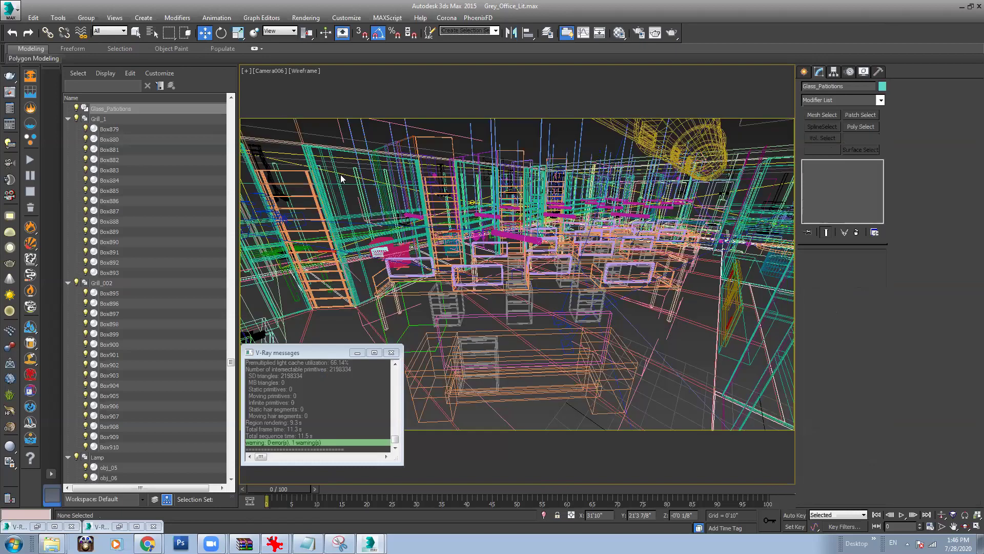
left_click(340, 175)
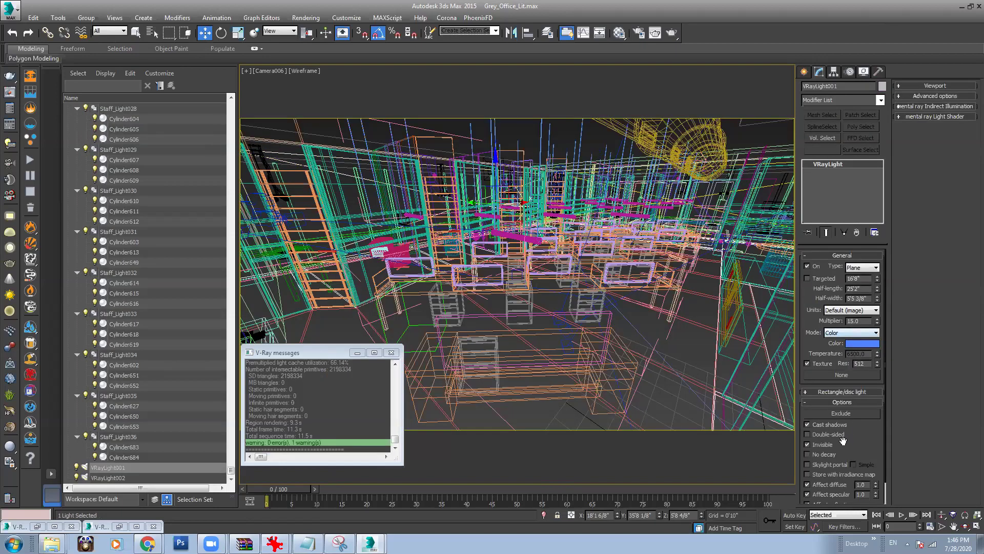
left_click(822, 443)
left_click(671, 33)
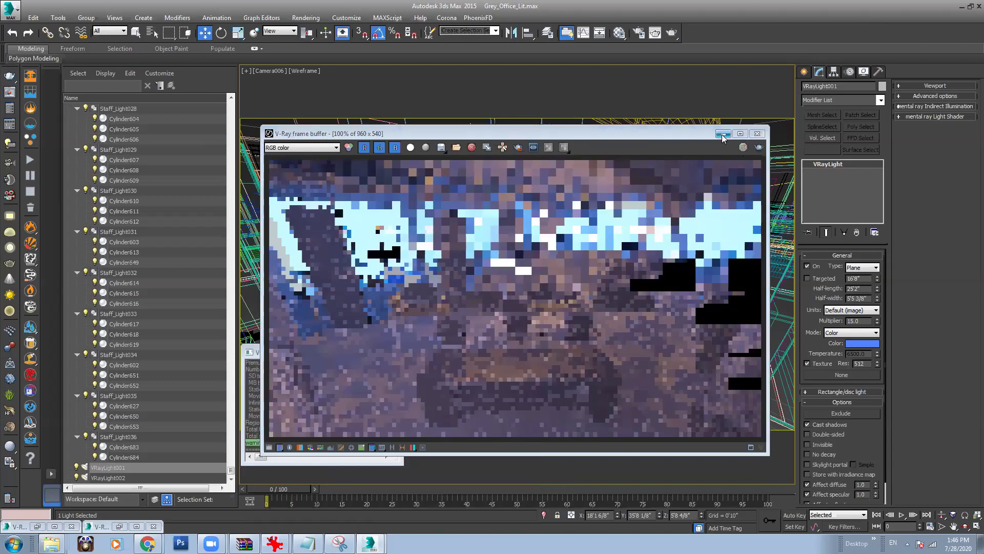
left_click(757, 133)
Step: Set the environment's background colour to black
left_click(306, 17)
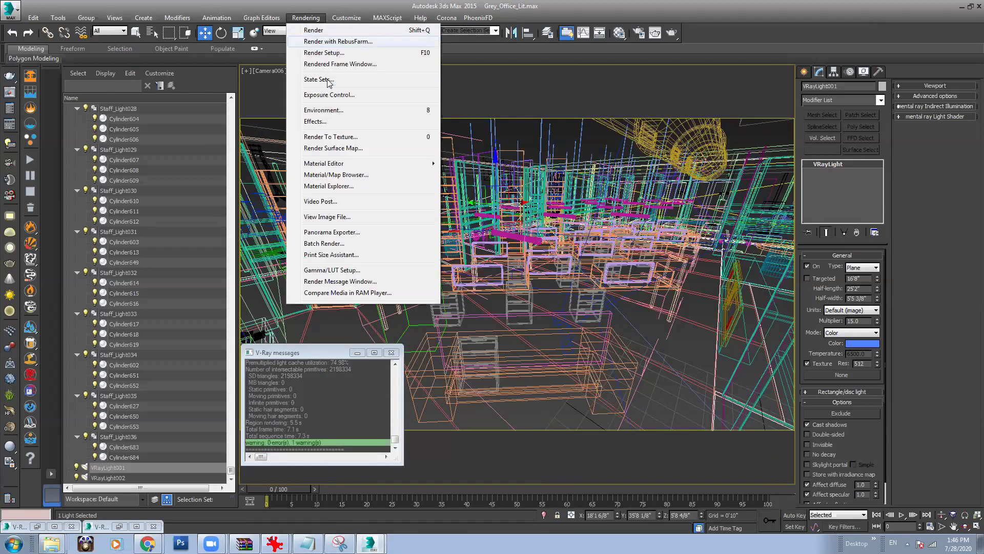
left_click(330, 110)
left_click(193, 155)
left_click(94, 165)
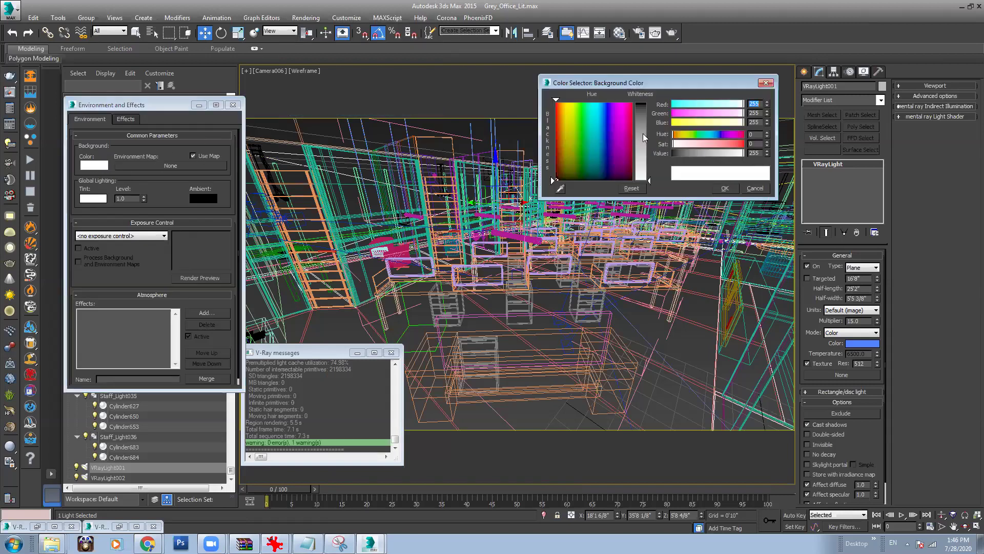
left_click_drag(642, 133, 643, 179)
left_click(725, 188)
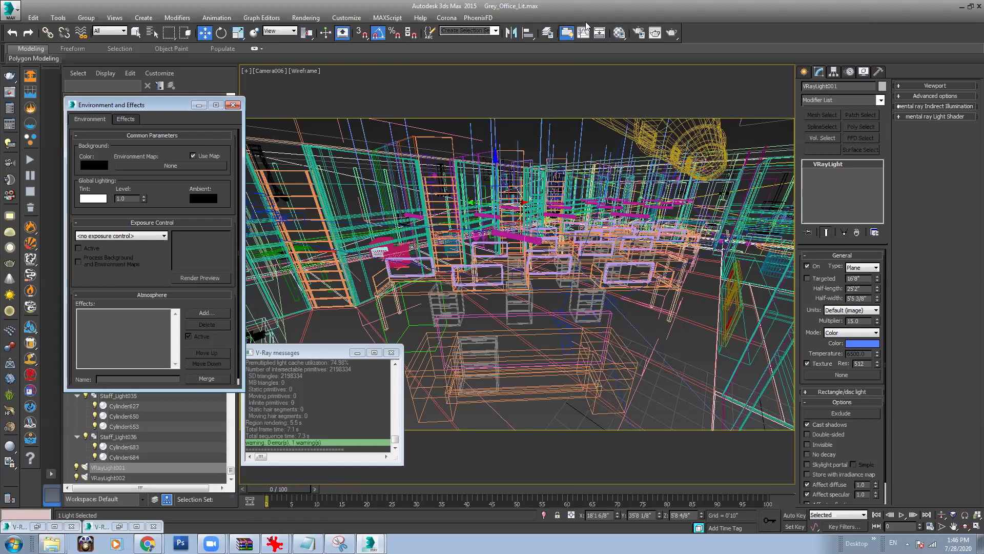
Step: Start a test render with the black background, view it in the frame buffer, and stop it during the GI passes
left_click(671, 32)
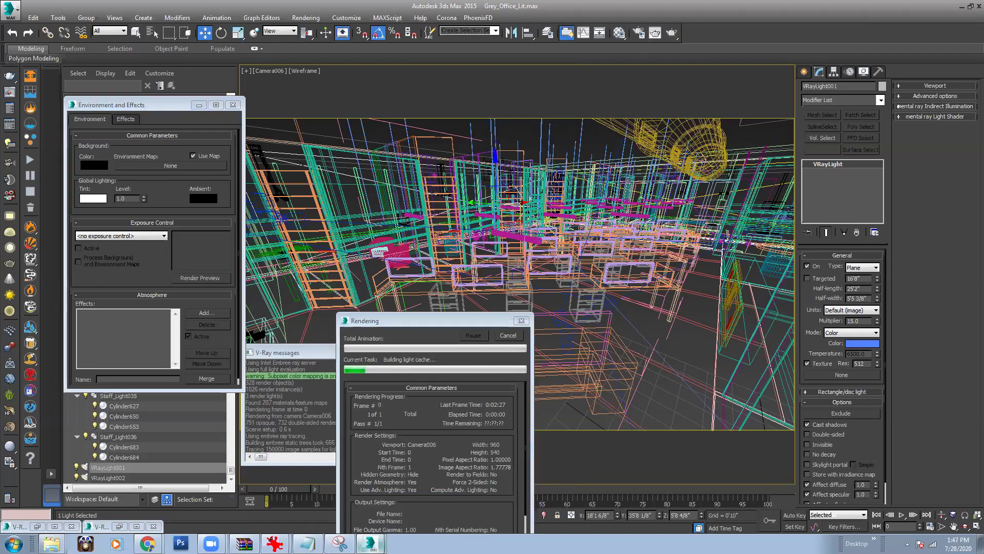
left_click(376, 524)
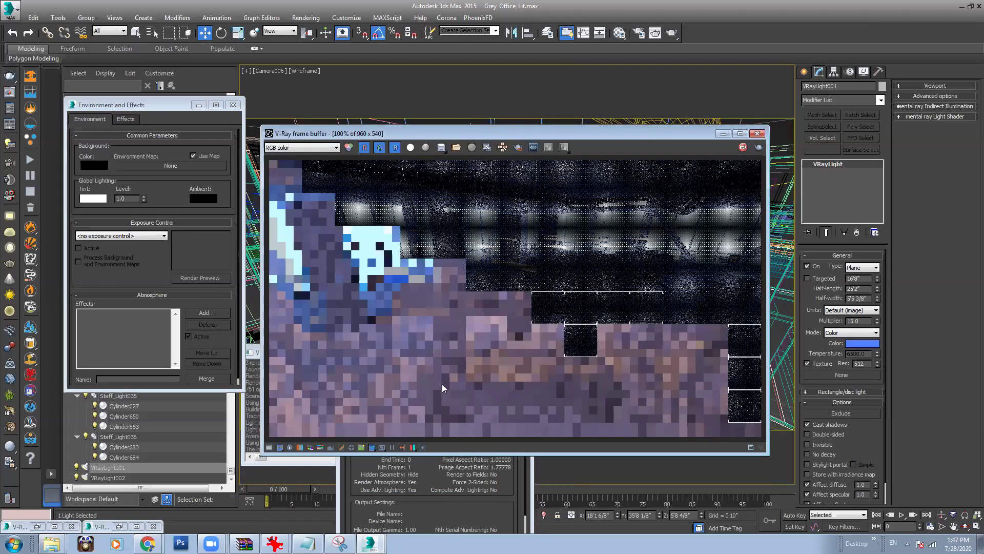
left_click(742, 148)
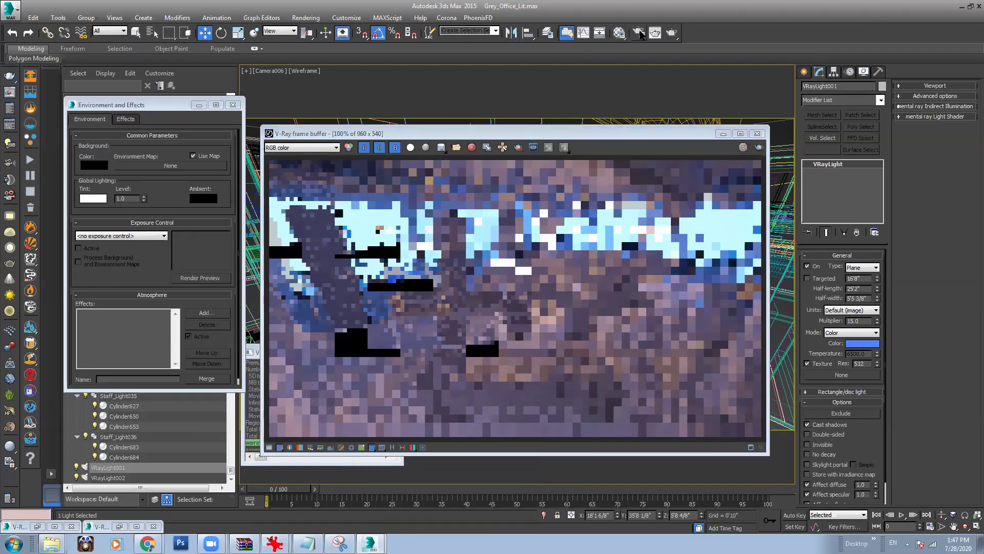
Step: Check the V-Ray environment overrides in the render setup and render the full Camera006 view
left_click(639, 33)
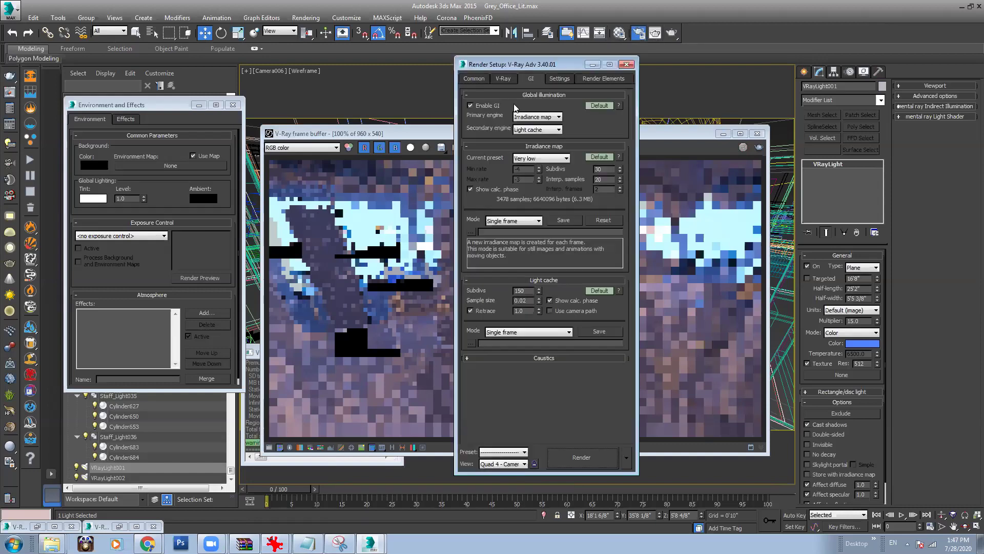
scroll(523, 334, "down", 5)
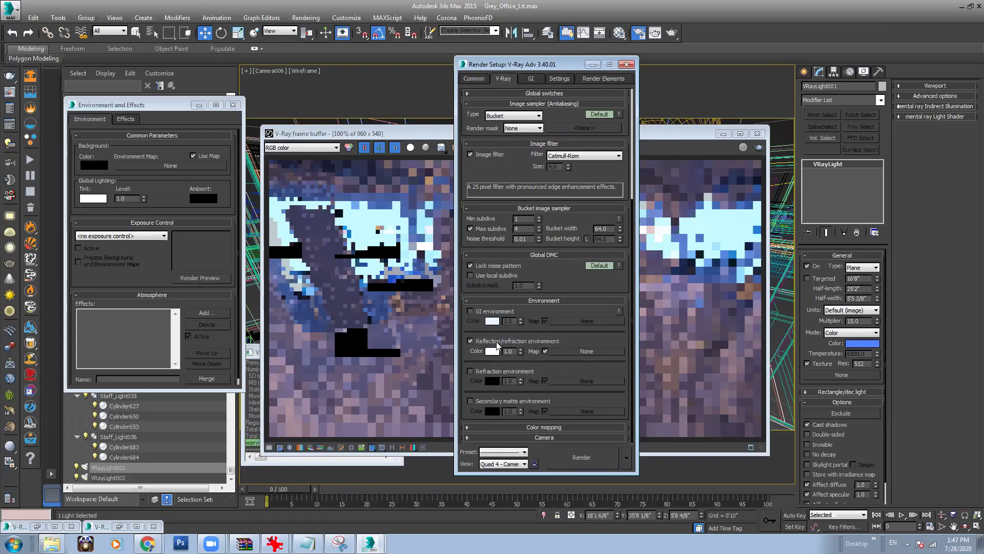
key("shift+q")
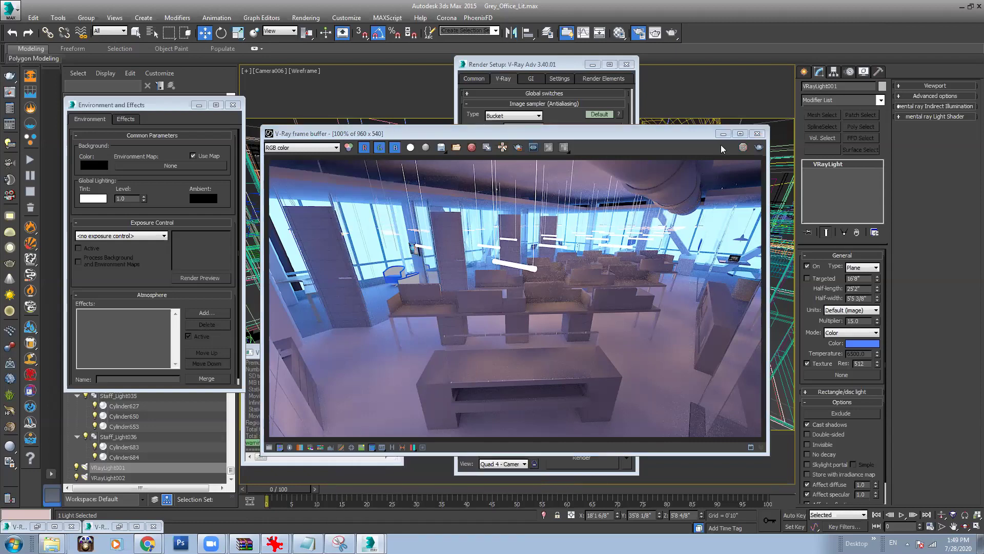
Step: Open the earlier frame buffer copy and place it beside the new render to compare the lighting
left_click(120, 526)
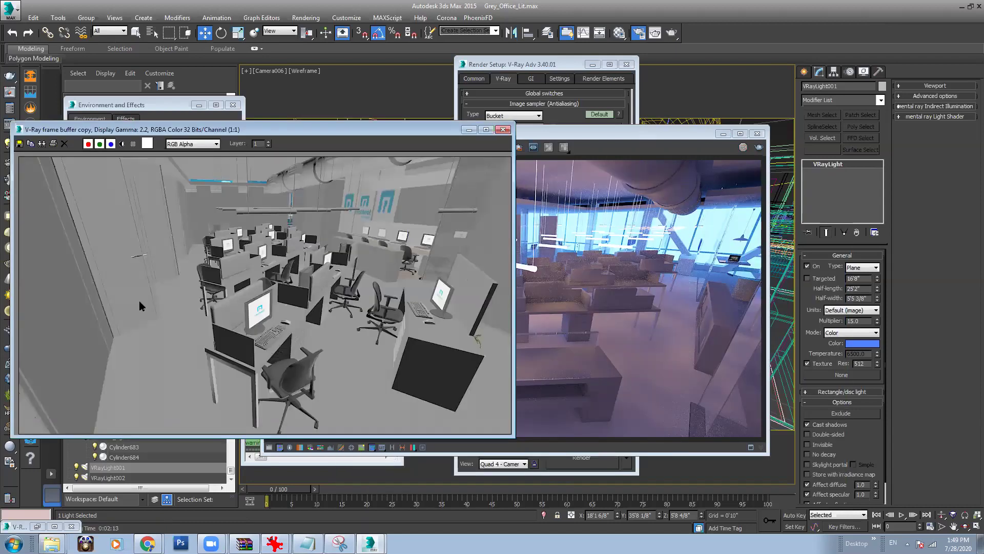
left_click(615, 125)
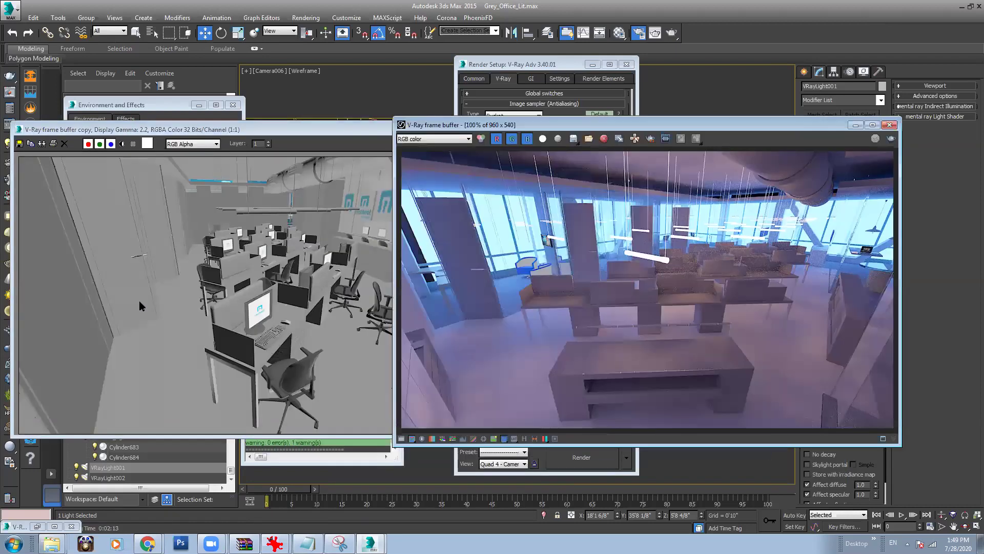
left_click(289, 276)
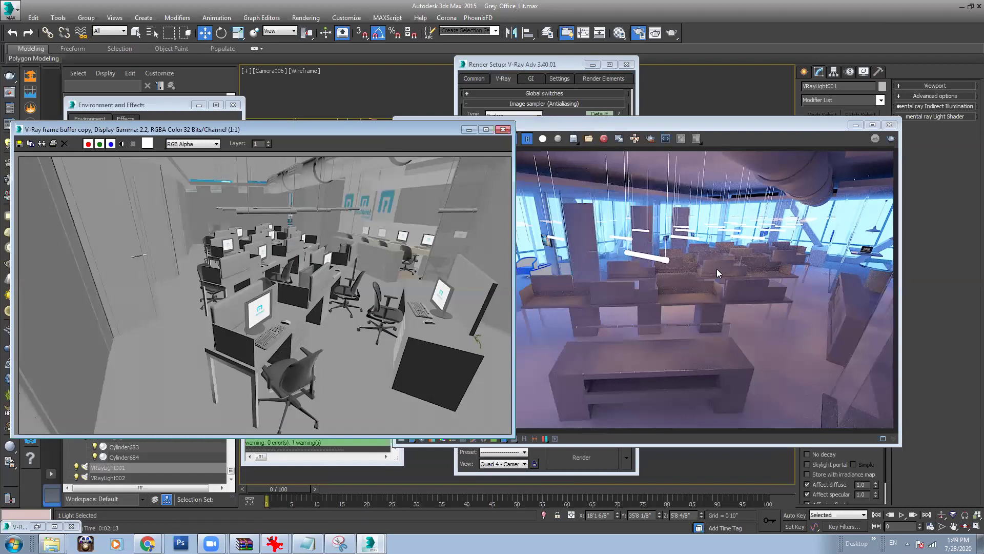
Step: Select the second V-Ray plane light, VRayLight002, in the camera view and make it invisible to the render
left_click(856, 126)
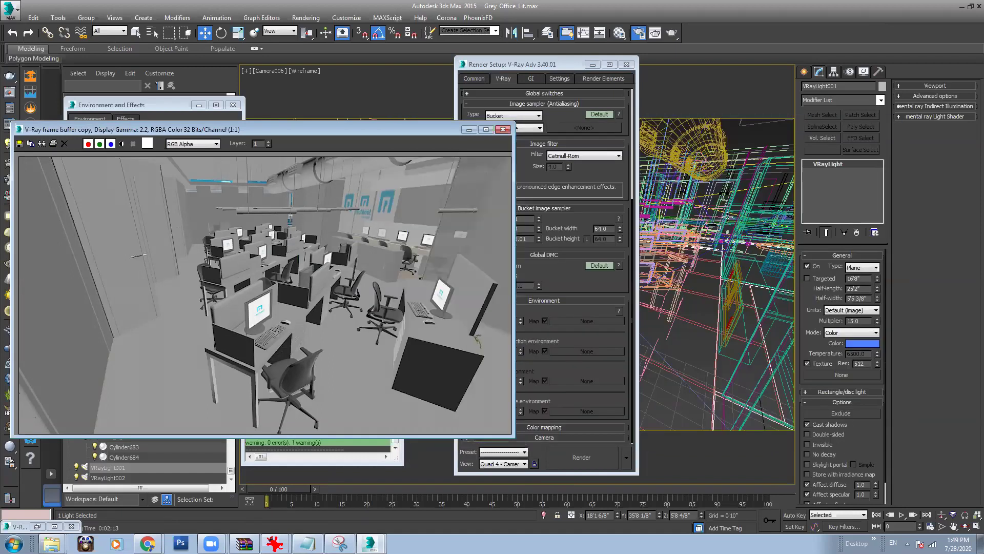
left_click(766, 185)
left_click(767, 184)
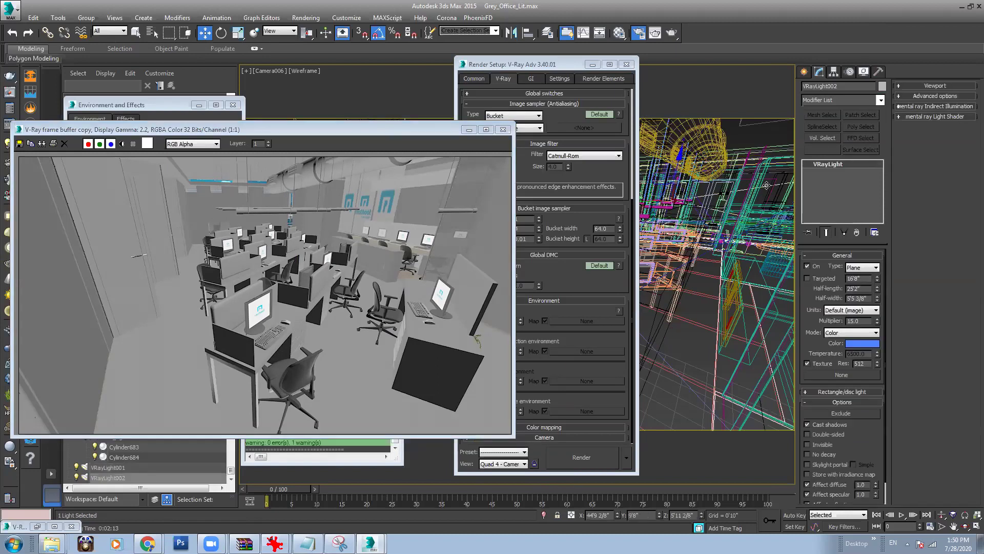
left_click(819, 444)
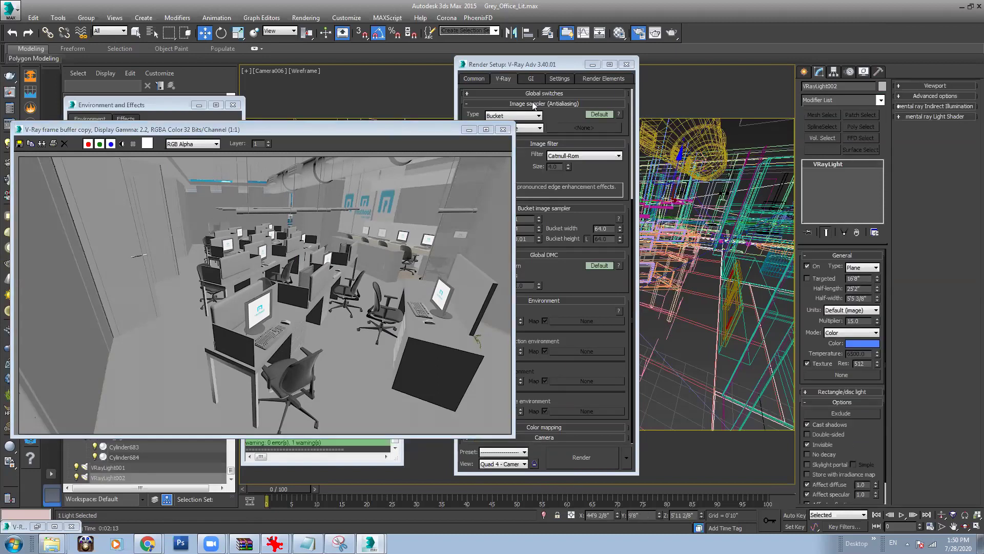
Step: Look at the latest render once more and clear both frame buffers and the render setup off the camera view
left_click_drag(372, 135, 525, 128)
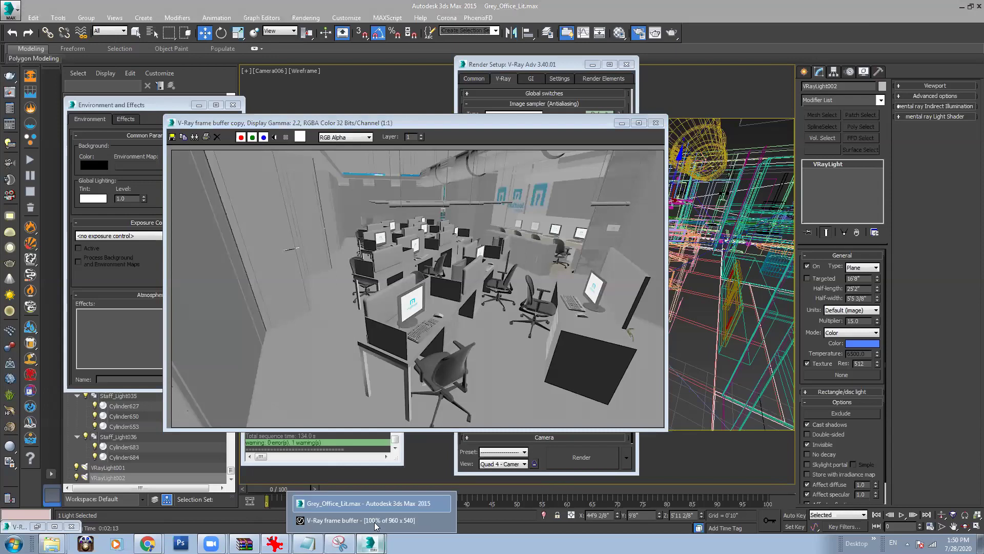
left_click(372, 521)
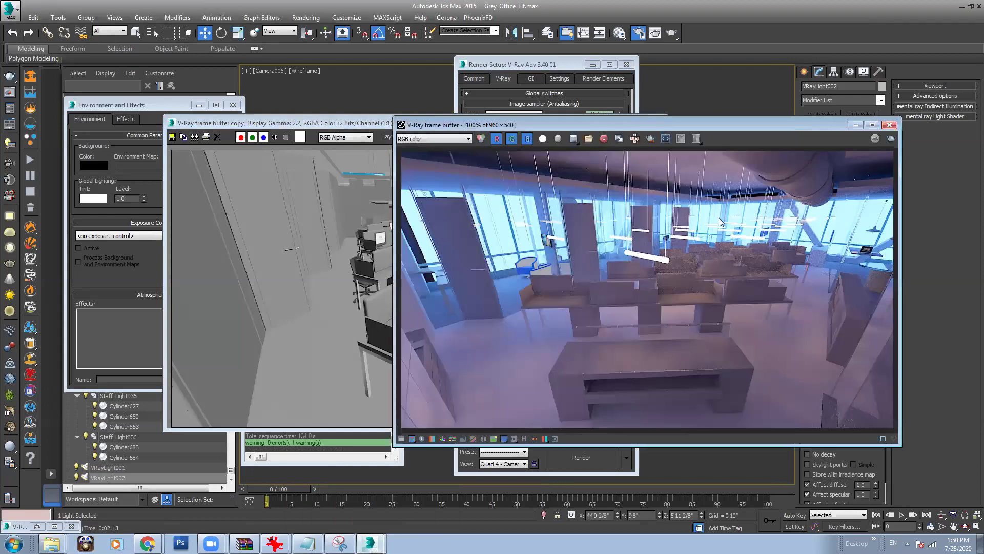
left_click(855, 124)
left_click(622, 125)
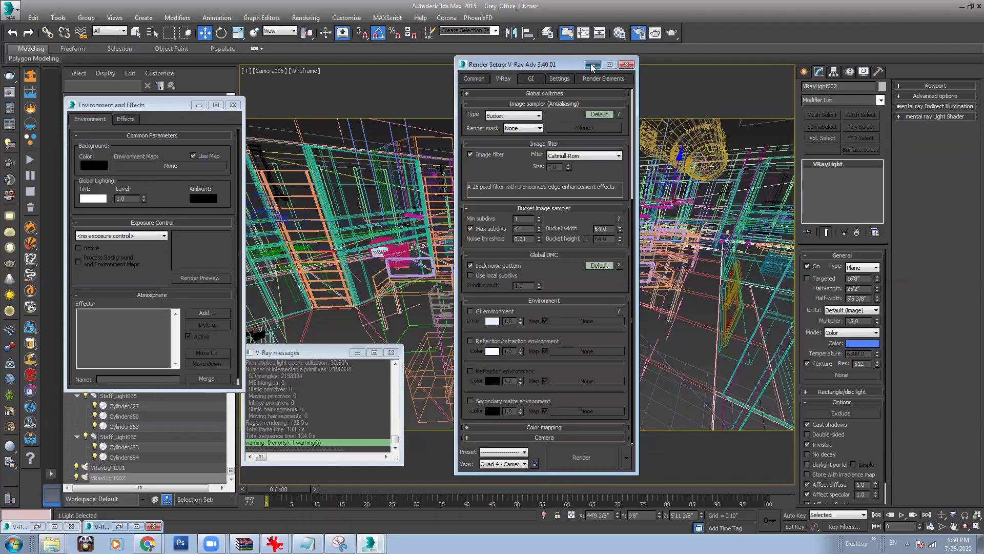
left_click(591, 65)
Step: Show the Camera006 view shaded, select the floor, and pick its Flooring material into the second Material Editor sample slot
key("F3")
left_click(688, 350)
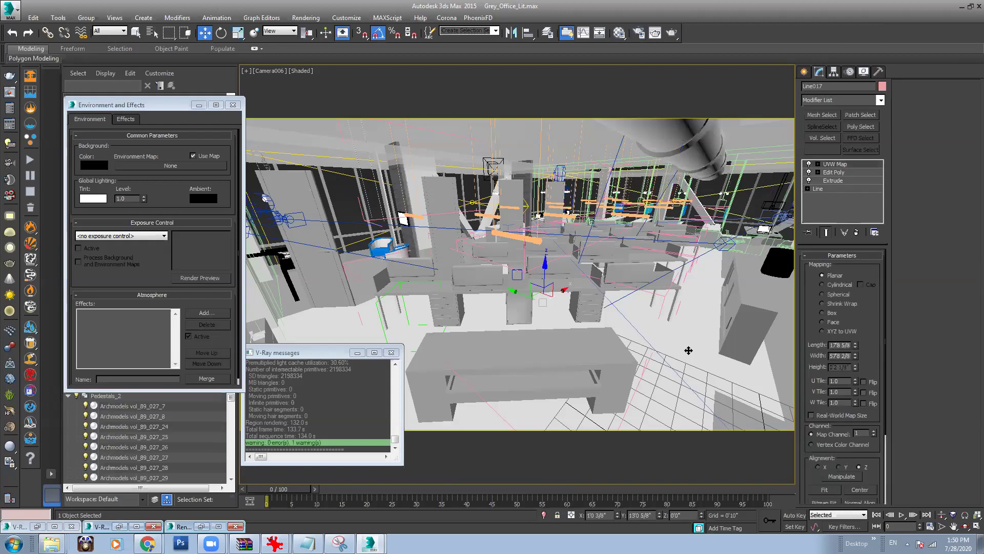
left_click(619, 32)
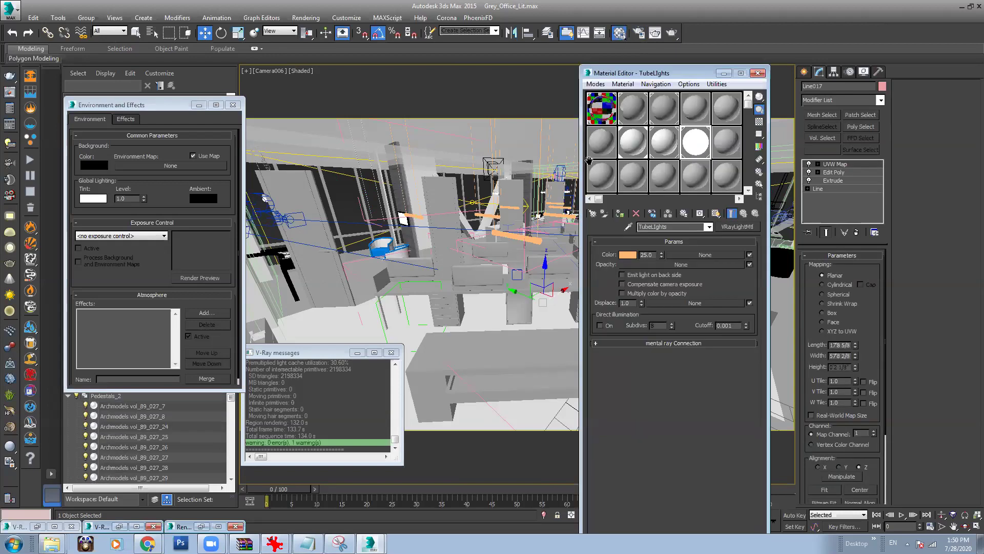
left_click_drag(658, 75, 352, 57)
left_click(335, 89)
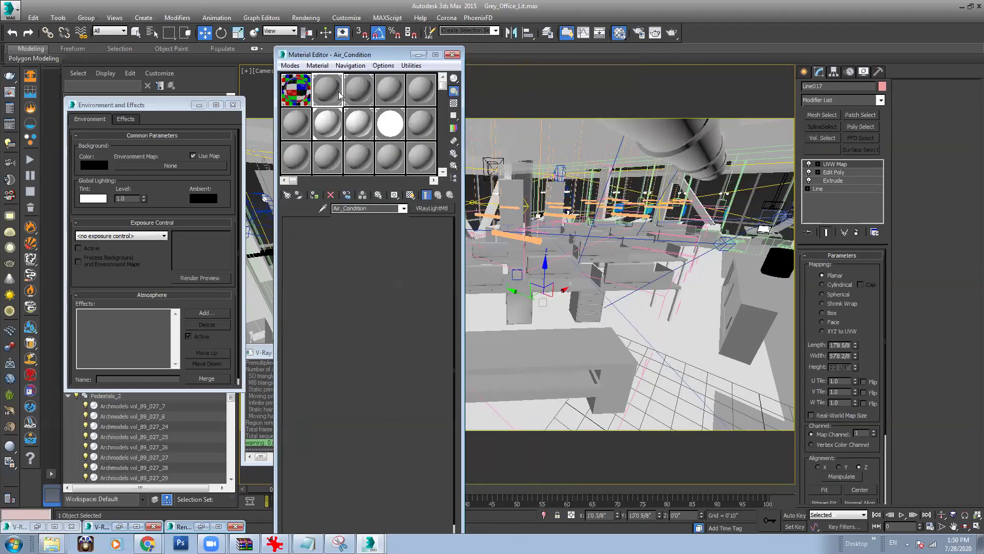
left_click(323, 208)
left_click(653, 347)
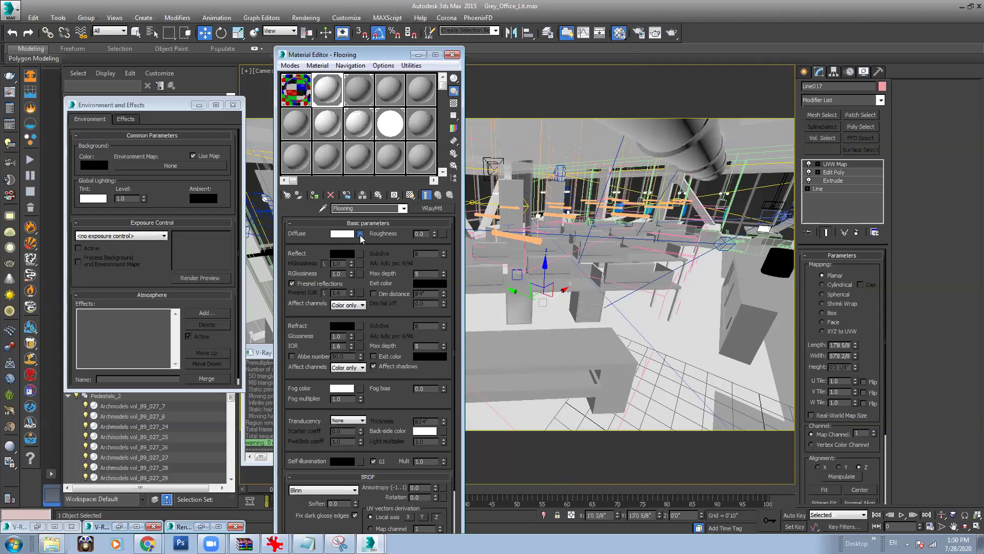
Step: Look through the map types for the floor's diffuse colour and check the floor in the latest render
left_click(360, 235)
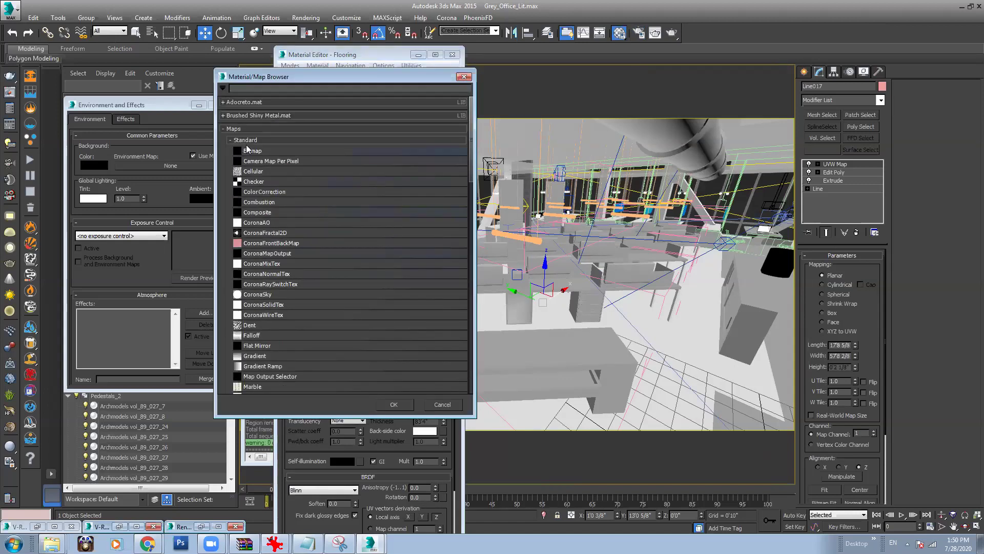
left_click(463, 76)
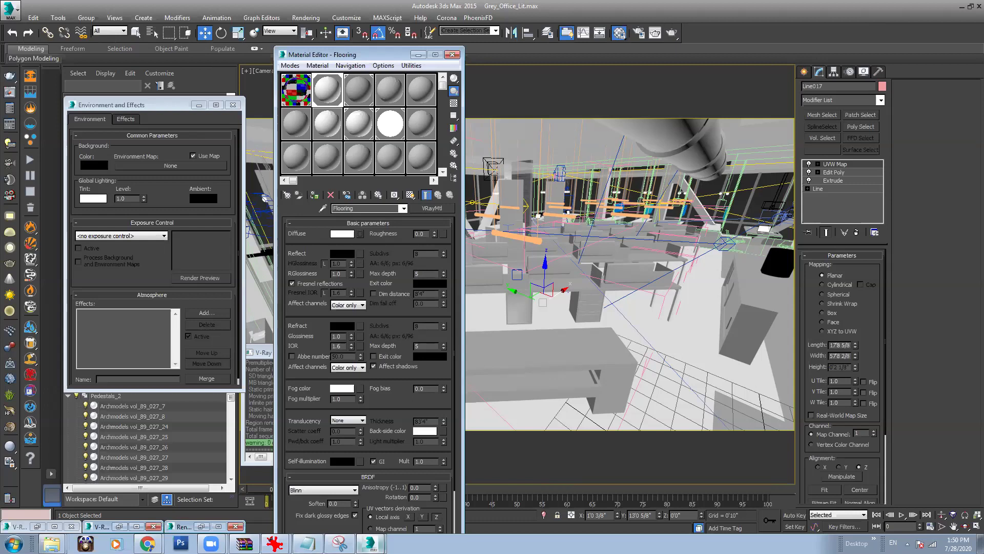
left_click(370, 543)
left_click(367, 520)
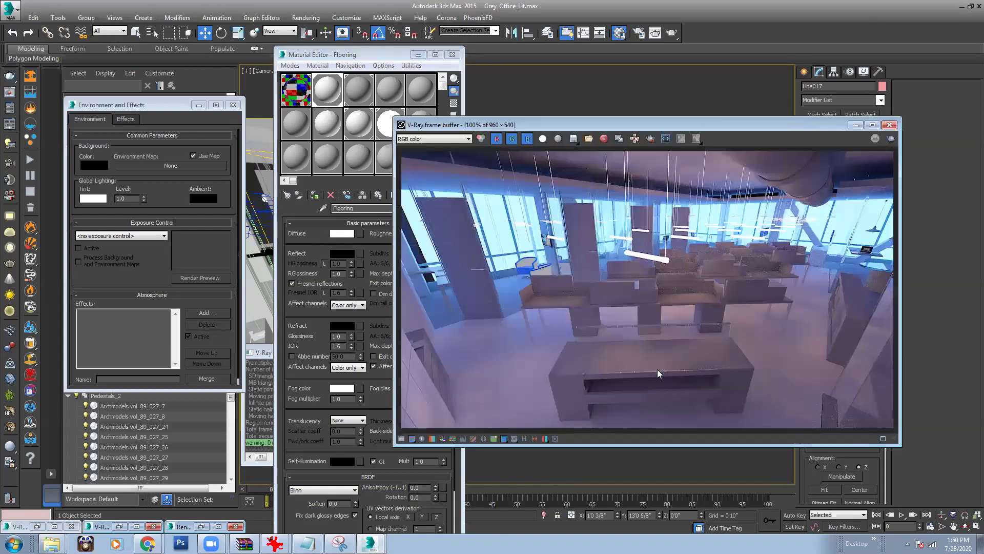
left_click(855, 125)
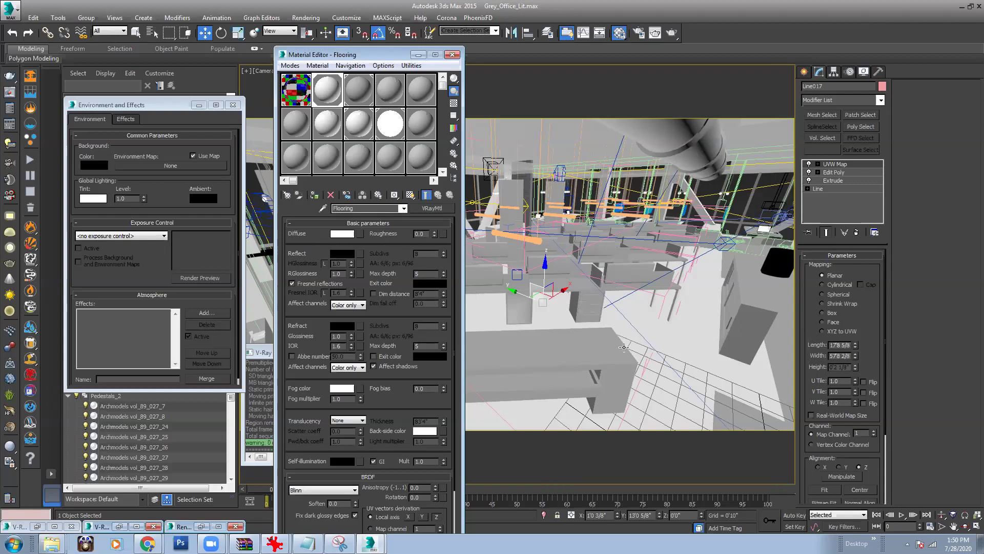
Step: Give the Flooring material a white reflection colour and a reflection glossiness of 0.7, checking it in an enlarged sample preview
left_click(342, 253)
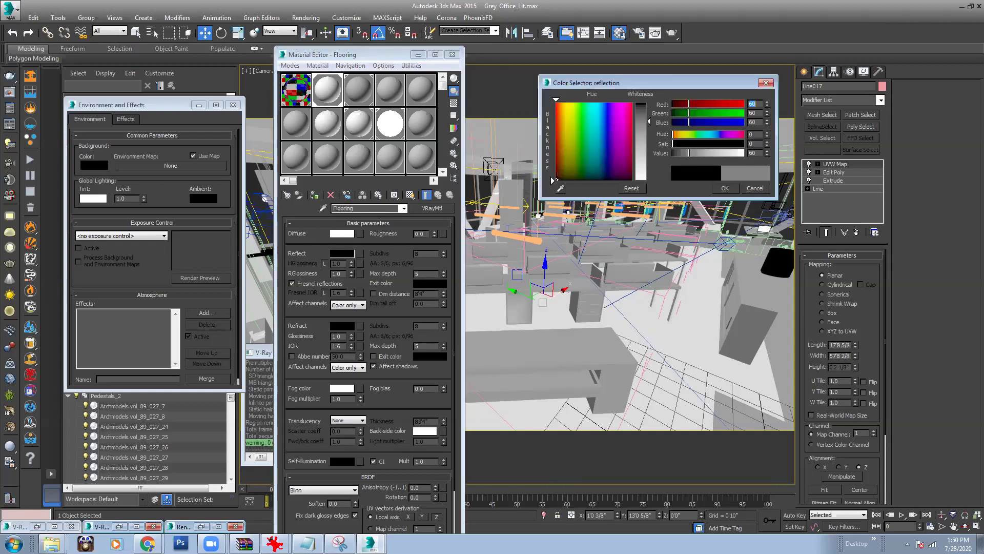
left_click(732, 191)
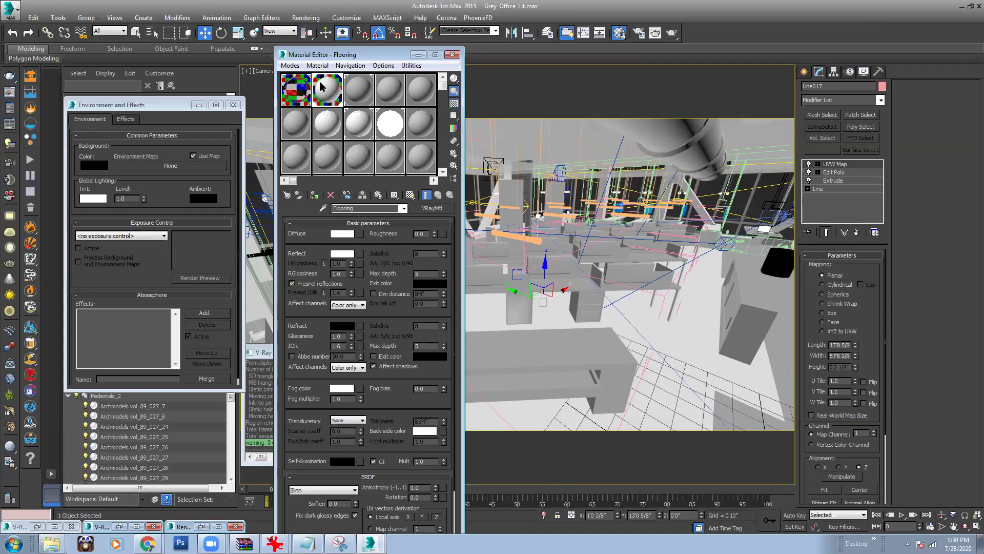
double_click(339, 90)
left_click_drag(419, 153, 164, 132)
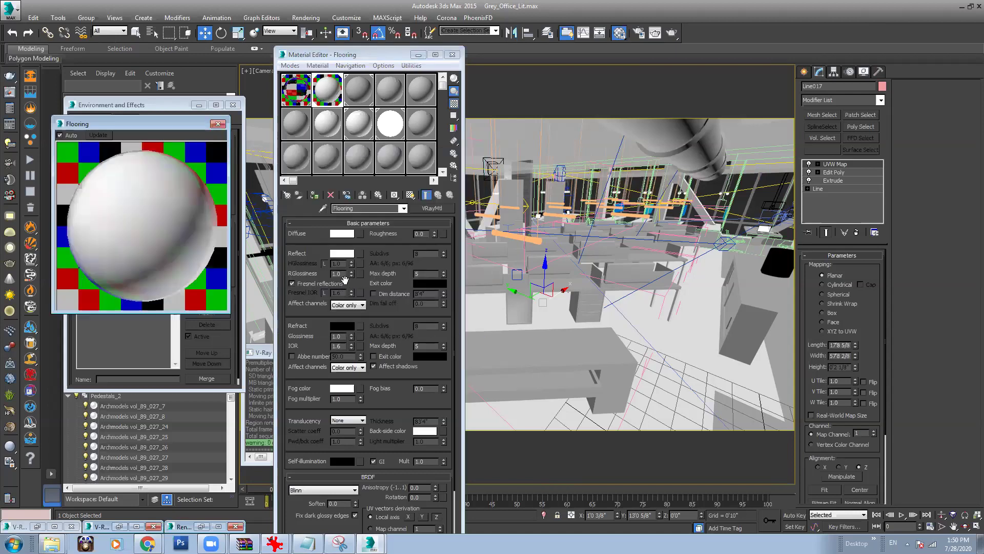
left_click(302, 275)
type(".")
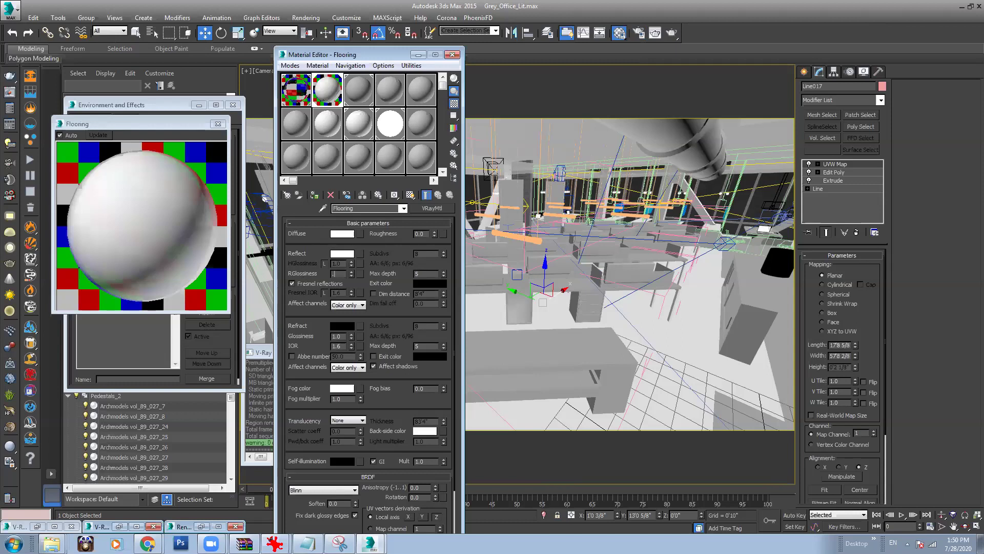
type("7")
key("Return")
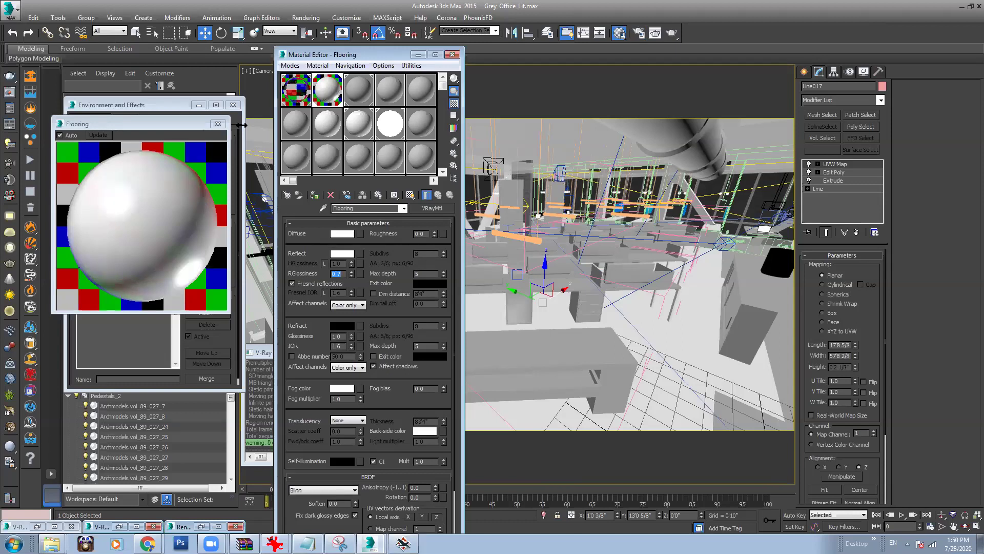
left_click(218, 124)
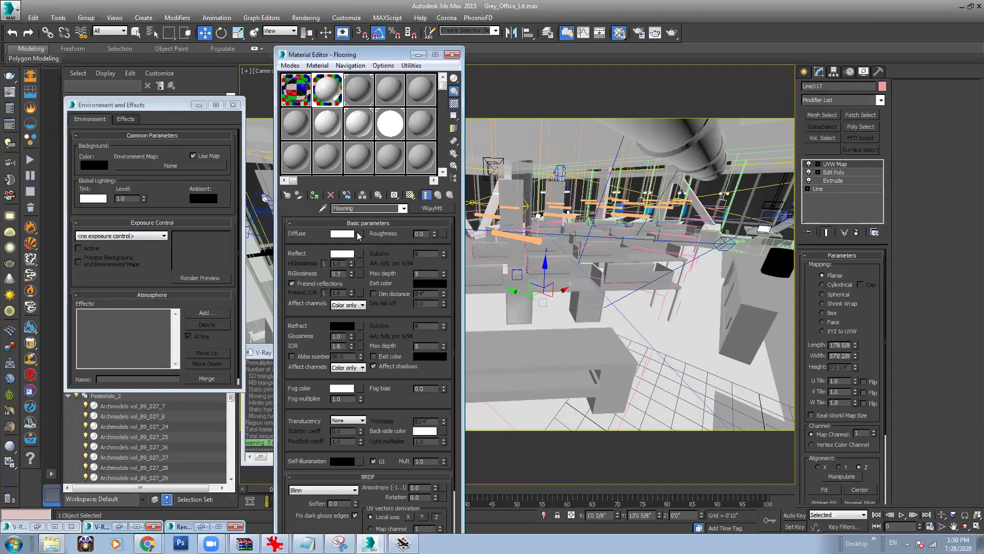
Step: Start adding a Bitmap to the Flooring material's diffuse slot and switch to the Muthoot_V02_3_08_01_2014_V04 folder in Windows Explorer
left_click(359, 234)
double_click(267, 147)
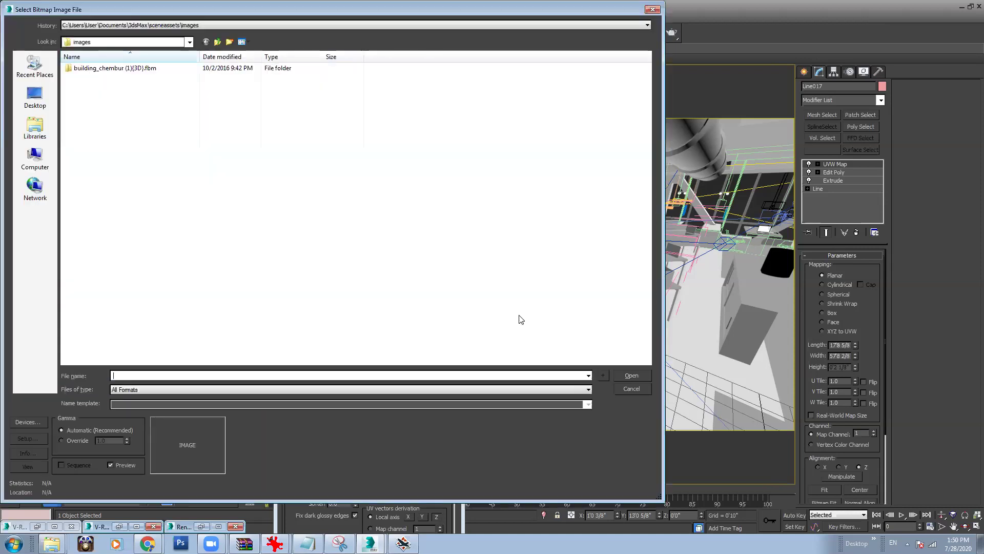
right_click(52, 543)
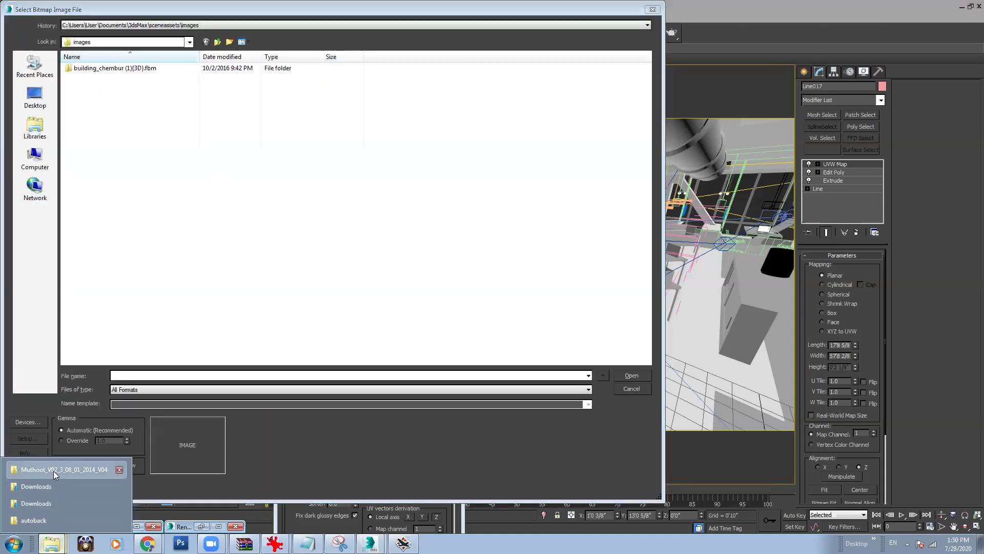
left_click(55, 474)
right_click(51, 543)
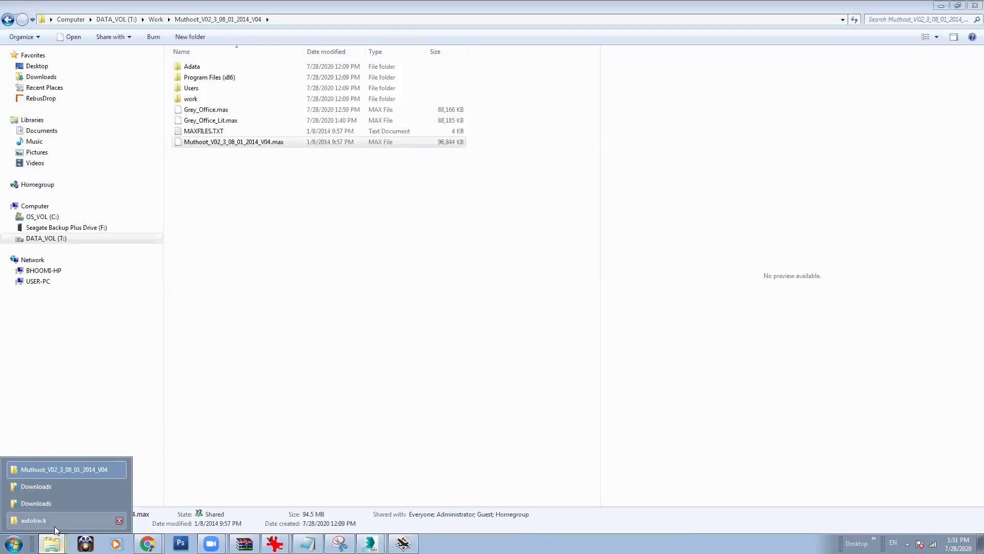
Step: Browse from the project folder to the Vray_materials folder inside Resources on the DATA_VOL (T:) drive
left_click(155, 19)
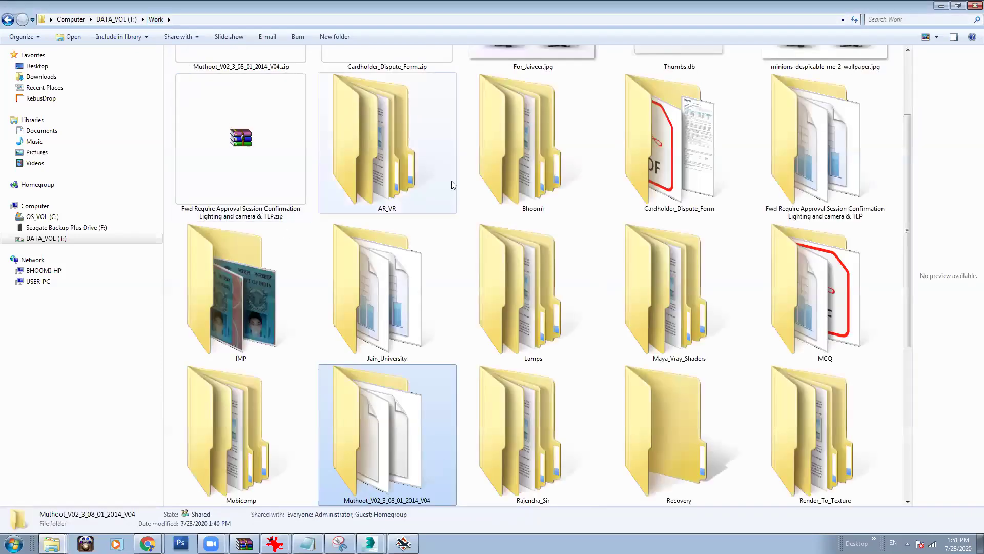
left_click(390, 129)
scroll(390, 129, "up", 1)
key("alt+Up")
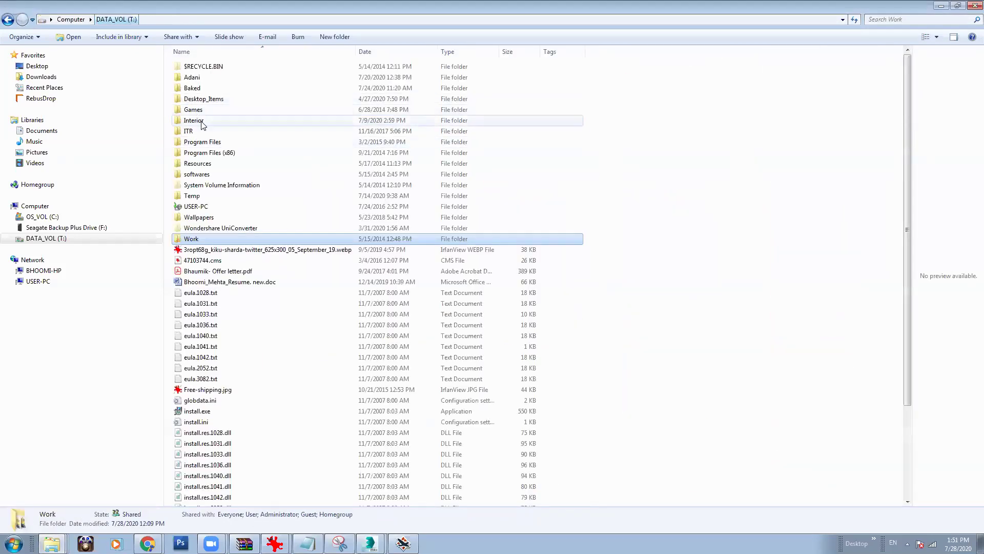
double_click(198, 164)
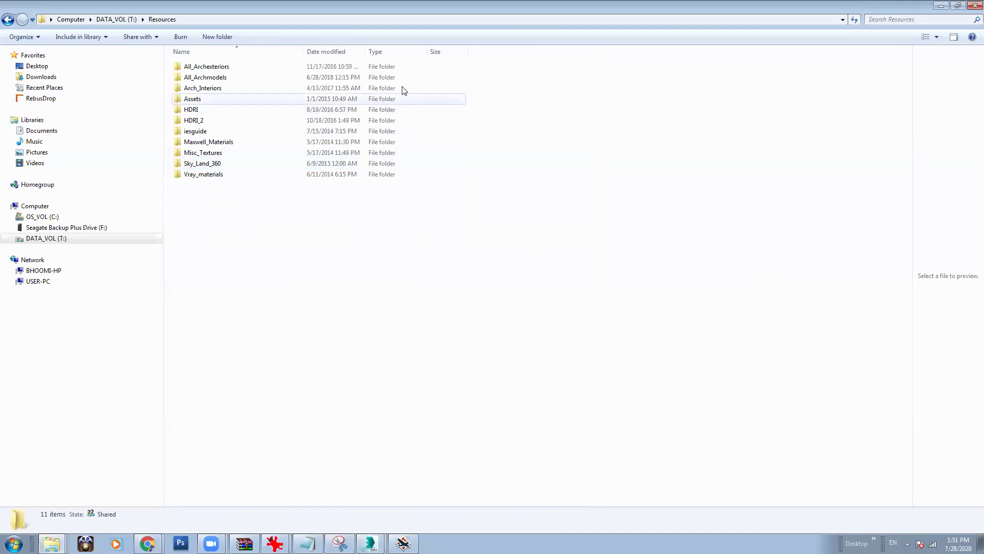
double_click(202, 176)
Step: Search the Vray_materials folder for "floori" and look through the matching textures as large thumbnails
left_click(927, 18)
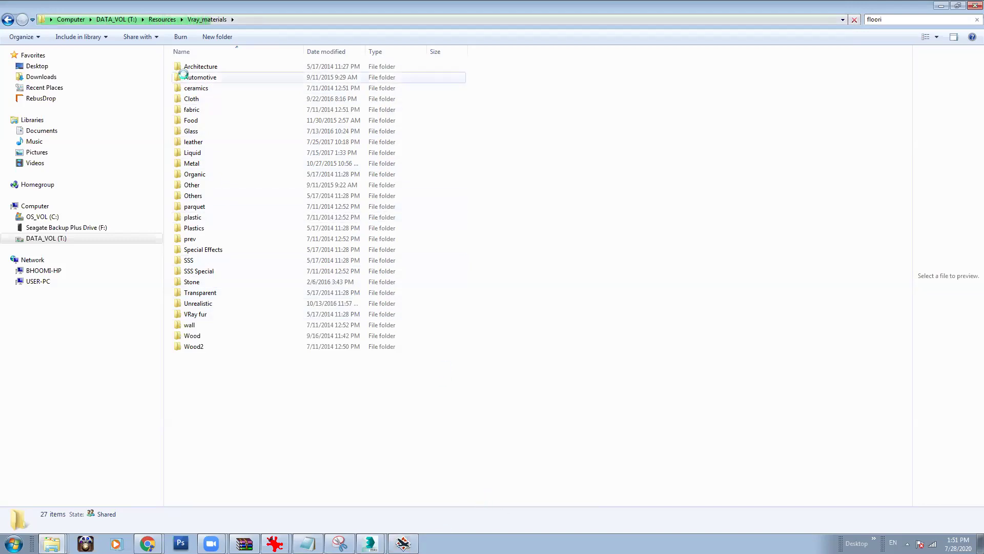
right_click(761, 105)
mouse_move(871, 106)
left_click(804, 107)
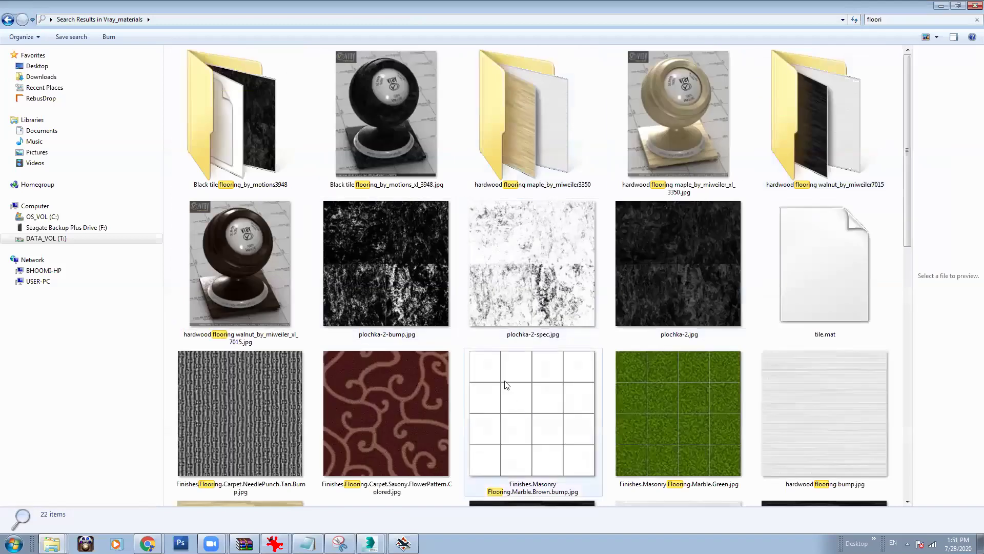
left_click(300, 379)
scroll(427, 362, "down", 5)
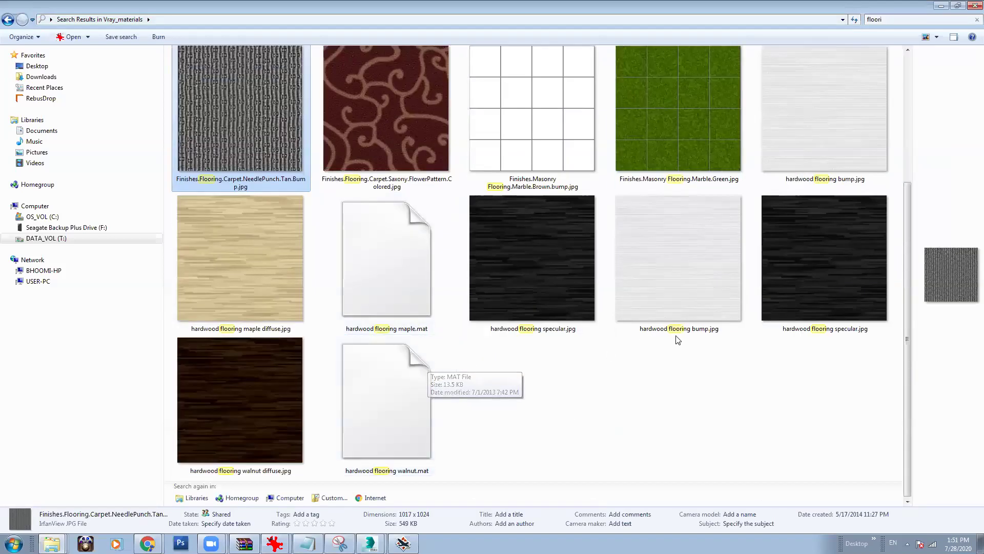
Step: Inspect the walnut diffuse and hardwood flooring bump textures and open the folder containing the bump image
left_click(252, 395)
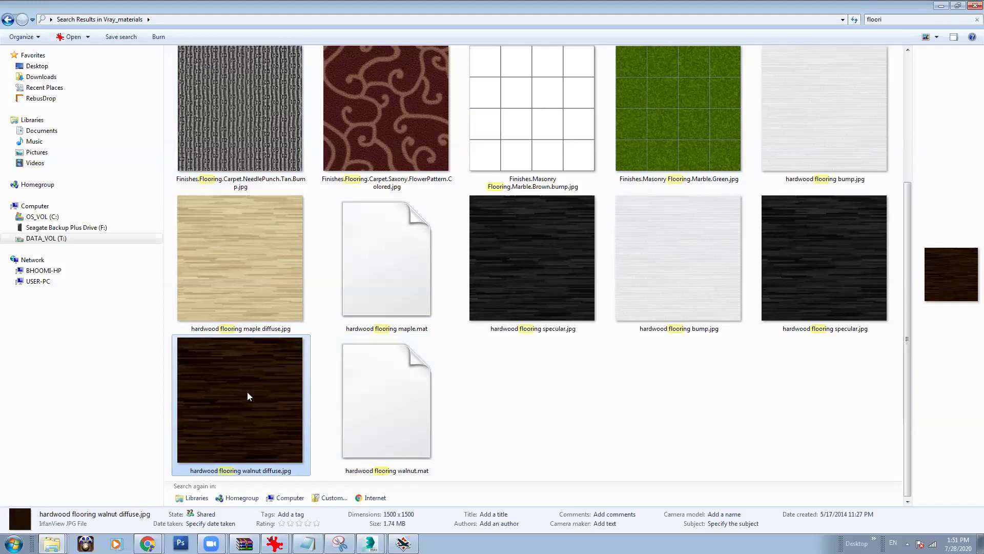
left_click(672, 289)
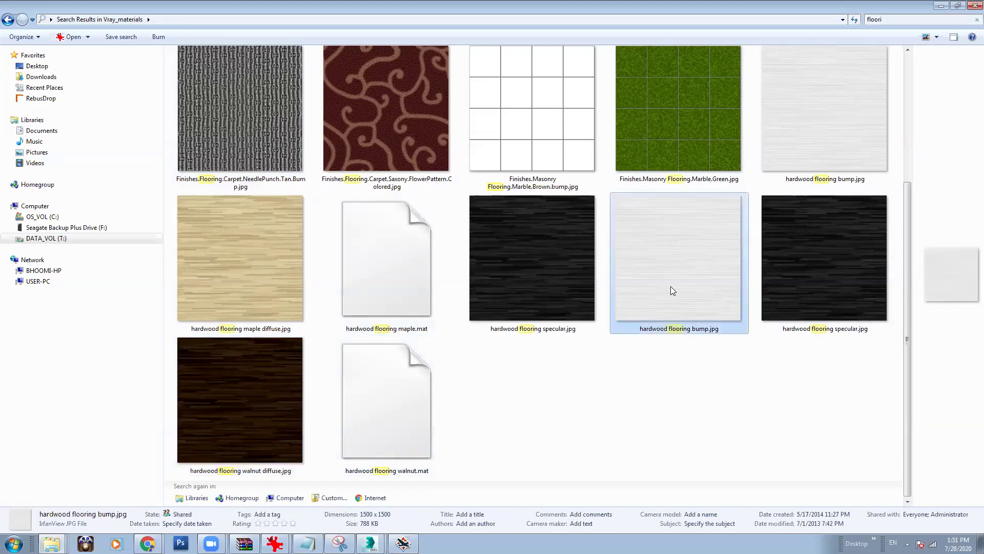
right_click(671, 286)
left_click(679, 264)
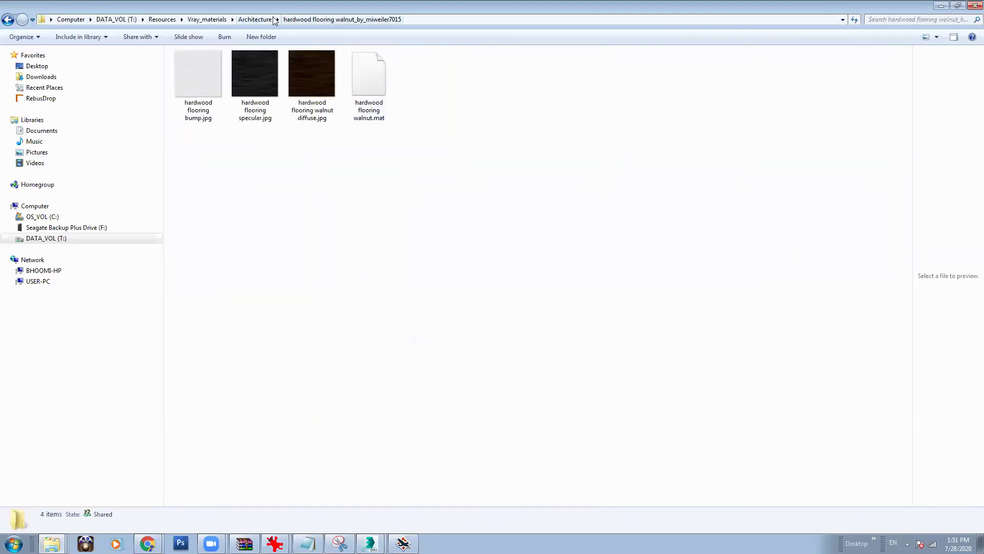
Step: Open the Wood Floor_by_epolo.sl2672 folder within Architecture and view its contents as large thumbnails
left_click(274, 19)
scroll(281, 149, "down", 10)
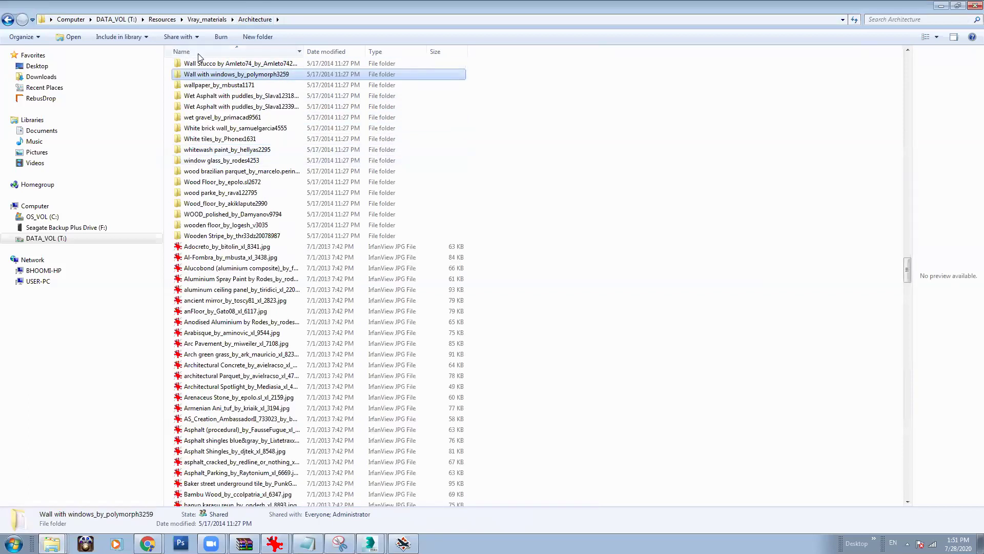
double_click(223, 182)
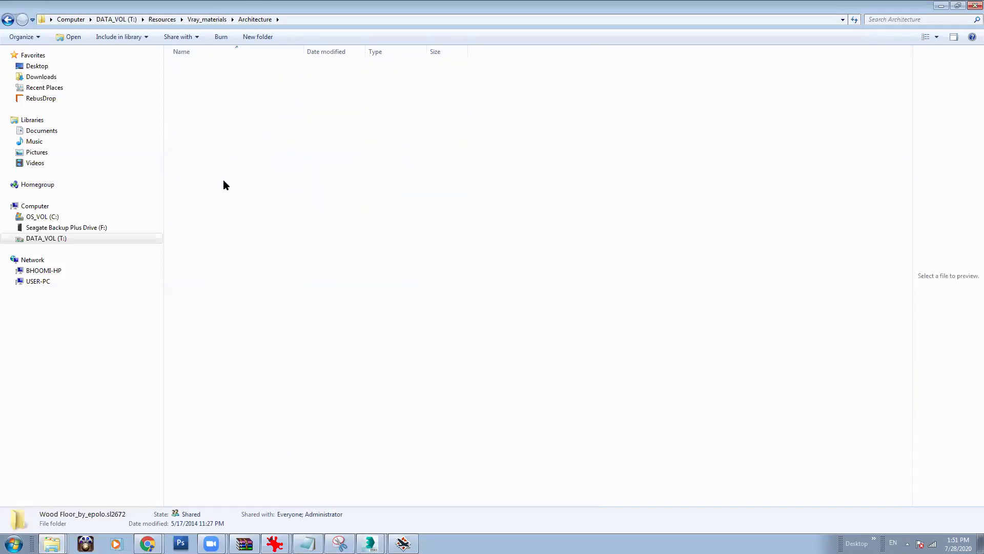
right_click(239, 132)
mouse_move(261, 139)
left_click(413, 150)
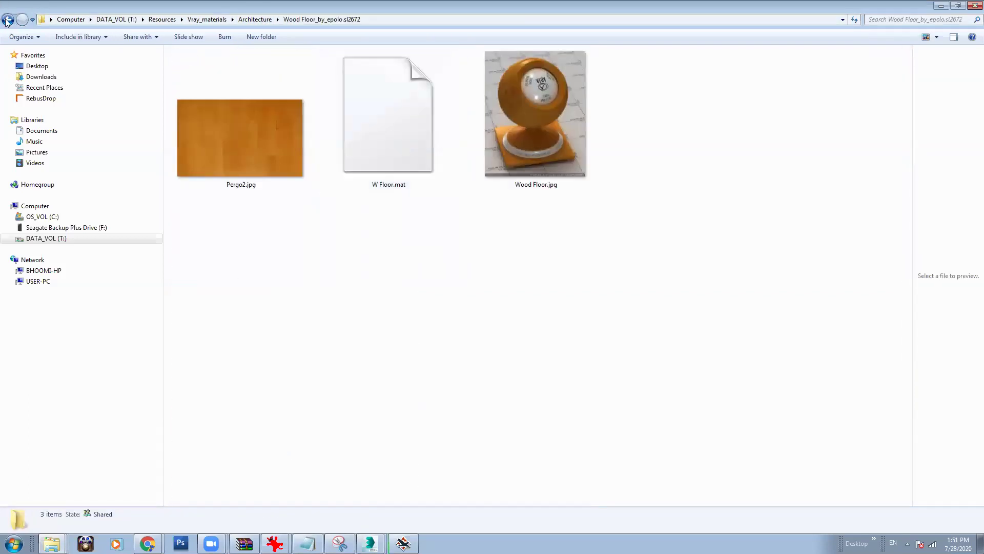
Step: View the parquet_akik.jpg texture in the Wood_floor_by_akiklapute2990 folder and return to the Architecture folder
left_click(7, 20)
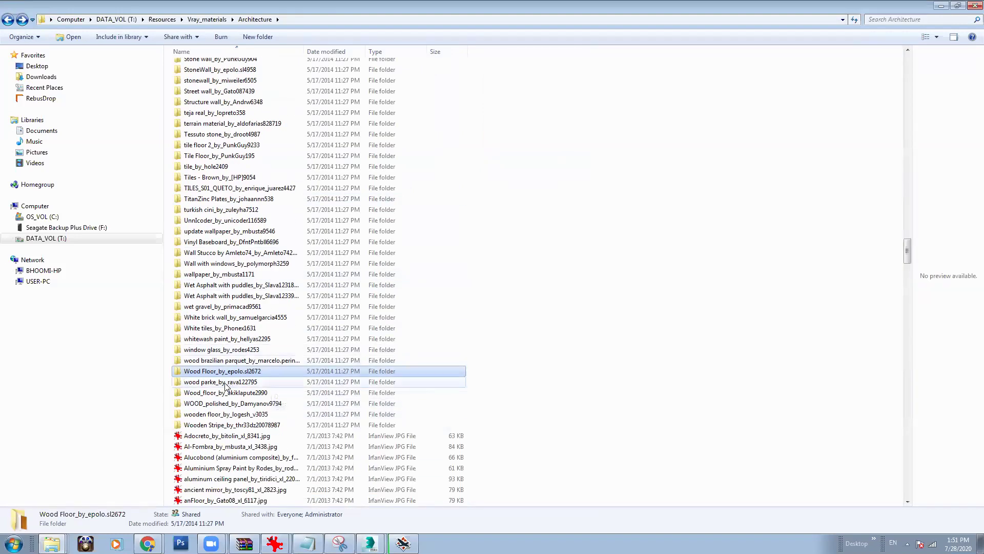
double_click(228, 392)
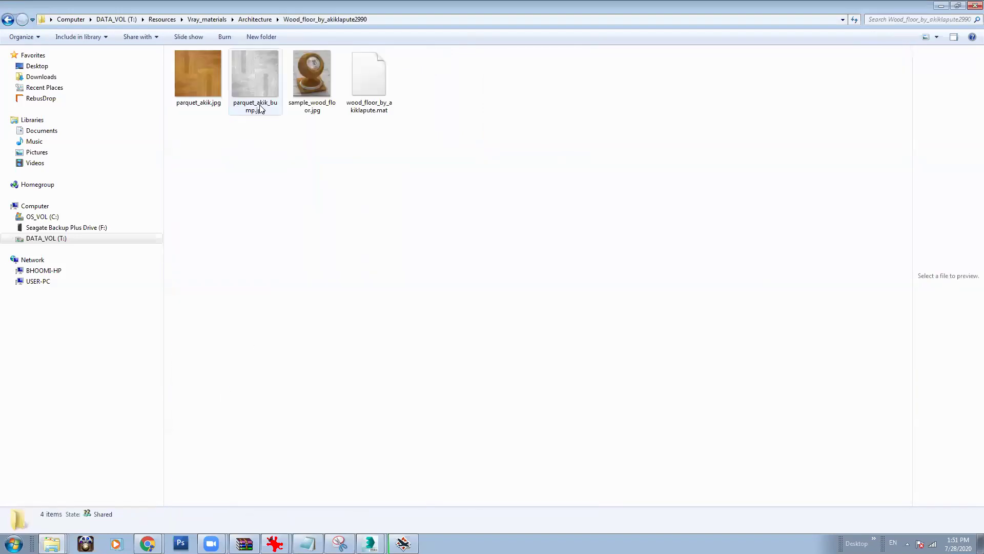
double_click(191, 71)
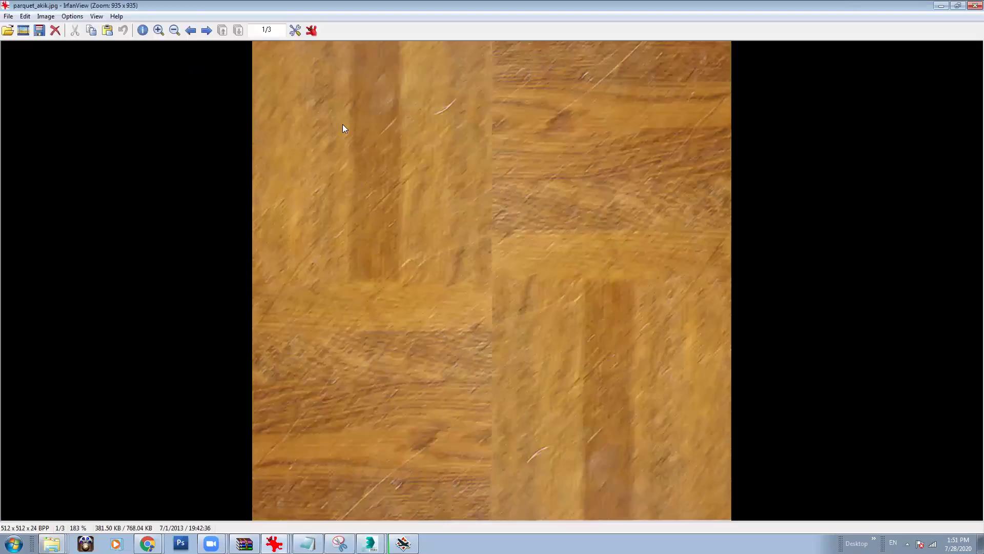
left_click(973, 5)
key("BackSpace")
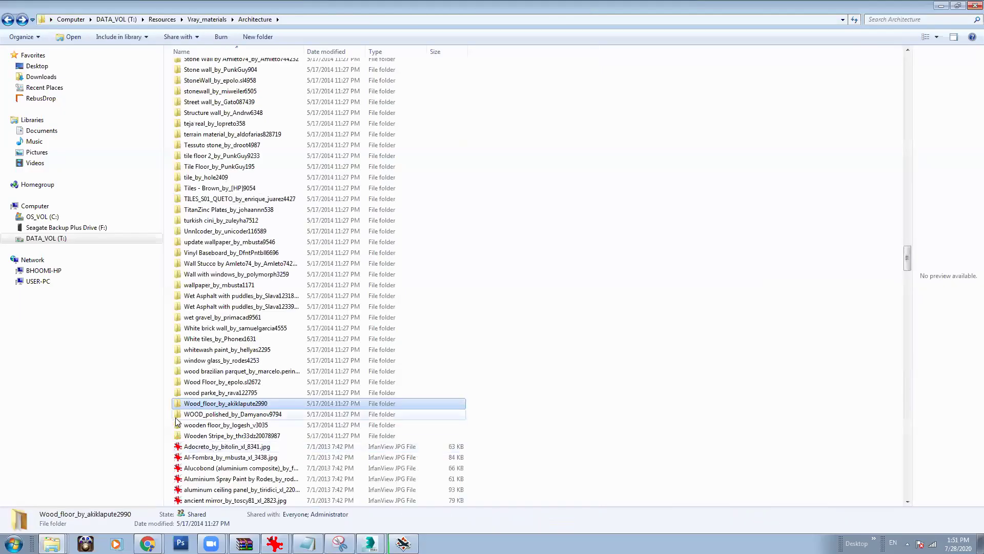
Step: Open the wooden floor_by_logesh_v3035 folder and copy its path
double_click(209, 424)
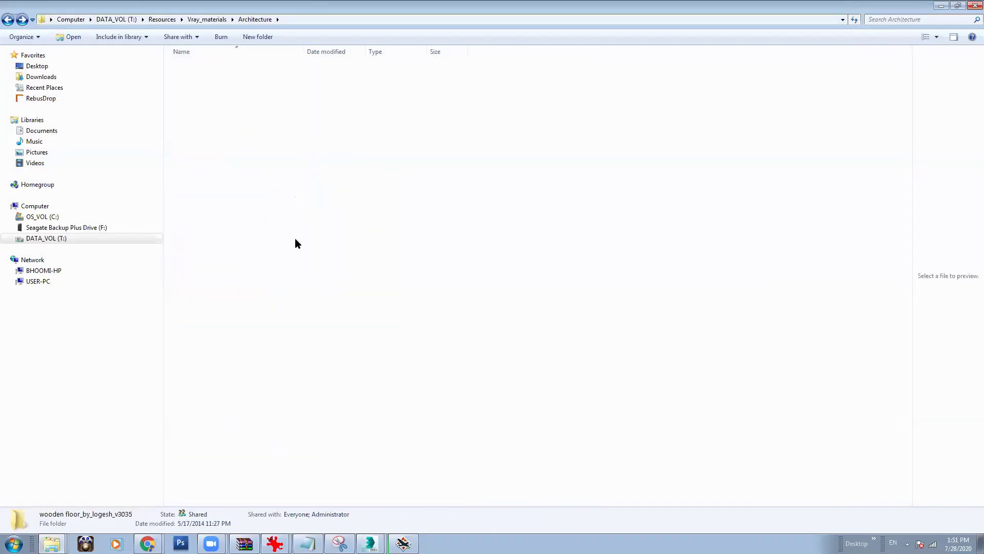
left_click(260, 81)
left_click(319, 192)
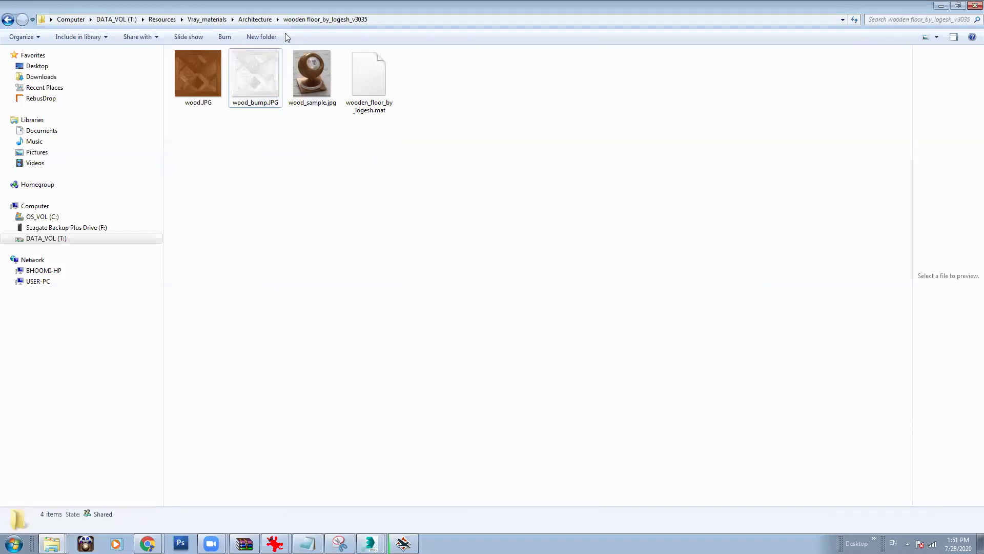
left_click(392, 20)
right_click(392, 20)
left_click(428, 49)
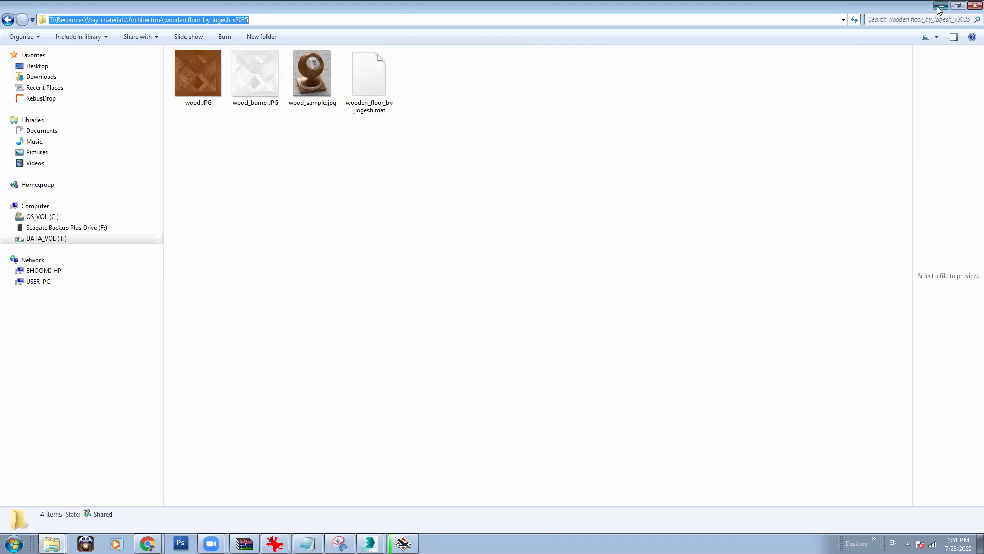
Step: Back in 3ds Max, load wood.JPG from the copied folder path as the Flooring diffuse bitmap and show it in the viewport
left_click(940, 5)
key("ctrl+v")
key("Return")
left_click(158, 121)
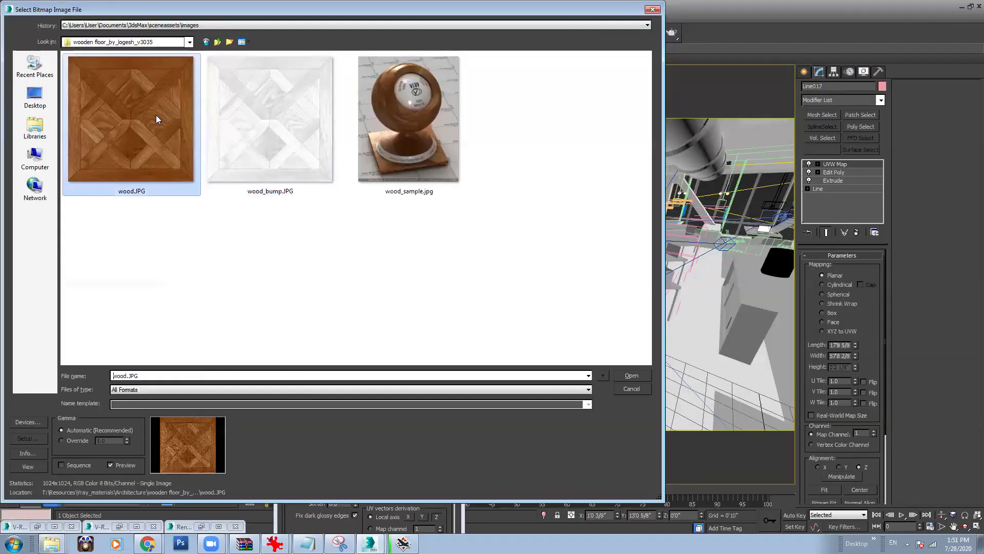
left_click(634, 372)
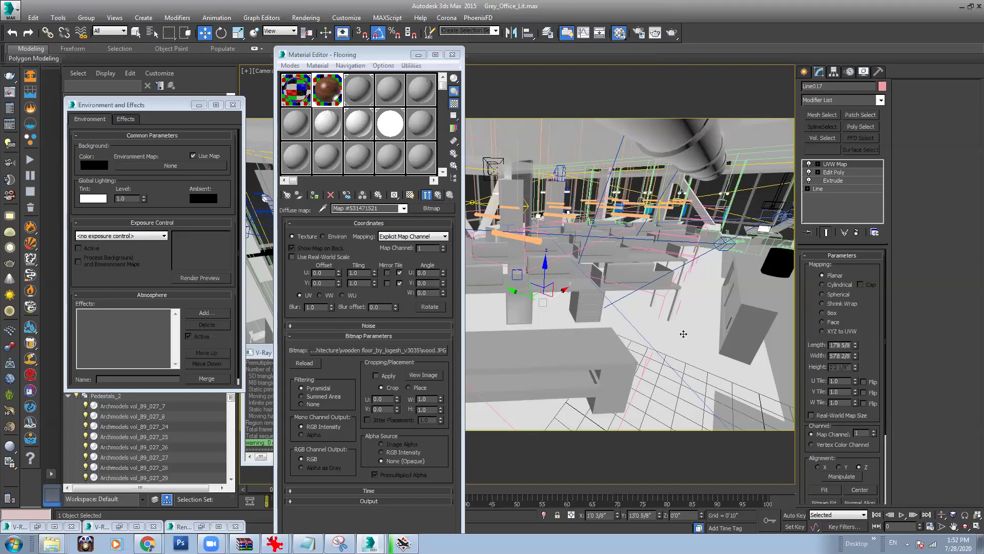
left_click(412, 196)
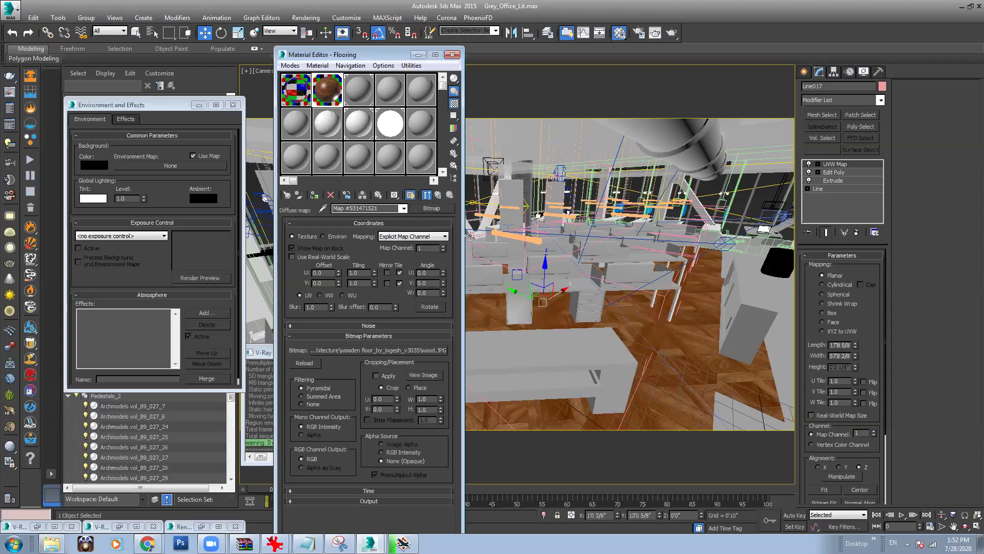
Step: Set the diffuse bitmap's U and V tiling to 3.0 and uncover more of the camera view
double_click(360, 273)
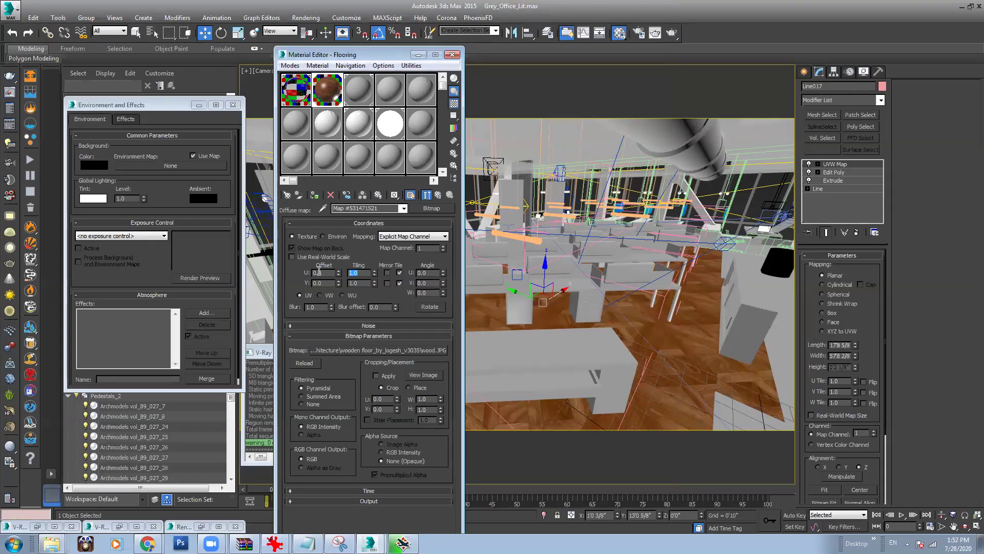
key("Tab")
type("3")
key("Return")
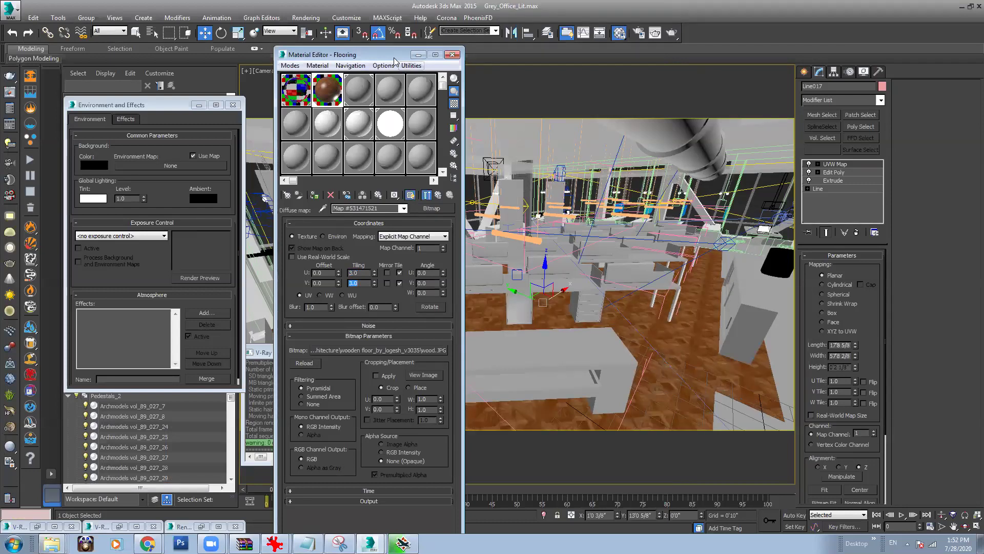
left_click_drag(395, 54, 245, 73)
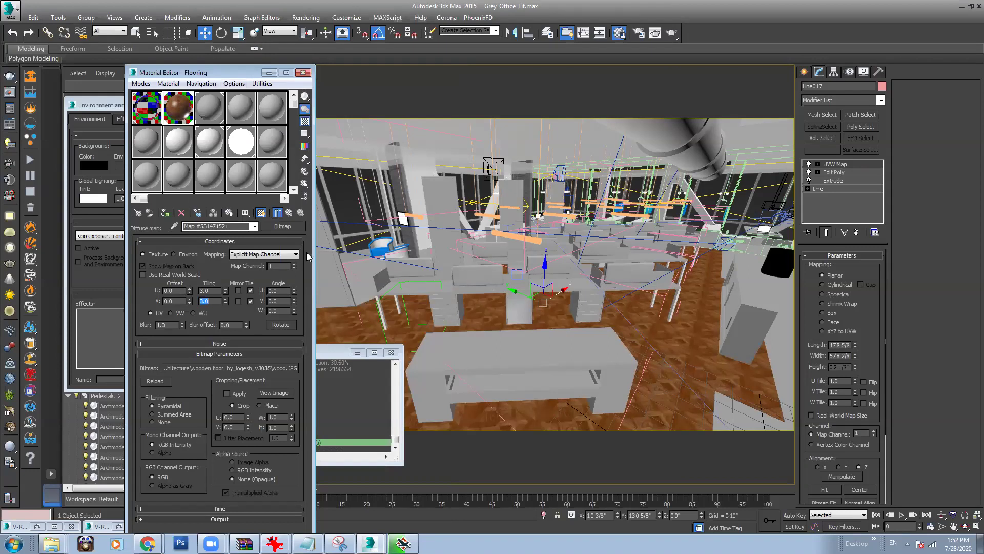
Step: Copy the Flooring material's diffuse map into its Bump slot as an independent copy
left_click(288, 213)
scroll(229, 513, "down", 5)
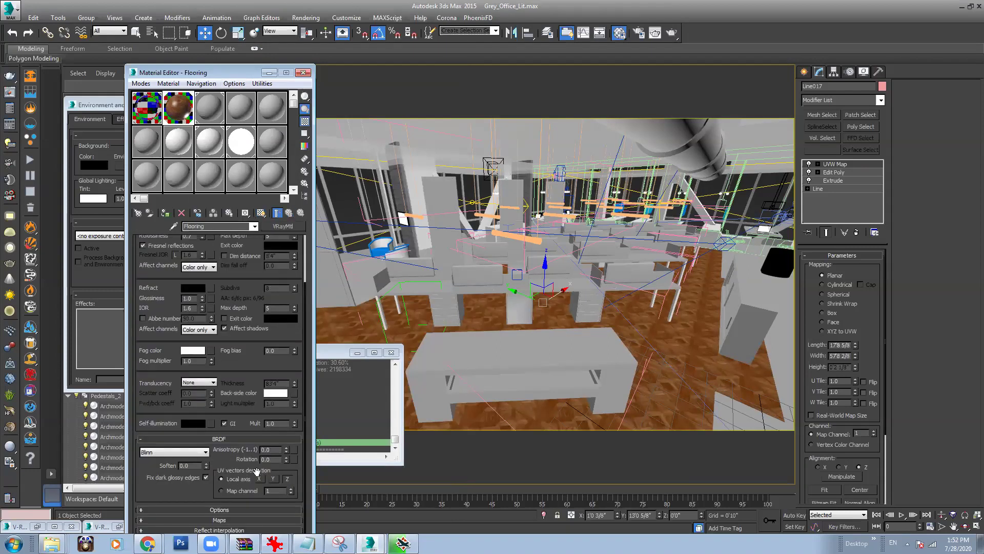
left_click(219, 519)
left_click_drag(231, 72, 258, 24)
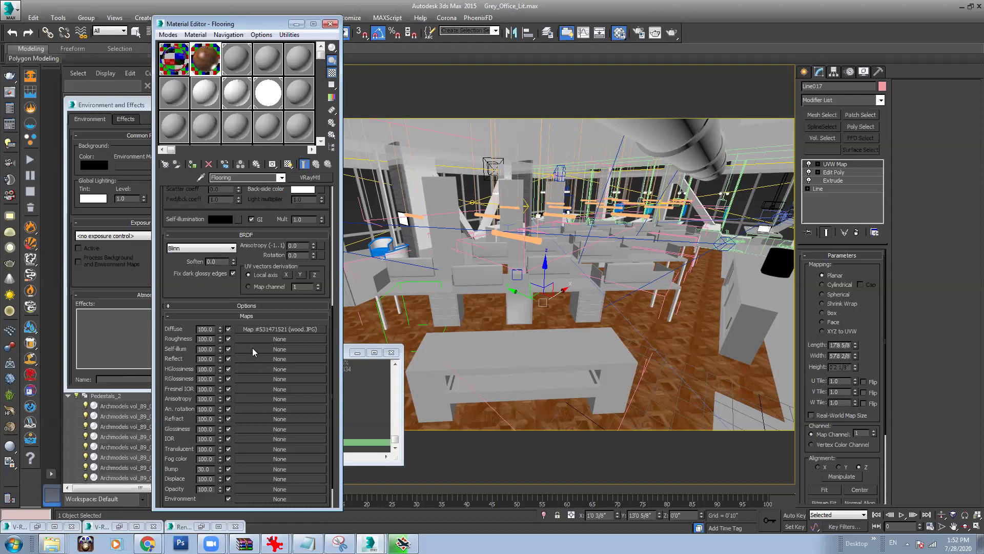
left_click_drag(256, 420, 264, 469)
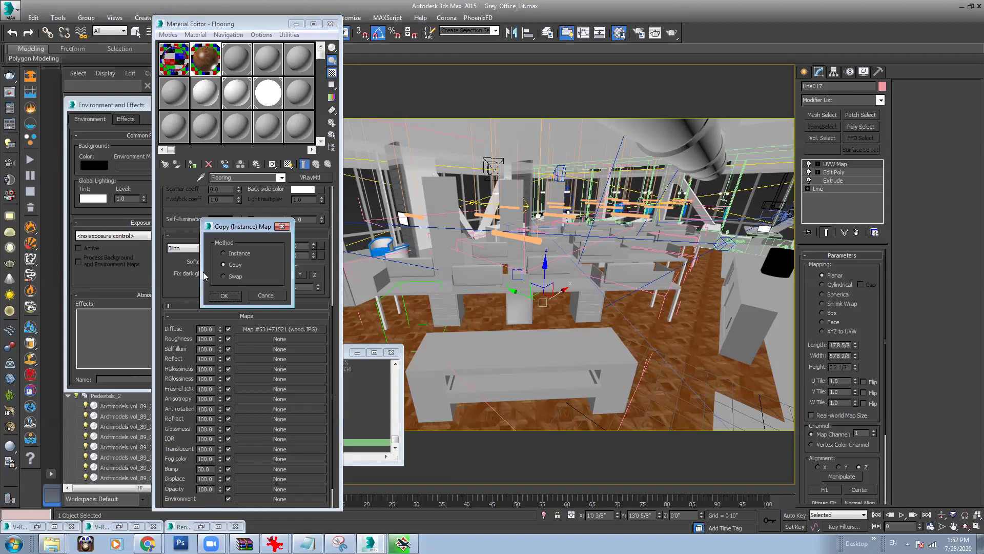
left_click(225, 295)
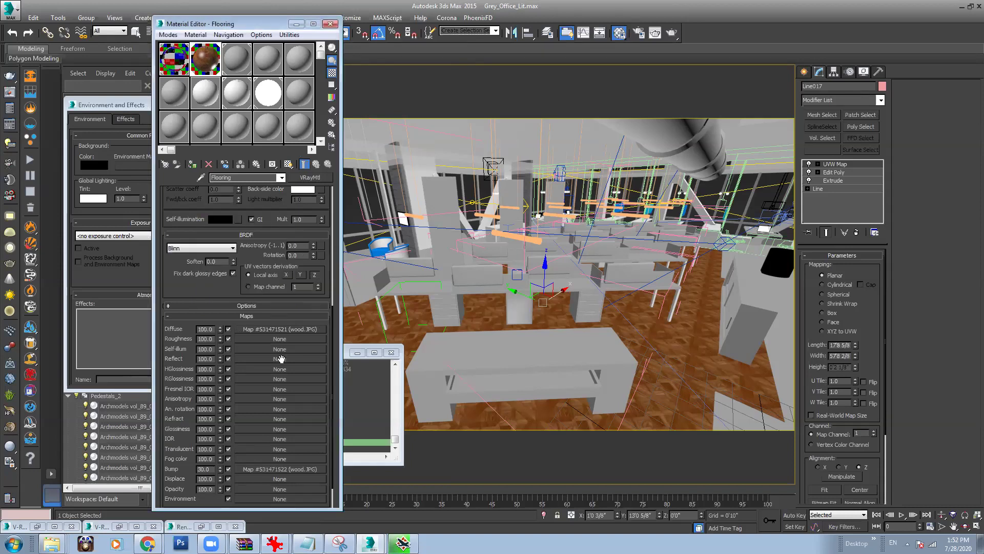
Step: Replace the bump map's bitmap with wood_bump.JPG from the same folder
left_click(280, 469)
left_click(287, 320)
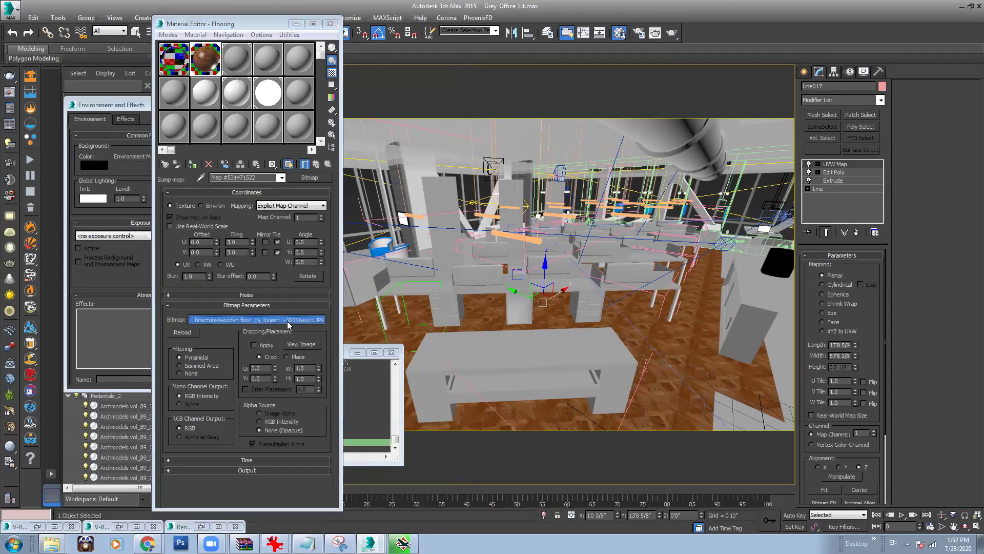
left_click(456, 180)
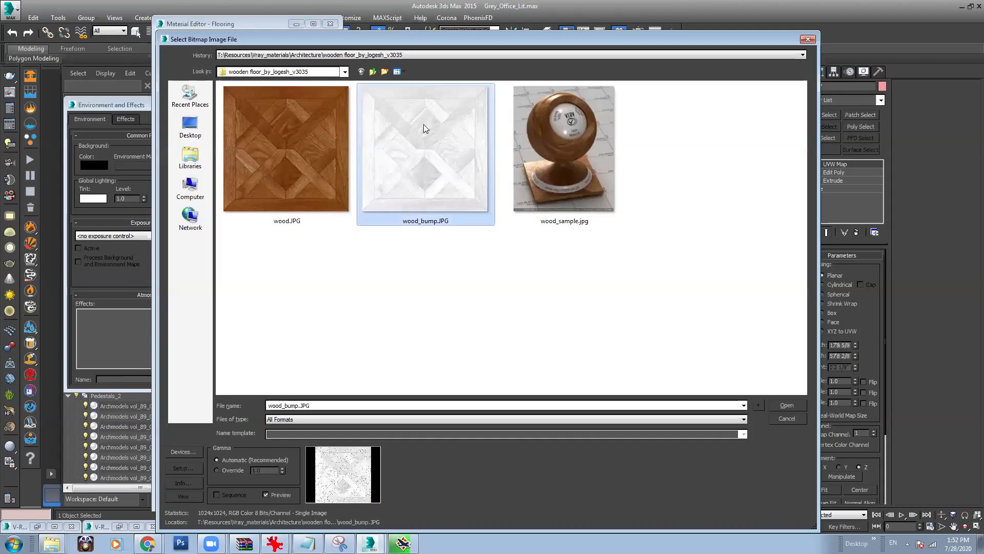
left_click(784, 407)
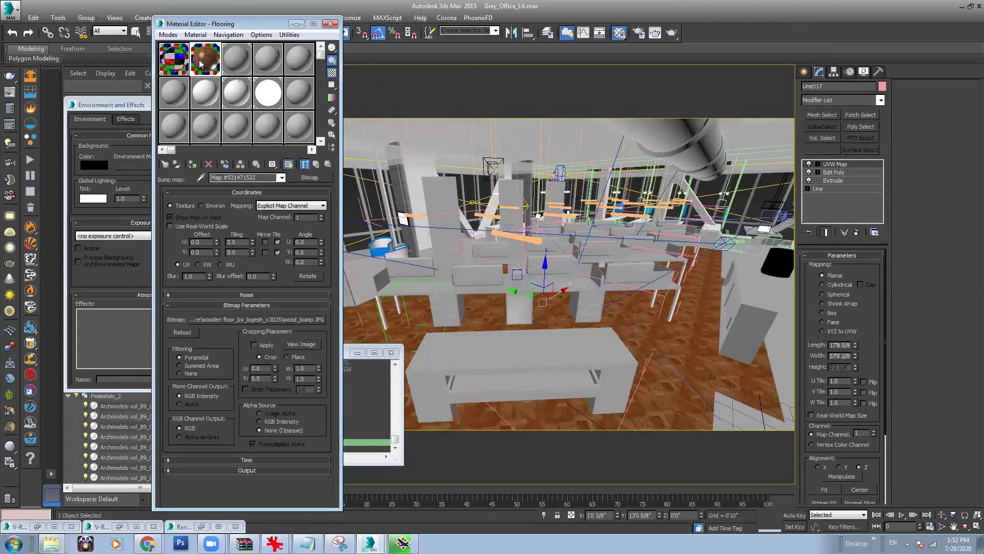
Step: Enlarge the Flooring material's sample preview and compare its surface with the bump map off and on
double_click(200, 64)
left_click_drag(149, 119, 624, 149)
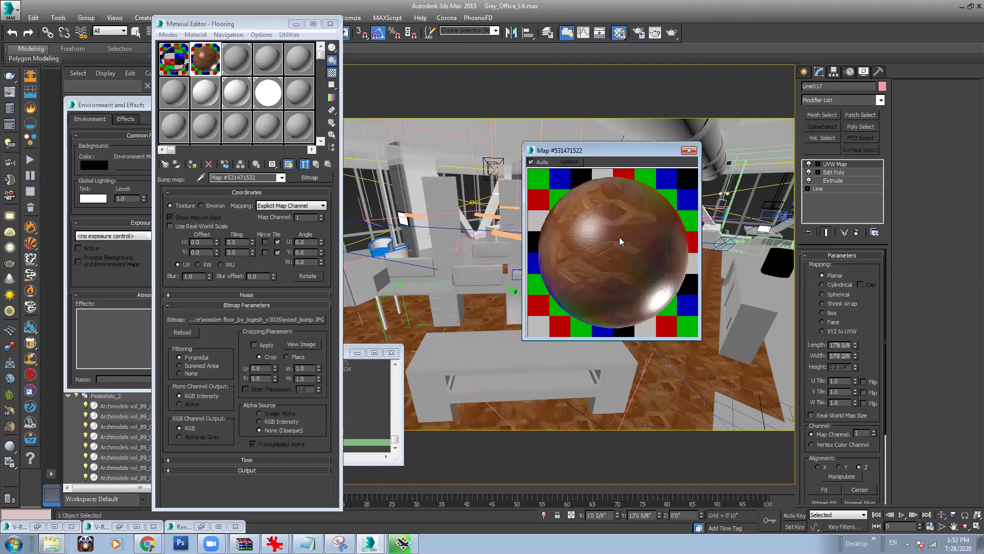
left_click(316, 164)
scroll(219, 388, "down", 10)
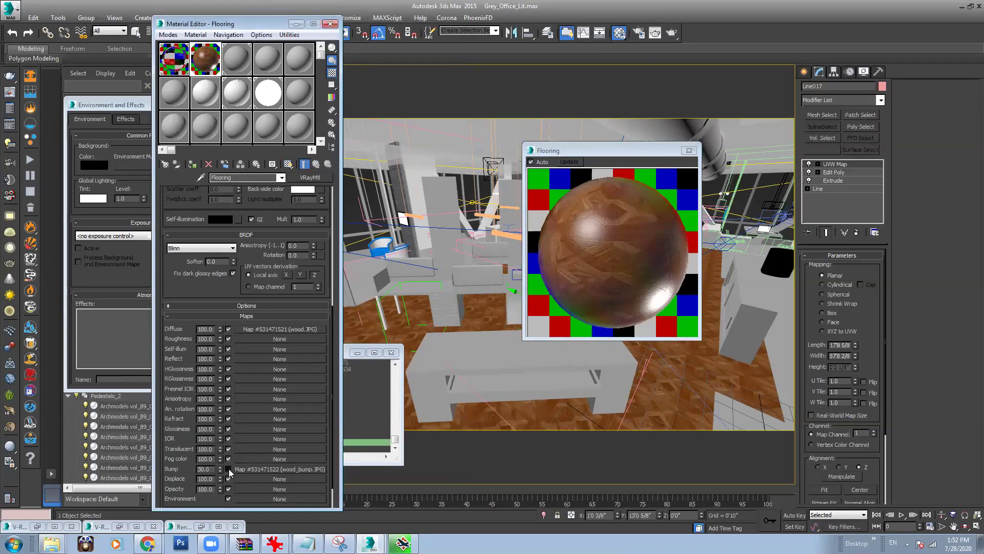
left_click_drag(523, 340, 340, 521)
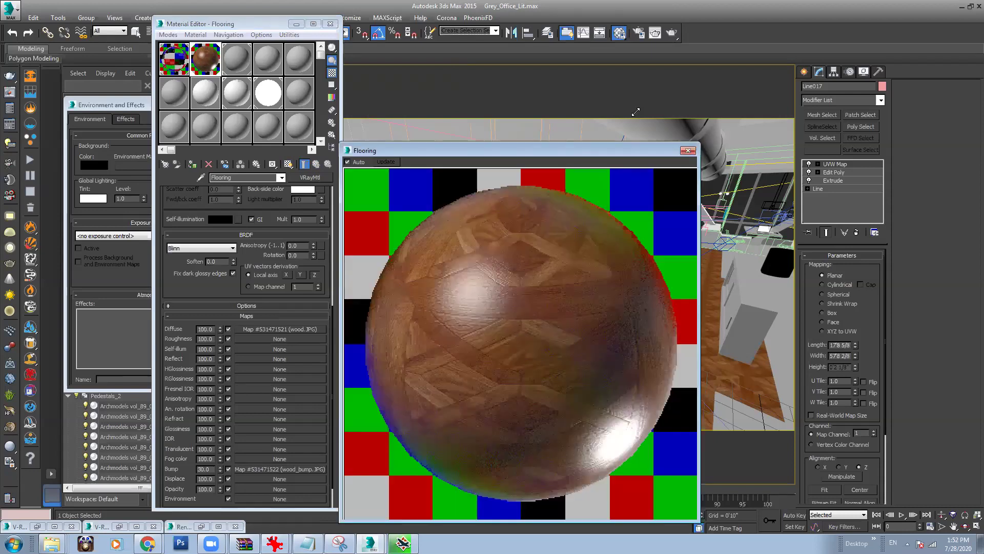
left_click_drag(510, 150, 552, 111)
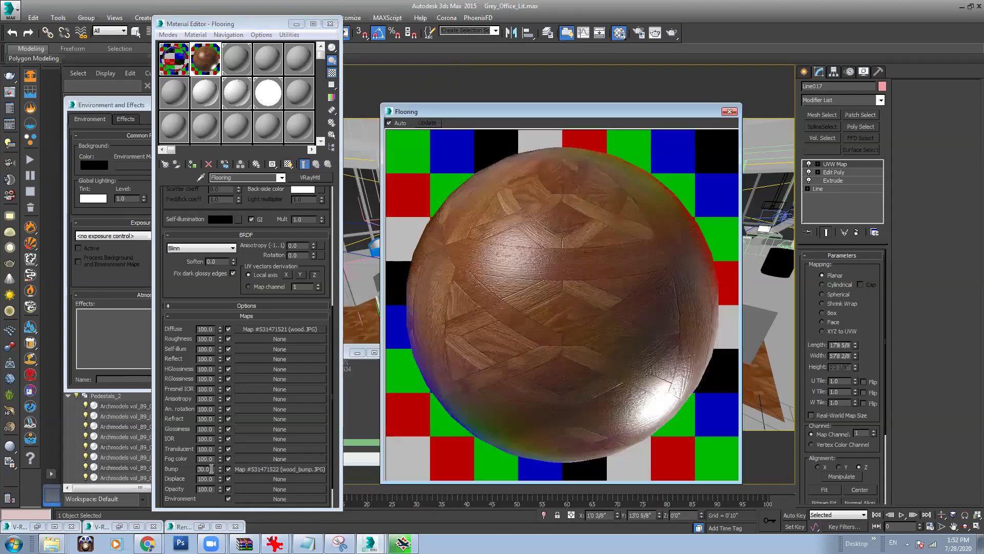
left_click(228, 469)
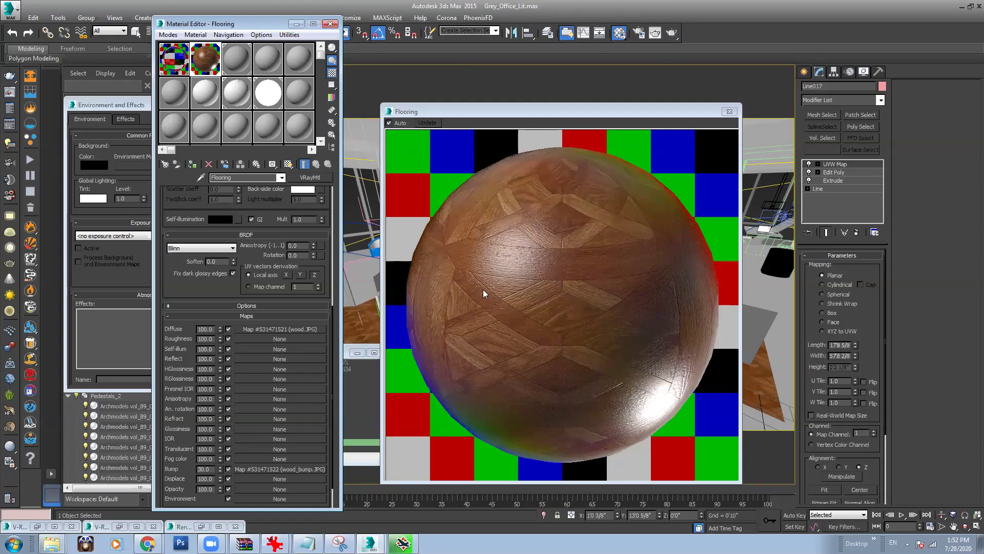
Step: Switch to the Google Meet window in Chrome to check the meeting chat, and return to the V-Ray frame buffer in 3ds Max
mouse_move(147, 543)
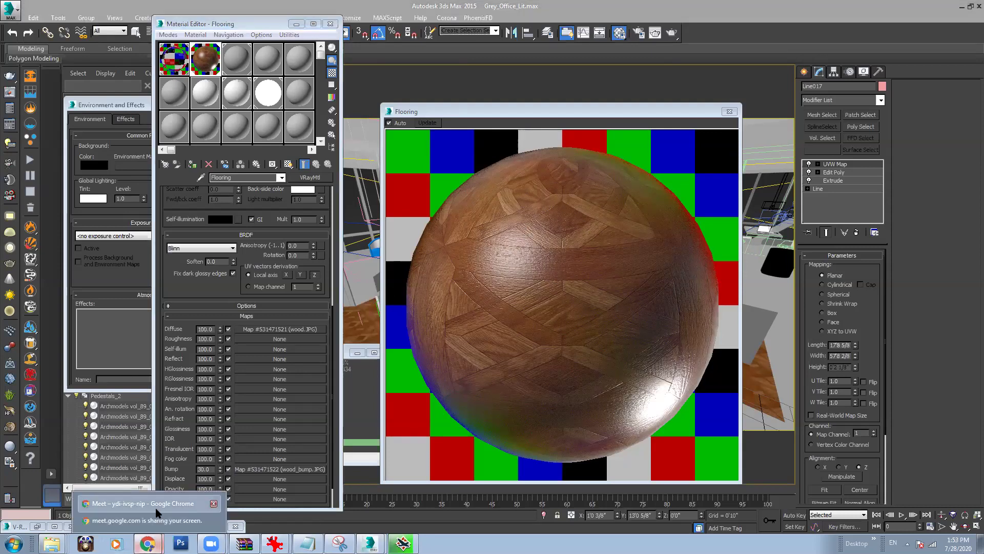
left_click(148, 505)
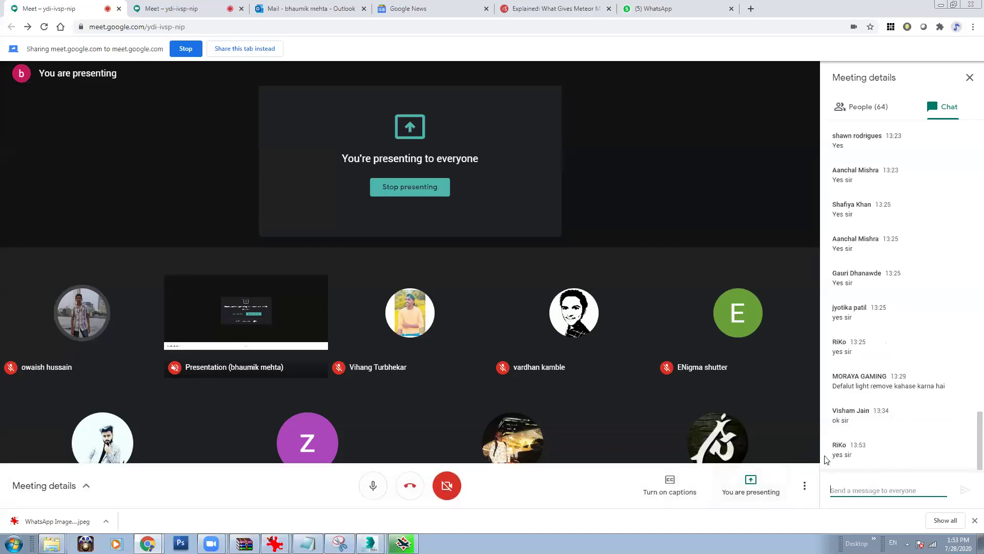
mouse_move(370, 542)
left_click(381, 503)
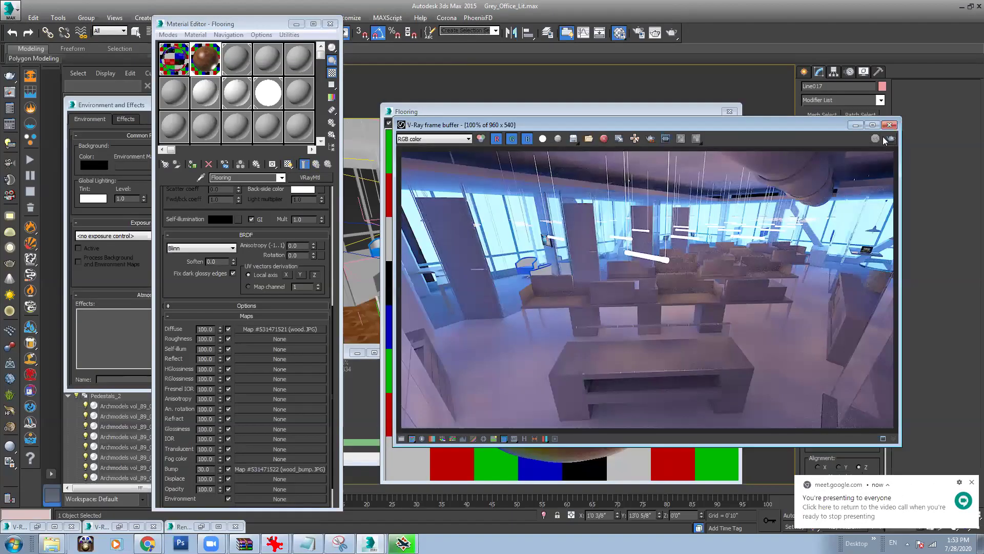
Step: Put away the material windows, save the scene and render the Camera006 view with the wood floor
left_click(855, 125)
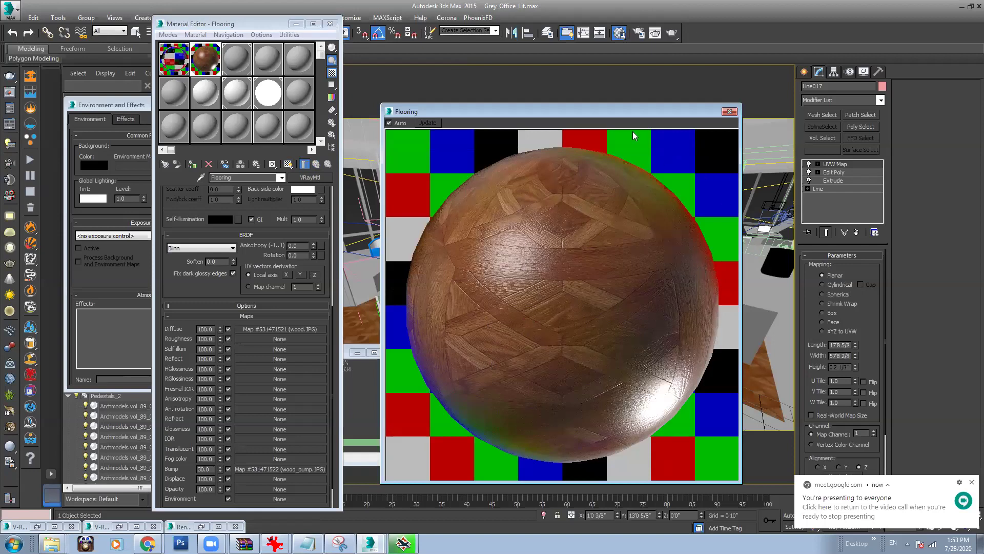
left_click(729, 111)
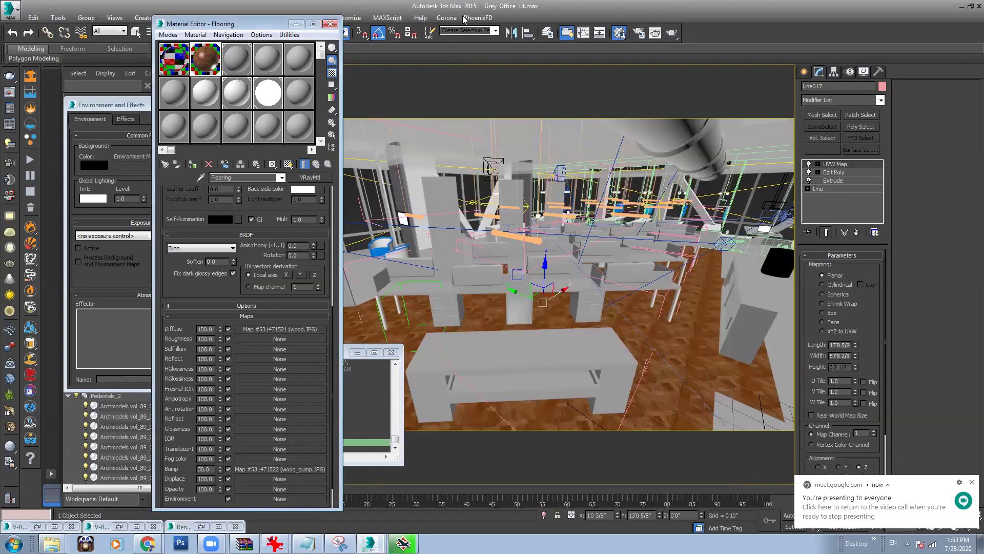
key("m")
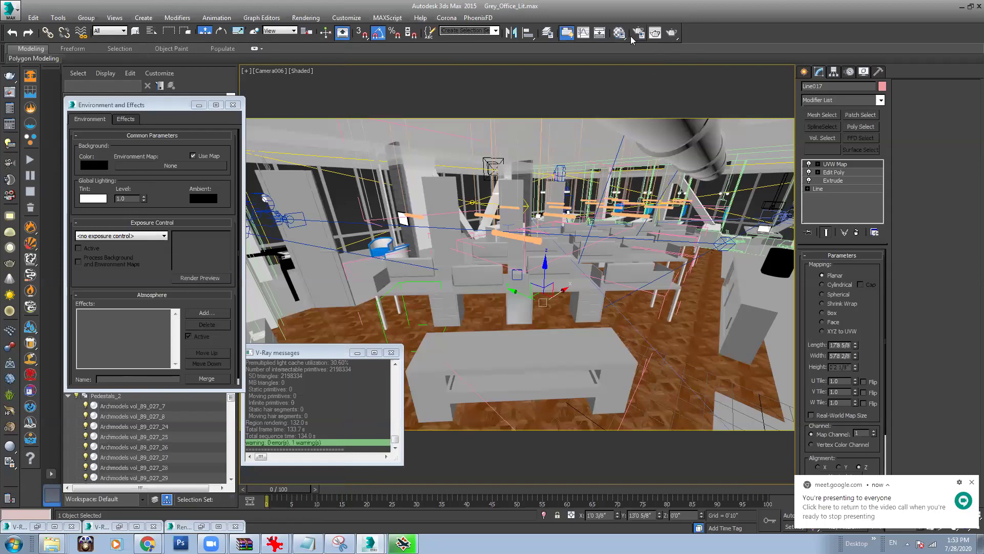
left_click(10, 9)
left_click(37, 98)
left_click(666, 34)
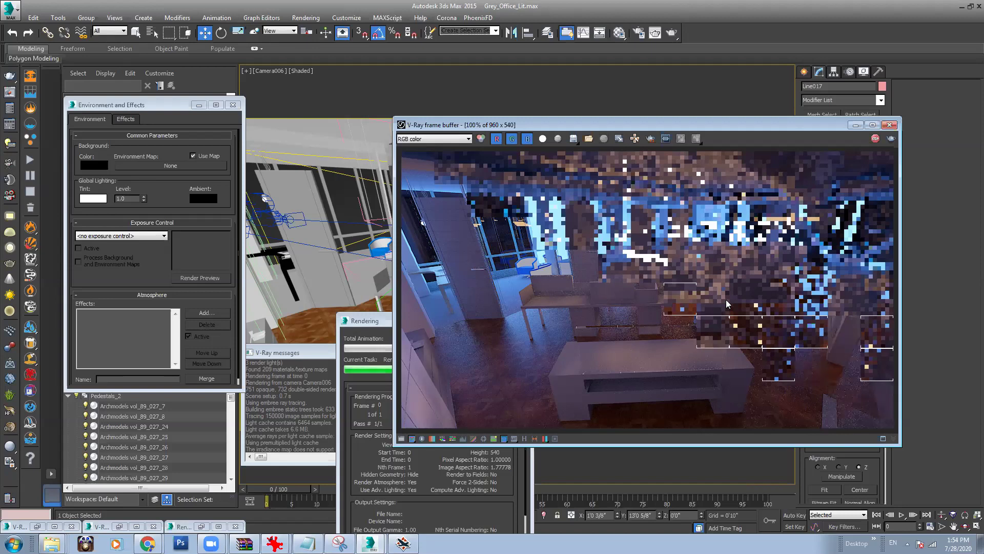
Step: Examine the wood floor's texture and reflections around the desks up close in the render in progress
scroll(548, 339, "up", 1)
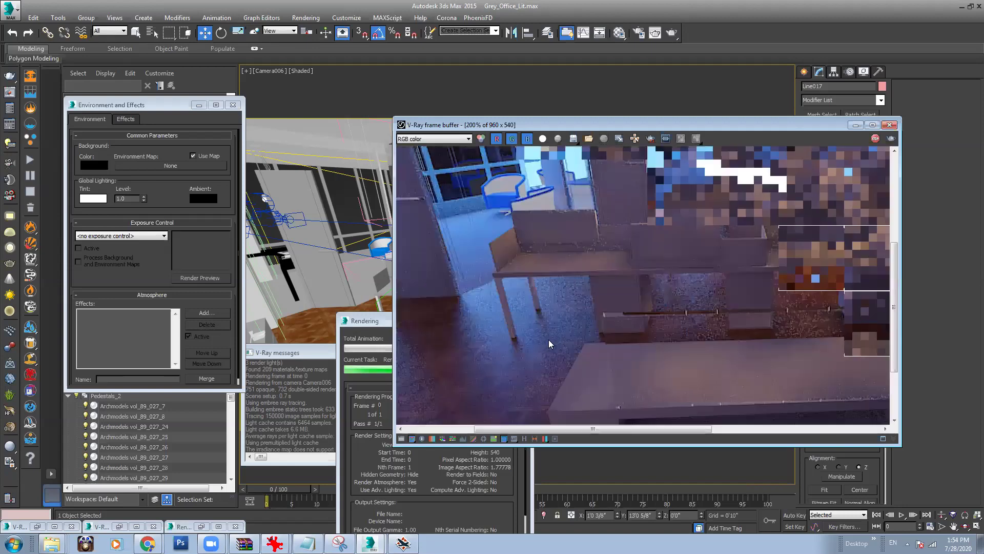
scroll(786, 357, "down", 1)
scroll(786, 357, "up", 1)
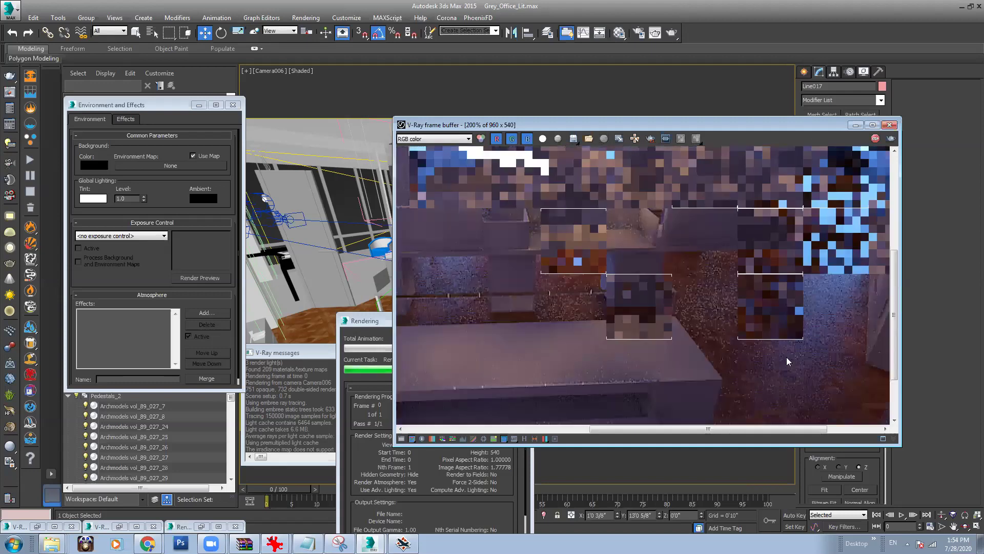
scroll(786, 361, "down", 1)
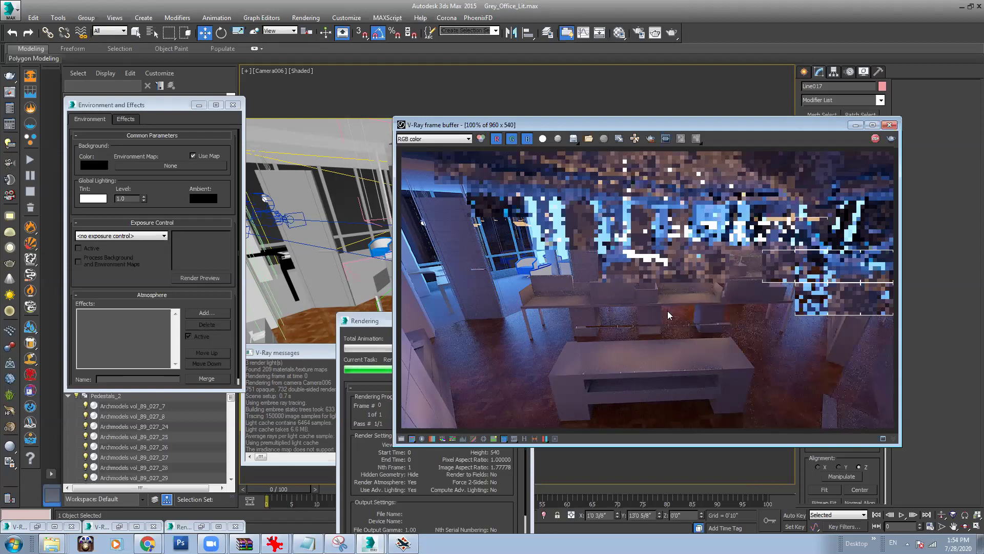
Step: Check the office render in progress and switch to the Google Meet window in Chrome to read the meeting chat
scroll(711, 310, "up", 1)
scroll(712, 308, "down", 1)
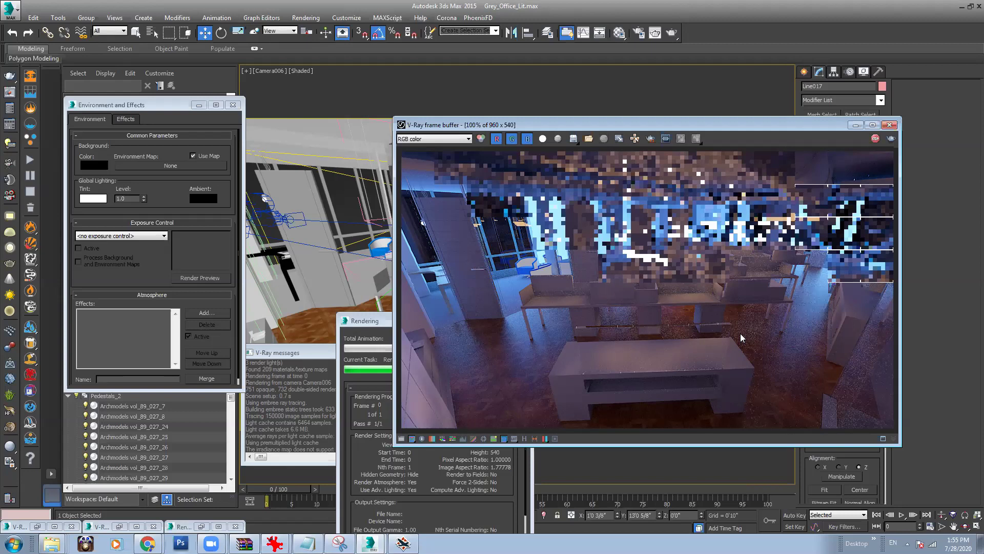
mouse_move(147, 542)
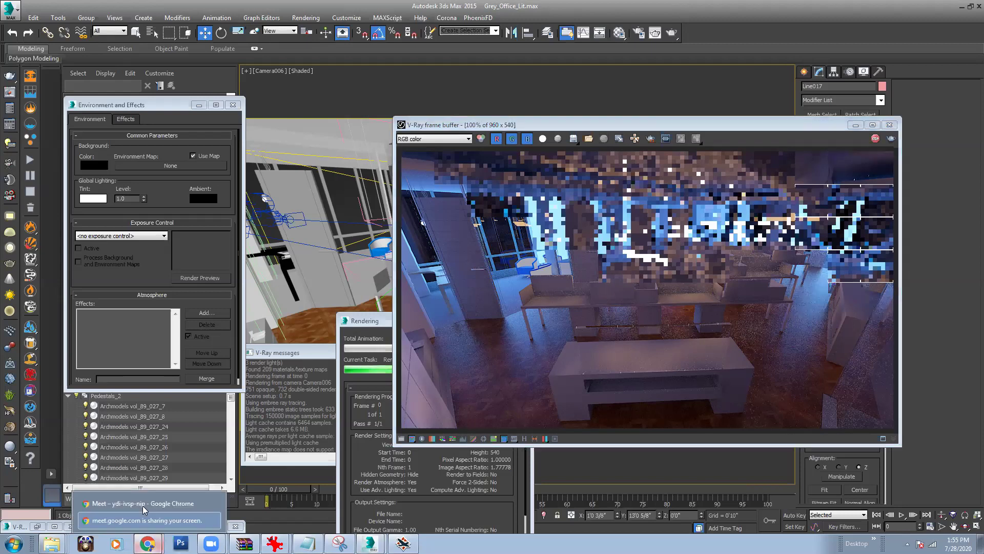
left_click(143, 504)
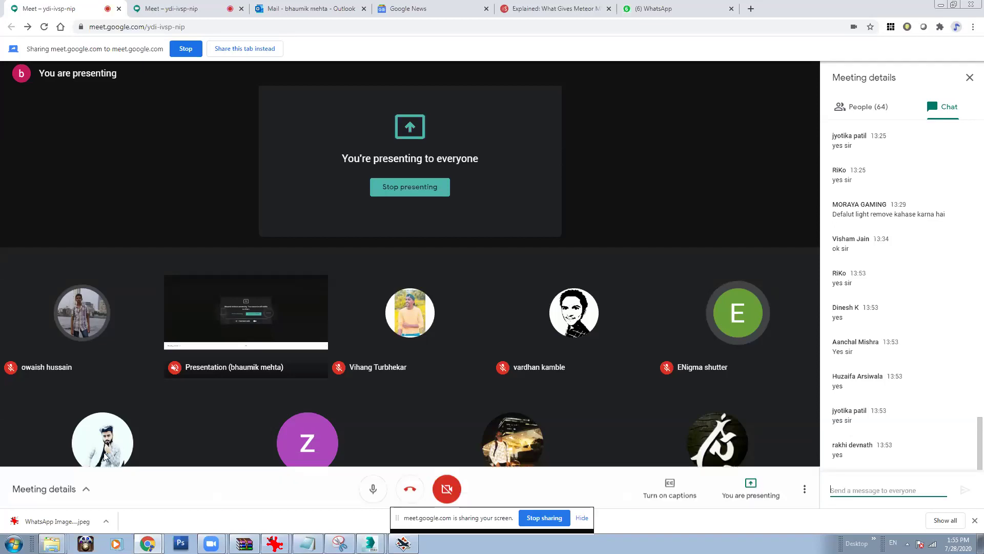
Step: Switch to File Explorer and locate the Toonskool folder in the Work folder on DATA_VOL (T:)
left_click(52, 543)
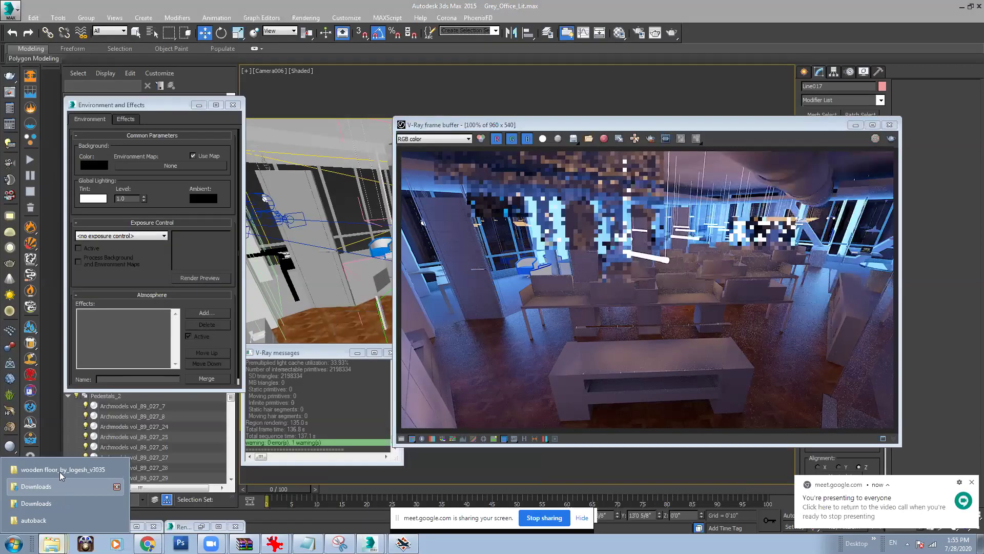
left_click(61, 470)
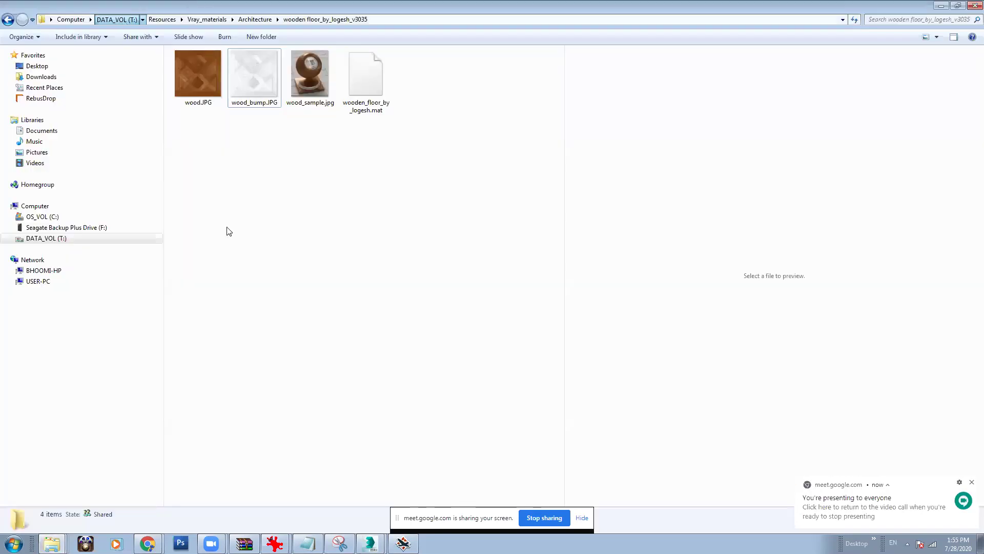
double_click(205, 234)
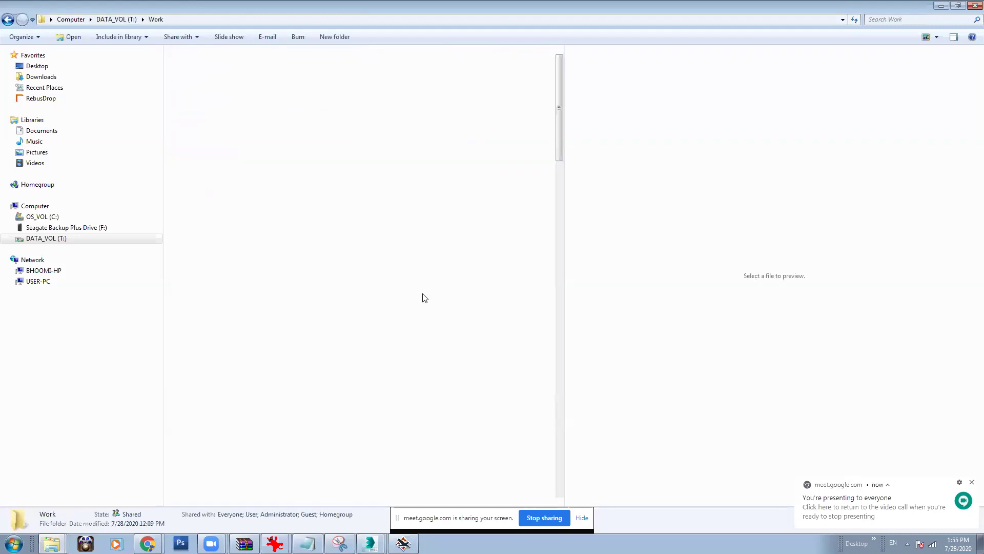
scroll(424, 298, "down", 4)
key("a")
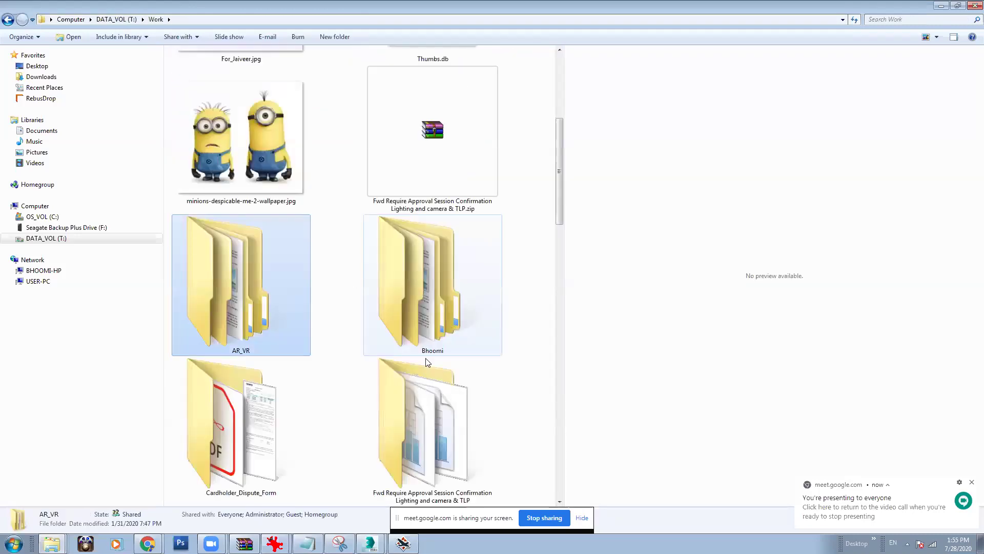
scroll(435, 417, "down", 10)
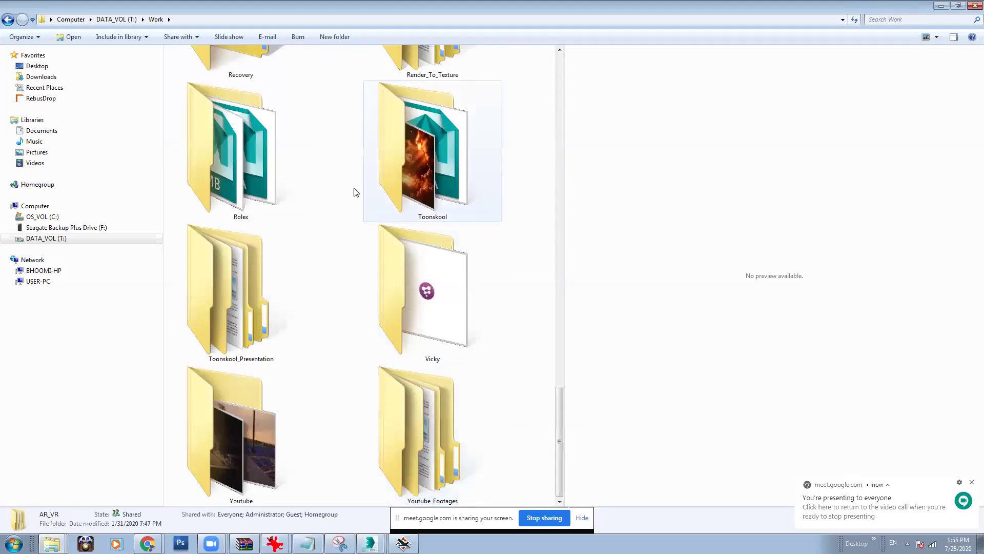
Step: Open 3rd year ABCD Student attendance.xlsx from Toonskool's Attendance_Sheet folder in Excel, show sheet A and hide the screen-sharing notice
double_click(456, 201)
double_click(417, 292)
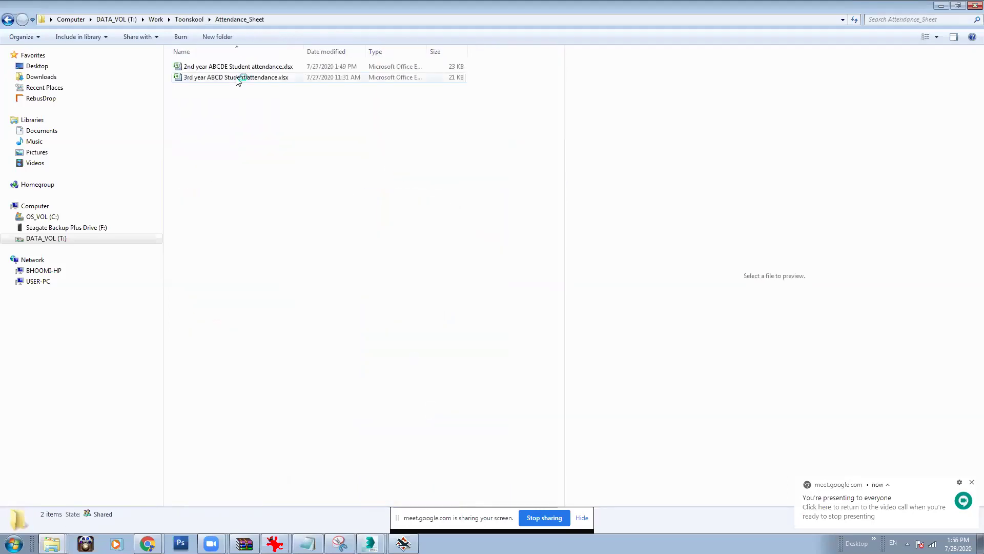
double_click(238, 78)
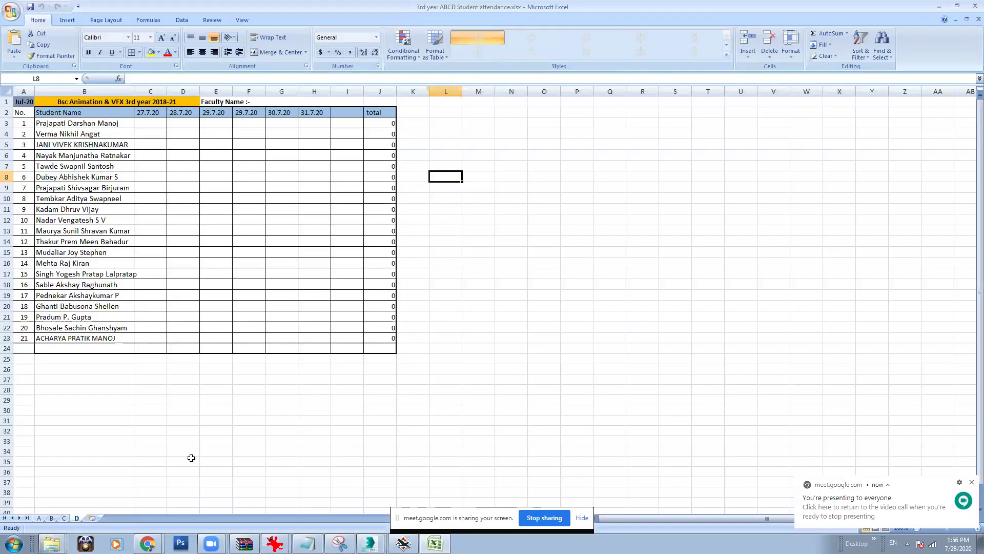
left_click(39, 518)
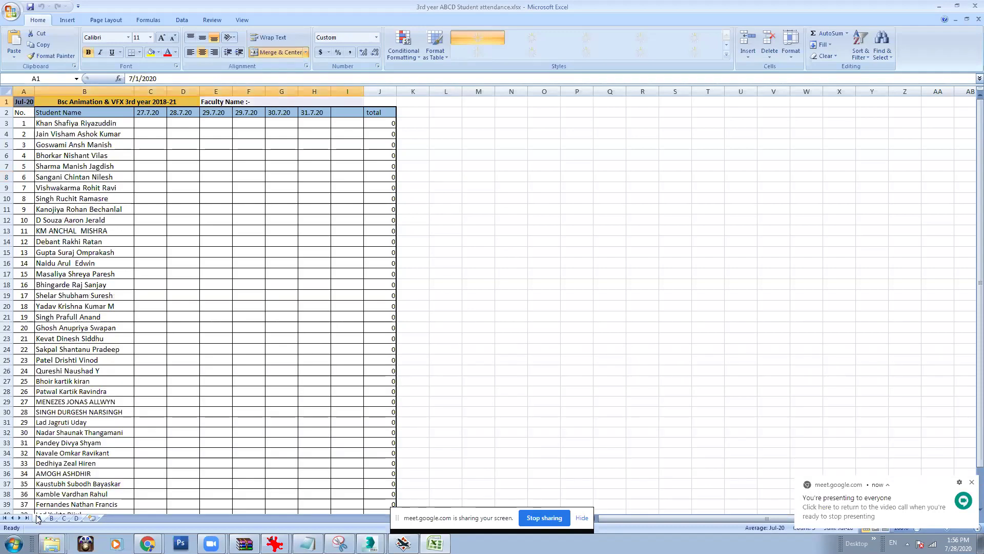
left_click(583, 519)
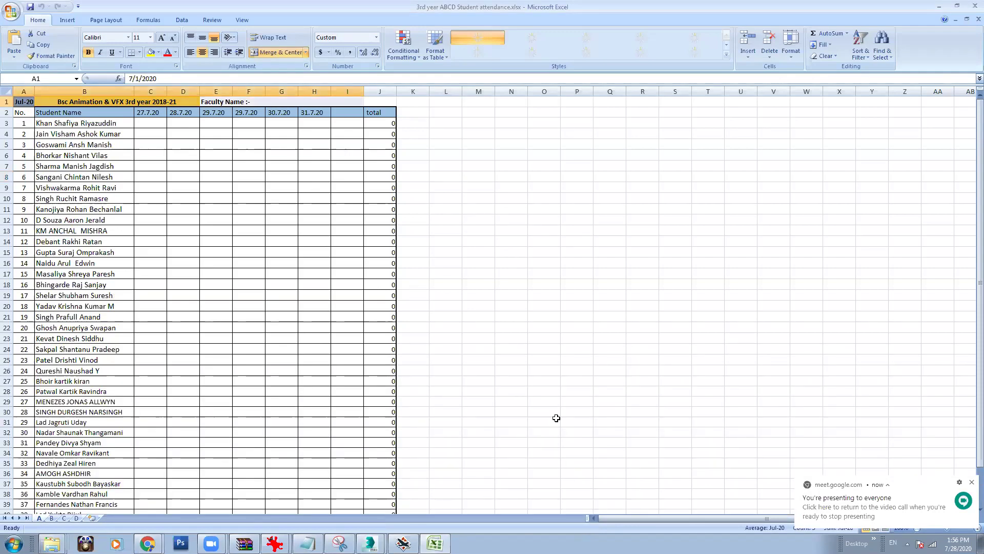
Step: Switch to the Google Meet window in Chrome, reduce it from full screen and place it beside the student name list
mouse_move(147, 543)
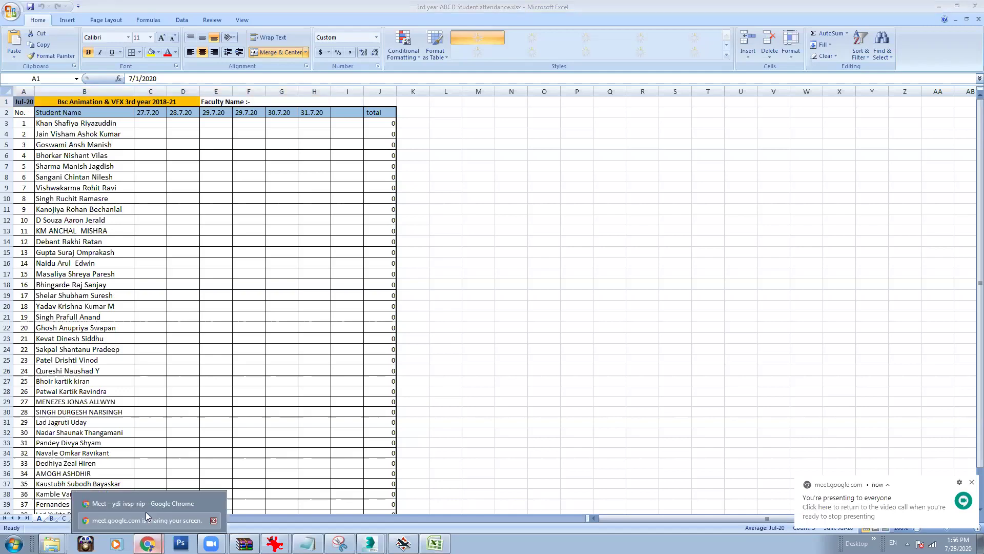
left_click(146, 505)
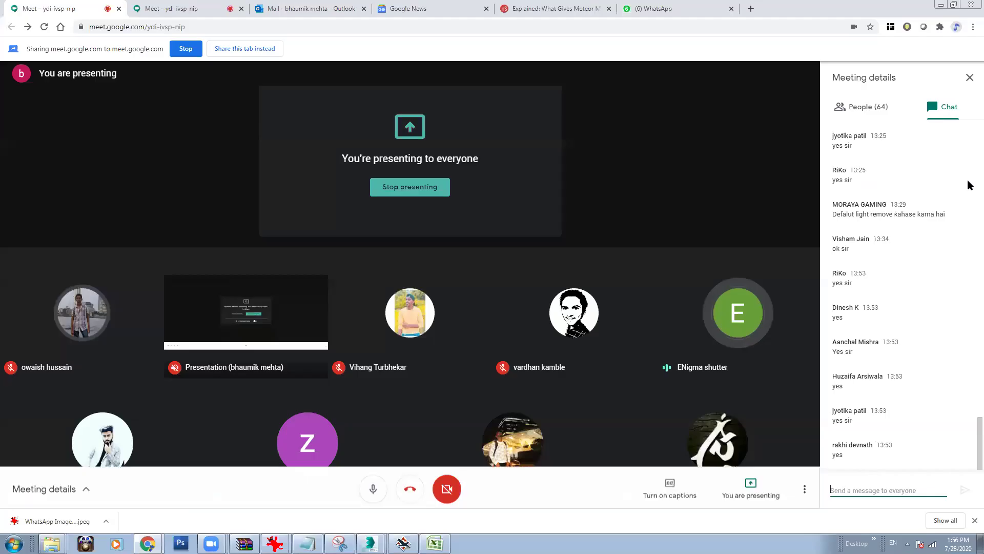
left_click(953, 6)
left_click_drag(538, 346, 489, 336)
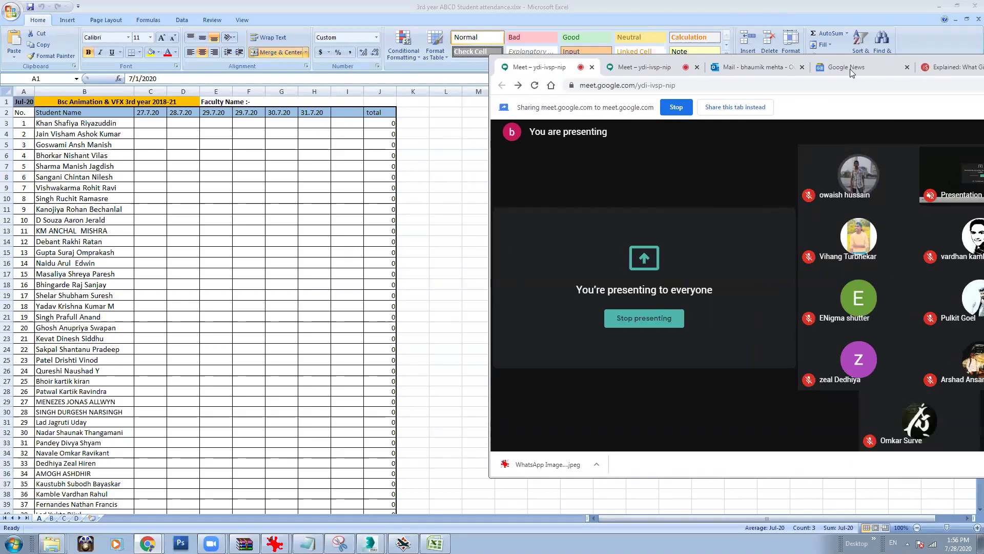
left_click_drag(936, 60, 730, 69)
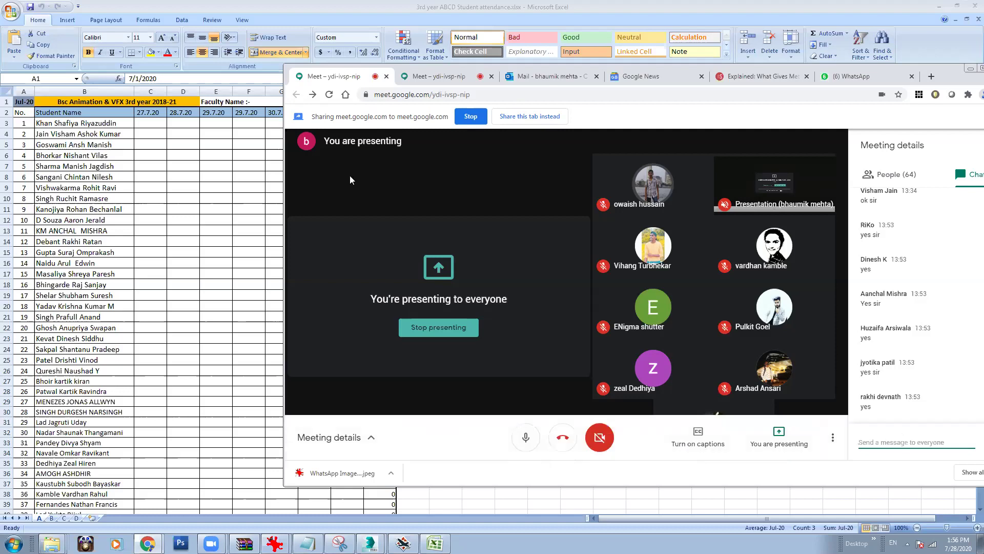
Step: Return to the Excel attendance sheet and enter 1 for the first student under 28.7.20, in cell D3
left_click(180, 121)
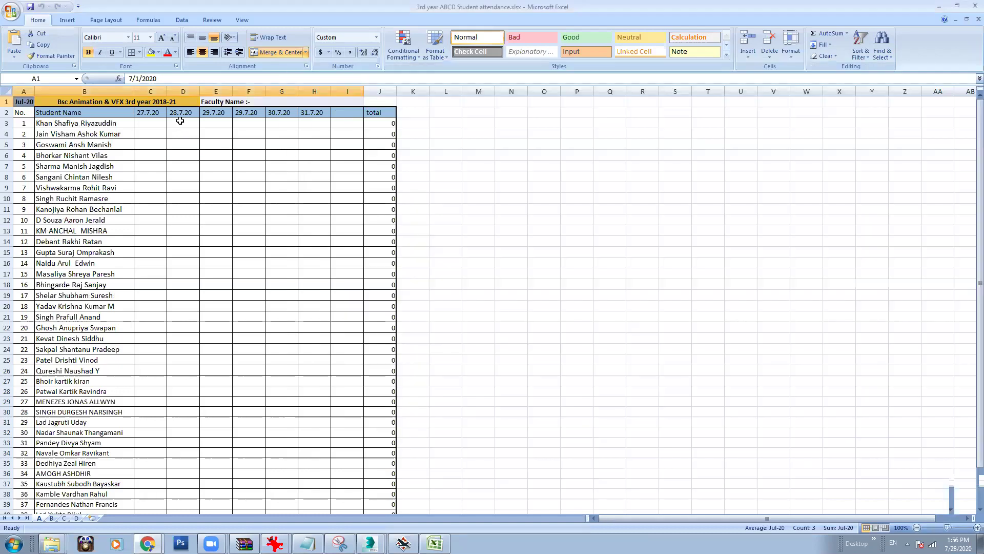
left_click(180, 123)
type("1")
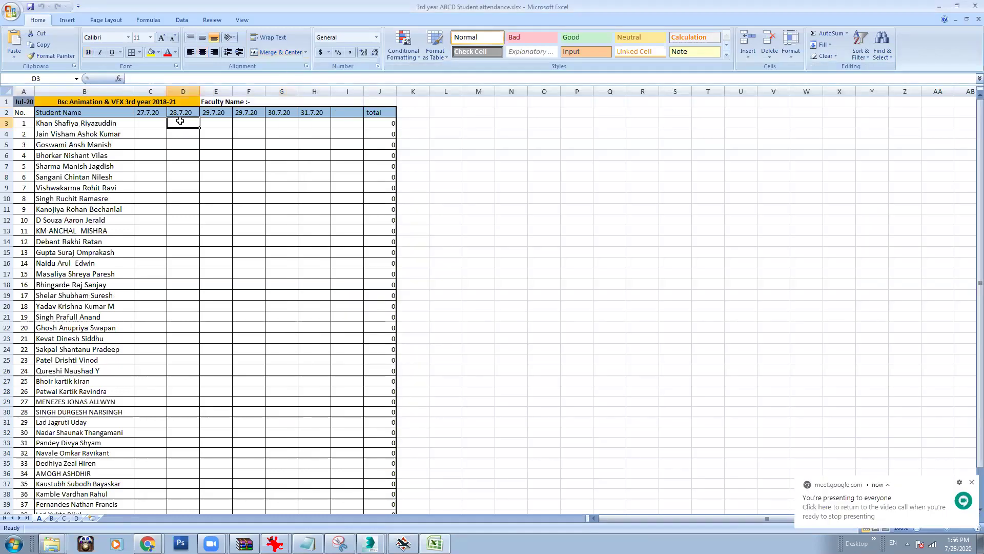
key("Return")
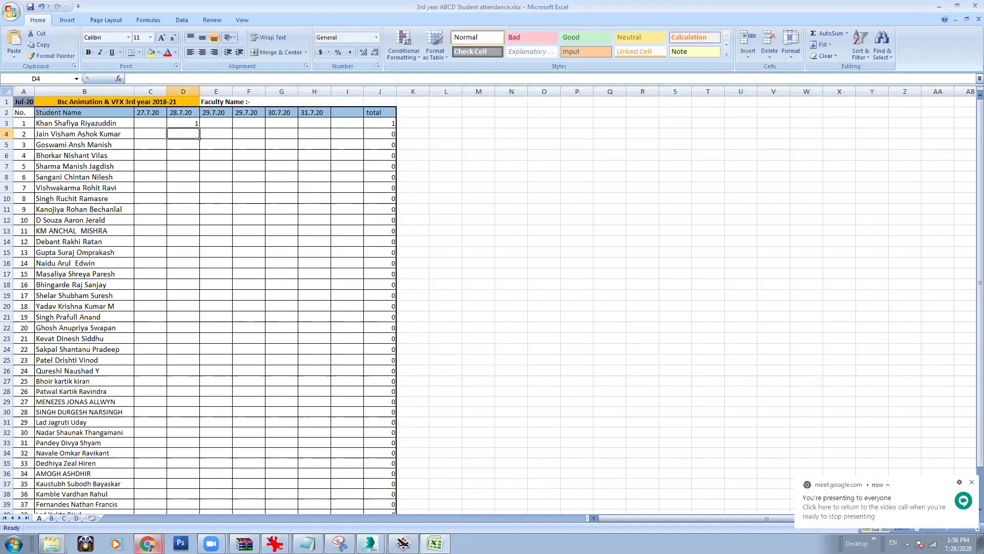
Step: Arrange reduced Excel and Google Meet windows so names and chat are both visible, entering 1 in D4 for the second student
mouse_move(148, 543)
left_click(172, 512)
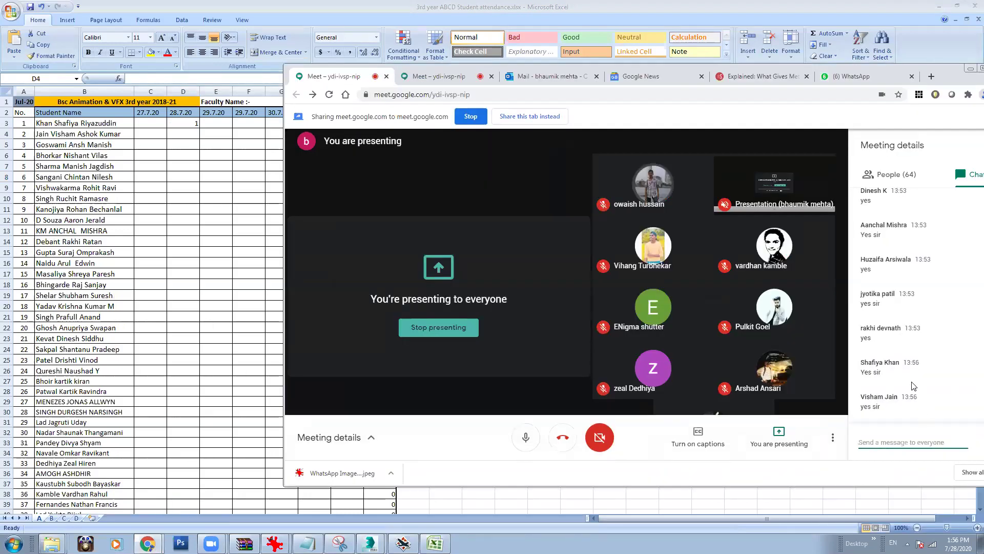
left_click(957, 6)
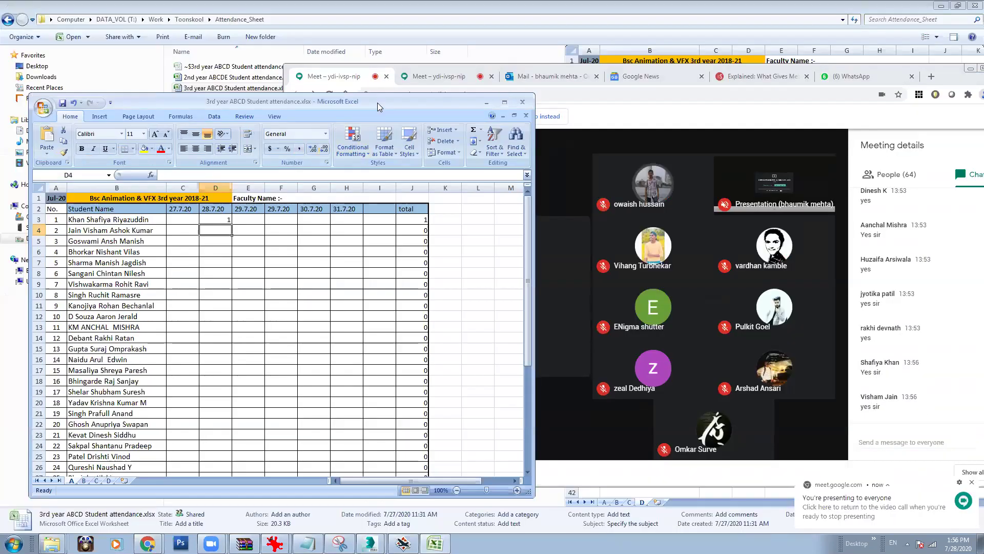
type("1")
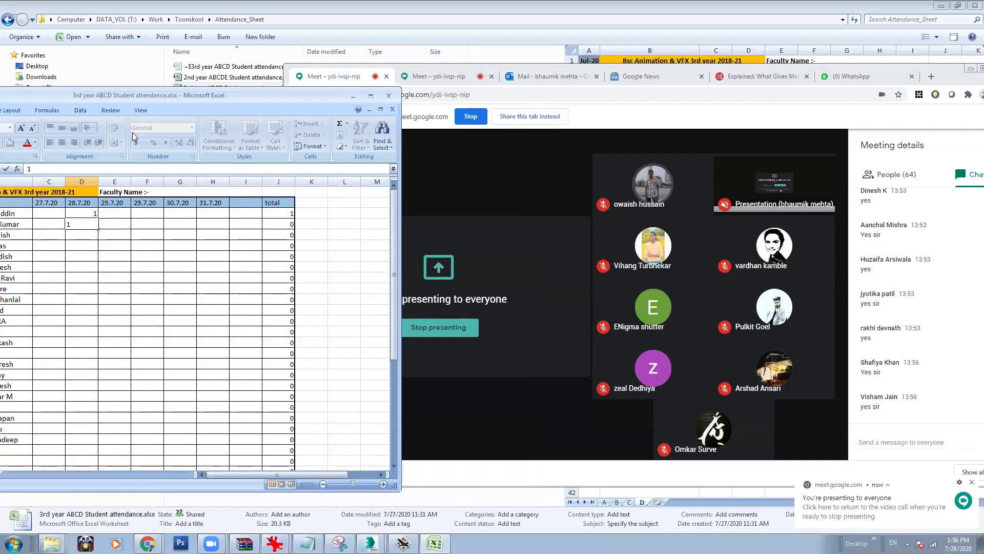
left_click_drag(147, 99, 225, 99)
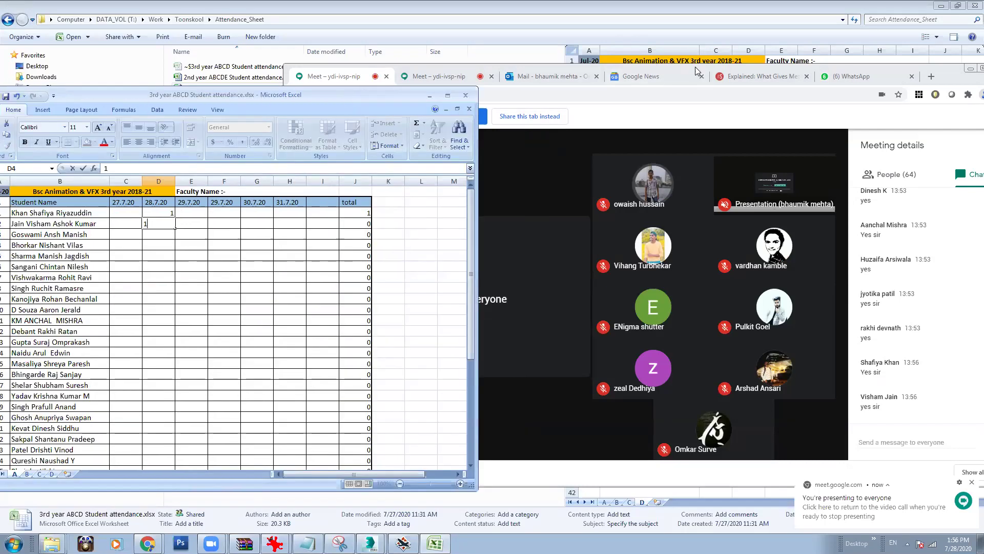
left_click_drag(705, 65, 747, 65)
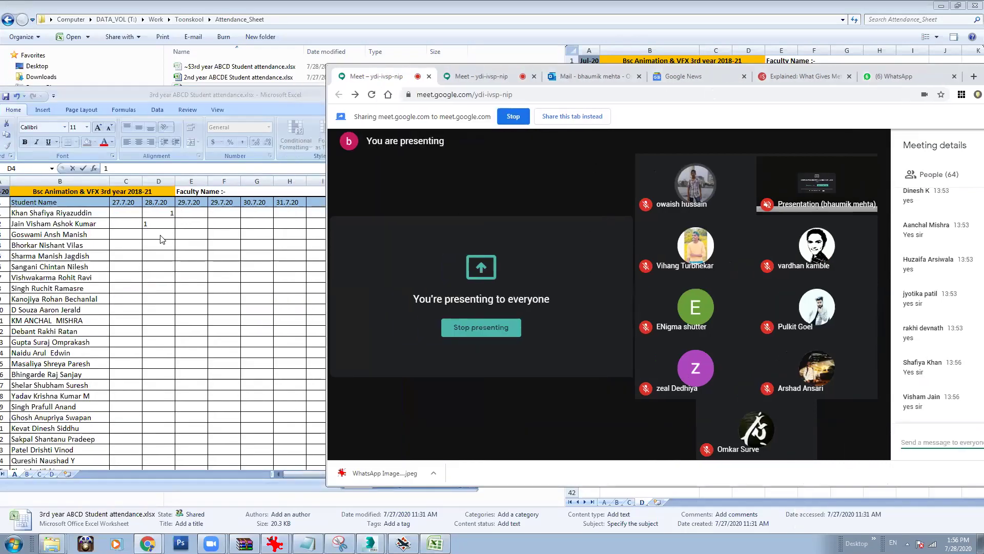
Step: Enter 1 under 28.7.20 for the third student, in cell D5
left_click(158, 234)
left_click(160, 236)
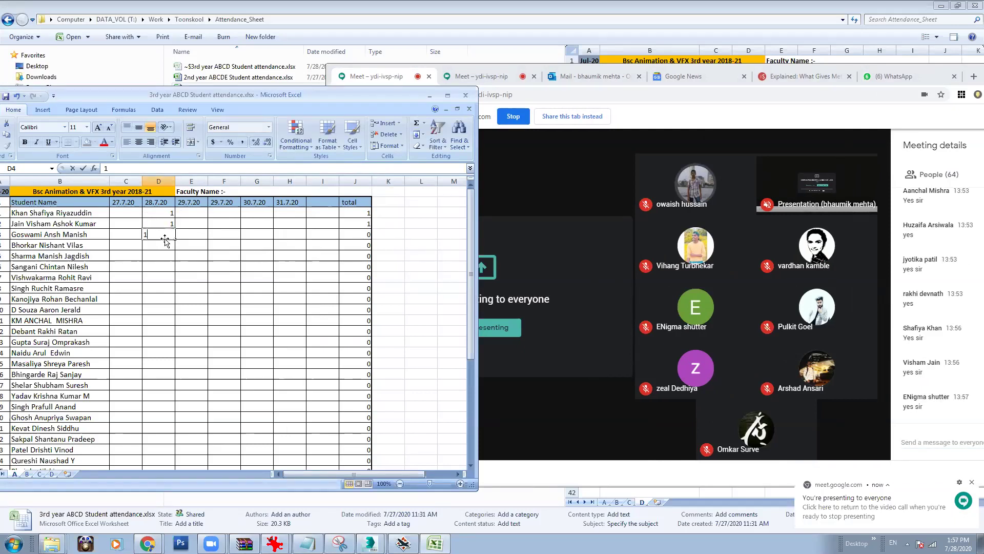
type("1")
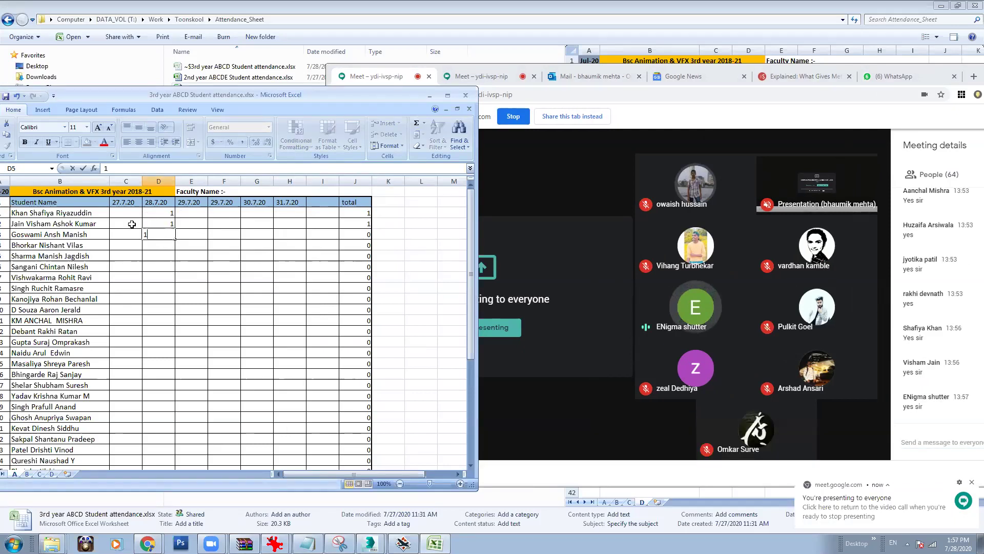
Step: Append the third student's meeting display name in parentheses to cell B5 and autofit the width of column B
left_click(99, 235)
double_click(99, 235)
type("( E")
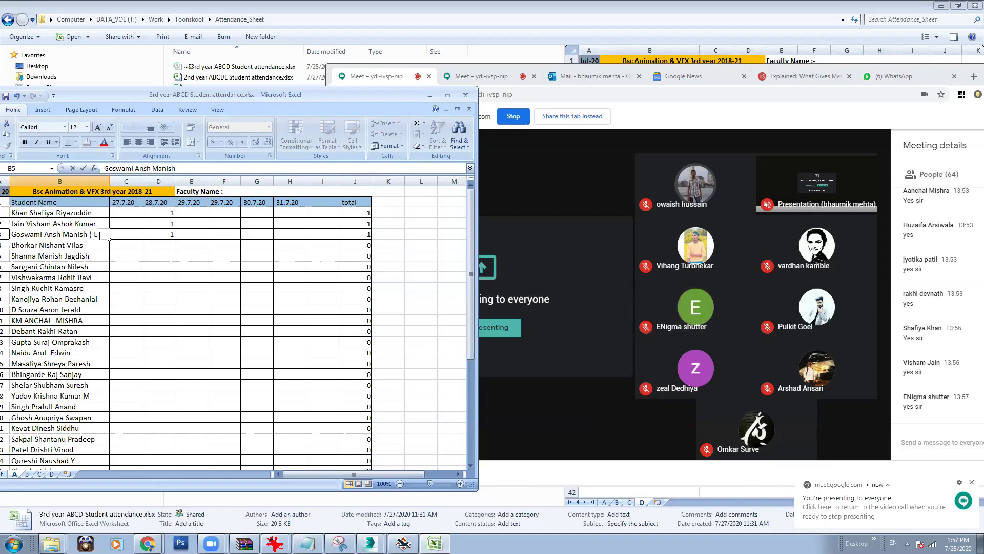
type("Nigma Shutter")
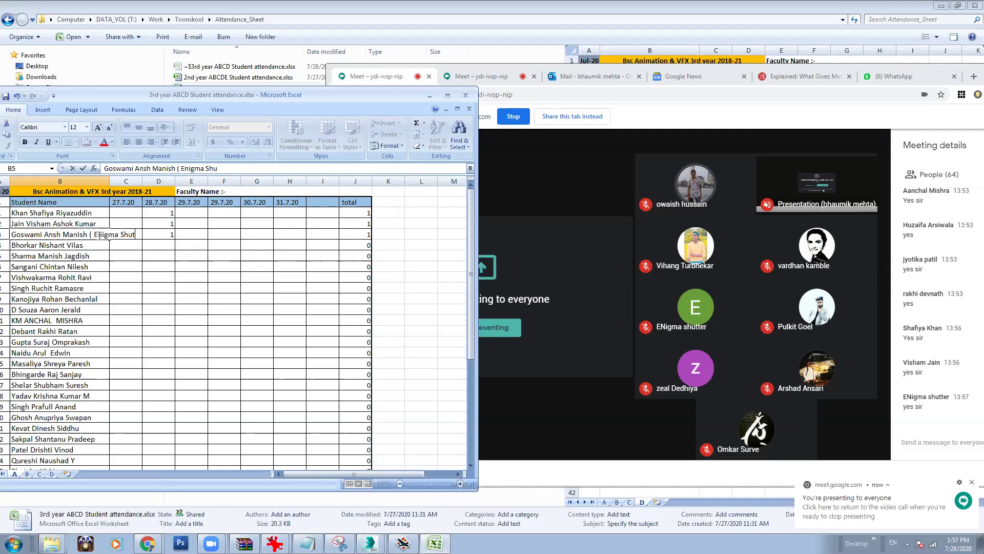
left_click(105, 182)
double_click(108, 181)
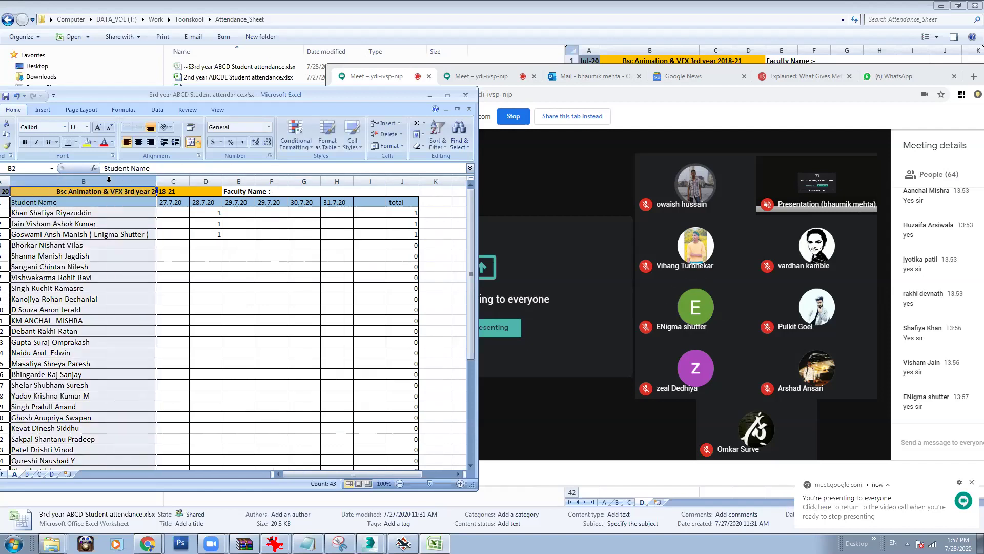
Step: Check the meeting chat for the fourth student's reply and enter 0 under 28.7.20 in cell D6
left_click(209, 245)
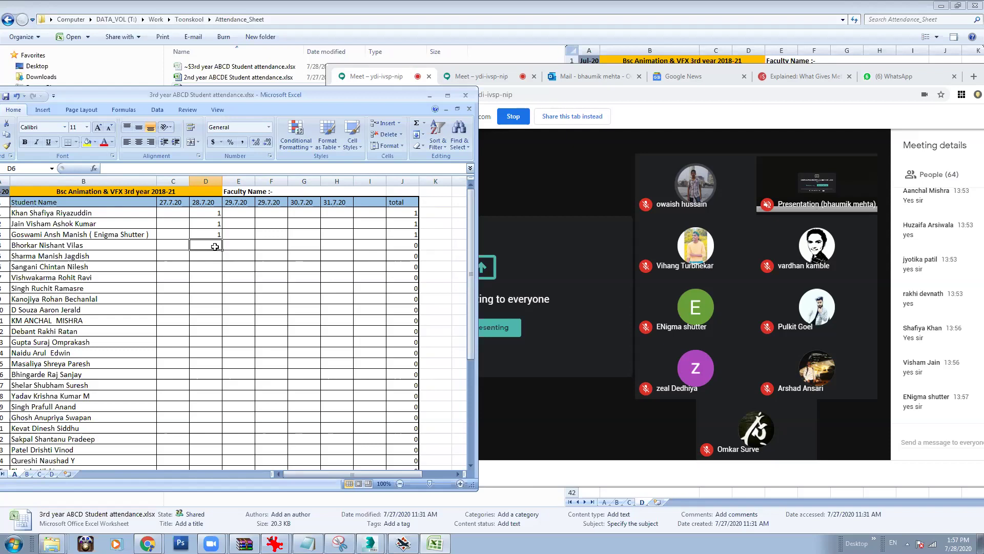
left_click(788, 395)
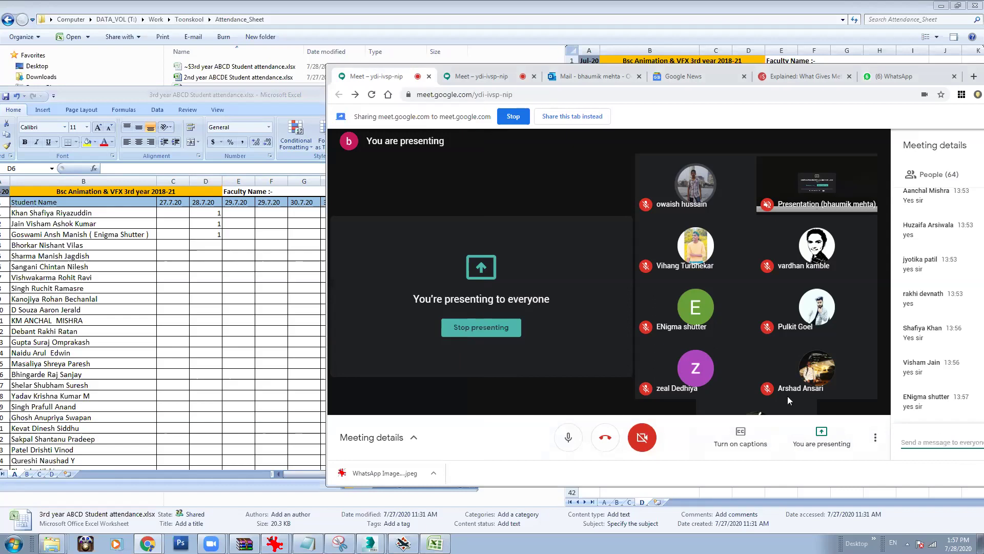
left_click(216, 244)
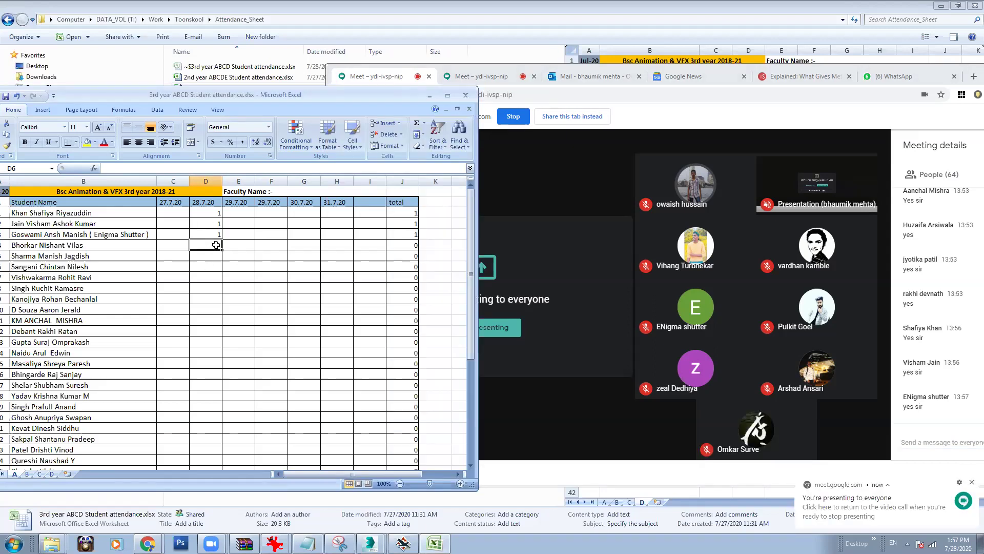
type("0")
left_click(213, 254)
Step: Check the chat replies and enter 1 under 28.7.20 for the fifth and sixth students, in cells D7 and D8
left_click(660, 485)
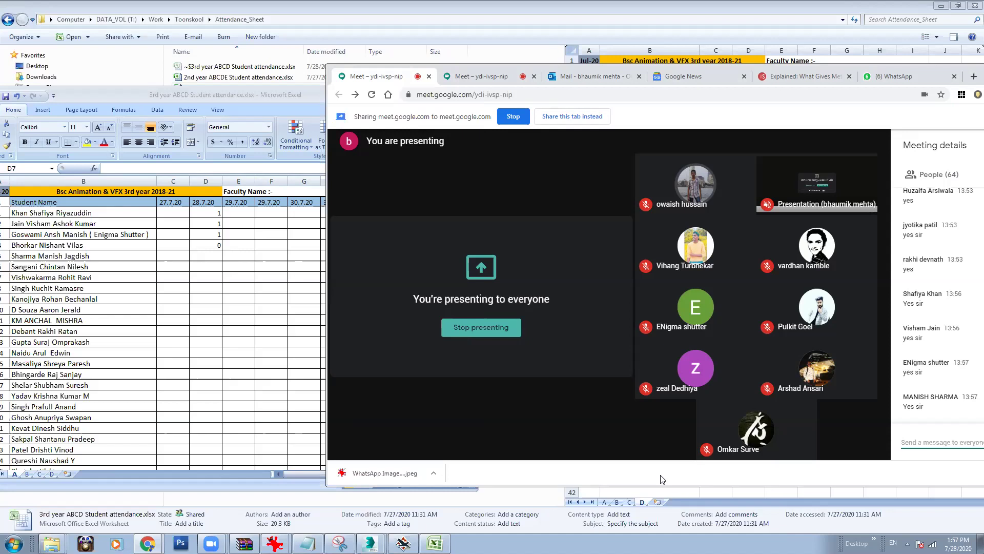
left_click(214, 255)
type("1")
left_click(216, 268)
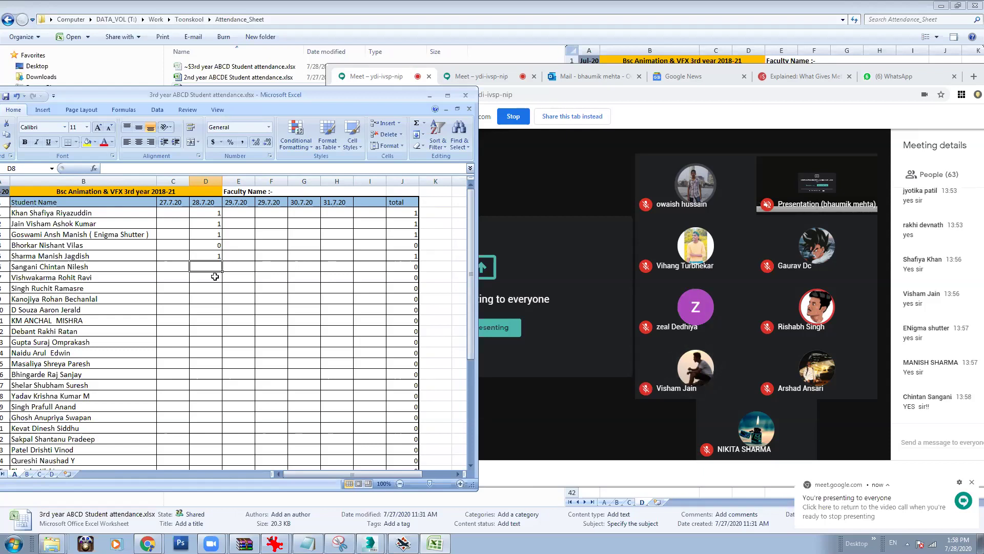
type("1")
key("Return")
left_click(214, 285)
left_click(214, 276)
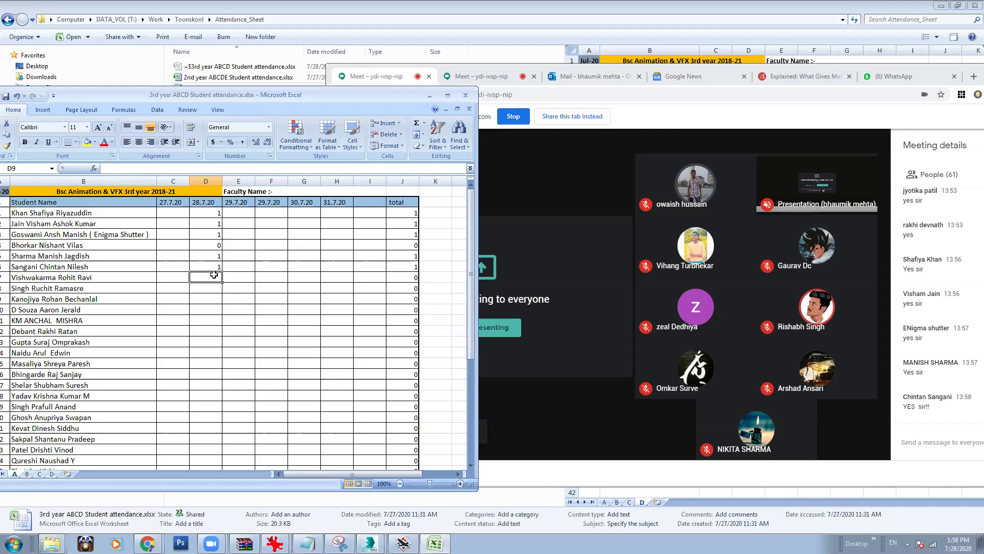
Step: Enter 0 under 28.7.20 for the seventh, eighth and ninth students, in cells D9 to D11
type("0")
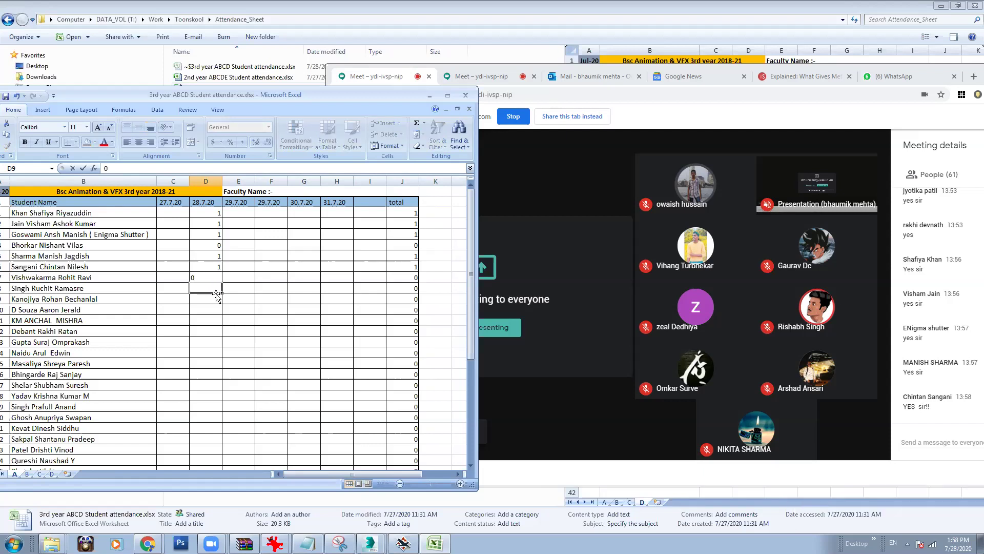
key("Return")
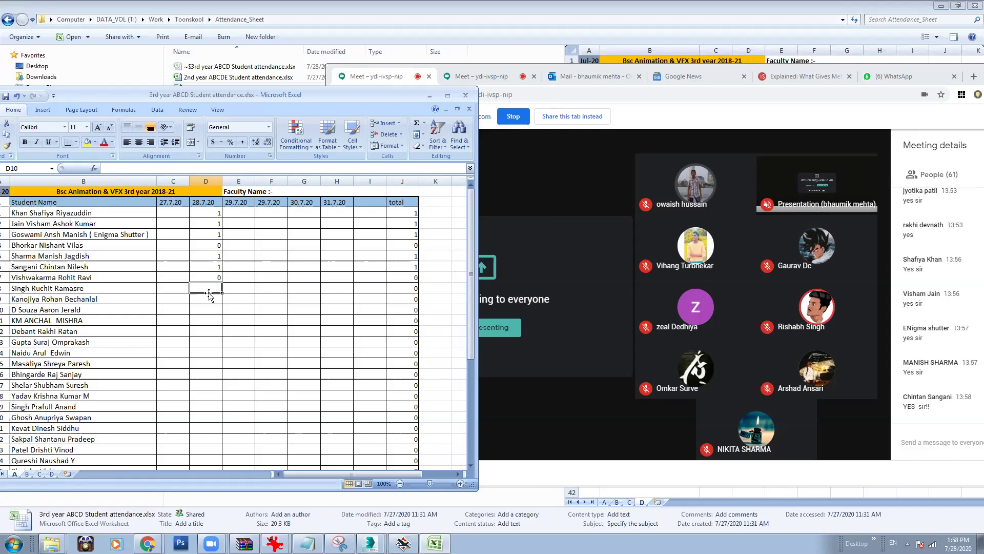
type("0")
key("Return")
type("0")
key("Return")
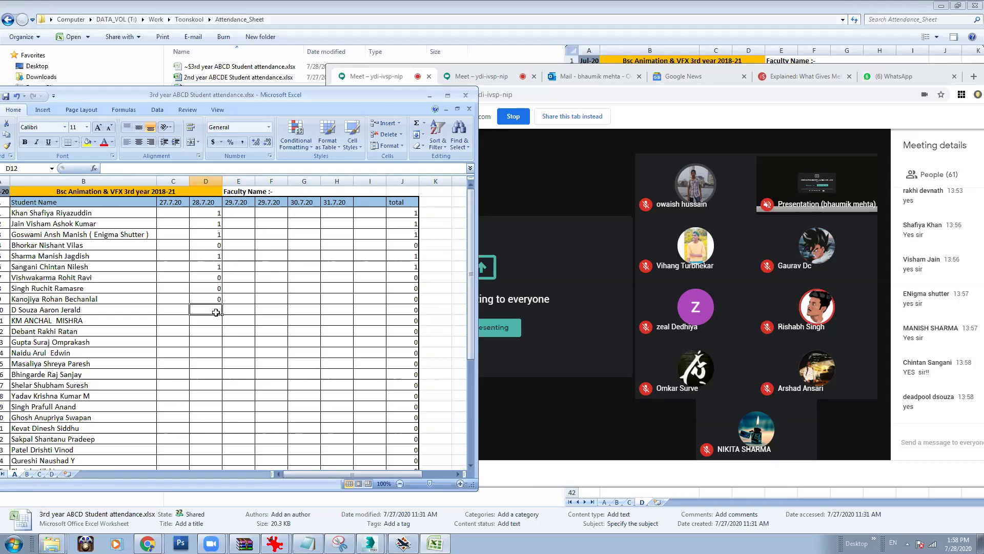
Step: Check the chat replies and enter 1 under 28.7.20 for the next three students, in cells D12 to D14
type("1")
key("Return")
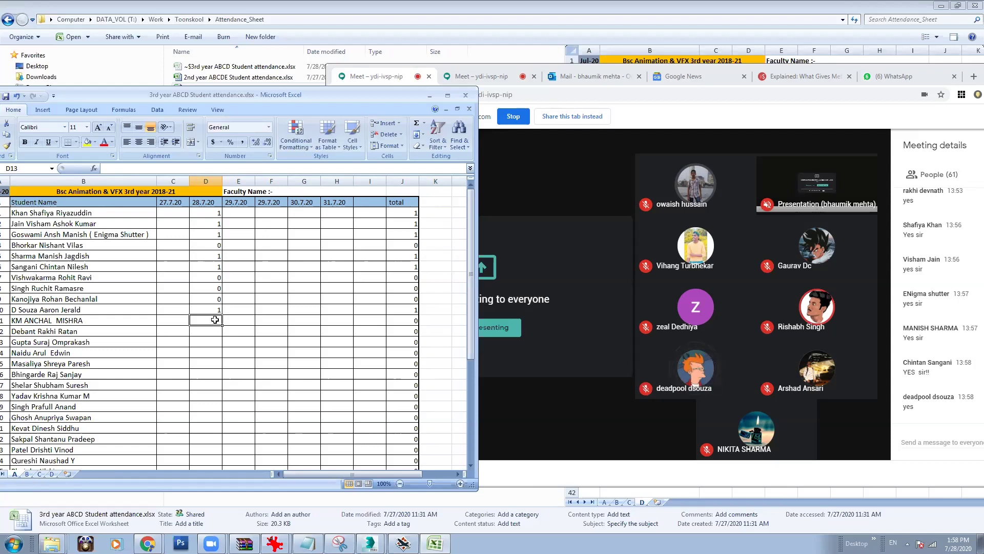
type("1")
key("Return")
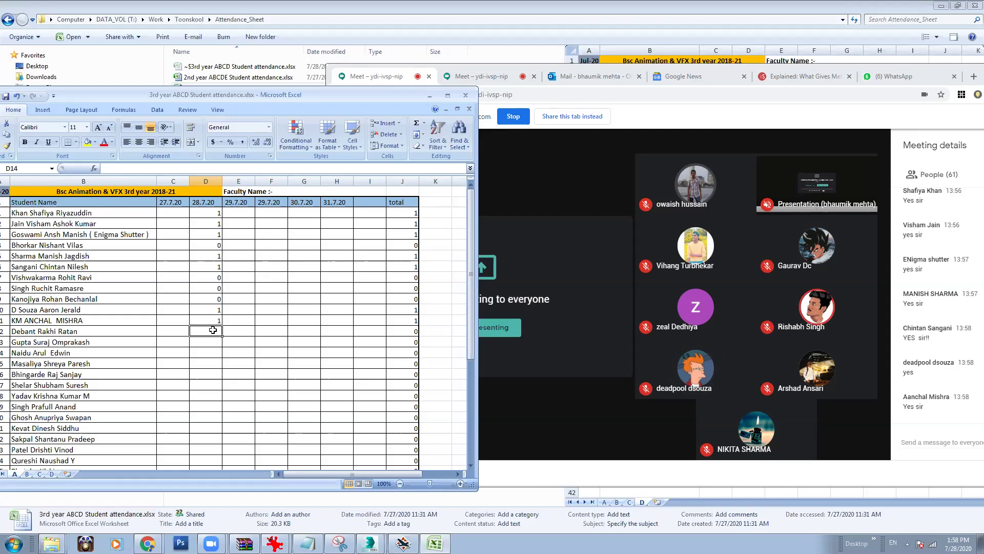
type("1")
left_click(208, 343)
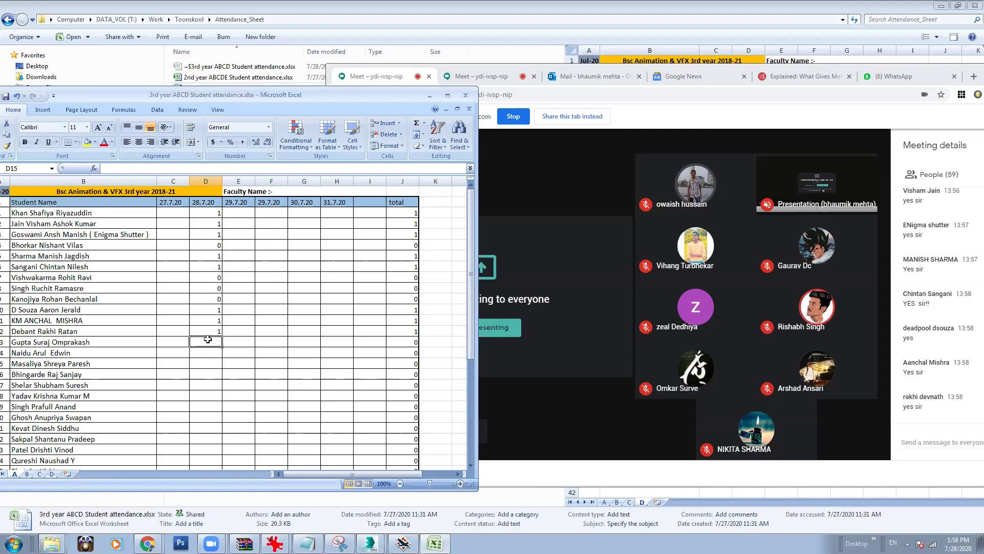
Step: Enter 0 under 28.7.20 in cell D15 and 1 in cells D16 and D17
type("0")
left_click(210, 353)
type("1")
left_click(211, 362)
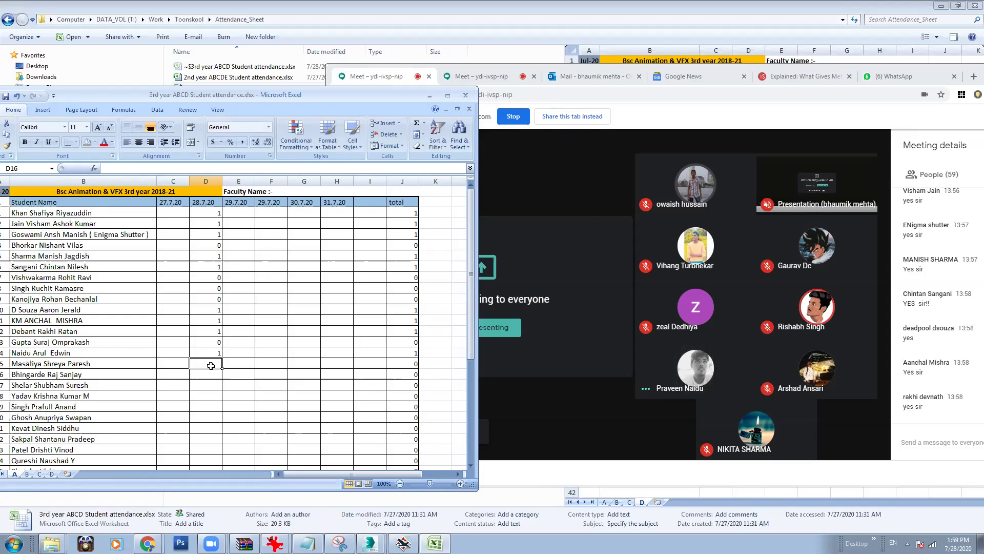
type("1")
left_click(212, 373)
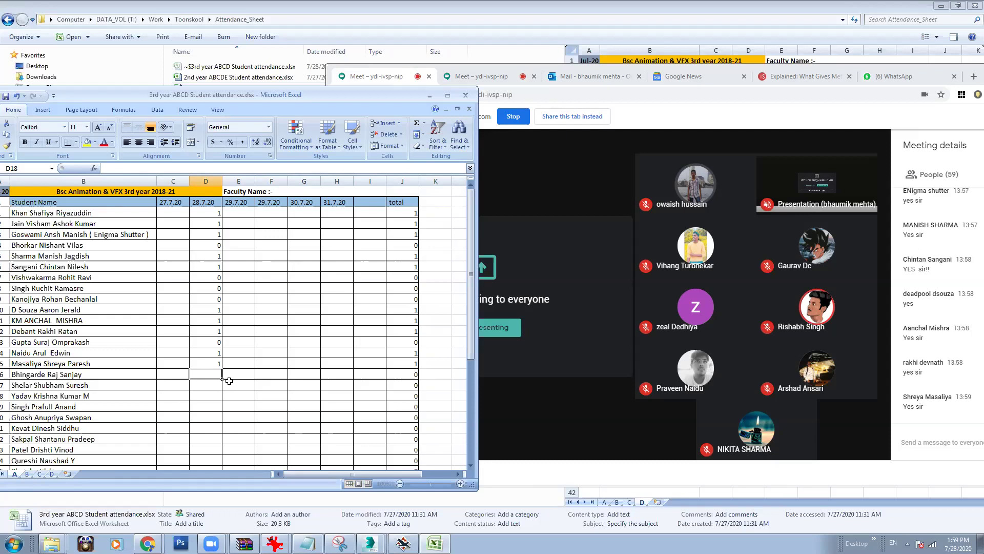
Step: Enter 1 under 28.7.20 in cell D18 and append that student's meeting display name in parentheses to cell B18
type("1")
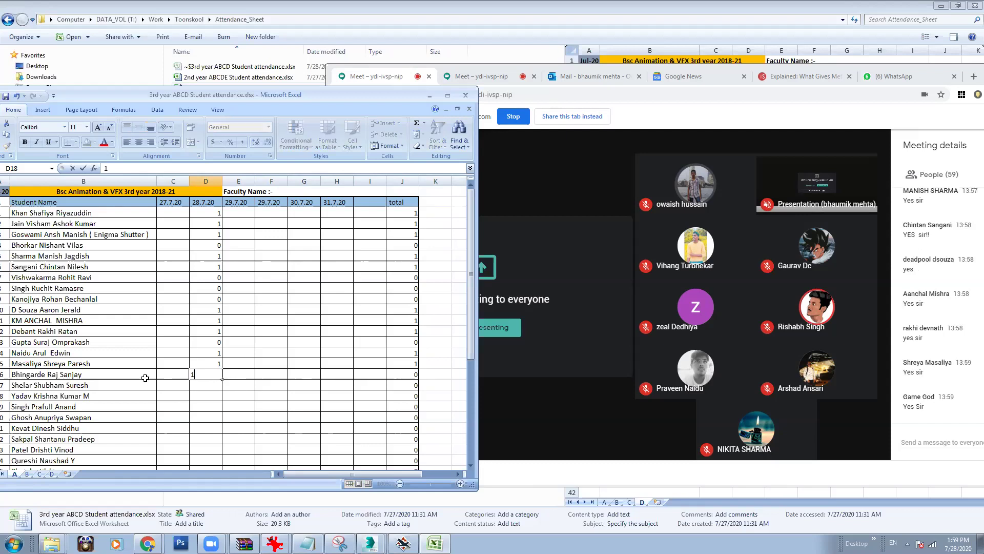
double_click(144, 375)
type("( Game God )")
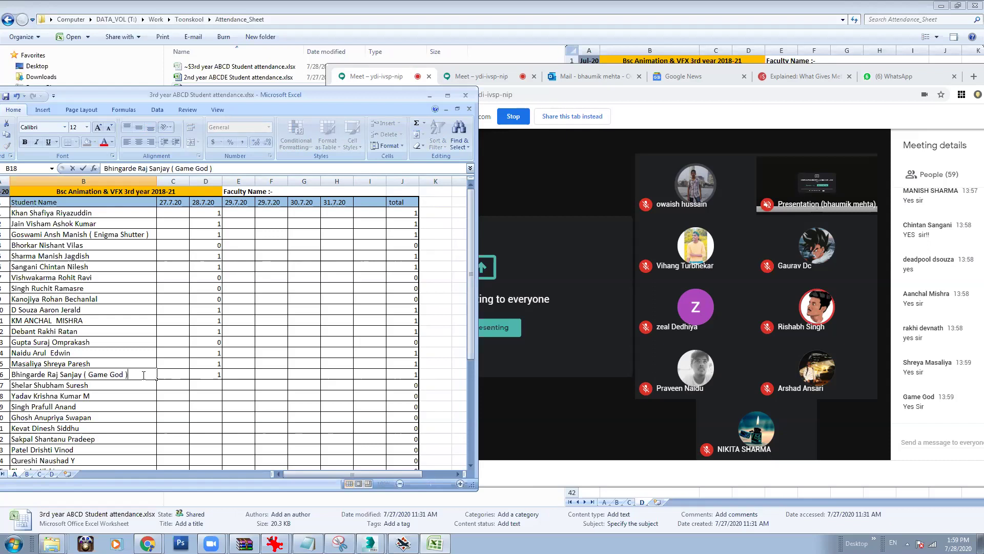
left_click(216, 383)
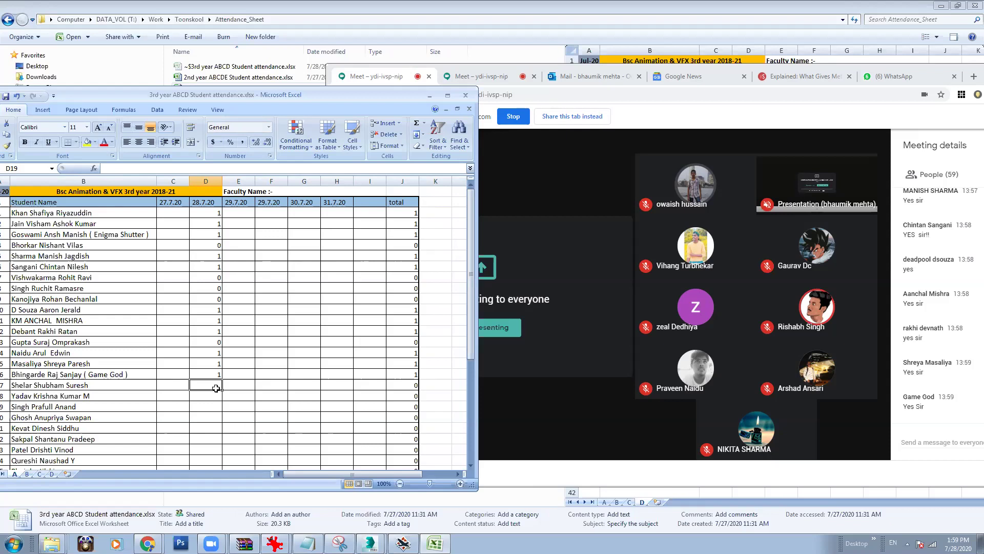
Step: Enter 0 under 28.7.20 in cells D19 and D20 and 1 in cell D21
type("0")
left_click(212, 395)
type("0")
left_click(212, 406)
type("1")
left_click(212, 417)
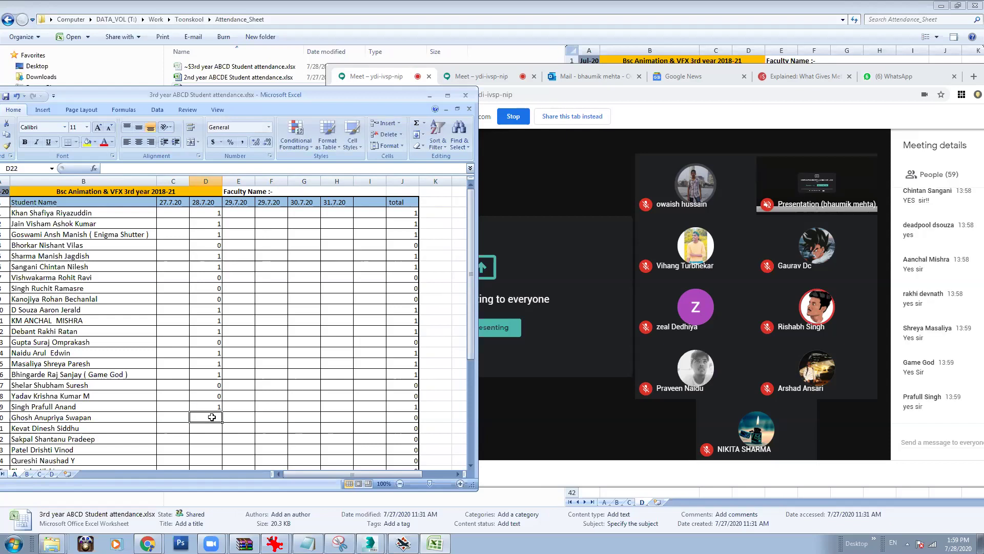
Step: Enter 1 under 28.7.20 for the three students in cells D22 to D24, following the chat replies
type("1")
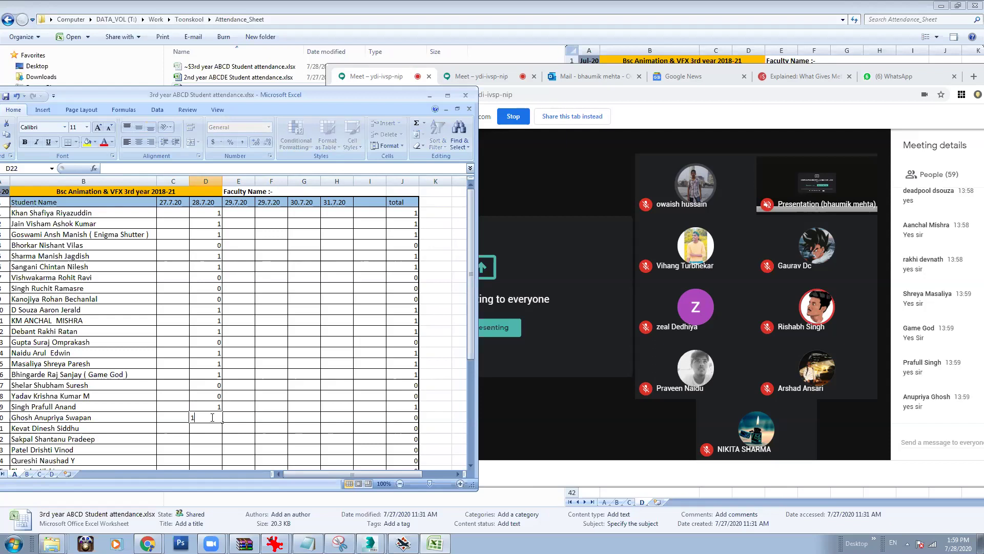
left_click(211, 428)
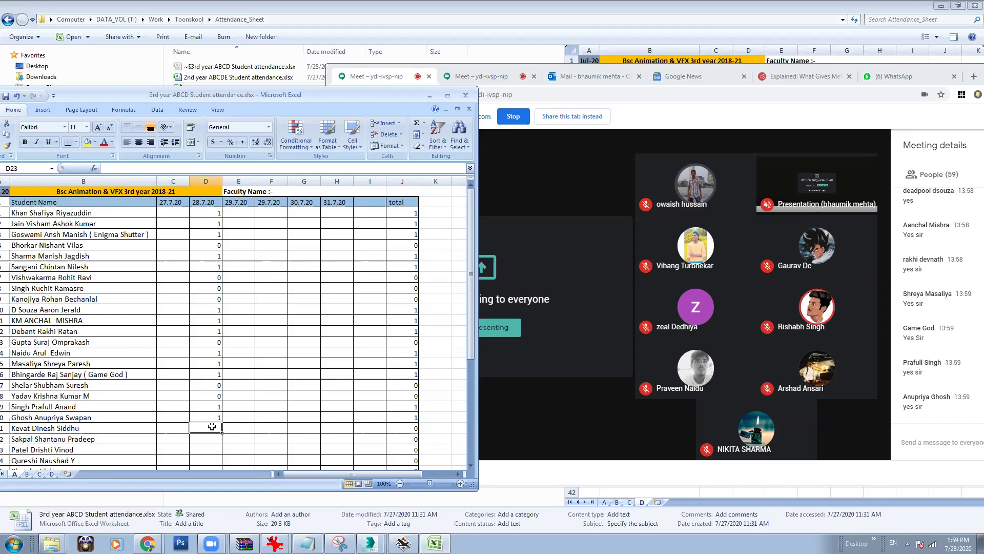
type("1")
left_click(212, 439)
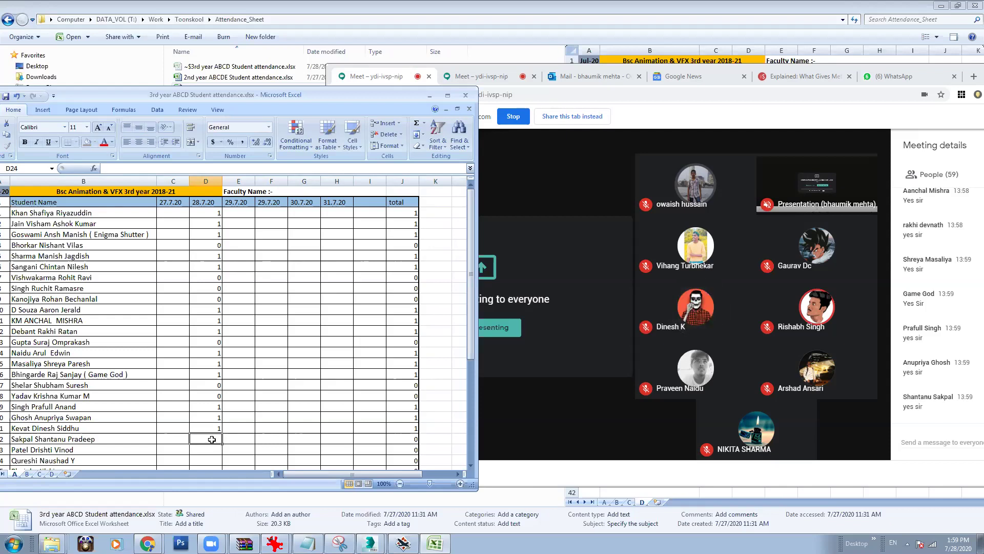
type("1")
left_click(212, 448)
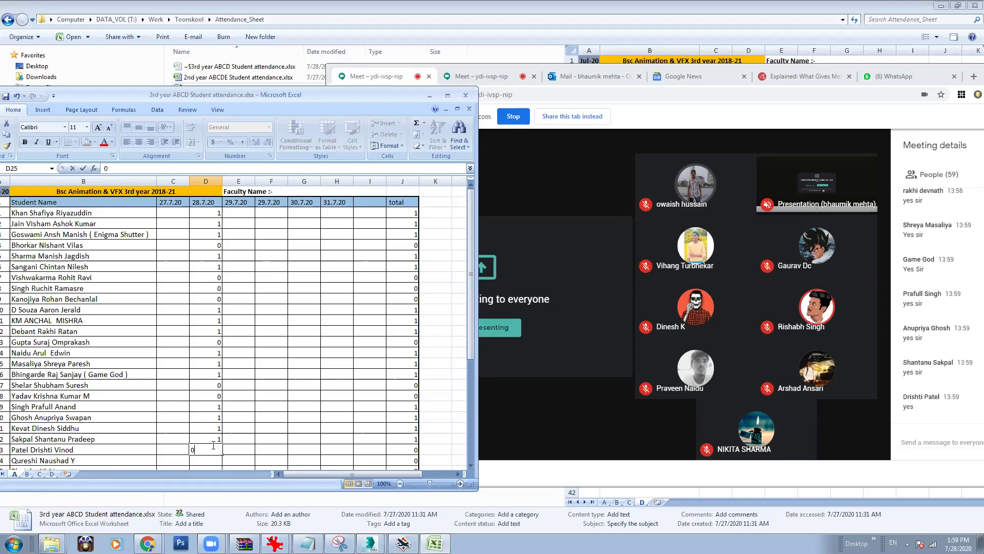
Step: Enter 1 under 28.7.20 in cell D25 and 0 in cell D26
scroll(211, 448, "down", 1)
type("0")
key("Escape")
left_click(217, 409)
left_click(218, 418)
type("1")
key("Return")
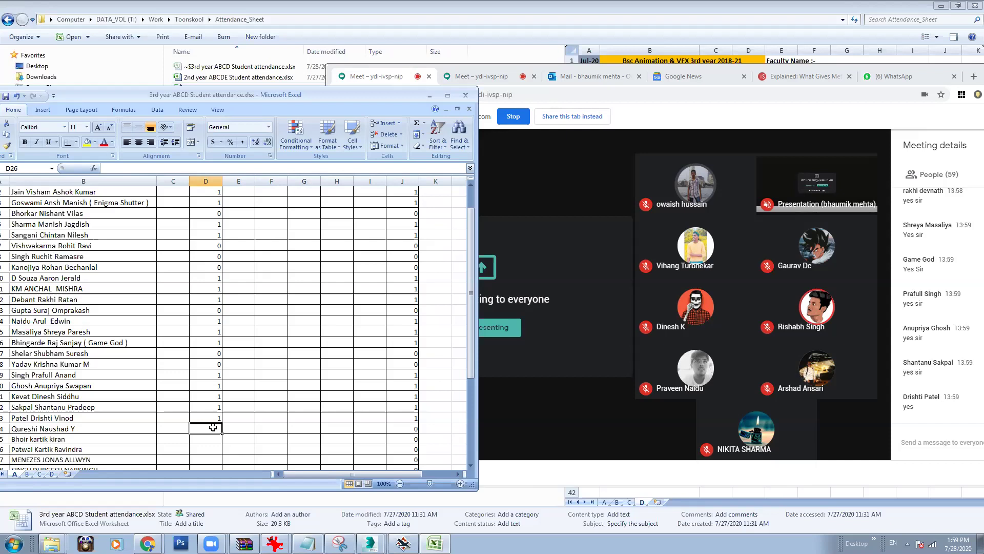
type("0")
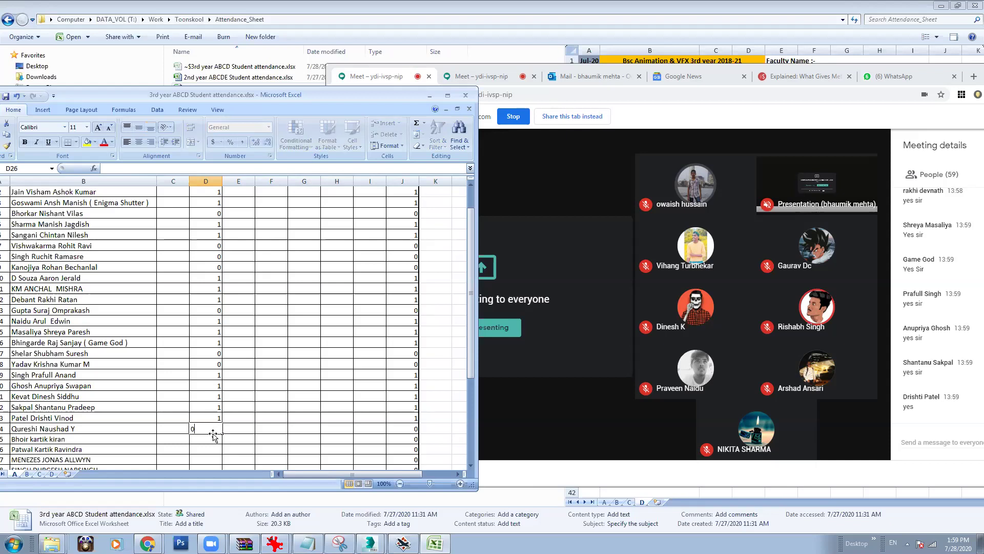
left_click(214, 447)
left_click(214, 439)
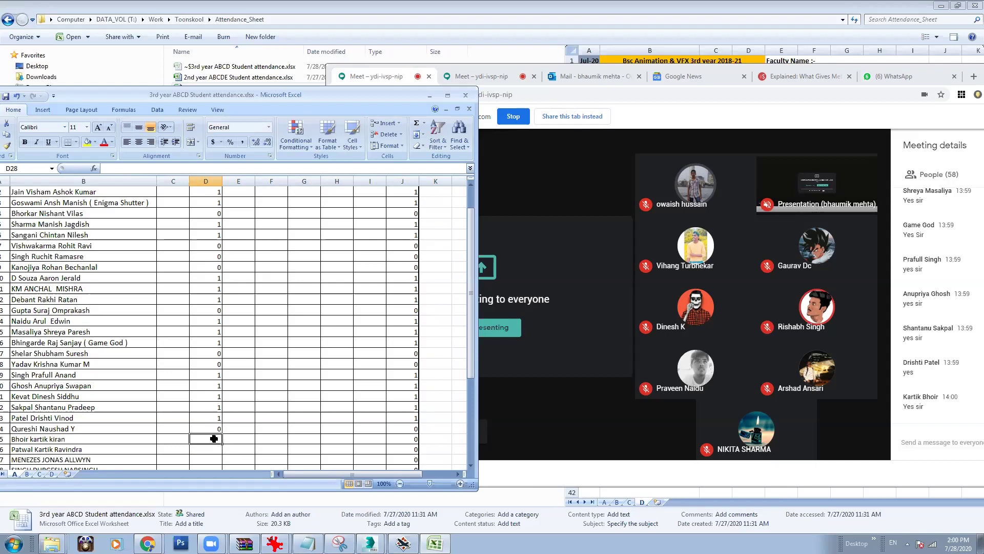
Step: Enter 1 under 28.7.20 for the three students in cells D27 to D29
type("1")
left_click(213, 449)
type("1")
key("Return")
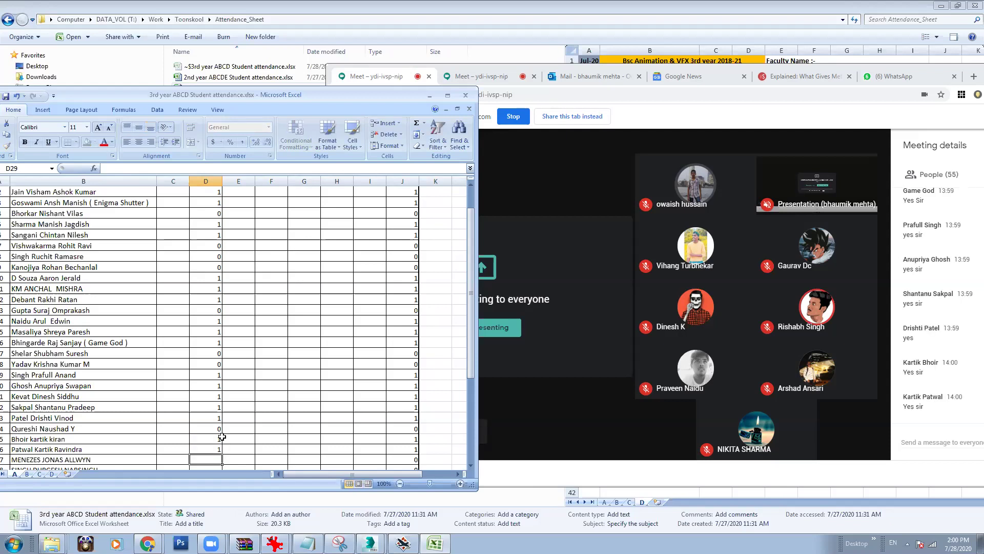
scroll(291, 407, "down", 2)
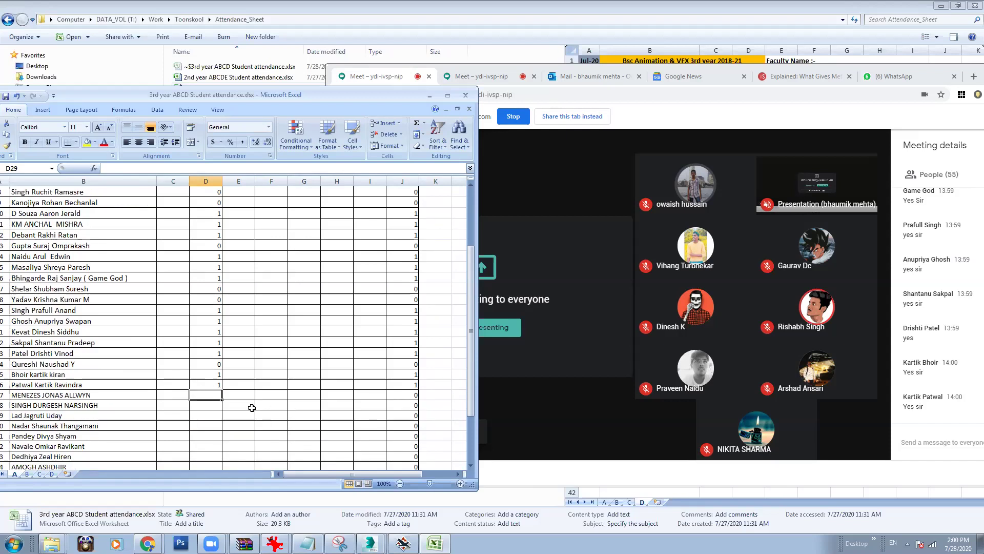
type("1")
left_click(212, 408)
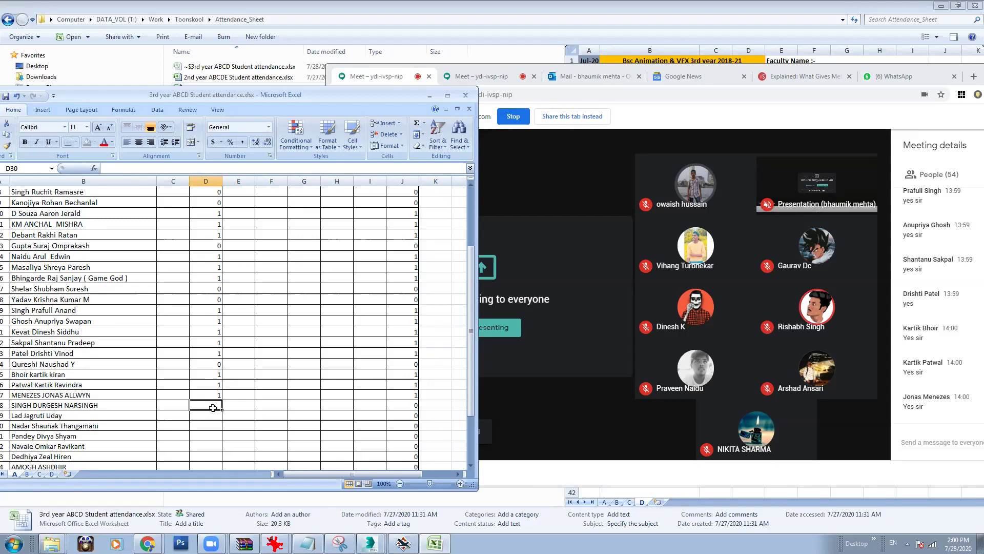
Step: Enter 0 under 28.7.20 for the two students in cells D30 and D31
type("0")
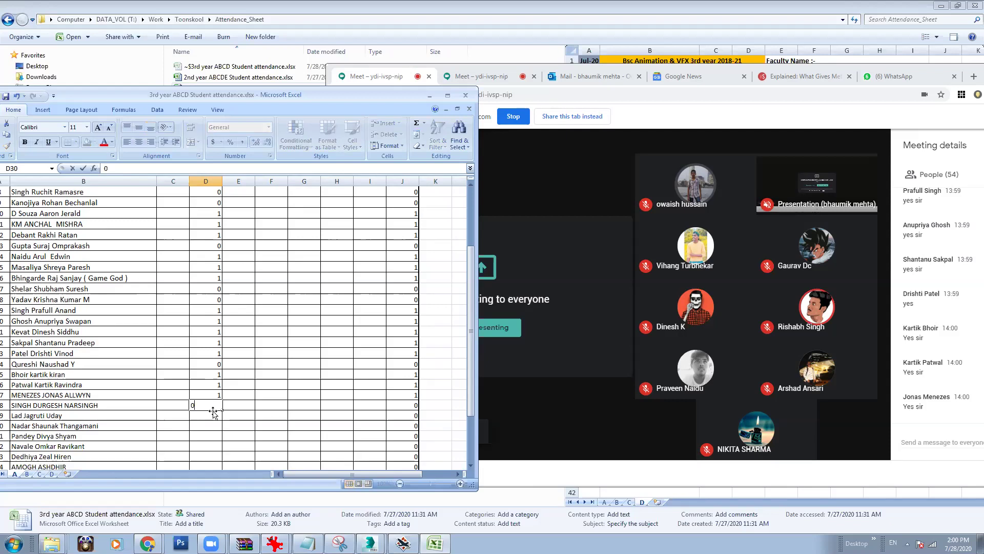
left_click(212, 415)
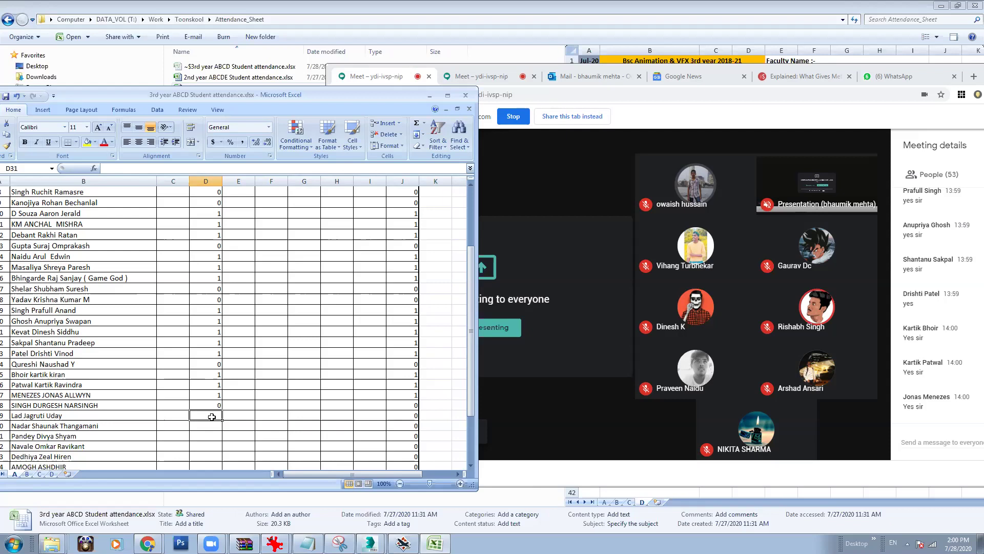
type("0")
left_click(213, 423)
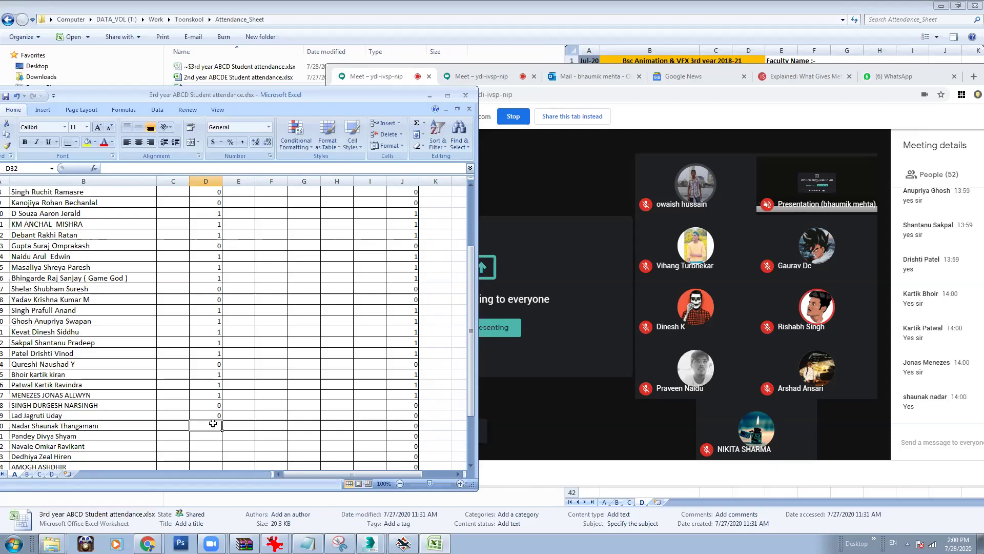
Step: Check the chat replies and enter 1 under 28.7.20 for the four students in cells D32 to D35
type("1")
left_click(212, 436)
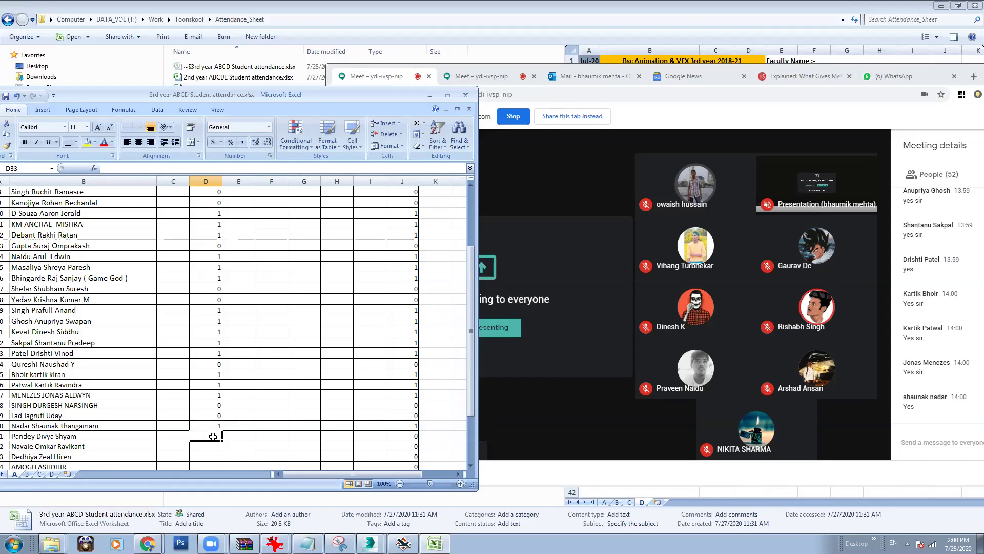
type("1")
key("Return")
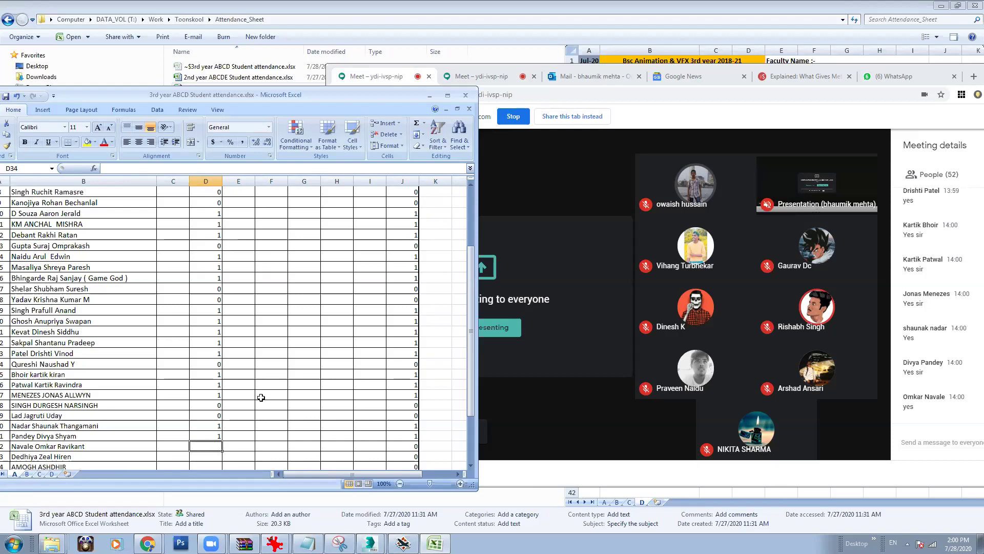
type("1")
key("Return")
type("1")
scroll(206, 453, "down", 2)
key("Return")
type("1")
key("Return")
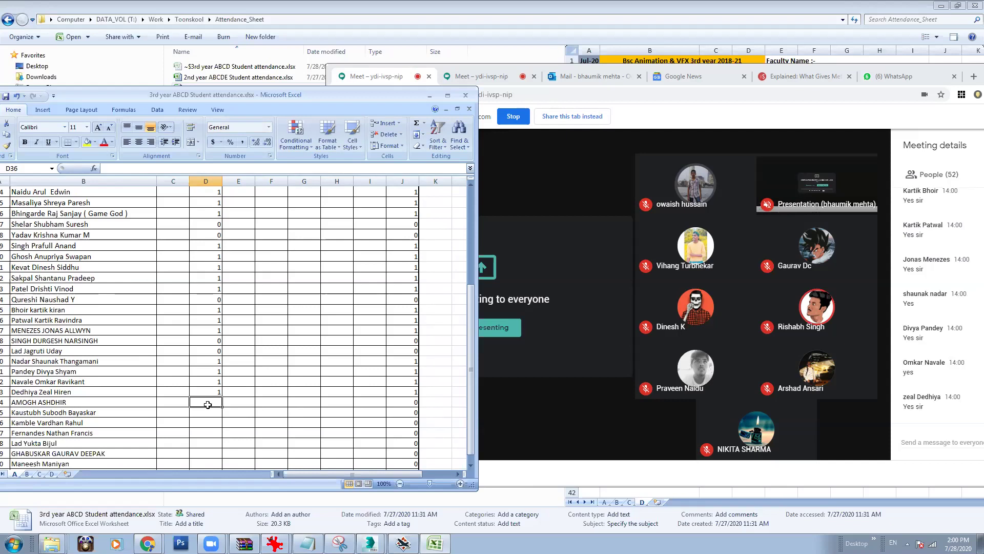
Step: Enter 0 under 28.7.20 in cell D36 and 1 in cells D37 and D38
type("0")
key("Return")
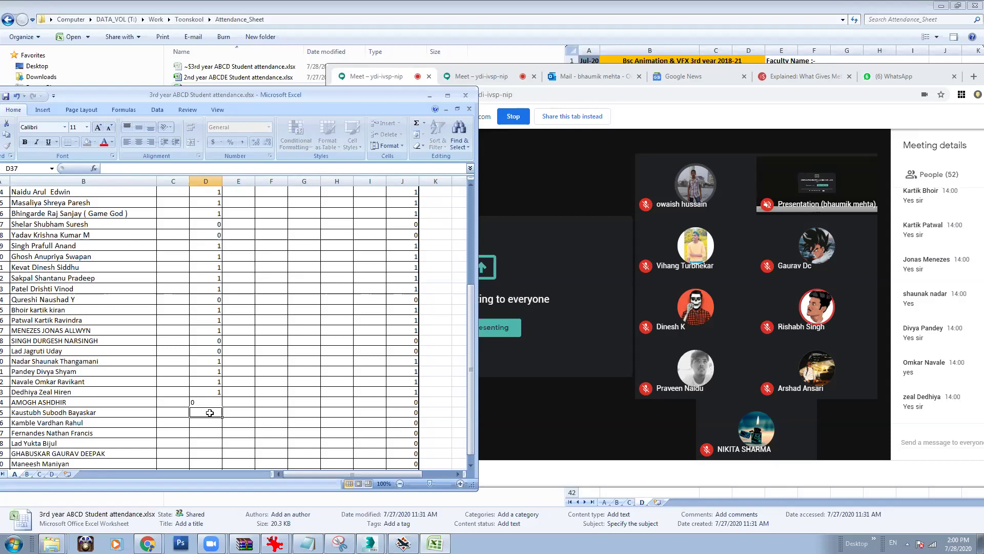
type("1")
left_click(209, 422)
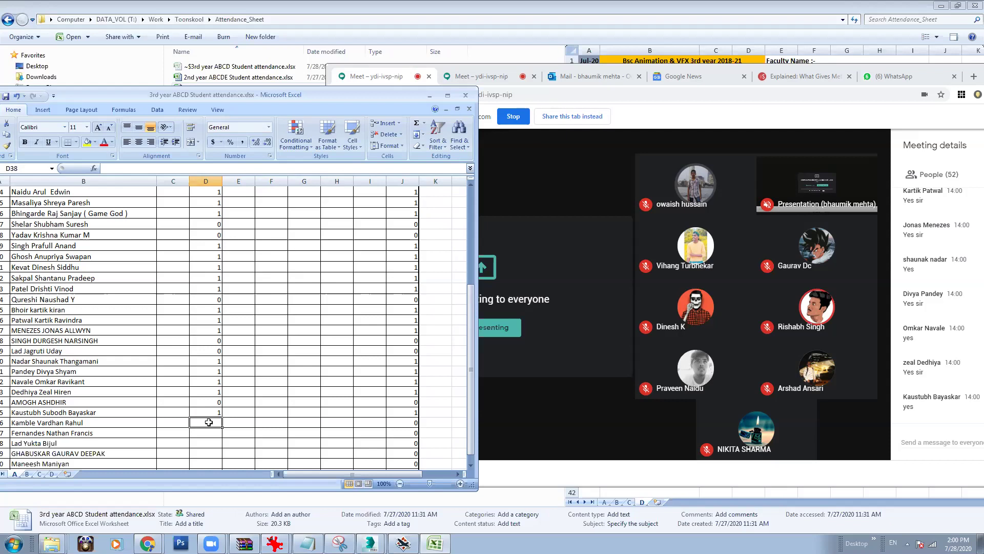
type("1")
left_click(208, 434)
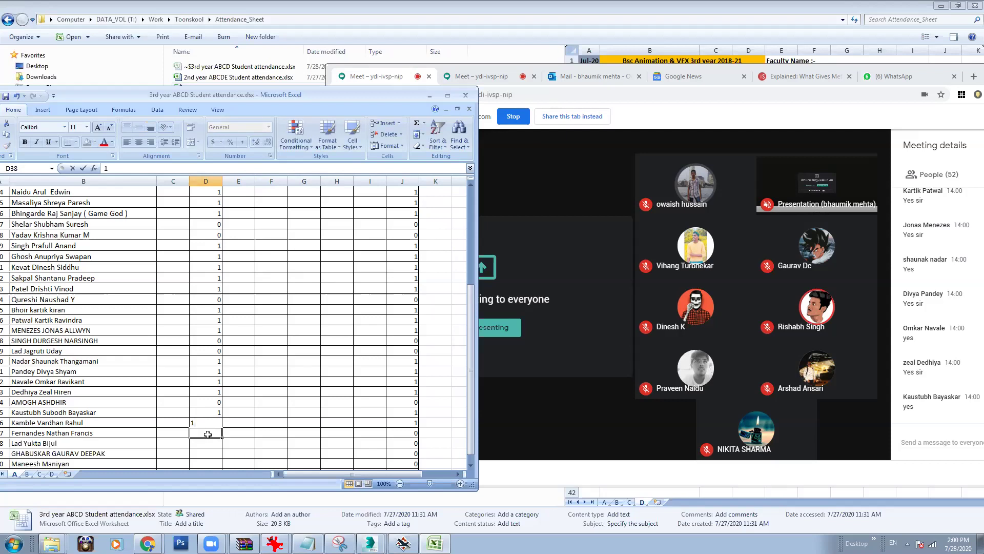
Step: Enter 1 under 28.7.20 for the four students in cells D39 to D42
type("1")
left_click(208, 442)
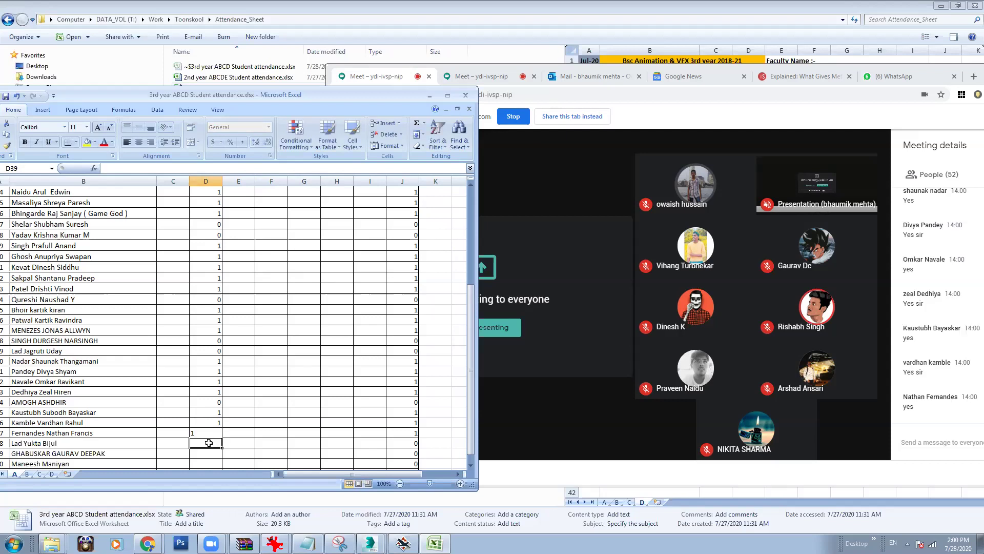
type("1")
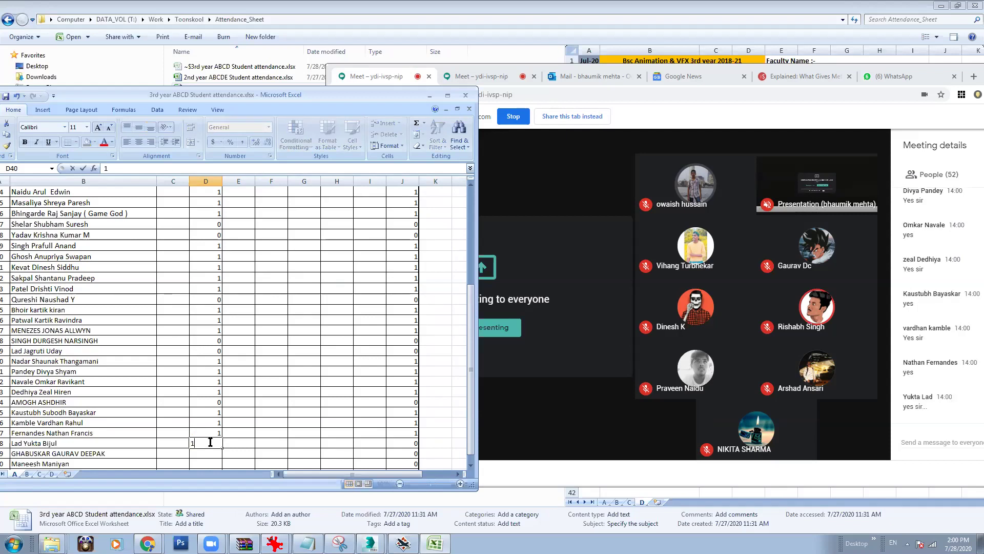
left_click(207, 453)
scroll(226, 405, "down", 1)
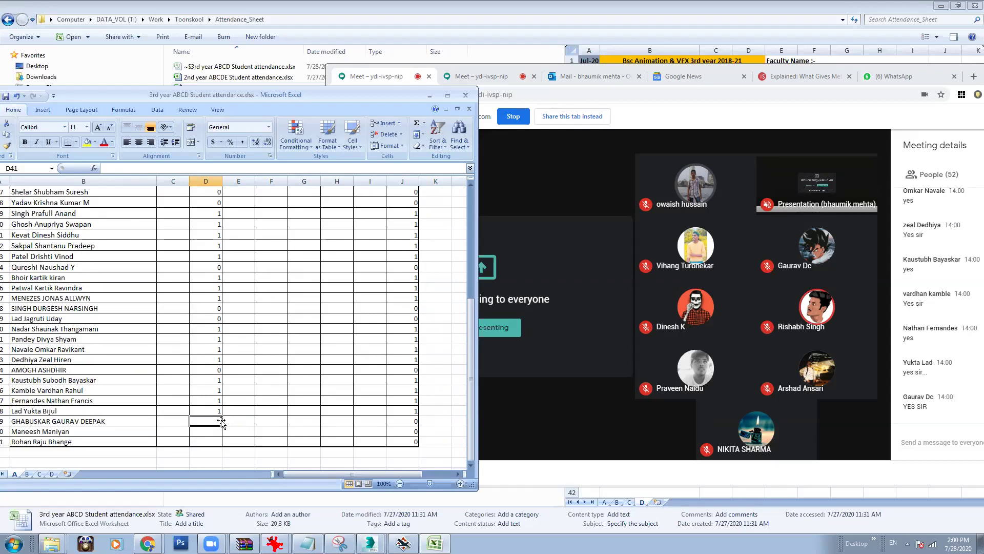
type("1")
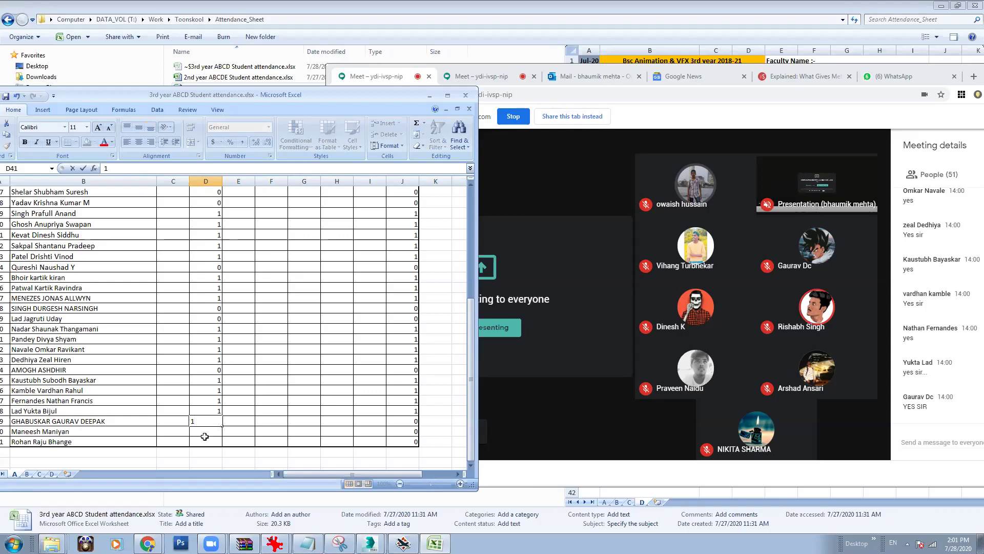
left_click(209, 431)
type("1")
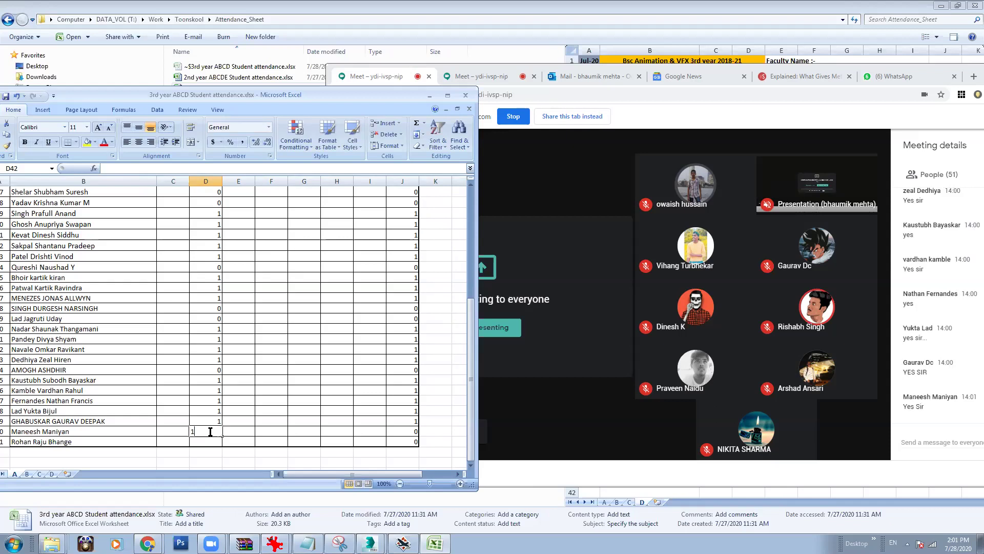
Step: Enter 0 under 28.7.20 for the last student on the sheet, in cell D43
left_click(211, 442)
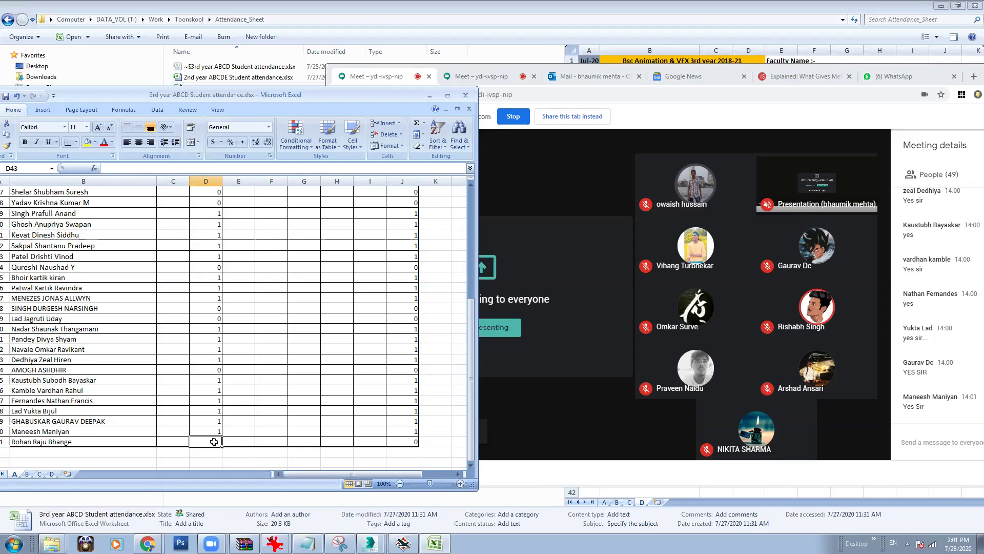
type("0")
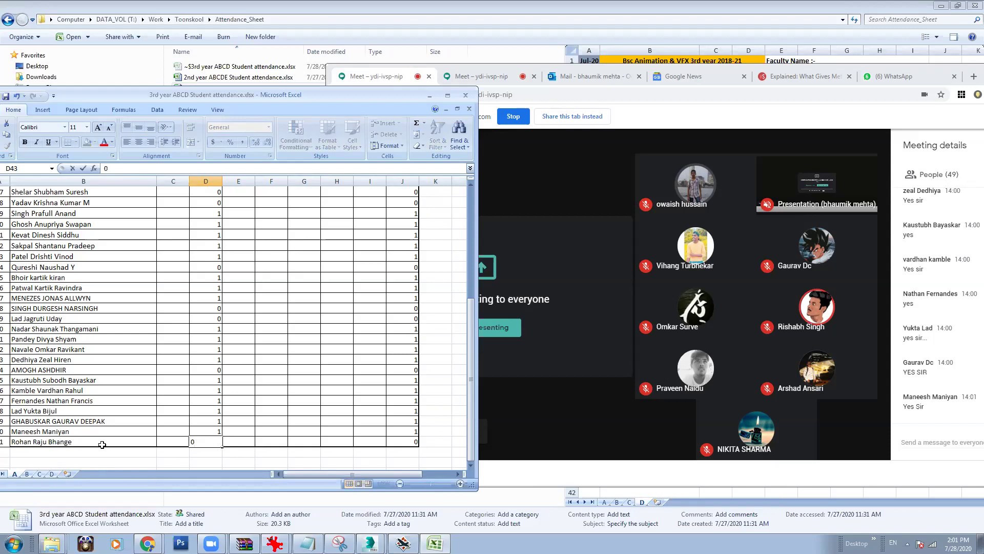
left_click(179, 452)
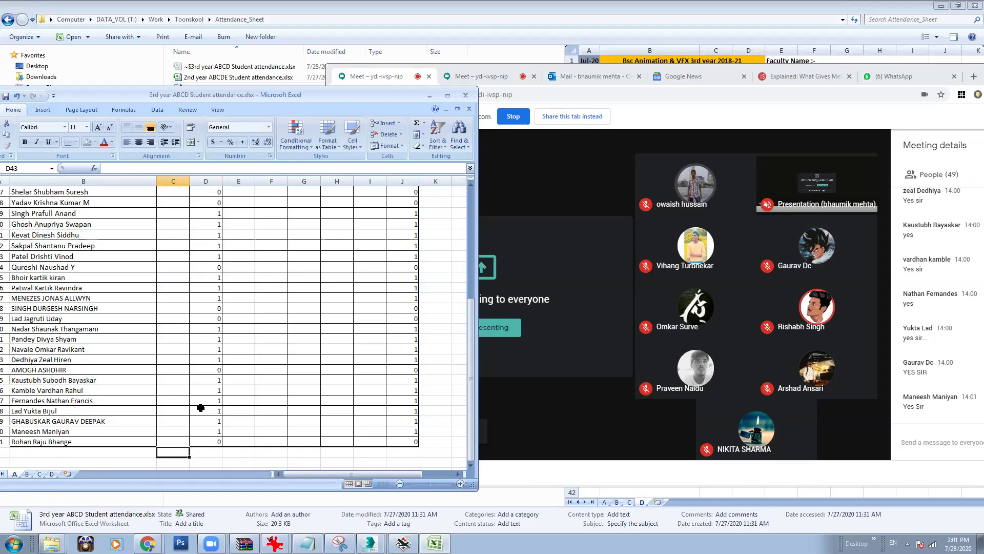
Step: Open sheet B and enter 1 under 28.7.20 for the first two students, in cells D3 and D4
left_click(28, 474)
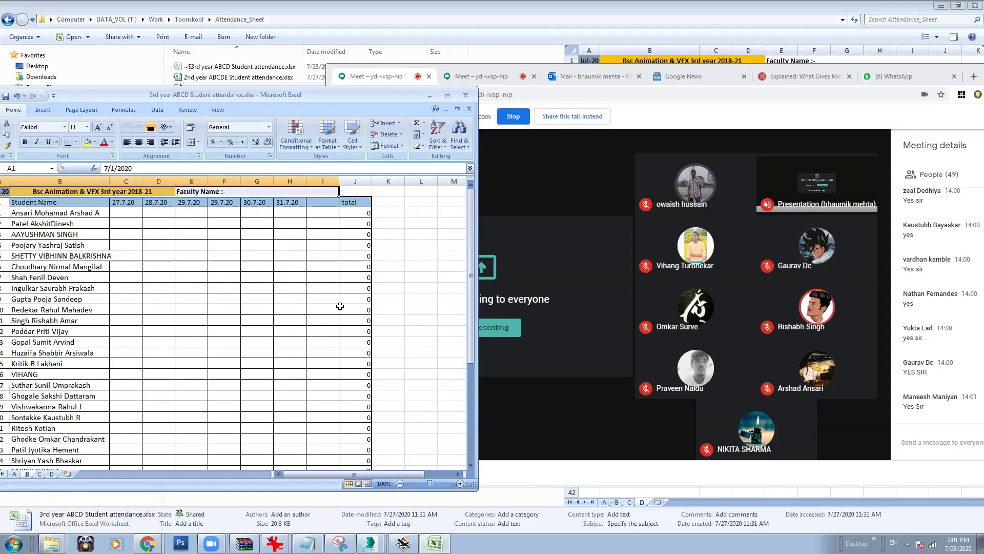
left_click_drag(231, 97, 278, 92)
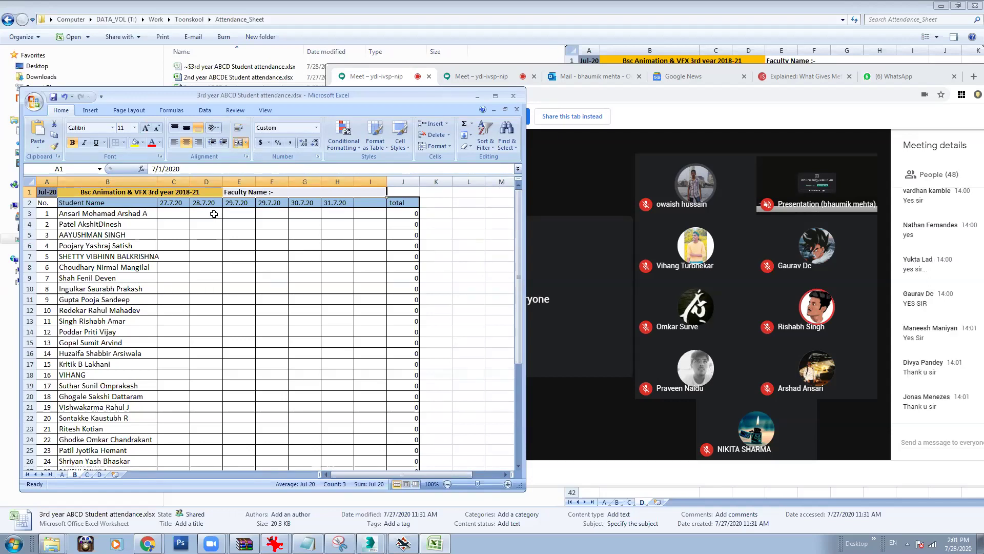
left_click(213, 214)
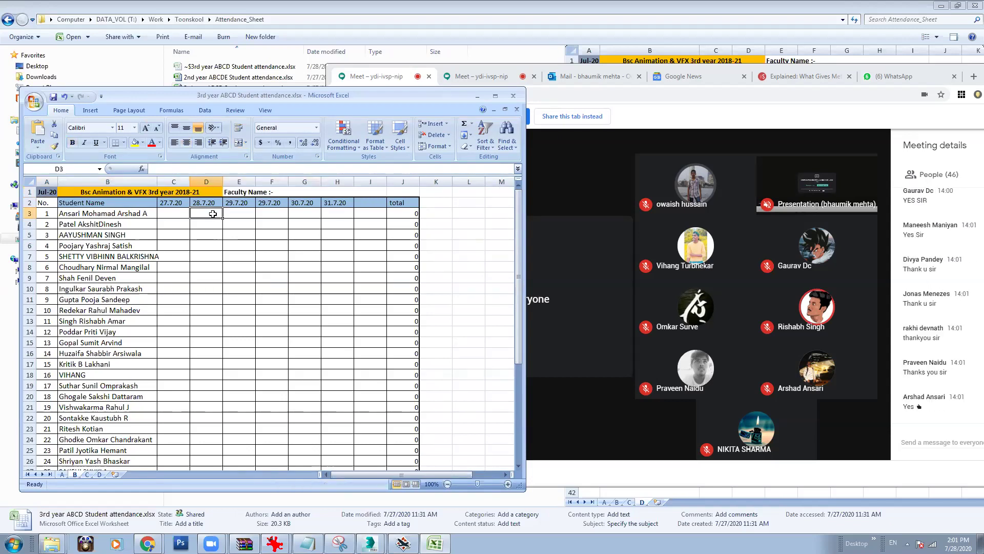
type("1")
left_click(213, 223)
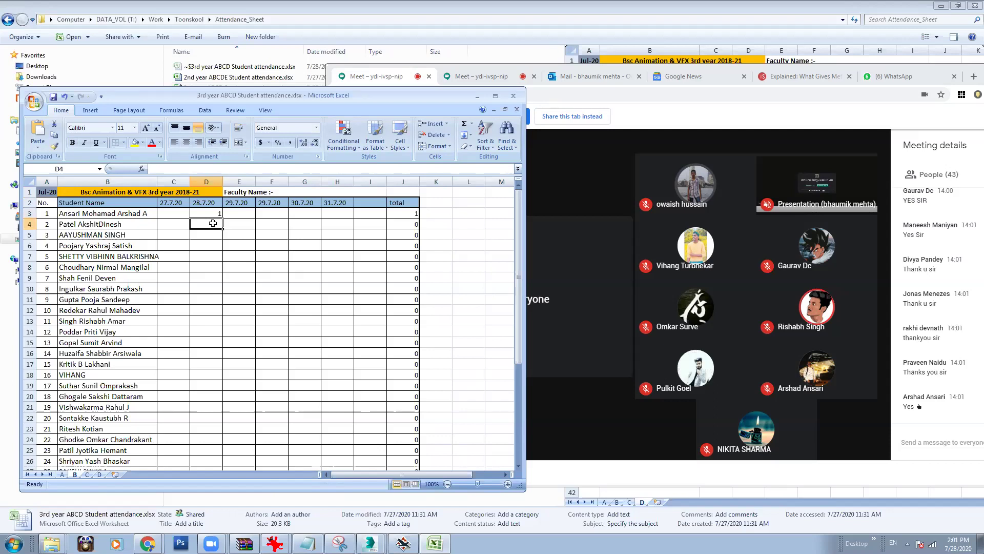
type("1")
Step: On sheet B, enter 0 under 28.7.20 in cell D5 and 1 in cell D6
left_click(211, 234)
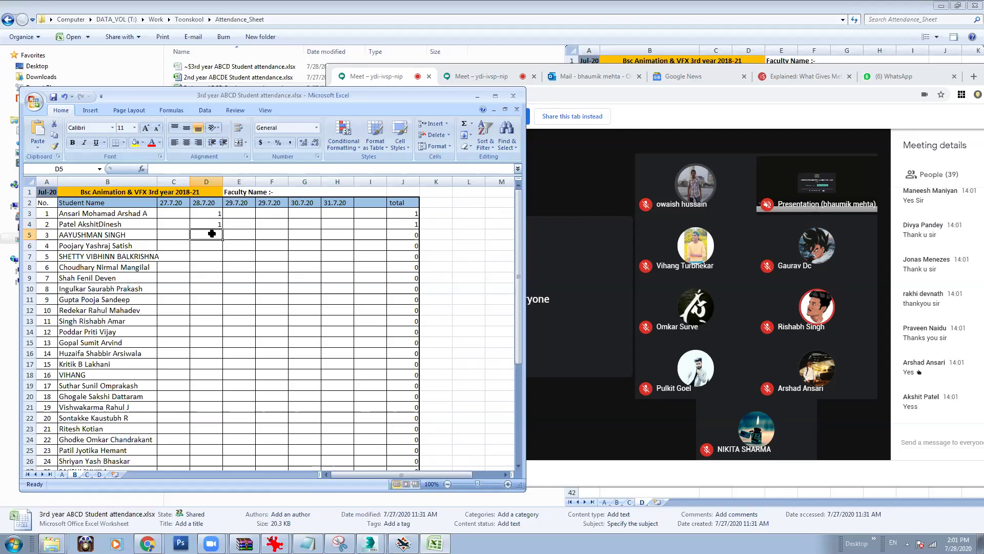
type("0")
key("Return")
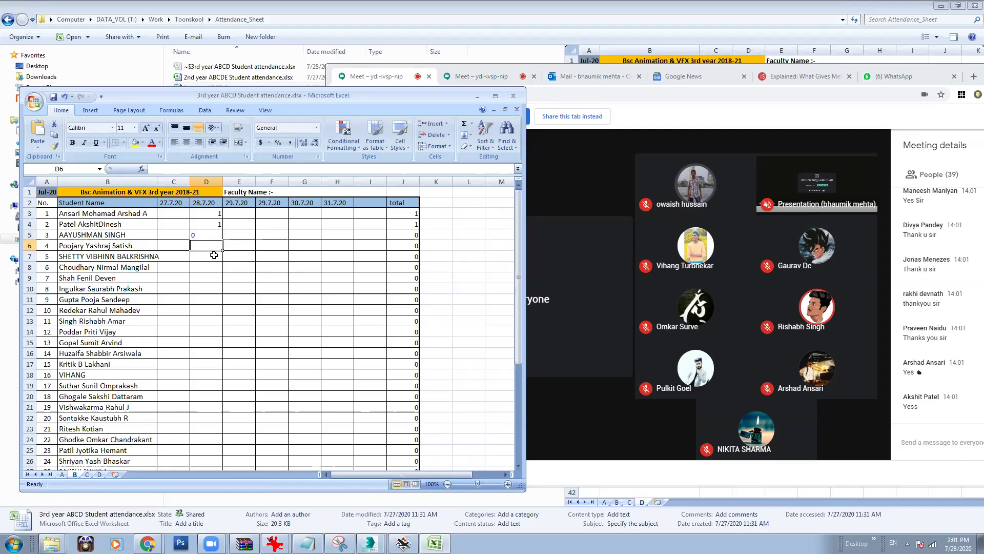
type("1")
key("Return")
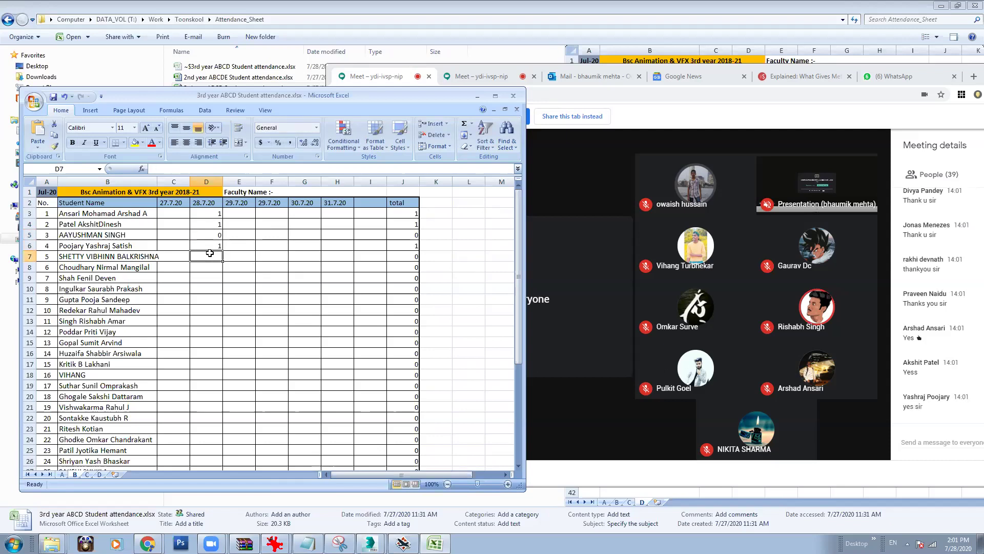
Step: Enter 1 under 28.7.20 for the three students in cells D7 to D9 of sheet B
type("1")
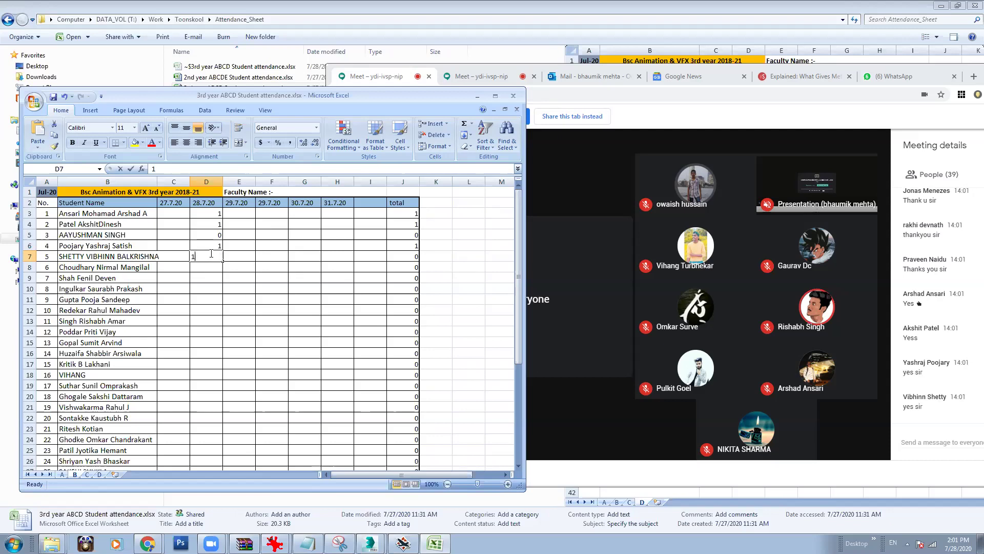
key("Return")
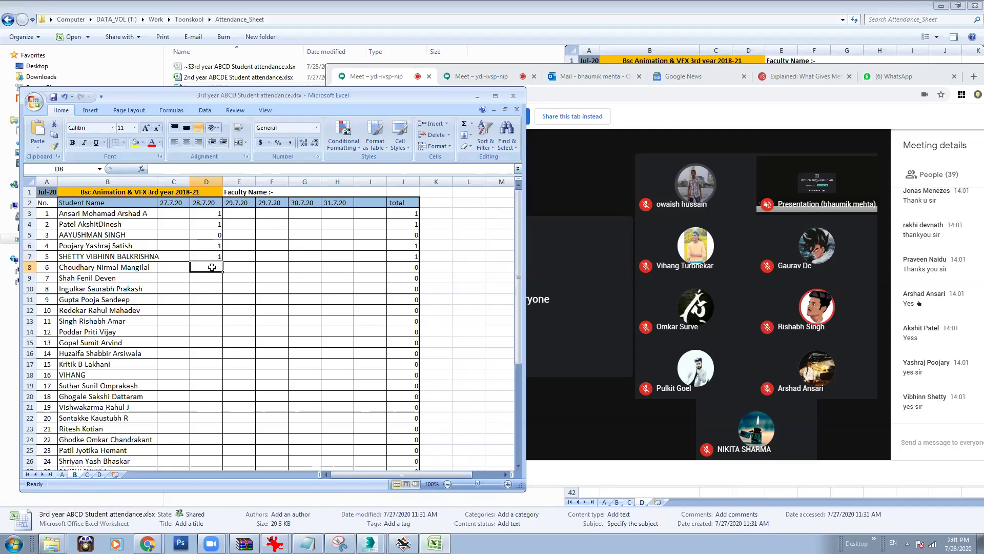
type("1")
left_click(212, 281)
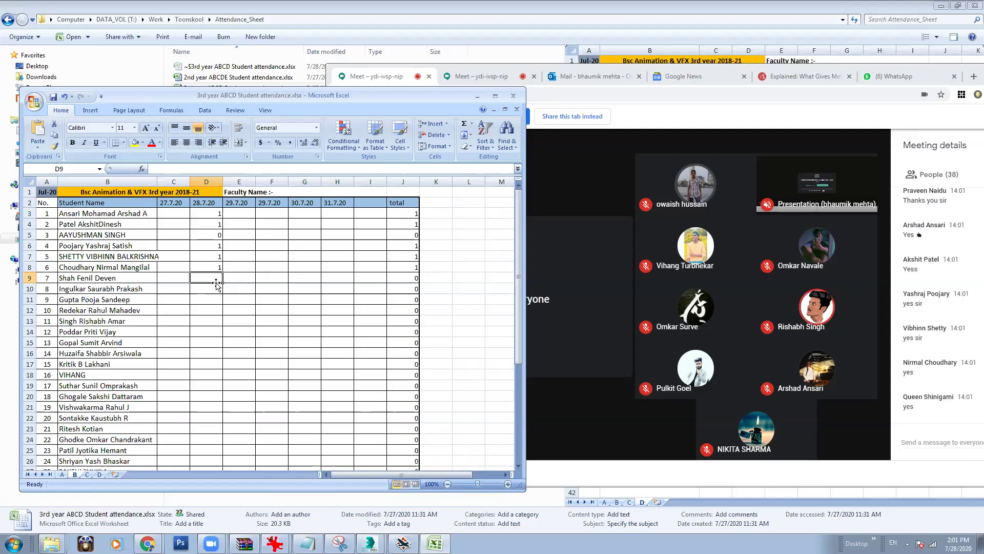
type("1")
key("Return")
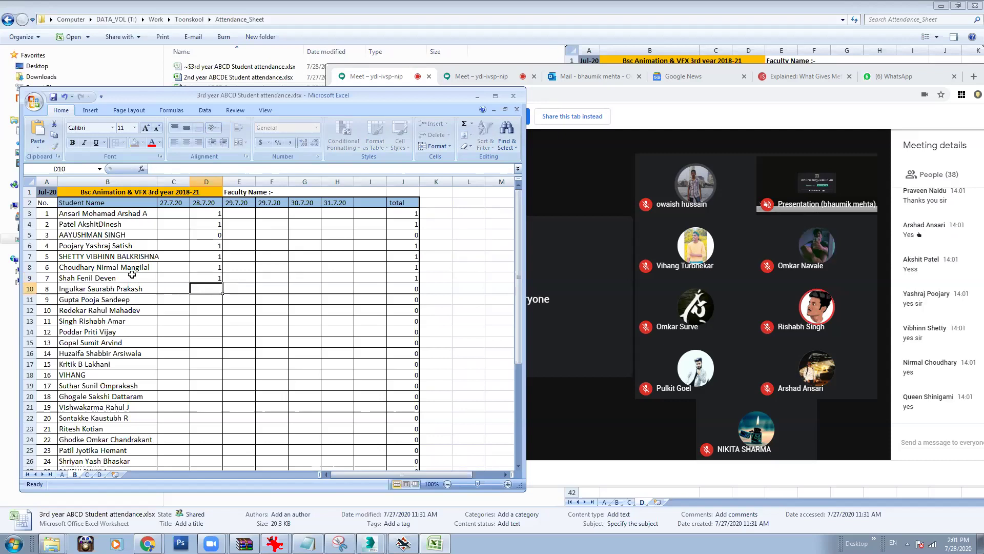
Step: Append the student's chat display name in parentheses to the name in cell B9 and auto-fit the width of column B
double_click(133, 276)
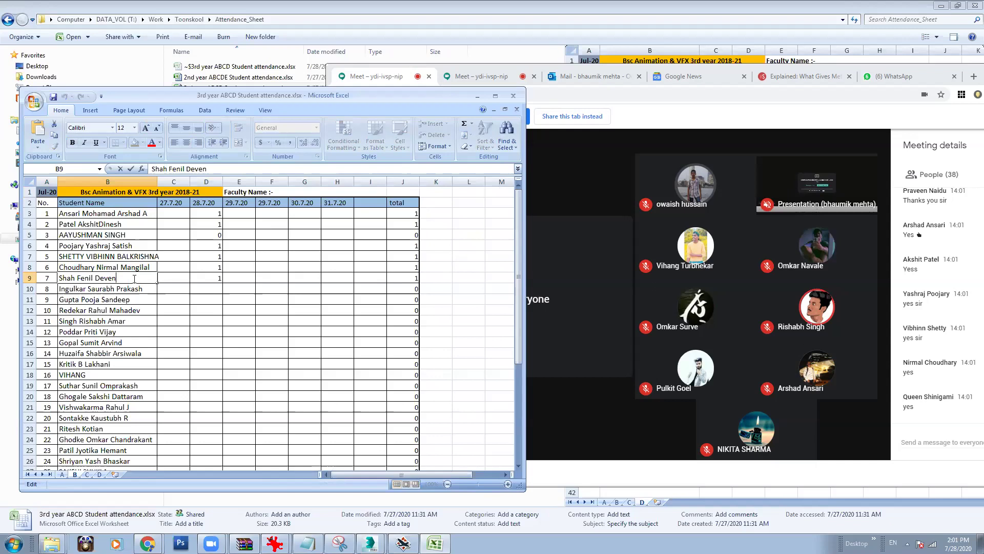
type("( Queen Sh")
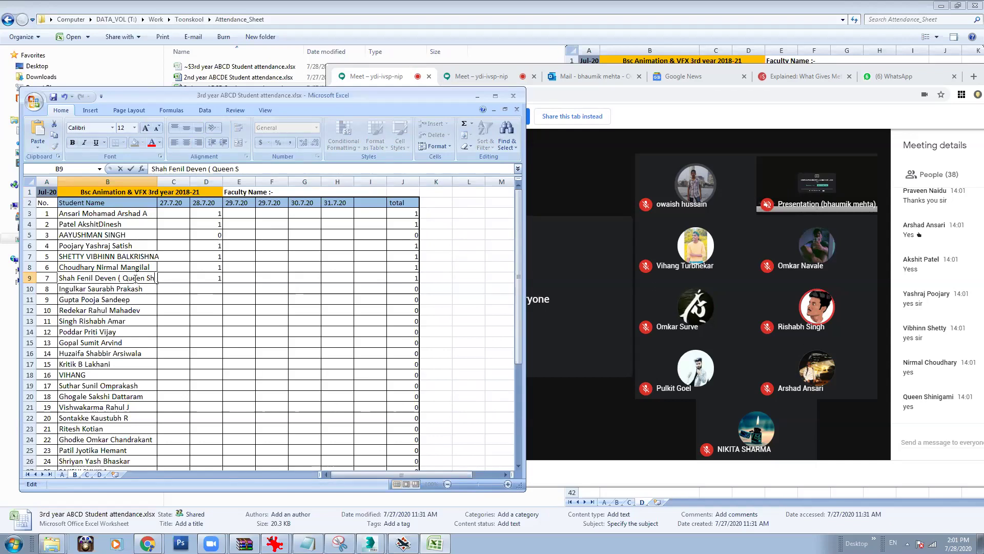
type("inigami )")
left_click(154, 182)
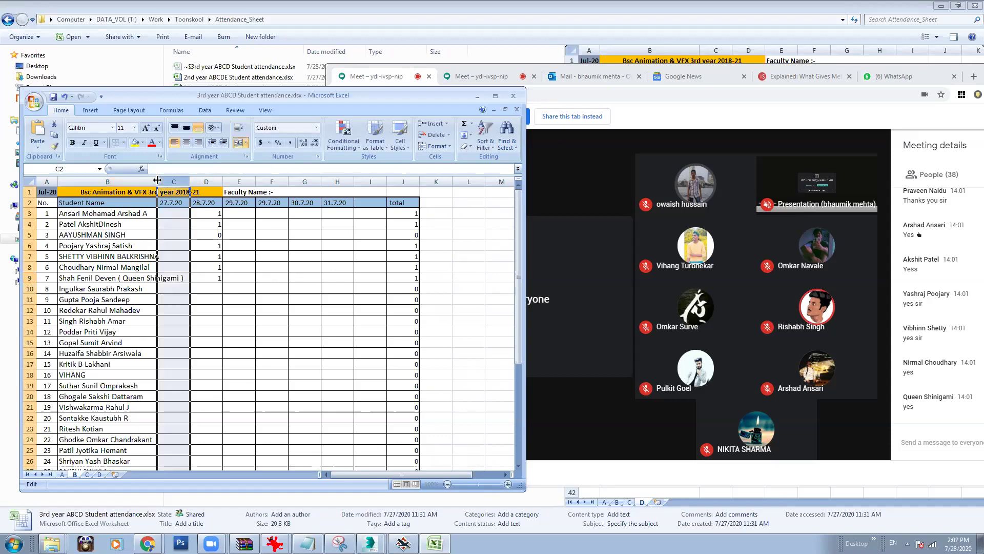
double_click(157, 181)
Step: Enter 1 under 28.7.20 in cell D10 and 0 in cells D11 and D12 of sheet B
left_click(247, 299)
key("Up")
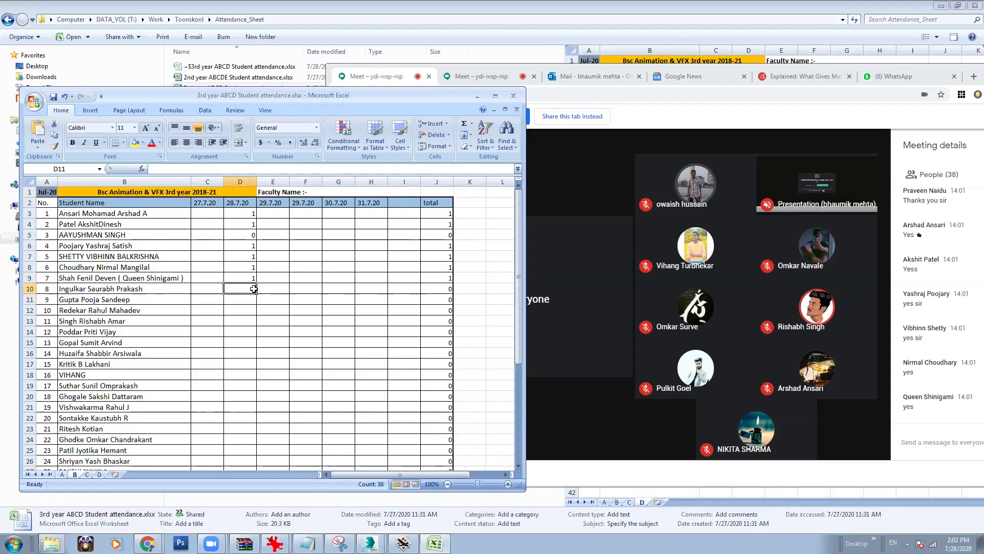
type("1")
left_click(249, 299)
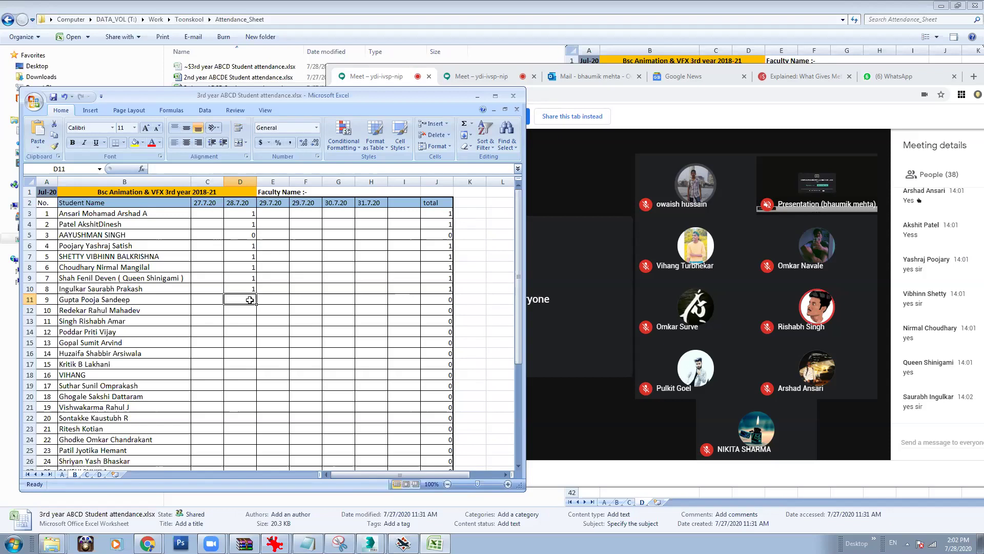
type("0")
left_click(246, 312)
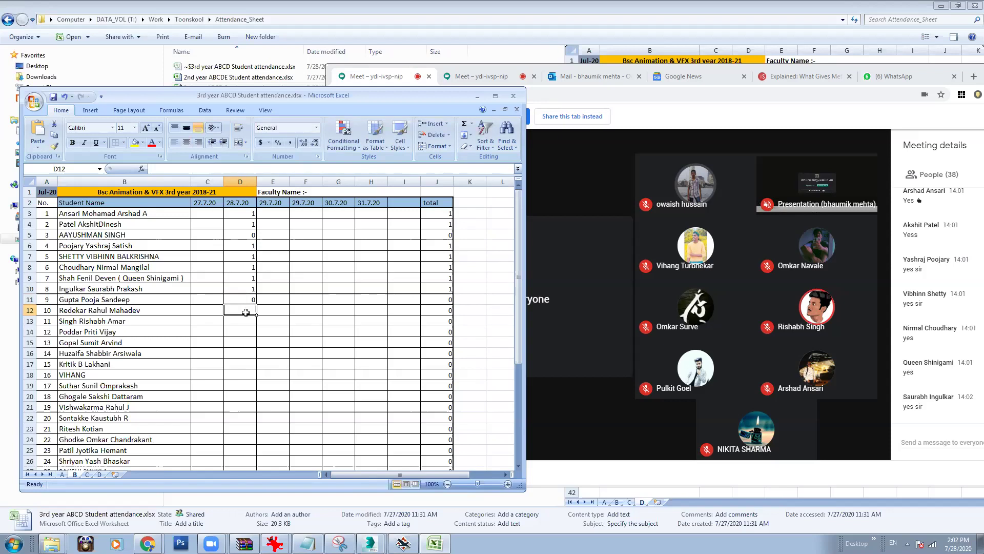
type("0")
Step: Enter 1 under 28.7.20 in cells D13 and D14 of sheet B and 0 in cell D15
left_click(247, 323)
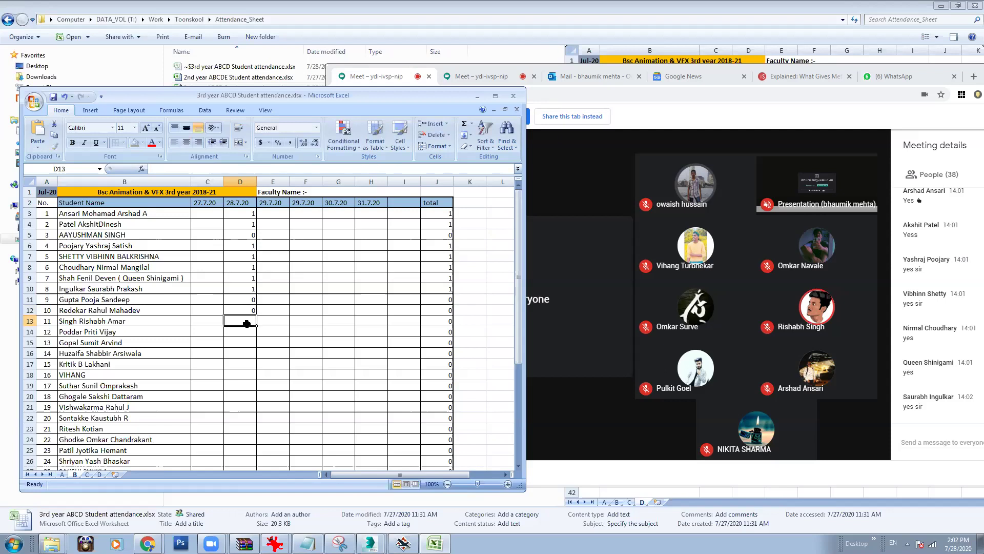
type("1")
left_click(249, 333)
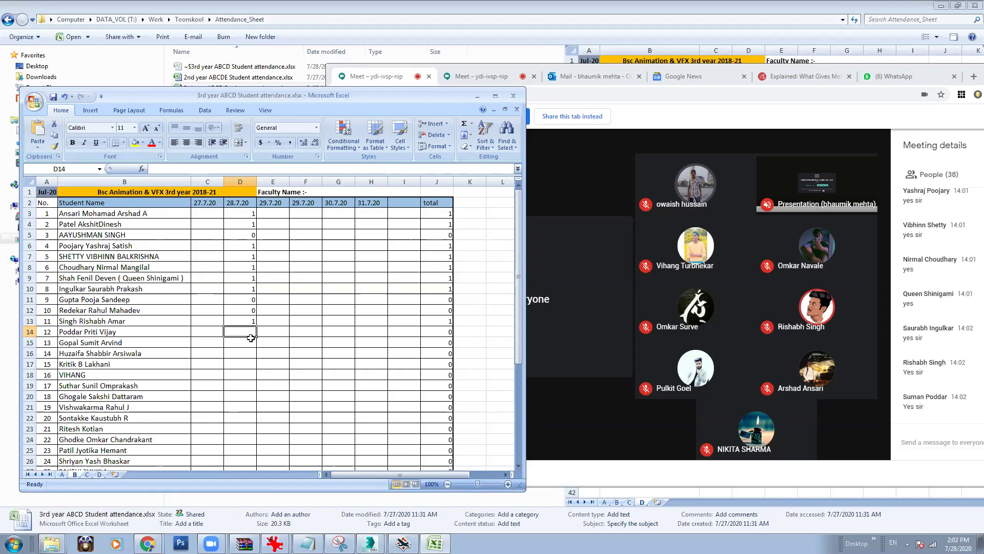
type("1")
left_click(249, 342)
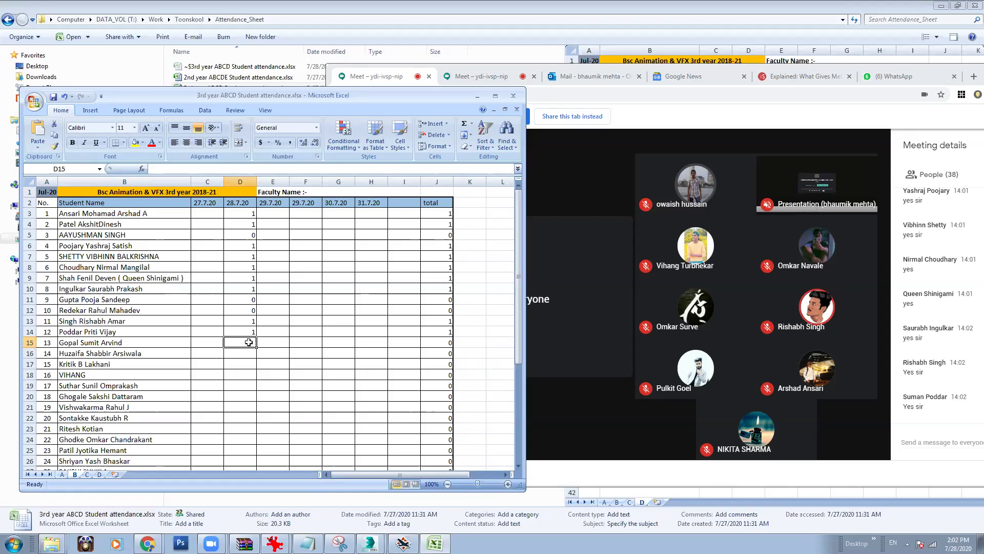
type("0")
Step: Check the chat replies and enter 1 under 28.7.20 for the three students in cells D16 to D18 of sheet B
left_click(246, 352)
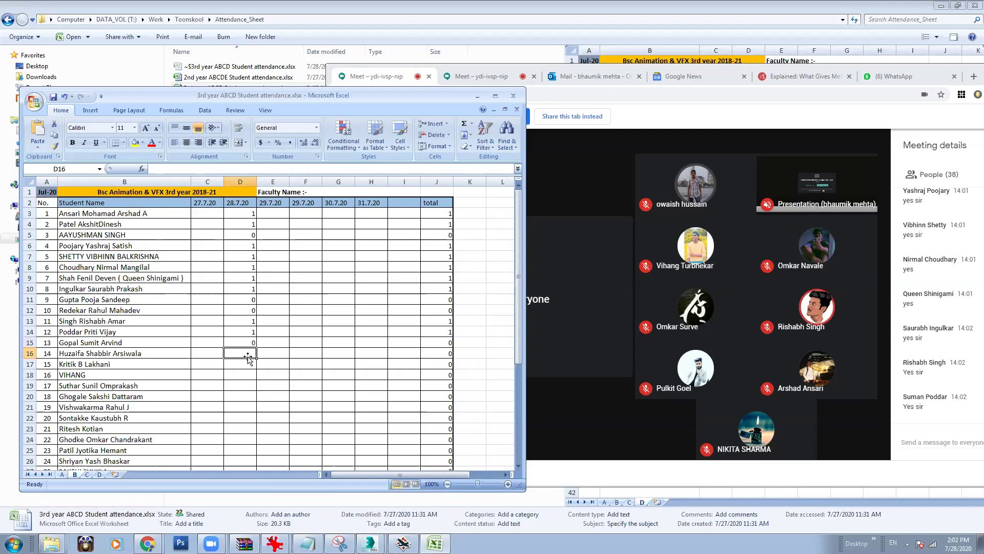
type("1")
left_click(247, 368)
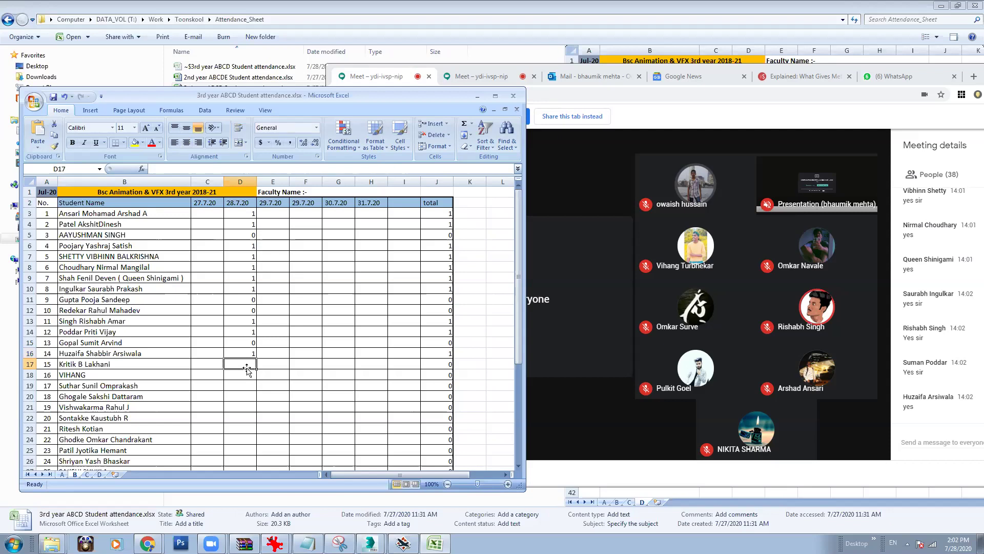
type("1")
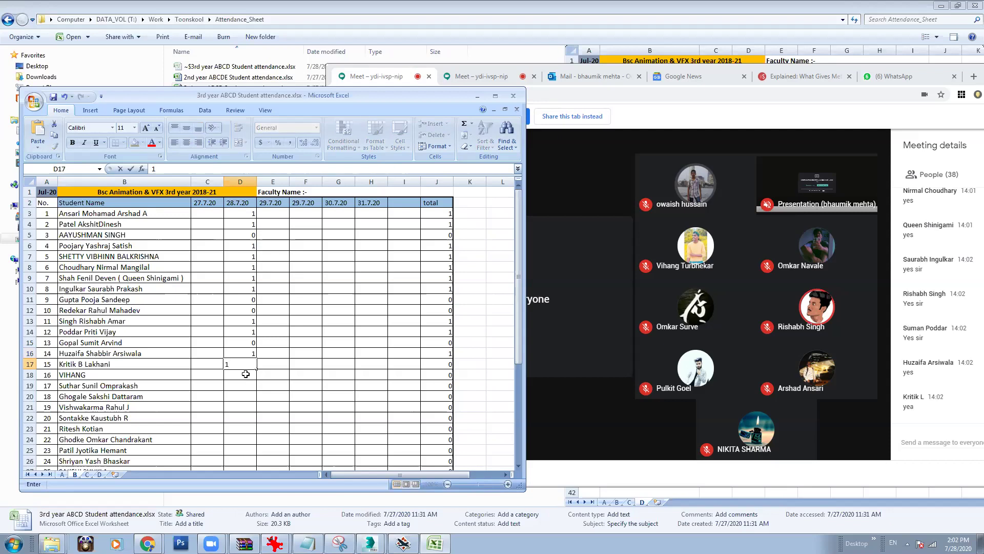
left_click(245, 373)
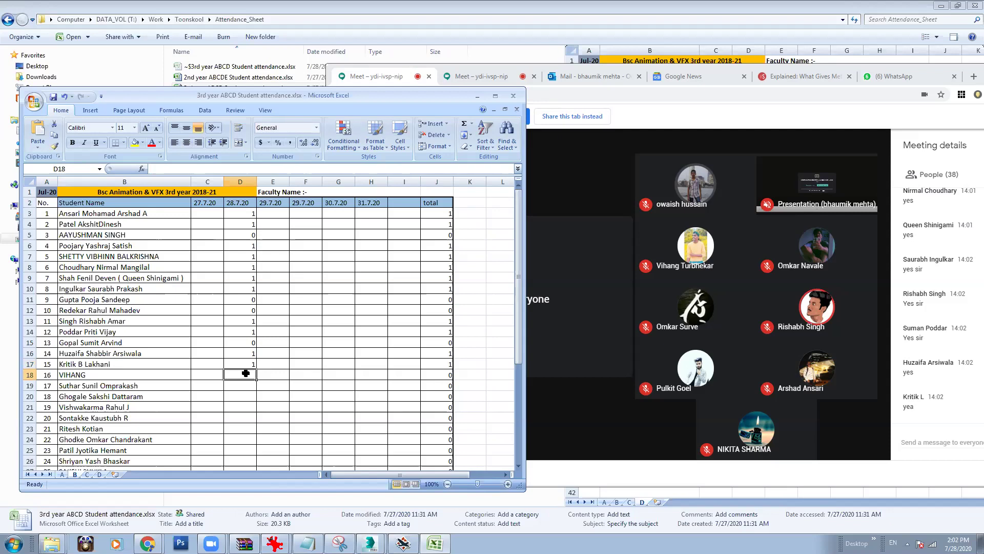
type("1")
Step: Enter 0 under 28.7.20 in cell D19 of sheet B and 1 in cell D20
left_click(241, 385)
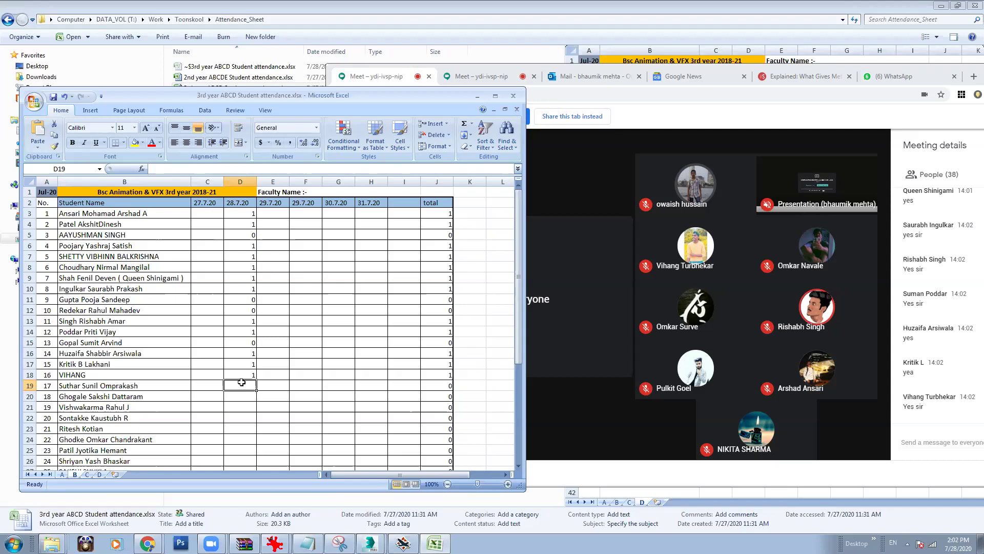
type("0")
left_click(243, 398)
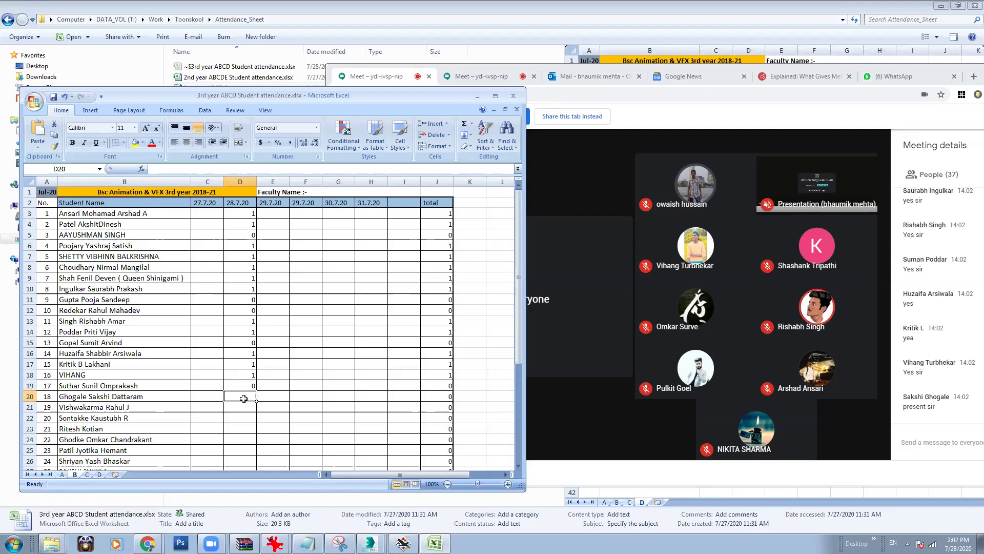
type("1")
left_click(242, 407)
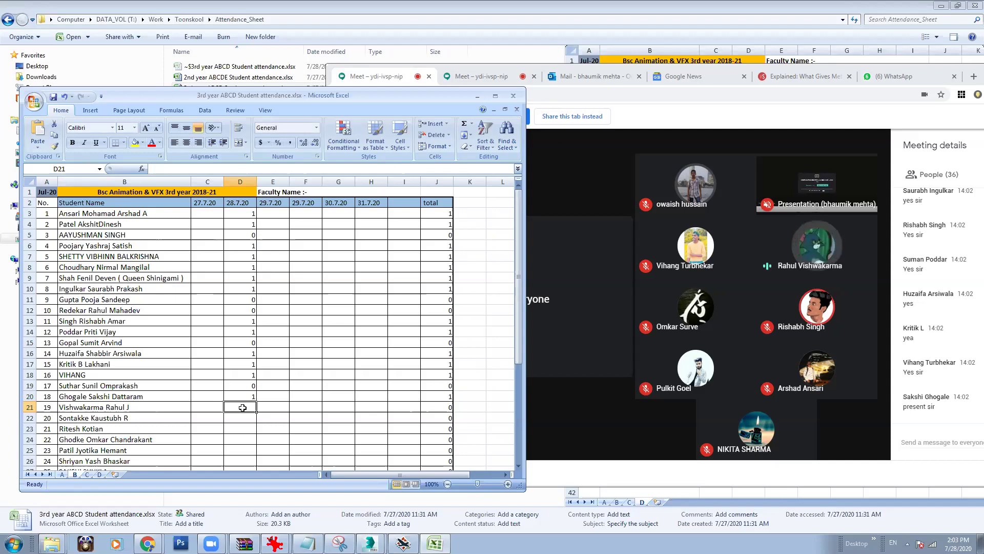
Step: Enter 1 under 28.7.20 in cells D21 and D22 of sheet B
type("1")
left_click(242, 417)
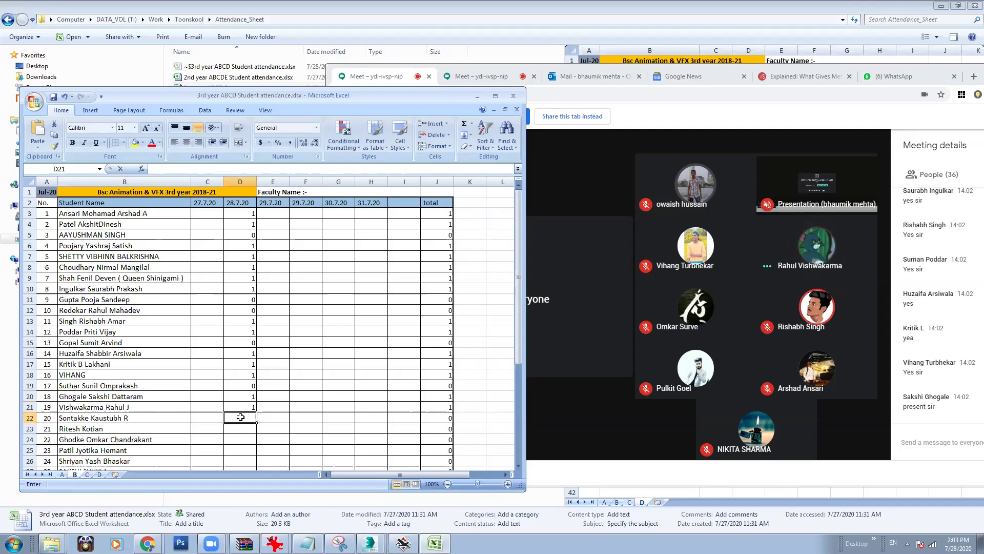
scroll(242, 416, "down", 1)
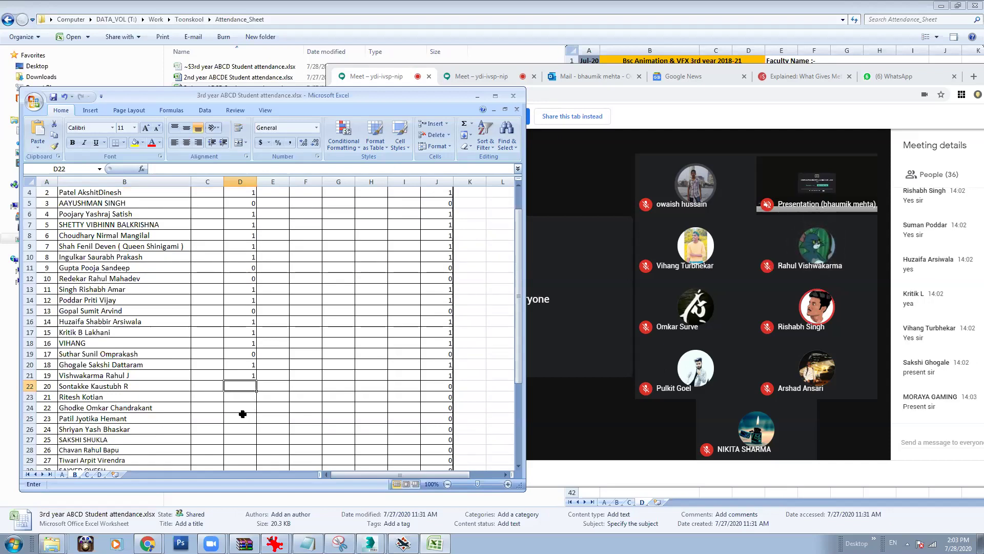
type("1")
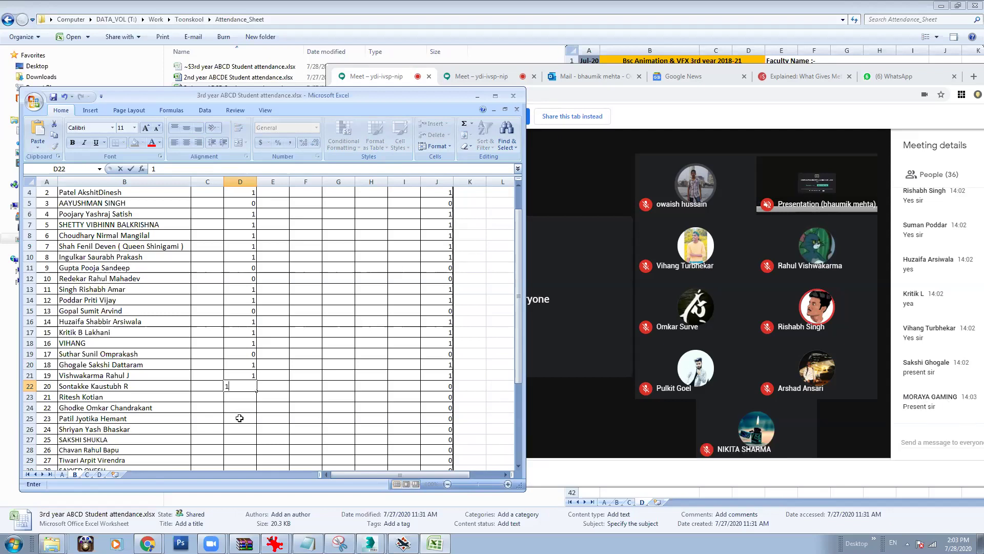
left_click(244, 385)
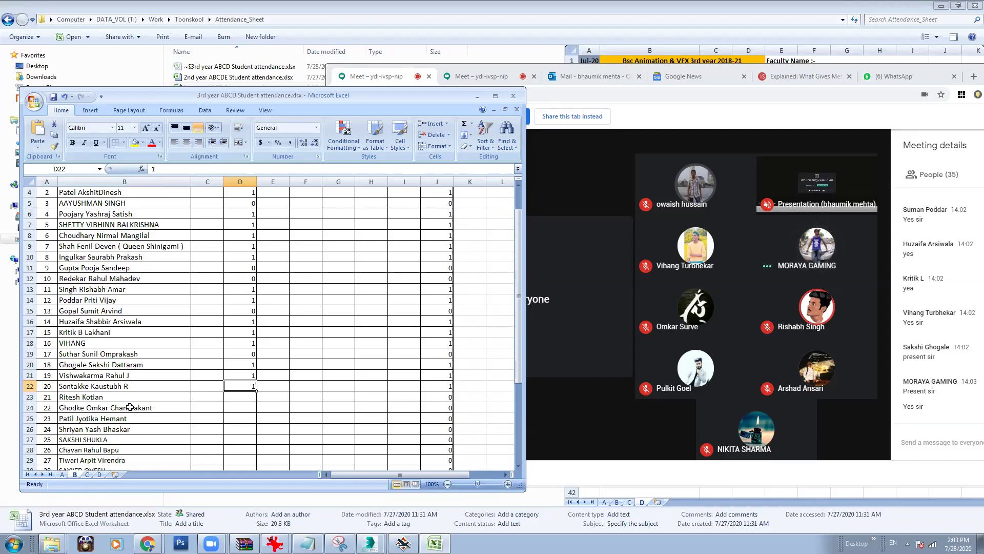
Step: Append the student's Meet display name in parentheses to the name in cell B22, and auto-fit column B's width
left_click(143, 388)
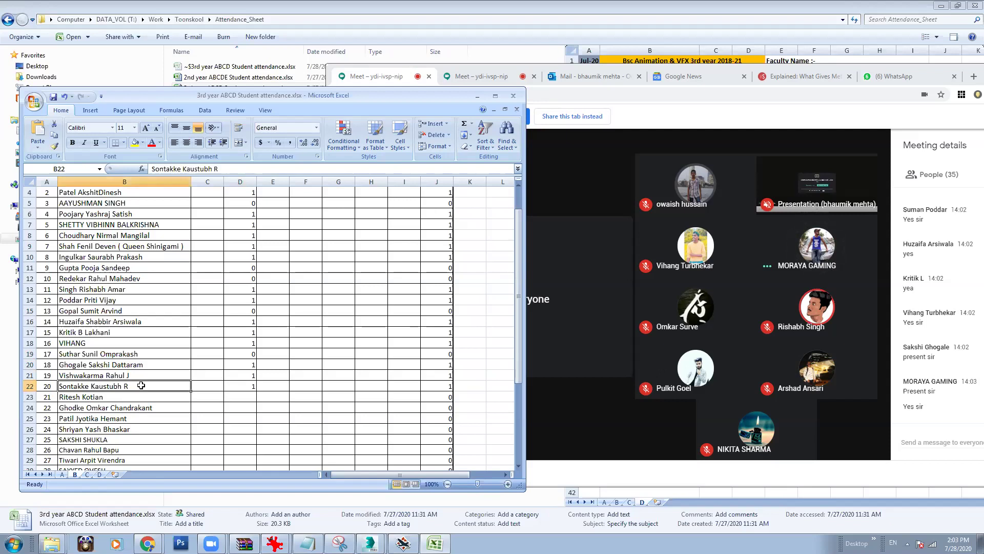
double_click(168, 391)
type("( M")
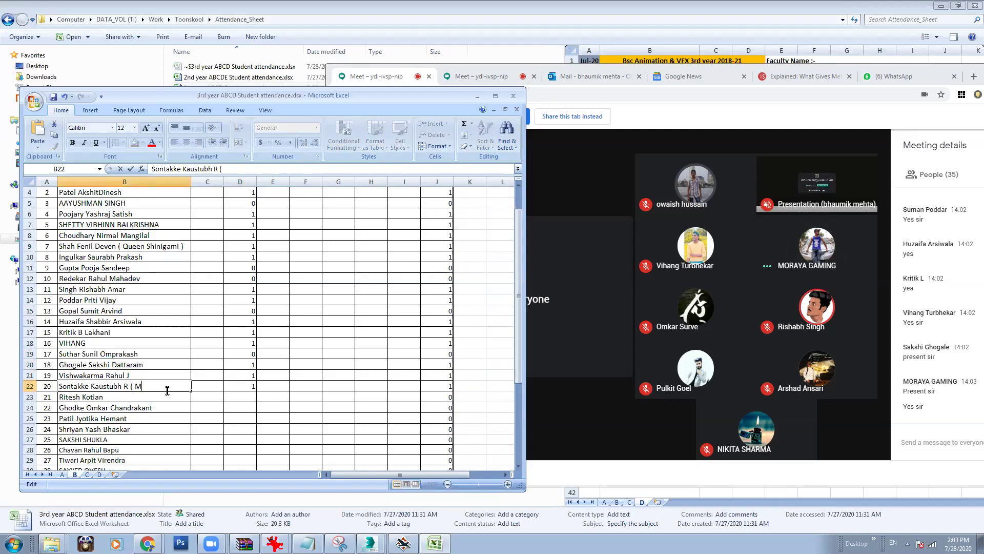
type("oraya Gaming )")
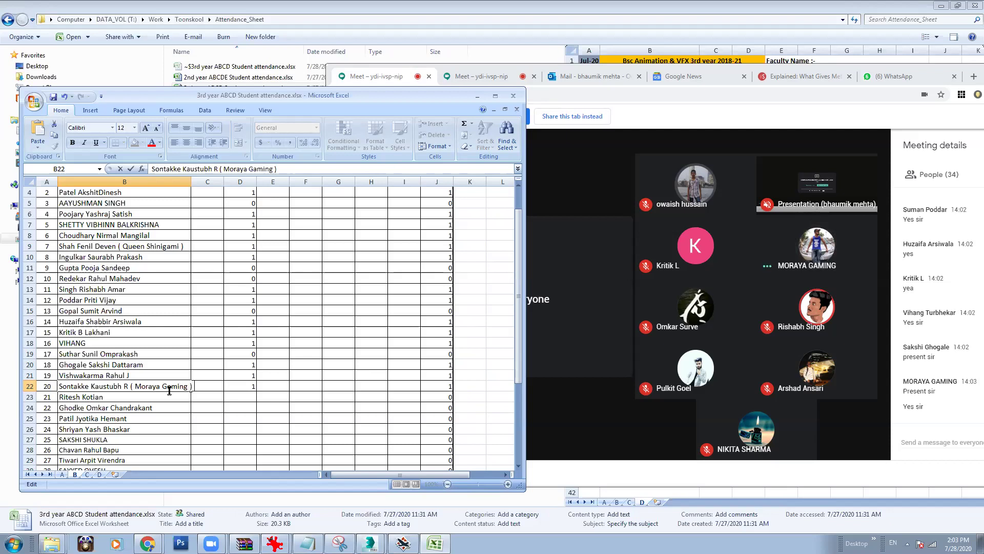
double_click(191, 182)
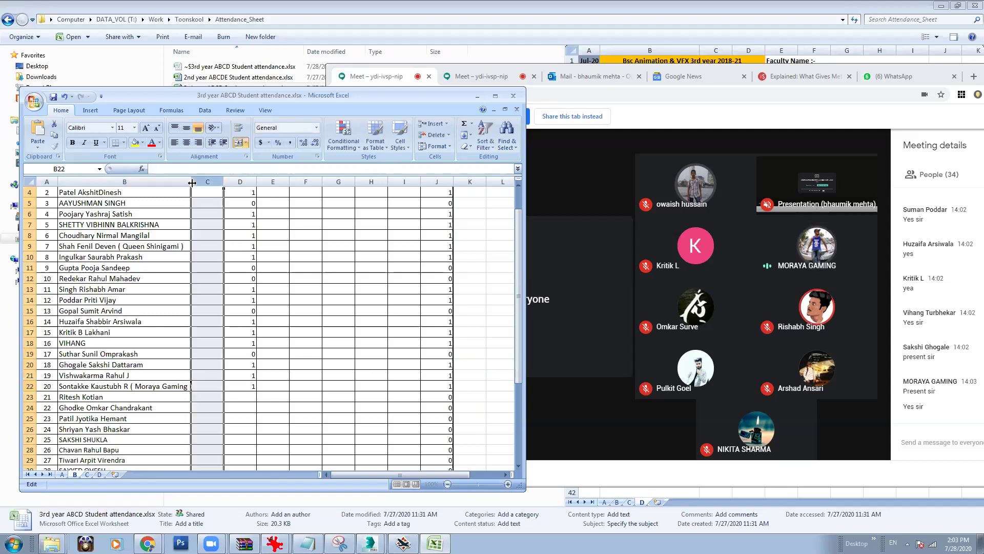
Step: Enter 1 under 28.7.20 in cells D23 and D24 of sheet B
left_click(250, 397)
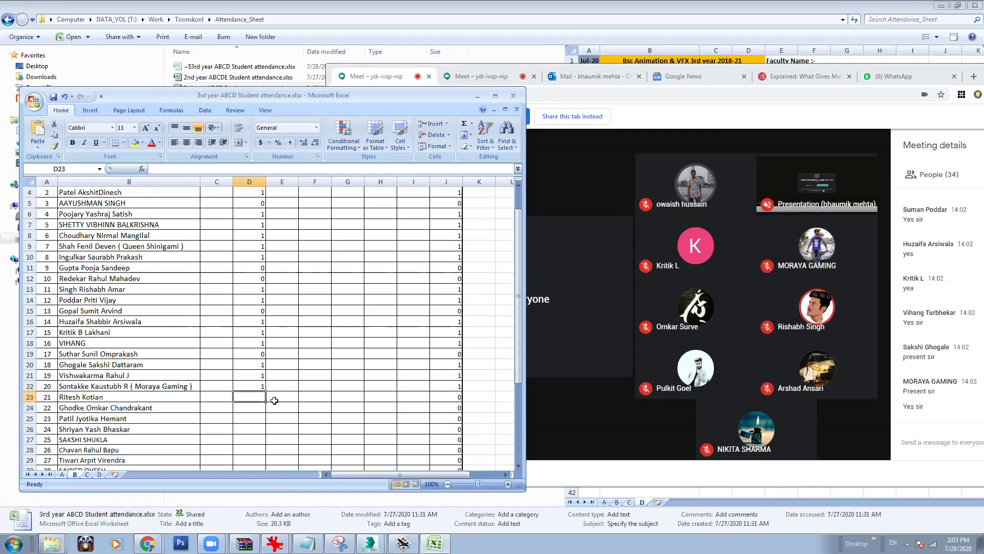
type("1")
left_click(255, 408)
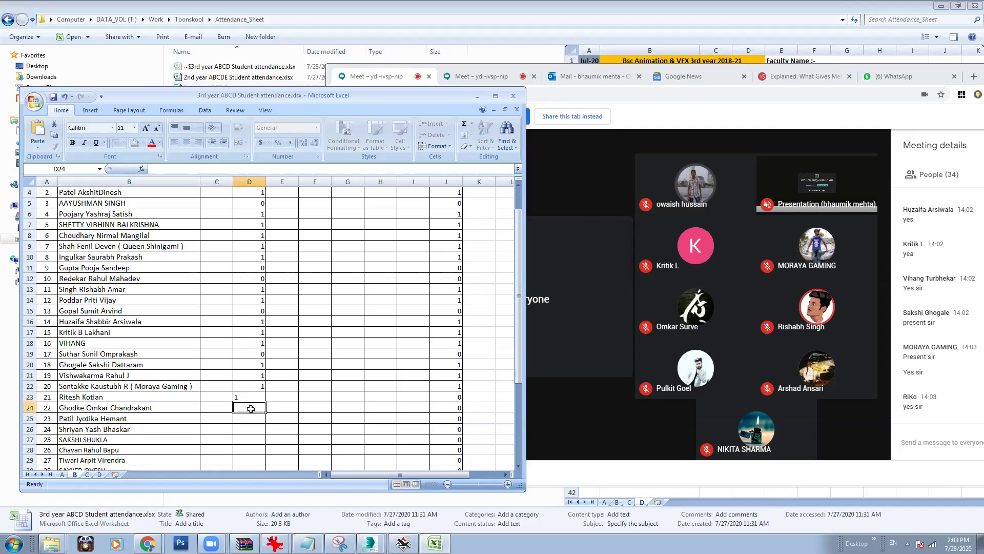
type("1")
left_click(255, 419)
scroll(255, 420, "down", 3)
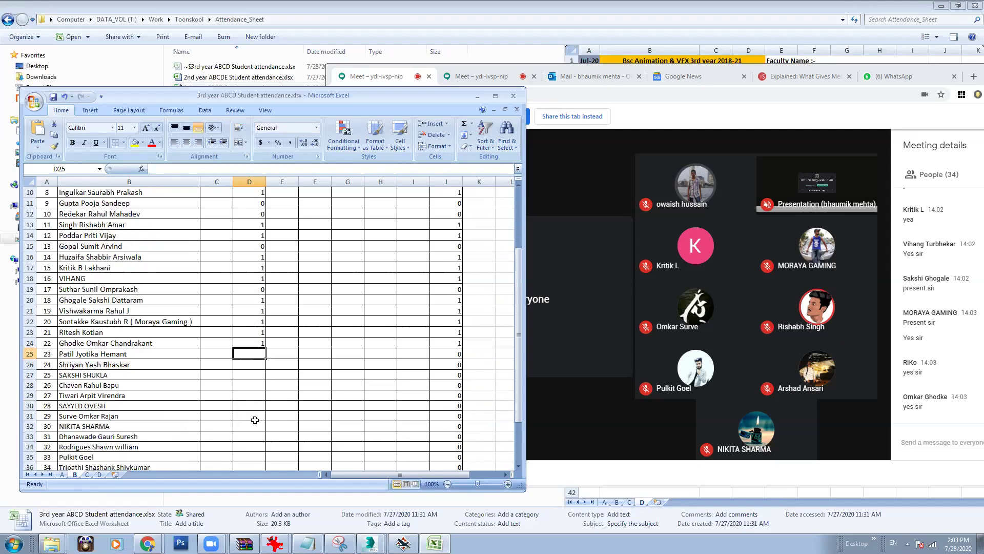
Step: Enter 1 under 28.7.20 for the three students in cells D25 to D27 of sheet B
type("1")
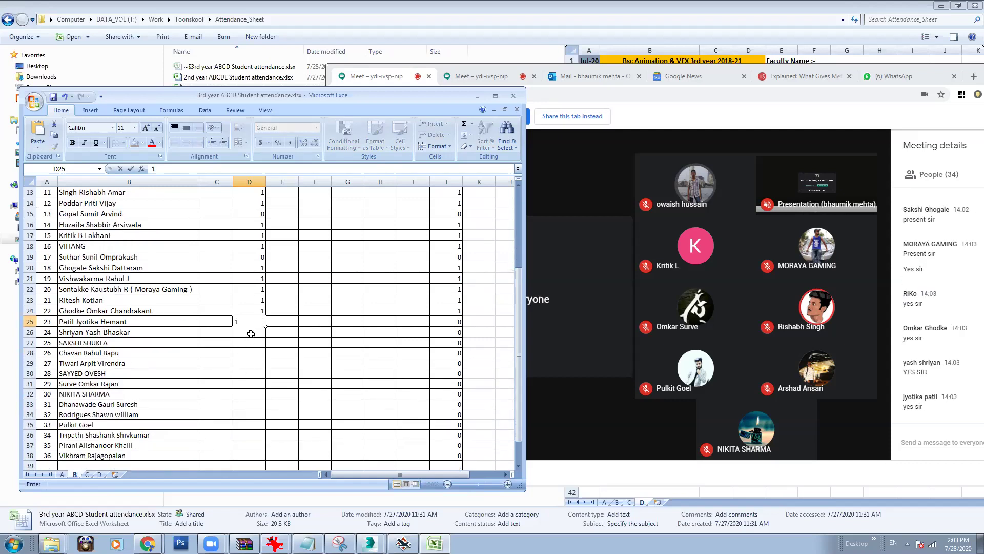
left_click(250, 333)
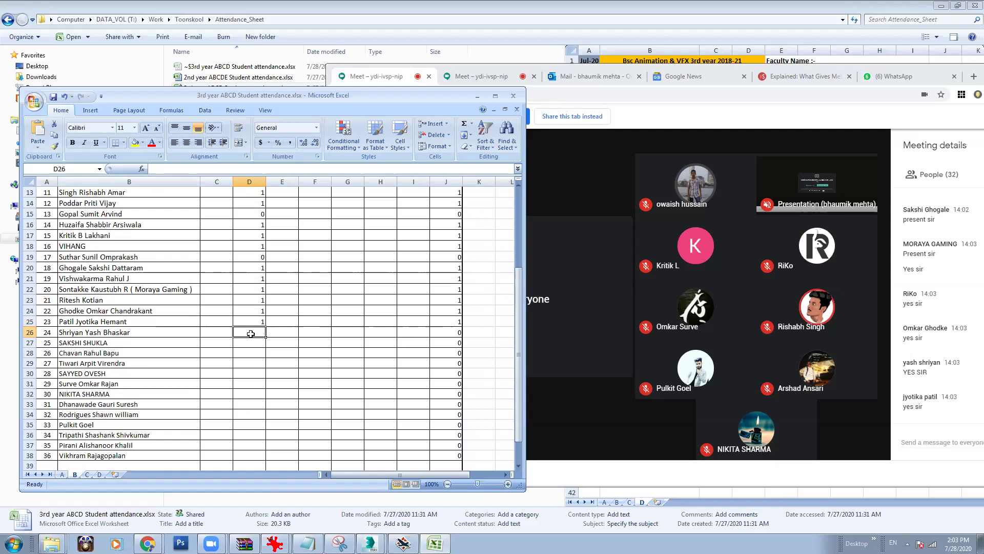
type("1")
left_click(255, 343)
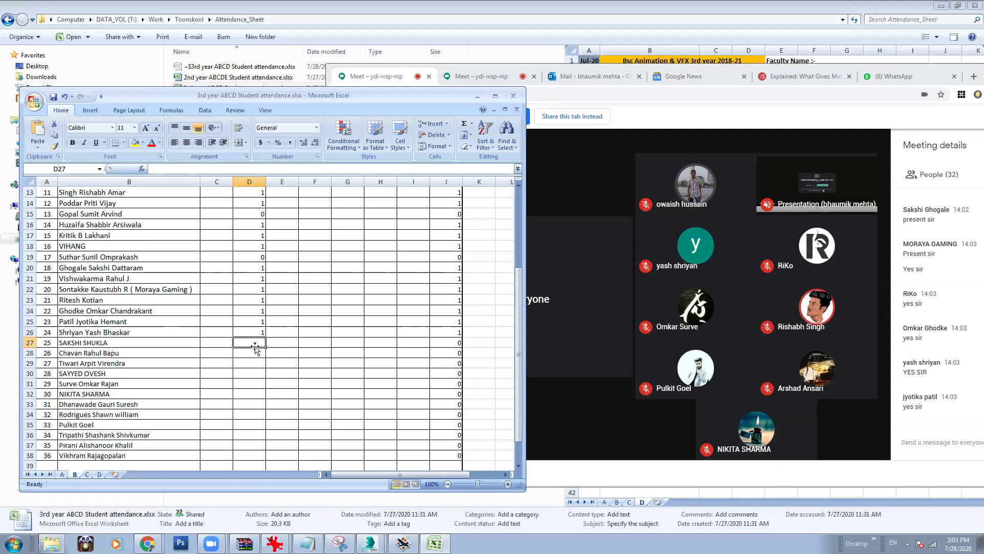
type("1")
left_click(253, 352)
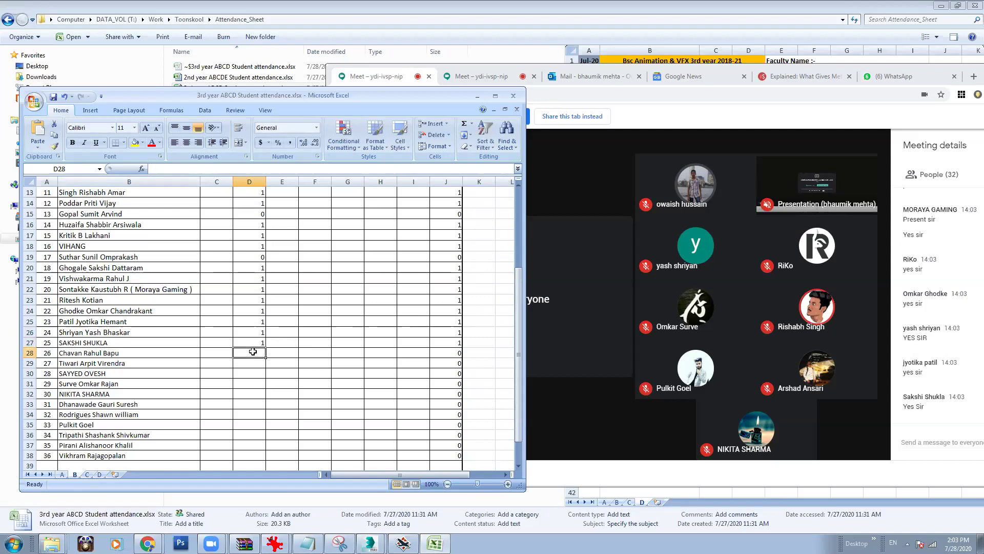
Step: Enter 1 under 28.7.20 for the three students in cells D28 to D30 of sheet B
type("1")
left_click(257, 363)
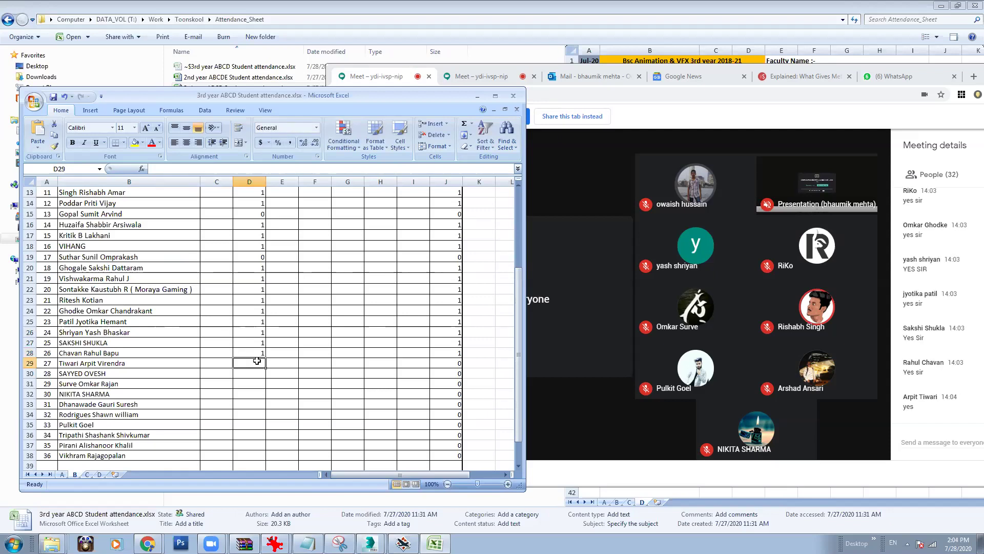
type("1")
left_click(262, 372)
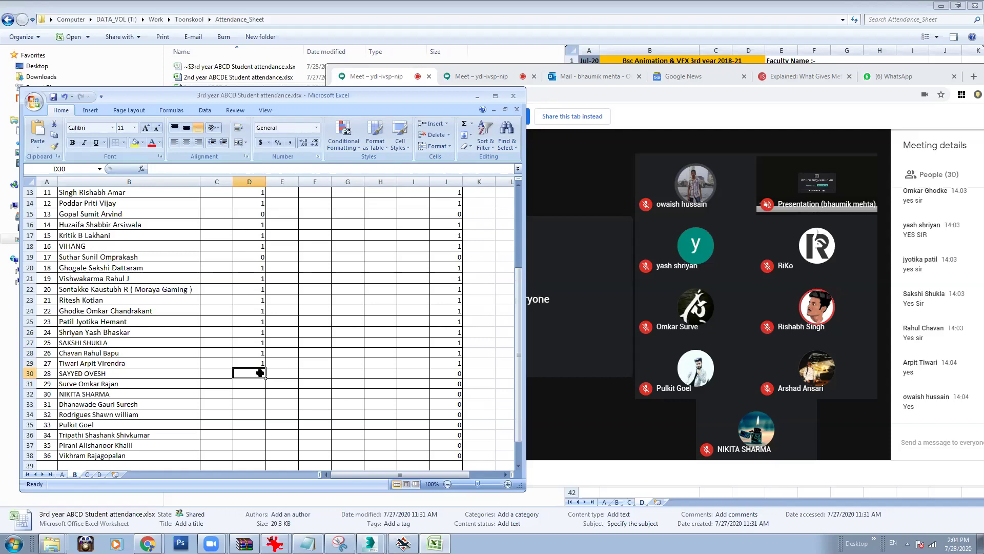
type("1")
left_click(258, 384)
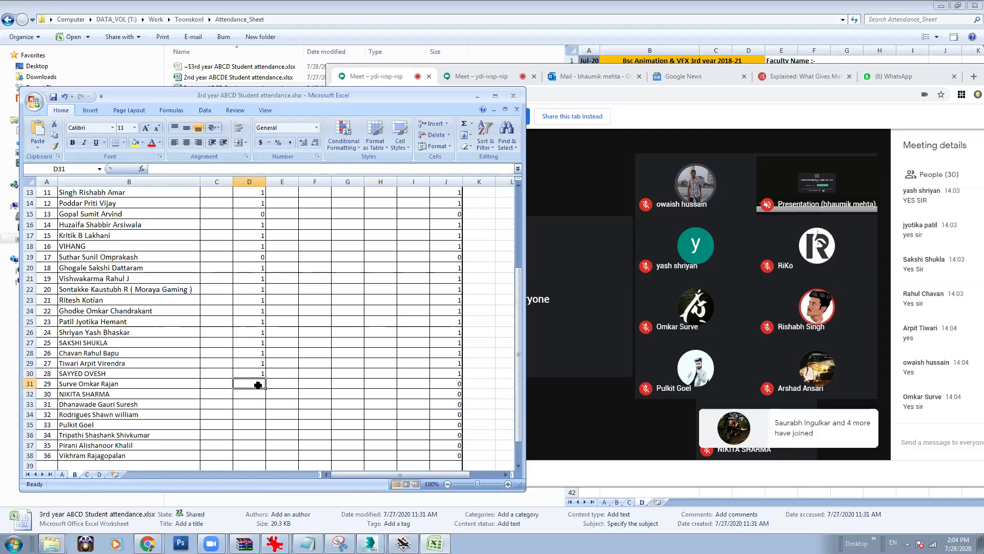
Step: Enter 1 under 28.7.20 for the three students in cells D31 to D33 of sheet B
type("1")
left_click(253, 393)
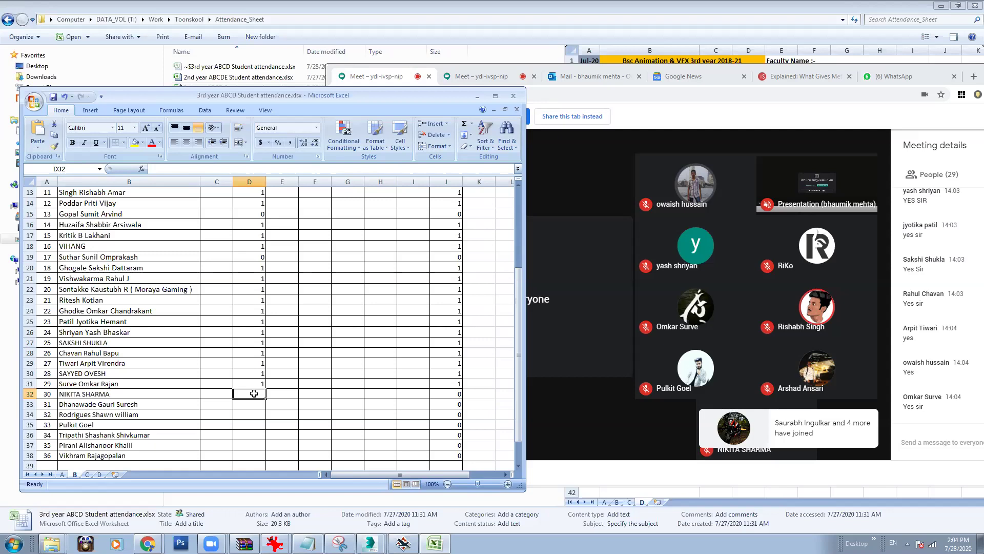
type("1")
left_click(256, 404)
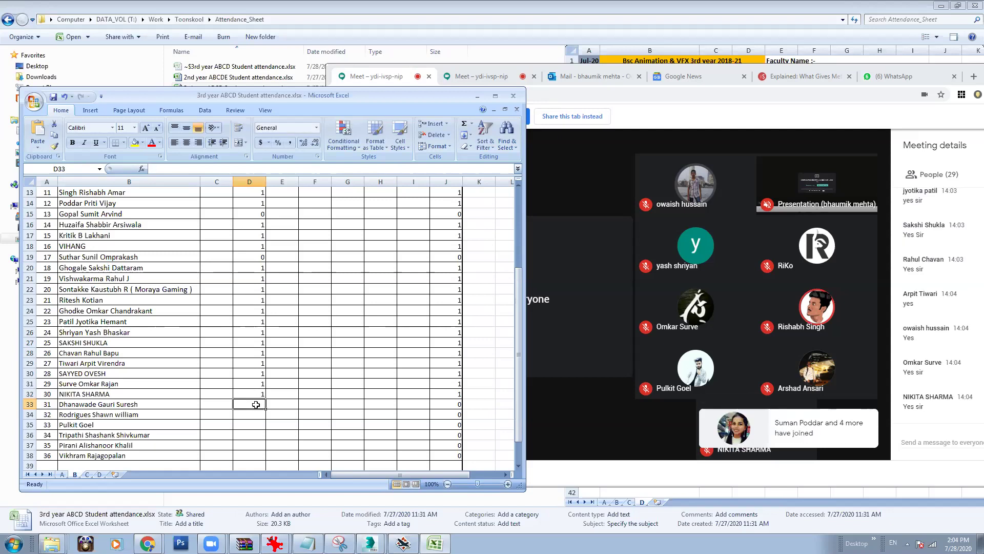
type("1")
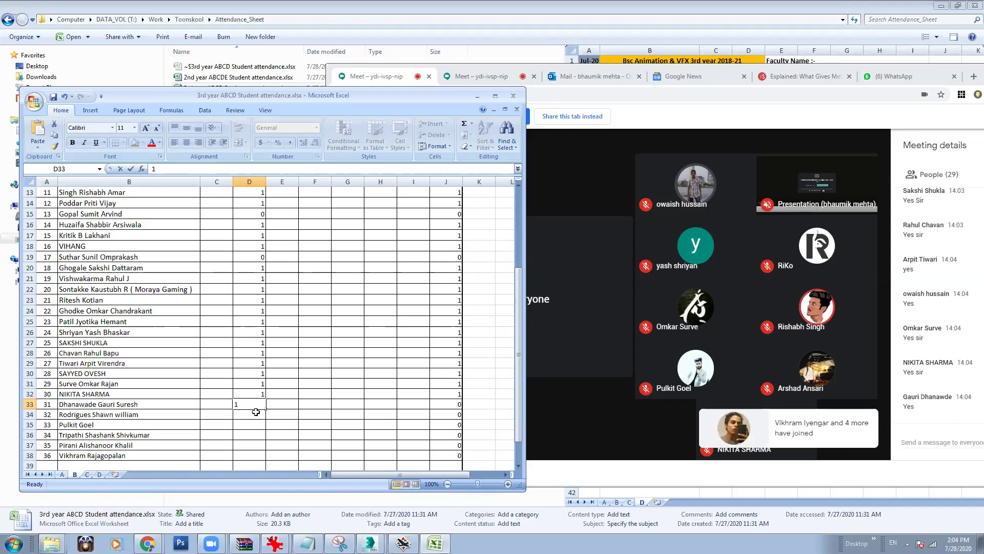
left_click(256, 412)
Step: Enter 1 under 28.7.20 in cells D34 and D35 of sheet B
type("1")
left_click(257, 424)
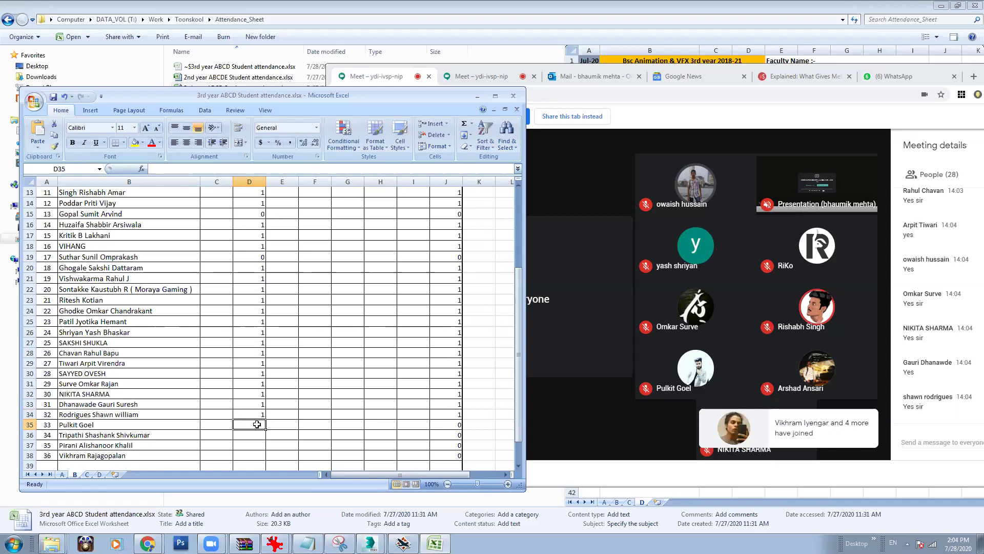
type("1")
left_click(256, 434)
type("1")
left_click(256, 435)
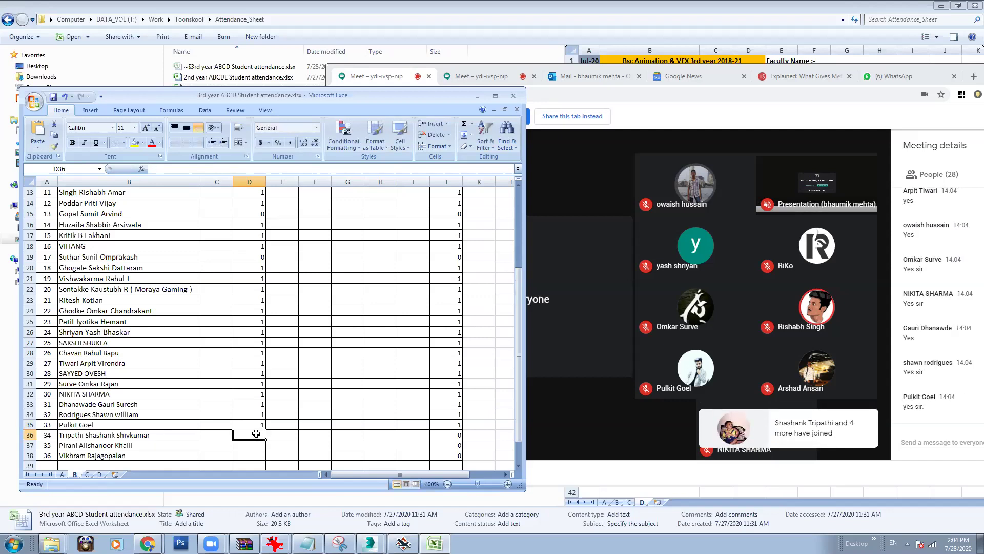
type("1")
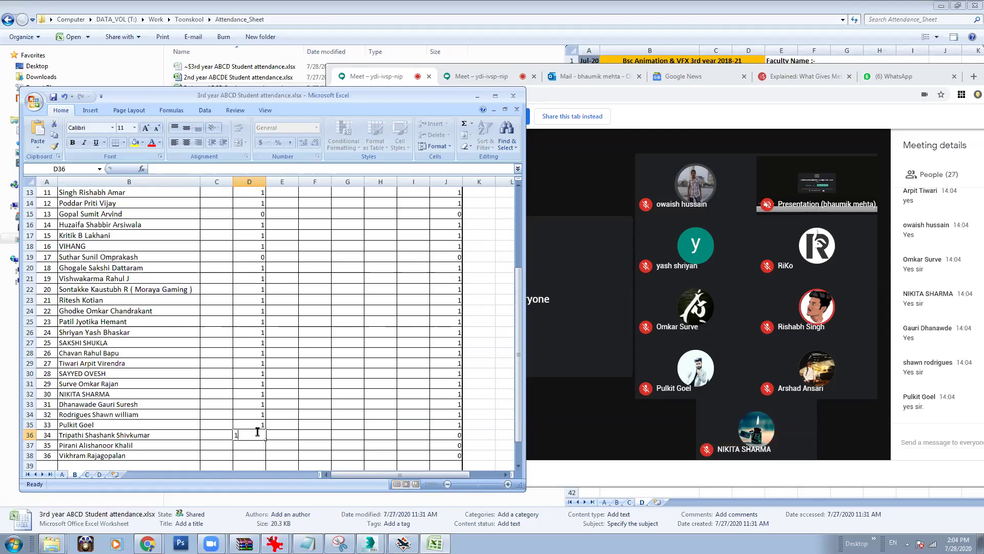
left_click(257, 444)
Step: Enter 0 under 28.7.20 in cell D36 of sheet B
left_click(259, 436)
type("0")
left_click(257, 444)
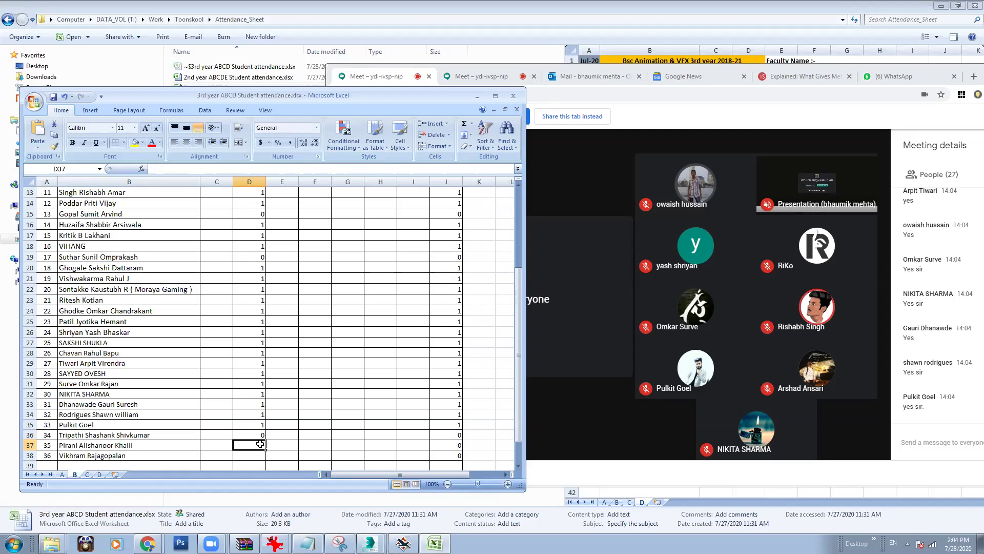
Step: Enter 1 under 28.7.20 for the last two students in cells D37 and D38 of sheet B
scroll(260, 444, "down", 1)
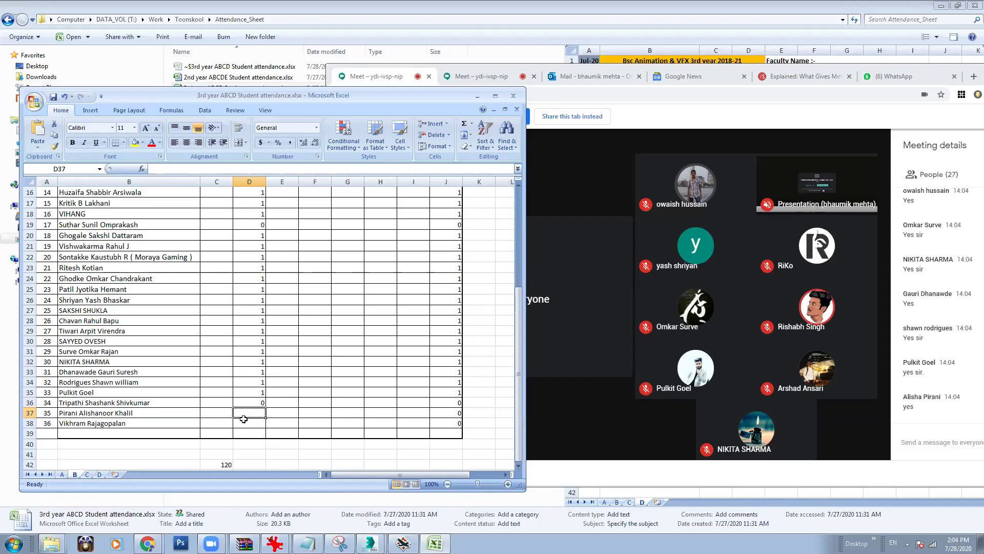
type("1")
key("Return")
type("1")
left_click(259, 443)
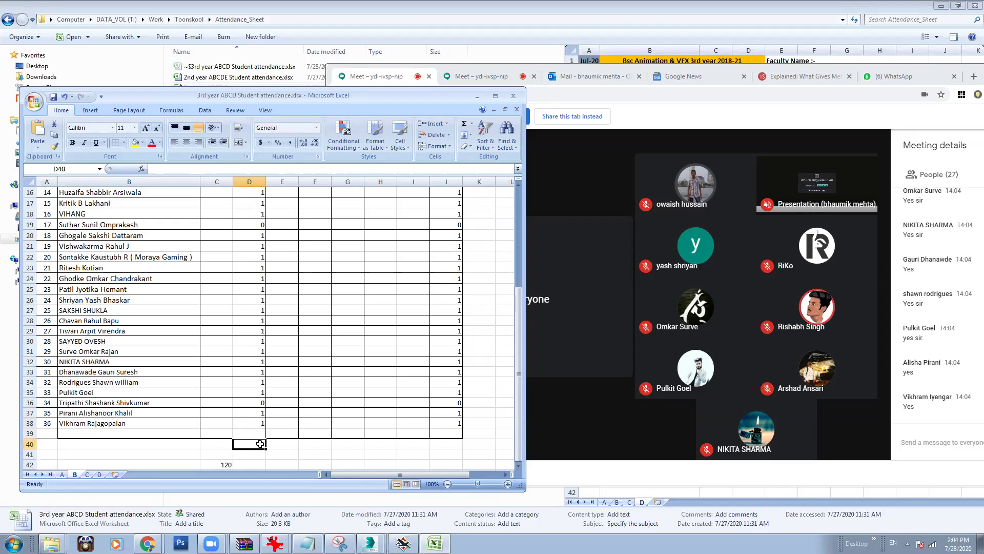
Step: Save the 3rd year attendance workbook and minimize its window
key("ctrl+s")
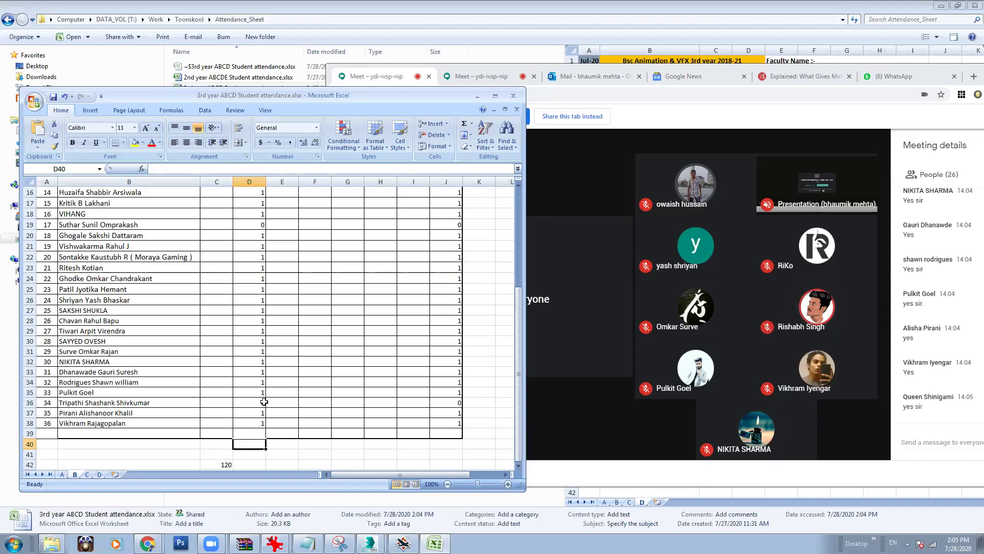
left_click(476, 96)
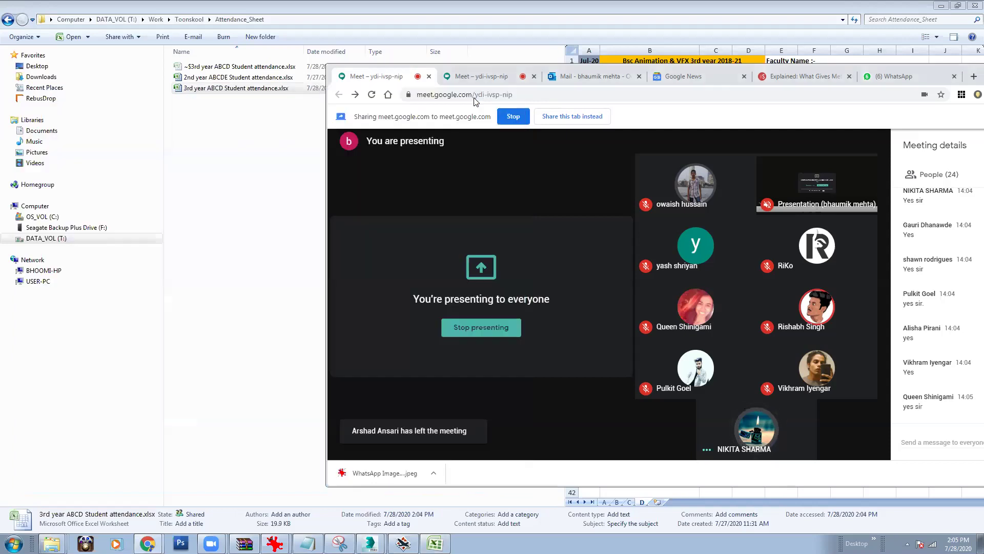